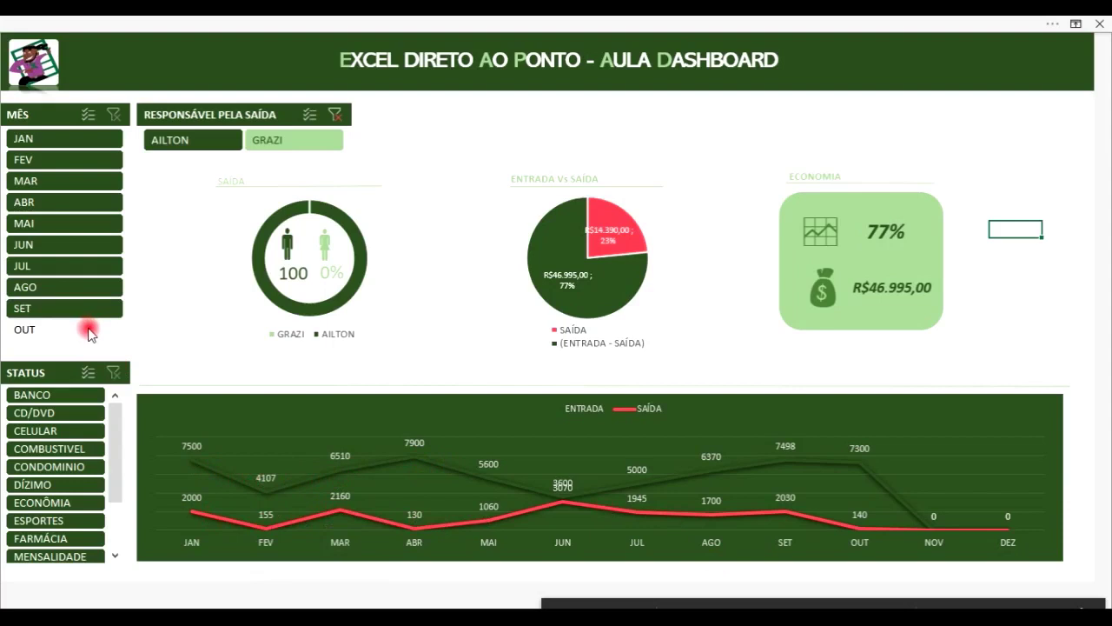
Filter the dashboard by month OUT and by the female person responsible for expenses, clearing the slicer filters before and after
{"action": "left_click", "coordinate": [335, 115]}
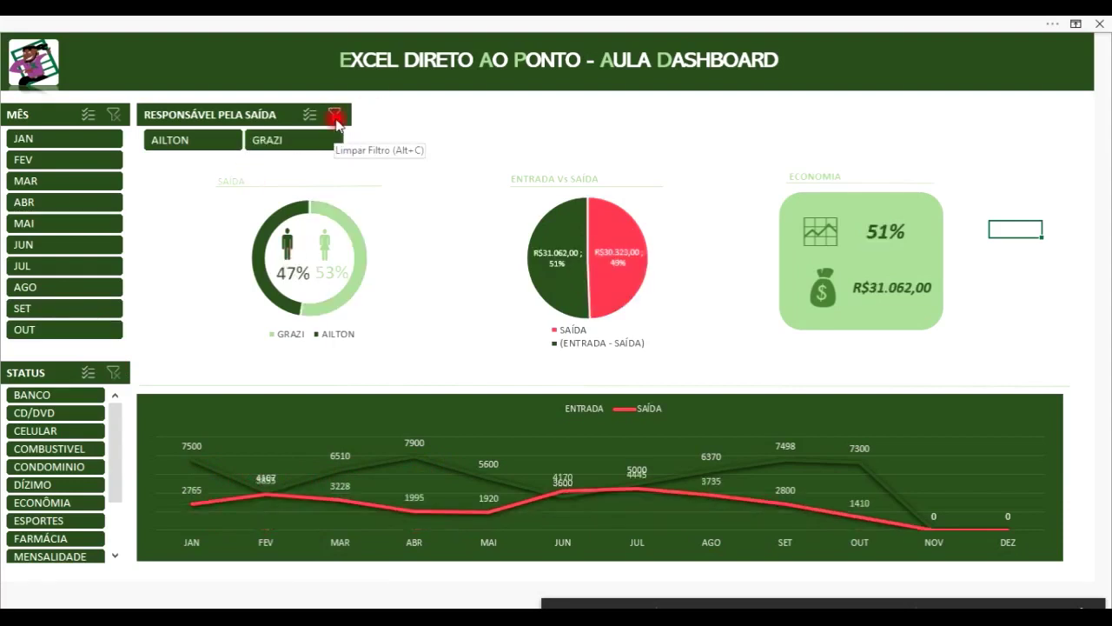
{"action": "left_click", "coordinate": [56, 335]}
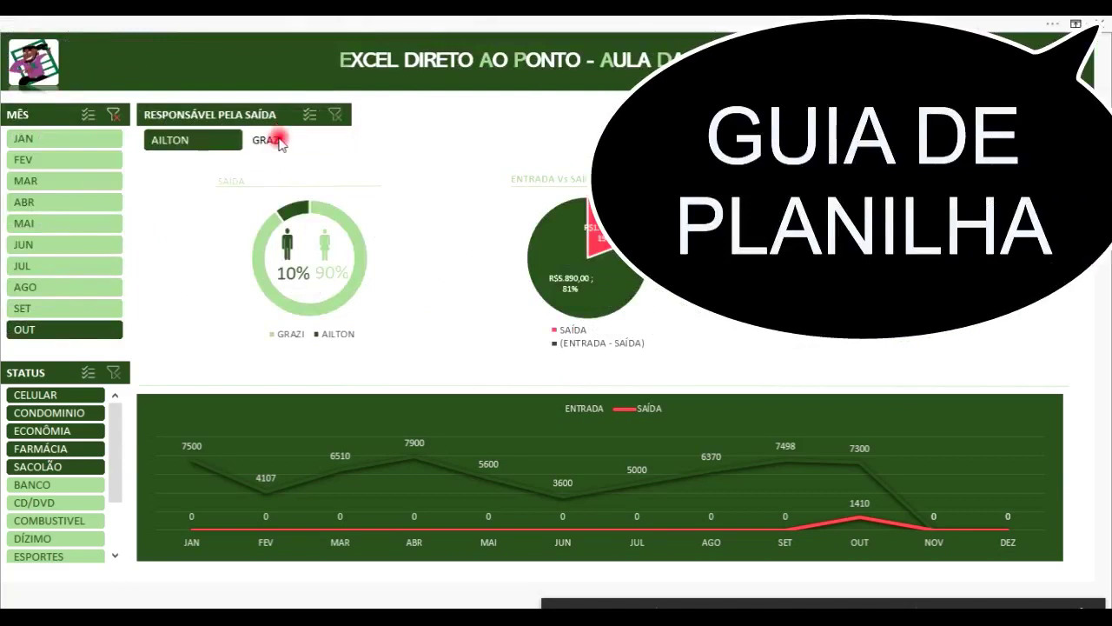
{"action": "left_click", "coordinate": [278, 139]}
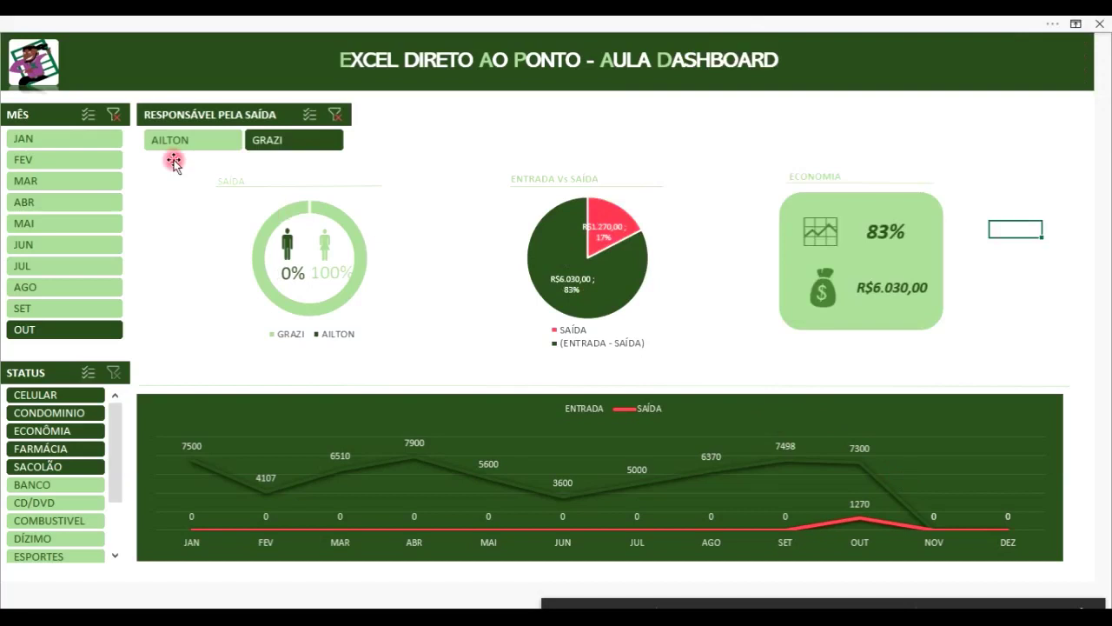
{"action": "left_click", "coordinate": [114, 118]}
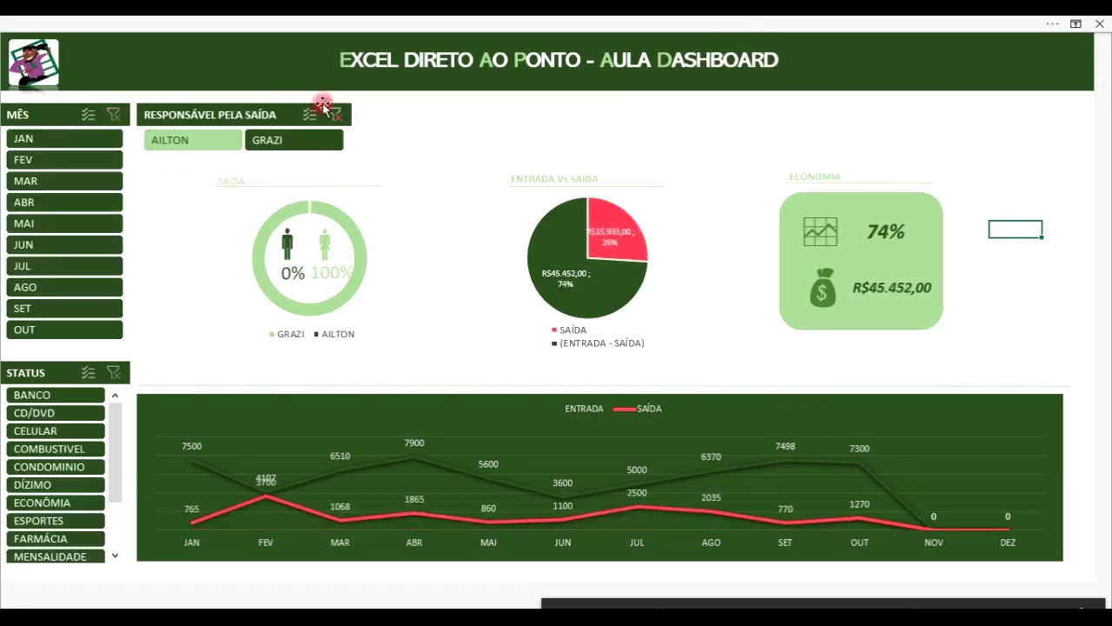
{"action": "left_click", "coordinate": [336, 118]}
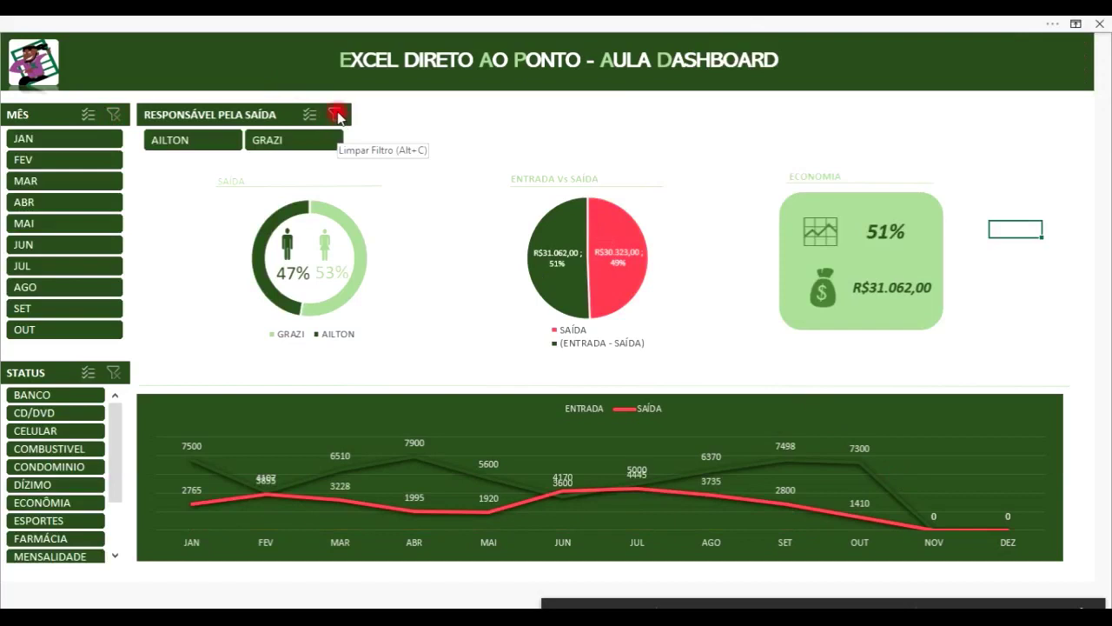
Show the ribbon's tabs and commands permanently and create a new blank workbook
{"action": "left_click", "coordinate": [1076, 24]}
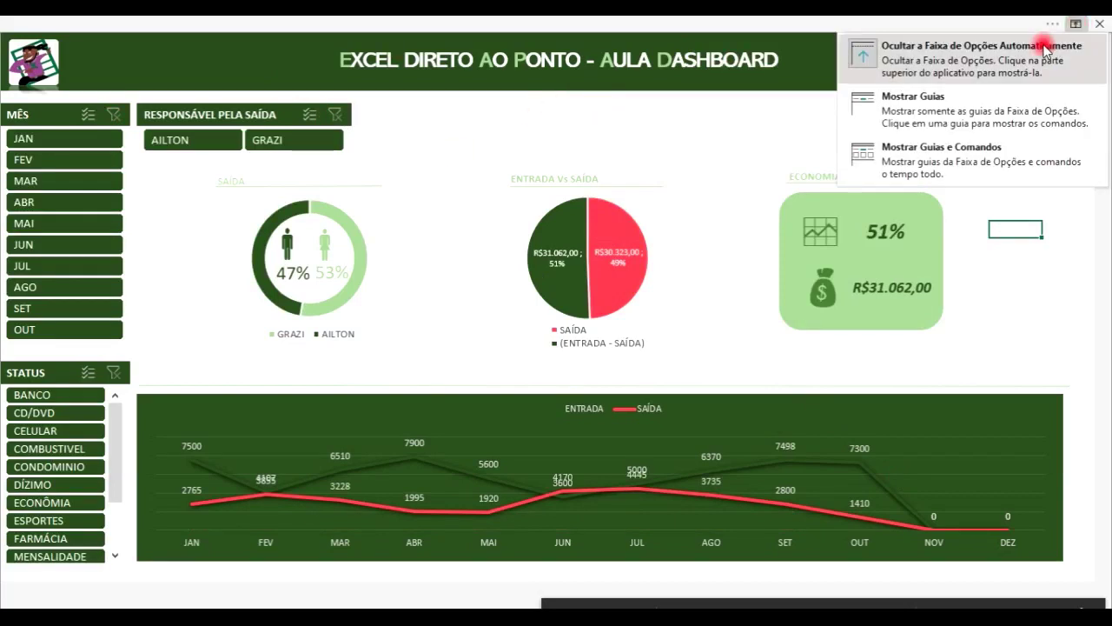
{"action": "left_click", "coordinate": [950, 153]}
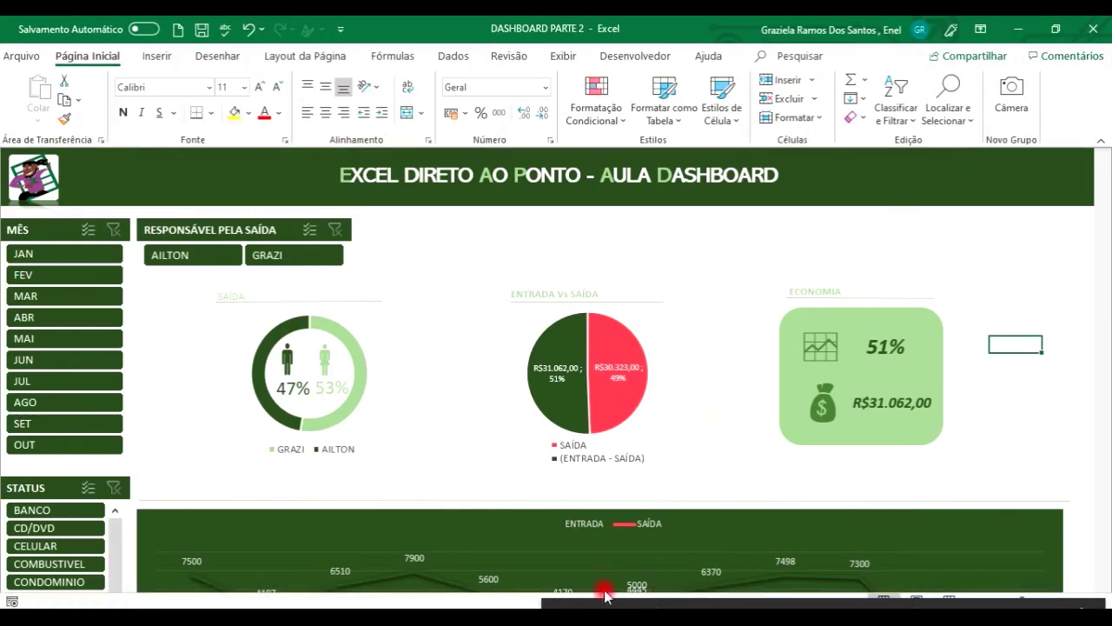
{"action": "left_click", "coordinate": [663, 506]}
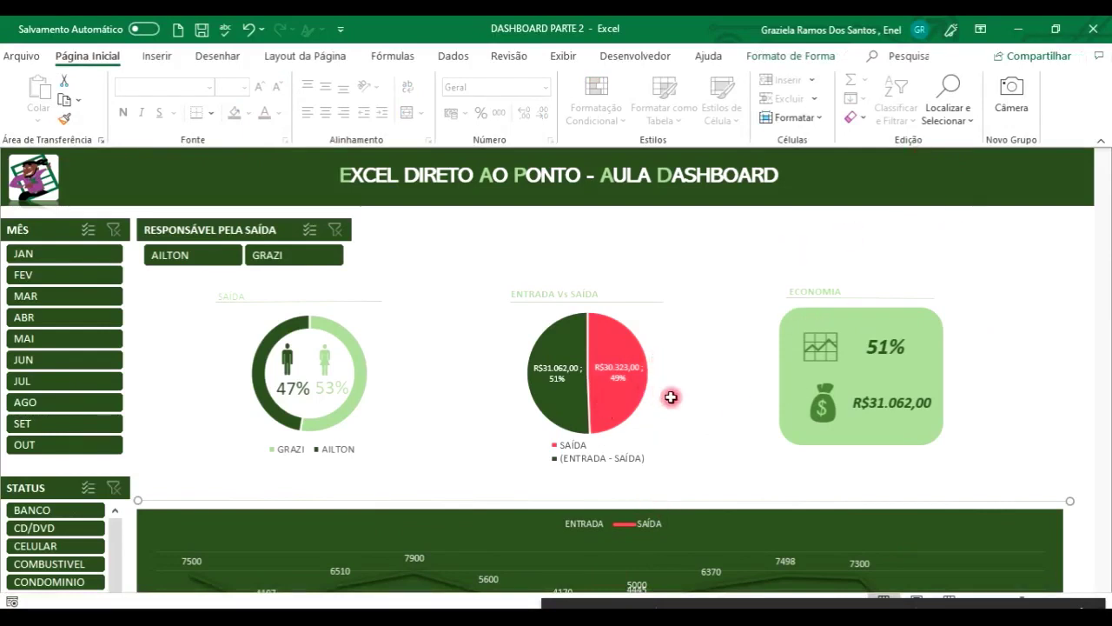
{"action": "key", "text": "ctrl+n"}
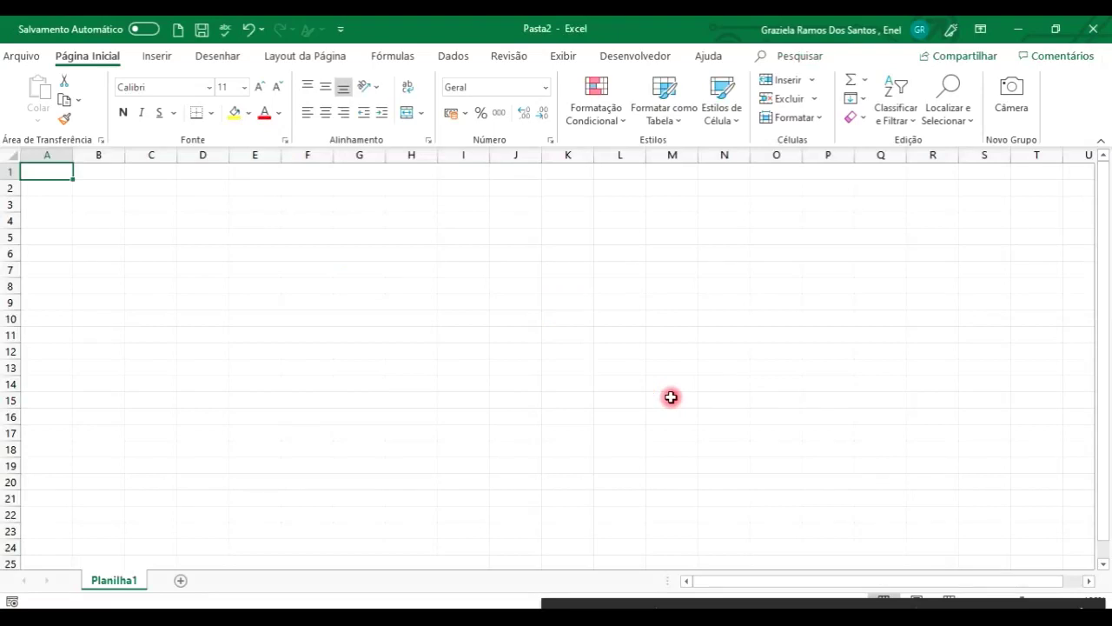
{"action": "left_click", "coordinate": [402, 347]}
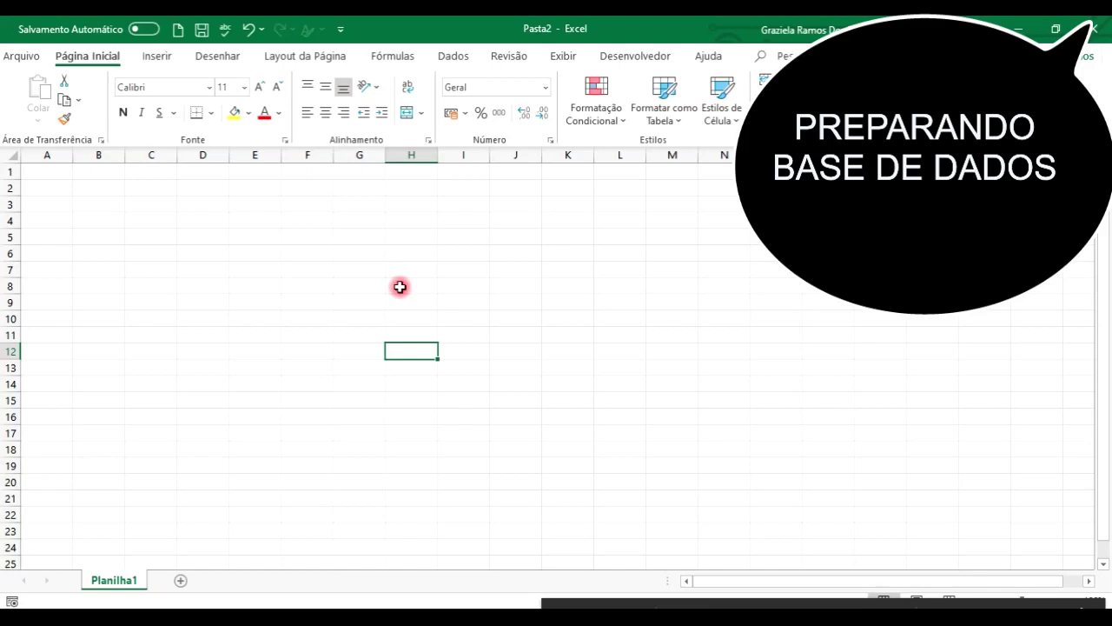
{"action": "key", "text": "Up"}
{"action": "key", "text": "Up"}
{"action": "key", "text": "Up"}
{"action": "key", "text": "Left"}
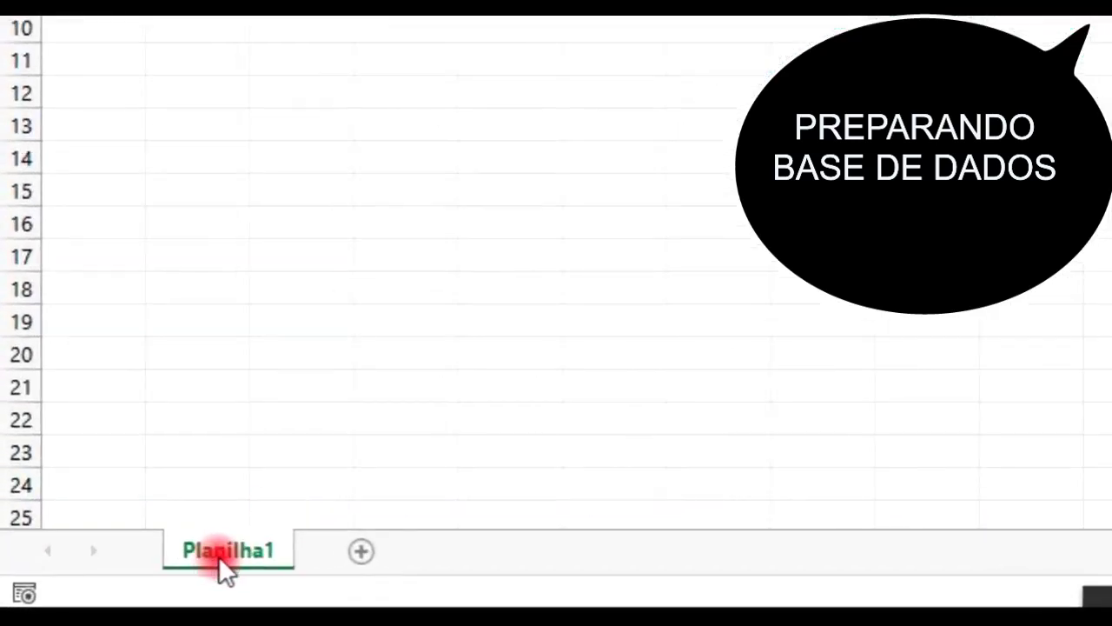
Rename the sheet Planilha1 as BASE DE DADOS
{"action": "double_click", "coordinate": [218, 556]}
{"action": "left_click", "coordinate": [214, 555]}
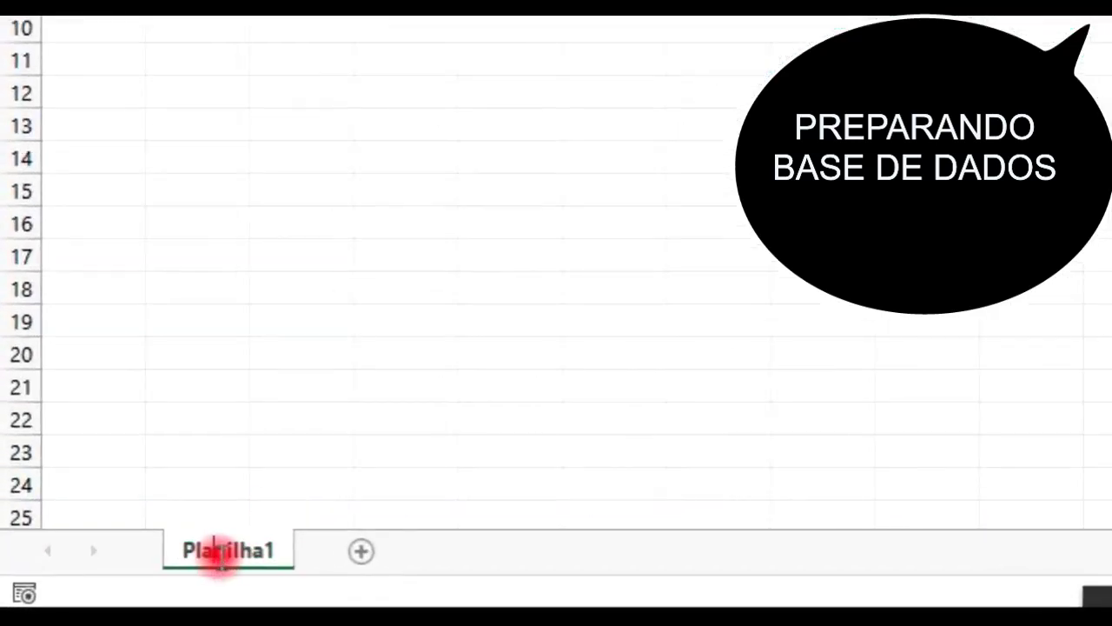
{"action": "double_click", "coordinate": [219, 559]}
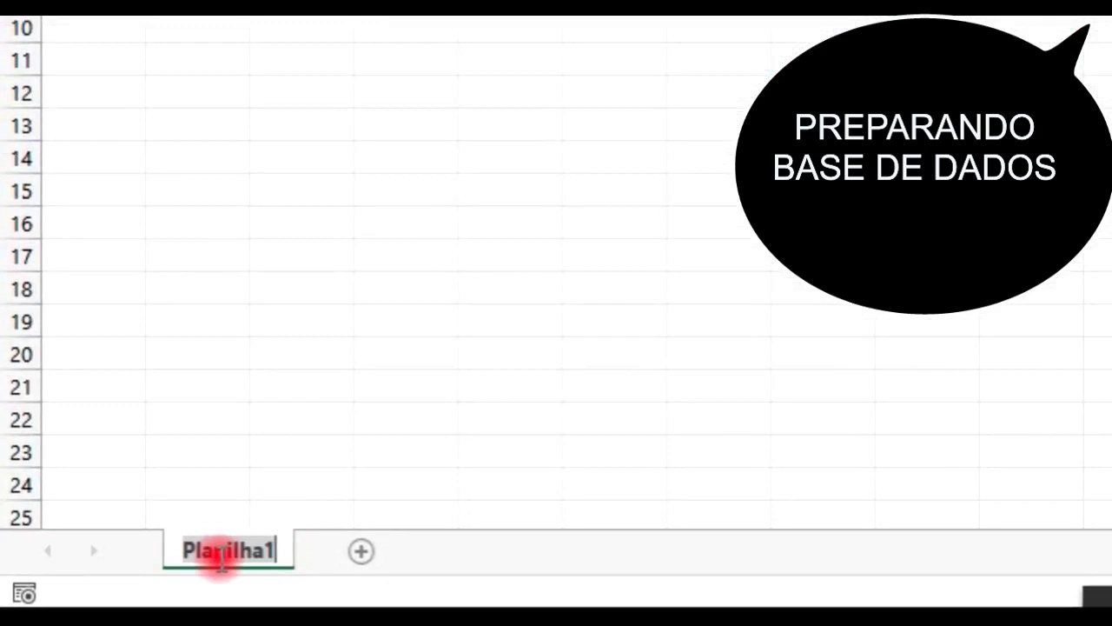
{"action": "type", "text": "BA"}
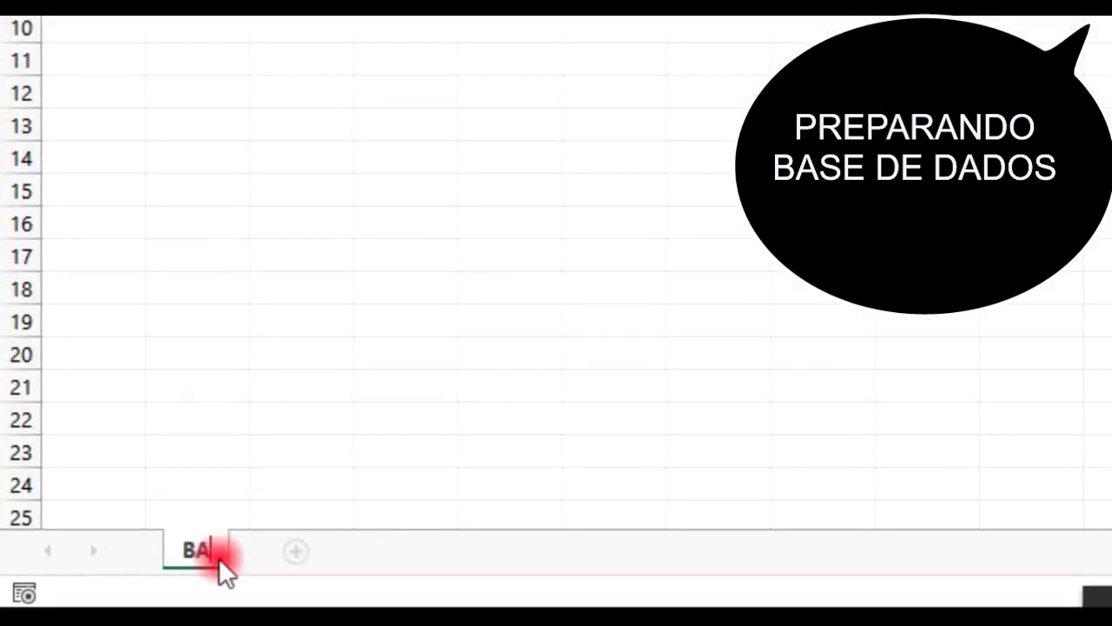
{"action": "type", "text": "SE DE DADOS"}
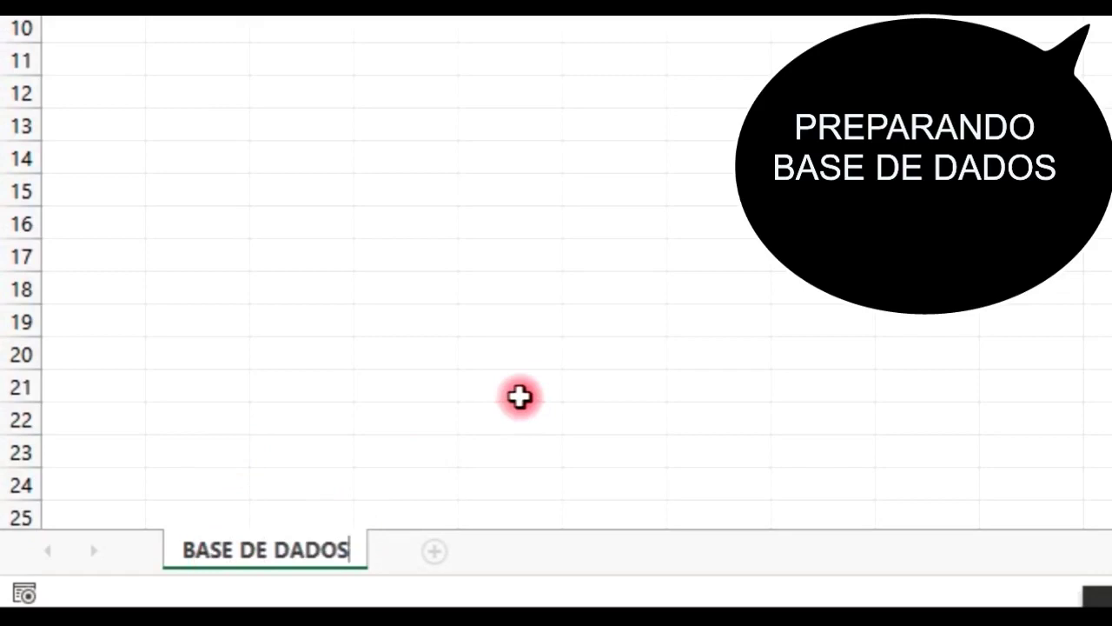
{"action": "left_click", "coordinate": [513, 389]}
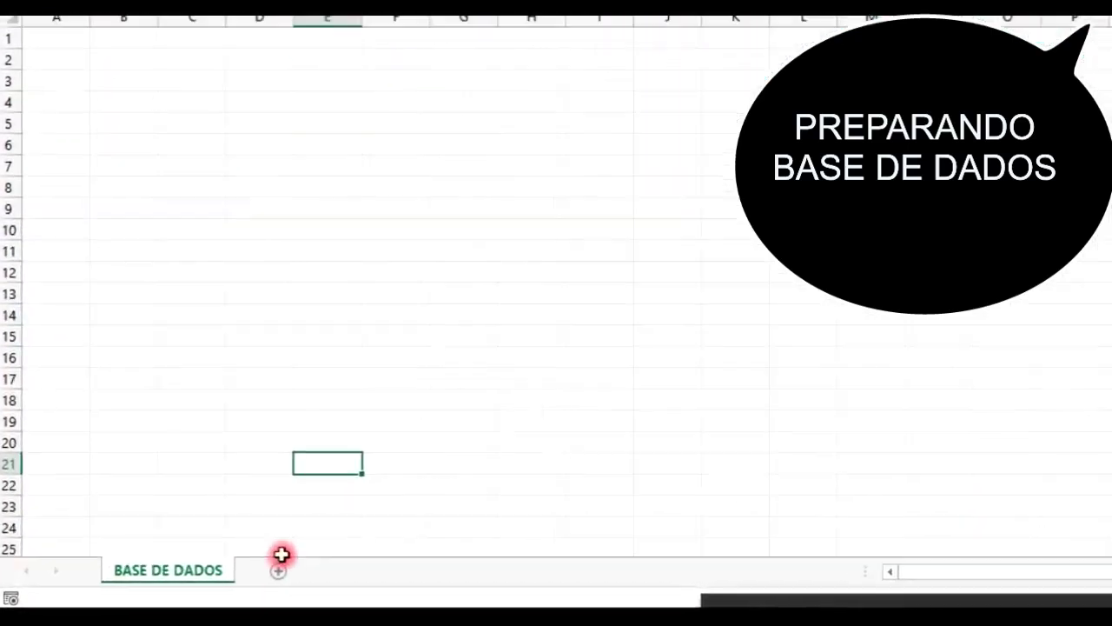
Add a second sheet after BASE DE DADOS and name it SUPORTE
{"action": "left_click", "coordinate": [481, 541]}
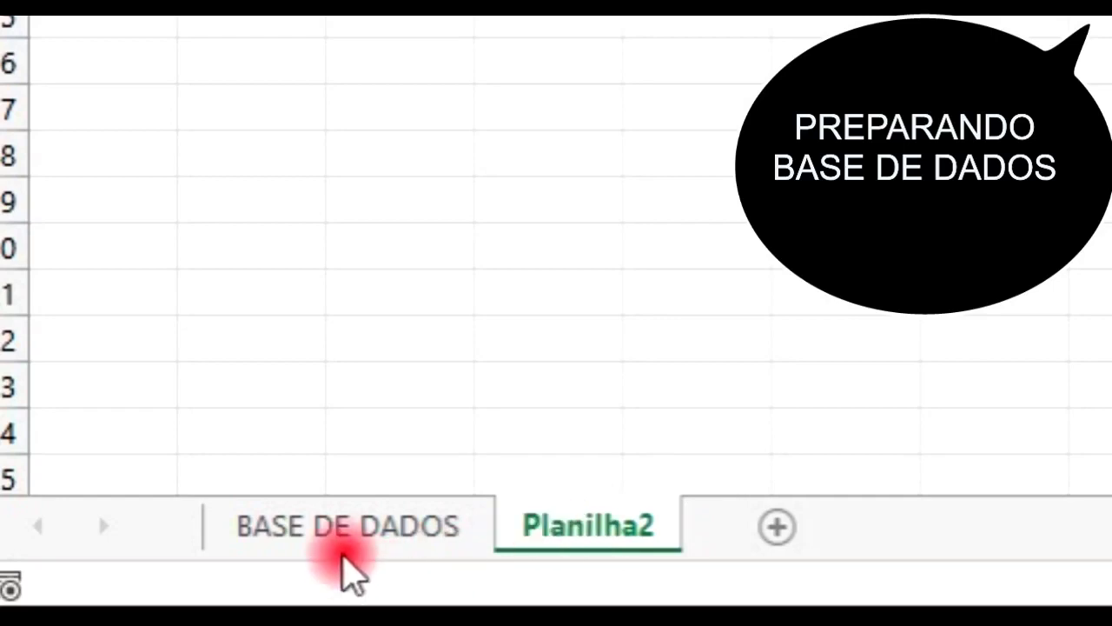
{"action": "left_click", "coordinate": [357, 548]}
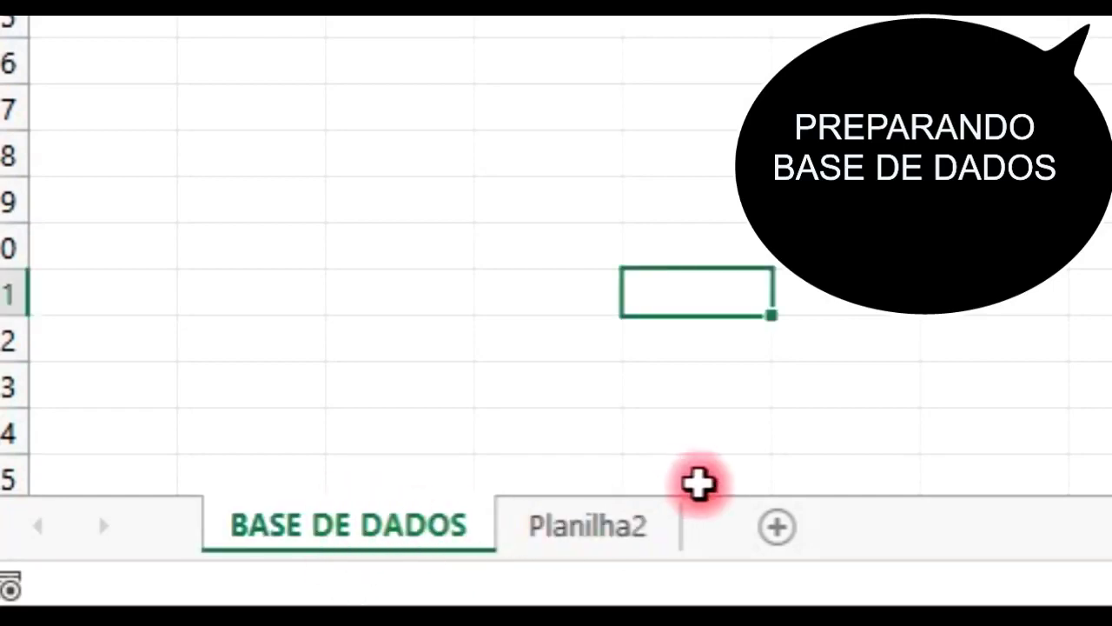
{"action": "left_click", "coordinate": [584, 534]}
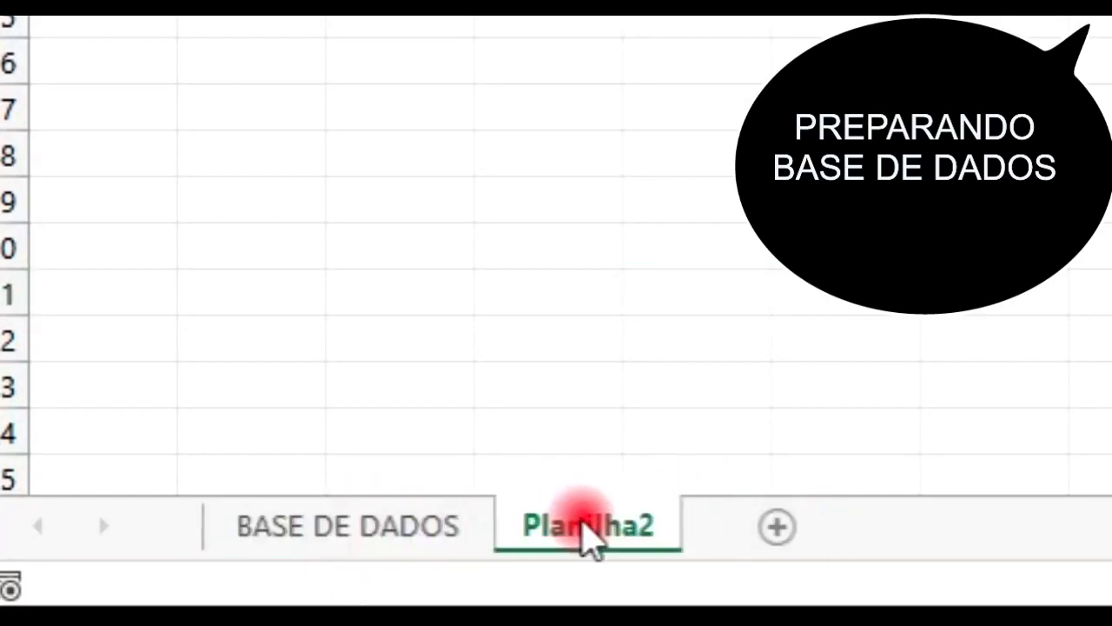
{"action": "double_click", "coordinate": [584, 534]}
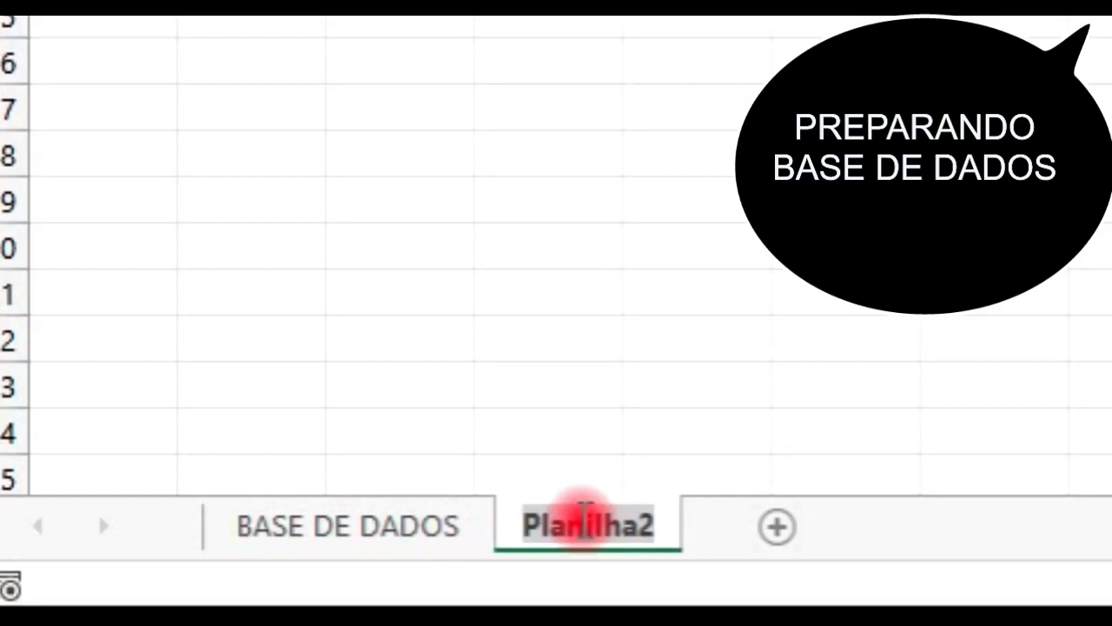
{"action": "type", "text": "SUPORTE"}
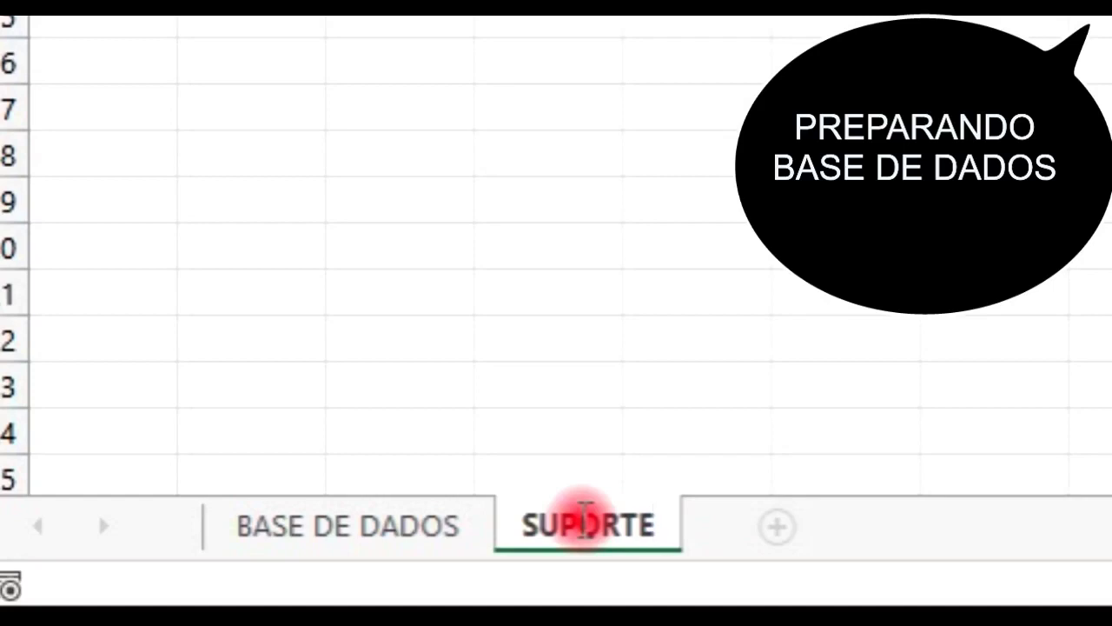
{"action": "left_click", "coordinate": [880, 348]}
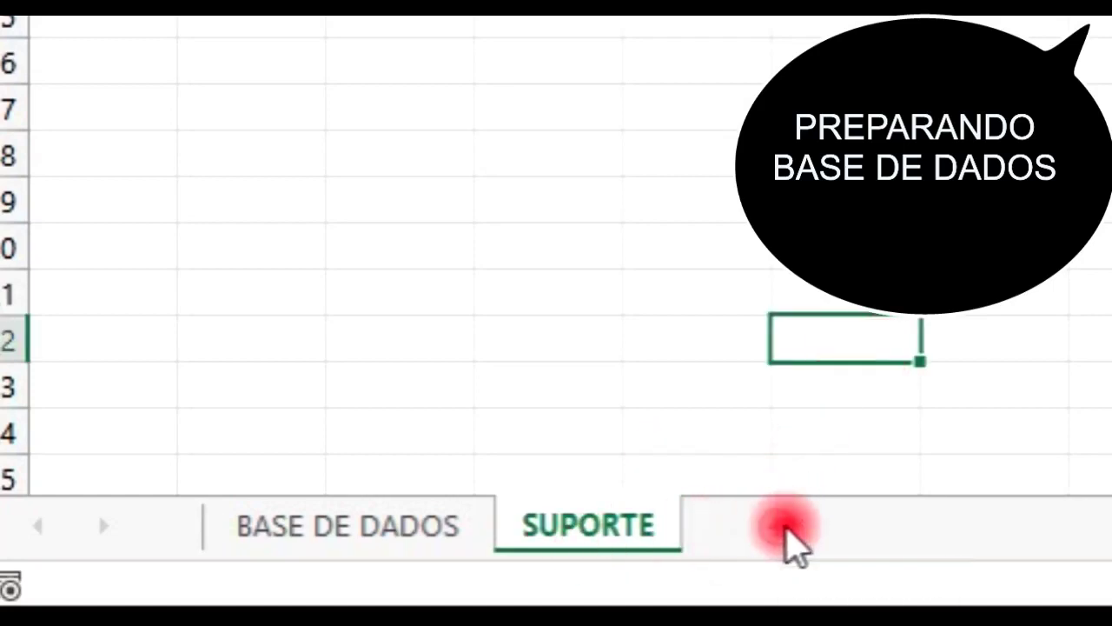
Add a third sheet after SUPORTE and name it DASHBOARD
{"action": "left_click", "coordinate": [784, 525]}
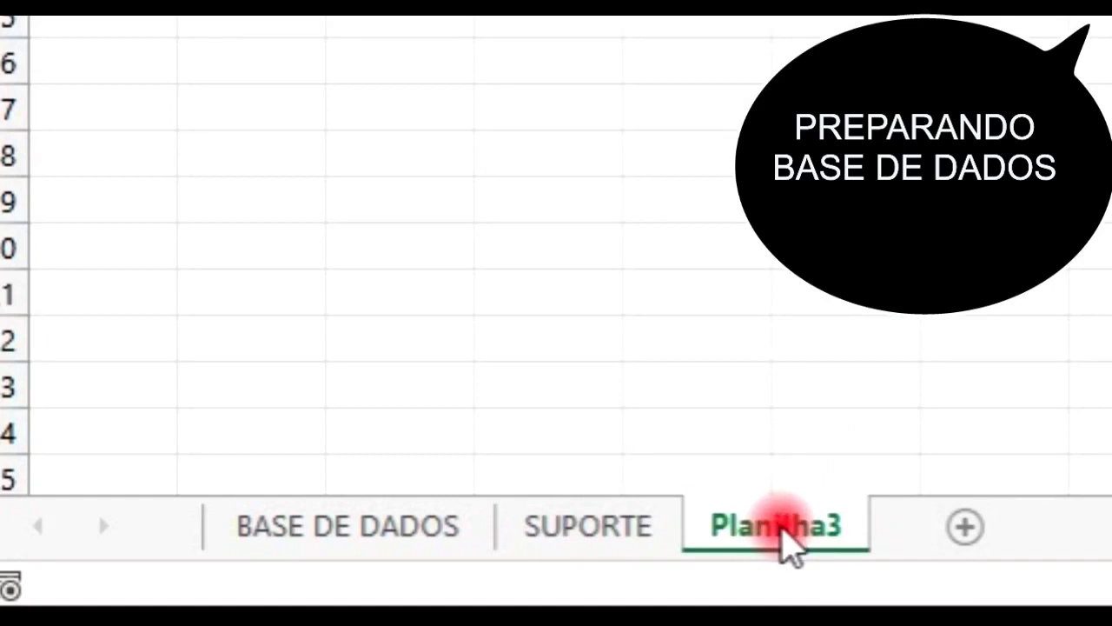
{"action": "double_click", "coordinate": [783, 527]}
{"action": "type", "text": "D"}
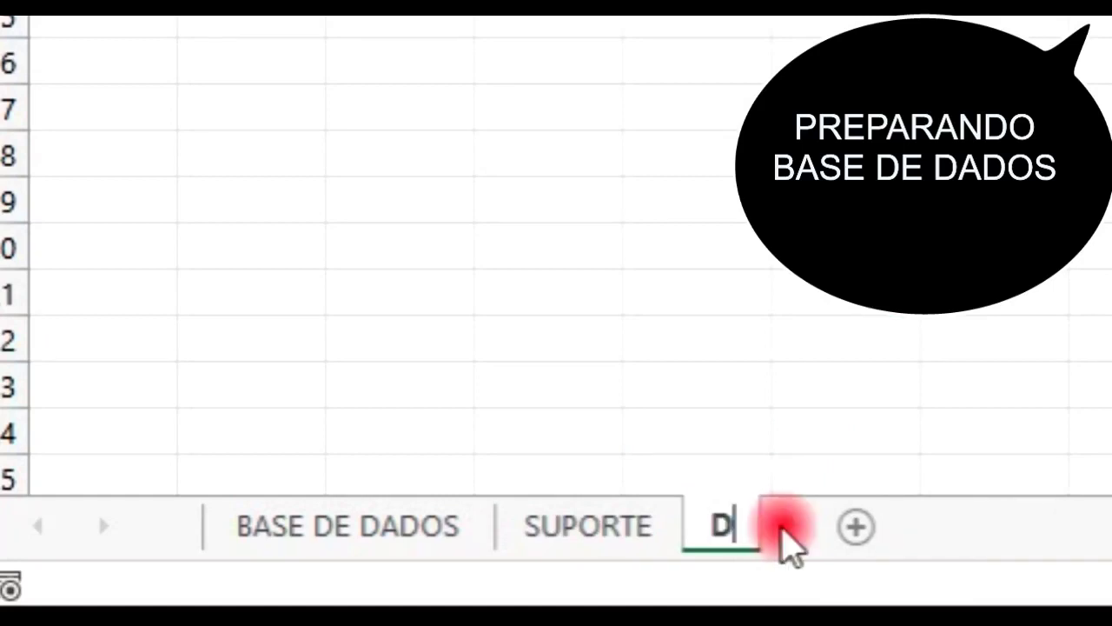
{"action": "type", "text": "ASH"}
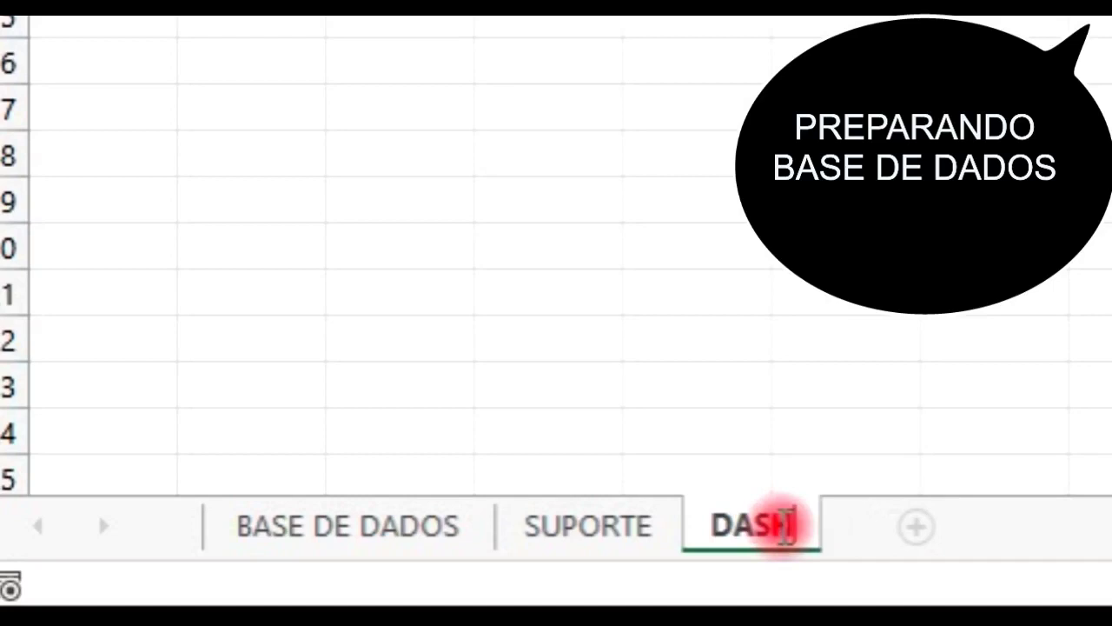
{"action": "type", "text": "BOARD"}
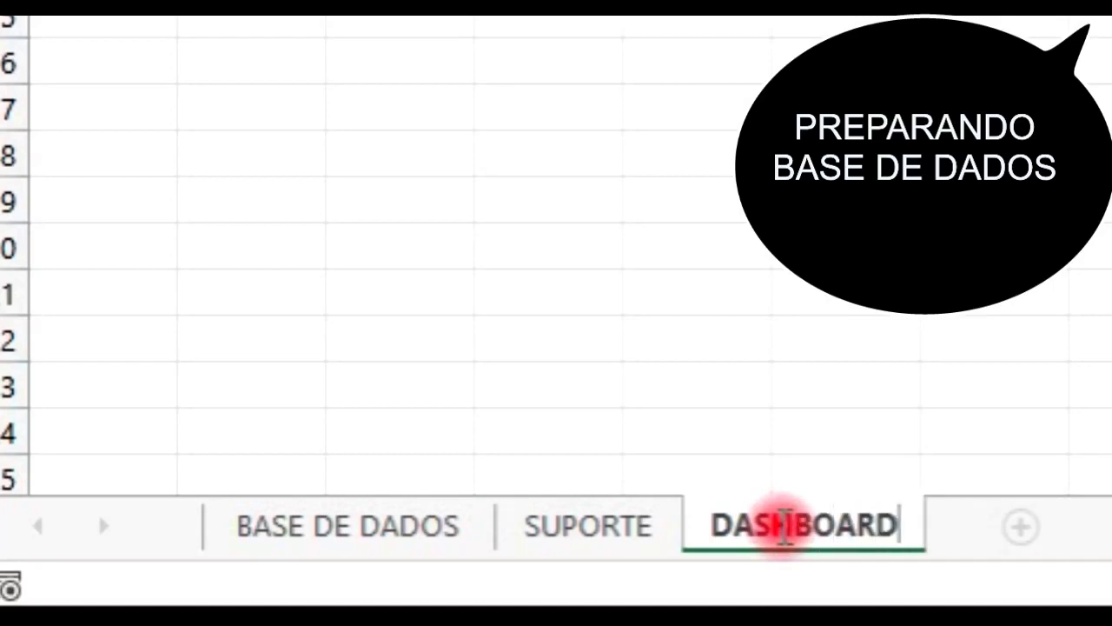
{"action": "key", "text": "Return"}
{"action": "left_click", "coordinate": [559, 200]}
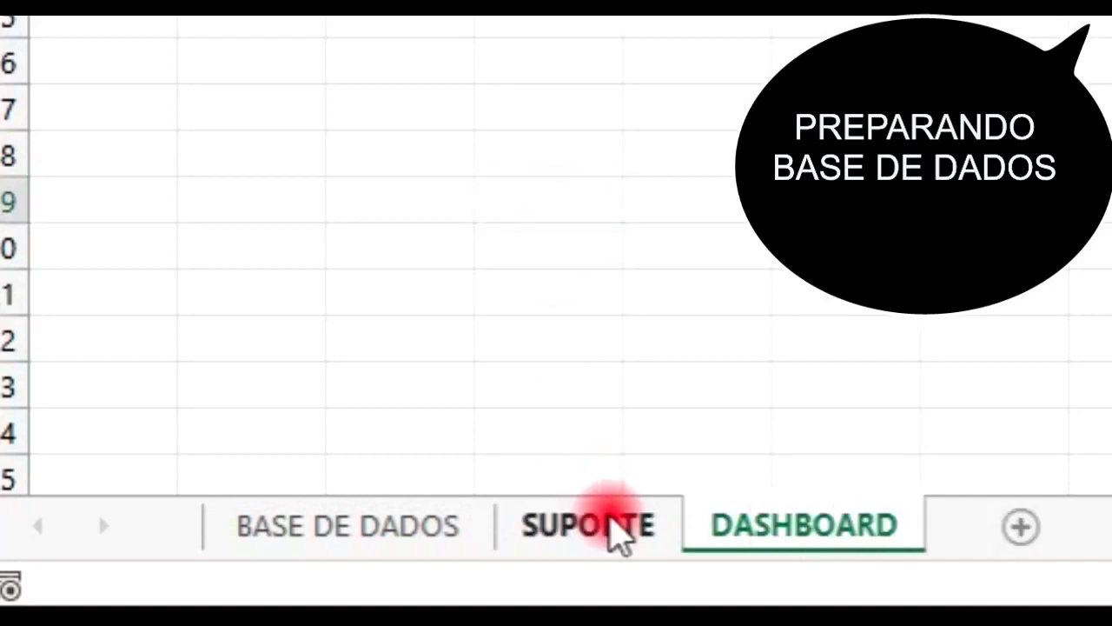
Enter the column header PRODUTO in cell A1 of the BASE DE DADOS sheet
{"action": "left_click", "coordinate": [610, 524]}
{"action": "left_click", "coordinate": [735, 526]}
{"action": "left_click", "coordinate": [534, 531]}
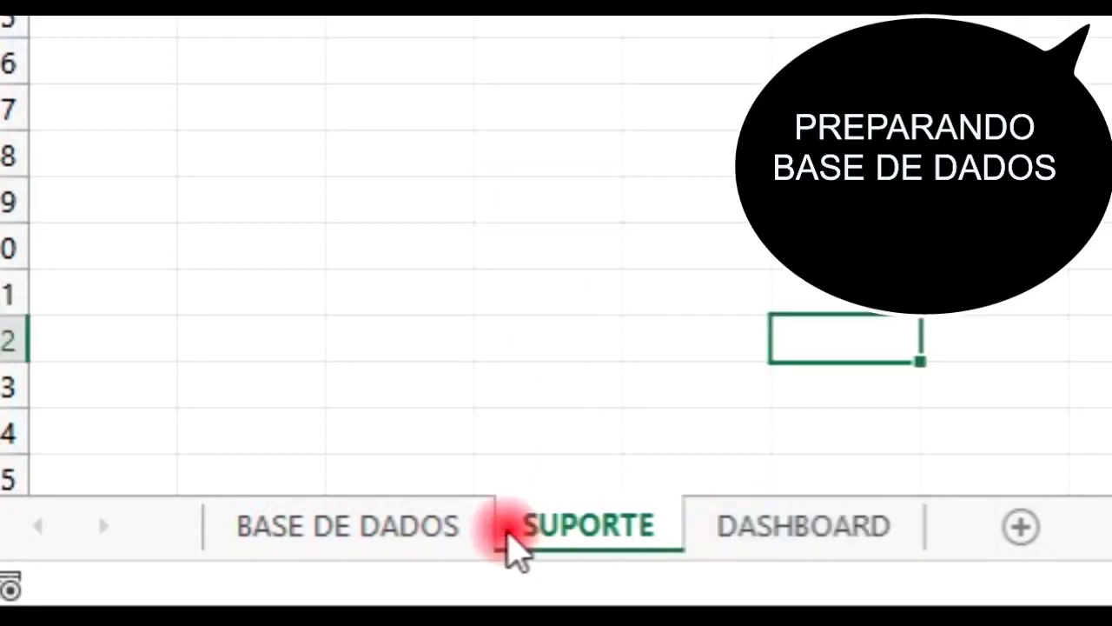
{"action": "left_click", "coordinate": [434, 528]}
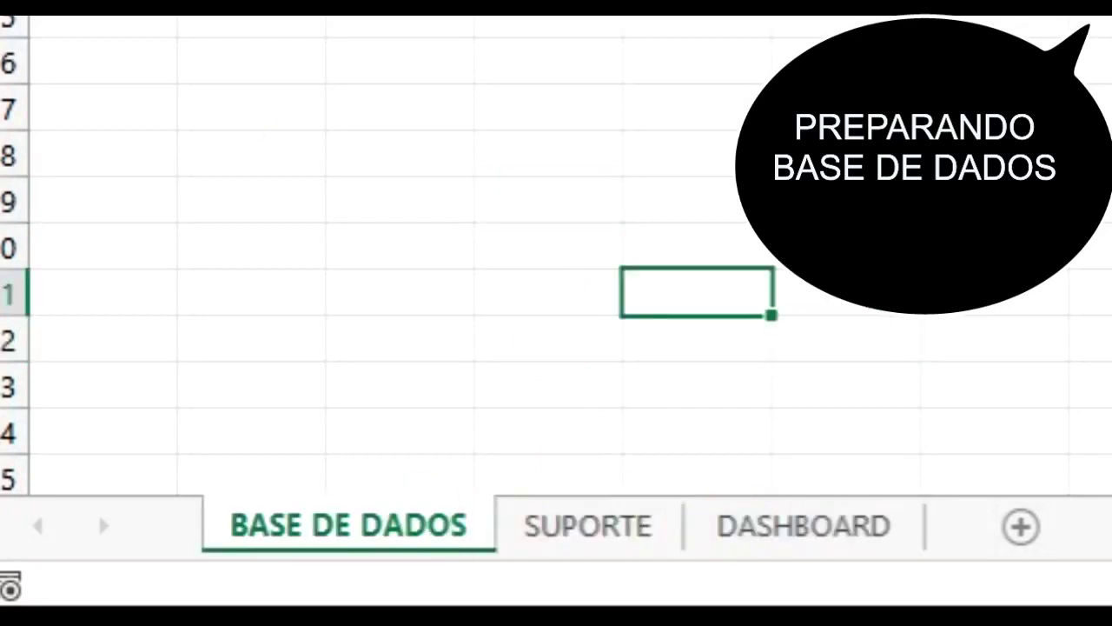
{"action": "left_click", "coordinate": [102, 18]}
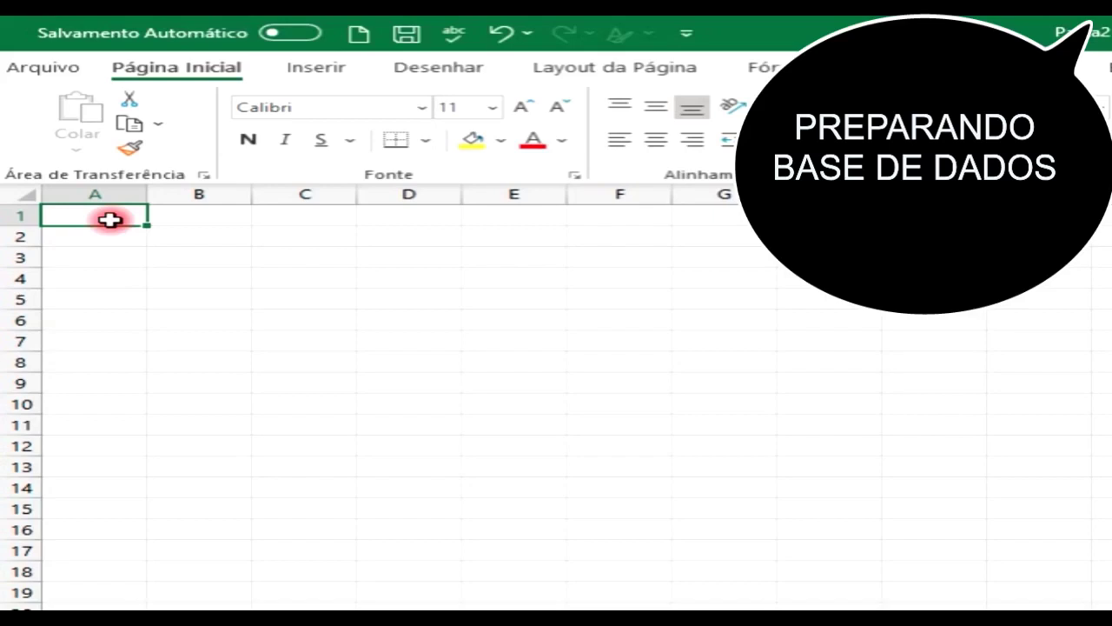
{"action": "type", "text": "PRODUT"}
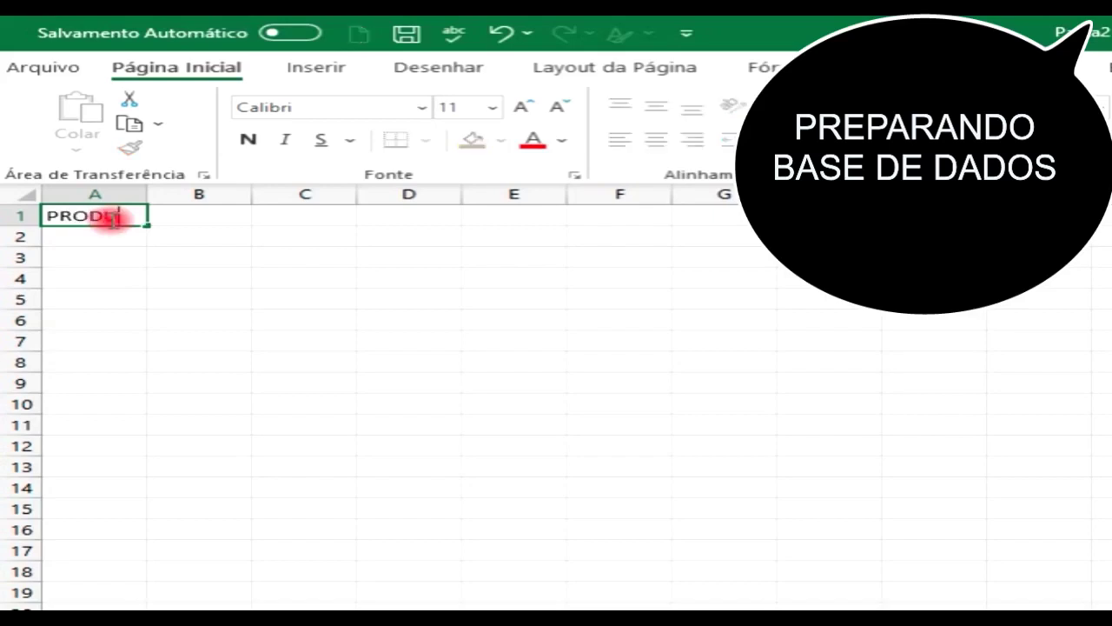
{"action": "type", "text": "O"}
{"action": "key", "text": "Tab"}
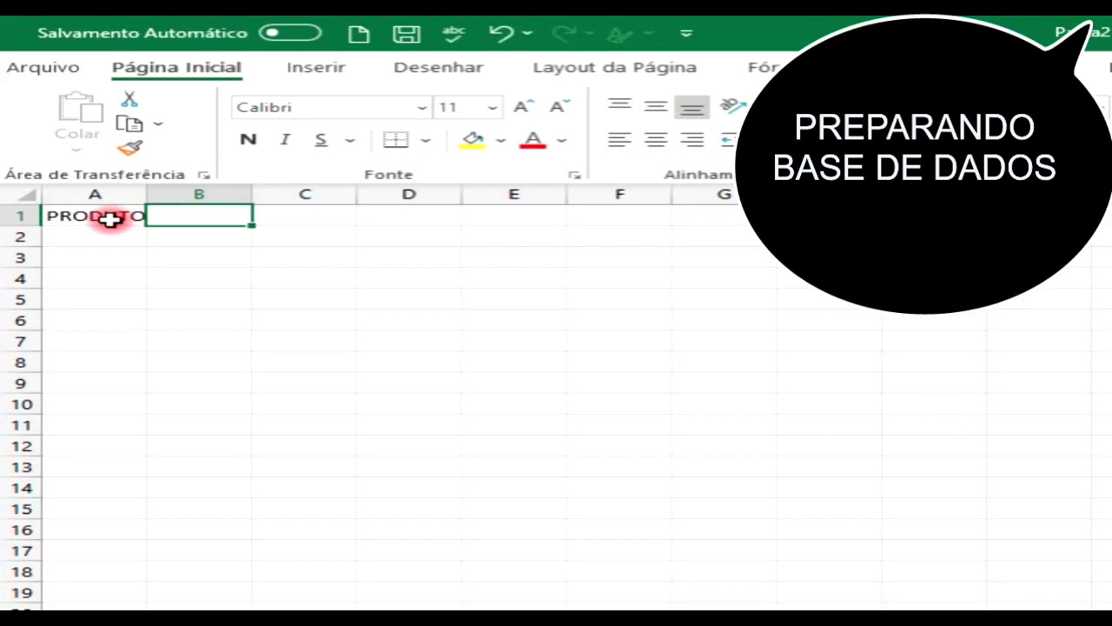
Enter the column header VALOR in cell B1, beside PRODUTO
{"action": "key", "text": "Right"}
{"action": "key", "text": "Left"}
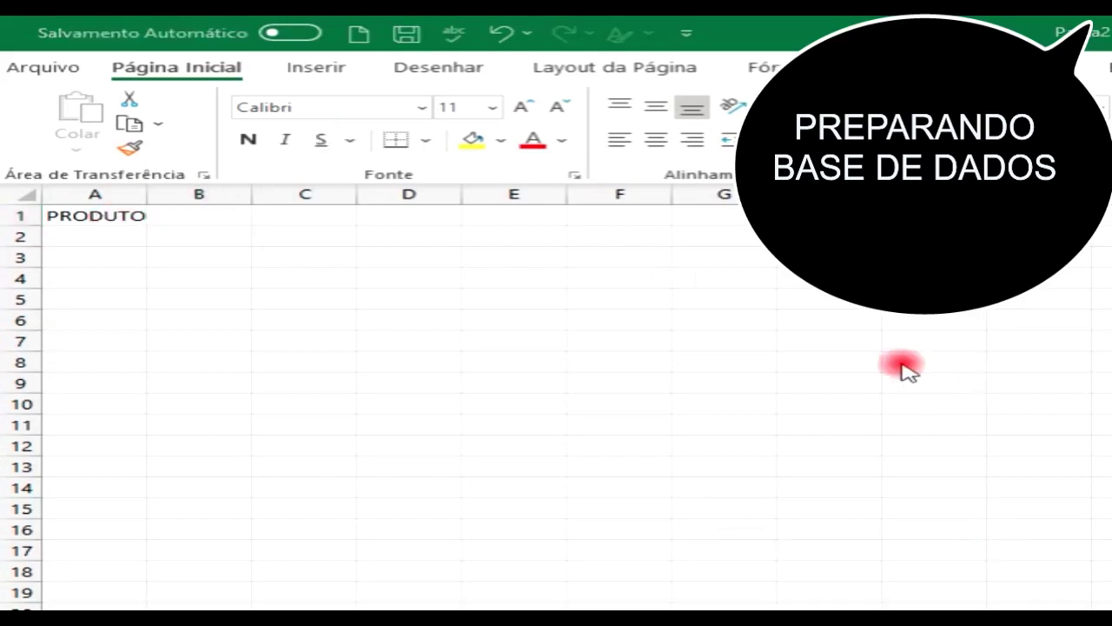
{"action": "left_click", "coordinate": [188, 212]}
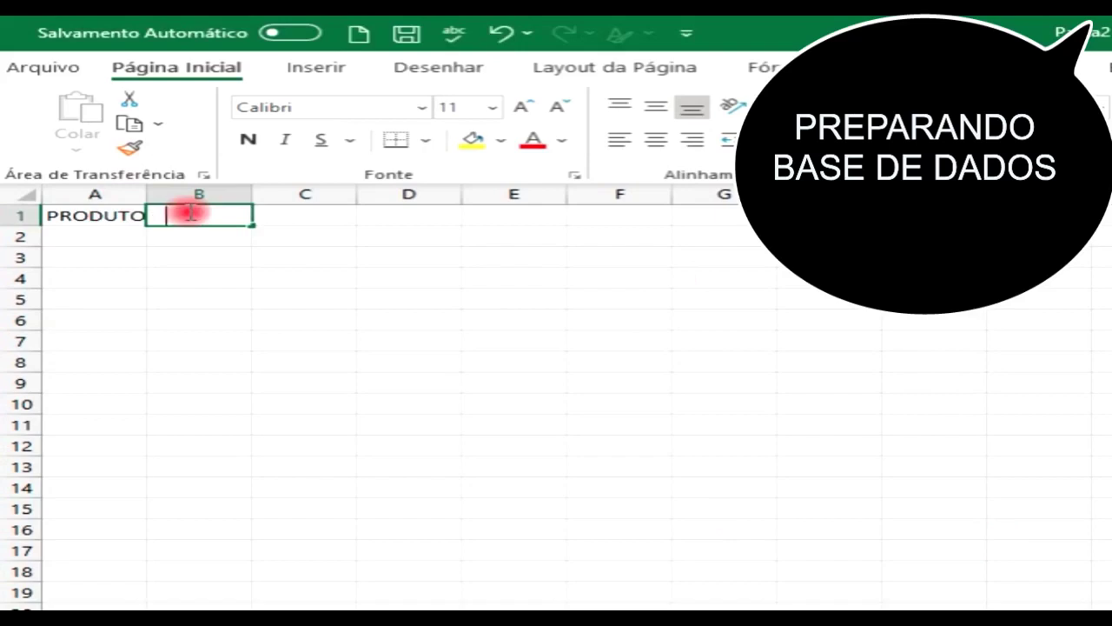
{"action": "type", "text": "VALOR"}
{"action": "key", "text": "Tab"}
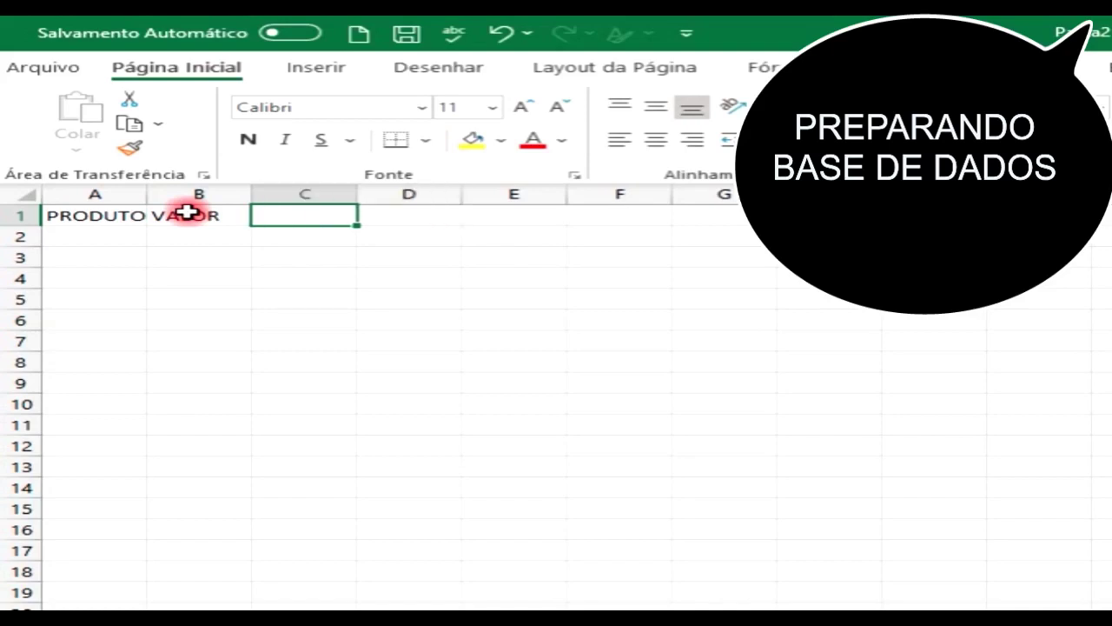
Enter the column header STATUS in cell C1, beside VALOR
{"action": "type", "text": "STAT"}
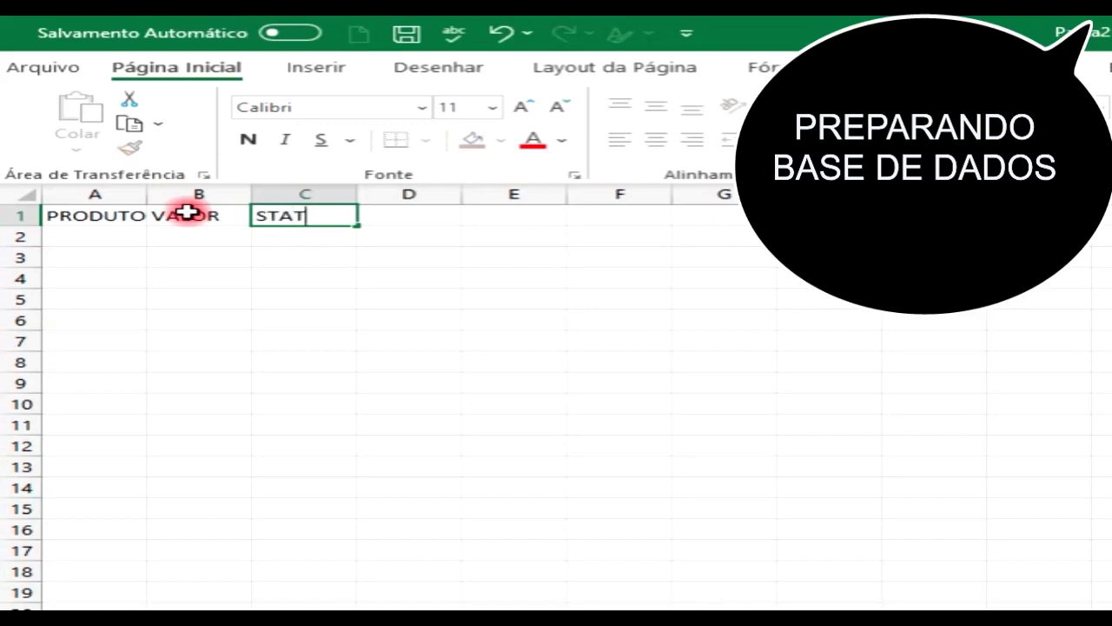
{"action": "type", "text": "US"}
{"action": "key", "text": "Tab"}
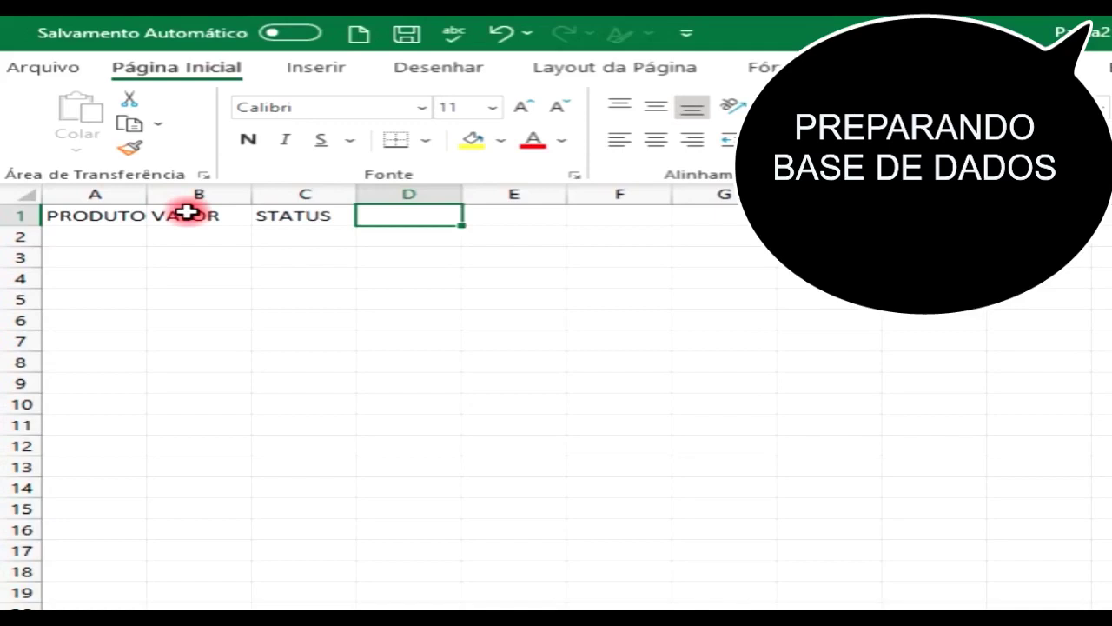
{"action": "key", "text": "Left"}
{"action": "key", "text": "Left"}
{"action": "key", "text": "Left"}
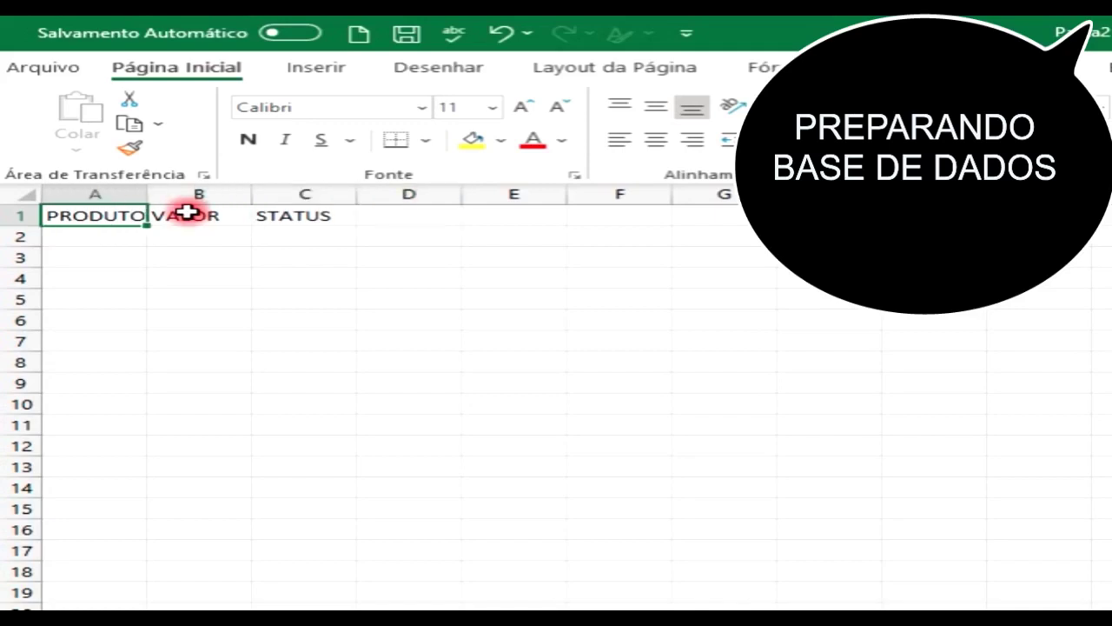
{"action": "key", "text": "Down"}
{"action": "key", "text": "Down"}
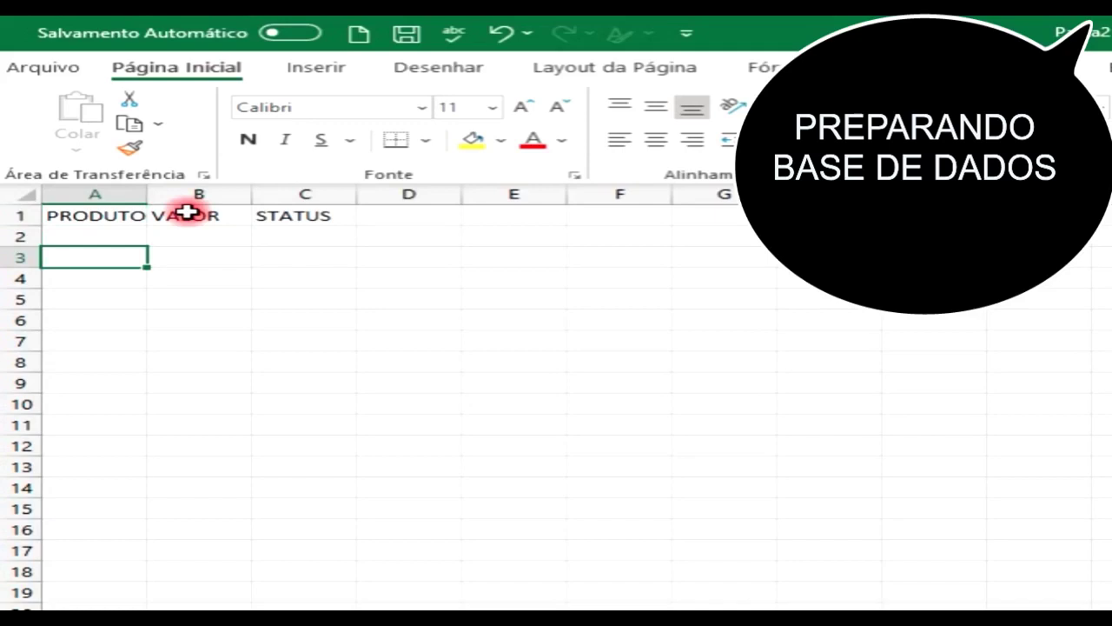
{"action": "key", "text": "Down"}
{"action": "key", "text": "Down"}
{"action": "key", "text": "Down"}
{"action": "key", "text": "Up"}
{"action": "key", "text": "Up"}
{"action": "key", "text": "Up"}
{"action": "key", "text": "Up"}
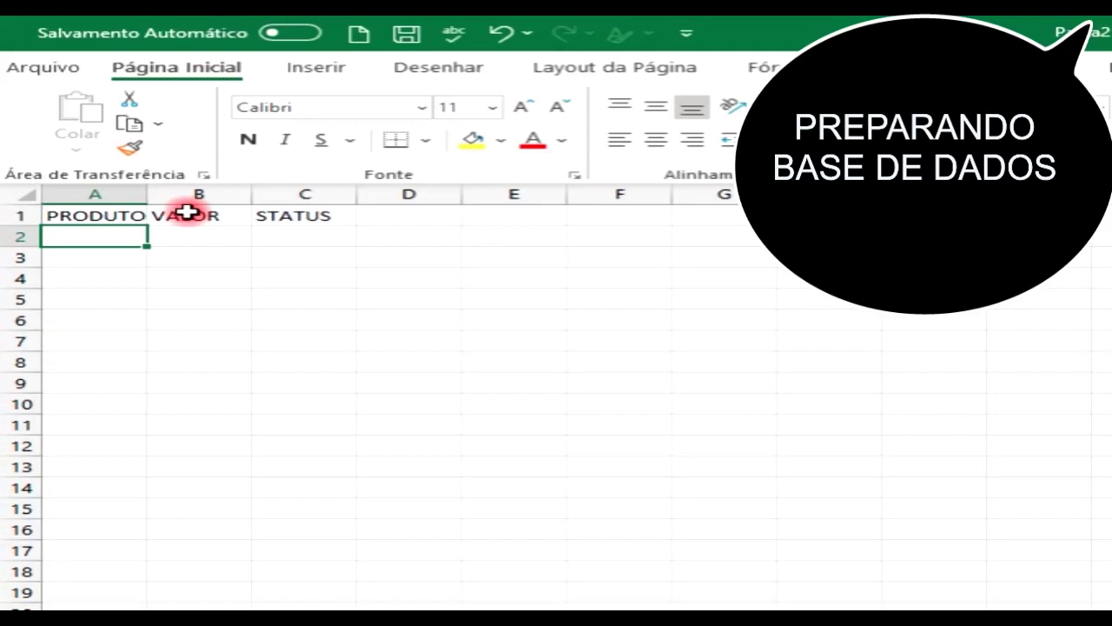
{"action": "key", "text": "Right"}
{"action": "key", "text": "Right"}
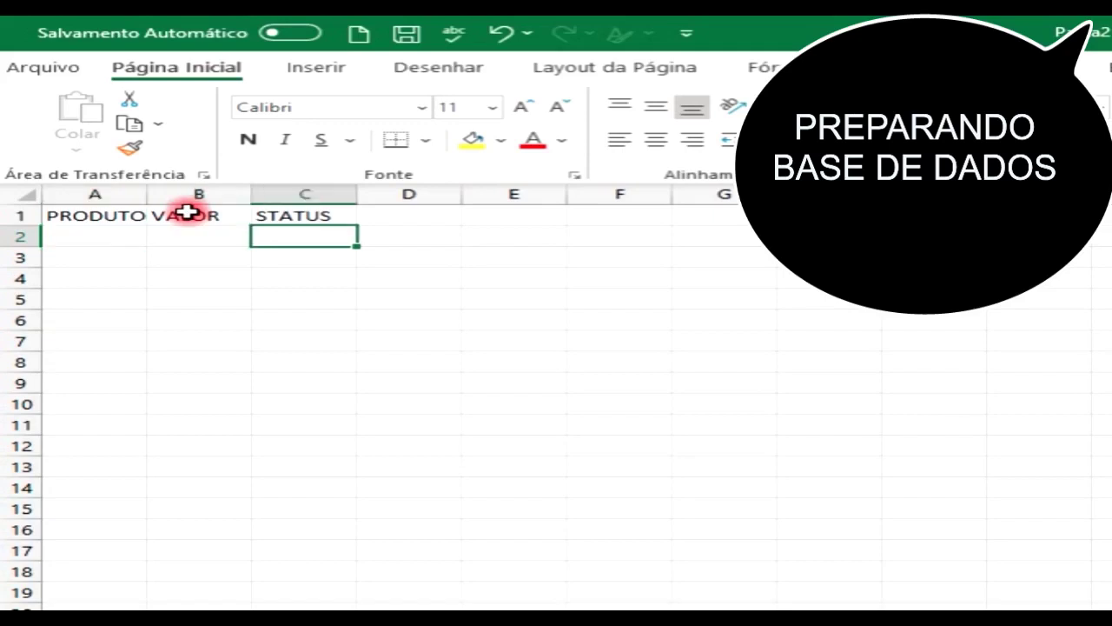
Enter the column header DATA in cell D1, beside STATUS
{"action": "key", "text": "Up"}
{"action": "key", "text": "Right"}
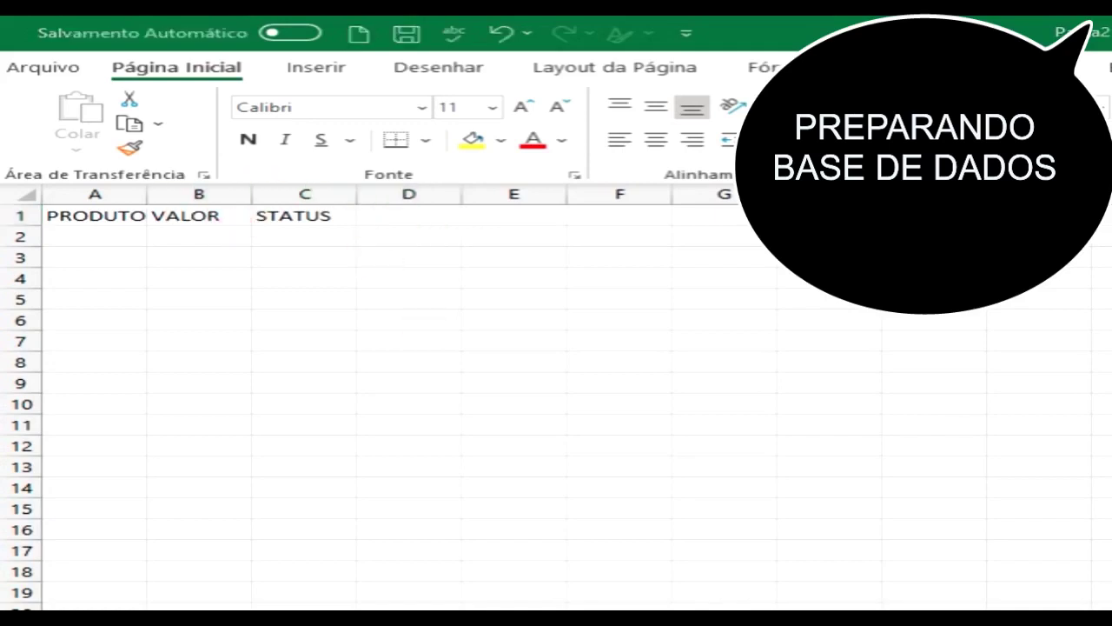
{"action": "double_click", "coordinate": [419, 213]}
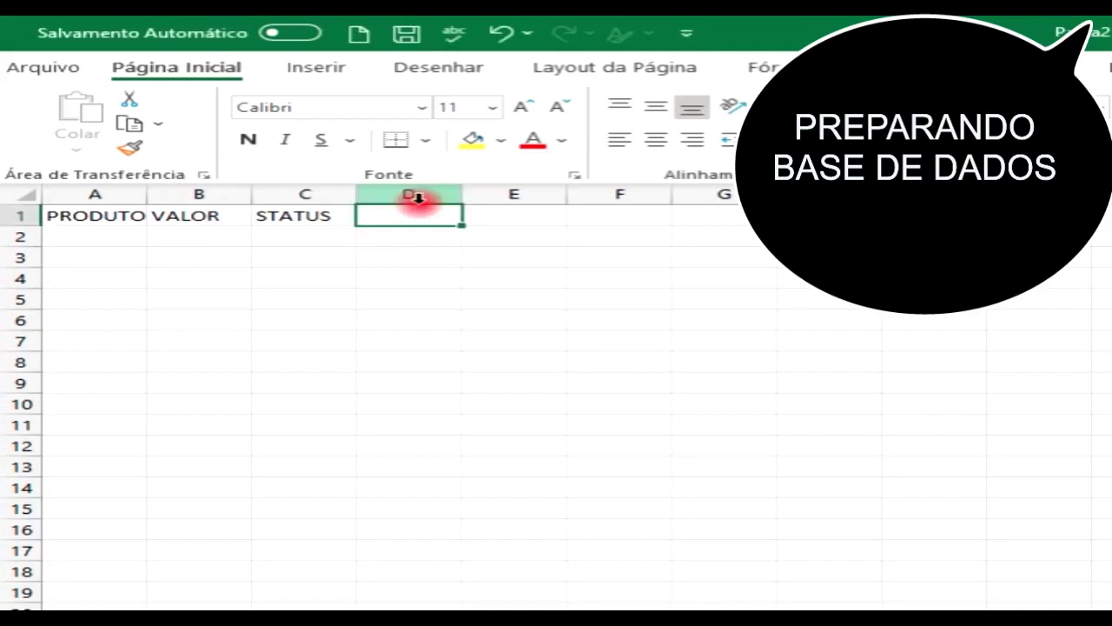
{"action": "type", "text": "DATA"}
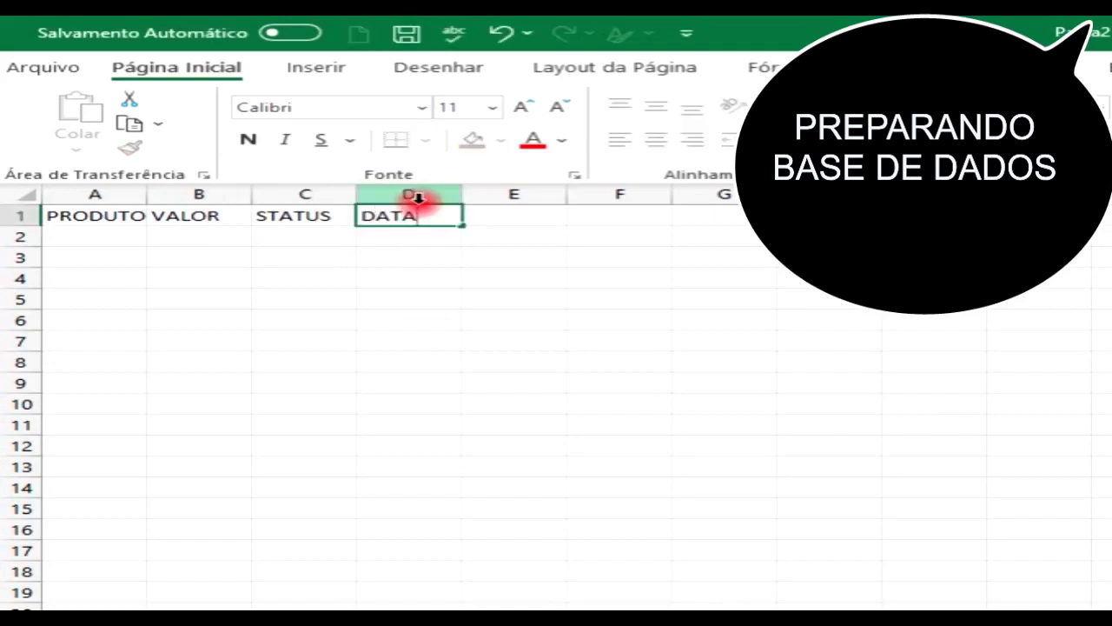
{"action": "key", "text": "Tab"}
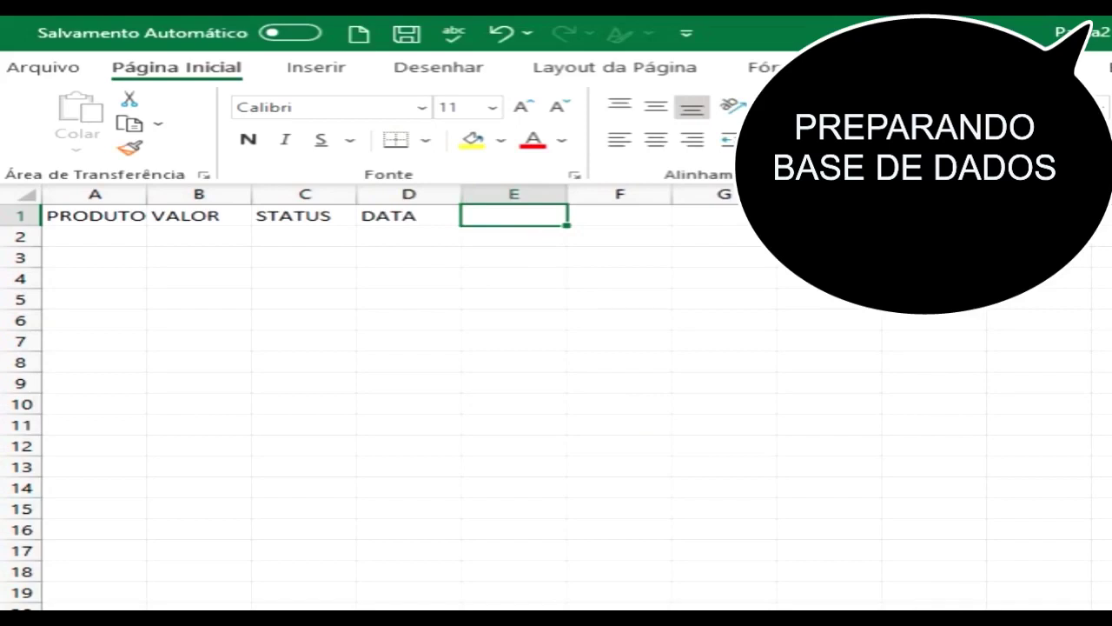
{"action": "key", "text": "alt+Tab"}
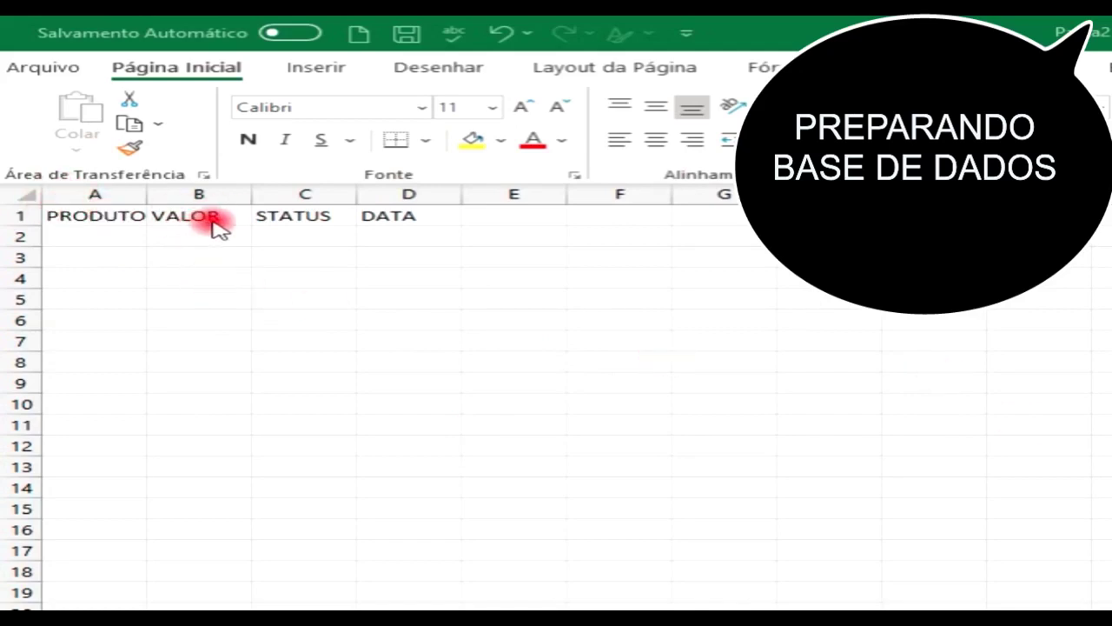
{"action": "left_click", "coordinate": [504, 215]}
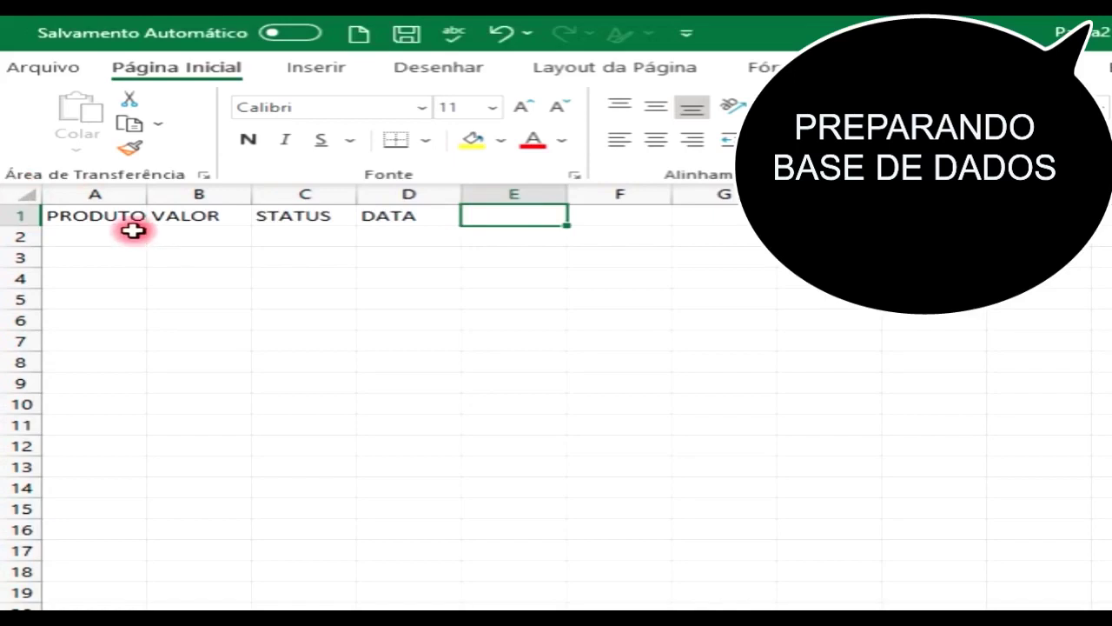
{"action": "left_click", "coordinate": [198, 215]}
{"action": "left_click", "coordinate": [318, 225]}
{"action": "left_click_drag", "start_coordinate": [372, 216], "coordinate": [509, 225]}
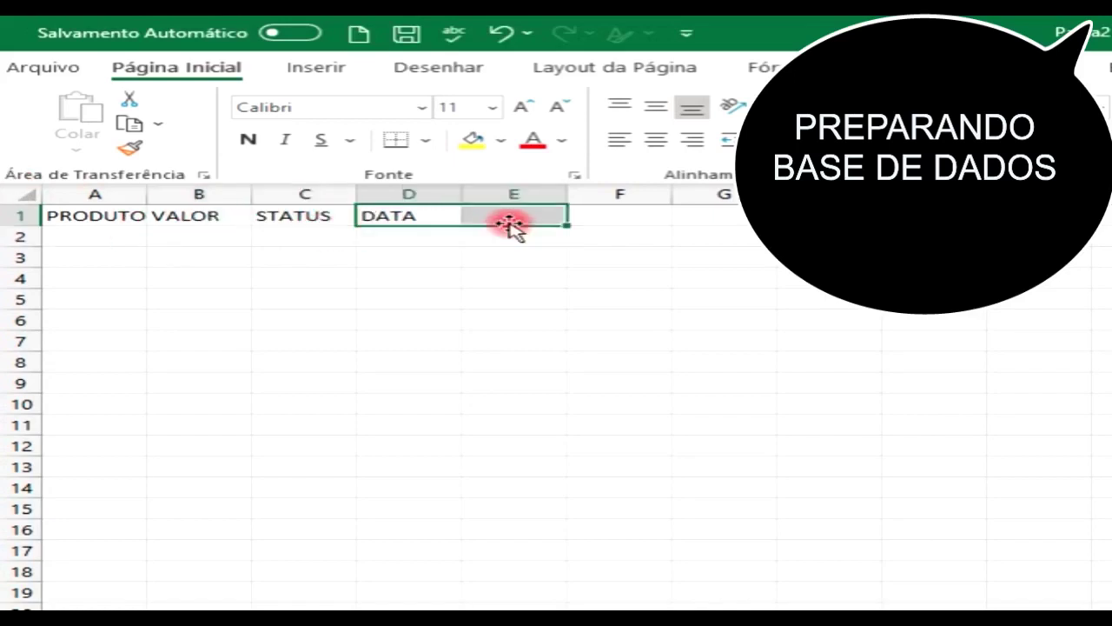
Enter the column header RESPONSAVEL in cell E1, beside DATA
{"action": "double_click", "coordinate": [507, 214]}
{"action": "type", "text": "REPA"}
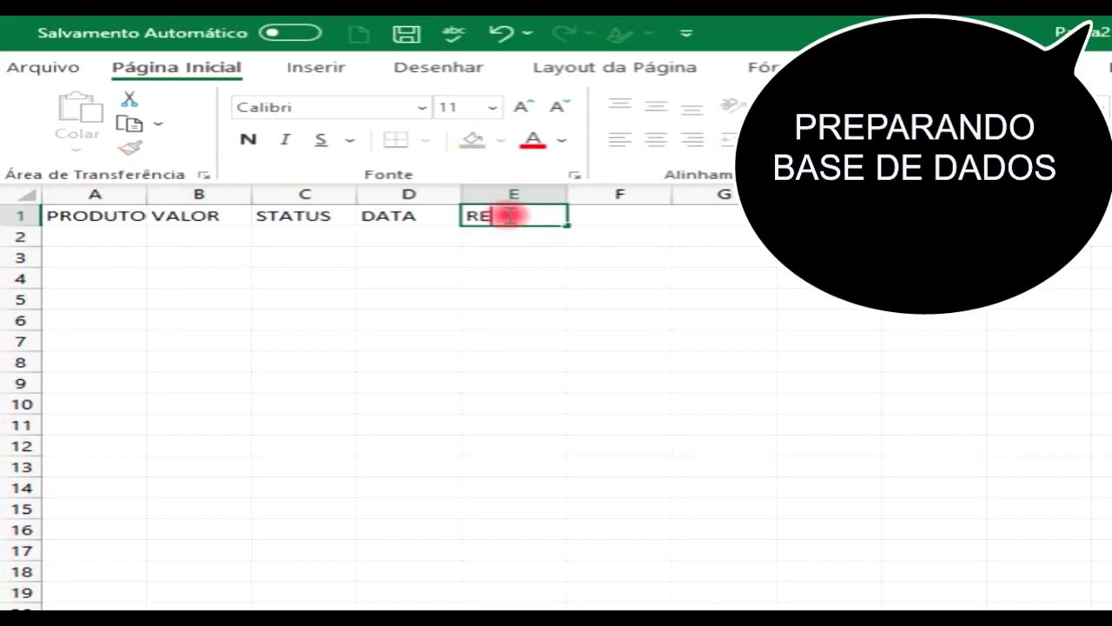
{"action": "key", "text": "BackSpace"}
{"action": "key", "text": "BackSpace"}
{"action": "key", "text": "BackSpace"}
{"action": "type", "text": "ESPONSAVEL"}
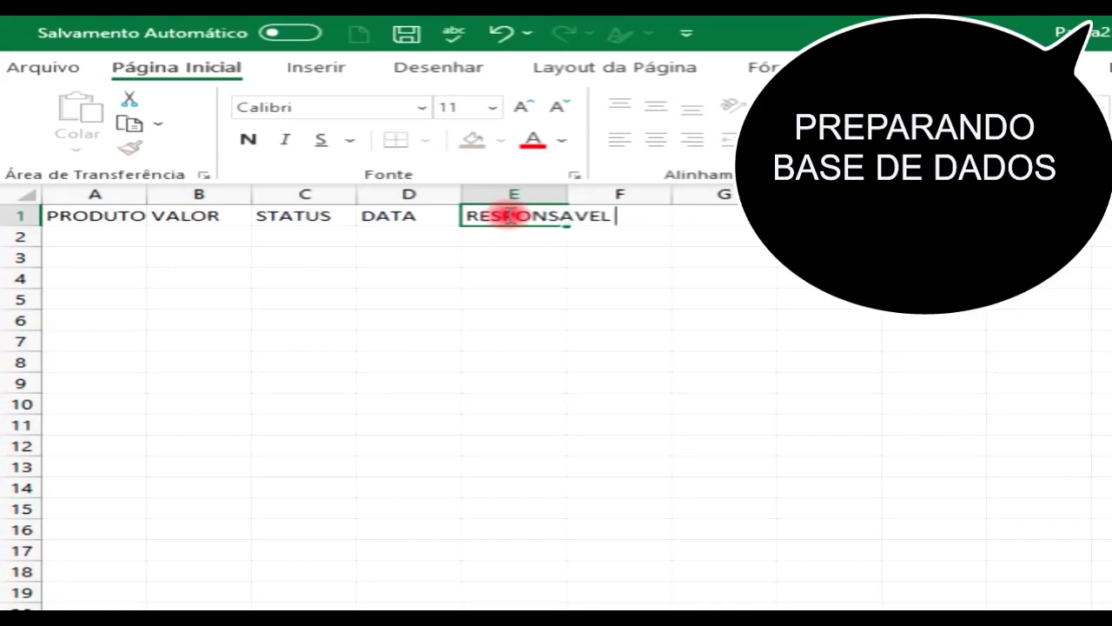
{"action": "key", "text": "Tab"}
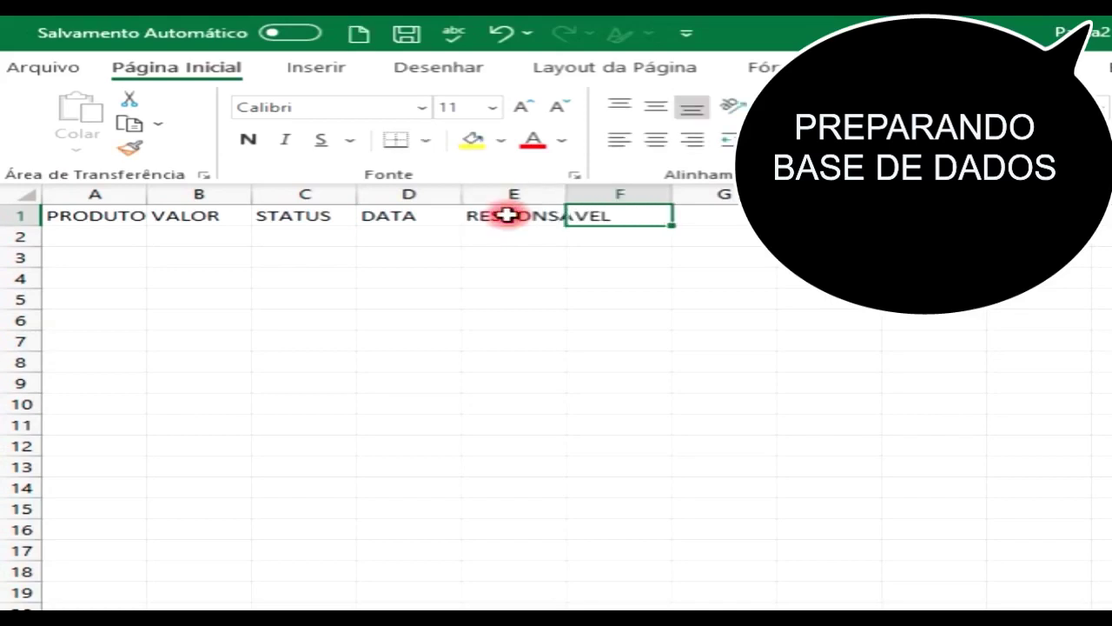
Autofit the width of column E to its RESPONSAVEL header
{"action": "left_click", "coordinate": [66, 238]}
{"action": "key", "text": "Tab"}
{"action": "key", "text": "Tab"}
{"action": "key", "text": "Tab"}
{"action": "key", "text": "Tab"}
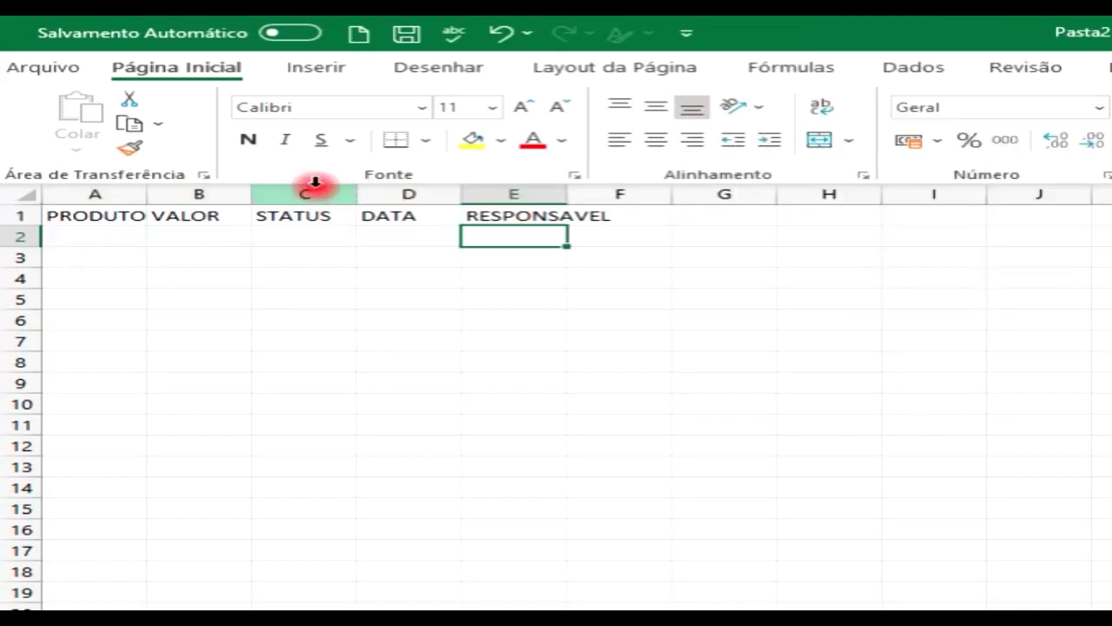
{"action": "double_click", "coordinate": [566, 194]}
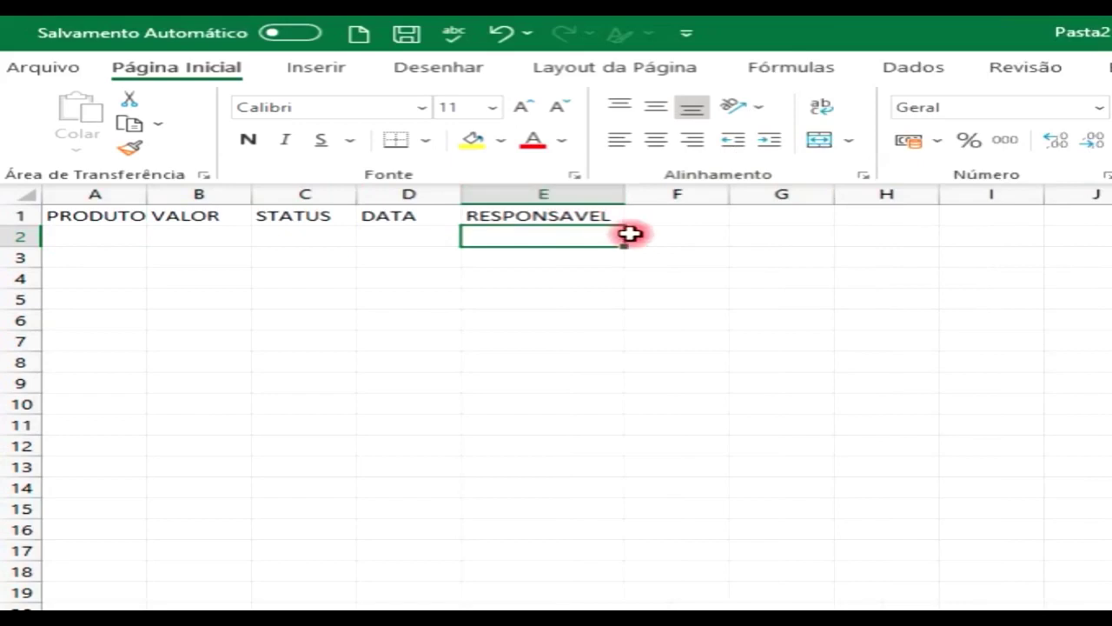
Enter the column header MÊS in cell F1, beside RESPONSAVEL
{"action": "left_click", "coordinate": [664, 223]}
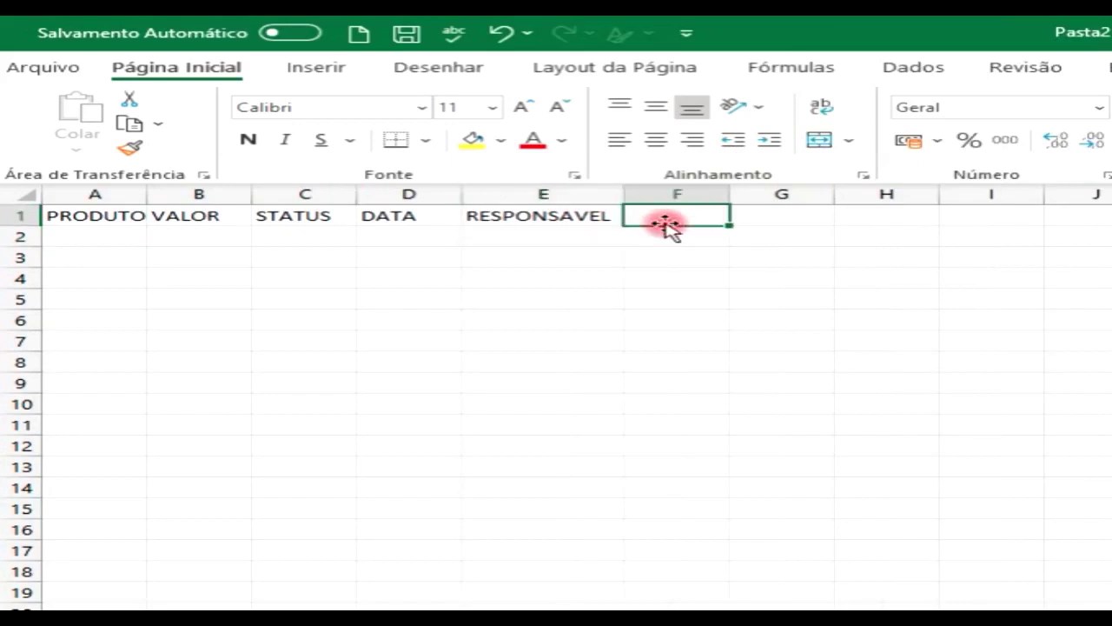
{"action": "type", "text": "MeS"}
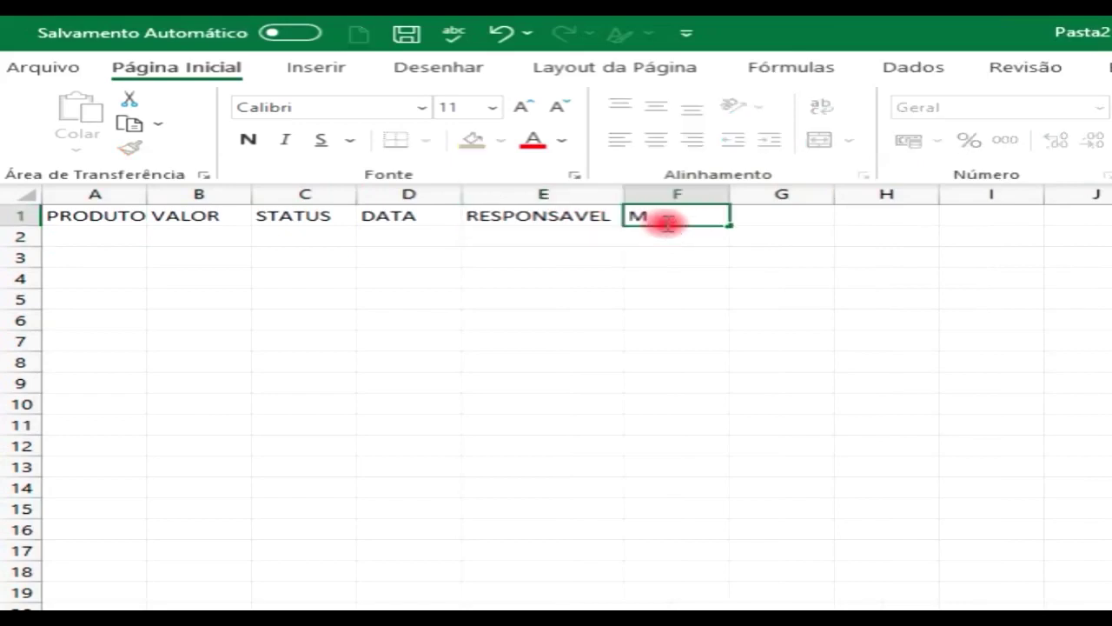
{"action": "key", "text": "BackSpace"}
{"action": "key", "text": "BackSpace"}
{"action": "type", "text": "ÊS"}
{"action": "key", "text": "Return"}
{"action": "key", "text": "Up"}
{"action": "key", "text": "Left"}
{"action": "key", "text": "Left"}
{"action": "key", "text": "Left"}
{"action": "key", "text": "Left"}
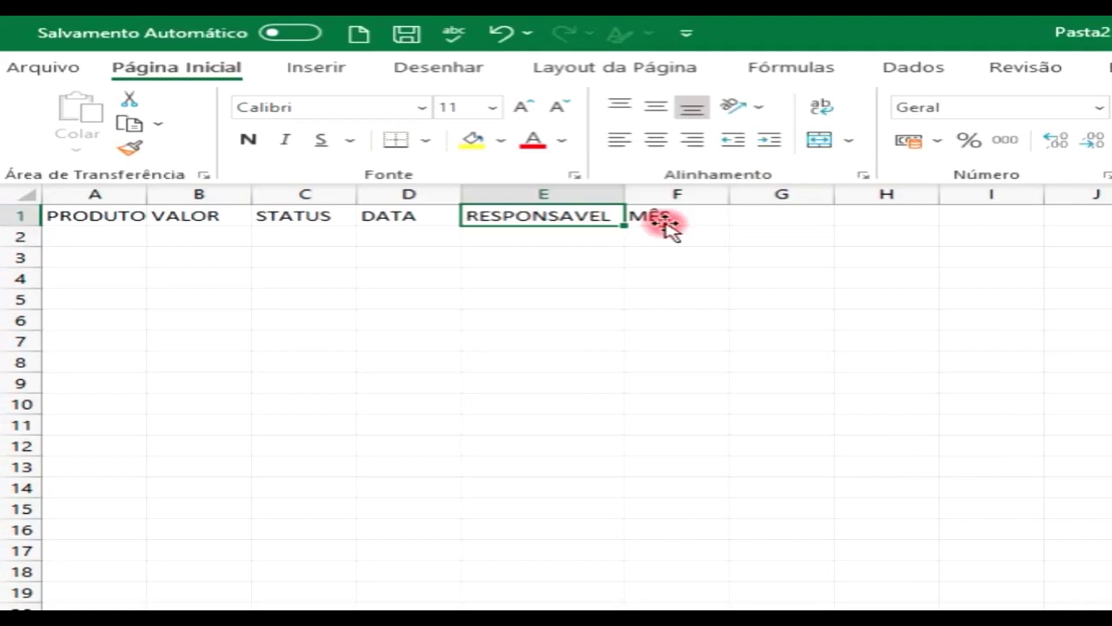
{"action": "key", "text": "Left"}
{"action": "key", "text": "shift+Right"}
{"action": "key", "text": "shift+Right"}
{"action": "key", "text": "shift+Right"}
{"action": "key", "text": "shift+Right"}
{"action": "key", "text": "shift+Right"}
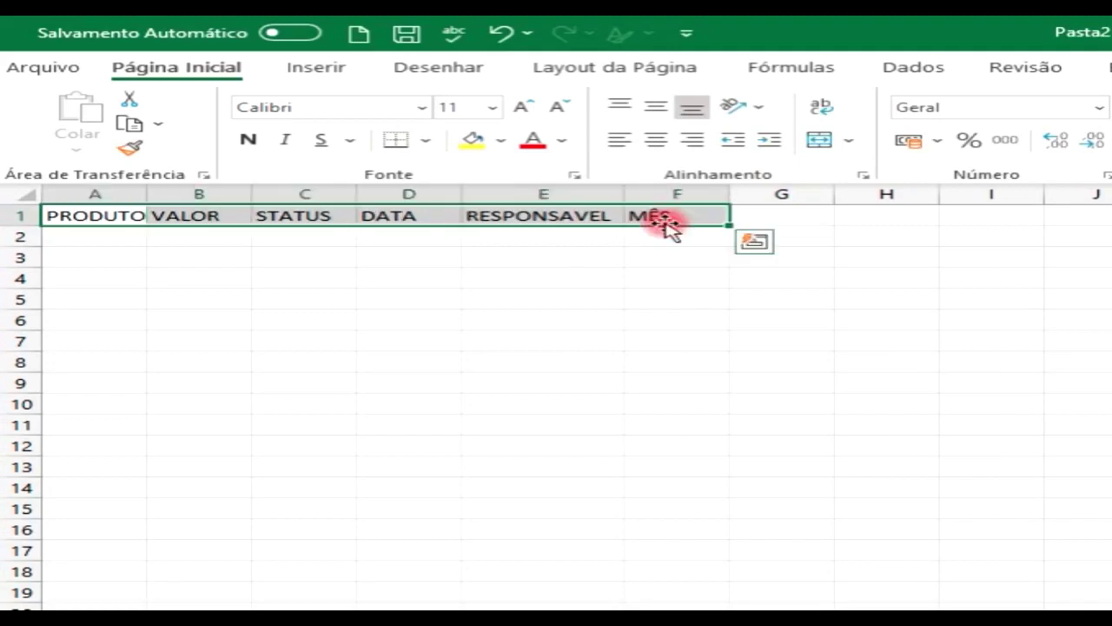
Enter GASOLINA as the first product in cell A2, under PRODUTO
{"action": "key", "text": "Down"}
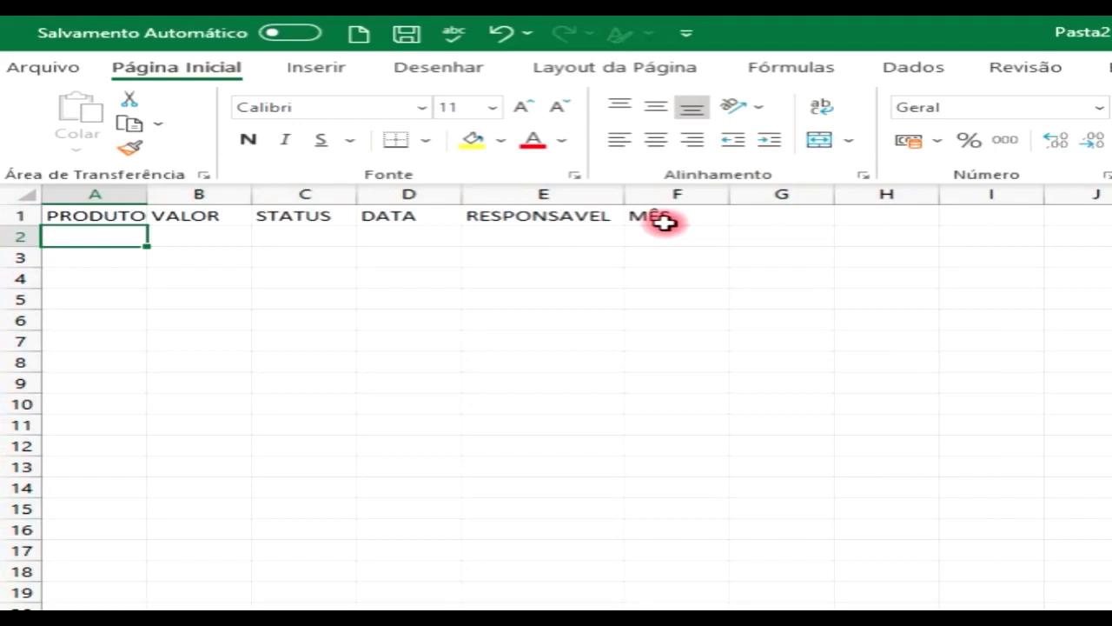
{"action": "type", "text": "COM"}
{"action": "key", "text": "BackSpace"}
{"action": "key", "text": "BackSpace"}
{"action": "key", "text": "BackSpace"}
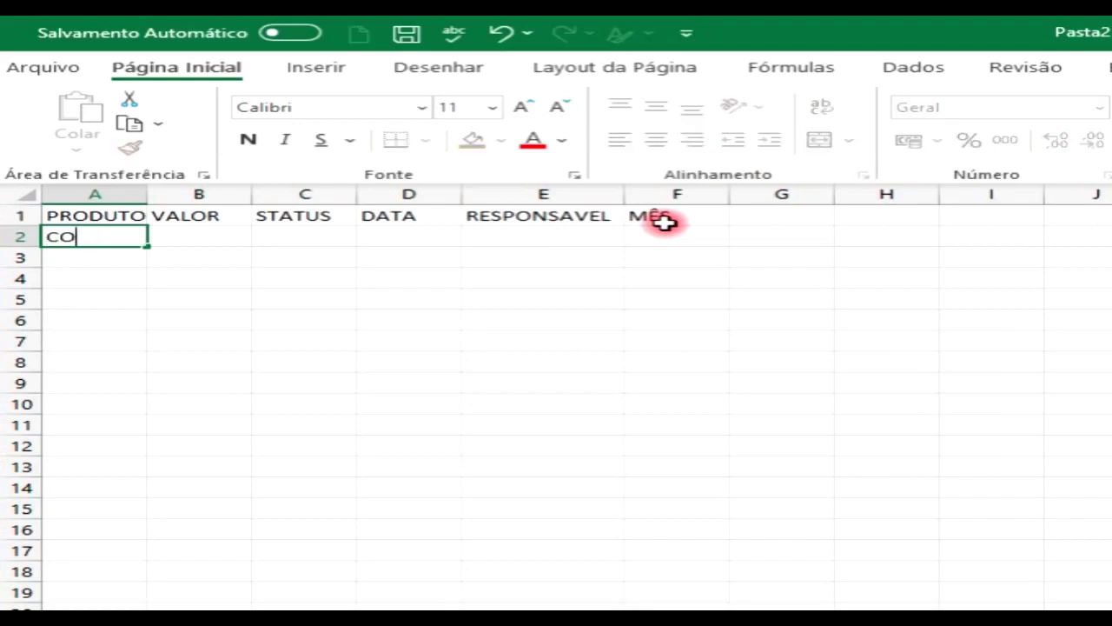
{"action": "type", "text": "GASOLIN"}
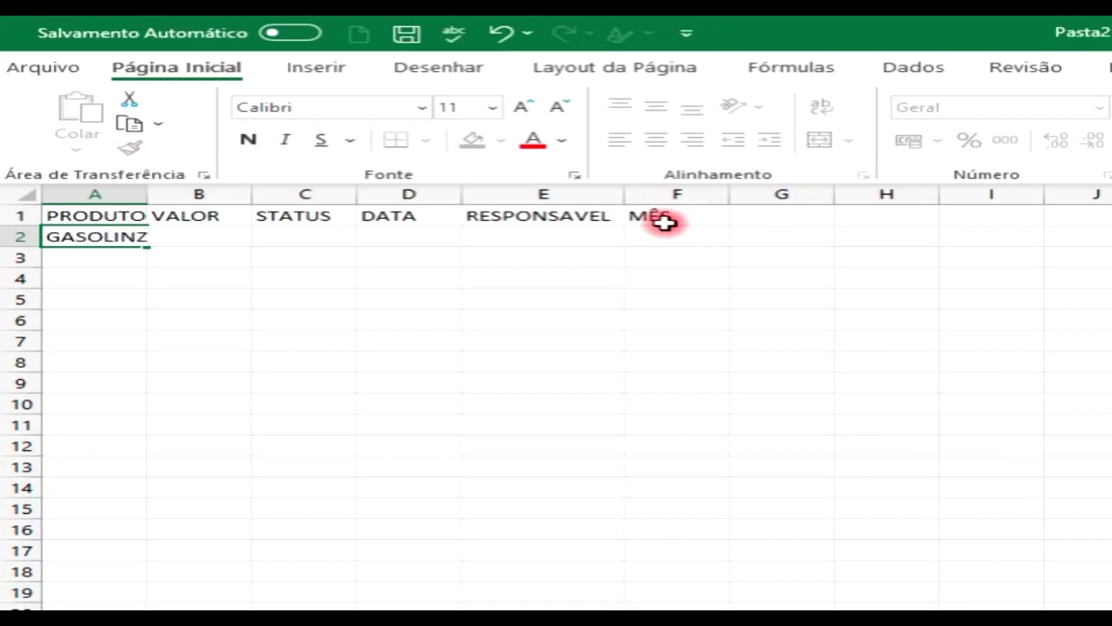
{"action": "type", "text": "A"}
{"action": "key", "text": "Tab"}
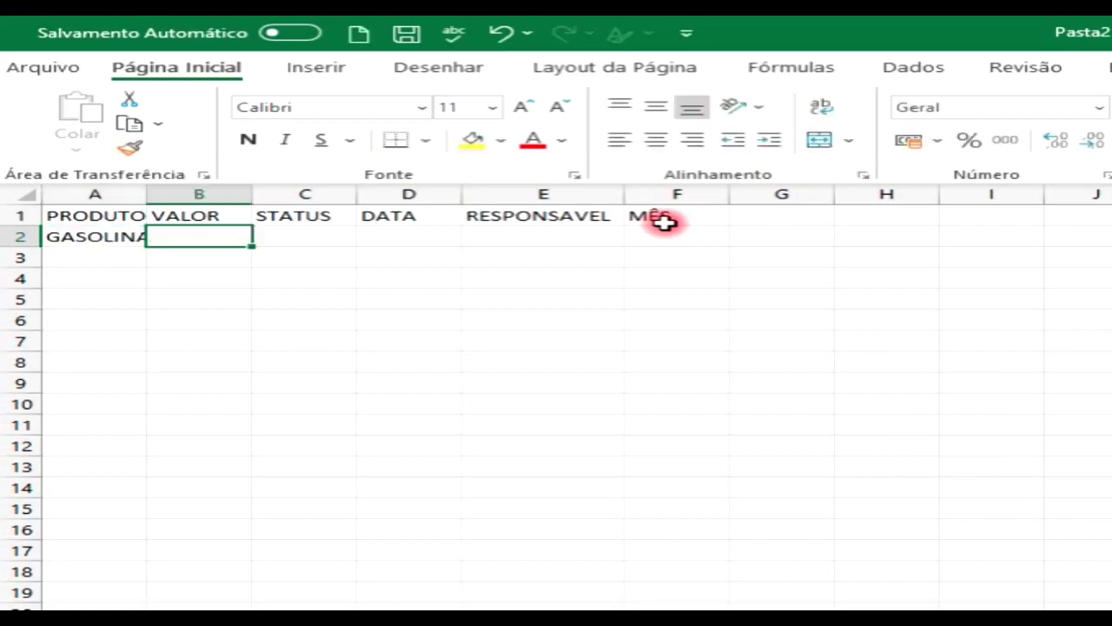
Give the GASOLINA row the value 50 in B2 and the status COMBUSTIVEL in C2
{"action": "key", "text": "Left"}
{"action": "key", "text": "Right"}
{"action": "type", "text": "50"}
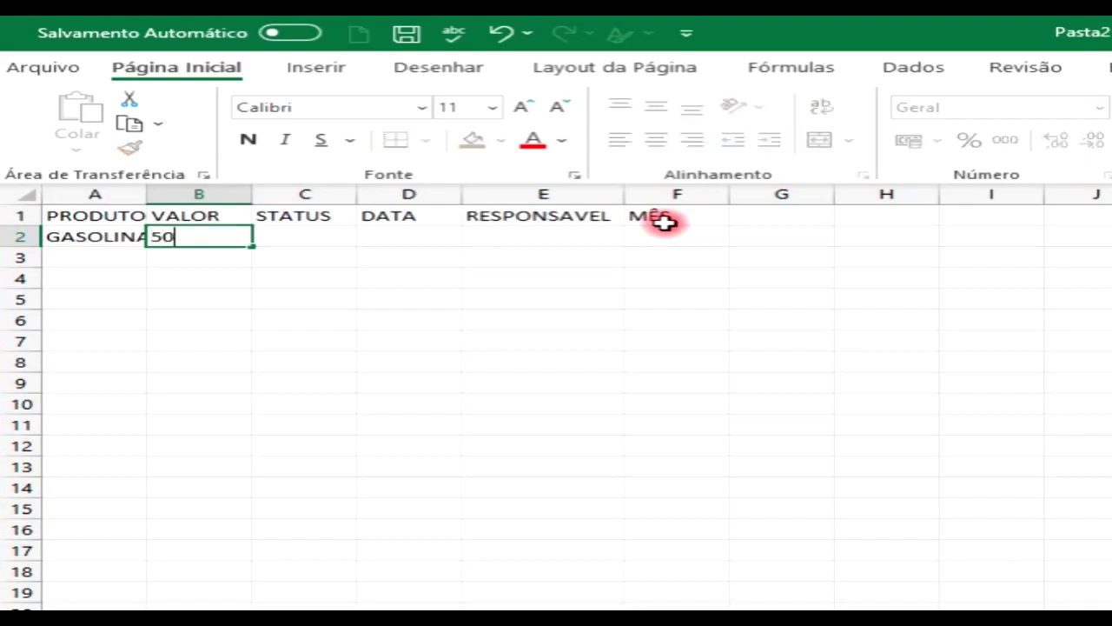
{"action": "key", "text": "Tab"}
{"action": "type", "text": "COMBUSTIV"}
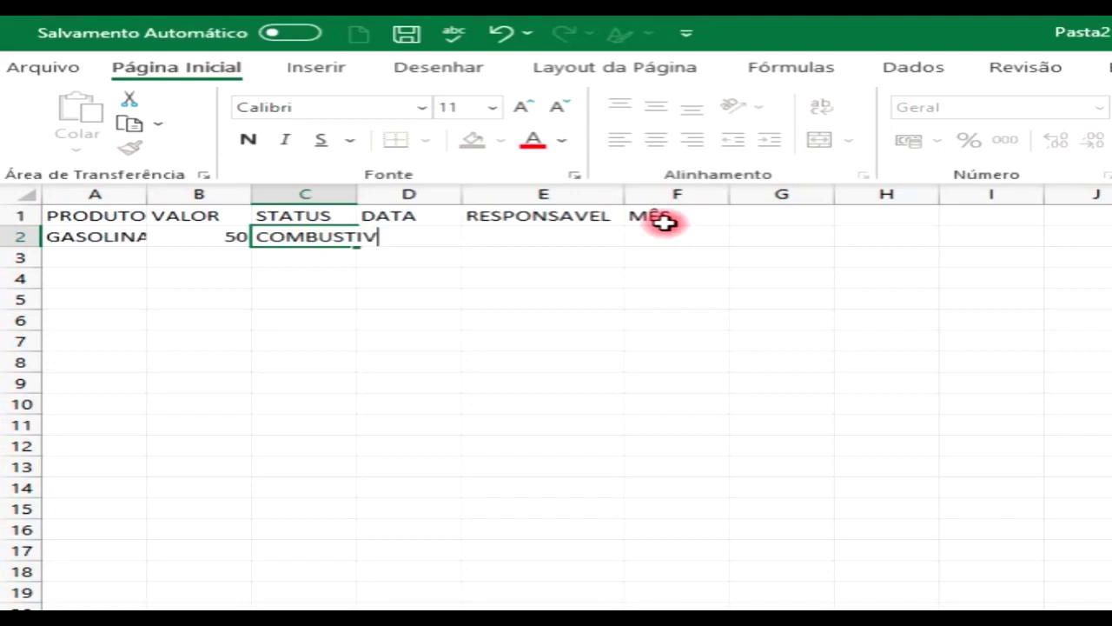
{"action": "type", "text": "EL"}
{"action": "key", "text": "Tab"}
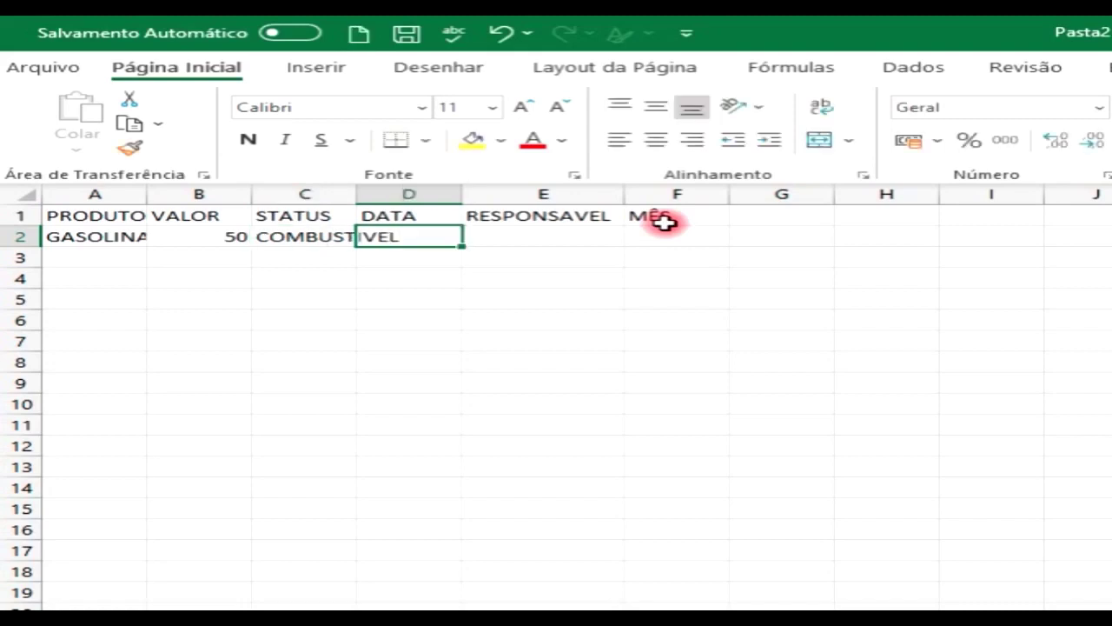
Enter the date 01/10/2019 in D2 and the responsible person's first name in E2
{"action": "type", "text": "01/10/"}
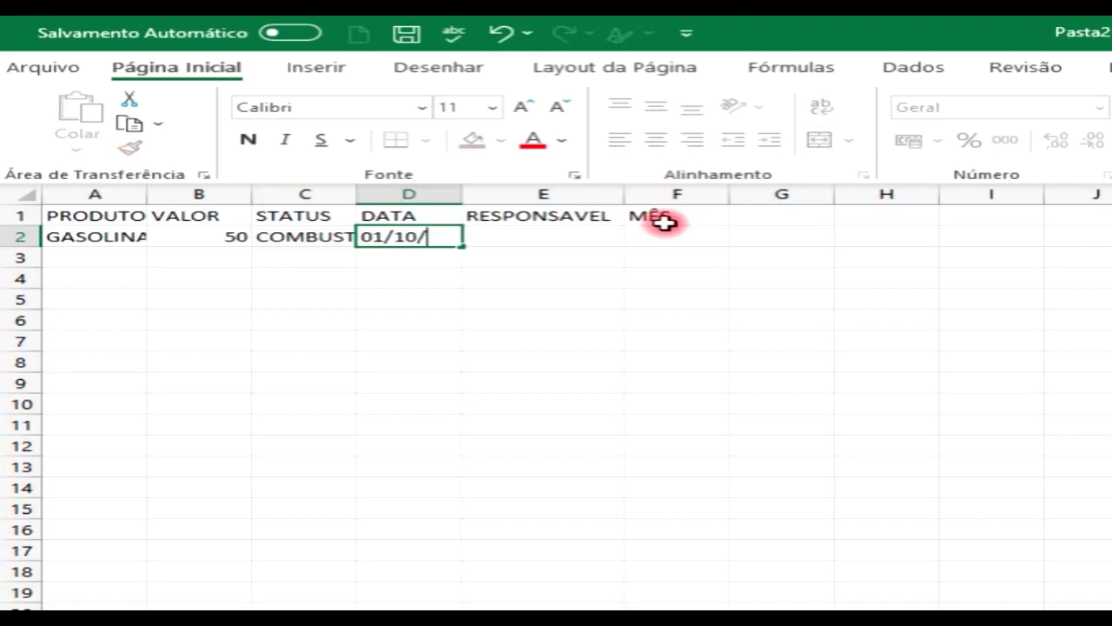
{"action": "type", "text": "2019"}
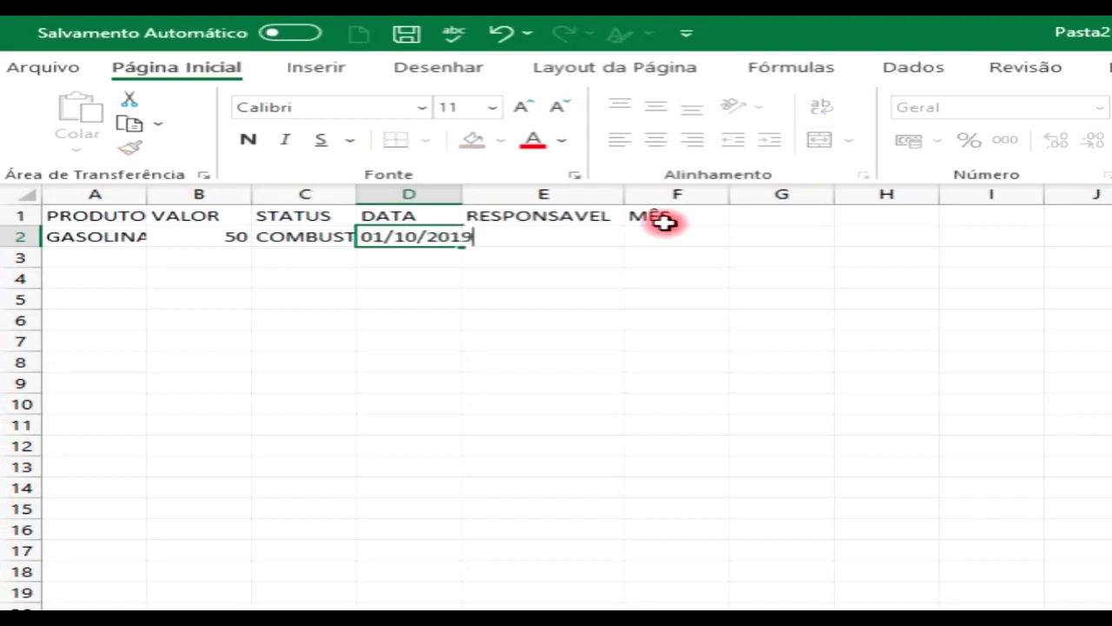
{"action": "key", "text": "Tab"}
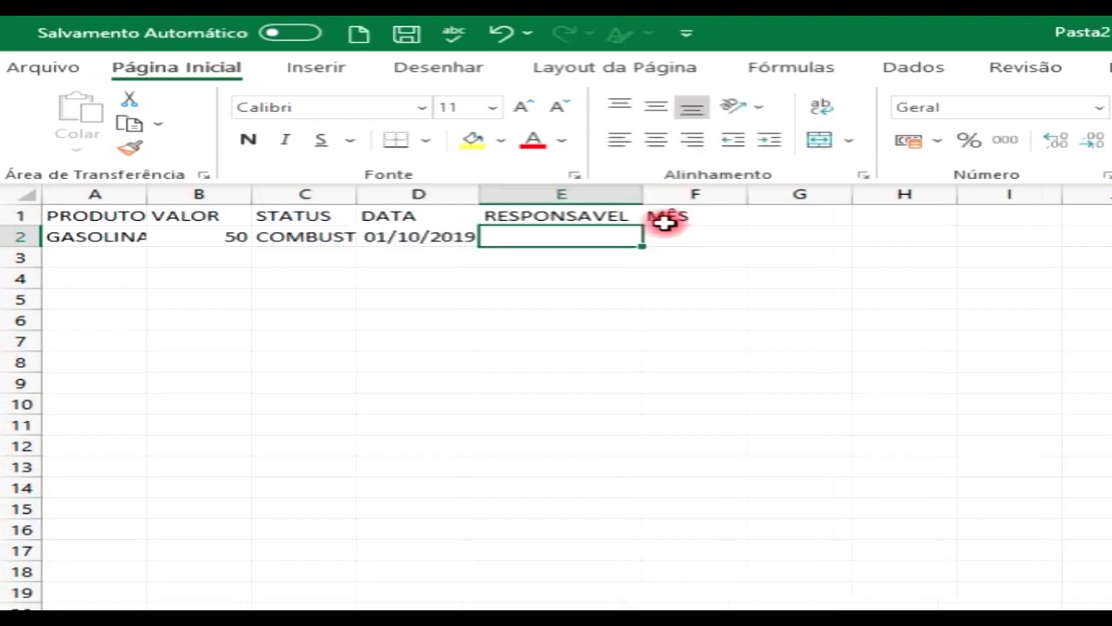
{"action": "type", "text": "AILTON"}
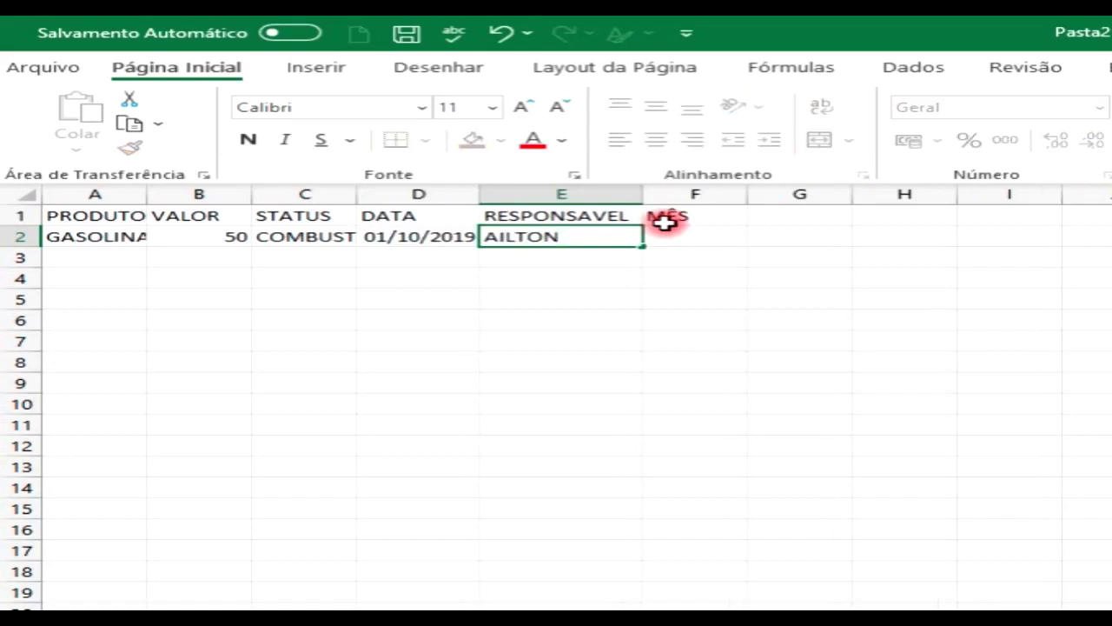
{"action": "key", "text": "Tab"}
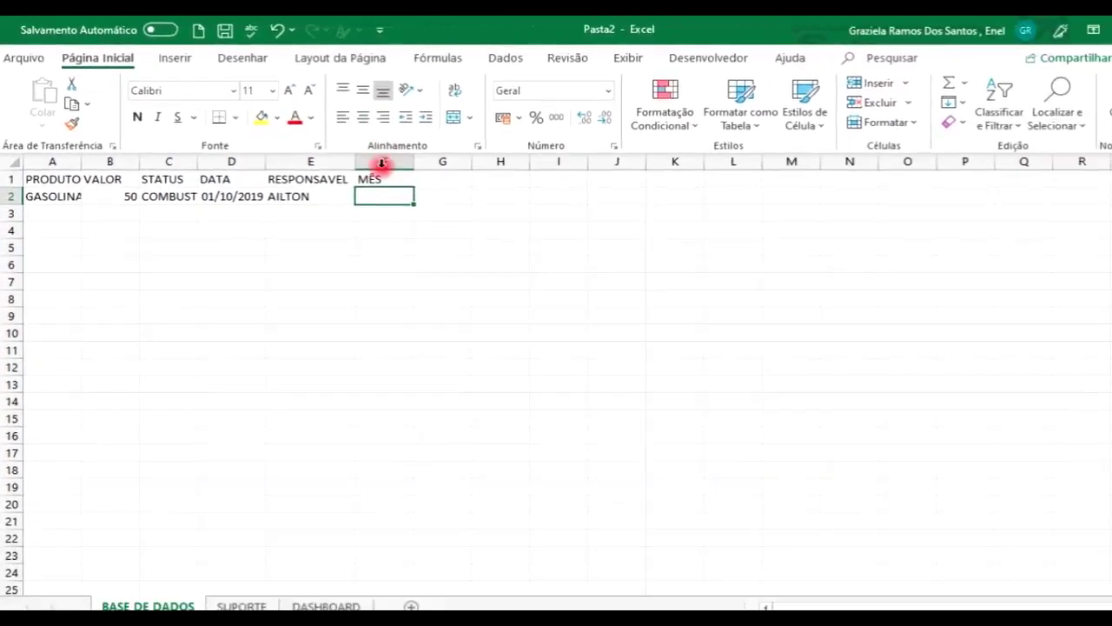
Enter the formula =TEXTO(D2;"MMM") in F2 to extract the abbreviated month from the record's date
{"action": "type", "text": "="}
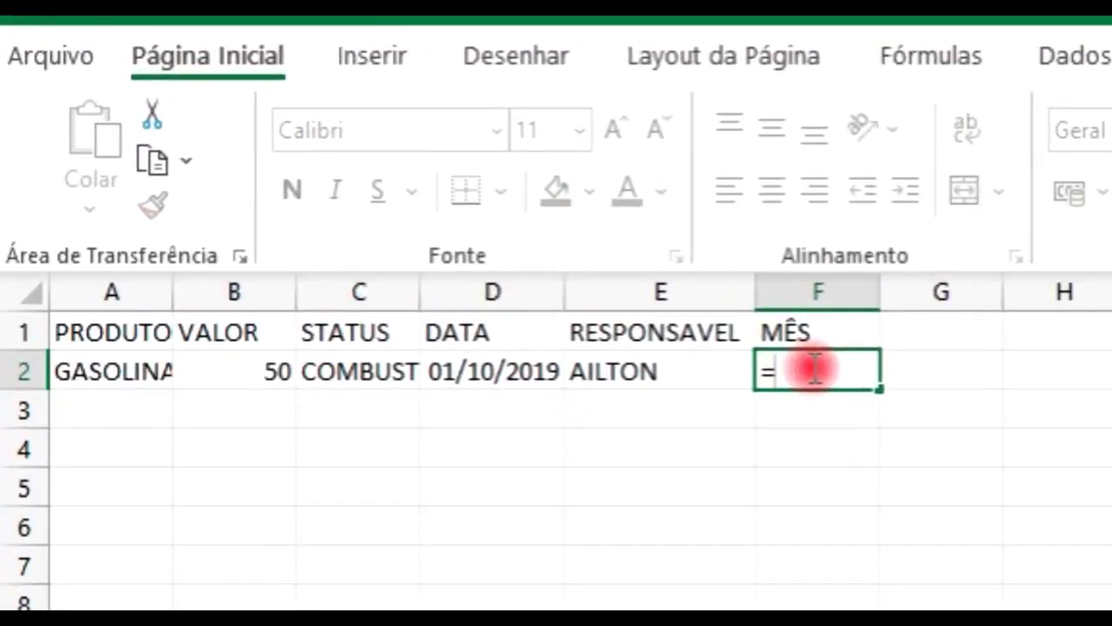
{"action": "type", "text": "TEXTO"}
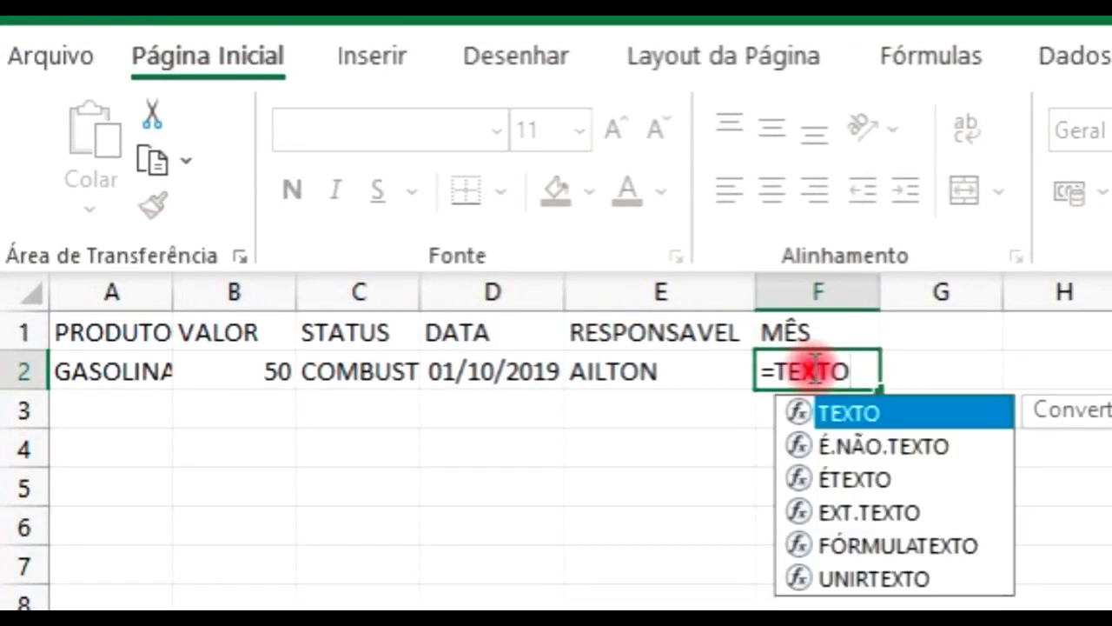
{"action": "type", "text": "("}
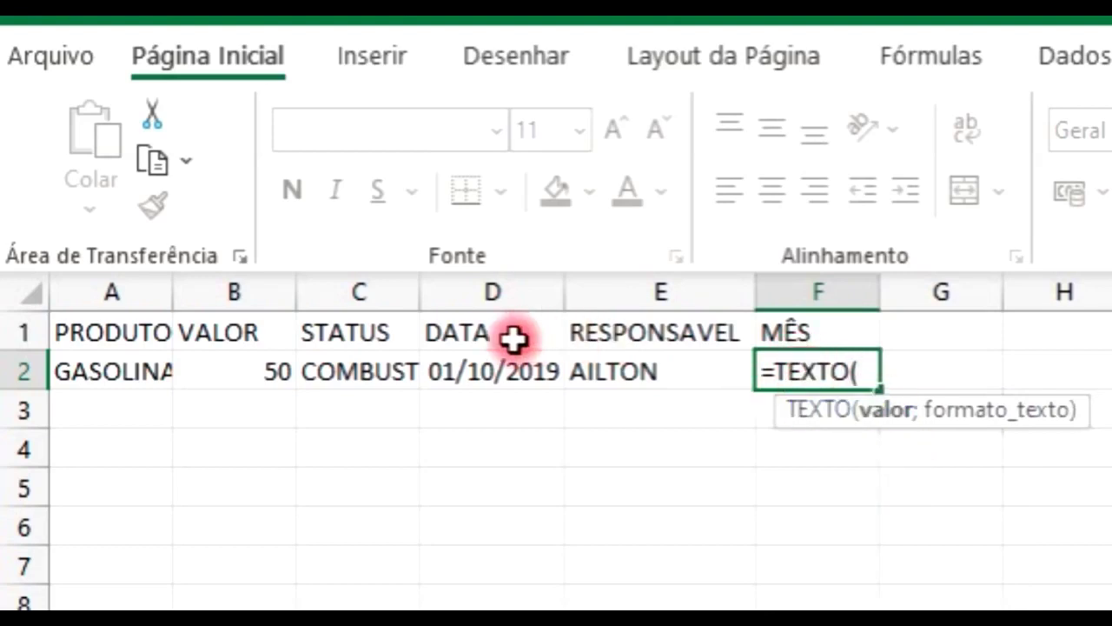
{"action": "left_click", "coordinate": [487, 372]}
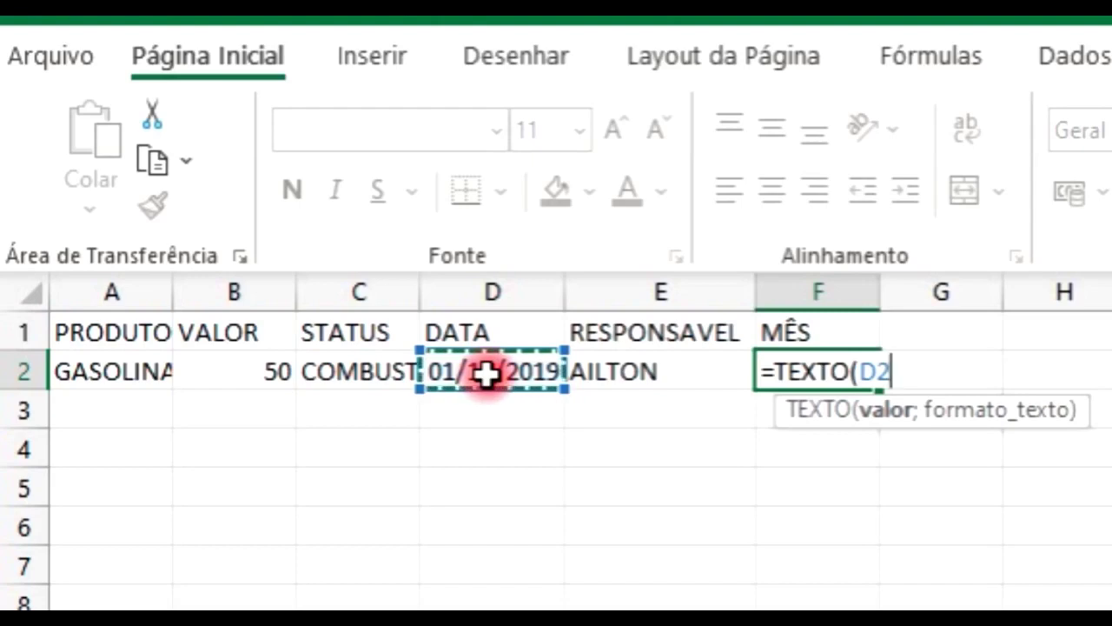
{"action": "type", "text": ";"}
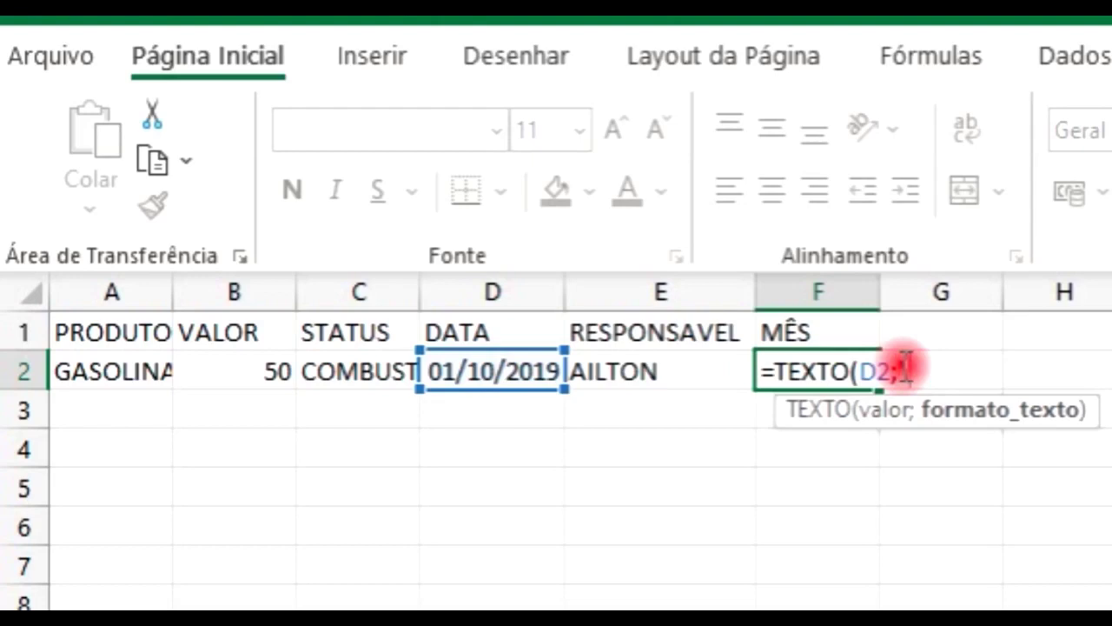
{"action": "type", "text": "\"MMM\""}
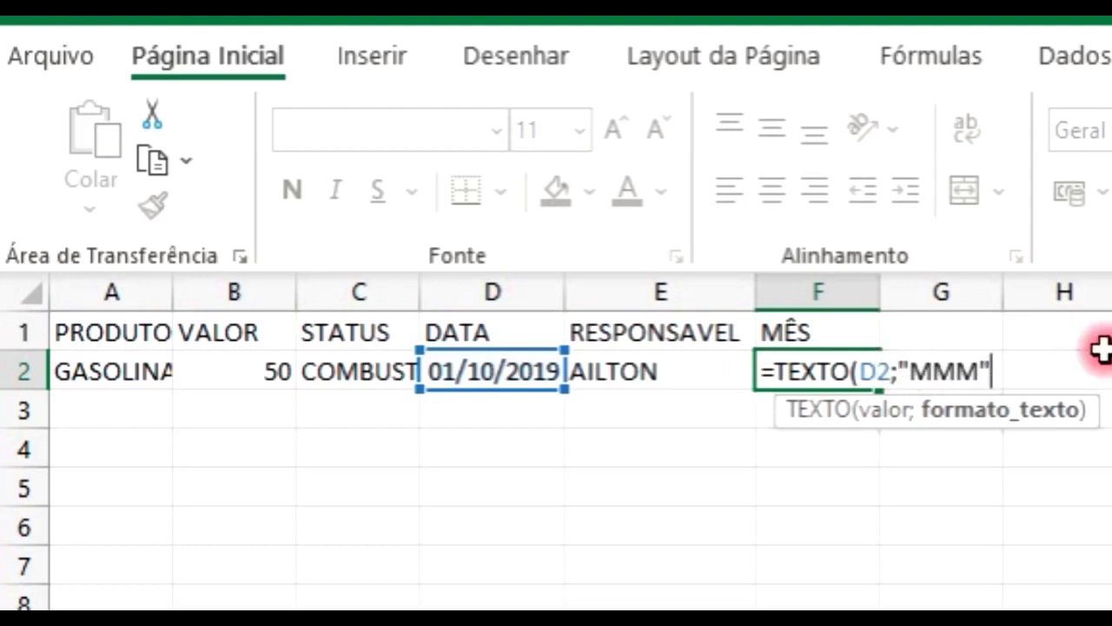
{"action": "type", "text": ")"}
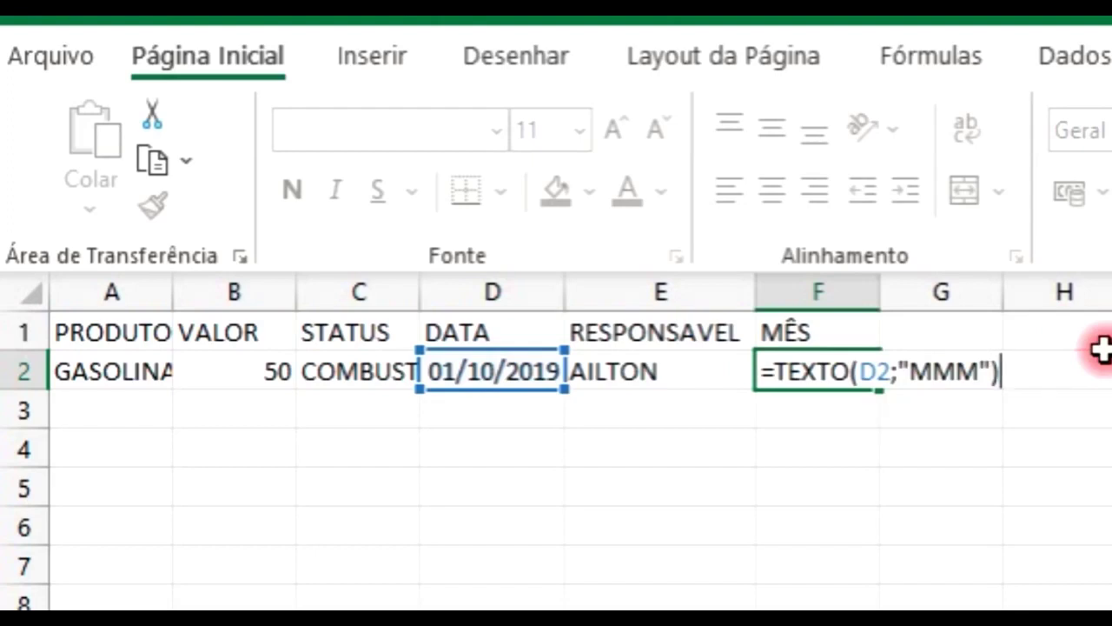
{"action": "key", "text": "Return"}
{"action": "key", "text": "Up"}
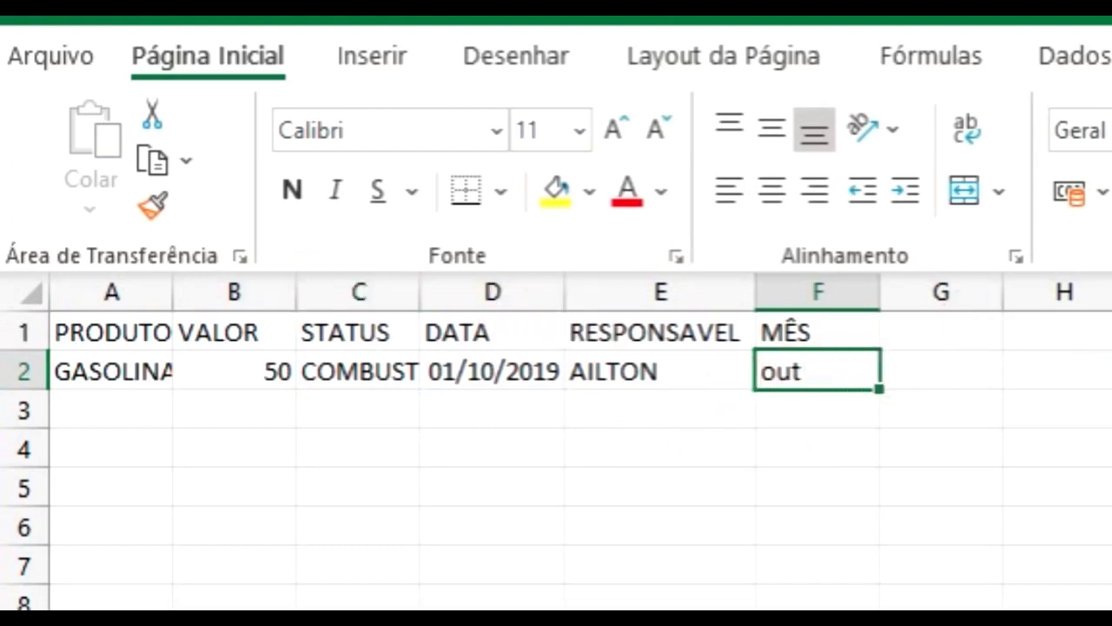
Turn on the display of the formula bar
{"action": "left_click", "coordinate": [1108, 56]}
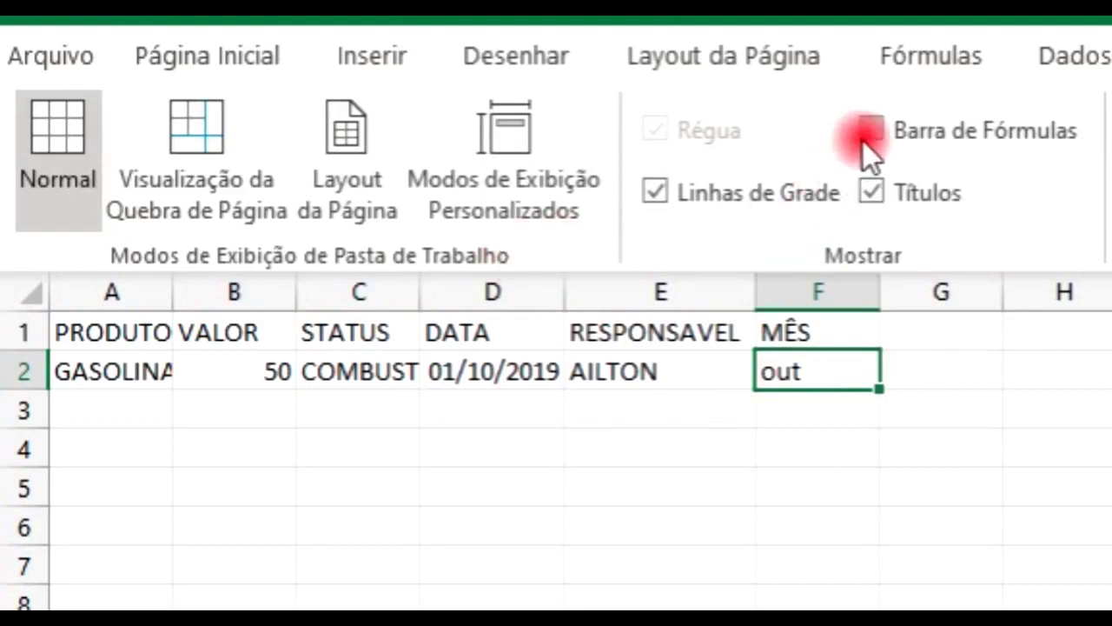
{"action": "left_click", "coordinate": [870, 132]}
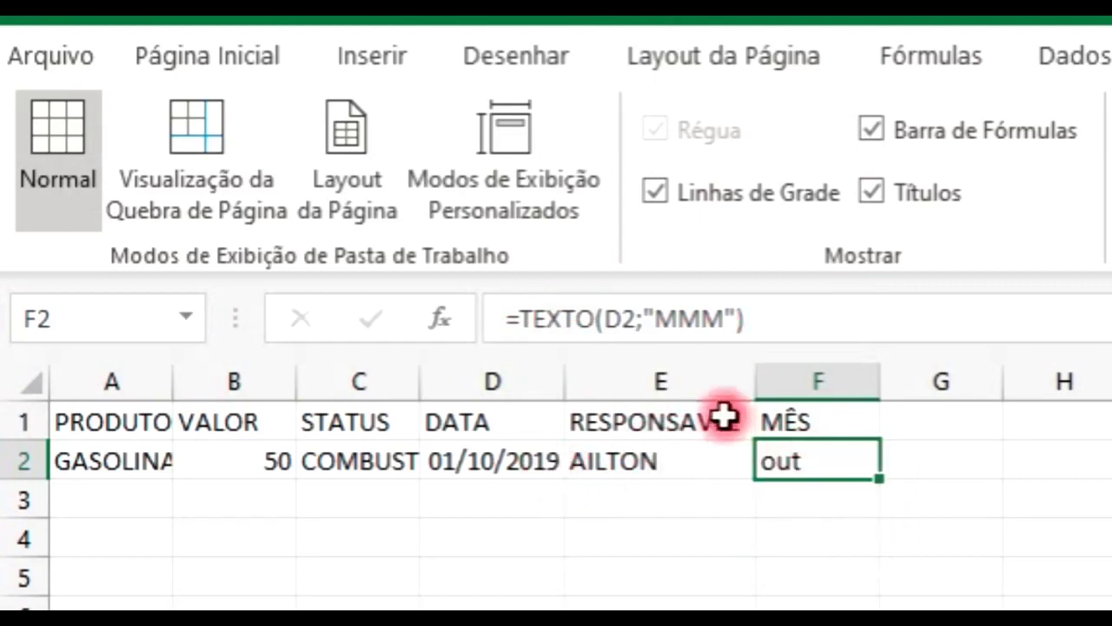
Try the month format "MMMM" in F2's TEXTO formula and restore it to "MMM"
{"action": "left_click", "coordinate": [722, 318]}
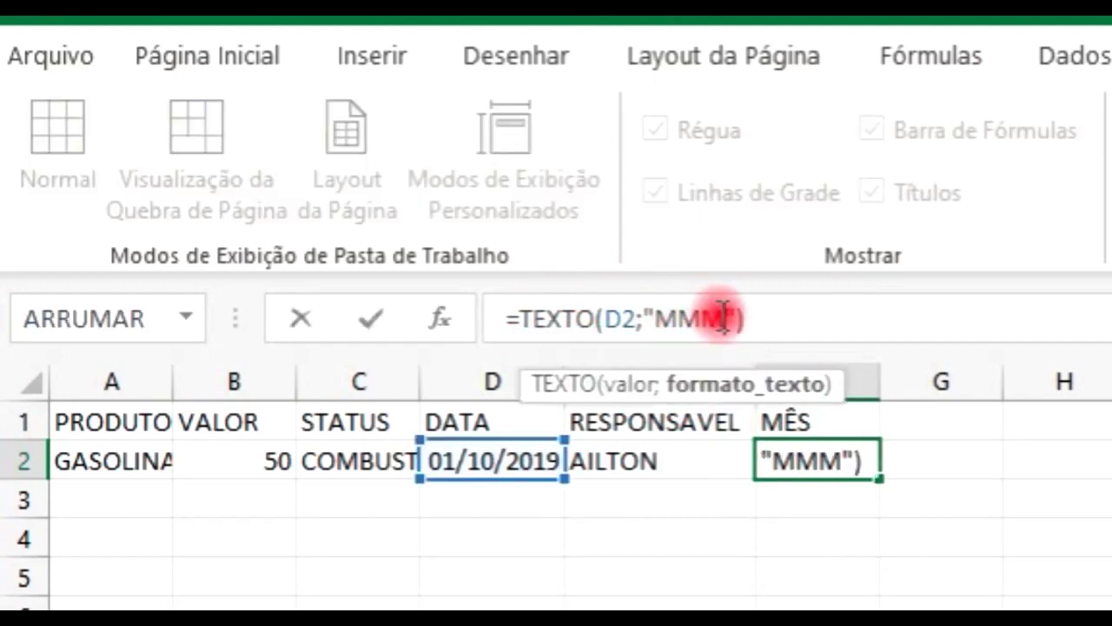
{"action": "type", "text": "M"}
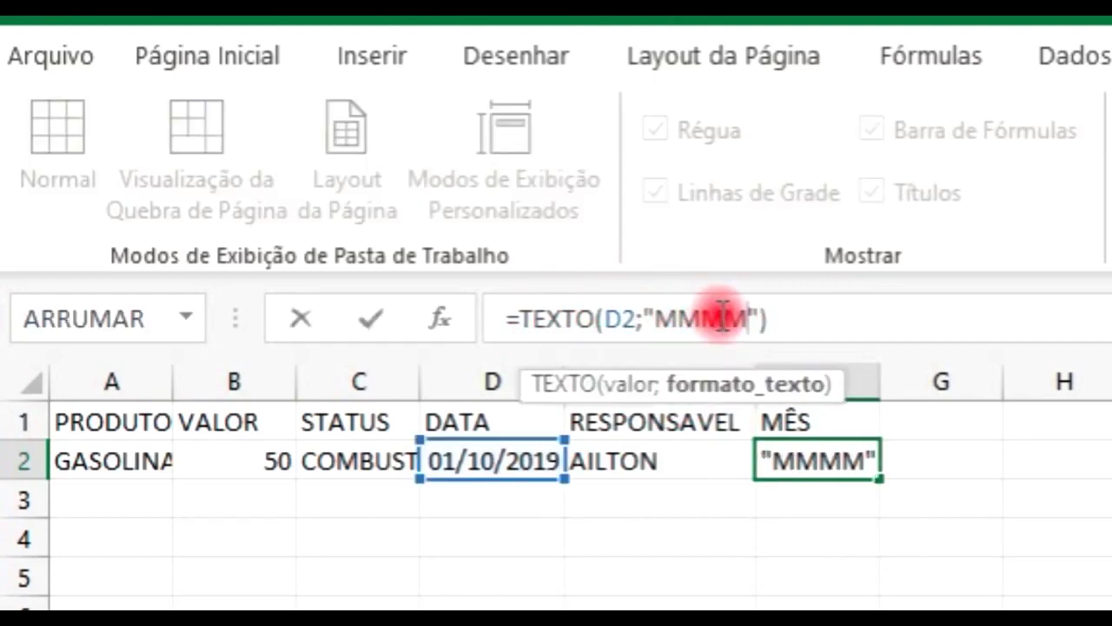
{"action": "key", "text": "Return"}
{"action": "key", "text": "Up"}
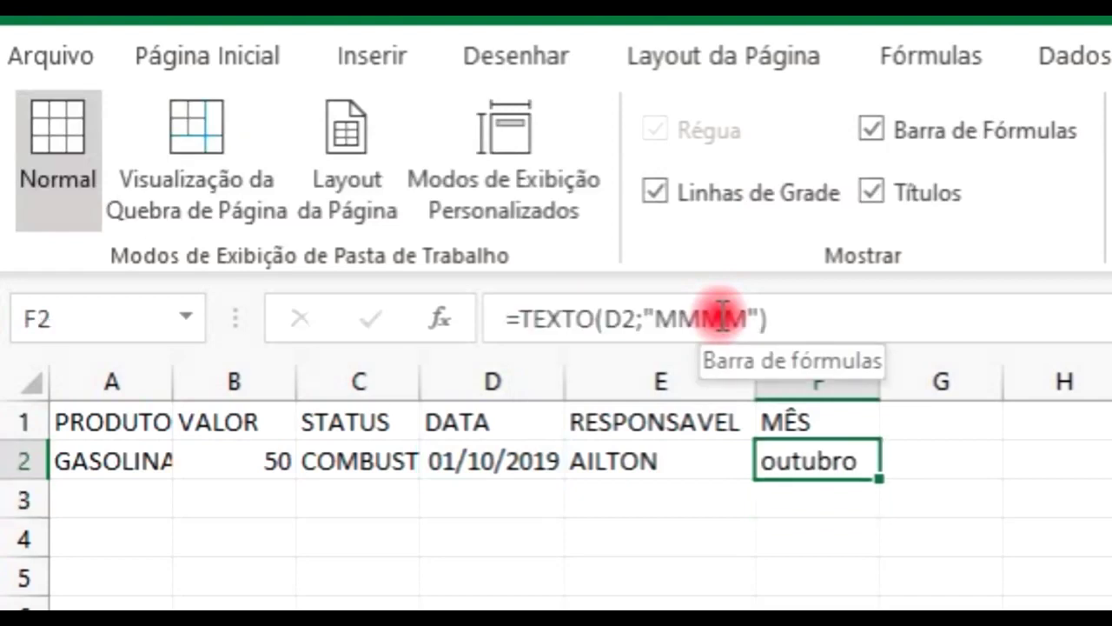
{"action": "left_click", "coordinate": [741, 318]}
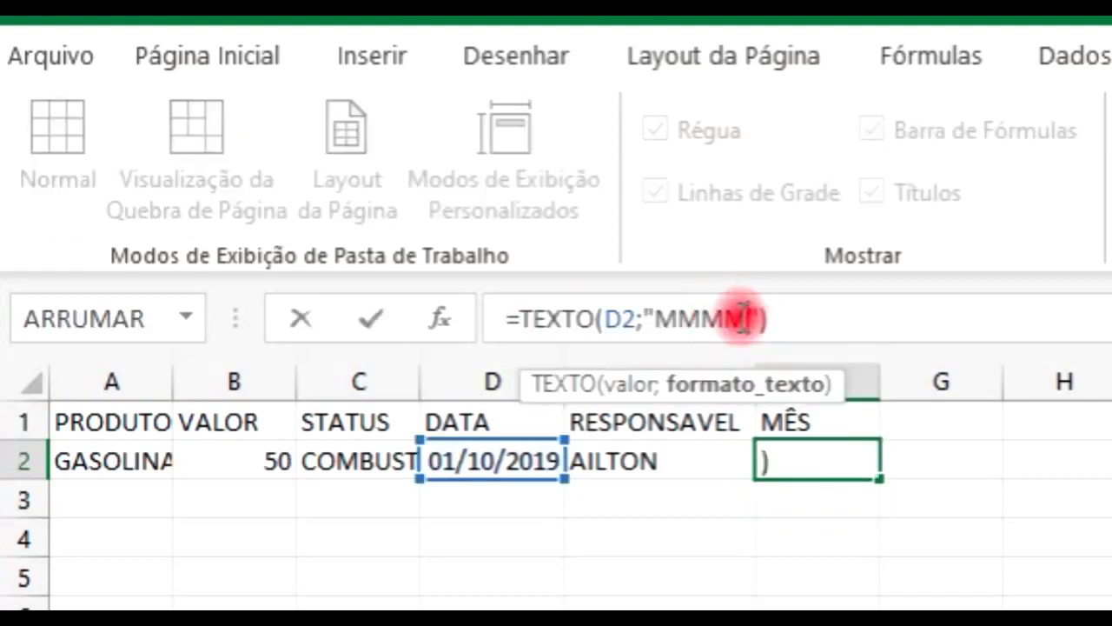
{"action": "key", "text": "BackSpace"}
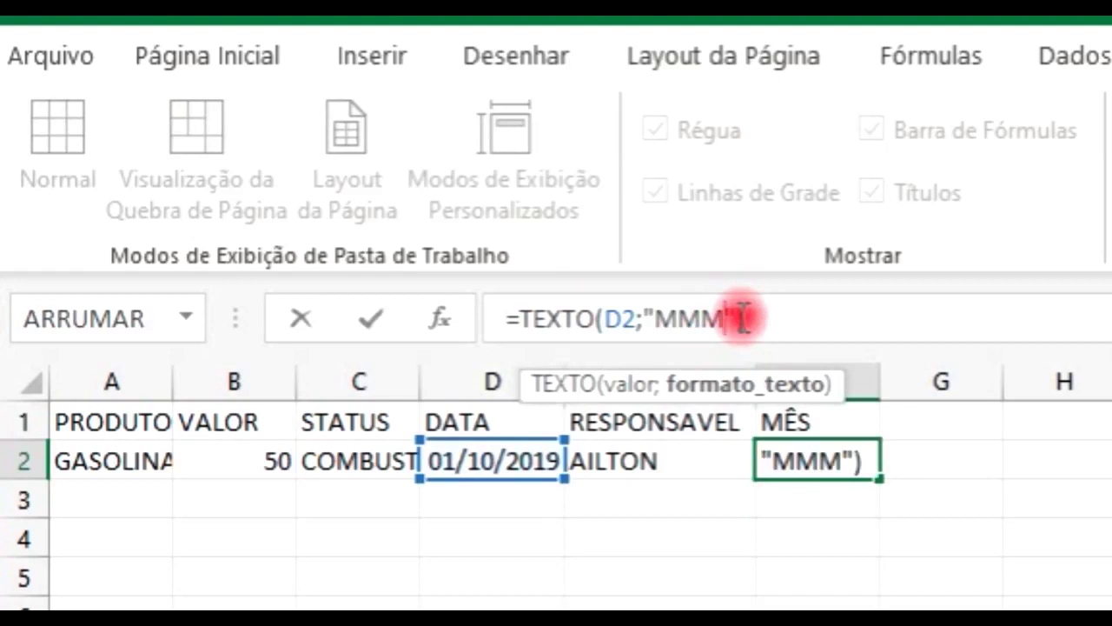
{"action": "key", "text": "Return"}
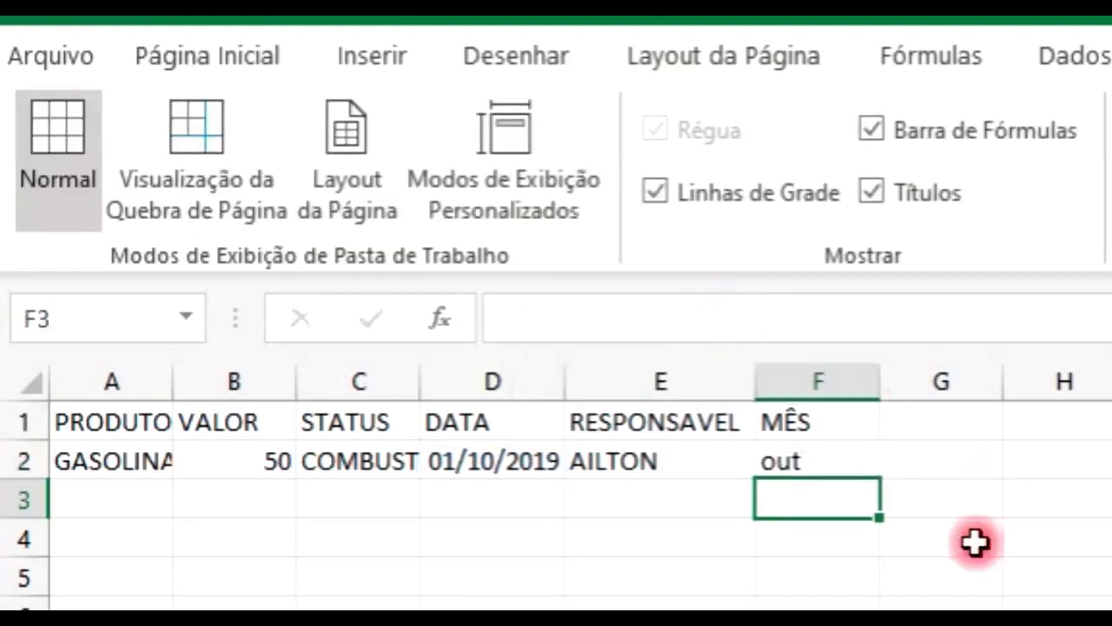
Wrap F2's month formula in the uppercase function so it reads =MAIÚSCULA(TEXTO(D2;"MMM"))
{"action": "left_click", "coordinate": [824, 451]}
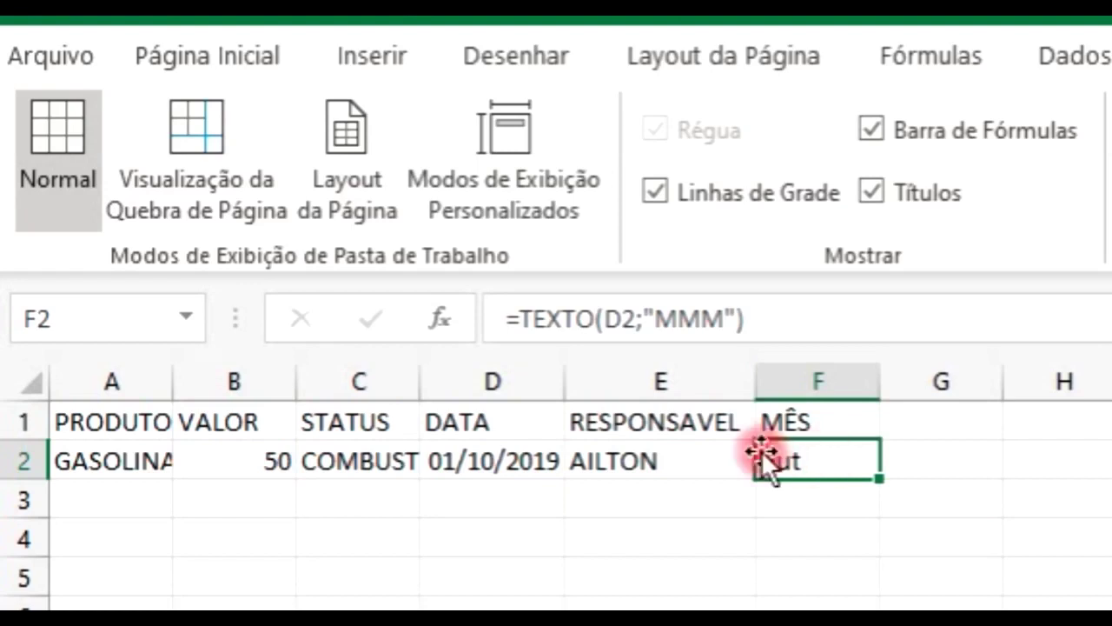
{"action": "left_click", "coordinate": [520, 322]}
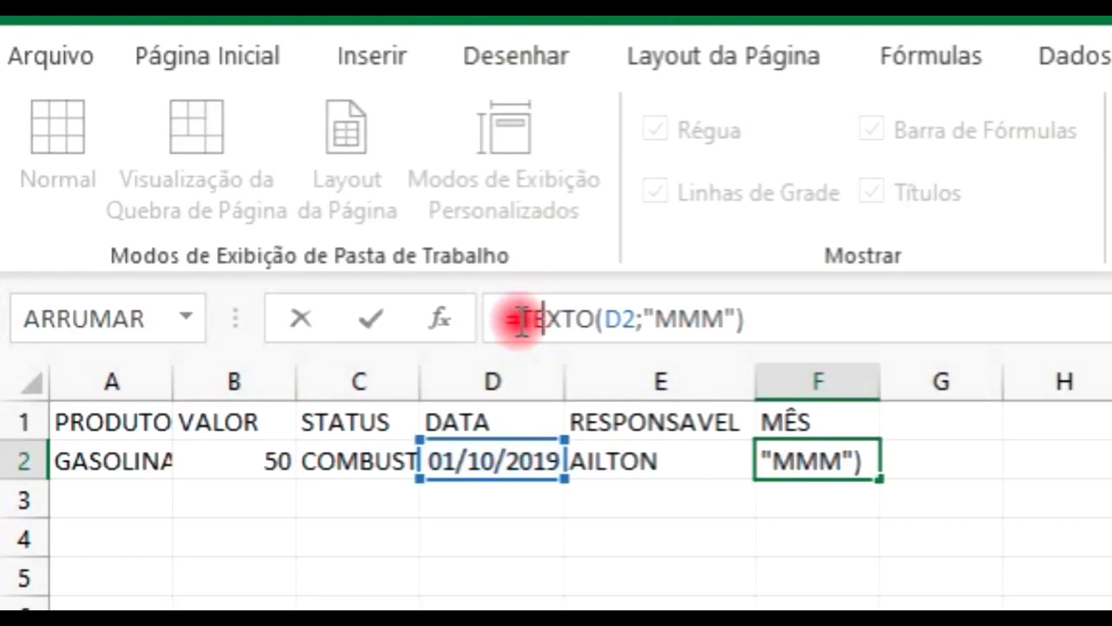
{"action": "type", "text": "MAI"}
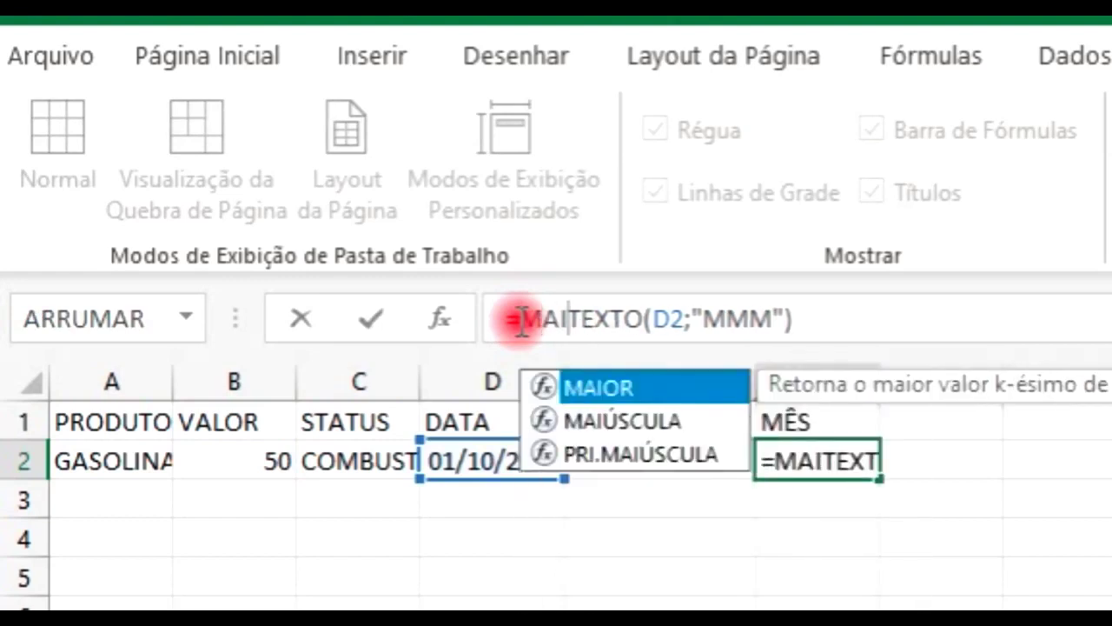
{"action": "type", "text": "ÚS"}
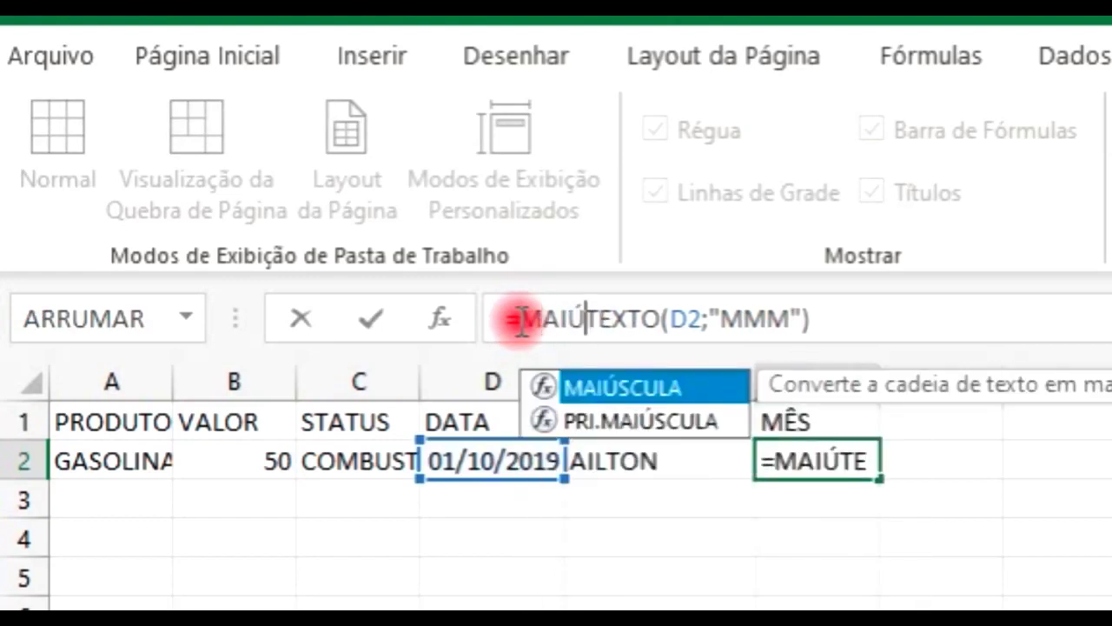
{"action": "type", "text": "CULA"}
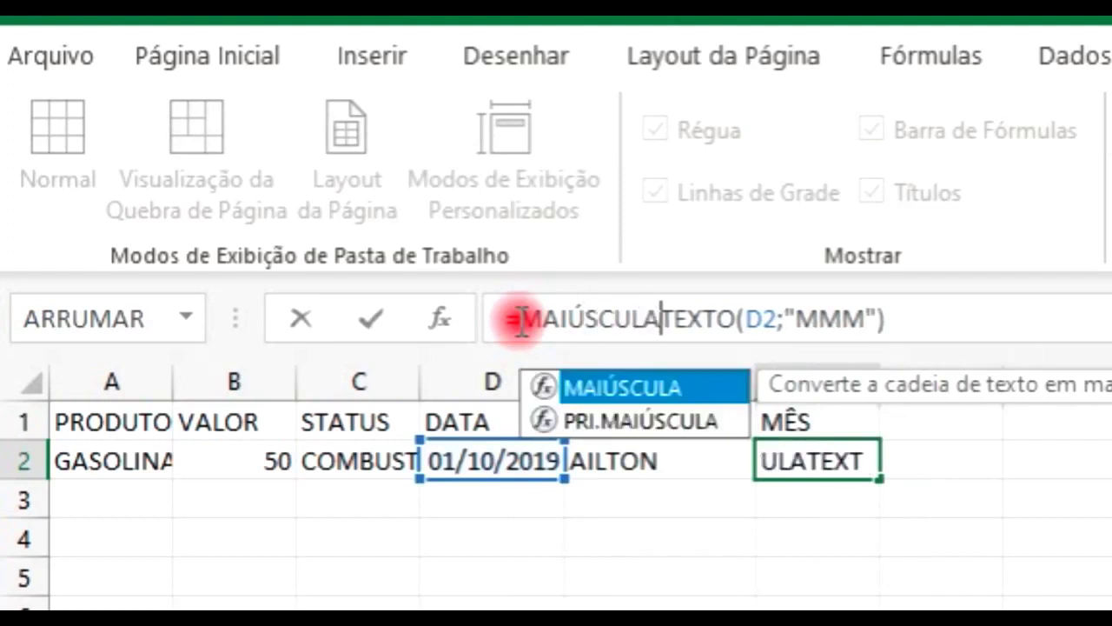
{"action": "type", "text": "("}
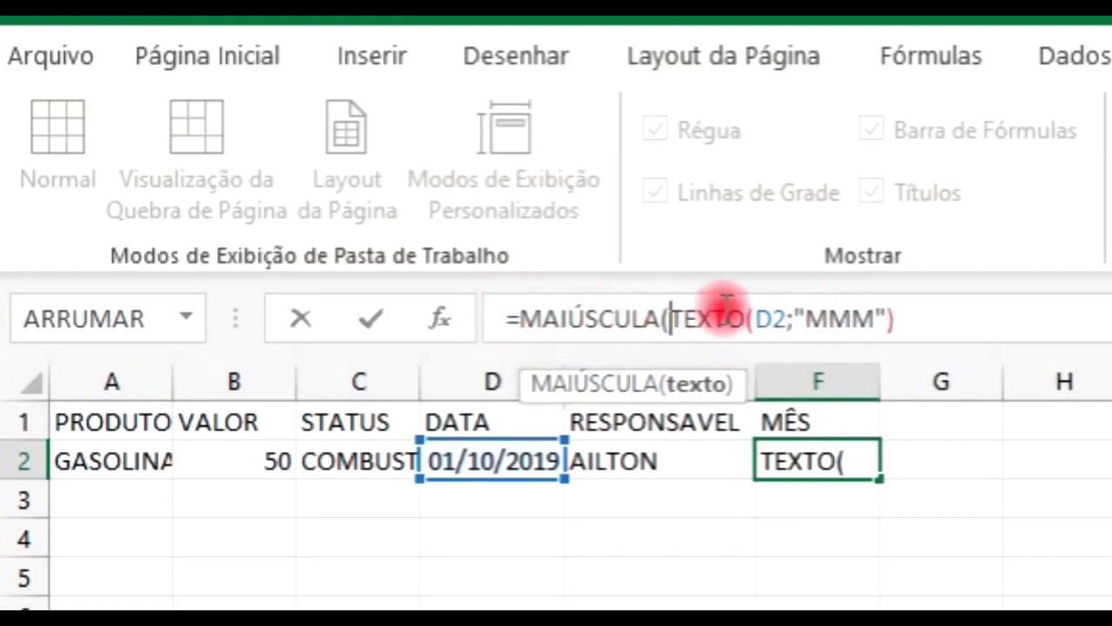
{"action": "left_click", "coordinate": [921, 310]}
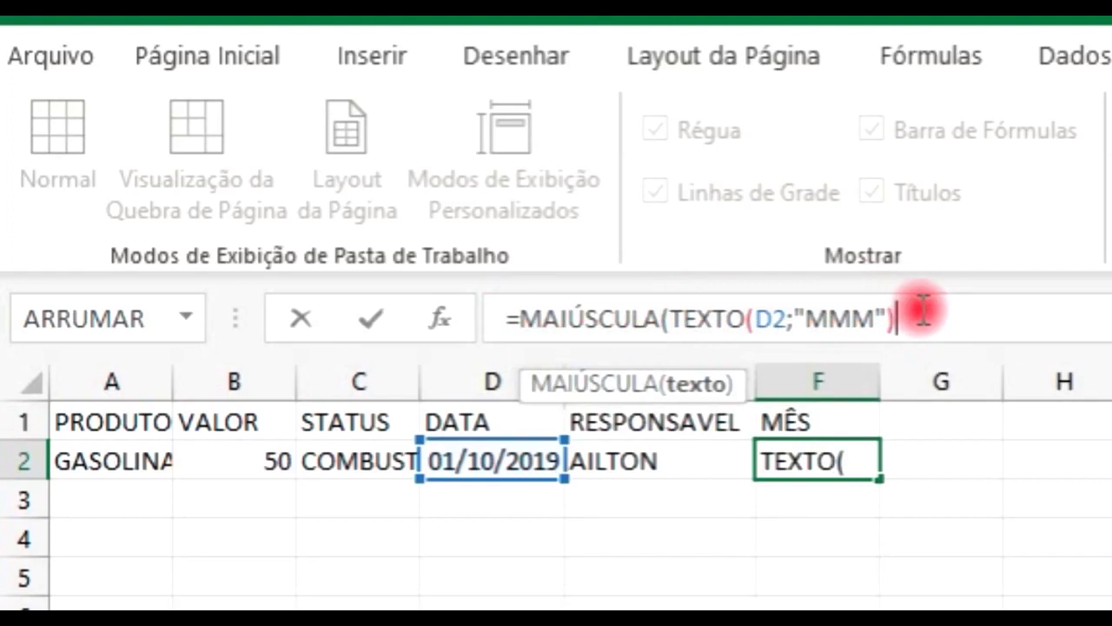
{"action": "left_click", "coordinate": [921, 310]}
{"action": "type", "text": ")"}
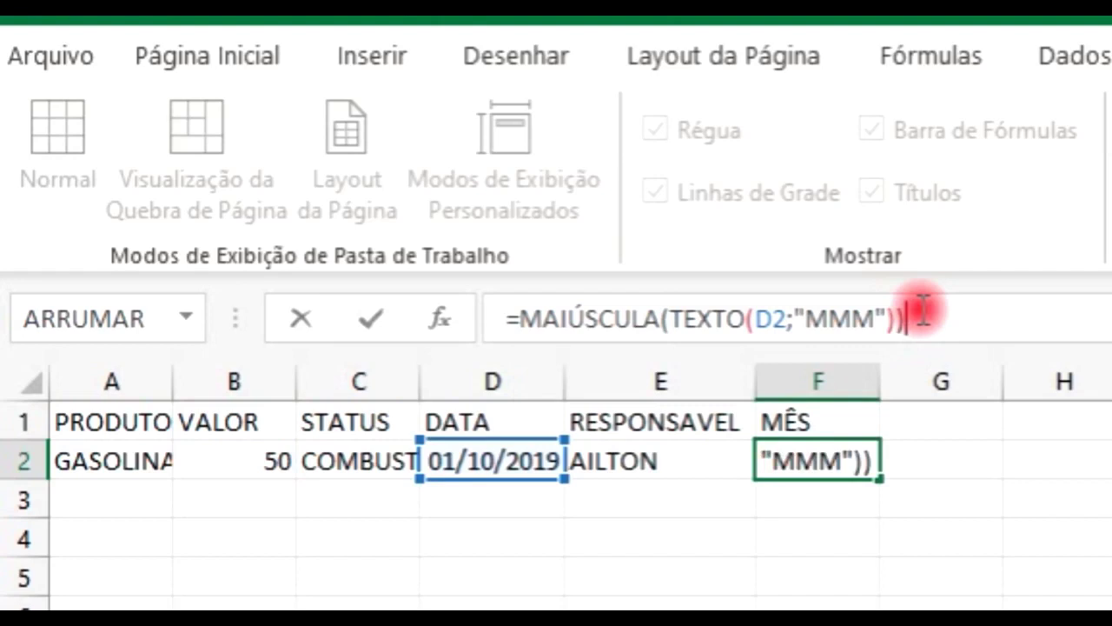
{"action": "key", "text": "Return"}
{"action": "key", "text": "Up"}
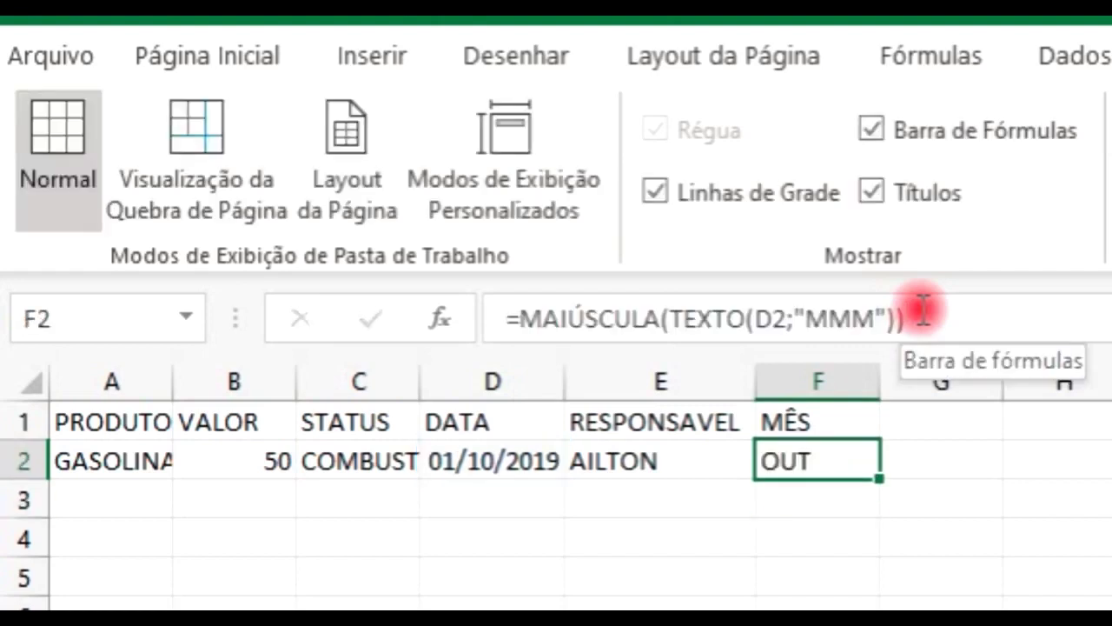
{"action": "key", "text": "Up"}
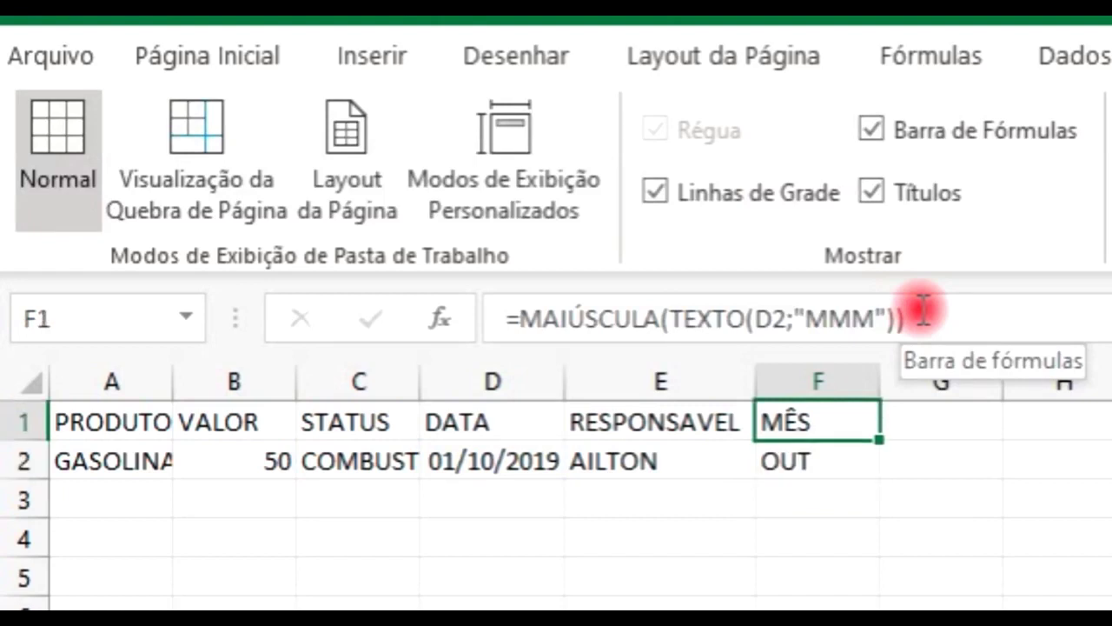
{"action": "key", "text": "Left"}
{"action": "key", "text": "Left"}
{"action": "key", "text": "Left"}
{"action": "key", "text": "Left"}
{"action": "key", "text": "Left"}
{"action": "key", "text": "Down"}
{"action": "key", "text": "Down"}
{"action": "key", "text": "Down"}
{"action": "key", "text": "Down"}
{"action": "key", "text": "Down"}
{"action": "key", "text": "Down"}
{"action": "key", "text": "Down"}
{"action": "key", "text": "Down"}
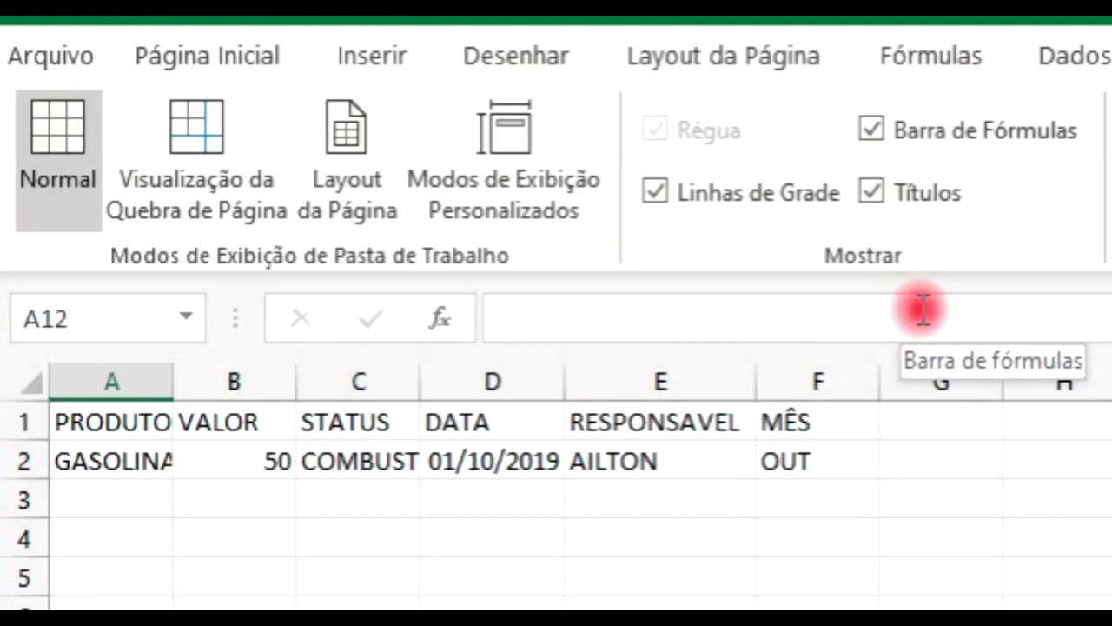
{"action": "key", "text": "ctrl+Home"}
{"action": "key", "text": "Down"}
{"action": "key", "text": "Down"}
{"action": "key", "text": "Down"}
{"action": "key", "text": "Down"}
{"action": "key", "text": "Down"}
{"action": "key", "text": "Down"}
{"action": "key", "text": "Down"}
Convert the range A1:F2 into a table, using its first row as headers
{"action": "key", "text": "ctrl+Home"}
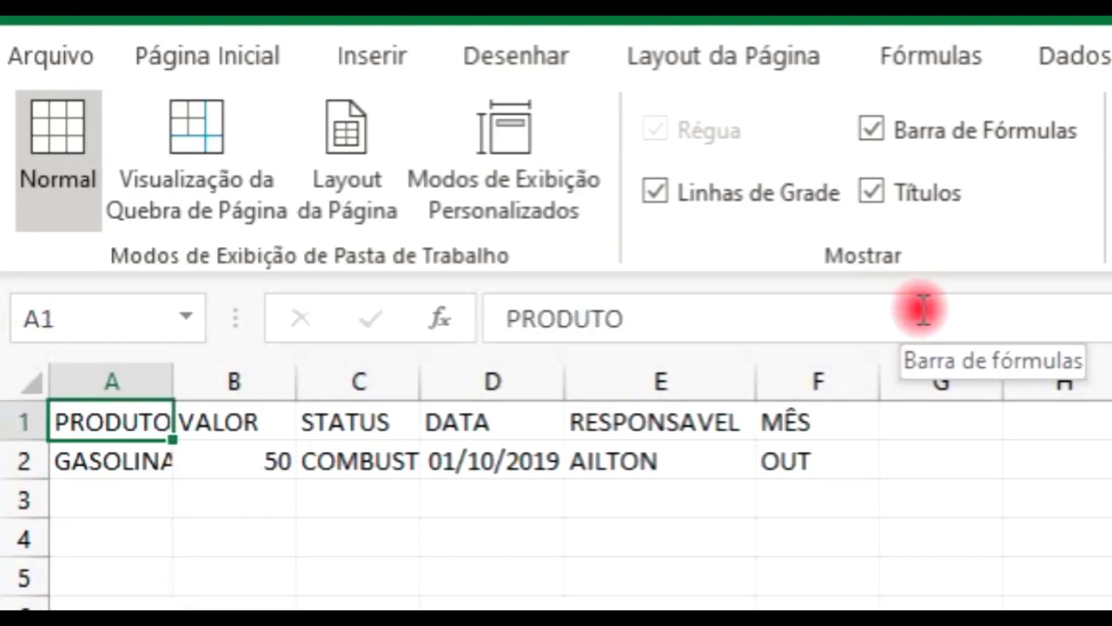
{"action": "key", "text": "Down"}
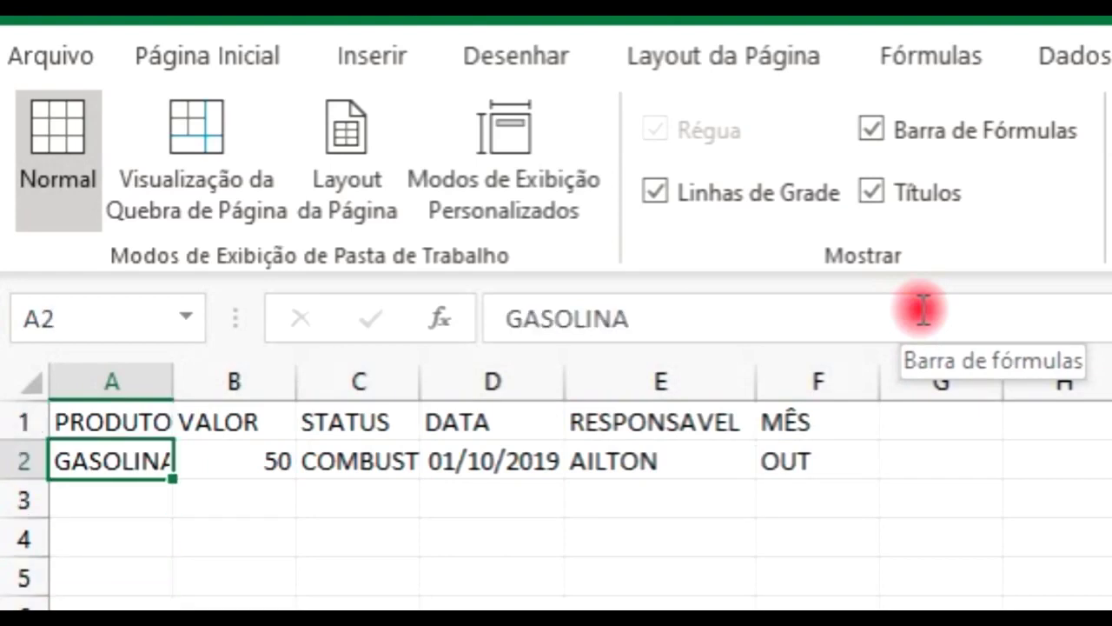
{"action": "key", "text": "Up"}
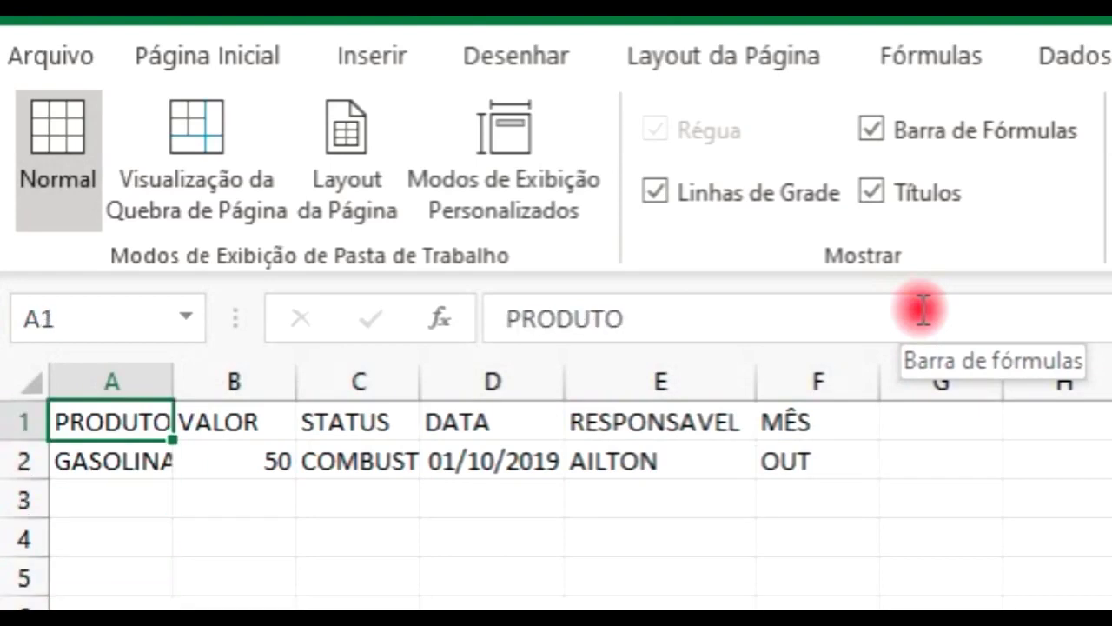
{"action": "key", "text": "shift+Right"}
{"action": "key", "text": "shift+Right"}
{"action": "key", "text": "shift+Right"}
{"action": "key", "text": "shift+Right"}
{"action": "key", "text": "shift+Right"}
{"action": "key", "text": "shift+Down"}
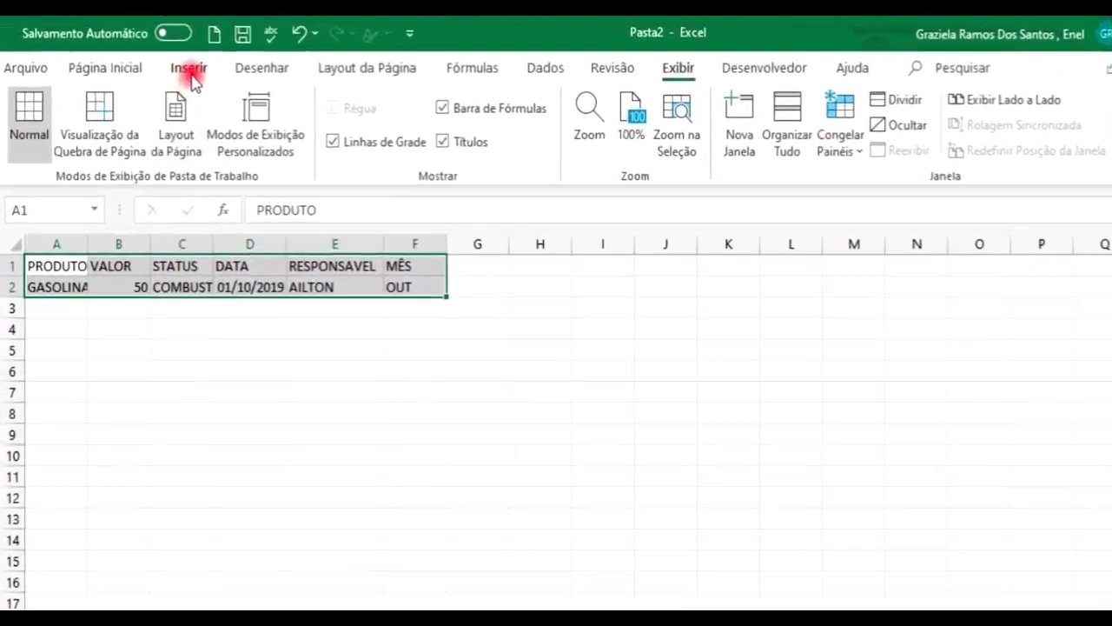
{"action": "left_click", "coordinate": [190, 70]}
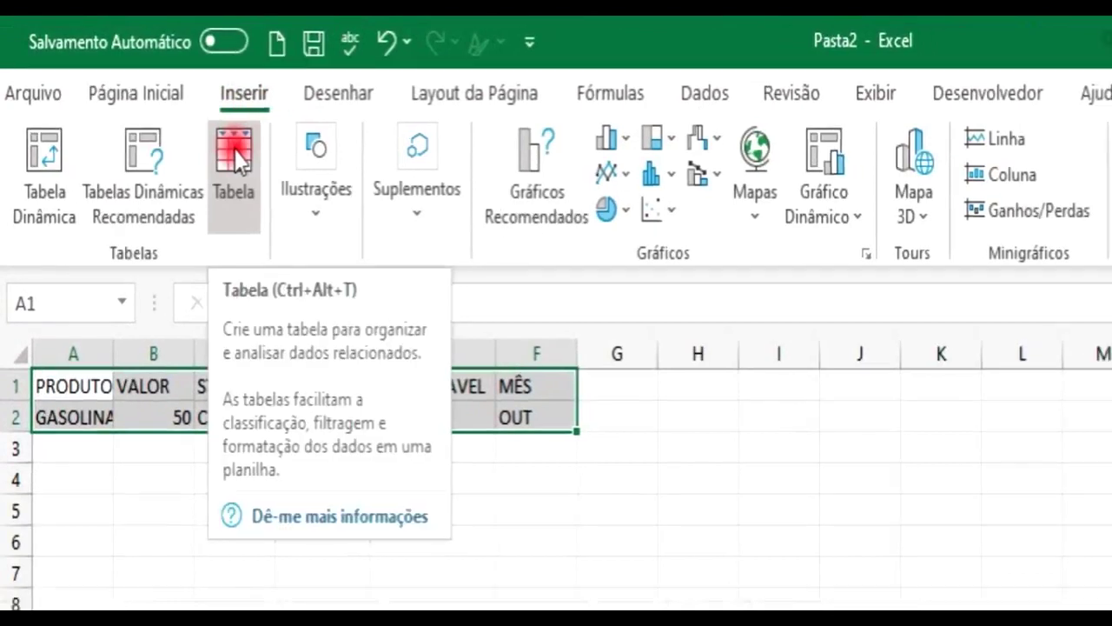
{"action": "left_click", "coordinate": [234, 158]}
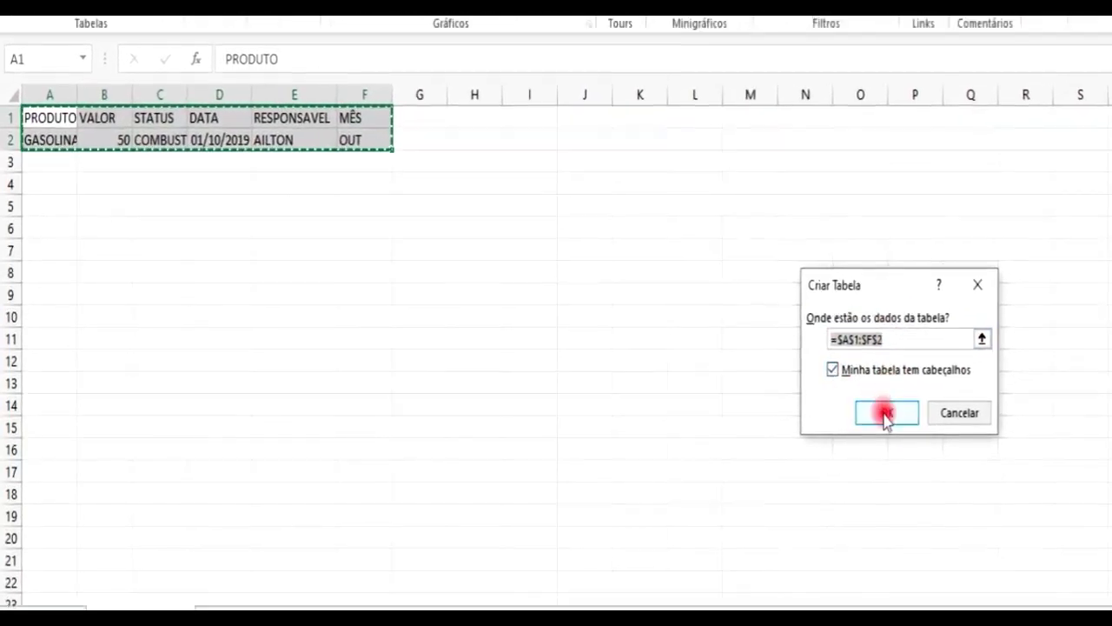
{"action": "left_click", "coordinate": [885, 416]}
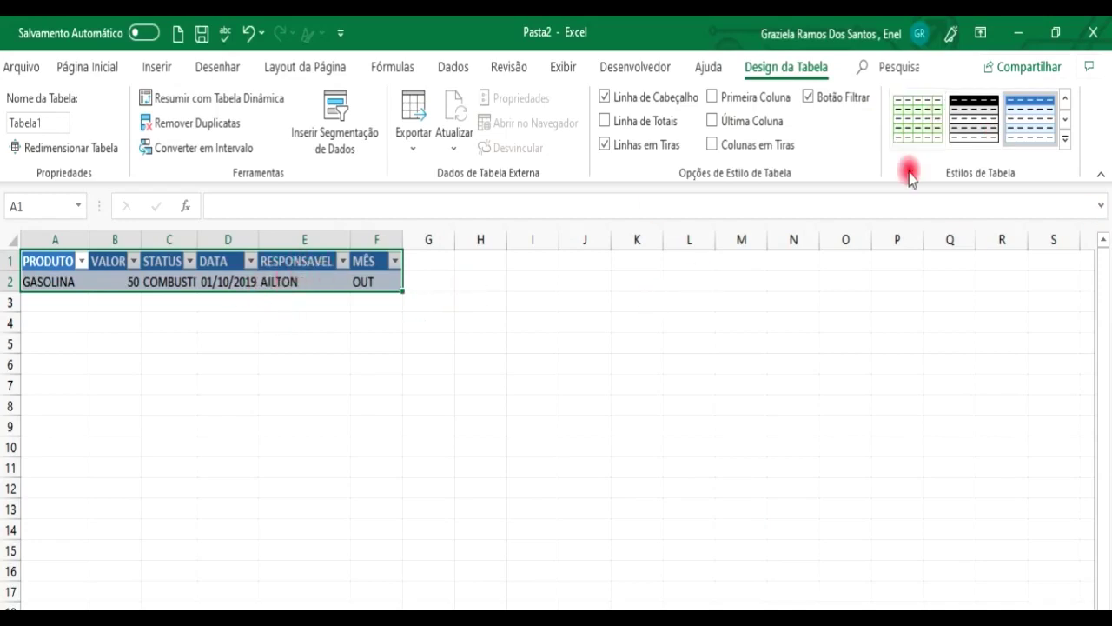
Apply the light green table style with a solid green header row to the table
{"action": "left_click", "coordinate": [1066, 138]}
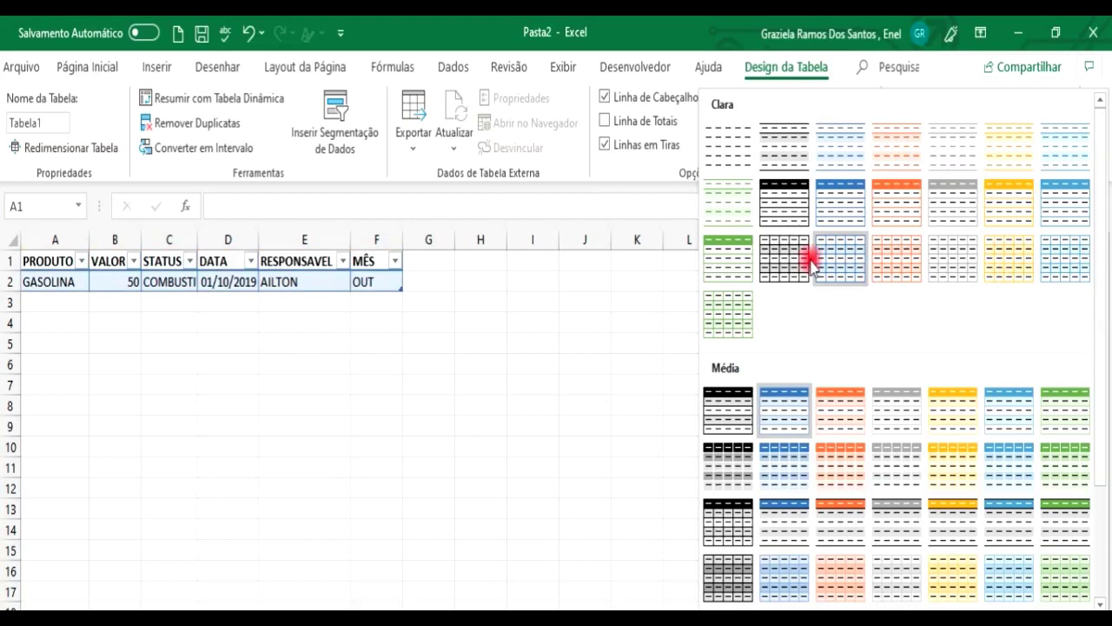
{"action": "left_click", "coordinate": [723, 253]}
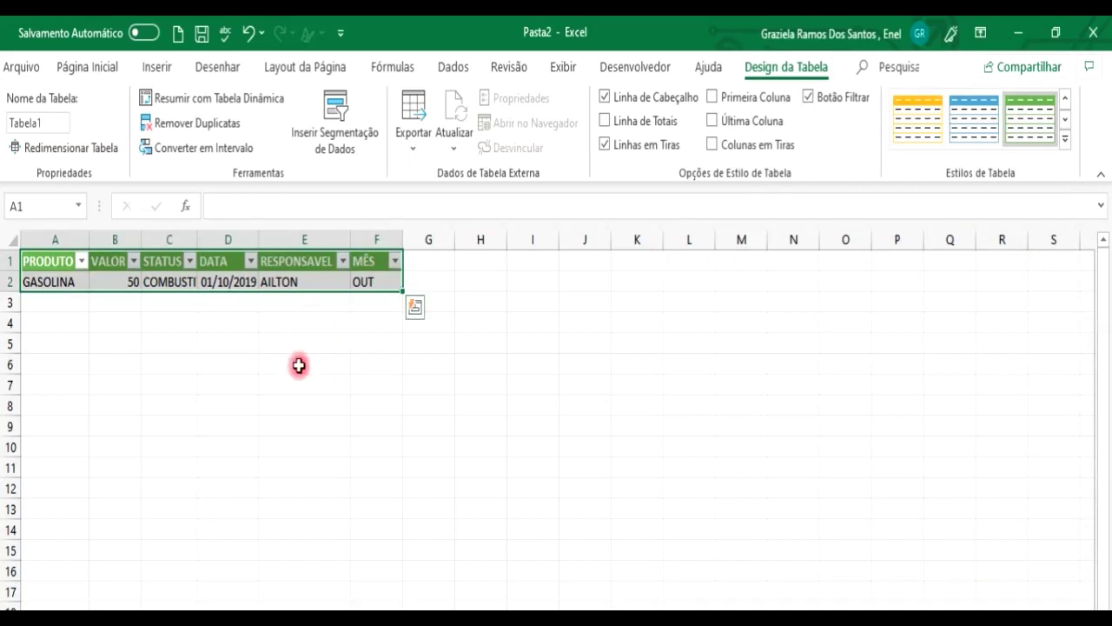
Start a new record in row 3 with the product ESCOLA and the value 370
{"action": "left_click", "coordinate": [55, 311]}
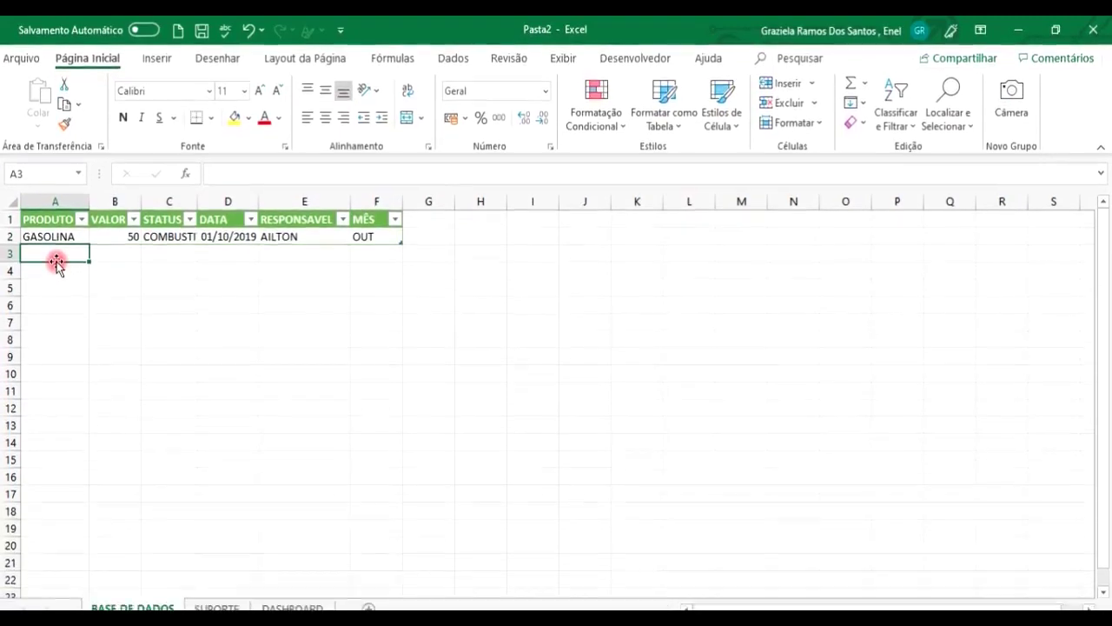
{"action": "type", "text": "ESCOLA"}
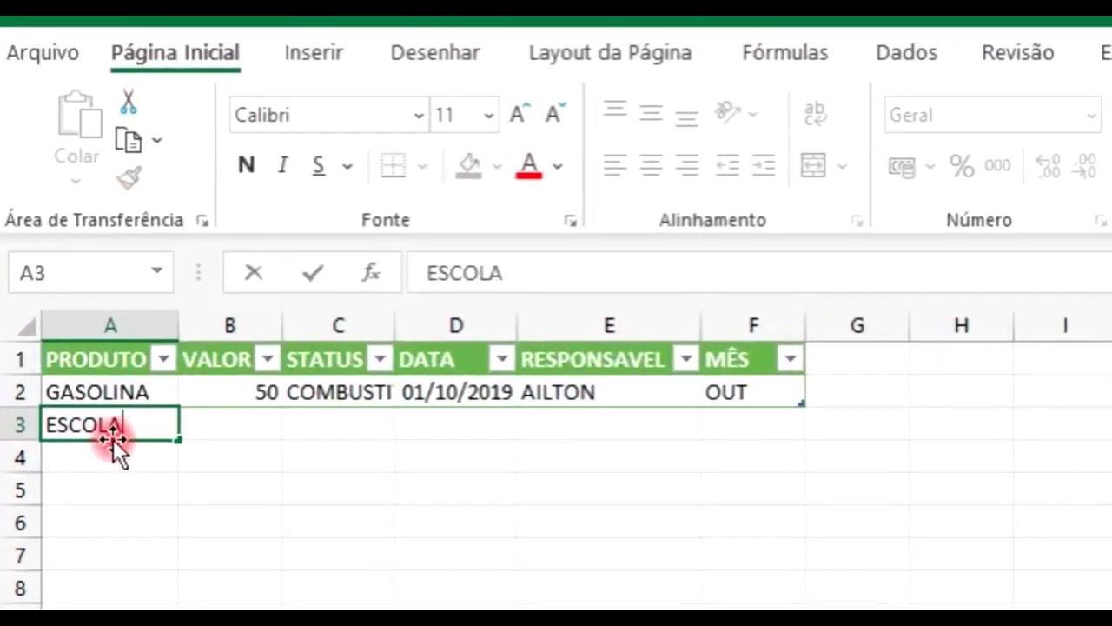
{"action": "key", "text": "Tab"}
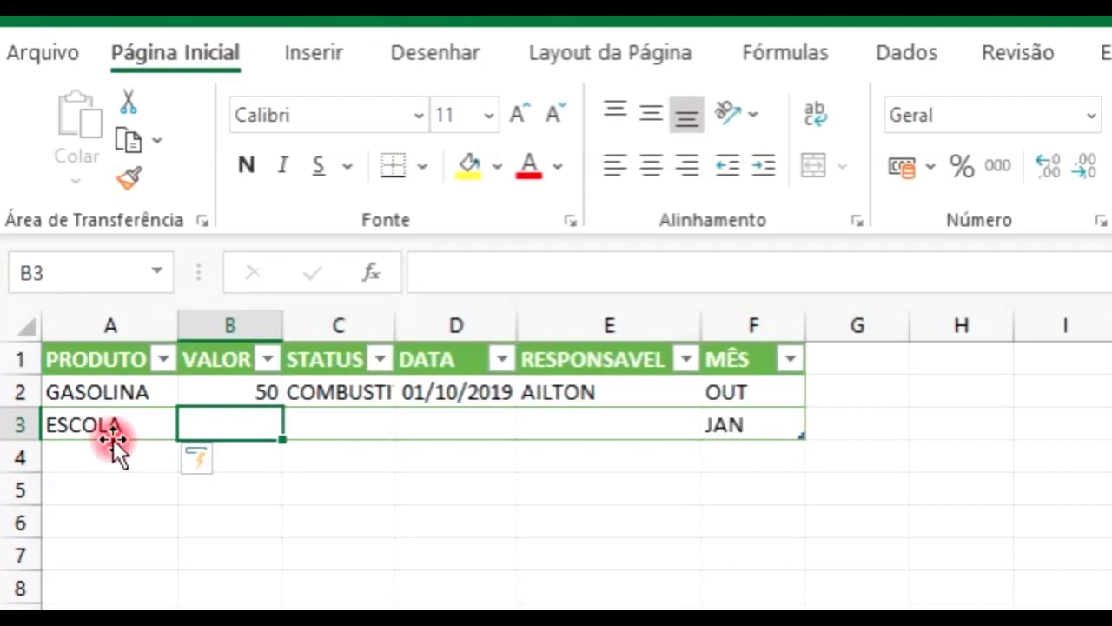
{"action": "type", "text": "3"}
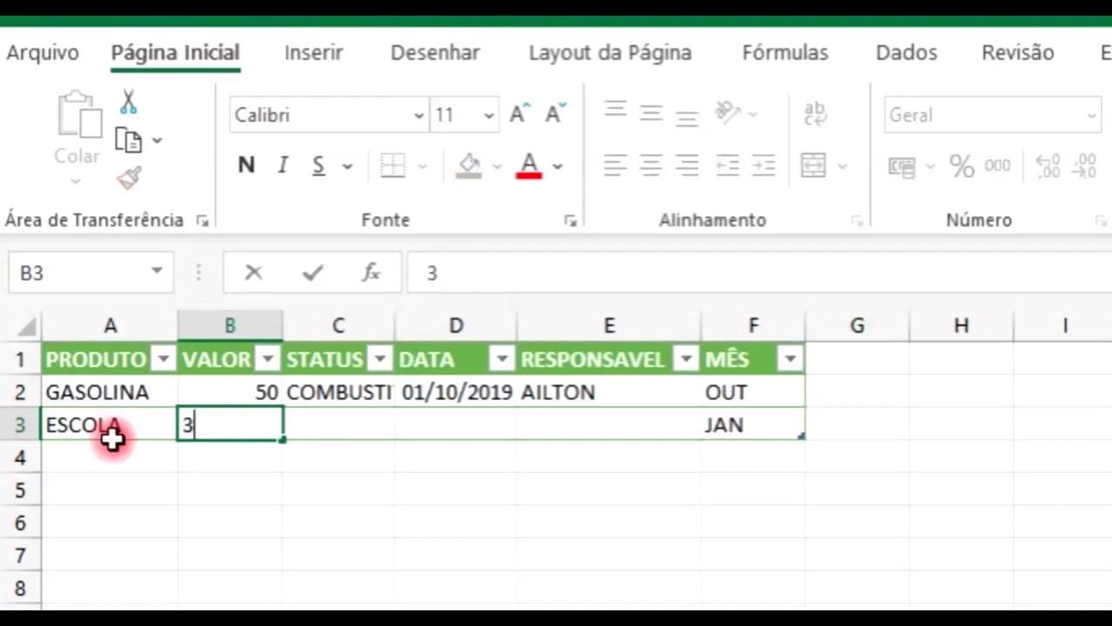
{"action": "type", "text": "70"}
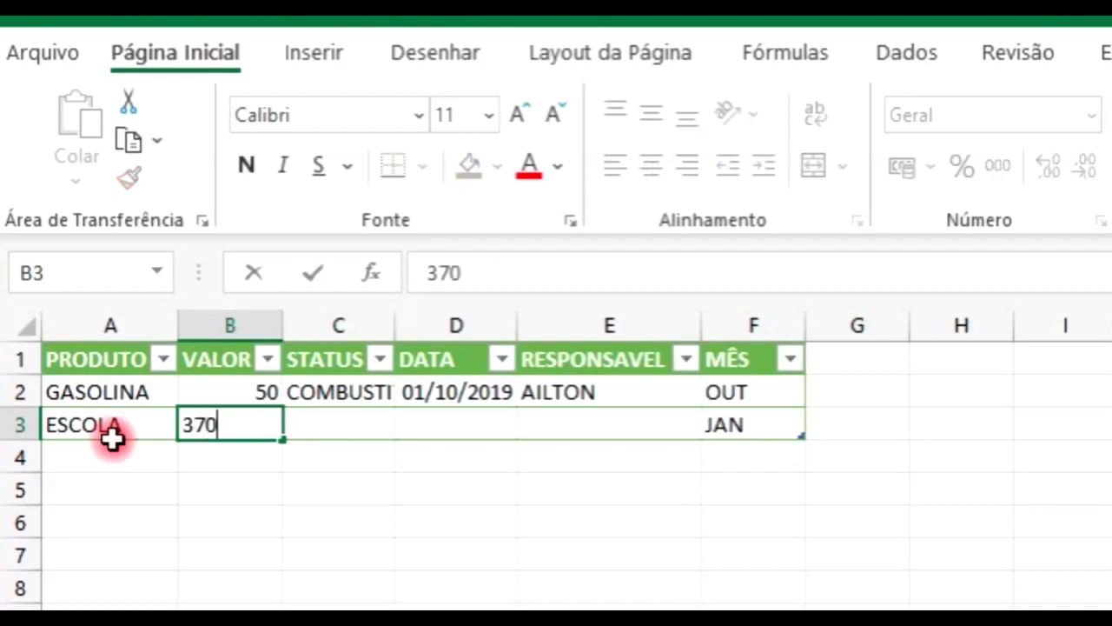
{"action": "key", "text": "Right"}
{"action": "key", "text": "ctrl+shift+8"}
{"action": "key", "text": "Right"}
{"action": "key", "text": "Right"}
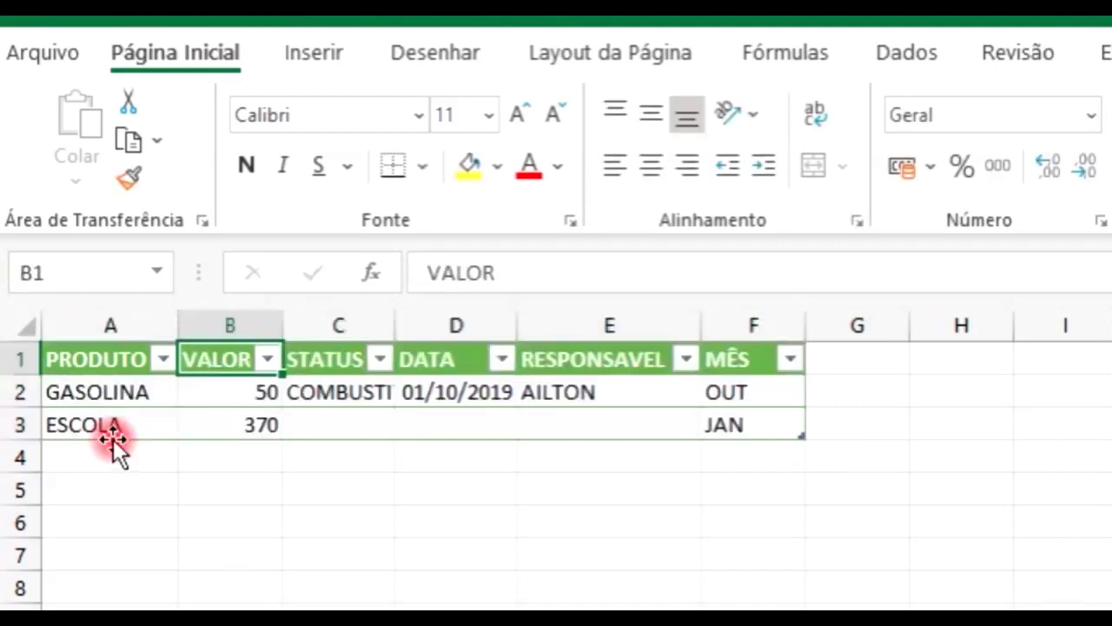
{"action": "key", "text": "Down"}
{"action": "key", "text": "Down"}
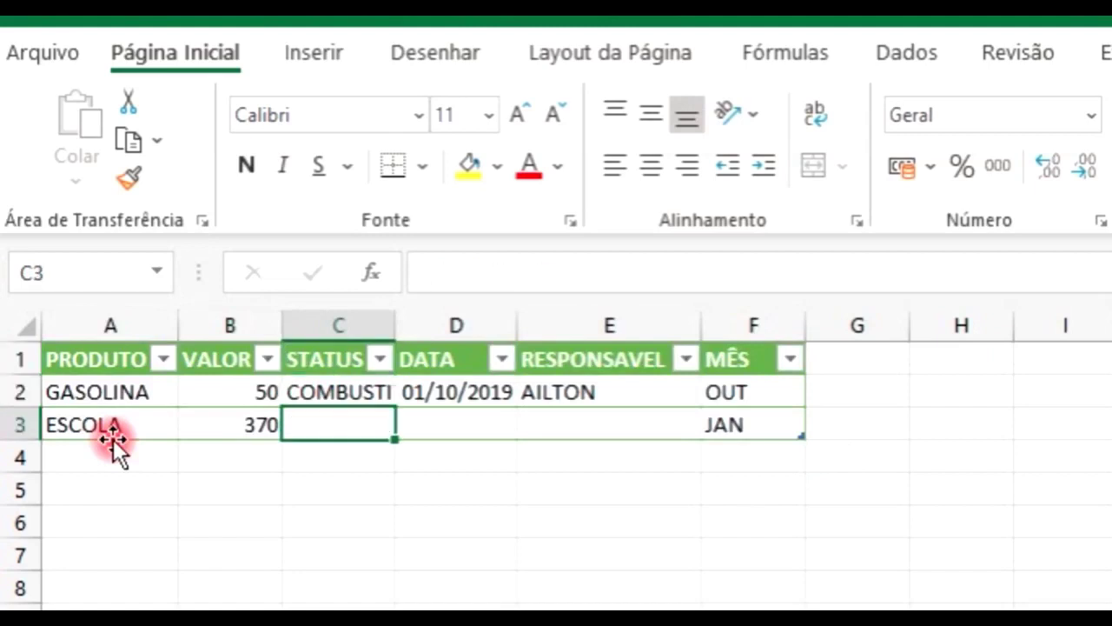
Complete row 3 with the status EDUCAÇÃO, the date 10/10/2019 and the responsible person's name
{"action": "type", "text": "EDUCAÇ"}
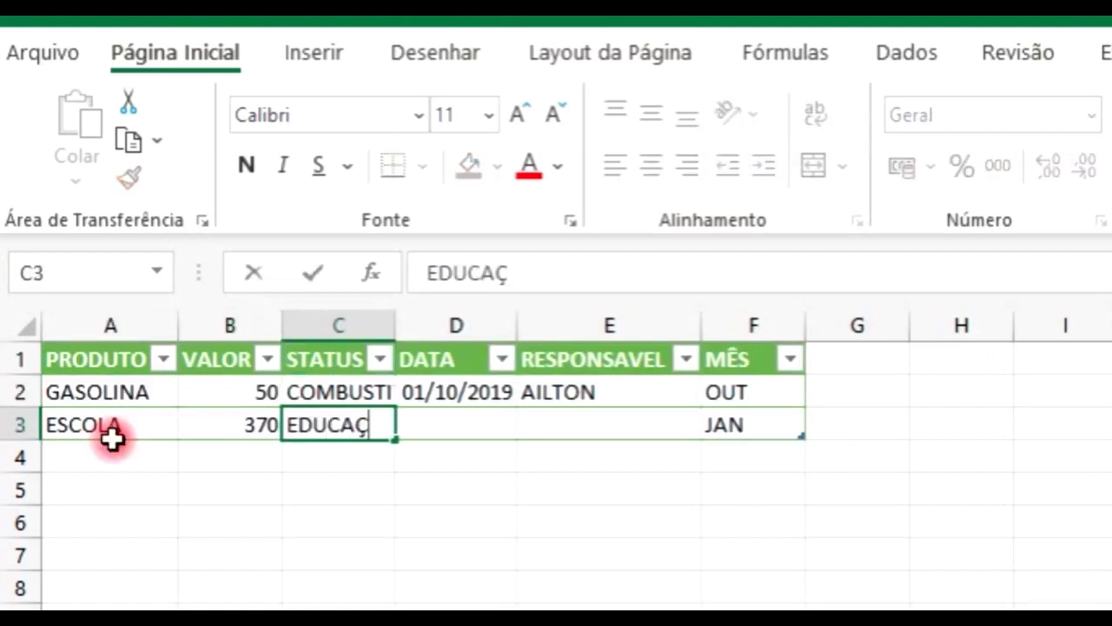
{"action": "type", "text": "ÃO"}
{"action": "key", "text": "Tab"}
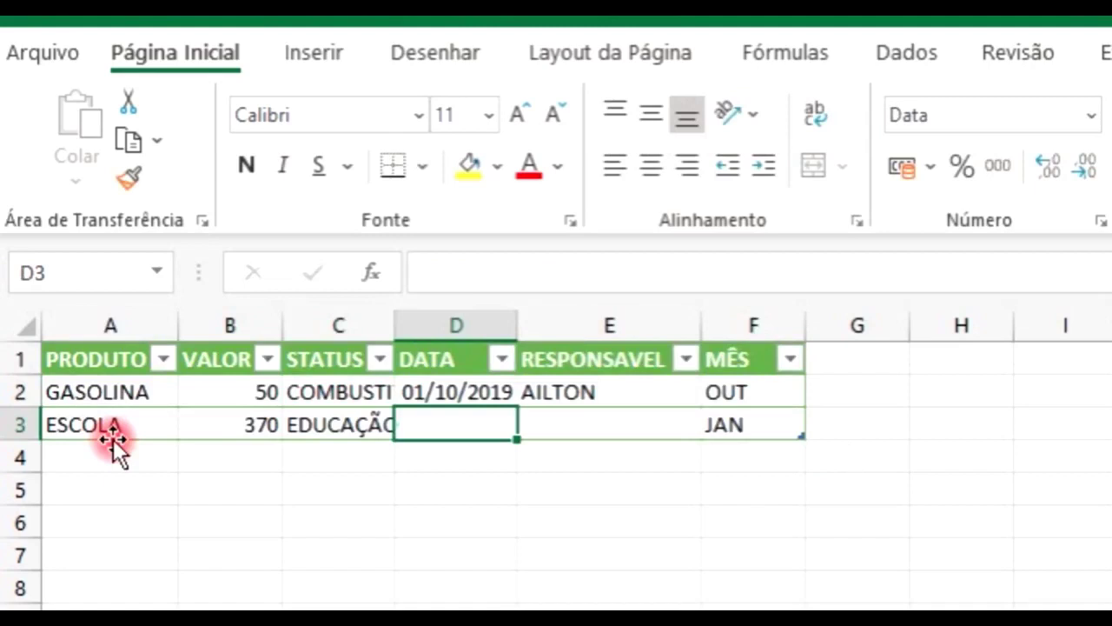
{"action": "type", "text": "10/"}
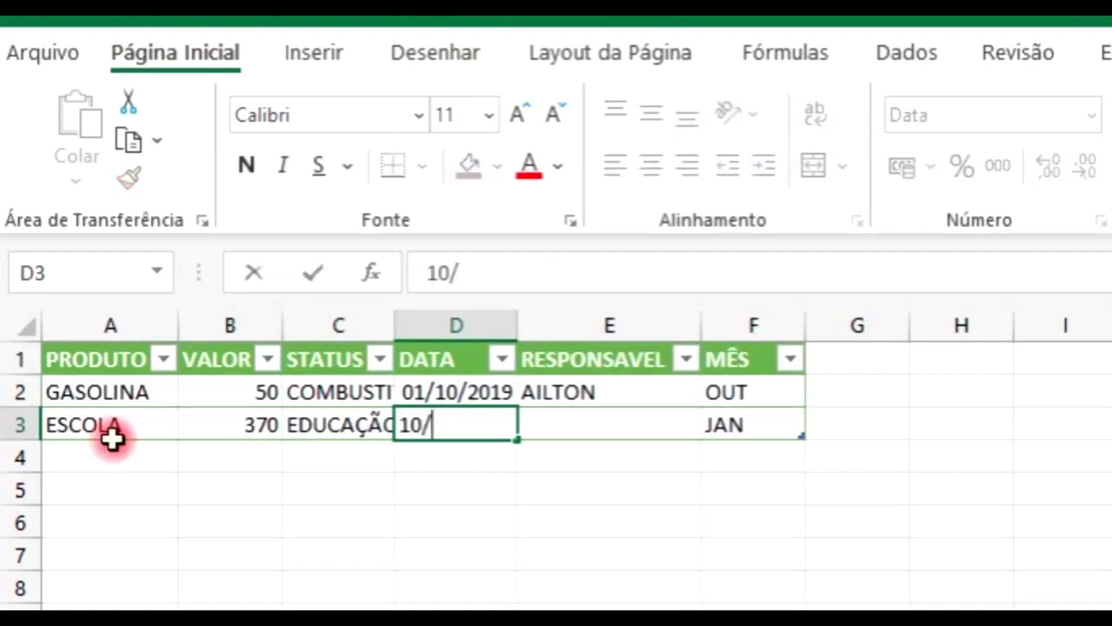
{"action": "type", "text": "10/219"}
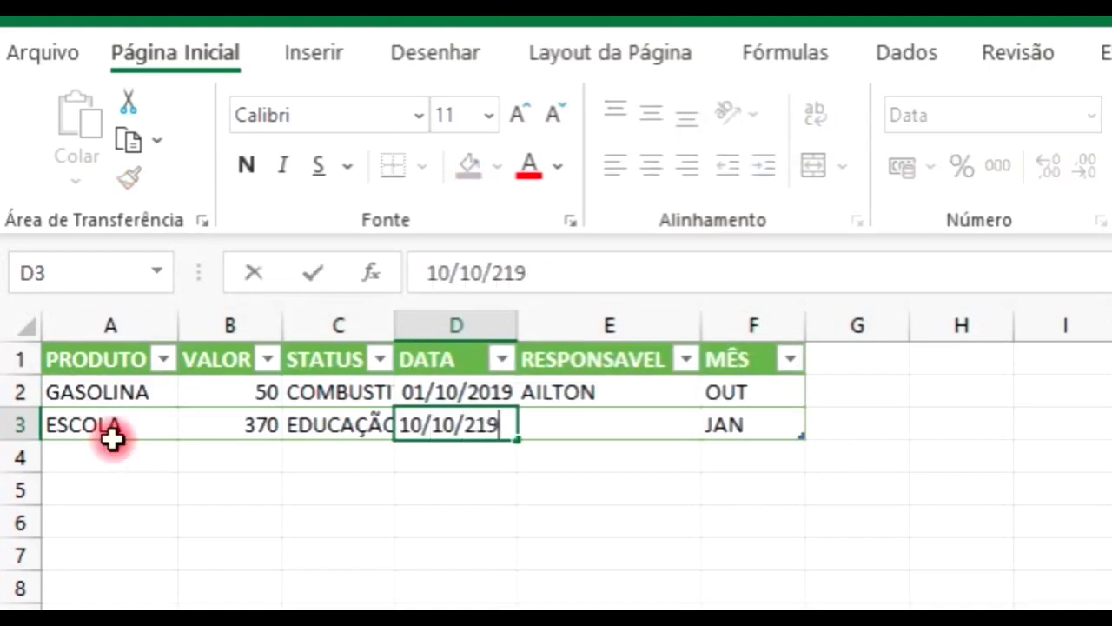
{"action": "key", "text": "BackSpace"}
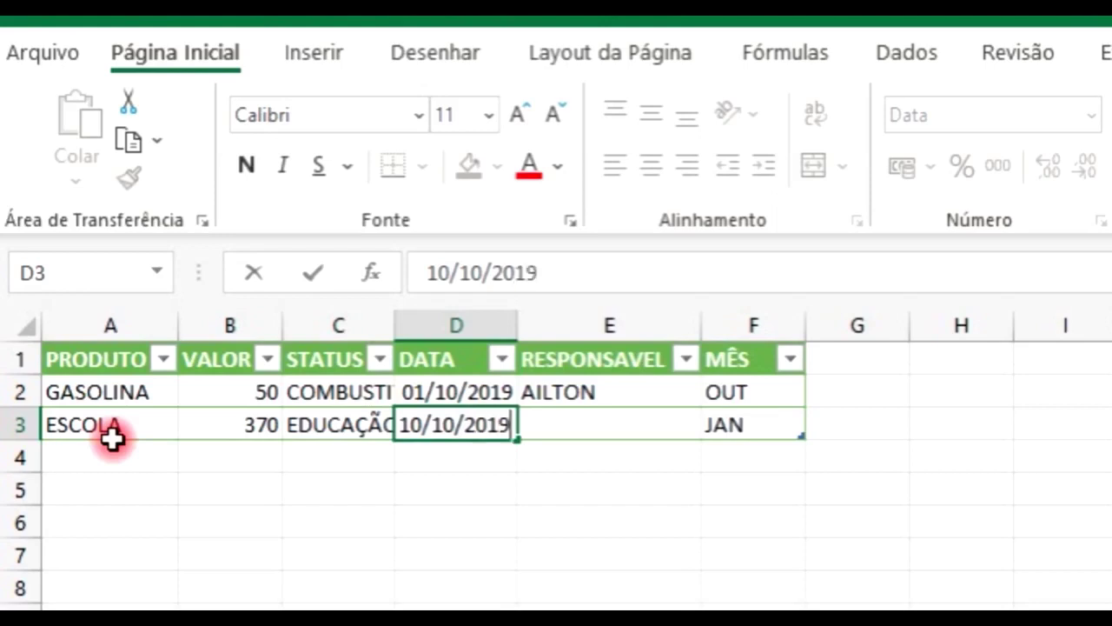
{"action": "type", "text": "019"}
{"action": "key", "text": "Tab"}
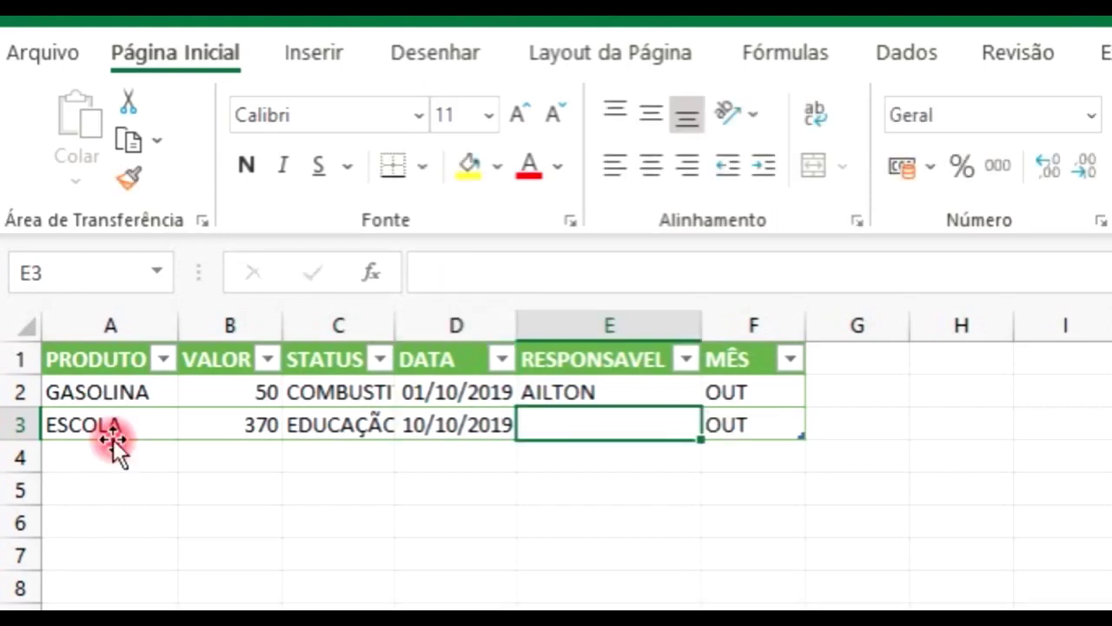
{"action": "type", "text": "A"}
{"action": "key", "text": "Tab"}
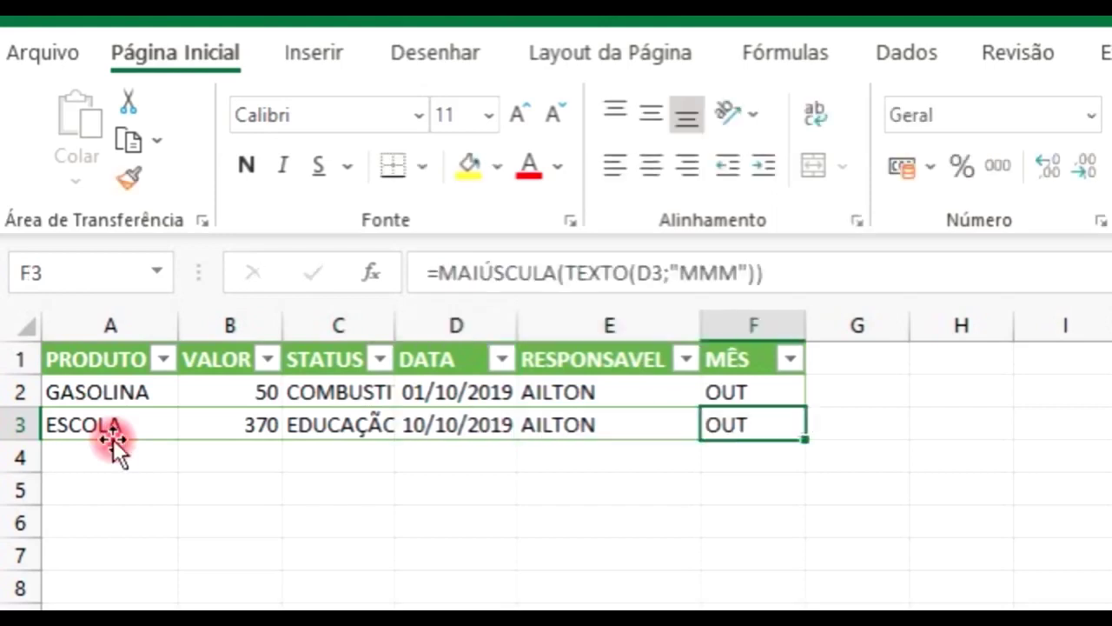
{"action": "key", "text": "Tab"}
{"action": "key", "text": "Up"}
{"action": "key", "text": "Left"}
{"action": "key", "text": "Down"}
{"action": "key", "text": "Left"}
{"action": "key", "text": "Left"}
{"action": "key", "text": "Left"}
{"action": "key", "text": "Down"}
{"action": "key", "text": "Up"}
{"action": "key", "text": "Up"}
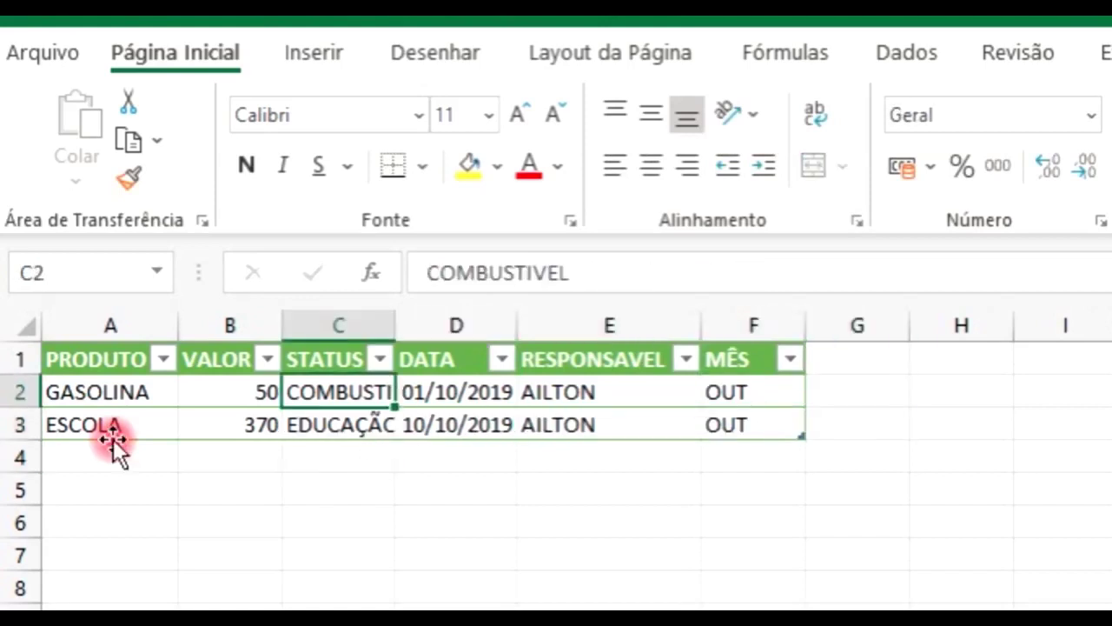
{"action": "key", "text": "Left"}
{"action": "key", "text": "Left"}
{"action": "key", "text": "Down"}
{"action": "key", "text": "Down"}
{"action": "key", "text": "Down"}
{"action": "key", "text": "Down"}
{"action": "key", "text": "Up"}
{"action": "key", "text": "Up"}
{"action": "key", "text": "Up"}
{"action": "key", "text": "Up"}
{"action": "key", "text": "Right"}
{"action": "key", "text": "Right"}
{"action": "key", "text": "Right"}
{"action": "key", "text": "Right"}
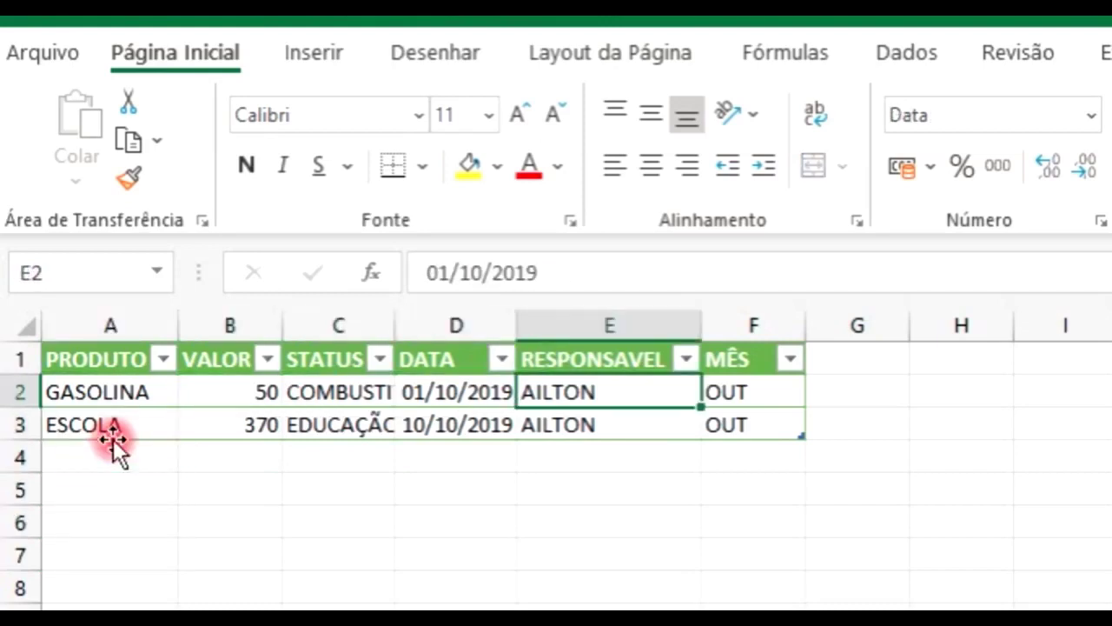
{"action": "key", "text": "Right"}
{"action": "key", "text": "Left"}
{"action": "key", "text": "Left"}
{"action": "key", "text": "Left"}
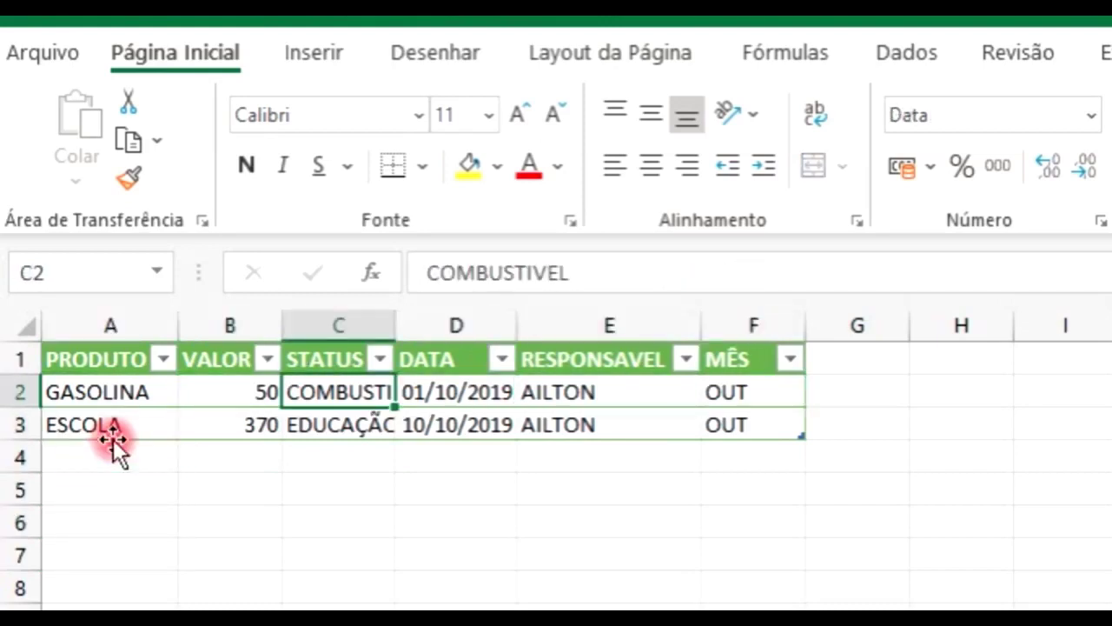
{"action": "key", "text": "Left"}
{"action": "key", "text": "Left"}
{"action": "key", "text": "Right"}
{"action": "key", "text": "Right"}
{"action": "key", "text": "Right"}
{"action": "key", "text": "Right"}
{"action": "key", "text": "Right"}
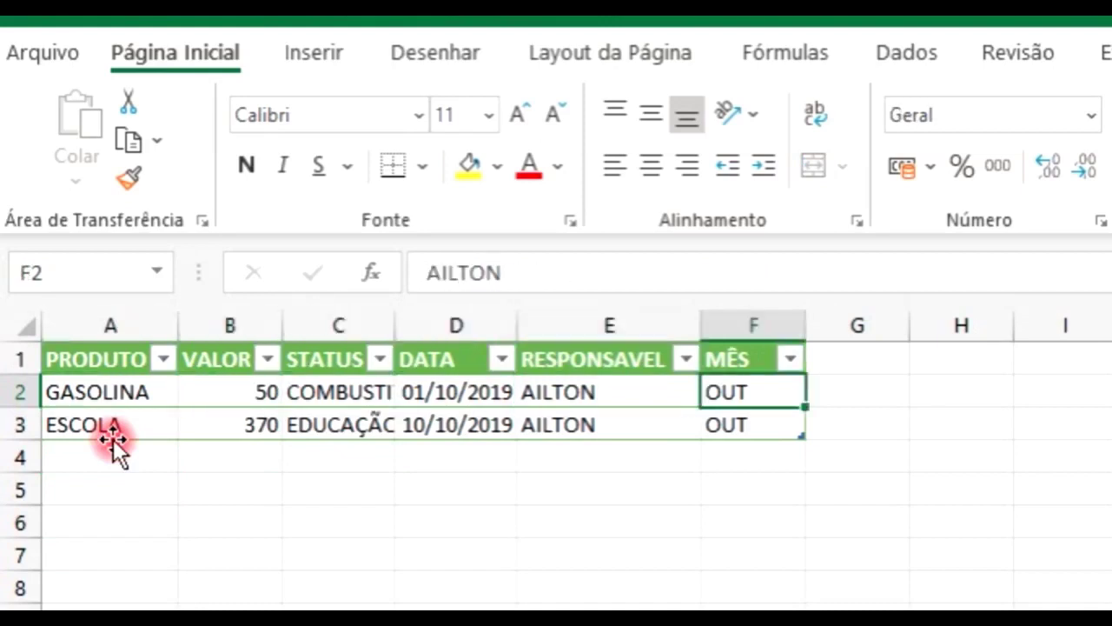
Paste the copied expense records into the table, starting at cell A2
{"action": "key", "text": "Left"}
{"action": "key", "text": "Left"}
{"action": "key", "text": "Left"}
{"action": "key", "text": "Left"}
{"action": "key", "text": "Left"}
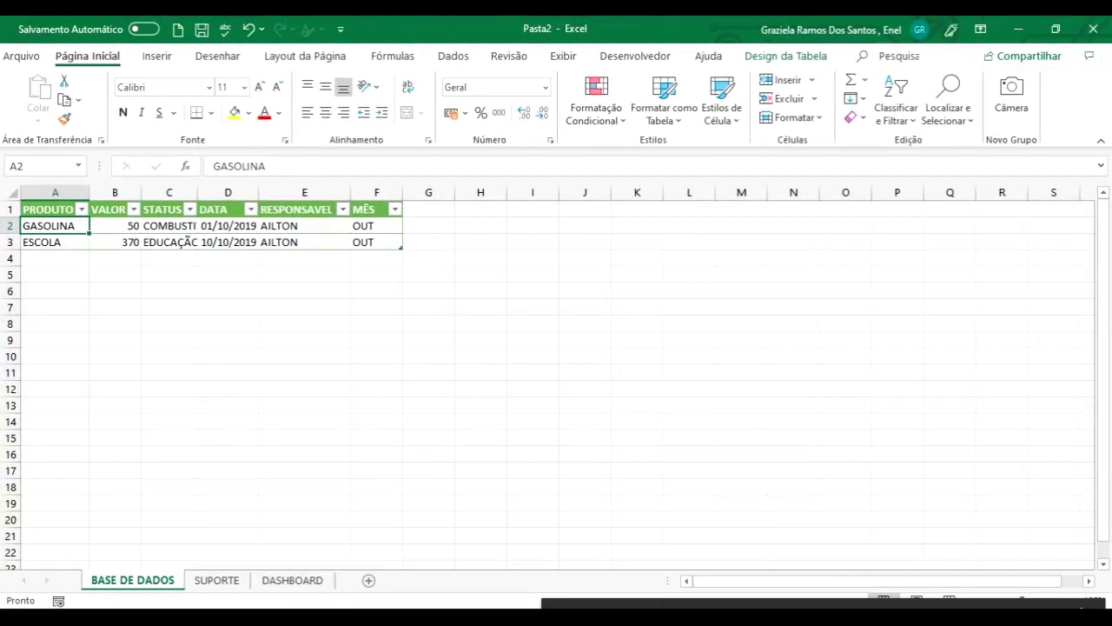
{"action": "key", "text": "ctrl+v"}
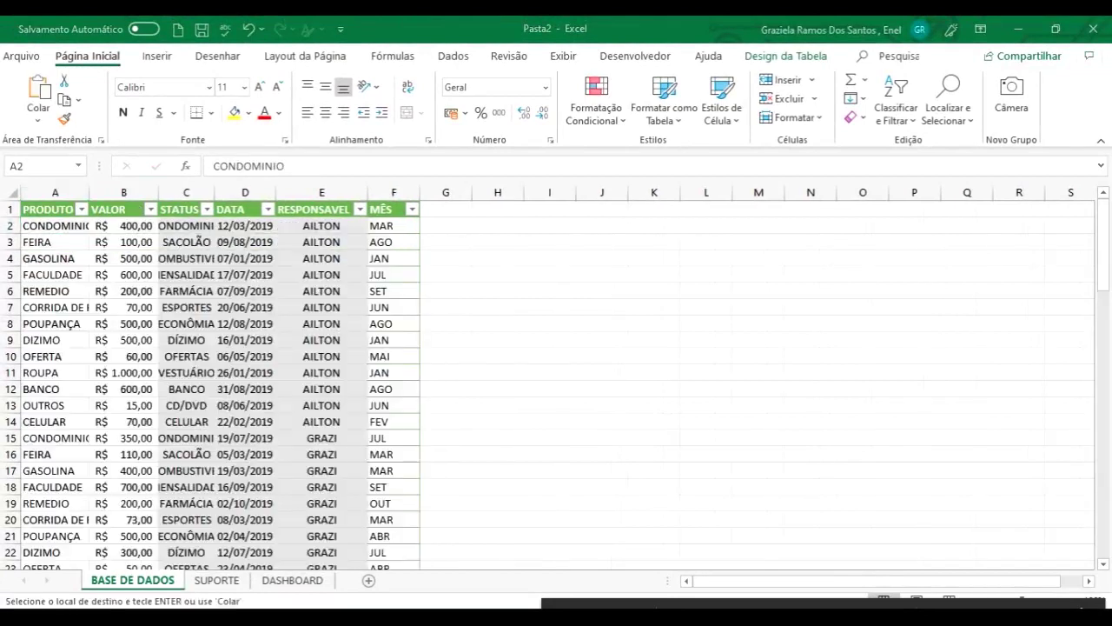
Hide the filter buttons in the table's header row
{"action": "left_click", "coordinate": [131, 224]}
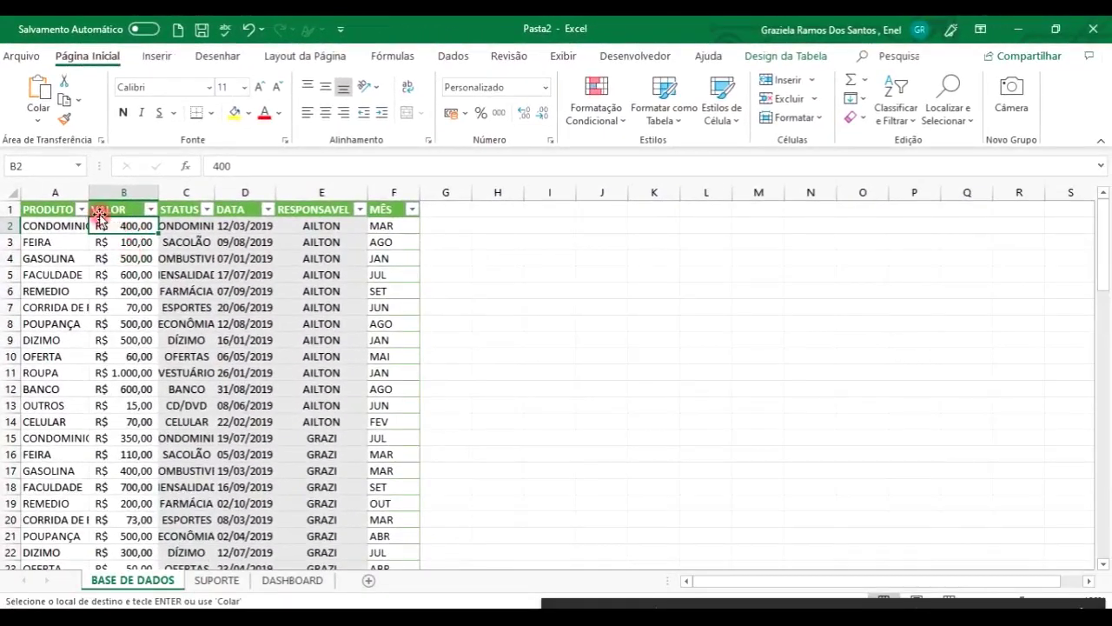
{"action": "left_click", "coordinate": [54, 209]}
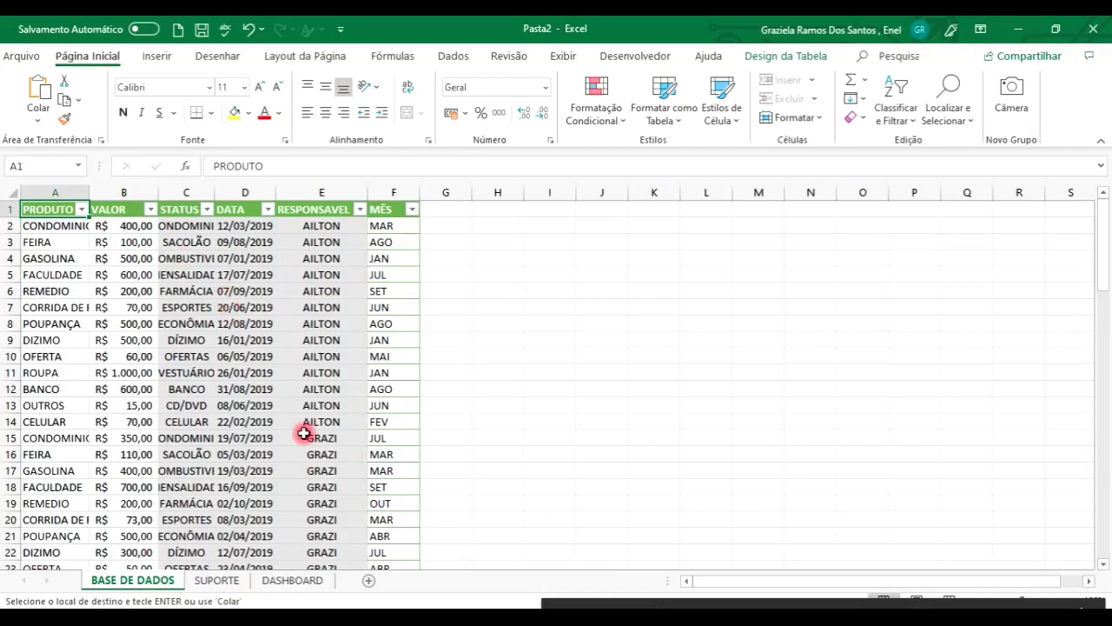
{"action": "left_click", "coordinate": [105, 212]}
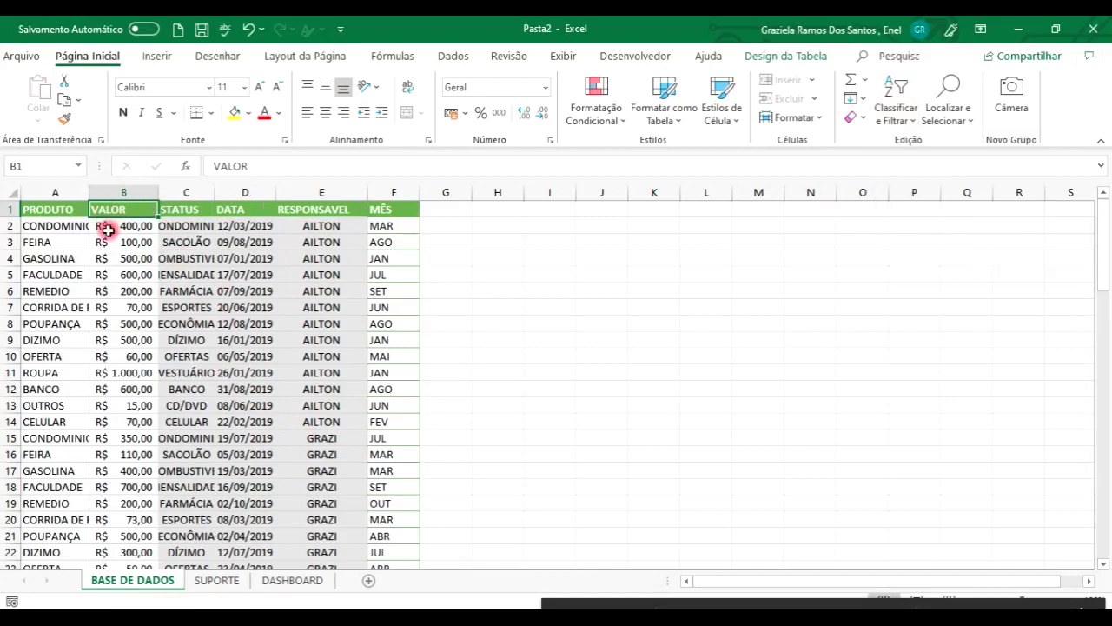
{"action": "left_click", "coordinate": [213, 580]}
{"action": "left_click", "coordinate": [150, 579]}
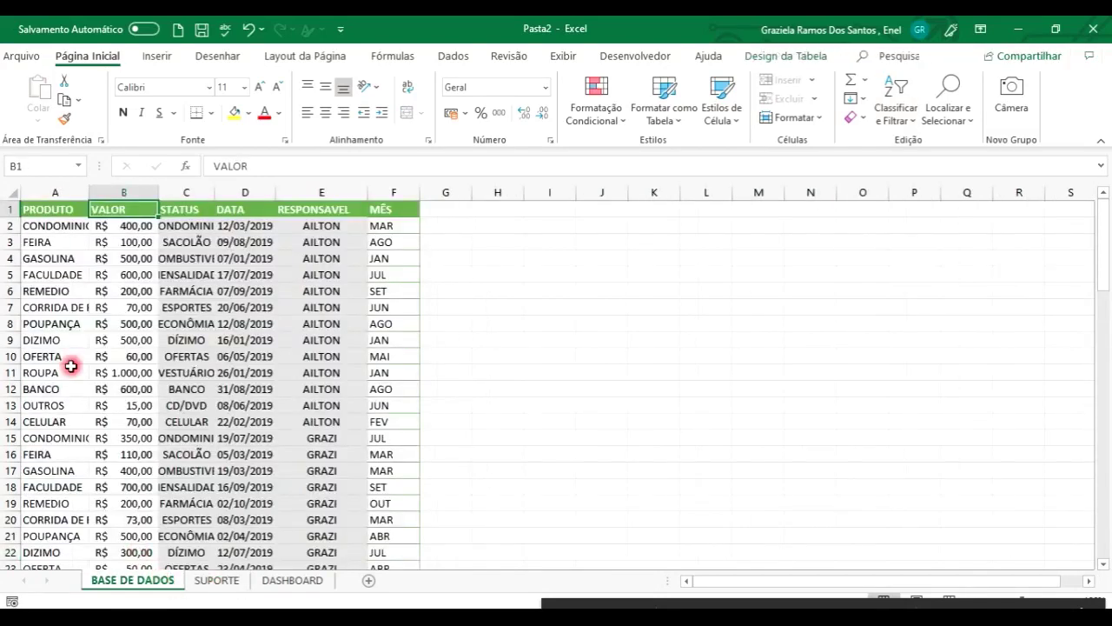
{"action": "left_click", "coordinate": [48, 216]}
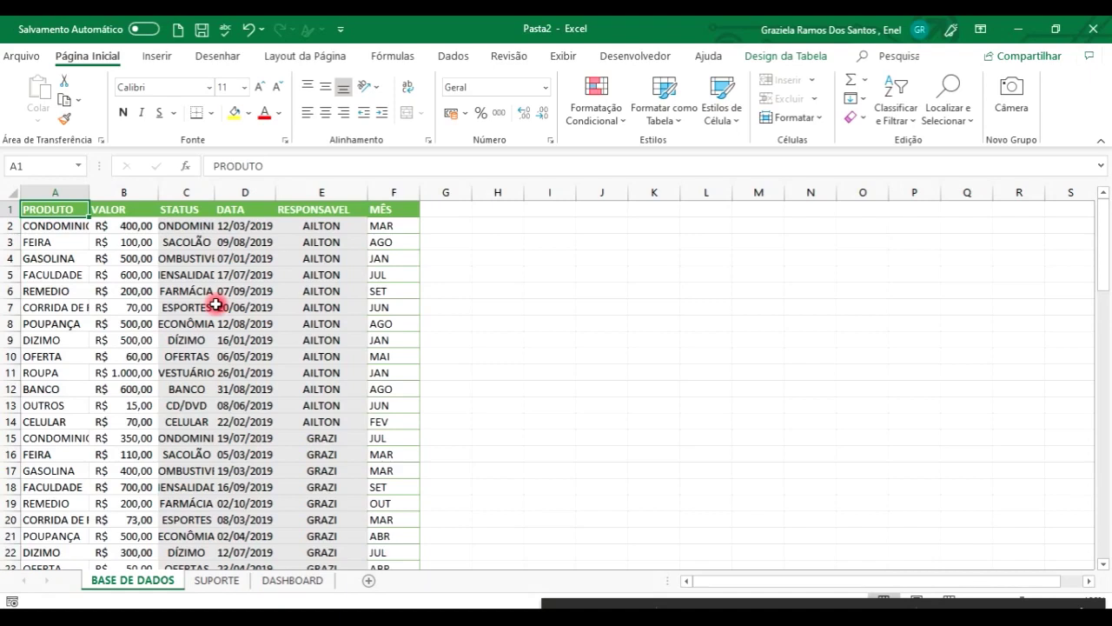
{"action": "left_click", "coordinate": [314, 303]}
{"action": "left_click", "coordinate": [248, 307]}
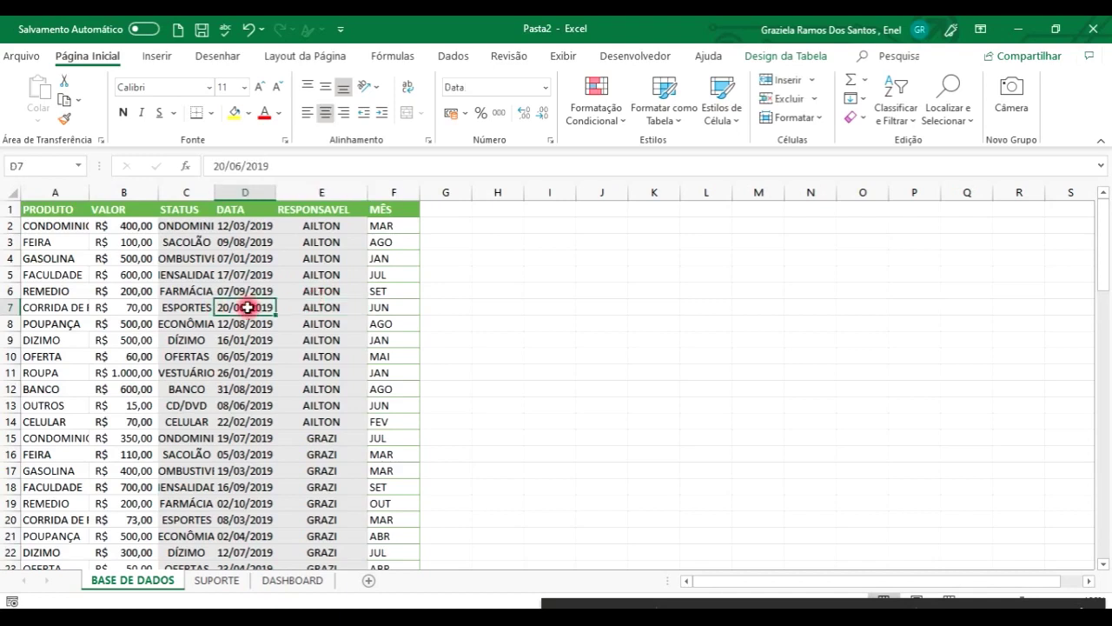
{"action": "left_click", "coordinate": [153, 323]}
{"action": "key", "text": "Down"}
{"action": "key", "text": "Down"}
{"action": "key", "text": "Down"}
{"action": "key", "text": "Down"}
{"action": "key", "text": "Up"}
{"action": "key", "text": "Up"}
{"action": "key", "text": "Up"}
{"action": "key", "text": "Down"}
{"action": "key", "text": "Down"}
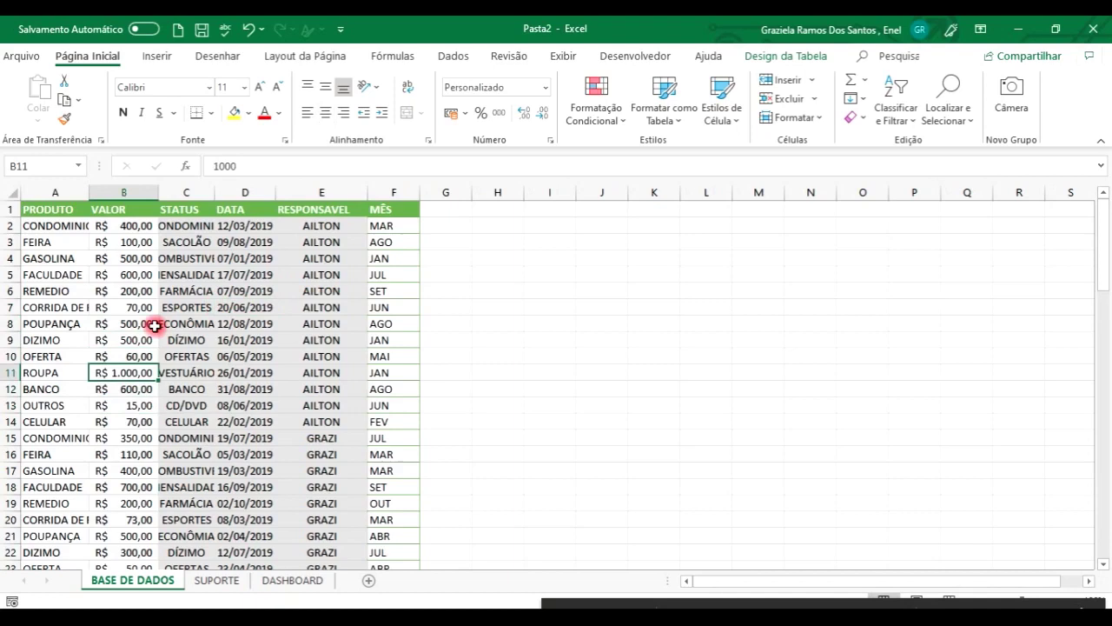
Select the entire BASE DE DADOS table starting at cell A1 and begin creating a pivot table from it
{"action": "left_click", "coordinate": [55, 217]}
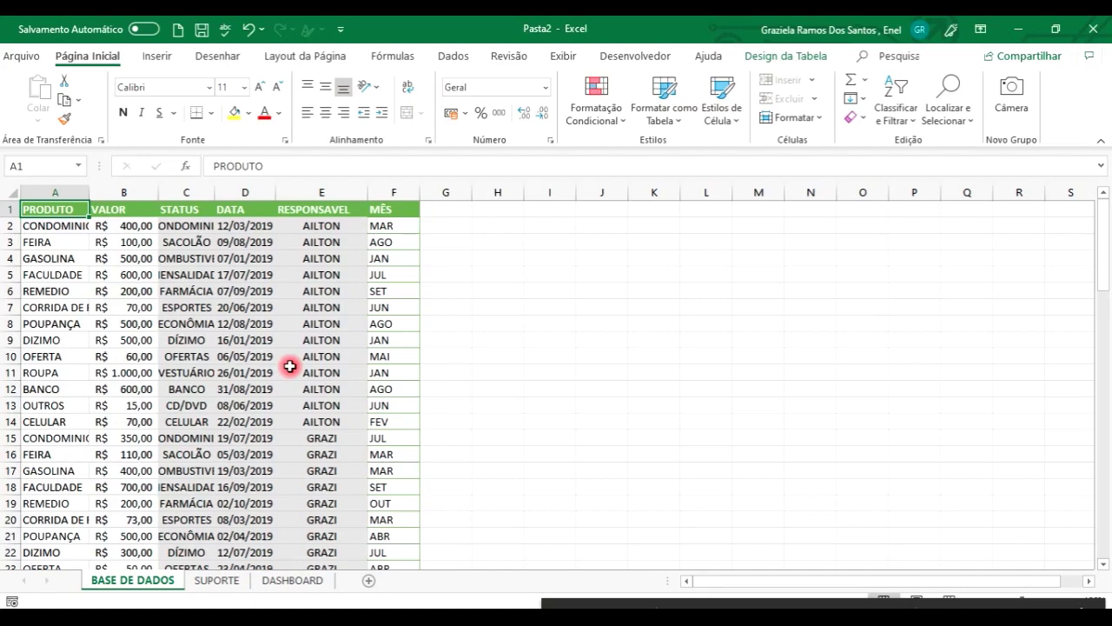
{"action": "key", "text": "ctrl+shift+Right"}
{"action": "key", "text": "ctrl+shift+Down"}
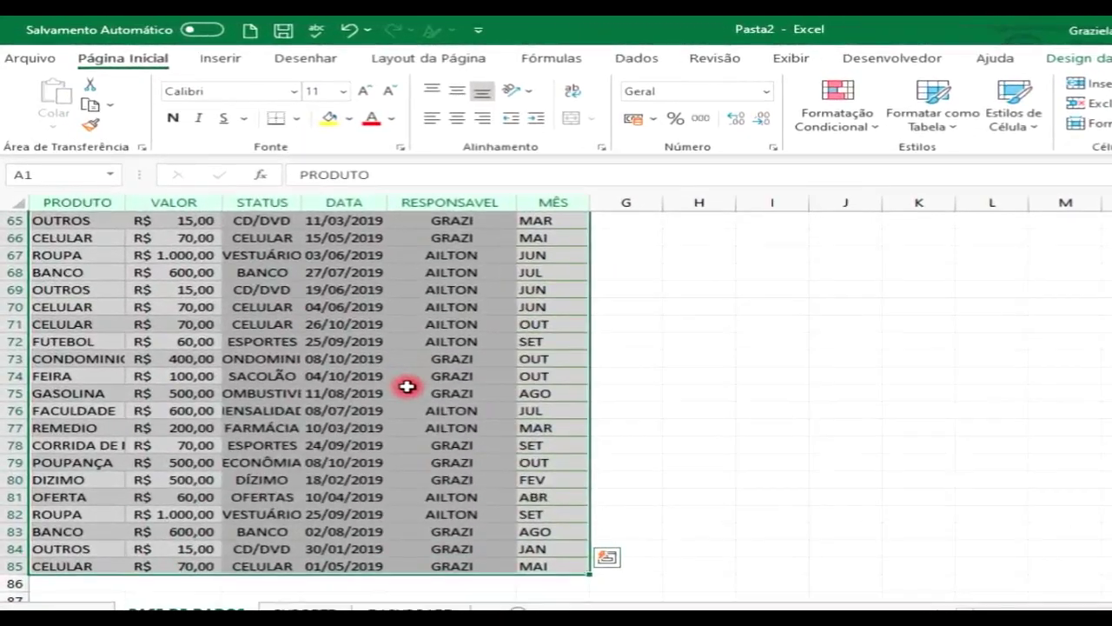
{"action": "left_click", "coordinate": [221, 58]}
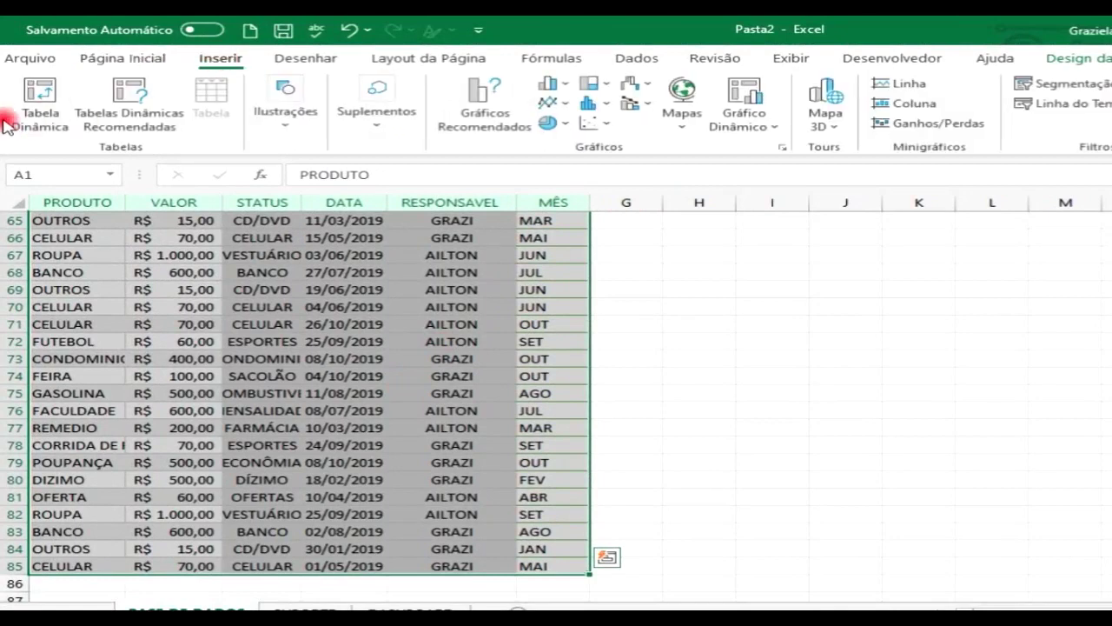
{"action": "left_click", "coordinate": [41, 98]}
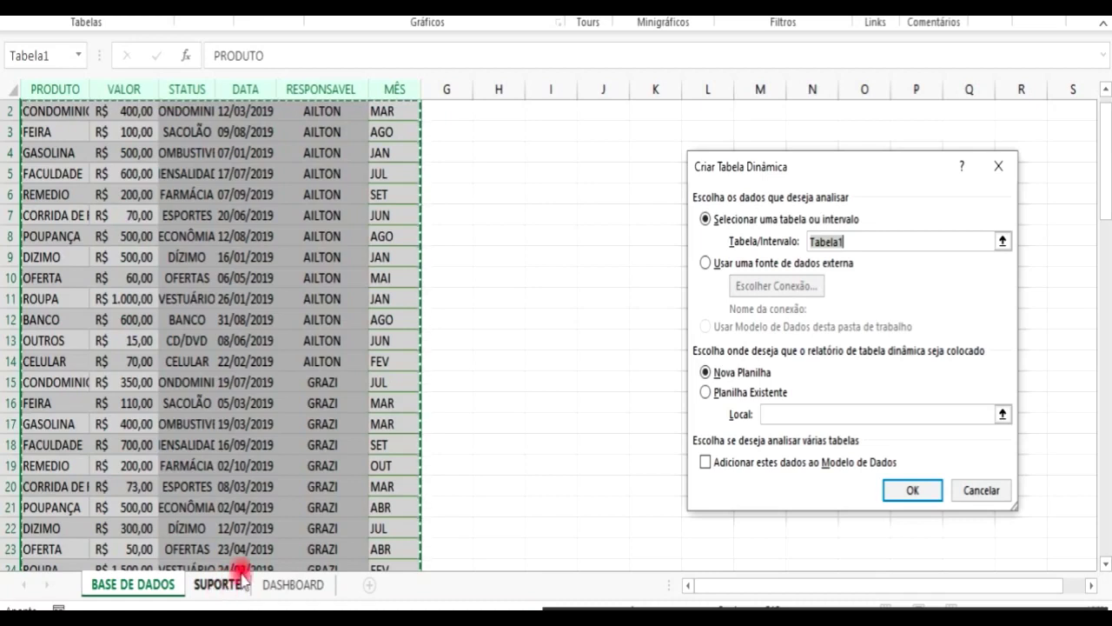
Place the pivot table in the existing SUPORTE sheet at cell H1 and create it
{"action": "left_click", "coordinate": [705, 392]}
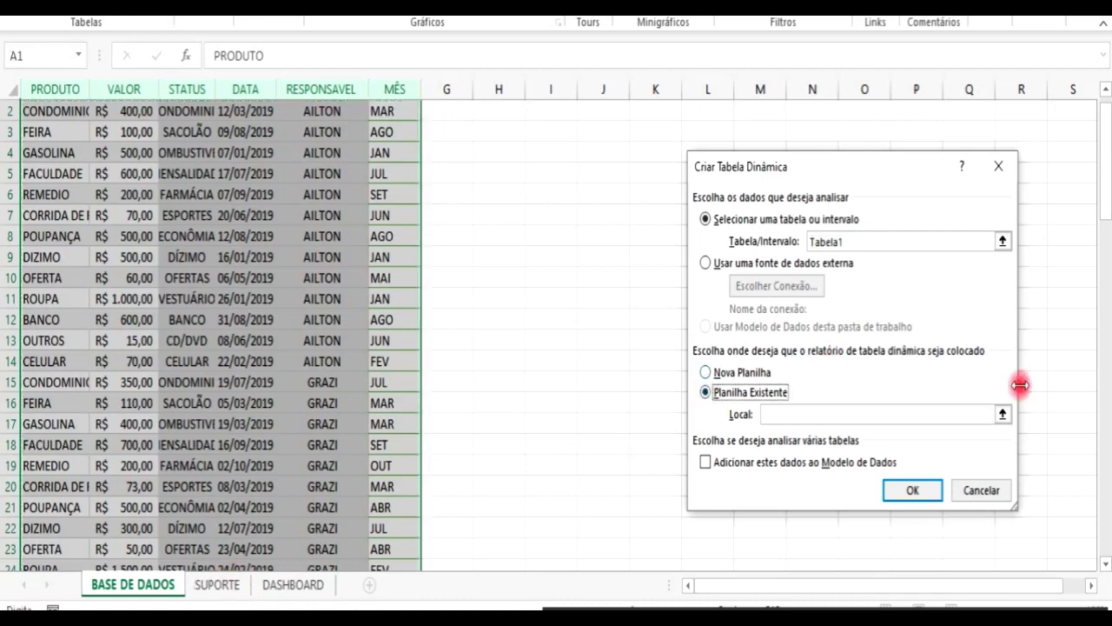
{"action": "left_click", "coordinate": [1002, 413]}
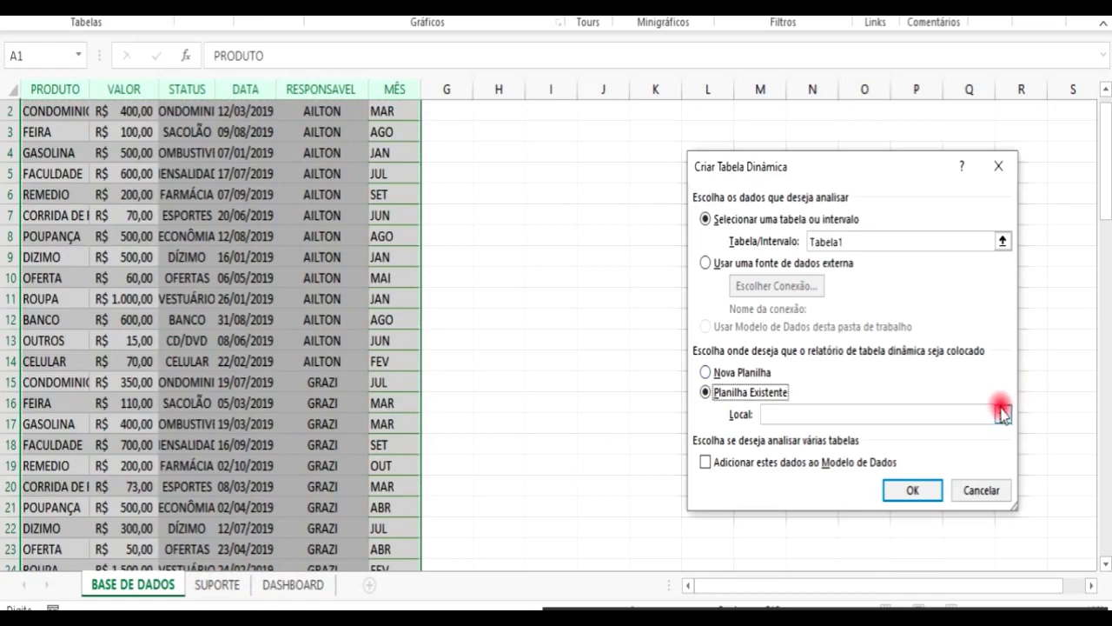
{"action": "left_click", "coordinate": [1002, 414]}
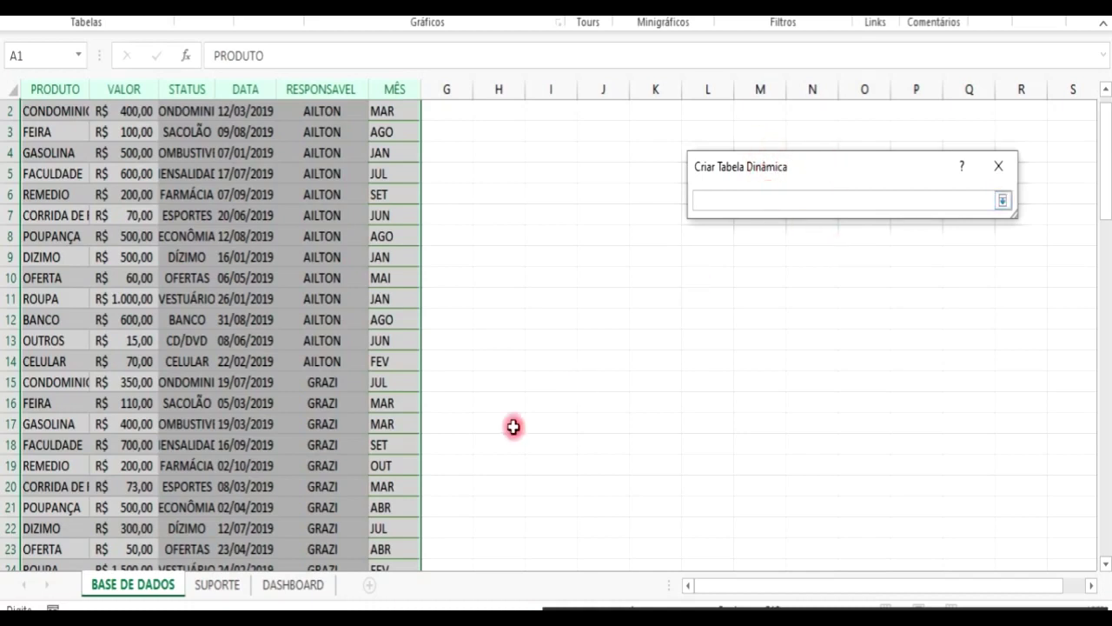
{"action": "left_click", "coordinate": [221, 587]}
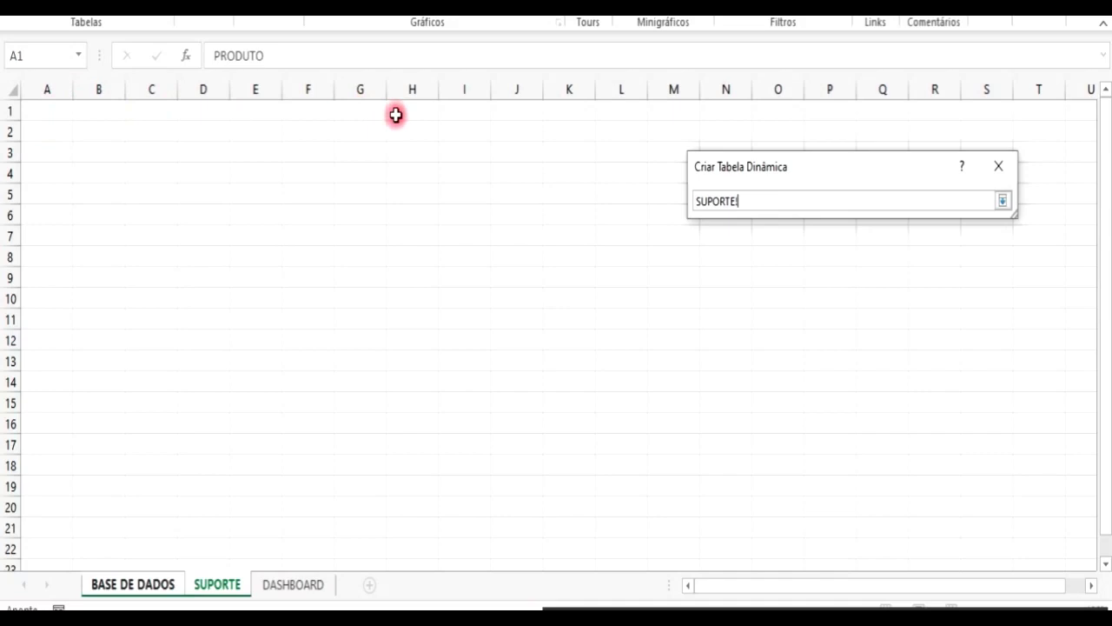
{"action": "left_click_drag", "start_coordinate": [208, 91], "coordinate": [420, 117]}
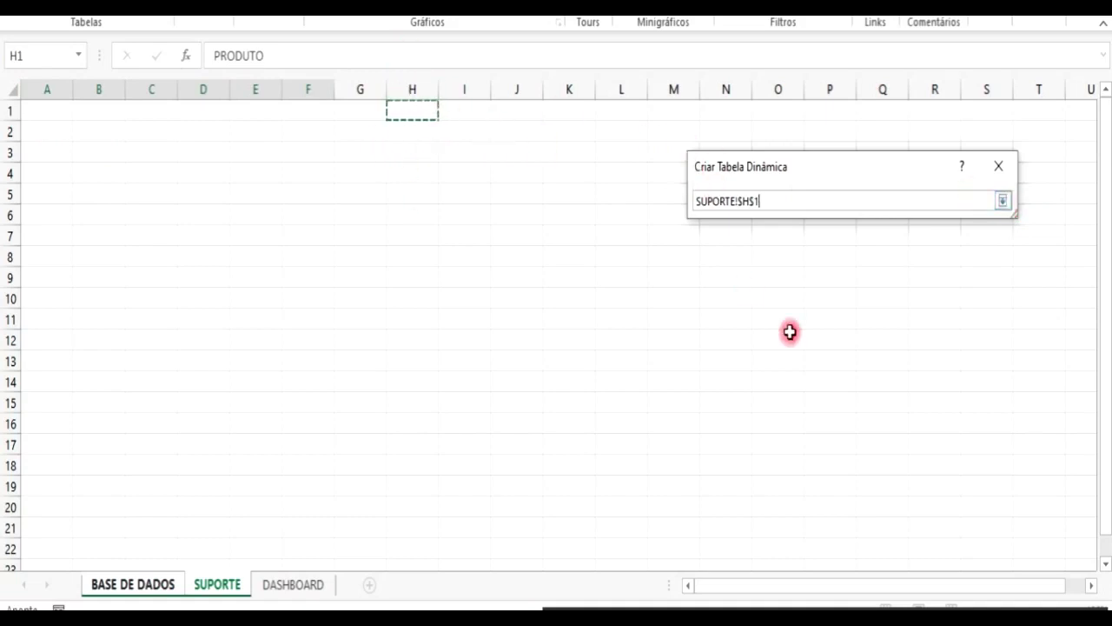
{"action": "left_click", "coordinate": [1003, 201]}
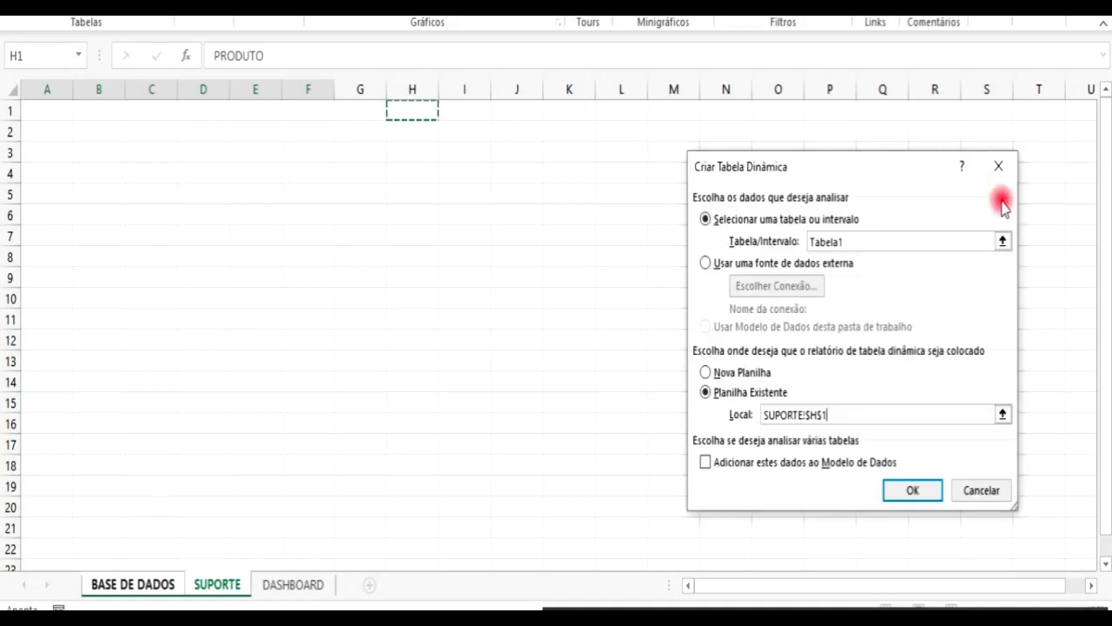
{"action": "left_click", "coordinate": [908, 494]}
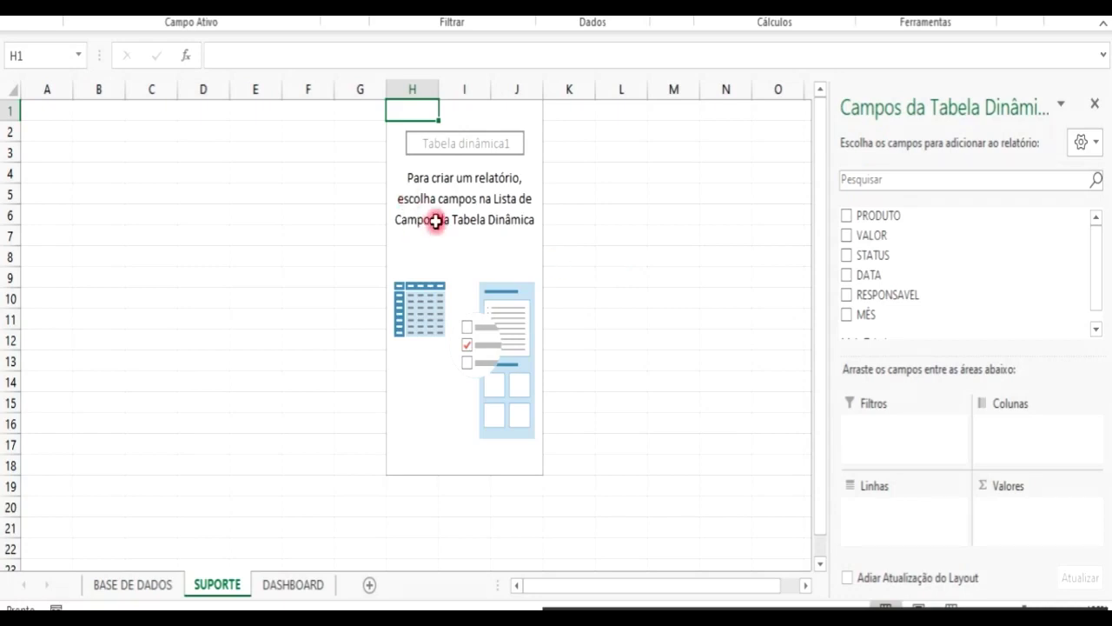
Add the PRODUTO, STATUS, RESPONSAVEL and MÊS fields to the rows of the SUPORTE pivot table
{"action": "left_click", "coordinate": [118, 591]}
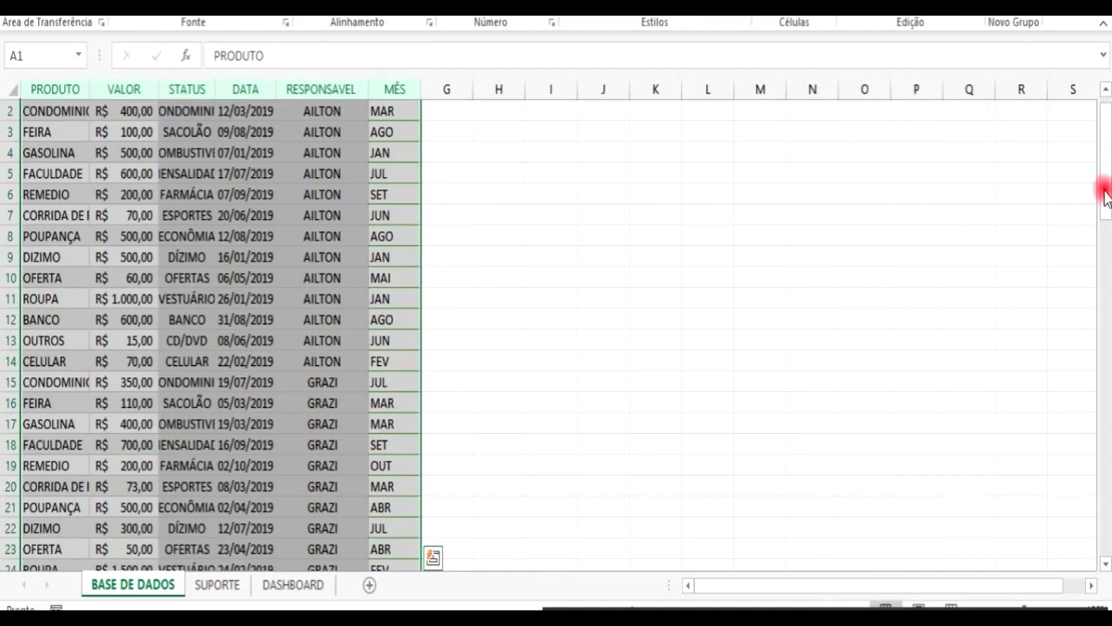
{"action": "scroll", "coordinate": [1102, 183], "scroll_direction": "up", "scroll_amount": 1}
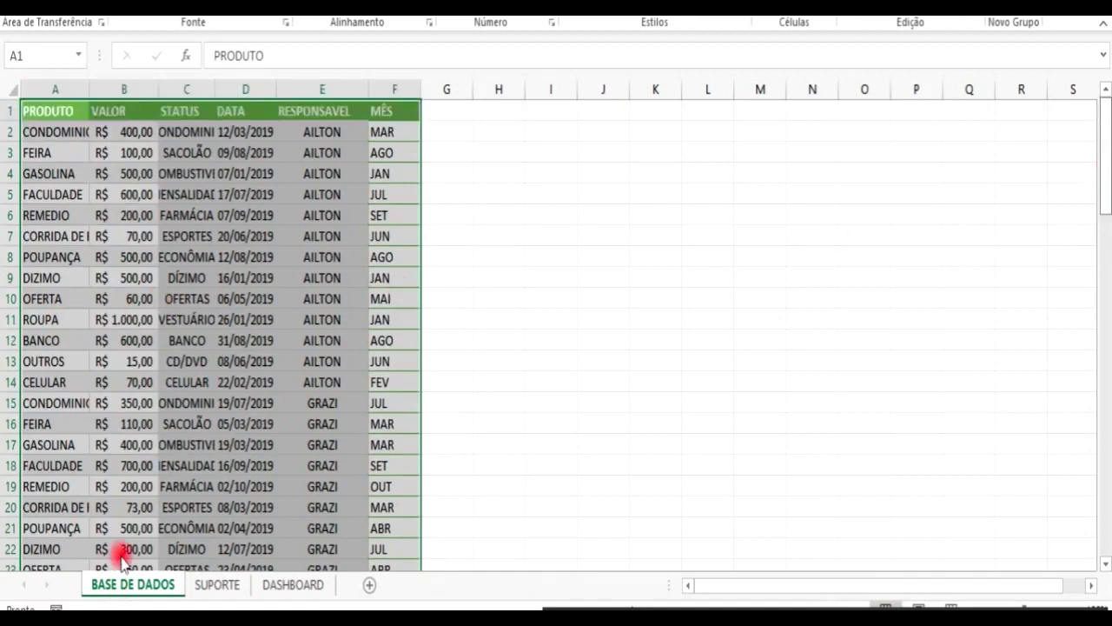
{"action": "left_click", "coordinate": [209, 580]}
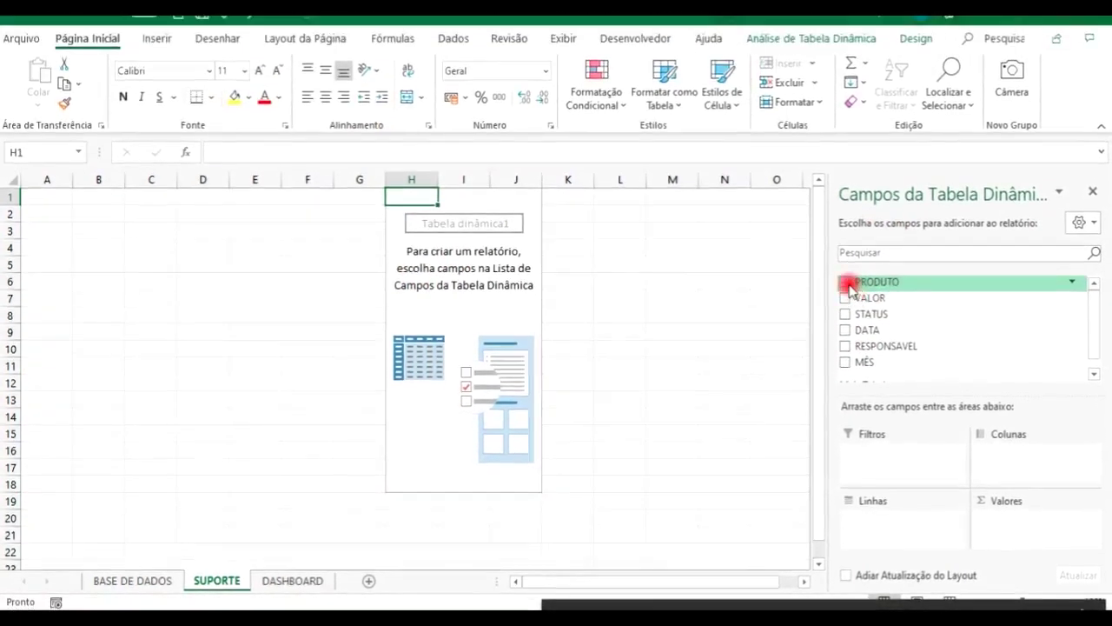
{"action": "left_click", "coordinate": [847, 283]}
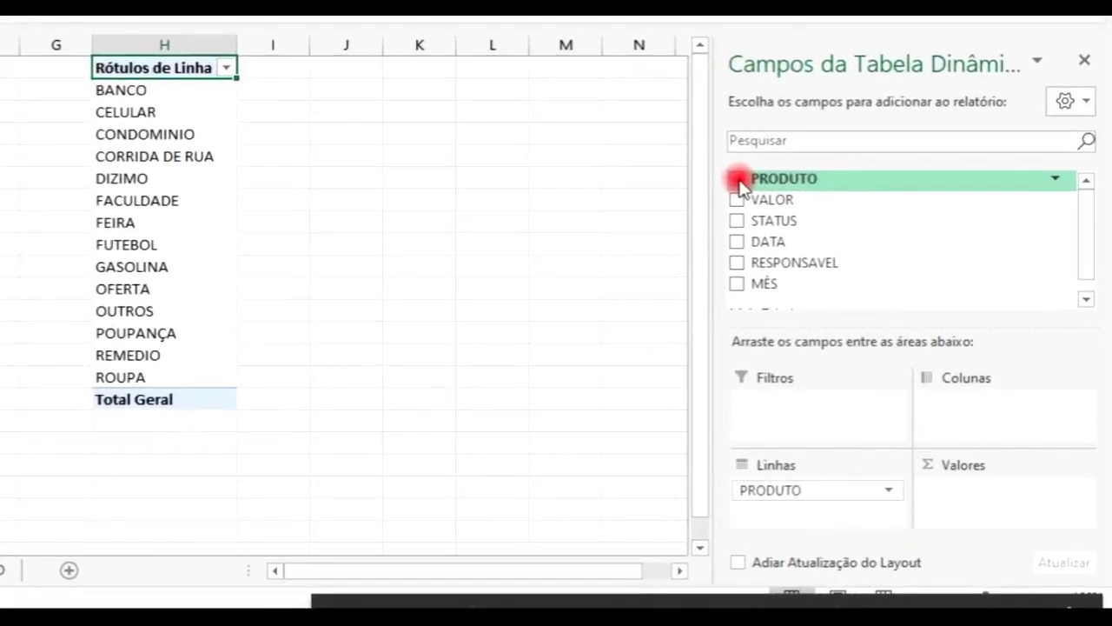
{"action": "left_click", "coordinate": [740, 222]}
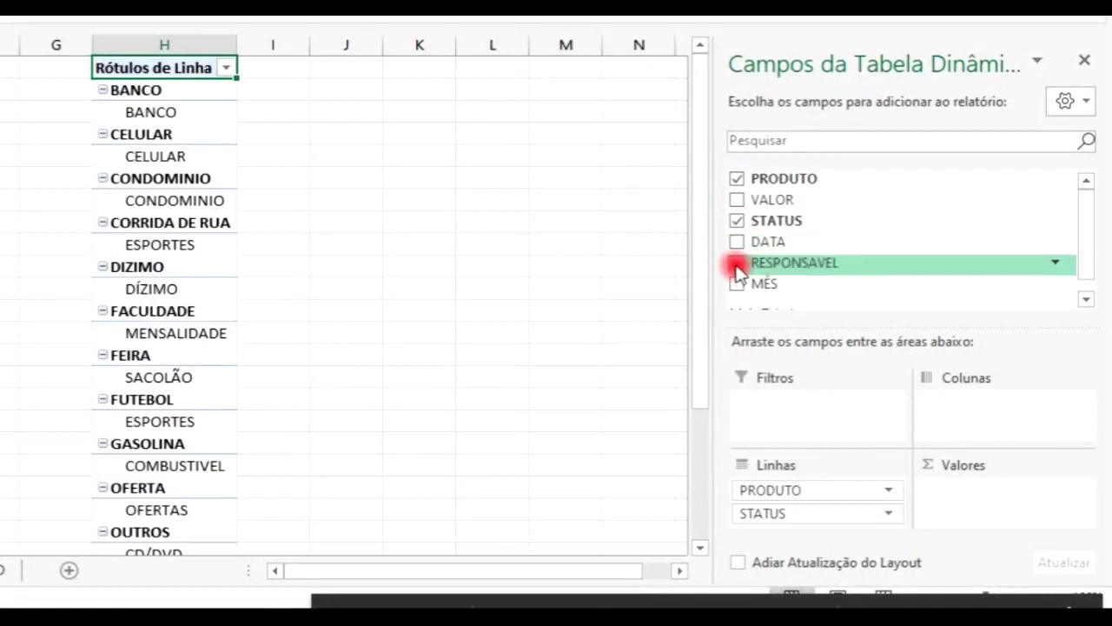
{"action": "left_click", "coordinate": [737, 262]}
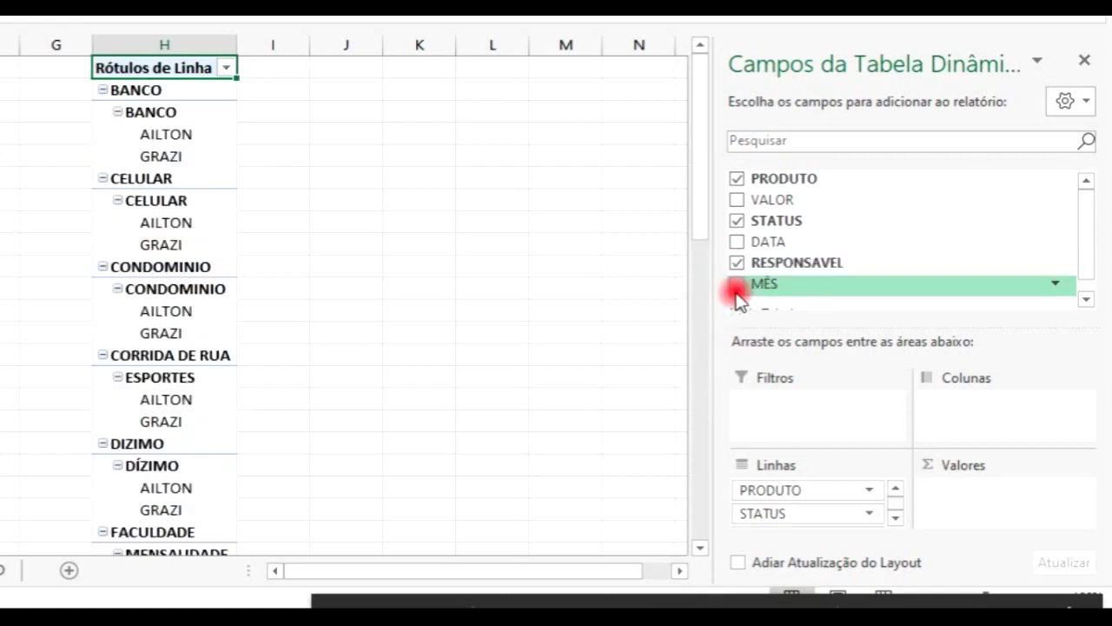
{"action": "left_click", "coordinate": [737, 285]}
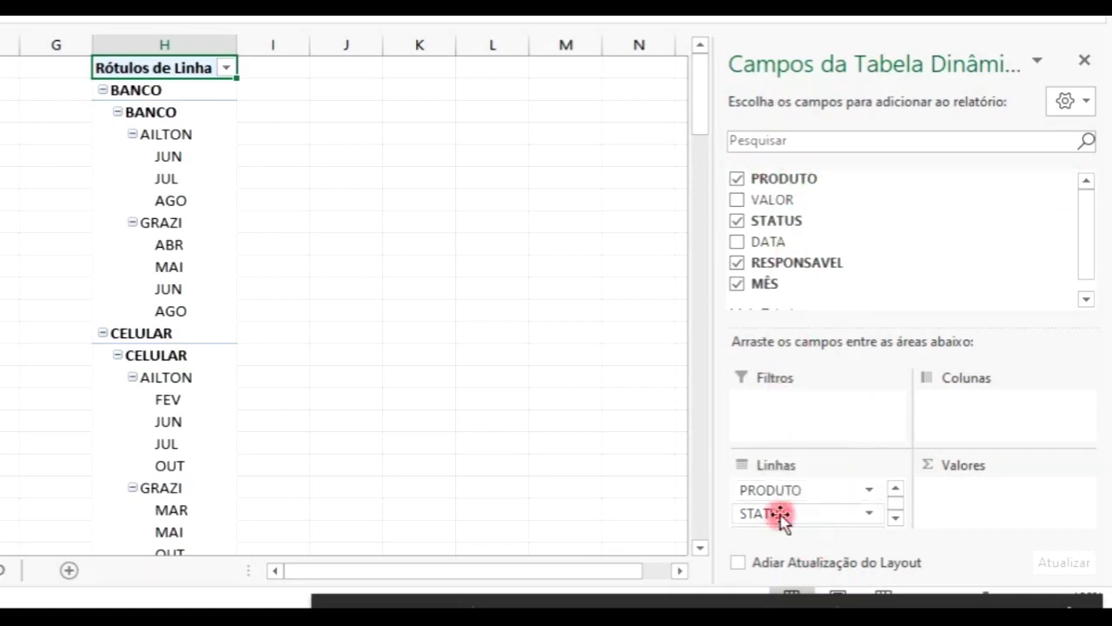
{"action": "left_click", "coordinate": [896, 519]}
{"action": "left_click", "coordinate": [896, 519]}
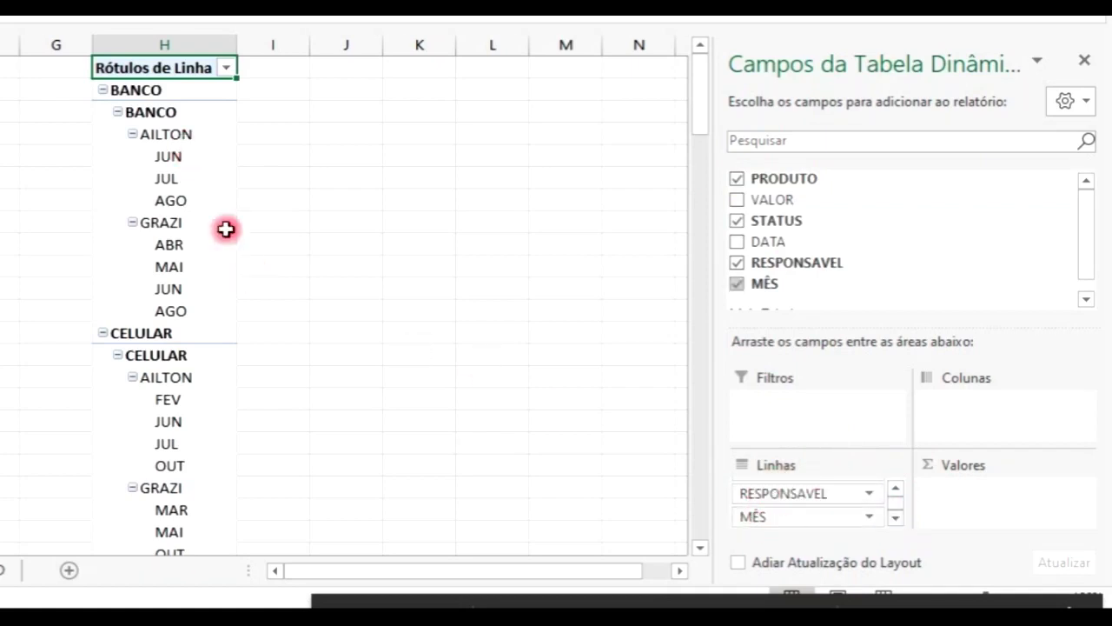
Add the VALOR field to the pivot table's values area as a sum
{"action": "left_click", "coordinate": [432, 137]}
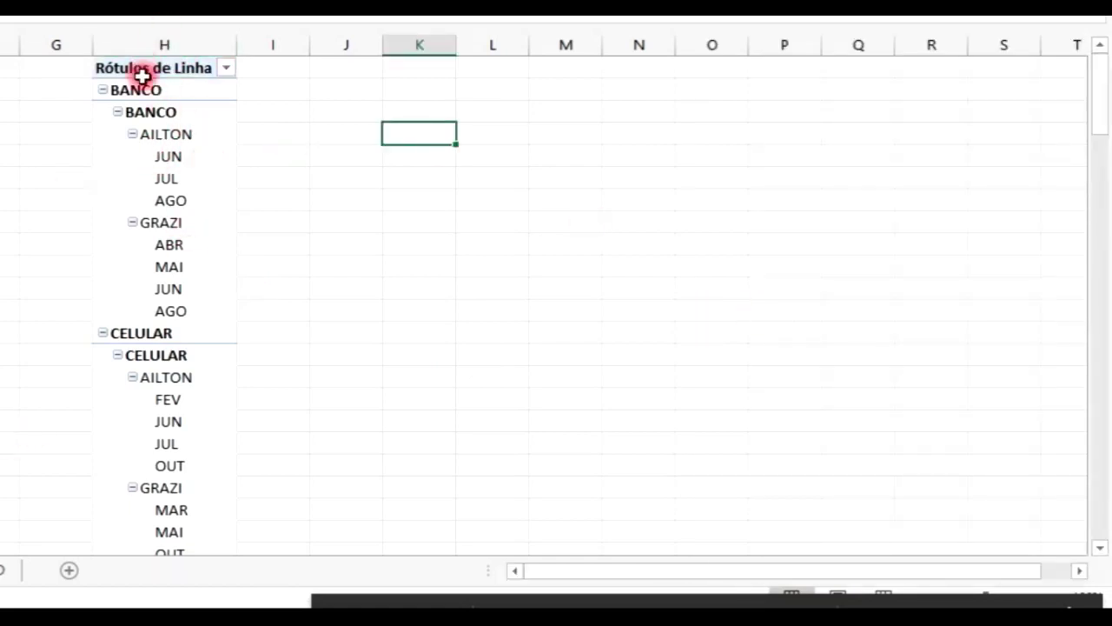
{"action": "left_click", "coordinate": [141, 73]}
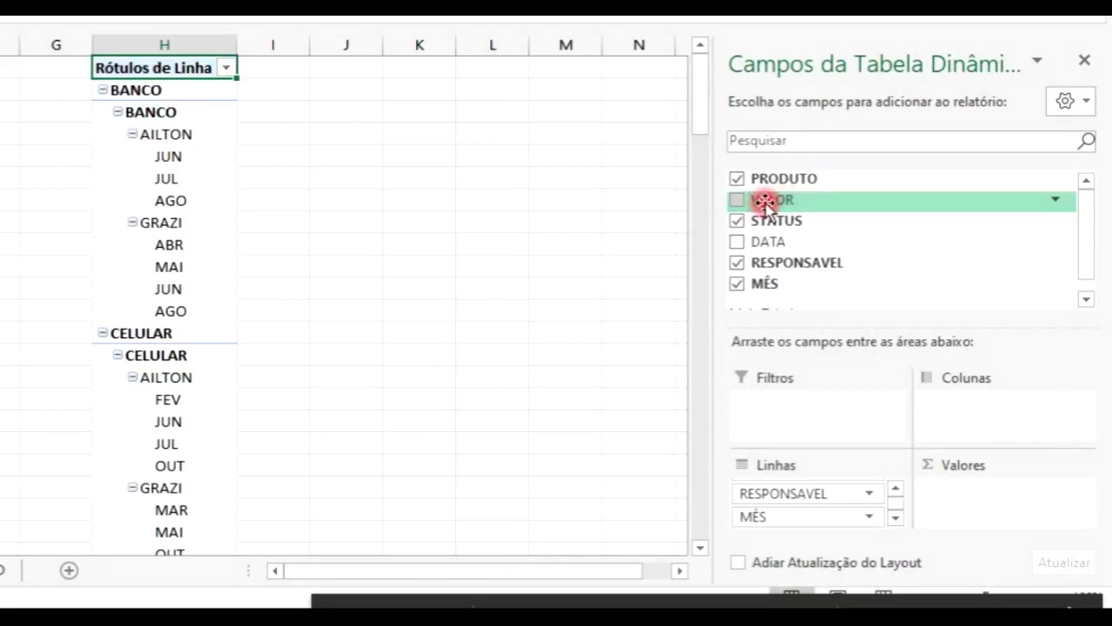
{"action": "left_click_drag", "start_coordinate": [767, 201], "coordinate": [973, 492]}
{"action": "left_click_drag", "start_coordinate": [763, 202], "coordinate": [1034, 525]}
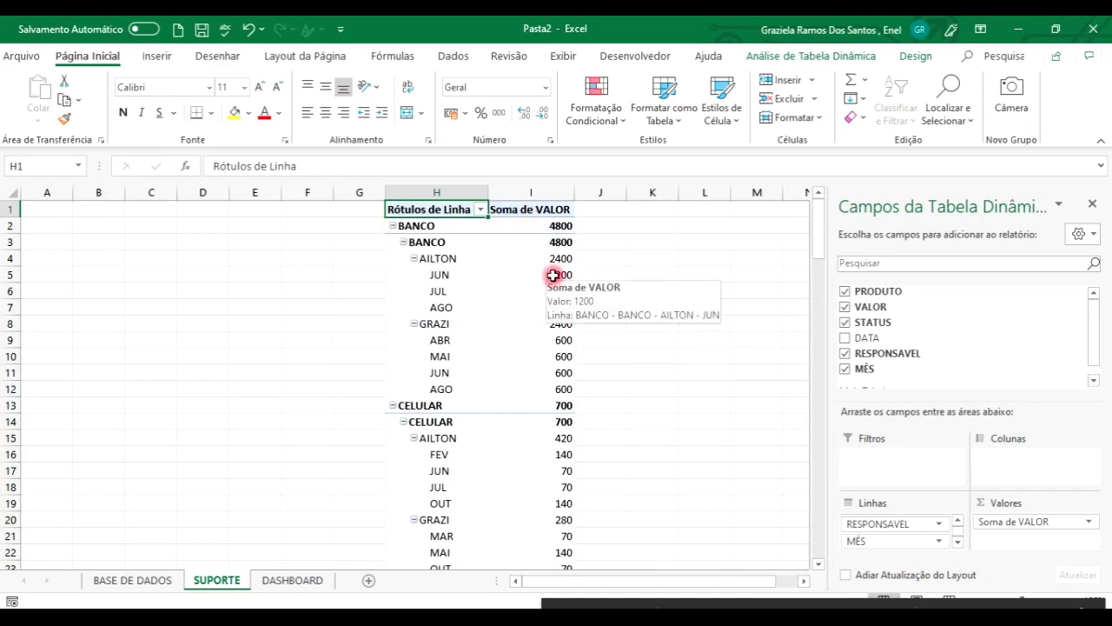
Show the SUPORTE pivot table in tabular form
{"action": "left_click", "coordinate": [129, 580]}
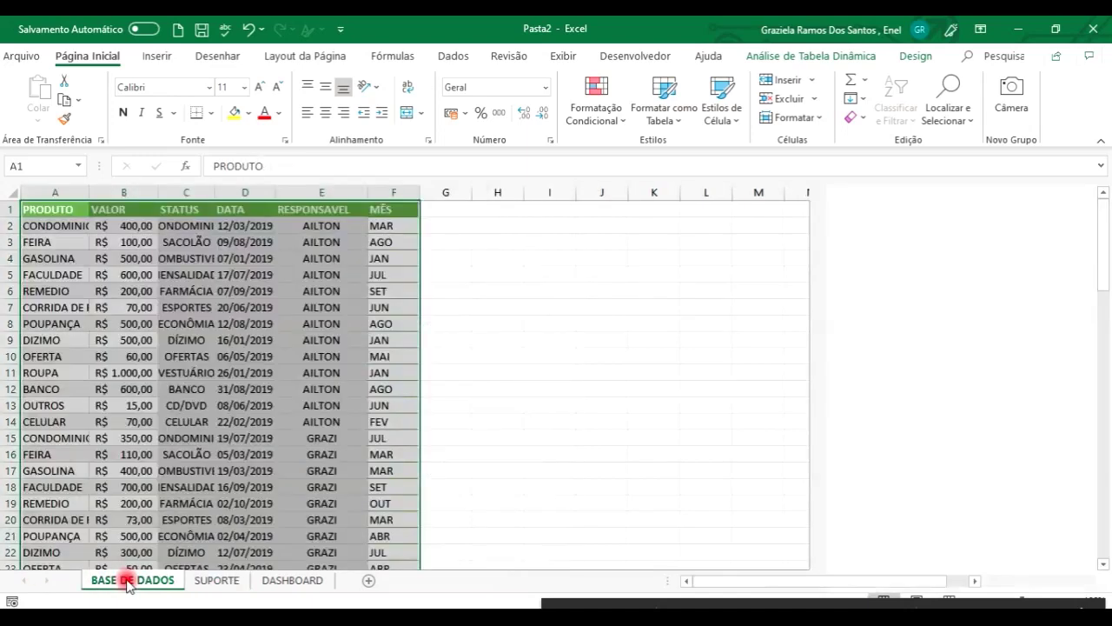
{"action": "left_click", "coordinate": [216, 579]}
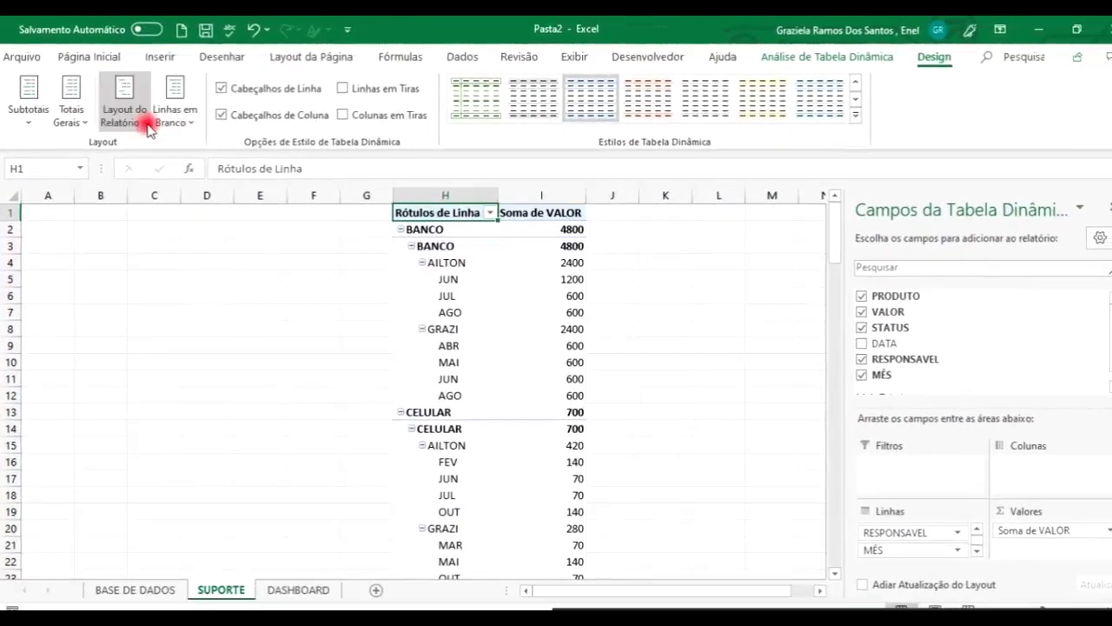
{"action": "left_click", "coordinate": [148, 127]}
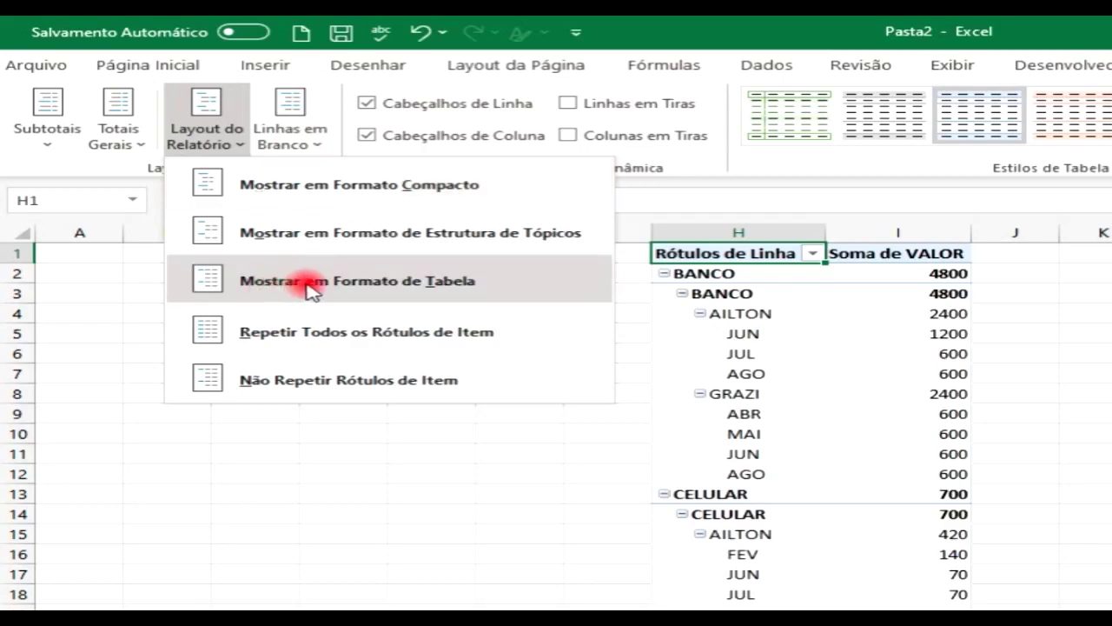
{"action": "left_click", "coordinate": [312, 287]}
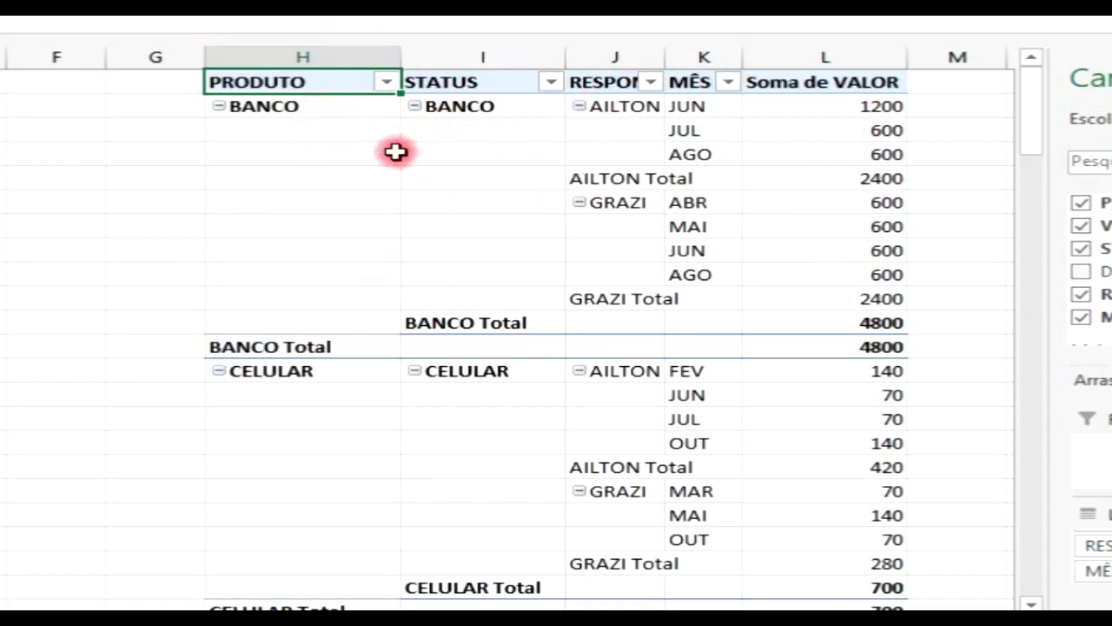
Repeat all item labels in the pivot table and turn off its subtotals
{"action": "left_click", "coordinate": [265, 86]}
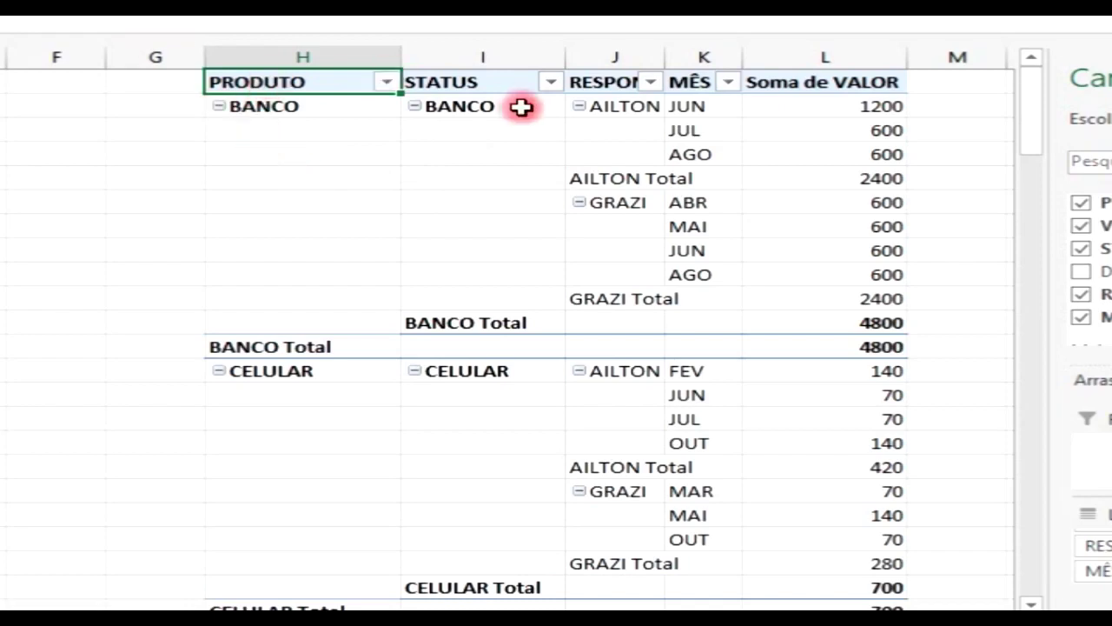
{"action": "left_click", "coordinate": [94, 59]}
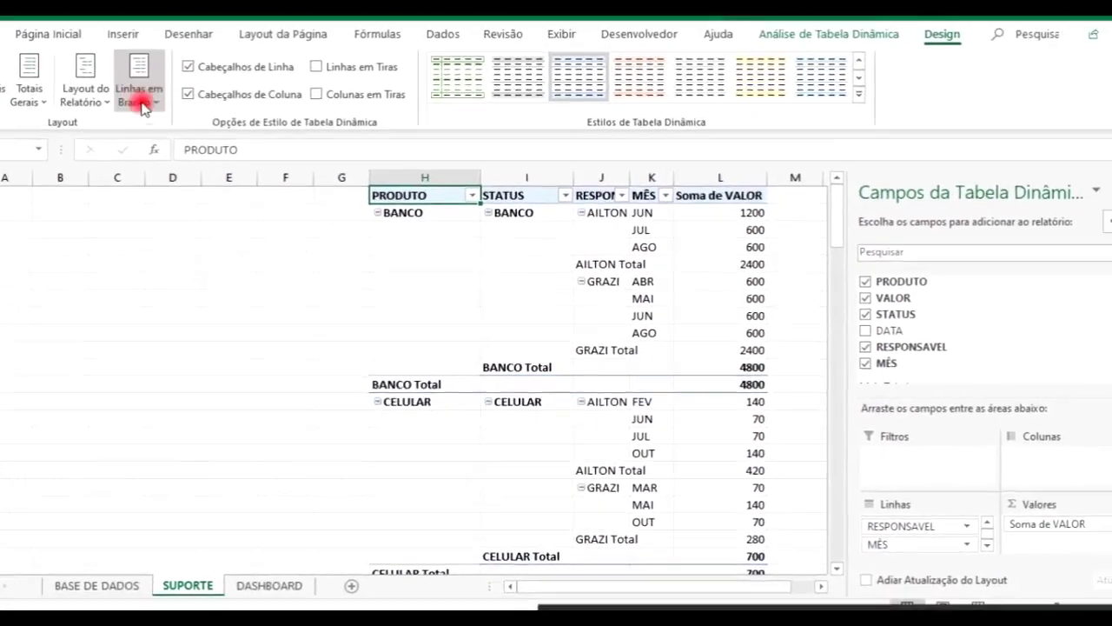
{"action": "left_click", "coordinate": [100, 101]}
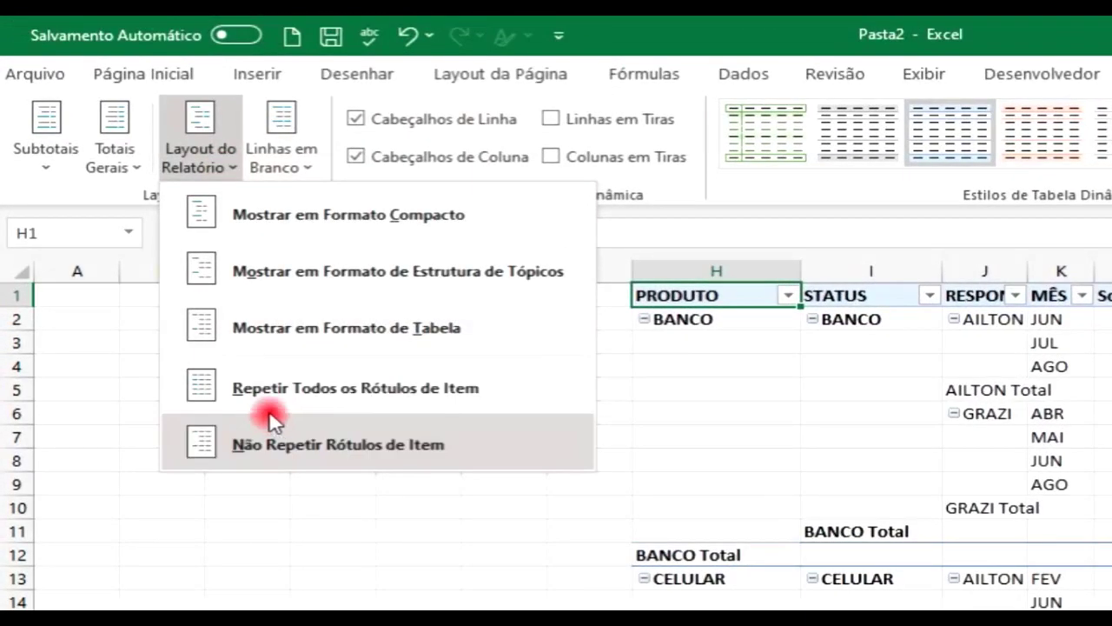
{"action": "left_click", "coordinate": [422, 390]}
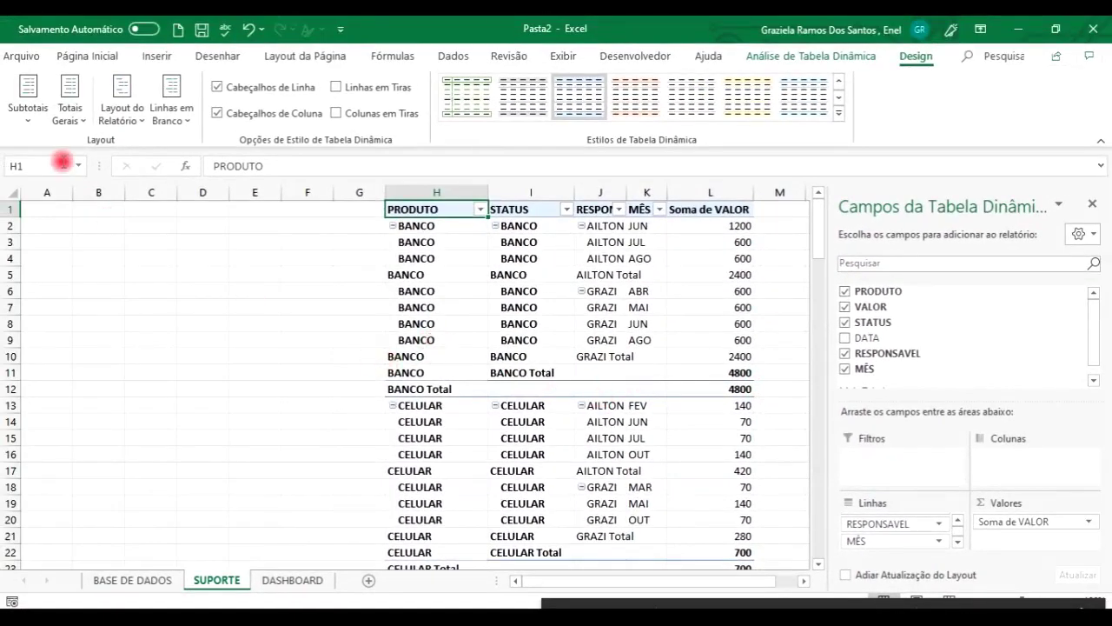
{"action": "left_click", "coordinate": [27, 119]}
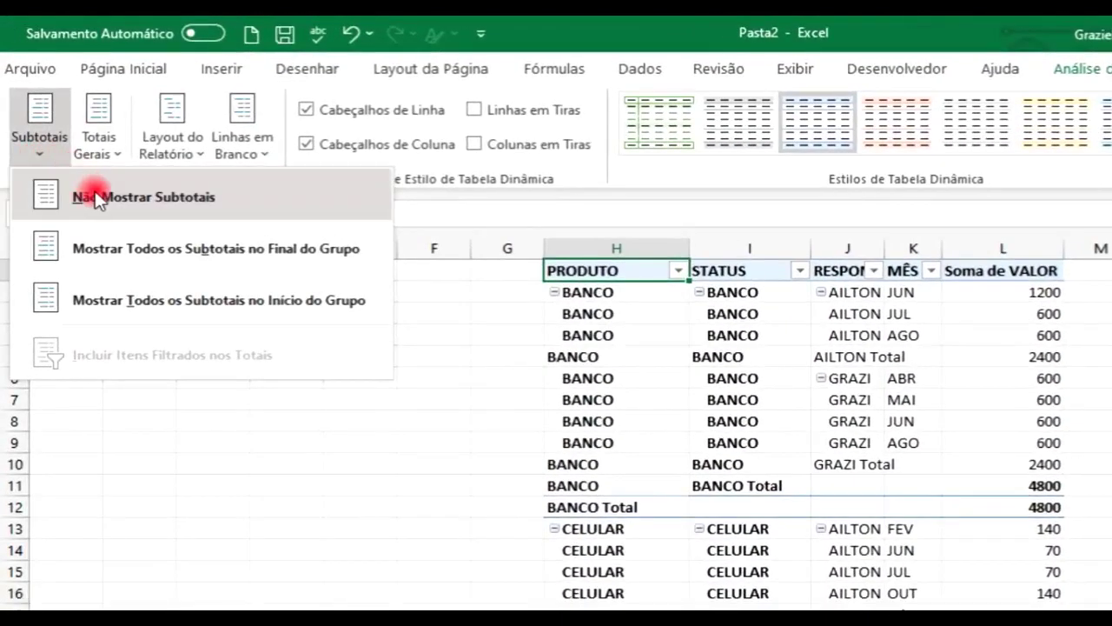
{"action": "left_click", "coordinate": [197, 198]}
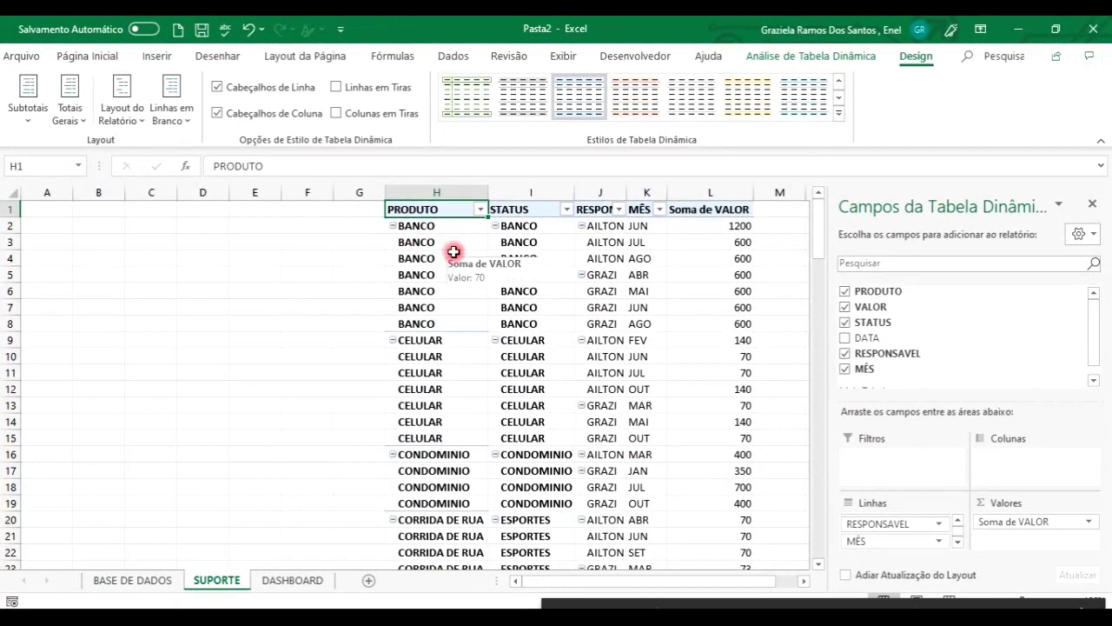
Examine the end of the pivot table and its Total Geral row
{"action": "key", "text": "ctrl+Down"}
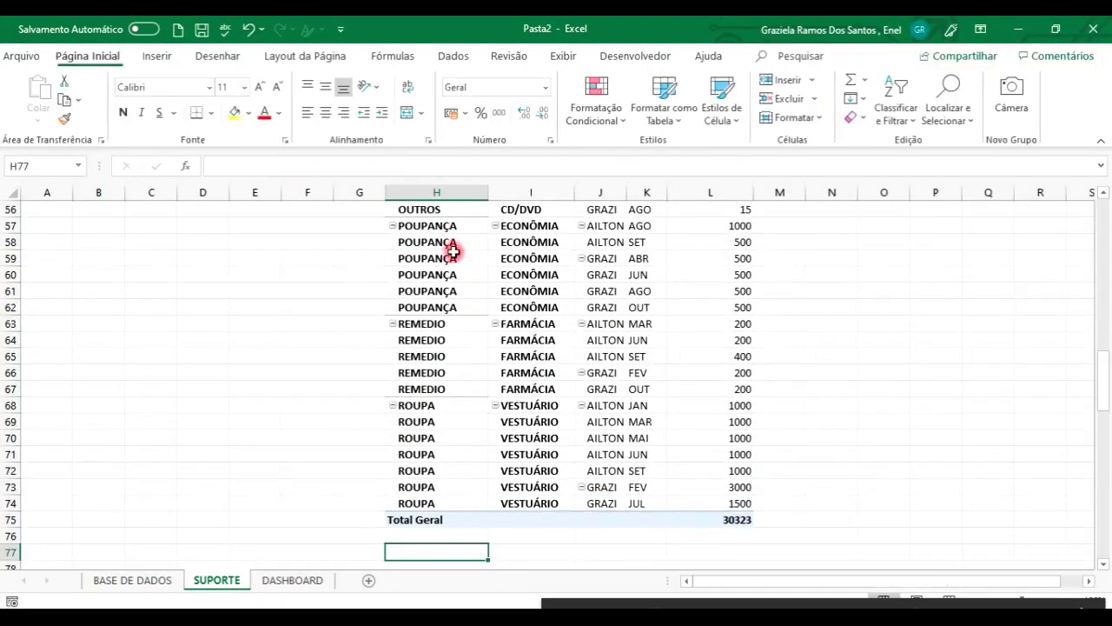
{"action": "key", "text": "Right"}
{"action": "key", "text": "Right"}
{"action": "key", "text": "Right"}
{"action": "key", "text": "Left"}
{"action": "key", "text": "Left"}
{"action": "key", "text": "Left"}
{"action": "key", "text": "Left"}
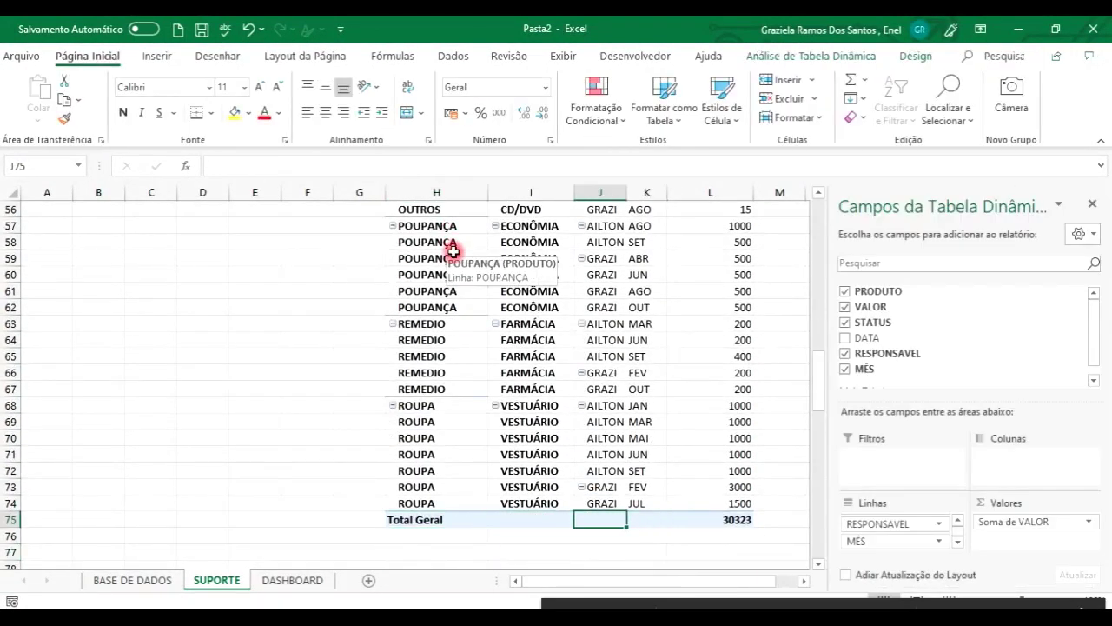
{"action": "key", "text": "Right"}
{"action": "key", "text": "Right"}
{"action": "key", "text": "Right"}
{"action": "key", "text": "Right"}
{"action": "key", "text": "Right"}
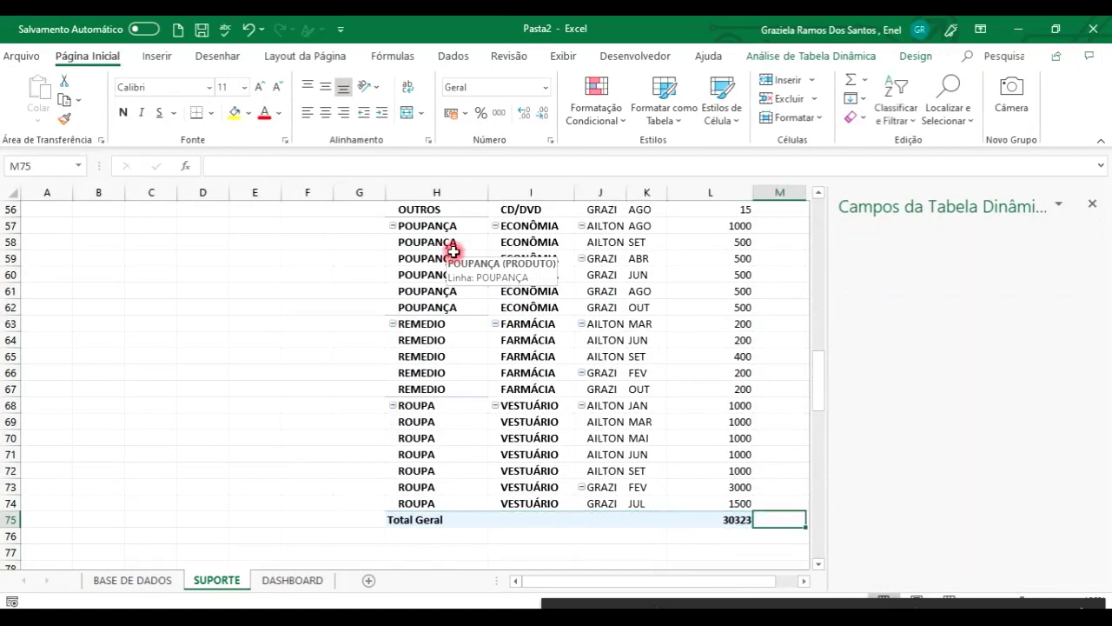
Examine the extent of the pivot table from its Total Geral row back to the PRODUTO header
{"action": "key", "text": "ctrl+Up"}
{"action": "key", "text": "ctrl+Down"}
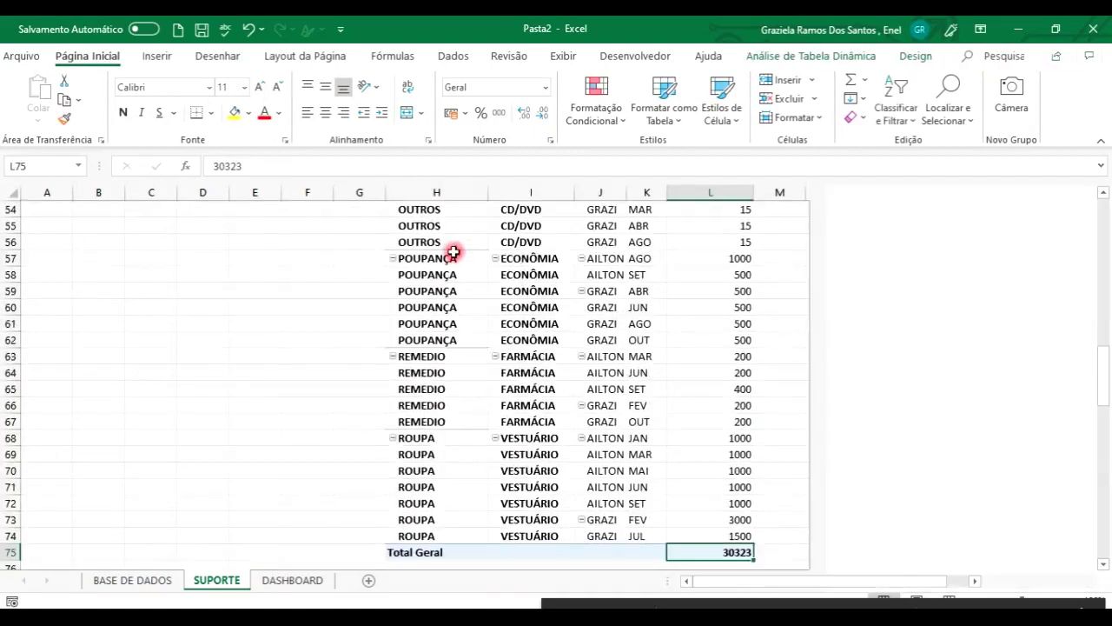
{"action": "key", "text": "Down"}
{"action": "key", "text": "Up"}
{"action": "key", "text": "ctrl+Up"}
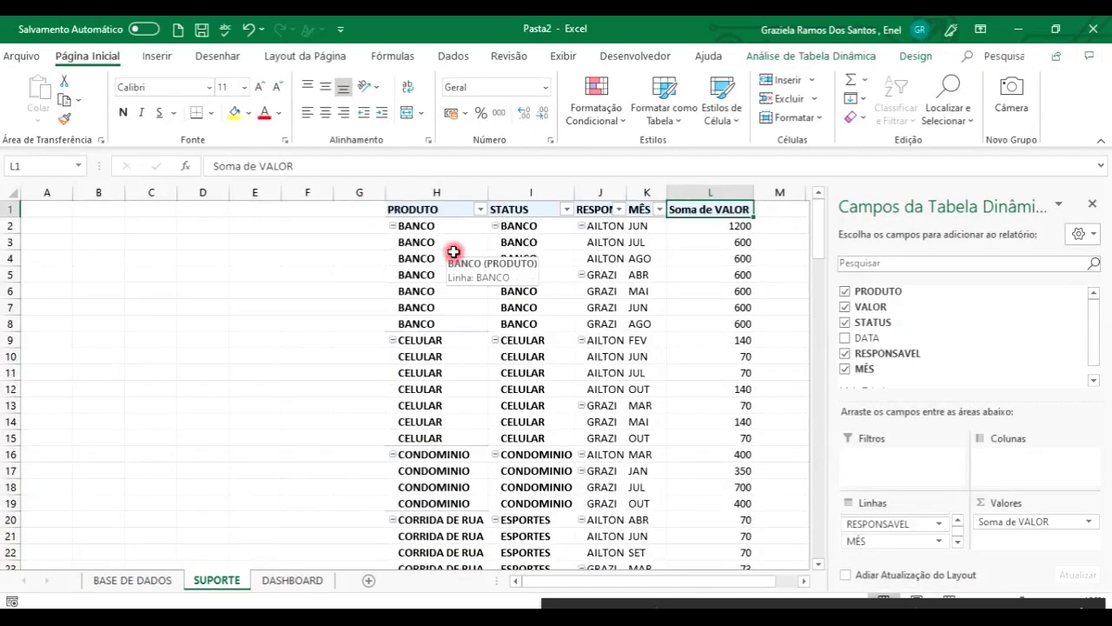
{"action": "key", "text": "Left"}
{"action": "key", "text": "Left"}
{"action": "key", "text": "Left"}
{"action": "key", "text": "Left"}
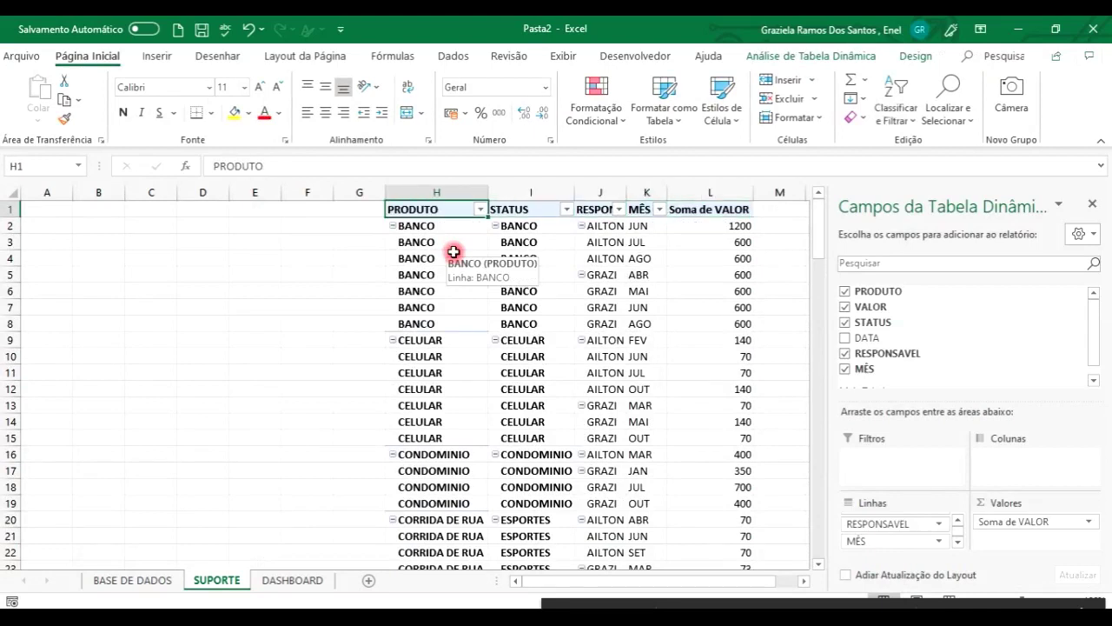
Turn off the pivot table's grand totals for both rows and columns
{"action": "left_click", "coordinate": [460, 203]}
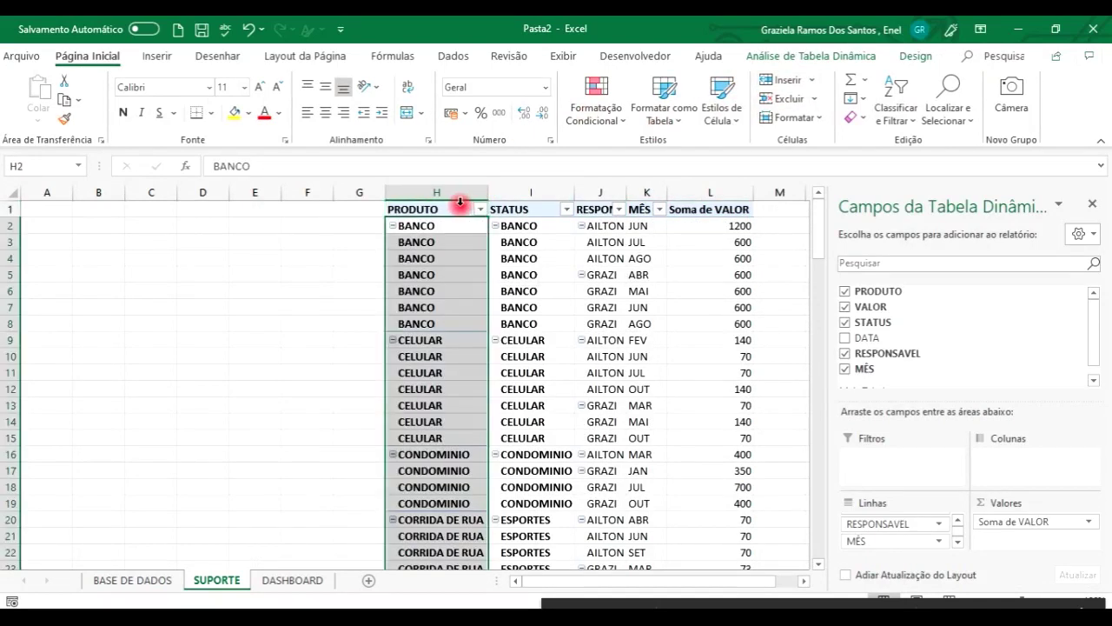
{"action": "left_click", "coordinate": [917, 59]}
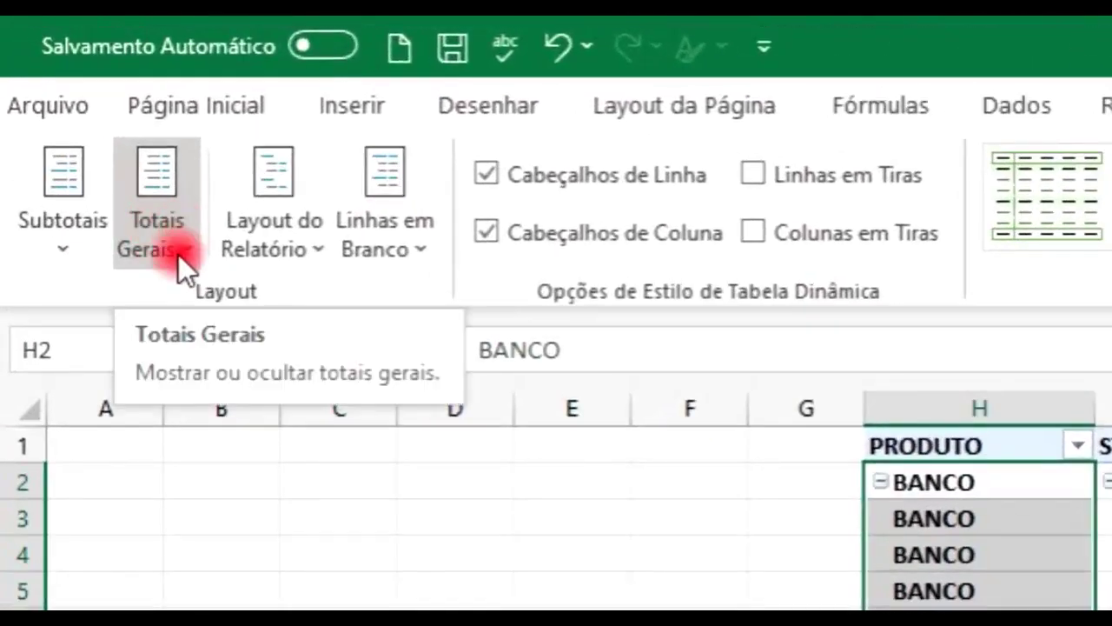
{"action": "left_click", "coordinate": [188, 250]}
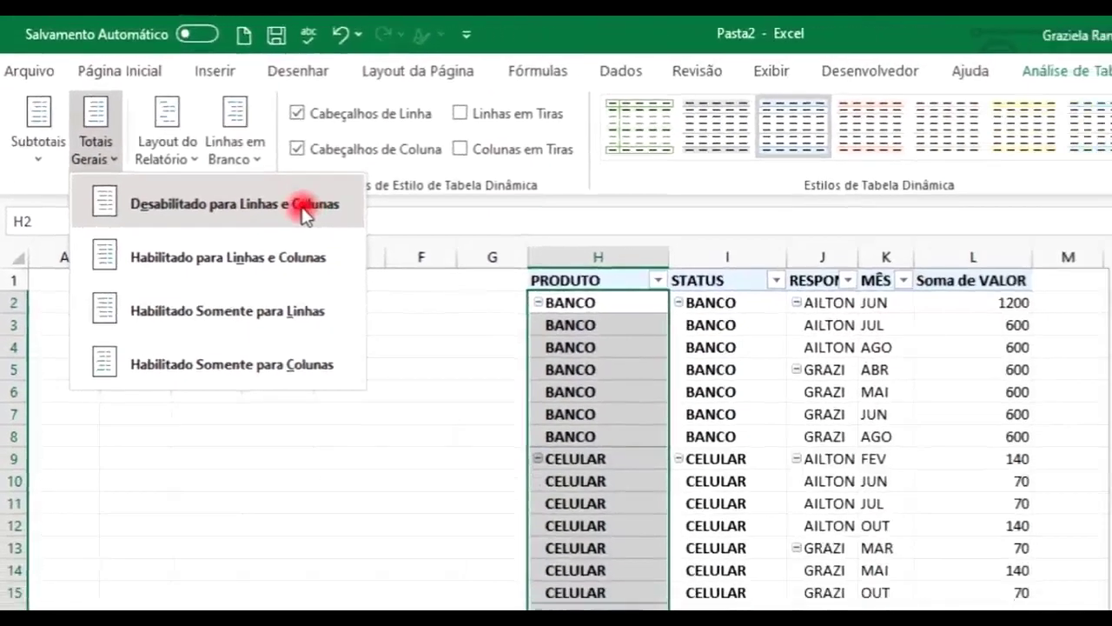
{"action": "left_click", "coordinate": [485, 322]}
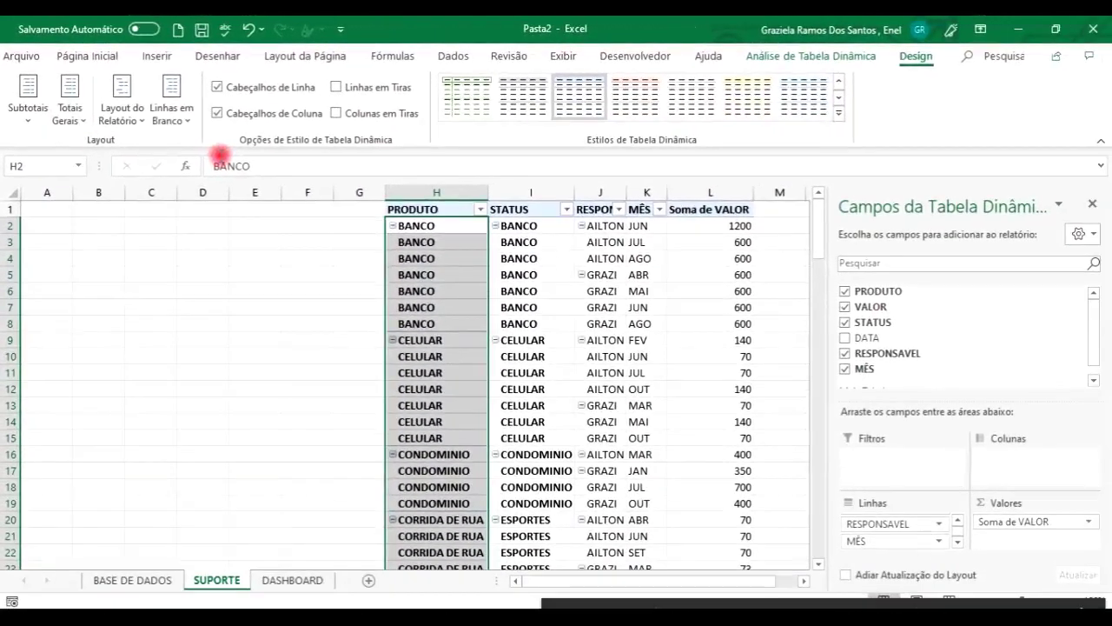
Check the pivot table's last rows for a grand total and review its column headers
{"action": "left_click", "coordinate": [442, 210]}
{"action": "key", "text": "ctrl+Down"}
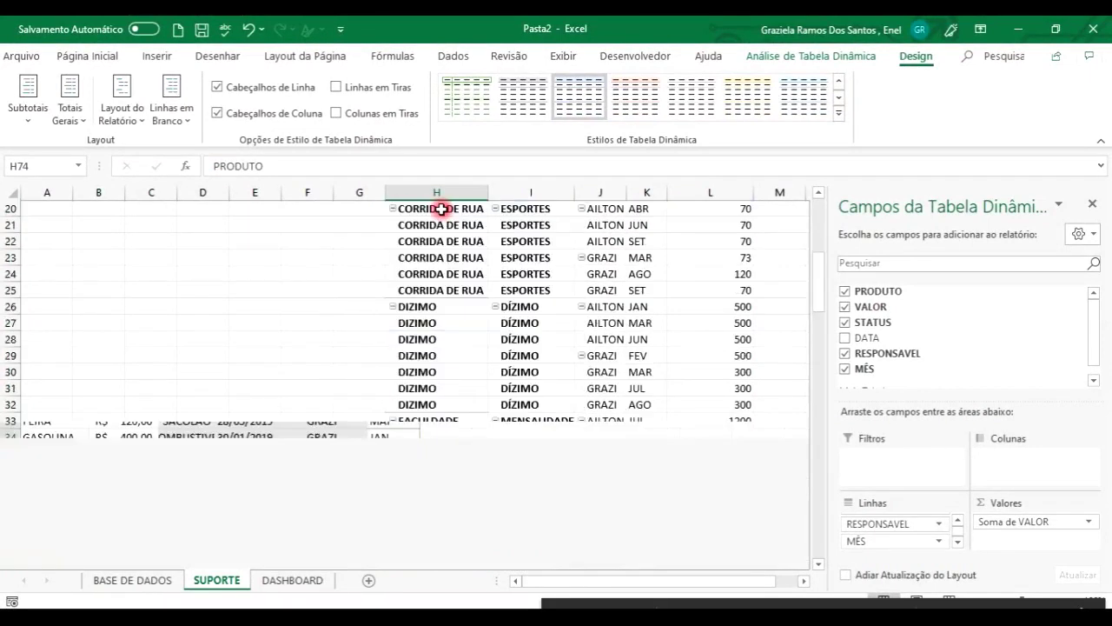
{"action": "key", "text": "Down"}
{"action": "key", "text": "Down"}
{"action": "key", "text": "Down"}
{"action": "key", "text": "Up"}
{"action": "key", "text": "Up"}
{"action": "key", "text": "Up"}
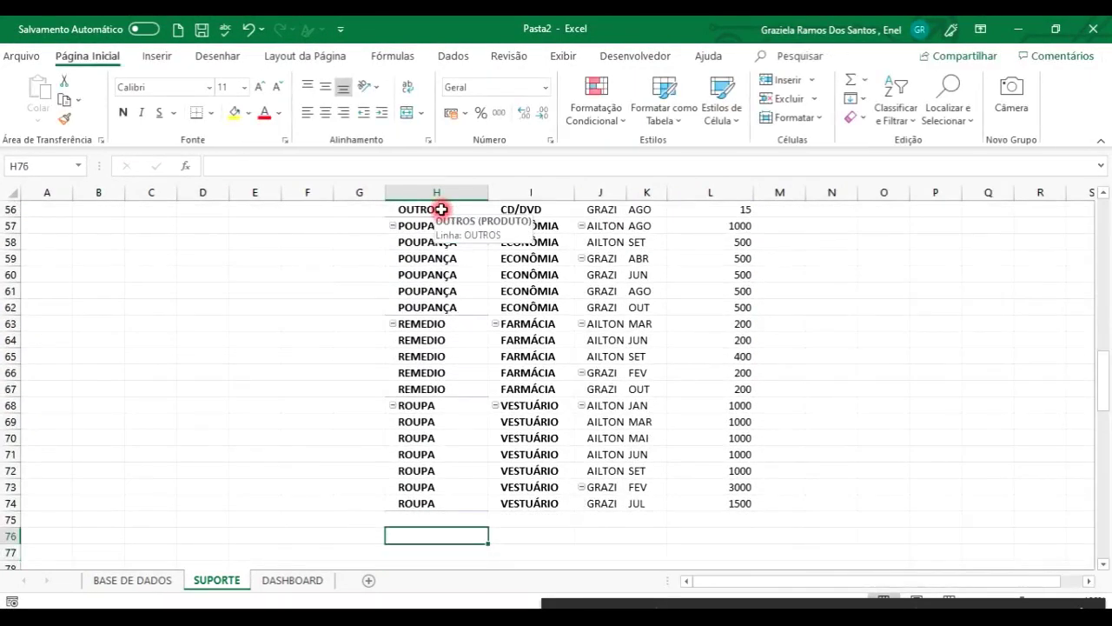
{"action": "key", "text": "ctrl+Up"}
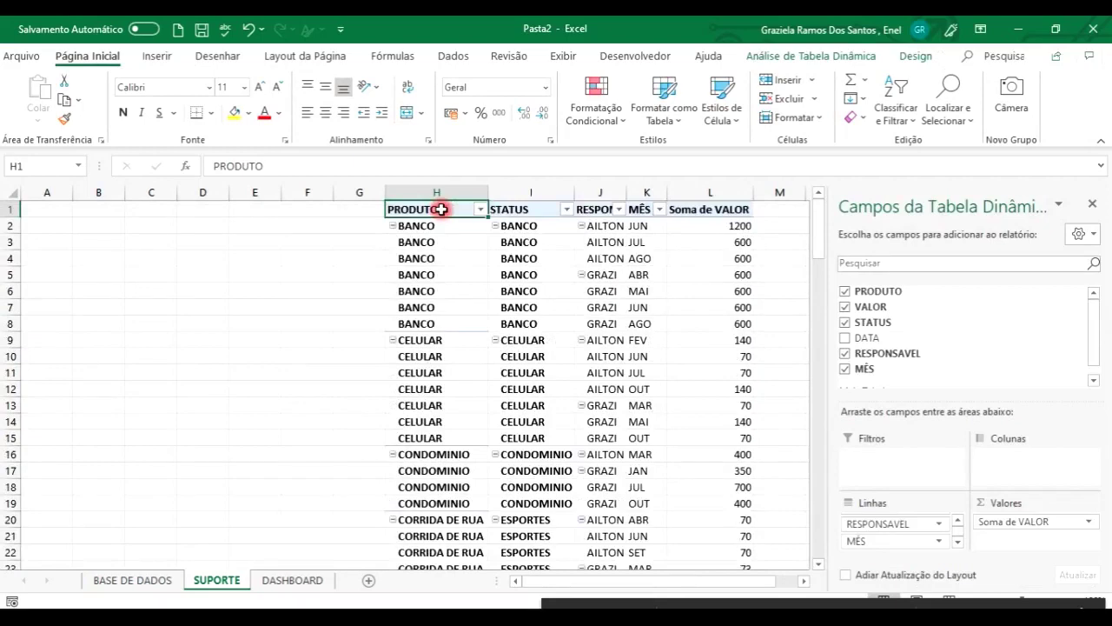
{"action": "key", "text": "Right"}
{"action": "key", "text": "Right"}
{"action": "key", "text": "Right"}
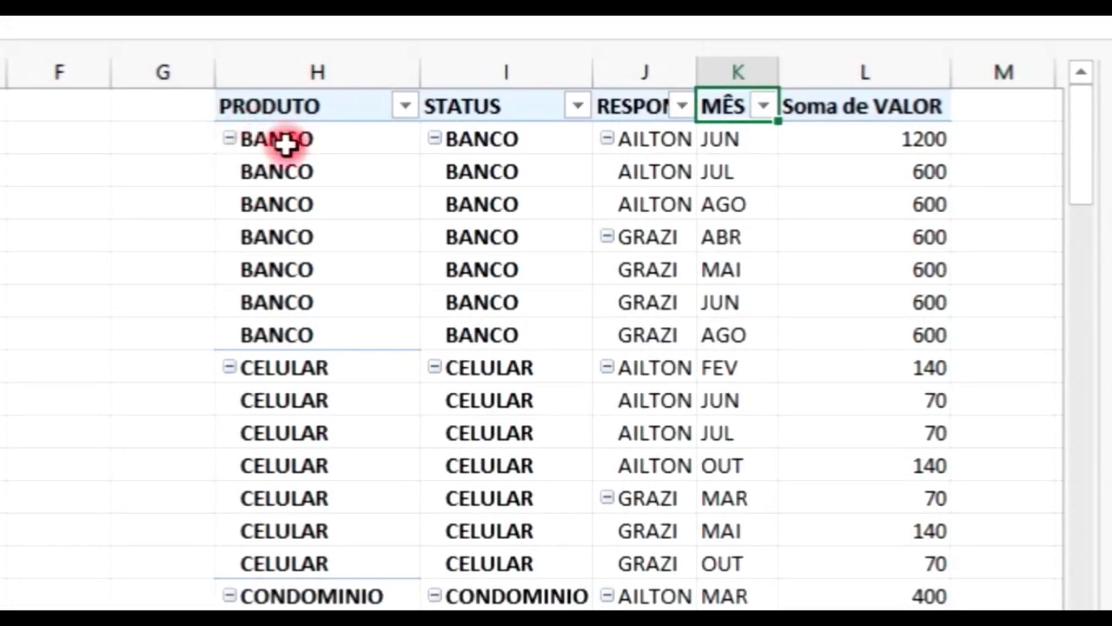
Disable the display of expand/collapse buttons in the SUPORTE pivot table's options
{"action": "left_click", "coordinate": [310, 106]}
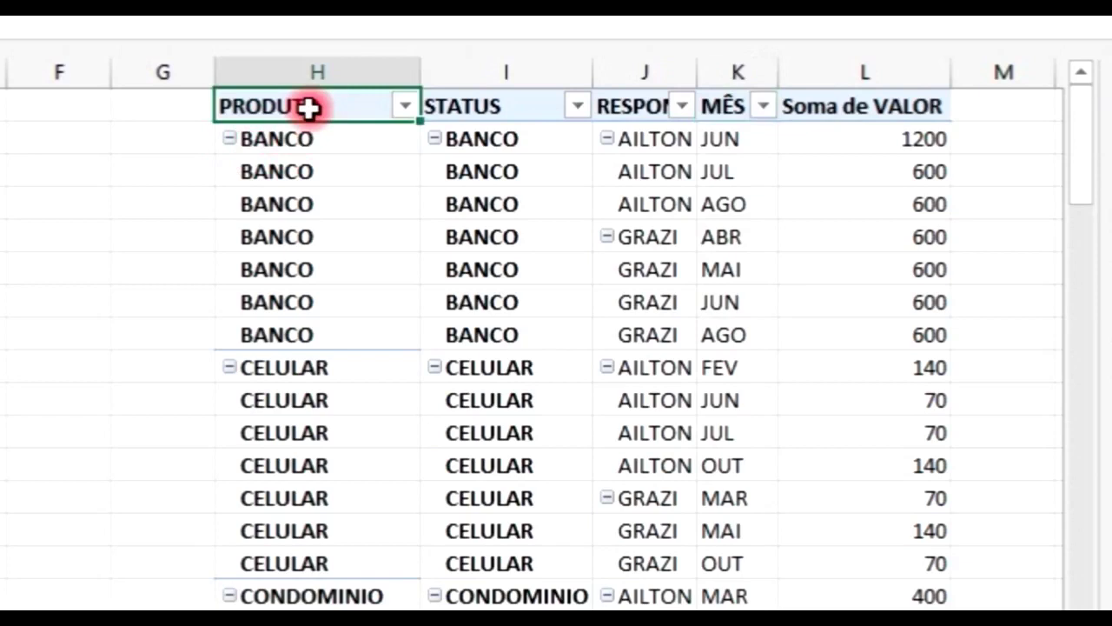
{"action": "right_click", "coordinate": [310, 106]}
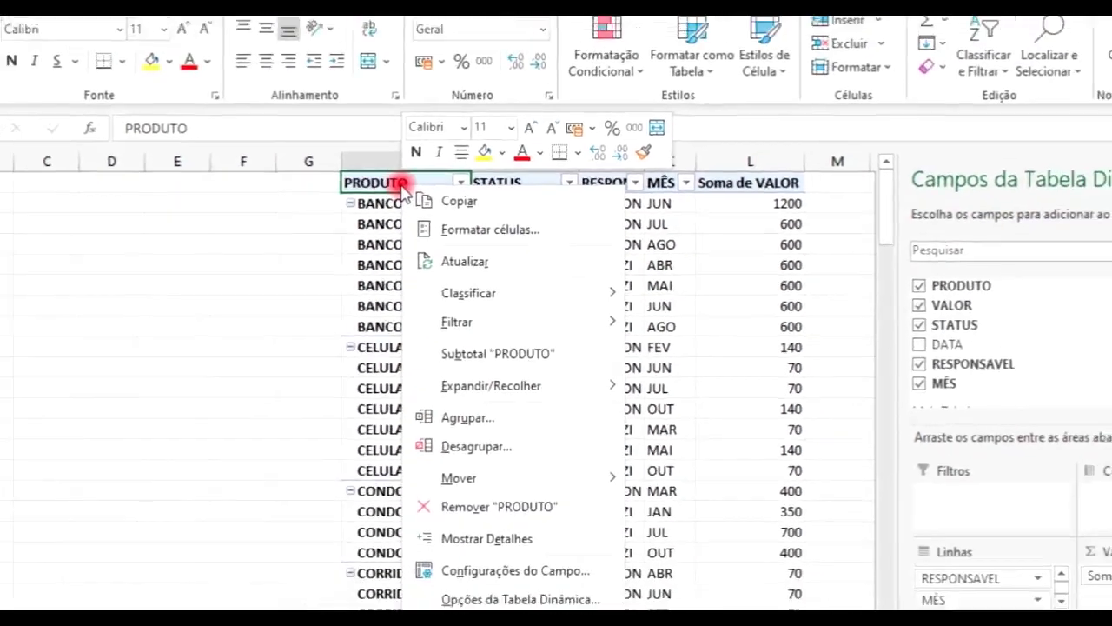
{"action": "left_click", "coordinate": [426, 202]}
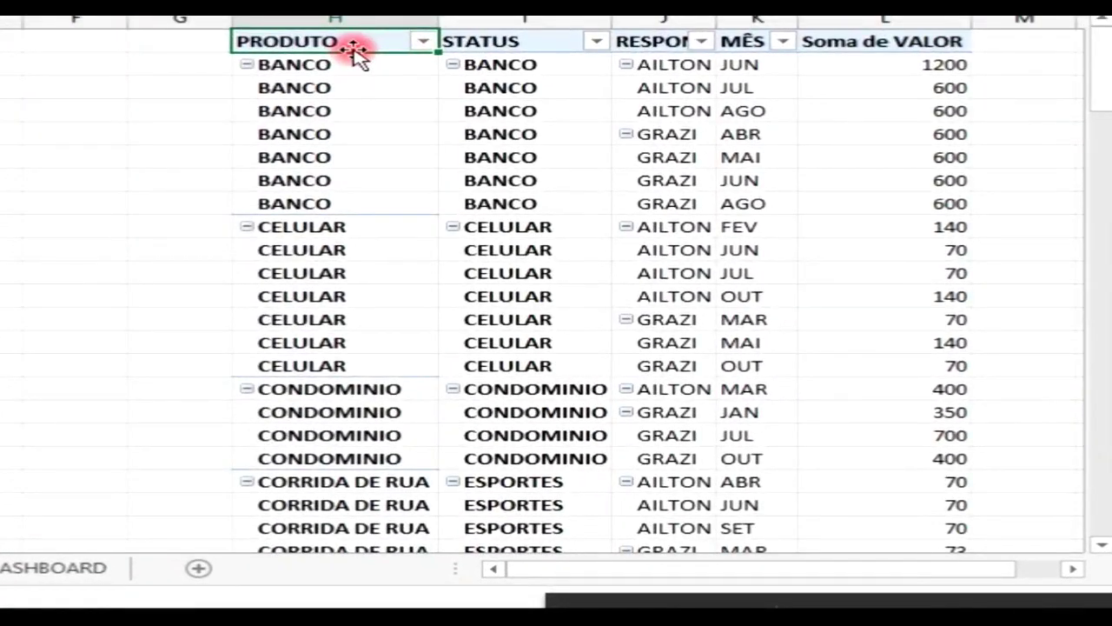
{"action": "right_click", "coordinate": [352, 41]}
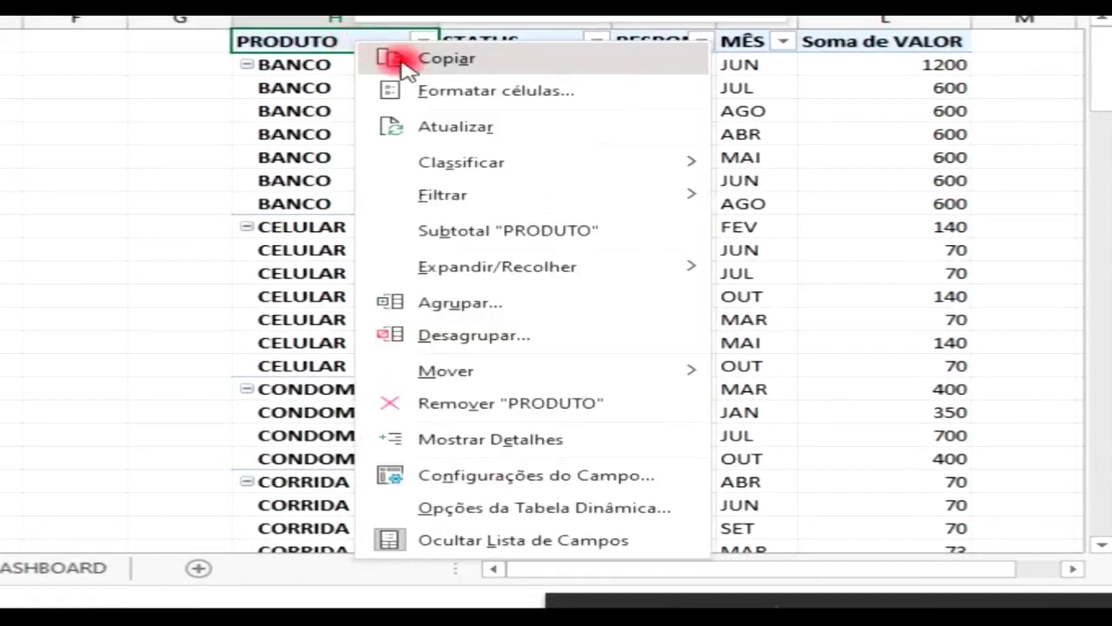
{"action": "mouse_move", "coordinate": [497, 197]}
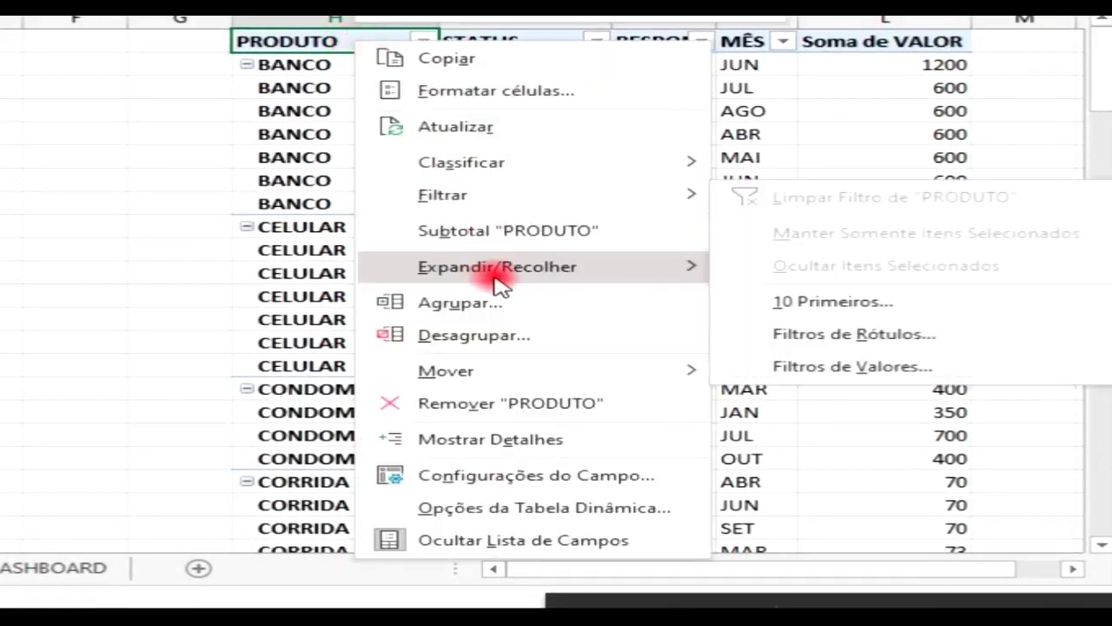
{"action": "left_click", "coordinate": [522, 516]}
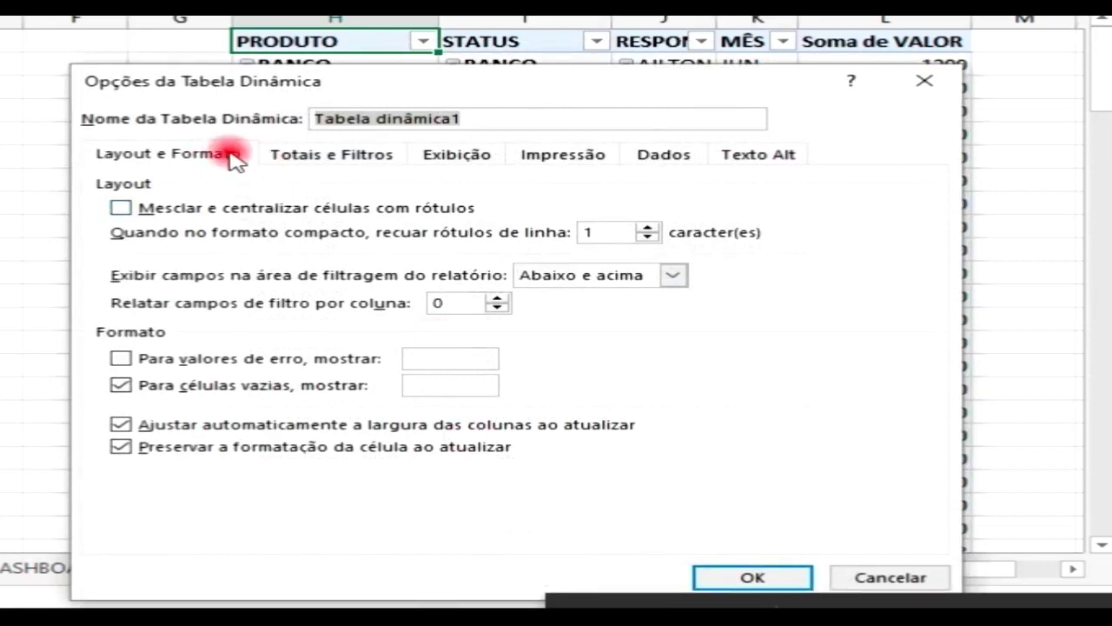
{"action": "left_click", "coordinate": [470, 161]}
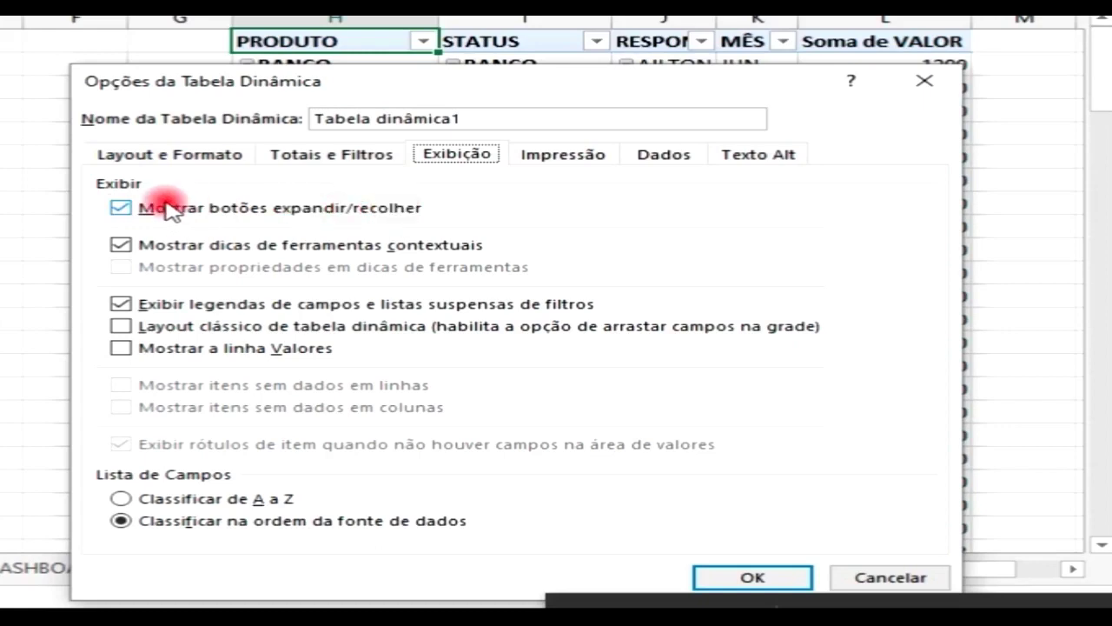
{"action": "left_click", "coordinate": [120, 209]}
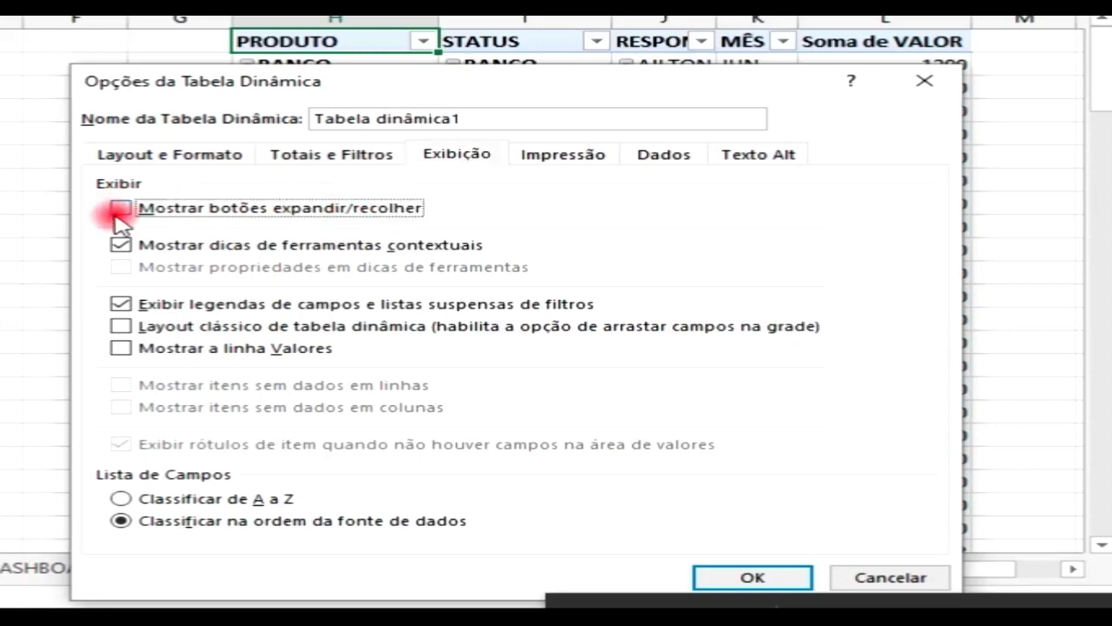
{"action": "left_click", "coordinate": [755, 578]}
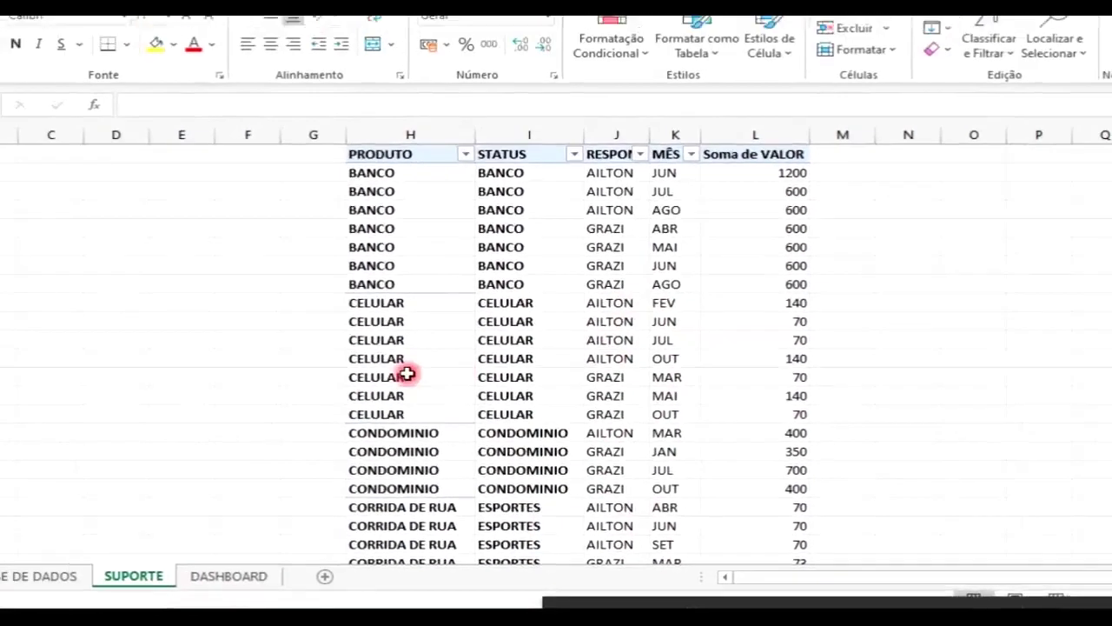
Insert slicers for the STATUS, RESPONSAVEL and MÊS fields of the SUPORTE pivot table
{"action": "left_click", "coordinate": [35, 575]}
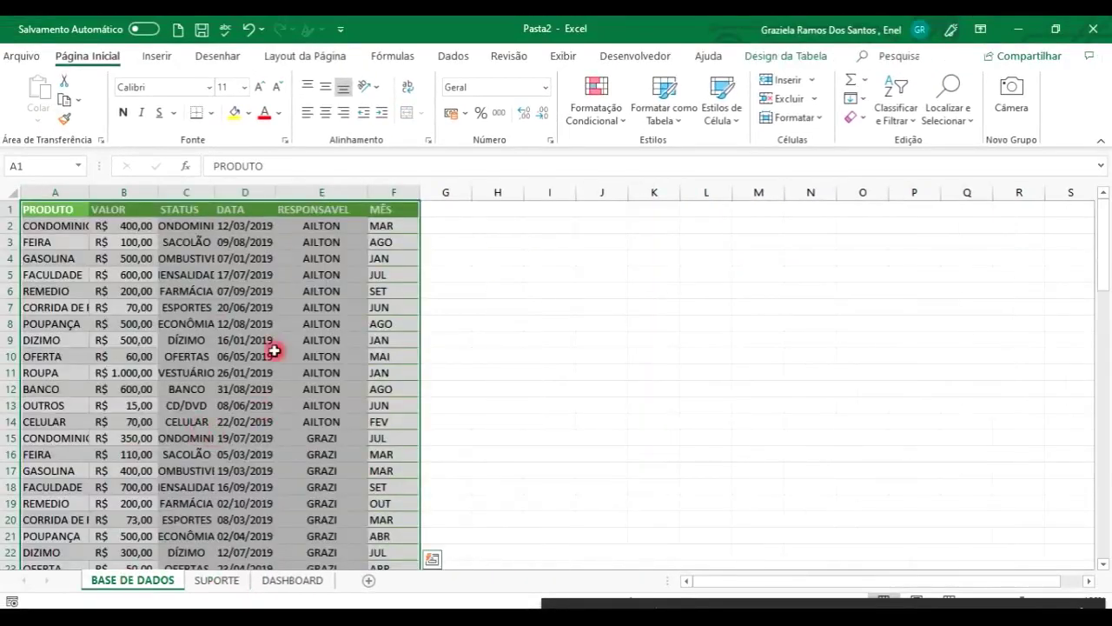
{"action": "left_click", "coordinate": [217, 580]}
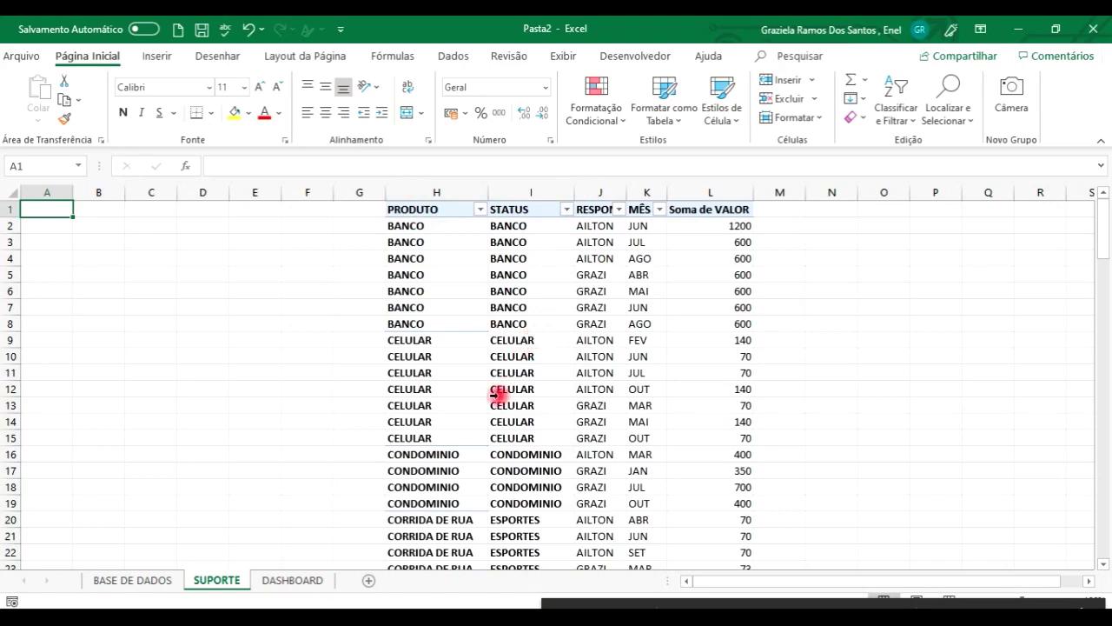
{"action": "left_click", "coordinate": [436, 216]}
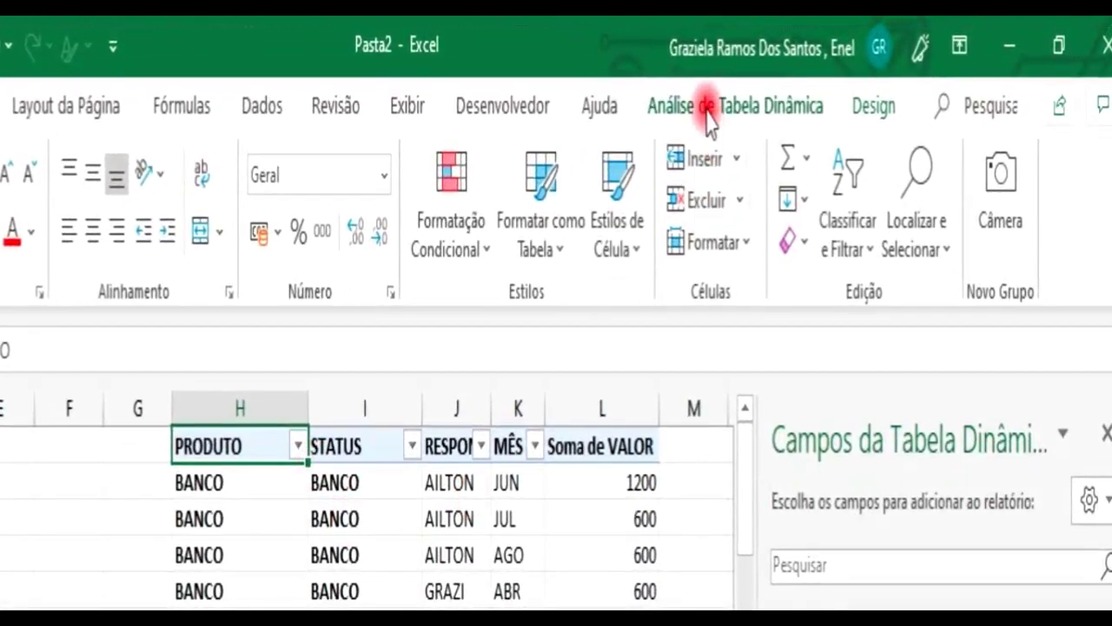
{"action": "left_click", "coordinate": [756, 113]}
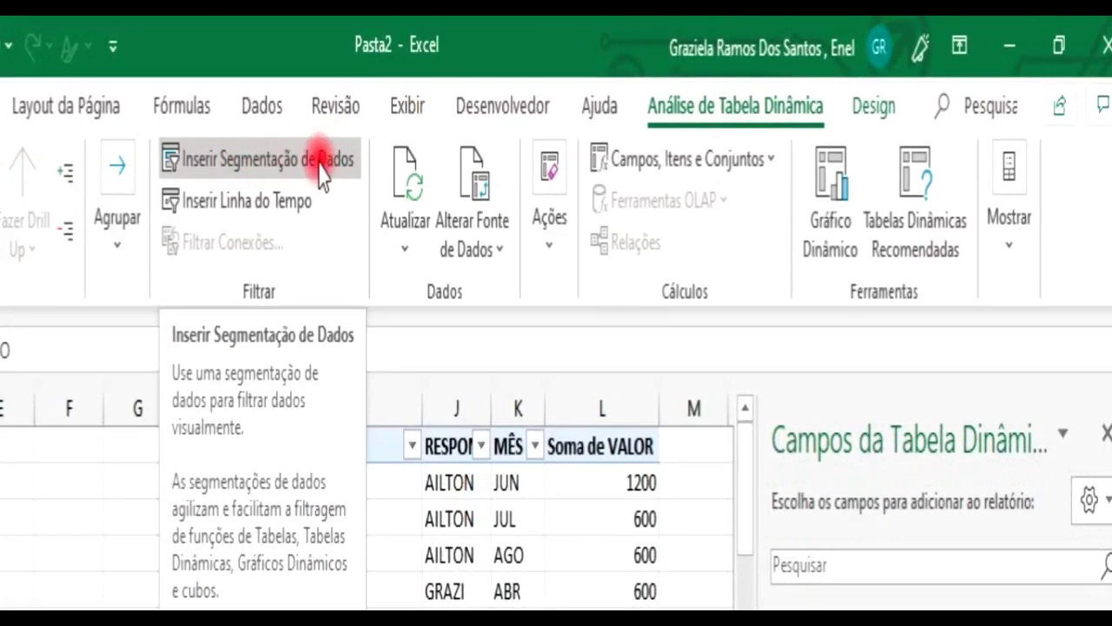
{"action": "left_click", "coordinate": [321, 165]}
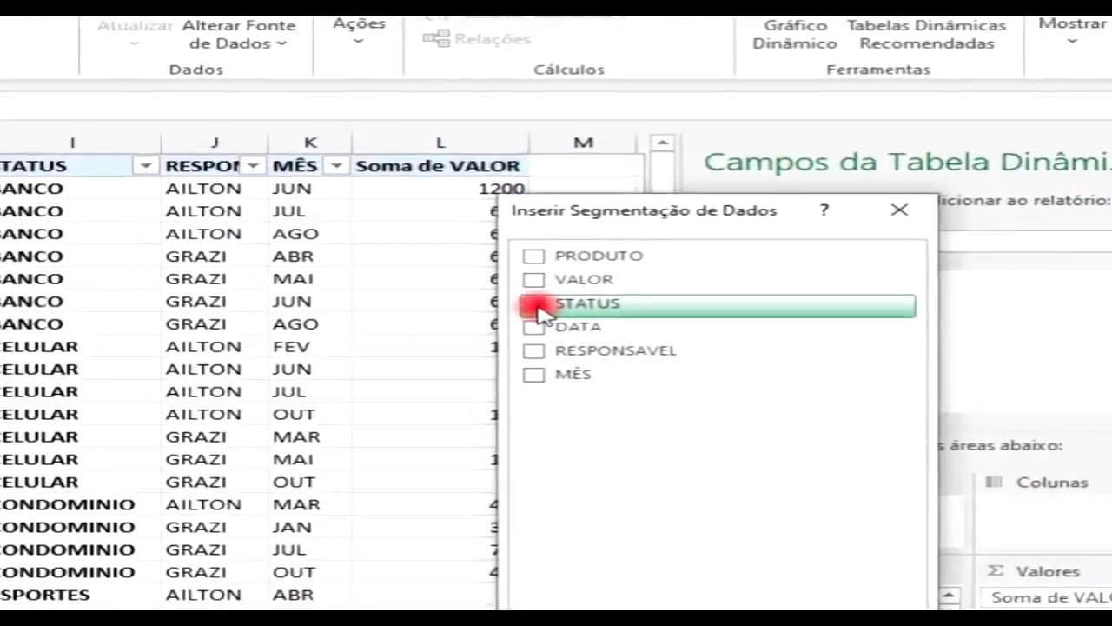
{"action": "left_click", "coordinate": [536, 306]}
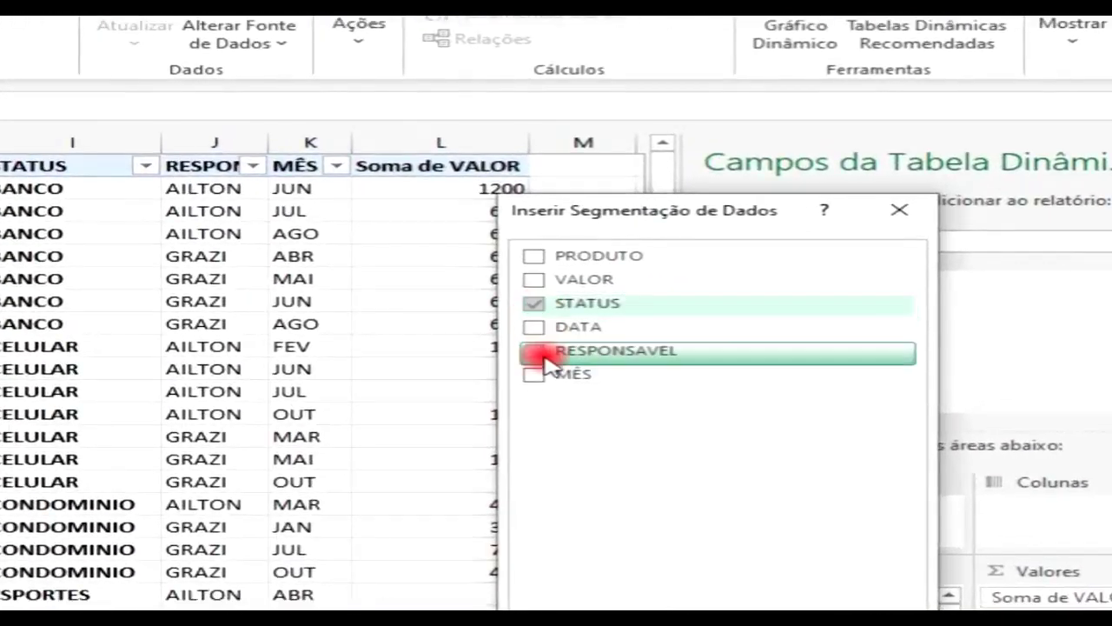
{"action": "left_click", "coordinate": [535, 353]}
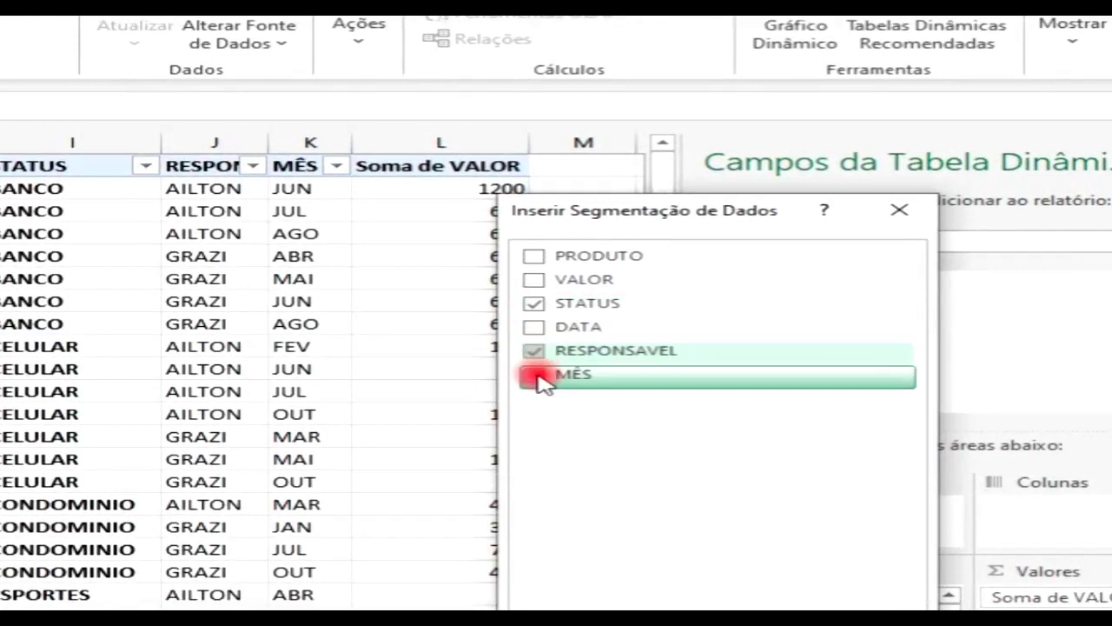
{"action": "left_click", "coordinate": [536, 377]}
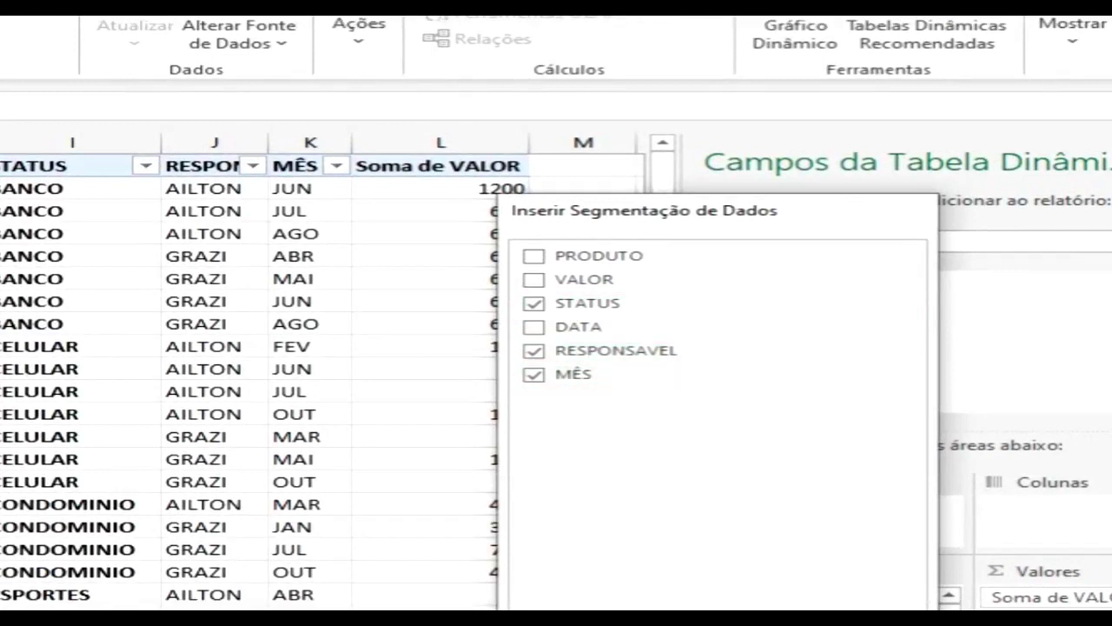
{"action": "key", "text": "Return"}
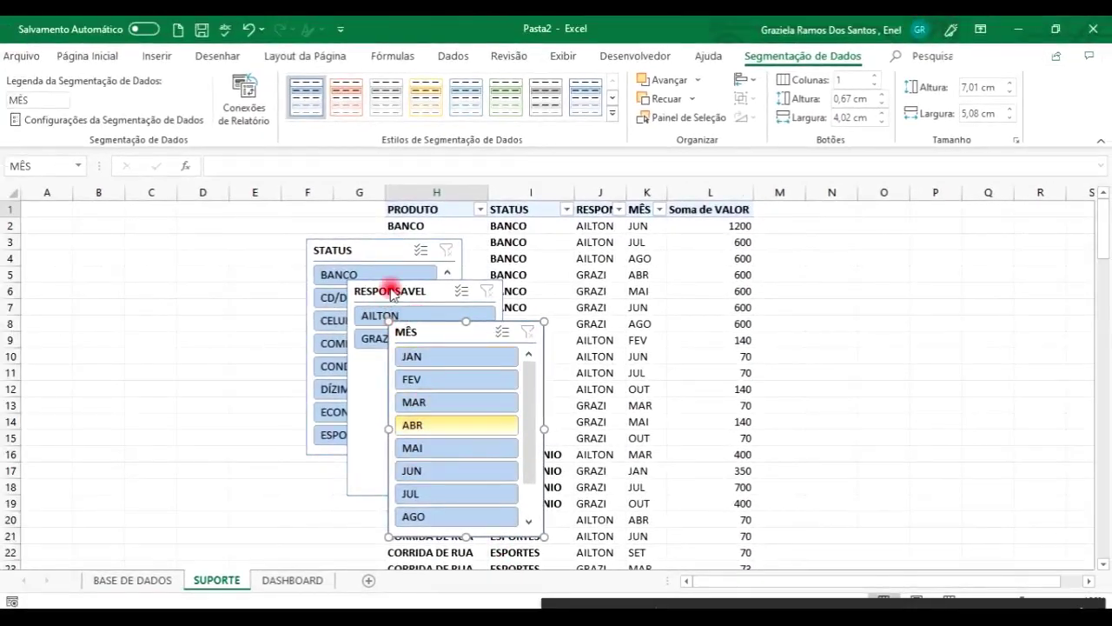
Spread the overlapping MÊS and RESPONSAVEL slicers apart and apply the dark green style to the RESPONSAVEL slicer
{"action": "left_click_drag", "start_coordinate": [434, 333], "coordinate": [781, 287]}
{"action": "left_click_drag", "start_coordinate": [417, 291], "coordinate": [626, 291]}
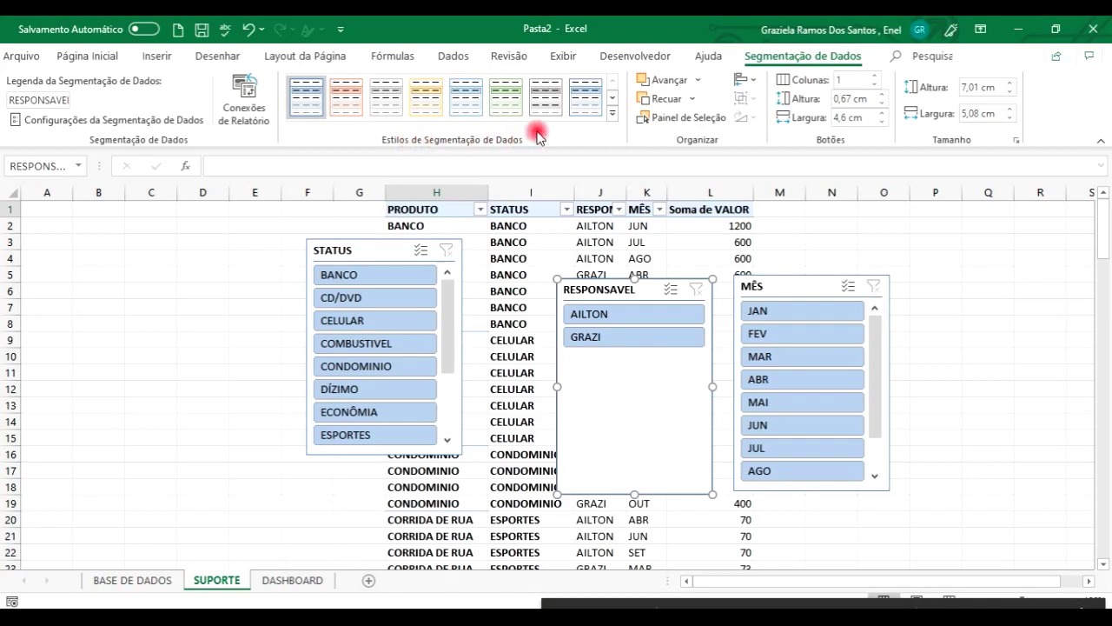
{"action": "left_click", "coordinate": [612, 113]}
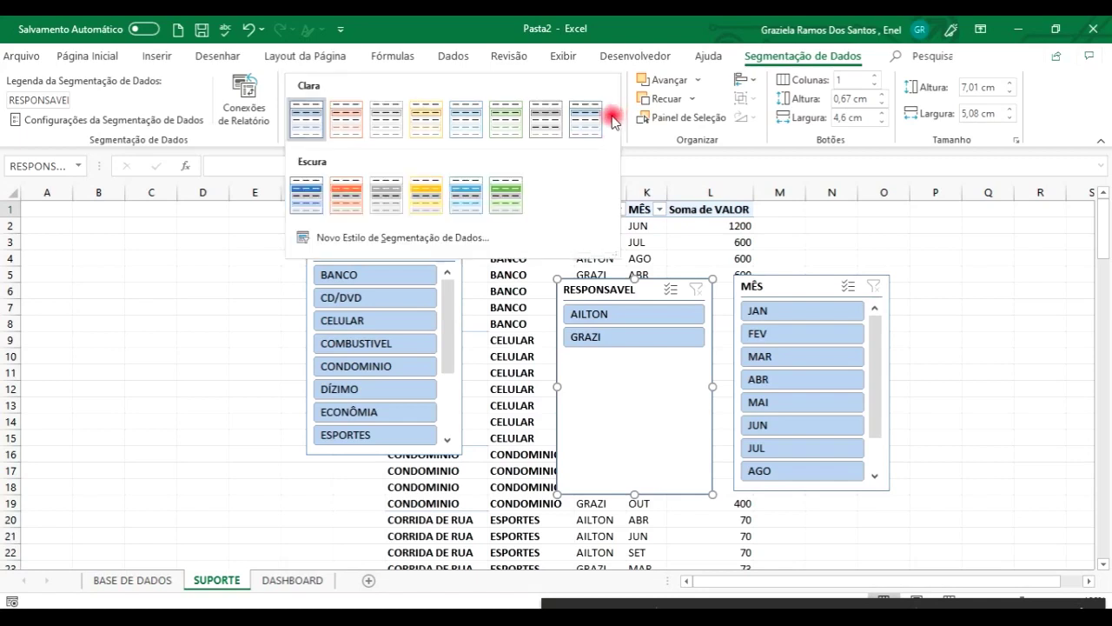
{"action": "left_click", "coordinate": [507, 194]}
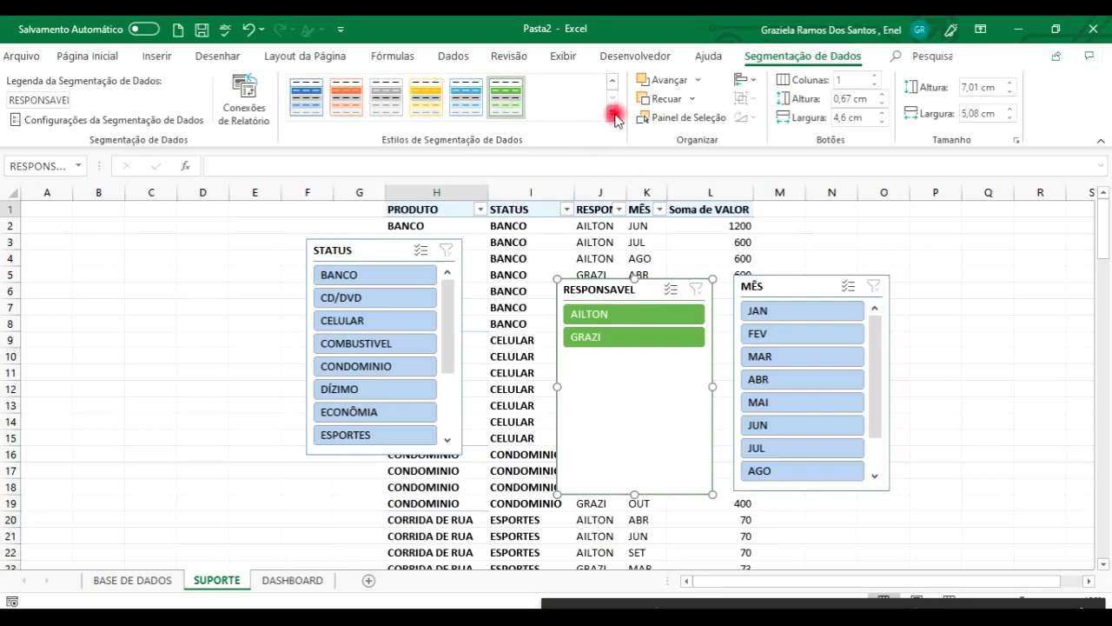
{"action": "left_click", "coordinate": [614, 114]}
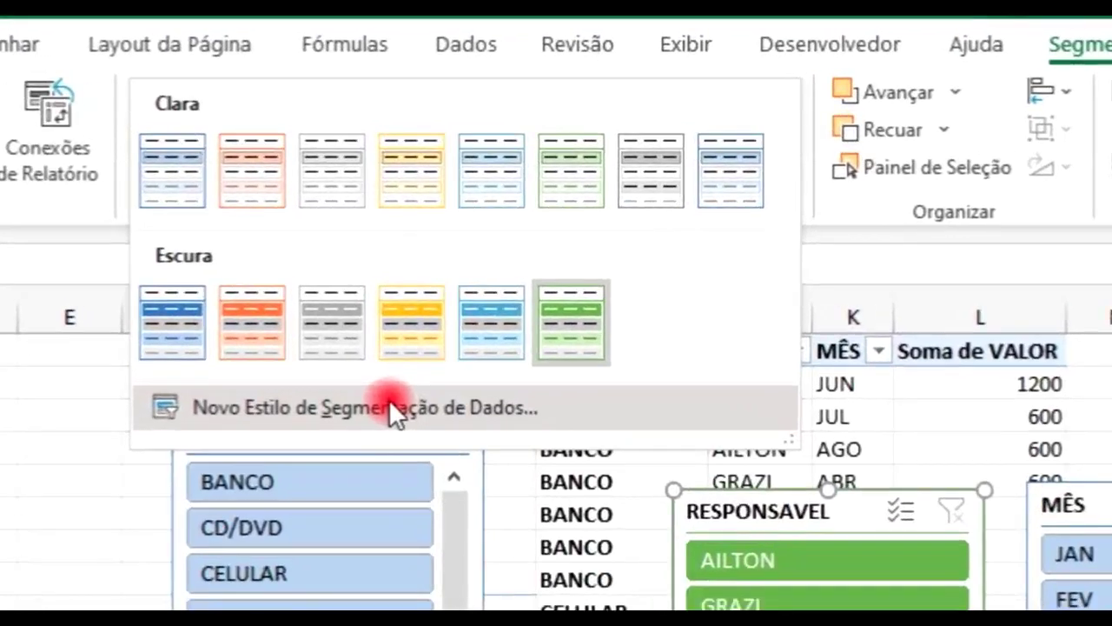
{"action": "left_click", "coordinate": [392, 383]}
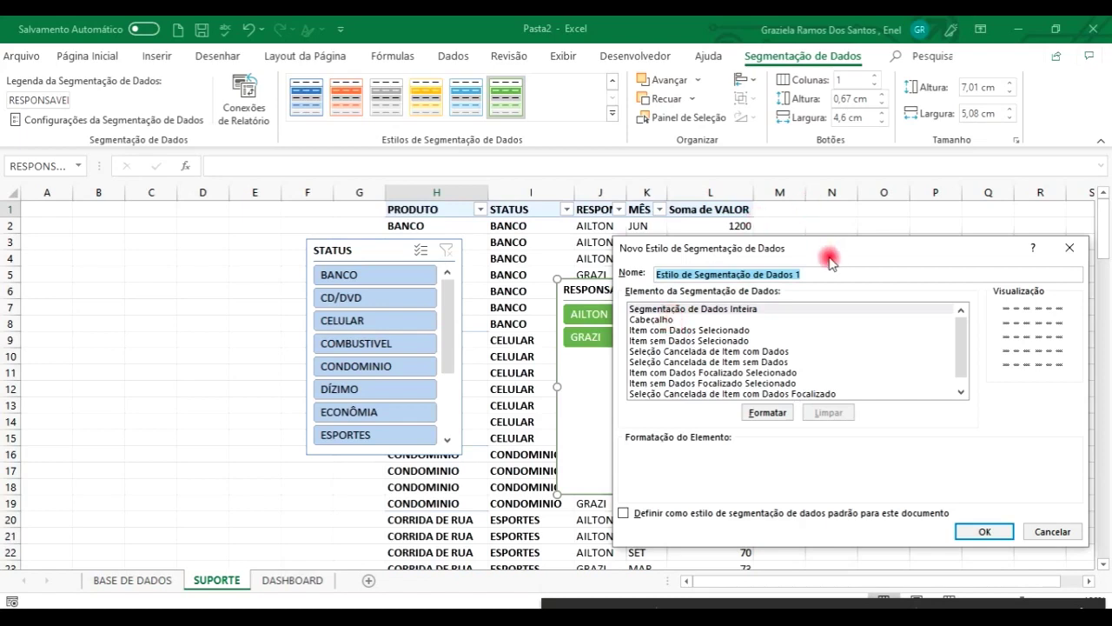
{"action": "left_click_drag", "start_coordinate": [572, 258], "coordinate": [427, 268]}
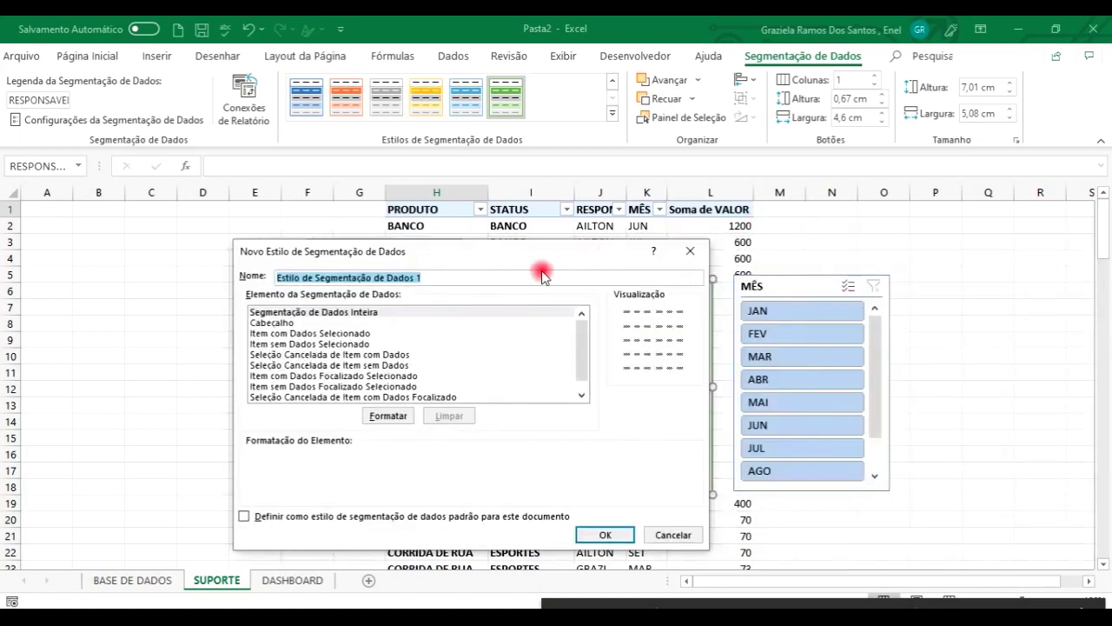
{"action": "left_click_drag", "start_coordinate": [535, 264], "coordinate": [967, 253]}
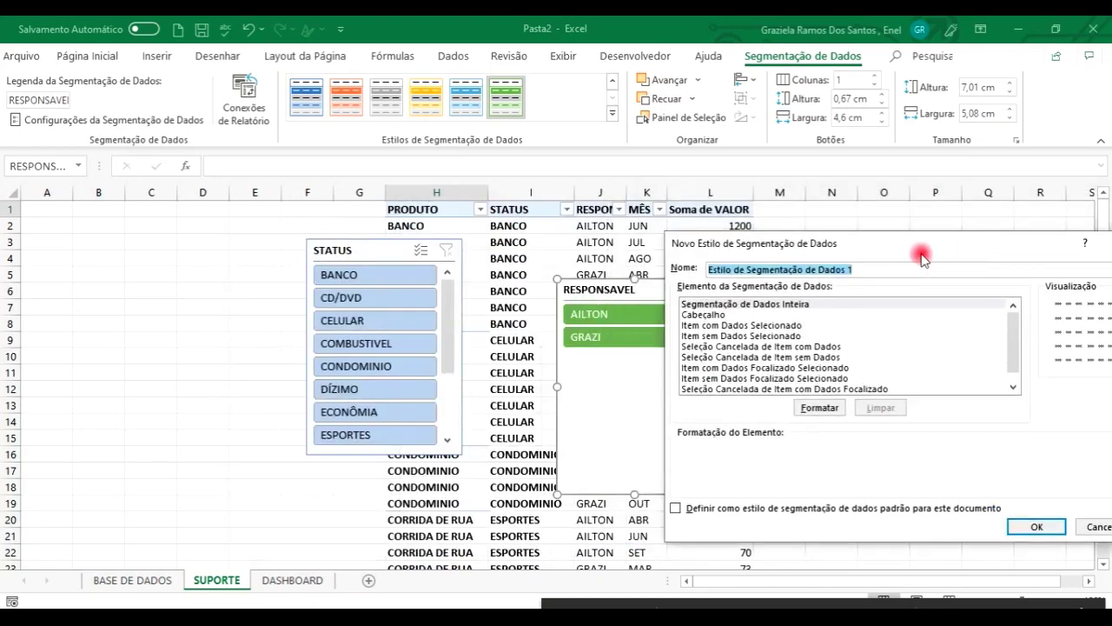
{"action": "left_click_drag", "start_coordinate": [908, 251], "coordinate": [883, 258]}
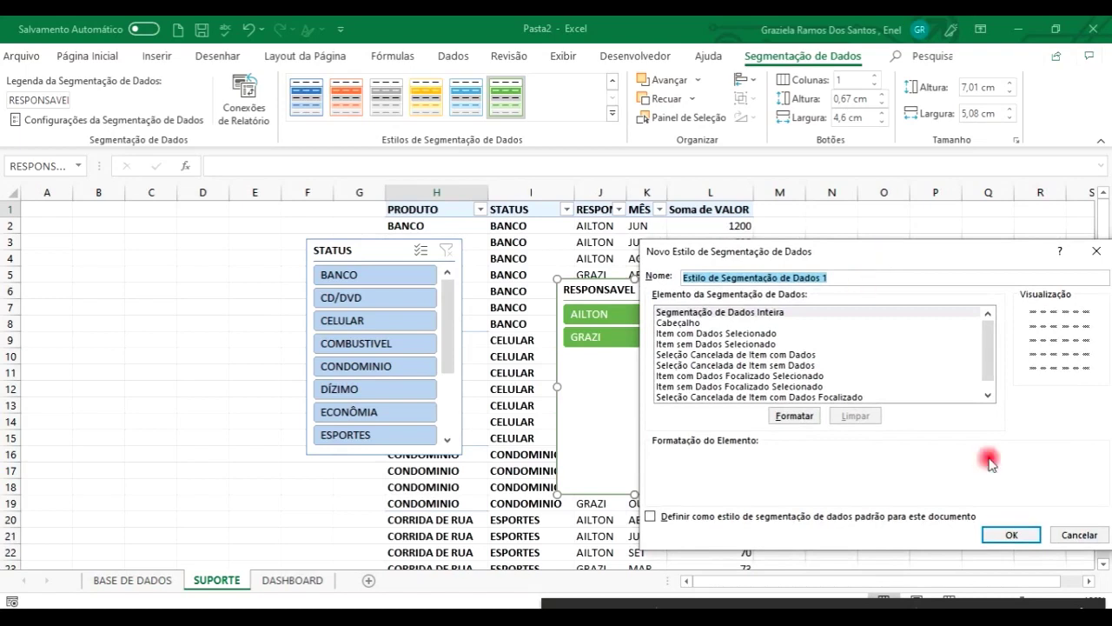
{"action": "left_click", "coordinate": [1067, 536]}
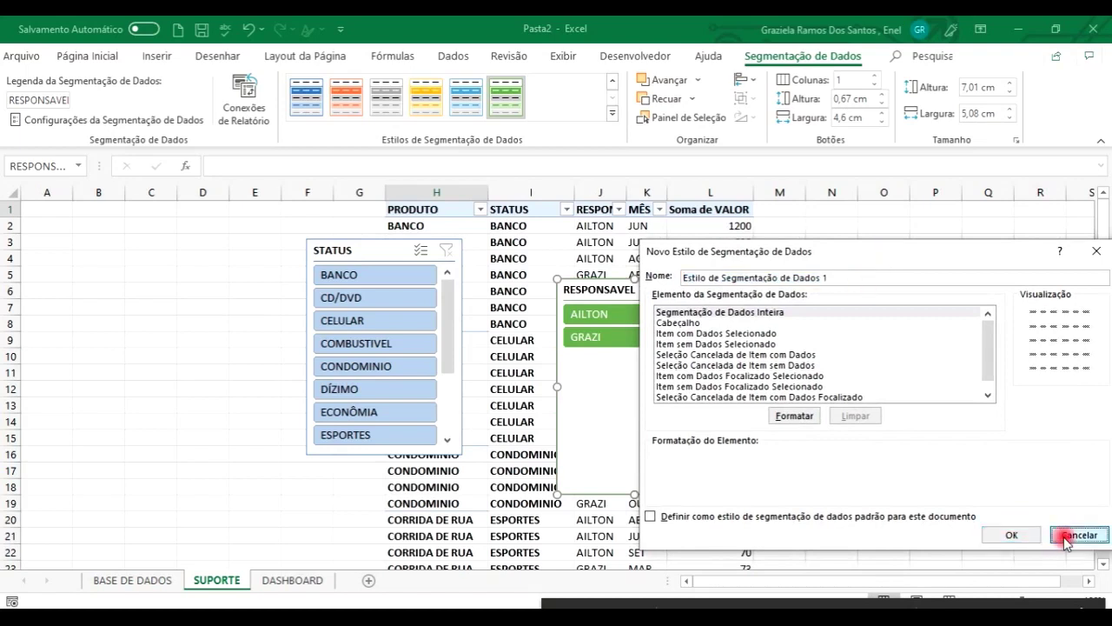
Place the RESPONSAVEL slicer beside the STATUS slicer, clear of the pivot table, and start a new slicer style for it
{"action": "left_click_drag", "start_coordinate": [594, 287], "coordinate": [142, 247]}
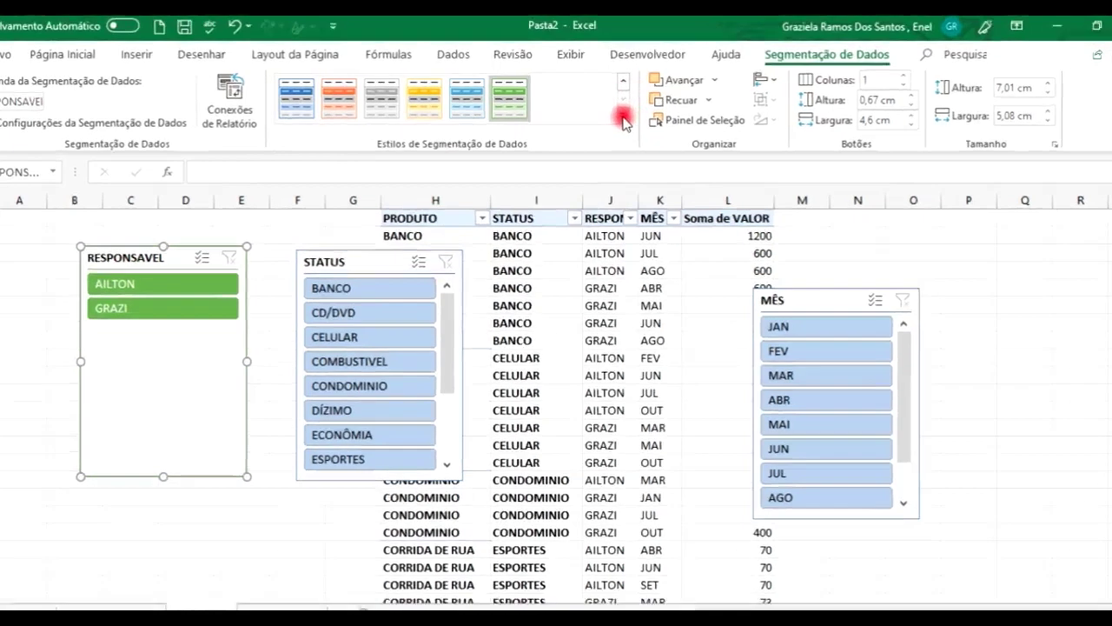
{"action": "left_click", "coordinate": [612, 112]}
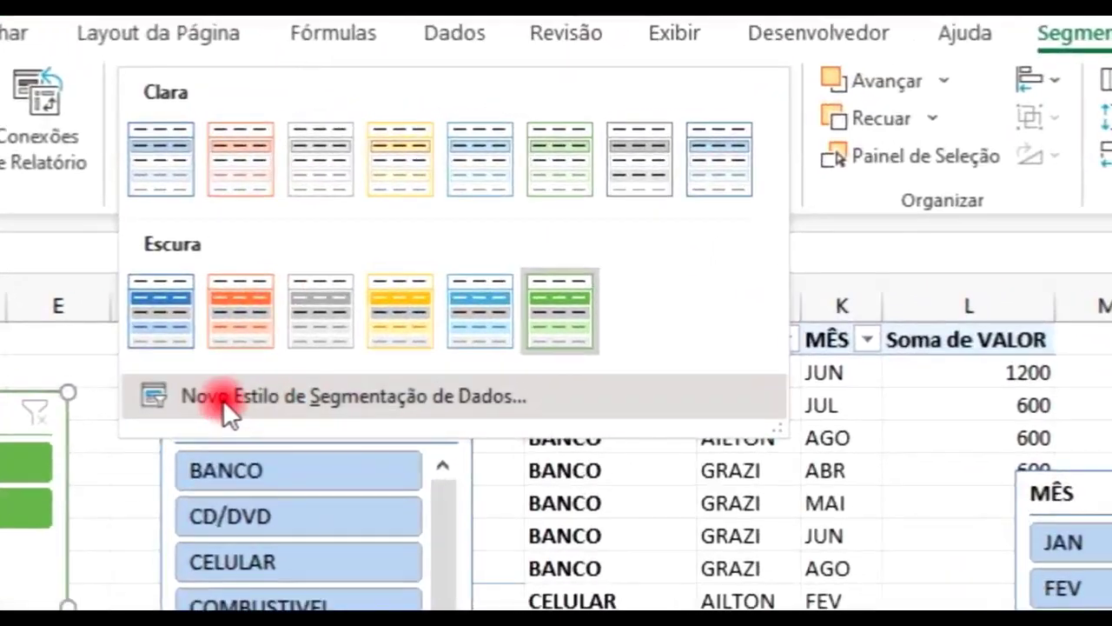
{"action": "left_click", "coordinate": [223, 399]}
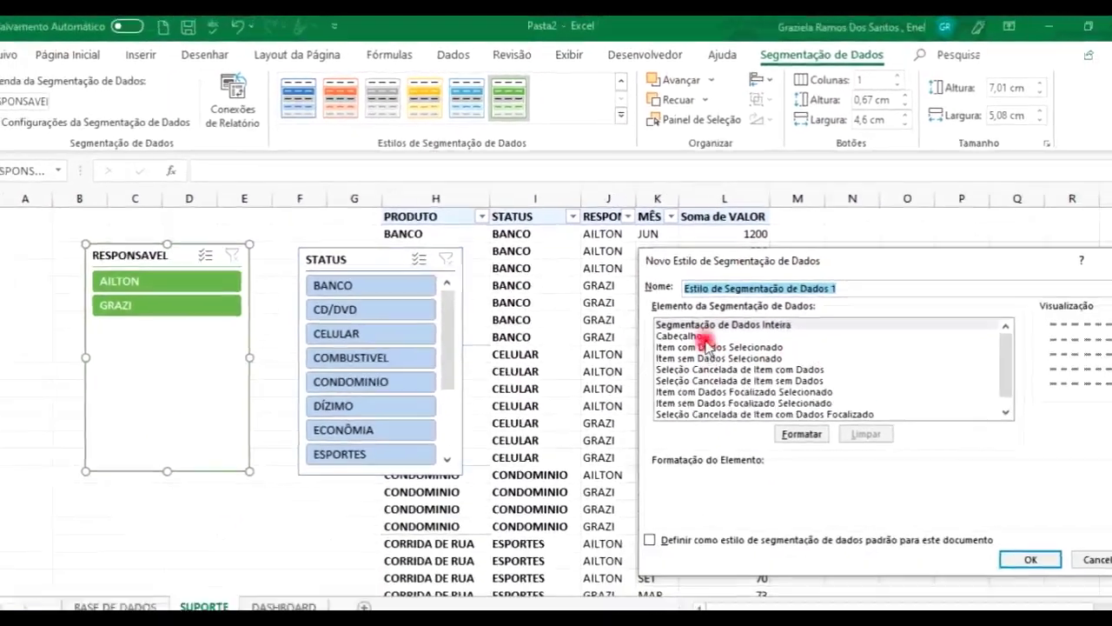
Set the font of the new slicer style's Cabeçalho element to white and bold (Negrito)
{"action": "left_click", "coordinate": [705, 338]}
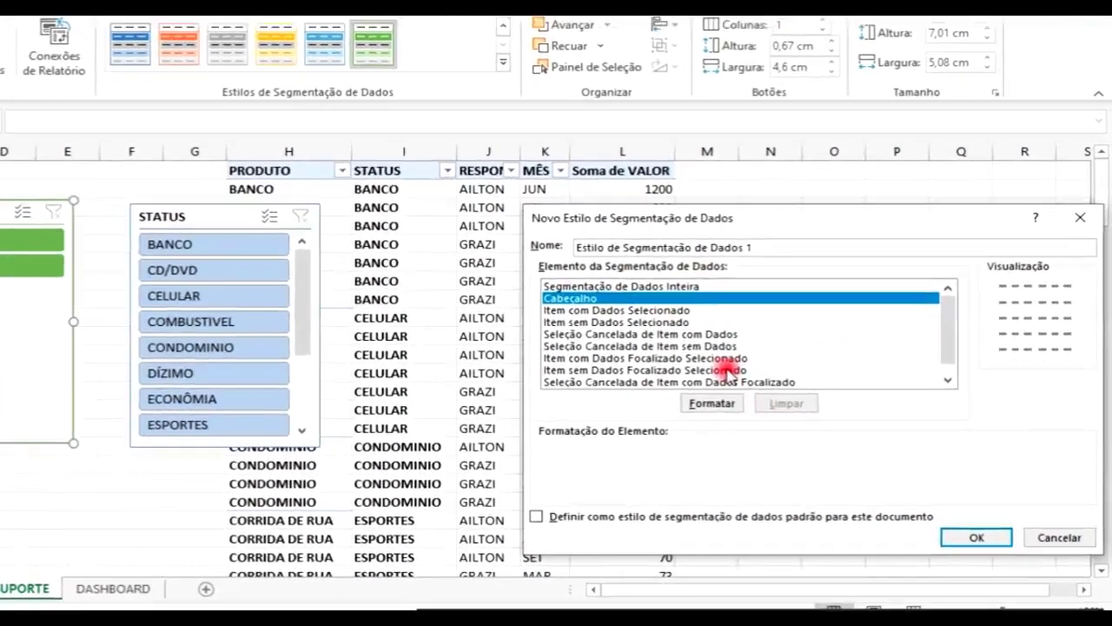
{"action": "left_click", "coordinate": [784, 415]}
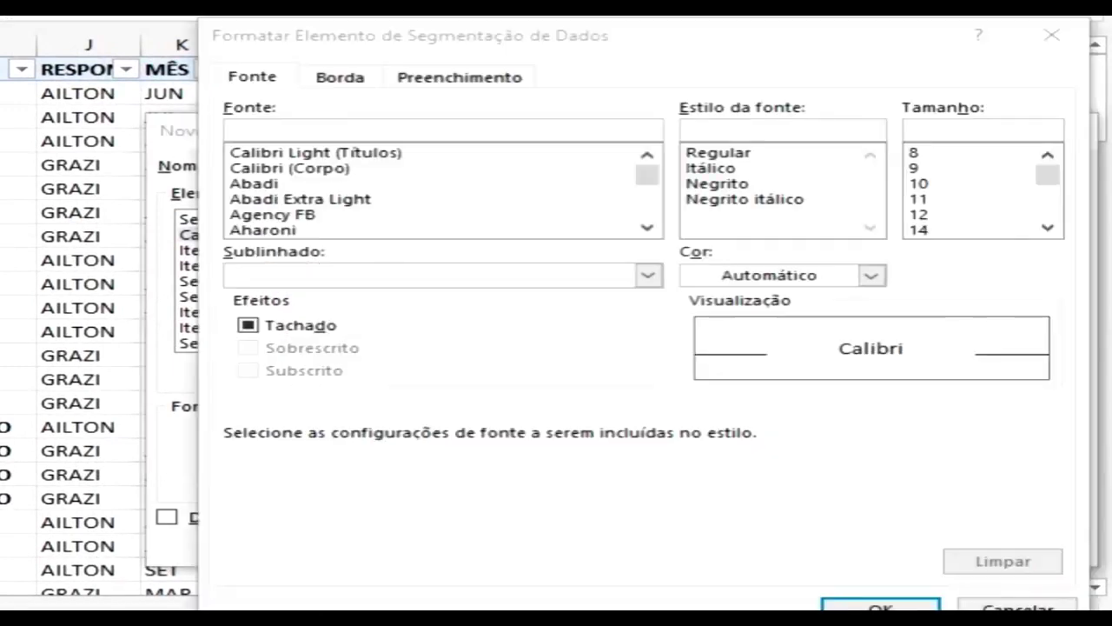
{"action": "left_click", "coordinate": [555, 332]}
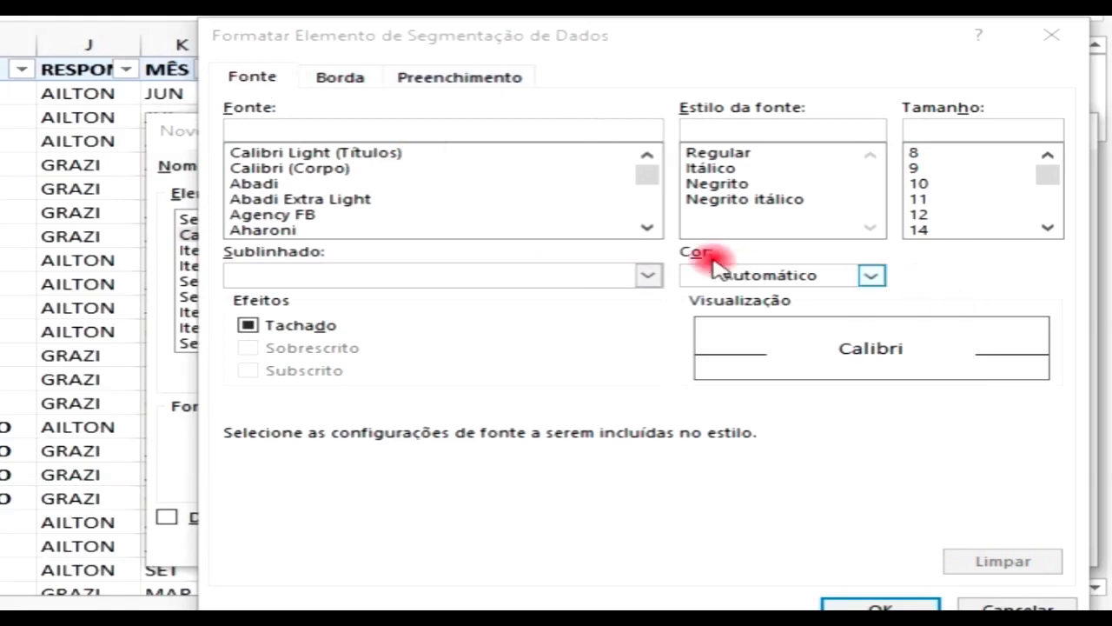
{"action": "left_click", "coordinate": [344, 78]}
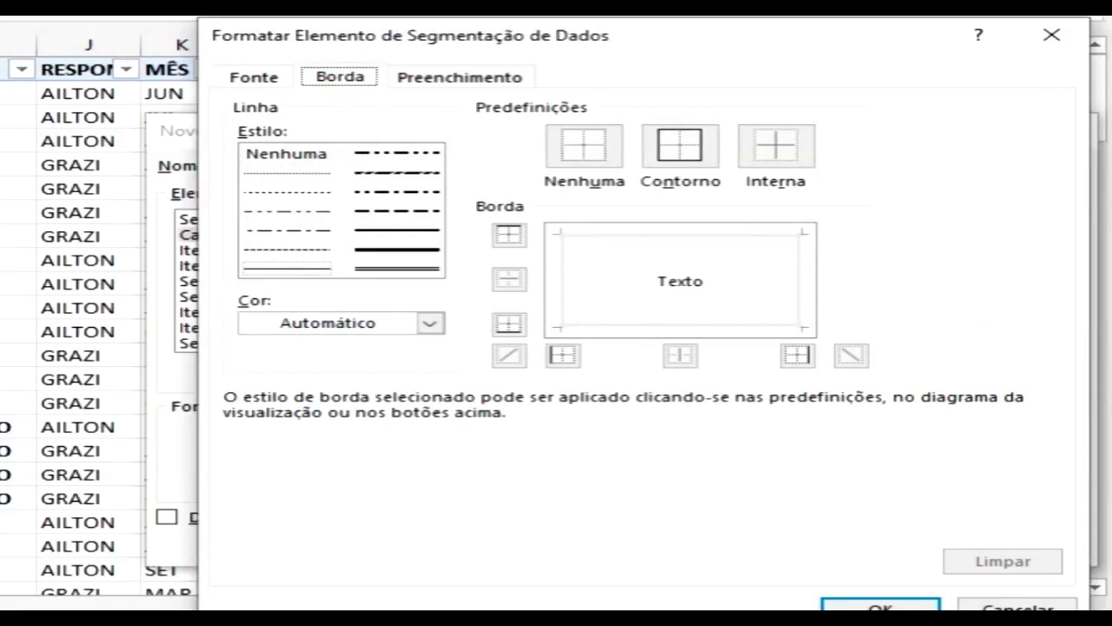
{"action": "left_click", "coordinate": [437, 77]}
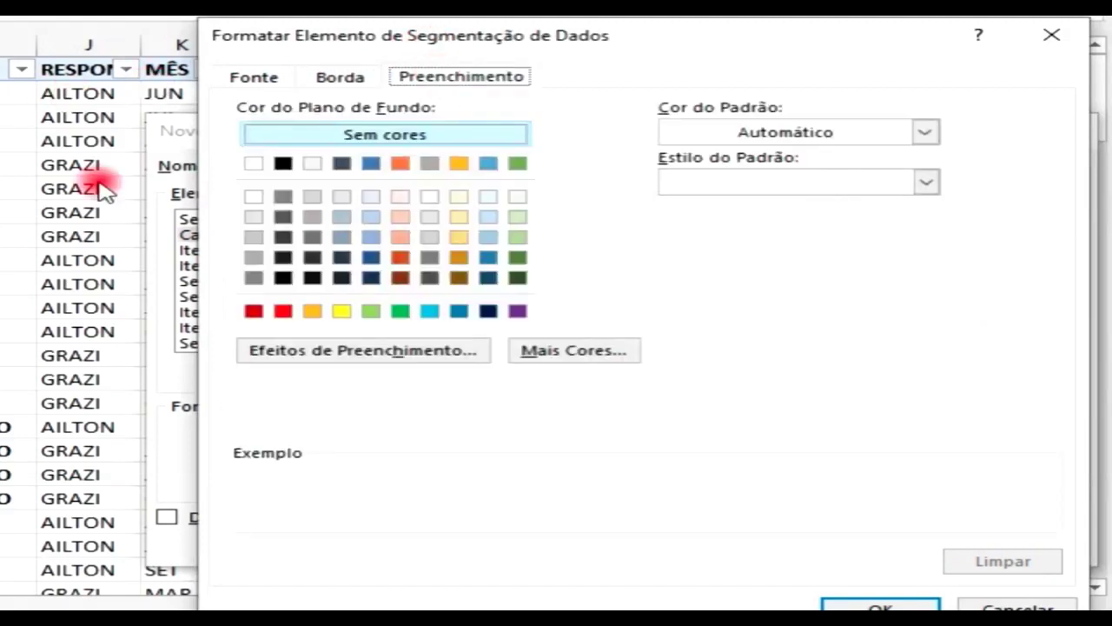
{"action": "left_click", "coordinate": [251, 78]}
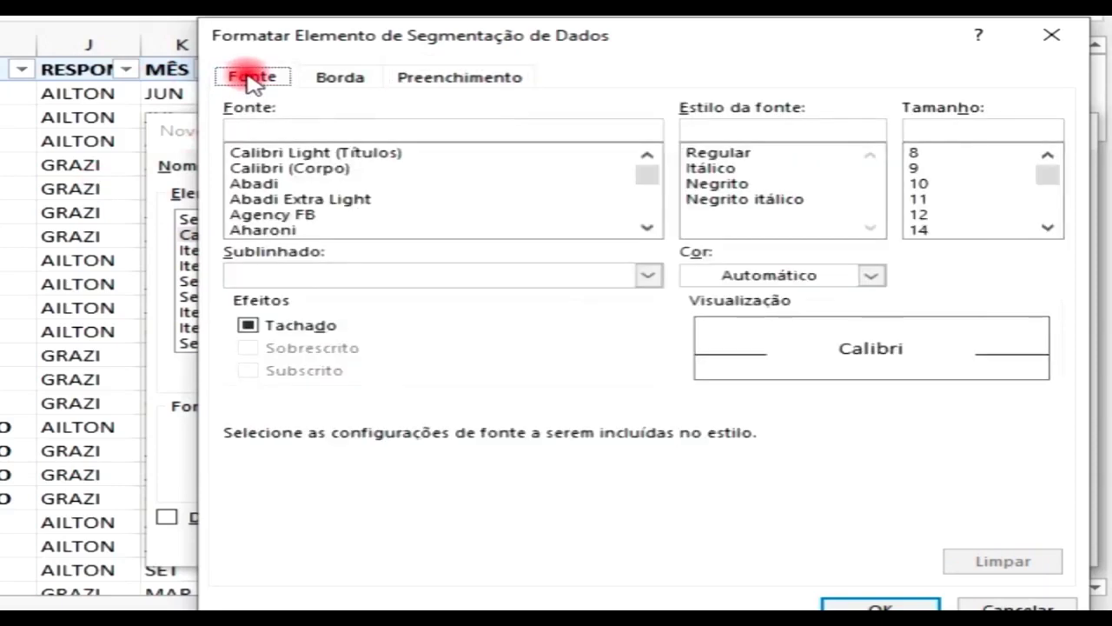
{"action": "left_click", "coordinate": [872, 276]}
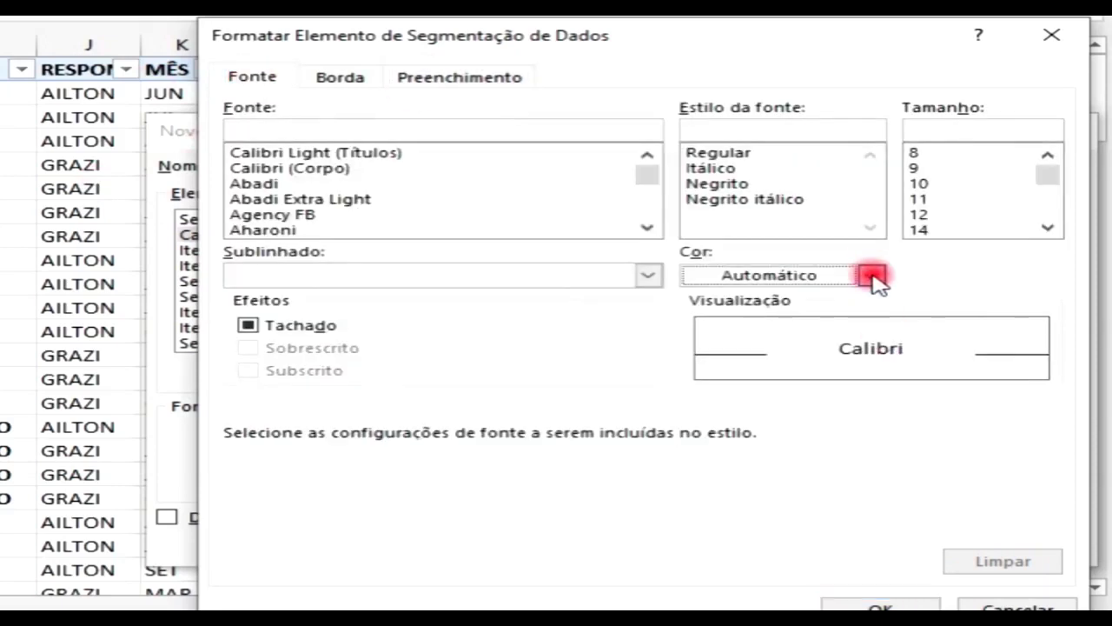
{"action": "left_click", "coordinate": [695, 374]}
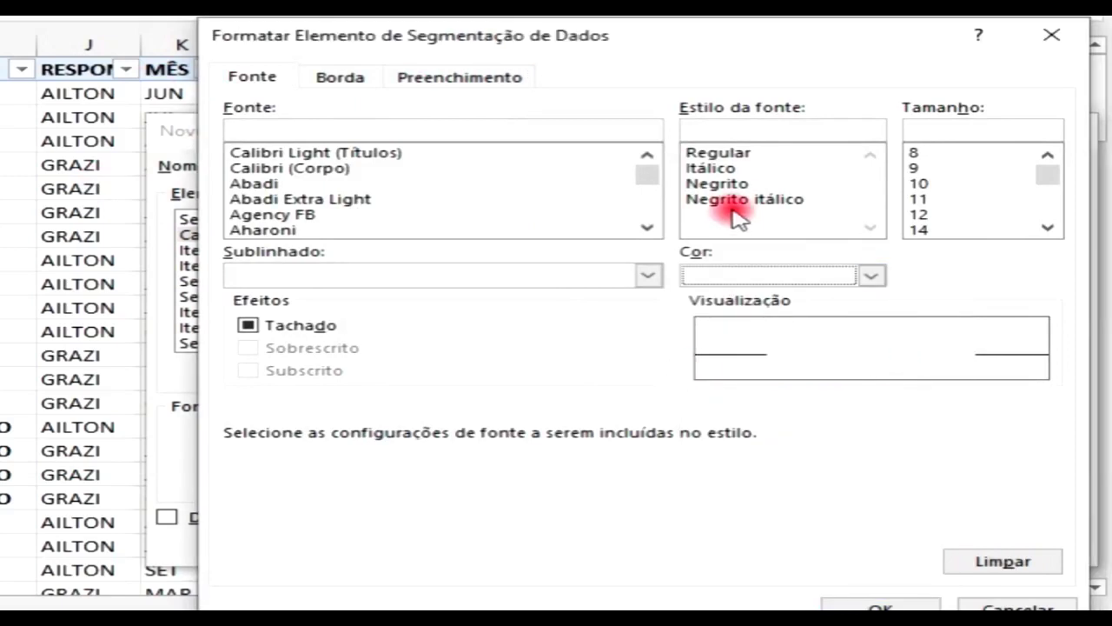
{"action": "left_click", "coordinate": [731, 183]}
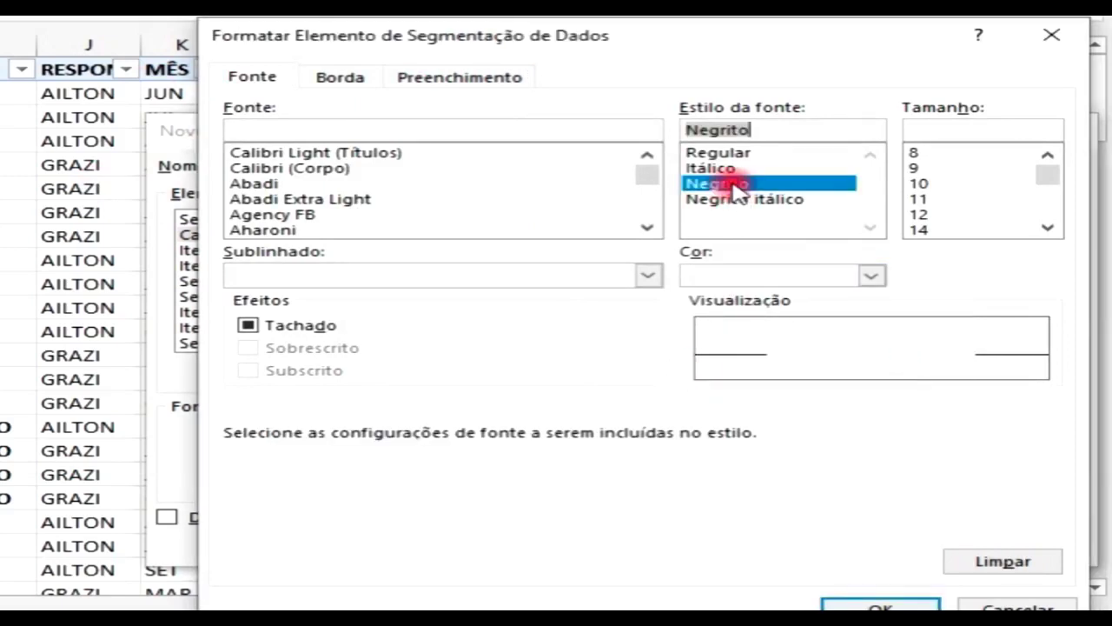
Give the Cabeçalho element no borders and fill its background with the darkest theme green
{"action": "left_click", "coordinate": [339, 77]}
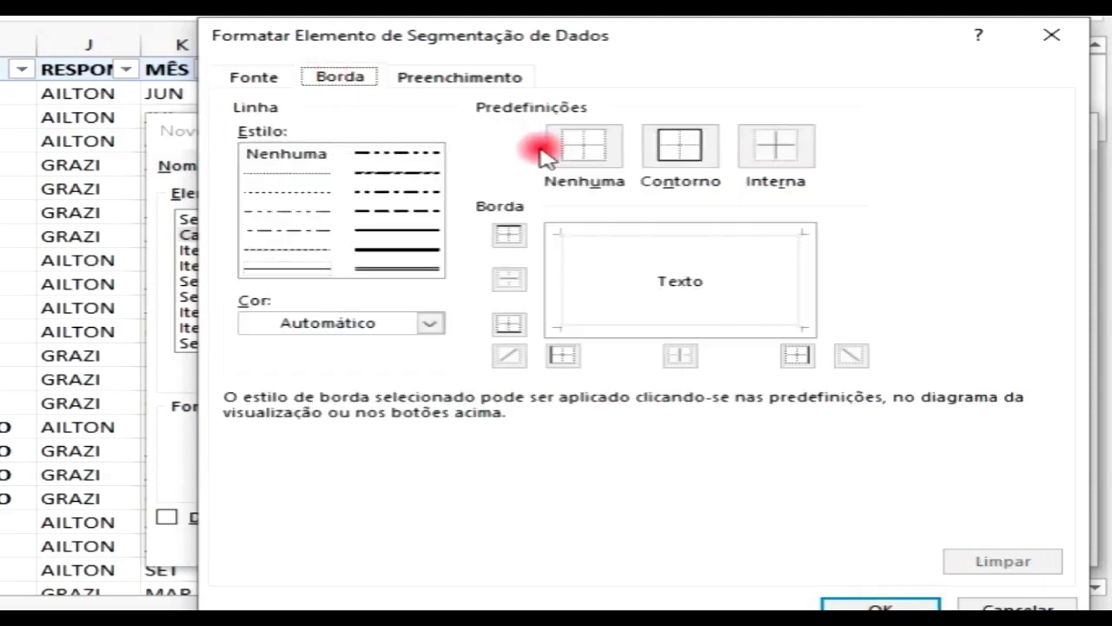
{"action": "left_click", "coordinate": [584, 152]}
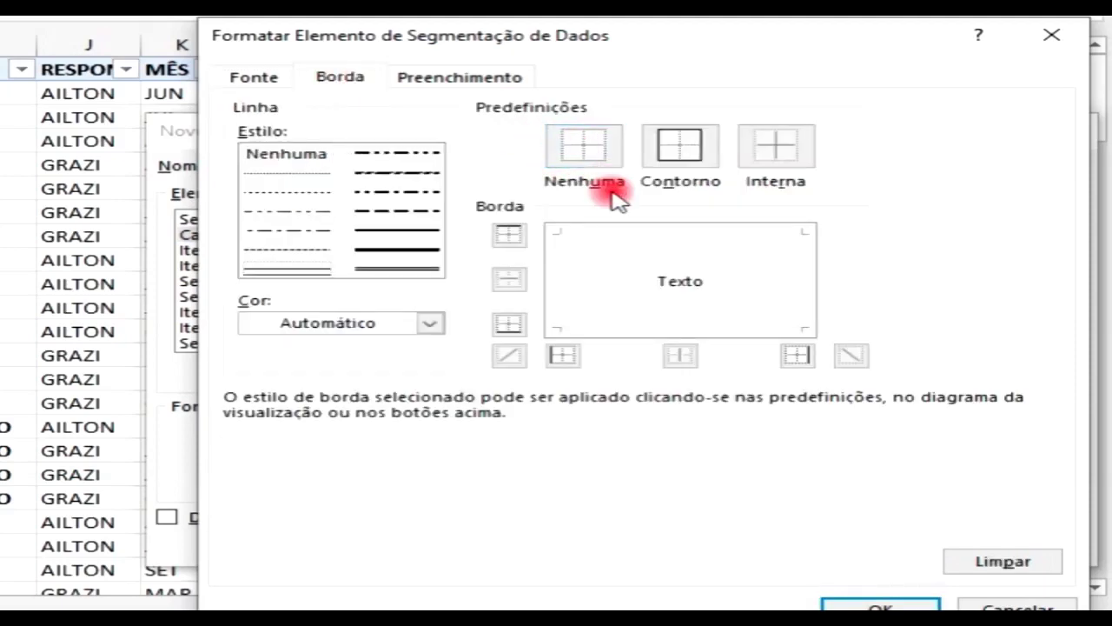
{"action": "left_click", "coordinate": [449, 85]}
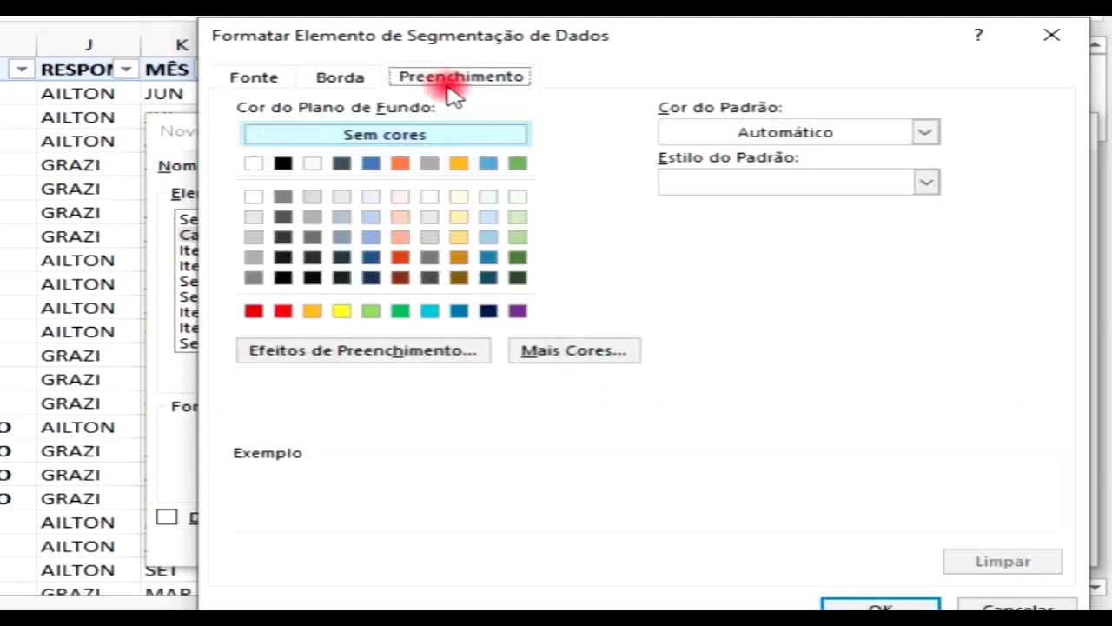
{"action": "left_click", "coordinate": [518, 277]}
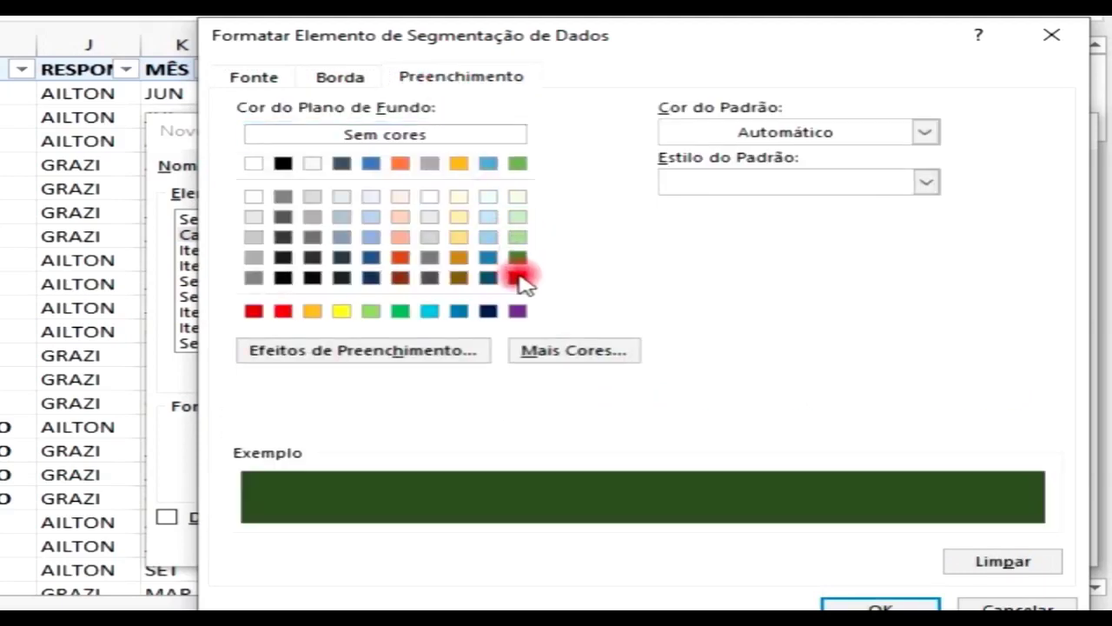
{"action": "left_click", "coordinate": [877, 603]}
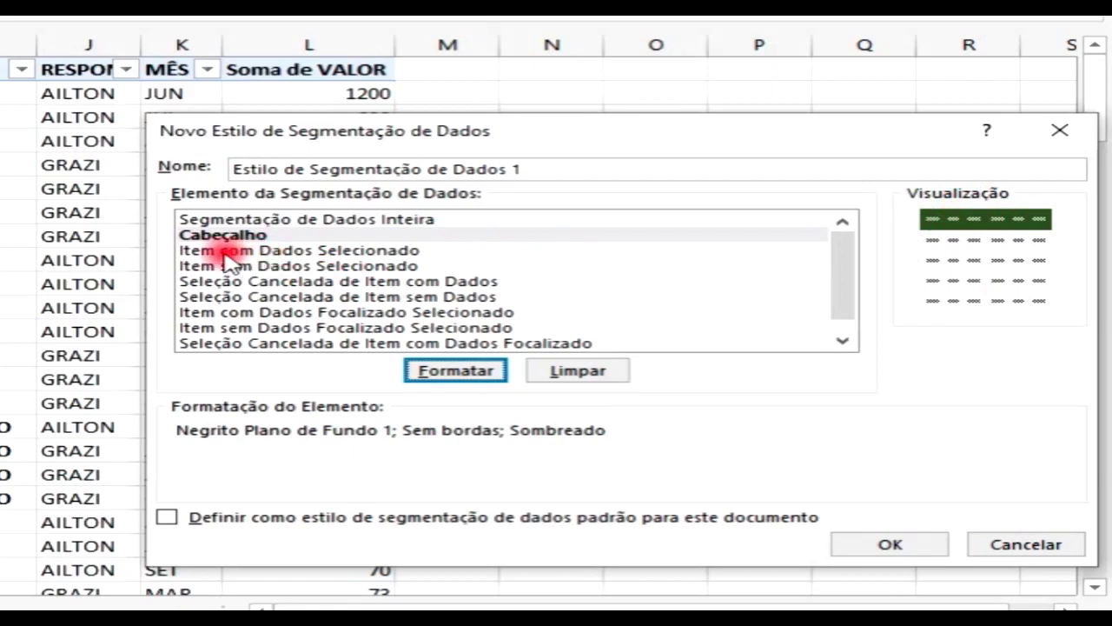
Set the font colour of the style's Item com Dados Selecionado element to white
{"action": "left_click", "coordinate": [305, 251]}
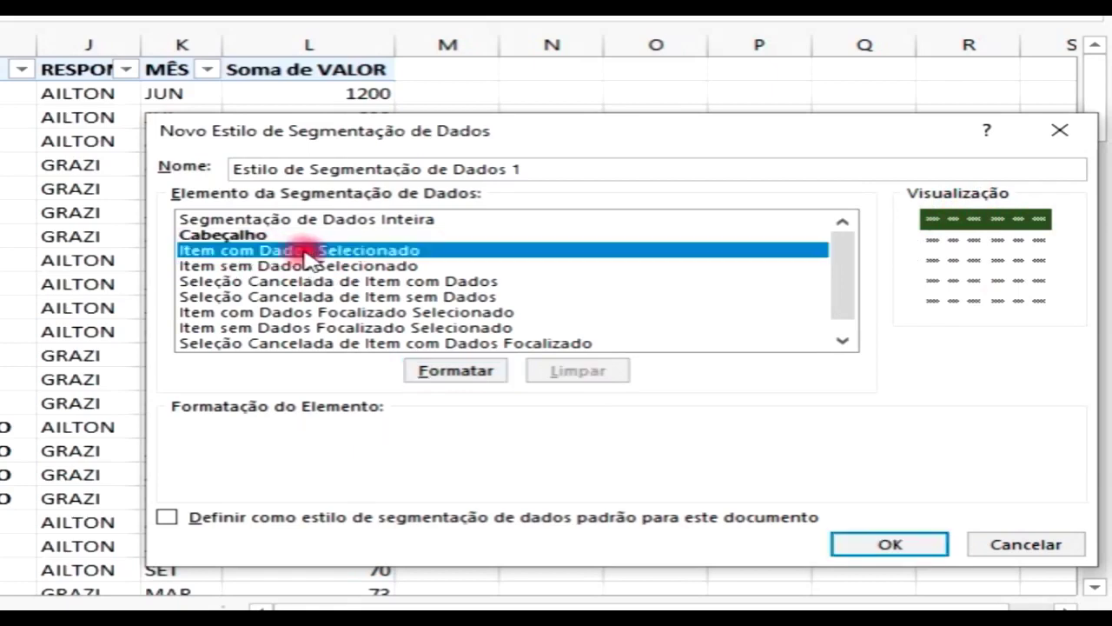
{"action": "left_click", "coordinate": [432, 372]}
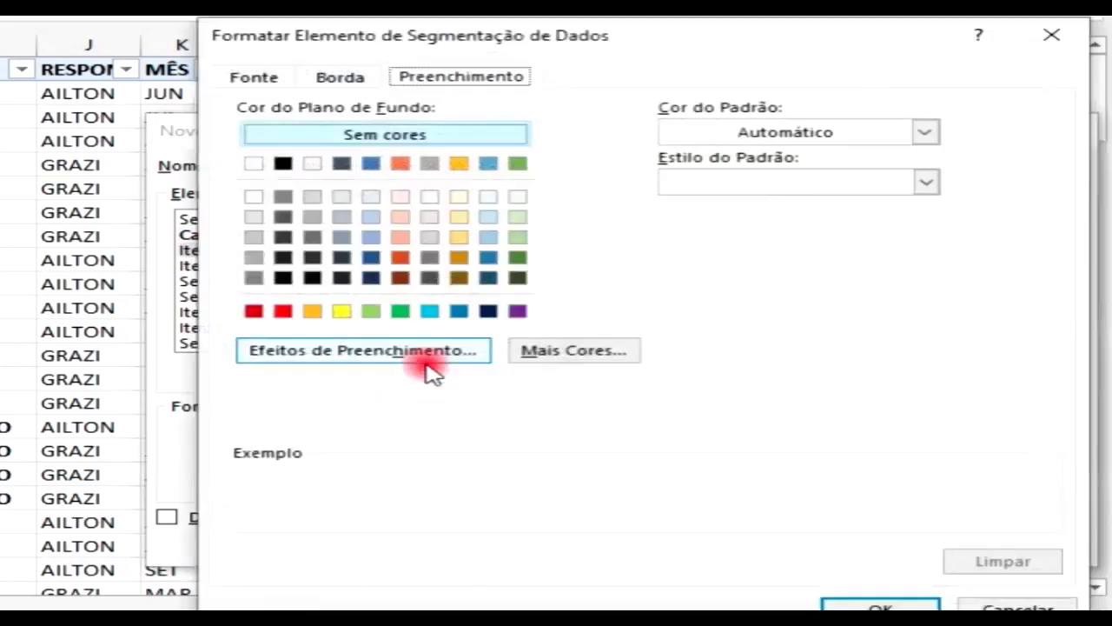
{"action": "left_click", "coordinate": [264, 80]}
{"action": "left_click", "coordinate": [871, 274]}
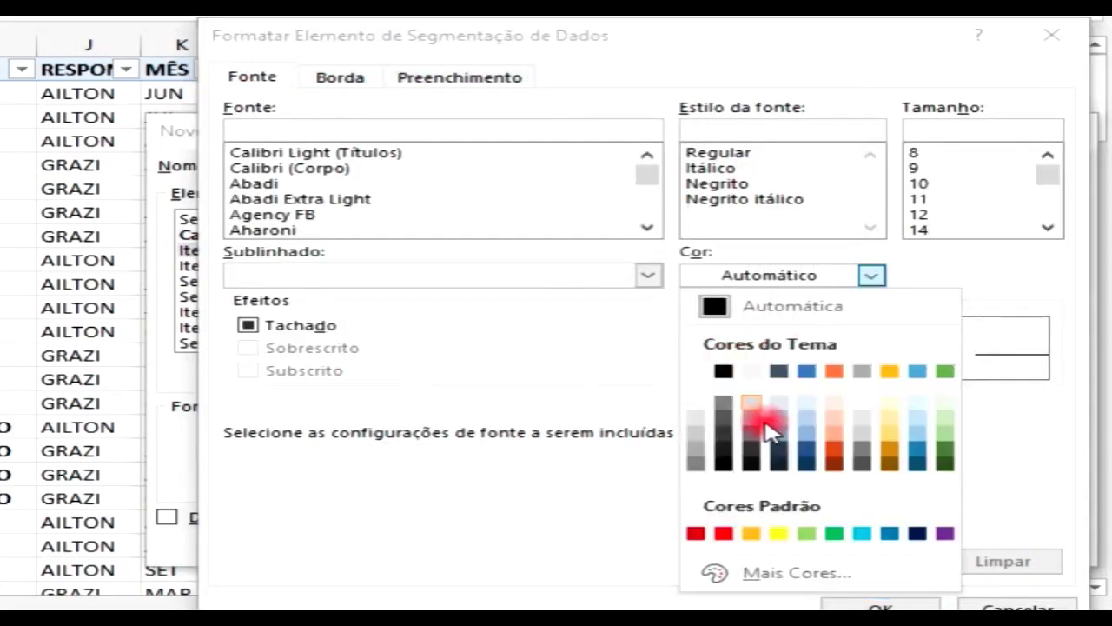
{"action": "left_click", "coordinate": [947, 463]}
{"action": "left_click", "coordinate": [873, 277]}
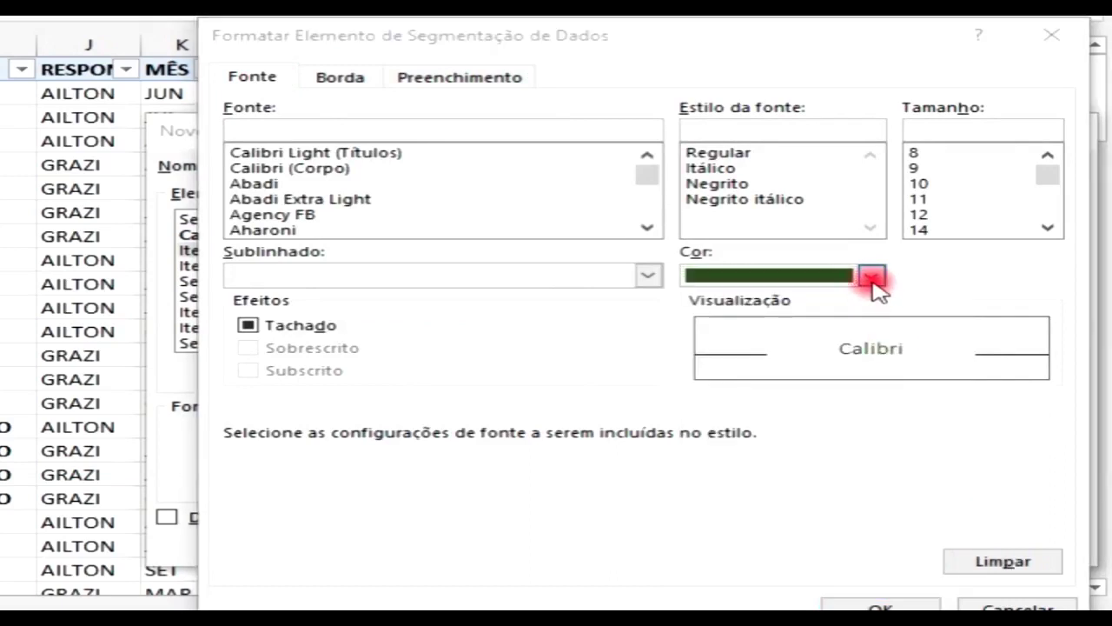
{"action": "left_click", "coordinate": [699, 374]}
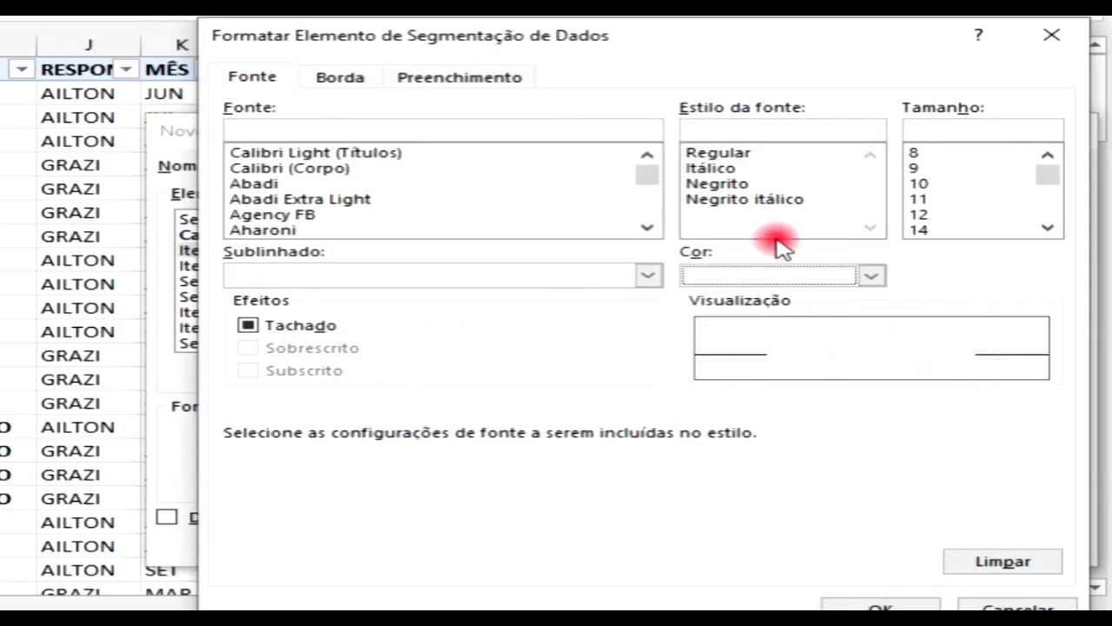
Give the Item com Dados Selecionado element no borders and a darkest theme green background fill
{"action": "left_click", "coordinate": [346, 80]}
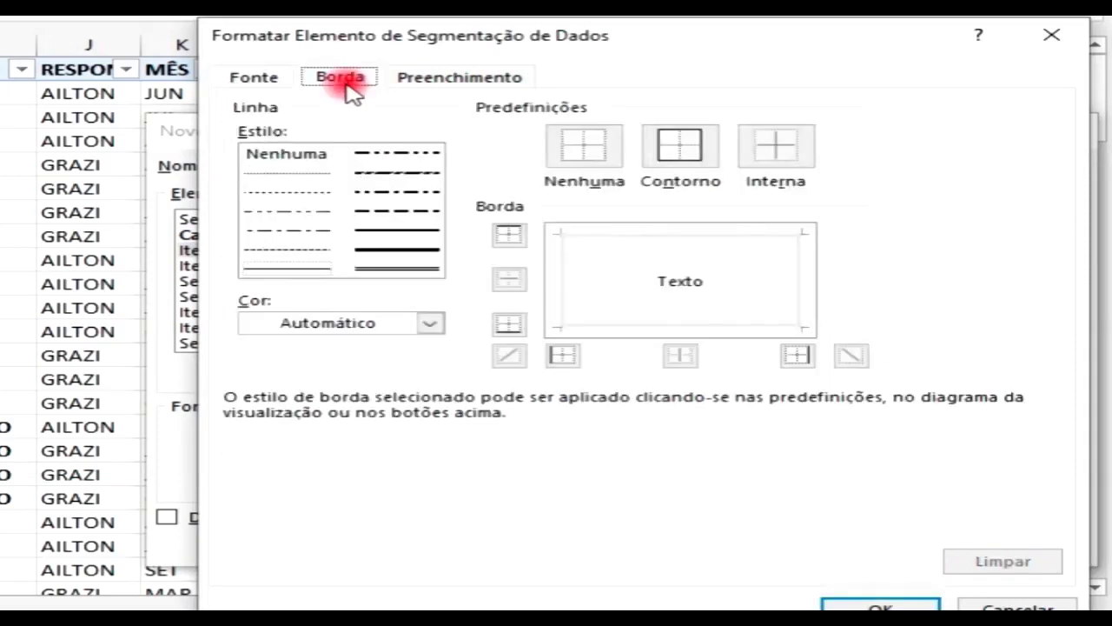
{"action": "left_click", "coordinate": [476, 78]}
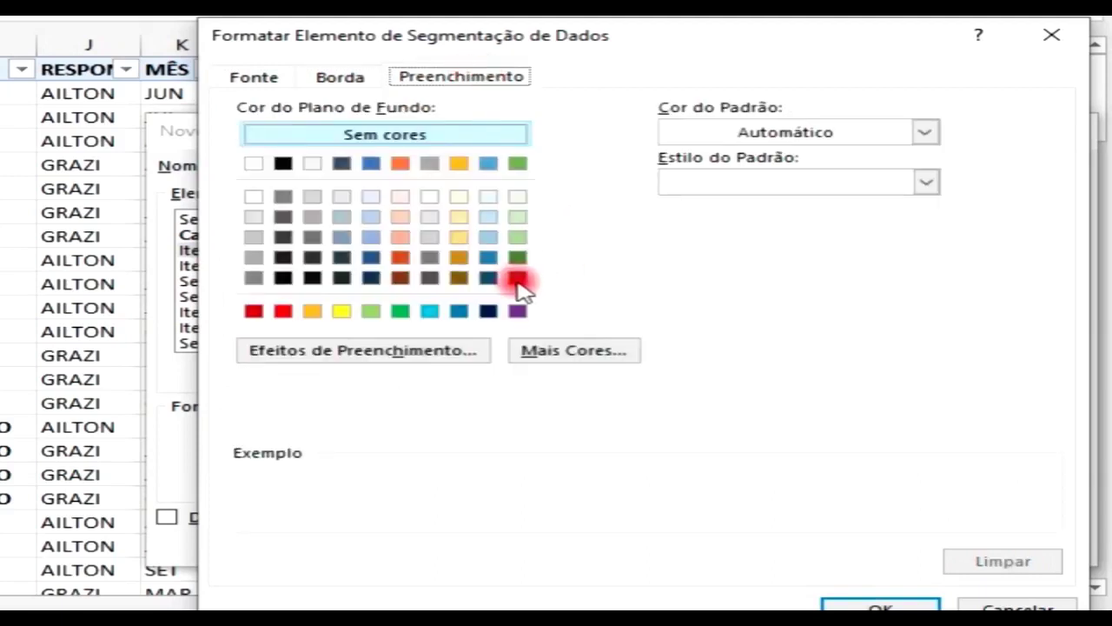
{"action": "left_click", "coordinate": [518, 278]}
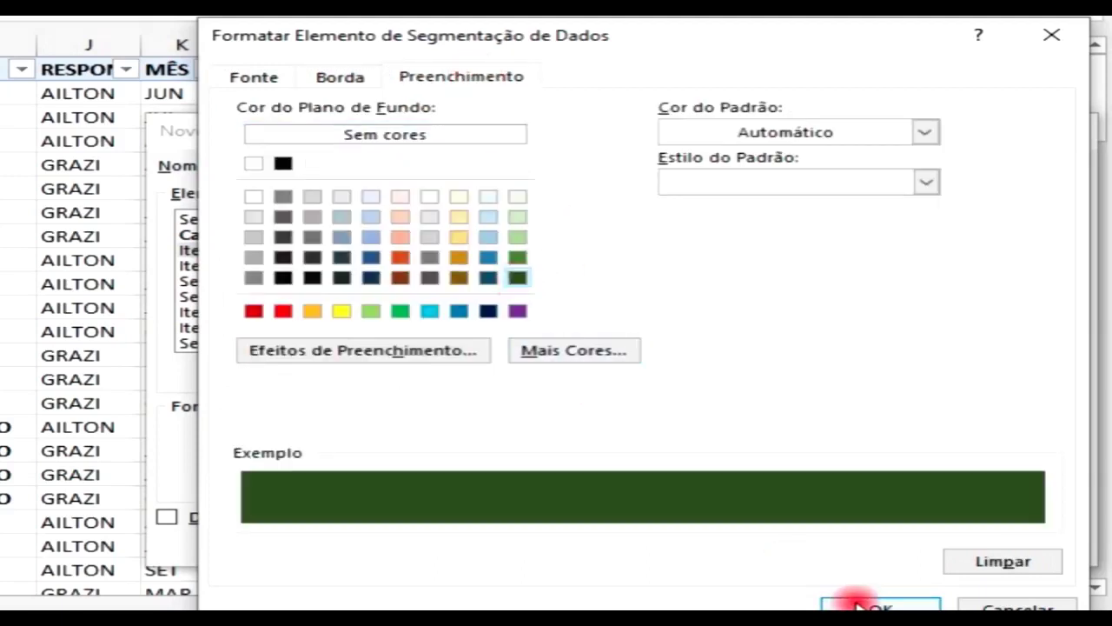
{"action": "left_click", "coordinate": [856, 605]}
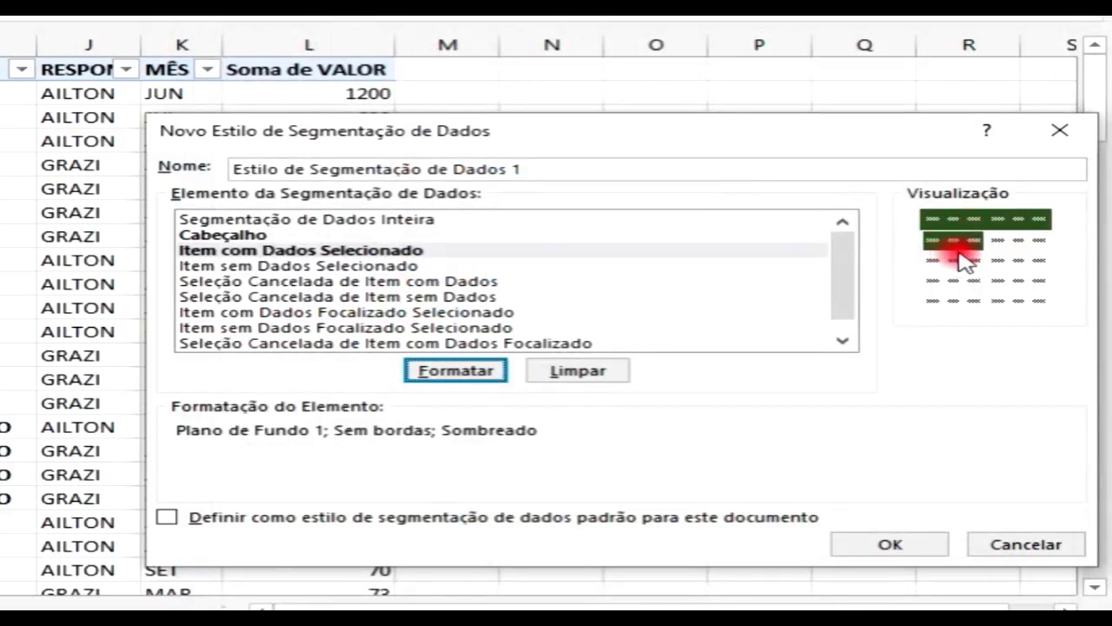
Give the style's Item sem Dados Selecionado element a light green background fill from the theme colours and no borders
{"action": "left_click", "coordinate": [320, 282]}
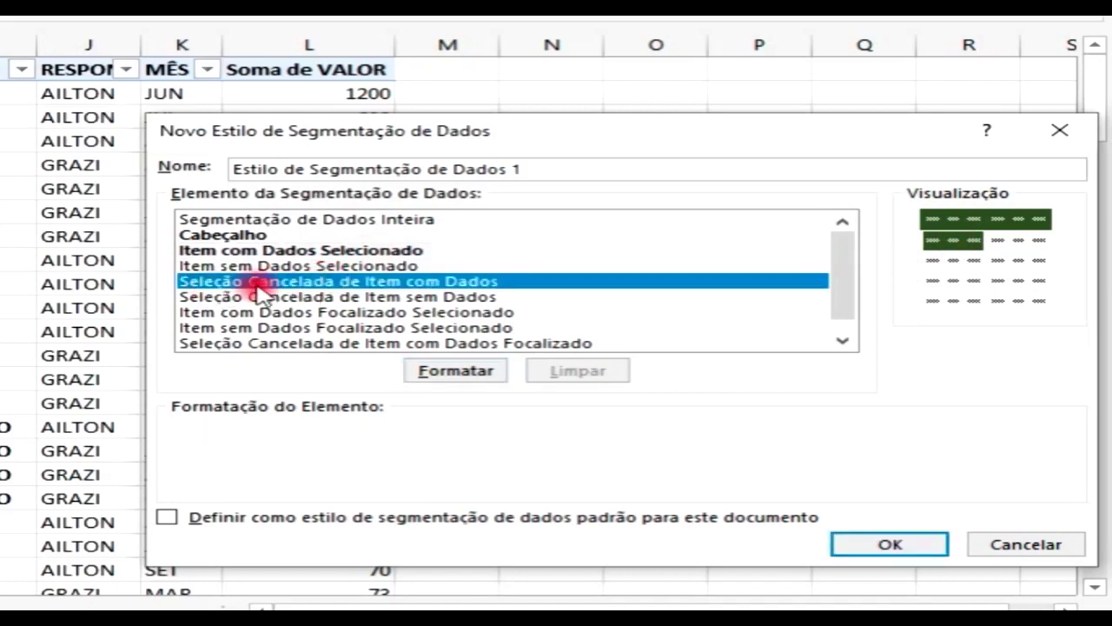
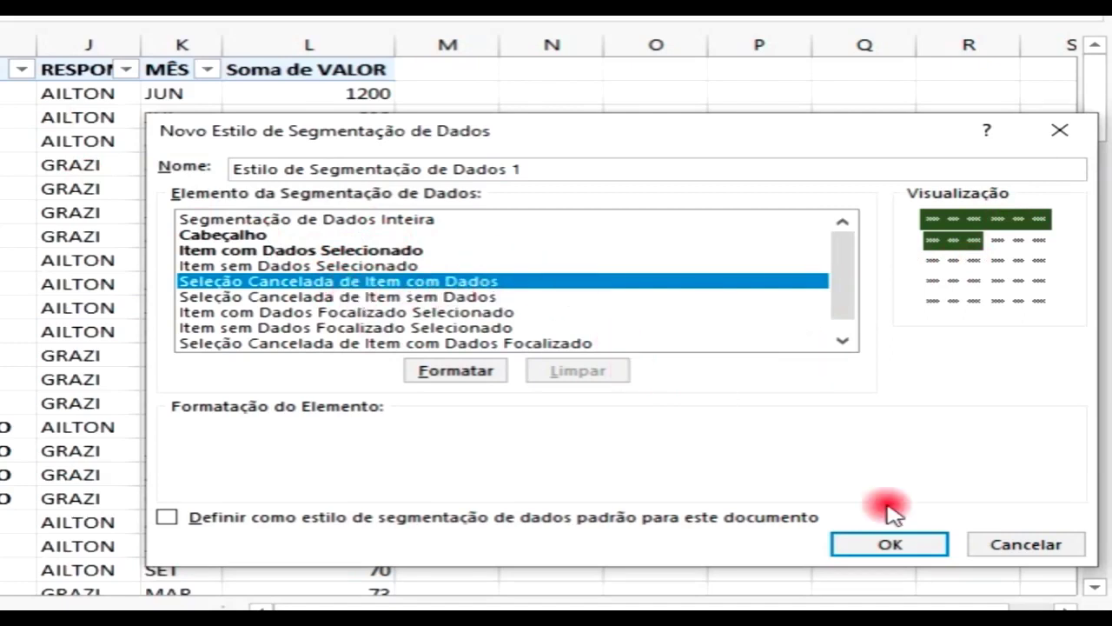
{"action": "left_click", "coordinate": [416, 266]}
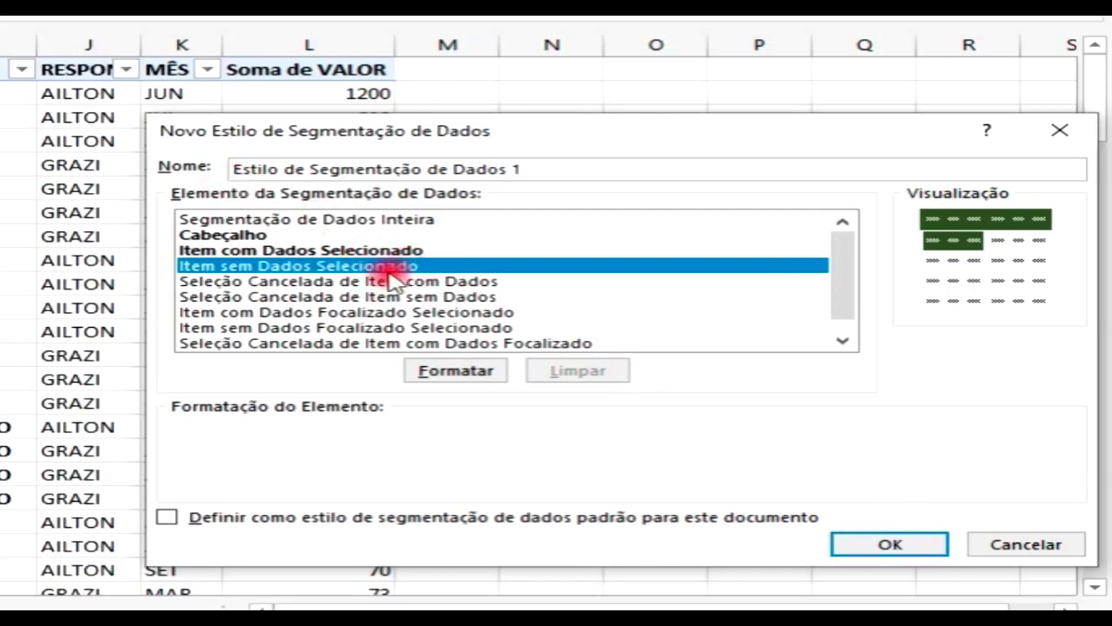
{"action": "left_click", "coordinate": [454, 374]}
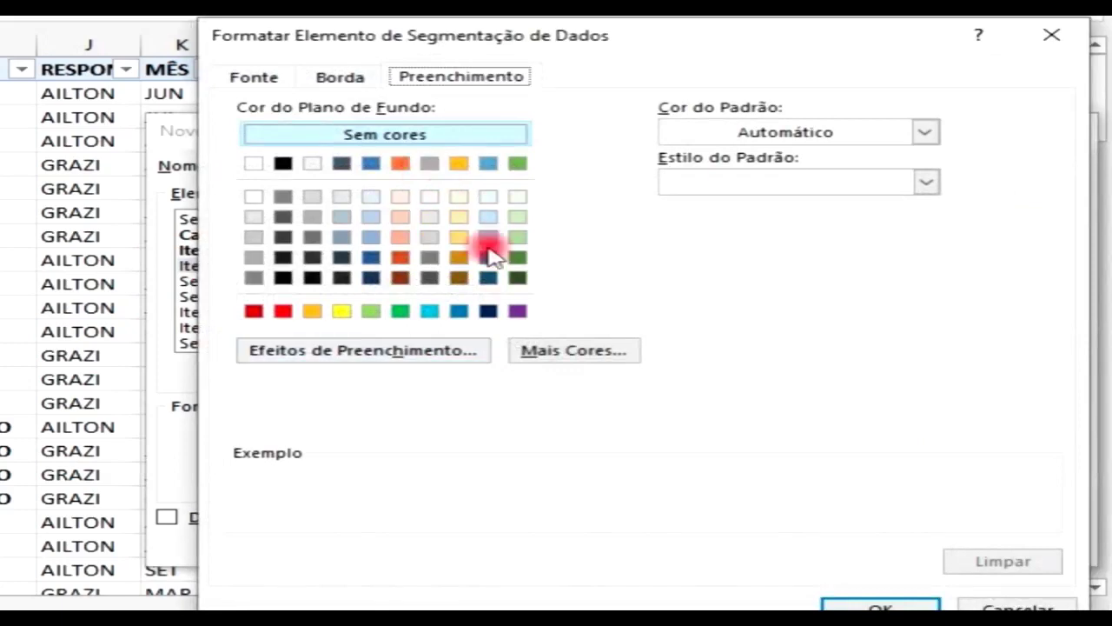
{"action": "left_click", "coordinate": [517, 238]}
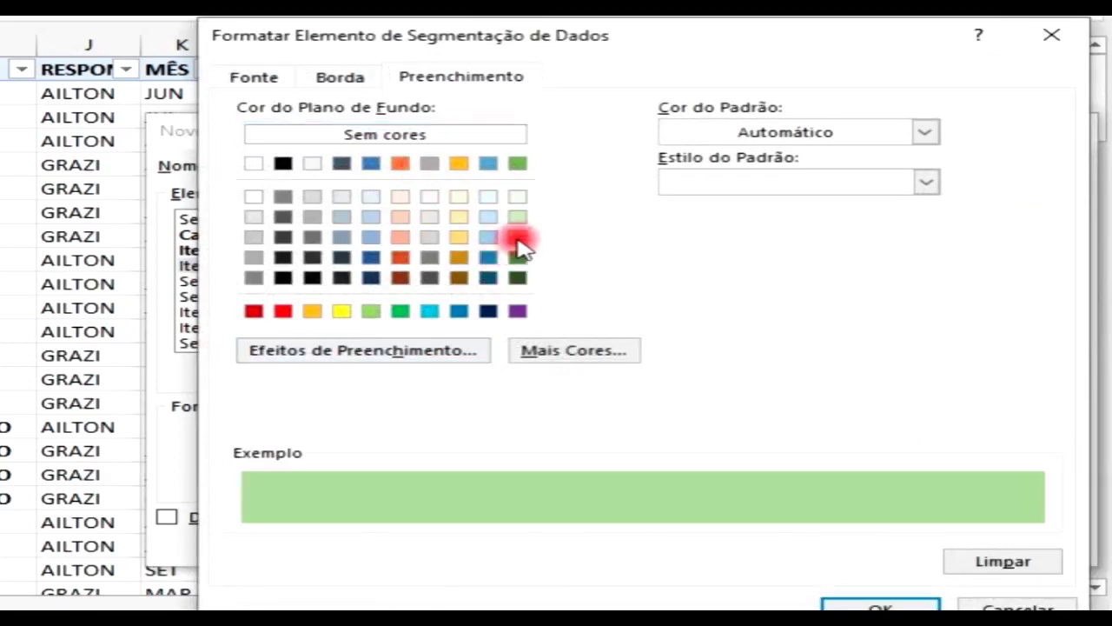
{"action": "left_click", "coordinate": [337, 78]}
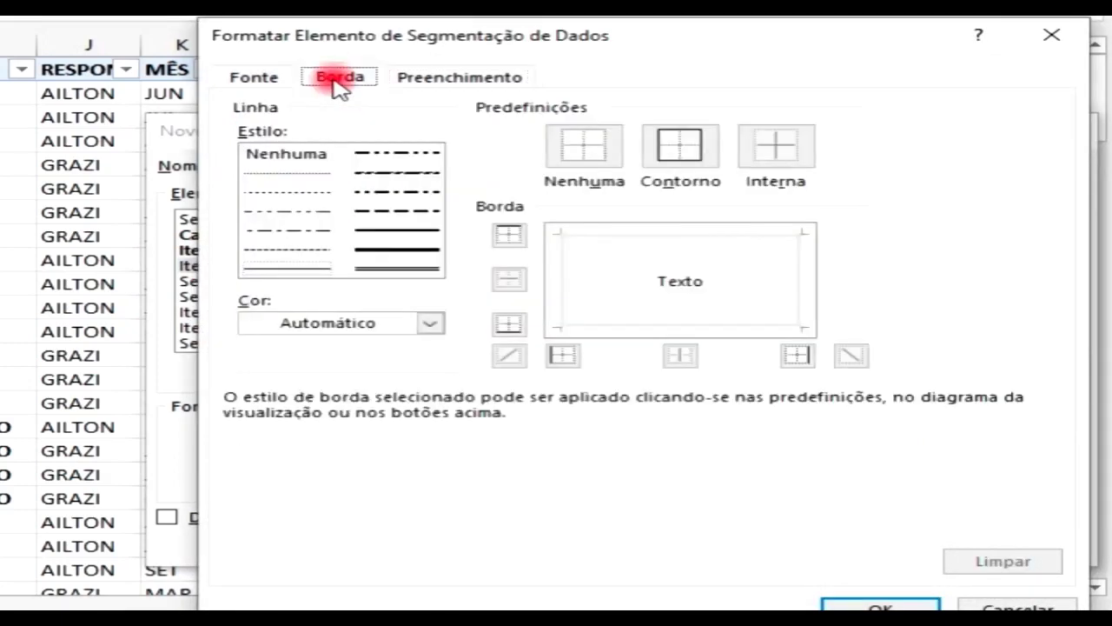
{"action": "left_click", "coordinate": [591, 150]}
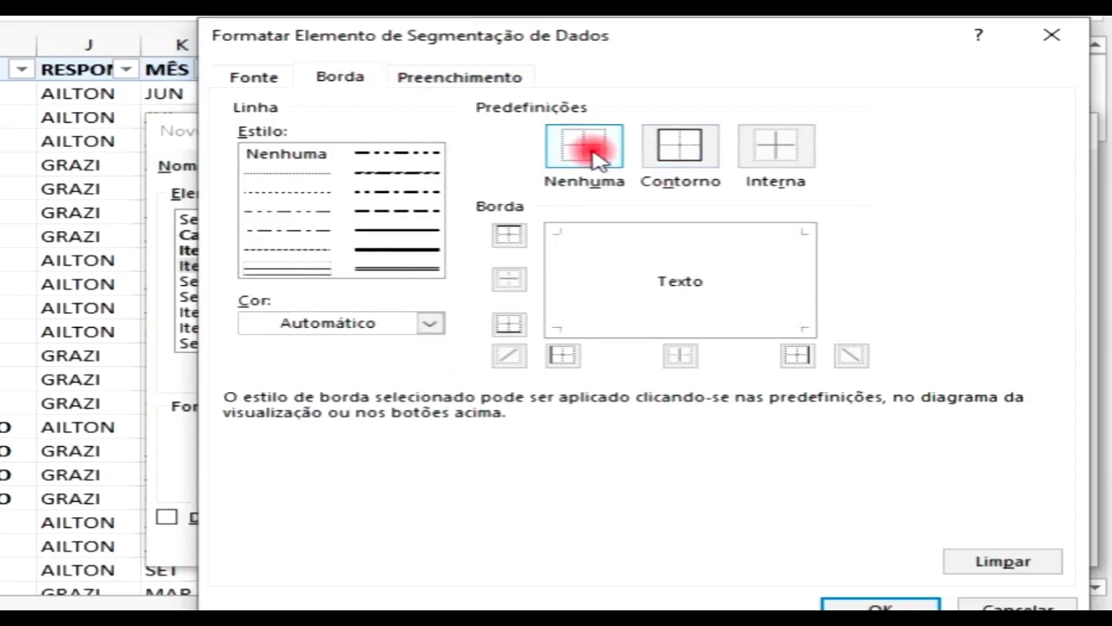
Set the Item sem Dados Selecionado font colour to the darkest theme green and save the new slicer style
{"action": "left_click", "coordinate": [254, 77]}
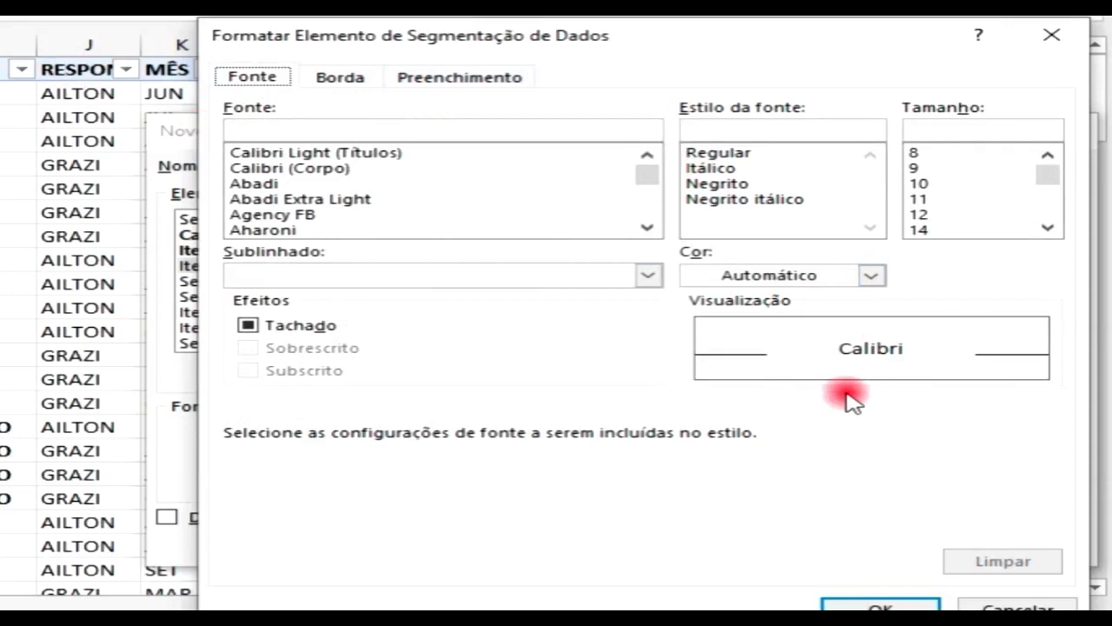
{"action": "left_click", "coordinate": [870, 276]}
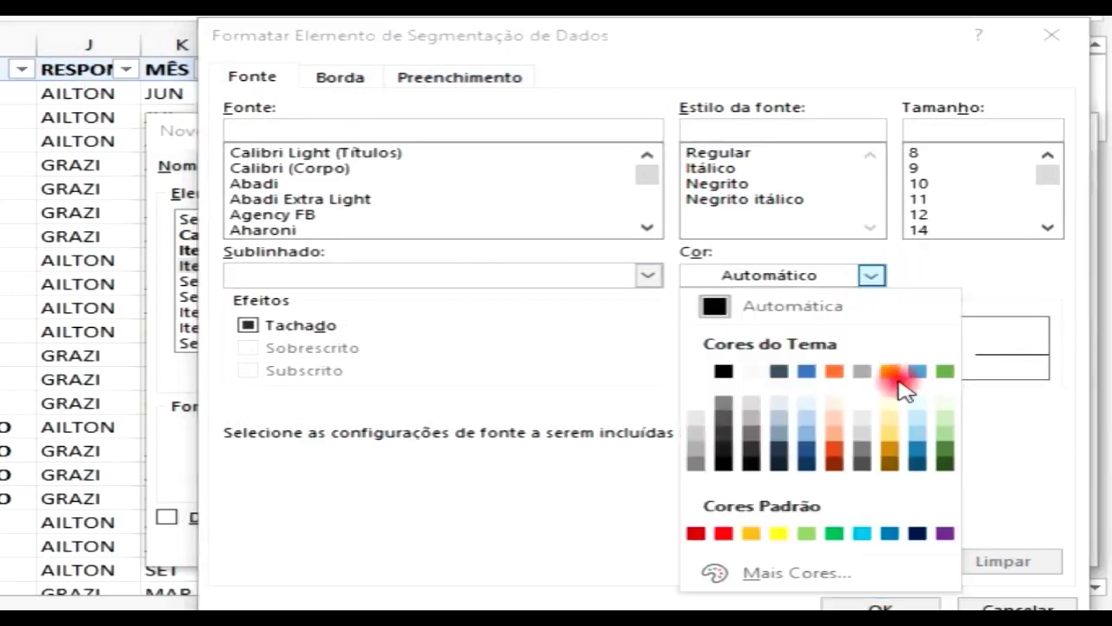
{"action": "left_click", "coordinate": [947, 468]}
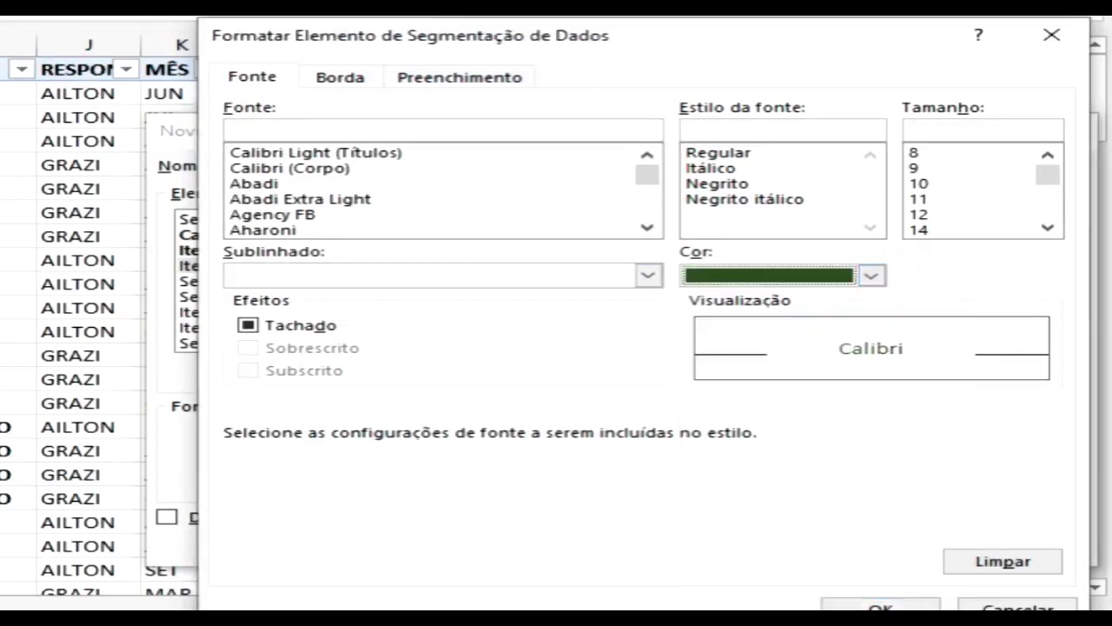
{"action": "left_click", "coordinate": [848, 608]}
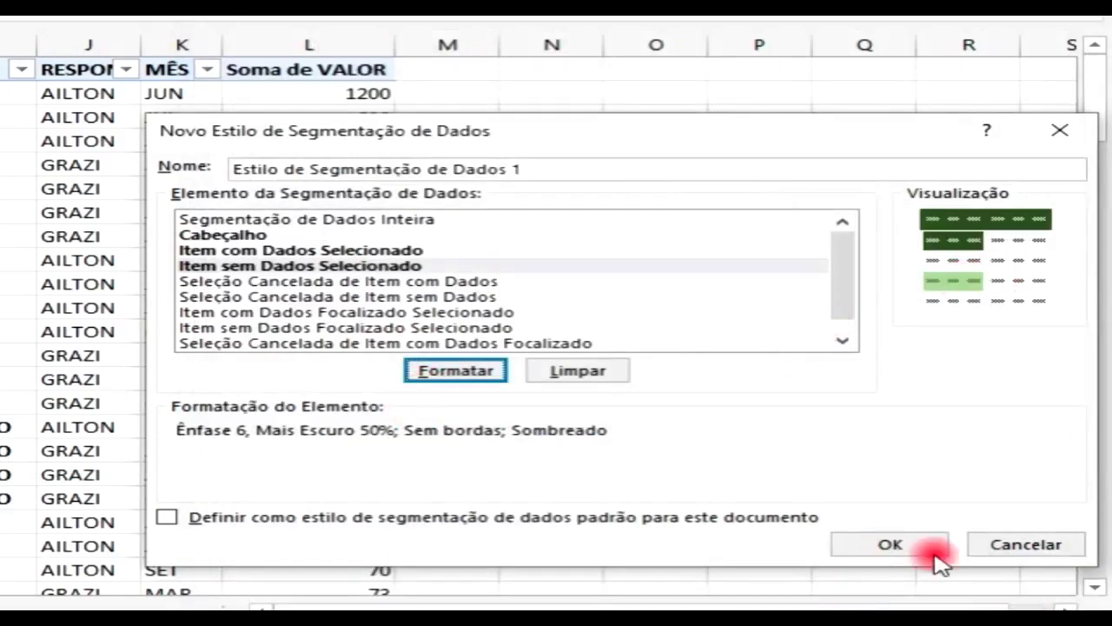
{"action": "left_click", "coordinate": [892, 541]}
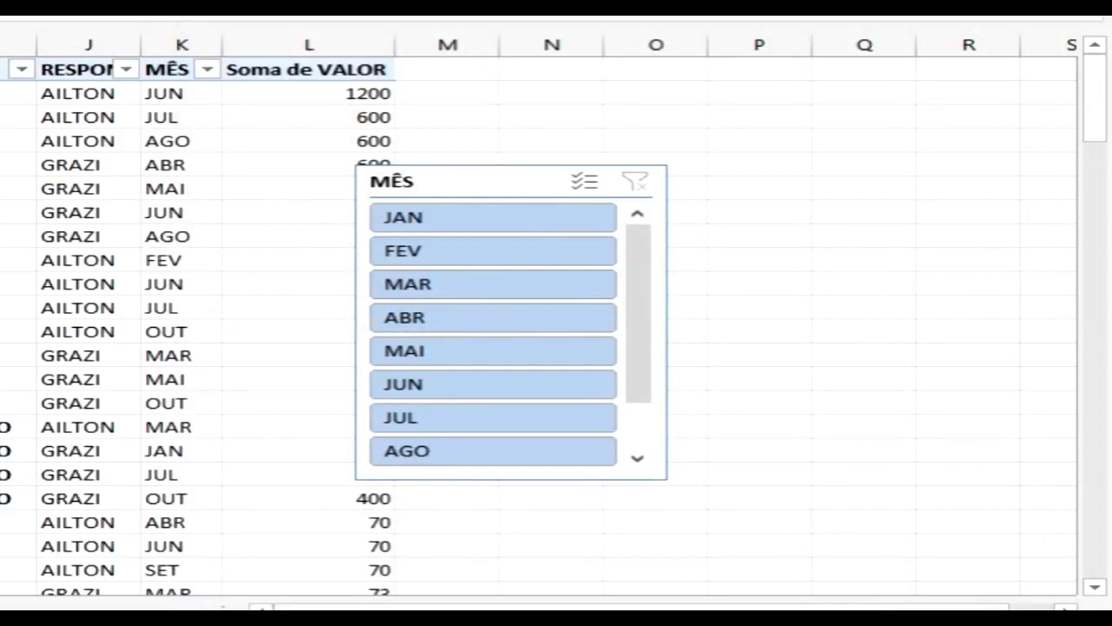
Apply the custom Estilo de Segmentação de Dados 1 to the RESPONSAVEL slicer and test it by filtering on each of its two items
{"action": "left_click", "coordinate": [477, 56]}
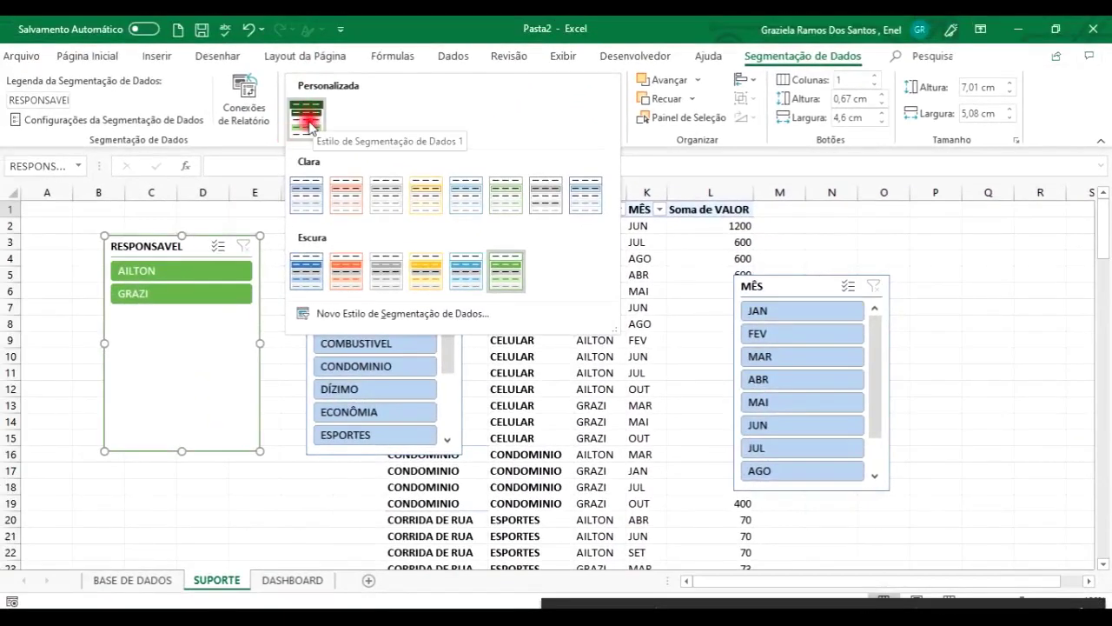
{"action": "left_click", "coordinate": [310, 117]}
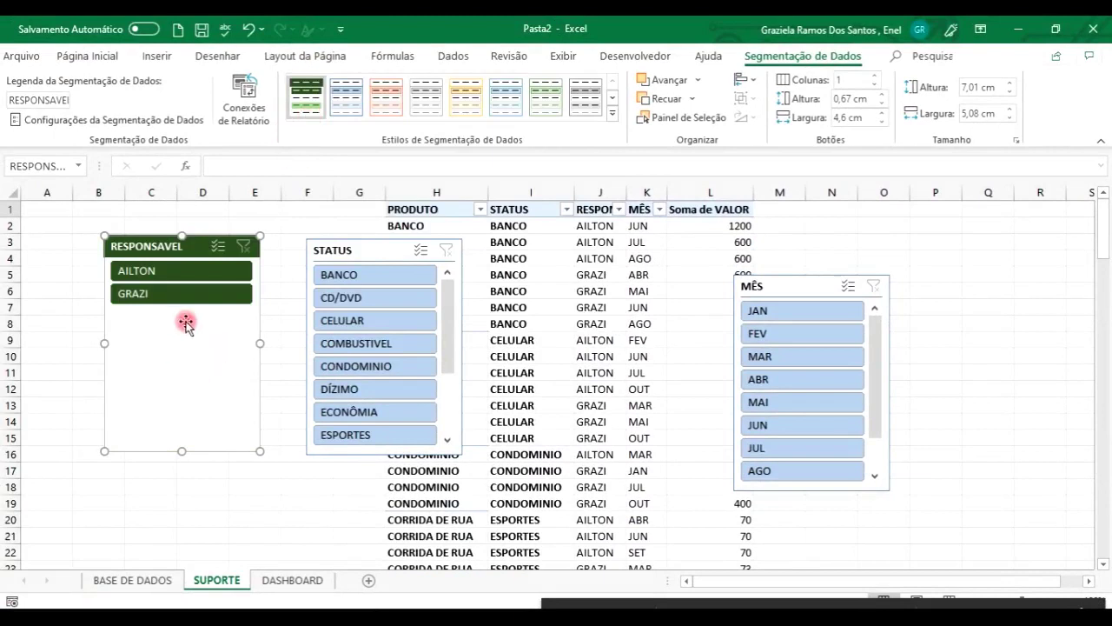
{"action": "left_click", "coordinate": [205, 274]}
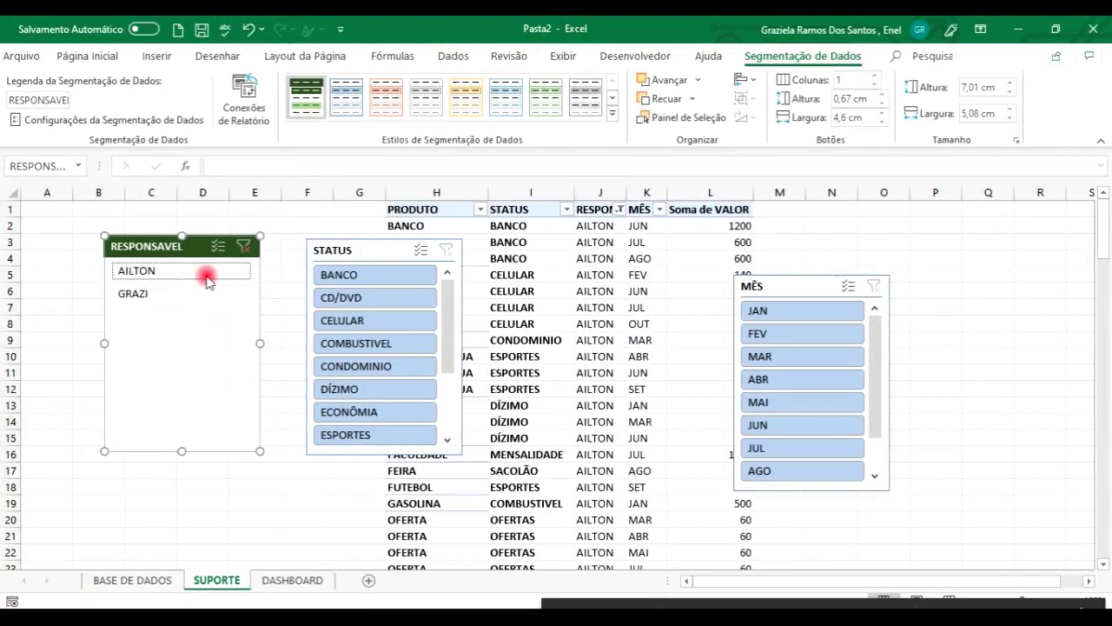
{"action": "left_click", "coordinate": [205, 295]}
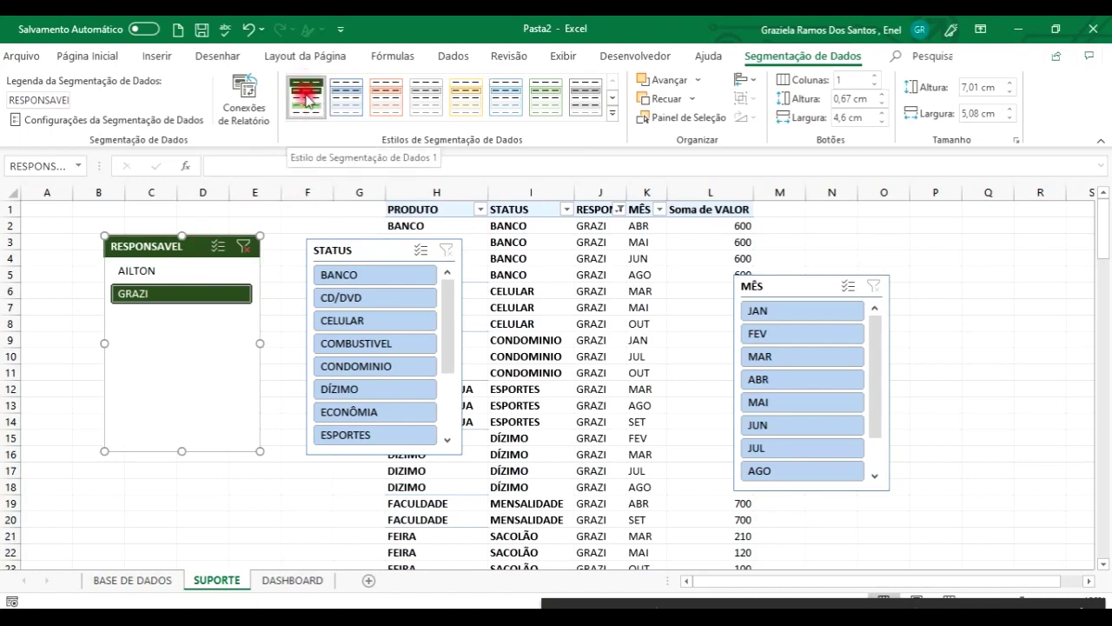
Open the custom Estilo de Segmentação de Dados 1 for modification
{"action": "left_click", "coordinate": [335, 108]}
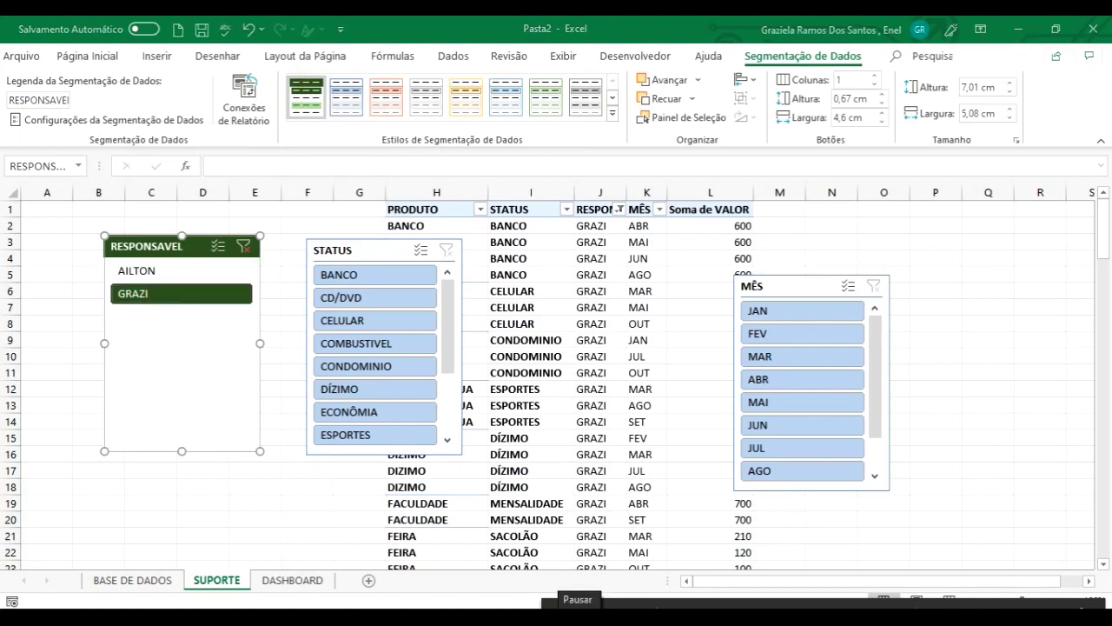
{"action": "left_click", "coordinate": [301, 106]}
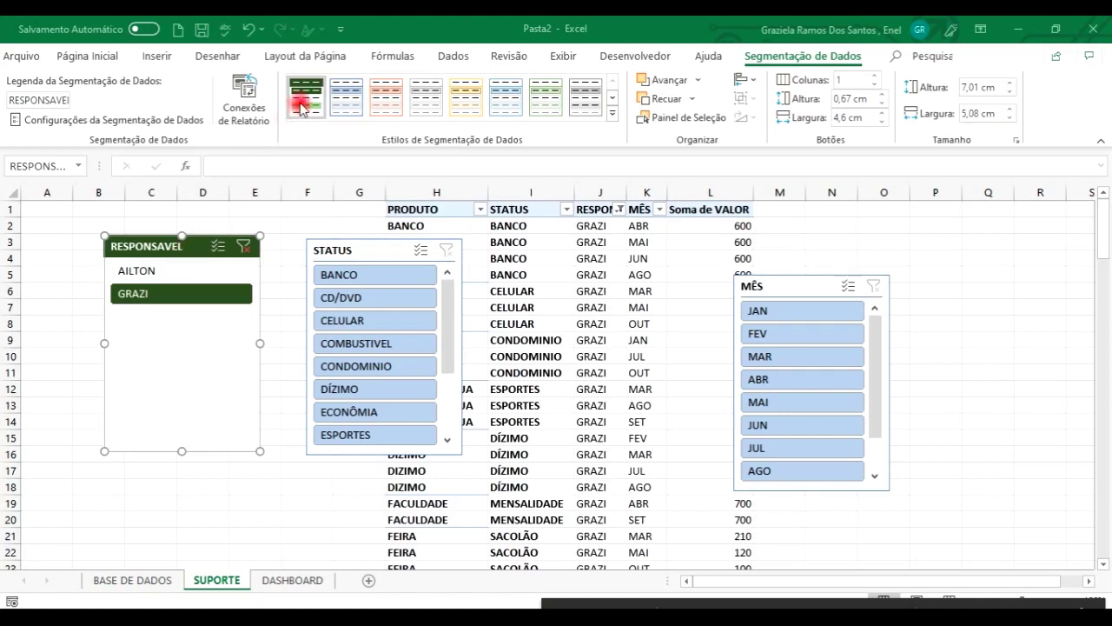
{"action": "left_click", "coordinate": [184, 246]}
{"action": "right_click", "coordinate": [301, 93]}
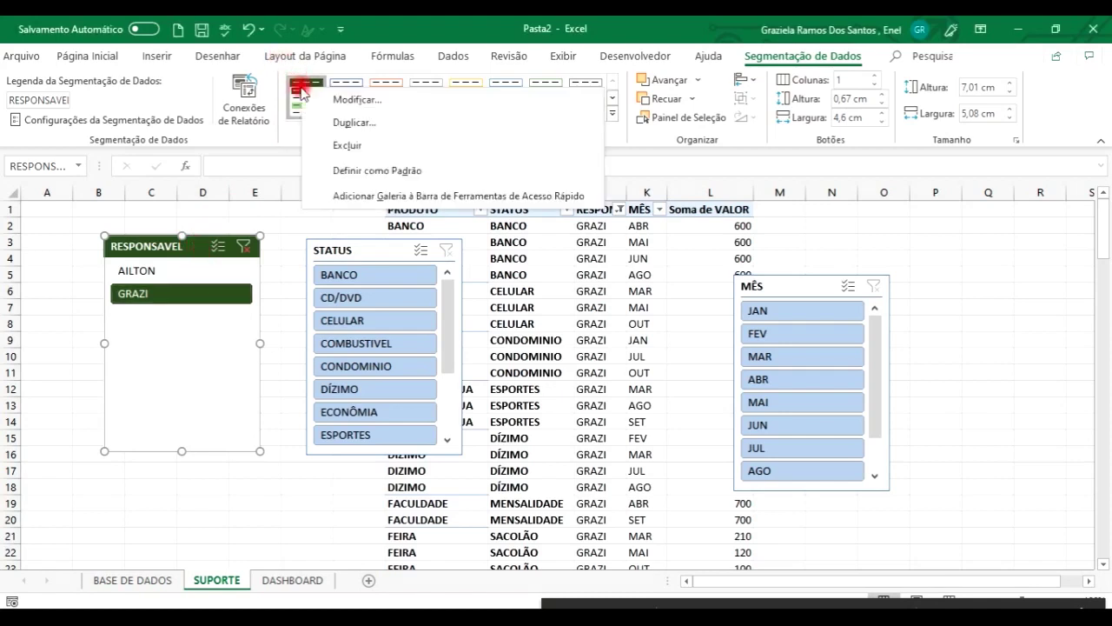
{"action": "left_click", "coordinate": [354, 100]}
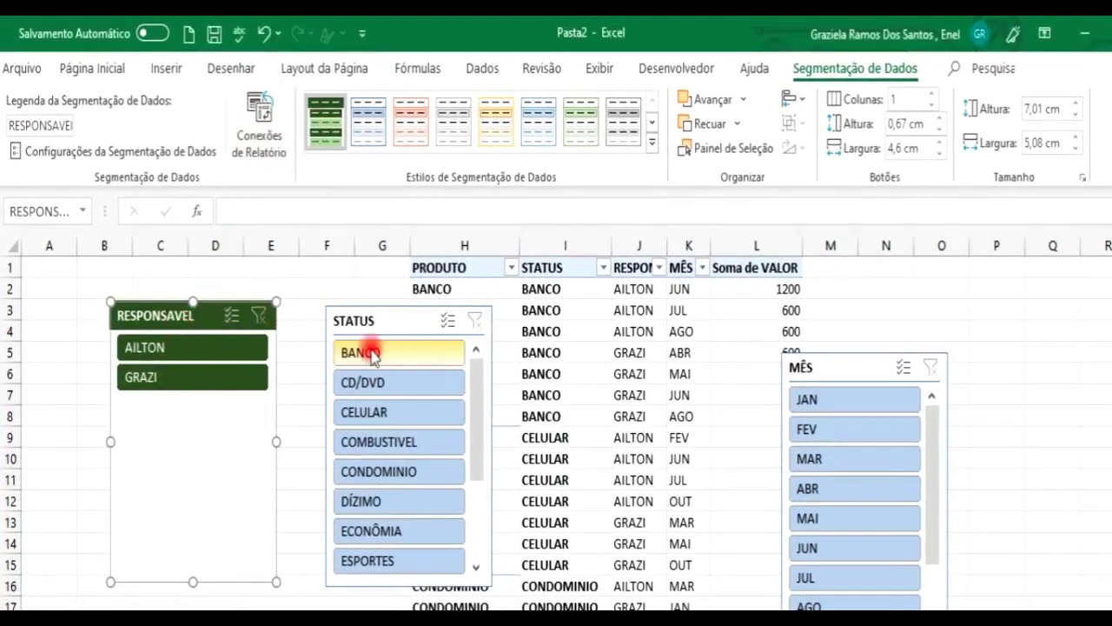
Apply the custom dark green slicer style to the STATUS and MÊS slicers
{"action": "left_click", "coordinate": [371, 316]}
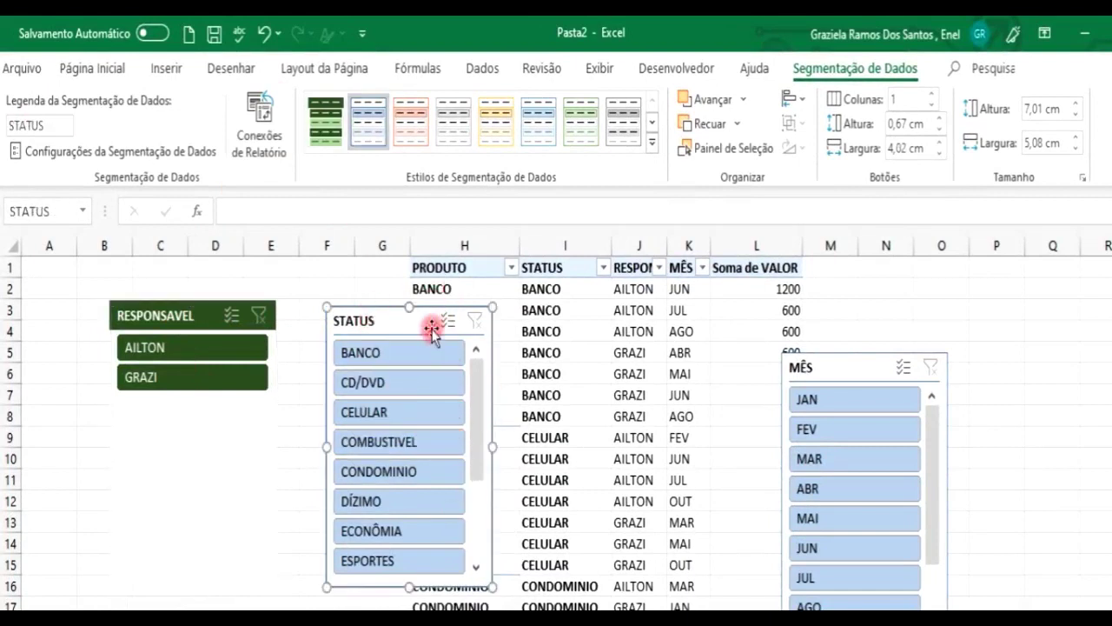
{"action": "left_click", "coordinate": [323, 130]}
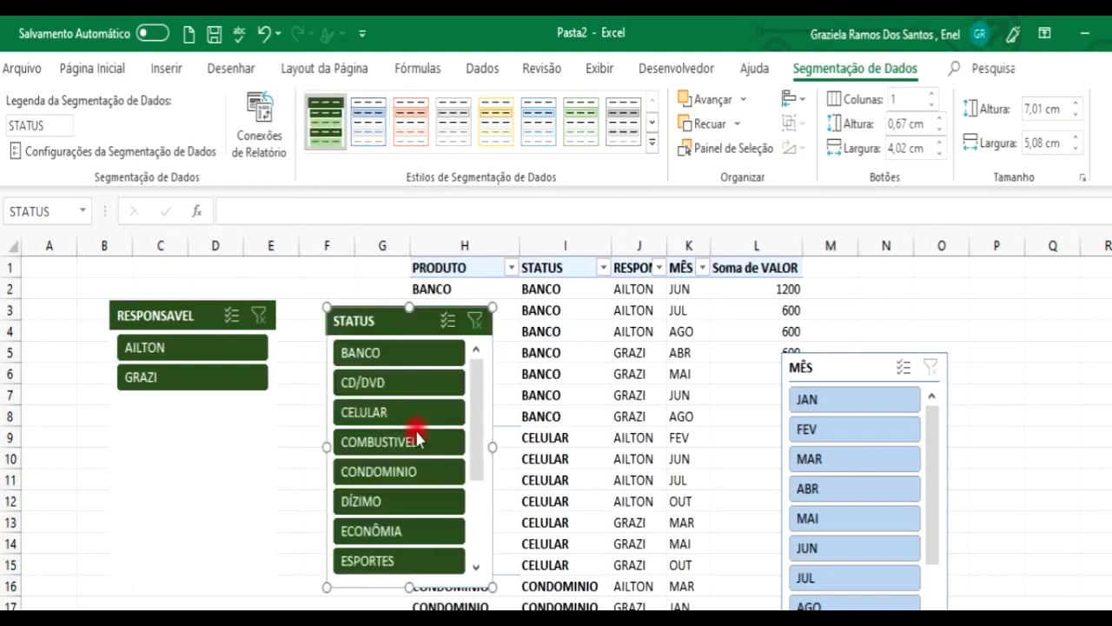
{"action": "left_click", "coordinate": [831, 366]}
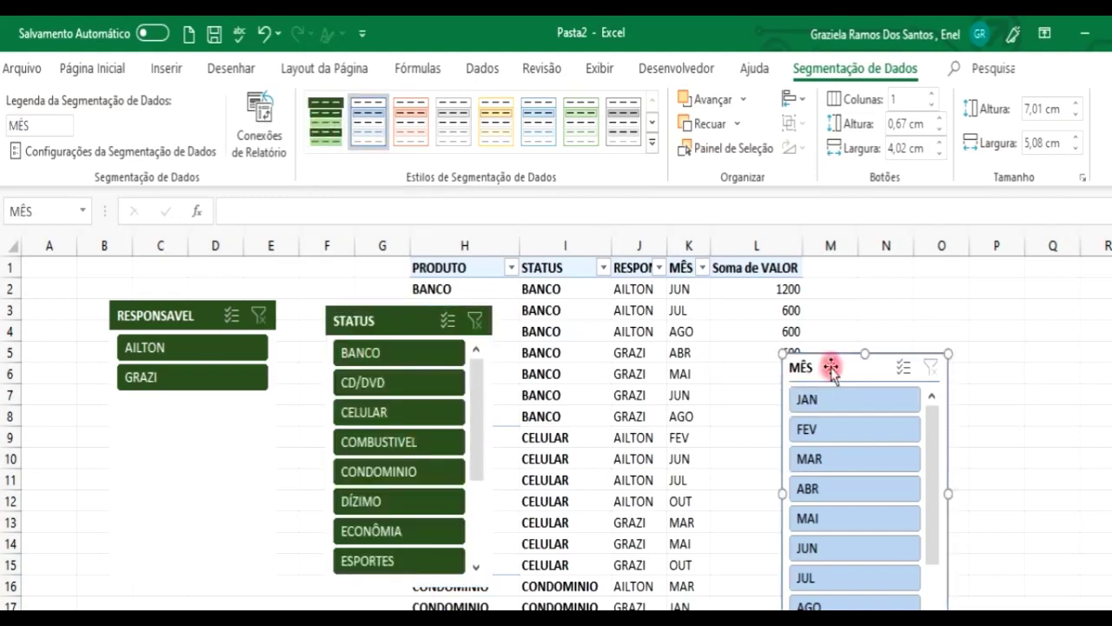
{"action": "left_click", "coordinate": [327, 119]}
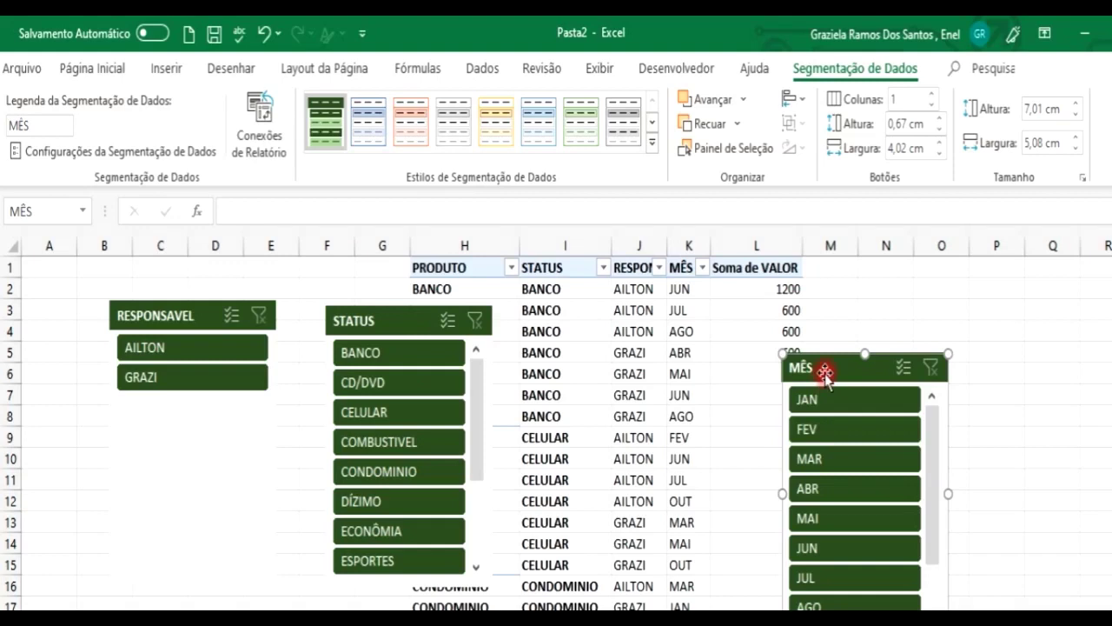
Select the RESPONSAVEL, MÊS and STATUS slicers together and deselect them again
{"action": "left_click", "coordinate": [372, 323]}
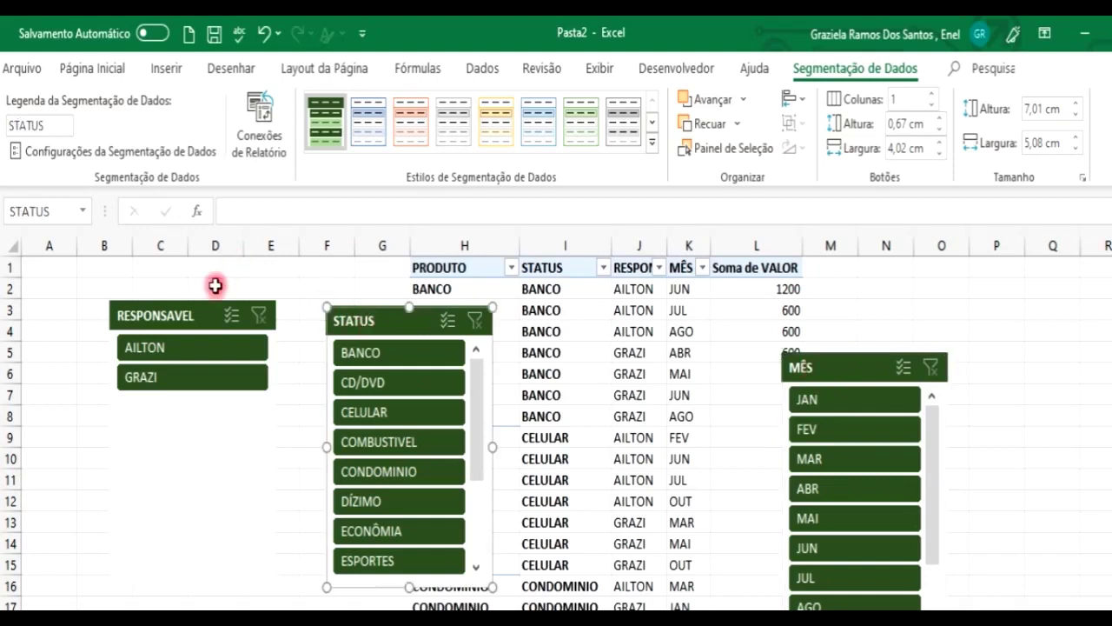
{"action": "left_click", "coordinate": [198, 325]}
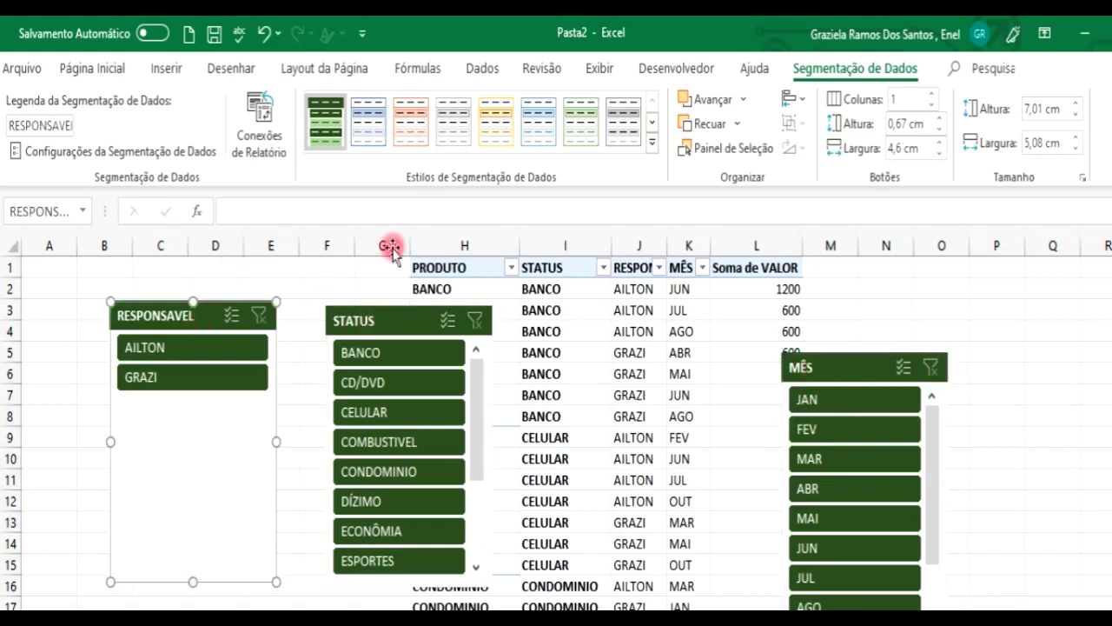
{"action": "left_click", "coordinate": [857, 367], "text": "ctrl"}
{"action": "left_click", "coordinate": [422, 331], "text": "ctrl"}
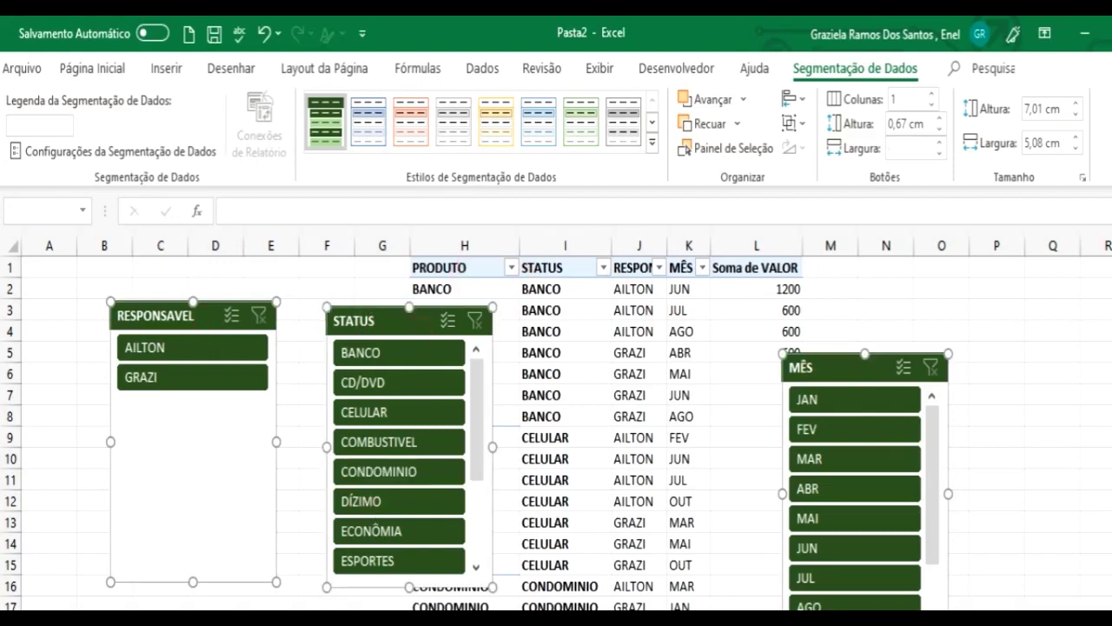
{"action": "left_click", "coordinate": [285, 304]}
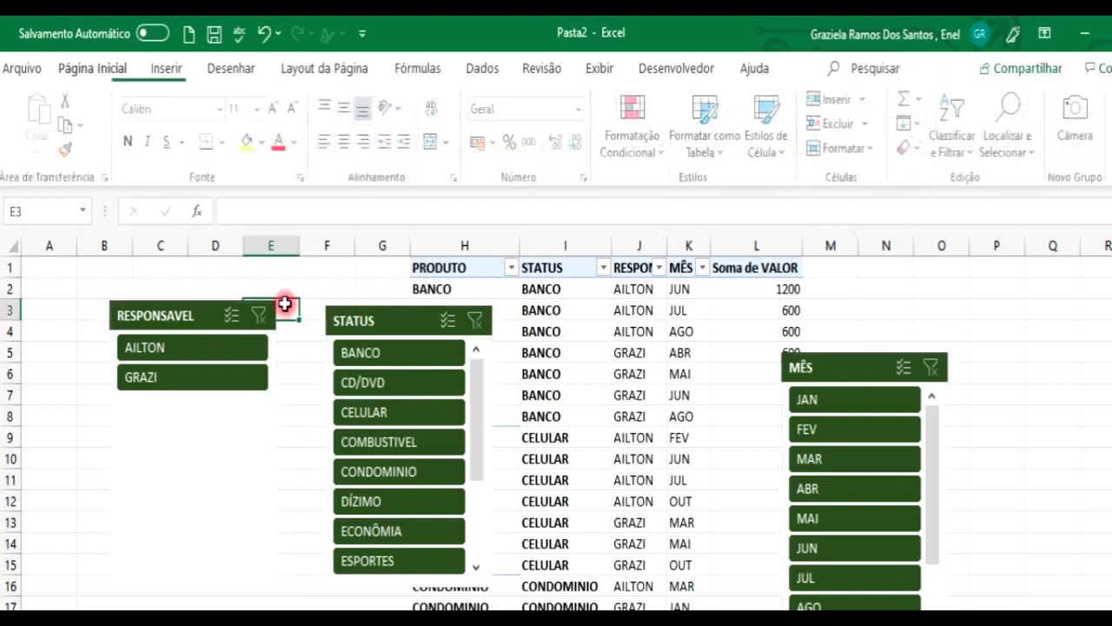
Test the STATUS slicer by filtering on BANCO, CELULAR, COMBUSTIVEL and DÍZIMO, and clear its filter
{"action": "left_click", "coordinate": [380, 352]}
{"action": "left_click", "coordinate": [378, 411]}
{"action": "left_click", "coordinate": [378, 441]}
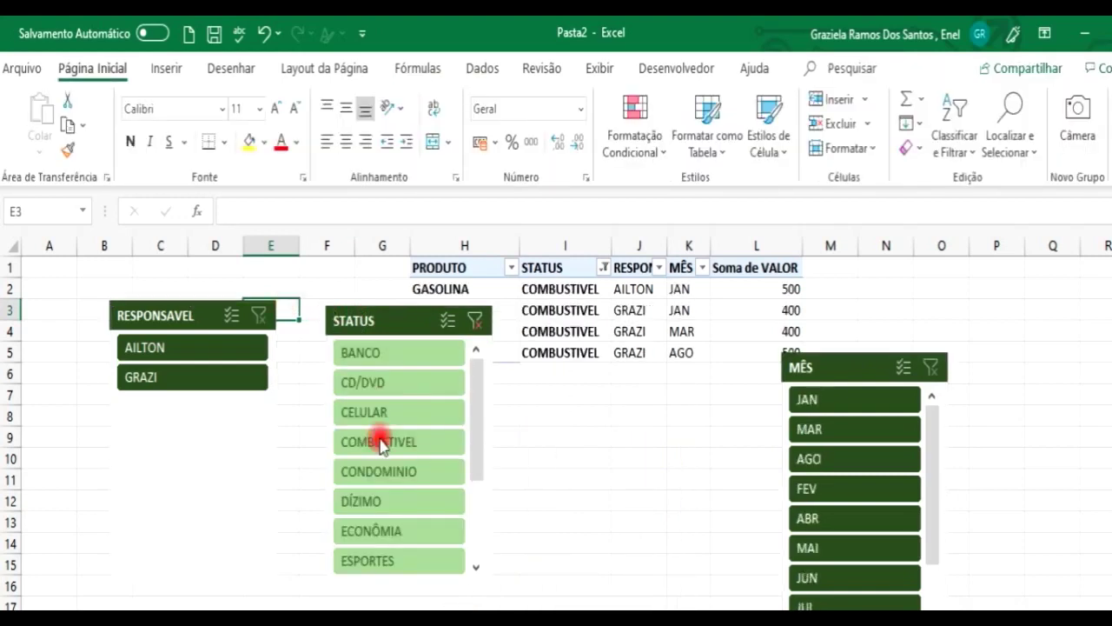
{"action": "left_click", "coordinate": [413, 500]}
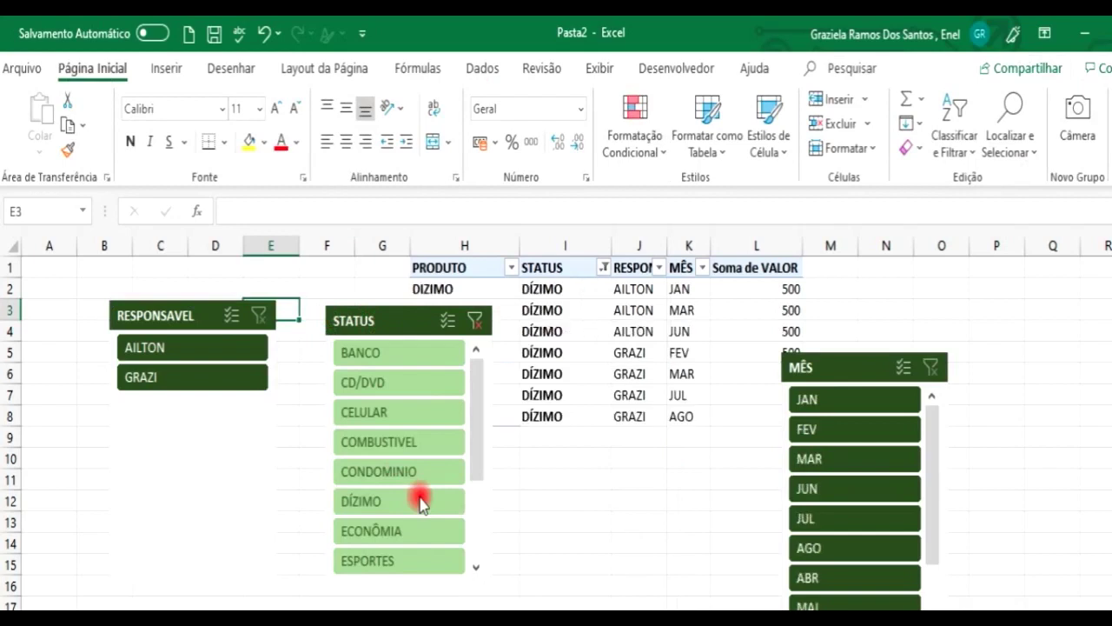
{"action": "left_click", "coordinate": [477, 323]}
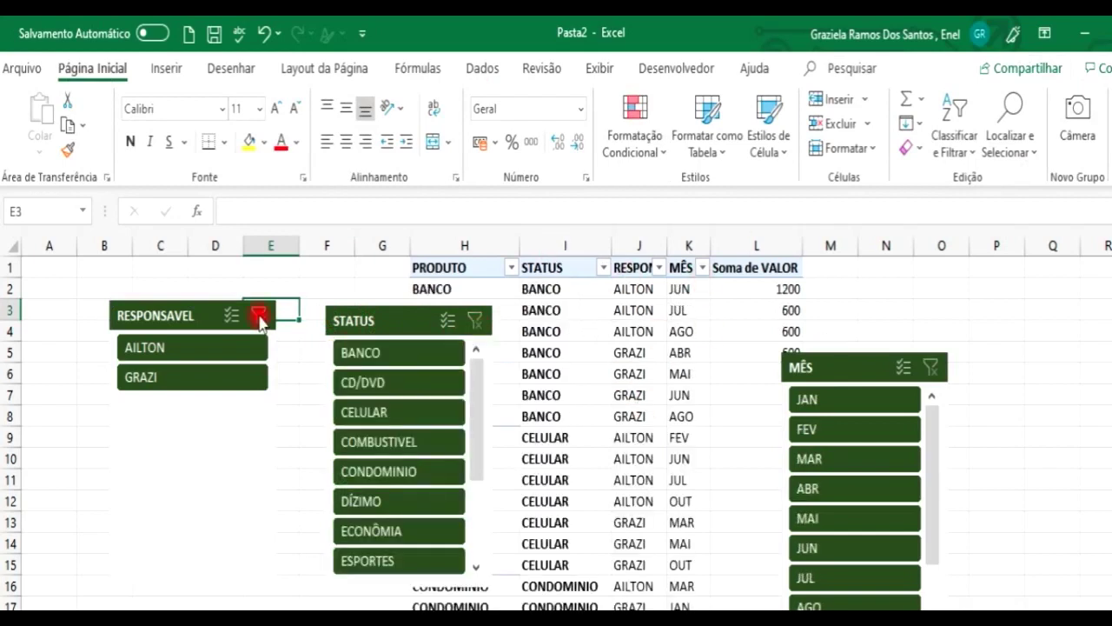
Test the MÊS slicer by filtering on JAN, FEV, MAR and MAI, and clear its filter
{"action": "left_click", "coordinate": [844, 397]}
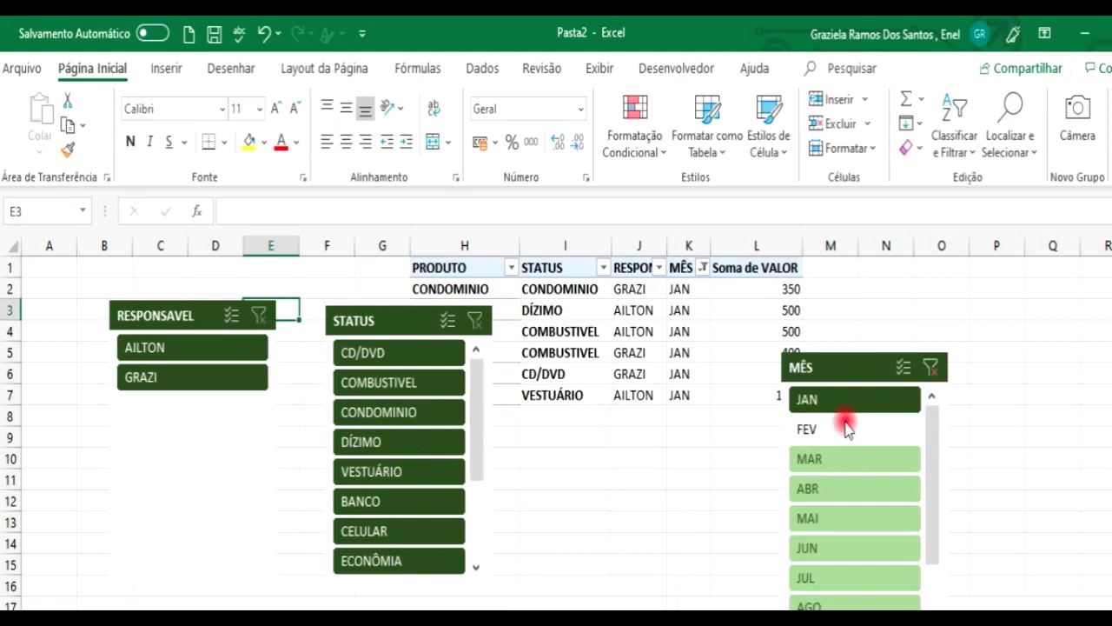
{"action": "left_click", "coordinate": [847, 427]}
{"action": "left_click", "coordinate": [844, 457]}
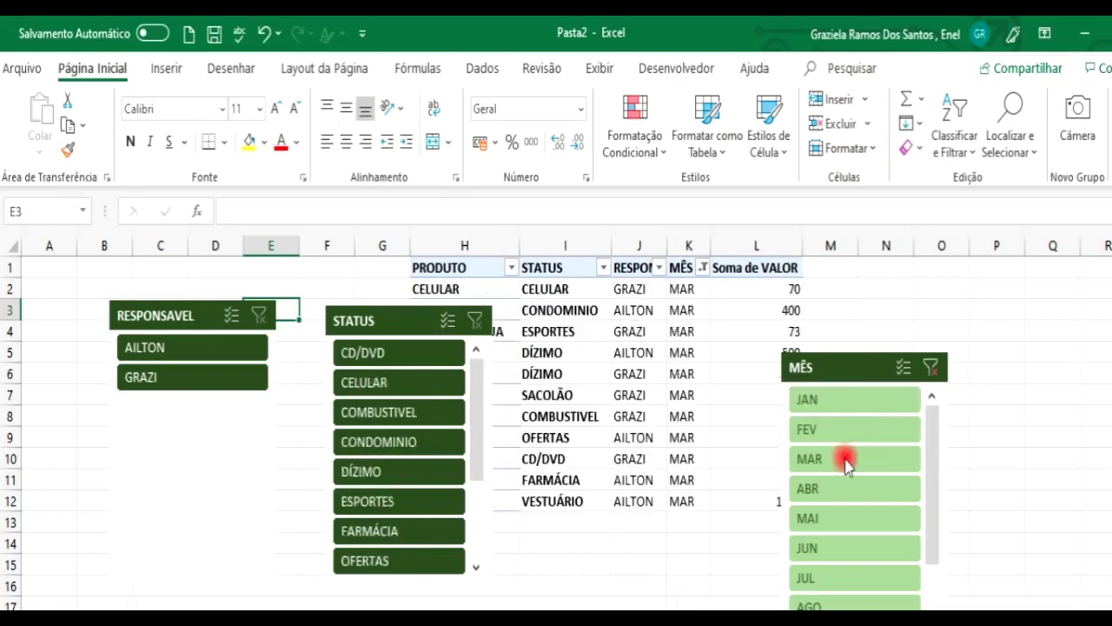
{"action": "left_click", "coordinate": [845, 512]}
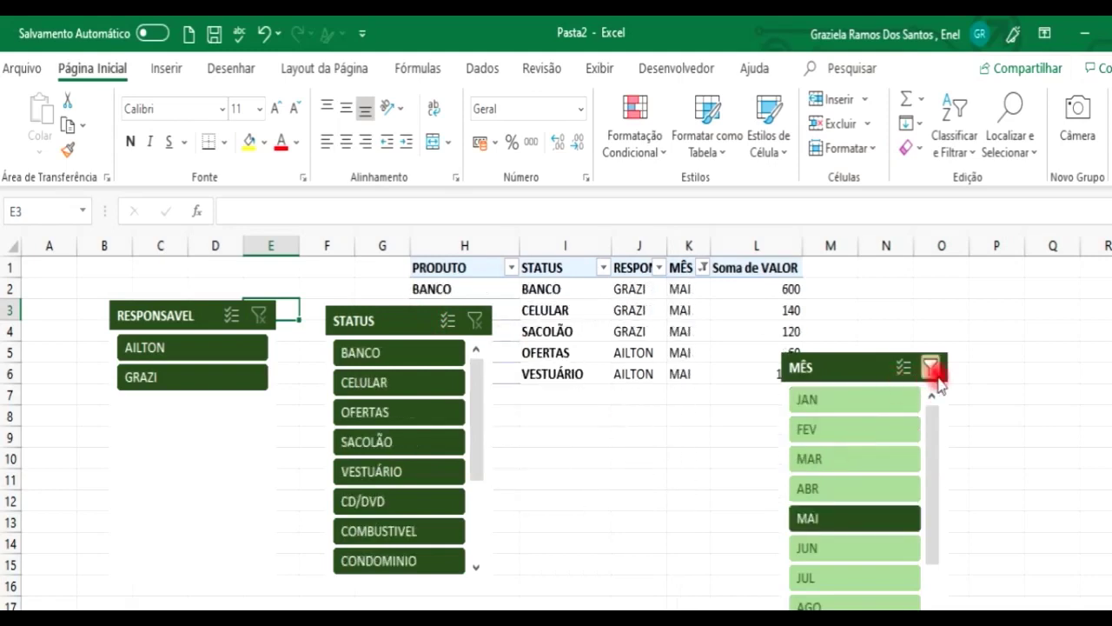
{"action": "left_click", "coordinate": [932, 368]}
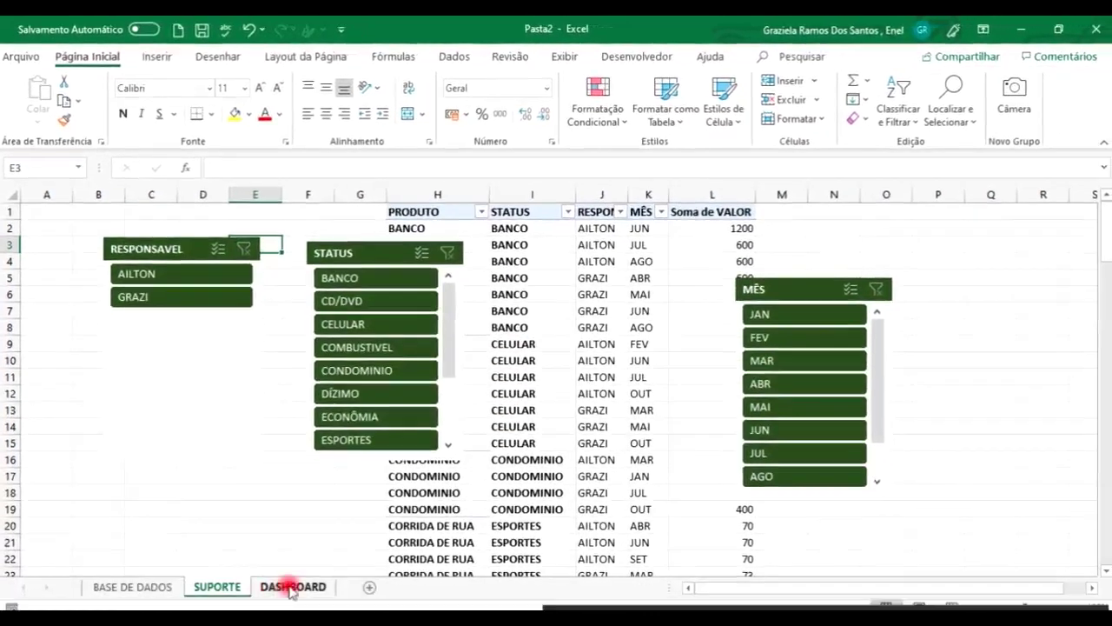
Look through the DASHBOARD, BASE DE DADOS and SUPORTE sheets of the workbook
{"action": "left_click", "coordinate": [292, 588]}
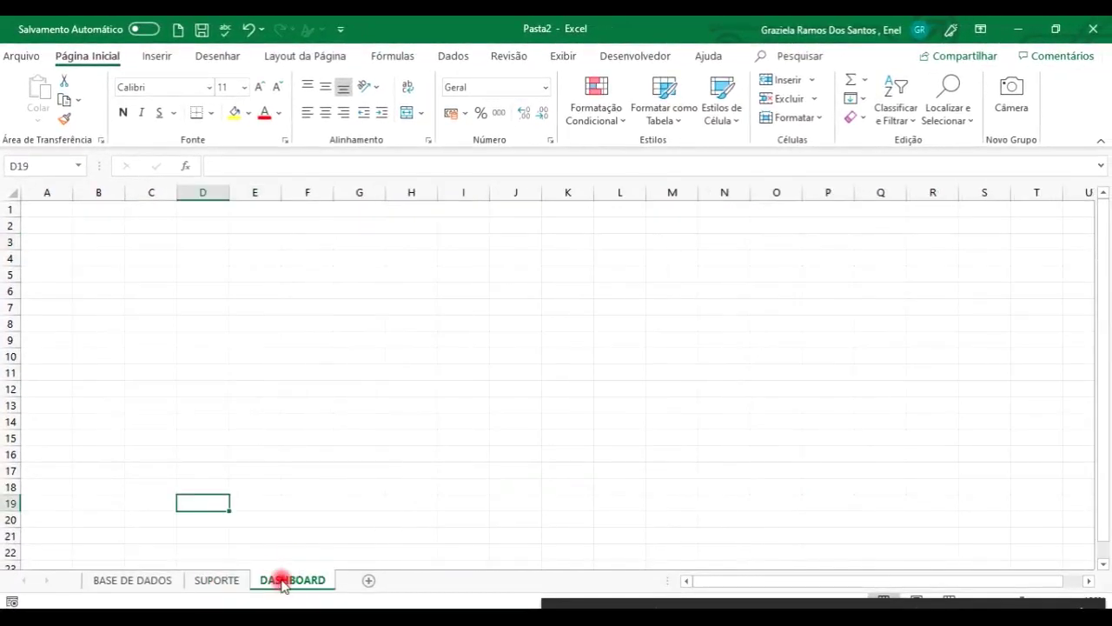
{"action": "left_click", "coordinate": [215, 582]}
{"action": "left_click", "coordinate": [296, 582]}
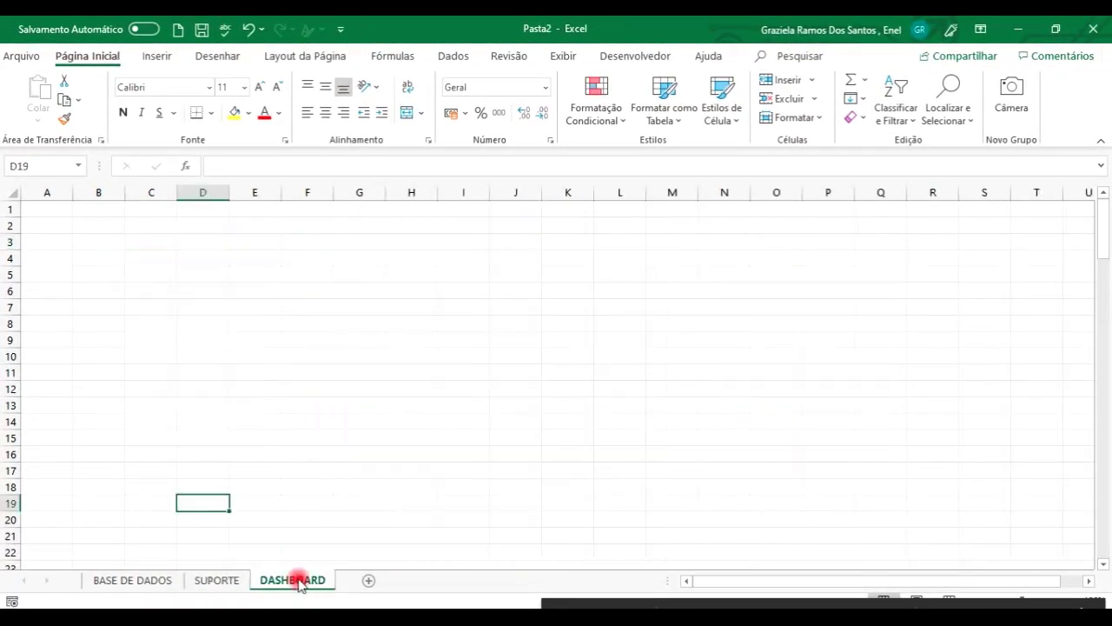
{"action": "left_click", "coordinate": [38, 206]}
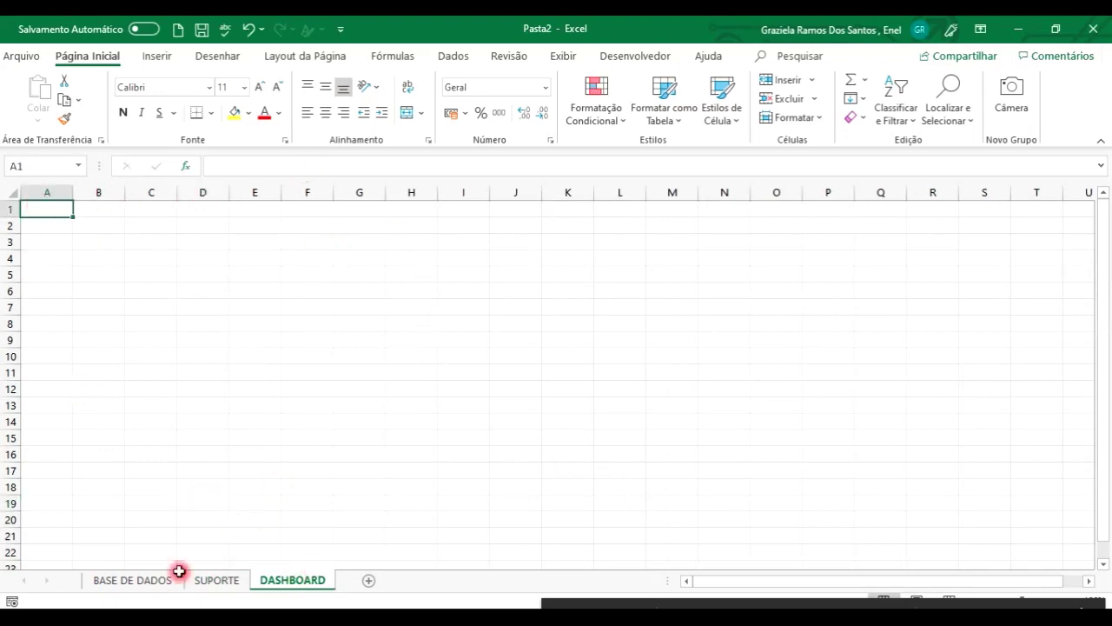
{"action": "left_click", "coordinate": [127, 584]}
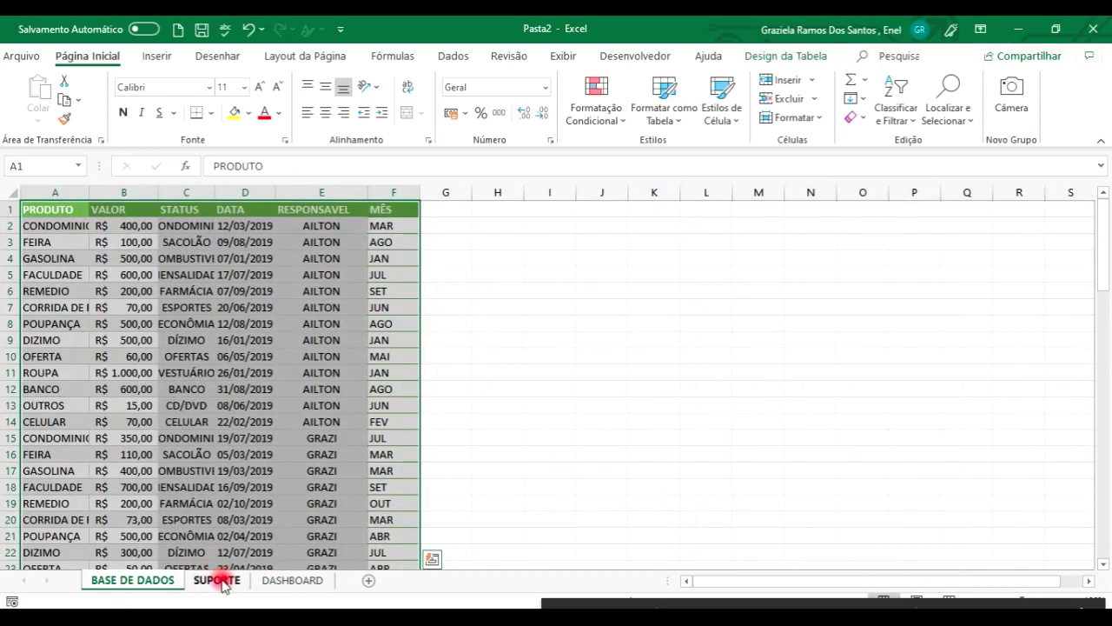
{"action": "left_click", "coordinate": [219, 581]}
Turn off the gridlines on the DASHBOARD sheet and return to cell A1
{"action": "left_click", "coordinate": [290, 582]}
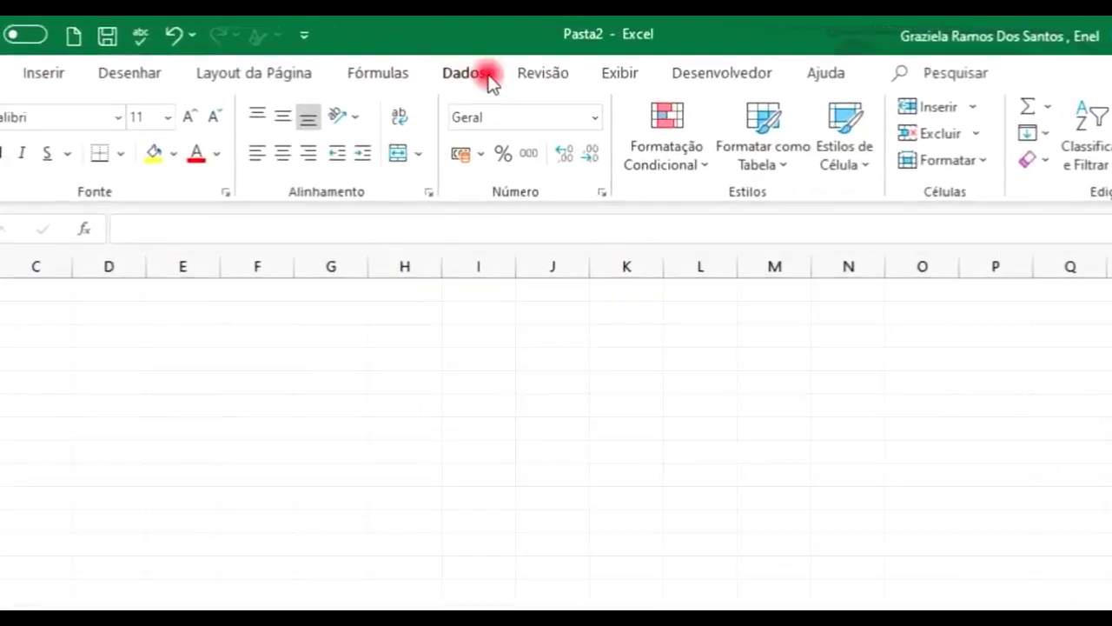
{"action": "left_click", "coordinate": [650, 87]}
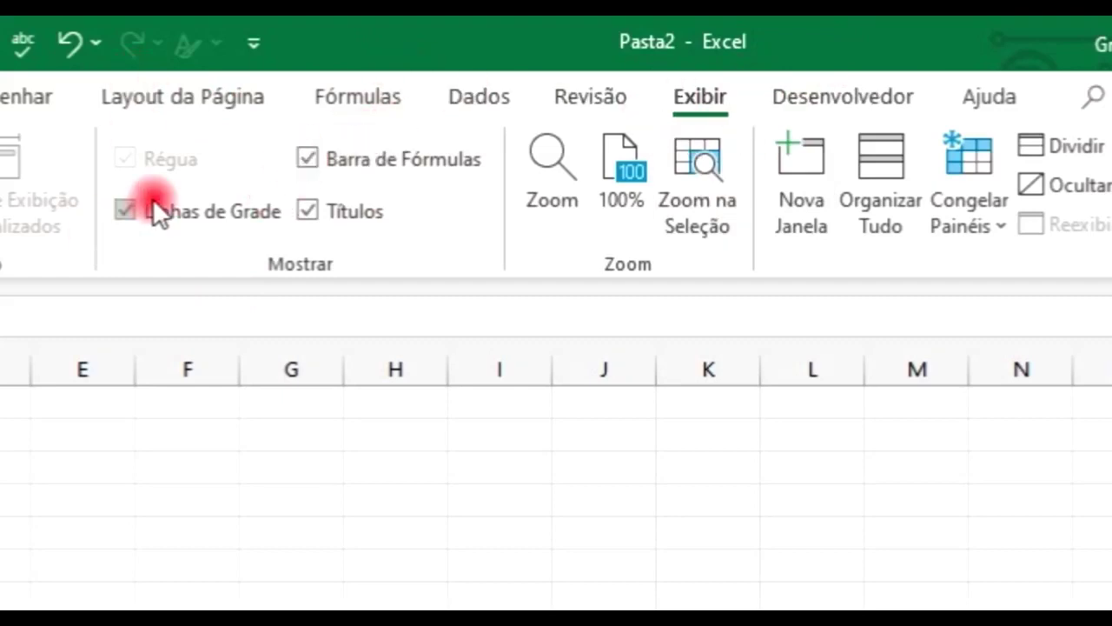
{"action": "left_click", "coordinate": [124, 210]}
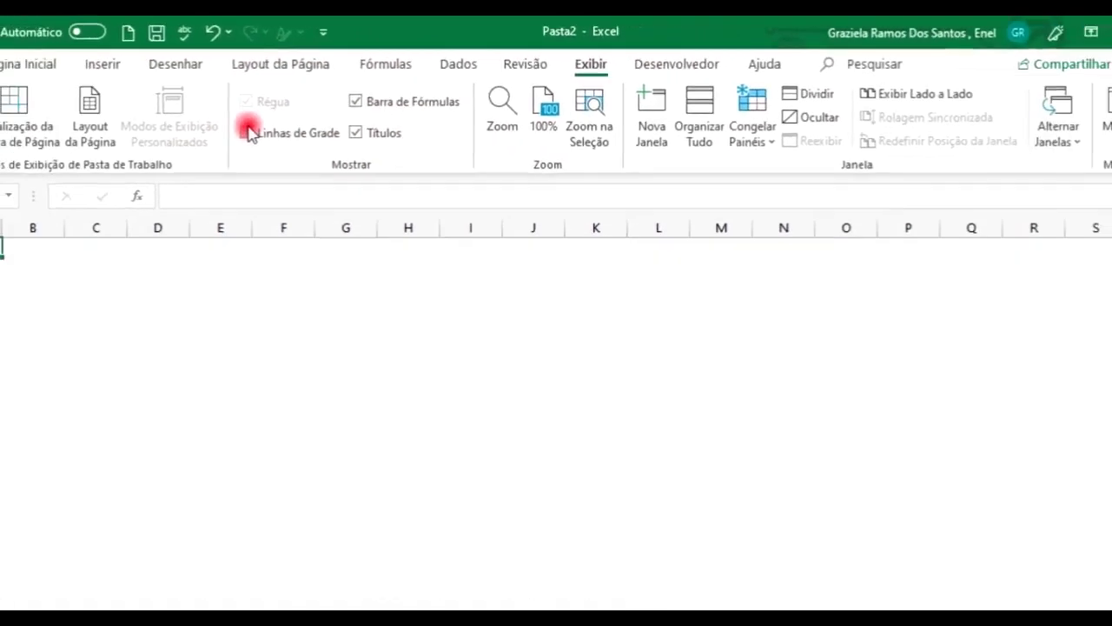
{"action": "left_click", "coordinate": [238, 263]}
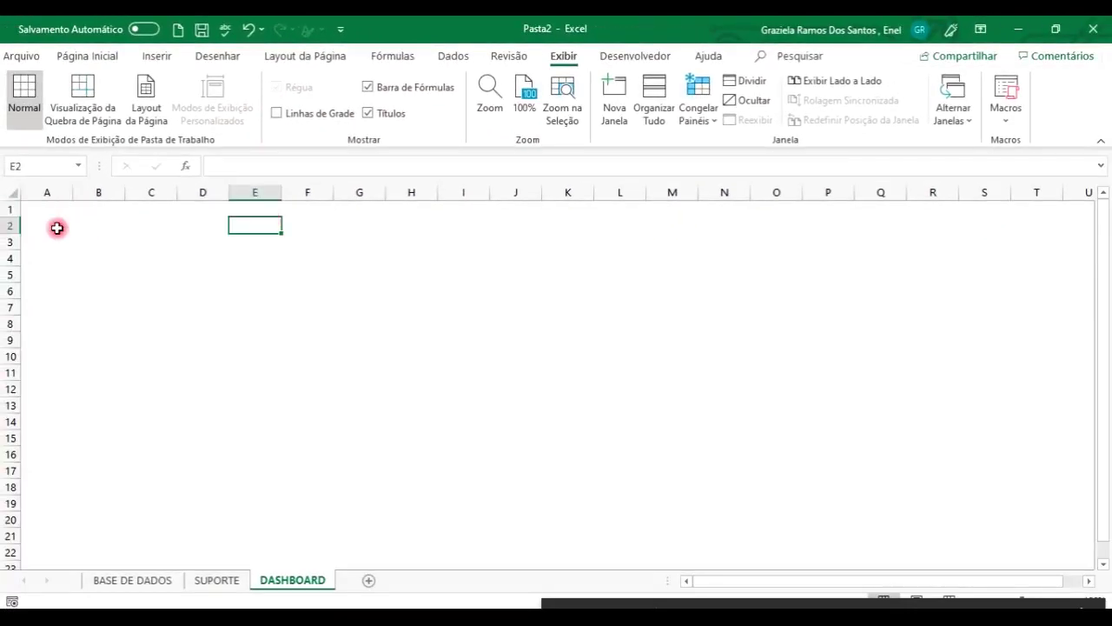
{"action": "left_click", "coordinate": [56, 227]}
{"action": "left_click", "coordinate": [50, 213]}
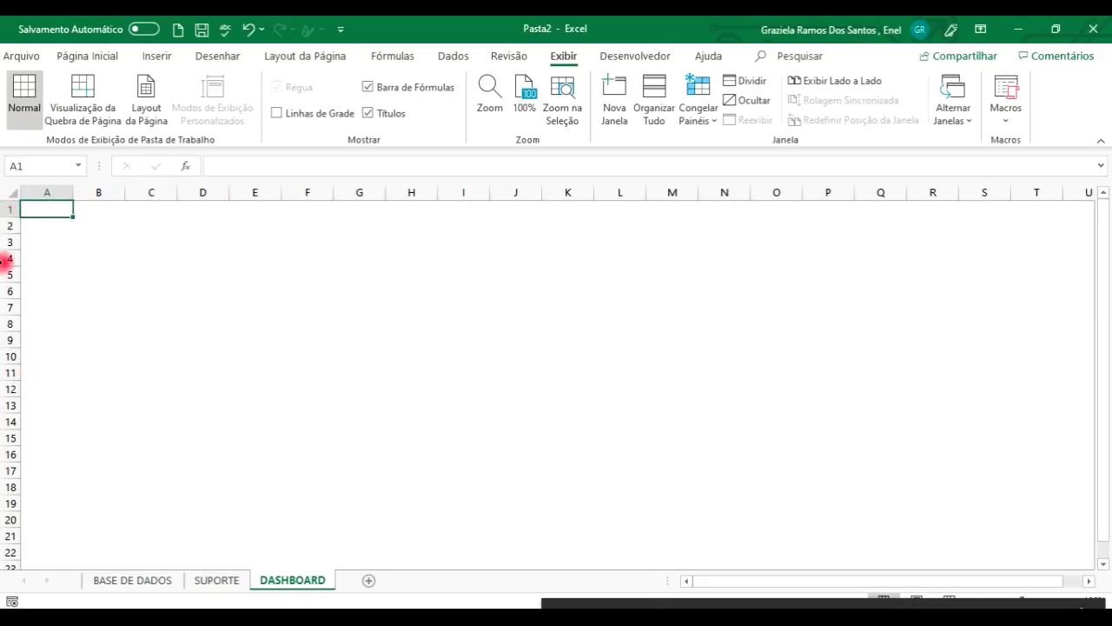
Switch to the DASHBOARD PARTE 2 workbook, view the finished dashboard with the ribbon auto-hidden, and restore the ribbon's tabs and commands
{"action": "key", "text": "alt+Tab"}
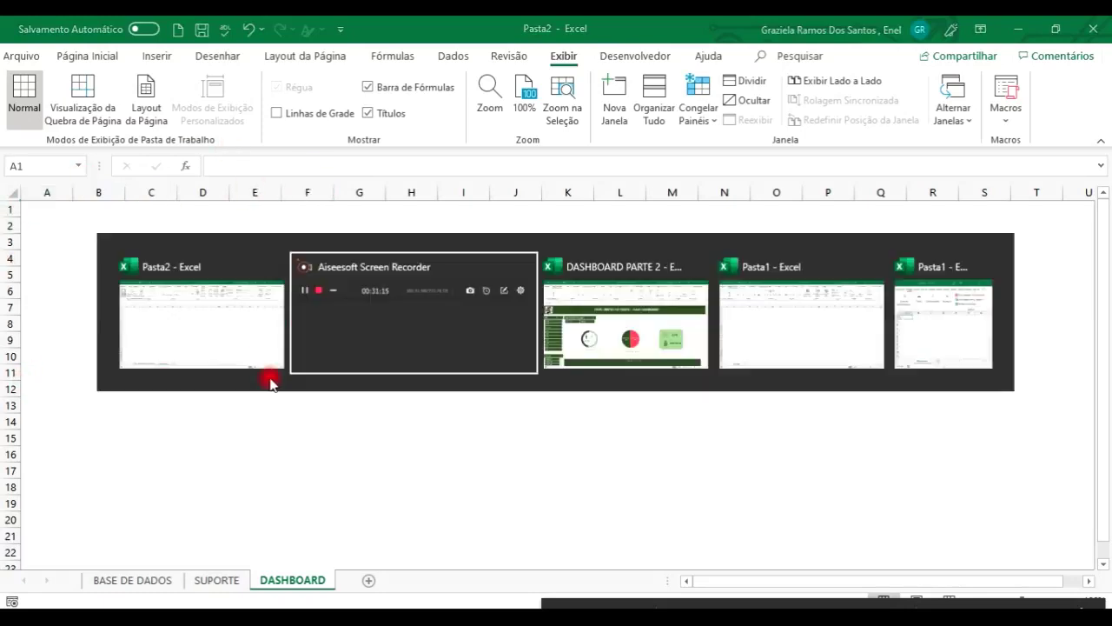
{"action": "key", "text": "alt+Tab"}
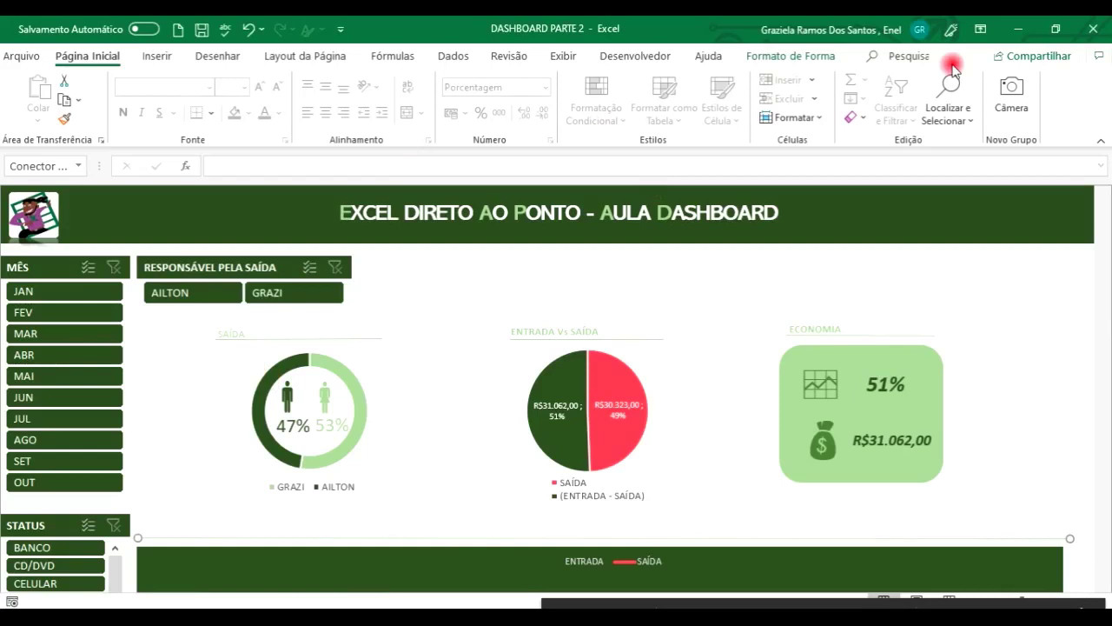
{"action": "left_click", "coordinate": [981, 30]}
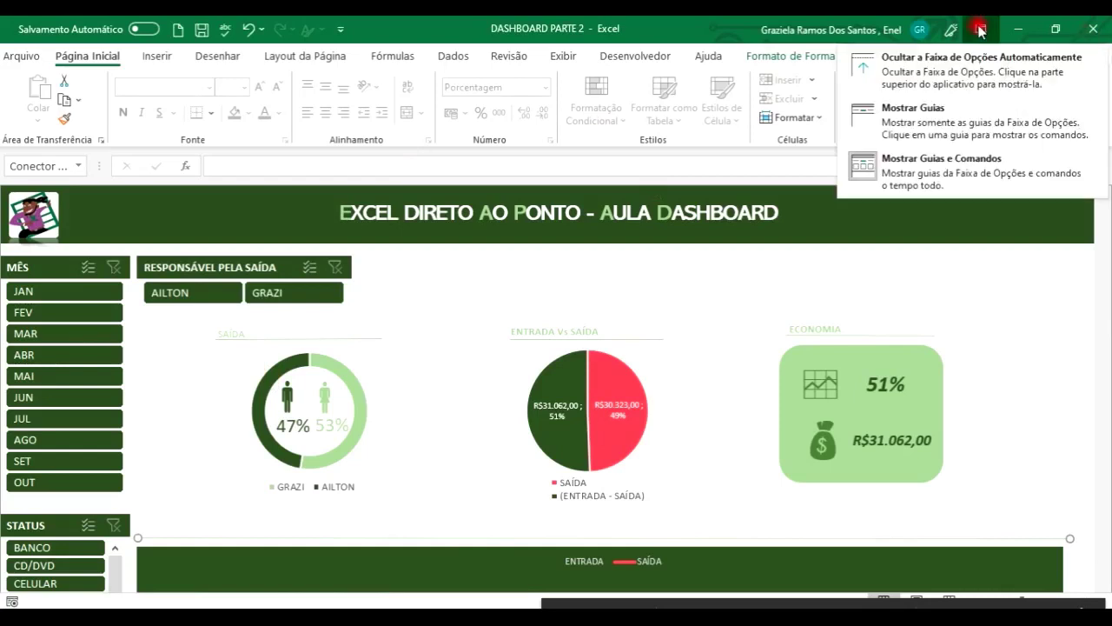
{"action": "left_click", "coordinate": [976, 60]}
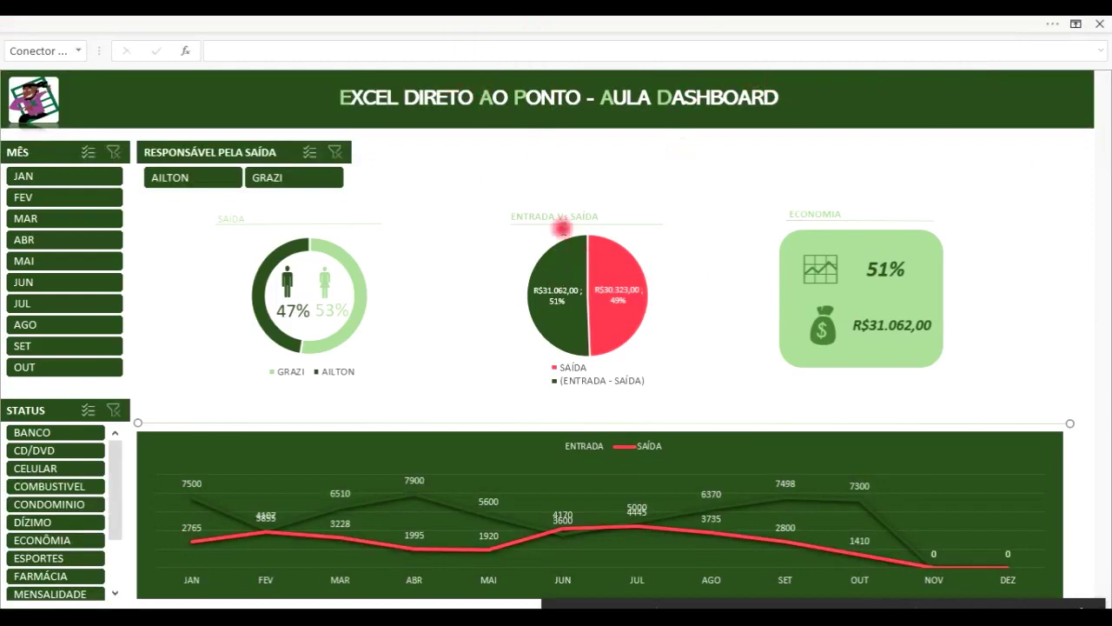
{"action": "left_click", "coordinate": [1076, 30]}
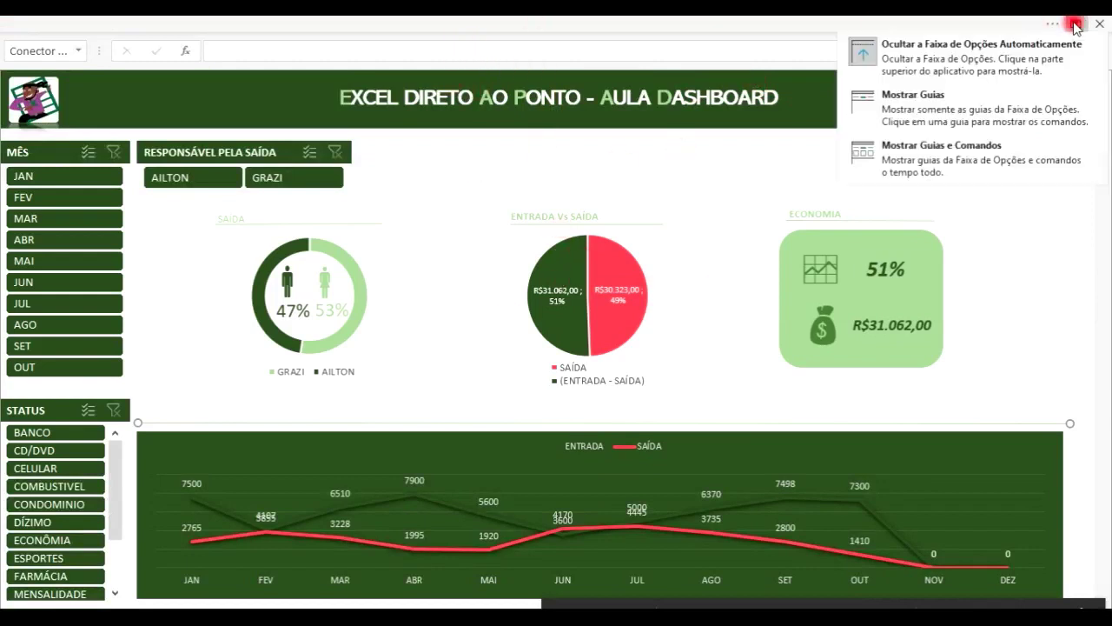
{"action": "left_click", "coordinate": [919, 174]}
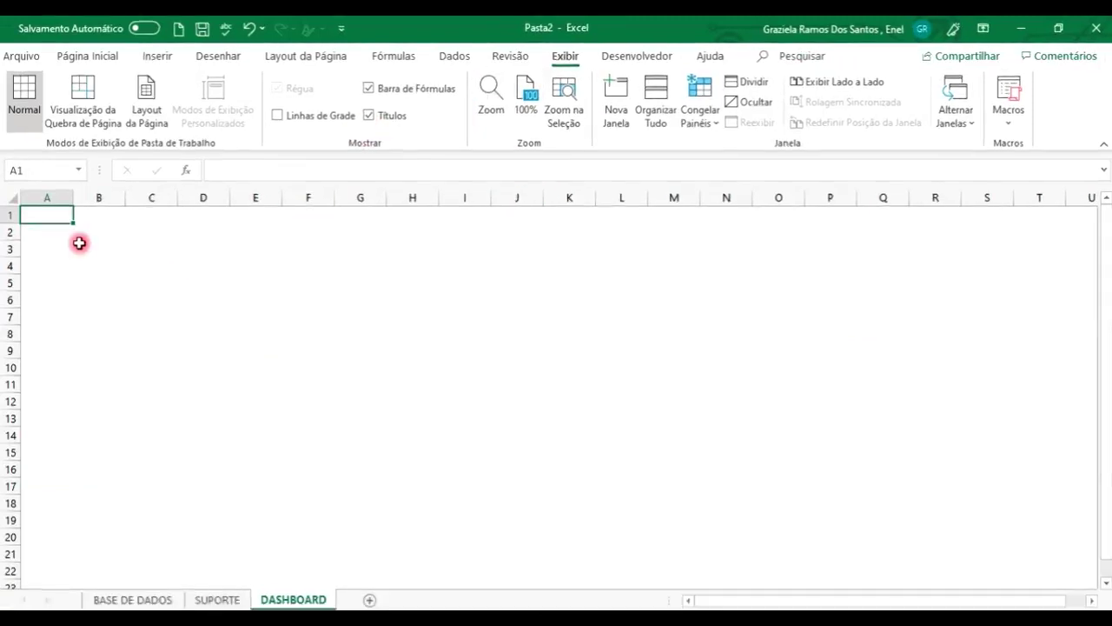
Increase the height of row 1 on the DASHBOARD sheet to about 72.75 points and move back to cell A1
{"action": "left_click_drag", "start_coordinate": [13, 261], "coordinate": [14, 347]}
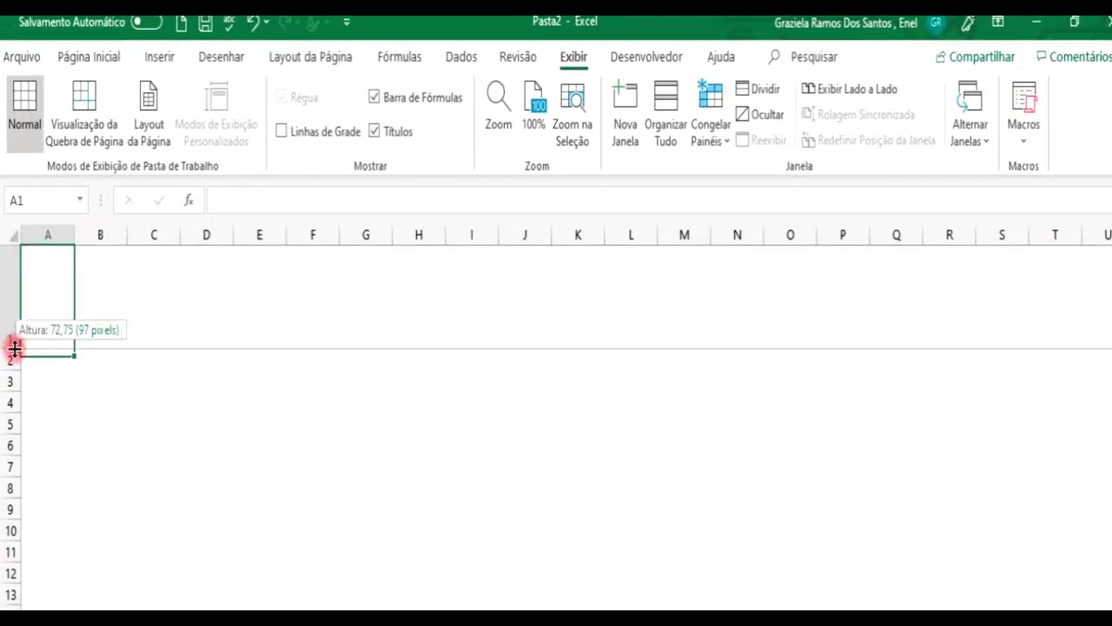
{"action": "left_click", "coordinate": [307, 300]}
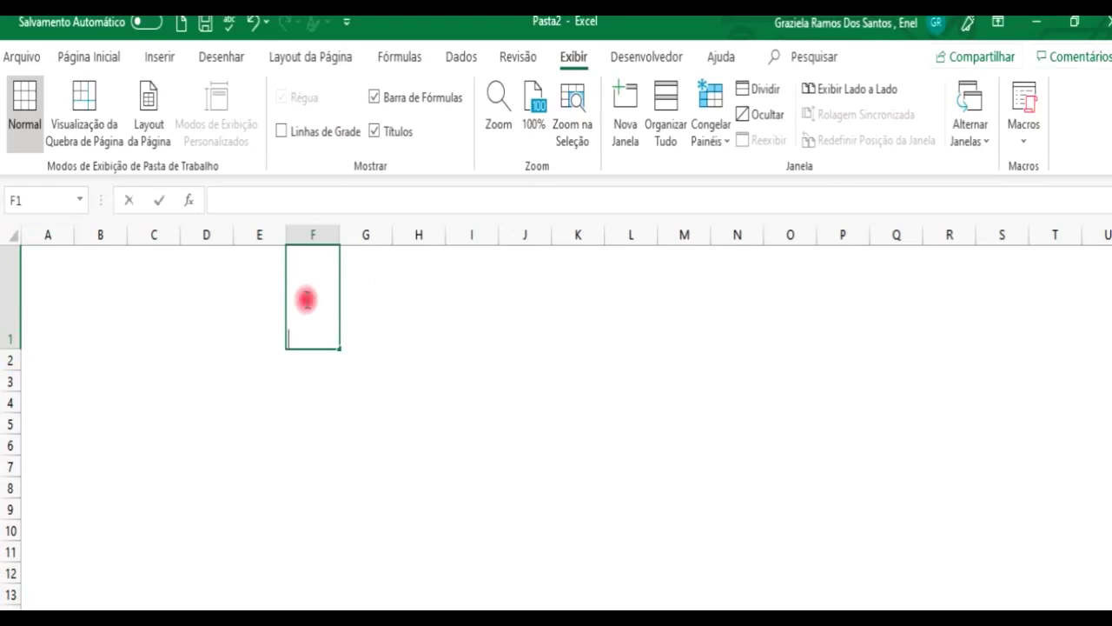
{"action": "key", "text": "Left"}
{"action": "key", "text": "Left"}
{"action": "key", "text": "Left"}
{"action": "key", "text": "Left"}
{"action": "key", "text": "Left"}
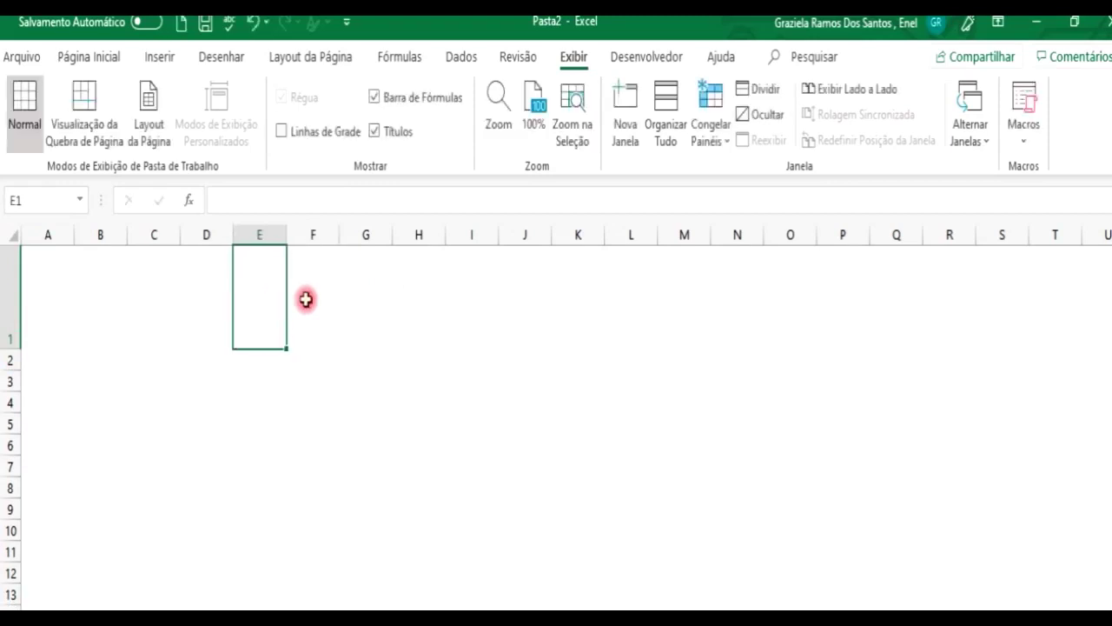
Fill the header band in row 1 from A1 through U1 with dark green
{"action": "key", "text": "shift+Right"}
{"action": "key", "text": "shift+Right"}
{"action": "key", "text": "shift+Right"}
{"action": "key", "text": "shift+Right"}
{"action": "key", "text": "shift+Right"}
{"action": "key", "text": "shift+Right"}
{"action": "key", "text": "shift+Right"}
{"action": "key", "text": "shift+Right"}
{"action": "key", "text": "shift+Right"}
{"action": "key", "text": "shift+Right"}
{"action": "key", "text": "shift+Right"}
{"action": "key", "text": "shift+Right"}
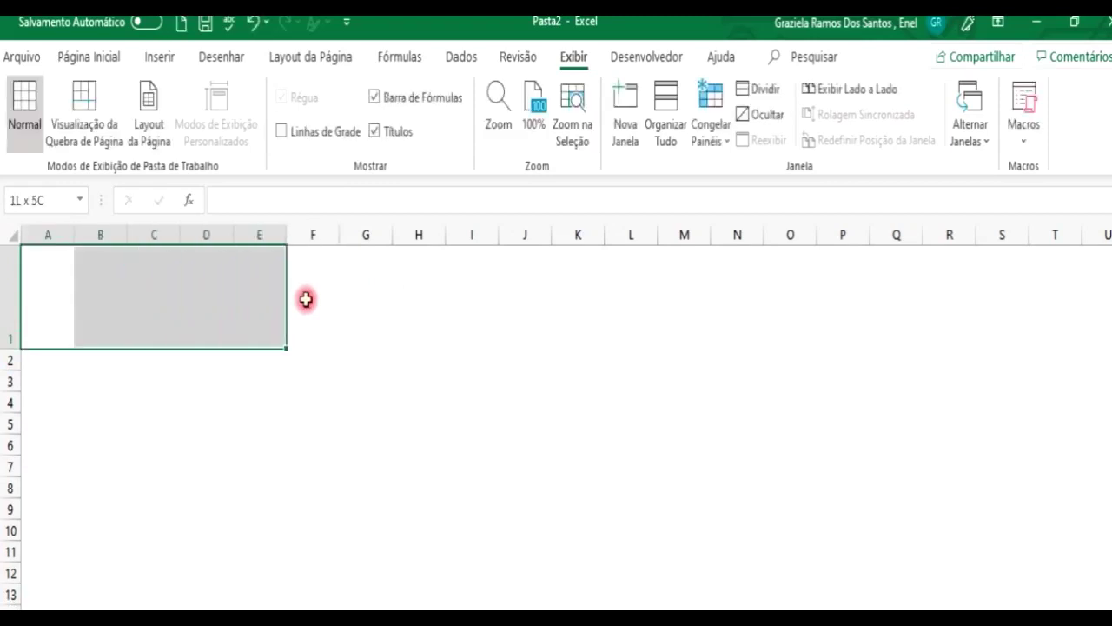
{"action": "key", "text": "shift+Right"}
{"action": "key", "text": "shift+Right"}
{"action": "key", "text": "shift+Right"}
{"action": "key", "text": "shift+Right"}
{"action": "key", "text": "shift+Right"}
{"action": "key", "text": "shift+Right"}
{"action": "key", "text": "shift+Right"}
{"action": "key", "text": "shift+Right"}
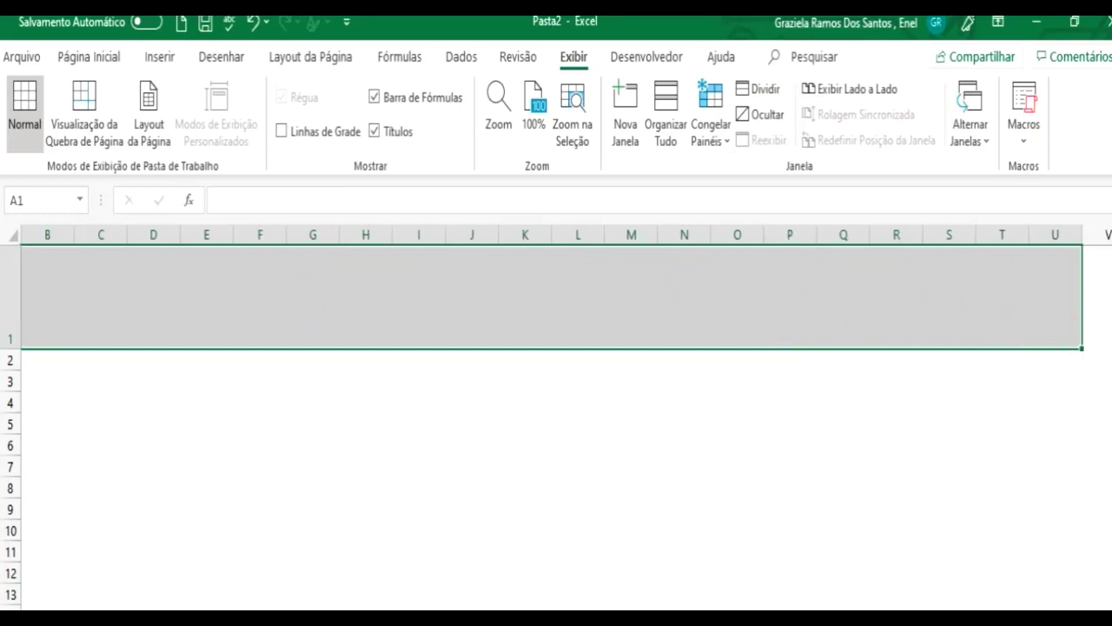
{"action": "scroll", "coordinate": [565, 418], "scroll_direction": "left", "scroll_amount": 1}
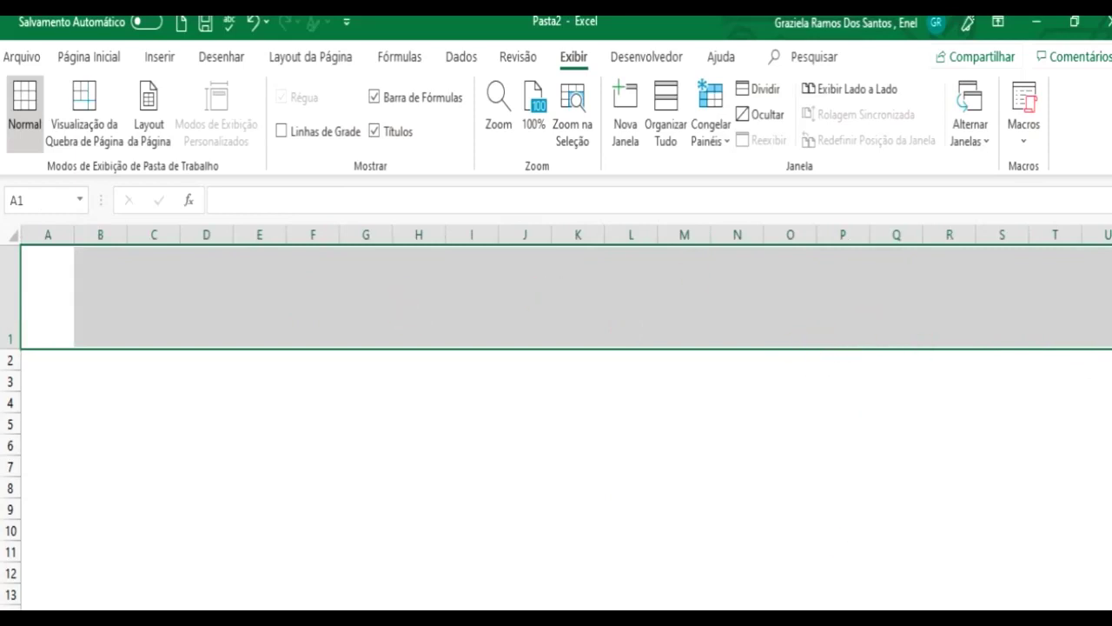
{"action": "scroll", "coordinate": [556, 417], "scroll_direction": "right", "scroll_amount": 1}
{"action": "scroll", "coordinate": [556, 417], "scroll_direction": "left", "scroll_amount": 1}
{"action": "left_click", "coordinate": [87, 57]}
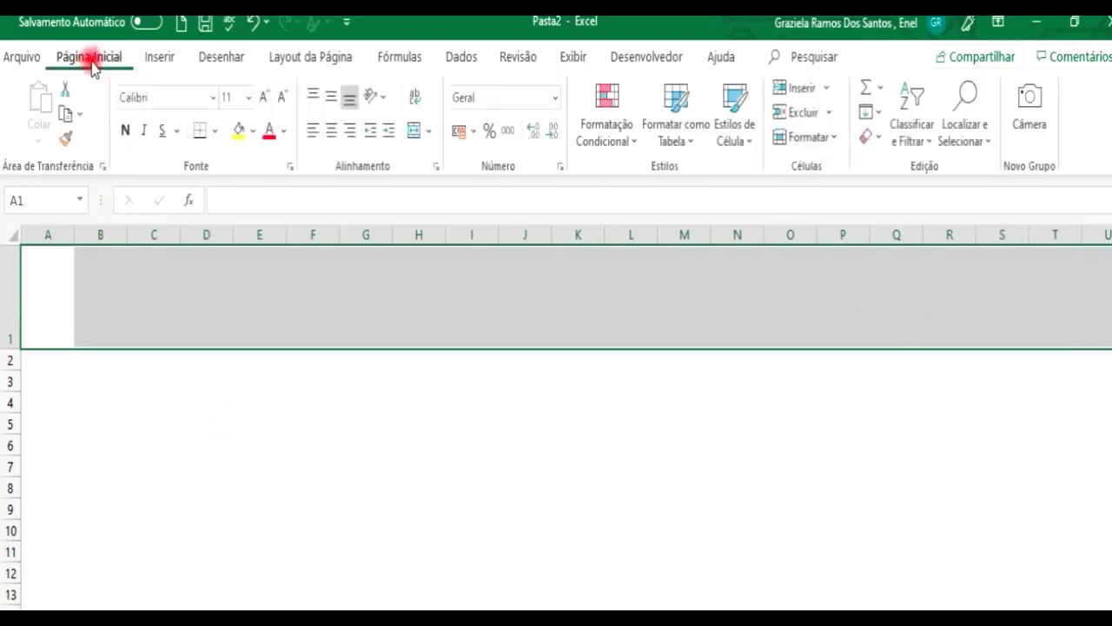
{"action": "left_click", "coordinate": [253, 135]}
{"action": "left_click", "coordinate": [366, 270]}
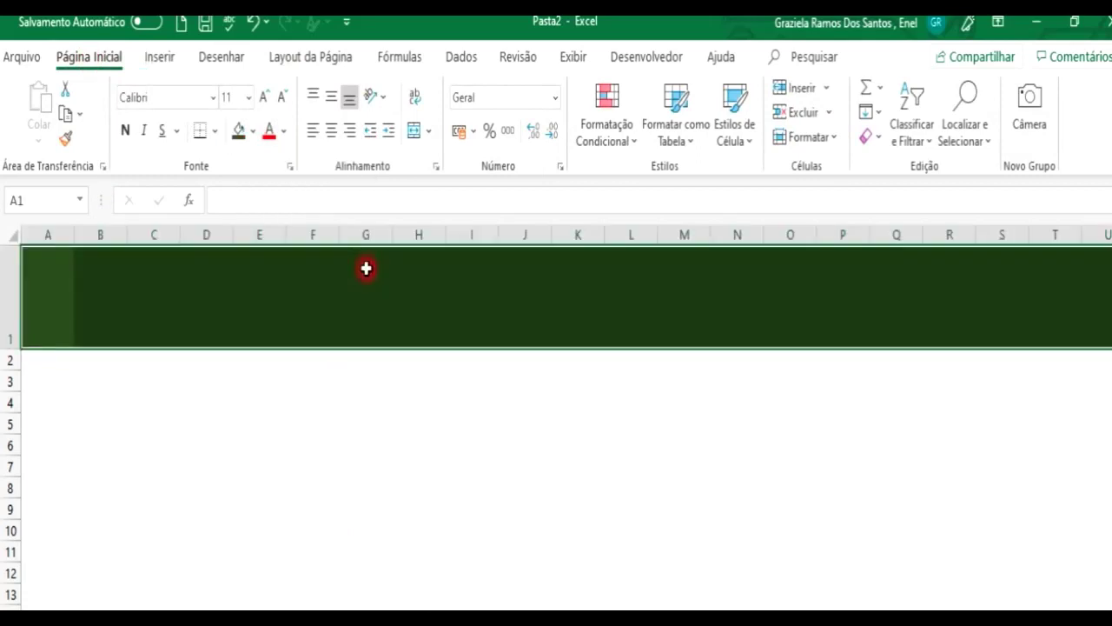
{"action": "left_click", "coordinate": [436, 443]}
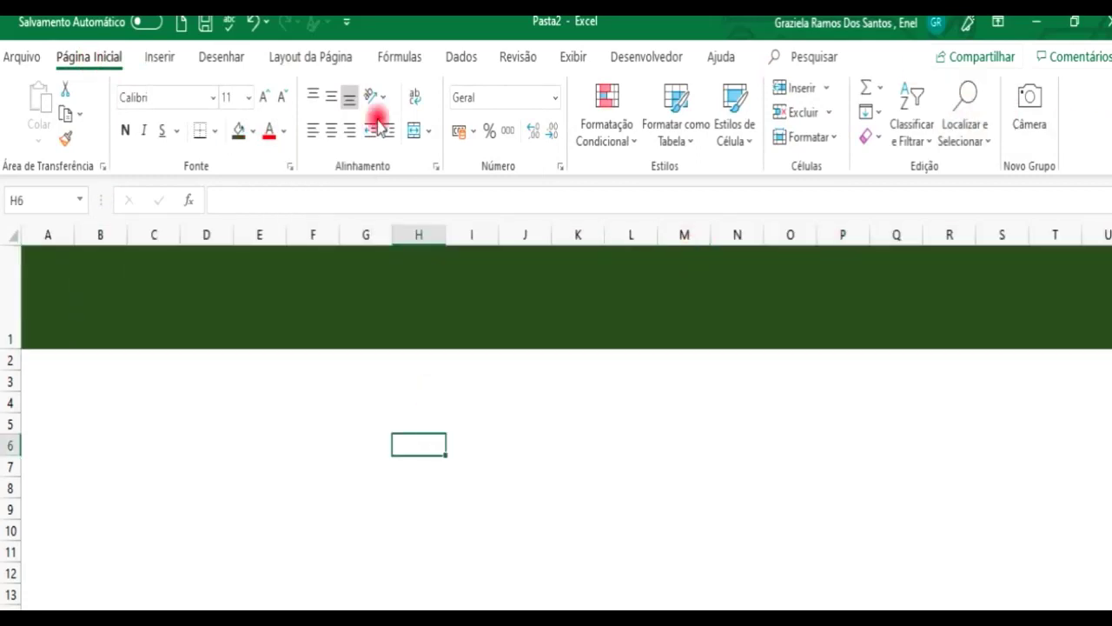
Insert a text box in the green header band with the title "EXCEL DIRETO AO PONTO - AULA DASHBOARD"
{"action": "left_click", "coordinate": [159, 57]}
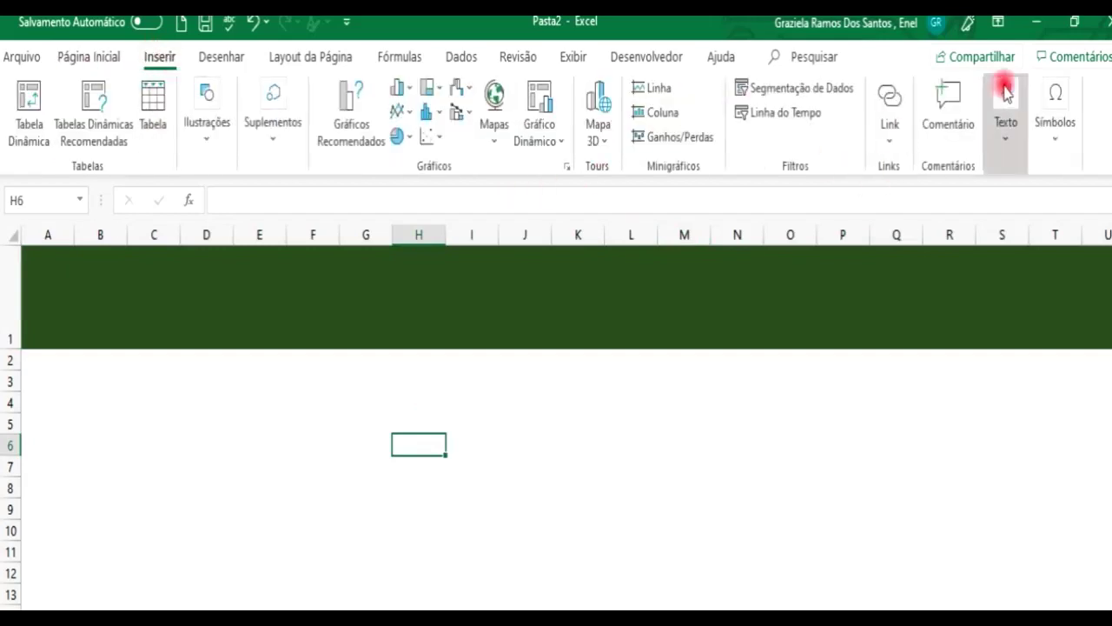
{"action": "left_click", "coordinate": [1008, 141]}
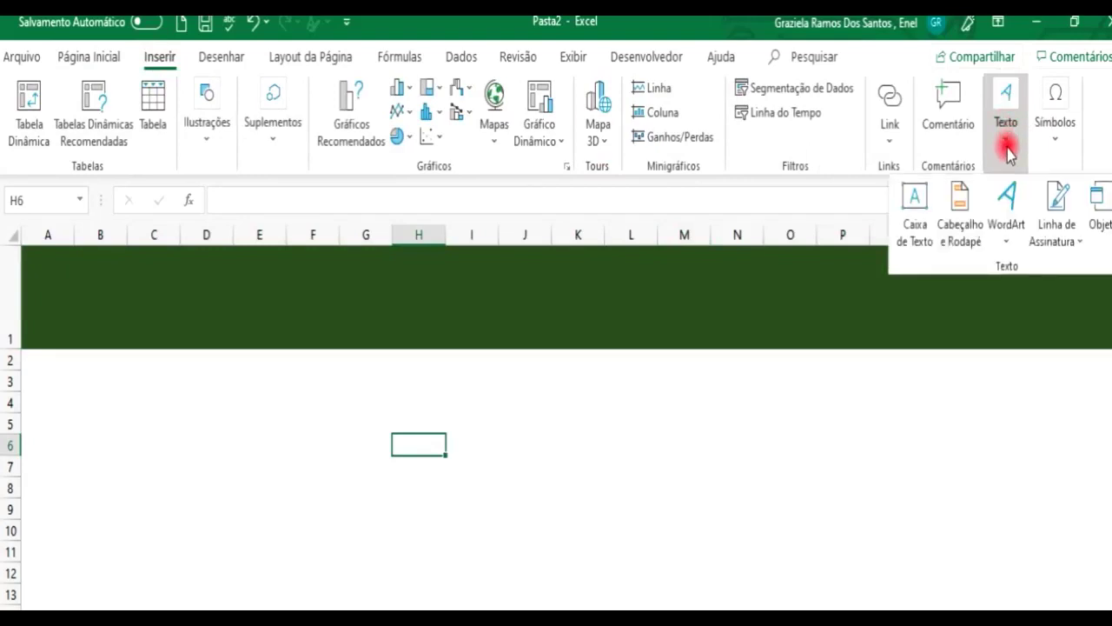
{"action": "left_click", "coordinate": [913, 199]}
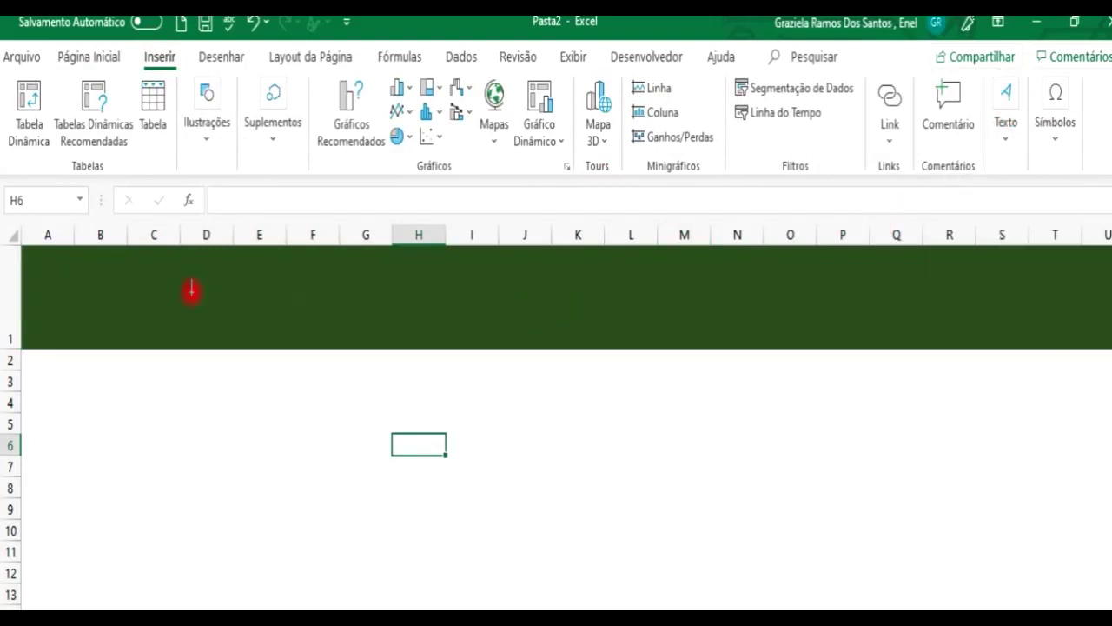
{"action": "left_click", "coordinate": [347, 284]}
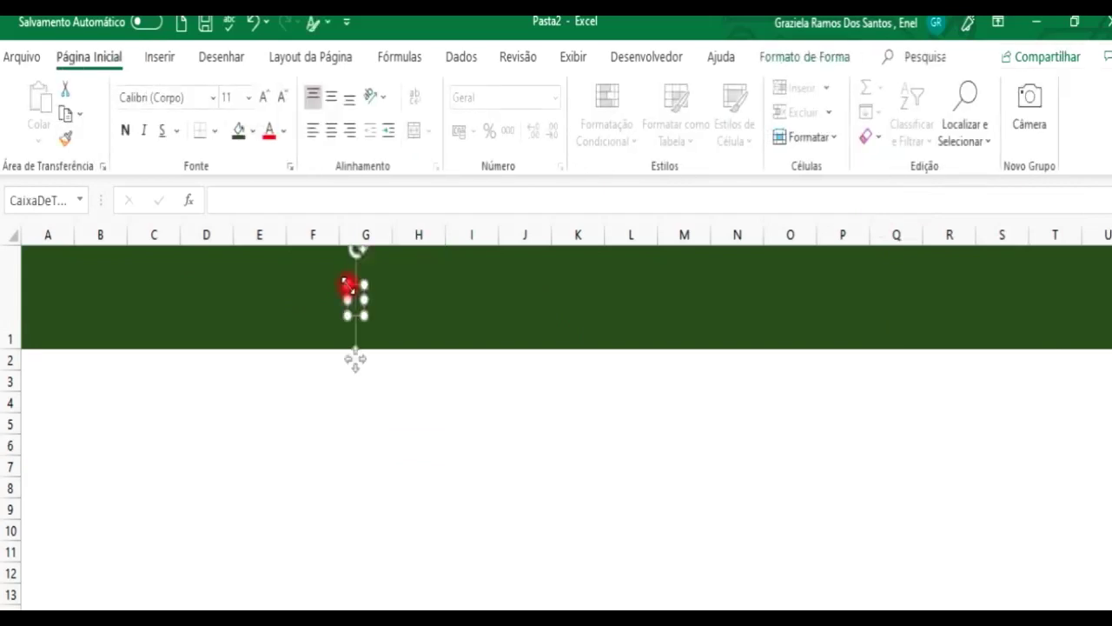
{"action": "type", "text": "EX"}
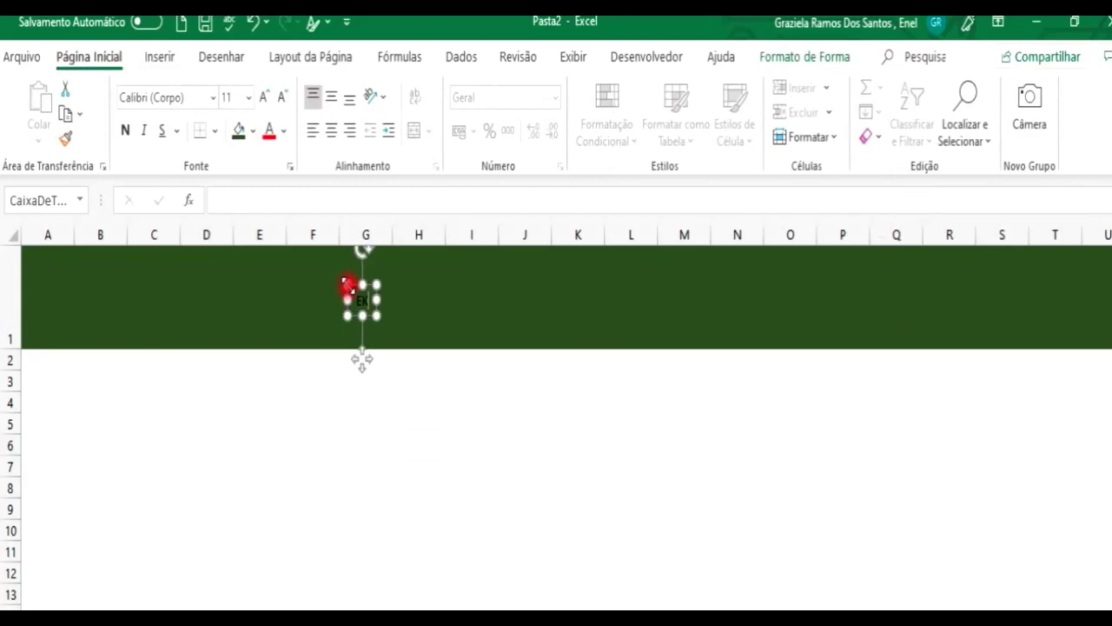
{"action": "type", "text": "CEL DIR"}
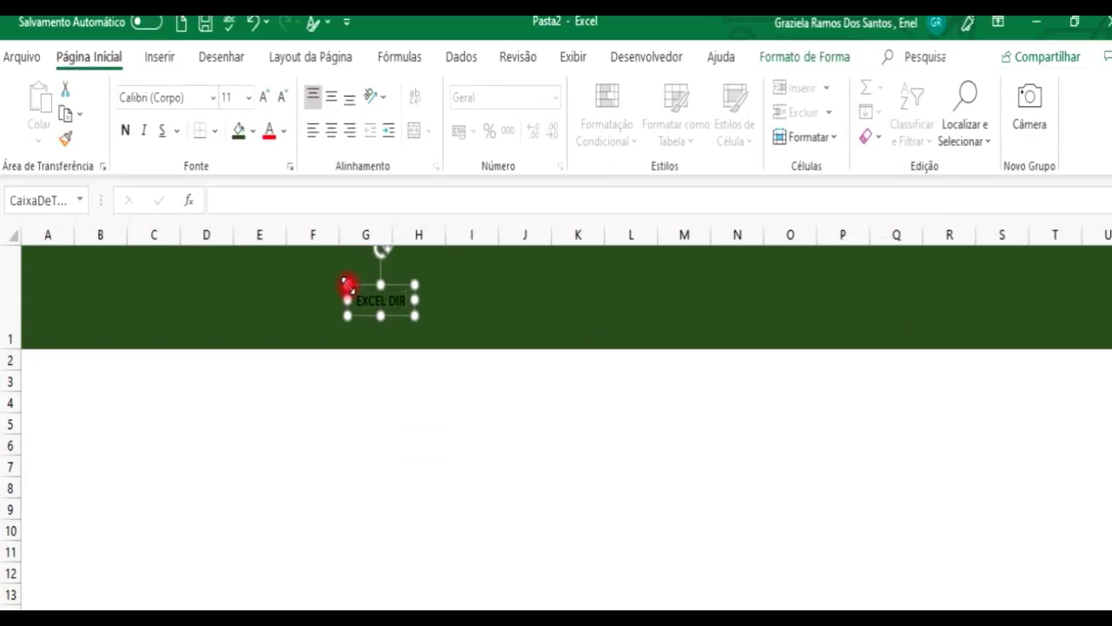
{"action": "type", "text": "ETO AO PO"}
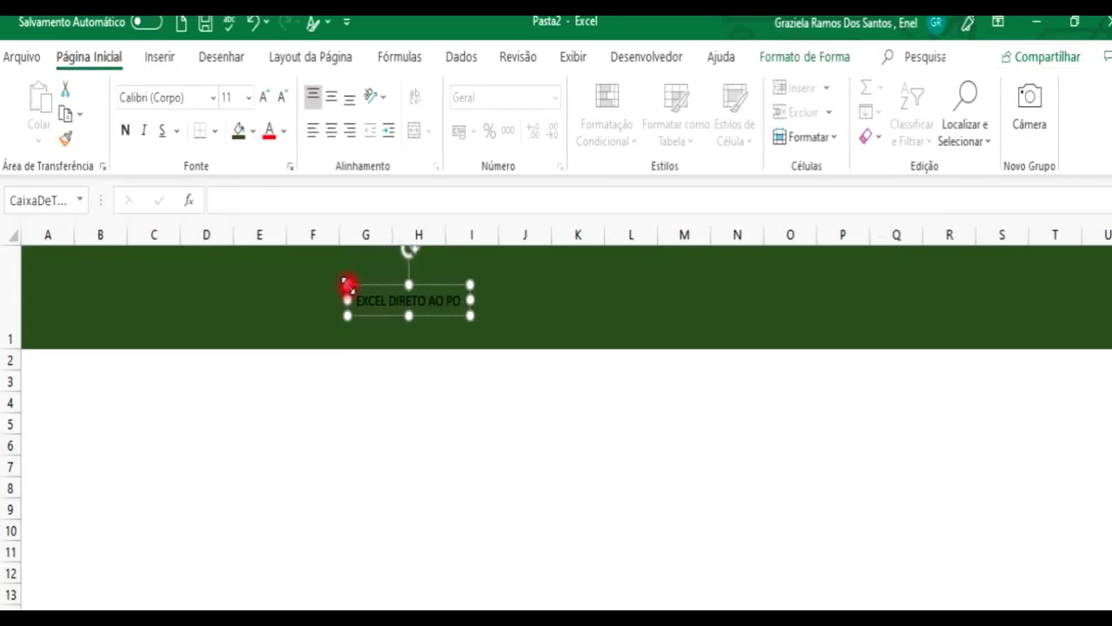
{"action": "type", "text": "NTO - AULA DASH"}
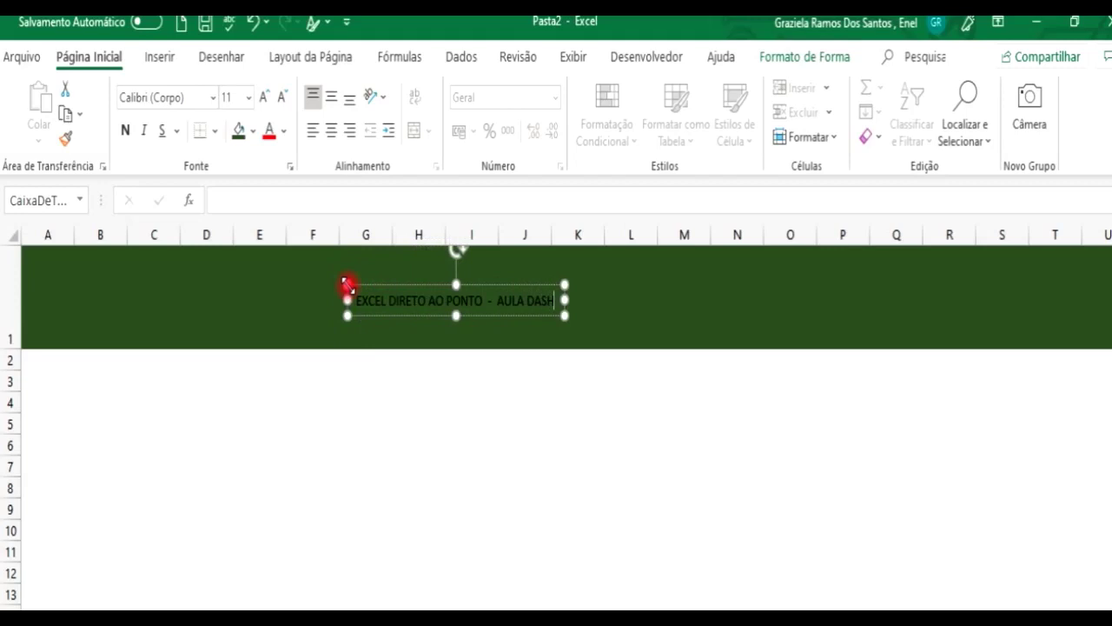
{"action": "type", "text": "BOARD"}
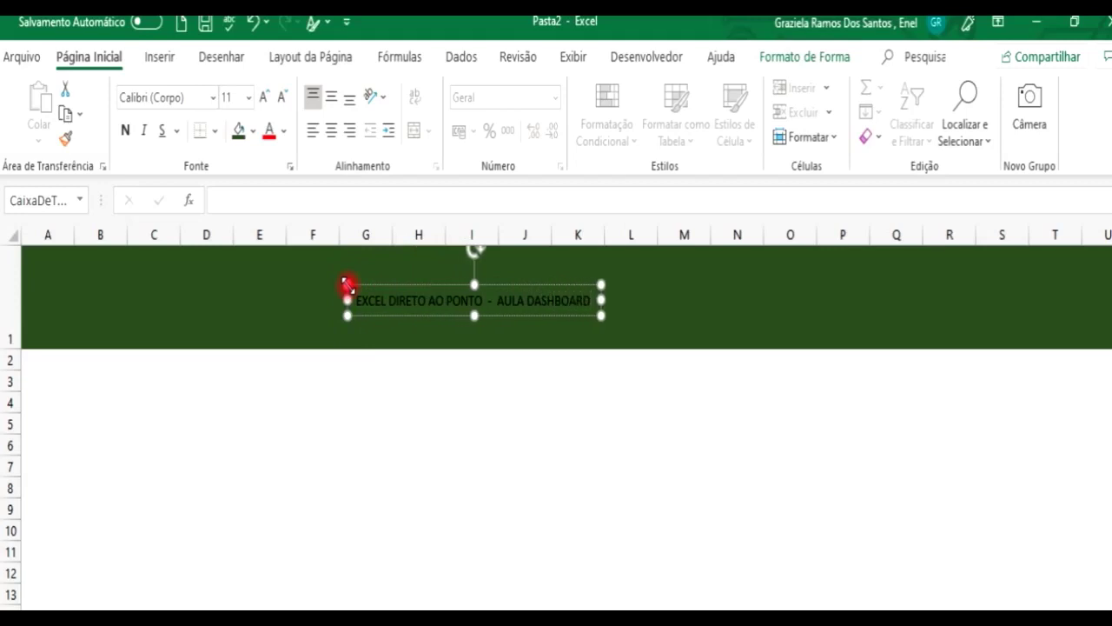
Format the header title text box in bold white Abadi Extra Light
{"action": "left_click", "coordinate": [567, 284]}
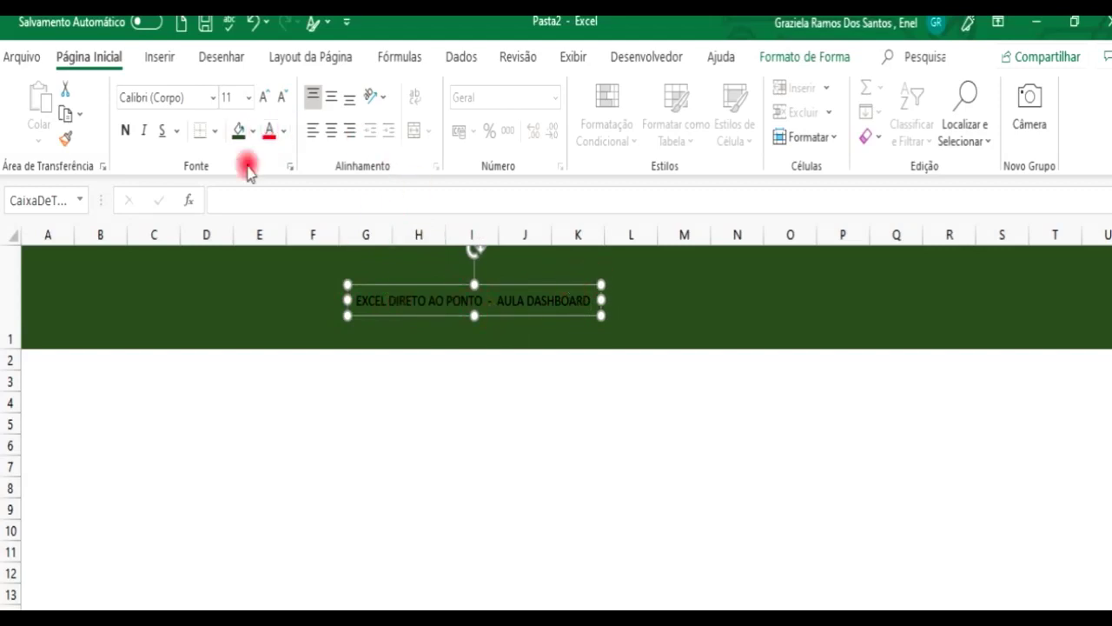
{"action": "left_click", "coordinate": [213, 98]}
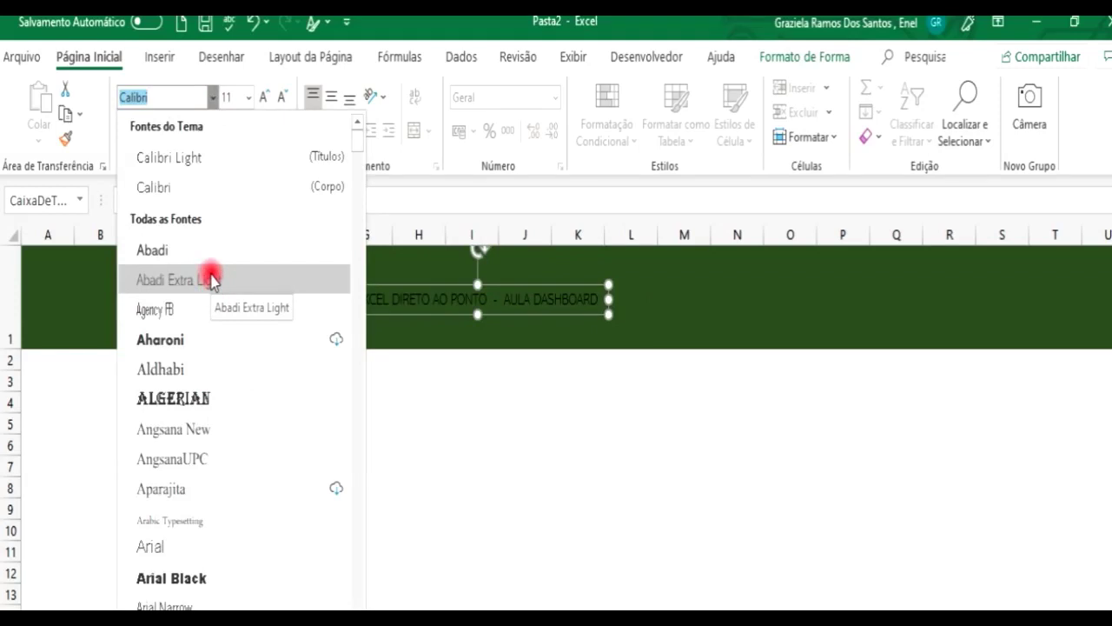
{"action": "left_click", "coordinate": [212, 278]}
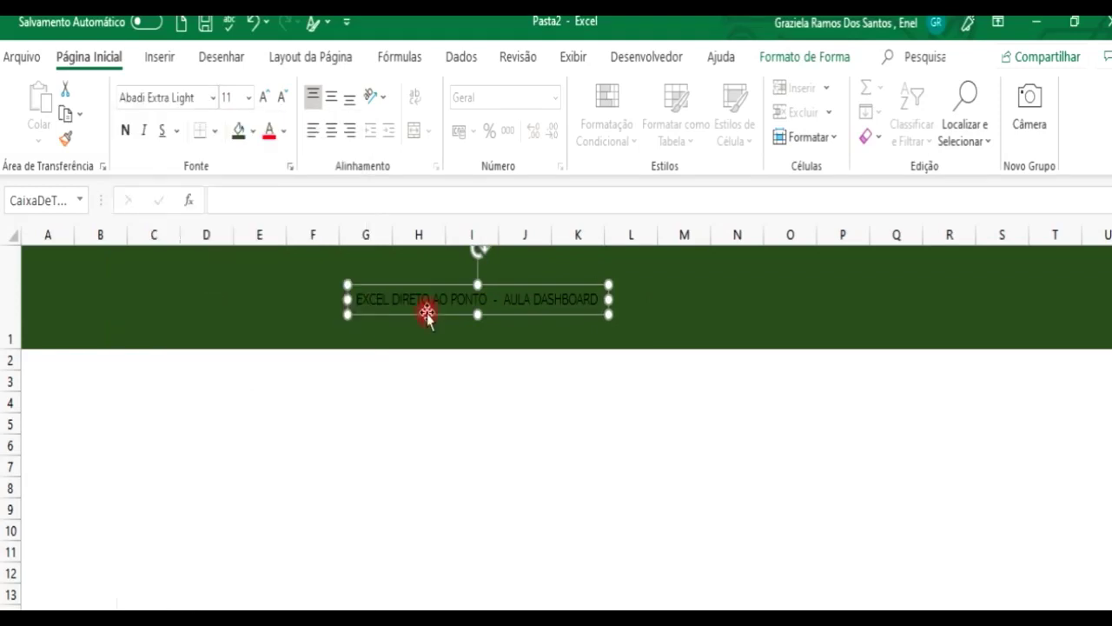
{"action": "left_click", "coordinate": [126, 131]}
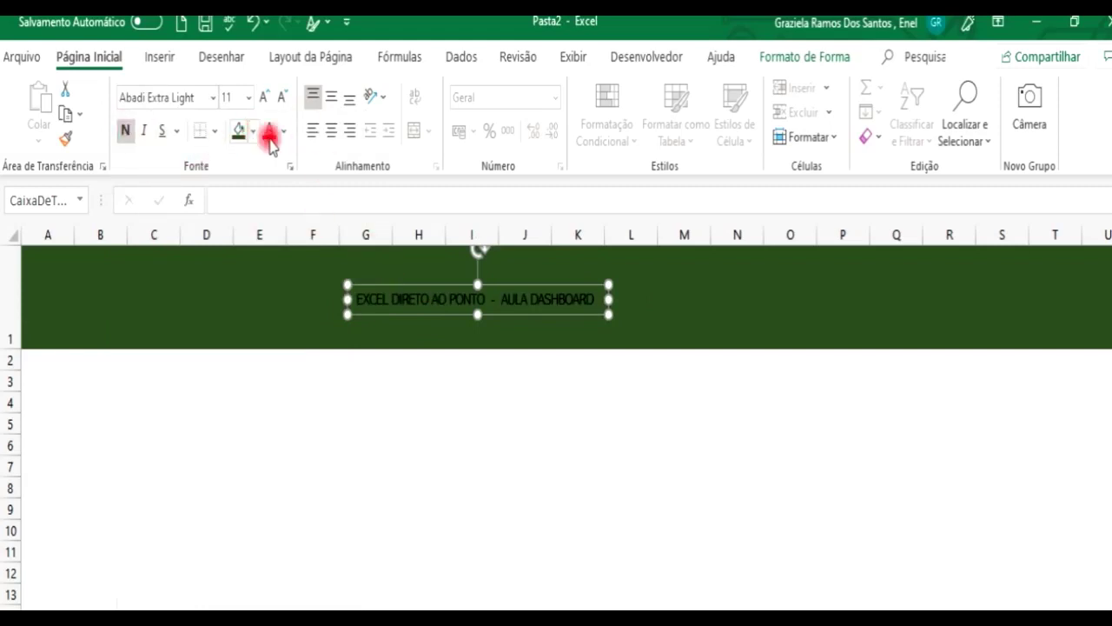
{"action": "left_click", "coordinate": [284, 132]}
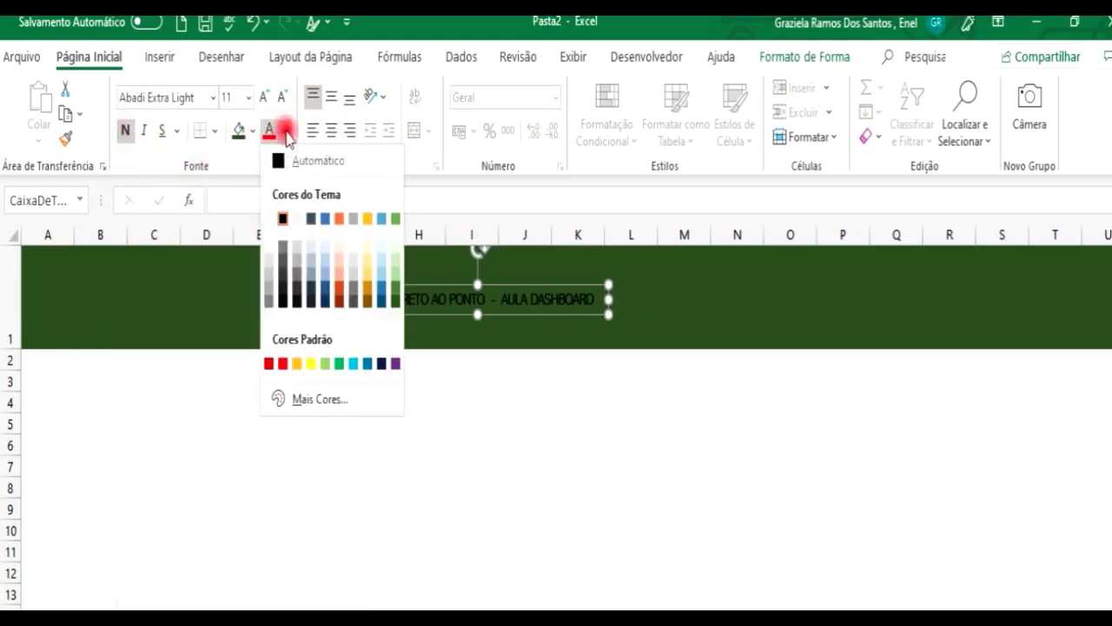
{"action": "left_click", "coordinate": [282, 219]}
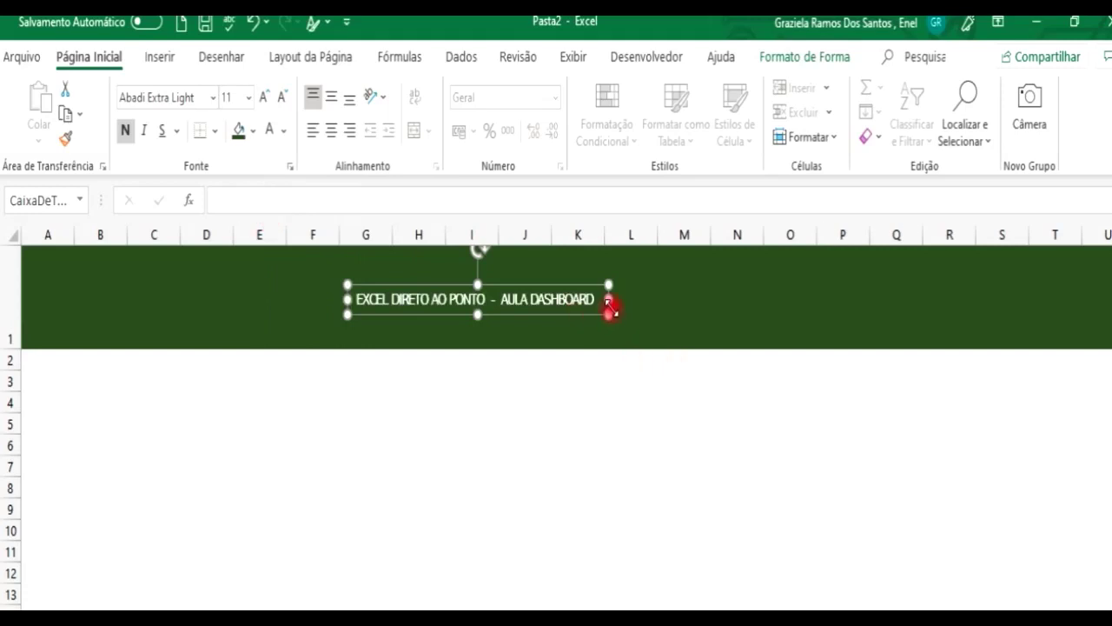
Widen the title box slightly and apply the small caps effect (Versalete) to all its text
{"action": "left_click_drag", "start_coordinate": [608, 314], "coordinate": [364, 316]}
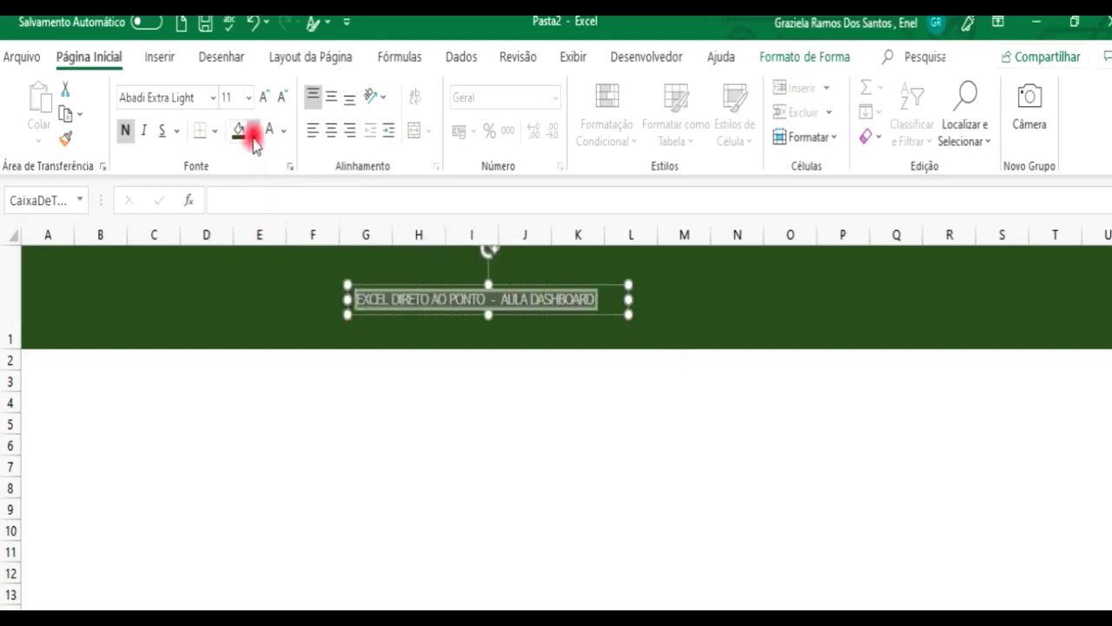
{"action": "left_click", "coordinate": [289, 166]}
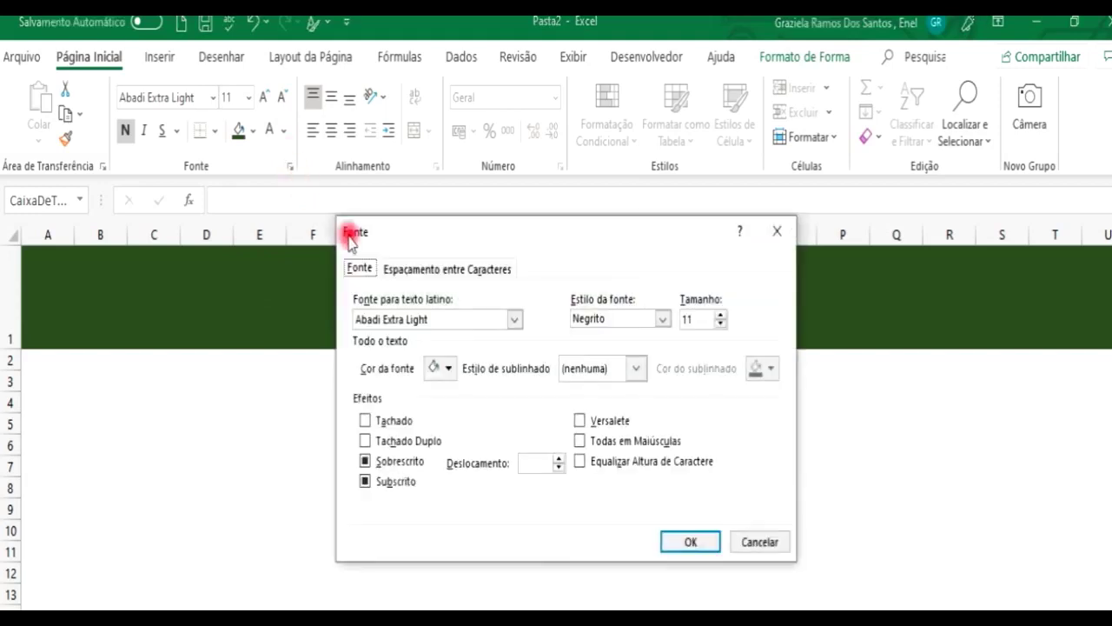
{"action": "left_click", "coordinate": [579, 420]}
{"action": "left_click", "coordinate": [688, 541]}
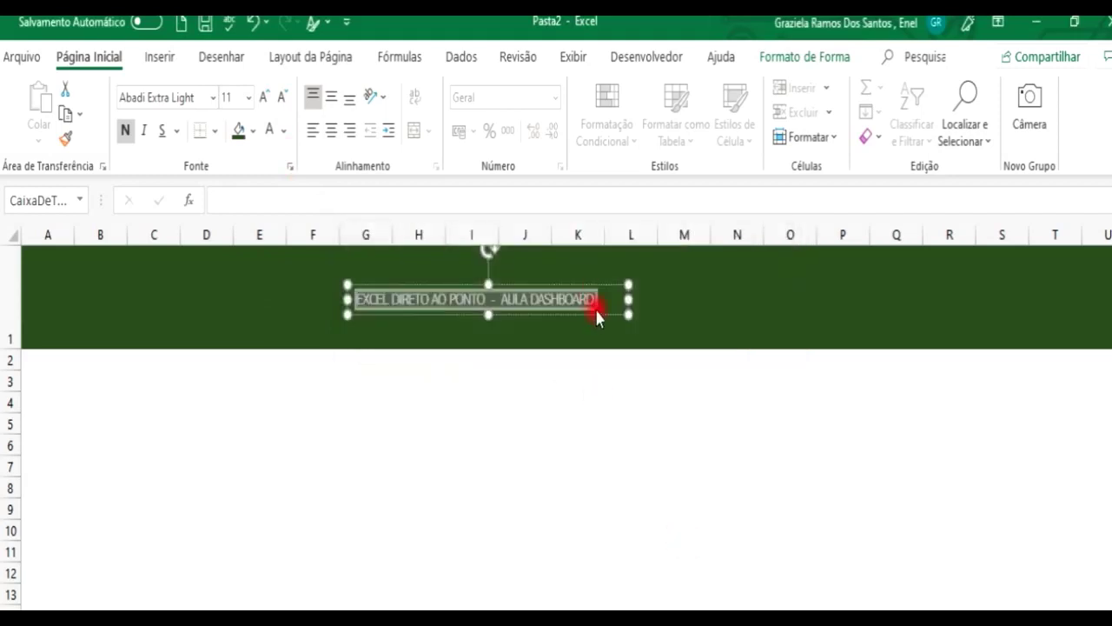
Set the title's font size to 20, widen its box to fit one line, and centre it in the green header
{"action": "left_click", "coordinate": [248, 97]}
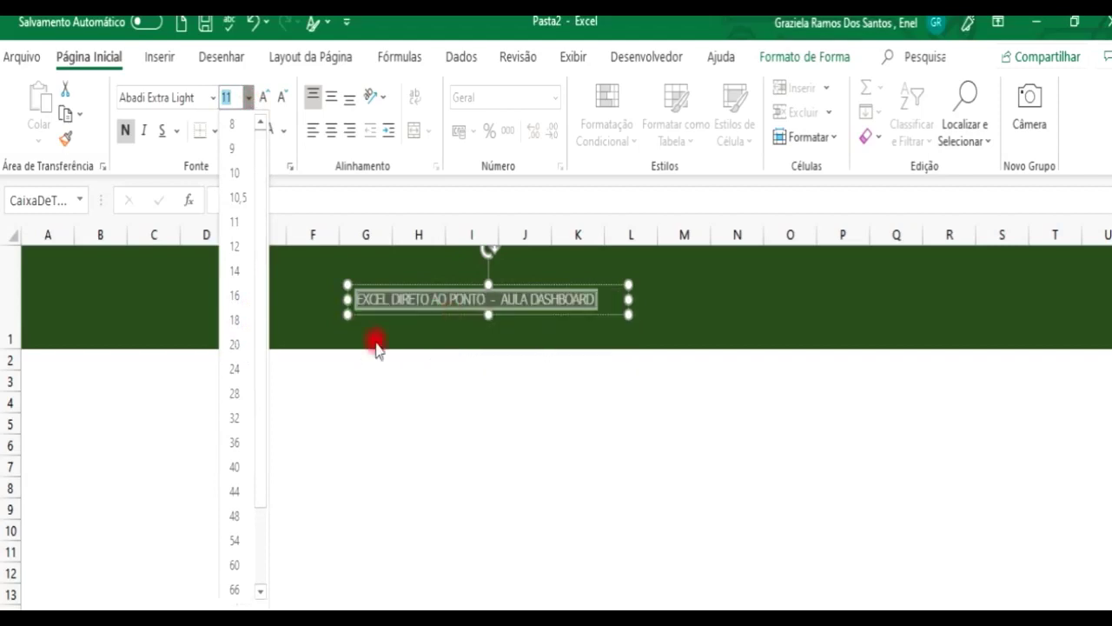
{"action": "left_click", "coordinate": [232, 345]}
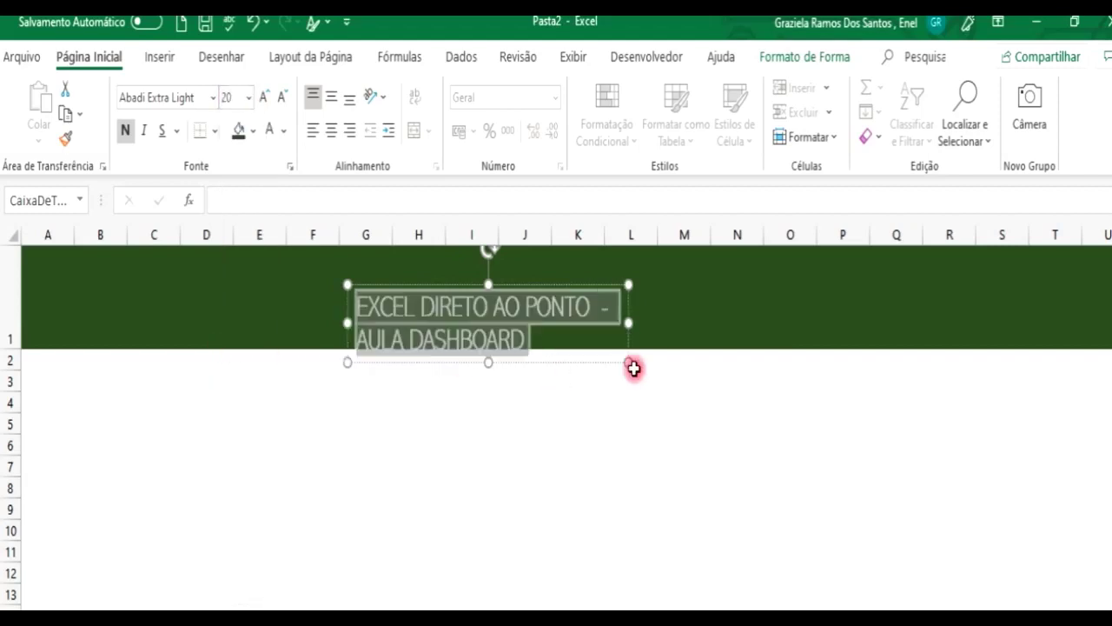
{"action": "left_click_drag", "start_coordinate": [629, 323], "coordinate": [844, 302]}
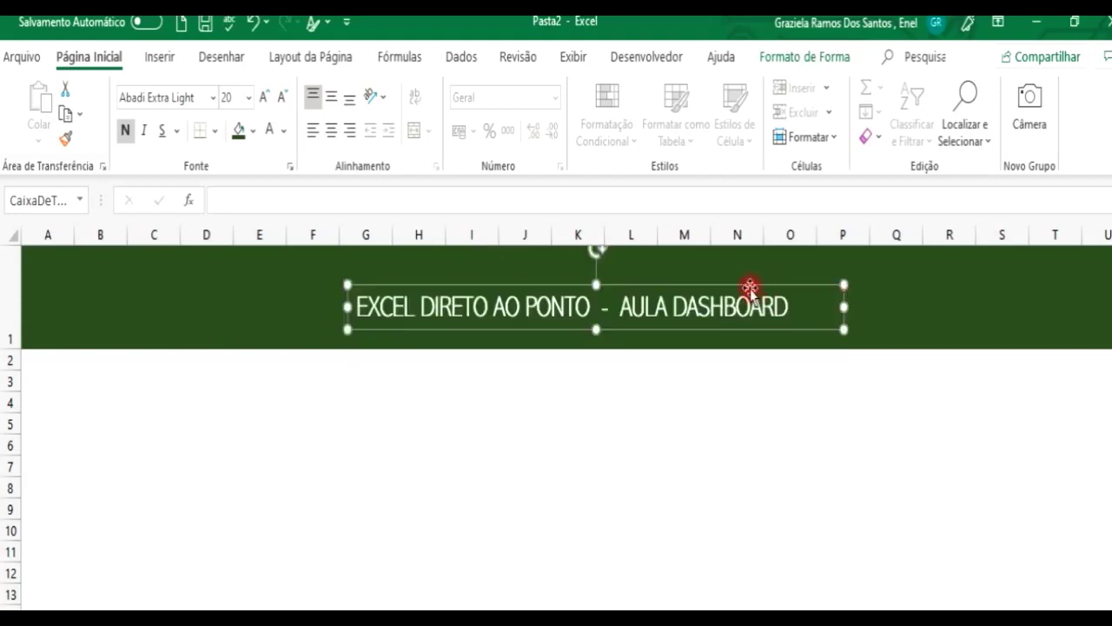
{"action": "left_click_drag", "start_coordinate": [747, 287], "coordinate": [717, 282]}
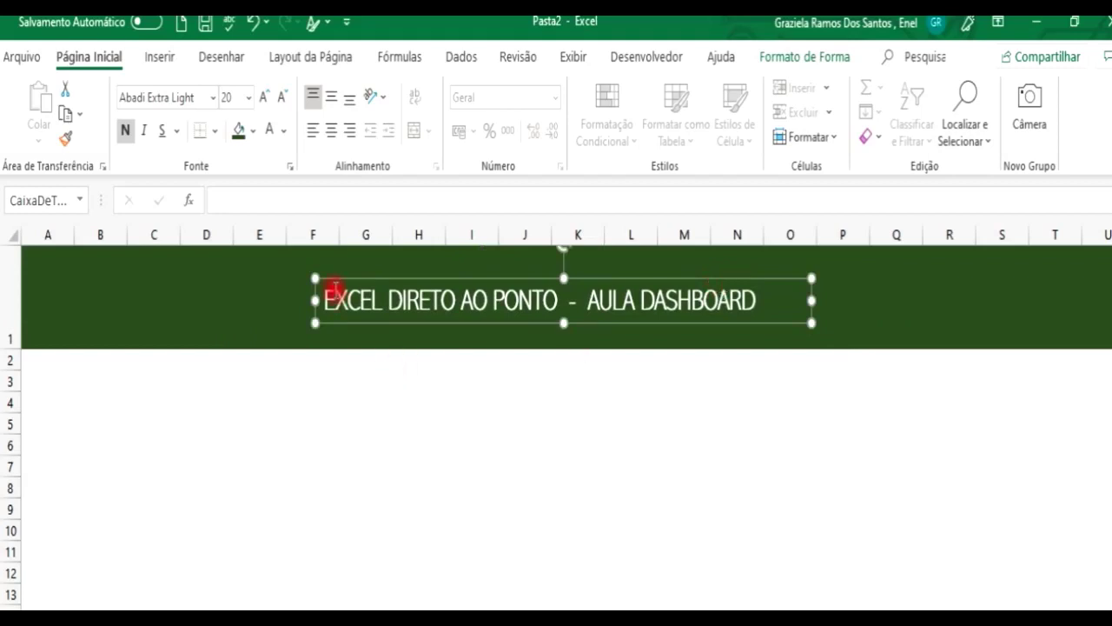
Colour the first letter of each word in "EXCEL DIRETO AO PONTO" light green
{"action": "left_click_drag", "start_coordinate": [336, 300], "coordinate": [327, 300]}
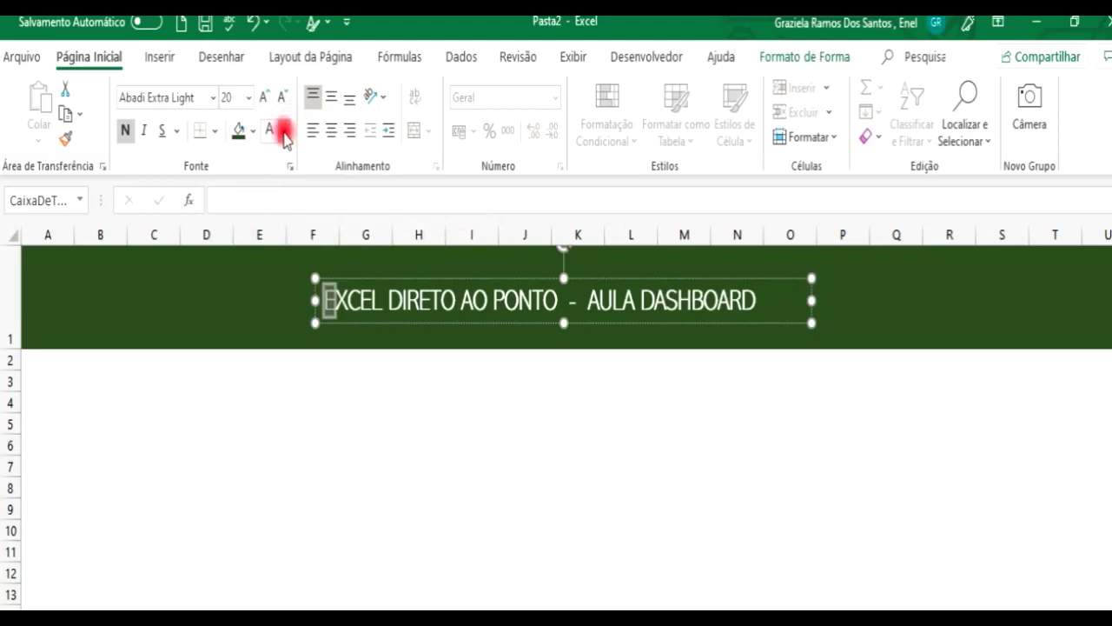
{"action": "left_click", "coordinate": [284, 130]}
{"action": "left_click", "coordinate": [395, 278]}
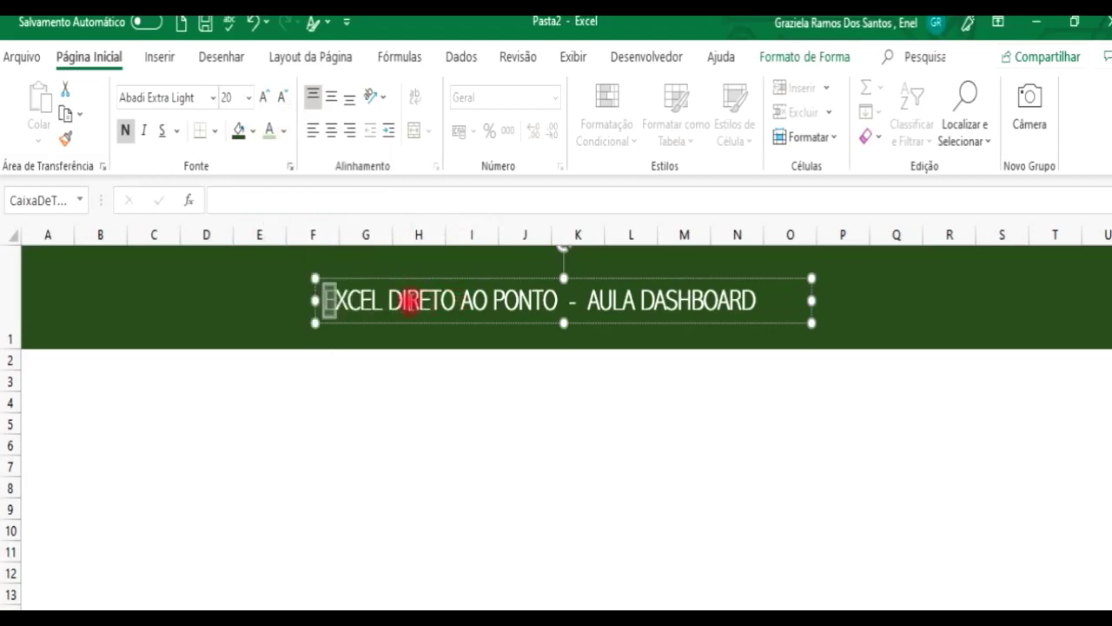
{"action": "left_click_drag", "start_coordinate": [400, 300], "coordinate": [389, 301]}
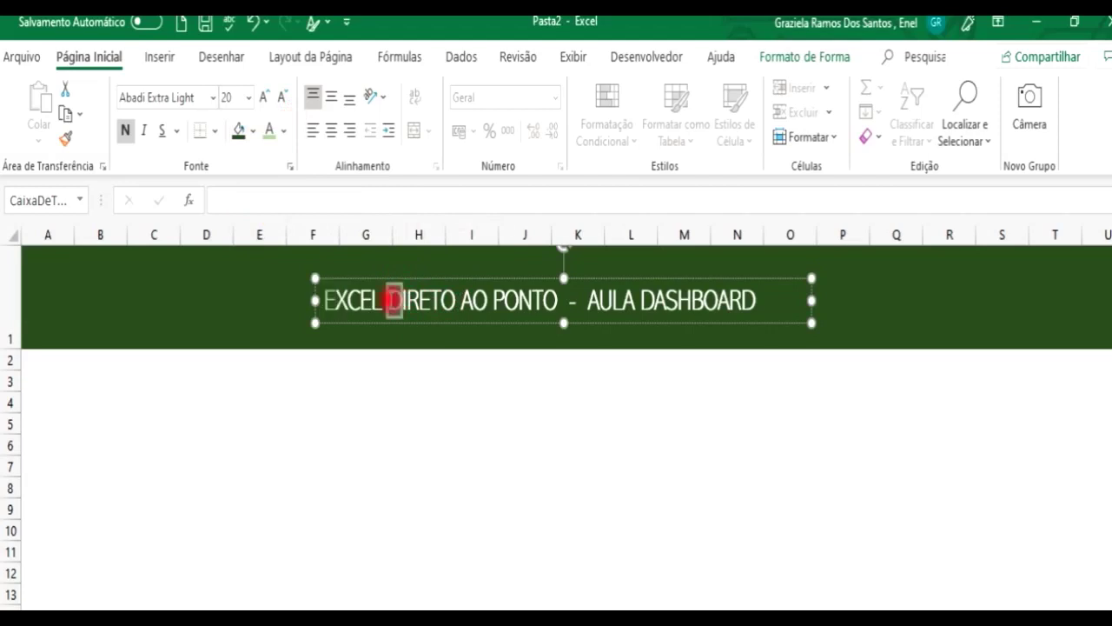
{"action": "left_click", "coordinate": [272, 130]}
{"action": "left_click_drag", "start_coordinate": [470, 301], "coordinate": [461, 302]}
{"action": "left_click", "coordinate": [272, 130]}
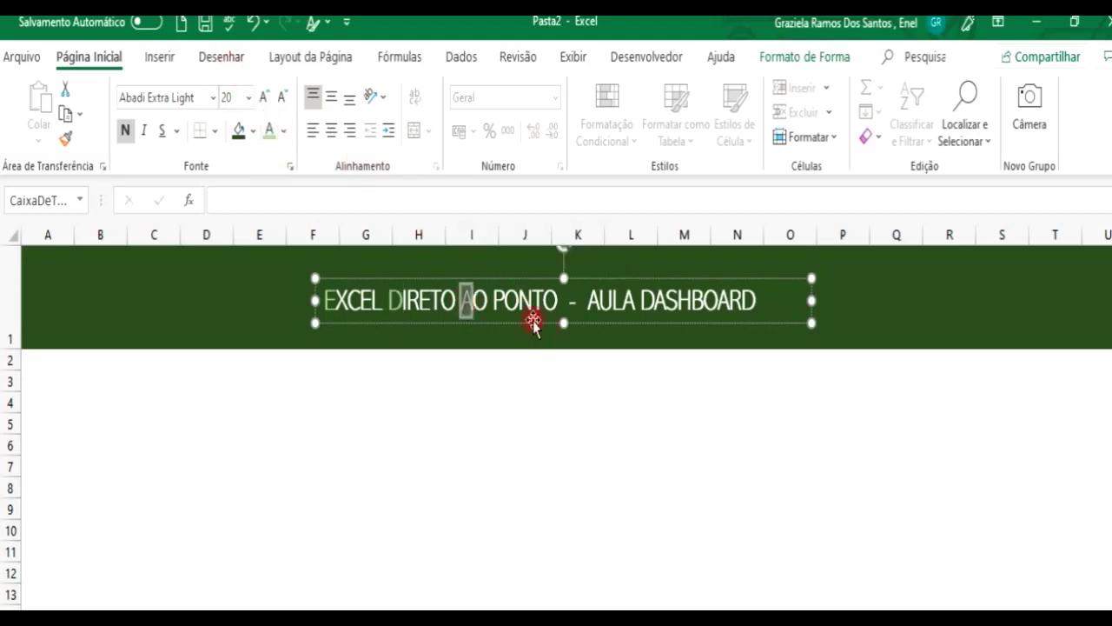
{"action": "left_click_drag", "start_coordinate": [505, 301], "coordinate": [492, 298]}
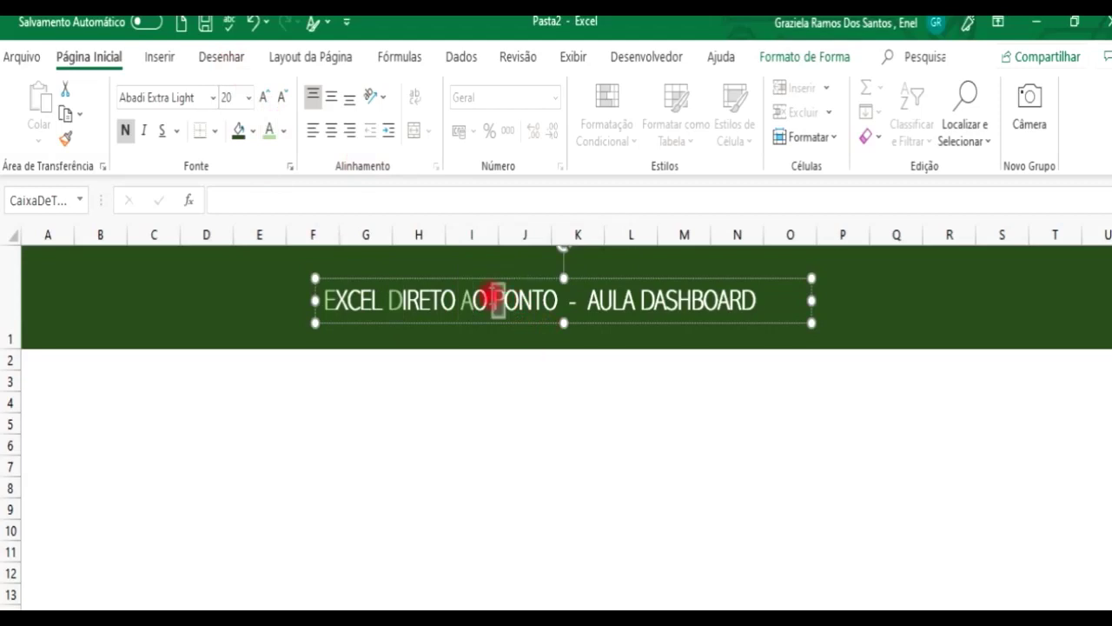
{"action": "left_click", "coordinate": [272, 131]}
Colour the initials of "AULA DASHBOARD" light green and deselect the title box
{"action": "left_click", "coordinate": [614, 318]}
{"action": "left_click", "coordinate": [589, 301]}
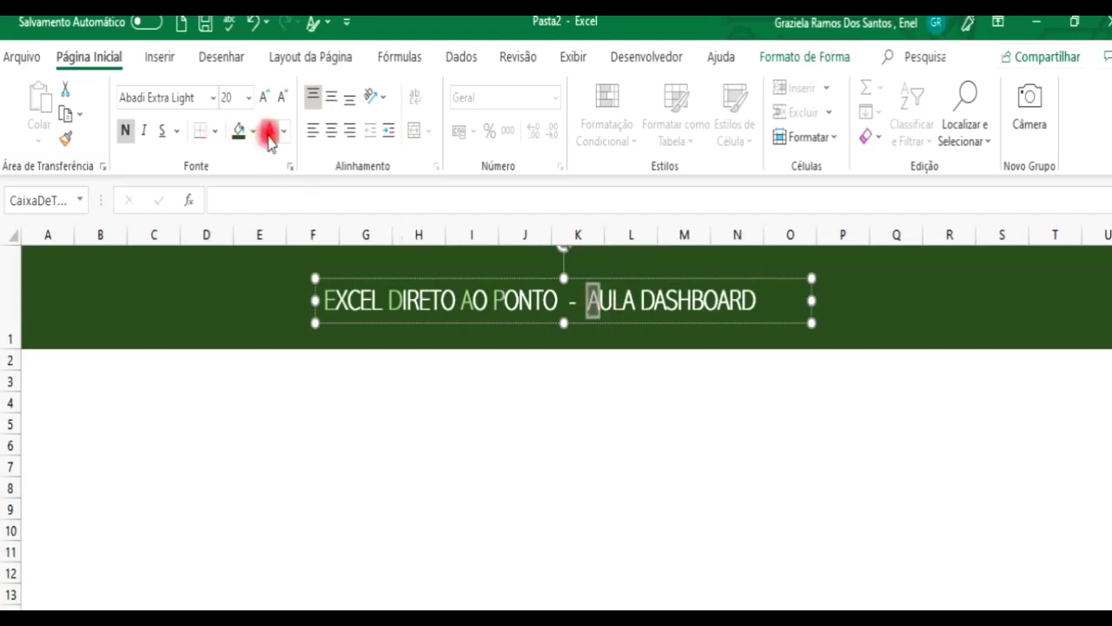
{"action": "left_click", "coordinate": [627, 308]}
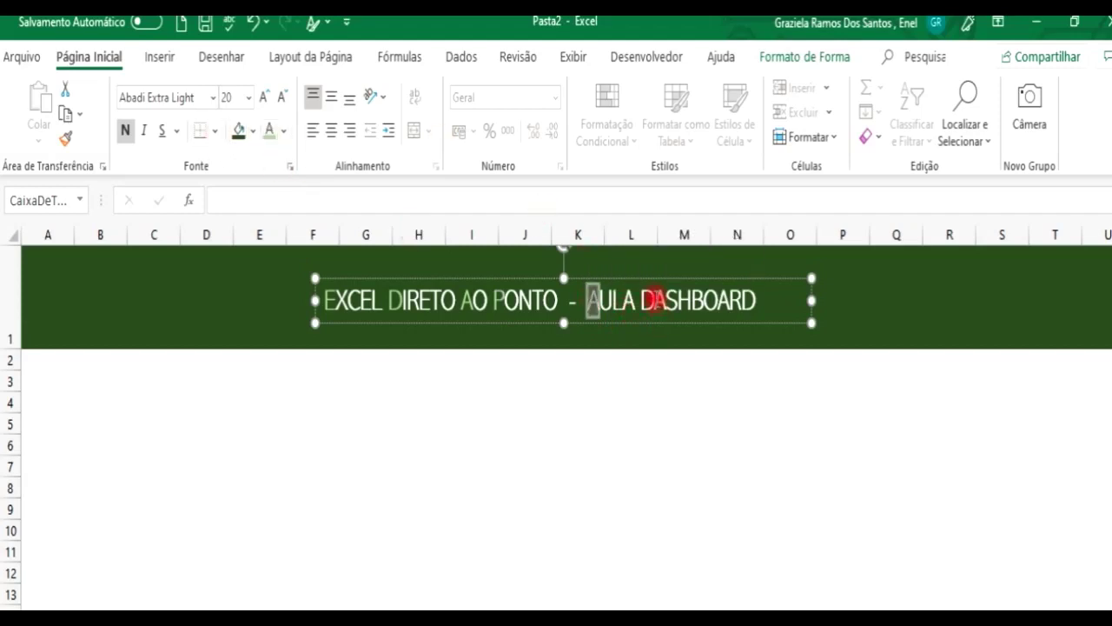
{"action": "left_click_drag", "start_coordinate": [653, 300], "coordinate": [642, 302]}
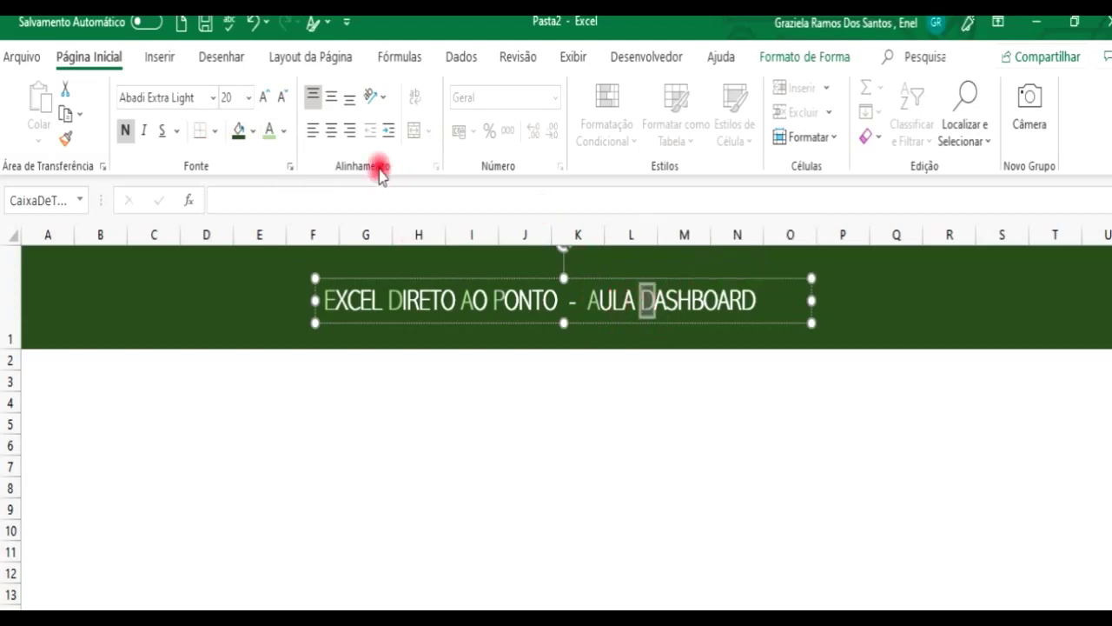
{"action": "left_click", "coordinate": [265, 121]}
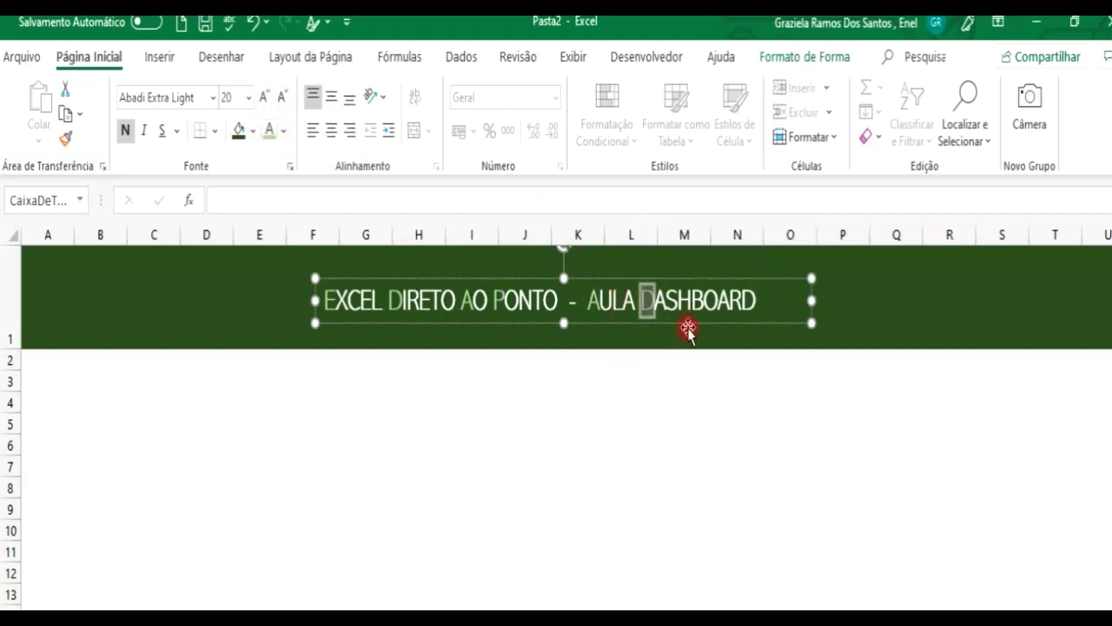
{"action": "left_click", "coordinate": [631, 487]}
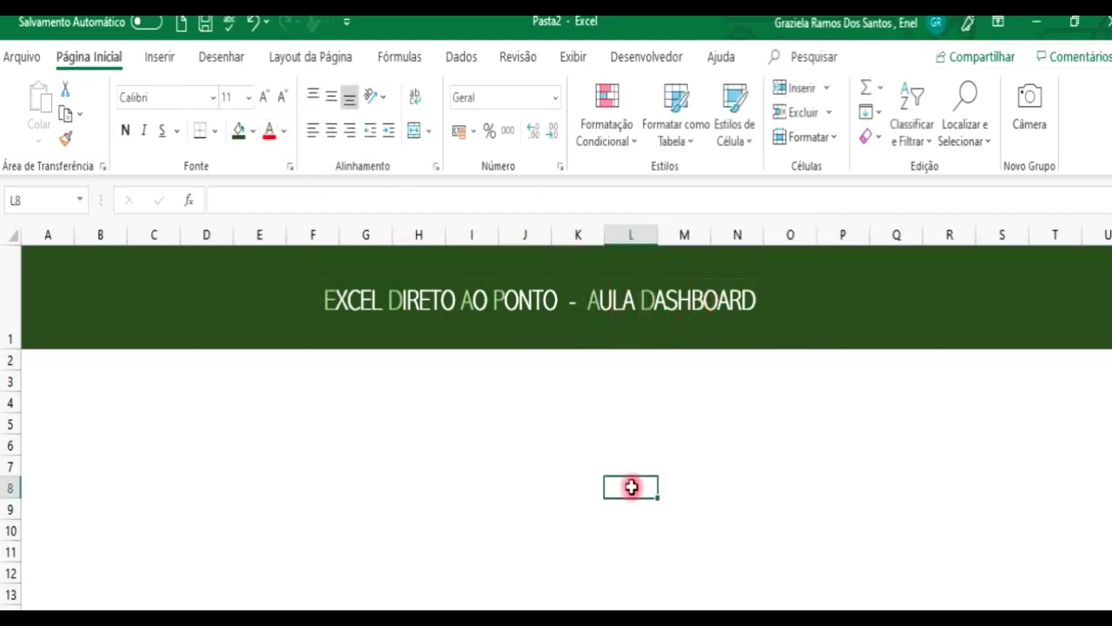
{"action": "left_click", "coordinate": [549, 300]}
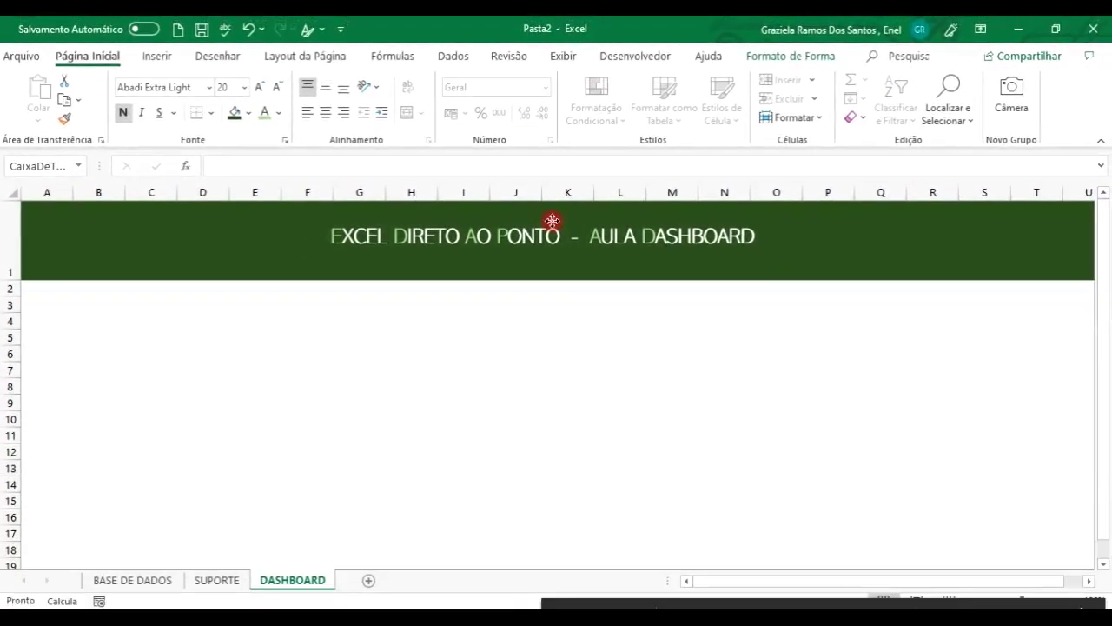
{"action": "left_click", "coordinate": [476, 290]}
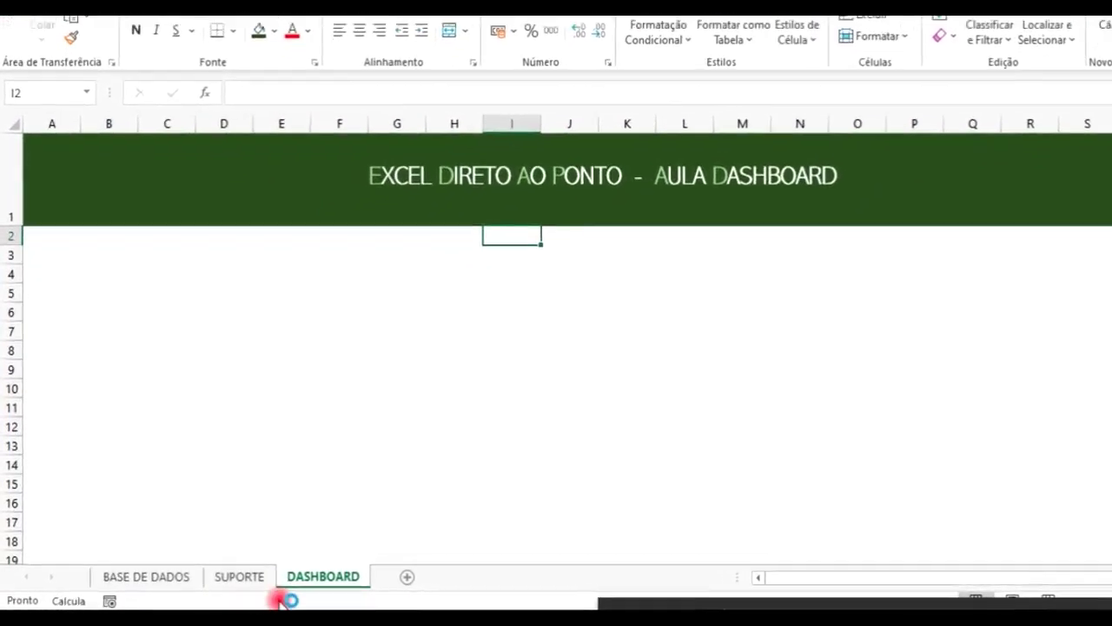
Cut the MÊS, STATUS and RESPONSAVEL slicers from the SUPORTE sheet and paste them into the DASHBOARD sheet
{"action": "left_click", "coordinate": [231, 578]}
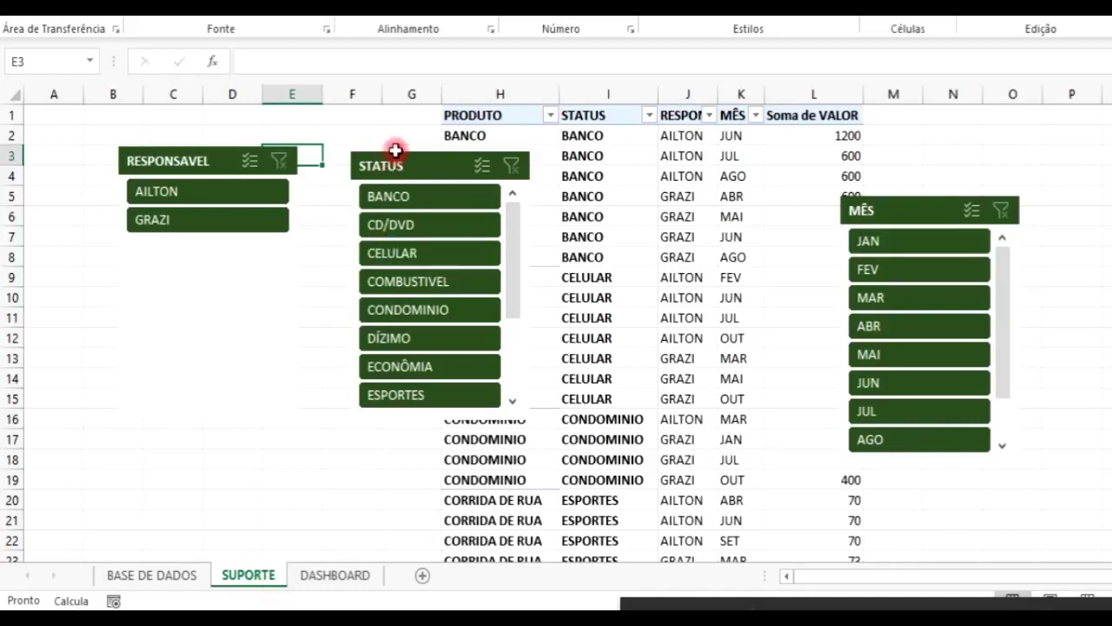
{"action": "left_click", "coordinate": [911, 202]}
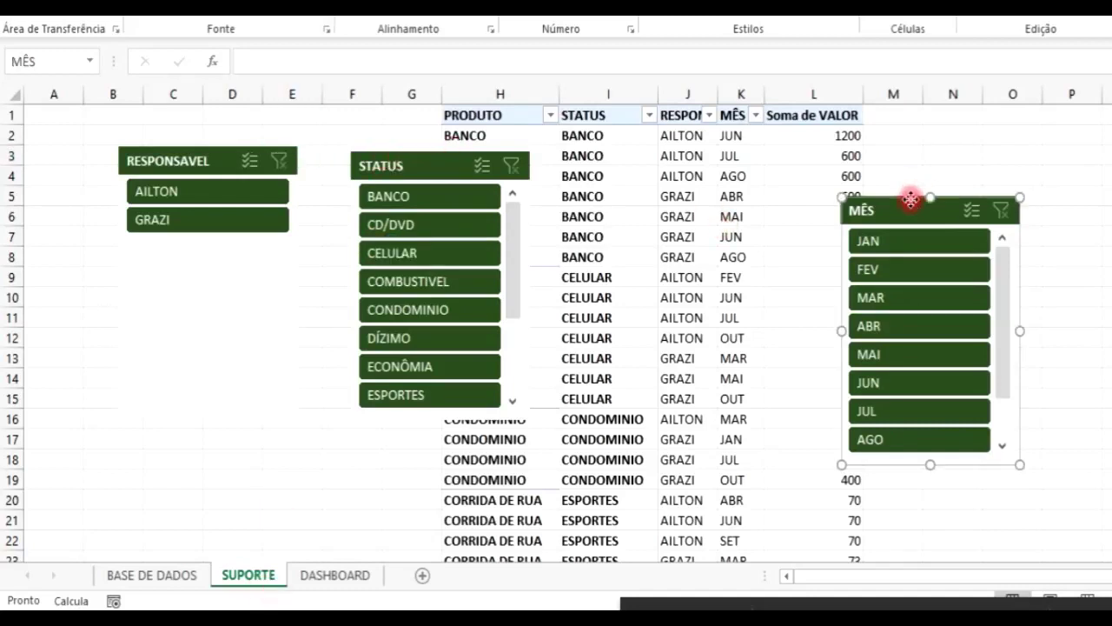
{"action": "left_click", "coordinate": [429, 155], "text": "ctrl"}
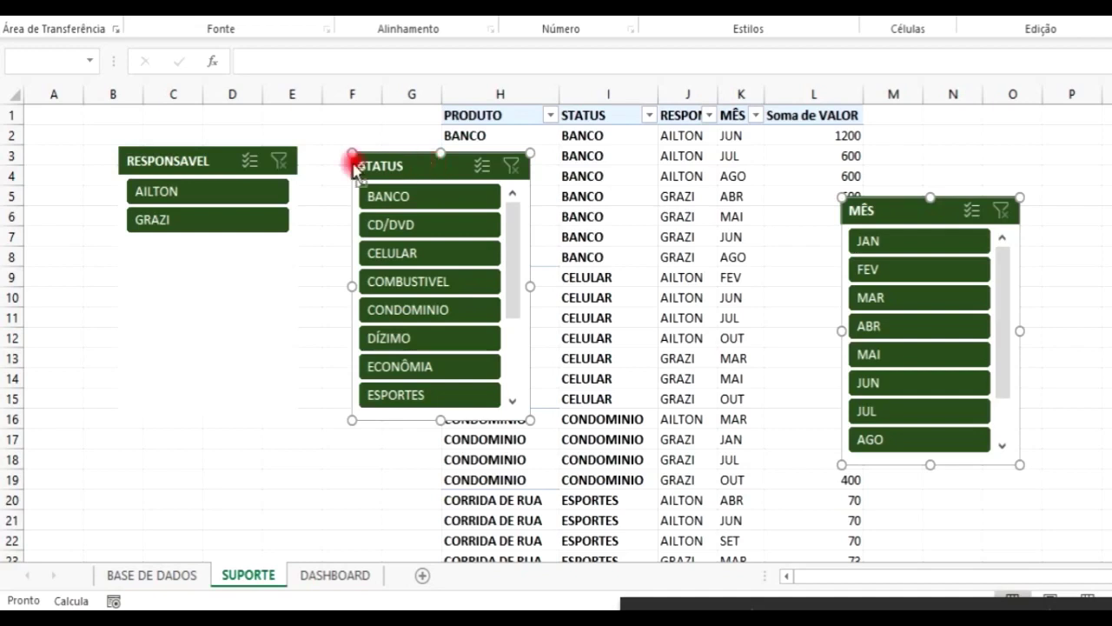
{"action": "left_click", "coordinate": [227, 162], "text": "ctrl"}
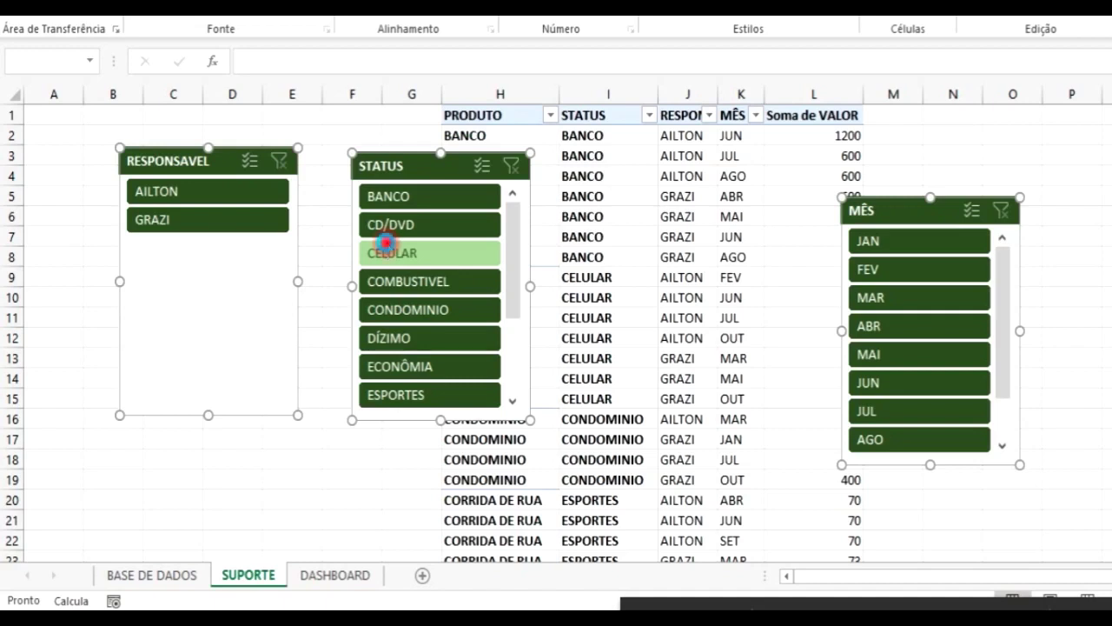
{"action": "key", "text": "Delete"}
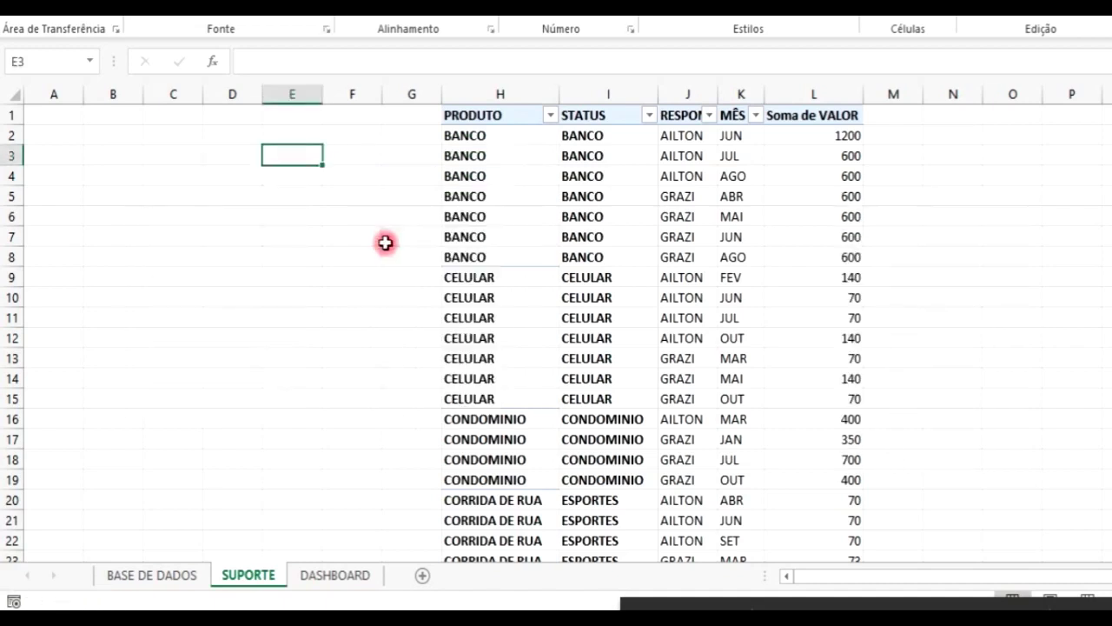
{"action": "left_click", "coordinate": [313, 577]}
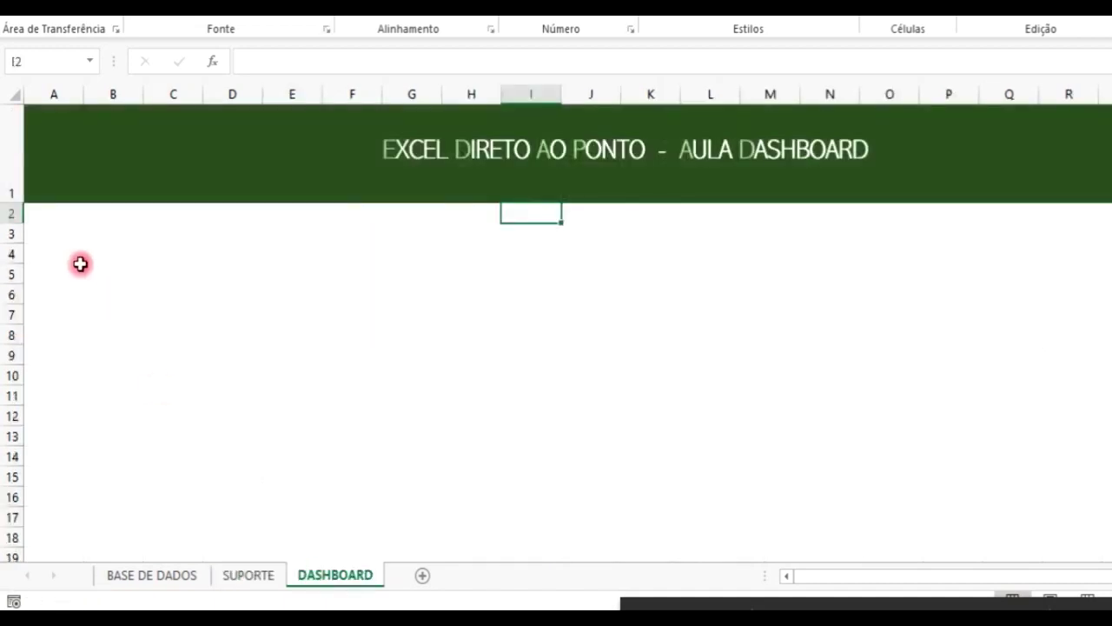
{"action": "key", "text": "ctrl+v"}
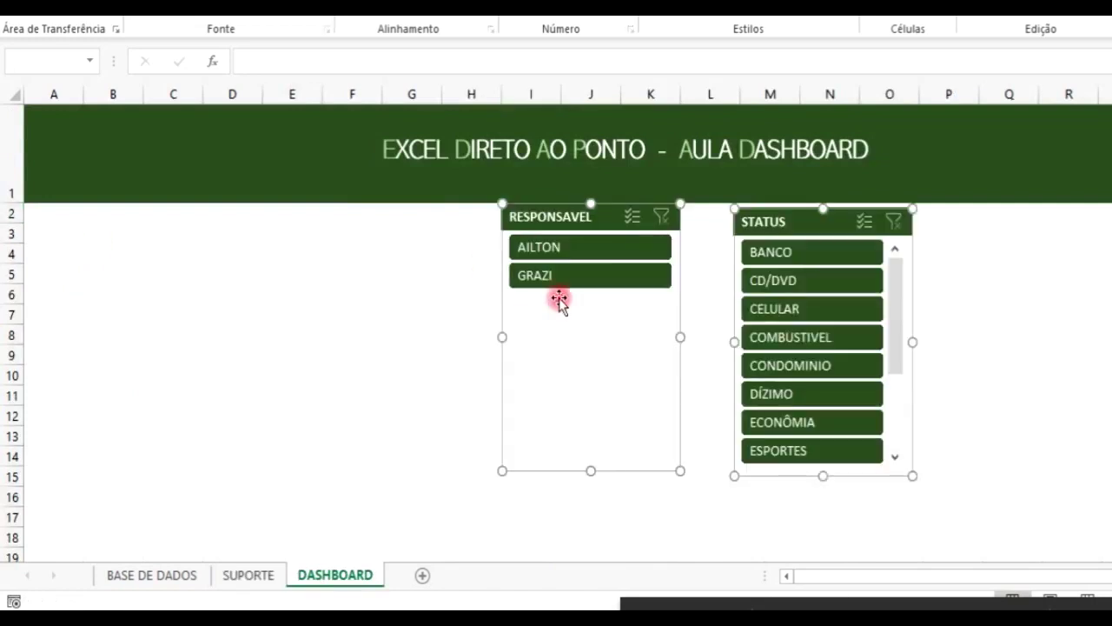
Place the MÊS slicer over columns A to C just below the header, with the STATUS slicer beneath it from about row 17
{"action": "left_click_drag", "start_coordinate": [604, 218], "coordinate": [420, 242]}
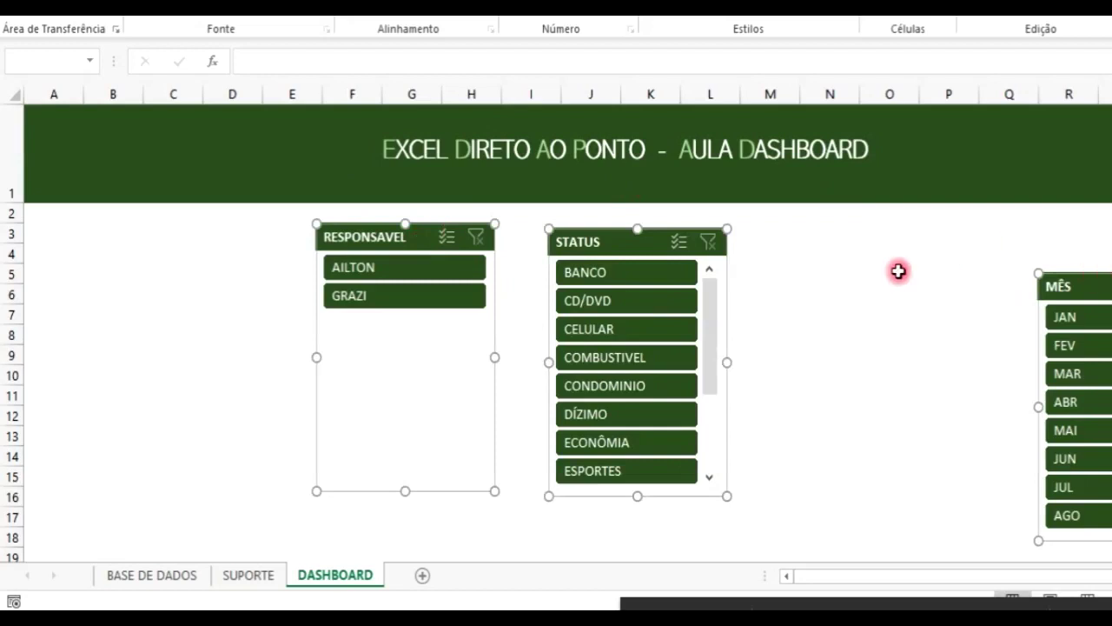
{"action": "left_click", "coordinate": [855, 271]}
{"action": "left_click_drag", "start_coordinate": [1085, 287], "coordinate": [82, 231]}
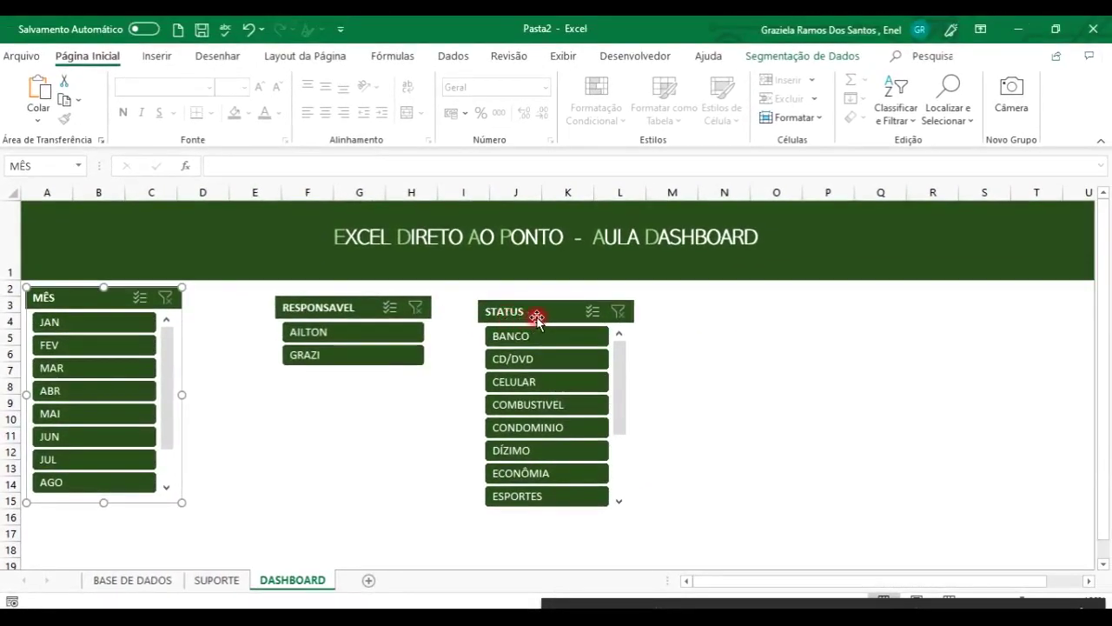
{"action": "left_click", "coordinate": [538, 317]}
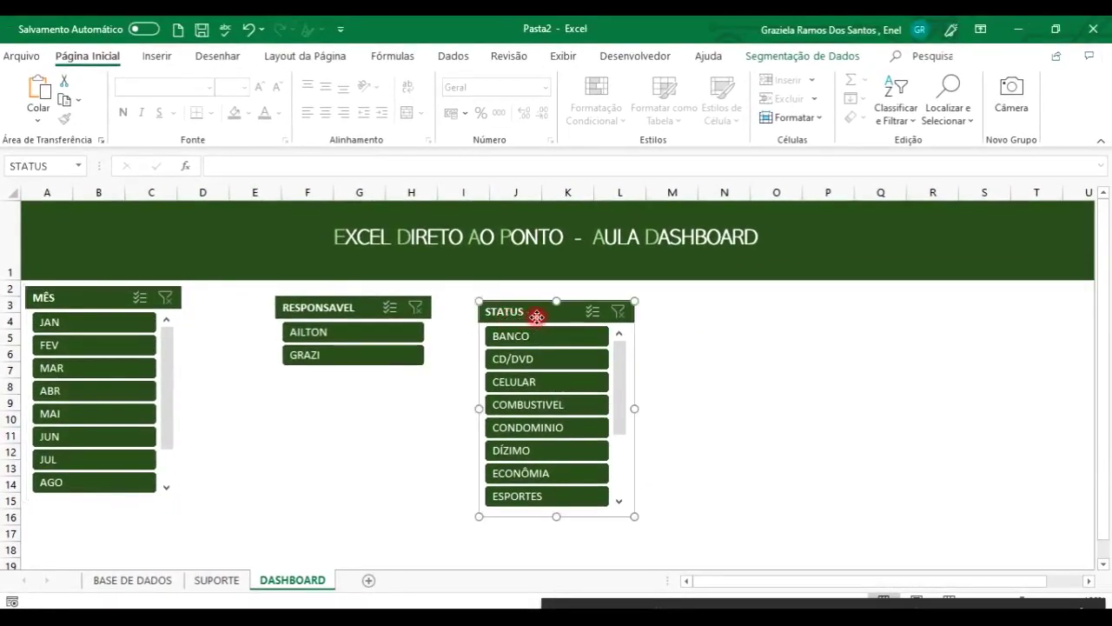
{"action": "left_click_drag", "start_coordinate": [462, 359], "coordinate": [82, 537]}
Set the button width of the MÊS slicer to 3.7 cm
{"action": "left_click", "coordinate": [85, 298]}
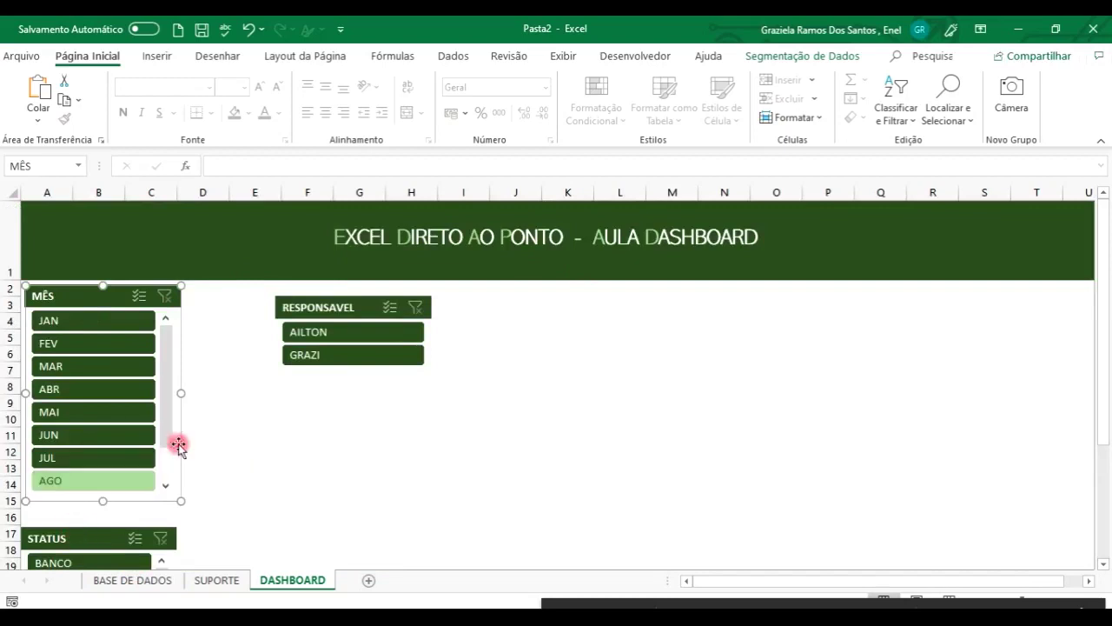
{"action": "left_click", "coordinate": [824, 57]}
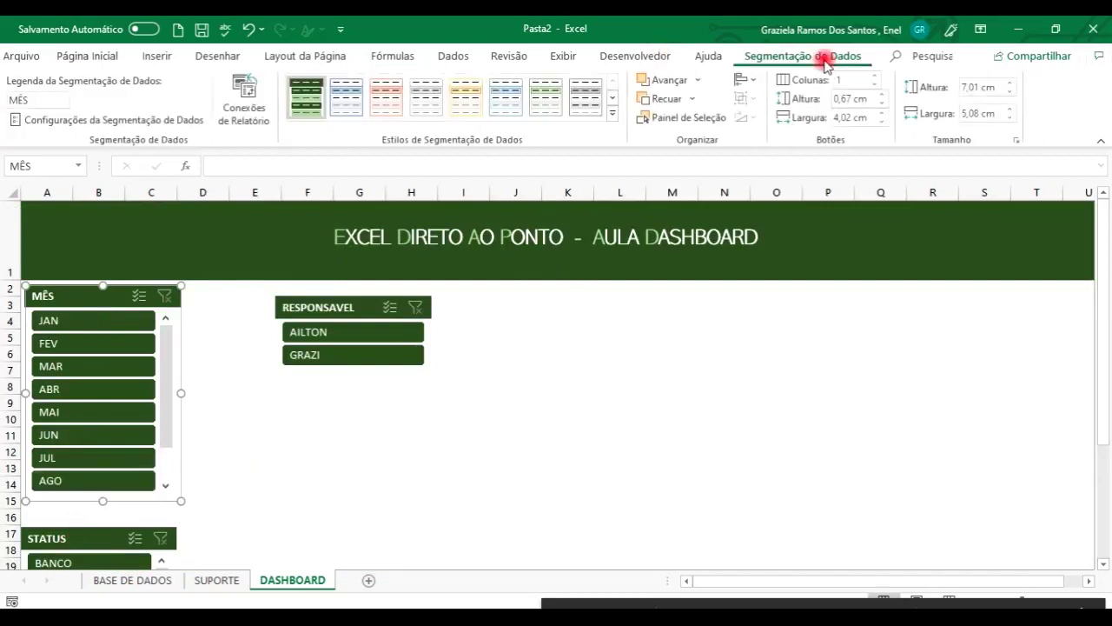
{"action": "left_click", "coordinate": [888, 126]}
{"action": "left_click", "coordinate": [890, 126]}
{"action": "left_click", "coordinate": [890, 127]}
{"action": "left_click", "coordinate": [890, 127]}
{"action": "left_click", "coordinate": [890, 118]}
{"action": "left_click", "coordinate": [890, 119]}
{"action": "left_click", "coordinate": [890, 118]}
{"action": "left_click", "coordinate": [890, 118]}
{"action": "left_click", "coordinate": [890, 118]}
{"action": "left_click", "coordinate": [890, 118]}
{"action": "left_click", "coordinate": [890, 127]}
{"action": "left_click", "coordinate": [890, 127]}
{"action": "left_click", "coordinate": [890, 131]}
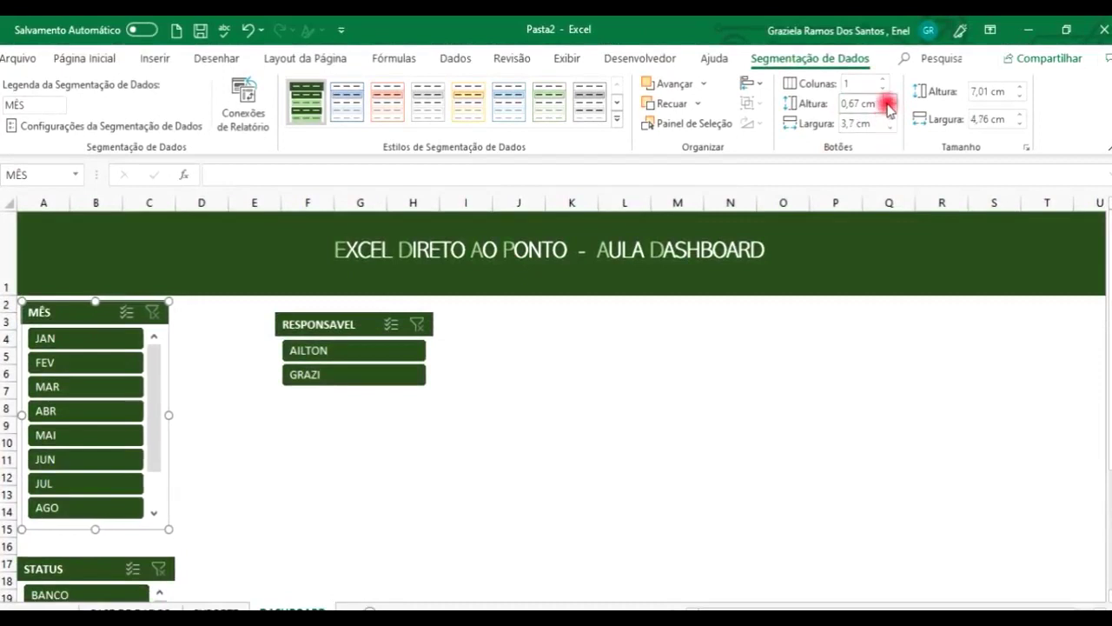
Set the button height of the MÊS slicer to 0,9 cm
{"action": "left_click", "coordinate": [890, 108]}
{"action": "left_click", "coordinate": [890, 108]}
{"action": "left_click", "coordinate": [890, 107]}
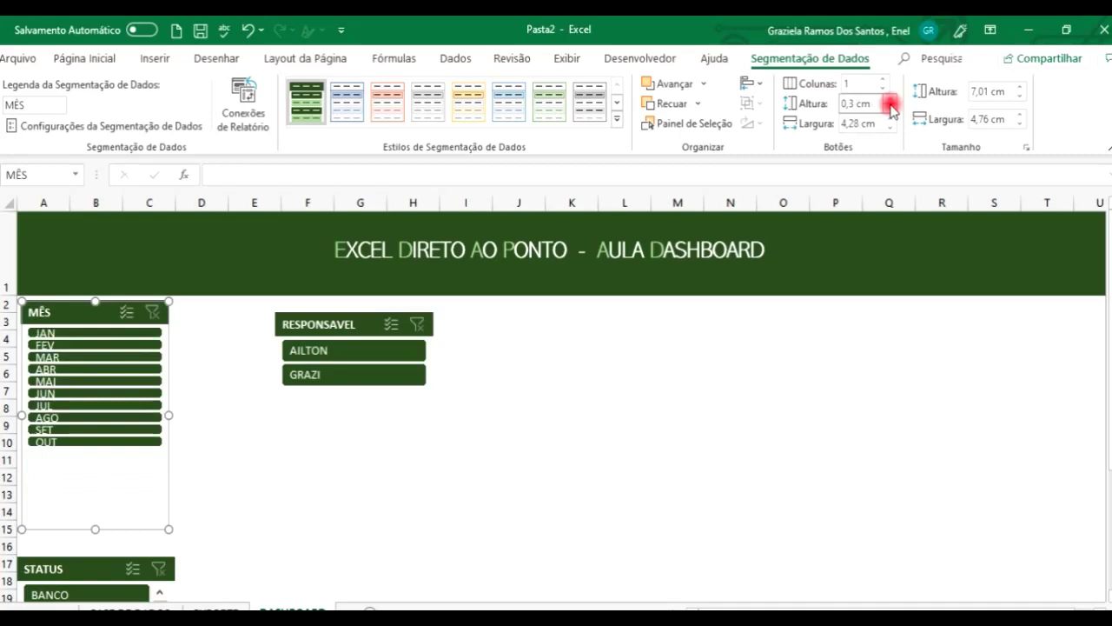
{"action": "left_click", "coordinate": [890, 101]}
{"action": "left_click", "coordinate": [890, 102]}
{"action": "left_click", "coordinate": [890, 101]}
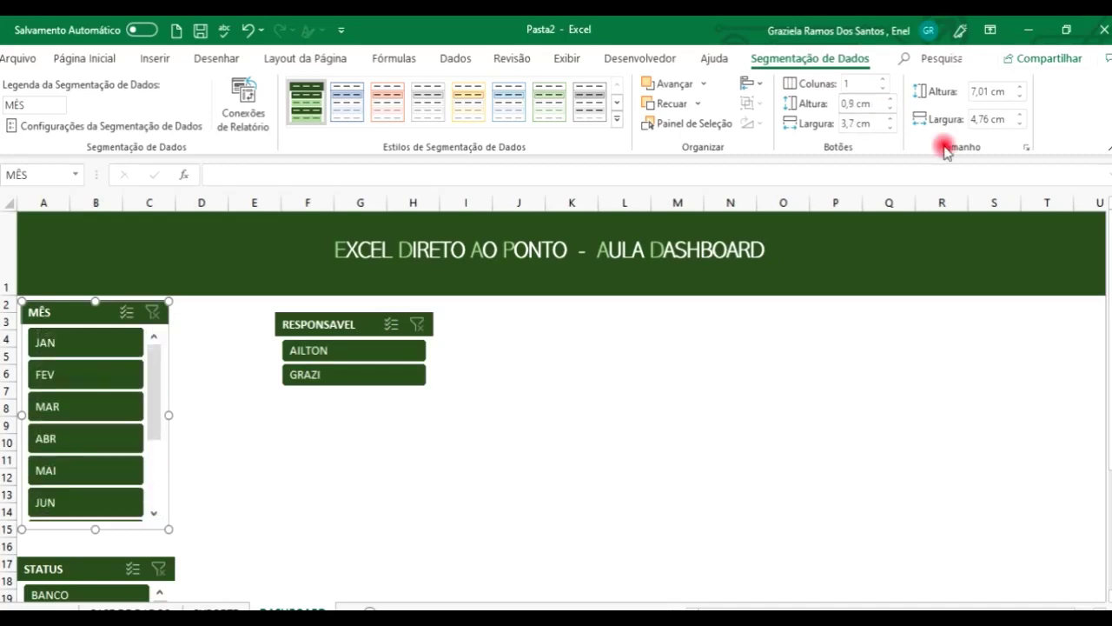
Set the overall height of the MÊS slicer to 7,7 cm
{"action": "left_click", "coordinate": [990, 92]}
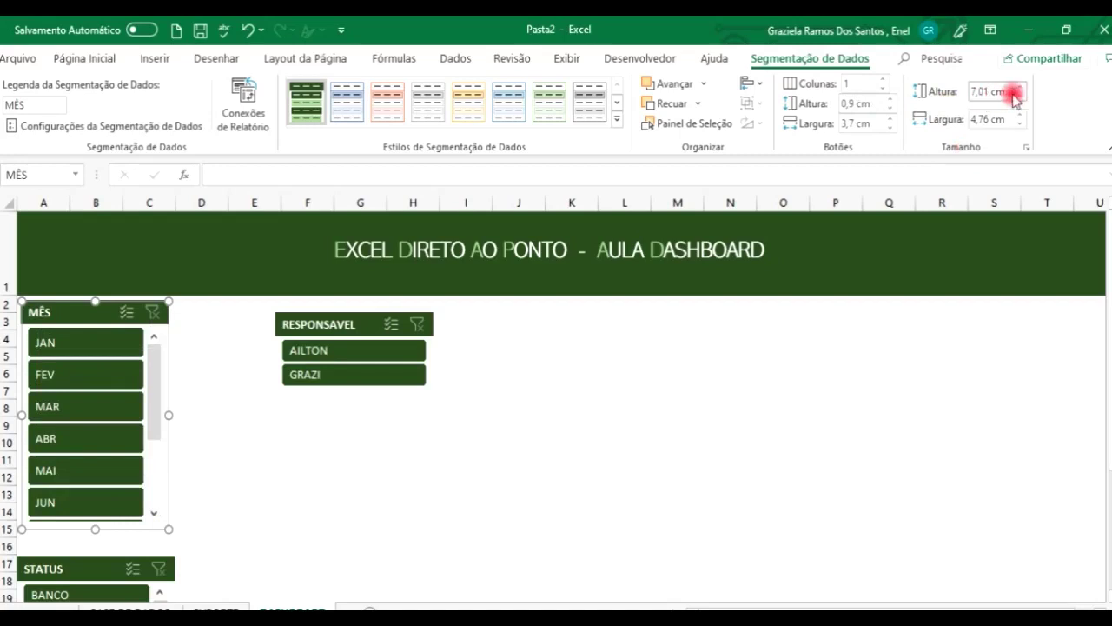
{"action": "left_click", "coordinate": [1020, 89]}
{"action": "left_click", "coordinate": [1019, 88]}
{"action": "left_click", "coordinate": [1020, 90]}
{"action": "left_click", "coordinate": [1019, 89]}
{"action": "left_click", "coordinate": [1019, 90]}
{"action": "left_click", "coordinate": [1020, 90]}
{"action": "left_click", "coordinate": [1020, 89]}
{"action": "left_click", "coordinate": [1019, 90]}
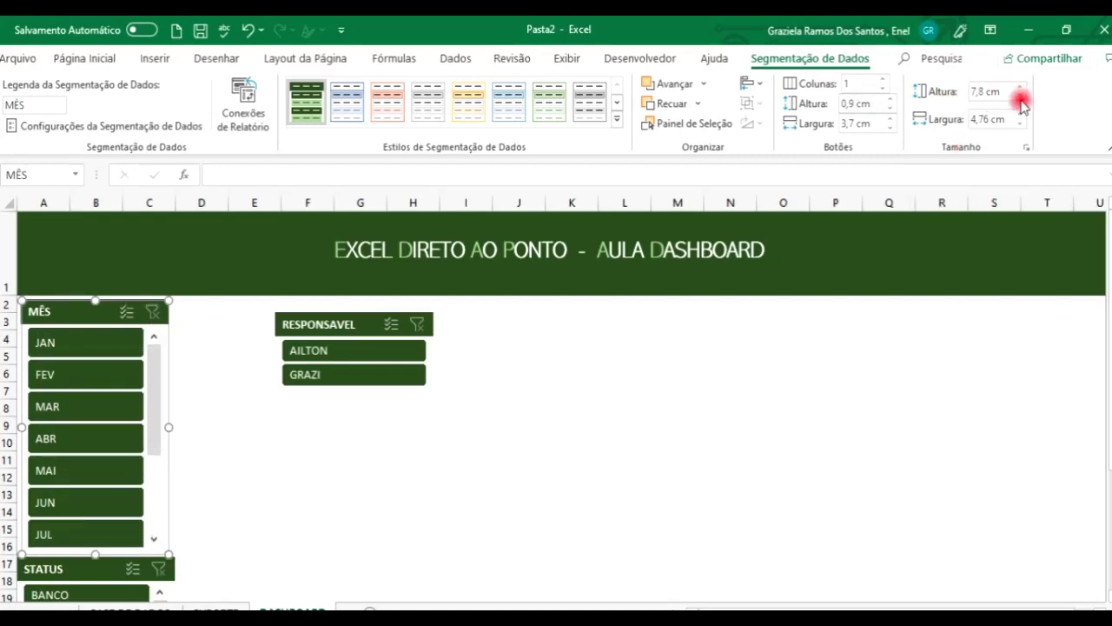
{"action": "left_click", "coordinate": [1019, 97]}
Set the overall width of the MÊS slicer to 5 cm
{"action": "left_click", "coordinate": [1020, 116]}
{"action": "left_click", "coordinate": [1020, 116]}
{"action": "left_click", "coordinate": [1020, 116]}
{"action": "left_click", "coordinate": [1021, 115]}
{"action": "left_click", "coordinate": [1020, 116]}
{"action": "left_click", "coordinate": [1020, 115]}
{"action": "left_click", "coordinate": [1022, 126]}
{"action": "left_click", "coordinate": [1022, 126]}
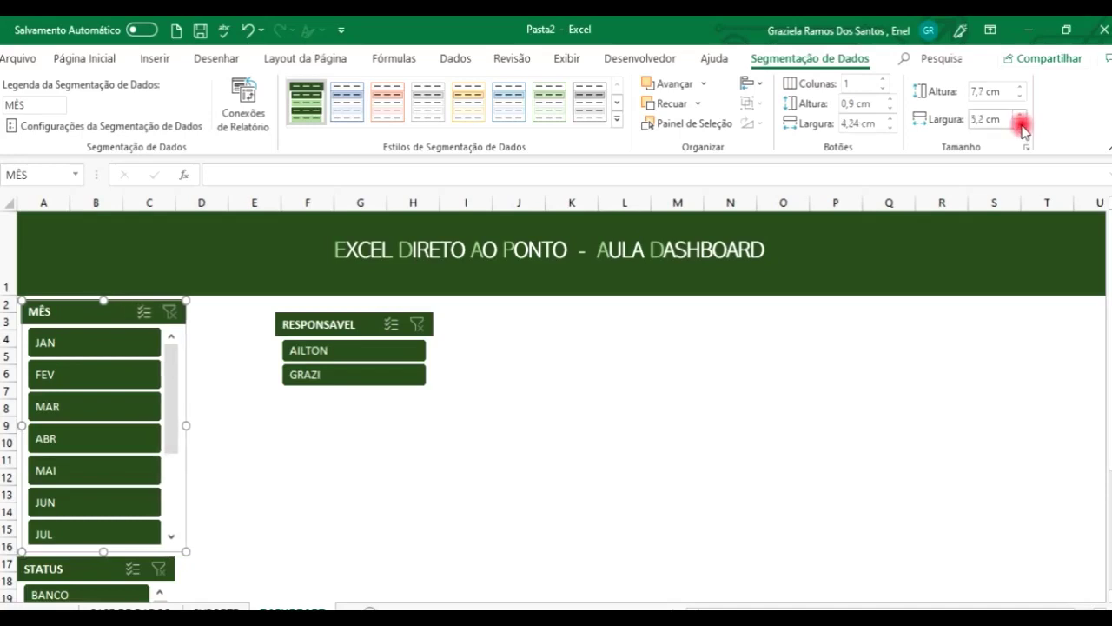
{"action": "left_click", "coordinate": [1022, 126]}
{"action": "left_click", "coordinate": [1022, 126]}
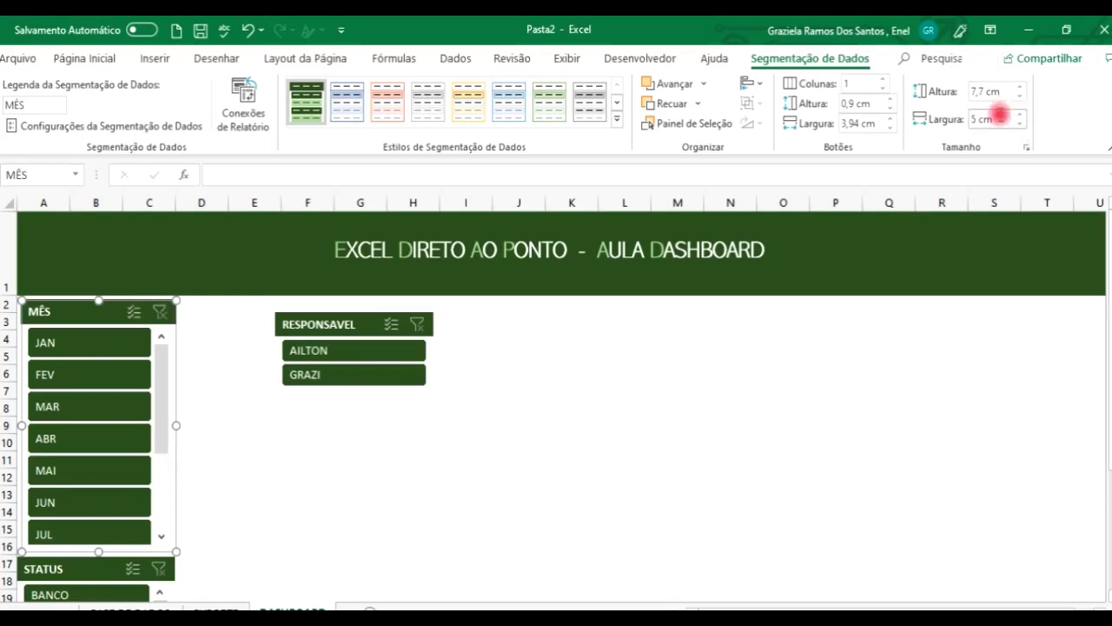
Align the MÊS and STATUS slicers to their left edges
{"action": "left_click", "coordinate": [758, 86]}
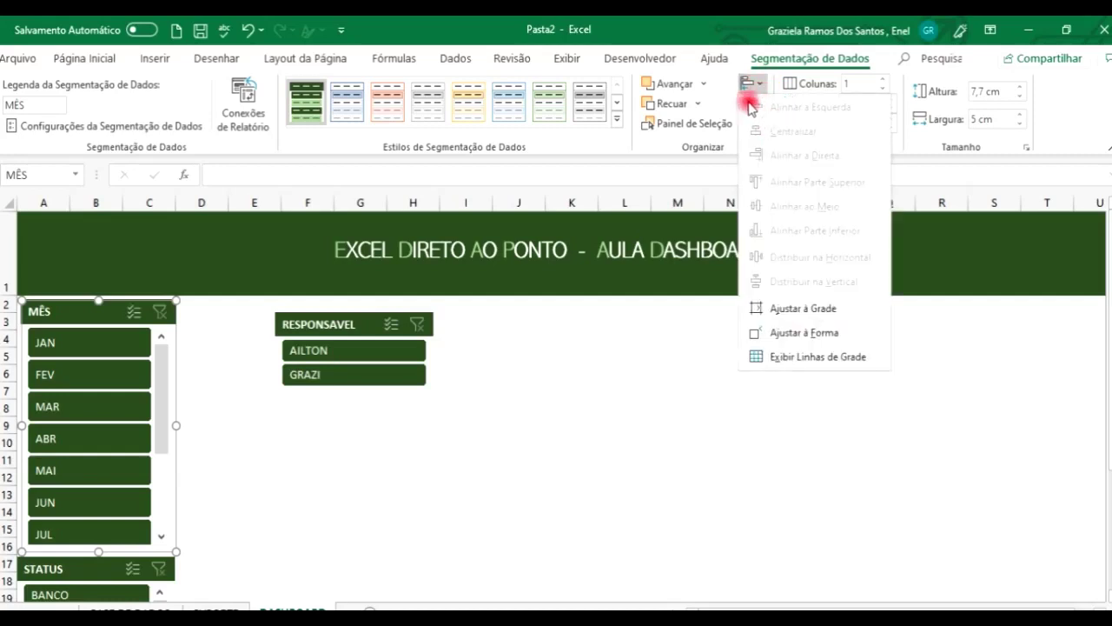
{"action": "left_click", "coordinate": [90, 315]}
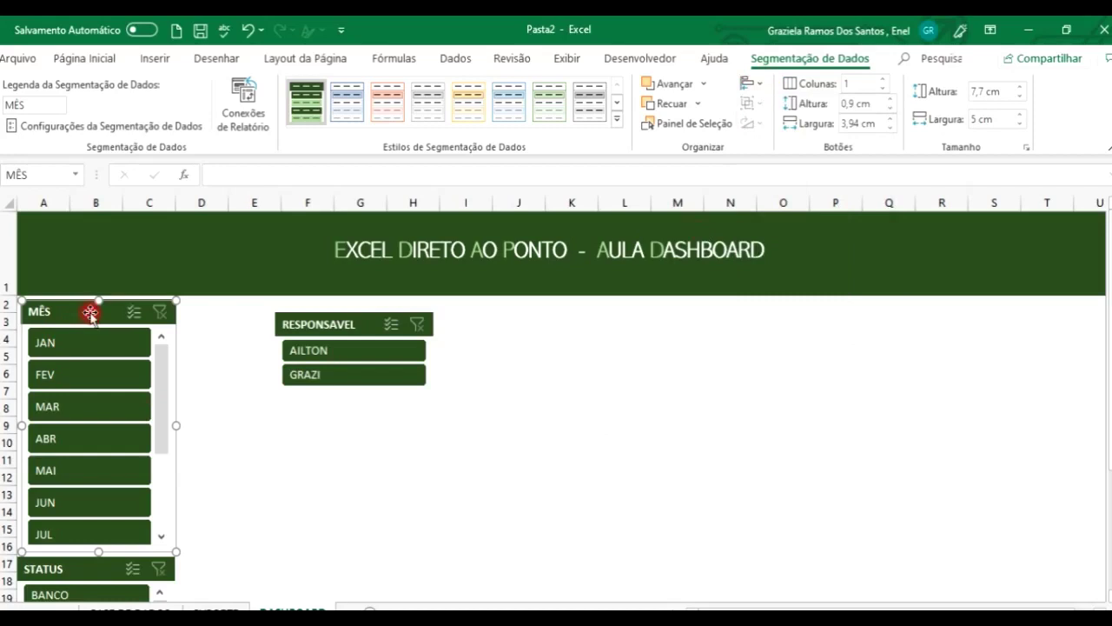
{"action": "left_click", "coordinate": [79, 573], "text": "ctrl"}
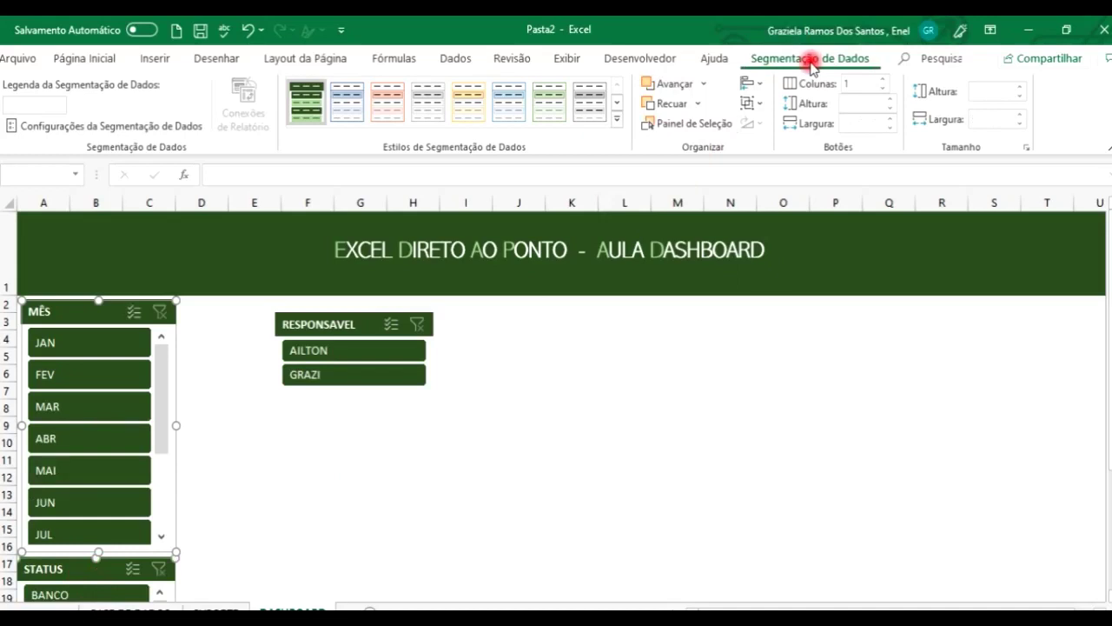
{"action": "left_click", "coordinate": [750, 84]}
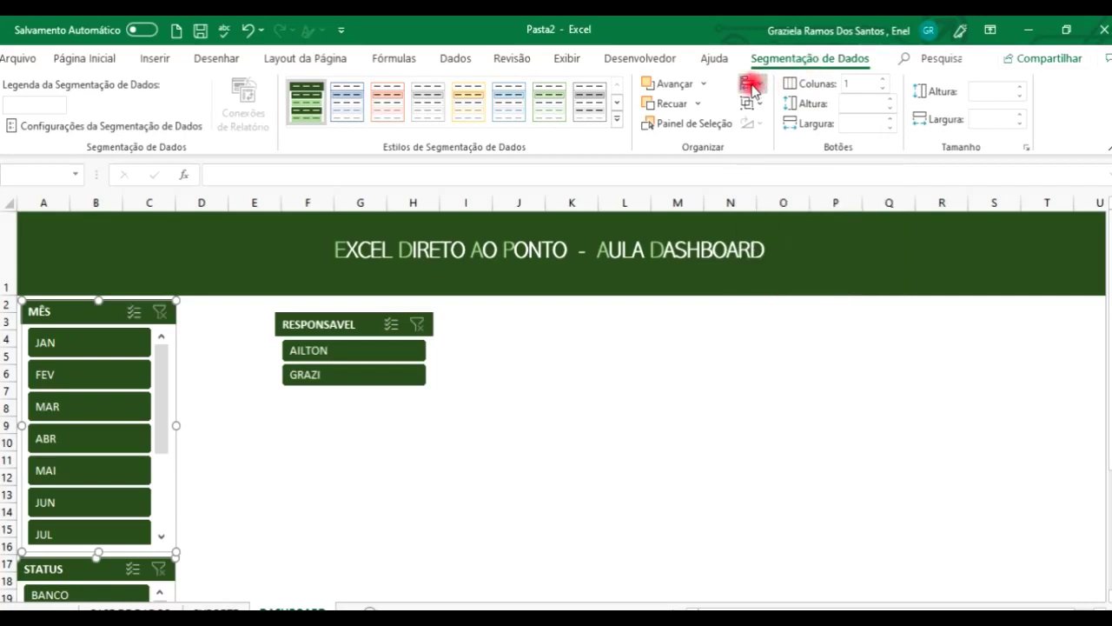
{"action": "left_click", "coordinate": [788, 106]}
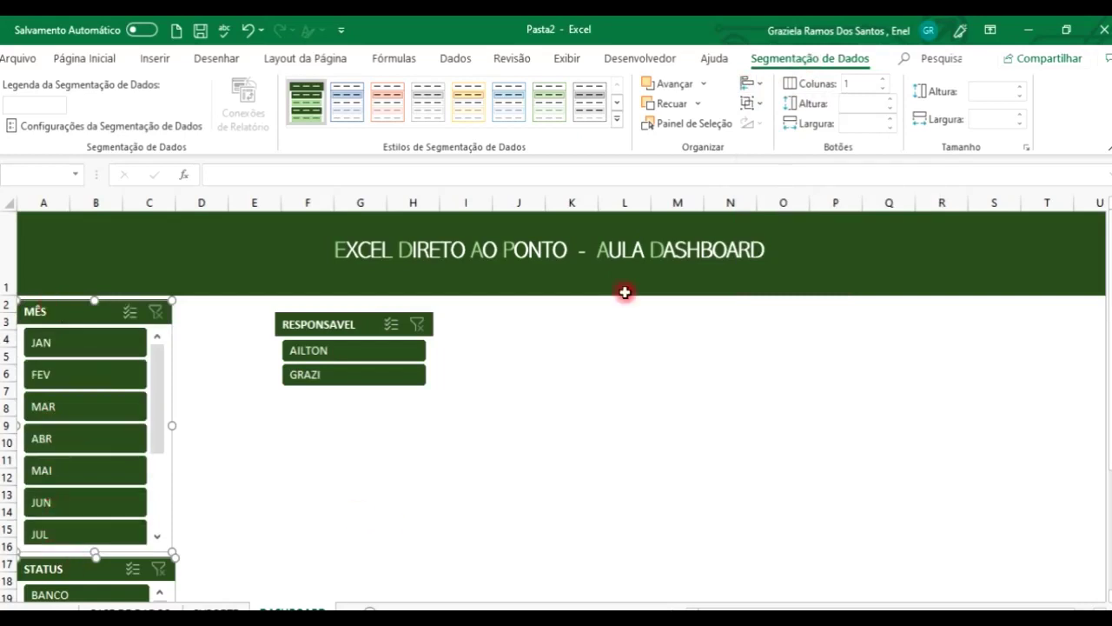
Auto-hide the ribbon and shorten the STATUS slicer from below so it ends at row 27
{"action": "left_click", "coordinate": [992, 31]}
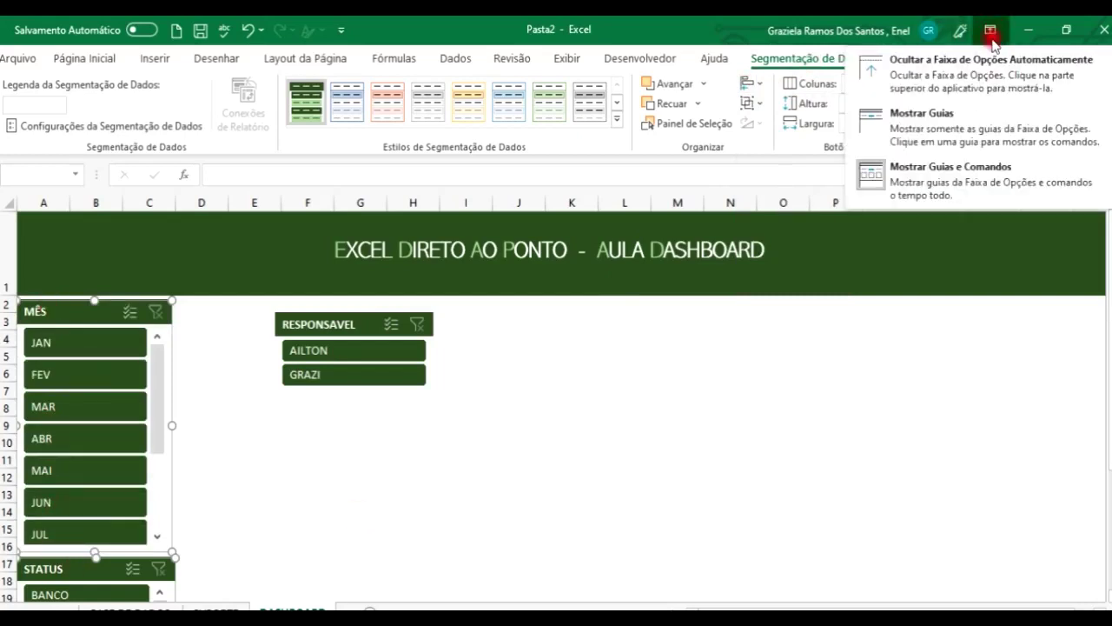
{"action": "left_click", "coordinate": [969, 91]}
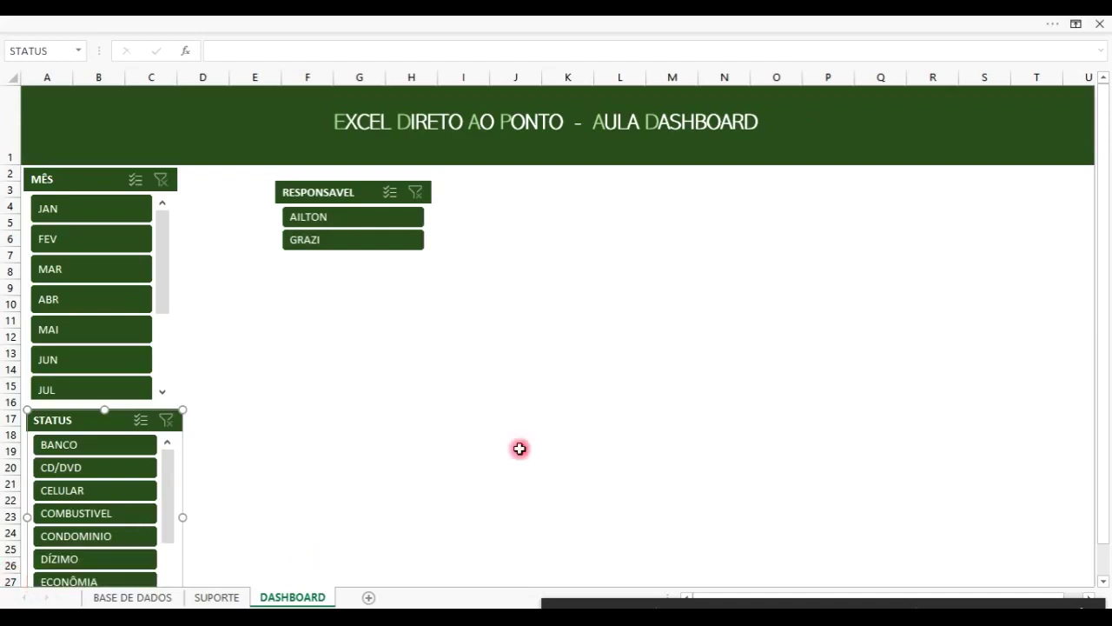
{"action": "left_click_drag", "start_coordinate": [1104, 472], "coordinate": [1109, 521]}
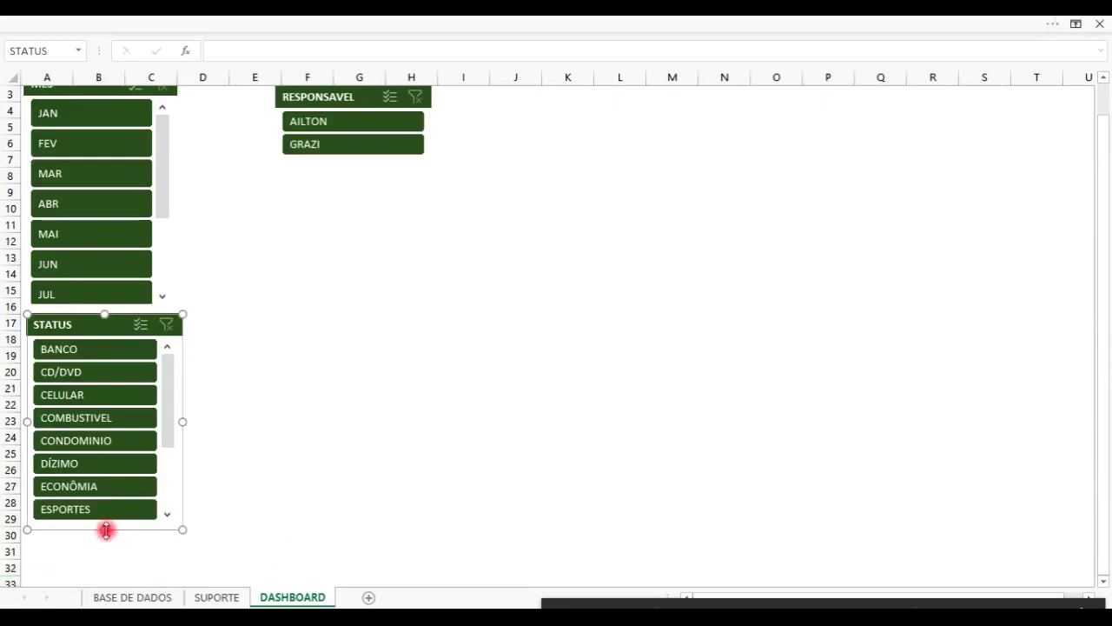
{"action": "left_click_drag", "start_coordinate": [104, 521], "coordinate": [103, 490]}
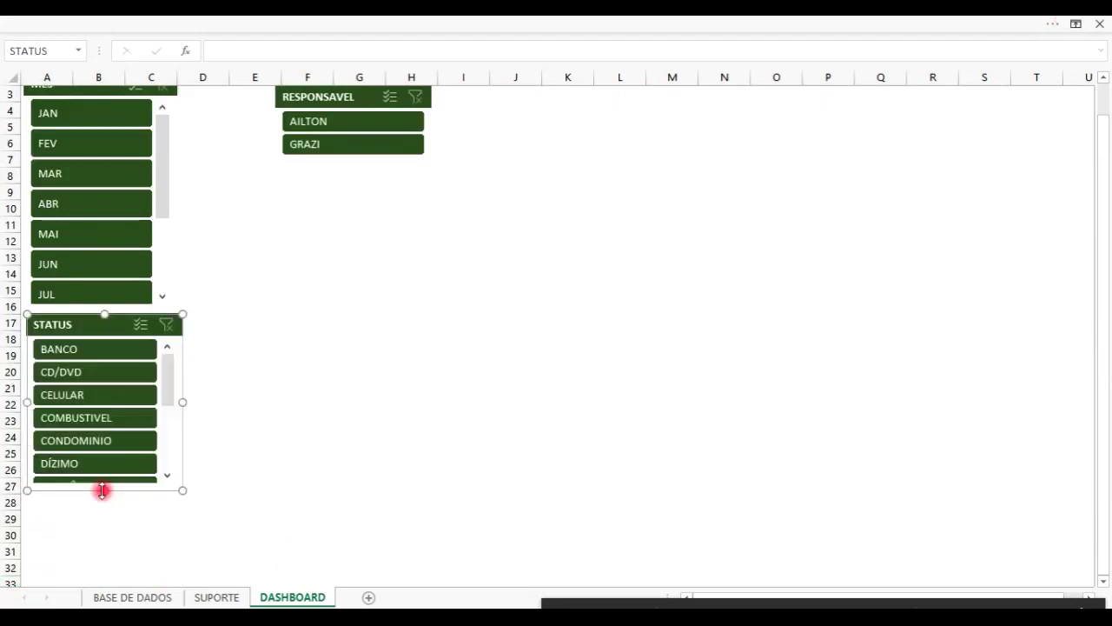
Hide all rows from row 28 down to the end of the DASHBOARD sheet
{"action": "left_click_drag", "start_coordinate": [9, 507], "coordinate": [7, 503]}
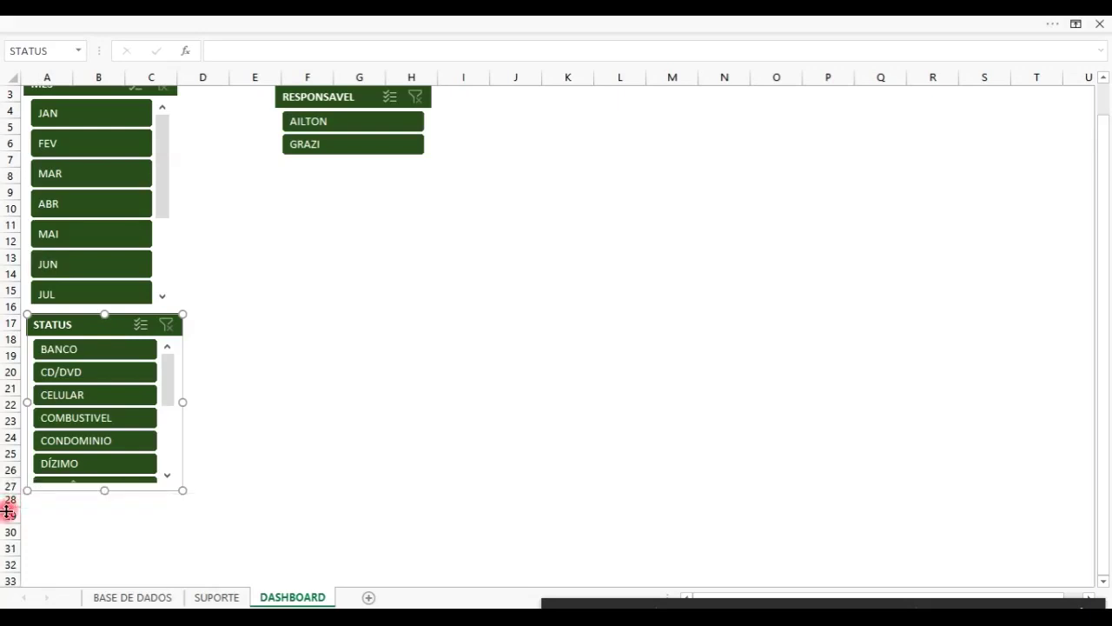
{"action": "left_click", "coordinate": [5, 499]}
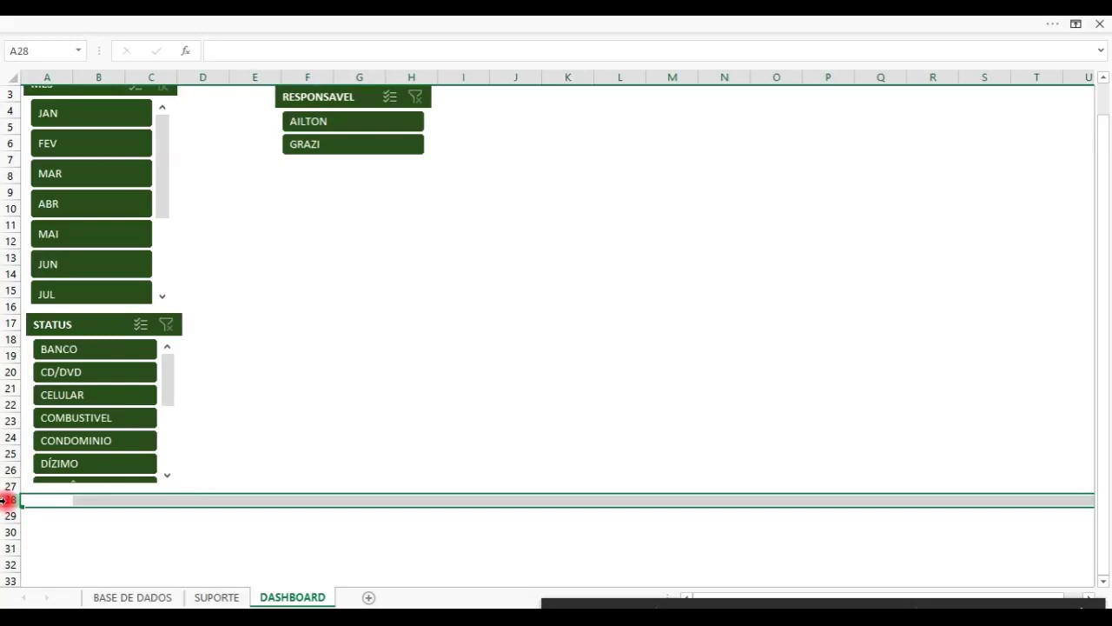
{"action": "mouse_move", "coordinate": [5, 500]}
{"action": "left_mouse_down"}
{"action": "mouse_move", "coordinate": [9, 521]}
{"action": "mouse_move", "coordinate": [5, 500]}
{"action": "left_mouse_up"}
{"action": "key", "text": "ctrl+shift+Down"}
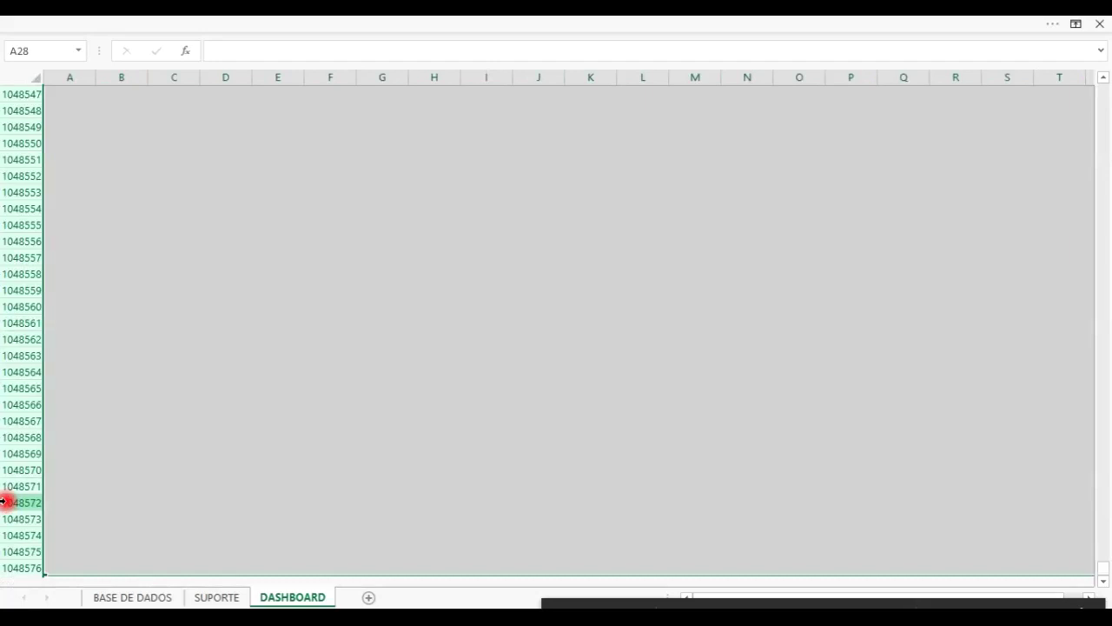
{"action": "right_click", "coordinate": [203, 323]}
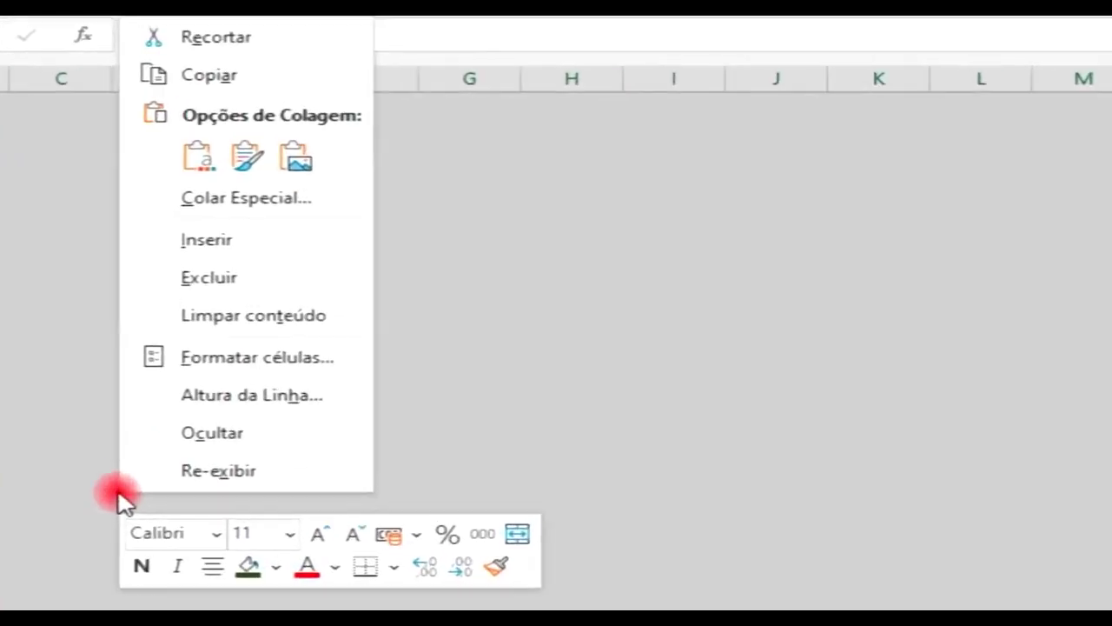
{"action": "left_click", "coordinate": [213, 434]}
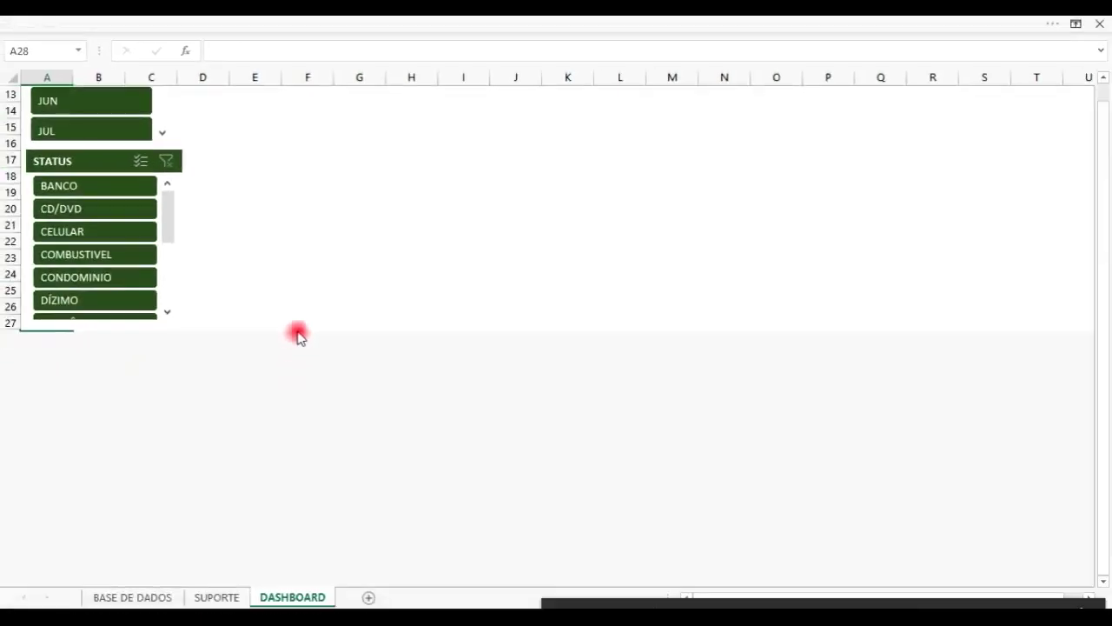
Move up and down through the remaining dashboard rows to check the lower boundary of the visible area
{"action": "key", "text": "Up"}
{"action": "key", "text": "Up"}
{"action": "key", "text": "Up"}
{"action": "key", "text": "Up"}
{"action": "key", "text": "Up"}
{"action": "key", "text": "Up"}
{"action": "key", "text": "Up"}
{"action": "key", "text": "Up"}
{"action": "key", "text": "Up"}
{"action": "key", "text": "Up"}
{"action": "key", "text": "Up"}
{"action": "key", "text": "Up"}
{"action": "key", "text": "Up"}
{"action": "key", "text": "Up"}
{"action": "key", "text": "Up"}
{"action": "key", "text": "Up"}
{"action": "key", "text": "Up"}
{"action": "key", "text": "Up"}
{"action": "key", "text": "Up"}
{"action": "key", "text": "Up"}
{"action": "key", "text": "Down"}
{"action": "key", "text": "Down"}
{"action": "key", "text": "Down"}
{"action": "key", "text": "Down"}
{"action": "key", "text": "Down"}
{"action": "key", "text": "Down"}
{"action": "key", "text": "Down"}
{"action": "key", "text": "Down"}
{"action": "key", "text": "Down"}
{"action": "key", "text": "Down"}
{"action": "key", "text": "Down"}
{"action": "key", "text": "Down"}
{"action": "key", "text": "Down"}
{"action": "key", "text": "Down"}
{"action": "key", "text": "Down"}
{"action": "key", "text": "Down"}
{"action": "key", "text": "Down"}
{"action": "key", "text": "Down"}
{"action": "key", "text": "Down"}
{"action": "key", "text": "Down"}
{"action": "key", "text": "Down"}
{"action": "key", "text": "Down"}
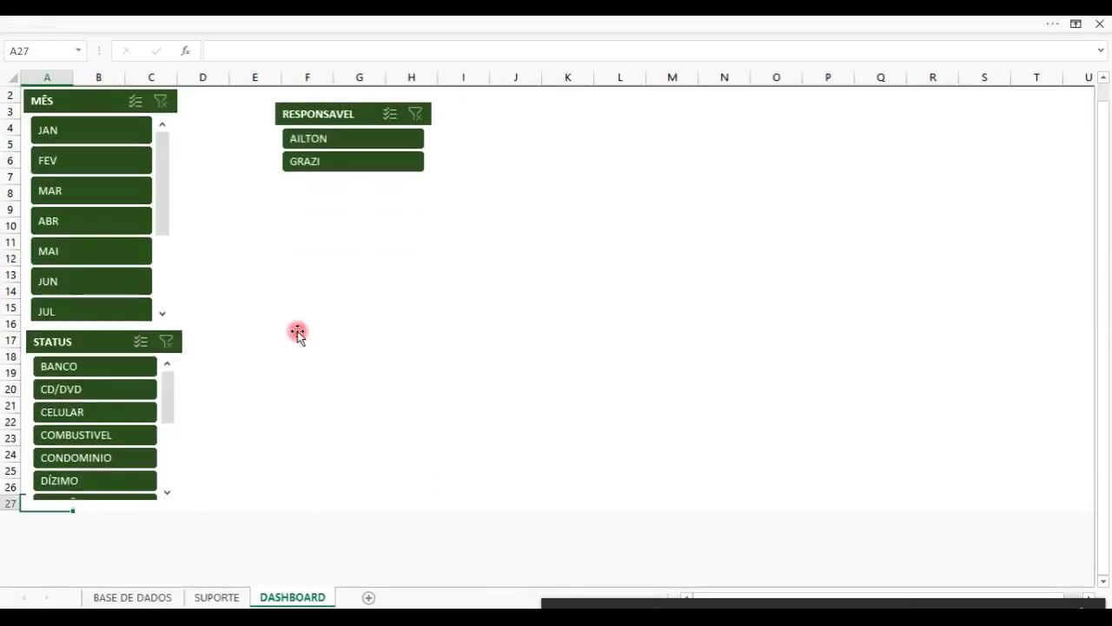
{"action": "key", "text": "Up"}
{"action": "key", "text": "Up"}
{"action": "key", "text": "Up"}
{"action": "key", "text": "Up"}
{"action": "key", "text": "Up"}
{"action": "key", "text": "Up"}
{"action": "key", "text": "Up"}
{"action": "key", "text": "Up"}
{"action": "key", "text": "Up"}
{"action": "key", "text": "Up"}
{"action": "key", "text": "Up"}
{"action": "key", "text": "Up"}
{"action": "key", "text": "Up"}
{"action": "key", "text": "Up"}
{"action": "key", "text": "Up"}
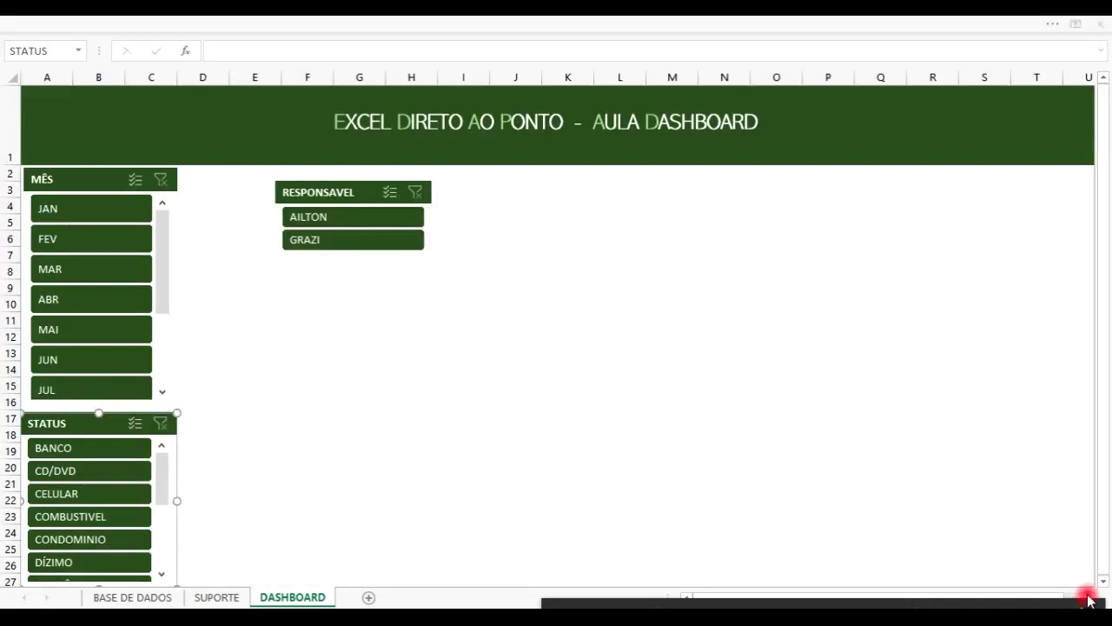
Examine the unused columns beyond the dashboard's header banner and select cell V1, just past its end
{"action": "left_click_drag", "start_coordinate": [1089, 600], "coordinate": [1086, 596]}
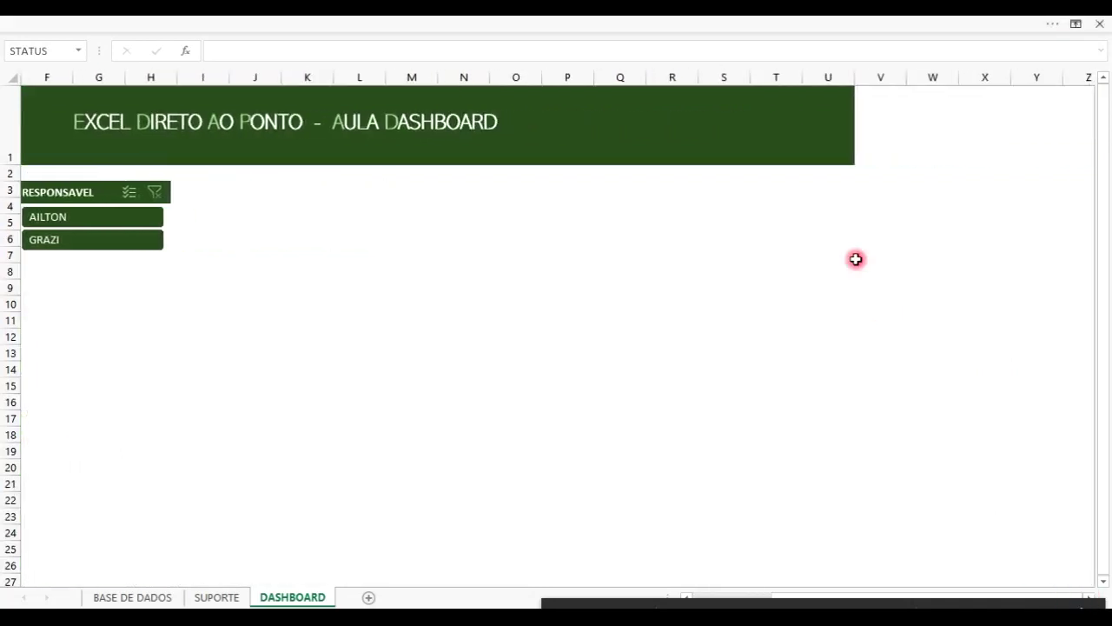
{"action": "left_click", "coordinate": [879, 114]}
{"action": "key", "text": "Right"}
{"action": "key", "text": "Down"}
{"action": "key", "text": "Right"}
{"action": "key", "text": "Right"}
{"action": "key", "text": "Right"}
{"action": "key", "text": "Right"}
{"action": "key", "text": "Right"}
{"action": "key", "text": "Right"}
{"action": "key", "text": "Right"}
{"action": "key", "text": "Right"}
{"action": "key", "text": "Right"}
{"action": "key", "text": "Right"}
{"action": "key", "text": "Right"}
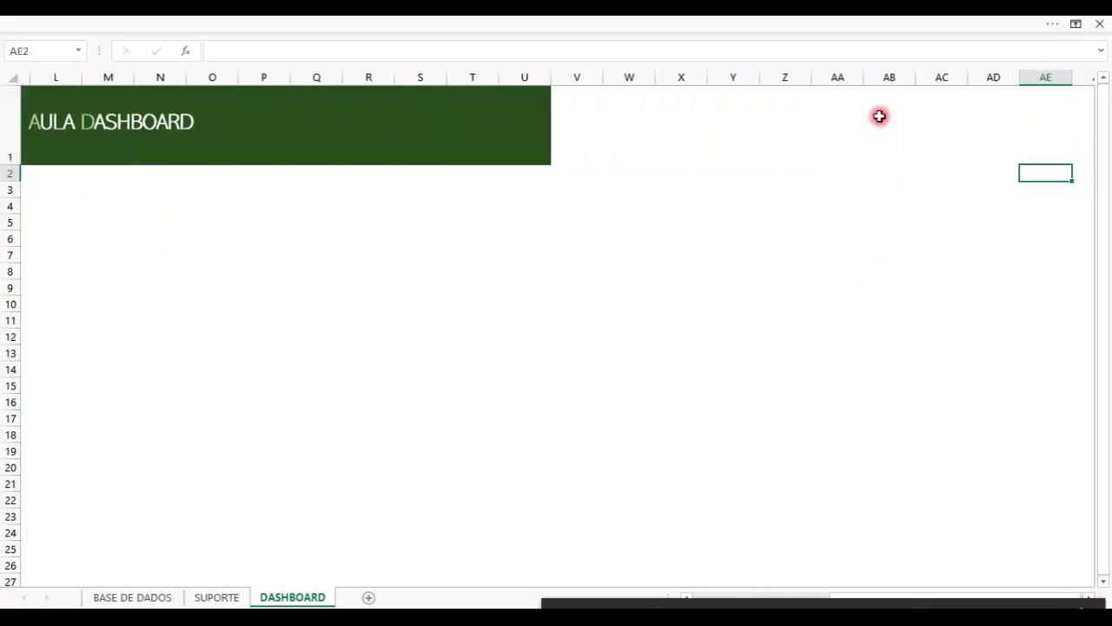
{"action": "key", "text": "Right"}
{"action": "key", "text": "Right"}
{"action": "key", "text": "Left"}
{"action": "key", "text": "Left"}
{"action": "key", "text": "Left"}
{"action": "key", "text": "Left"}
{"action": "key", "text": "Left"}
{"action": "key", "text": "Left"}
{"action": "key", "text": "Left"}
{"action": "key", "text": "Left"}
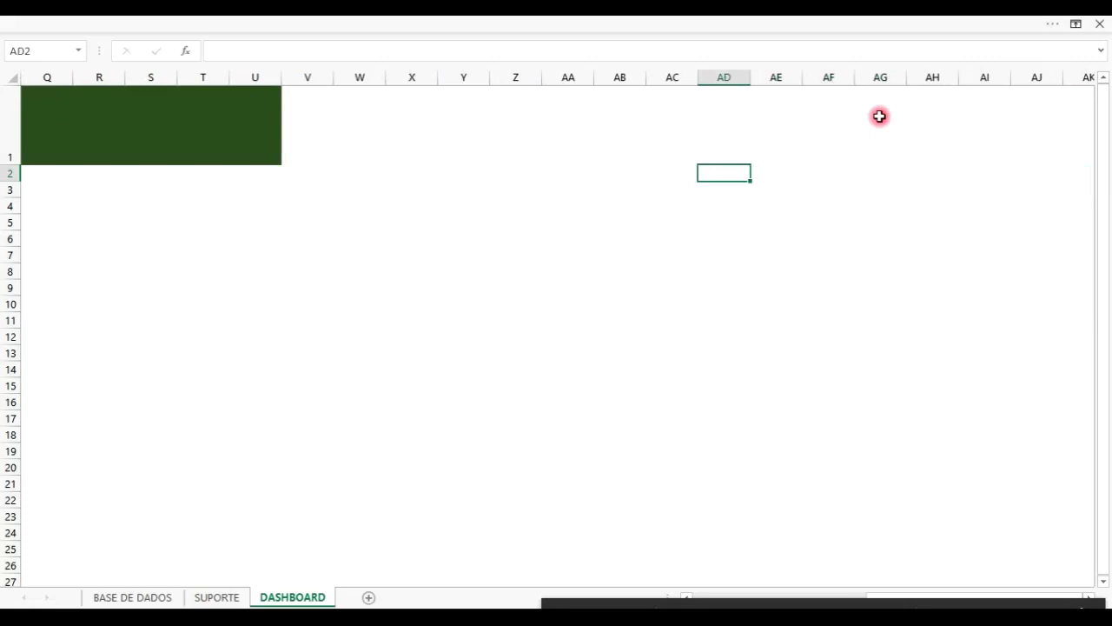
{"action": "key", "text": "Left"}
{"action": "key", "text": "Left"}
{"action": "key", "text": "Left"}
{"action": "key", "text": "Left"}
{"action": "key", "text": "Left"}
{"action": "key", "text": "Left"}
{"action": "key", "text": "Up"}
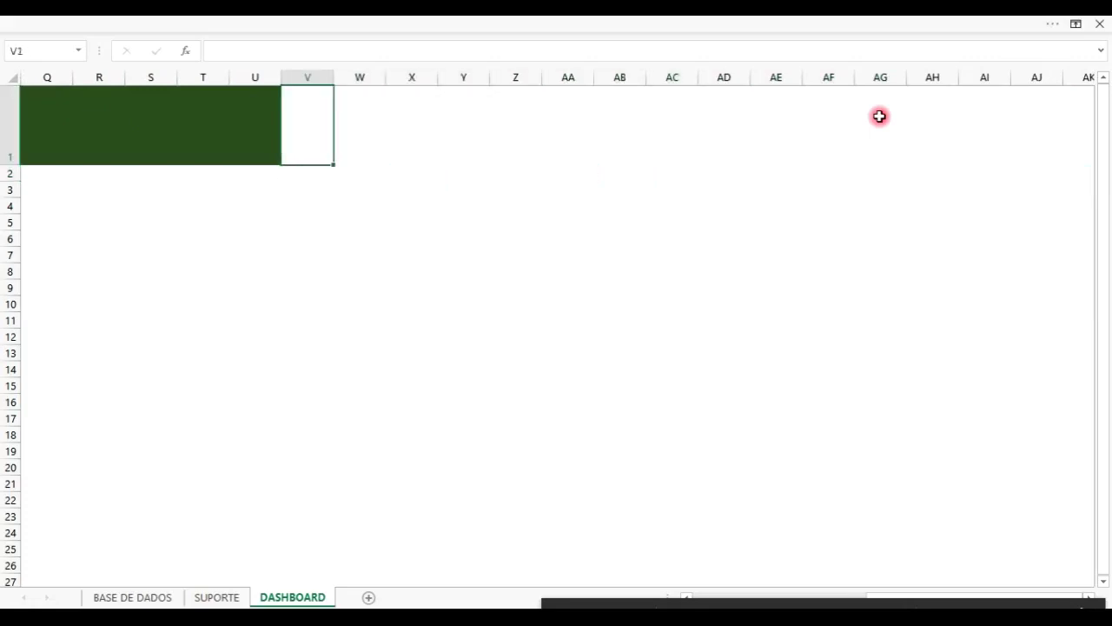
Examine the empty cells of column V from row 1 down to the last visible row and back
{"action": "key", "text": "Down"}
{"action": "key", "text": "Down"}
{"action": "key", "text": "Down"}
{"action": "key", "text": "Down"}
{"action": "key", "text": "Down"}
{"action": "key", "text": "Down"}
{"action": "key", "text": "Down"}
{"action": "key", "text": "Down"}
{"action": "key", "text": "Down"}
{"action": "key", "text": "Down"}
{"action": "key", "text": "Down"}
{"action": "key", "text": "Down"}
{"action": "key", "text": "Down"}
{"action": "key", "text": "Down"}
{"action": "key", "text": "Down"}
{"action": "key", "text": "Down"}
{"action": "key", "text": "Down"}
{"action": "key", "text": "Down"}
{"action": "key", "text": "Down"}
{"action": "key", "text": "Down"}
{"action": "key", "text": "Up"}
{"action": "key", "text": "Up"}
{"action": "key", "text": "Up"}
{"action": "key", "text": "Up"}
{"action": "key", "text": "Up"}
{"action": "key", "text": "Up"}
{"action": "key", "text": "Up"}
{"action": "key", "text": "Up"}
{"action": "key", "text": "Up"}
{"action": "key", "text": "Up"}
{"action": "key", "text": "Up"}
{"action": "key", "text": "Up"}
{"action": "key", "text": "Up"}
{"action": "key", "text": "Up"}
{"action": "key", "text": "Up"}
{"action": "key", "text": "Up"}
{"action": "key", "text": "Up"}
{"action": "key", "text": "Up"}
{"action": "key", "text": "Up"}
{"action": "key", "text": "Up"}
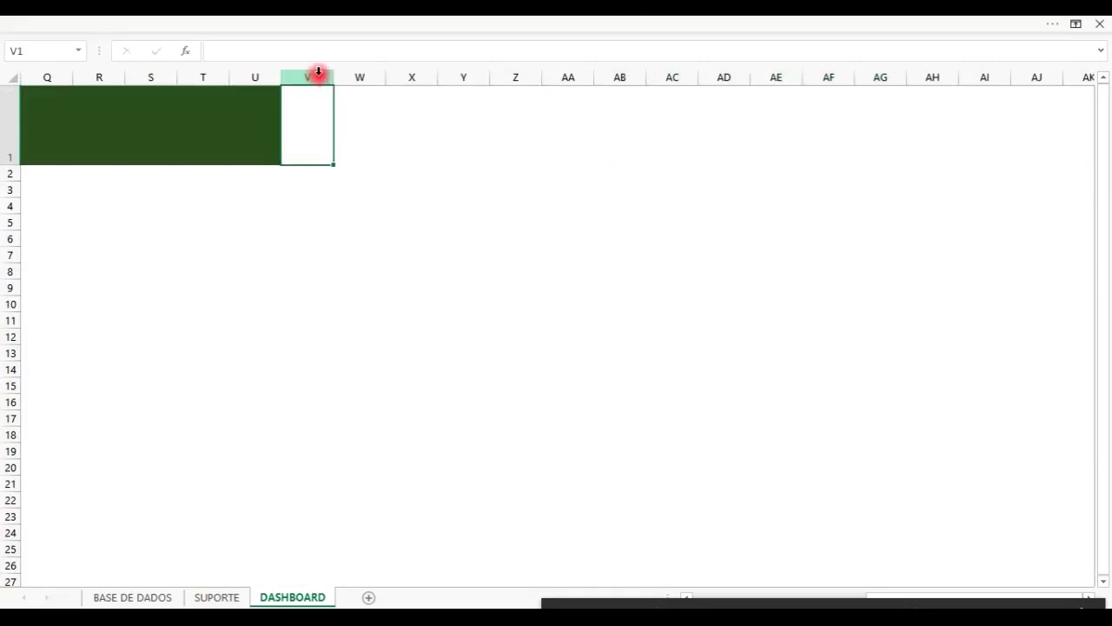
Hide all columns from column V through the last column of the DASHBOARD sheet
{"action": "left_click", "coordinate": [319, 73]}
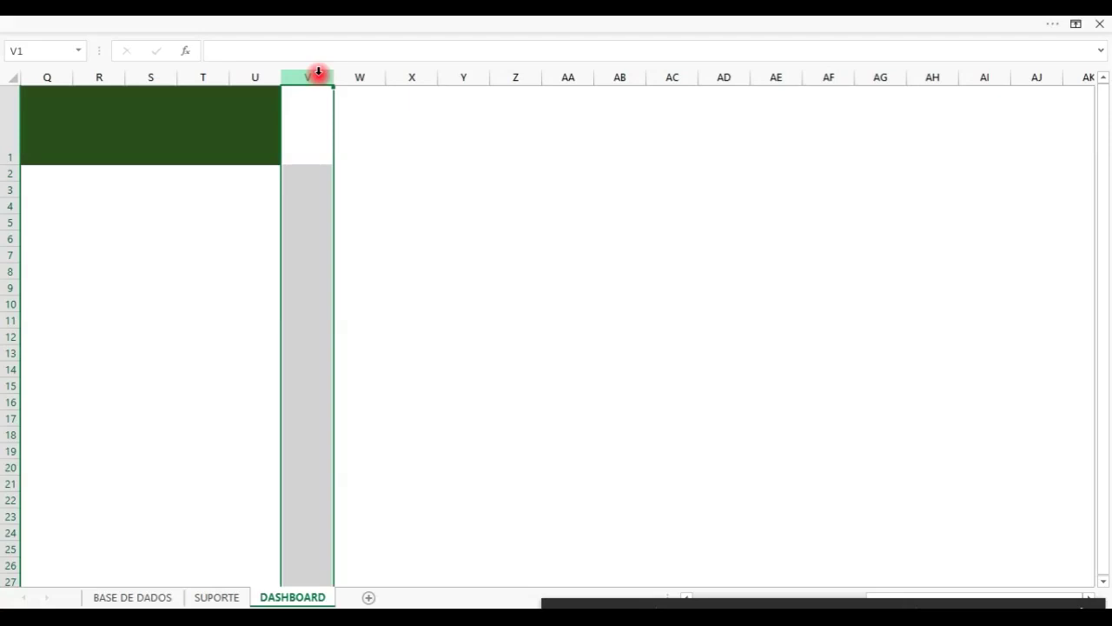
{"action": "key", "text": "ctrl+shift+Right"}
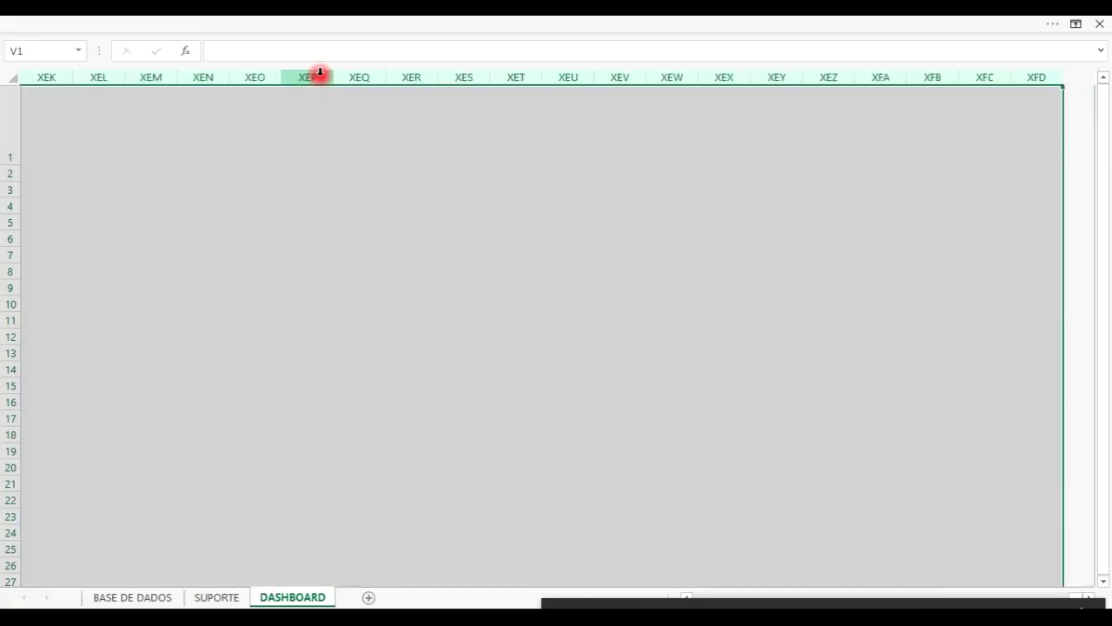
{"action": "right_click", "coordinate": [356, 147]}
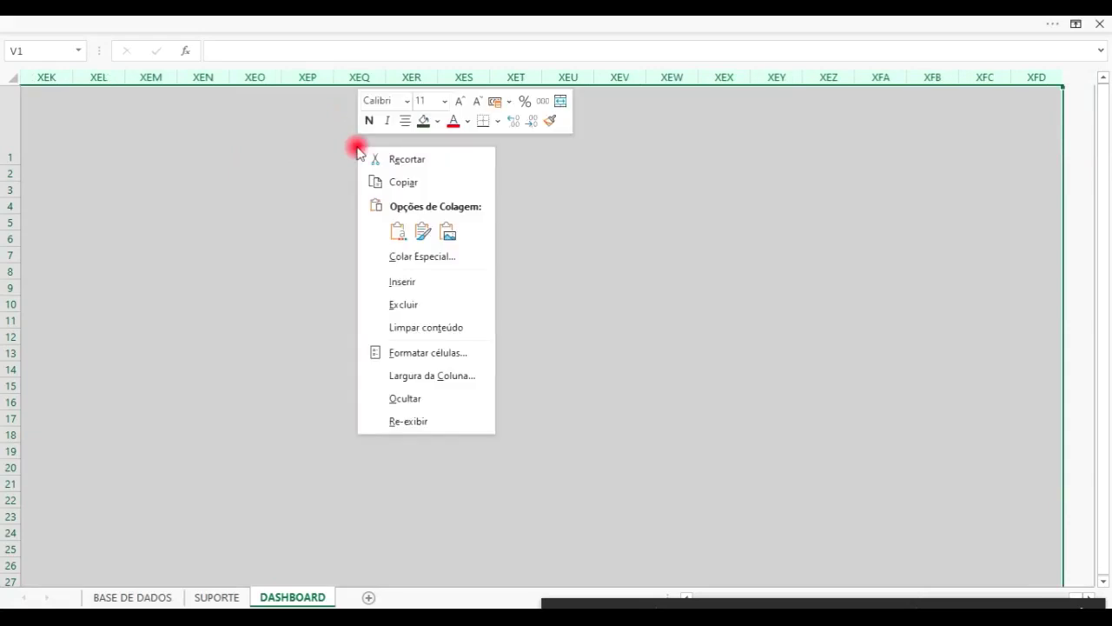
{"action": "left_click", "coordinate": [416, 398]}
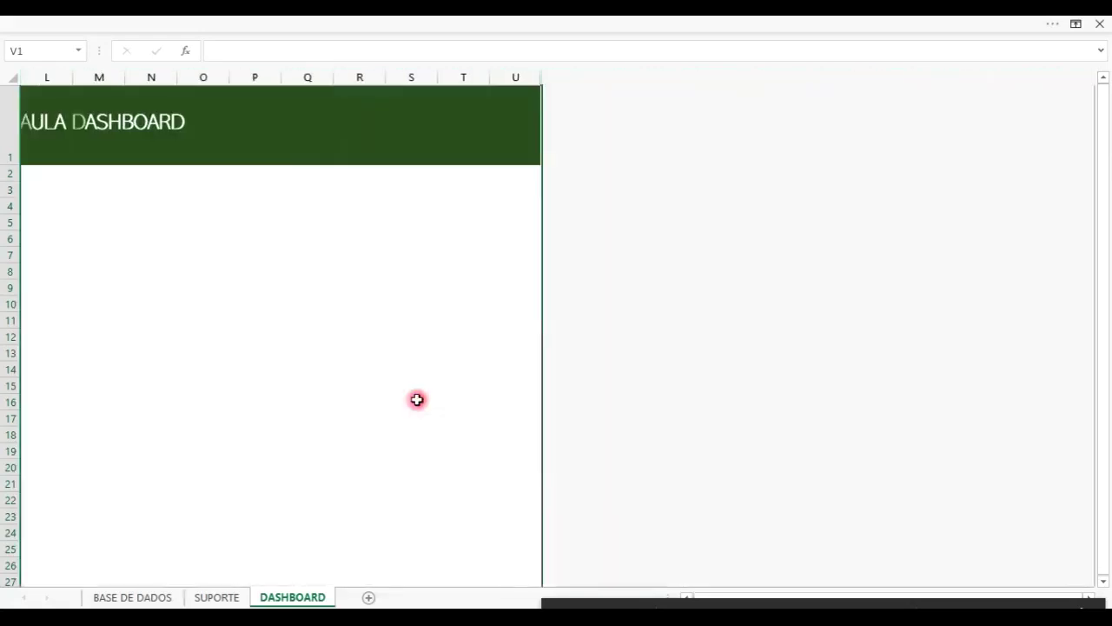
Examine the dashboard from cell U1 back across the header row to check the boundary left by the hidden columns
{"action": "left_click", "coordinate": [524, 108]}
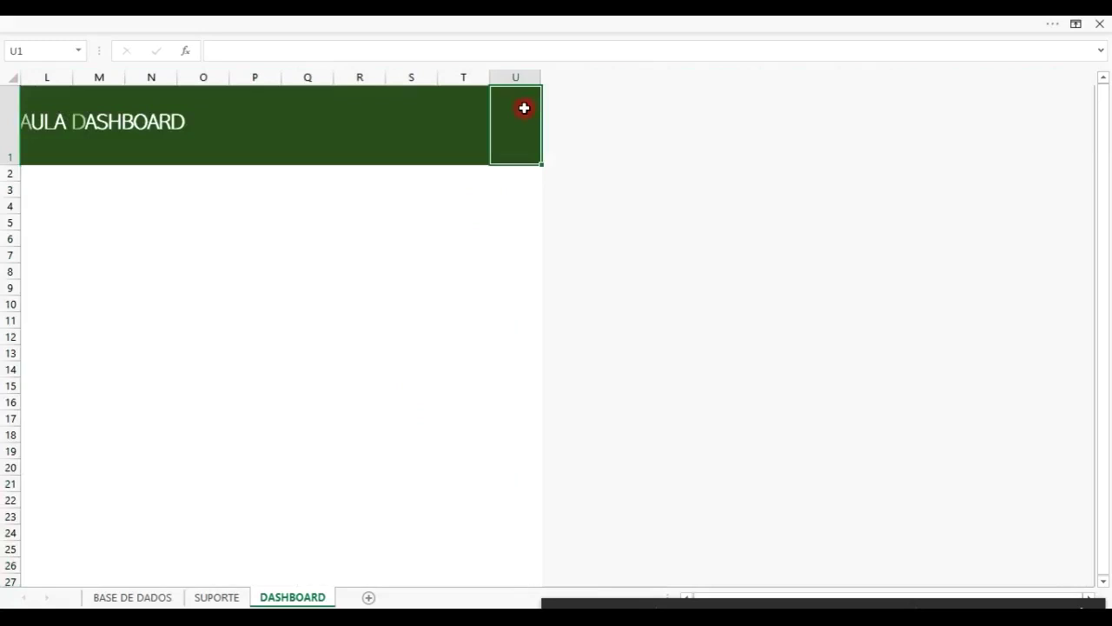
{"action": "key", "text": "Left"}
{"action": "key", "text": "Left"}
{"action": "key", "text": "Left"}
{"action": "key", "text": "Left"}
{"action": "key", "text": "Left"}
{"action": "key", "text": "Left"}
{"action": "key", "text": "Left"}
{"action": "key", "text": "Left"}
{"action": "key", "text": "Left"}
{"action": "key", "text": "Left"}
{"action": "key", "text": "Left"}
{"action": "key", "text": "Left"}
{"action": "key", "text": "Left"}
{"action": "key", "text": "Left"}
{"action": "key", "text": "Left"}
{"action": "key", "text": "Left"}
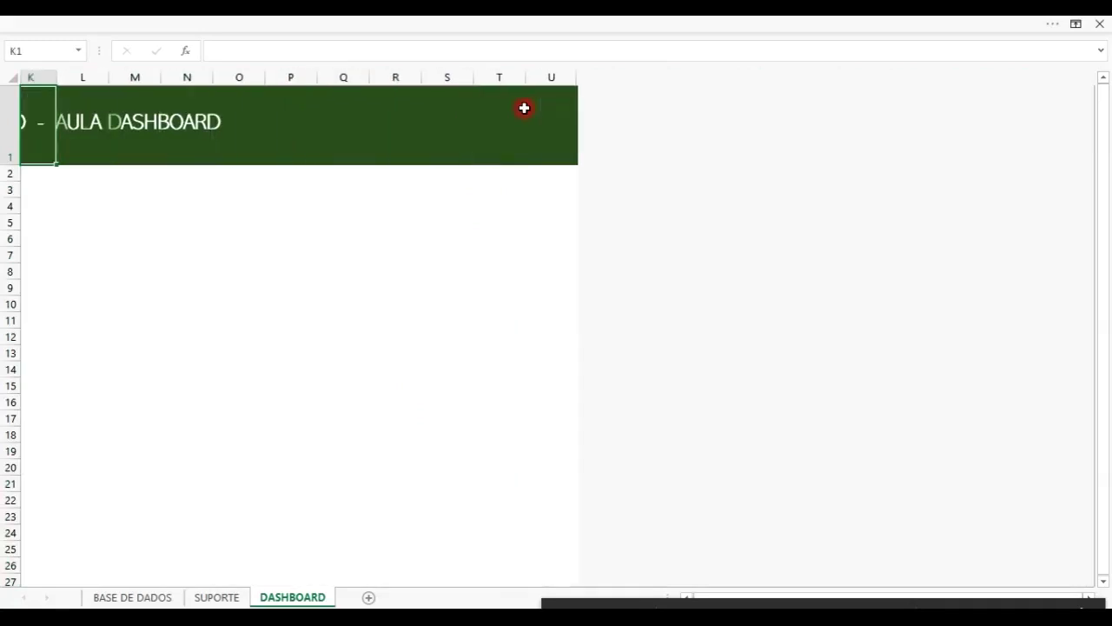
{"action": "key", "text": "Left"}
{"action": "key", "text": "Left"}
{"action": "key", "text": "Left"}
{"action": "key", "text": "Left"}
Restore the full ribbon and move the RESPONSAVEL slicer directly below the header banner, next to the MÊS slicer
{"action": "key", "text": "ctrl+shift+F1"}
{"action": "left_click", "coordinate": [355, 295]}
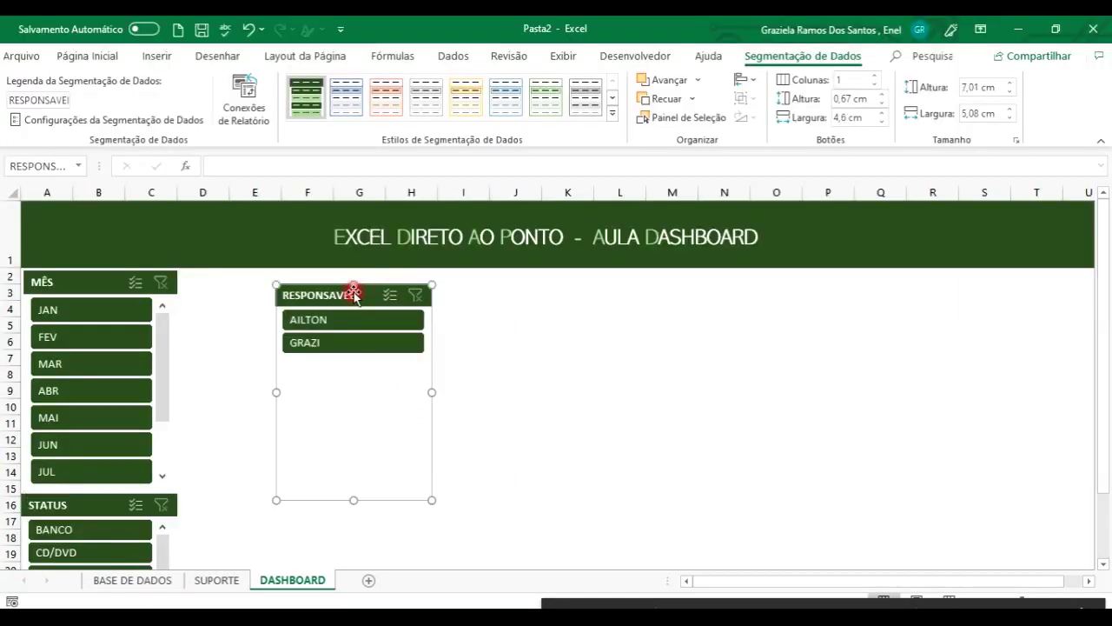
{"action": "left_click_drag", "start_coordinate": [350, 294], "coordinate": [279, 286]}
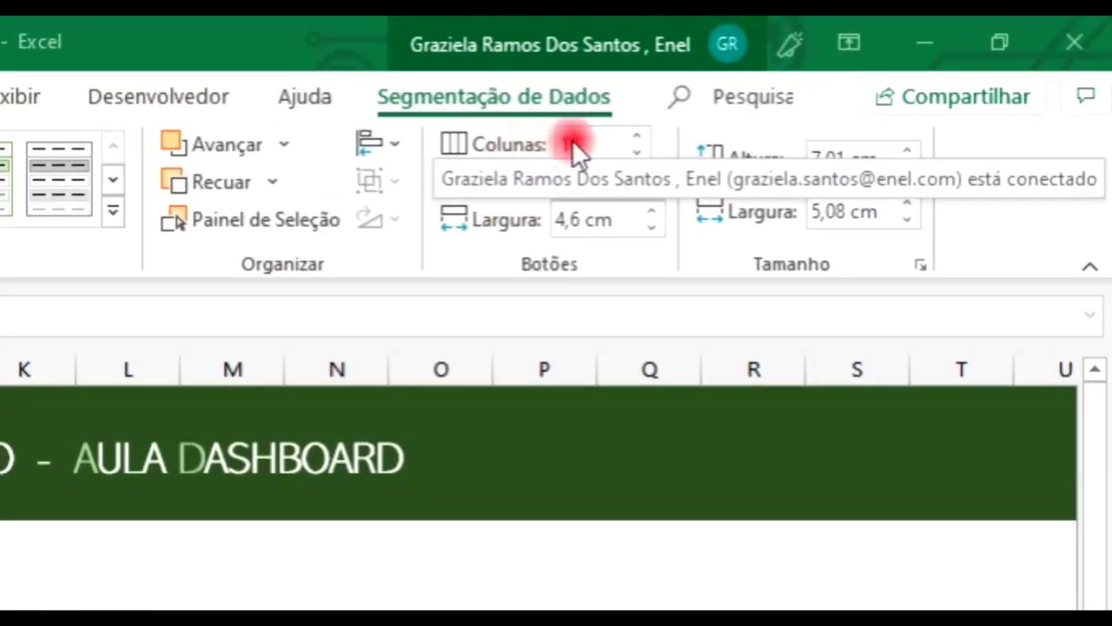
Set the RESPONSAVEL slicer to 2 columns and 1,9 cm high, and widen it to about 6,8 cm
{"action": "left_click", "coordinate": [641, 137]}
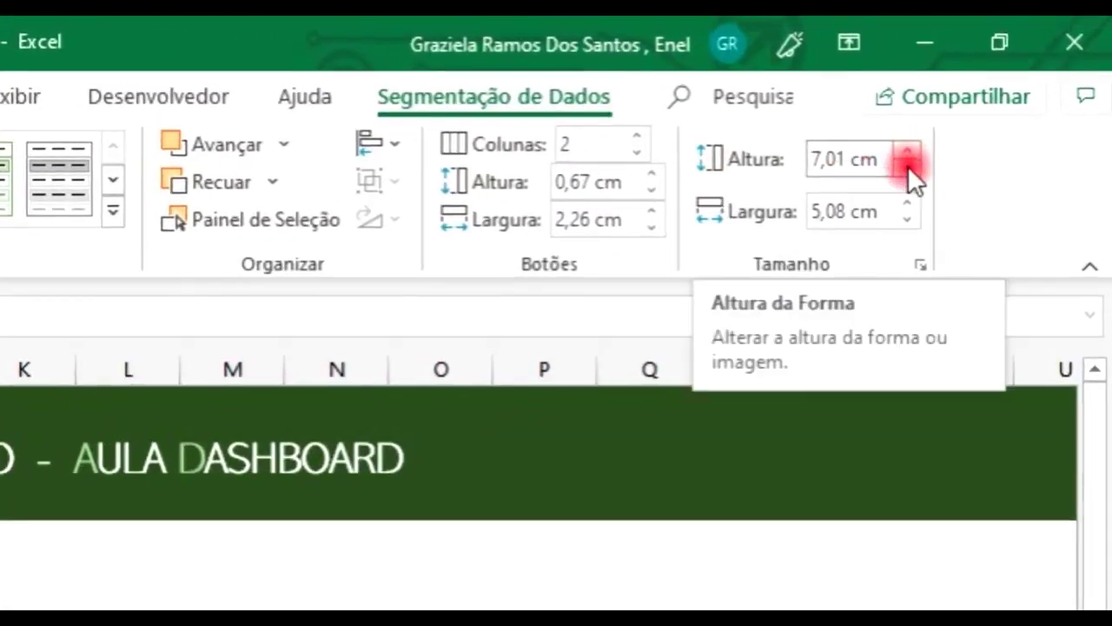
{"action": "left_click", "coordinate": [935, 146]}
{"action": "left_click", "coordinate": [908, 170]}
{"action": "left_click", "coordinate": [907, 171]}
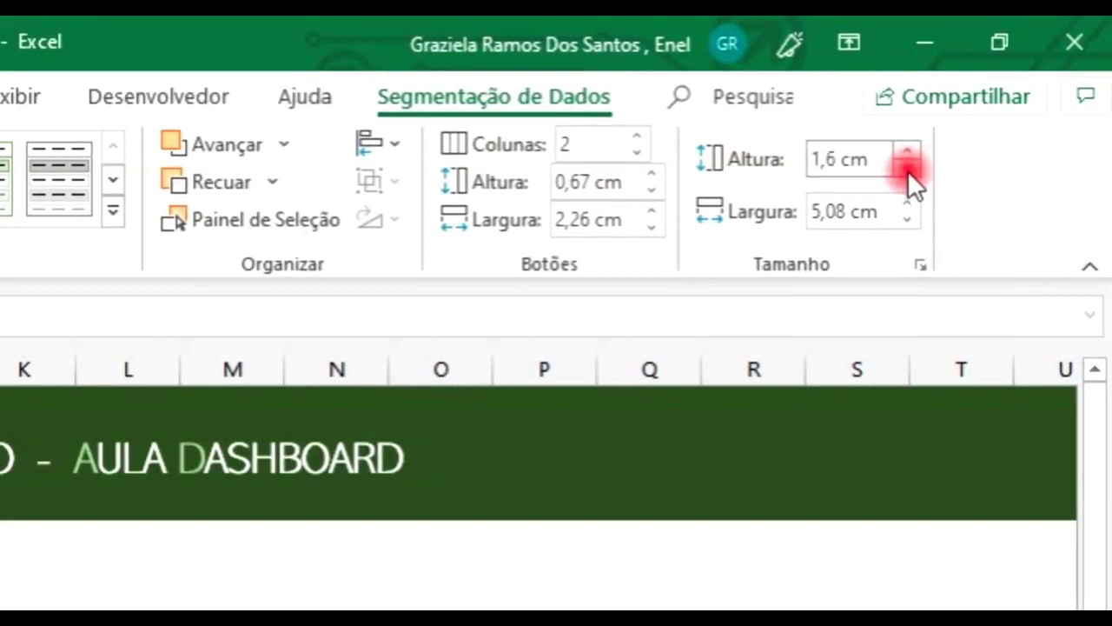
{"action": "left_click", "coordinate": [907, 154]}
{"action": "left_click", "coordinate": [907, 154]}
{"action": "left_click", "coordinate": [907, 154]}
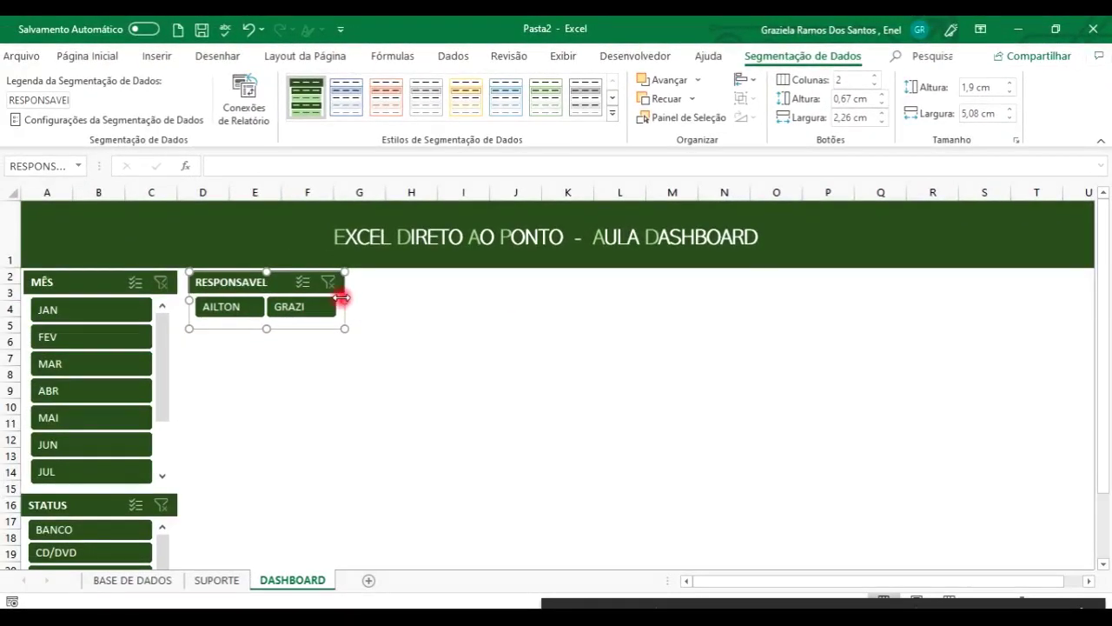
{"action": "left_click_drag", "start_coordinate": [342, 297], "coordinate": [398, 299]}
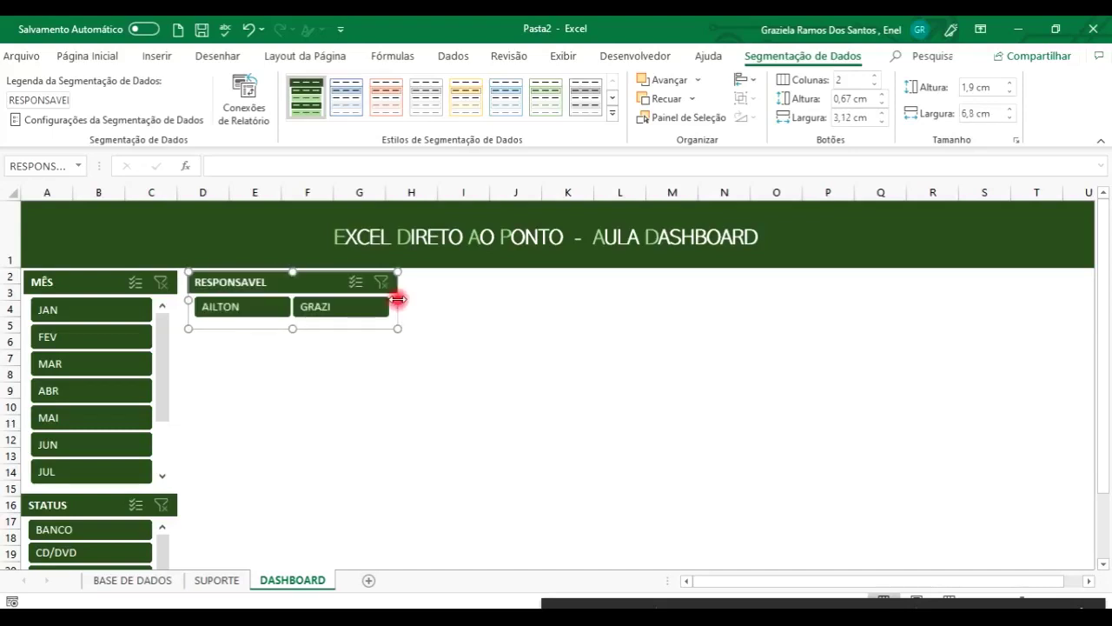
Select cell A1 on the SUPORTE sheet and view the finished dashboard in the DASHBOARD PARTE 2 workbook for reference
{"action": "left_click", "coordinate": [209, 580]}
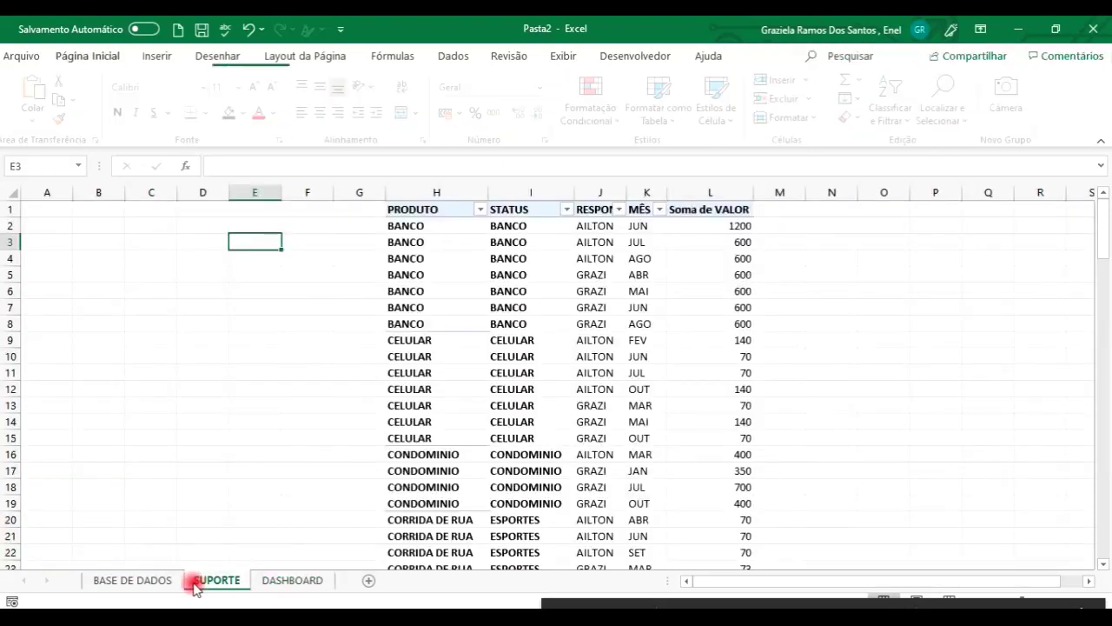
{"action": "left_click", "coordinate": [48, 207]}
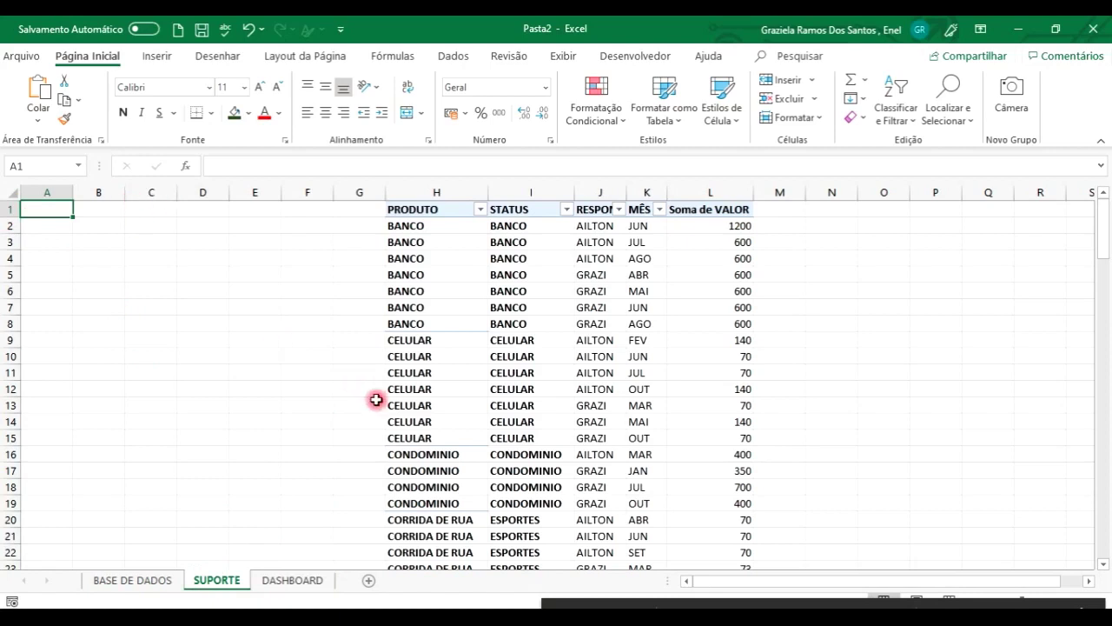
{"action": "key", "text": "alt+Tab"}
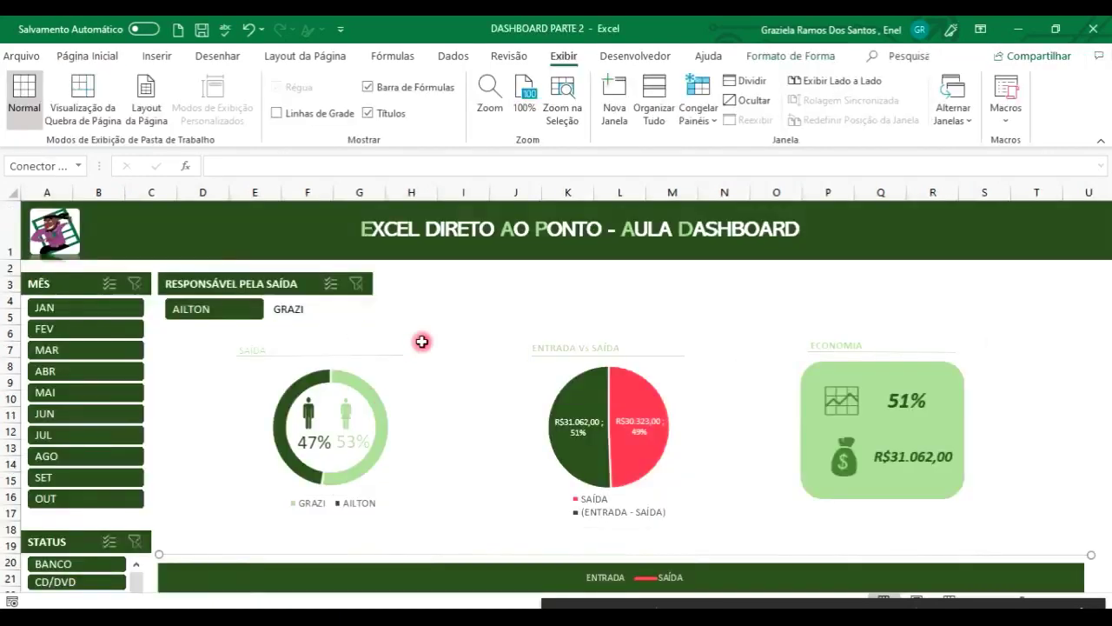
{"action": "key", "text": "alt+Tab"}
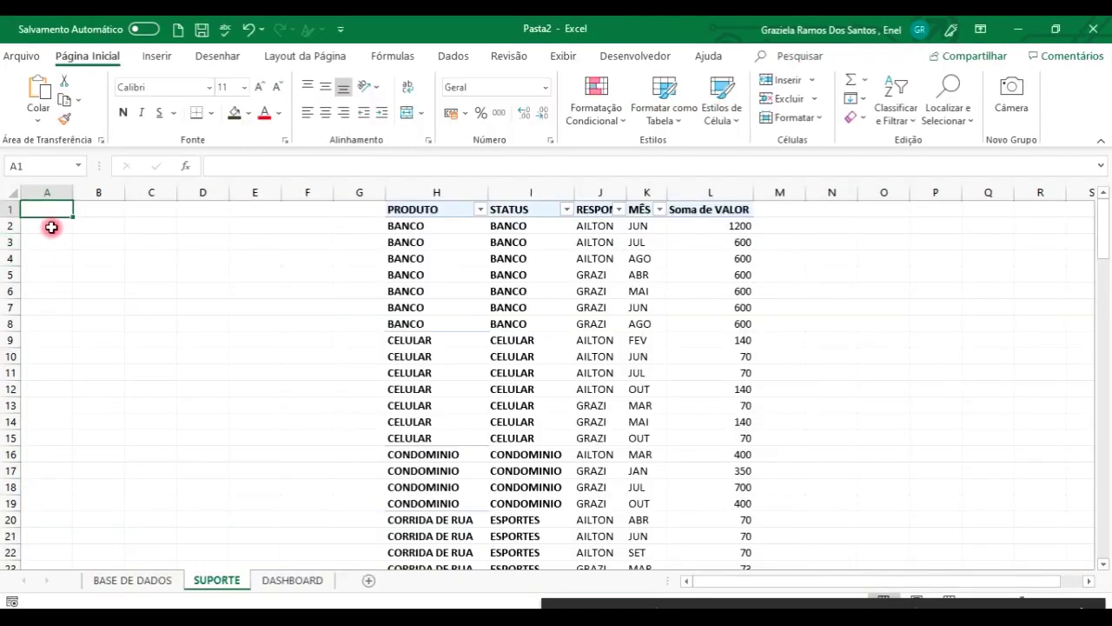
Enter the header RESPONSAVEL in A1 and the first names of the two responsible people in A2 and A3
{"action": "type", "text": "RESPON"}
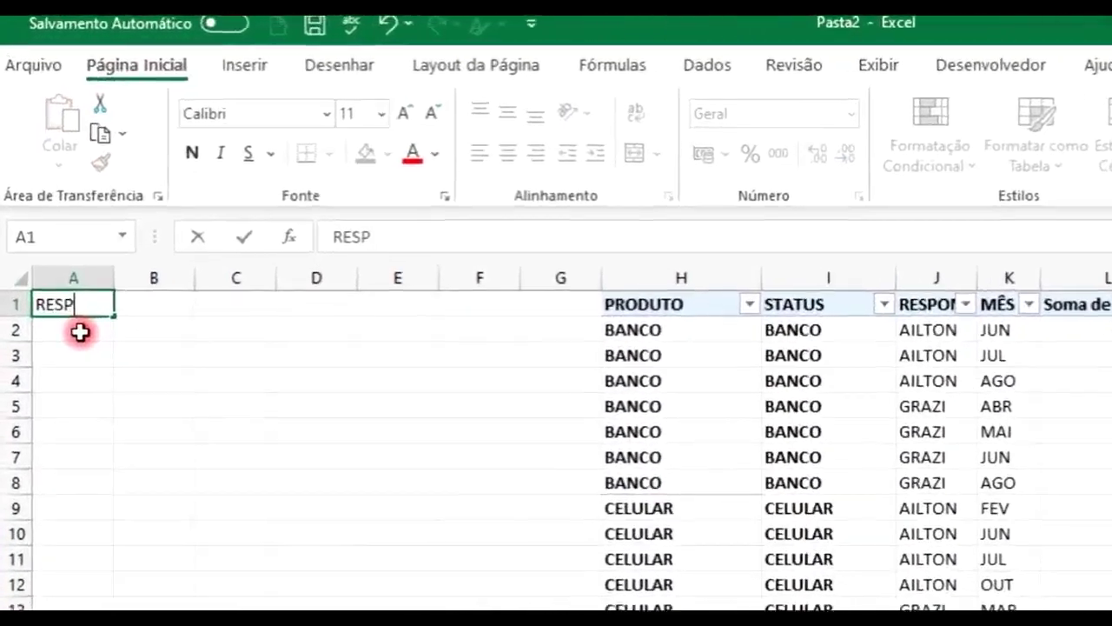
{"action": "type", "text": "SAVEL"}
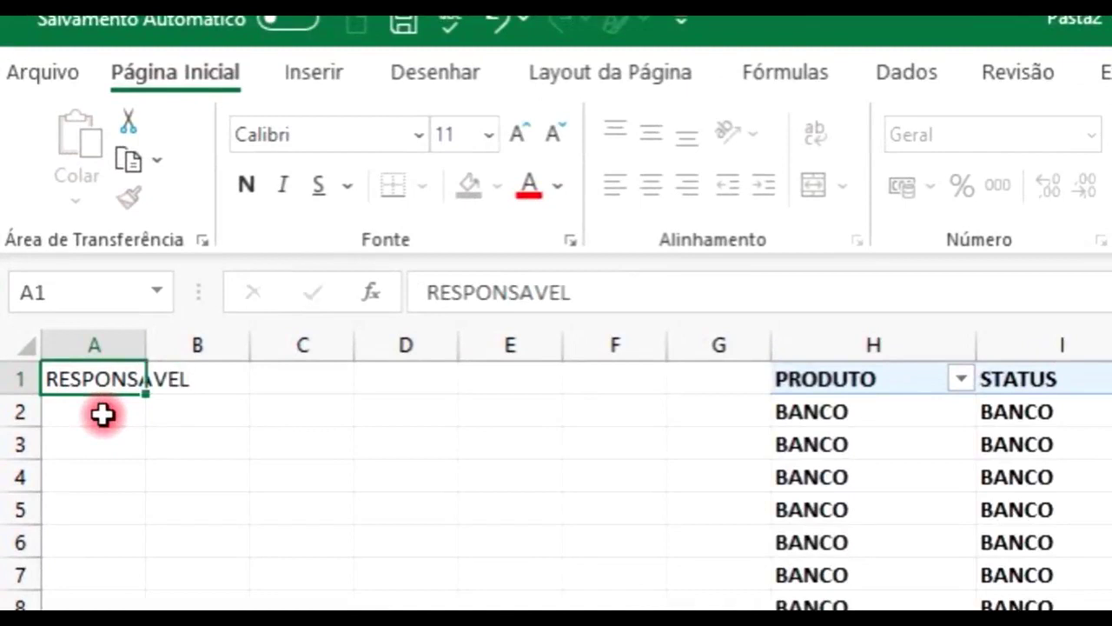
{"action": "left_click", "coordinate": [103, 414]}
{"action": "type", "text": "AILTON"}
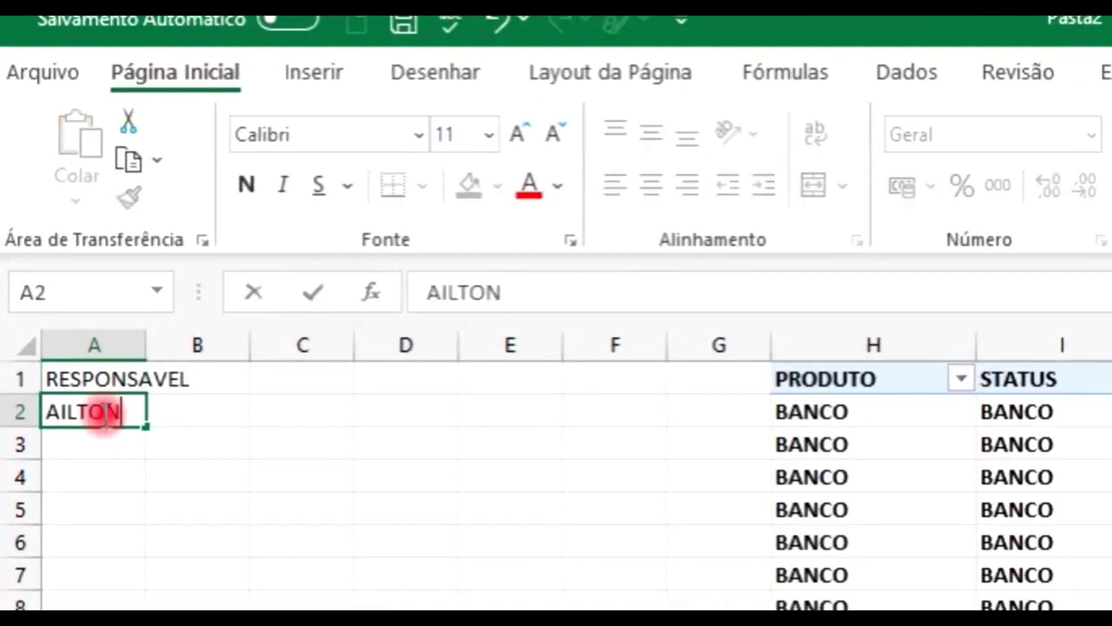
{"action": "key", "text": "Up"}
{"action": "key", "text": "Down"}
{"action": "key", "text": "Down"}
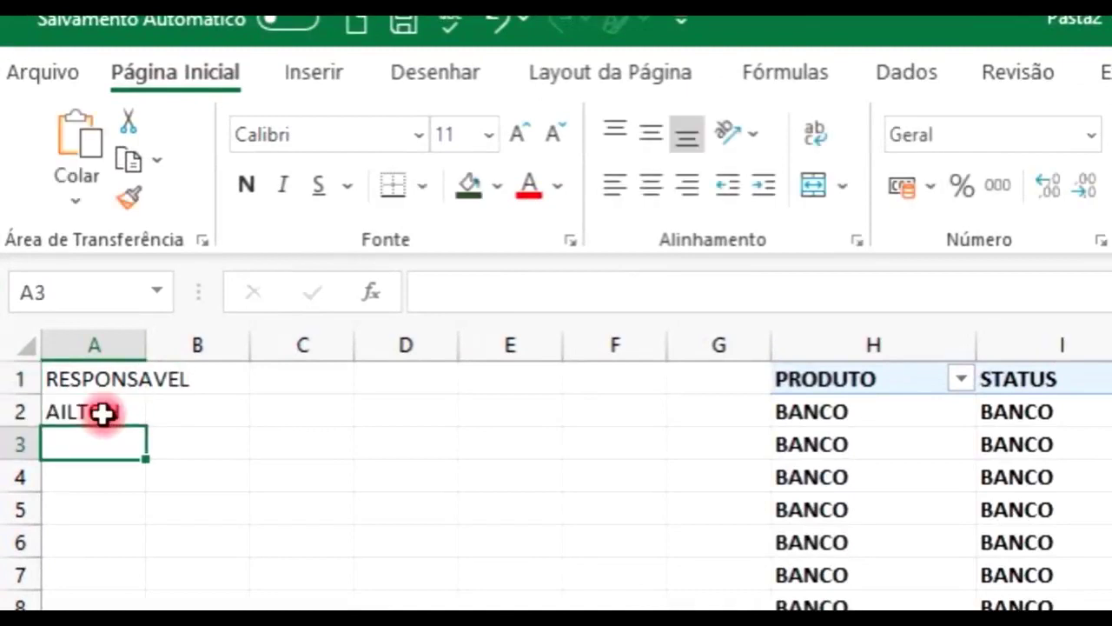
{"action": "type", "text": "G"}
Enter the header VALOR in B1 and the label (Tudo) in A4
{"action": "key", "text": "Right"}
{"action": "key", "text": "Up"}
{"action": "key", "text": "Up"}
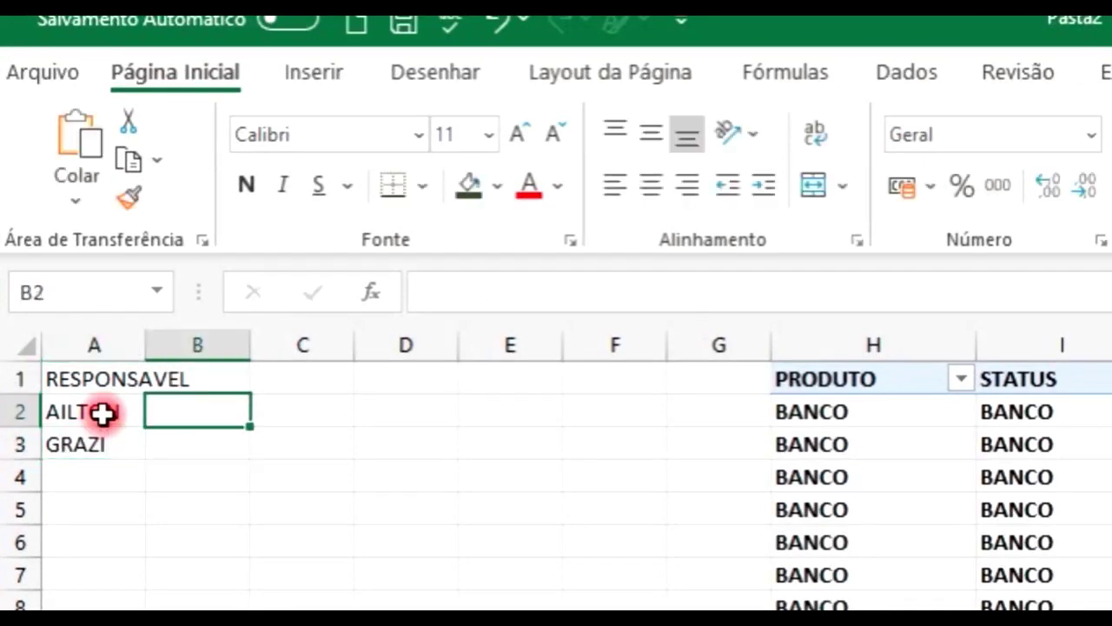
{"action": "type", "text": "VALOR"}
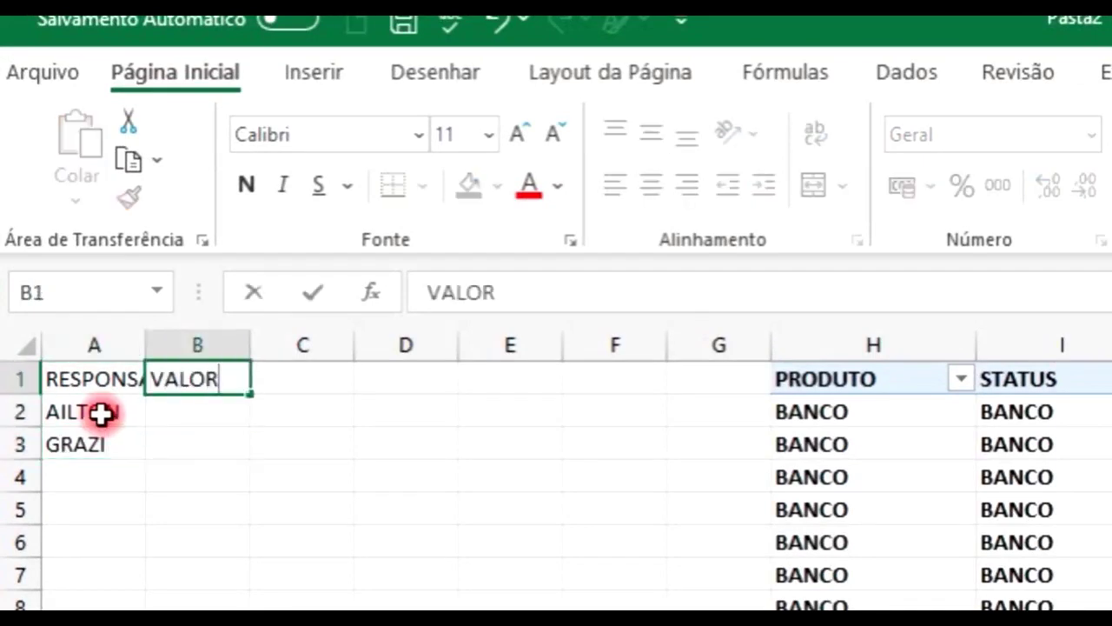
{"action": "key", "text": "Return"}
{"action": "key", "text": "Down"}
{"action": "key", "text": "Down"}
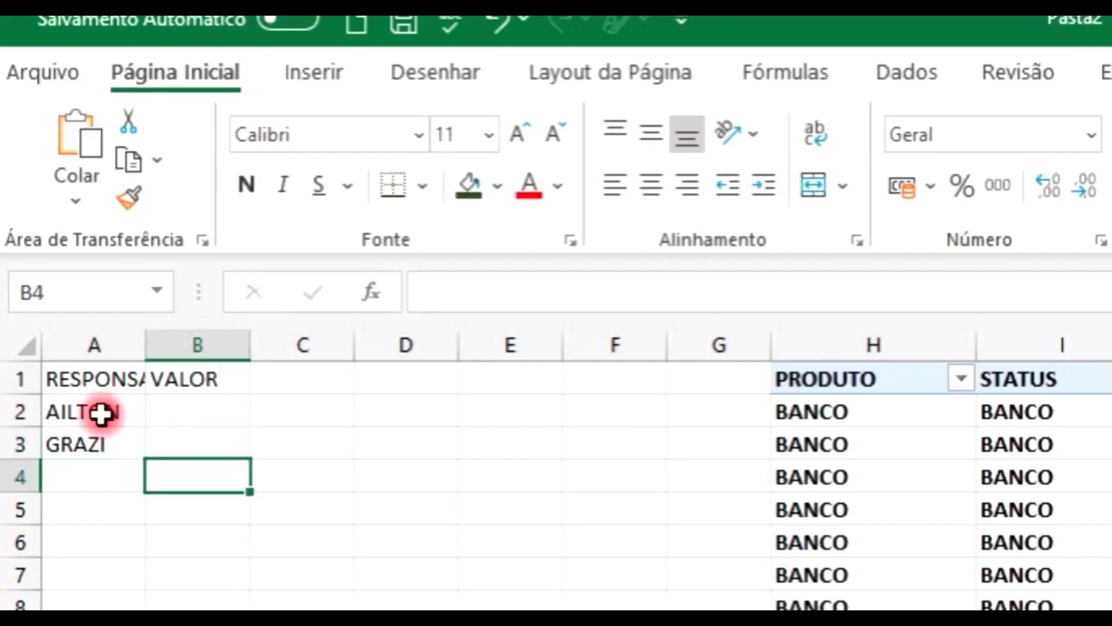
{"action": "key", "text": "Left"}
{"action": "type", "text": "("}
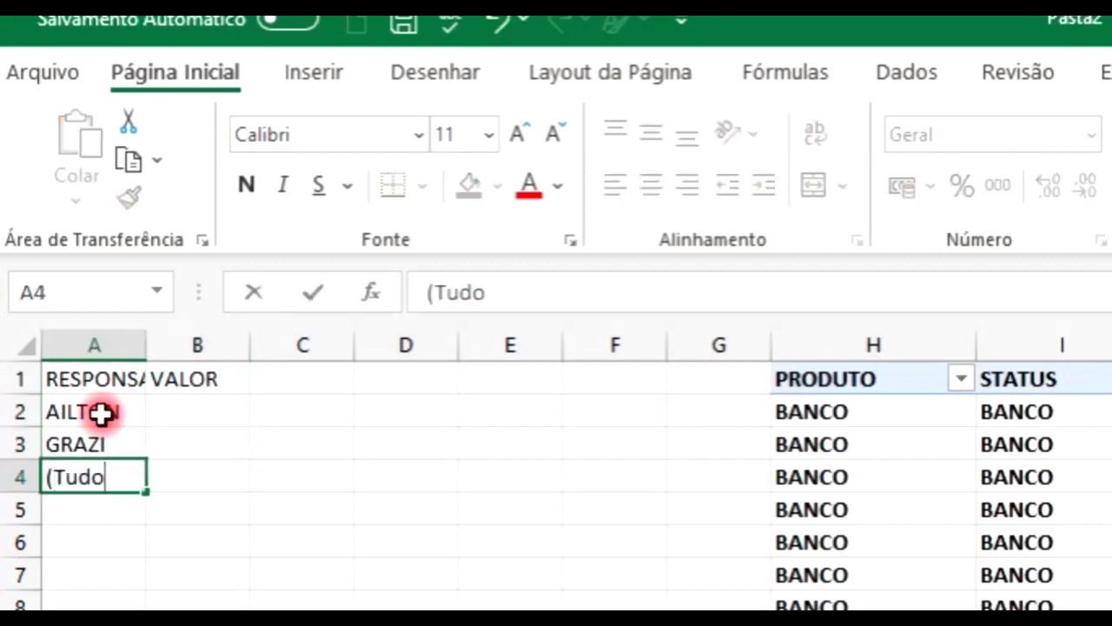
{"action": "key", "text": "Tab"}
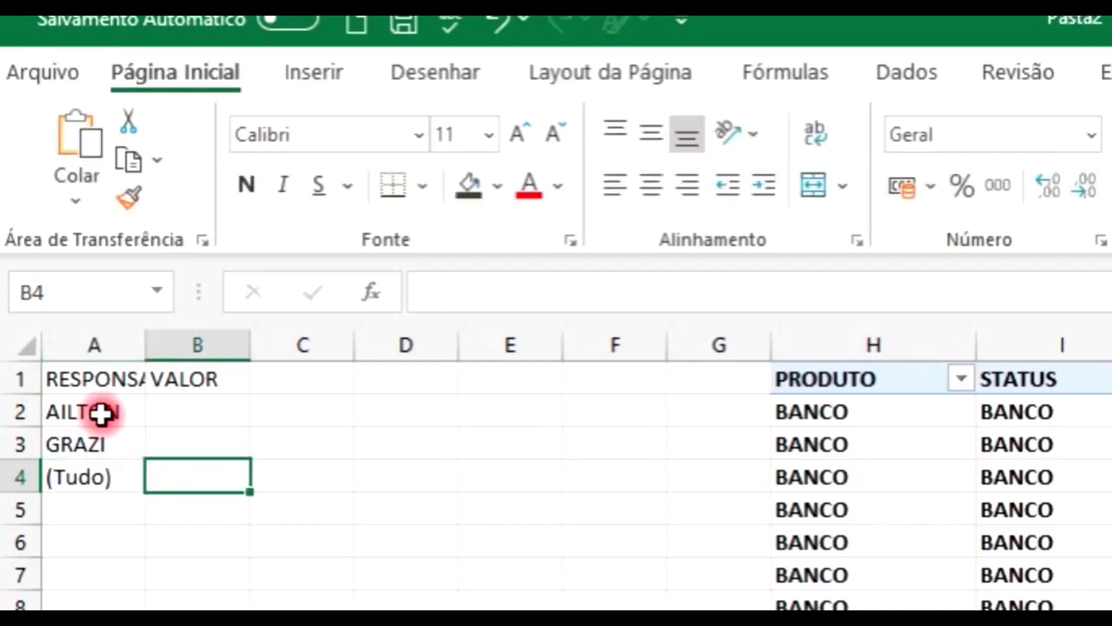
{"action": "key", "text": "Right"}
{"action": "key", "text": "Right"}
{"action": "key", "text": "Up"}
{"action": "key", "text": "Up"}
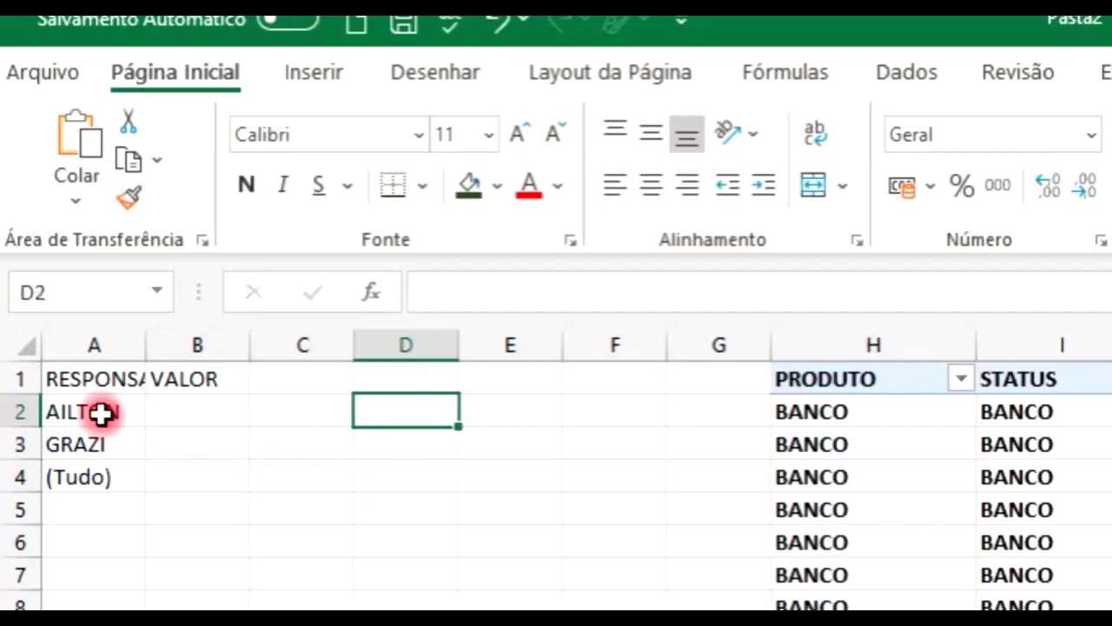
{"action": "key", "text": "Up"}
{"action": "key", "text": "Left"}
{"action": "key", "text": "Left"}
{"action": "key", "text": "Left"}
{"action": "key", "text": "Right"}
{"action": "key", "text": "Left"}
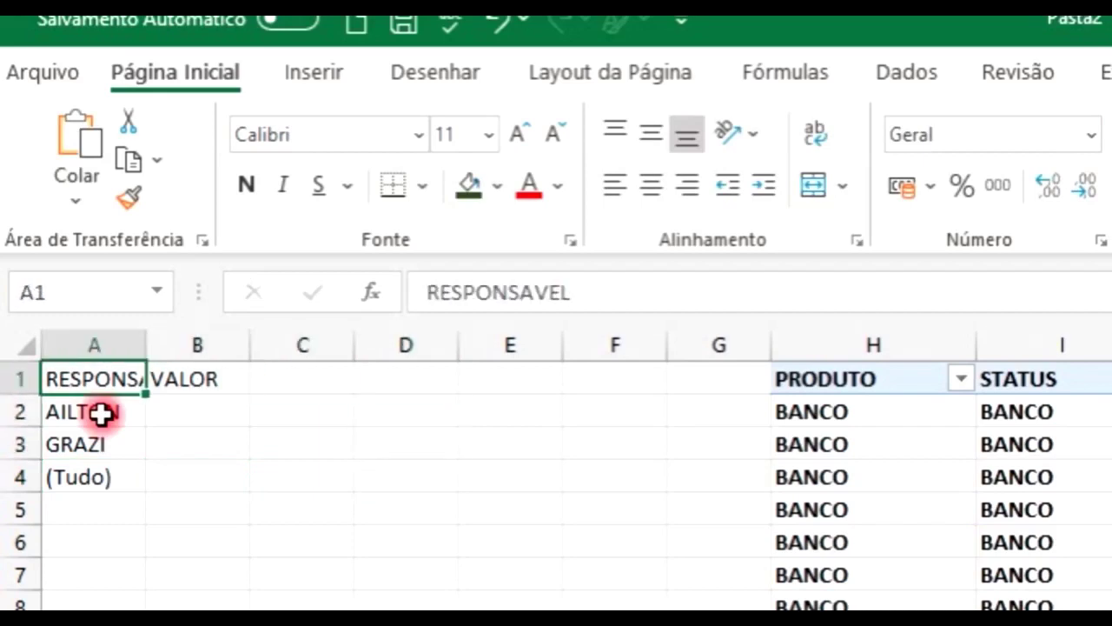
Clear the (Tudo) label from A4 and undo the deletion
{"action": "key", "text": "Down"}
{"action": "key", "text": "Down"}
{"action": "key", "text": "Down"}
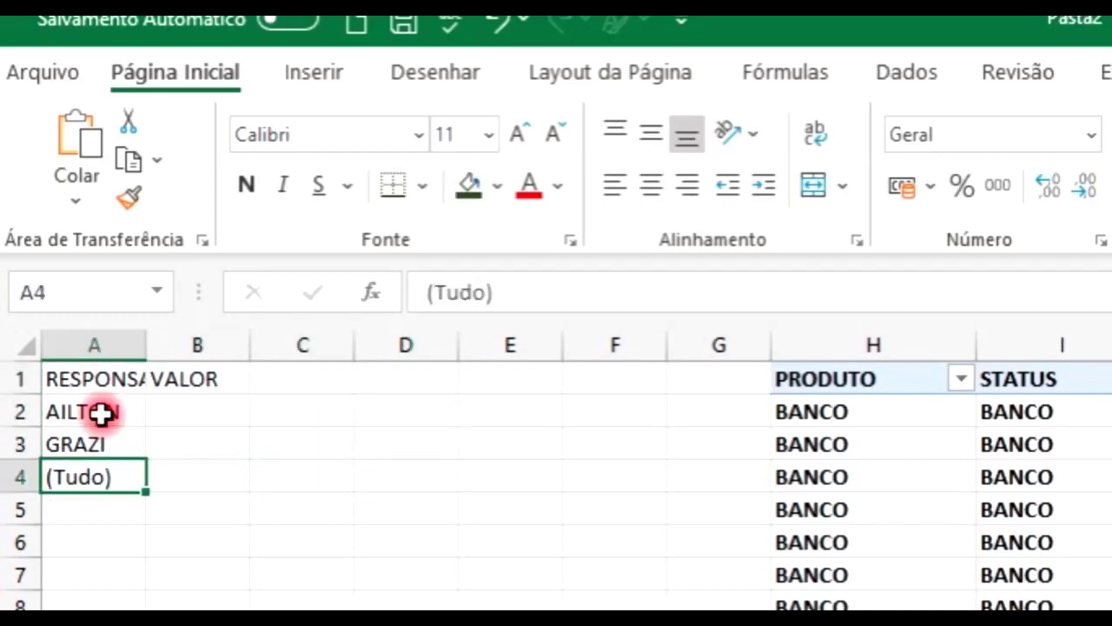
{"action": "key", "text": "Delete"}
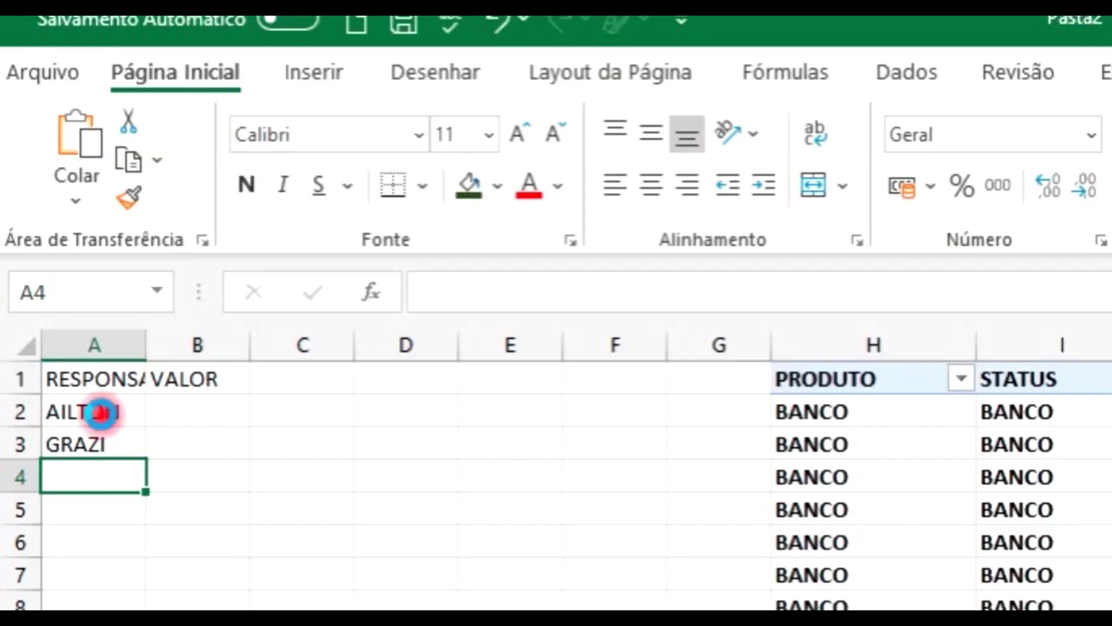
{"action": "key", "text": "ctrl+z"}
Enter =SOMASE(J:J;A2;L:L) in B2 to total the values of the first responsible person
{"action": "key", "text": "Up"}
{"action": "key", "text": "Right"}
{"action": "key", "text": "Up"}
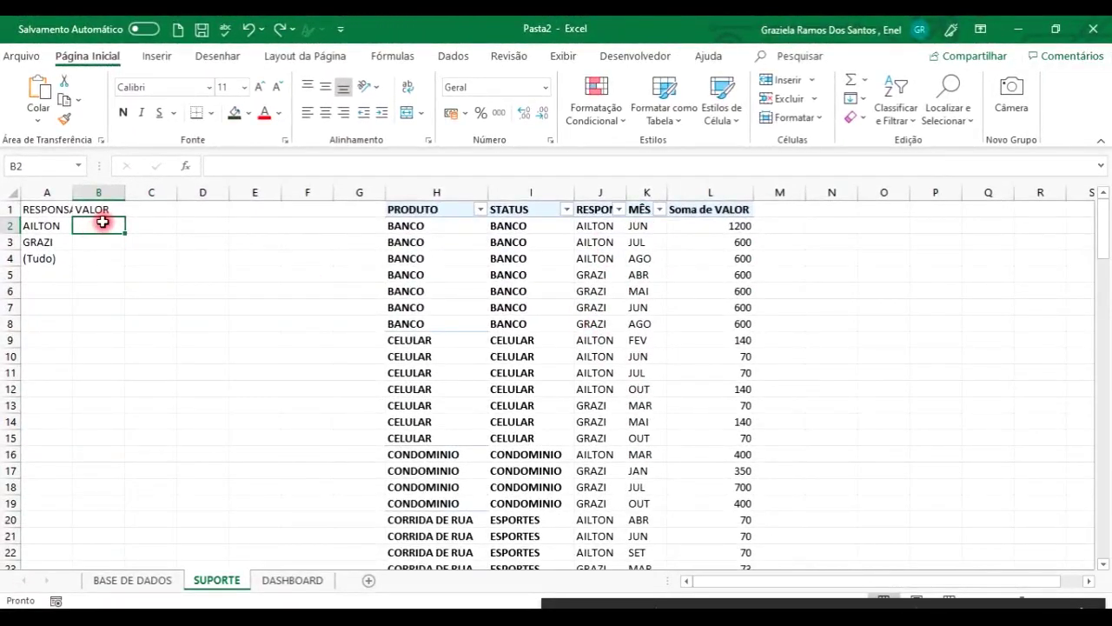
{"action": "type", "text": "=som"}
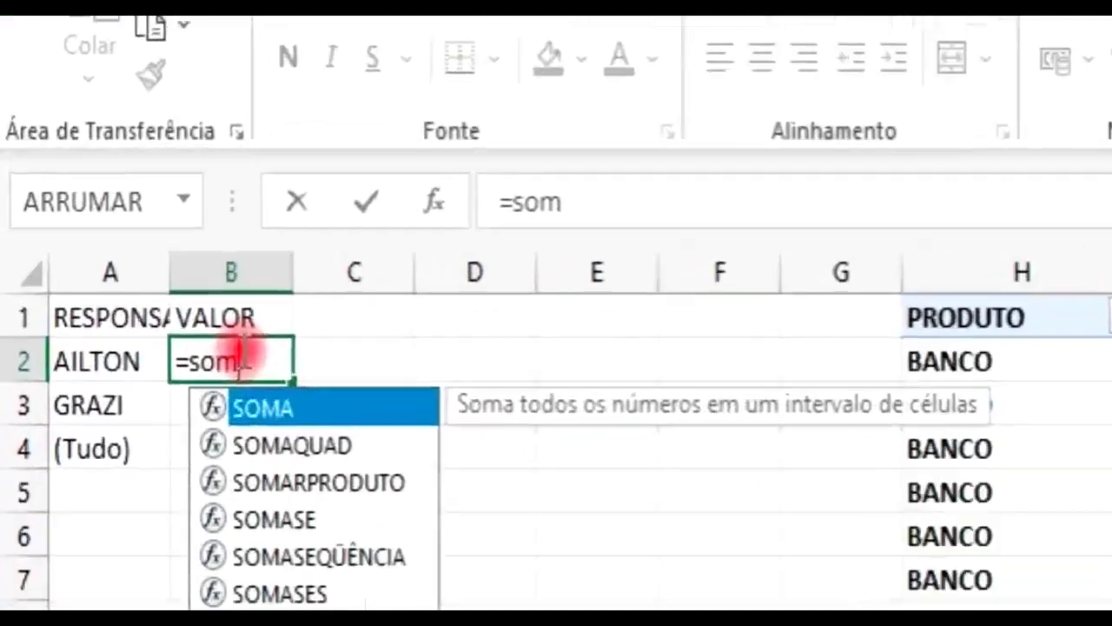
{"action": "type", "text": "ase("}
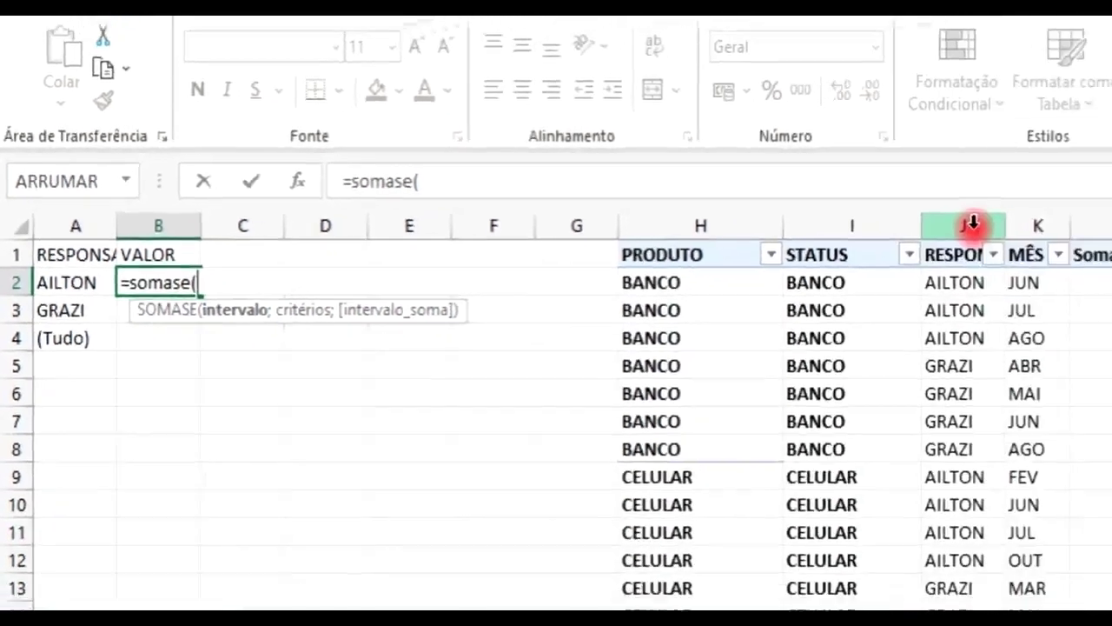
{"action": "left_click", "coordinate": [656, 193]}
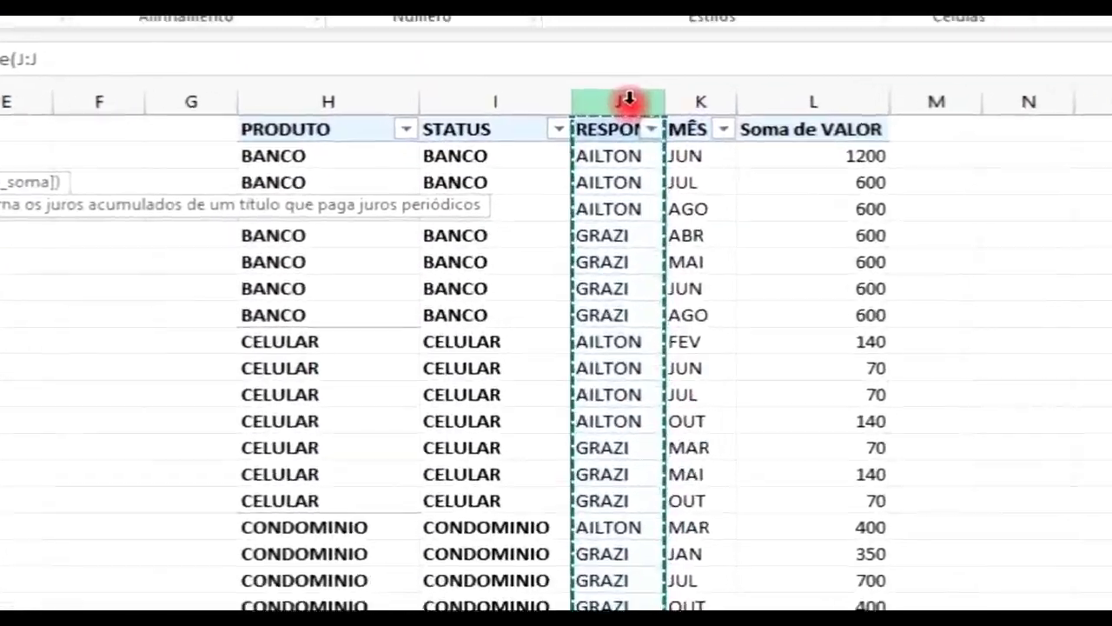
{"action": "type", "text": ";"}
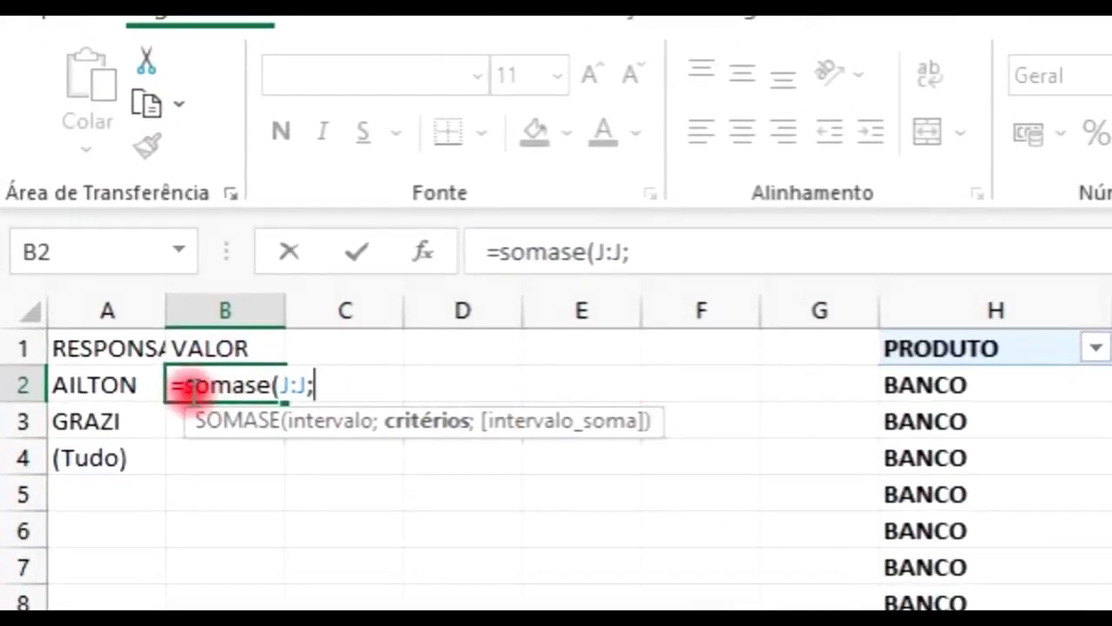
{"action": "left_click", "coordinate": [100, 383]}
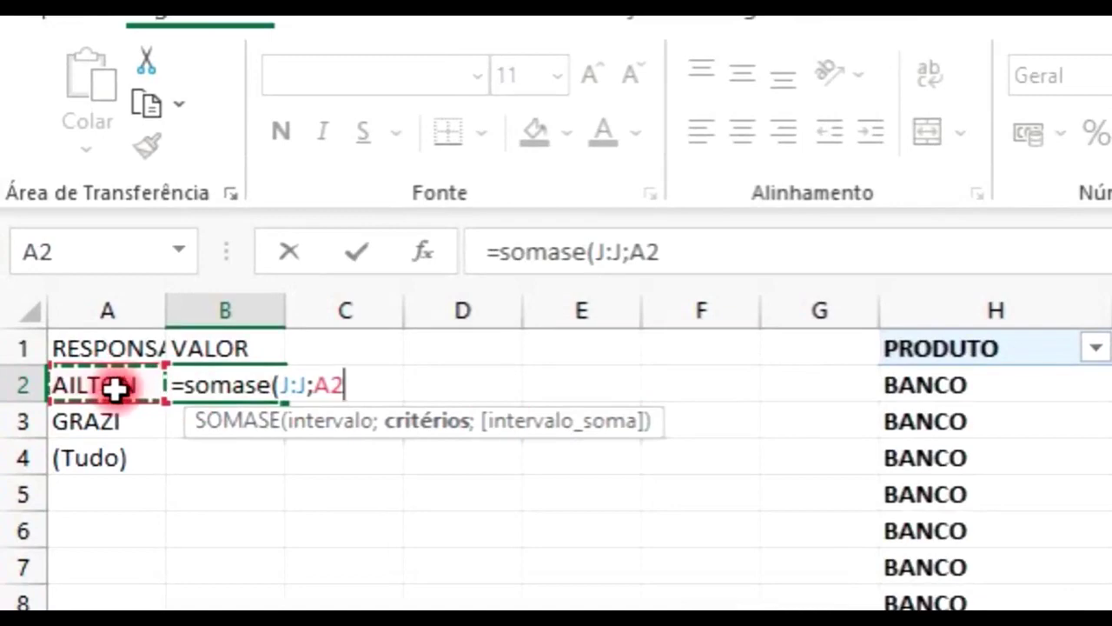
{"action": "type", "text": ";"}
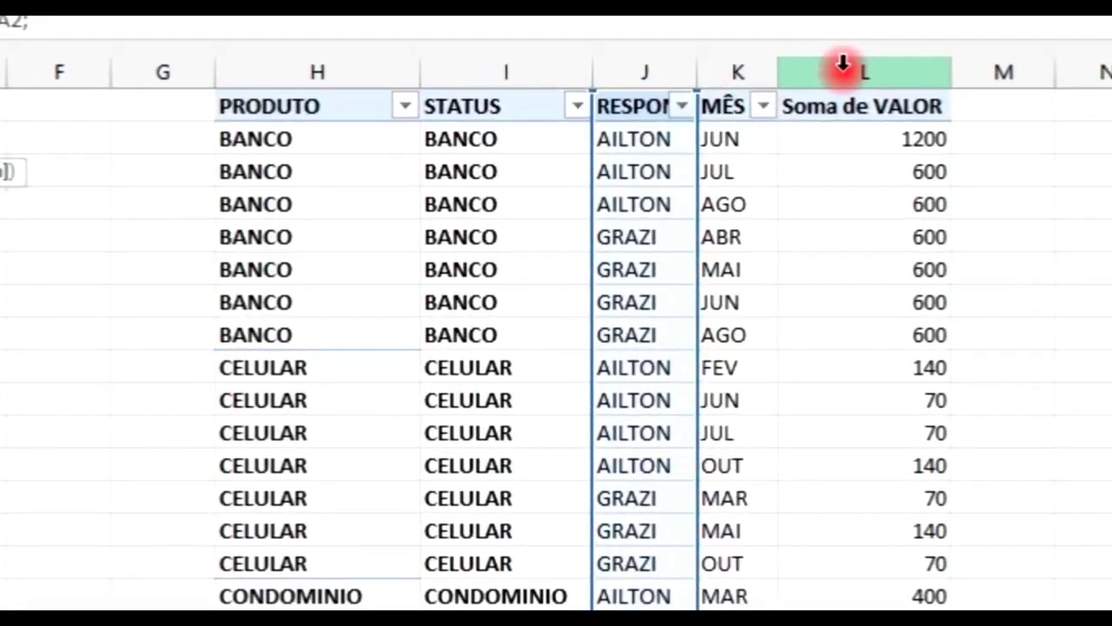
{"action": "left_click", "coordinate": [843, 63]}
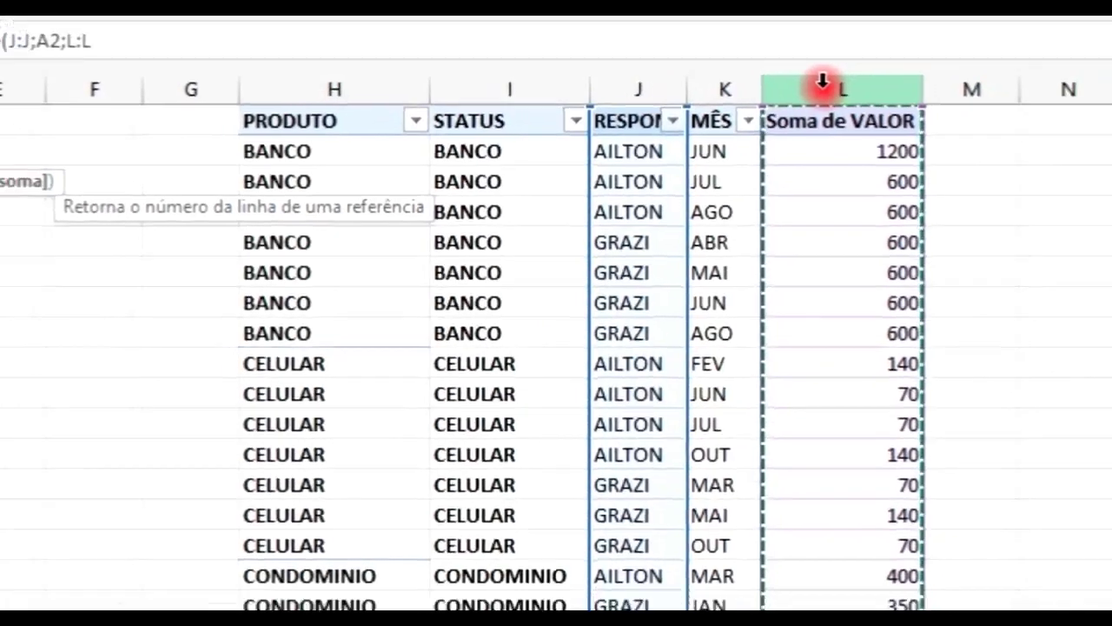
{"action": "type", "text": ")"}
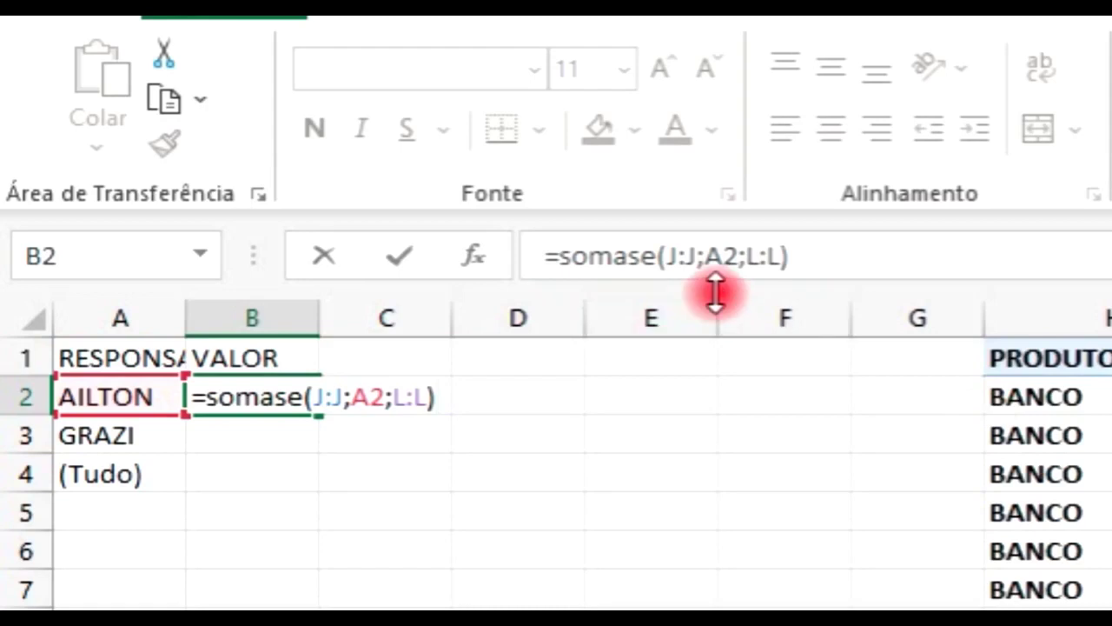
{"action": "key", "text": "Return"}
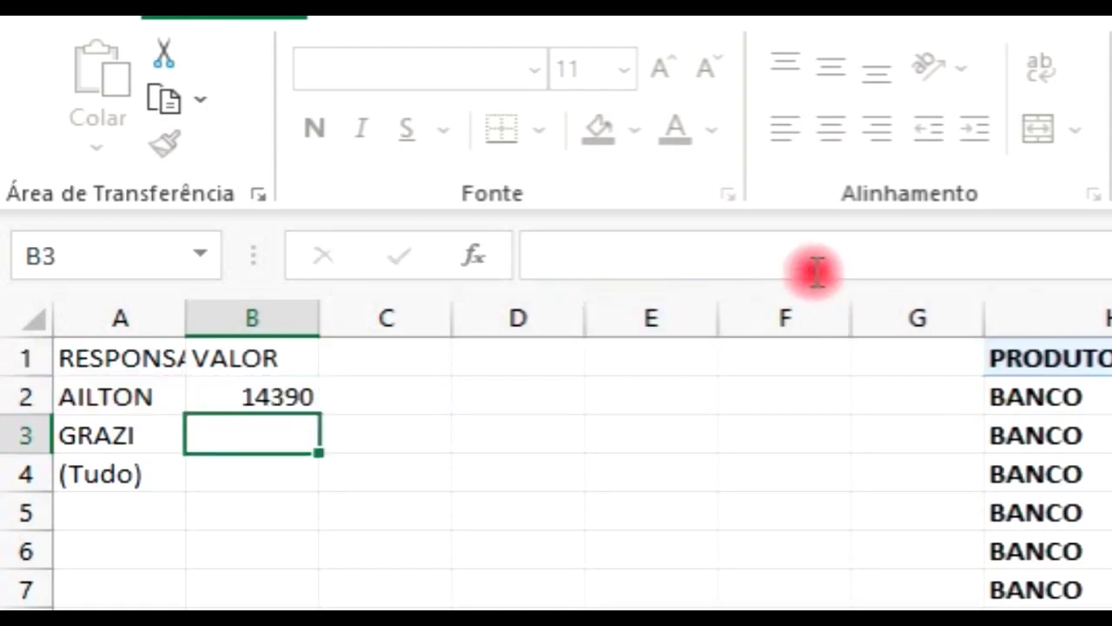
Fill the SOMASE formula from B2 down to B4, and clear the copy in B4
{"action": "key", "text": "Up"}
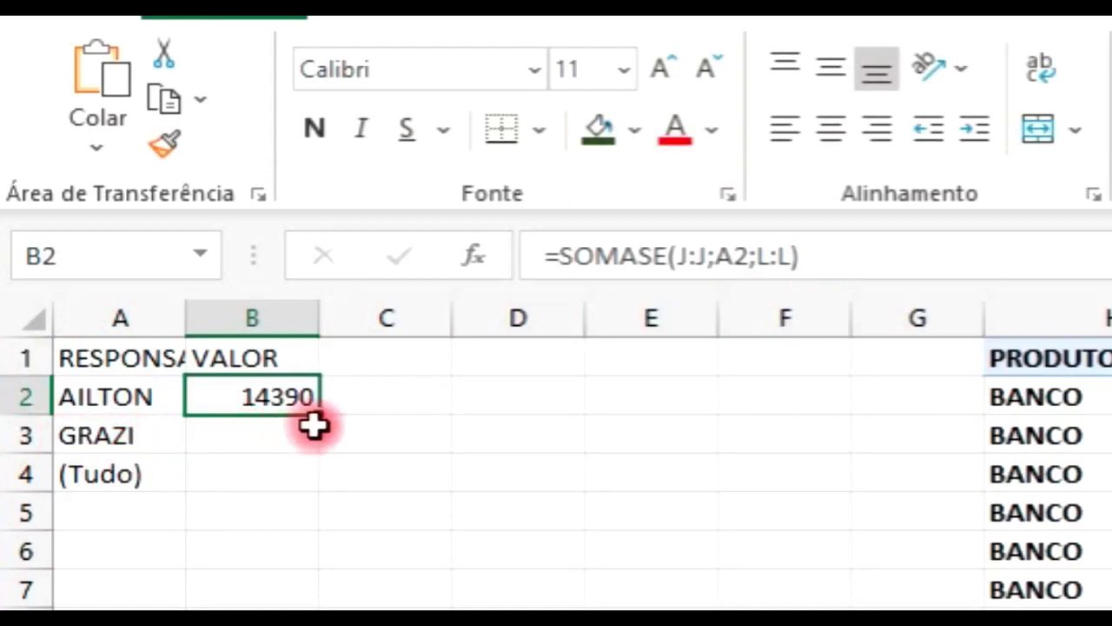
{"action": "left_click_drag", "start_coordinate": [320, 415], "coordinate": [321, 474]}
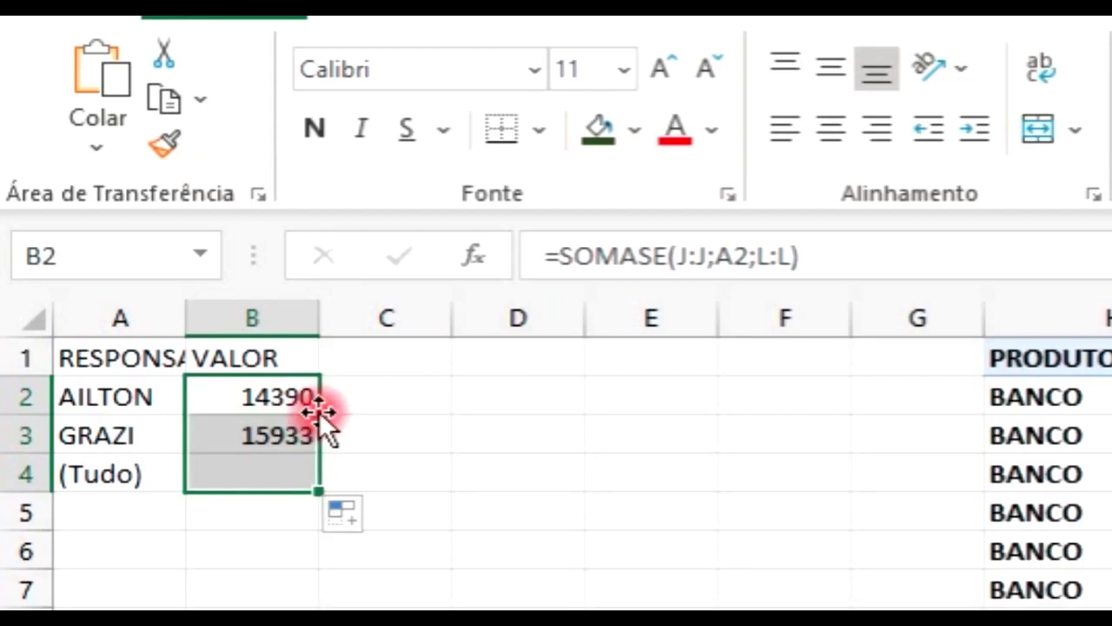
{"action": "left_click", "coordinate": [280, 472]}
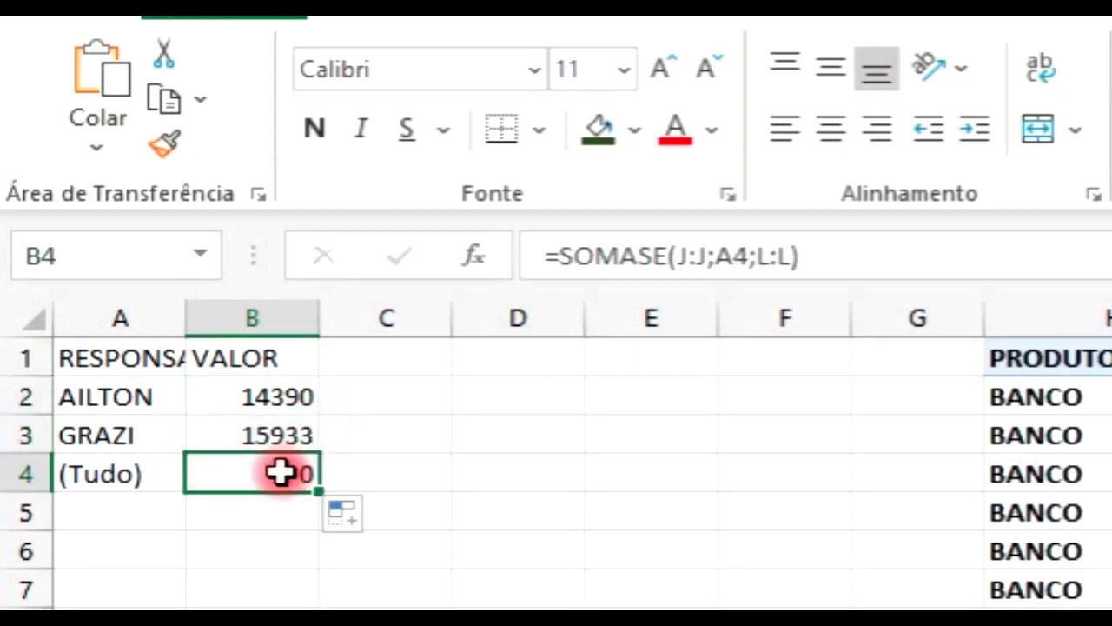
{"action": "key", "text": "Delete"}
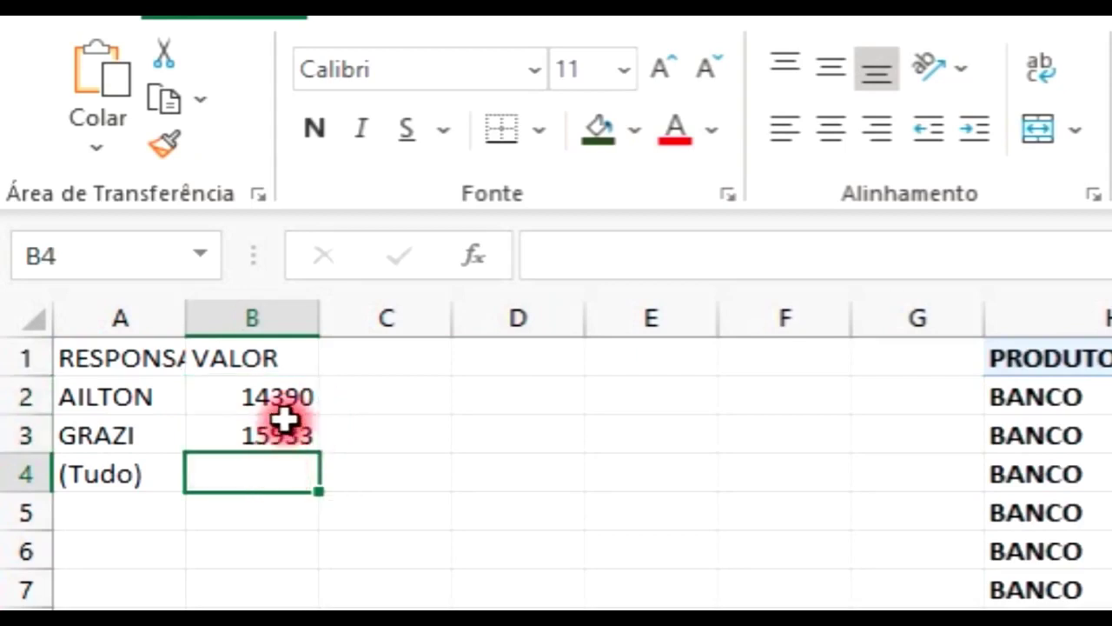
Enter =SOMA(B2:B3) in B4 to total both responsible people's values in the (Tudo) row
{"action": "left_click", "coordinate": [285, 420]}
{"action": "left_click", "coordinate": [293, 393]}
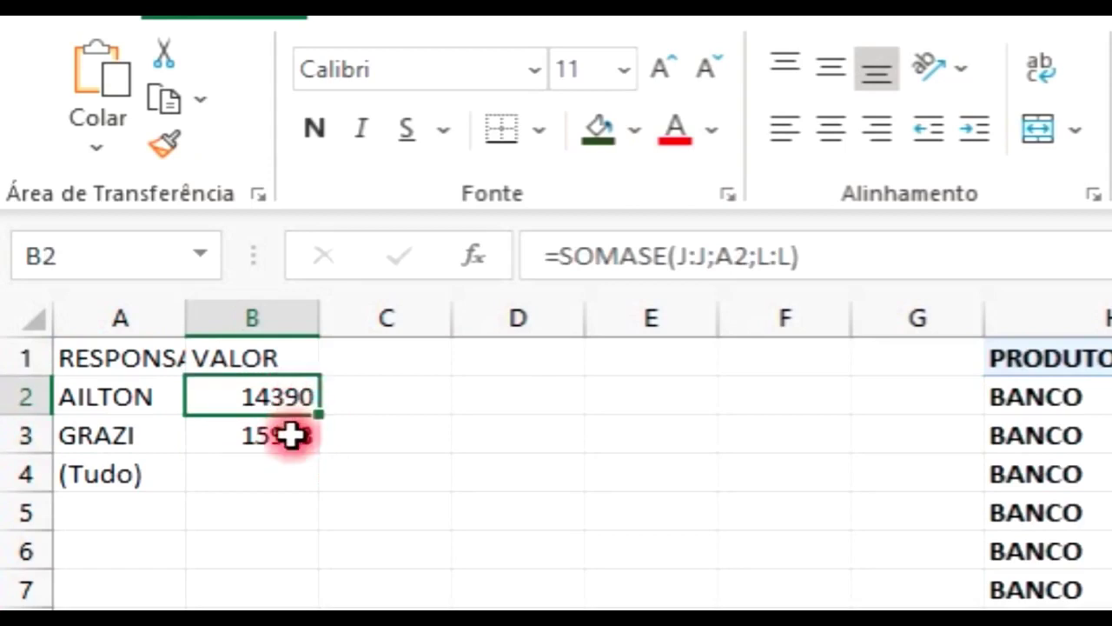
{"action": "left_click", "coordinate": [290, 436]}
{"action": "left_click", "coordinate": [280, 473]}
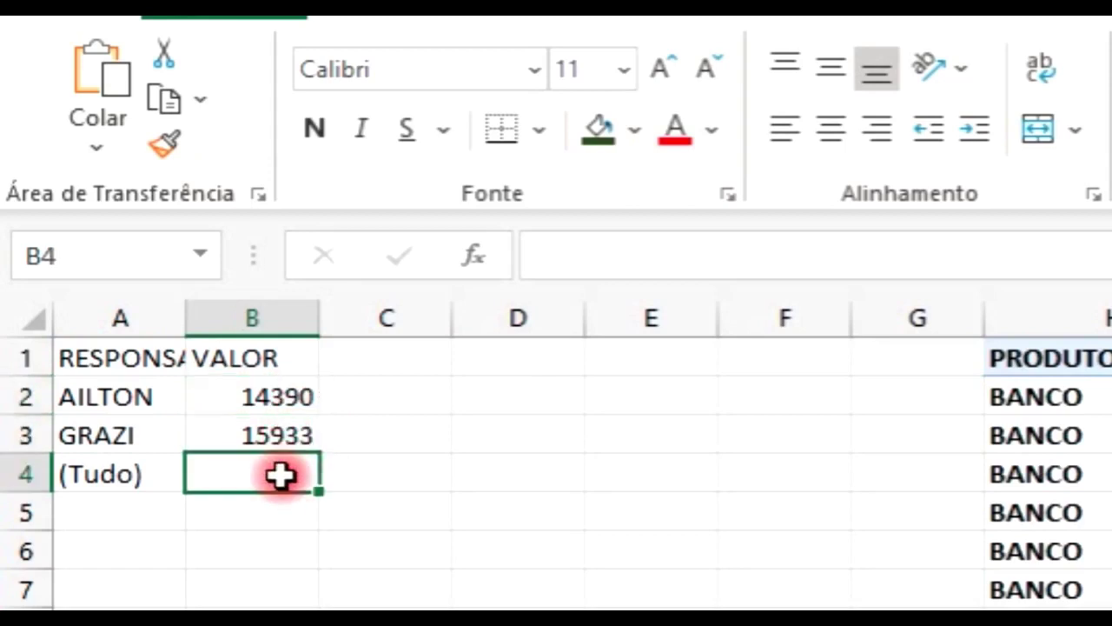
{"action": "type", "text": "=s"}
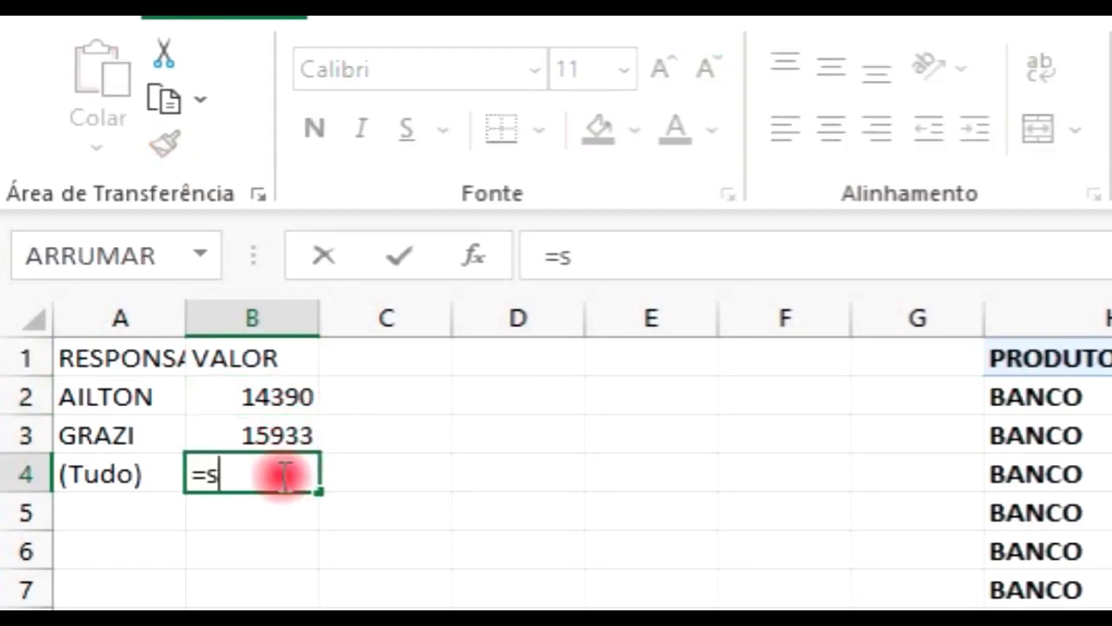
{"action": "type", "text": "oma("}
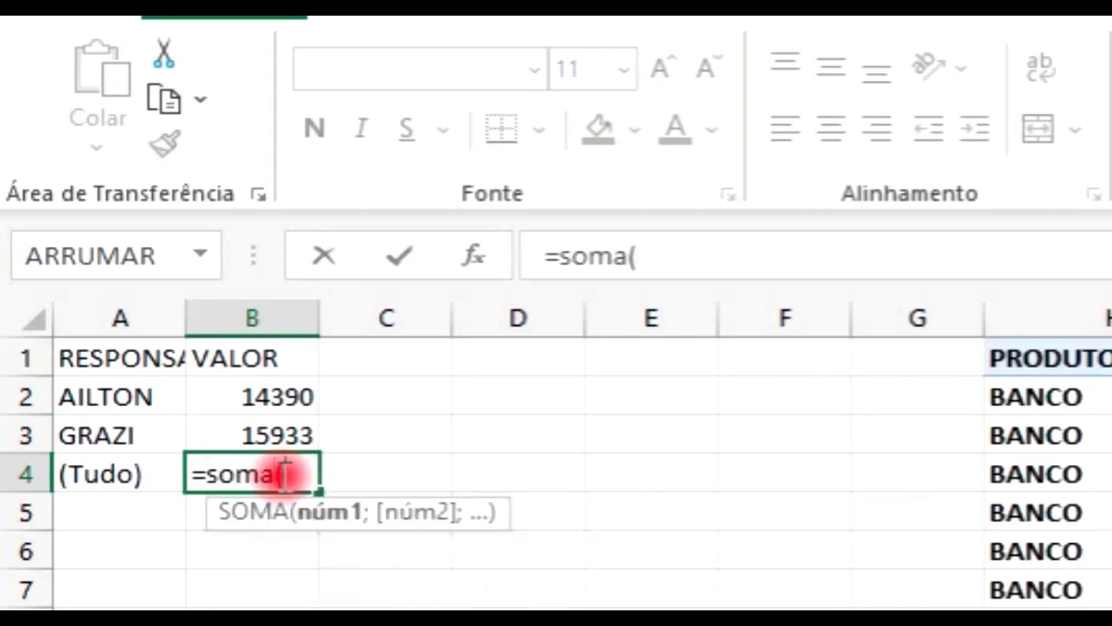
{"action": "left_click", "coordinate": [261, 395]}
{"action": "key", "text": "shift+Down"}
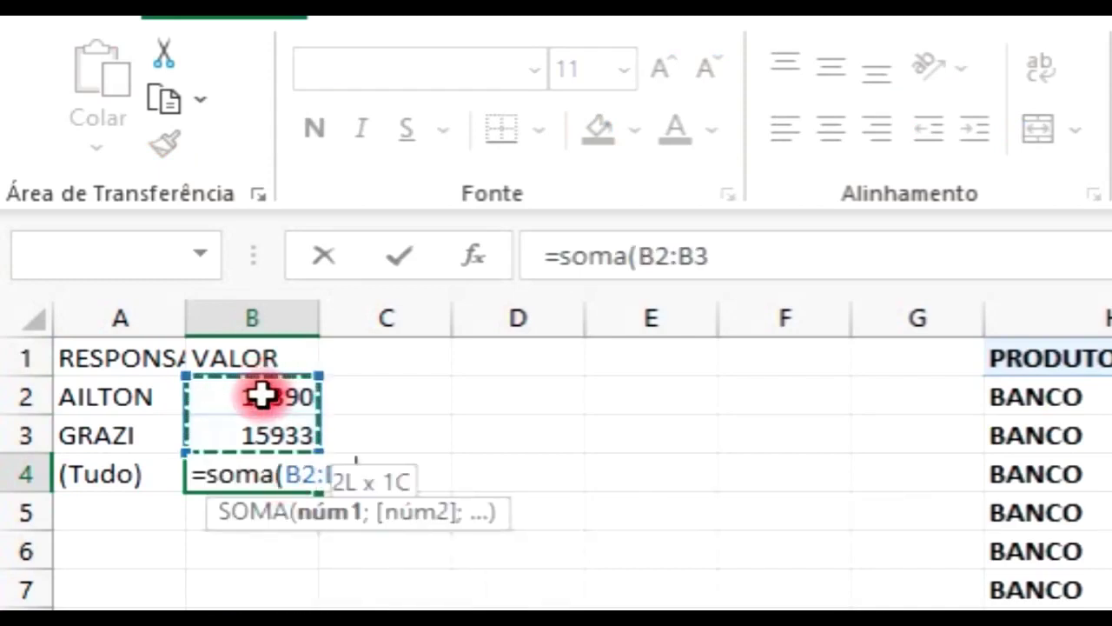
{"action": "type", "text": ")"}
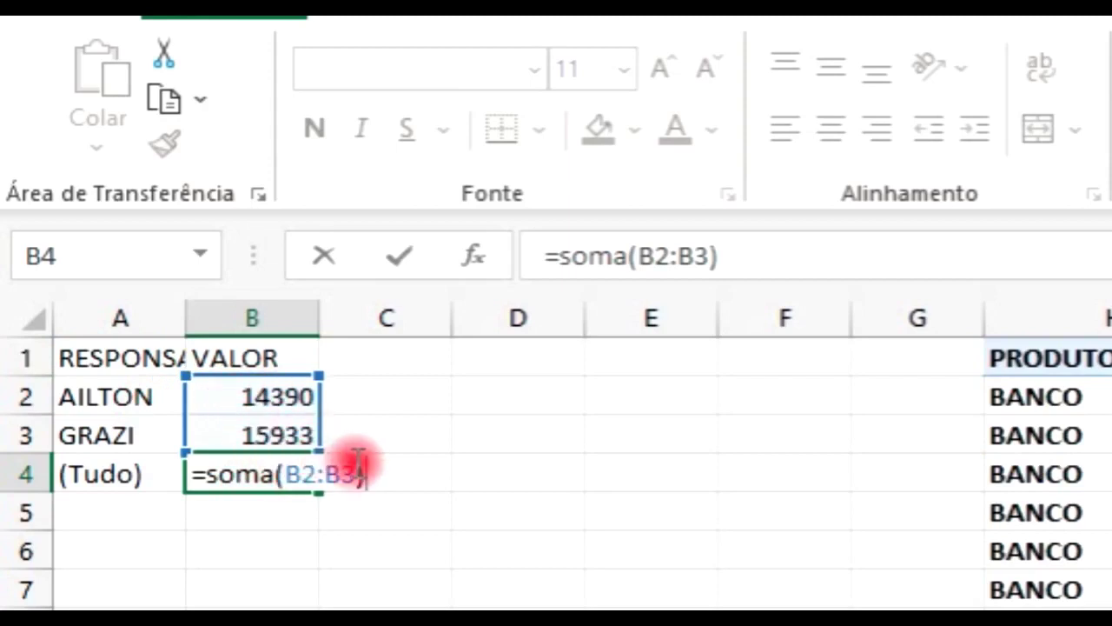
{"action": "key", "text": "Return"}
{"action": "key", "text": "Return"}
Enter =B2/$B$4 in C2, with an absolute reference to B4, for the first person's share of the total
{"action": "key", "text": "Up"}
{"action": "key", "text": "Up"}
{"action": "key", "text": "Up"}
{"action": "key", "text": "Up"}
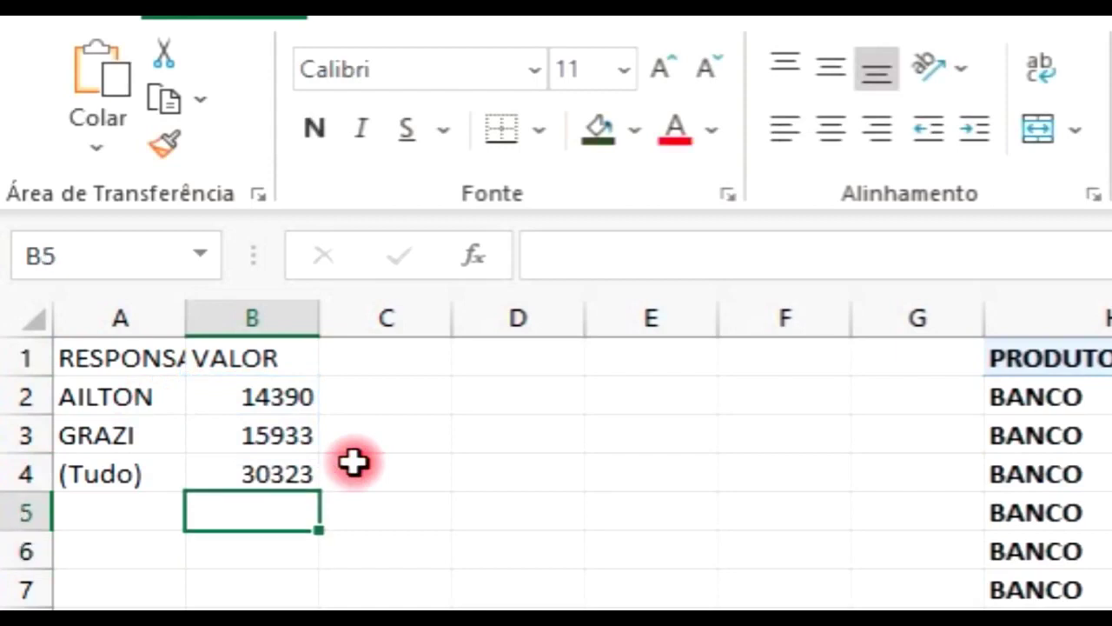
{"action": "key", "text": "Right"}
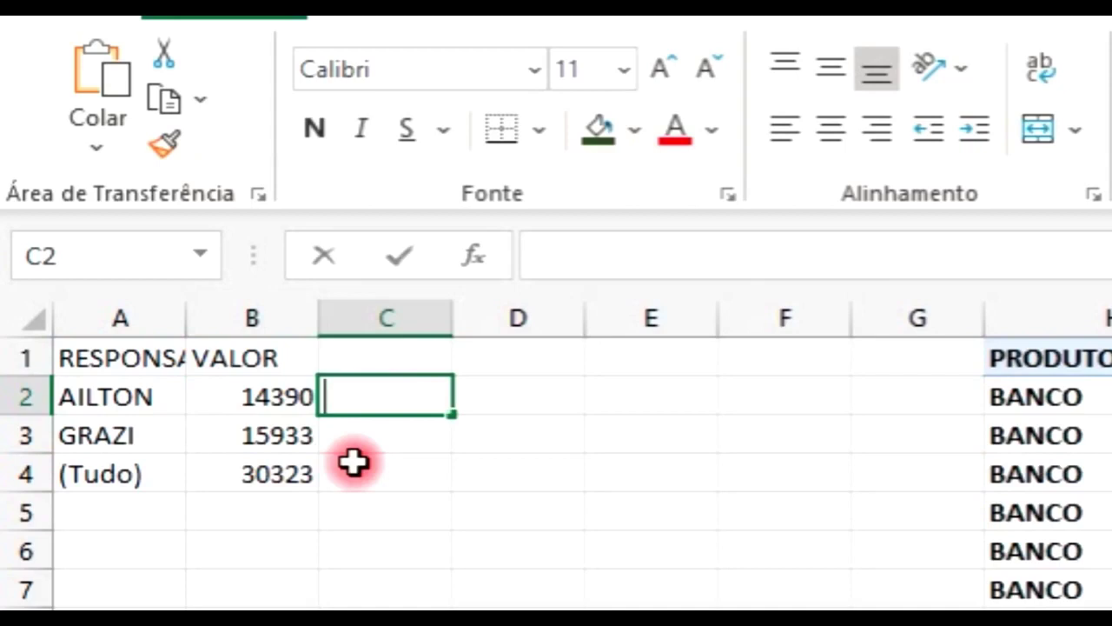
{"action": "type", "text": "="}
{"action": "key", "text": "Left"}
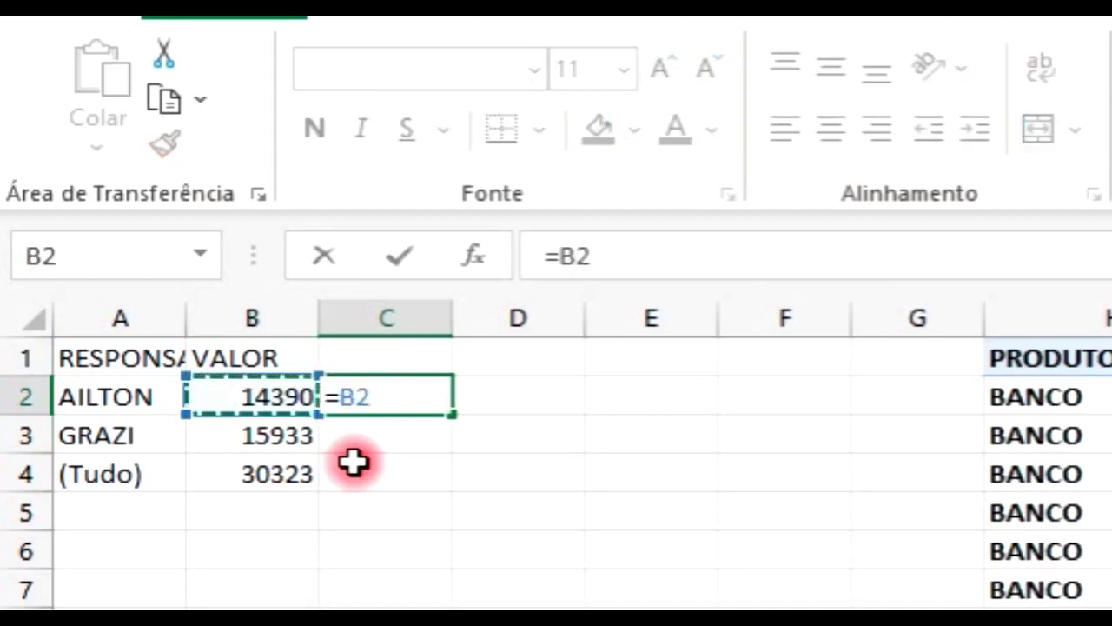
{"action": "type", "text": "/"}
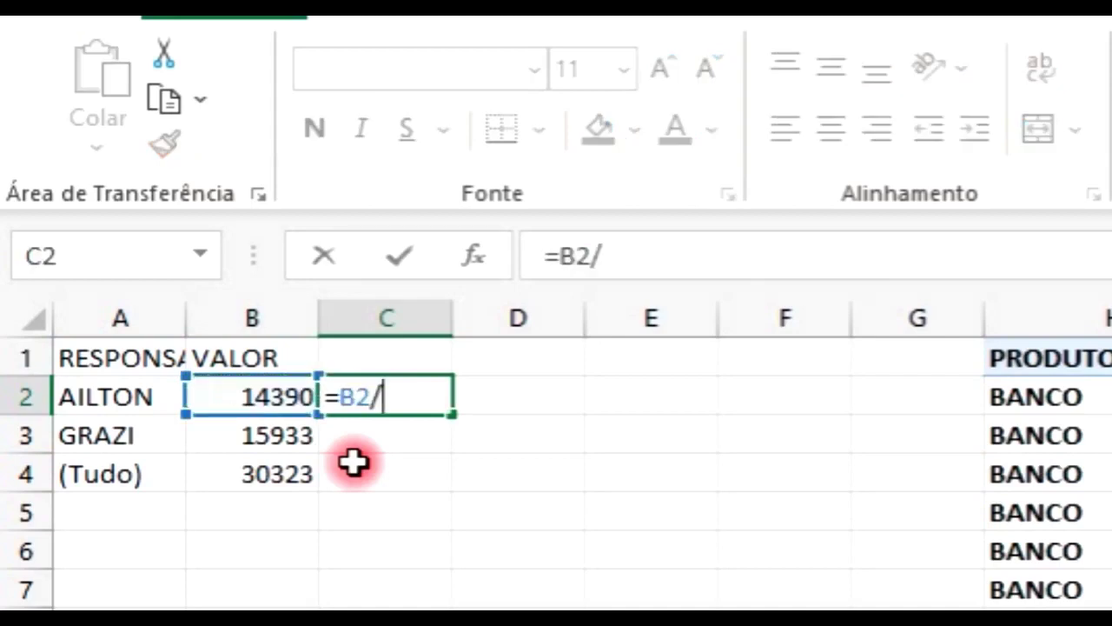
{"action": "key", "text": "Left"}
{"action": "key", "text": "Down"}
{"action": "key", "text": "Down"}
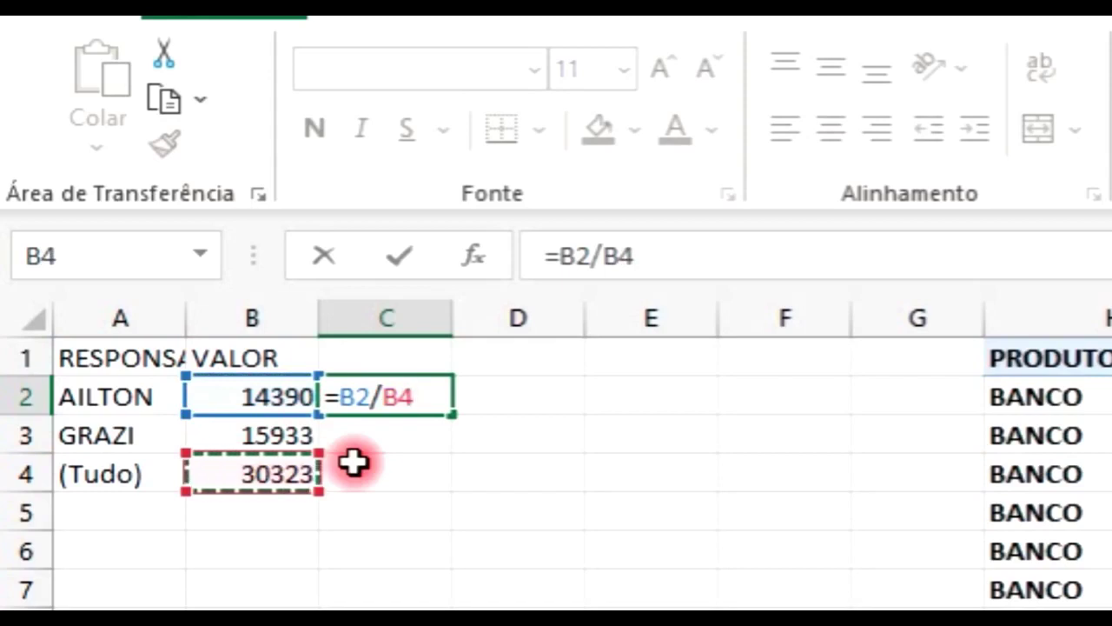
{"action": "key", "text": "F4"}
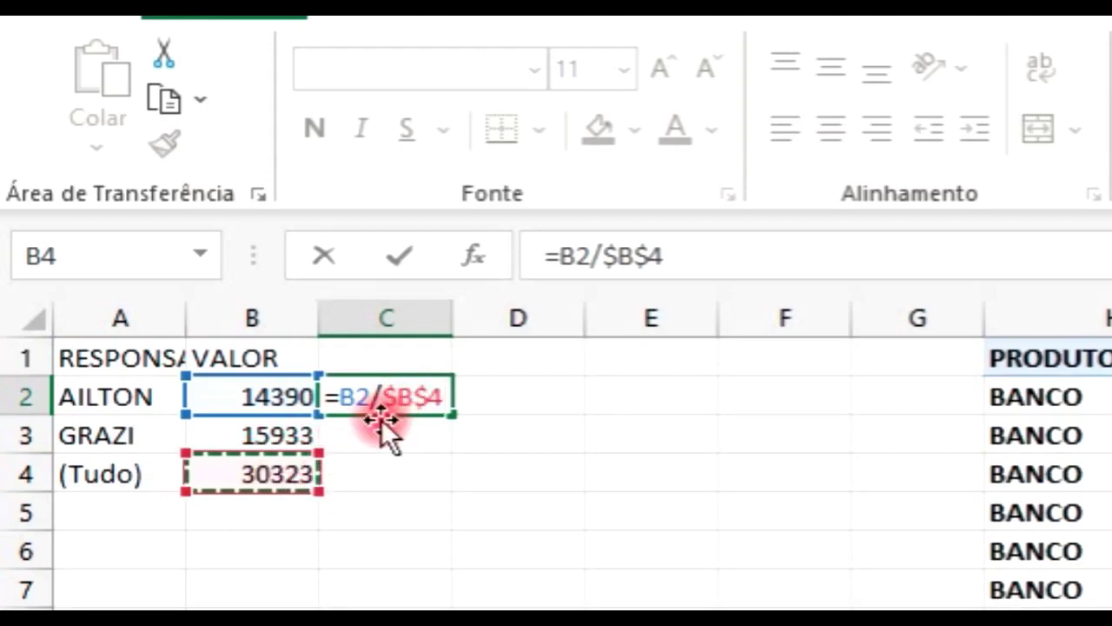
{"action": "key", "text": "Return"}
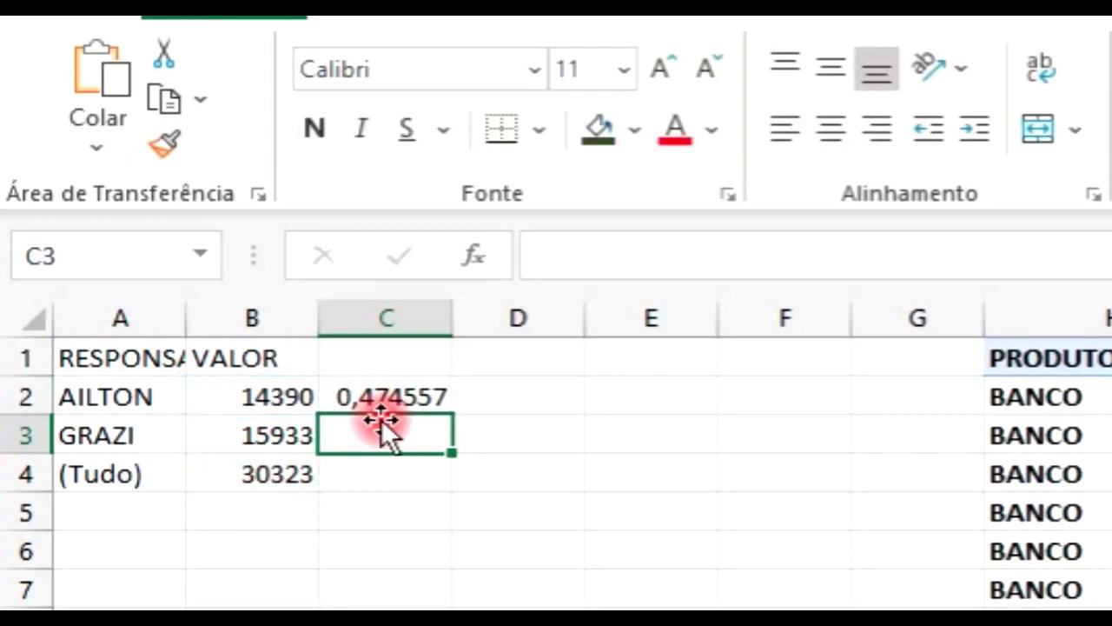
Fill the share formula from C2 down to C3 and check the cell references in C3
{"action": "left_click", "coordinate": [400, 392]}
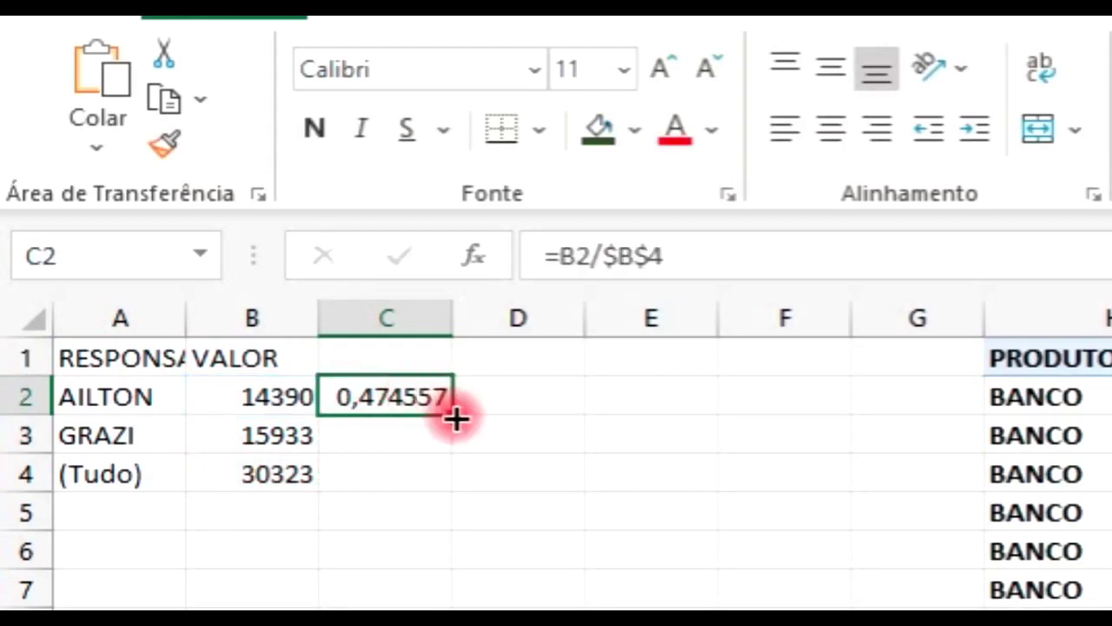
{"action": "left_click_drag", "start_coordinate": [448, 410], "coordinate": [453, 432]}
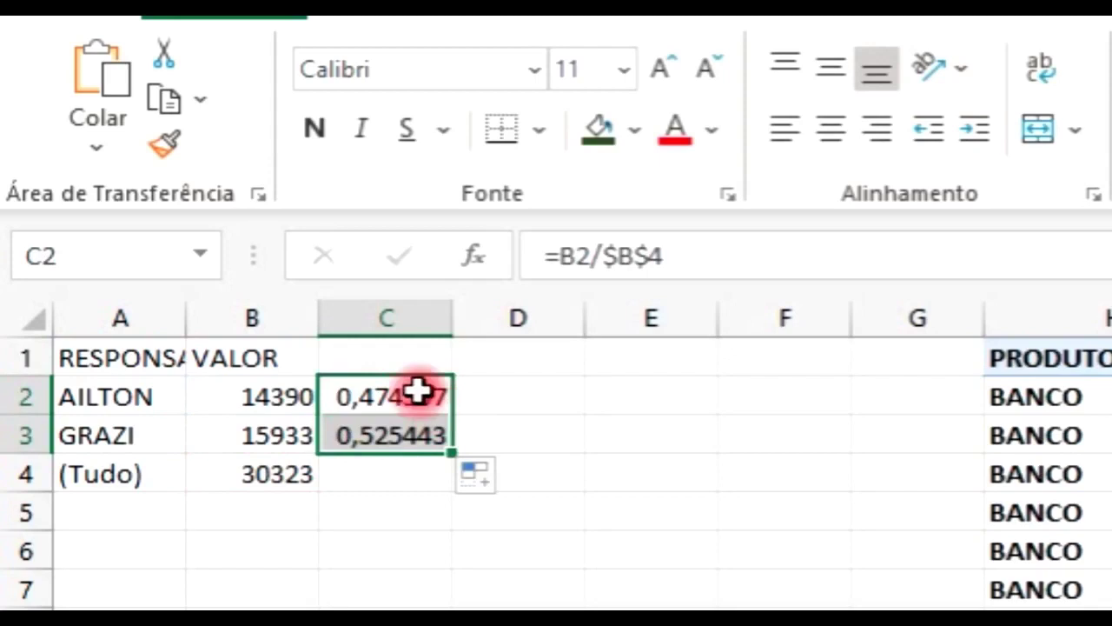
{"action": "left_click", "coordinate": [404, 439]}
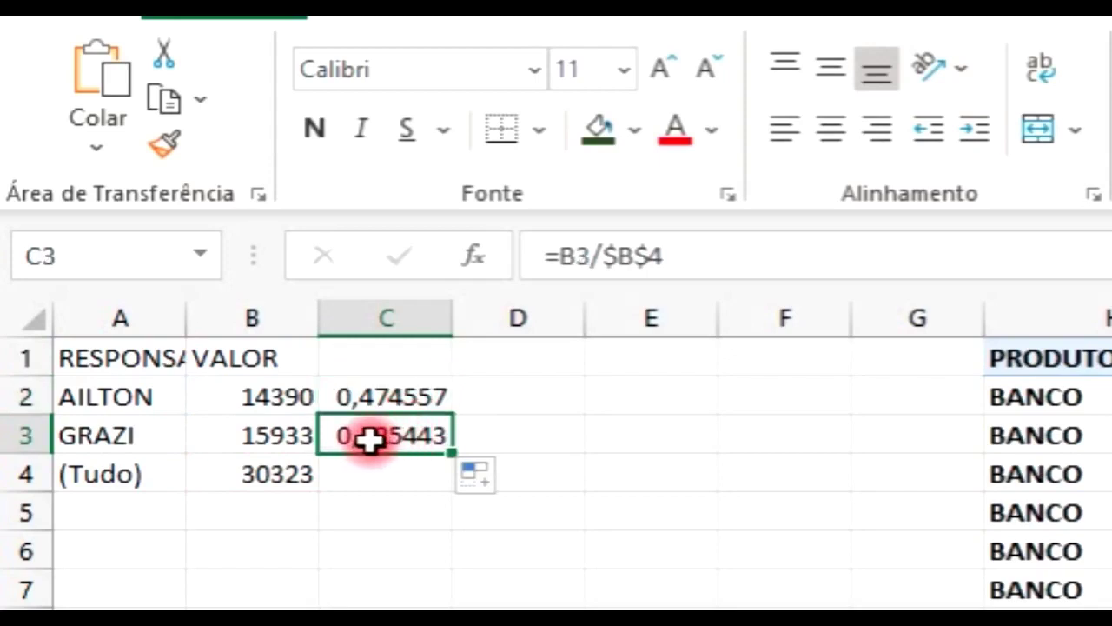
{"action": "double_click", "coordinate": [383, 436]}
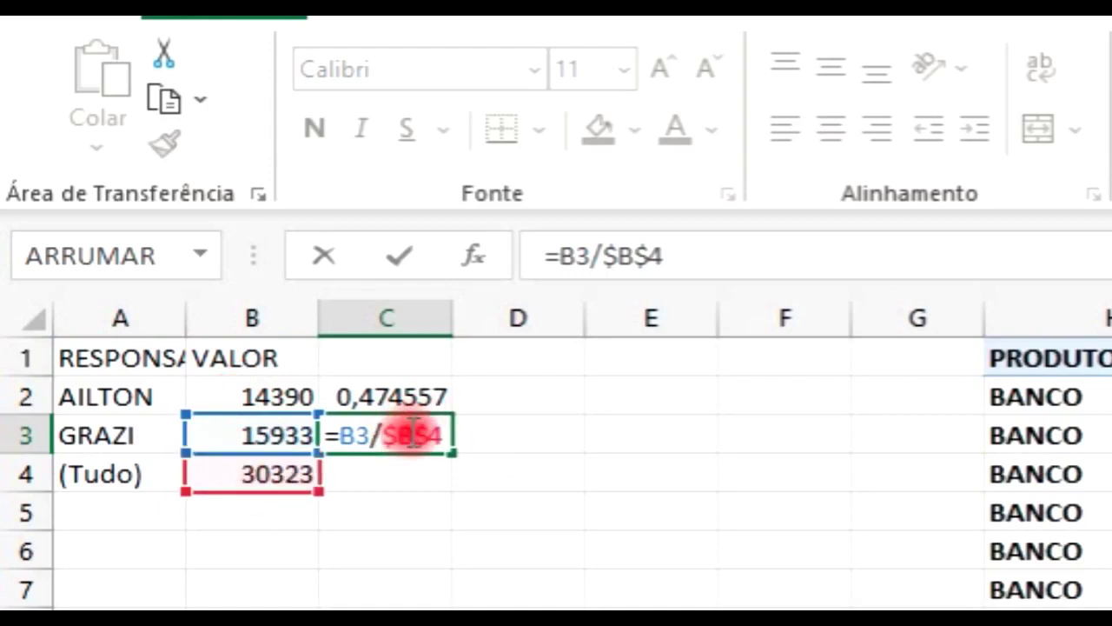
{"action": "key", "text": "Return"}
Format the shares in C2:C3 as percentages without decimals
{"action": "key", "text": "Up"}
{"action": "key", "text": "Up"}
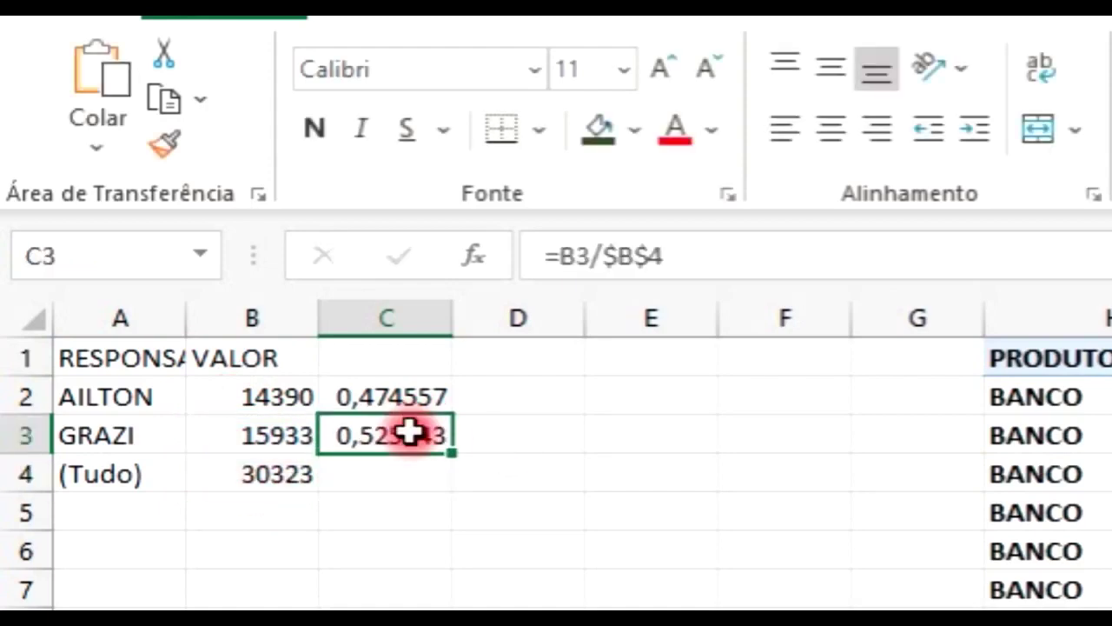
{"action": "left_click", "coordinate": [409, 429], "text": "shift"}
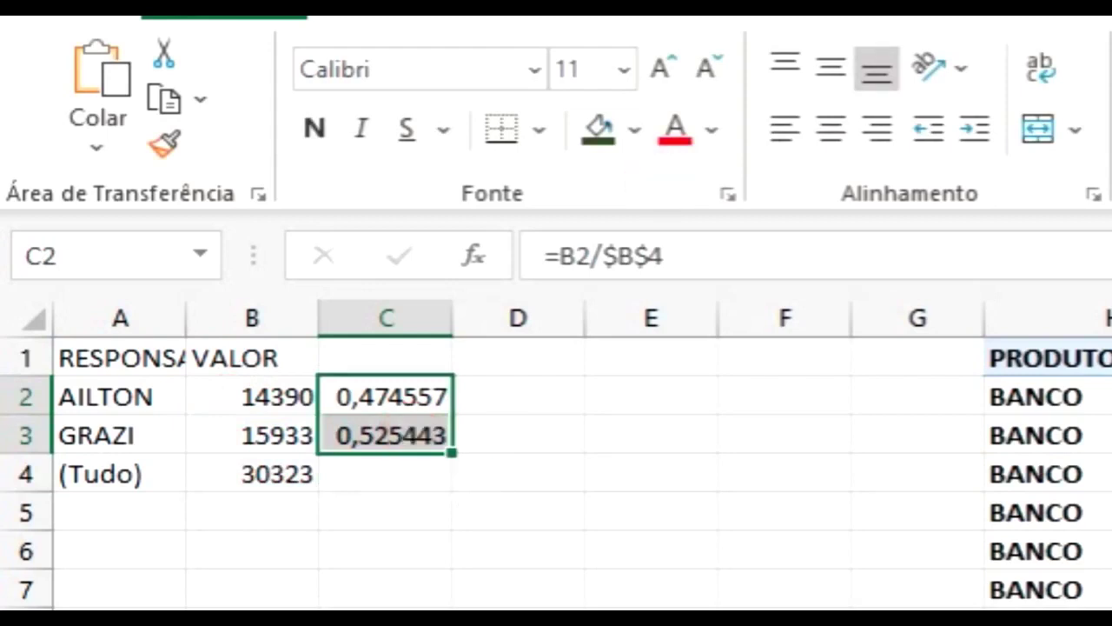
{"action": "key", "text": "ctrl+shift+5"}
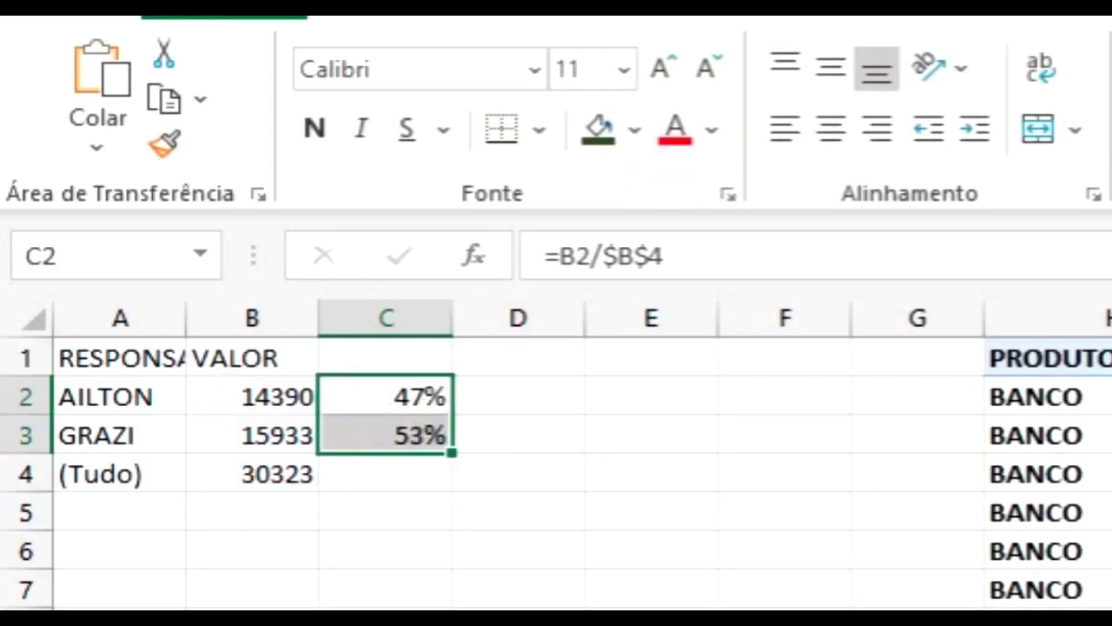
{"action": "mouse_move", "coordinate": [322, 385]}
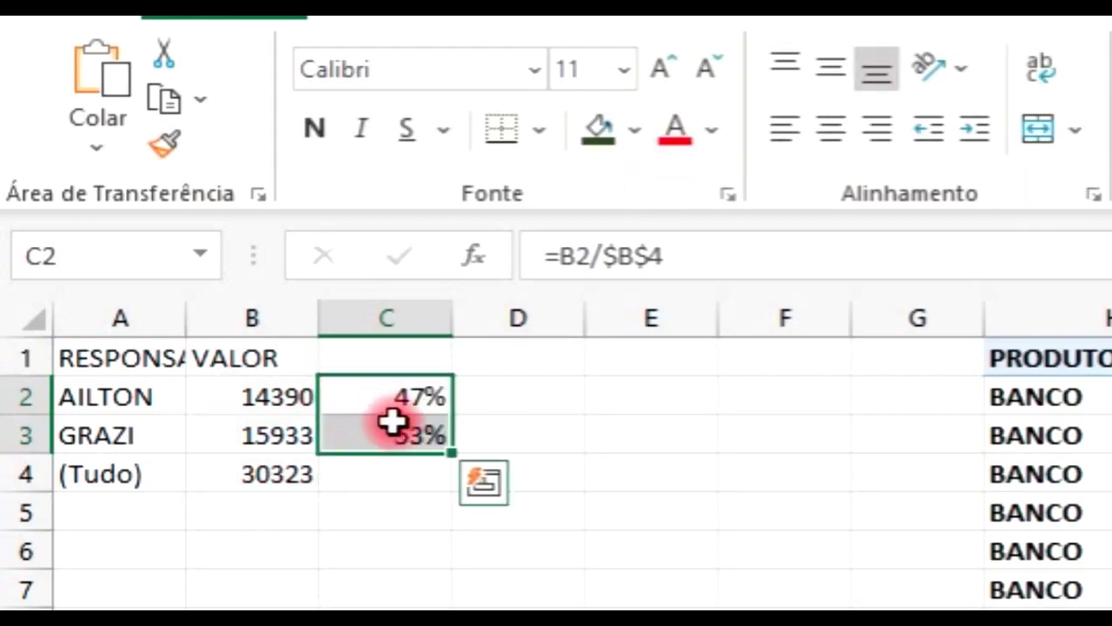
Undo and reapply the percentage format on the shares in C2:C3, and enter % as the header in C1
{"action": "key", "text": "ctrl+z"}
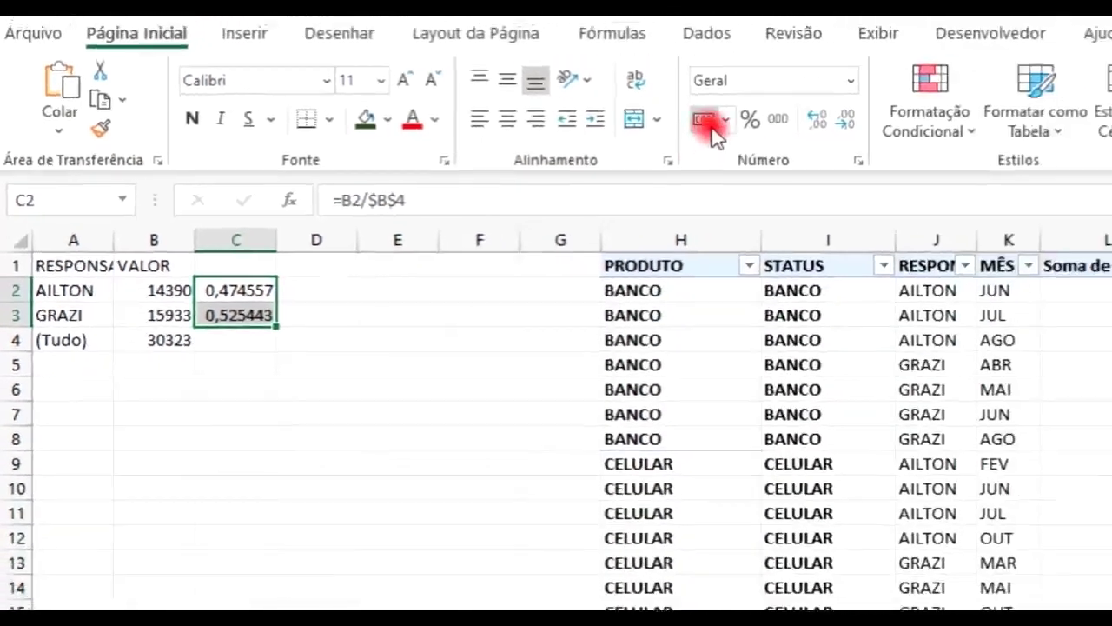
{"action": "left_click", "coordinate": [604, 115]}
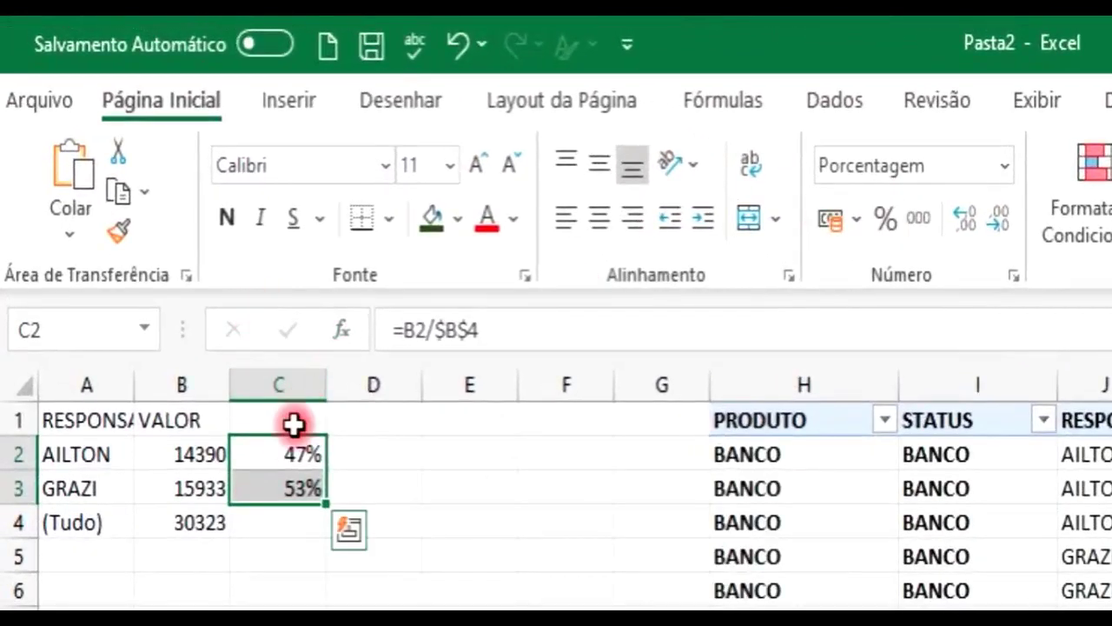
{"action": "left_click", "coordinate": [300, 423]}
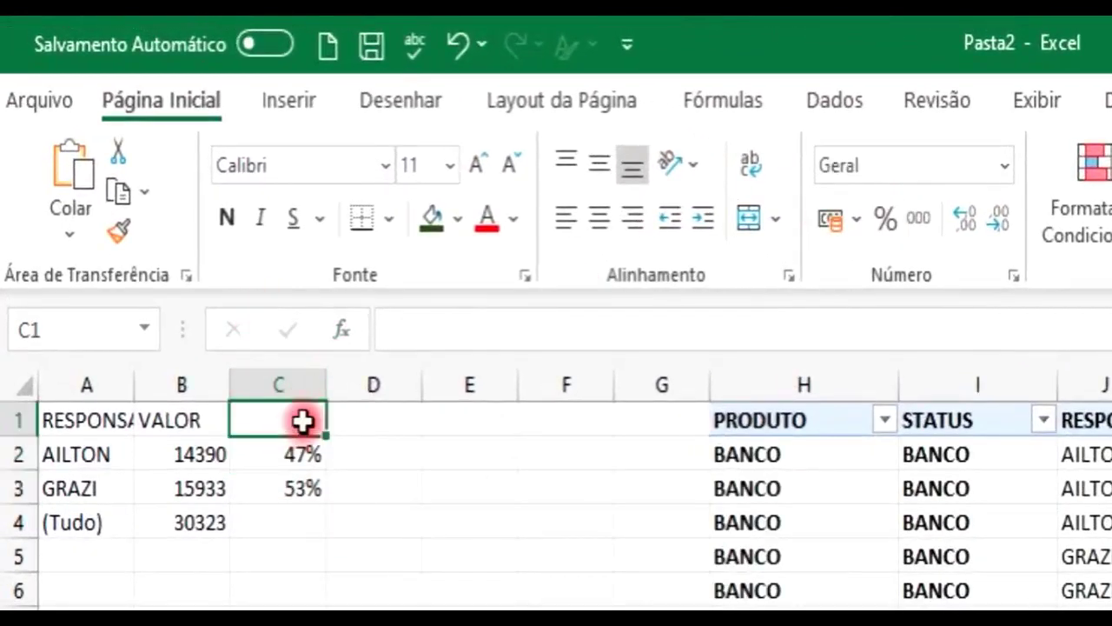
{"action": "type", "text": "%"}
{"action": "key", "text": "Down"}
{"action": "key", "text": "Down"}
{"action": "key", "text": "Down"}
{"action": "key", "text": "Down"}
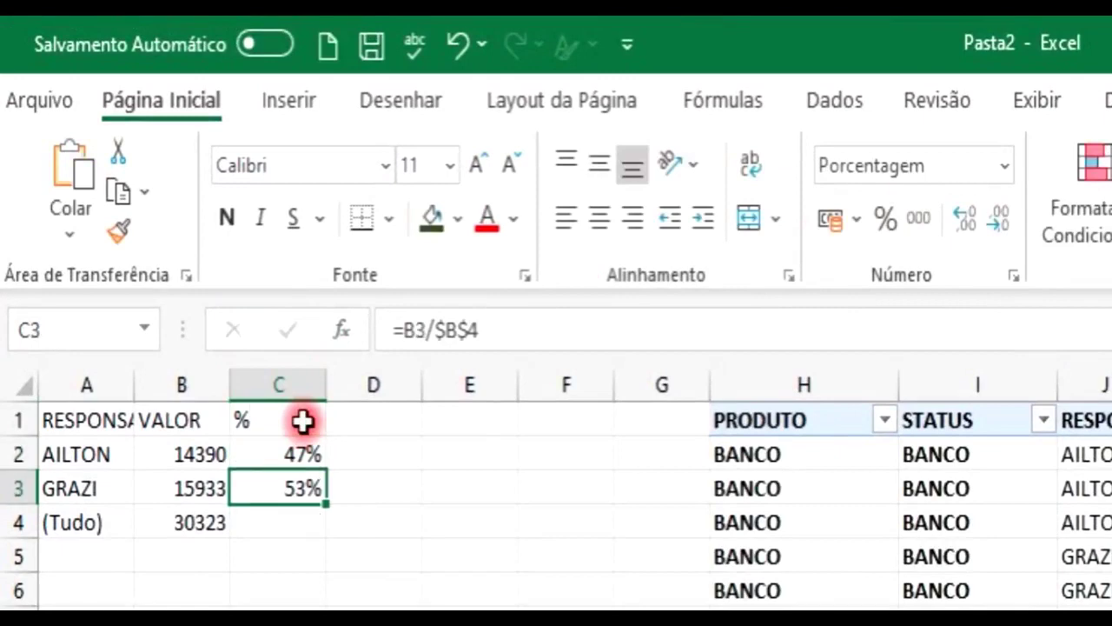
{"action": "key", "text": "Up"}
{"action": "key", "text": "Up"}
{"action": "key", "text": "Up"}
{"action": "key", "text": "Up"}
{"action": "key", "text": "Left"}
{"action": "key", "text": "Left"}
{"action": "key", "text": "Right"}
{"action": "key", "text": "Right"}
{"action": "key", "text": "Left"}
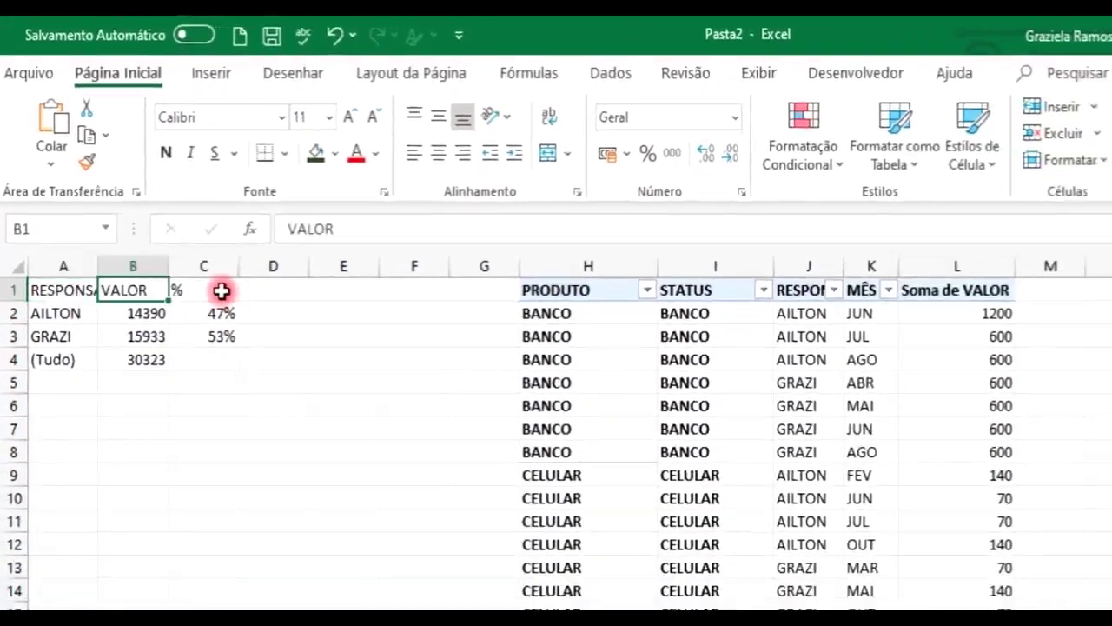
{"action": "key", "text": "Down"}
{"action": "key", "text": "Left"}
{"action": "key", "text": "Right"}
{"action": "key", "text": "Right"}
{"action": "key", "text": "Down"}
{"action": "key", "text": "Down"}
{"action": "key", "text": "Down"}
{"action": "key", "text": "Down"}
{"action": "key", "text": "Down"}
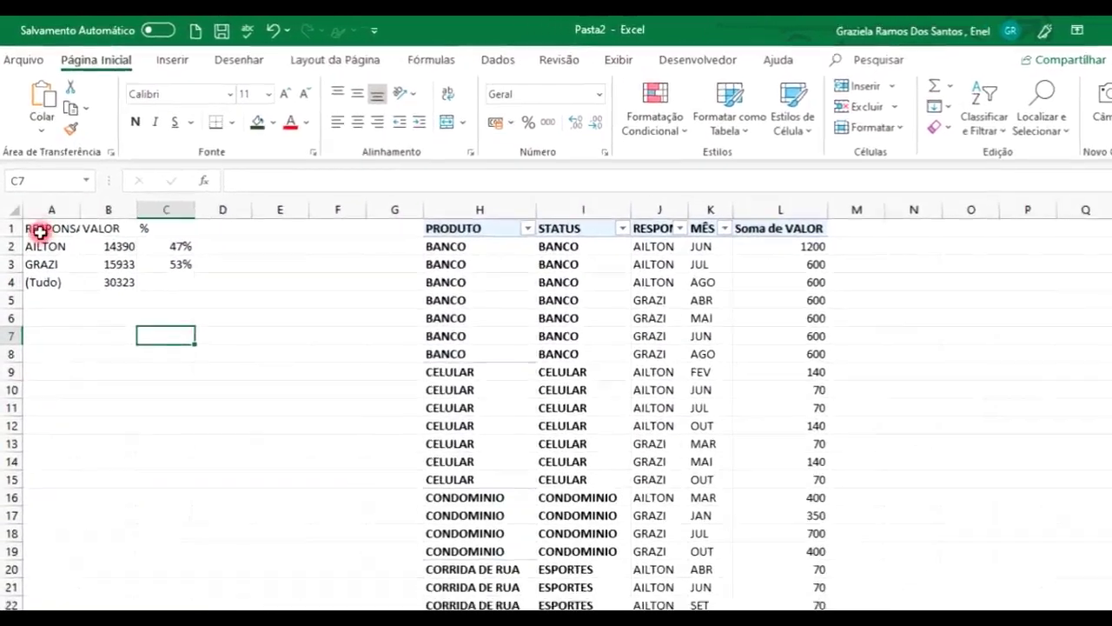
{"action": "left_click_drag", "start_coordinate": [39, 232], "coordinate": [45, 230]}
{"action": "left_click_drag", "start_coordinate": [80, 402], "coordinate": [82, 405]}
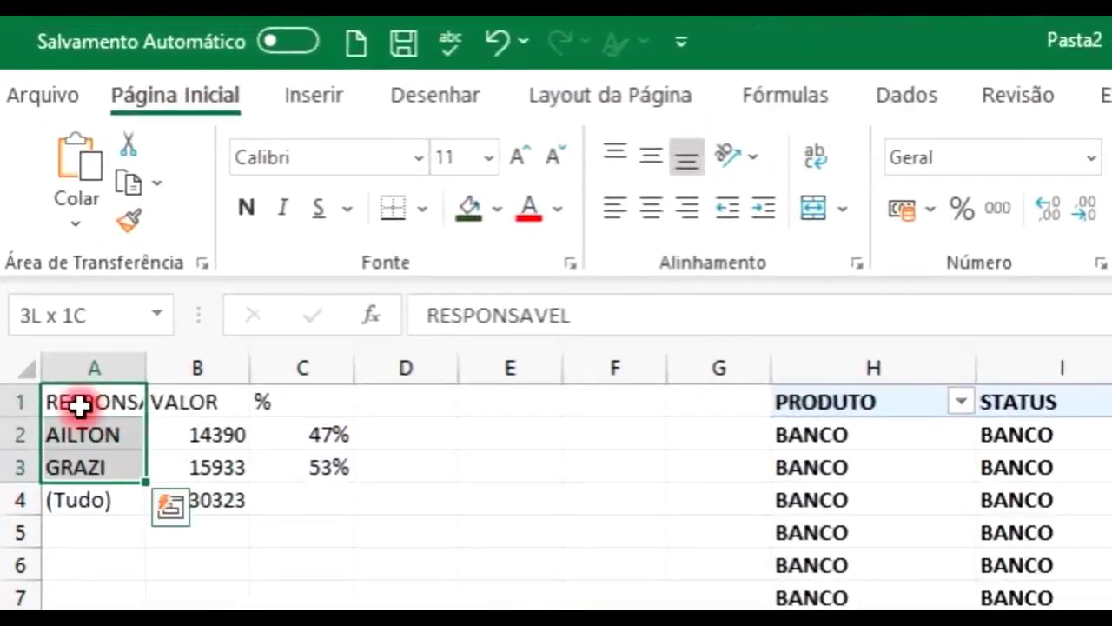
{"action": "left_click", "coordinate": [322, 401], "text": "ctrl"}
{"action": "left_click_drag", "start_coordinate": [323, 401], "coordinate": [322, 467]}
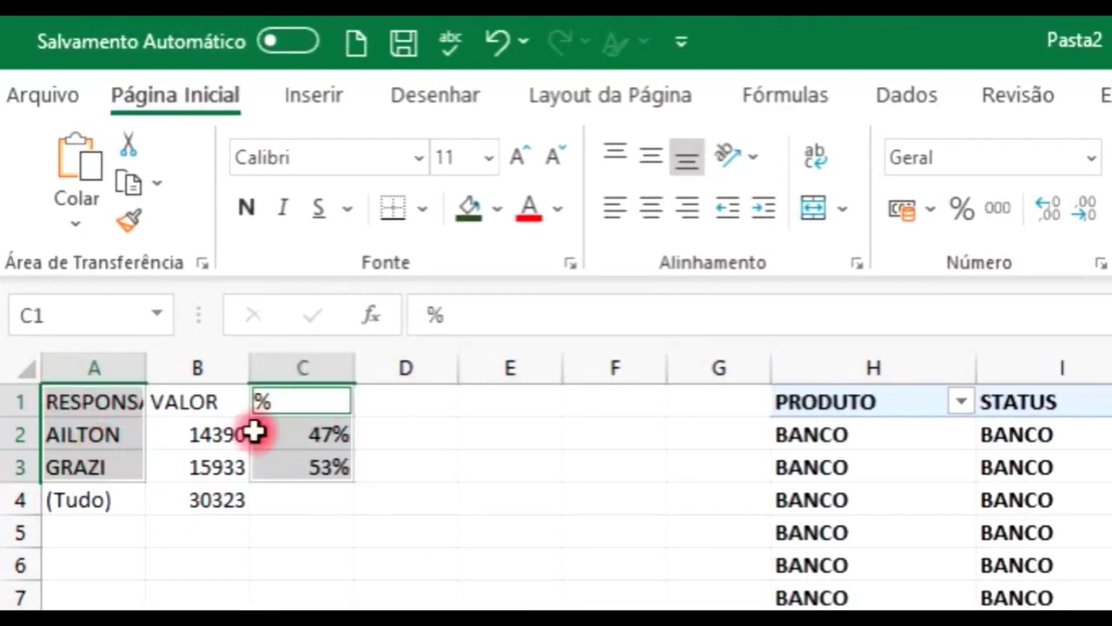
Insert a doughnut (Rosca) chart from the non-adjacent ranges A1:A3 and C1:C3 of the support table
{"action": "left_click", "coordinate": [94, 401]}
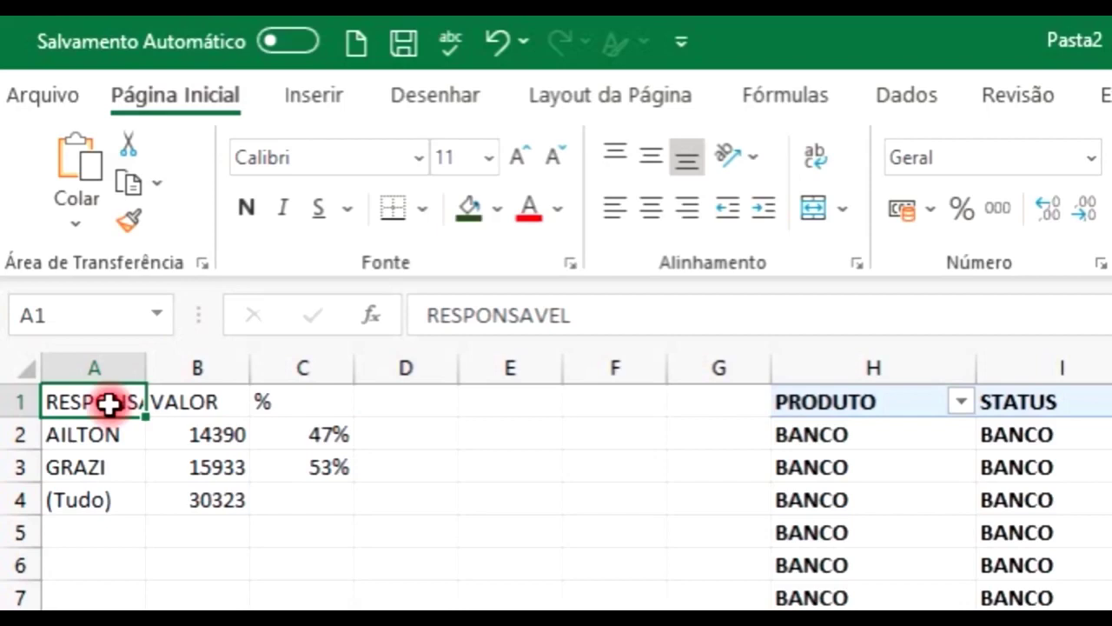
{"action": "key", "text": "shift+Down"}
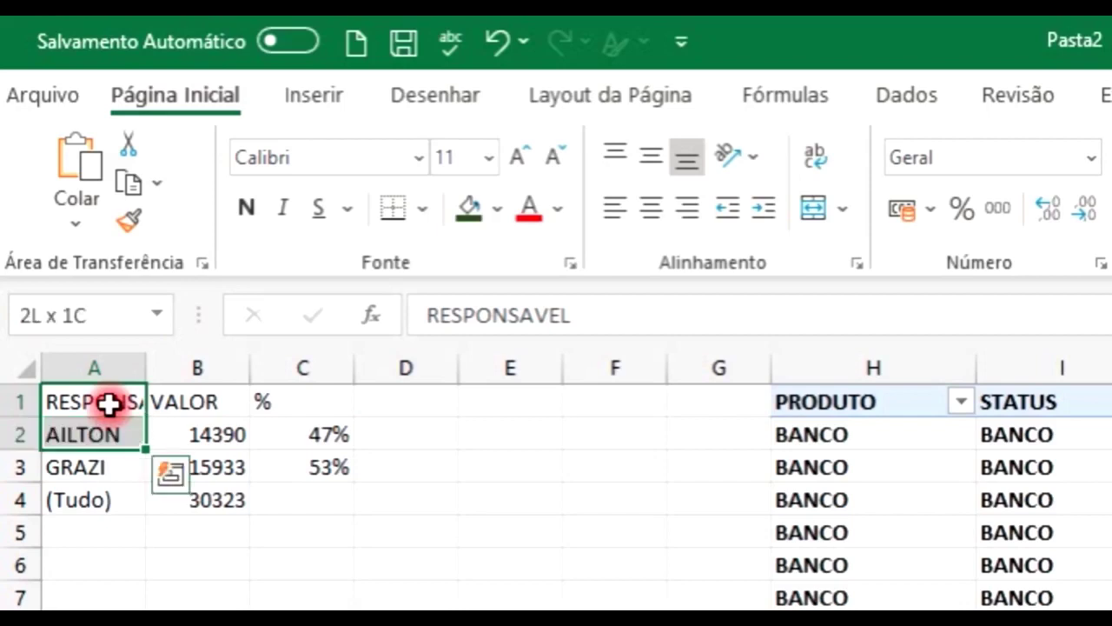
{"action": "key", "text": "shift+Down"}
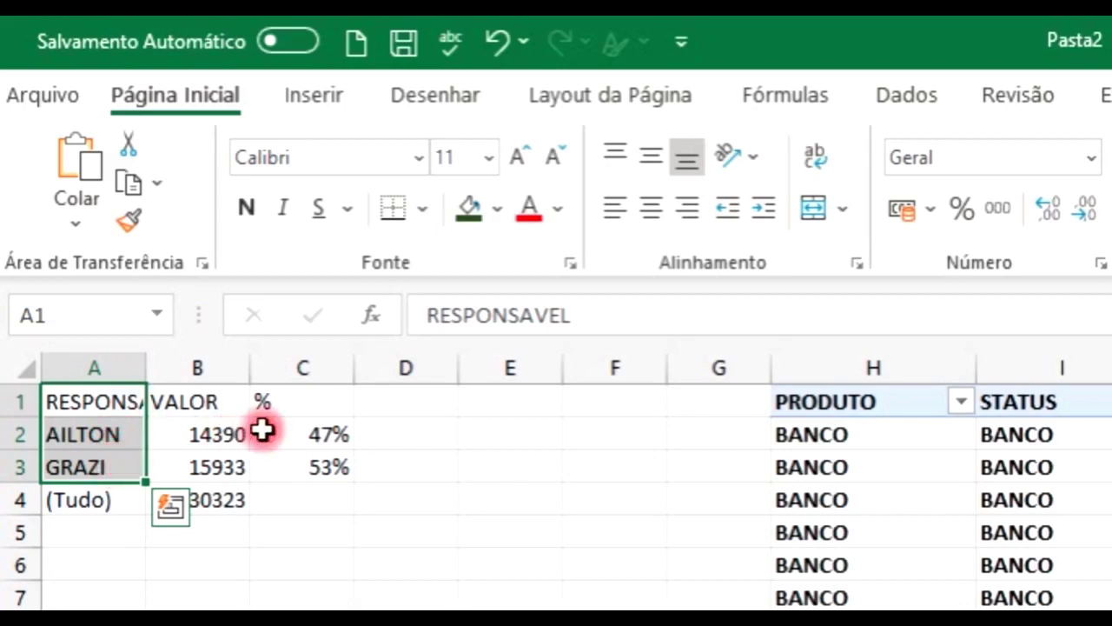
{"action": "left_click", "coordinate": [332, 400]}
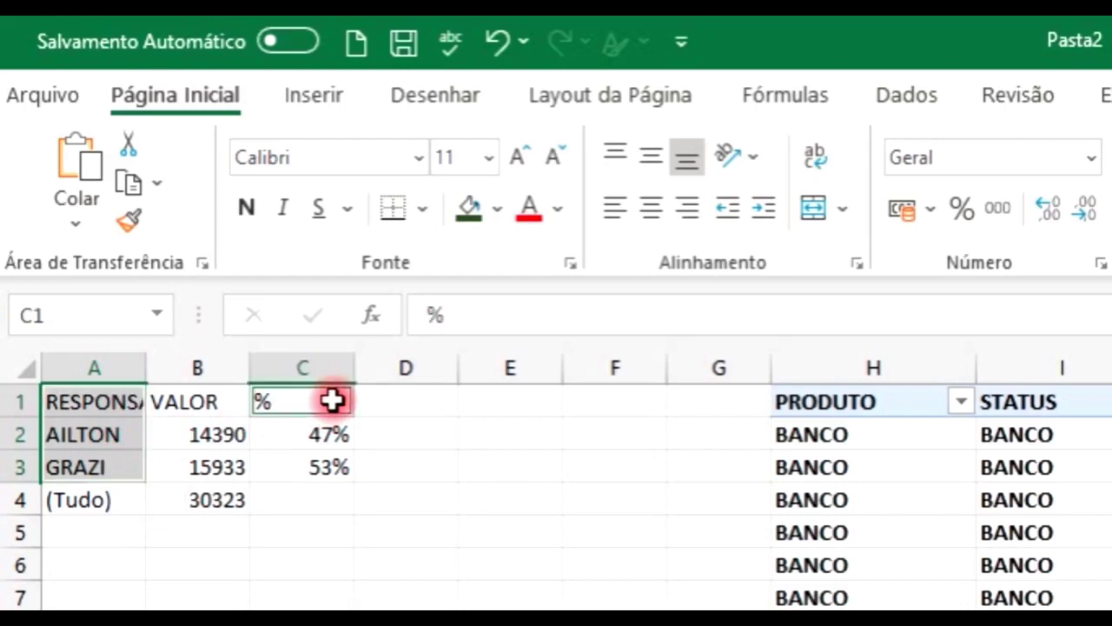
{"action": "left_click_drag", "start_coordinate": [332, 400], "coordinate": [332, 466]}
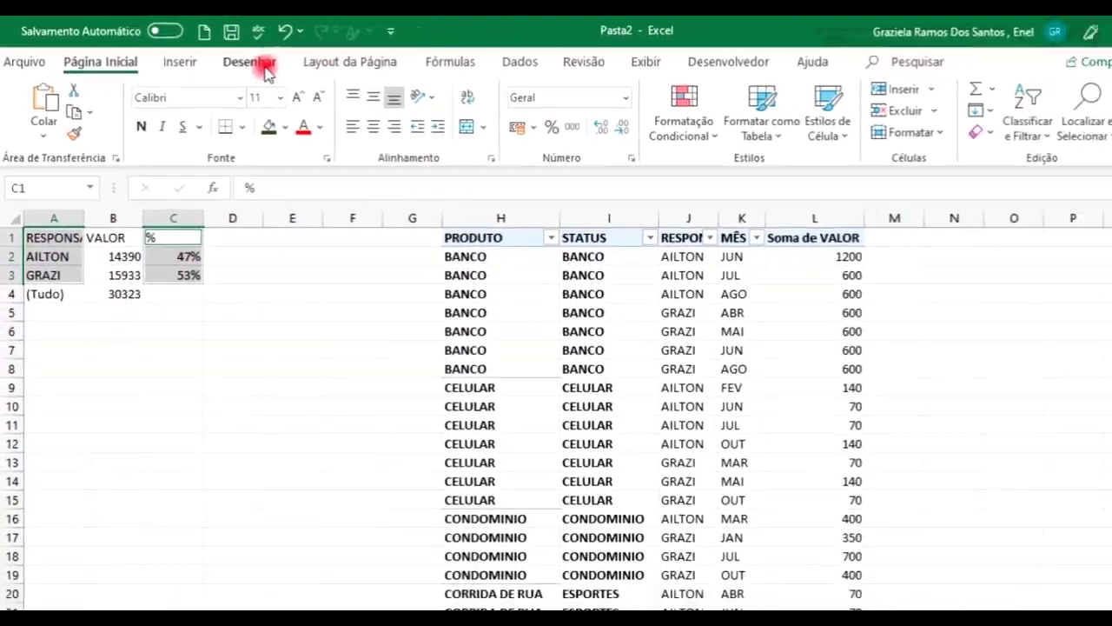
{"action": "left_click", "coordinate": [180, 61]}
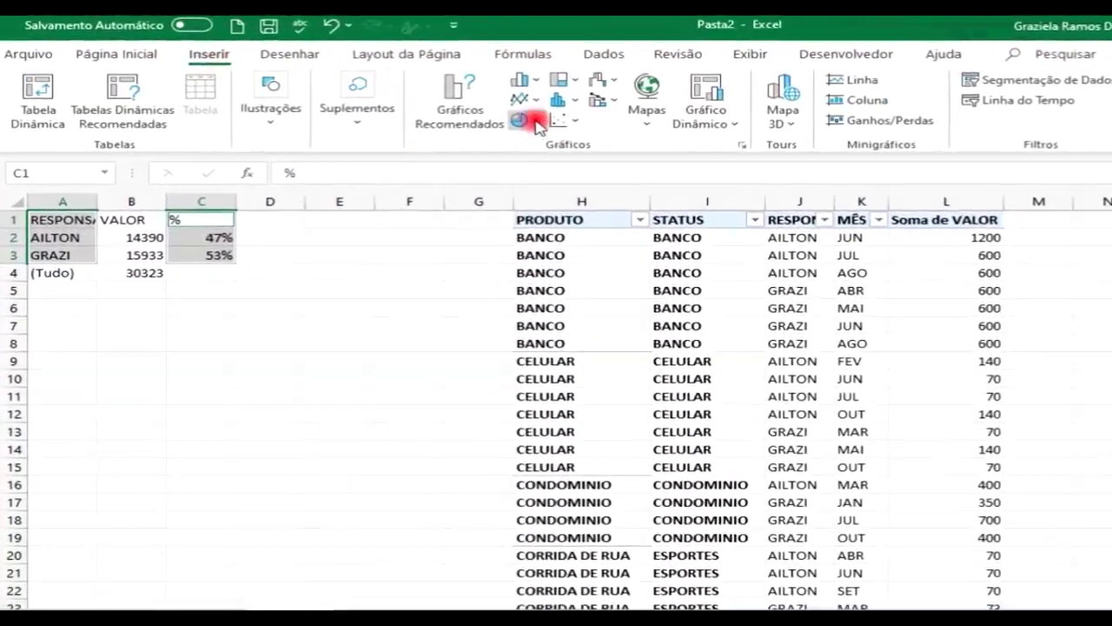
{"action": "left_click", "coordinate": [494, 120]}
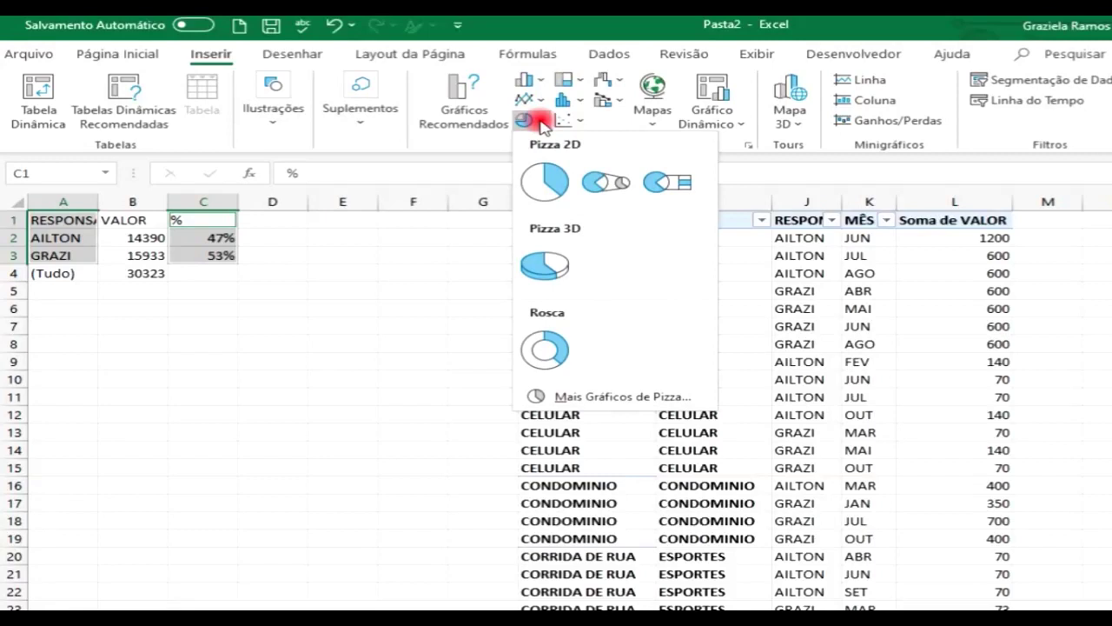
{"action": "left_click", "coordinate": [544, 348]}
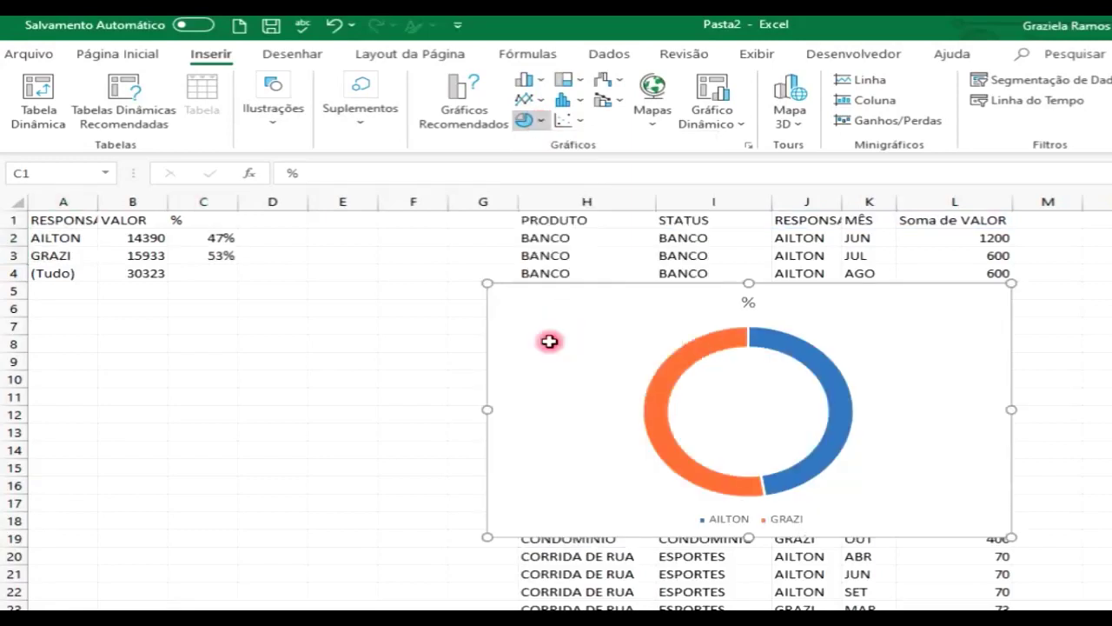
Move the doughnut chart to the empty area below the support table and delete its title
{"action": "left_click_drag", "start_coordinate": [816, 287], "coordinate": [549, 306]}
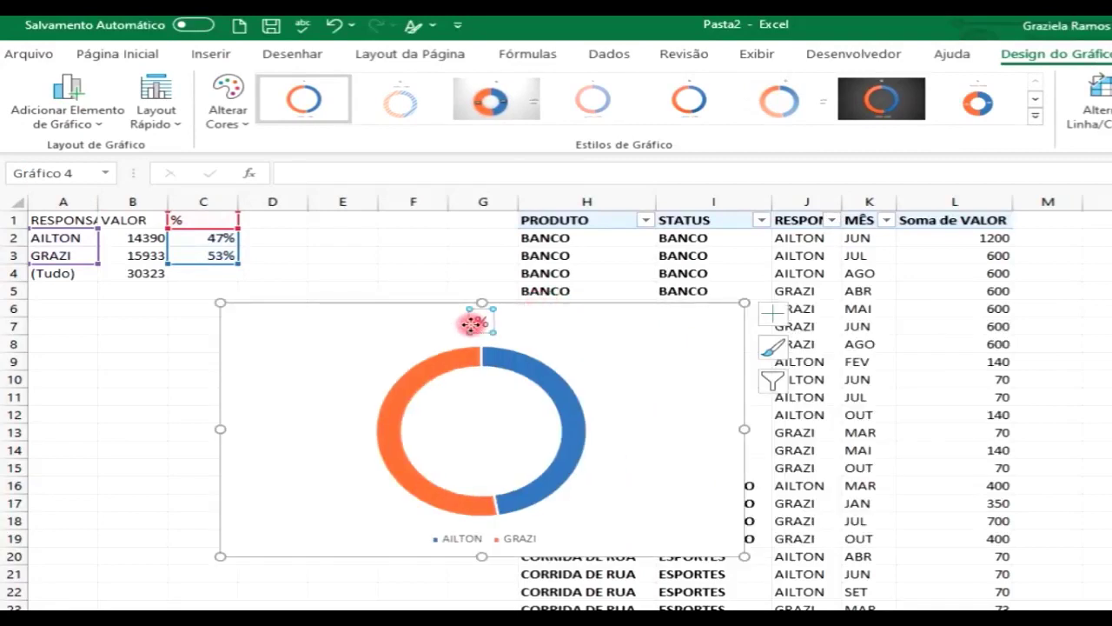
{"action": "key", "text": "Delete"}
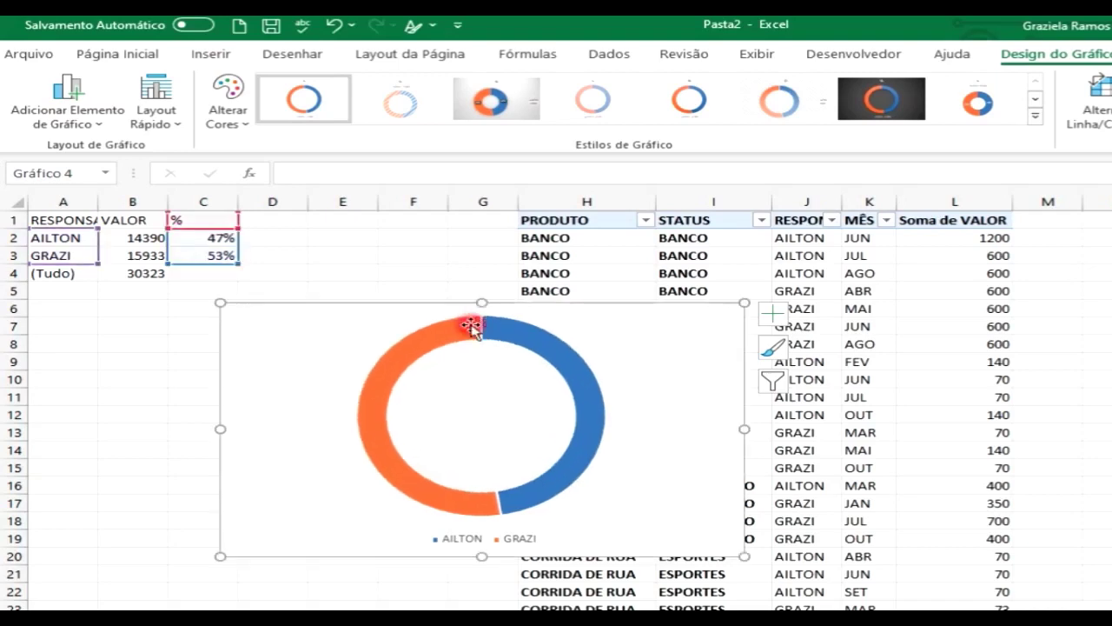
Fill only the first person's slice of the doughnut chart with dark green
{"action": "left_click", "coordinate": [566, 384]}
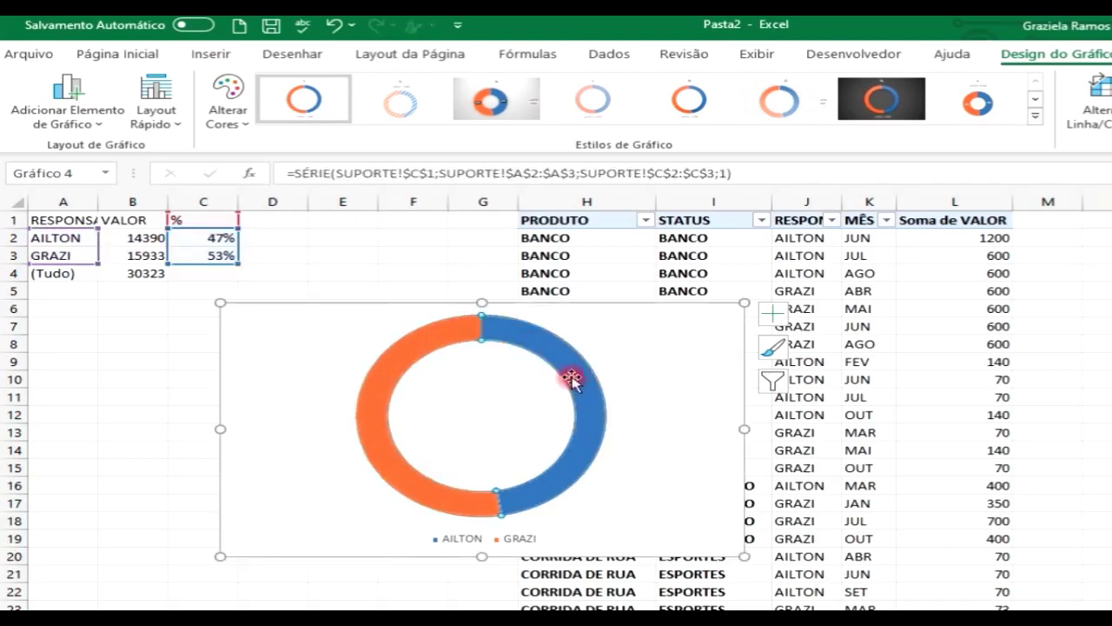
{"action": "left_click", "coordinate": [572, 378]}
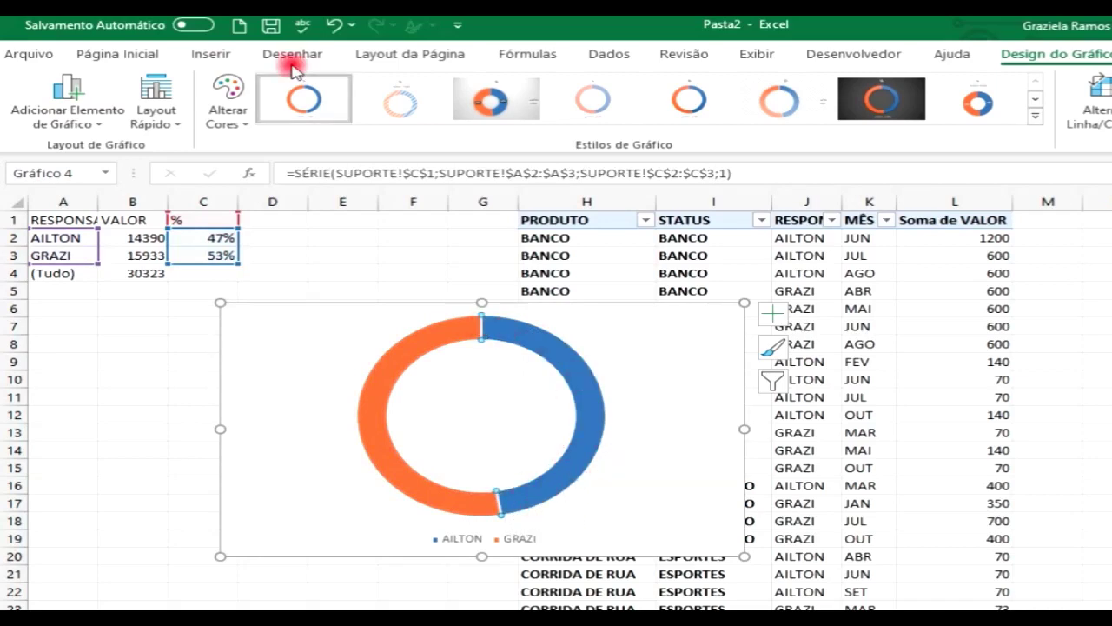
{"action": "left_click", "coordinate": [113, 57]}
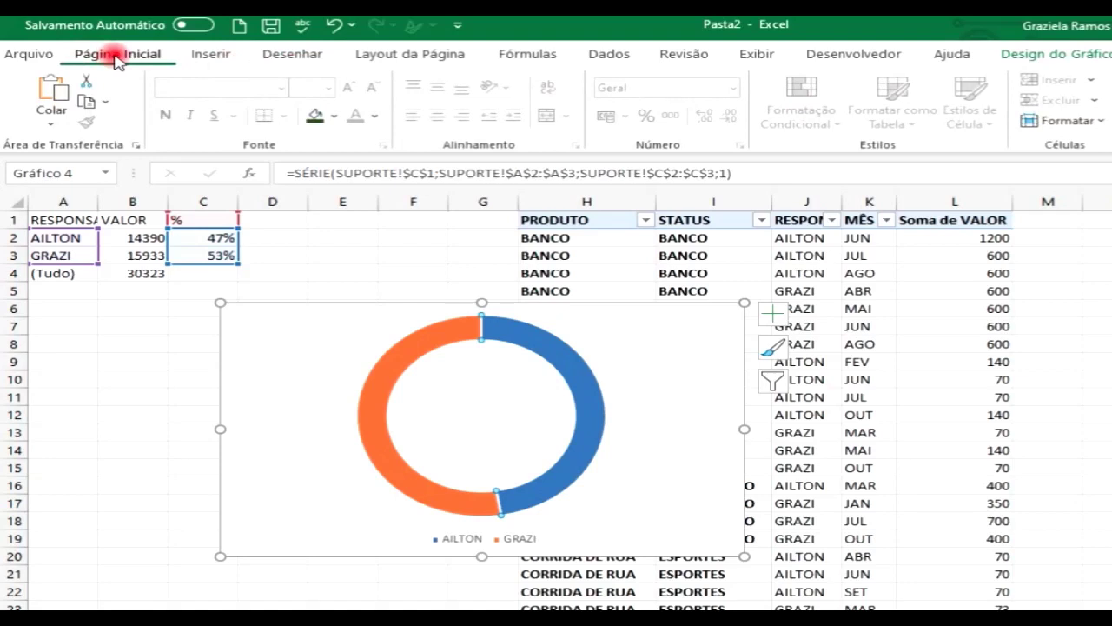
{"action": "left_click", "coordinate": [315, 119]}
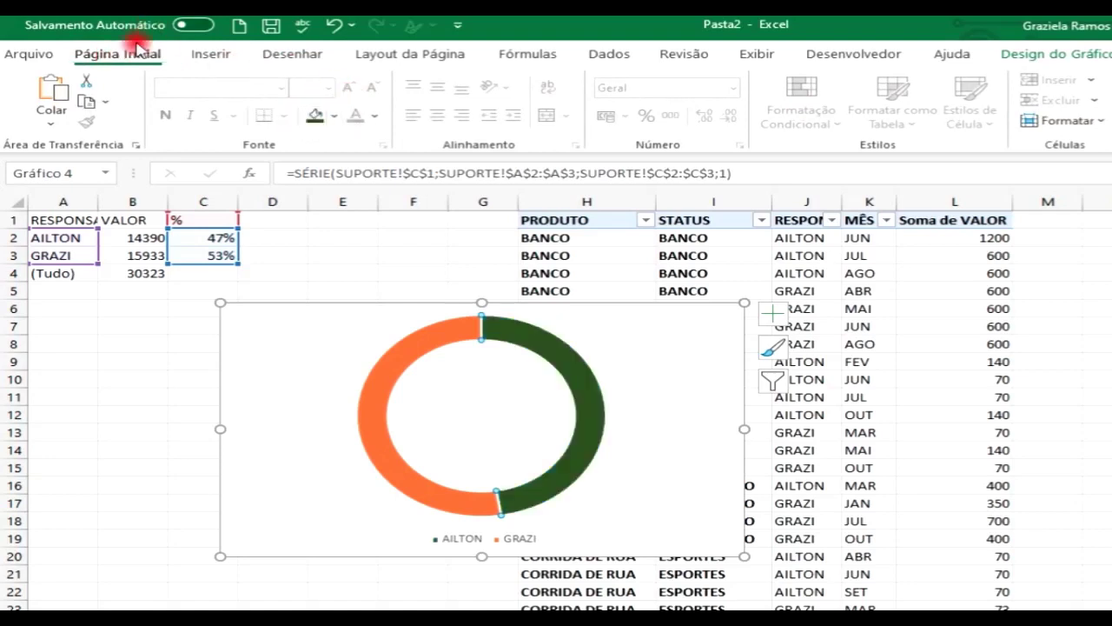
Fill only the second person's slice of the doughnut chart with light green from the theme colors
{"action": "right_click", "coordinate": [407, 350]}
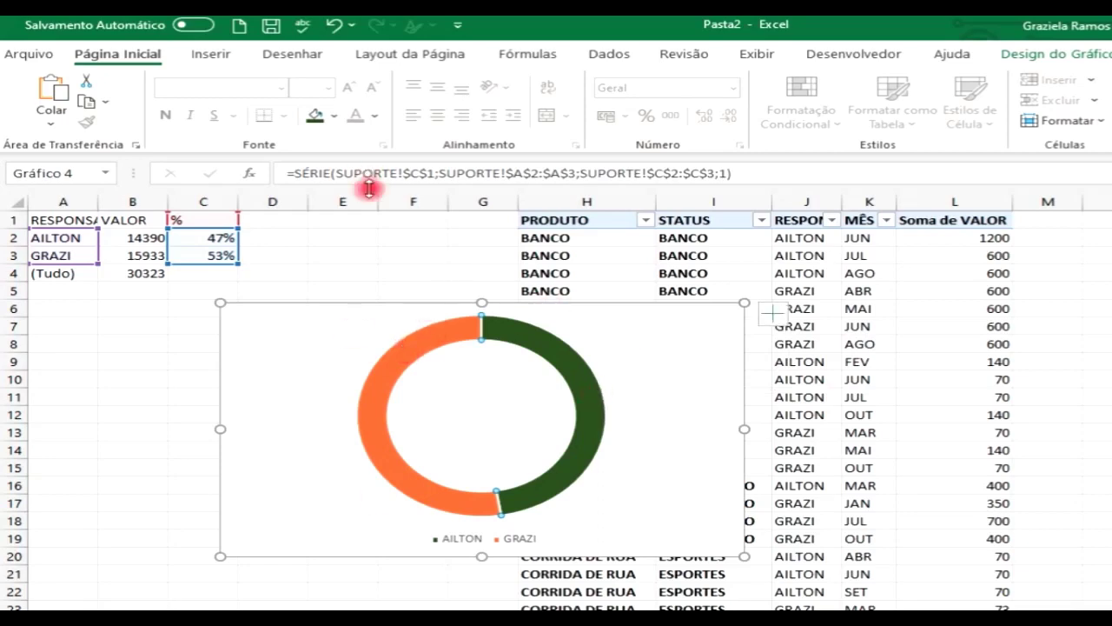
{"action": "left_click", "coordinate": [410, 410]}
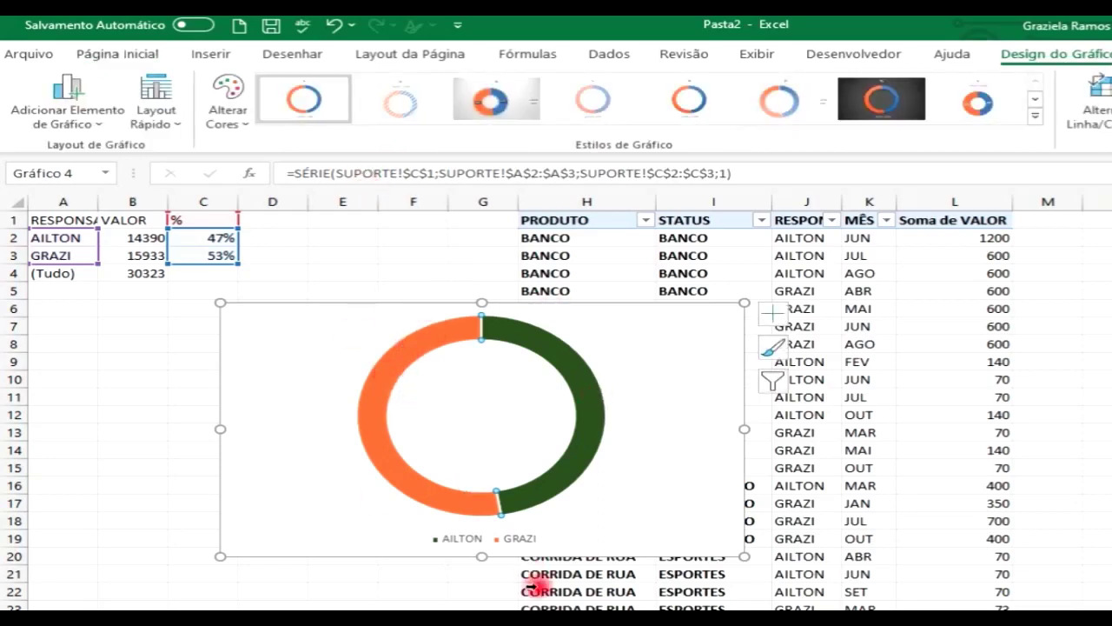
{"action": "left_click", "coordinate": [155, 54]}
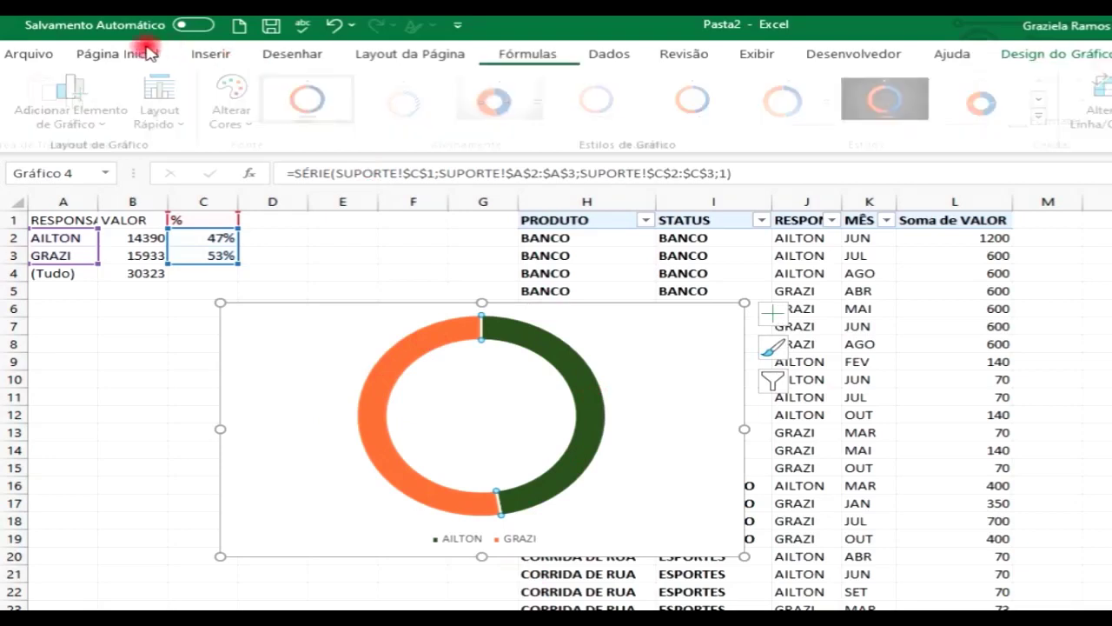
{"action": "left_click", "coordinate": [335, 118]}
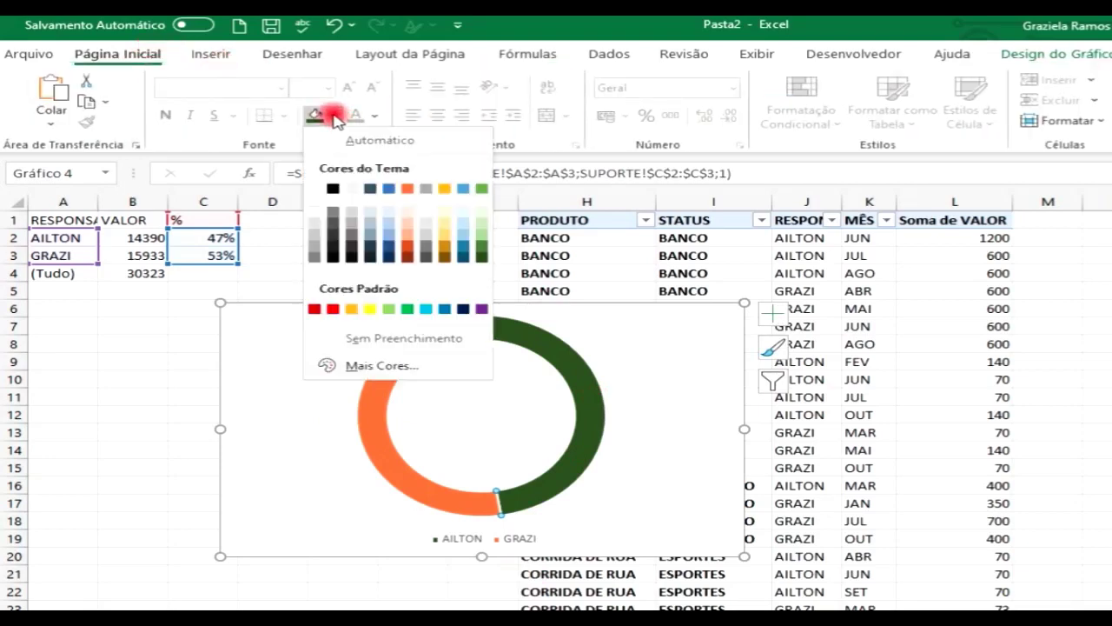
{"action": "left_click", "coordinate": [483, 236]}
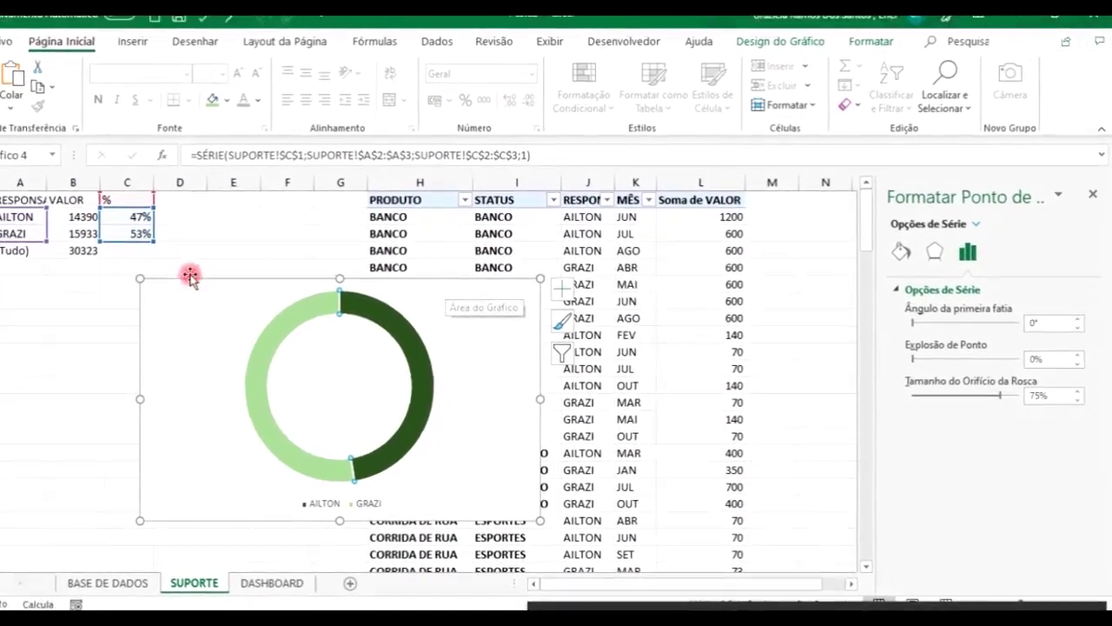
Set the chart area to Sem preenchimento and its border to Sem linha, and move the chart closer to the support table
{"action": "left_click", "coordinate": [190, 276]}
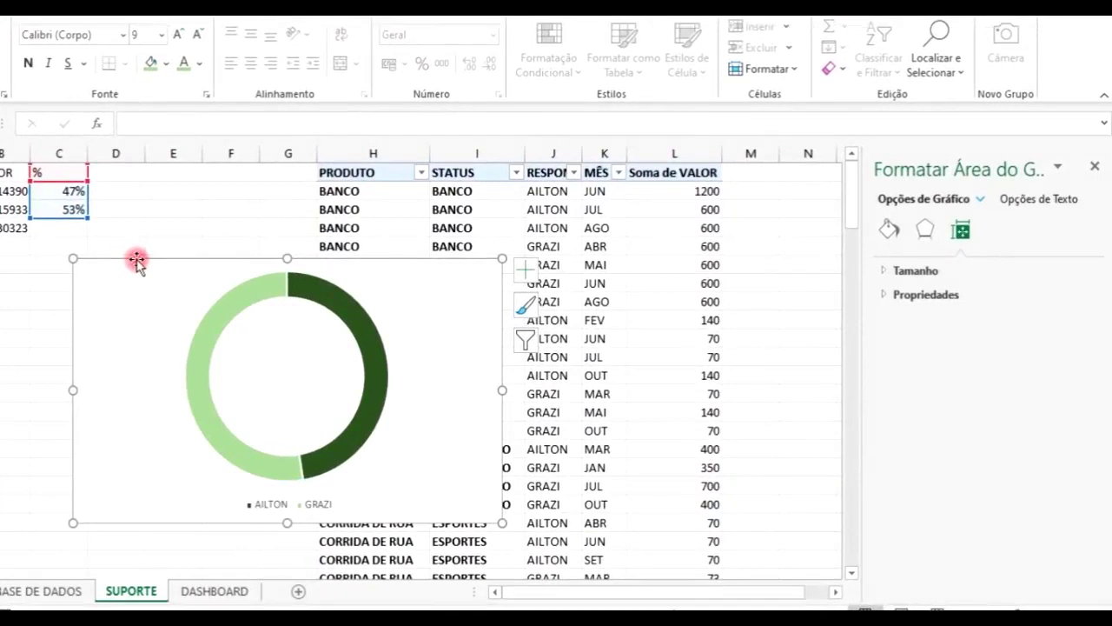
{"action": "right_click", "coordinate": [136, 259]}
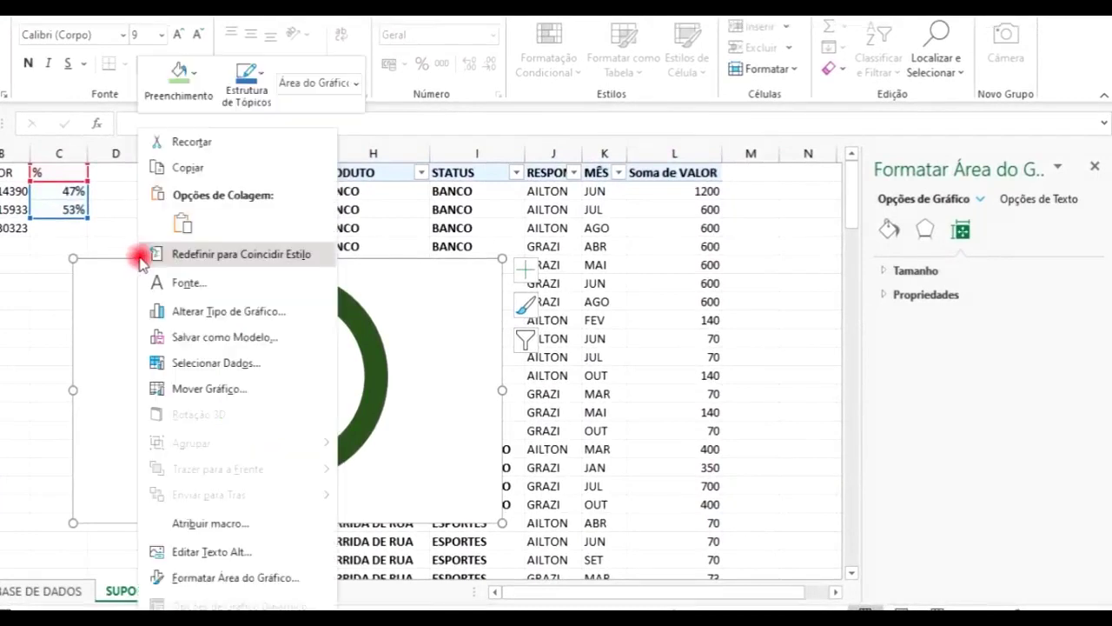
{"action": "left_click", "coordinate": [200, 578]}
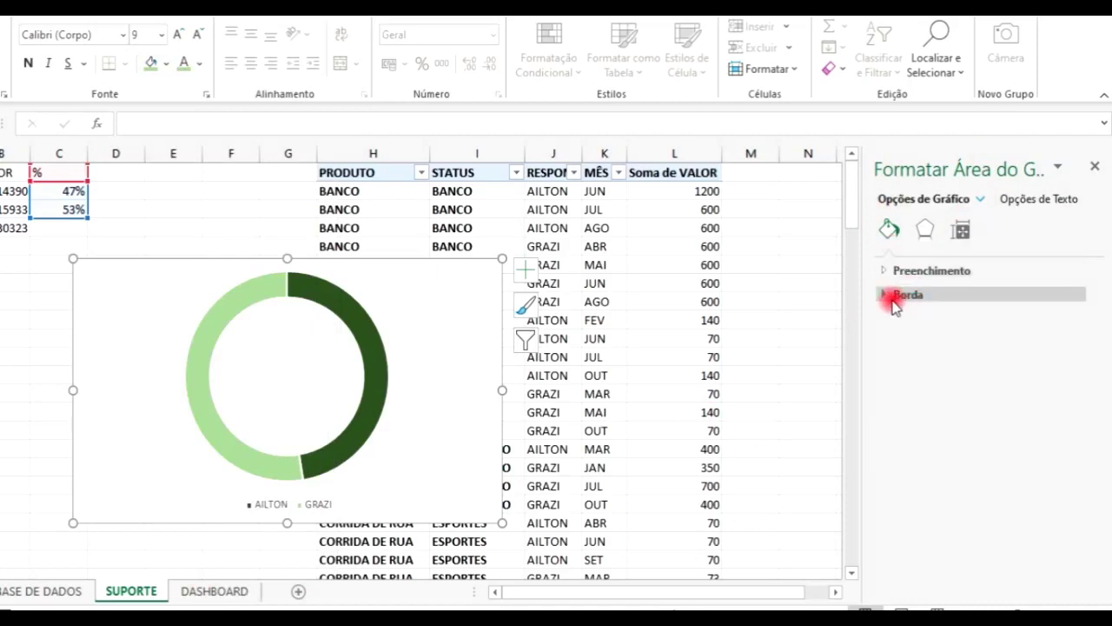
{"action": "left_click", "coordinate": [885, 270]}
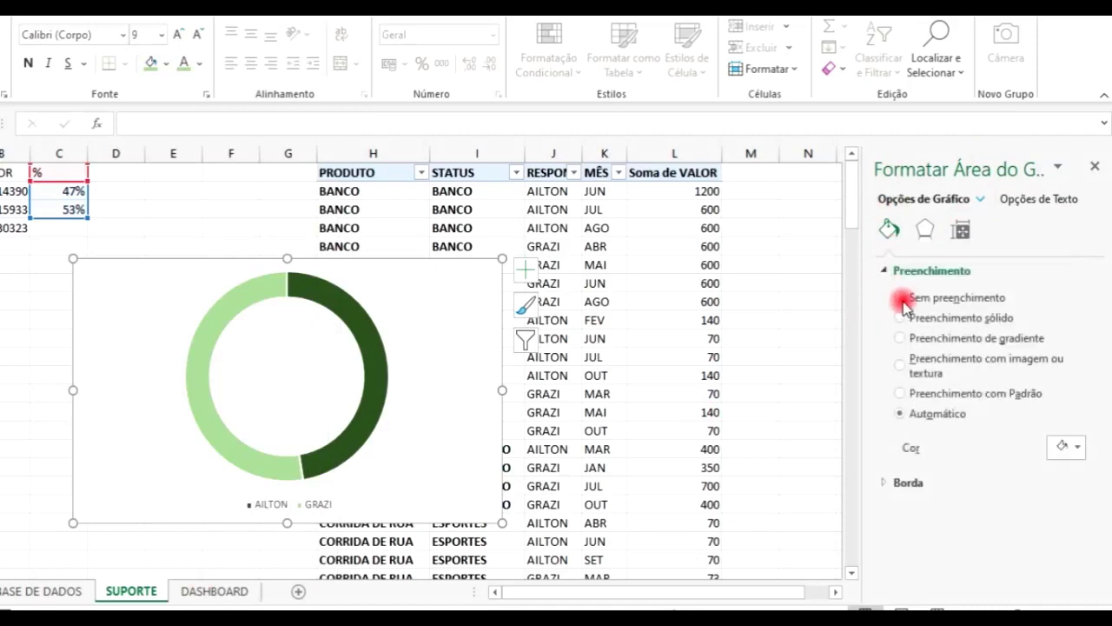
{"action": "left_click", "coordinate": [900, 298]}
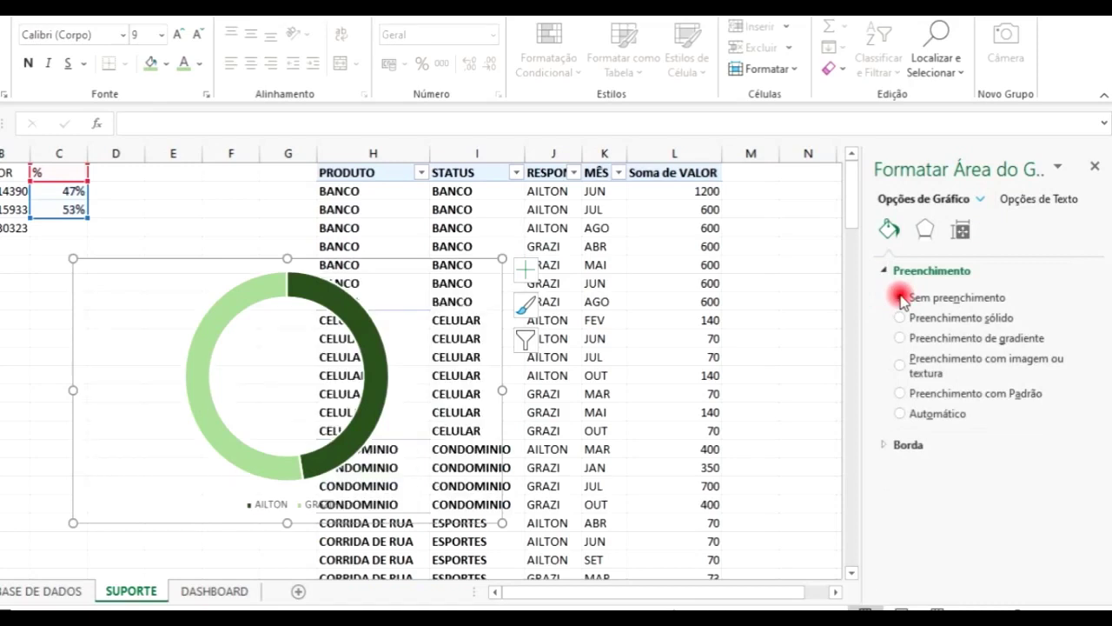
{"action": "left_click", "coordinate": [883, 445]}
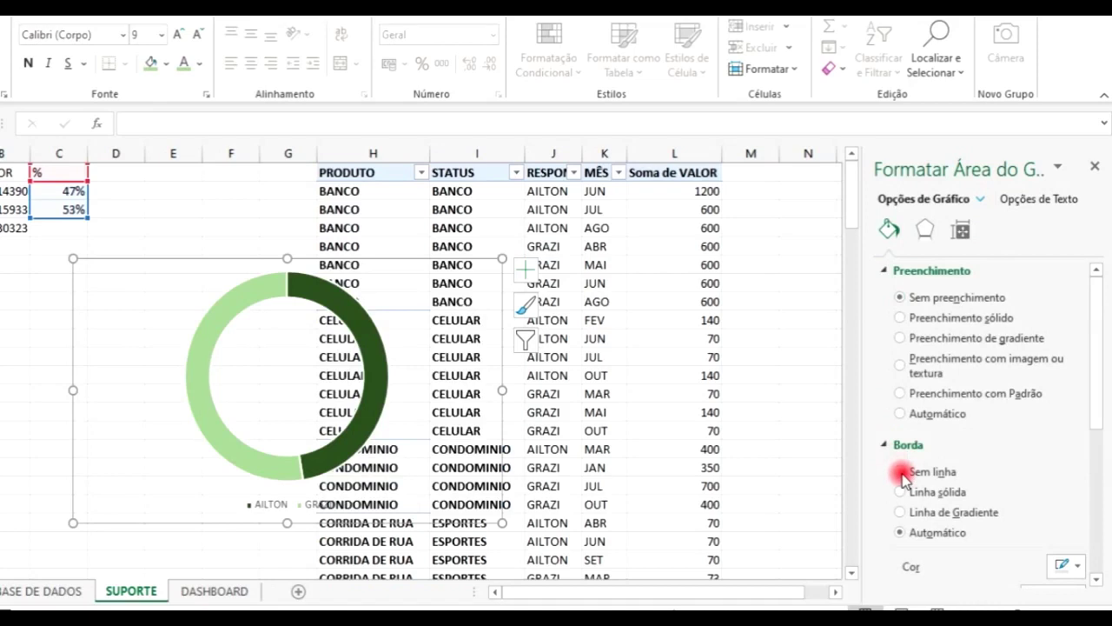
{"action": "left_click", "coordinate": [900, 472]}
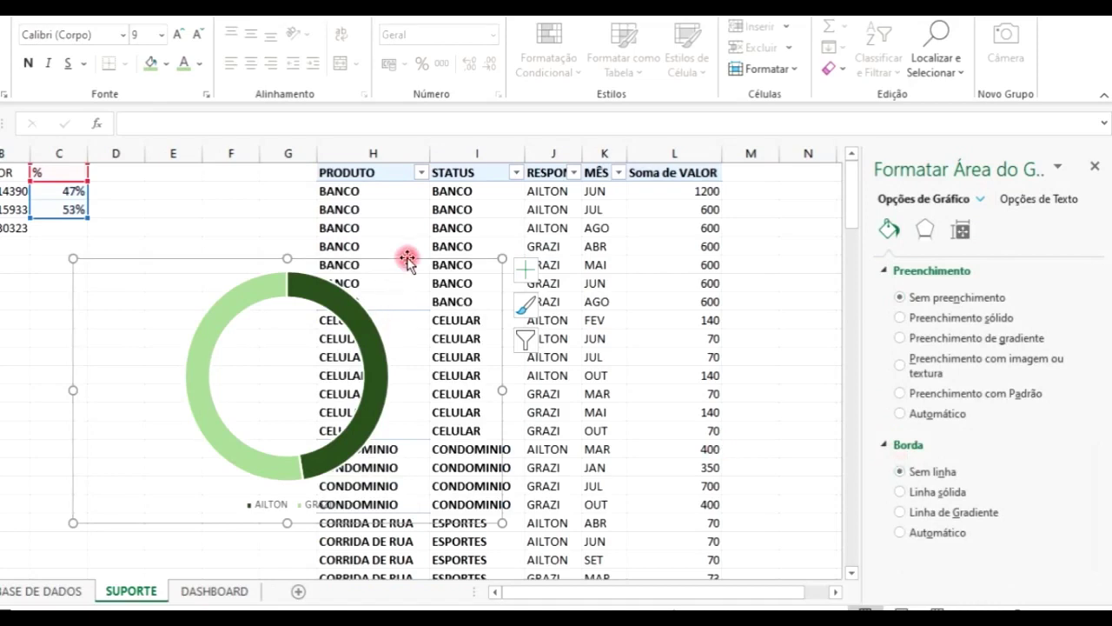
{"action": "mouse_move", "coordinate": [407, 258]}
{"action": "left_mouse_down"}
{"action": "mouse_move", "coordinate": [301, 235]}
{"action": "mouse_move", "coordinate": [284, 243]}
{"action": "left_mouse_up"}
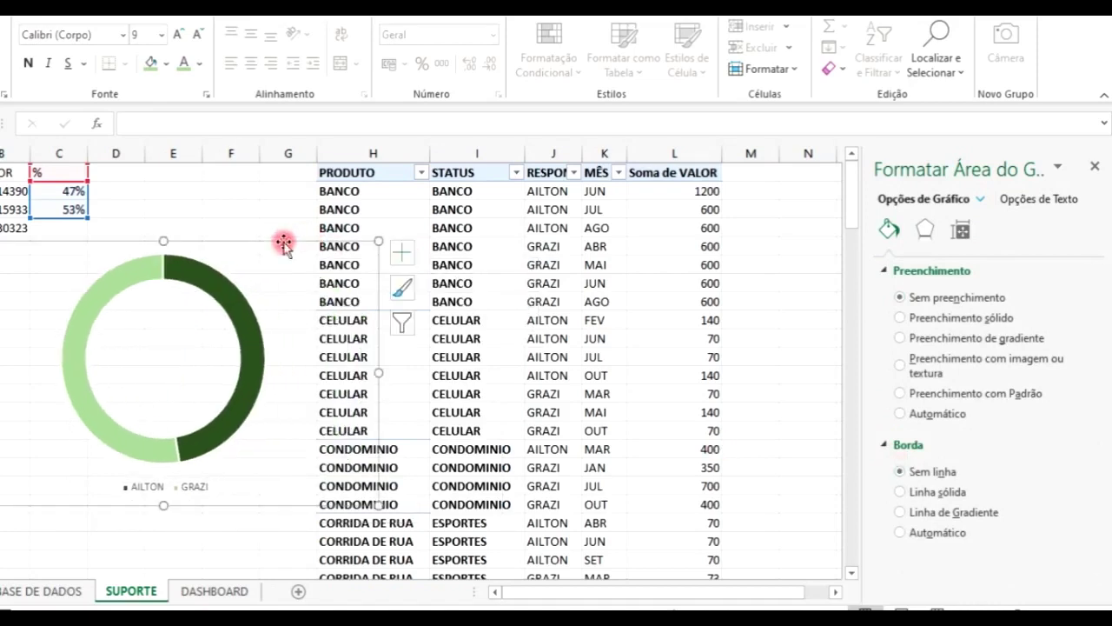
Close the chart area formatting and move the doughnut chart from the SUPORTE sheet to the DASHBOARD sheet
{"action": "left_click", "coordinate": [1097, 169]}
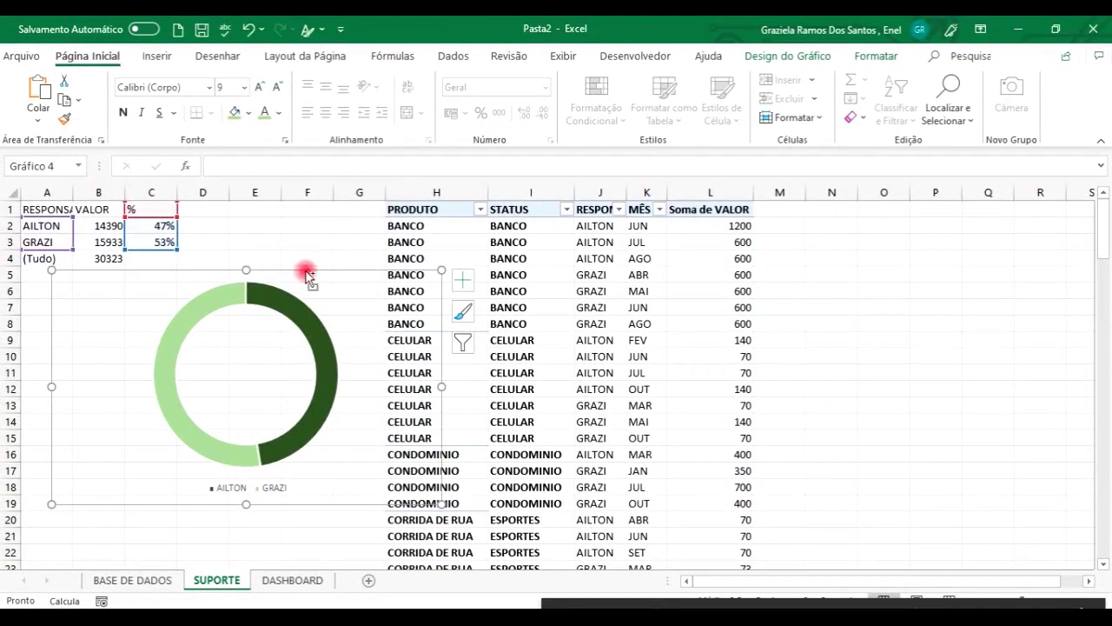
{"action": "key", "text": "Delete"}
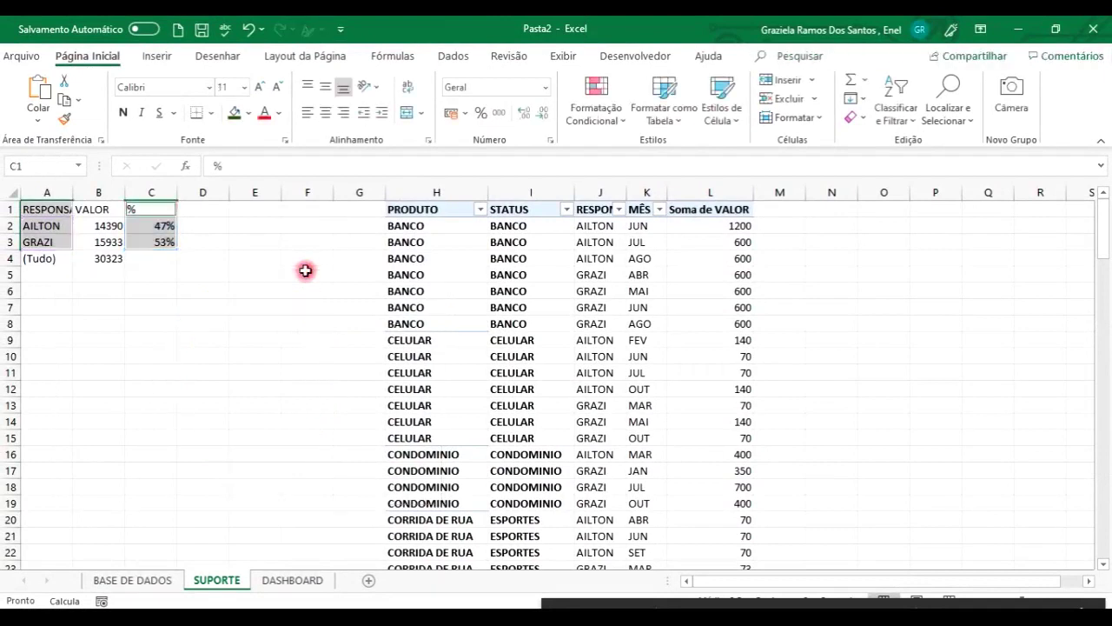
{"action": "left_click", "coordinate": [293, 580]}
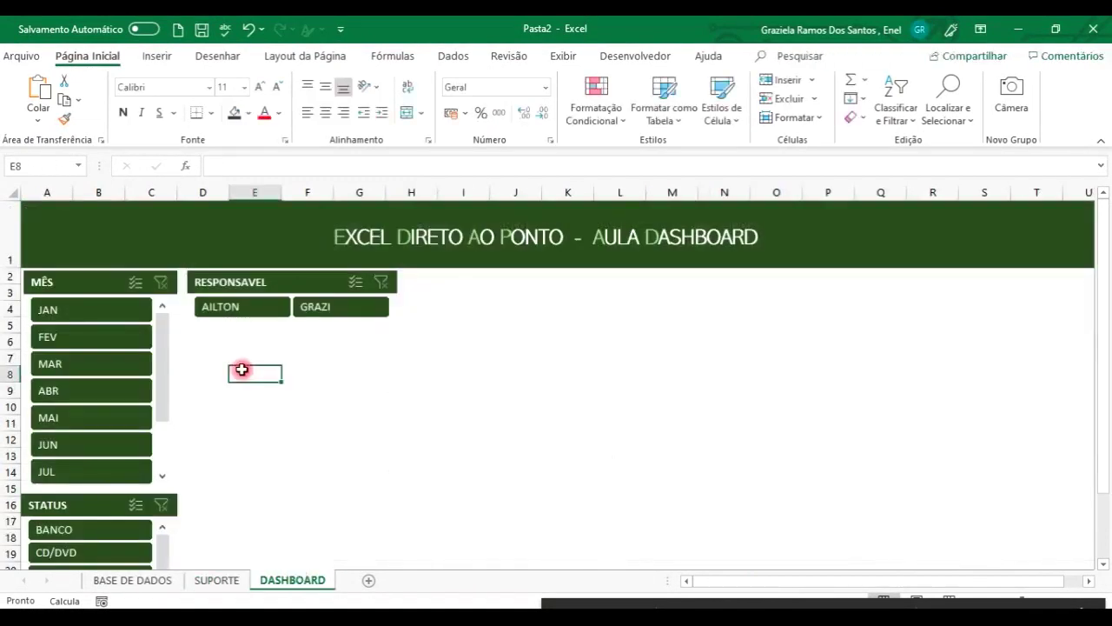
{"action": "left_click", "coordinate": [236, 585]}
{"action": "left_click", "coordinate": [304, 586]}
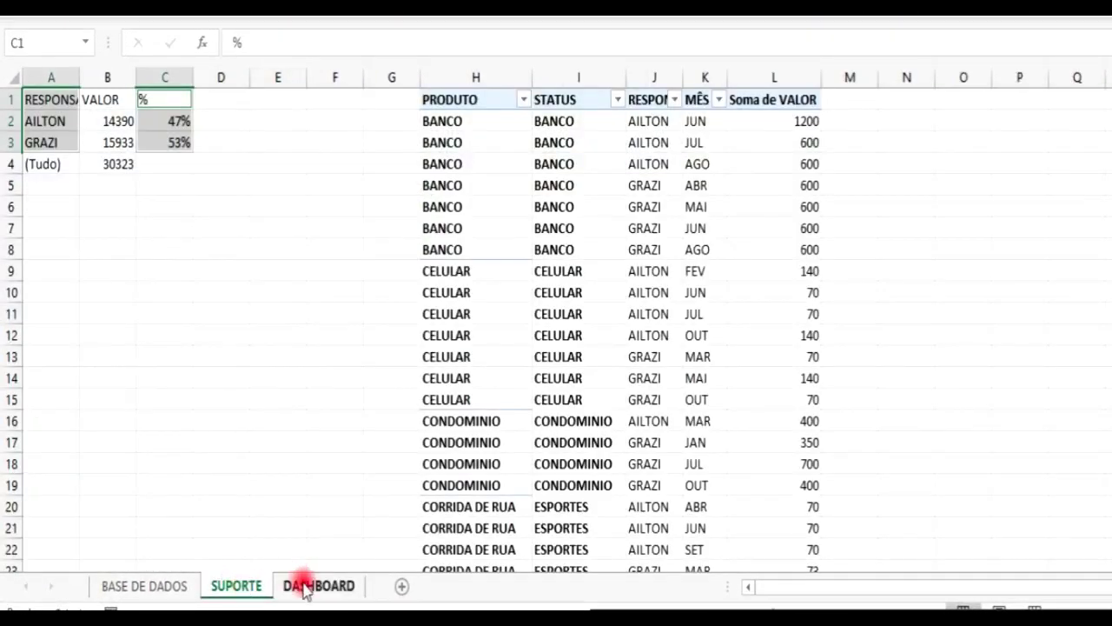
{"action": "key", "text": "ctrl+v"}
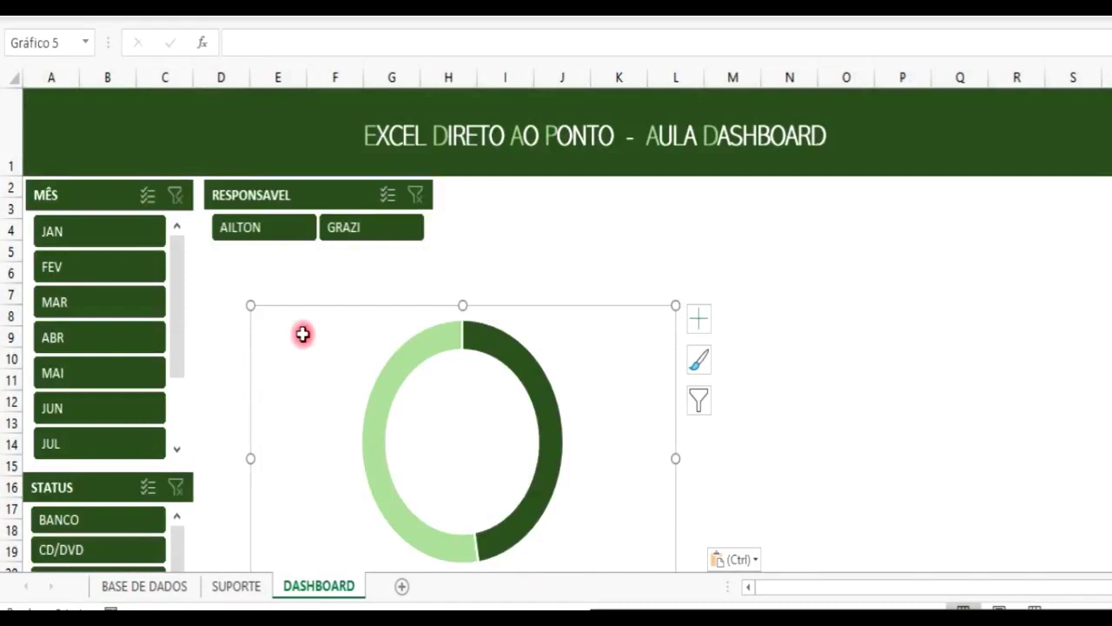
Shrink the doughnut chart to about the width of the RESPONSAVEL slicer and place it directly below that slicer
{"action": "left_click_drag", "start_coordinate": [493, 301], "coordinate": [440, 184]}
{"action": "left_click_drag", "start_coordinate": [622, 501], "coordinate": [425, 390]}
{"action": "left_click", "coordinate": [390, 198]}
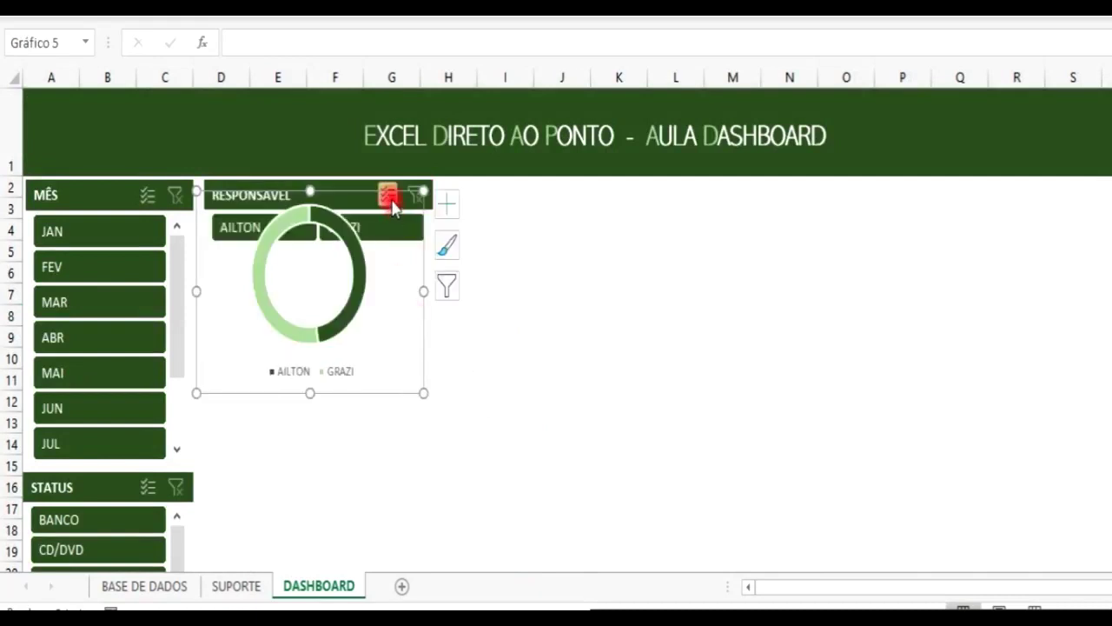
{"action": "left_click_drag", "start_coordinate": [402, 209], "coordinate": [402, 266]}
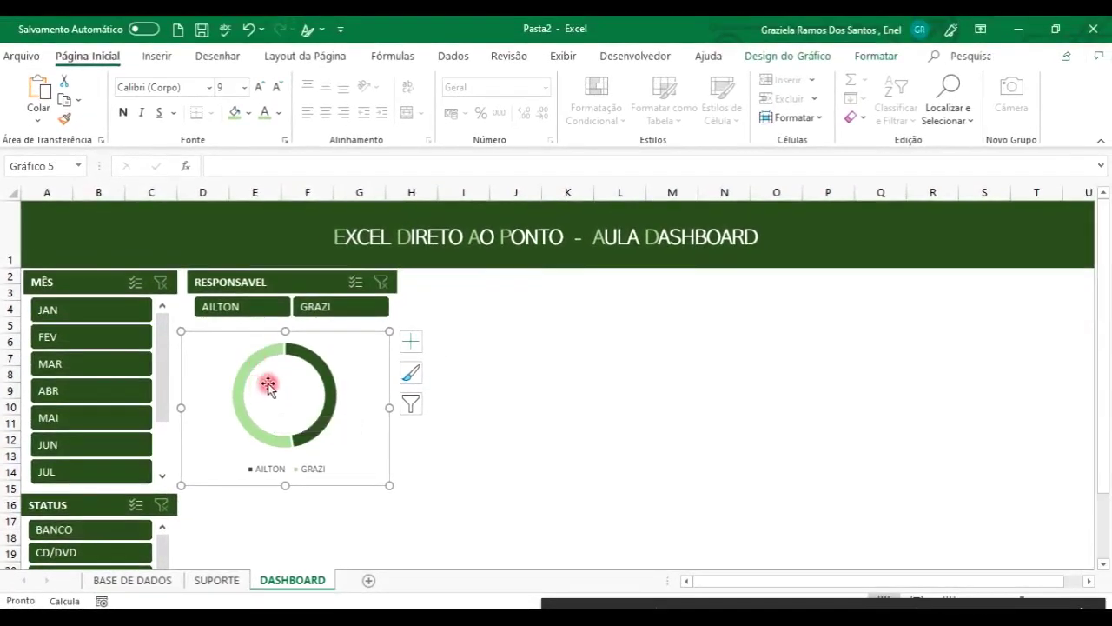
Insert a text box in the chart, starting inside the doughnut's ring
{"action": "left_click", "coordinate": [157, 55]}
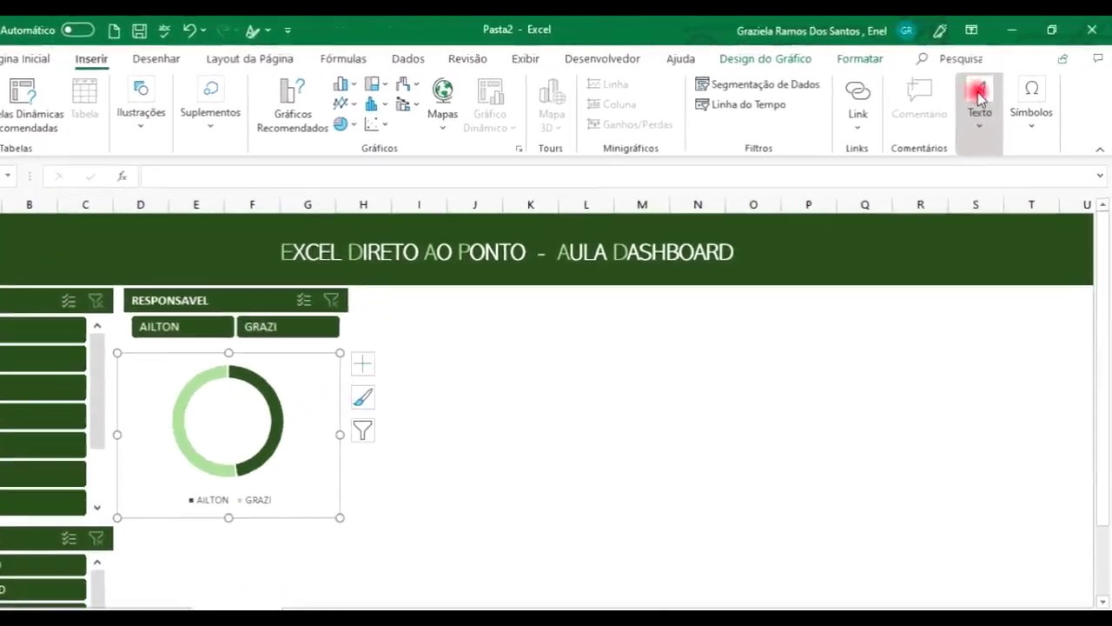
{"action": "left_click", "coordinate": [927, 121]}
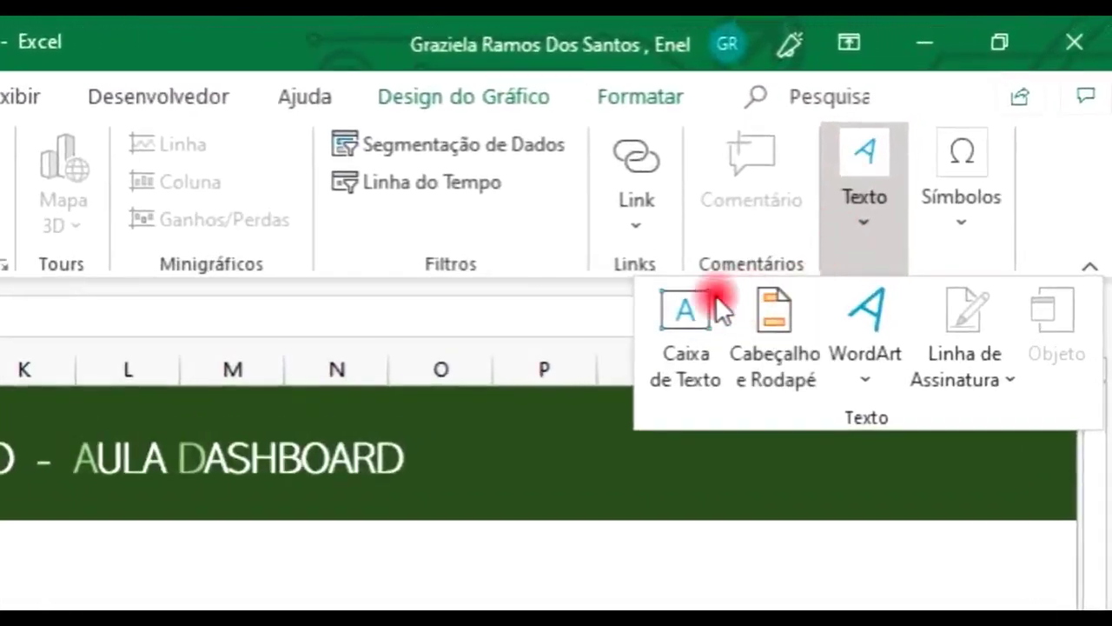
{"action": "left_click", "coordinate": [685, 315]}
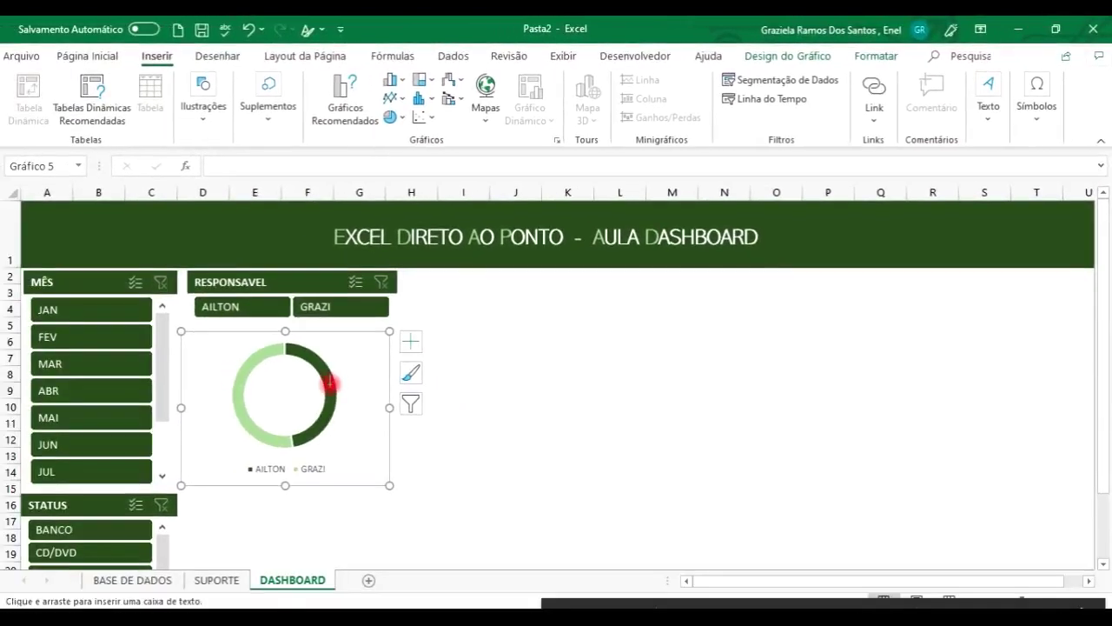
{"action": "left_click", "coordinate": [260, 386]}
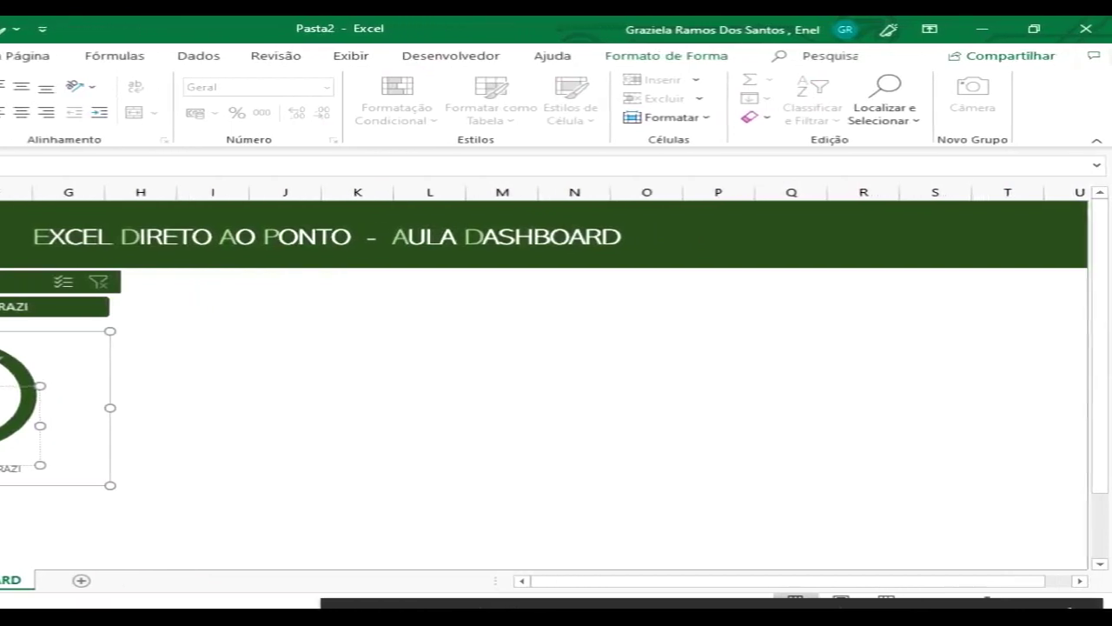
Insert the Webdings man symbol (code 128) and woman symbol (code 129) into the text box
{"action": "left_click", "coordinate": [1006, 98]}
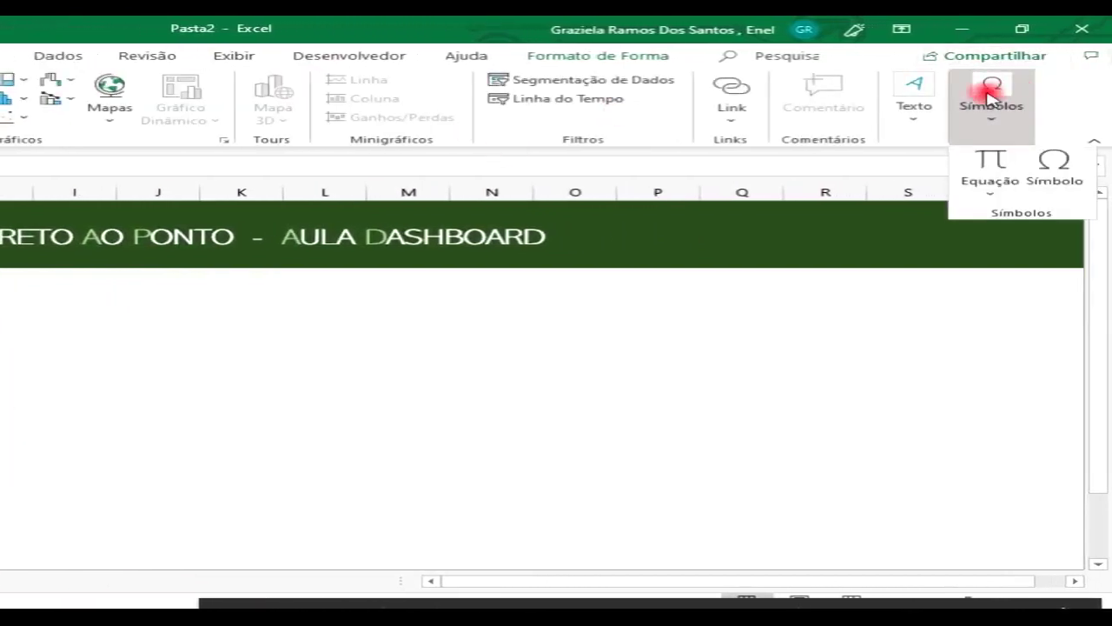
{"action": "left_click", "coordinate": [1054, 171]}
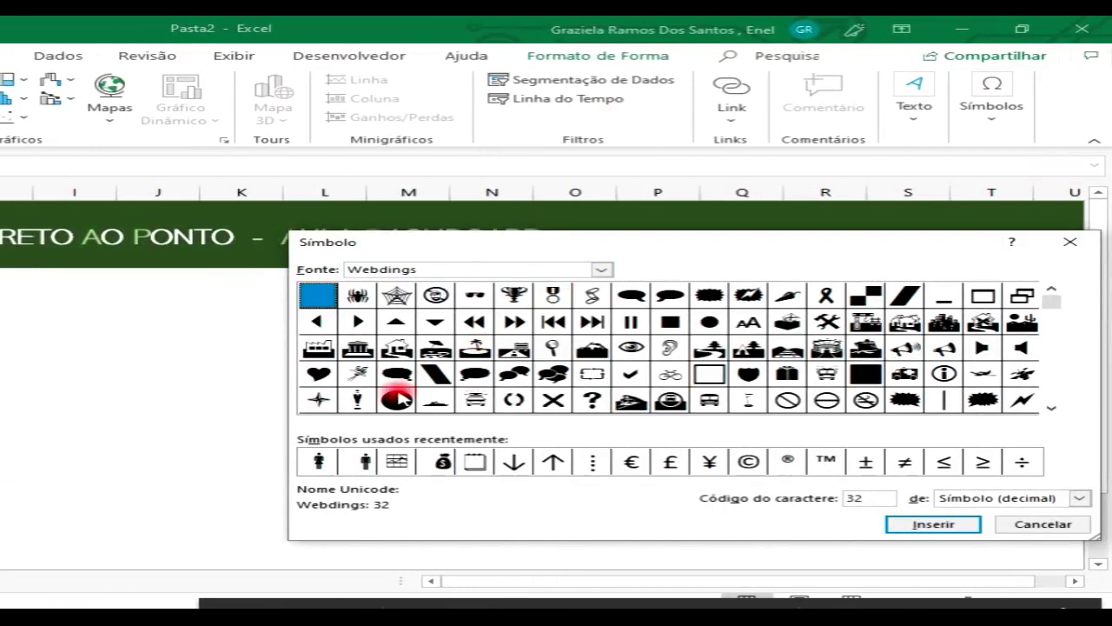
{"action": "left_click", "coordinate": [317, 463]}
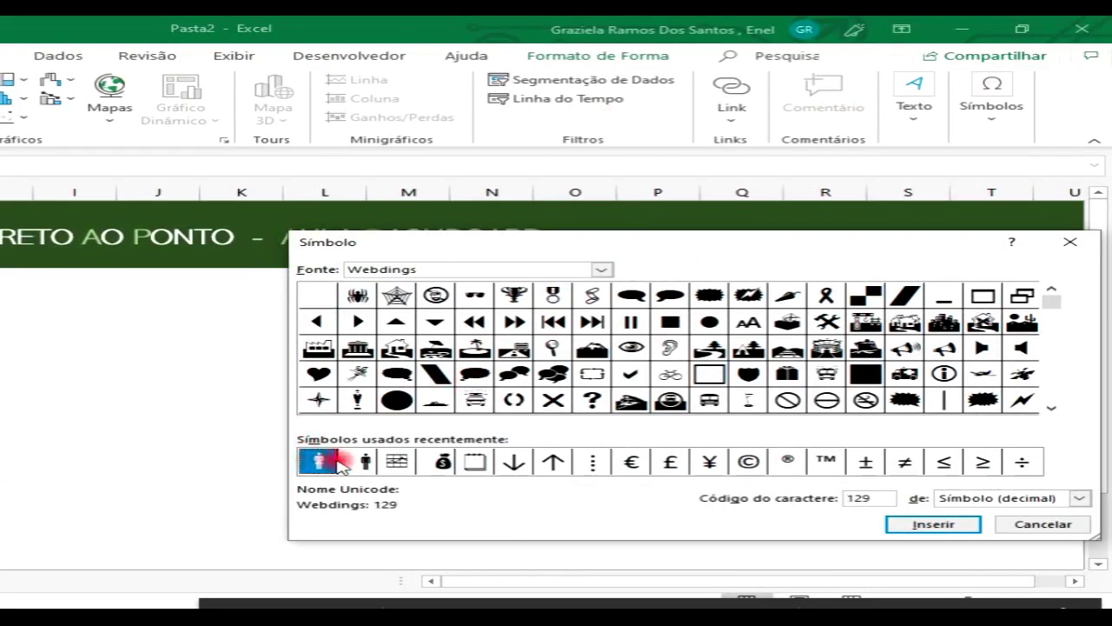
{"action": "left_click", "coordinate": [358, 463]}
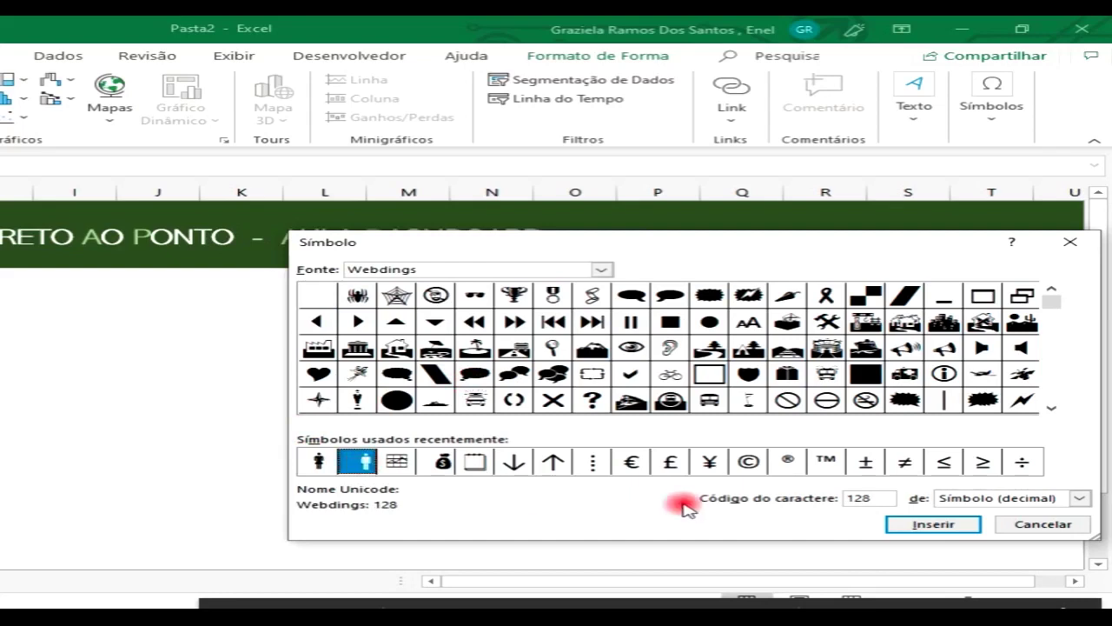
{"action": "left_click", "coordinate": [949, 527]}
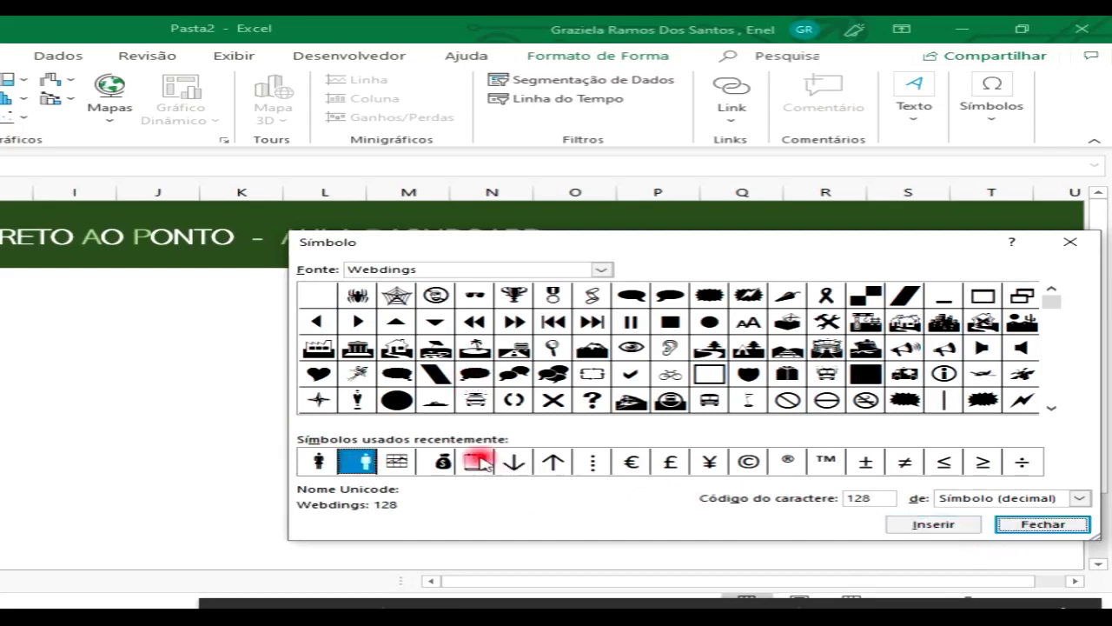
{"action": "left_click", "coordinate": [319, 461]}
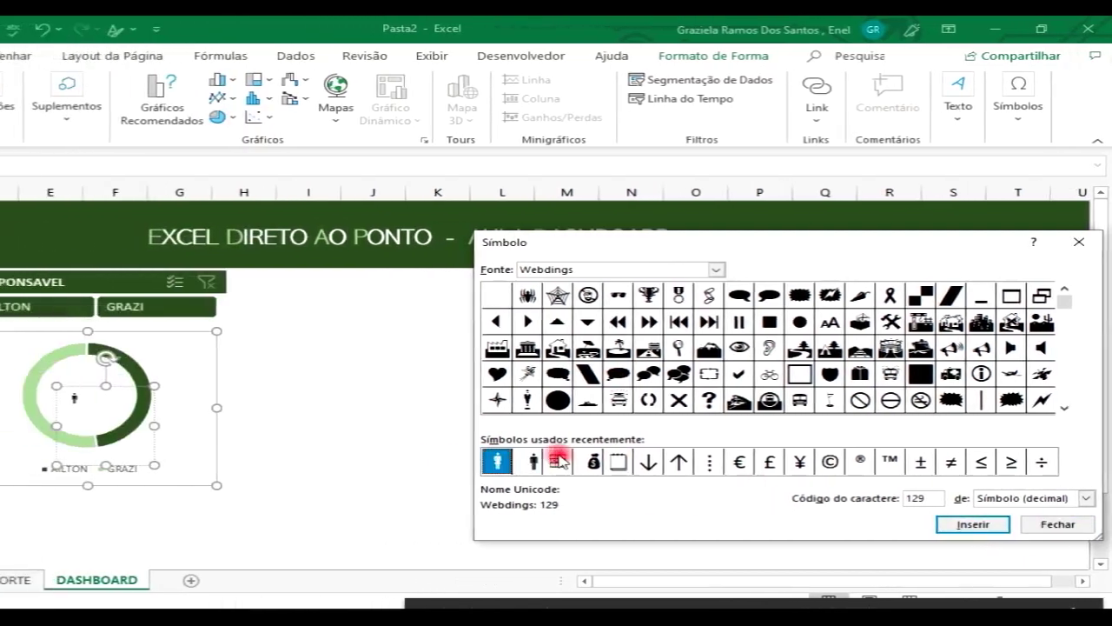
{"action": "left_click", "coordinate": [960, 524]}
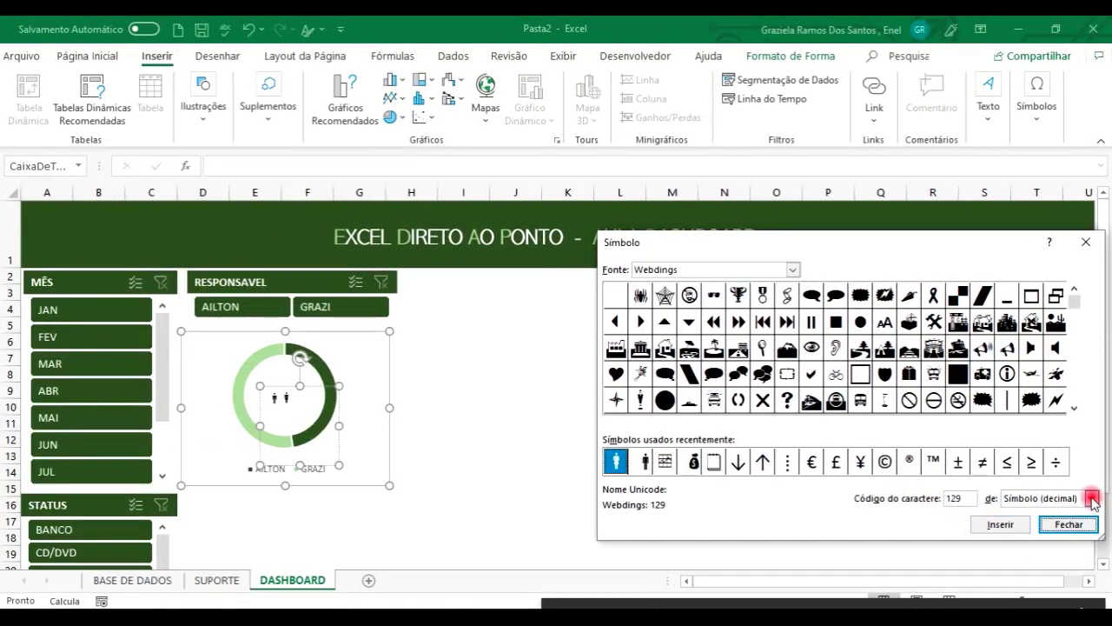
{"action": "left_click", "coordinate": [1072, 523]}
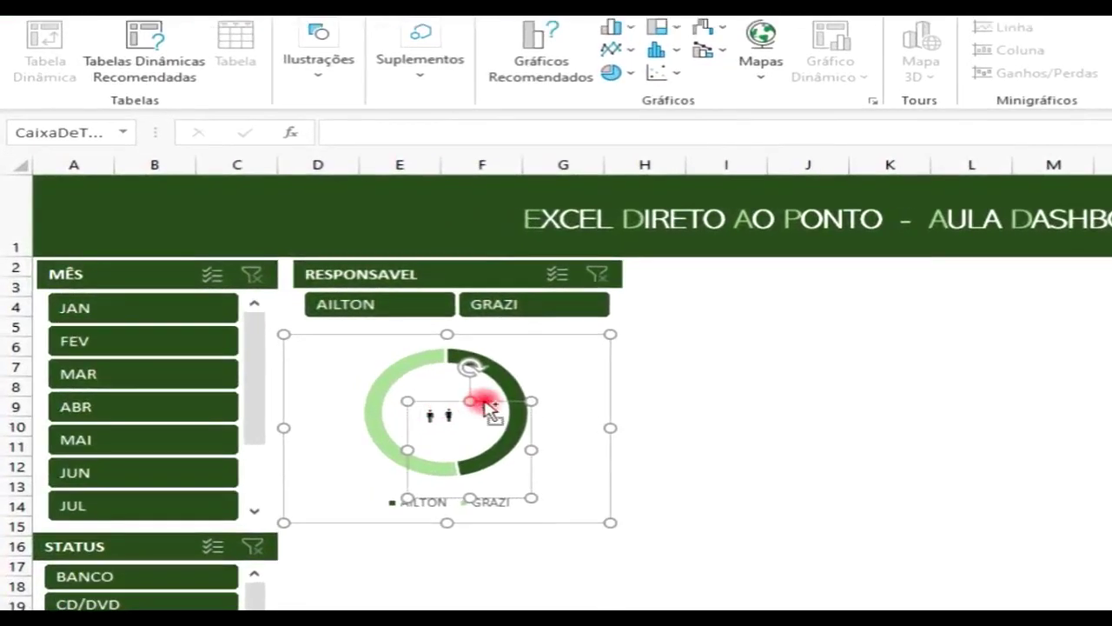
Duplicate the text box with the two person symbols into the chart's upper-left area
{"action": "left_click_drag", "start_coordinate": [484, 405], "coordinate": [435, 425]}
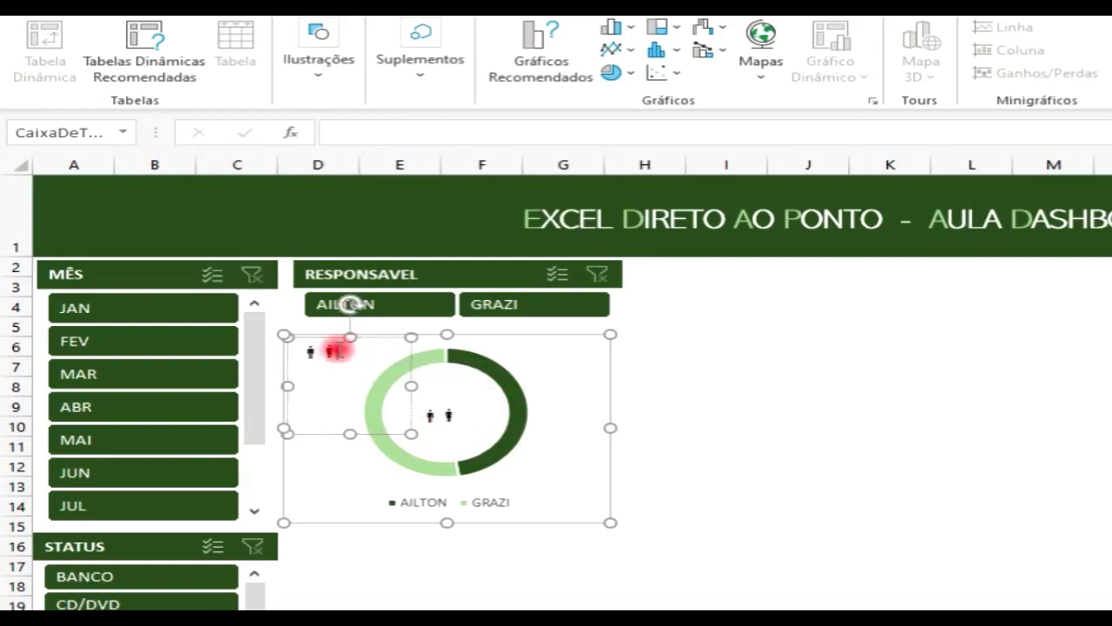
{"action": "left_click", "coordinate": [346, 352]}
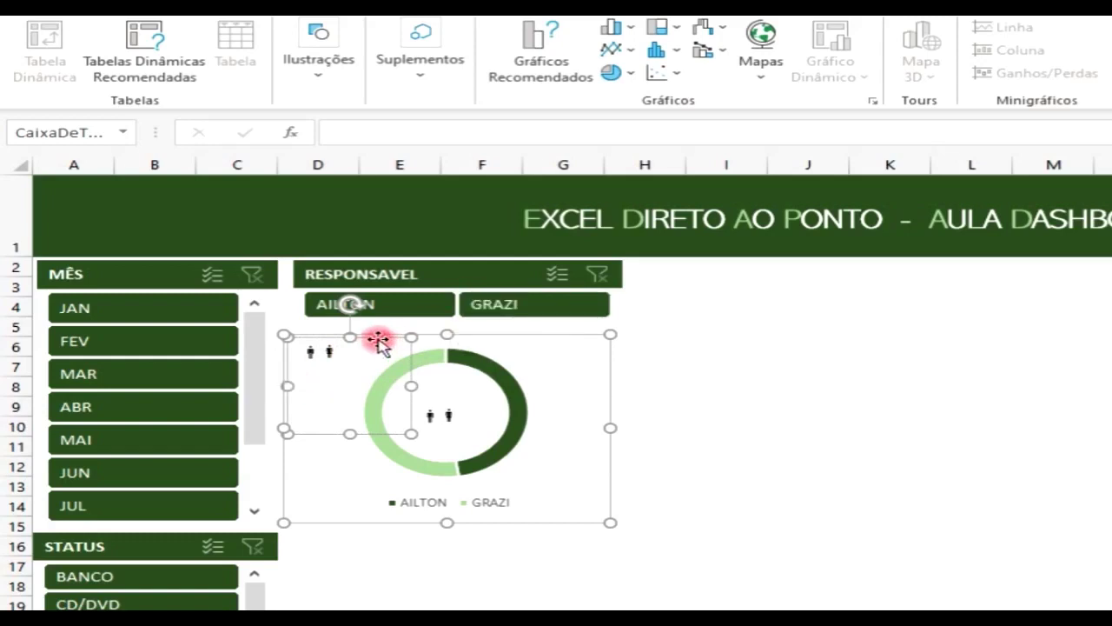
Keep only the man symbol in the copied text box, at font size 28 and centered horizontally and vertically
{"action": "left_click", "coordinate": [131, 5]}
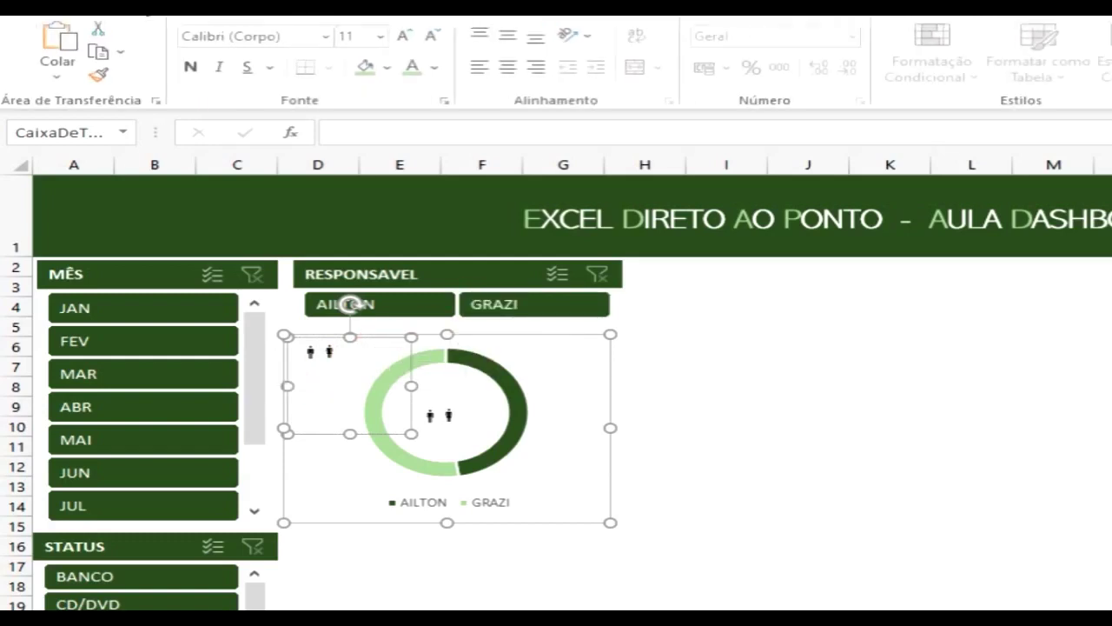
{"action": "left_click", "coordinate": [380, 40]}
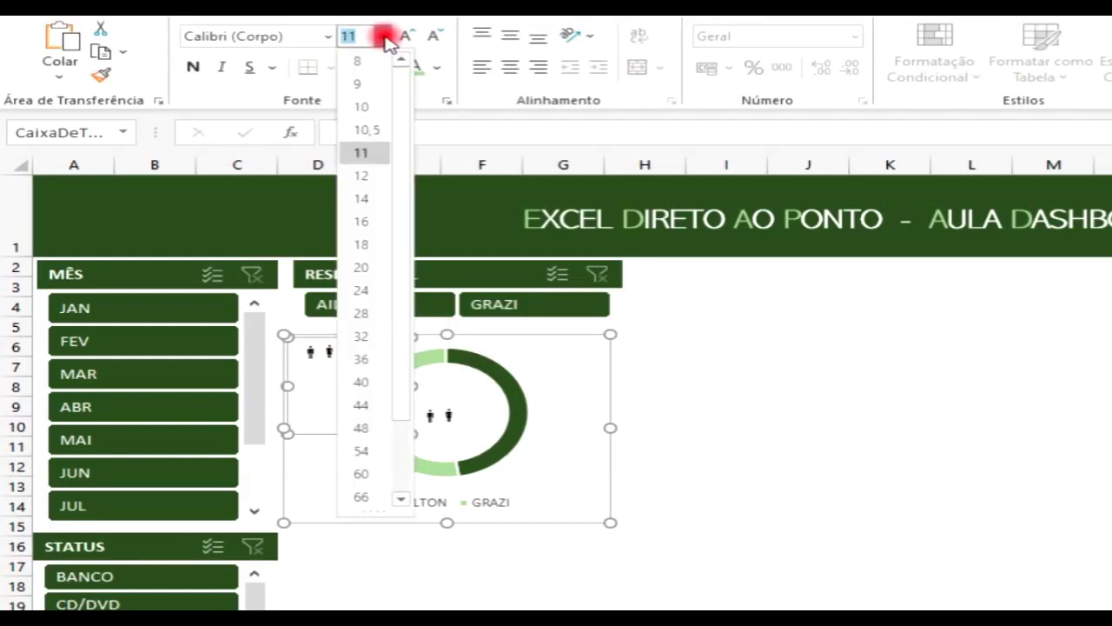
{"action": "left_click", "coordinate": [362, 313]}
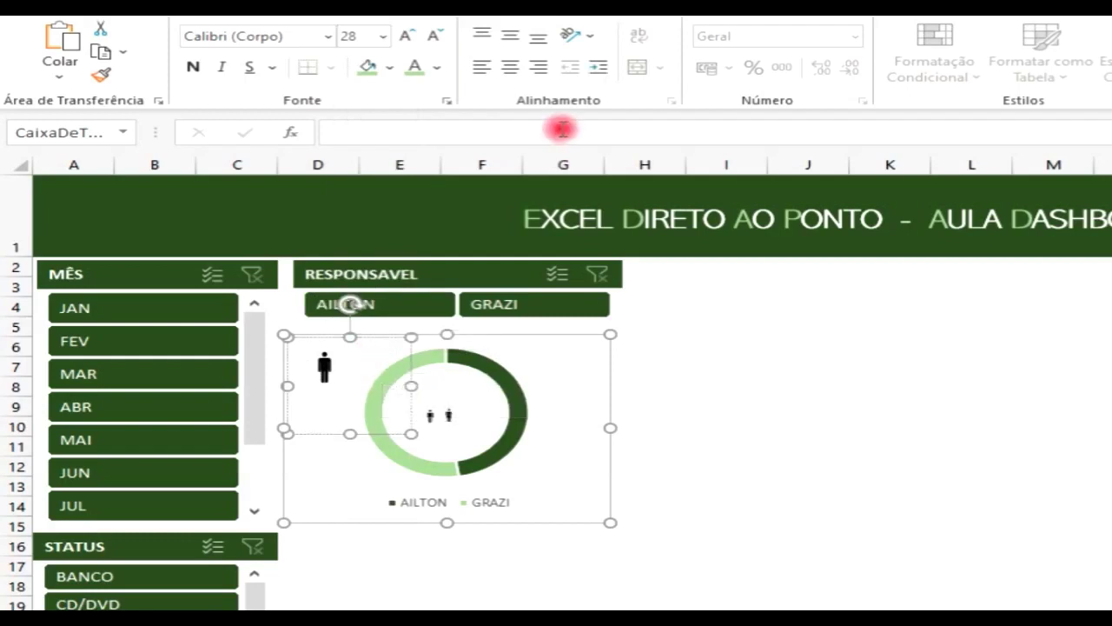
{"action": "left_click", "coordinate": [511, 69]}
{"action": "left_click", "coordinate": [510, 36]}
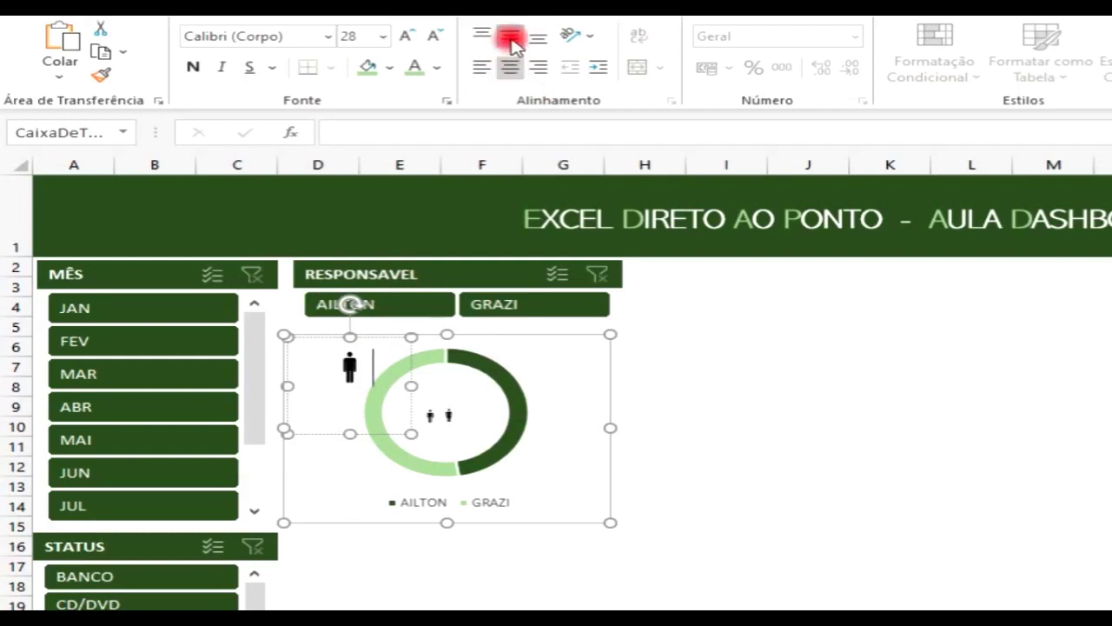
Set the font size of the symbols in the original text box to 28 and place the text cursor between them
{"action": "left_click", "coordinate": [451, 418]}
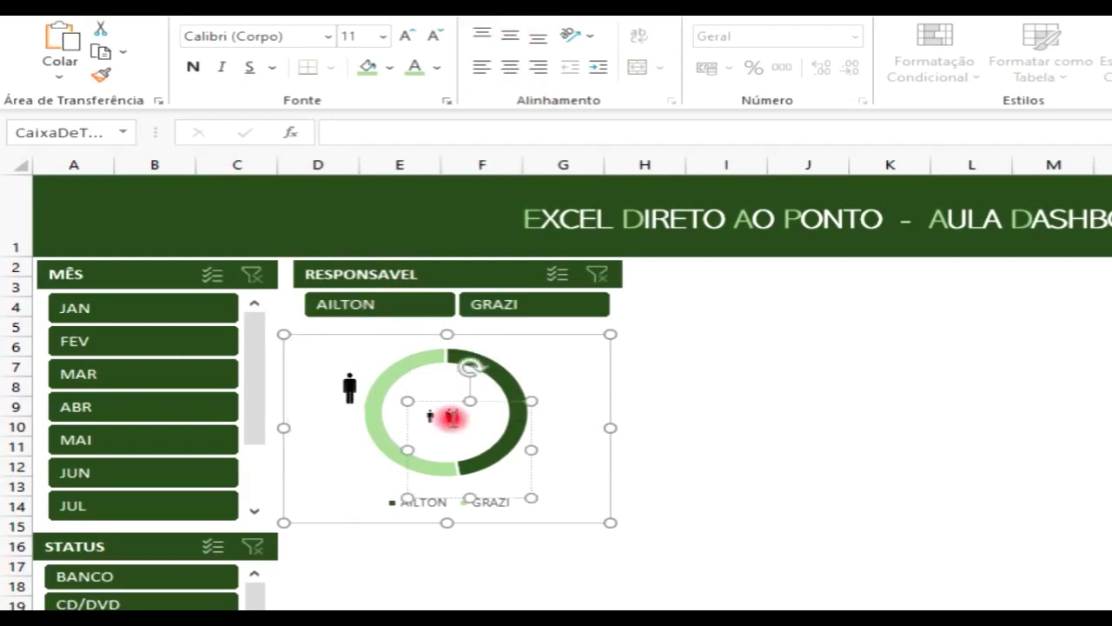
{"action": "left_click", "coordinate": [351, 385]}
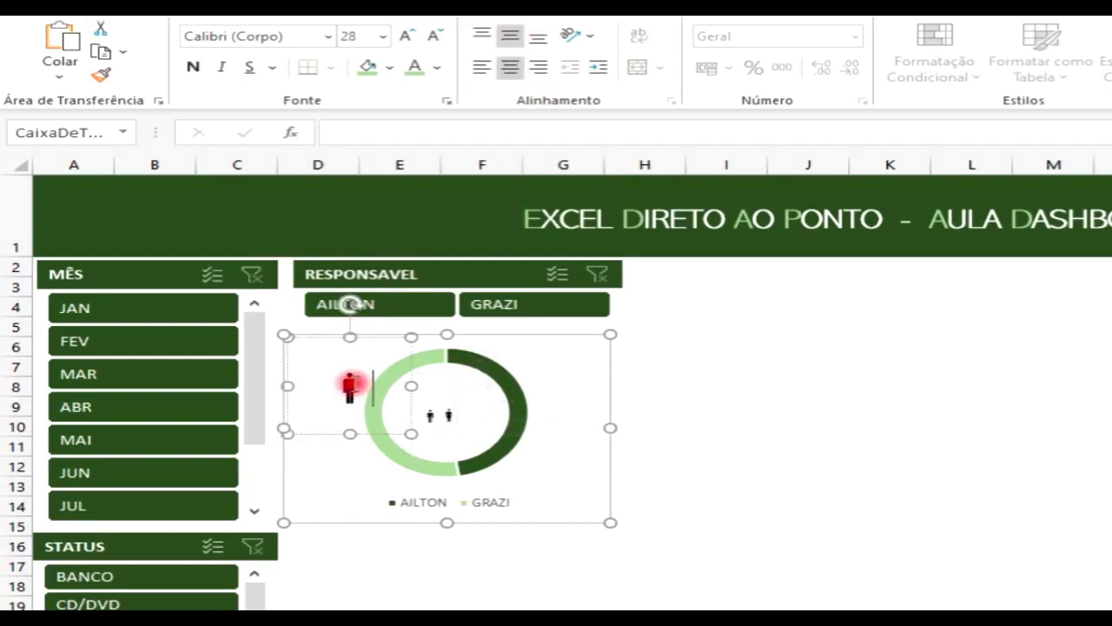
{"action": "left_click", "coordinate": [489, 410]}
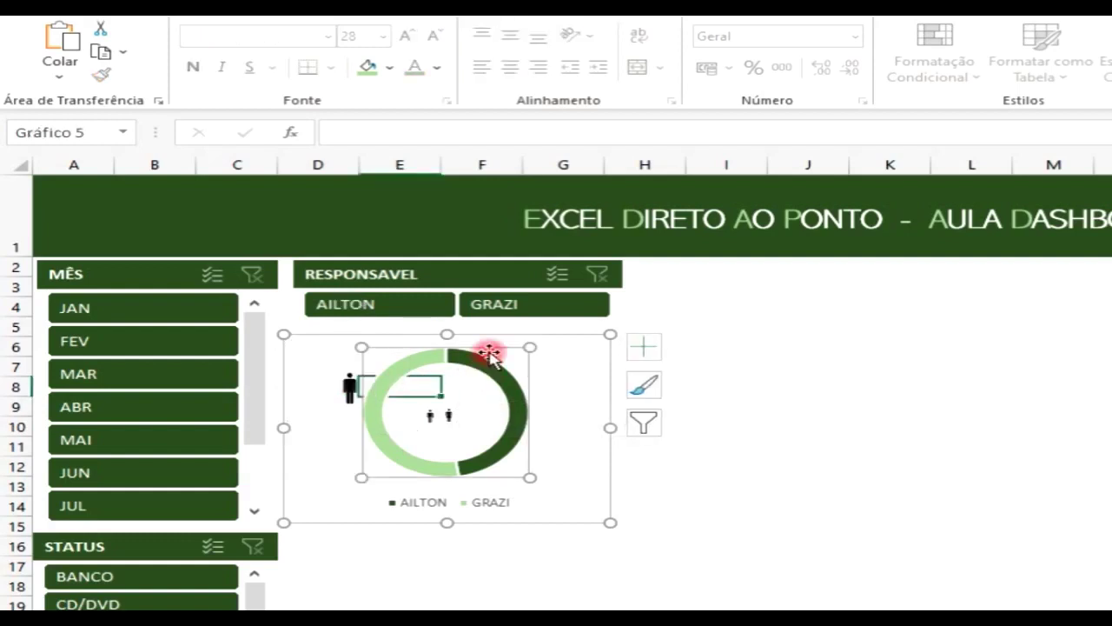
{"action": "left_click", "coordinate": [500, 381]}
{"action": "left_click", "coordinate": [456, 419]}
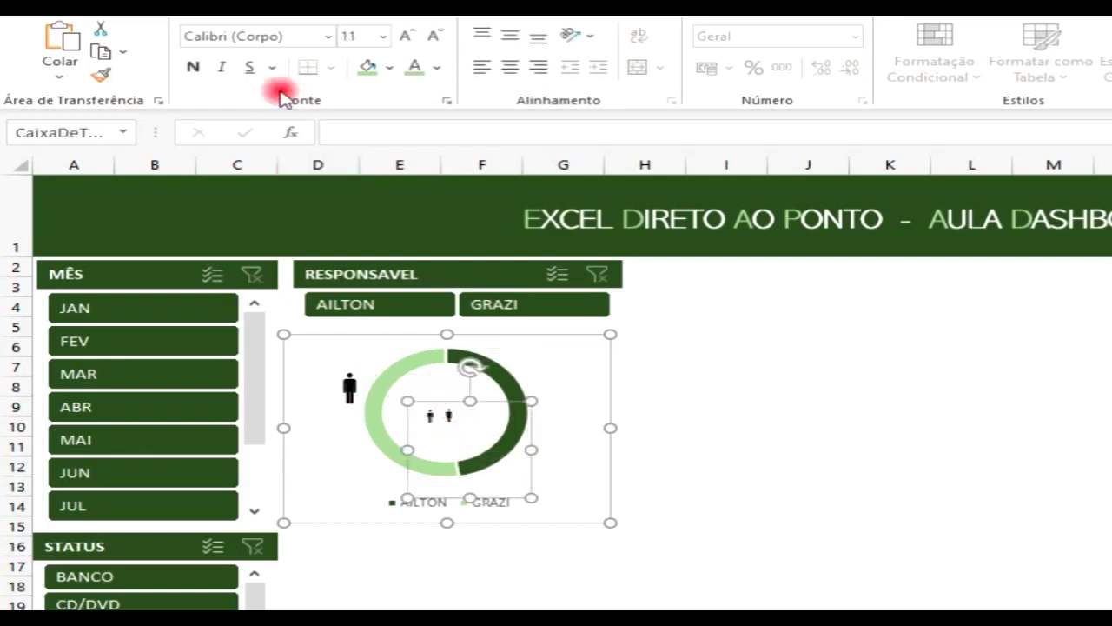
{"action": "left_click", "coordinate": [383, 39]}
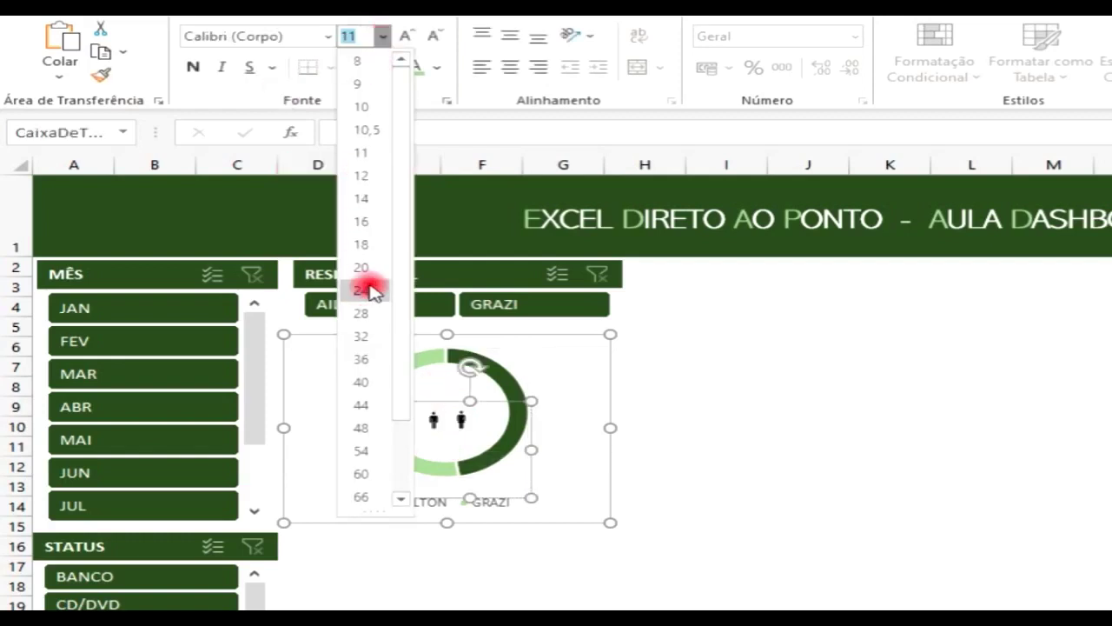
{"action": "left_click", "coordinate": [363, 313]}
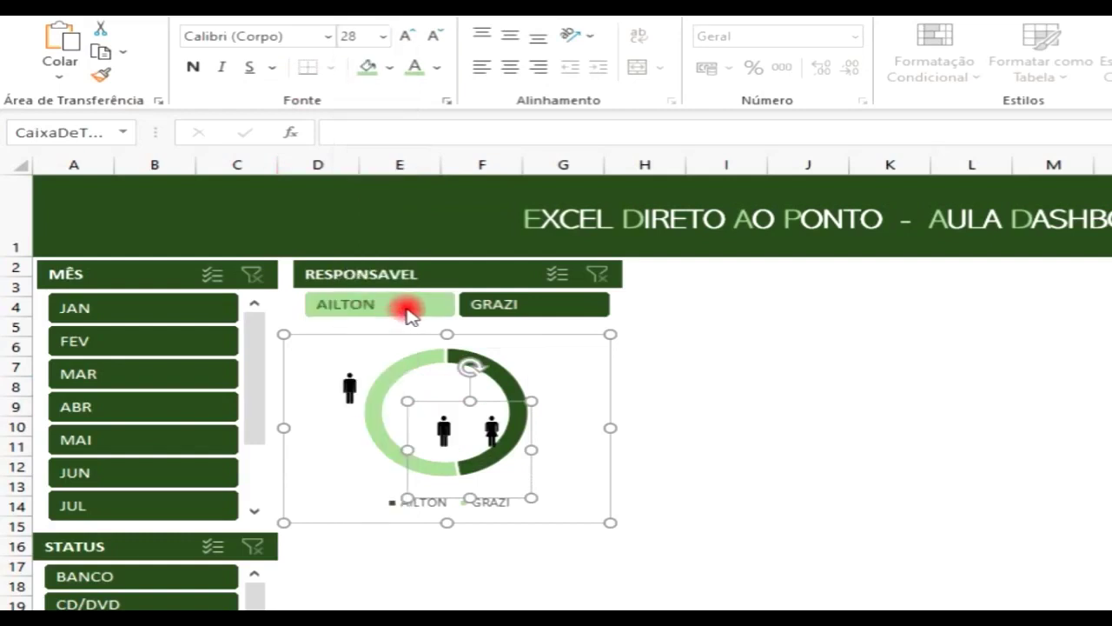
{"action": "left_click", "coordinate": [456, 424]}
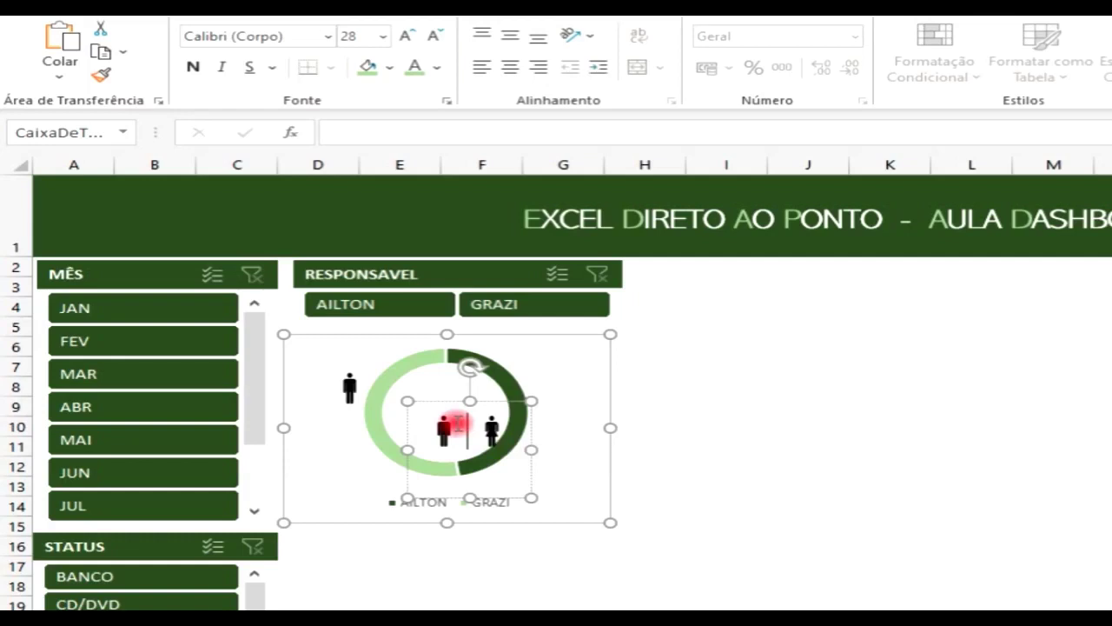
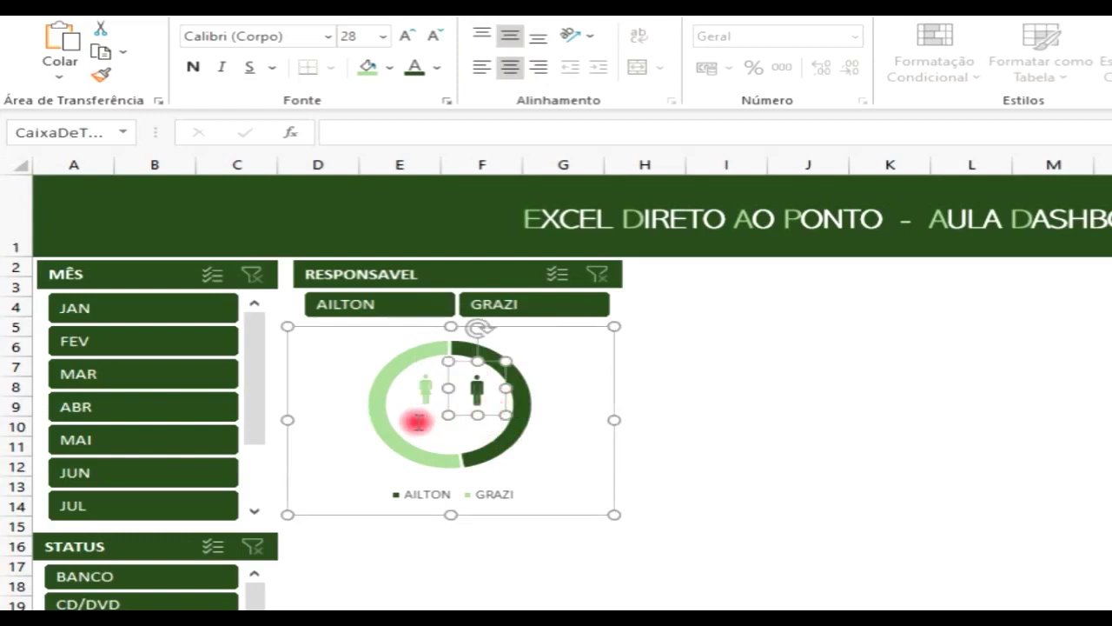
Insert a new empty text box inside the doughnut chart, below the person symbols
{"action": "left_click", "coordinate": [408, 427]}
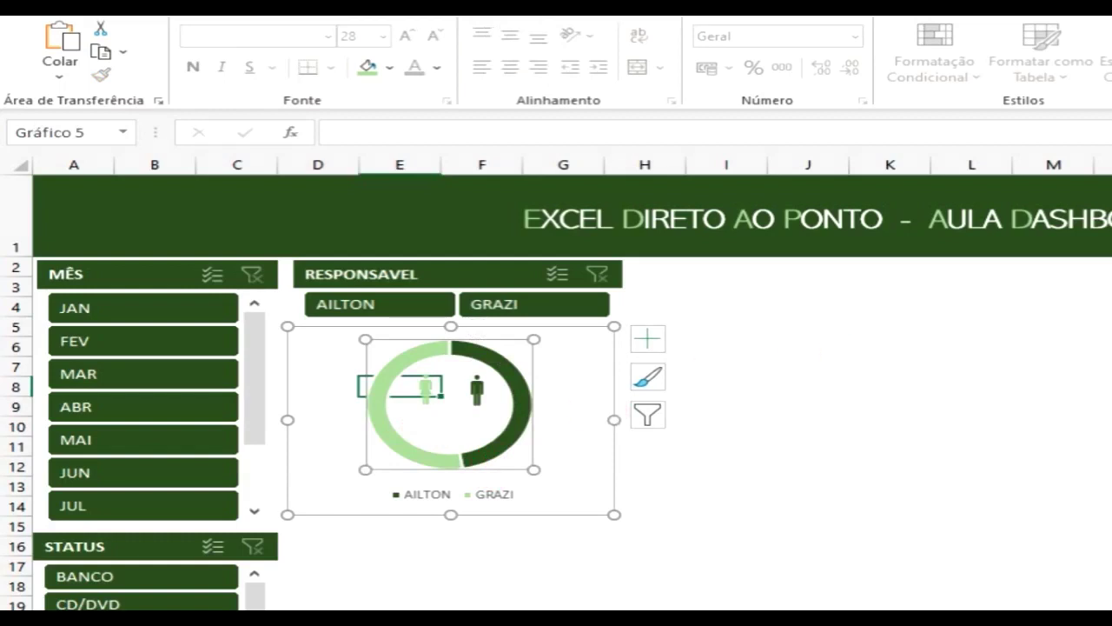
{"action": "left_click", "coordinate": [292, 19]}
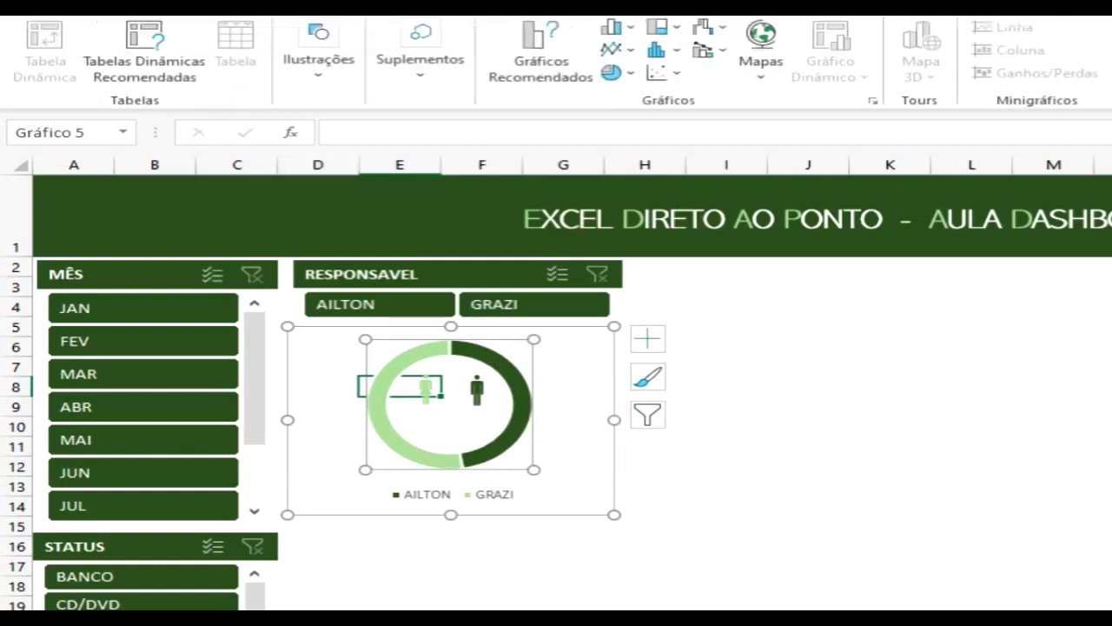
{"action": "left_click", "coordinate": [1017, 29]}
{"action": "left_click", "coordinate": [1111, 139]}
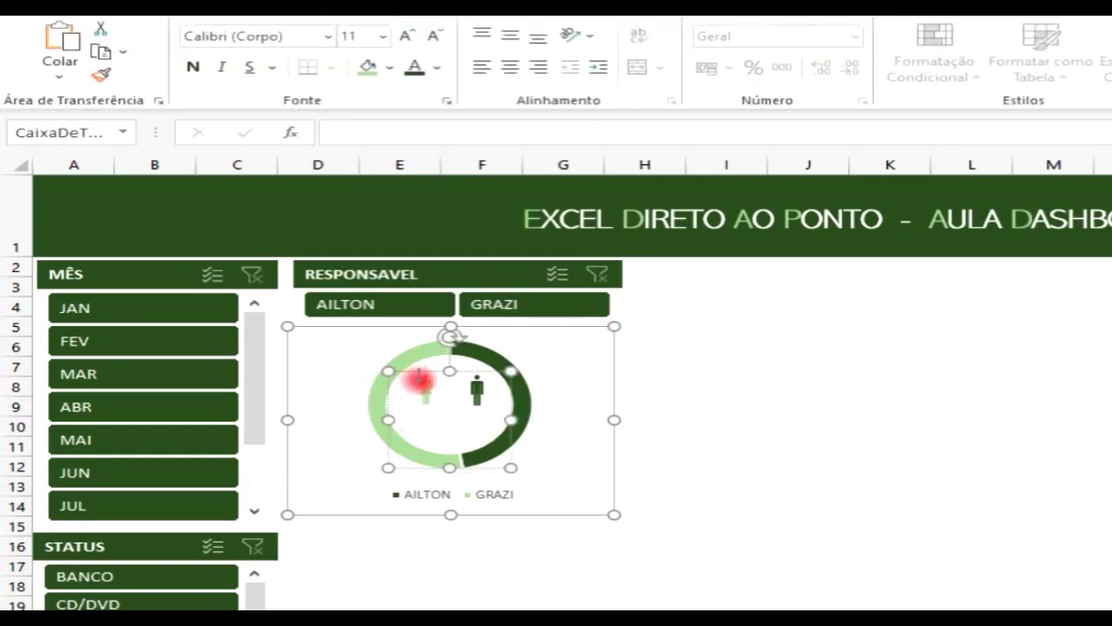
{"action": "left_click", "coordinate": [414, 376]}
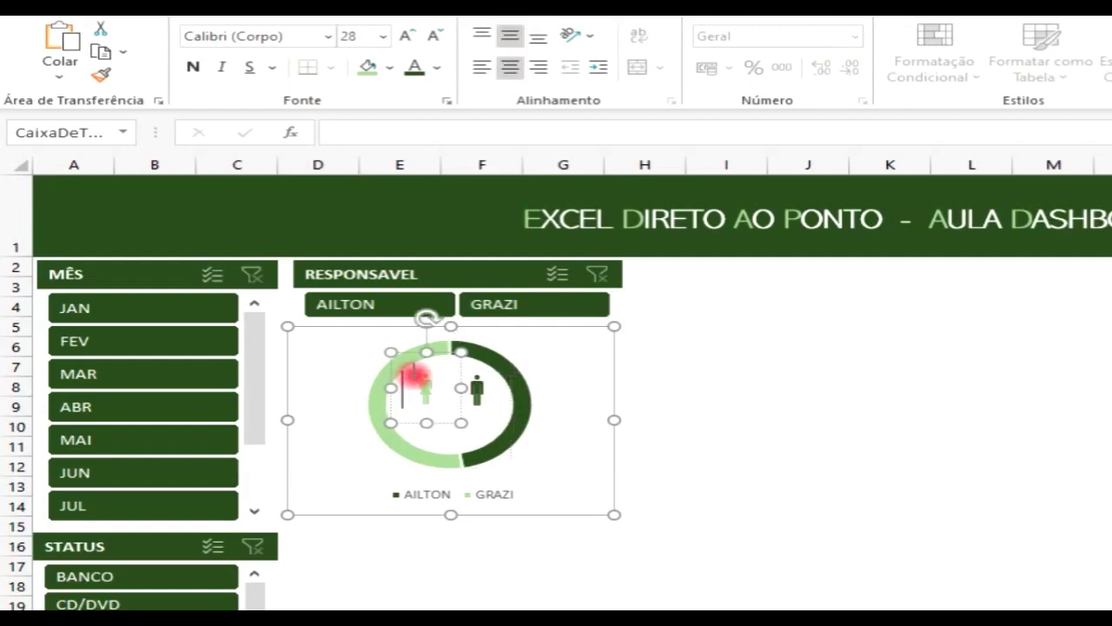
{"action": "left_click", "coordinate": [421, 419]}
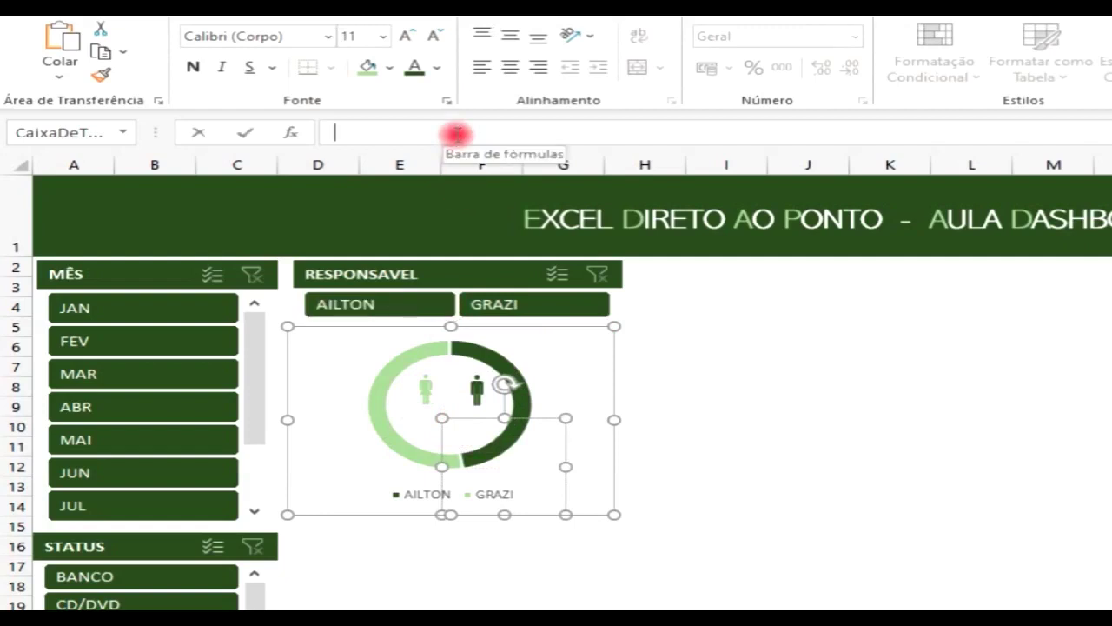
Link the new text box to cell C2 of the SUPORTE sheet with a formula reference
{"action": "left_click", "coordinate": [456, 134]}
{"action": "type", "text": "="}
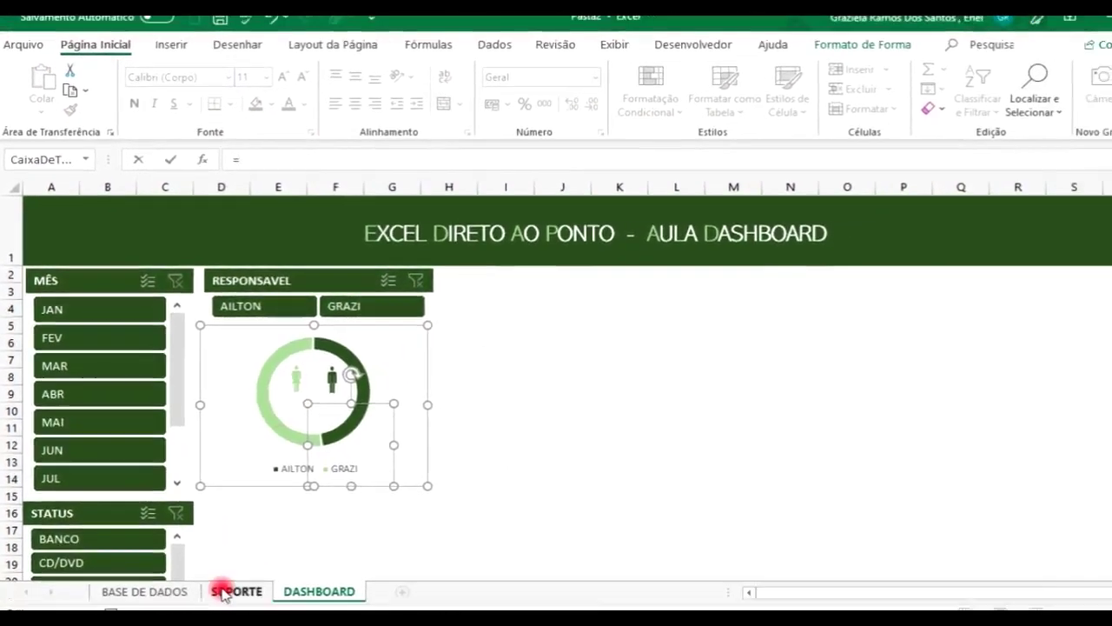
{"action": "left_click", "coordinate": [224, 592]}
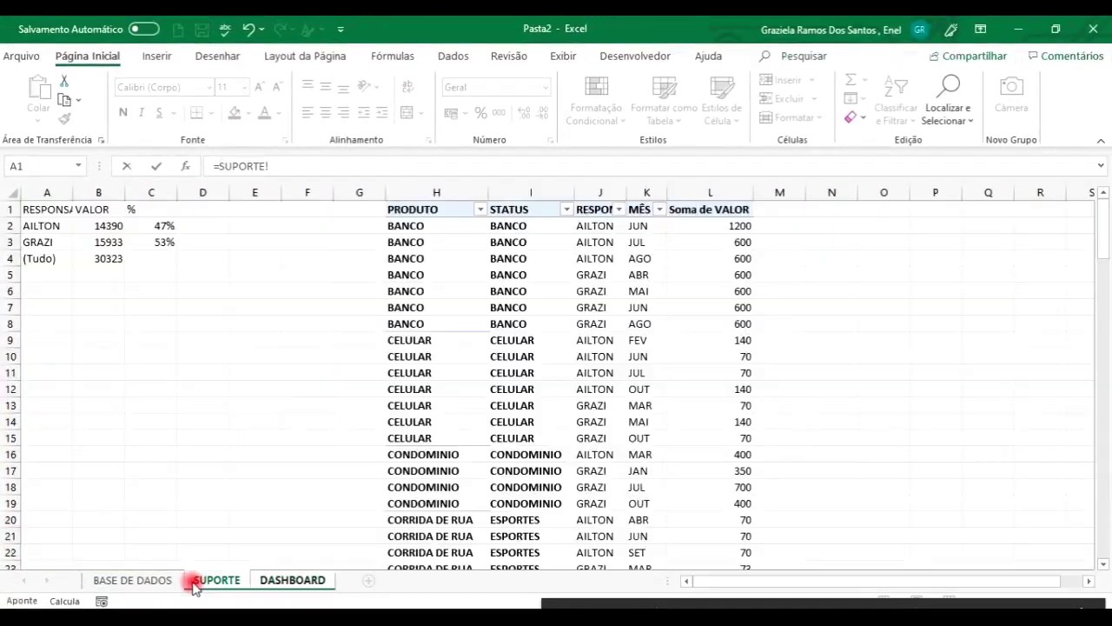
{"action": "left_click", "coordinate": [164, 226]}
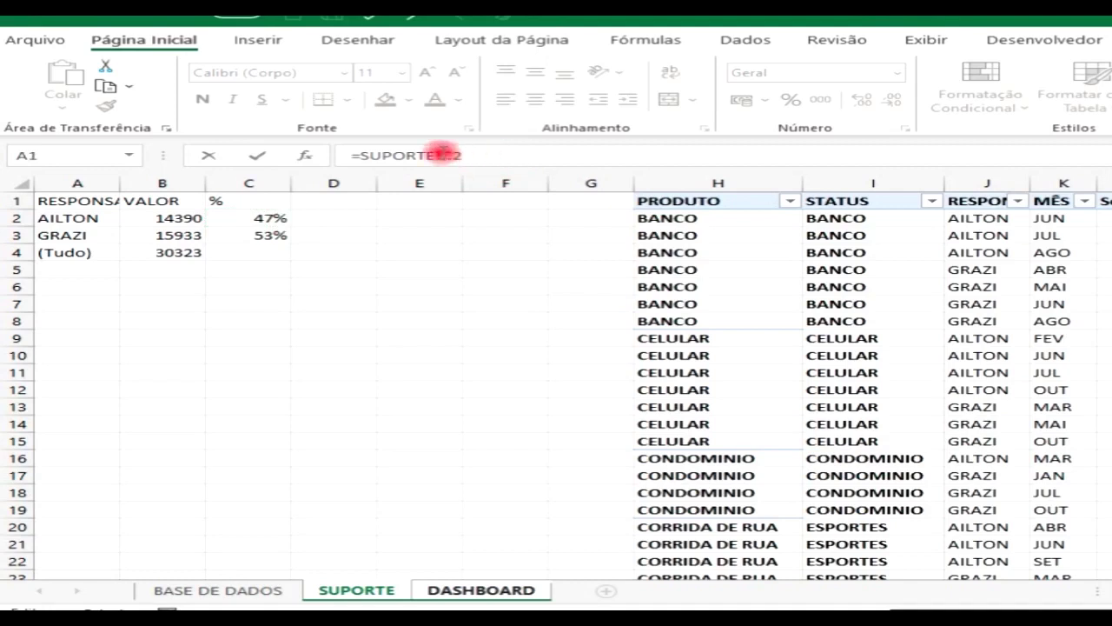
{"action": "key", "text": "Return"}
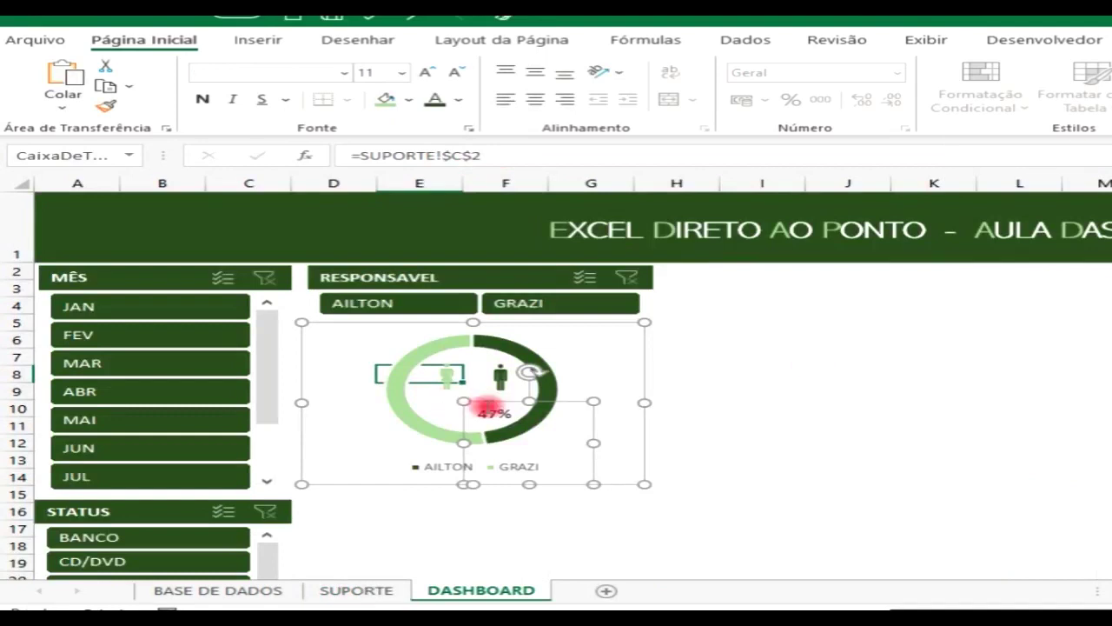
Format the linked percentage at font size 16 in dark green, centered horizontally and vertically in its text box
{"action": "left_click", "coordinate": [477, 403]}
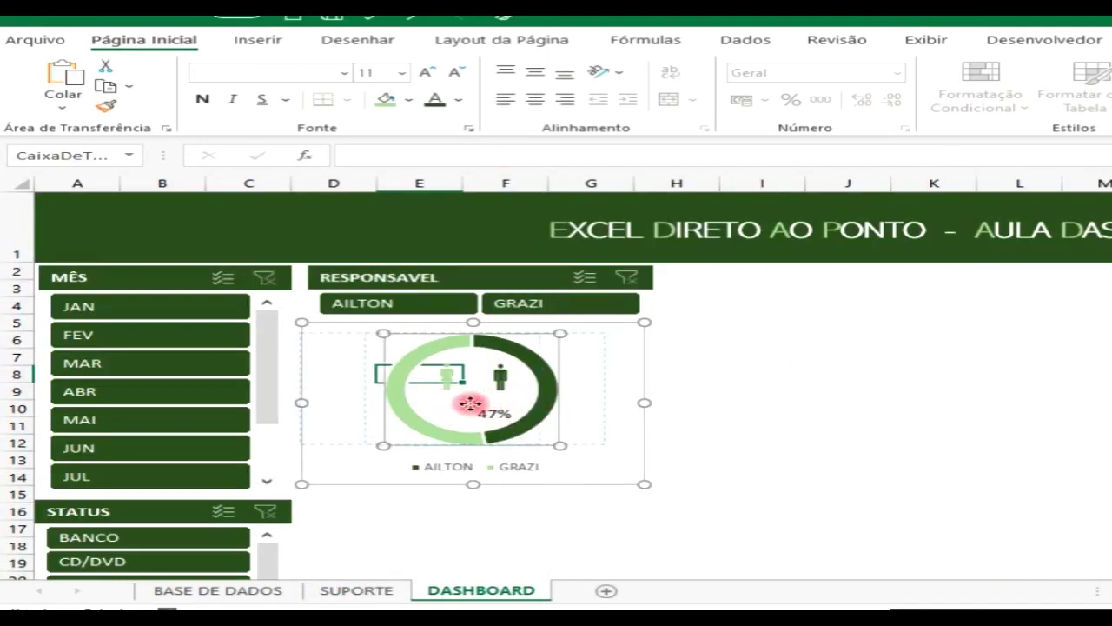
{"action": "left_click_drag", "start_coordinate": [495, 404], "coordinate": [506, 406]}
{"action": "left_click", "coordinate": [496, 405]}
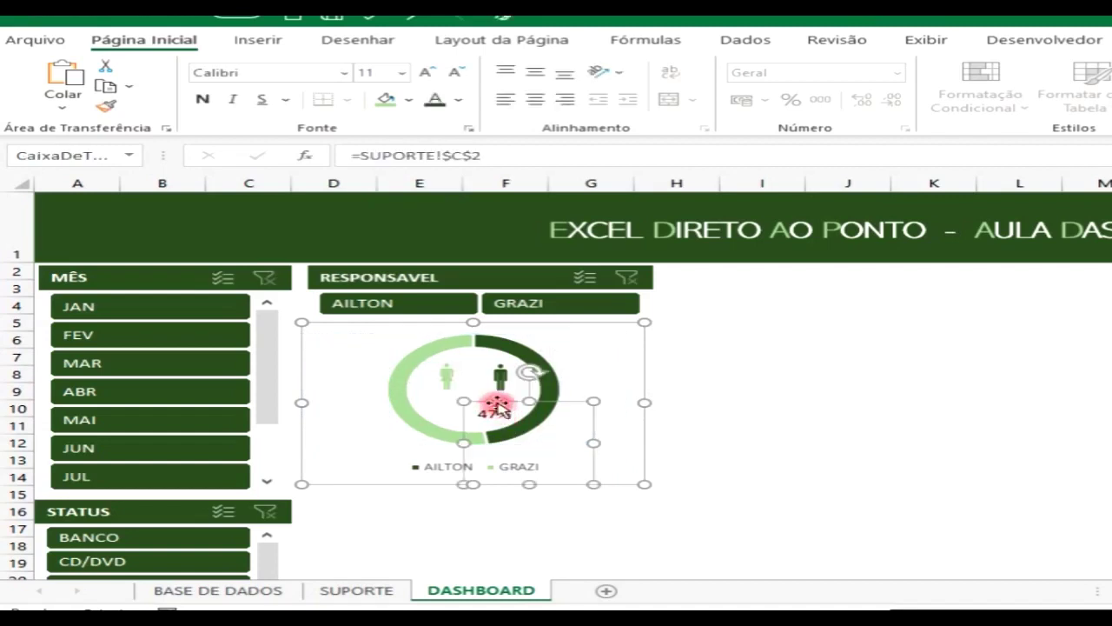
{"action": "left_click", "coordinate": [402, 73]}
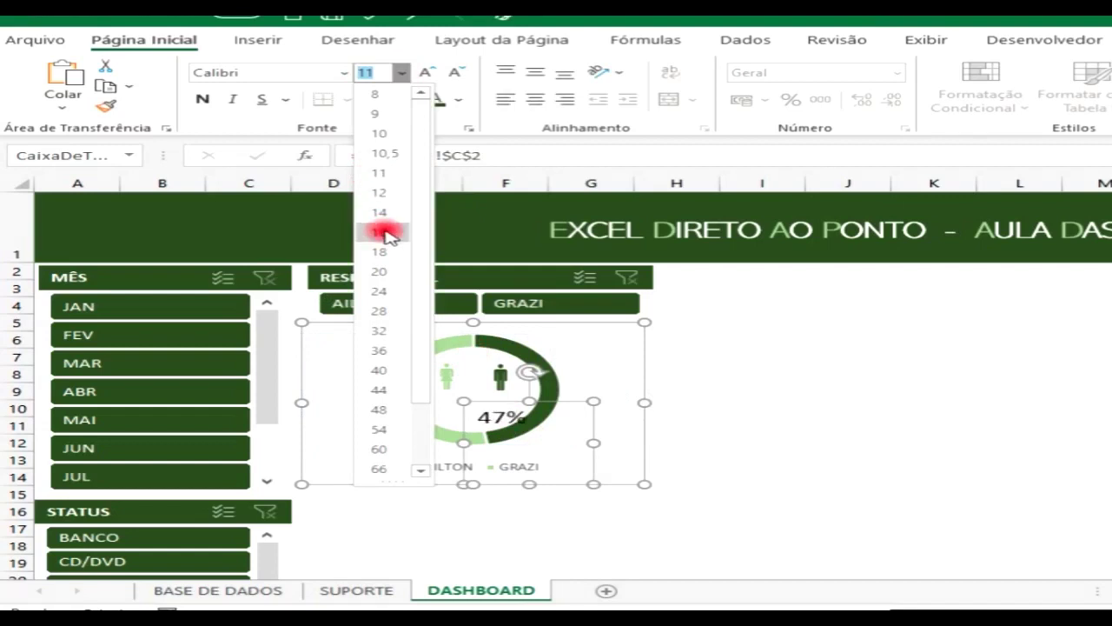
{"action": "left_click", "coordinate": [385, 233]}
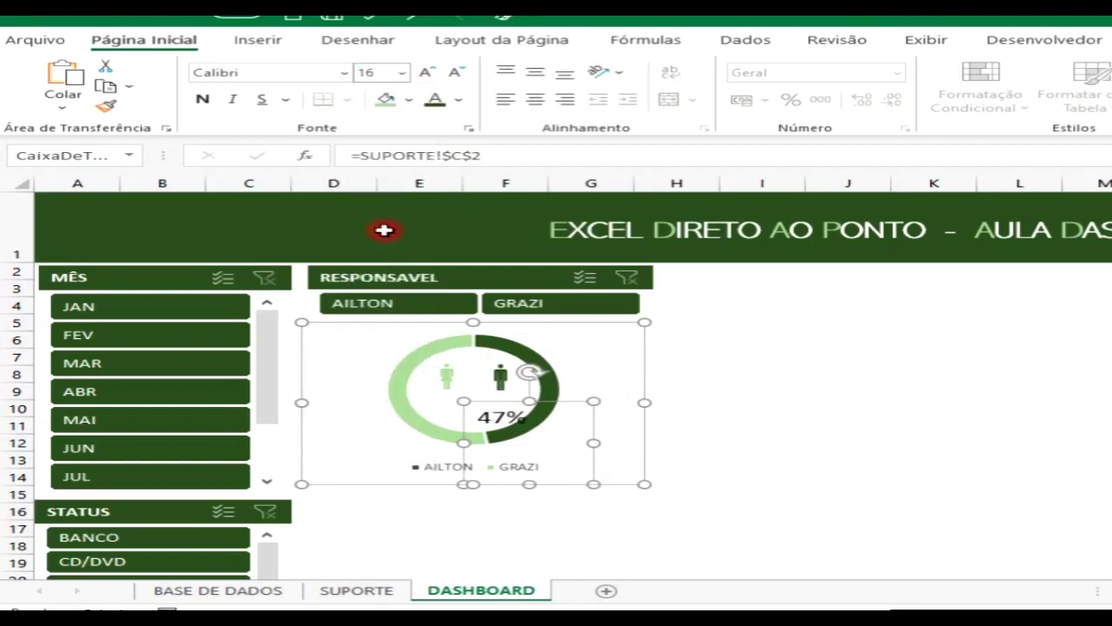
{"action": "left_click", "coordinate": [439, 103]}
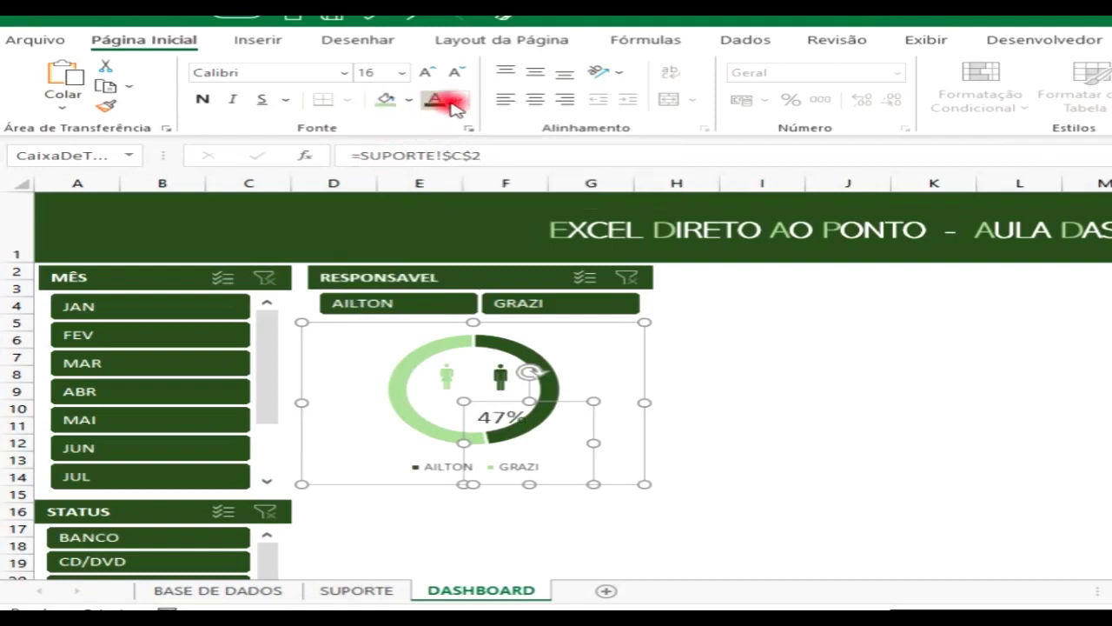
{"action": "left_click", "coordinate": [537, 101]}
{"action": "left_click", "coordinate": [537, 75]}
Shrink the dark green percentage's text box and move it directly beneath the man symbol
{"action": "left_click", "coordinate": [581, 417]}
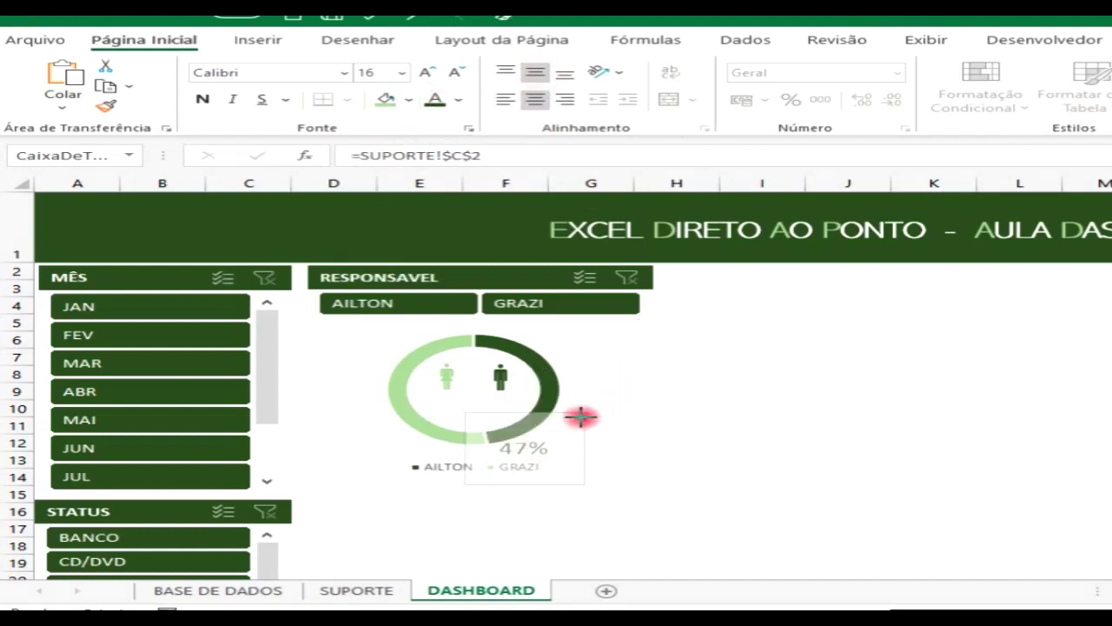
{"action": "left_click", "coordinate": [551, 432]}
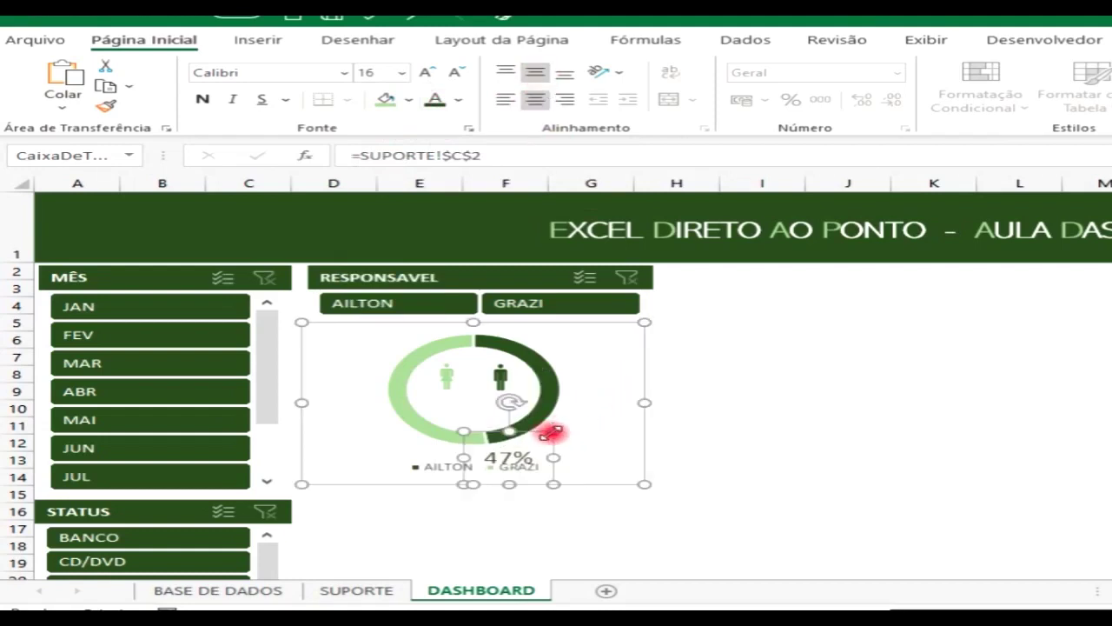
{"action": "left_click_drag", "start_coordinate": [529, 431], "coordinate": [530, 381]}
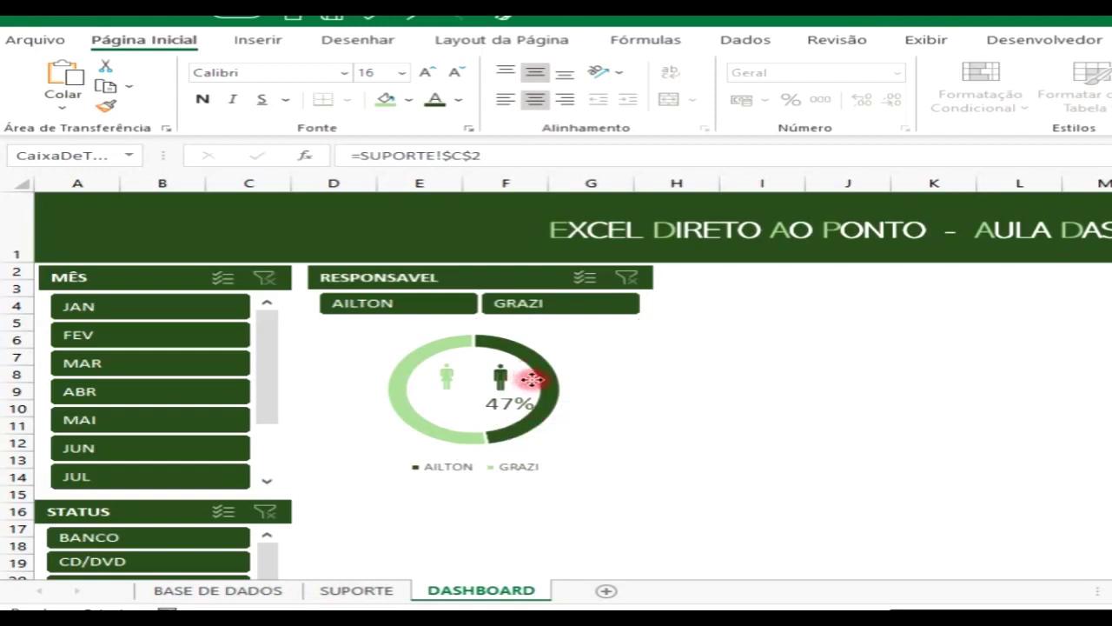
Insert another text box into the doughnut chart and link it to cell C3 of the SUPORTE sheet
{"action": "left_click", "coordinate": [423, 398]}
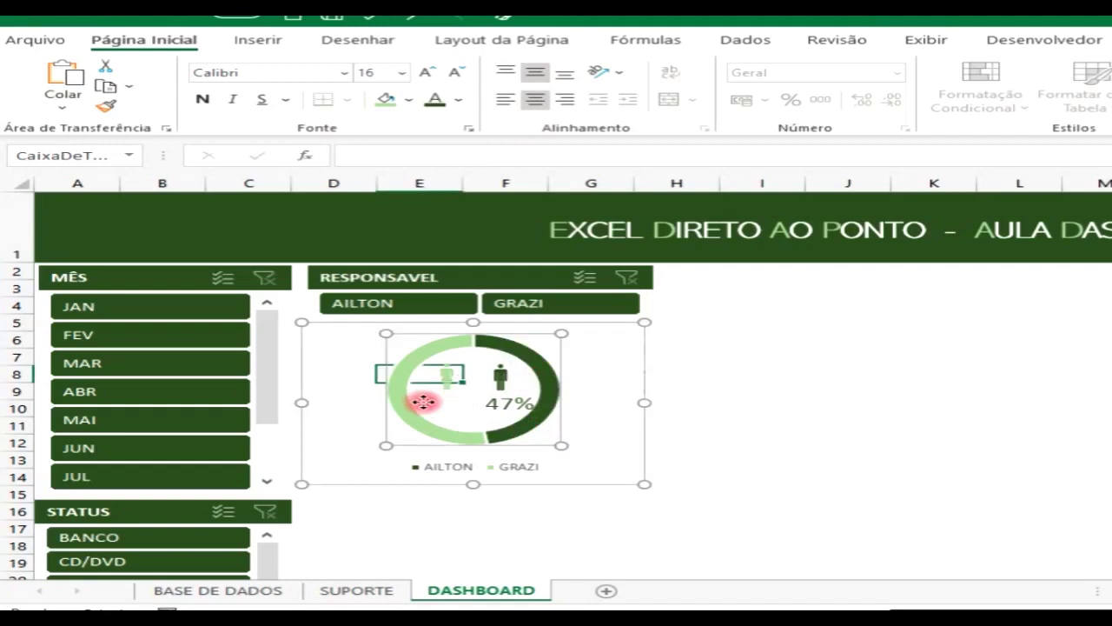
{"action": "left_click", "coordinate": [423, 399]}
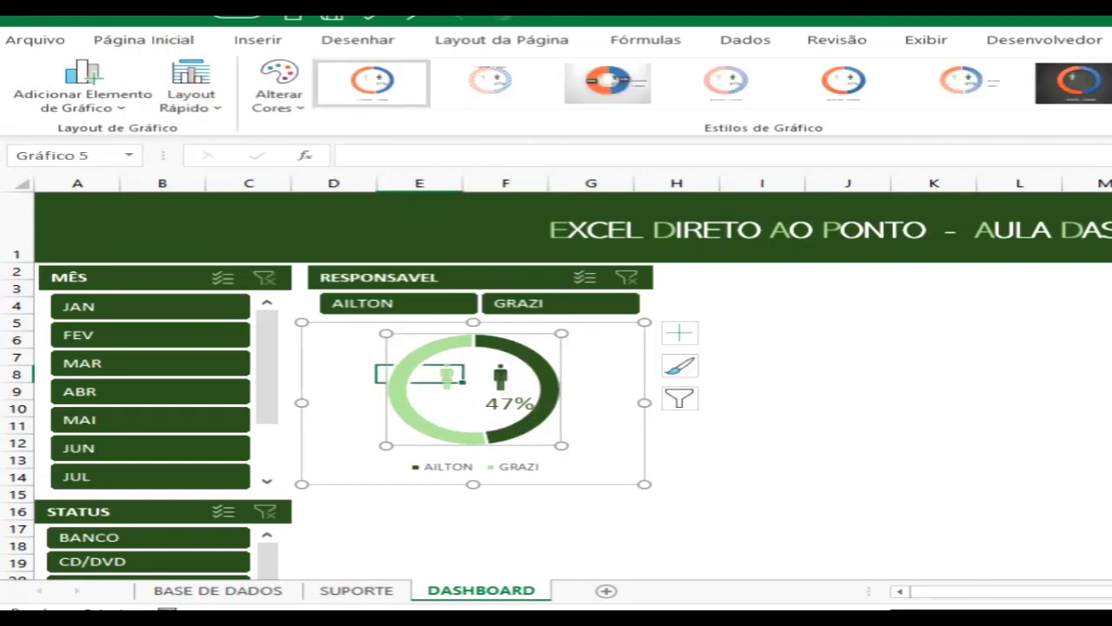
{"action": "left_click", "coordinate": [148, 40]}
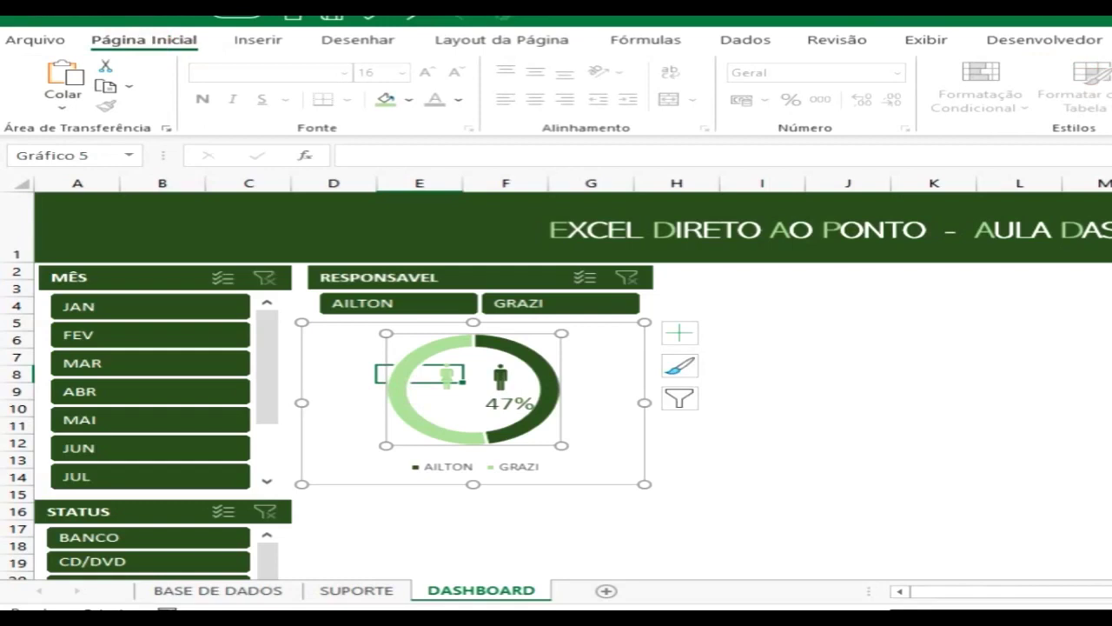
{"action": "left_click", "coordinate": [257, 40]}
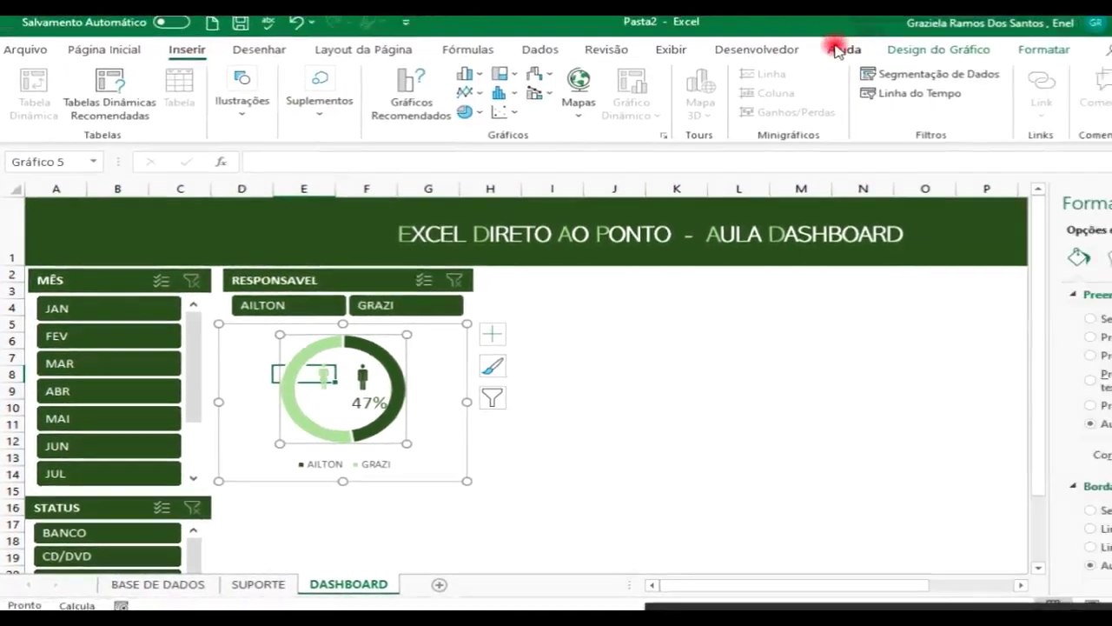
{"action": "left_click", "coordinate": [988, 91]}
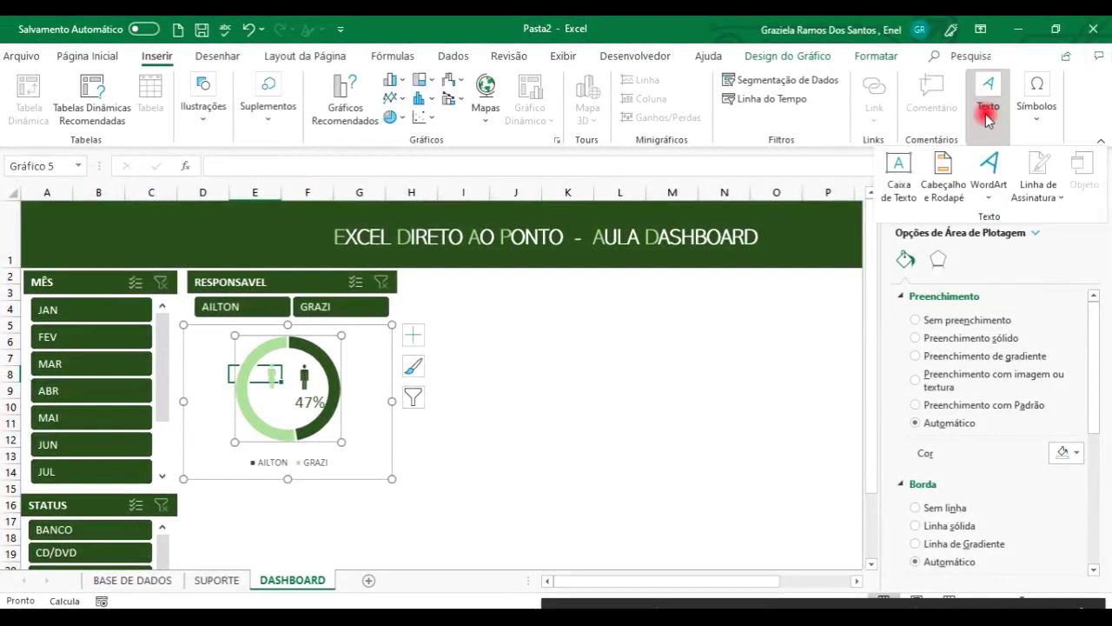
{"action": "left_click", "coordinate": [899, 191]}
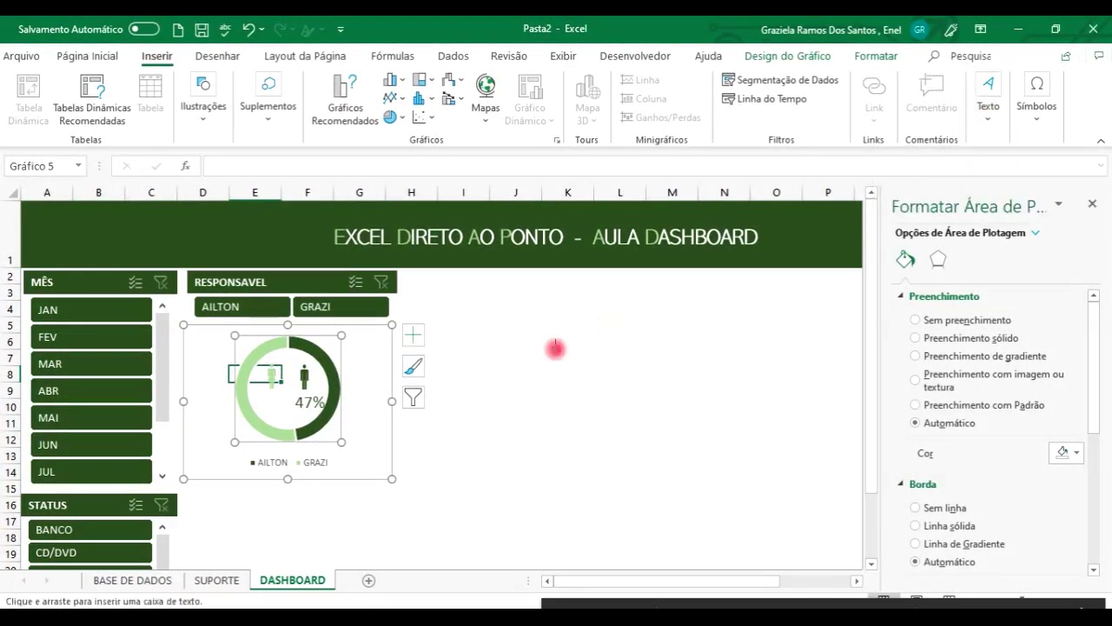
{"action": "left_click", "coordinate": [268, 402]}
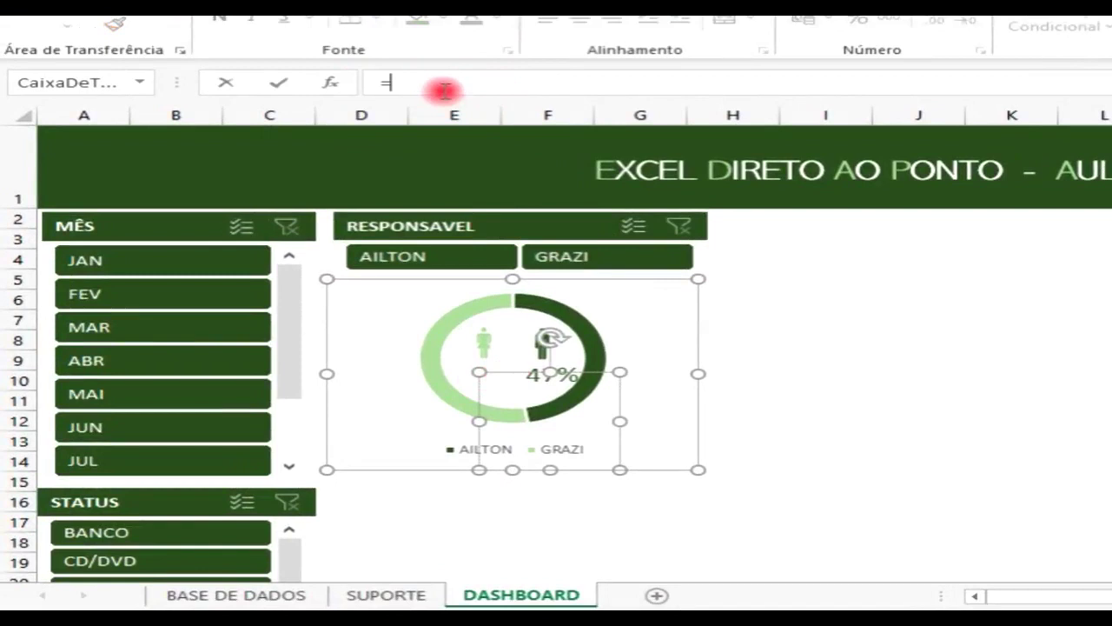
{"action": "left_click", "coordinate": [385, 595]}
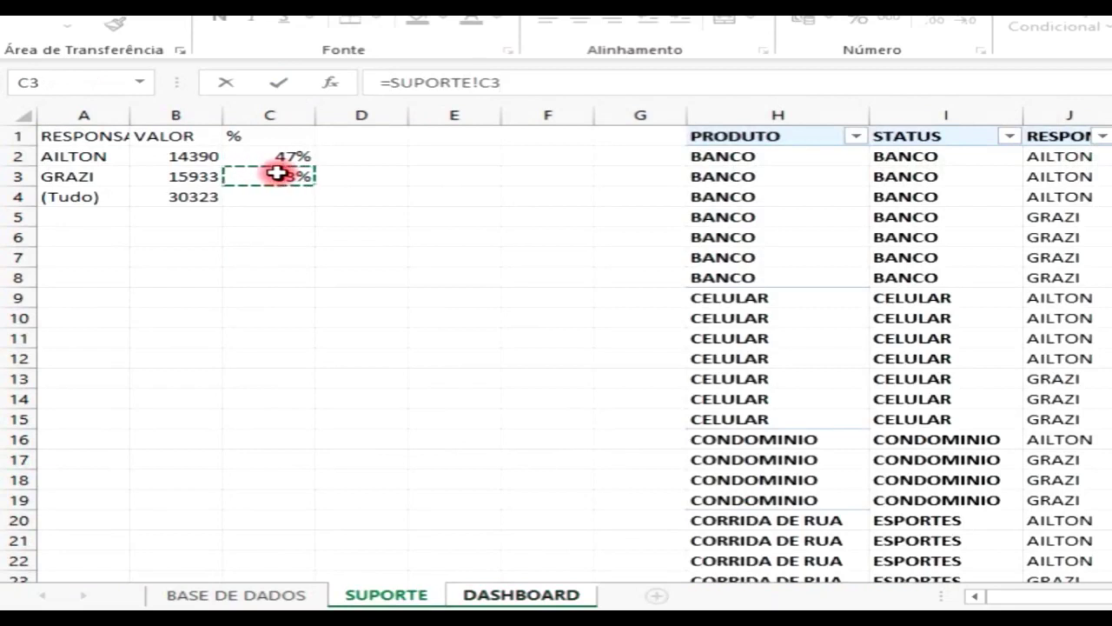
{"action": "key", "text": "Return"}
Format the second linked percentage at font size 16 in light green and center it horizontally
{"action": "left_click", "coordinate": [508, 380]}
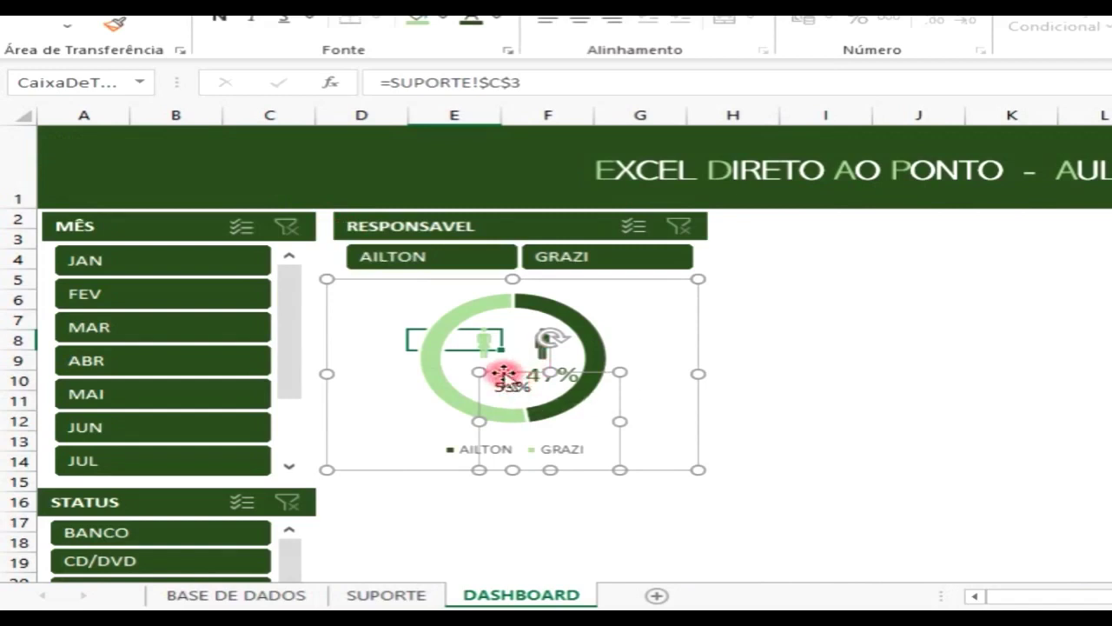
{"action": "left_click", "coordinate": [426, 17]}
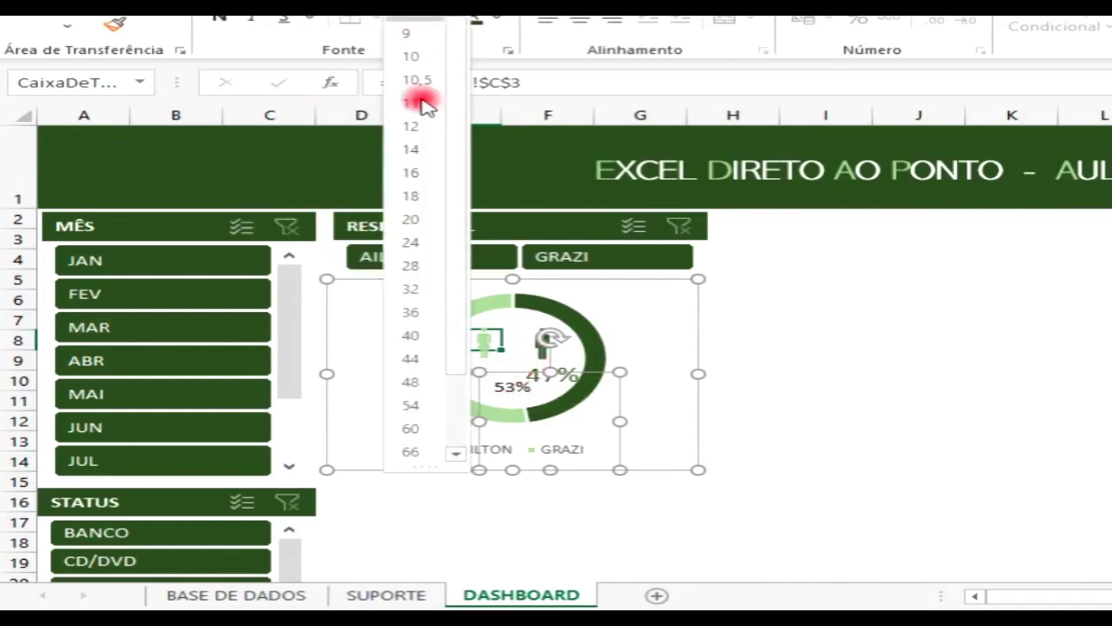
{"action": "left_click", "coordinate": [426, 173]}
{"action": "left_click", "coordinate": [496, 16]}
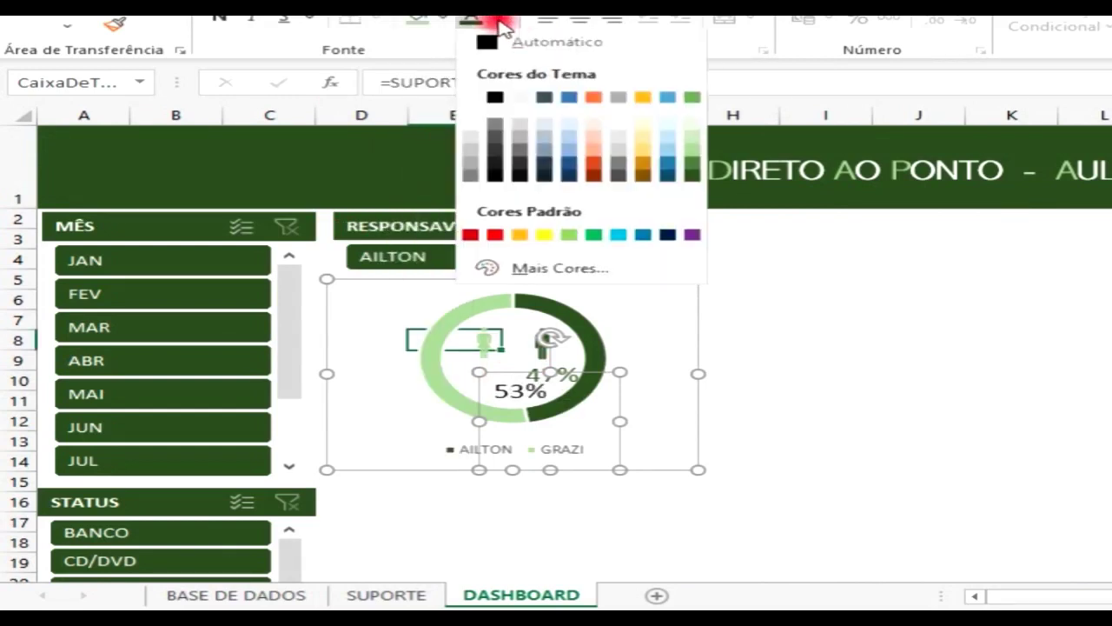
{"action": "left_click", "coordinate": [697, 158]}
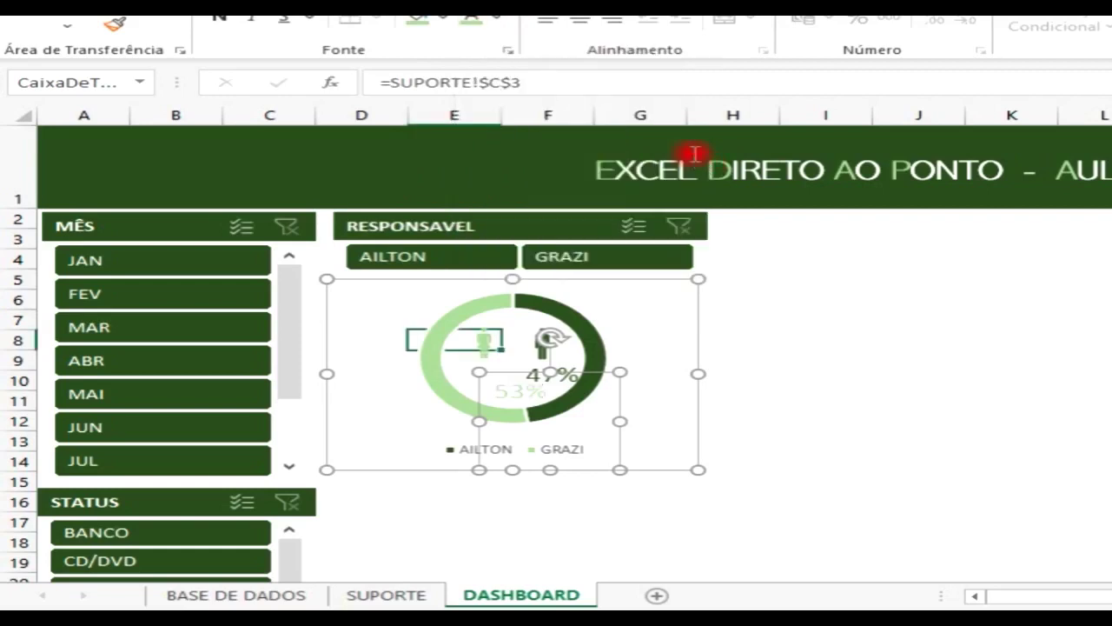
{"action": "left_click", "coordinate": [580, 17]}
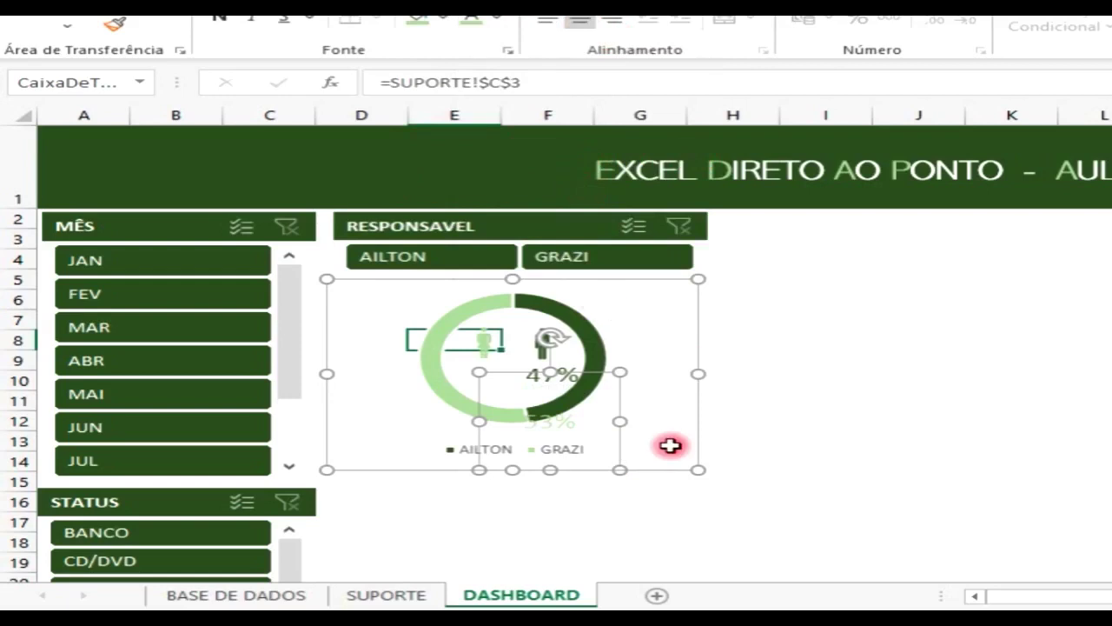
Move the light green percentage beneath the woman symbol and realign the whole chart under the RESPONSAVEL slicer
{"action": "mouse_move", "coordinate": [624, 470]}
{"action": "left_mouse_down"}
{"action": "mouse_move", "coordinate": [579, 442]}
{"action": "mouse_move", "coordinate": [641, 479]}
{"action": "left_mouse_up"}
{"action": "left_click", "coordinate": [588, 437]}
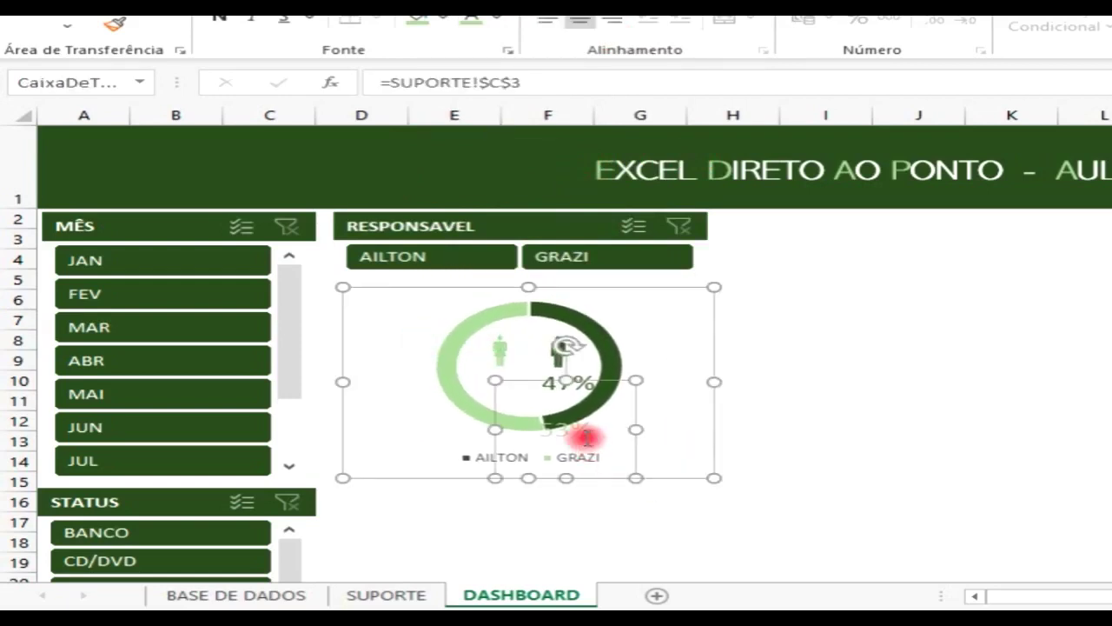
{"action": "left_click_drag", "start_coordinate": [601, 385], "coordinate": [546, 335]}
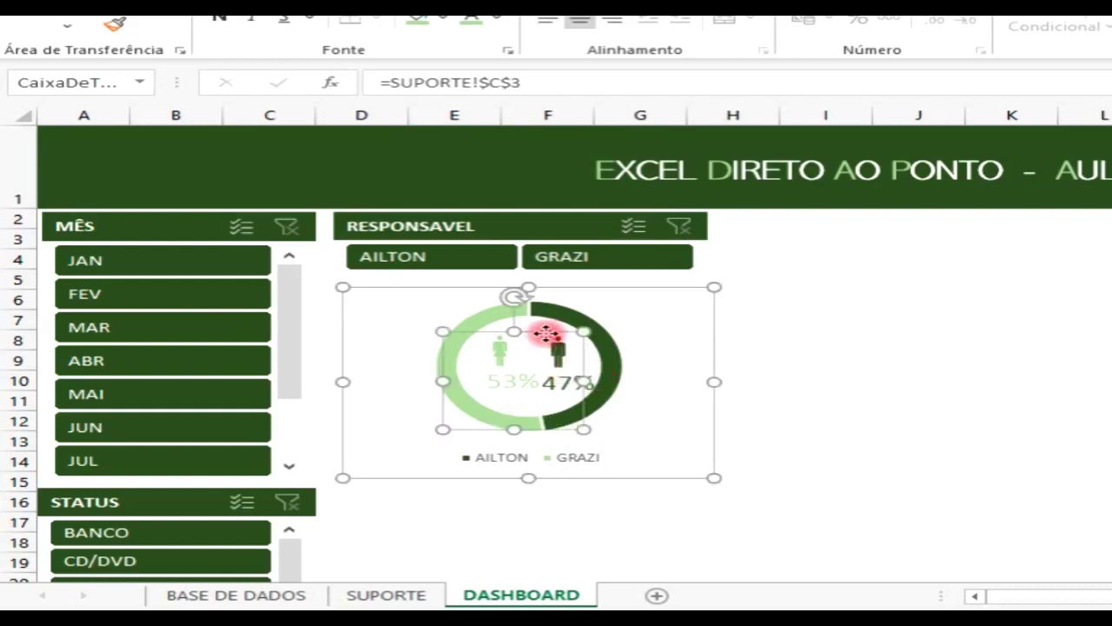
{"action": "key", "text": "Escape"}
{"action": "key", "text": "Escape"}
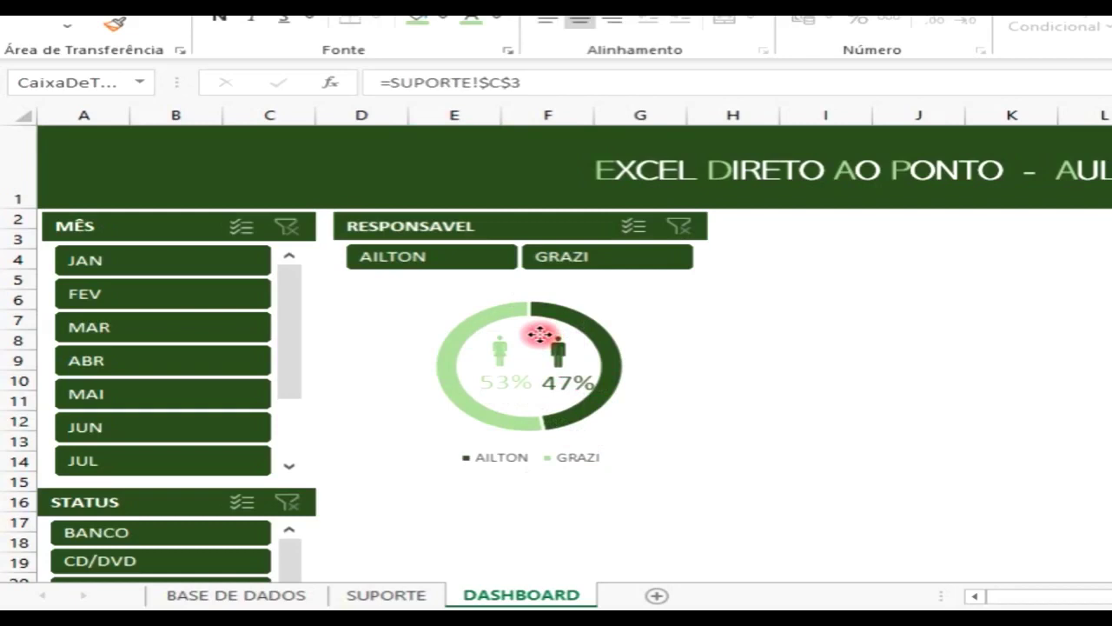
{"action": "left_click", "coordinate": [540, 335]}
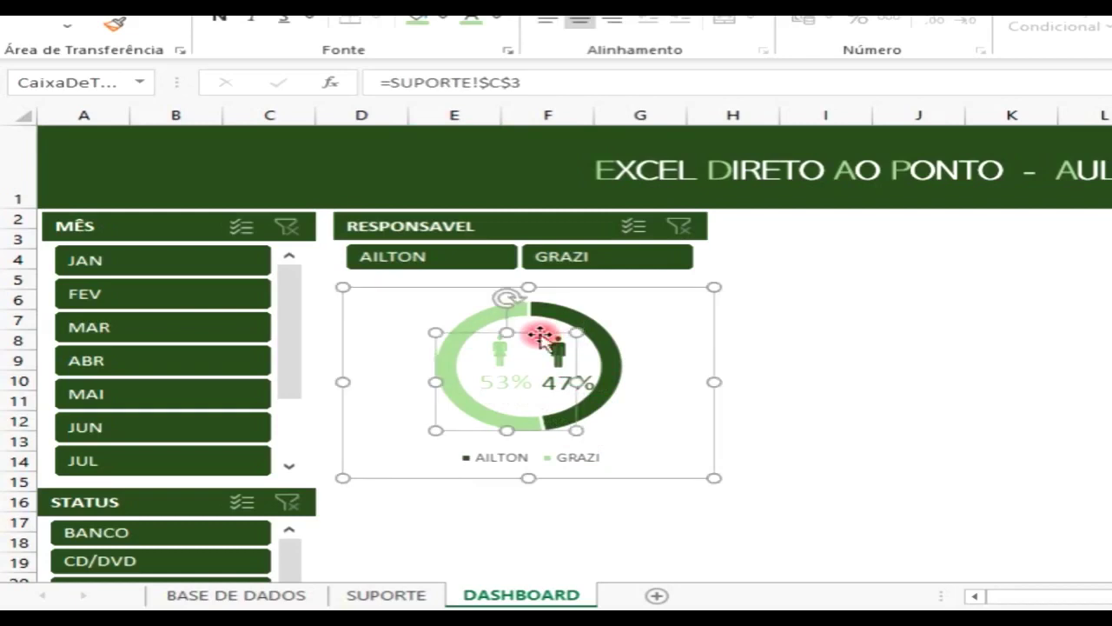
{"action": "left_click", "coordinate": [669, 294]}
{"action": "left_click_drag", "start_coordinate": [669, 294], "coordinate": [643, 284]}
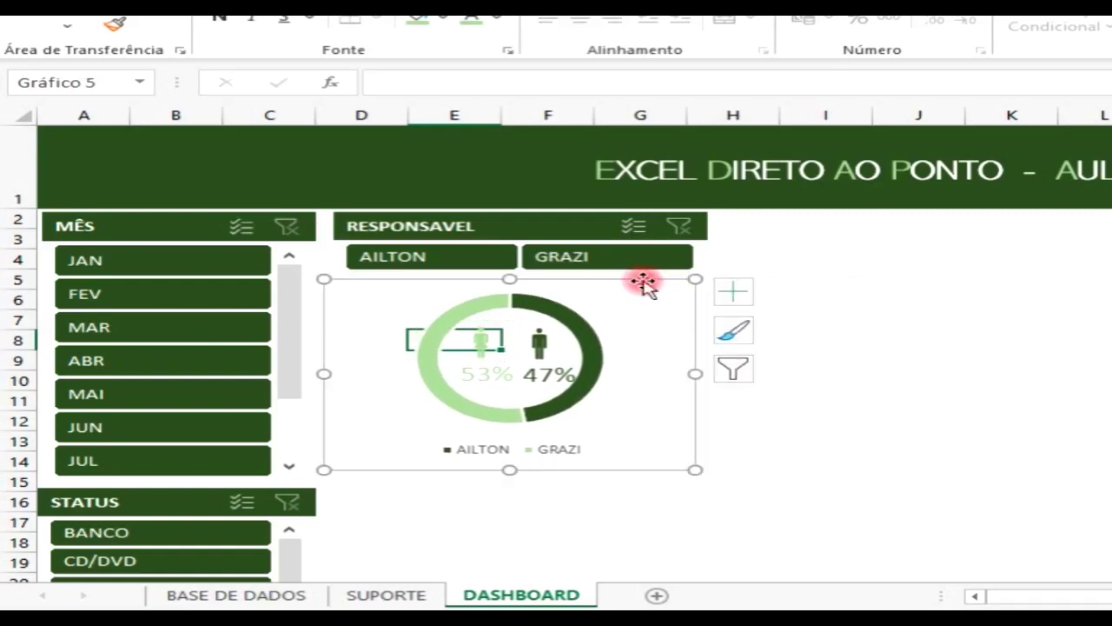
Test the doughnut chart by filtering on each person and on individual months, and clear the RESPONSAVEL and MÊS filters
{"action": "left_click", "coordinate": [453, 267]}
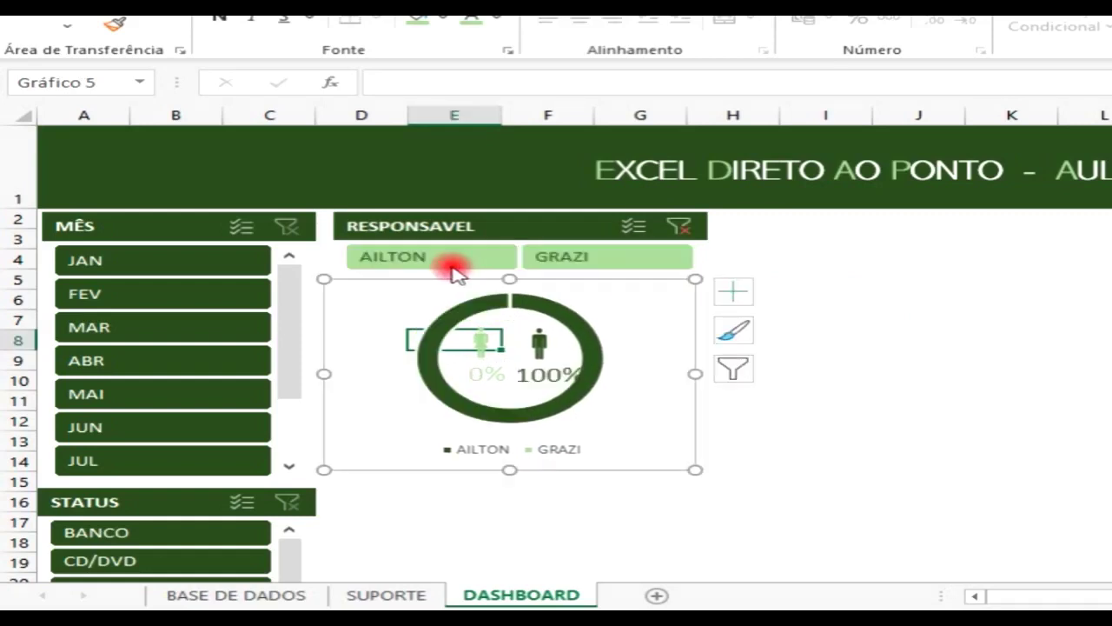
{"action": "left_click", "coordinate": [598, 260]}
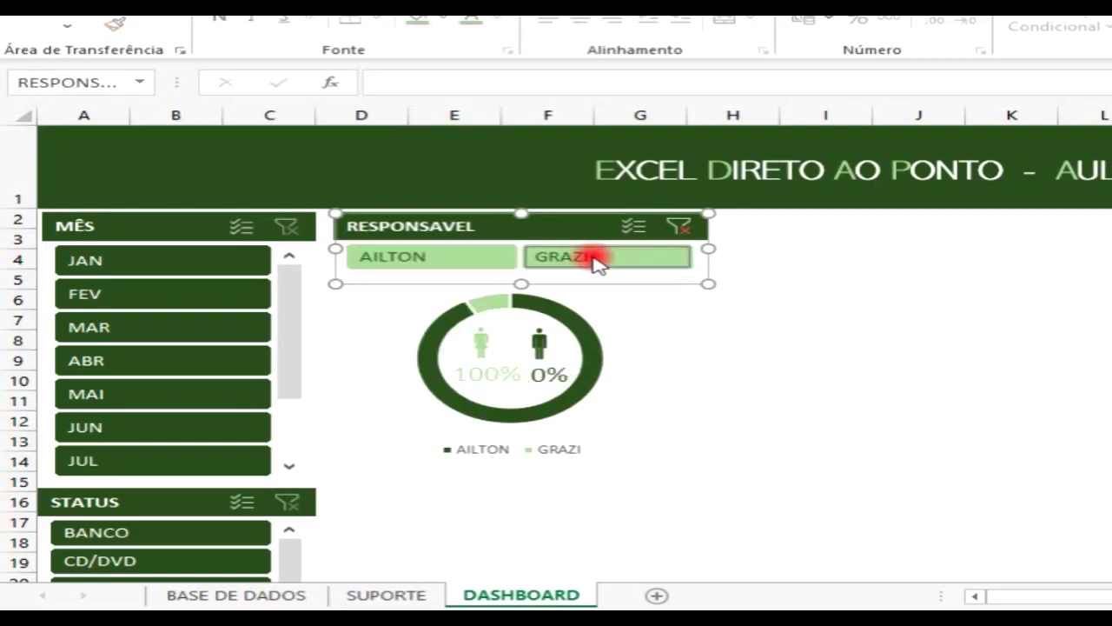
{"action": "left_click", "coordinate": [126, 445]}
{"action": "left_click", "coordinate": [137, 425]}
{"action": "left_click", "coordinate": [681, 228]}
{"action": "left_click", "coordinate": [153, 401]}
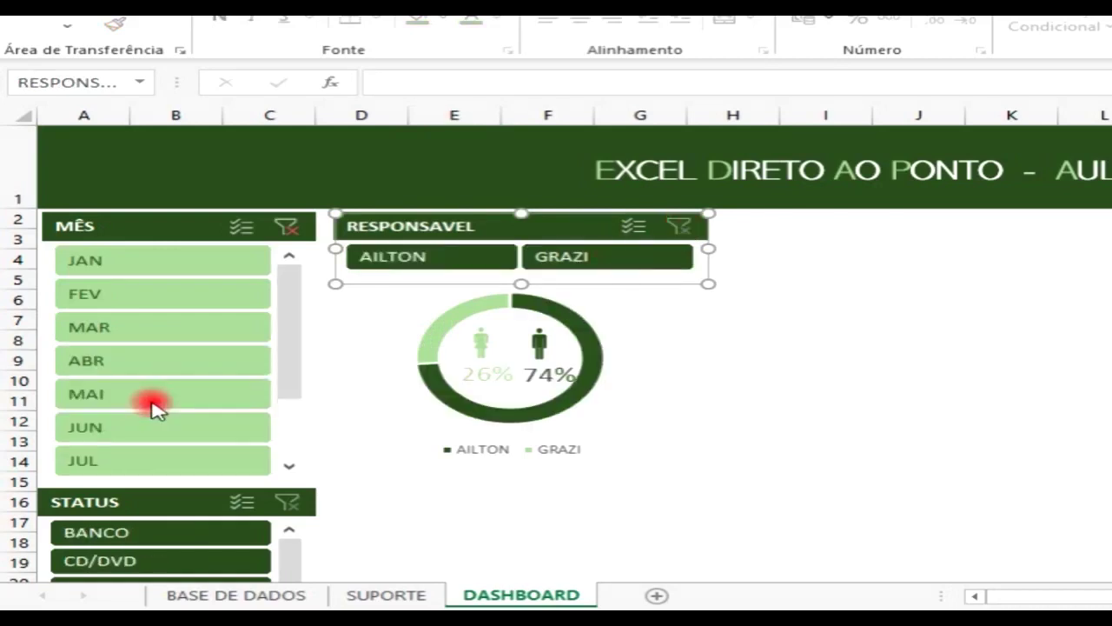
{"action": "left_click", "coordinate": [162, 459]}
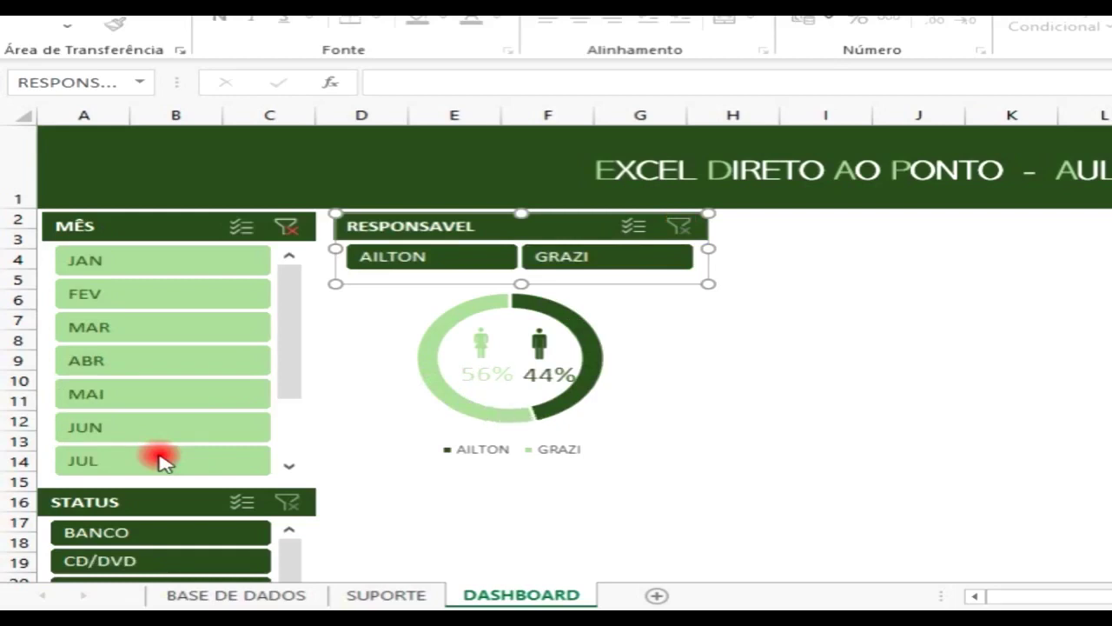
{"action": "left_click", "coordinate": [286, 229]}
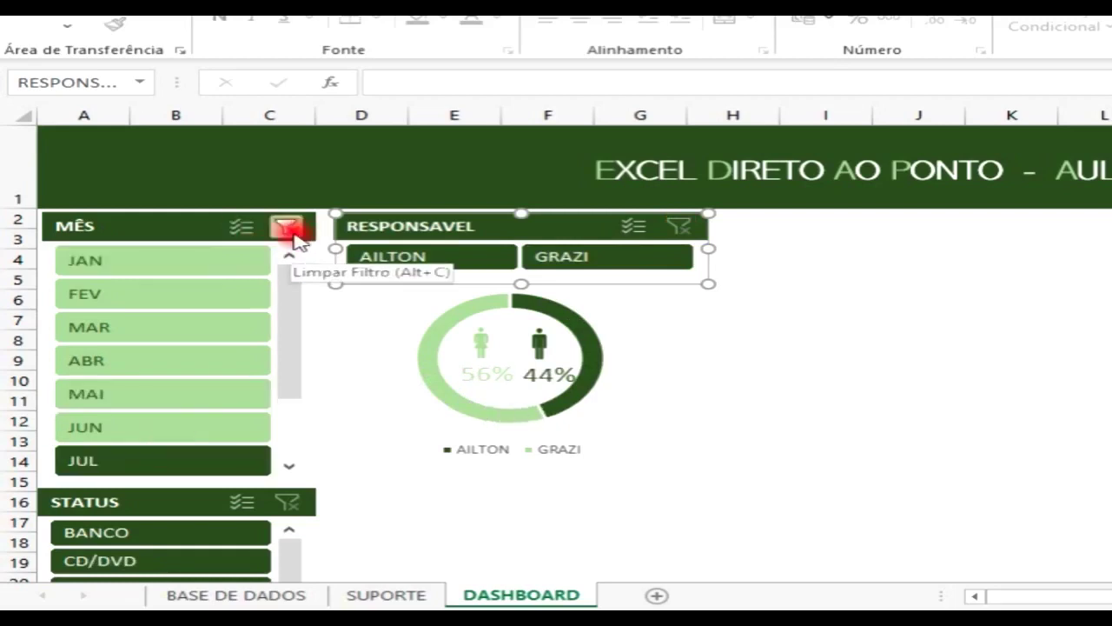
{"action": "left_click", "coordinate": [290, 230]}
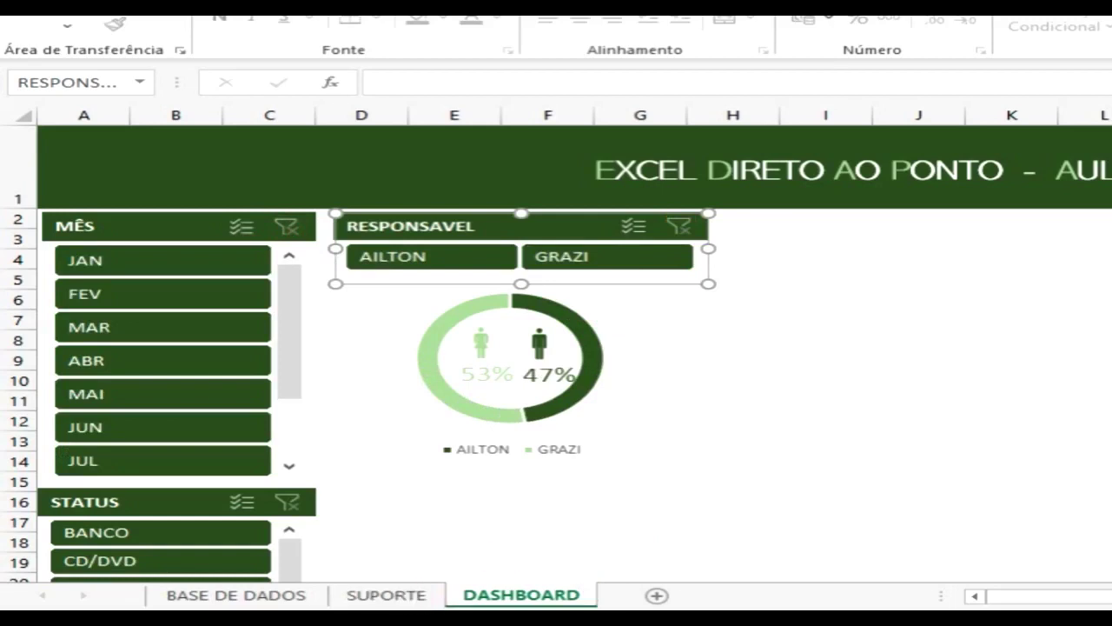
Shift the doughnut chart slightly lower on the DASHBOARD sheet to leave a gap beneath the RESPONSAVEL slicer
{"action": "left_click", "coordinate": [1111, 381]}
{"action": "left_click", "coordinate": [365, 595]}
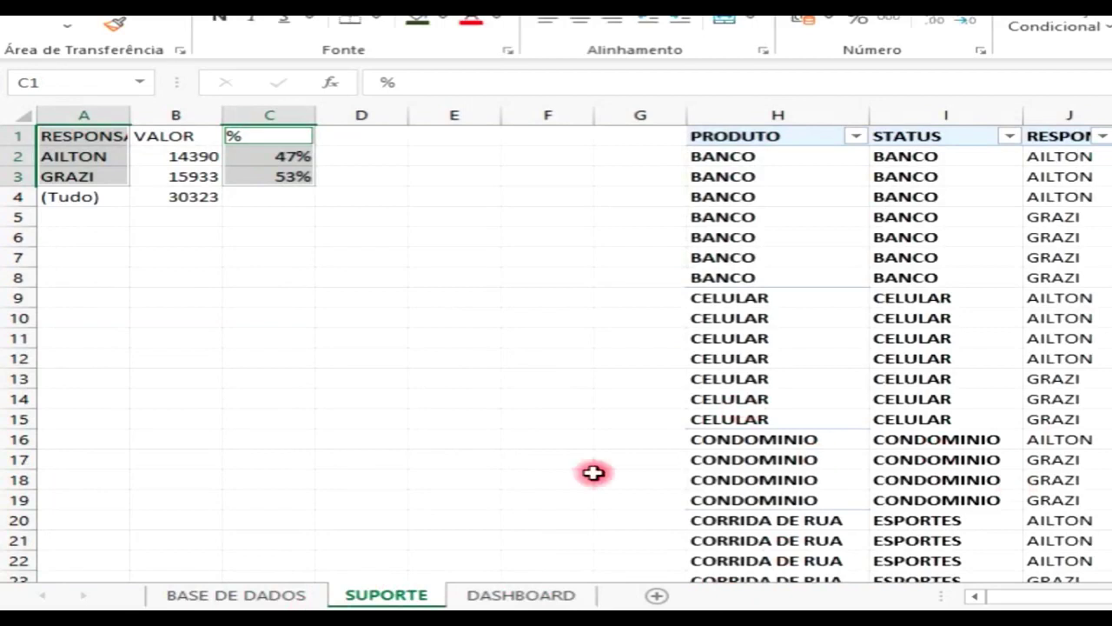
{"action": "left_click", "coordinate": [532, 598]}
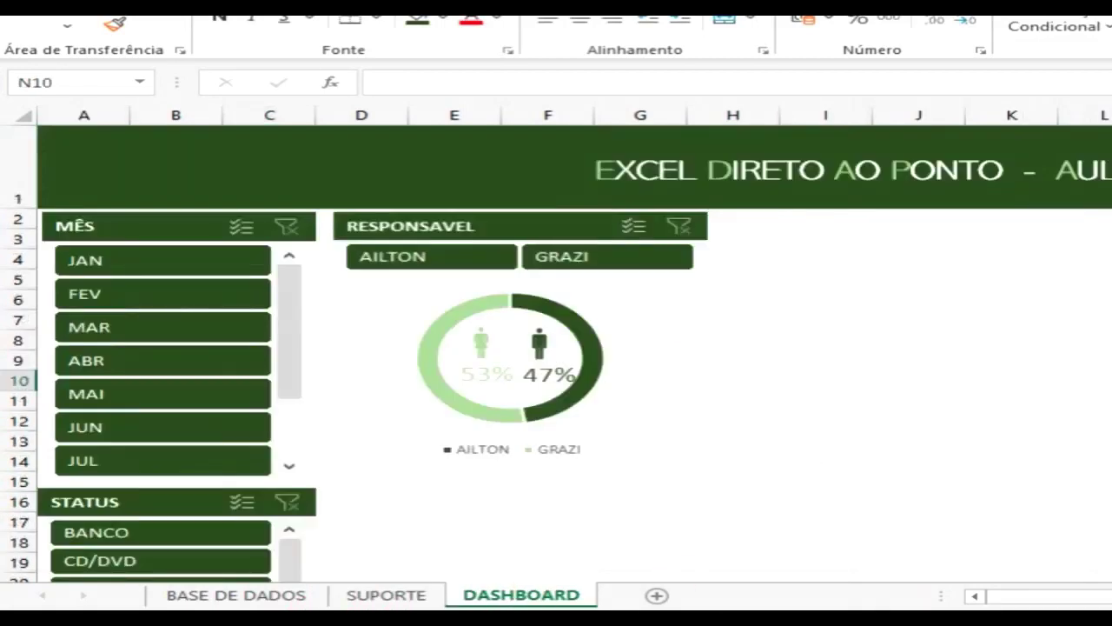
{"action": "left_click", "coordinate": [626, 404]}
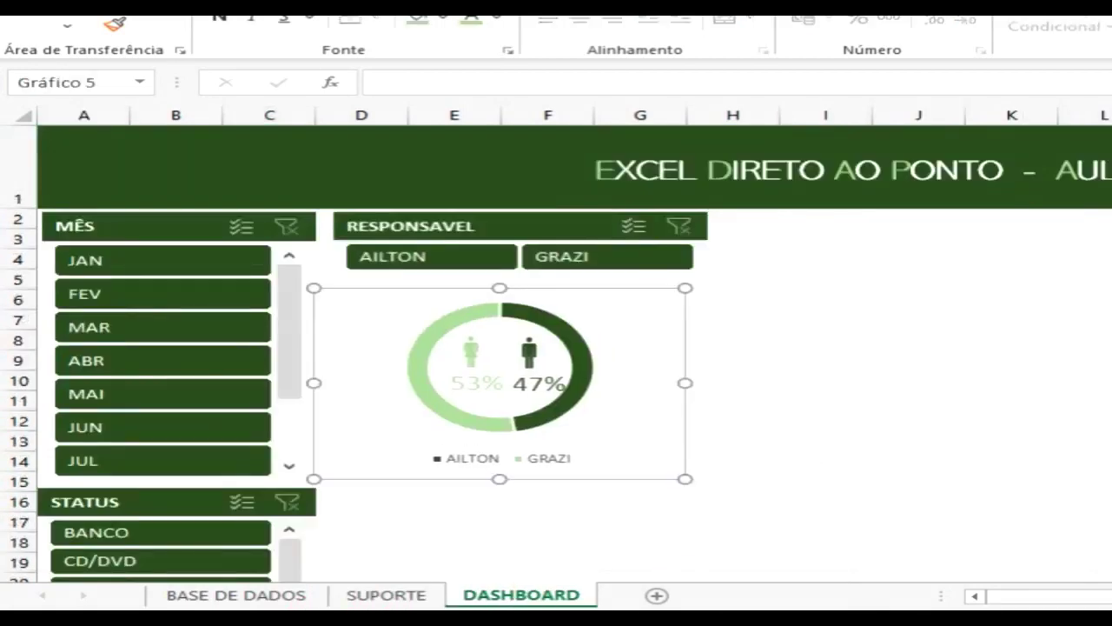
{"action": "left_click", "coordinate": [857, 276]}
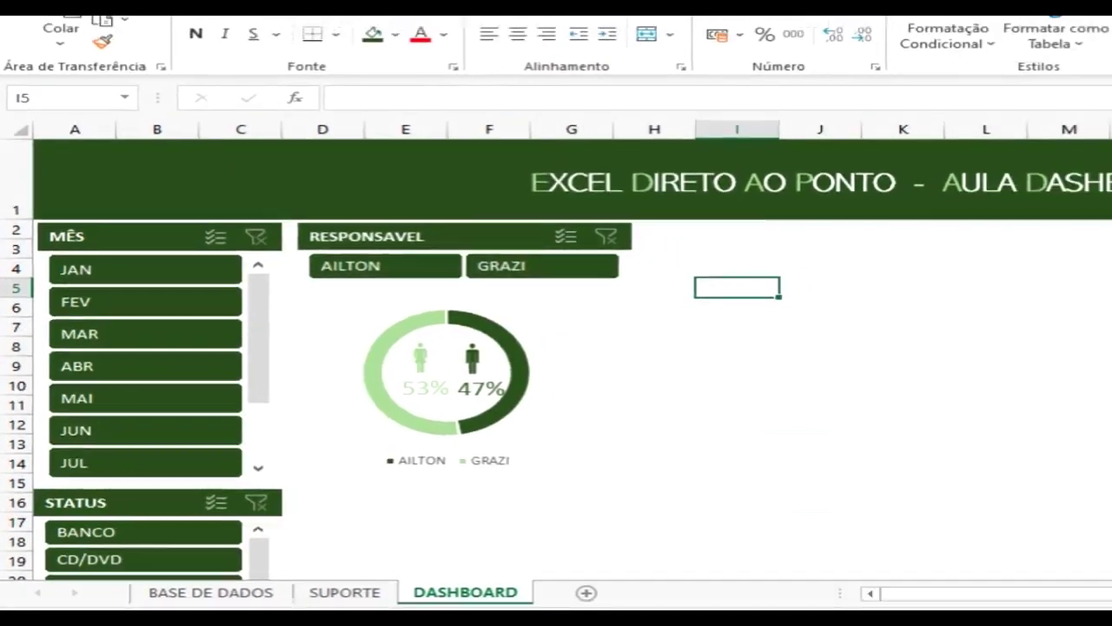
Draw a straight horizontal line between the RESPONSAVEL slicer buttons and the doughnut chart
{"action": "left_click", "coordinate": [179, 24]}
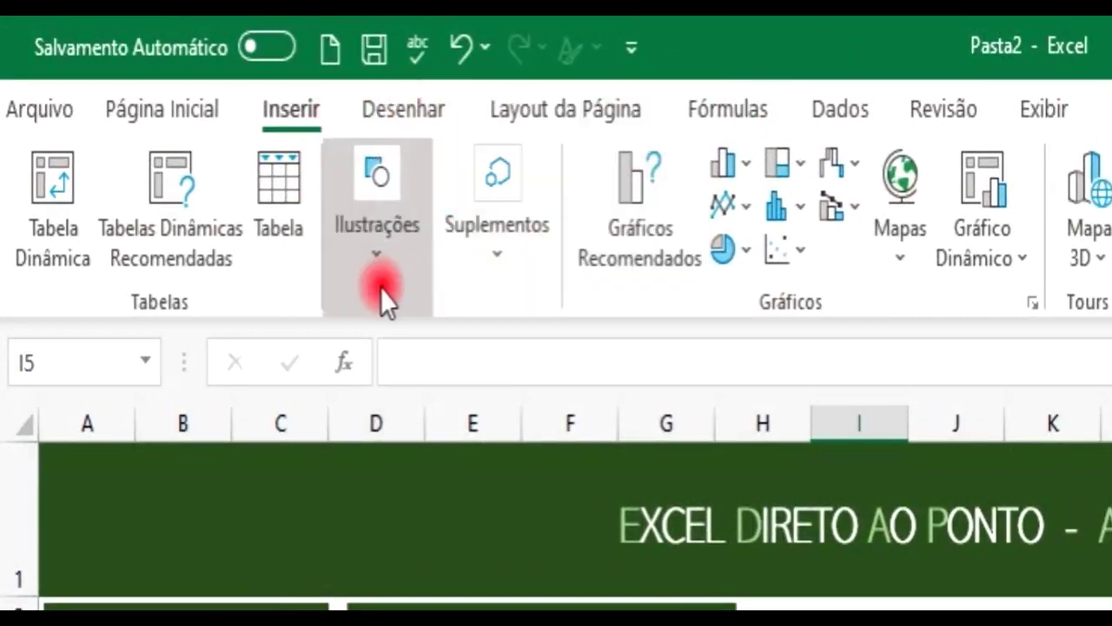
{"action": "left_click", "coordinate": [372, 253]}
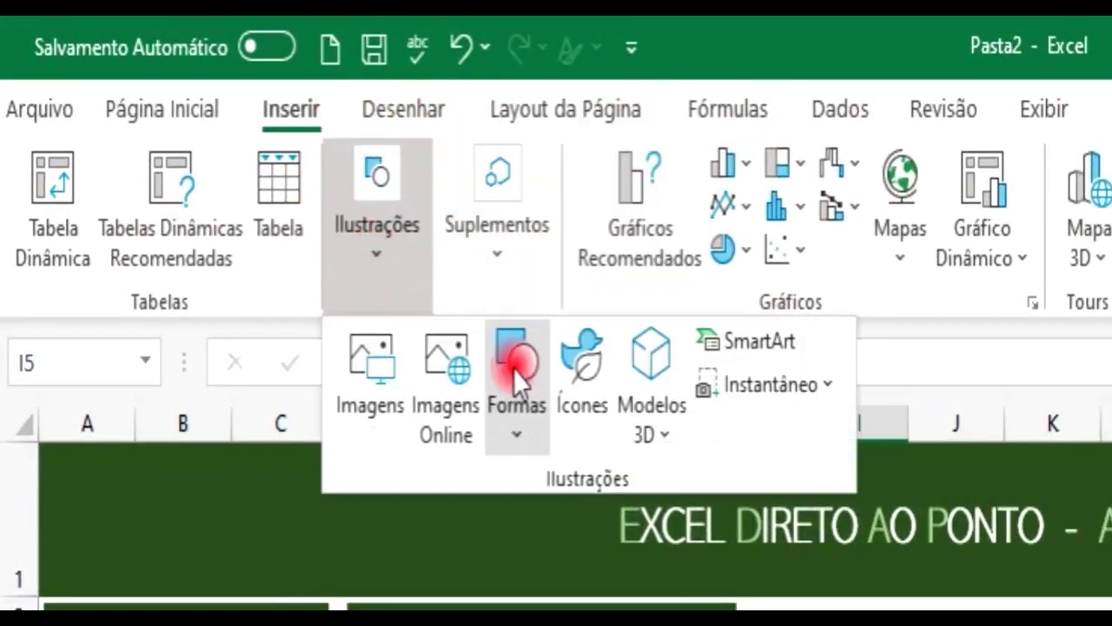
{"action": "left_click", "coordinate": [516, 433]}
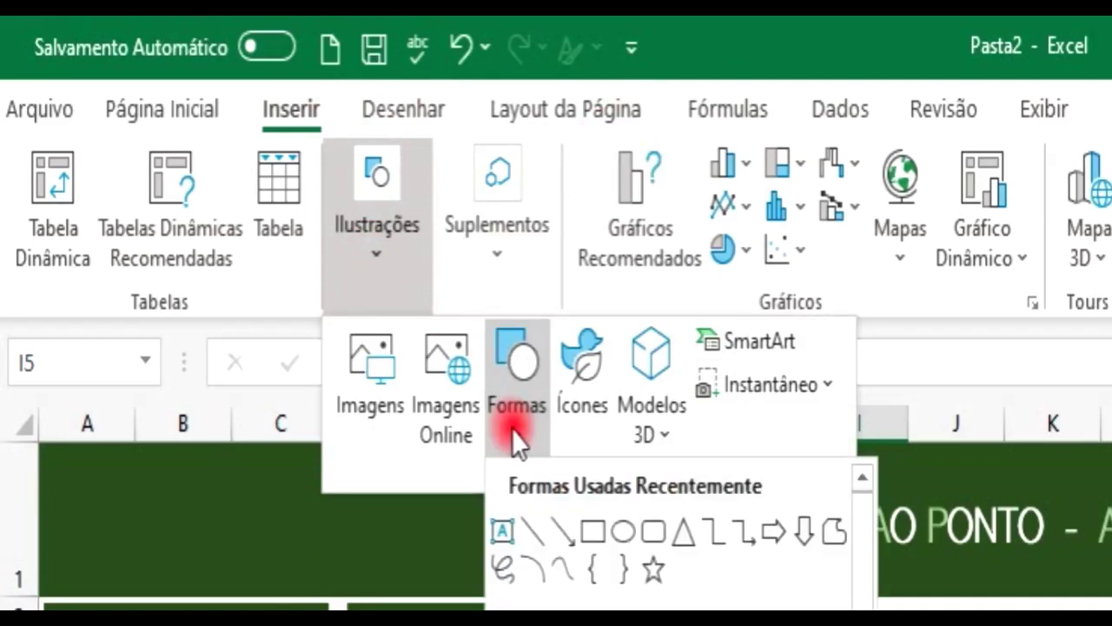
{"action": "left_click", "coordinate": [531, 532]}
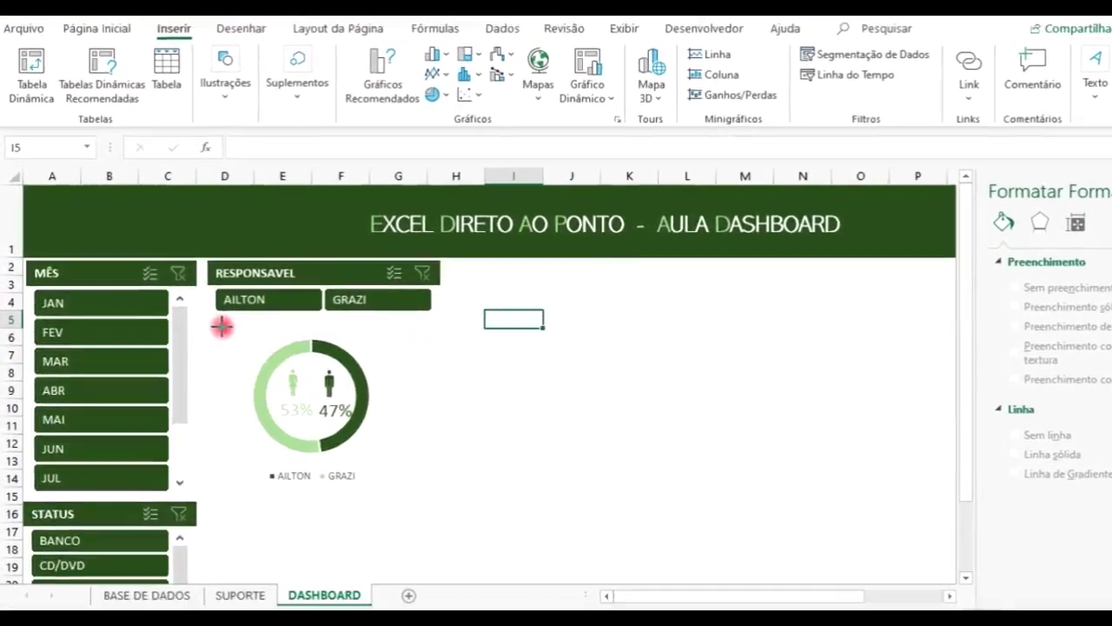
{"action": "left_click_drag", "start_coordinate": [254, 442], "coordinate": [432, 434]}
{"action": "left_click_drag", "start_coordinate": [432, 310], "coordinate": [473, 317]}
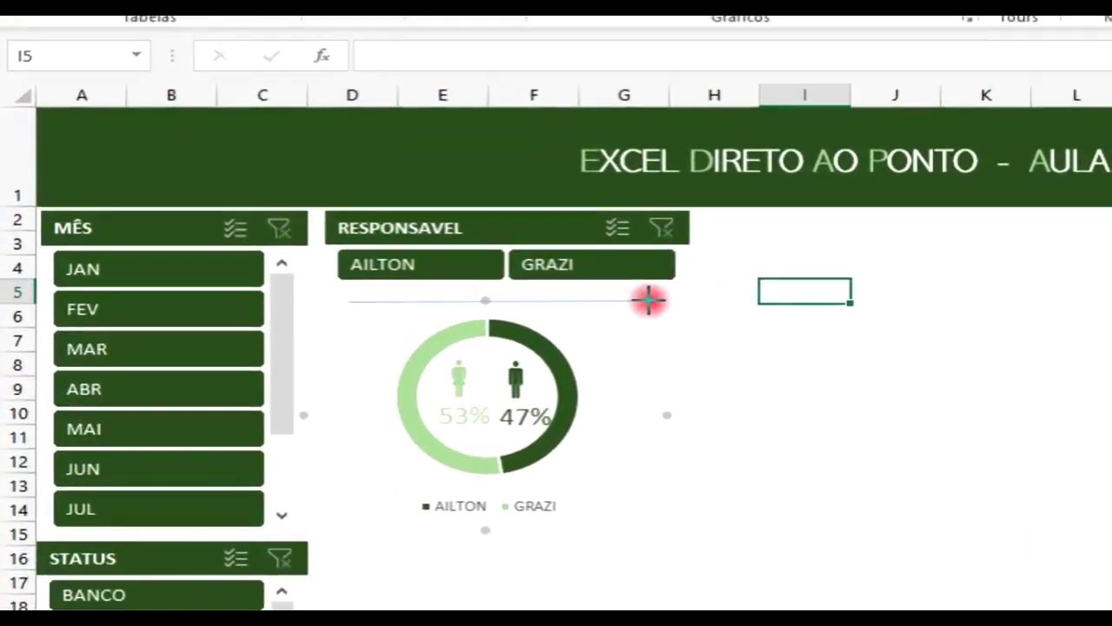
{"action": "left_click", "coordinate": [652, 302]}
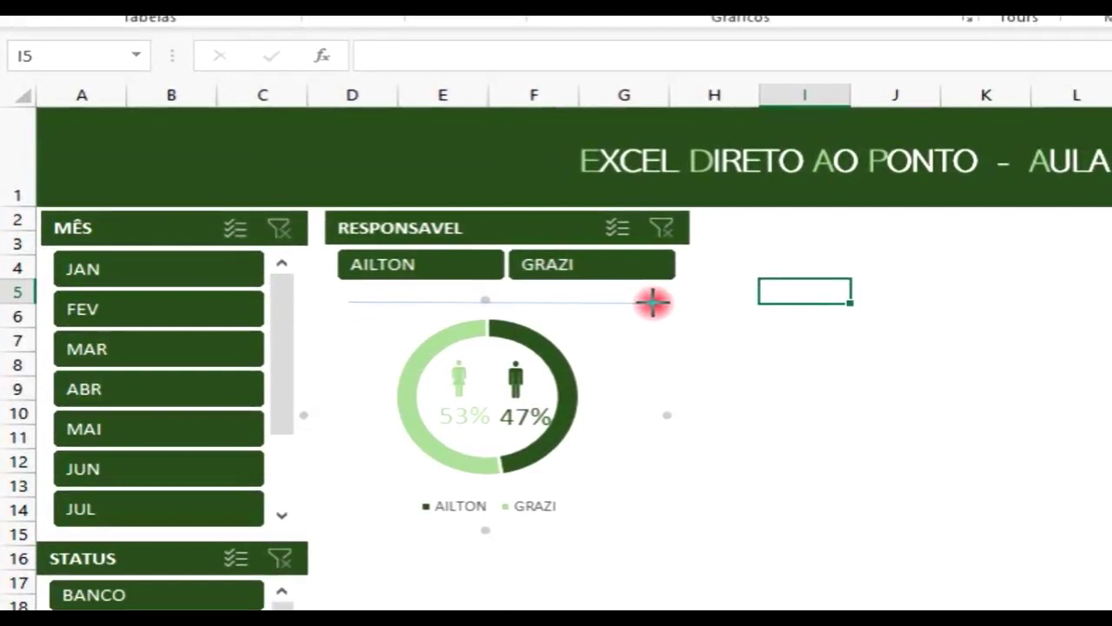
{"action": "left_click_drag", "start_coordinate": [653, 302], "coordinate": [653, 302]}
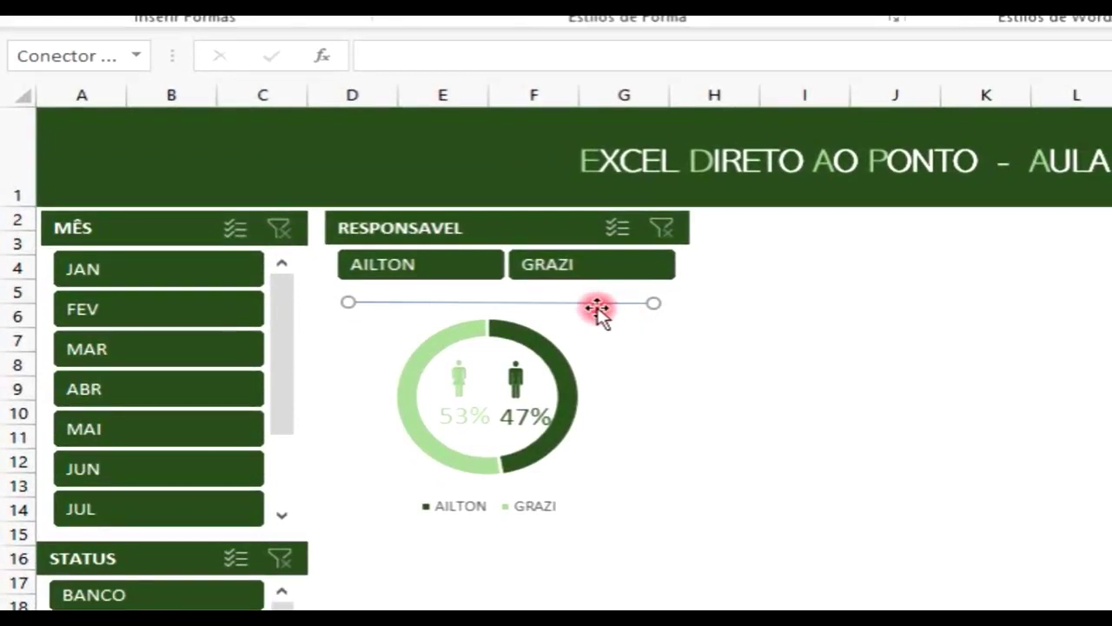
Color the divider line light green and place copies across the dashboard, including one long line below the doughnut chart
{"action": "left_click", "coordinate": [873, 9]}
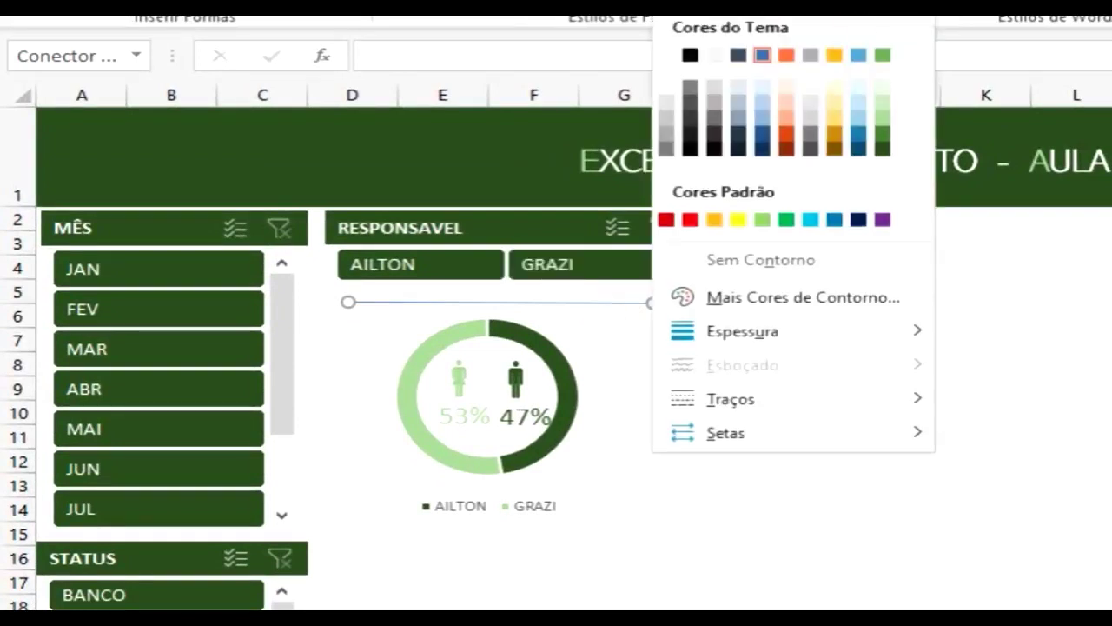
{"action": "left_click", "coordinate": [885, 123]}
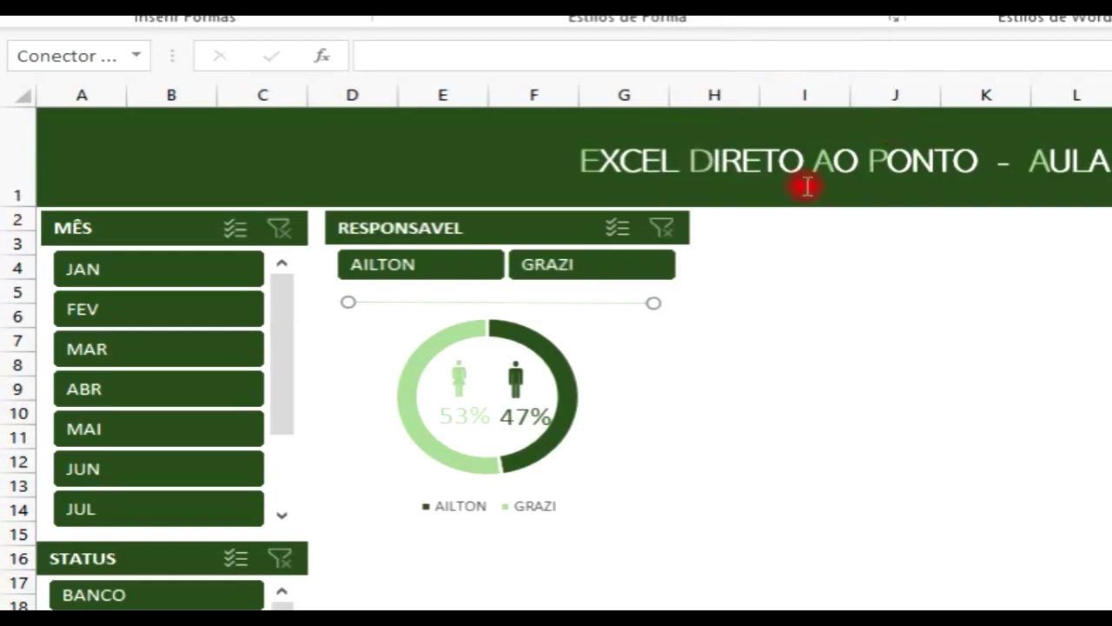
{"action": "left_click_drag", "start_coordinate": [597, 304], "coordinate": [595, 310]}
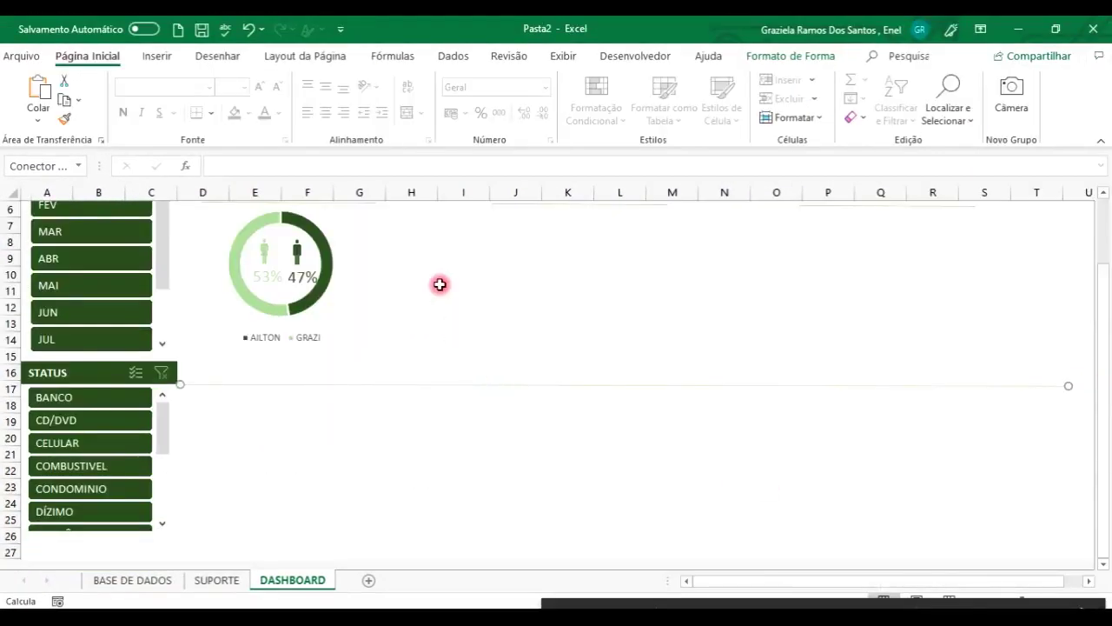
On the SUPORTE sheet, enter the headers MÊS, the two people's first names and TOTAL in cells A6 to D6
{"action": "scroll", "coordinate": [1103, 194], "scroll_direction": "up", "scroll_amount": 2}
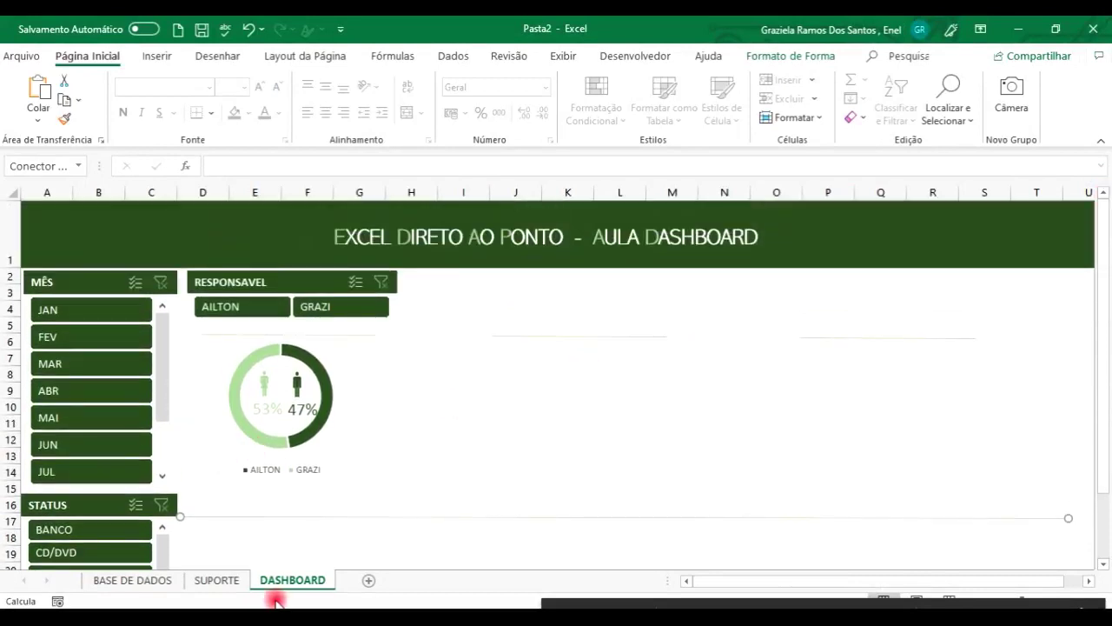
{"action": "left_click", "coordinate": [216, 580]}
{"action": "left_click", "coordinate": [67, 323]}
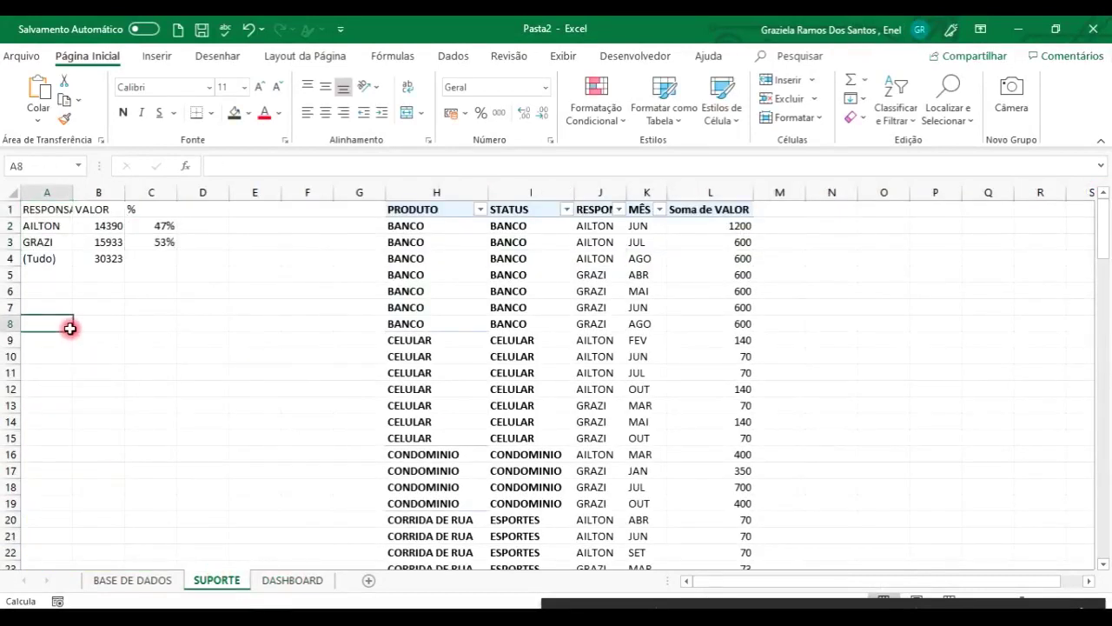
{"action": "left_click", "coordinate": [38, 306]}
{"action": "left_click", "coordinate": [39, 292]}
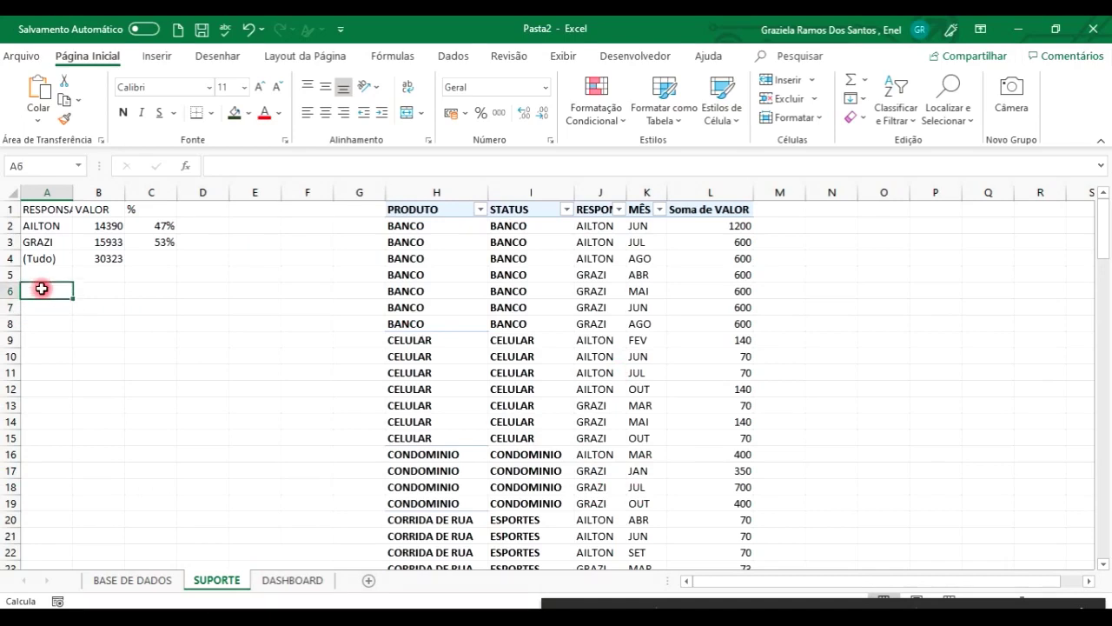
{"action": "type", "text": "m"}
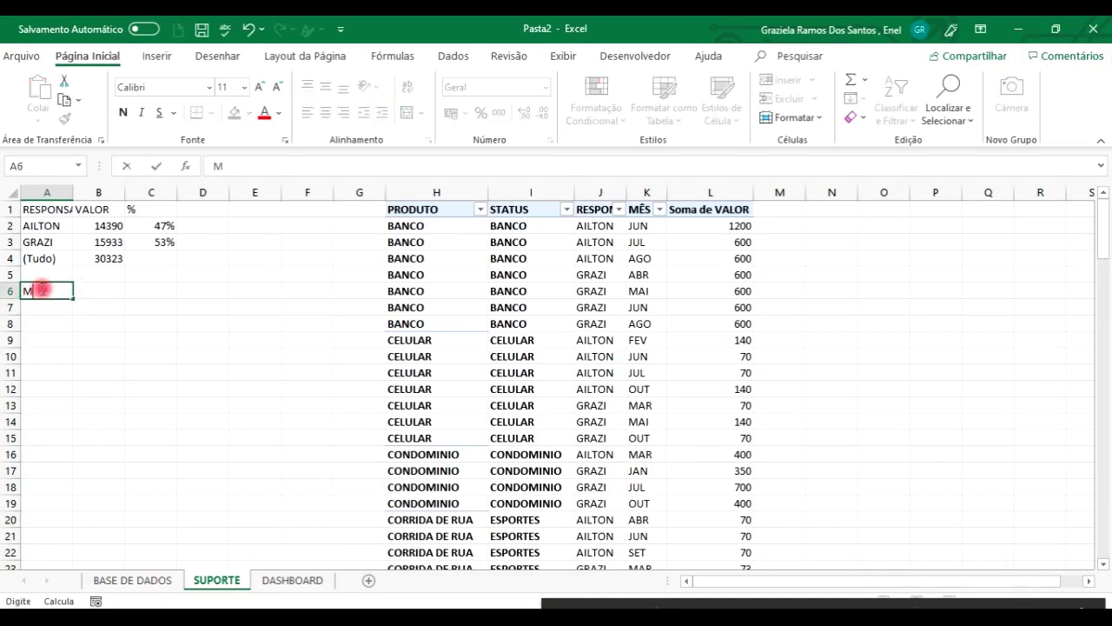
{"action": "key", "text": "Tab"}
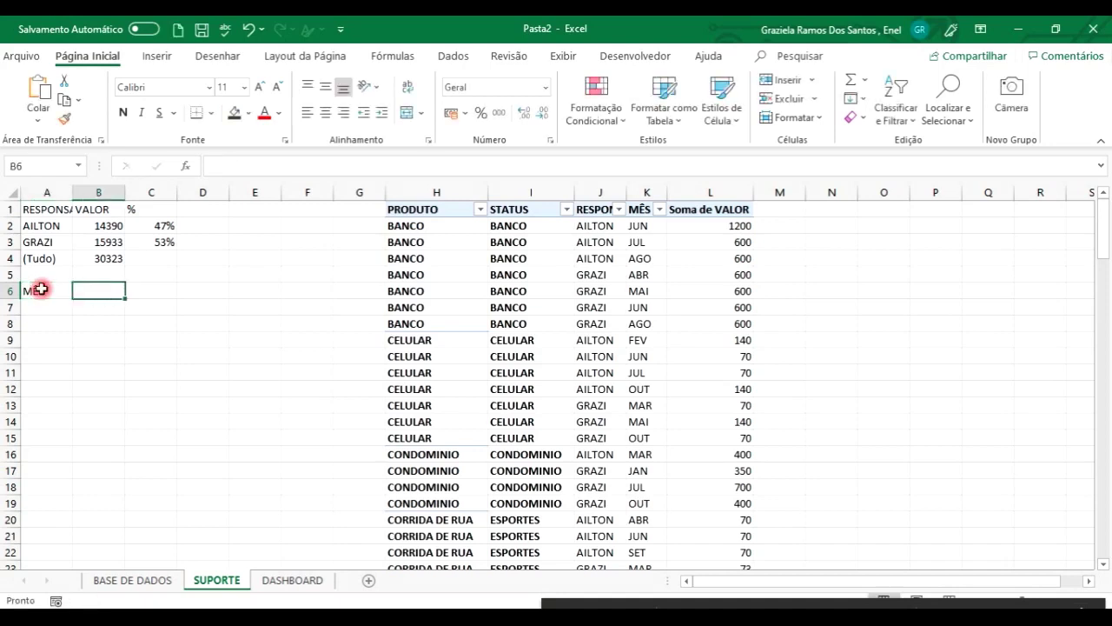
{"action": "type", "text": "Al"}
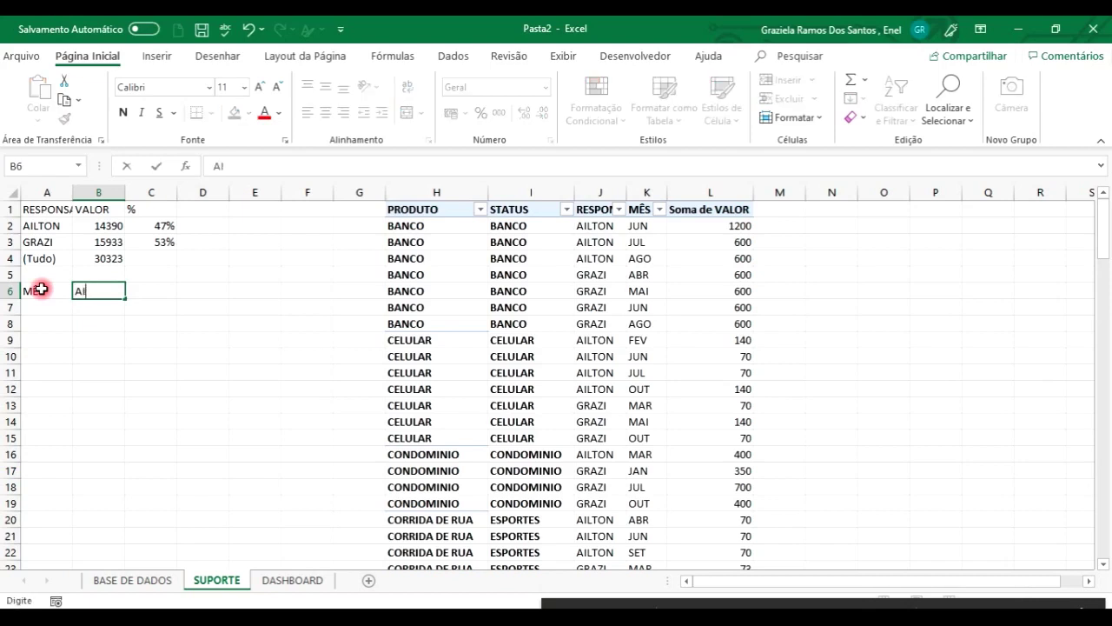
{"action": "key", "text": "Tab"}
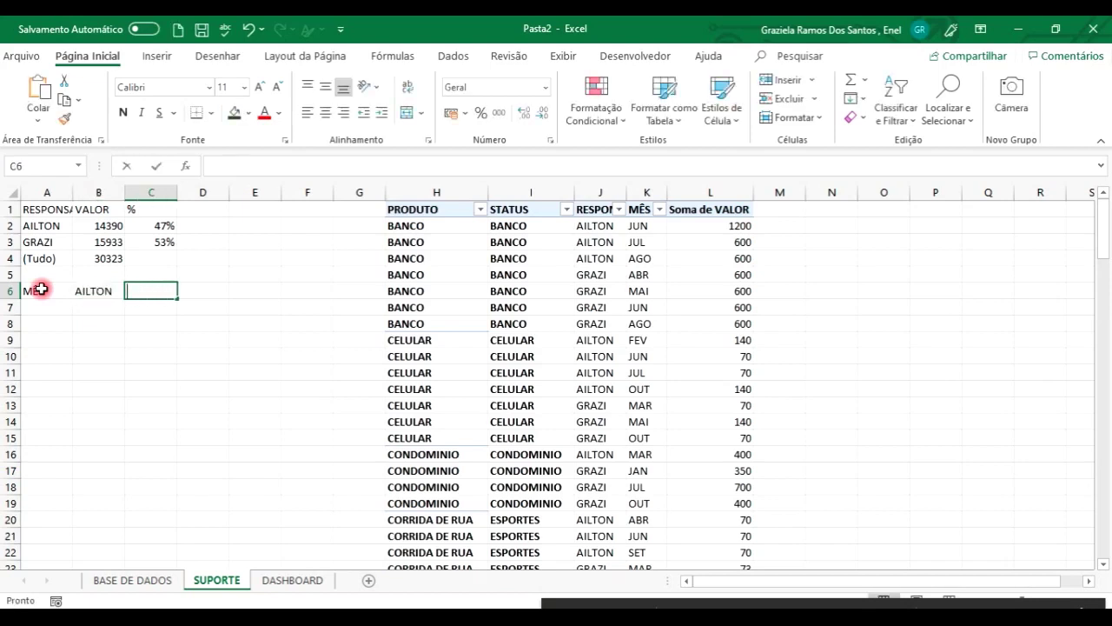
{"action": "type", "text": "GRAZI"}
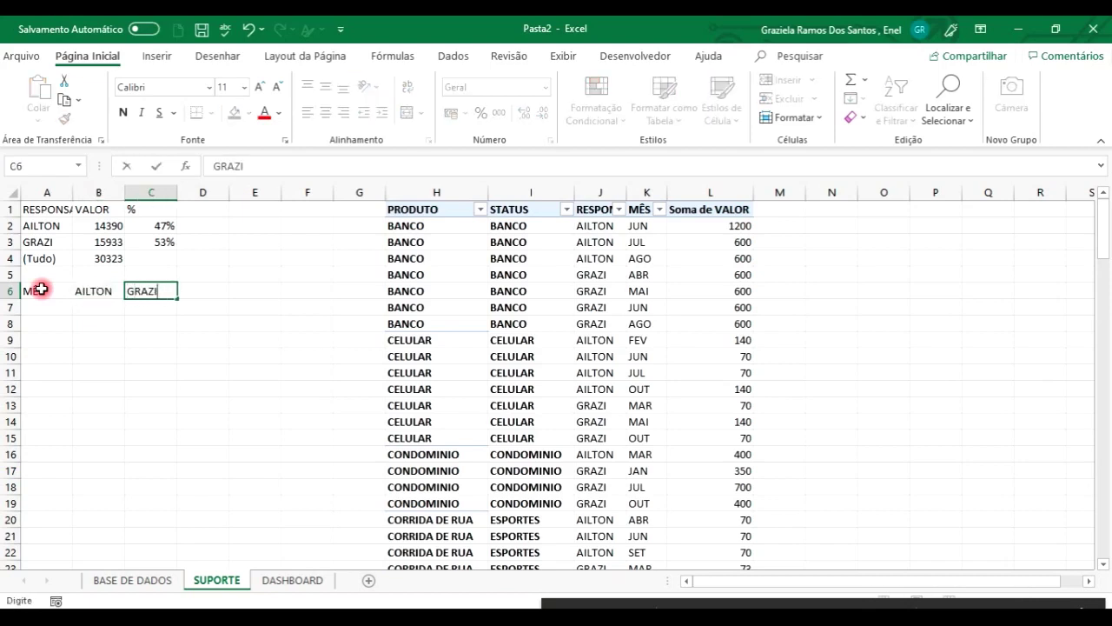
{"action": "key", "text": "Tab"}
{"action": "type", "text": "TO"}
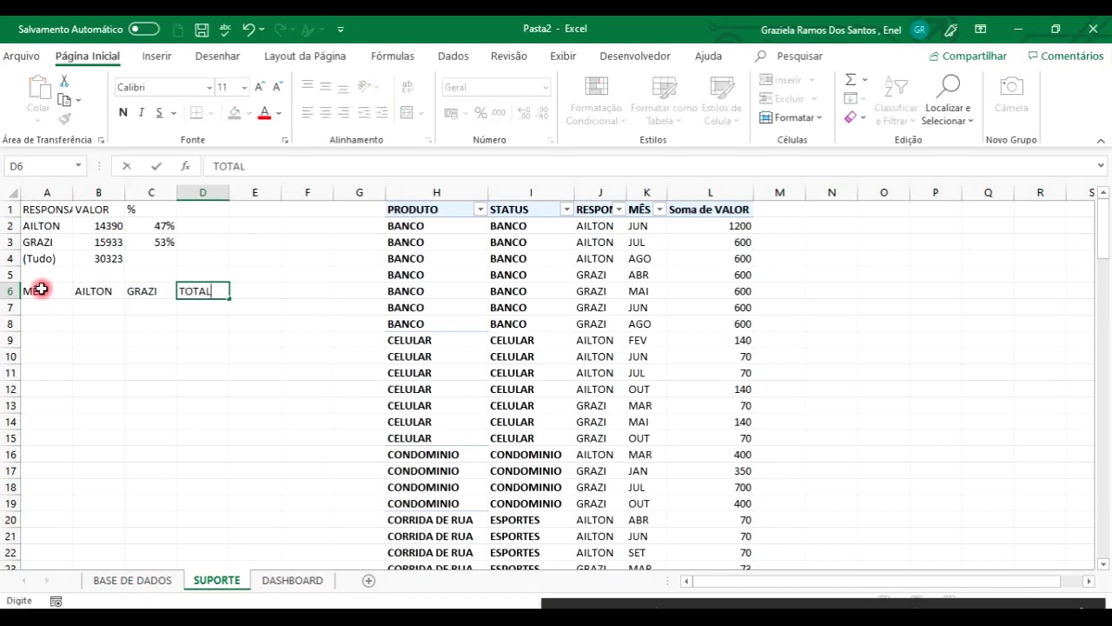
{"action": "key", "text": "Return"}
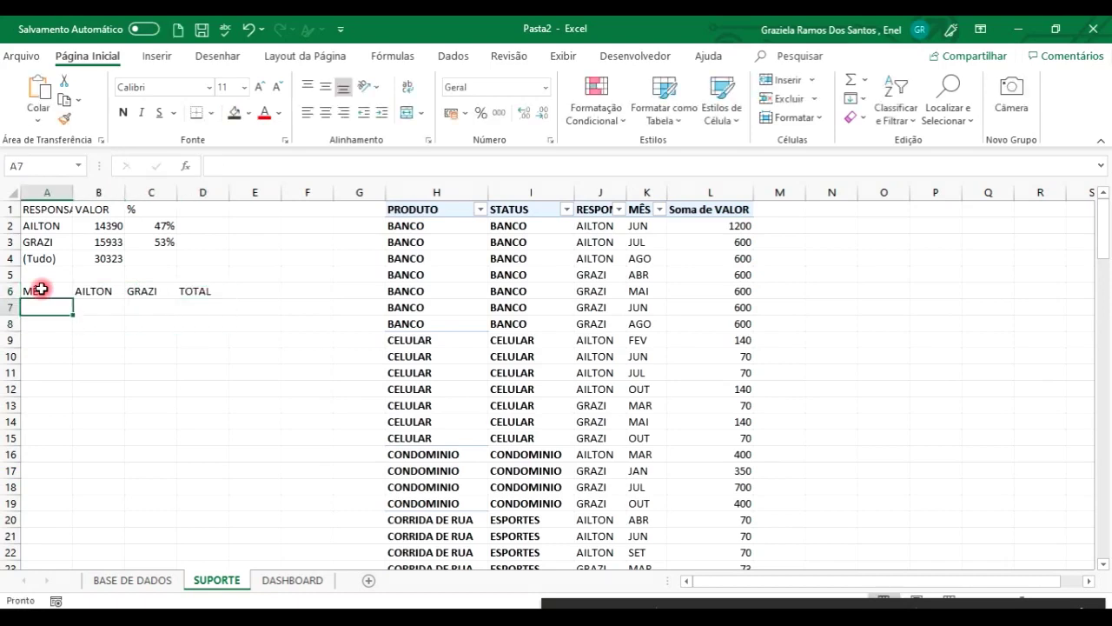
List the months JAN to DEZ in cells A7 to A18 and copy (Tudo) from A4 into A19
{"action": "type", "text": "JAN"}
{"action": "key", "text": "Return"}
{"action": "type", "text": "FEV"}
{"action": "key", "text": "Return"}
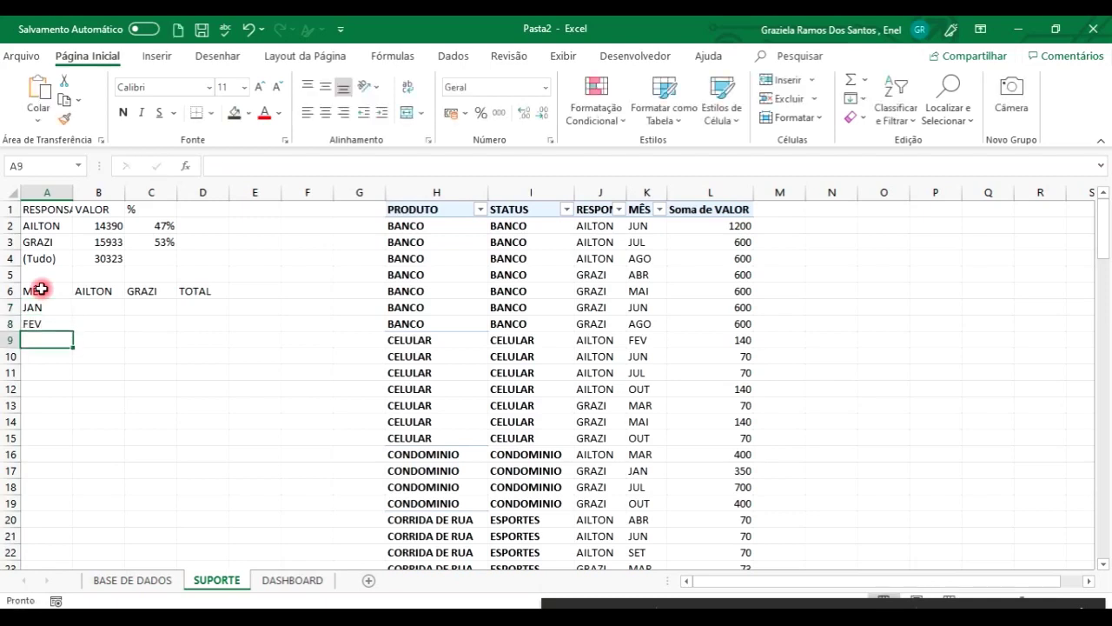
{"action": "key", "text": "Up"}
{"action": "key", "text": "Up"}
{"action": "key", "text": "Up"}
{"action": "key", "text": "Down"}
{"action": "key", "text": "Down"}
{"action": "key", "text": "Up"}
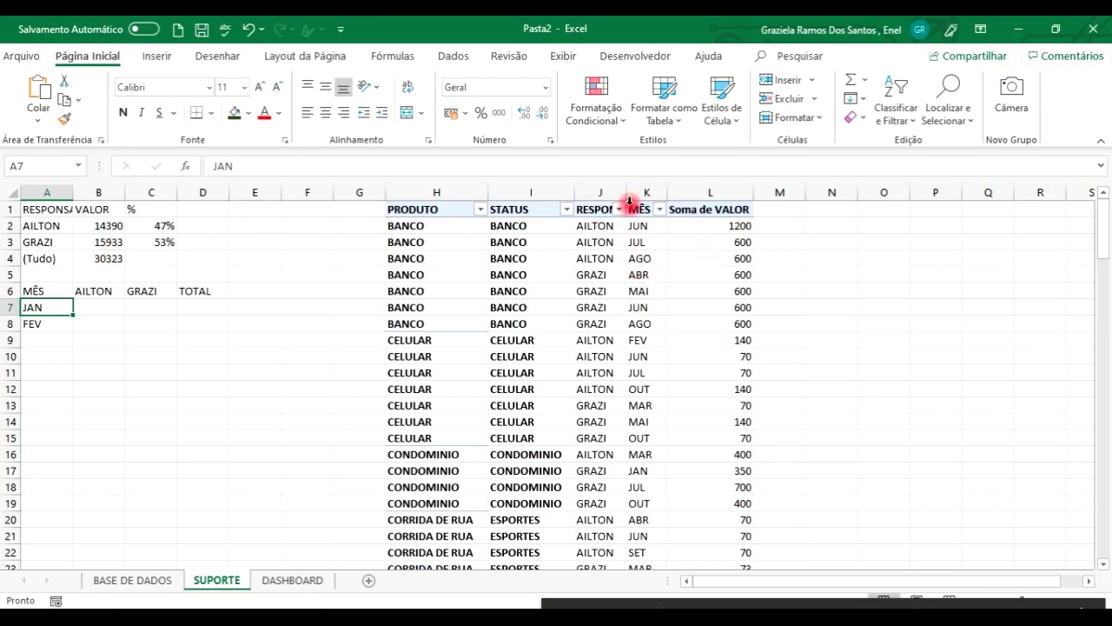
{"action": "left_click", "coordinate": [47, 340]}
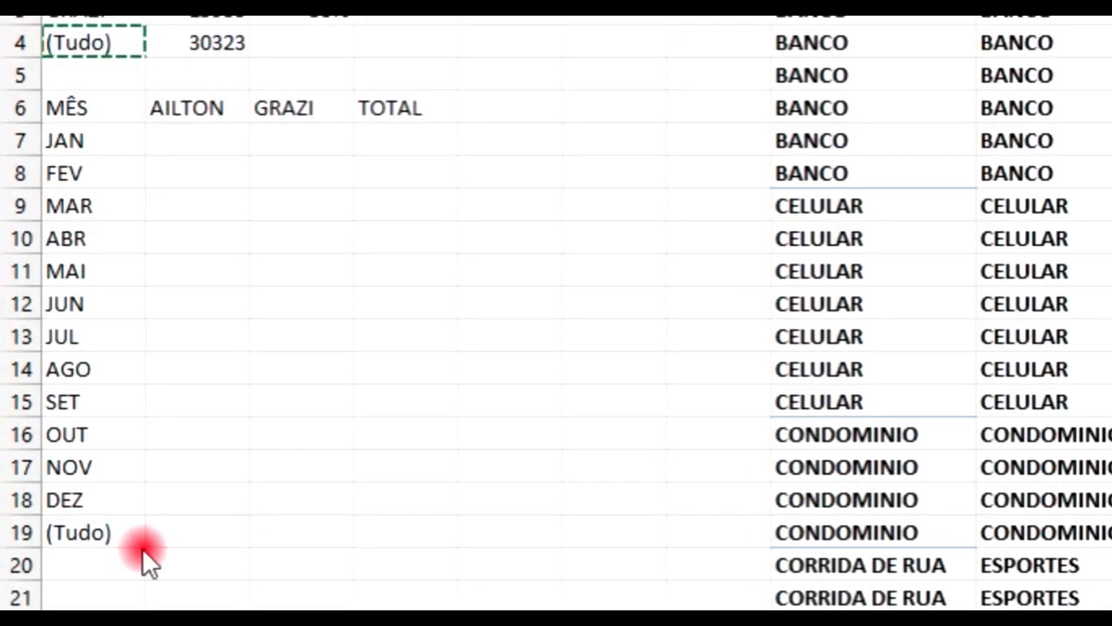
Move the monthly table from A6:D19 down one row so its headers start in A7
{"action": "left_click", "coordinate": [204, 137]}
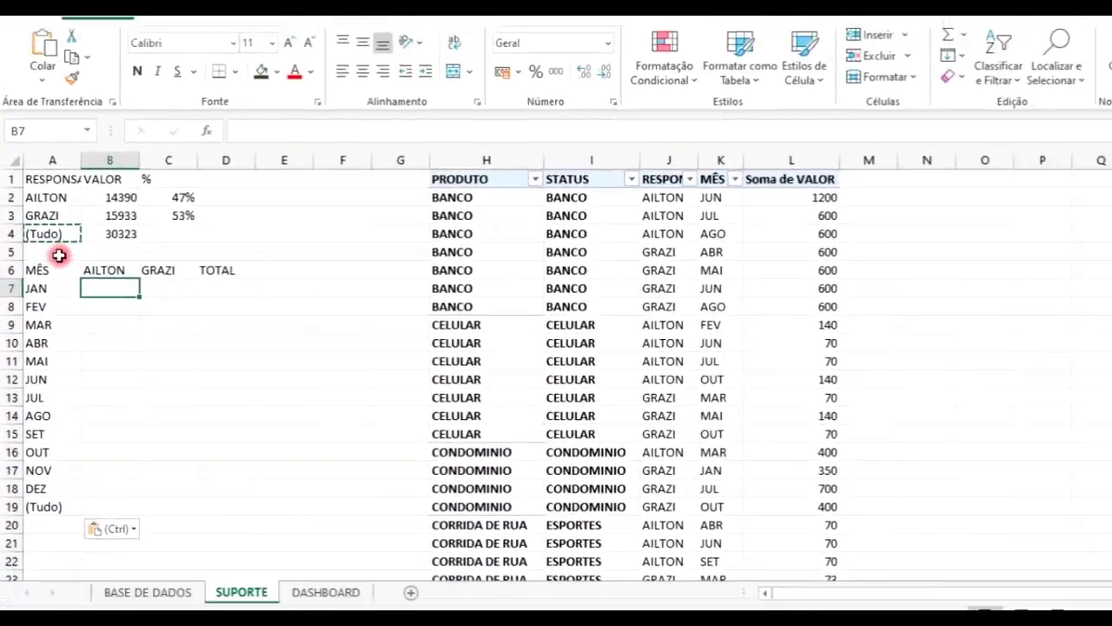
{"action": "left_click_drag", "start_coordinate": [46, 162], "coordinate": [46, 192]}
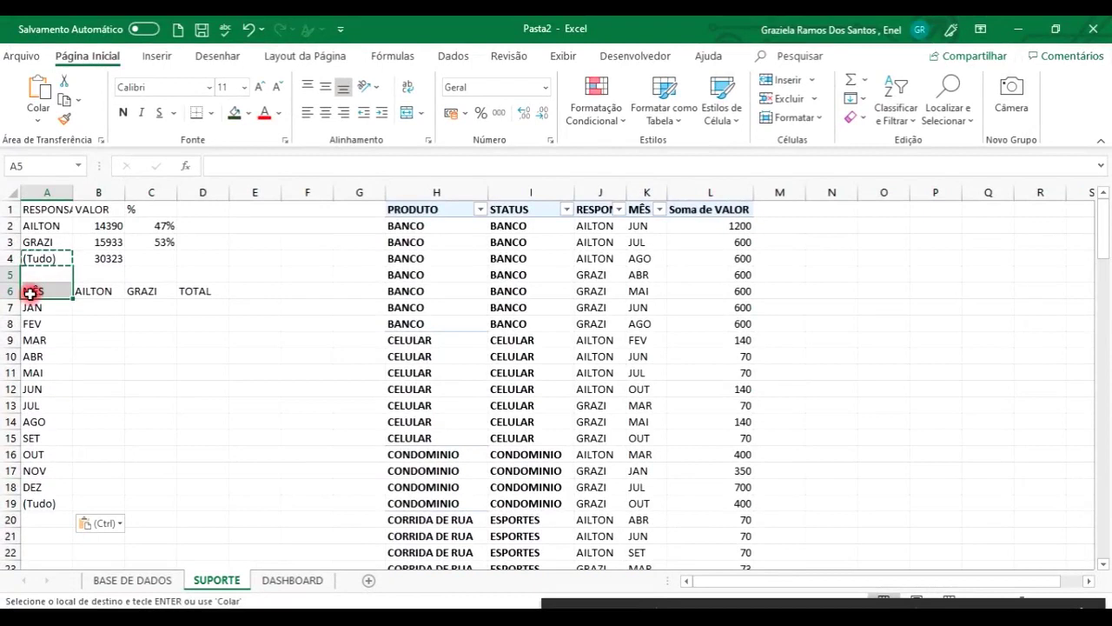
{"action": "left_click", "coordinate": [29, 294]}
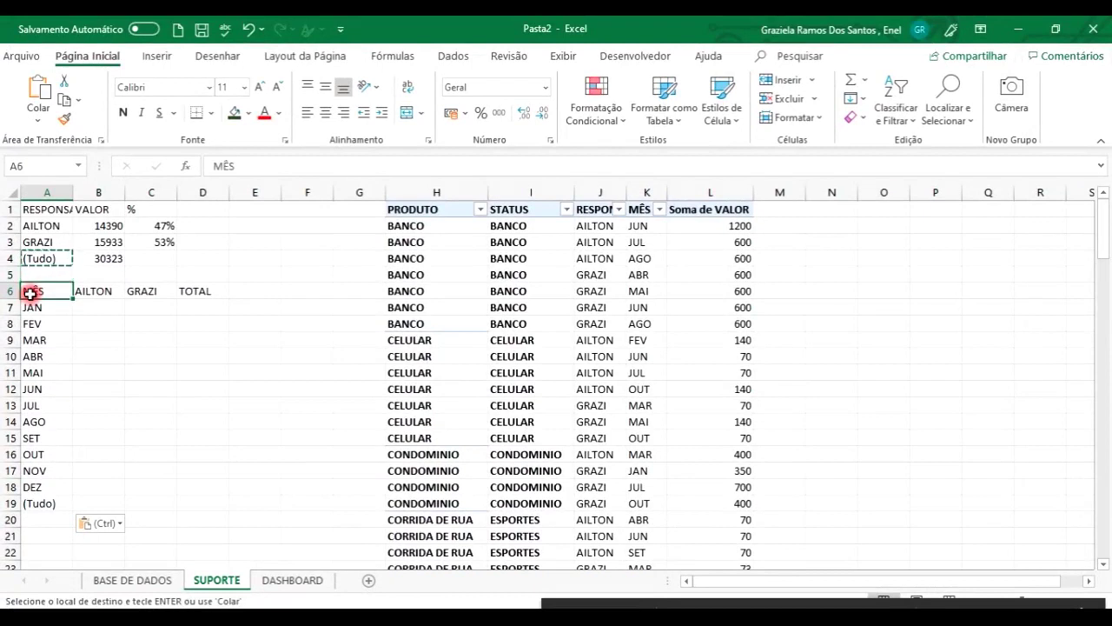
{"action": "key", "text": "ctrl+shift+Right"}
{"action": "key", "text": "ctrl+shift+Down"}
{"action": "key", "text": "ctrl+c"}
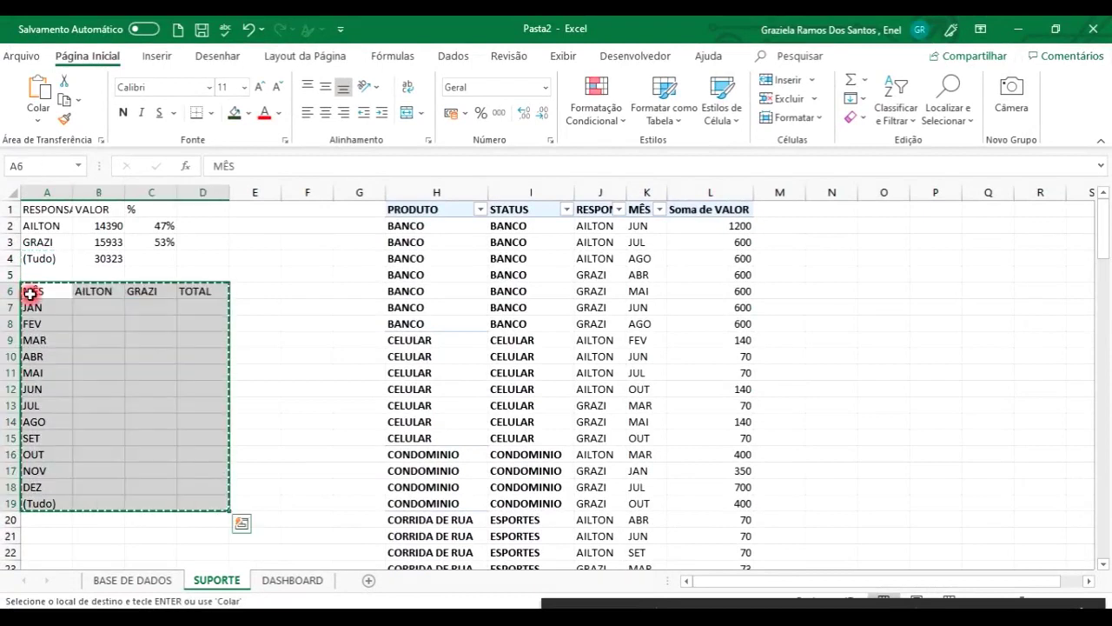
{"action": "key", "text": "Down"}
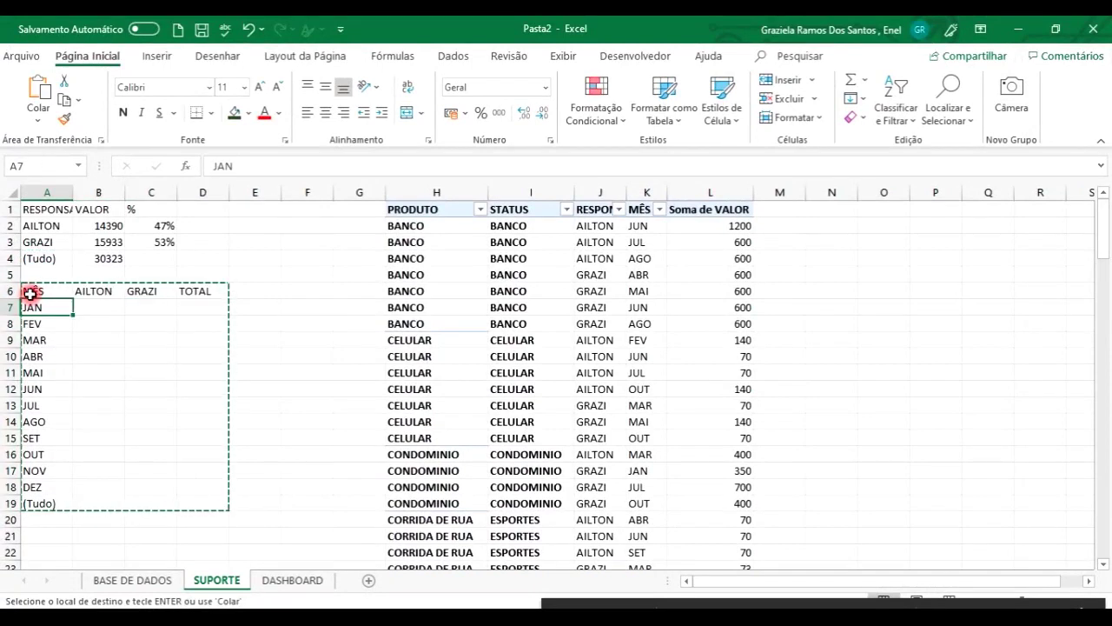
{"action": "key", "text": "ctrl+v"}
{"action": "left_click", "coordinate": [29, 294]}
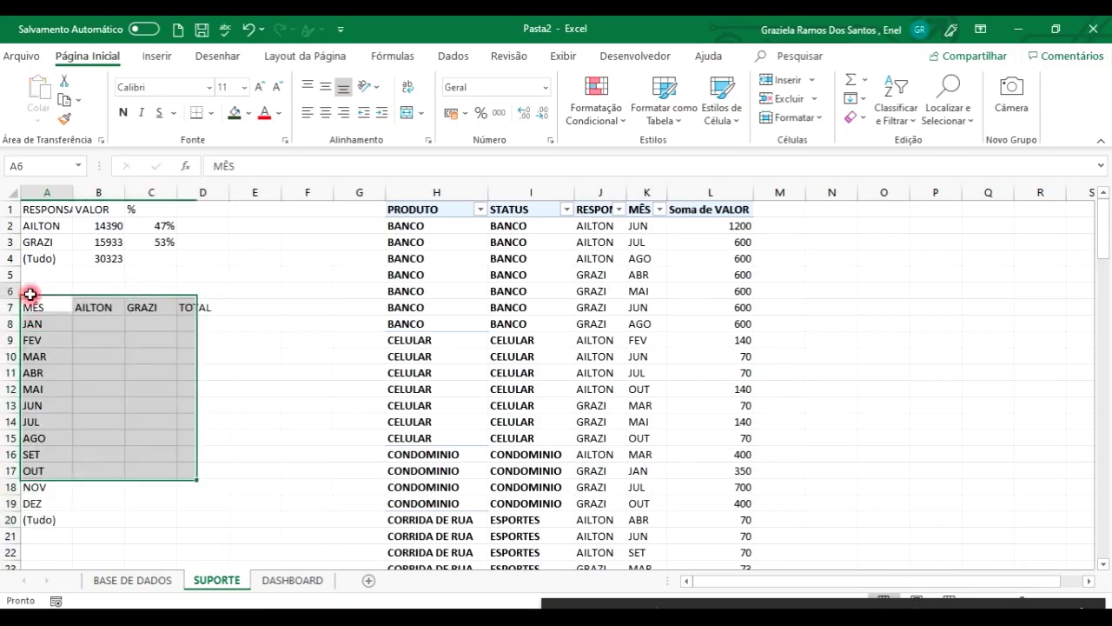
{"action": "key", "text": "Right"}
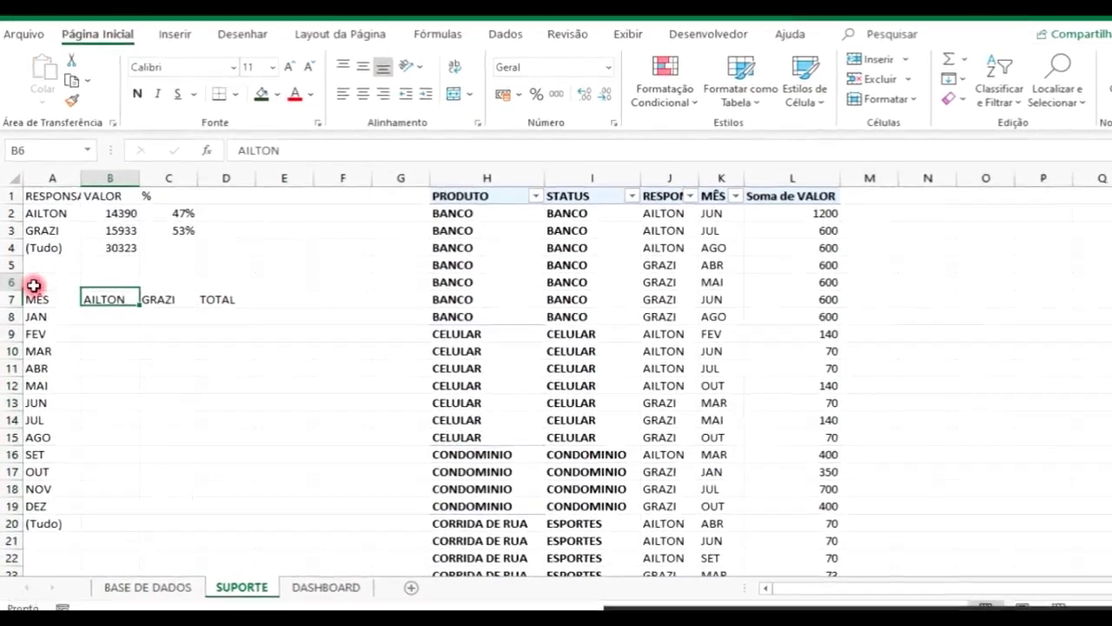
Enter the title ENTRADA in cell A6 above the monthly table
{"action": "left_click", "coordinate": [33, 283]}
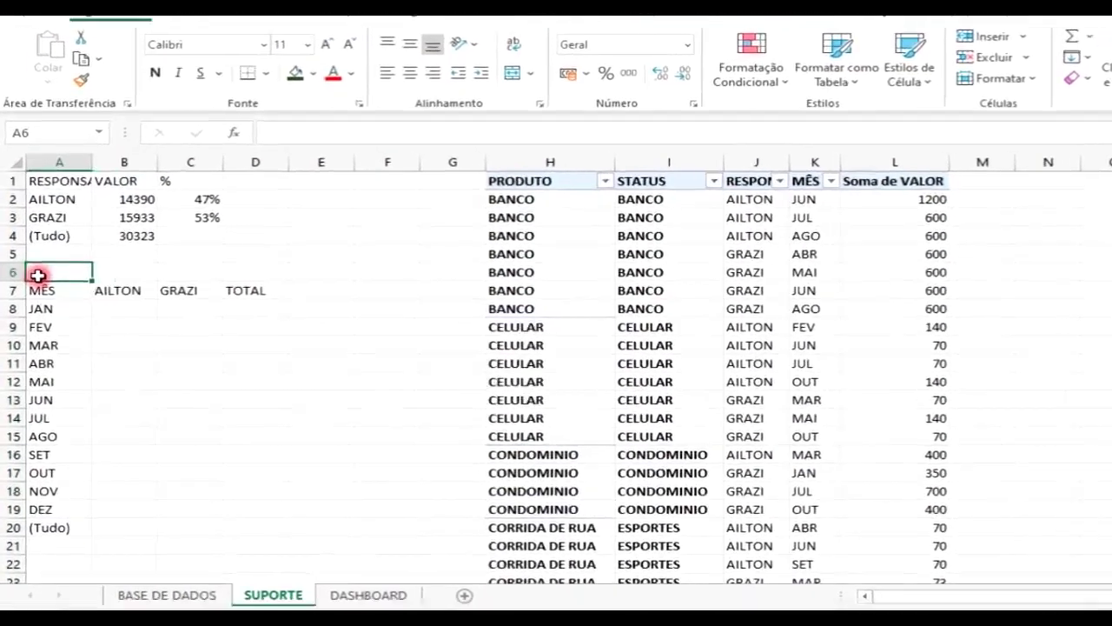
{"action": "type", "text": "ENTRQ"}
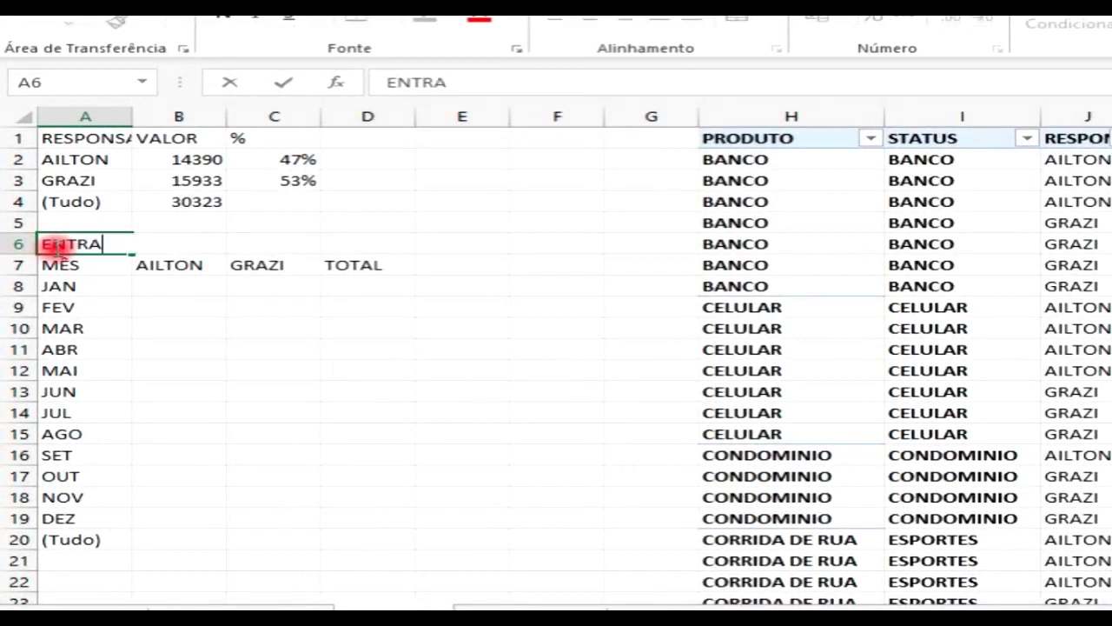
{"action": "key", "text": "Right"}
{"action": "key", "text": "Down"}
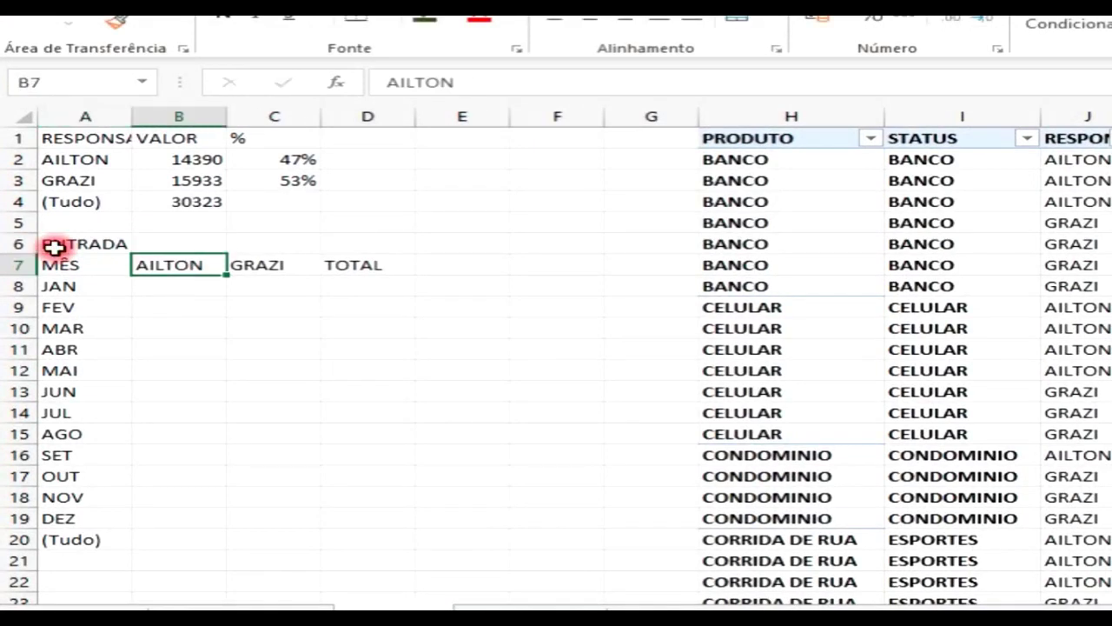
{"action": "key", "text": "Right"}
{"action": "key", "text": "Down"}
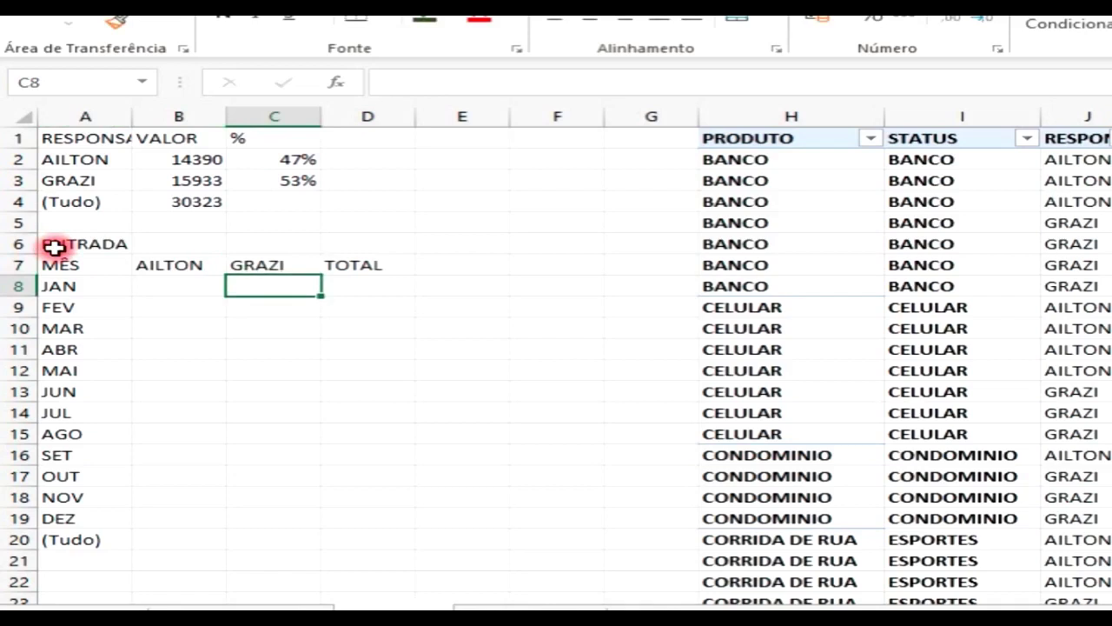
{"action": "key", "text": "Left"}
{"action": "key", "text": "Left"}
{"action": "key", "text": "Up"}
{"action": "key", "text": "Right"}
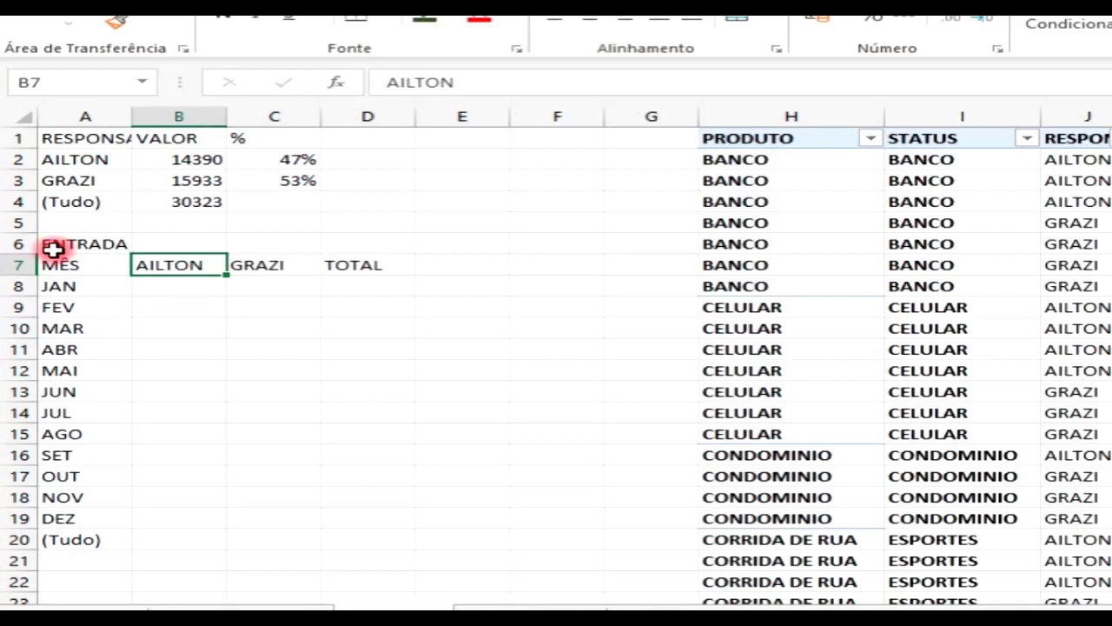
{"action": "left_click", "coordinate": [162, 294]}
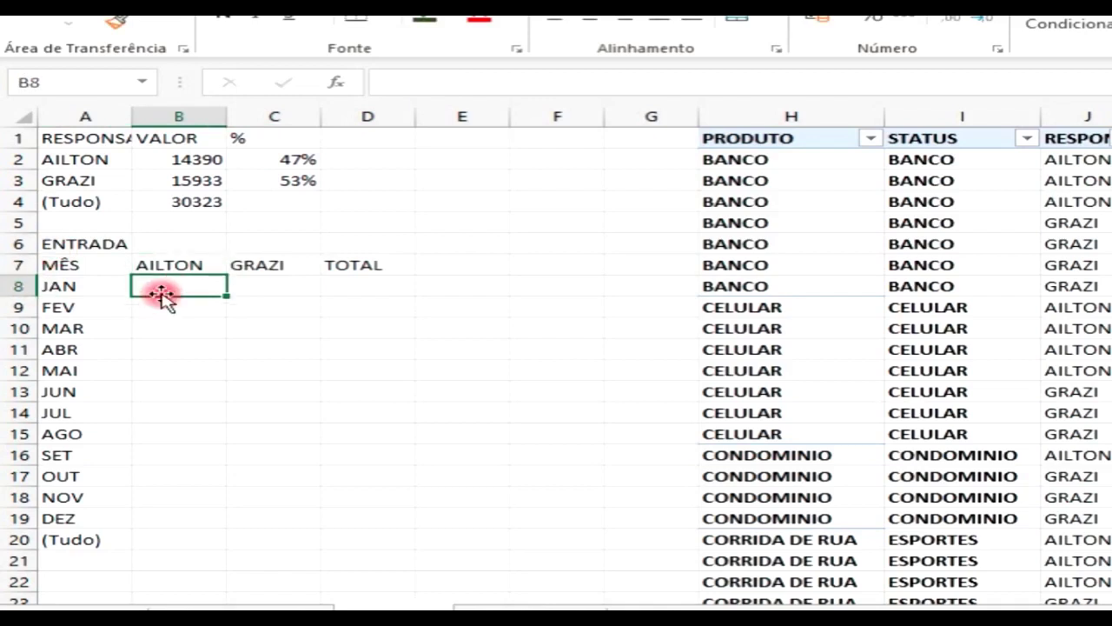
{"action": "key", "text": "Down"}
{"action": "key", "text": "Down"}
{"action": "key", "text": "Down"}
{"action": "key", "text": "Down"}
{"action": "key", "text": "Down"}
{"action": "key", "text": "Up"}
{"action": "key", "text": "Up"}
{"action": "key", "text": "Up"}
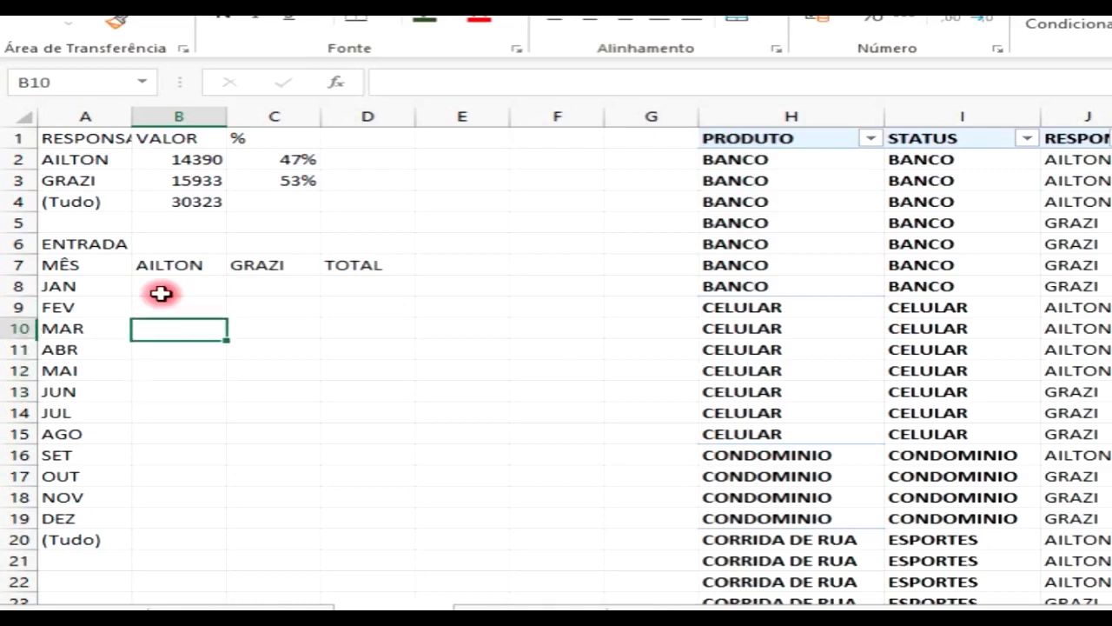
{"action": "key", "text": "Up"}
{"action": "key", "text": "Up"}
{"action": "key", "text": "Right"}
{"action": "key", "text": "Left"}
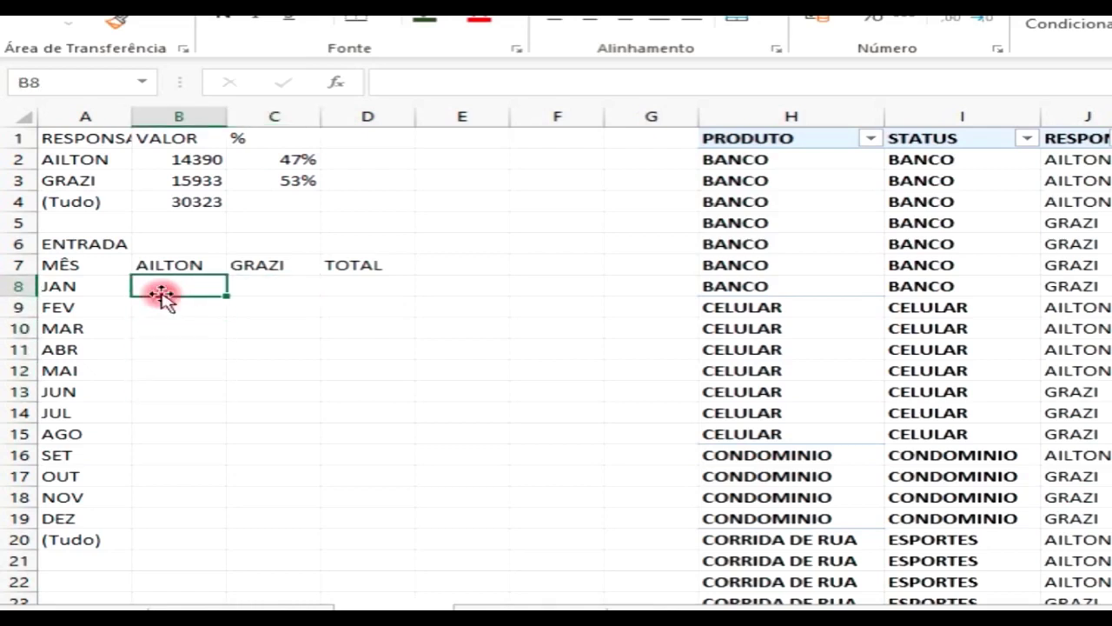
{"action": "key", "text": "Right"}
{"action": "key", "text": "Left"}
{"action": "key", "text": "Right"}
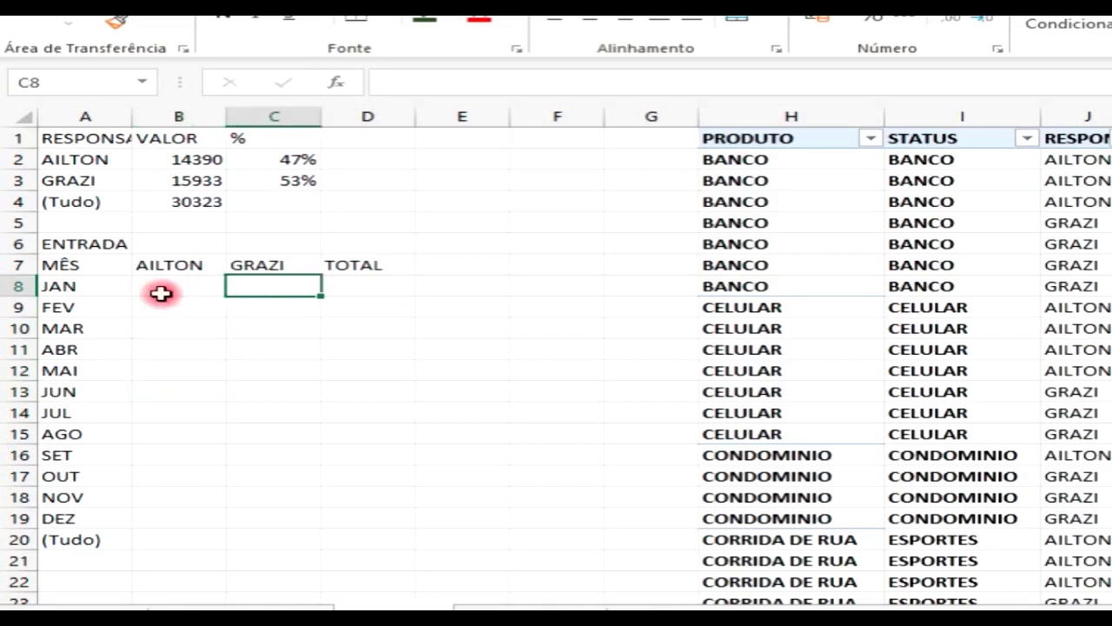
{"action": "key", "text": "Down"}
{"action": "key", "text": "Left"}
{"action": "key", "text": "Right"}
{"action": "key", "text": "Left"}
{"action": "key", "text": "Down"}
{"action": "key", "text": "Down"}
{"action": "key", "text": "Up"}
{"action": "key", "text": "Up"}
{"action": "key", "text": "Right"}
{"action": "key", "text": "Up"}
{"action": "key", "text": "Left"}
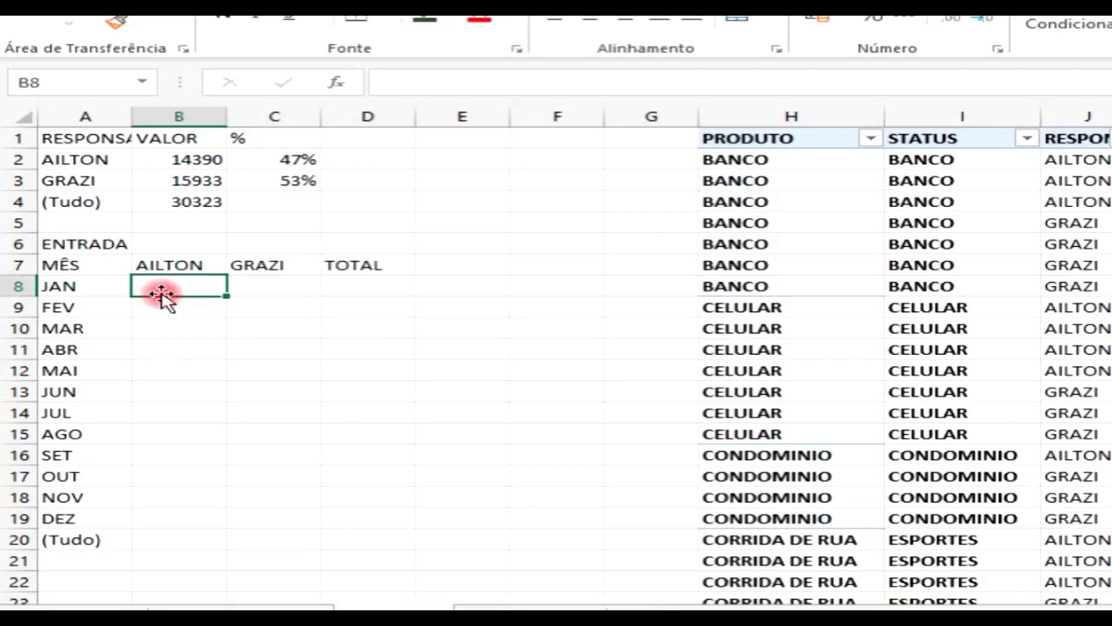
Paste both people's monthly income values for JAN to DEZ into B8:C19, with 0 for NOV and DEZ
{"action": "key", "text": "ctrl+v"}
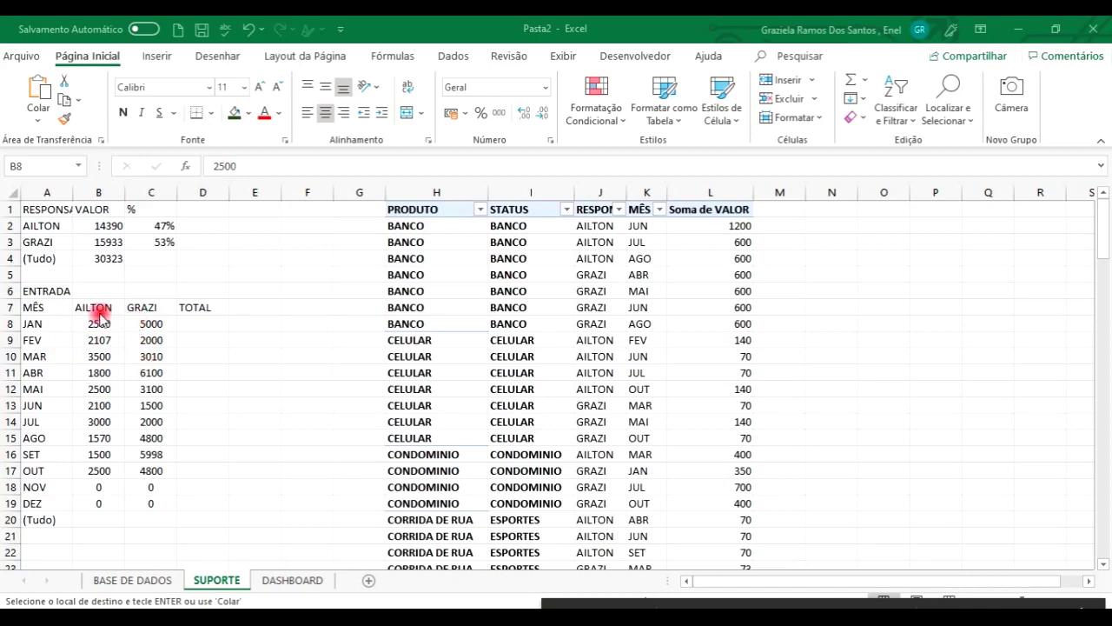
{"action": "left_click", "coordinate": [102, 307]}
{"action": "key", "text": "ctrl+v"}
{"action": "left_click", "coordinate": [153, 306]}
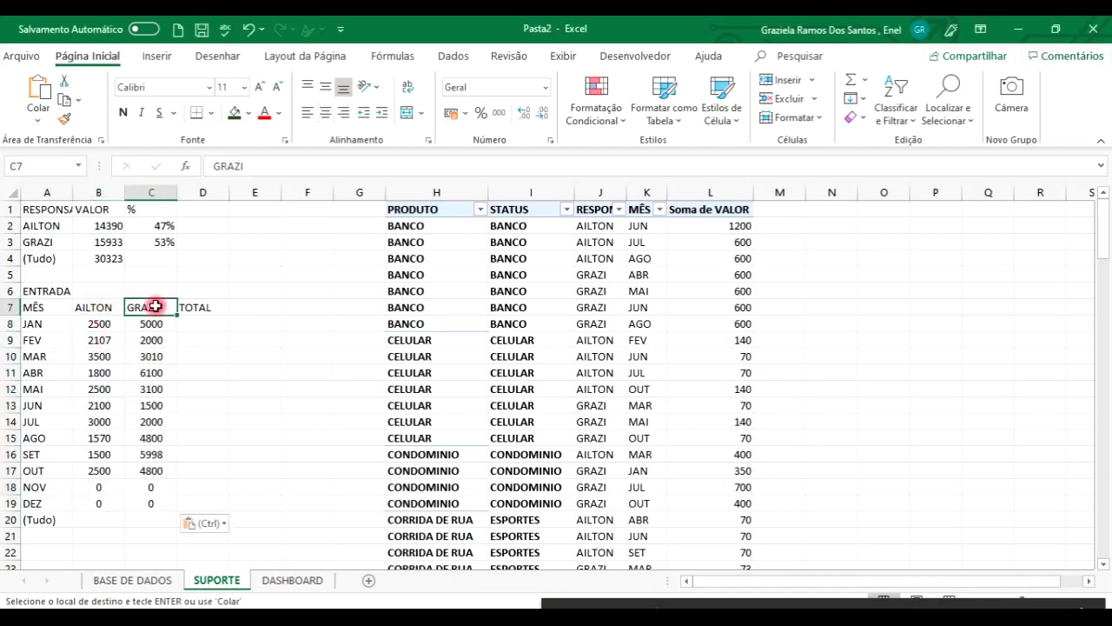
{"action": "left_click", "coordinate": [153, 324]}
{"action": "left_click", "coordinate": [153, 371]}
{"action": "left_click", "coordinate": [153, 405]}
Calculate the JAN total in cell D8 with =SOMA(B8:C8)
{"action": "left_click", "coordinate": [195, 321]}
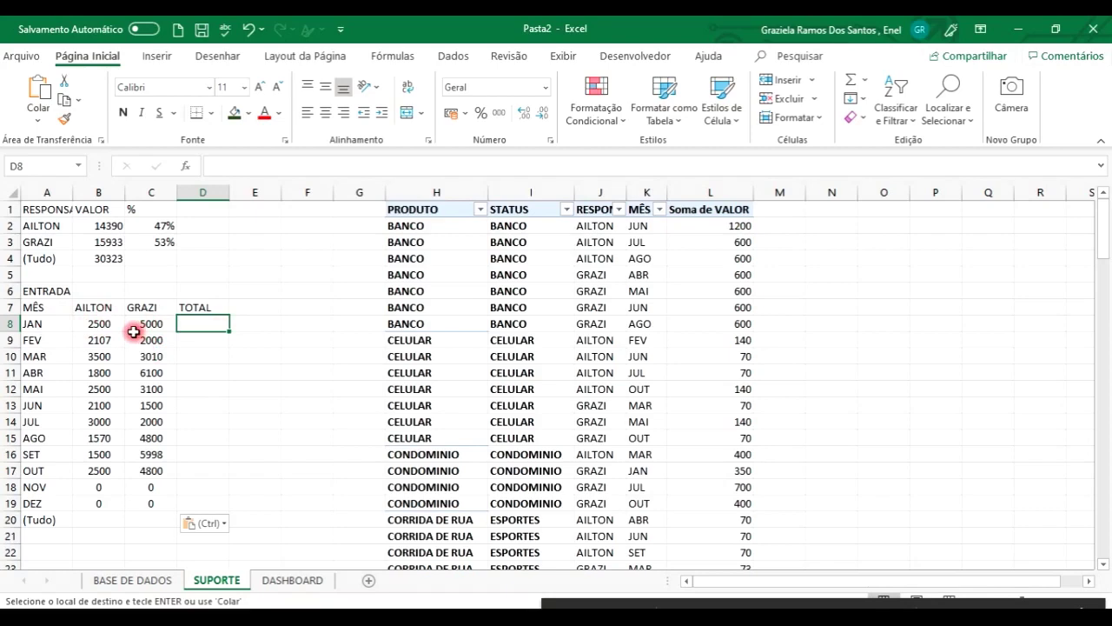
{"action": "type", "text": "=SOMA"}
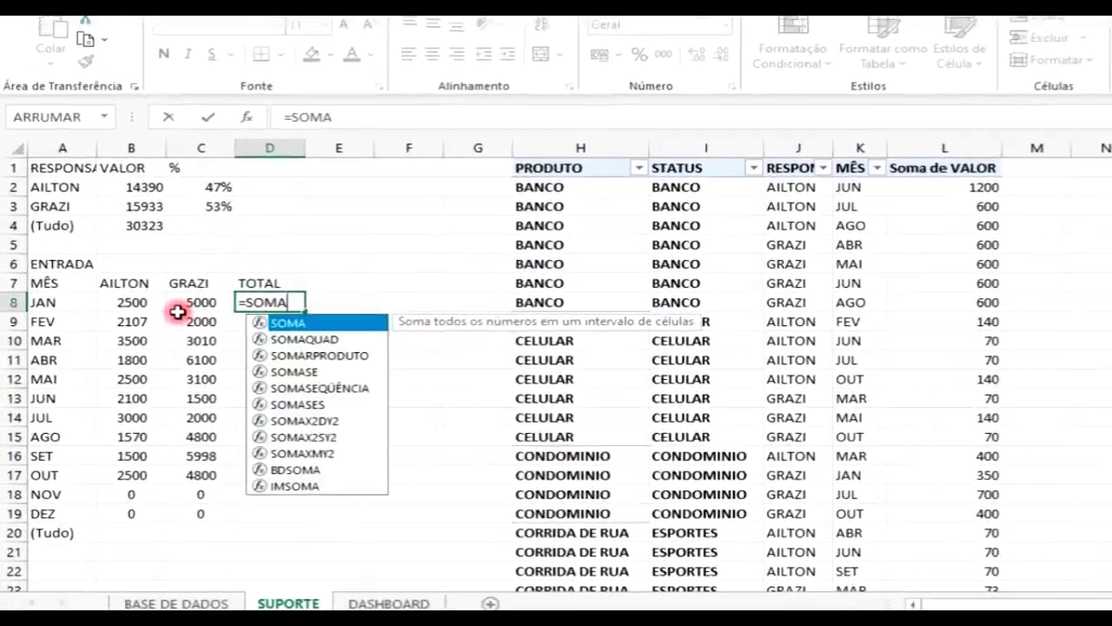
{"action": "type", "text": "("}
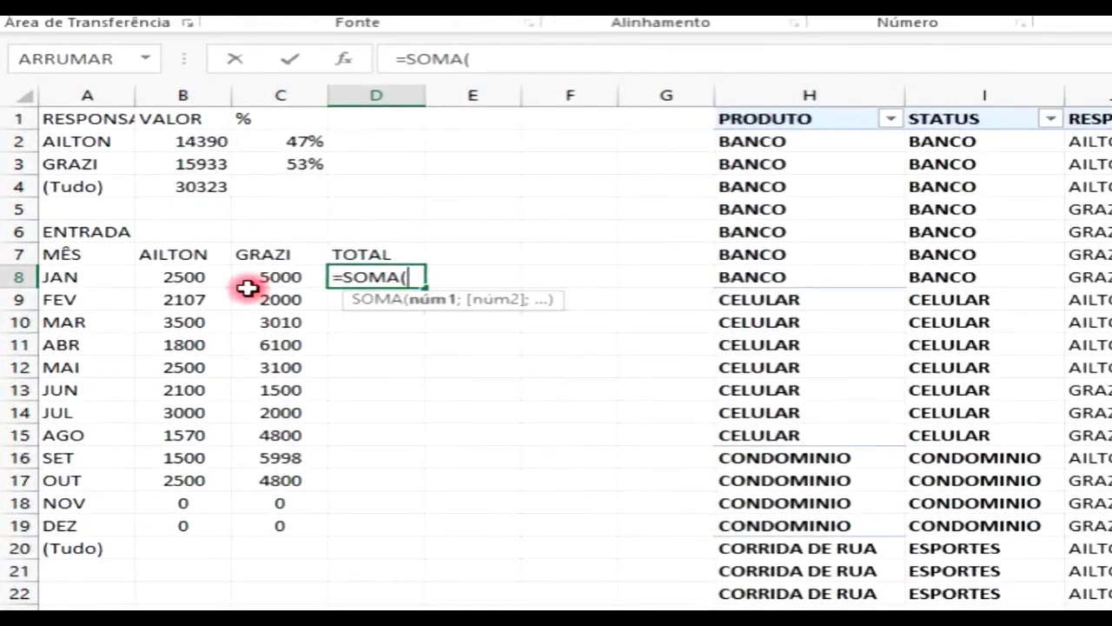
{"action": "left_click", "coordinate": [182, 275]}
{"action": "key", "text": "shift+Right"}
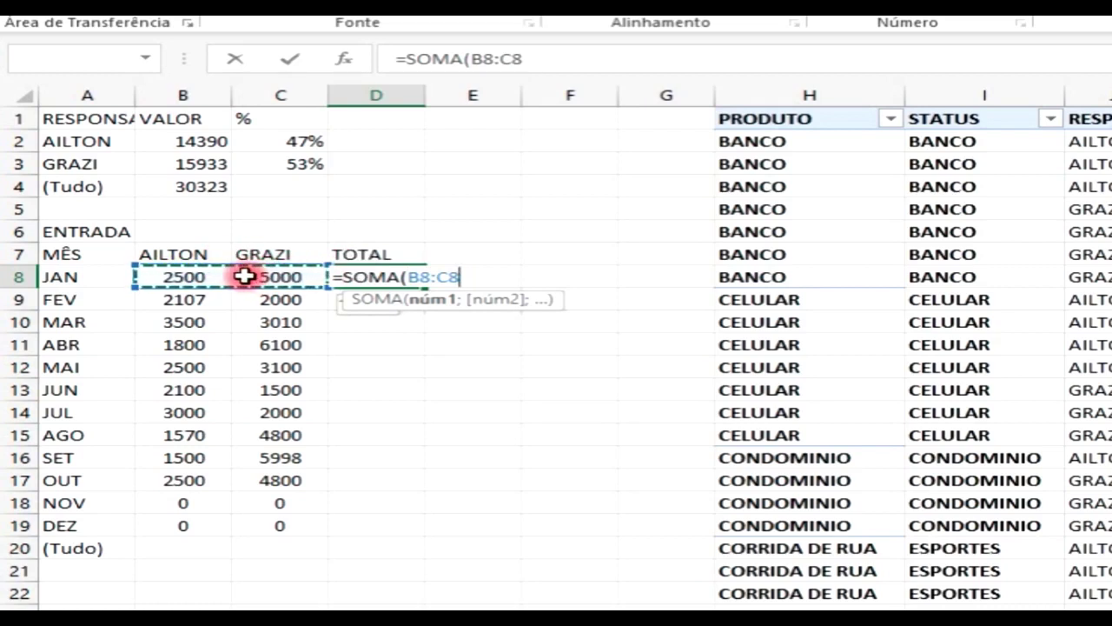
{"action": "type", "text": ")"}
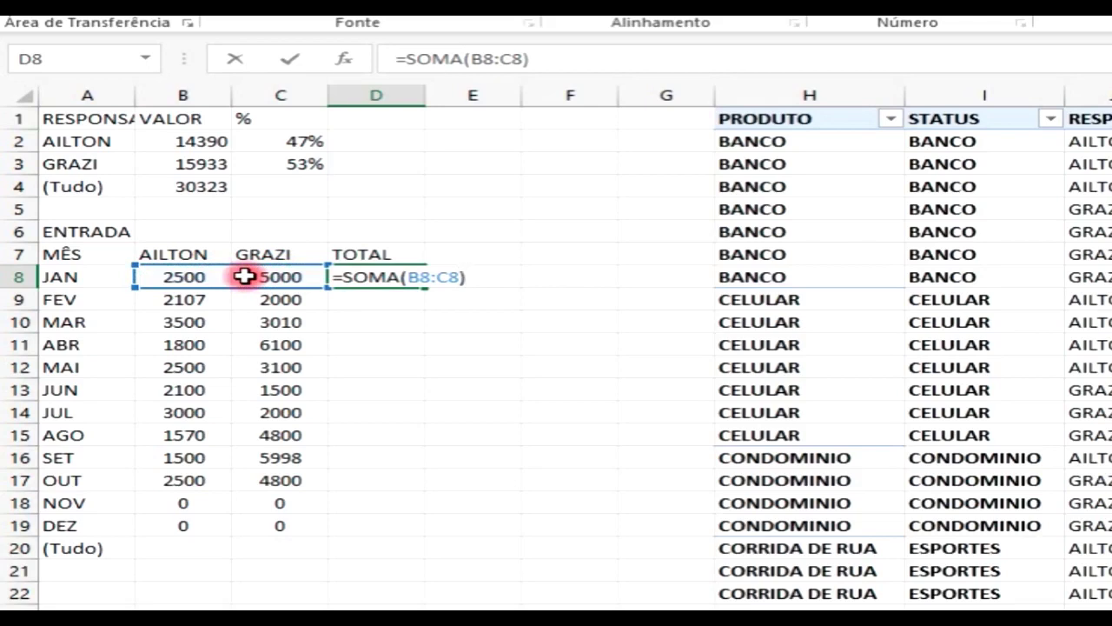
{"action": "key", "text": "Return"}
{"action": "key", "text": "Up"}
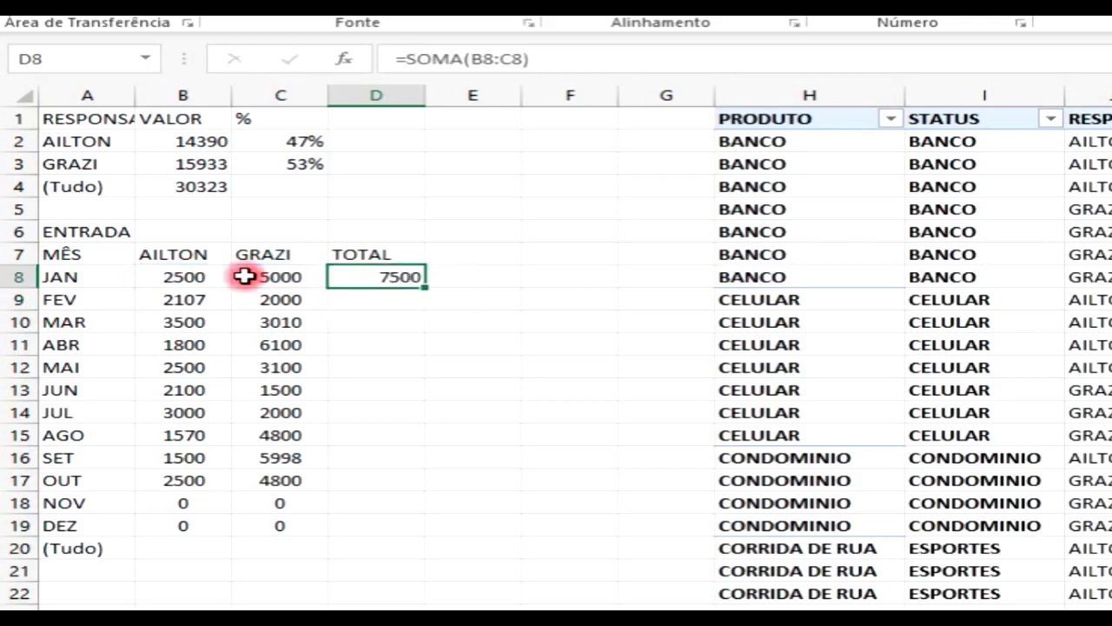
Fill the D8 total formula down the TOTAL column through DEZ, clearing the copy in the (Tudo) row
{"action": "double_click", "coordinate": [423, 287]}
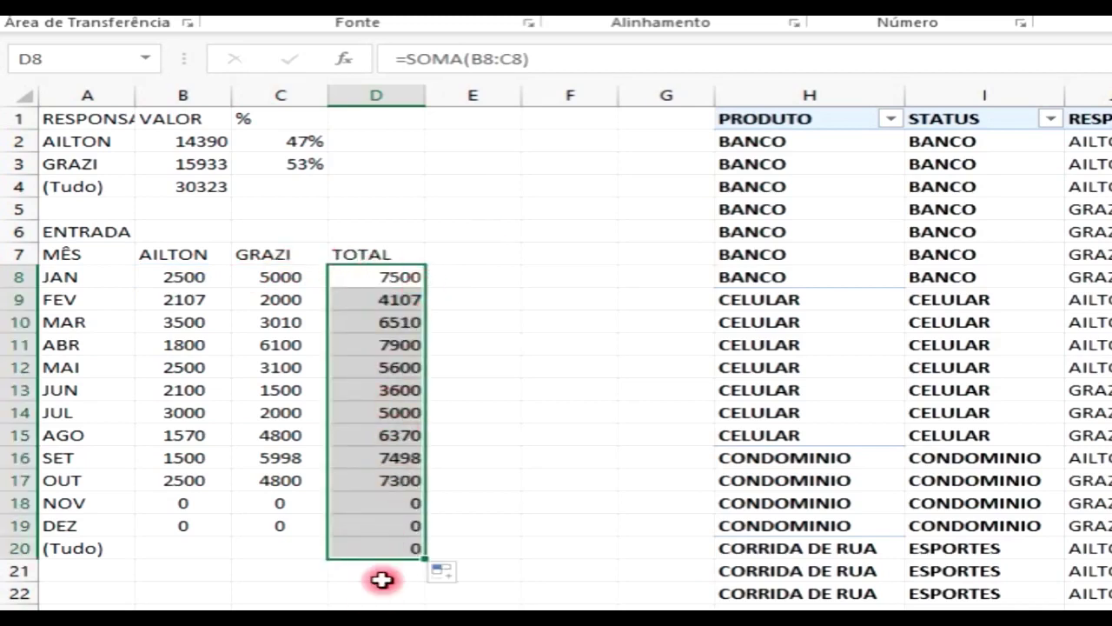
{"action": "left_click", "coordinate": [392, 551]}
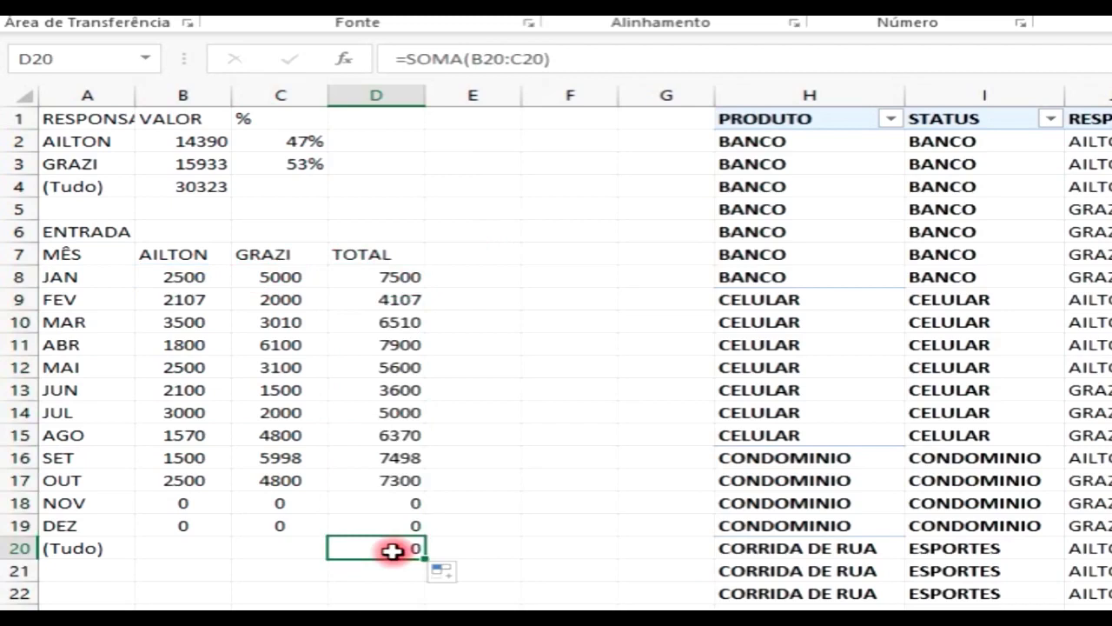
{"action": "key", "text": "Delete"}
Sum the first person's twelve months in the (Tudo) row by entering =SOMA(B8:B19) in B20
{"action": "key", "text": "Left"}
{"action": "key", "text": "Left"}
{"action": "key", "text": "Left"}
{"action": "key", "text": "Right"}
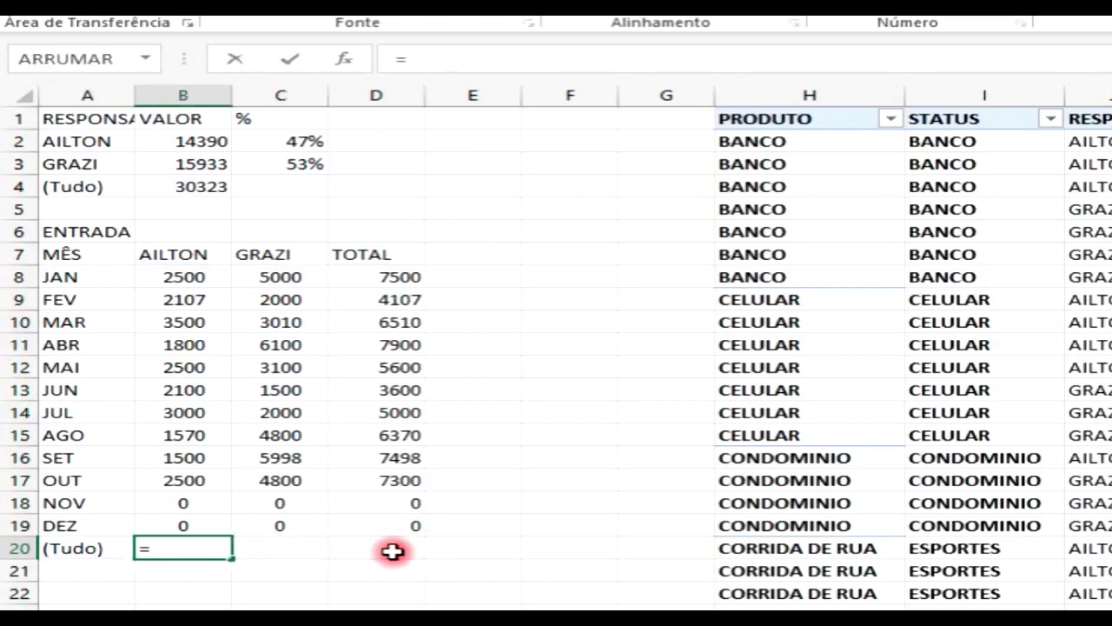
{"action": "type", "text": "=SOMA("}
{"action": "key", "text": "Up"}
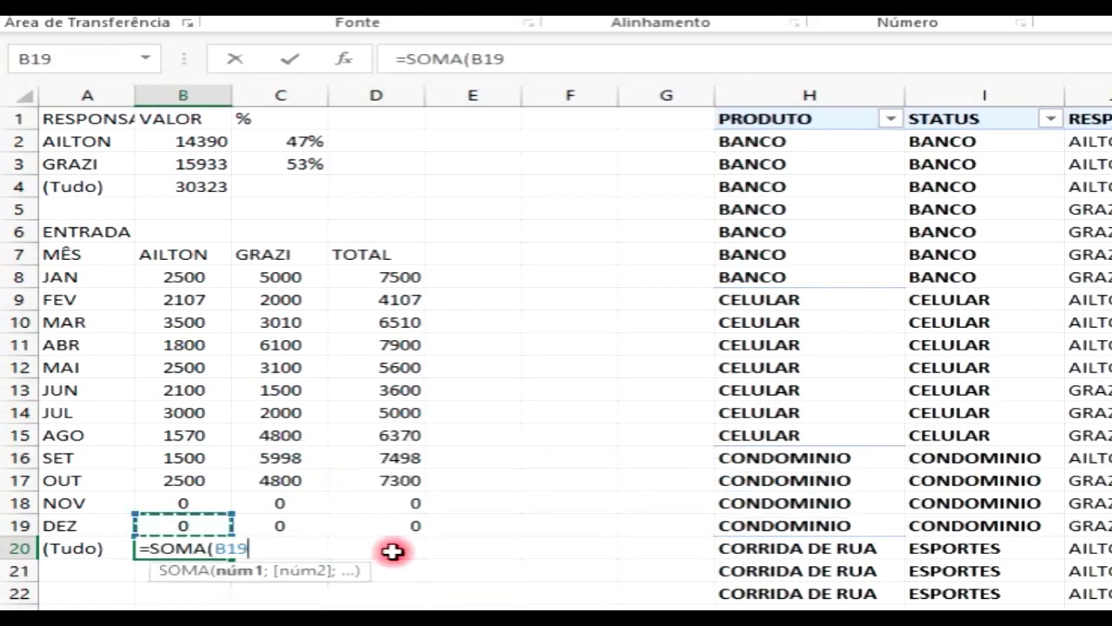
{"action": "key", "text": "shift+Up"}
{"action": "key", "text": "shift+Up"}
{"action": "key", "text": "shift+Up"}
{"action": "key", "text": "shift+Up"}
{"action": "key", "text": "shift+Up"}
{"action": "key", "text": "shift+Up"}
{"action": "key", "text": "shift+Up"}
{"action": "key", "text": "shift+Up"}
{"action": "key", "text": "shift+Up"}
{"action": "key", "text": "shift+Up"}
{"action": "key", "text": "shift+Up"}
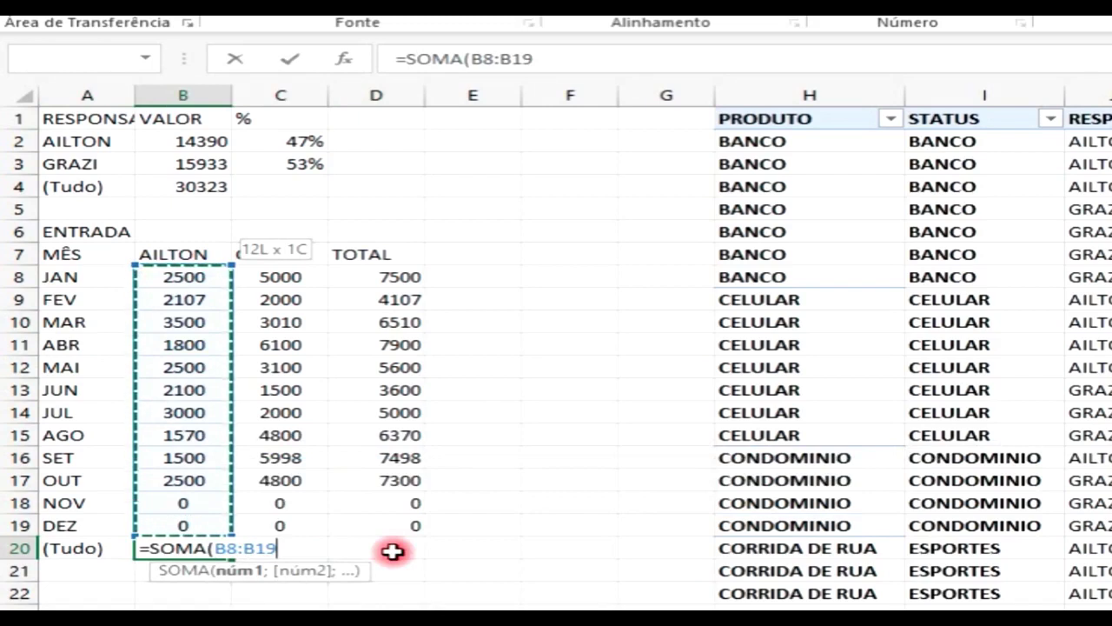
{"action": "type", "text": ")"}
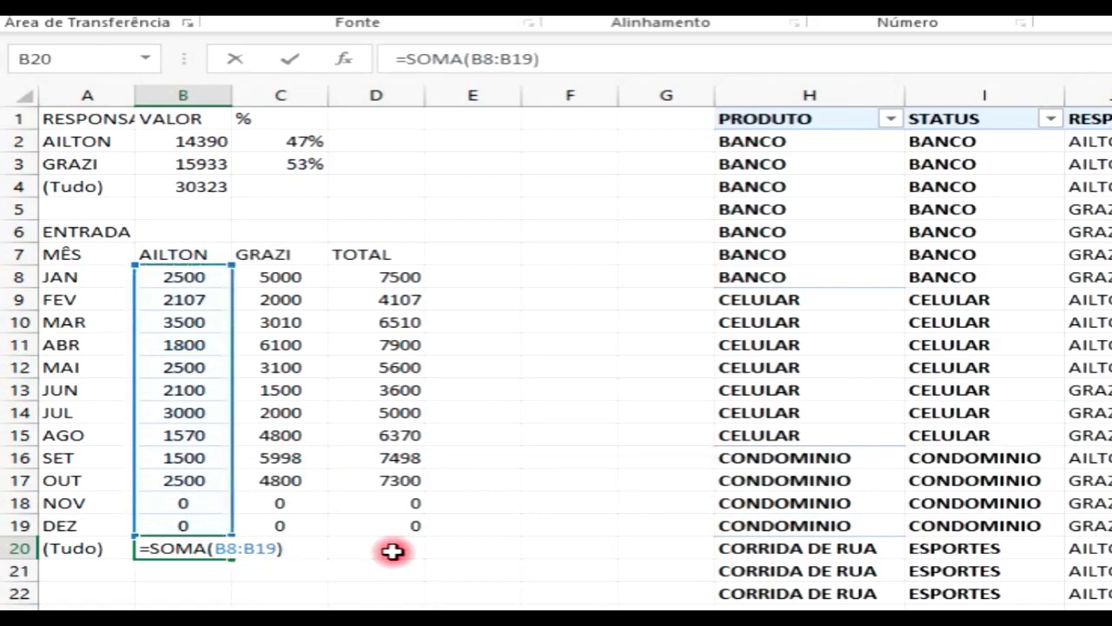
{"action": "key", "text": "Return"}
{"action": "key", "text": "Up"}
{"action": "key", "text": "Right"}
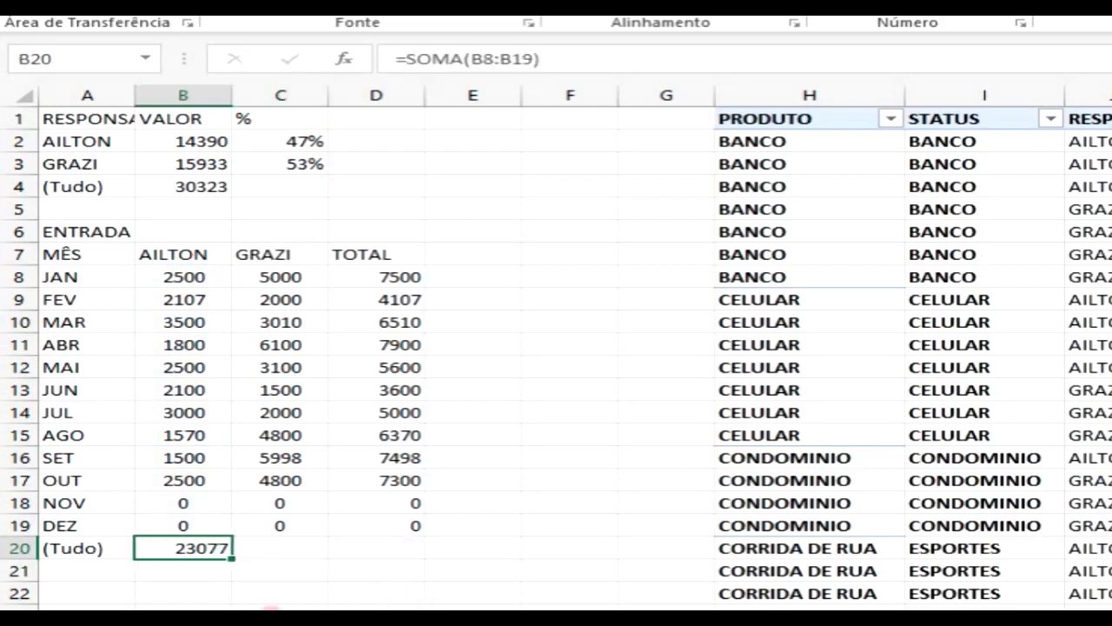
Copy the (Tudo) sum formula from B20 across to C20 and D20
{"action": "left_click_drag", "start_coordinate": [246, 561], "coordinate": [304, 557]}
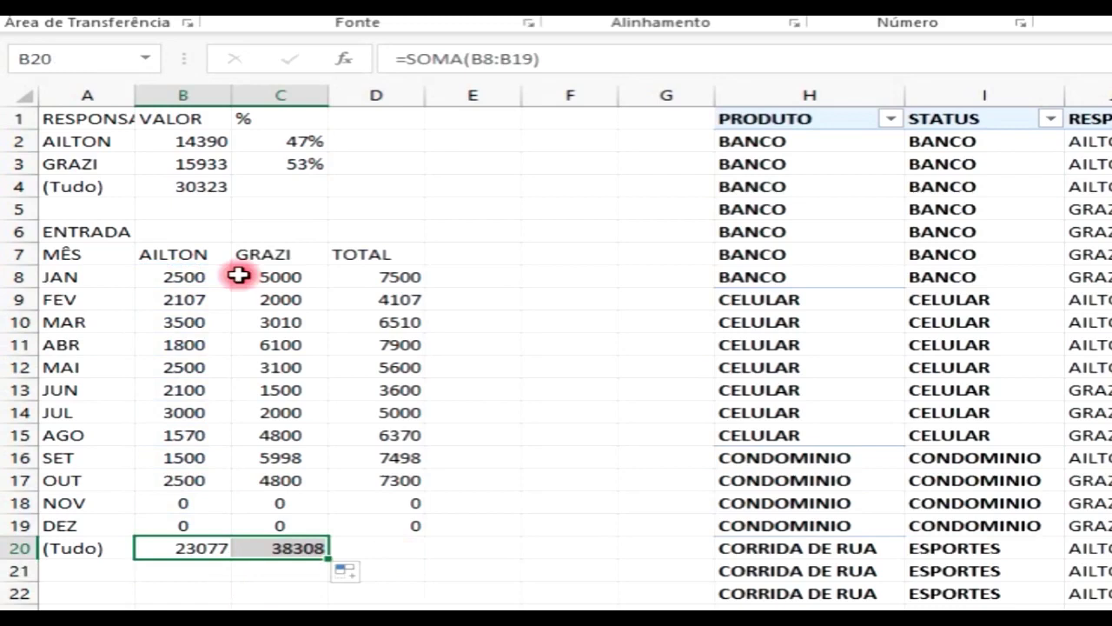
{"action": "left_click", "coordinate": [351, 546]}
{"action": "left_click", "coordinate": [307, 548]}
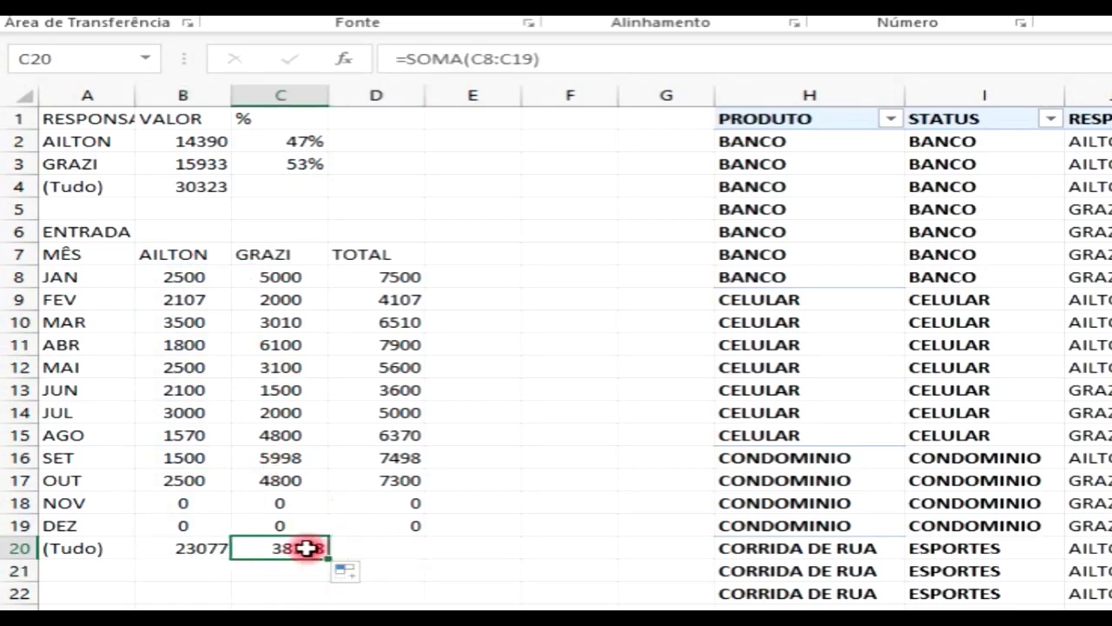
{"action": "left_click_drag", "start_coordinate": [326, 559], "coordinate": [400, 561]}
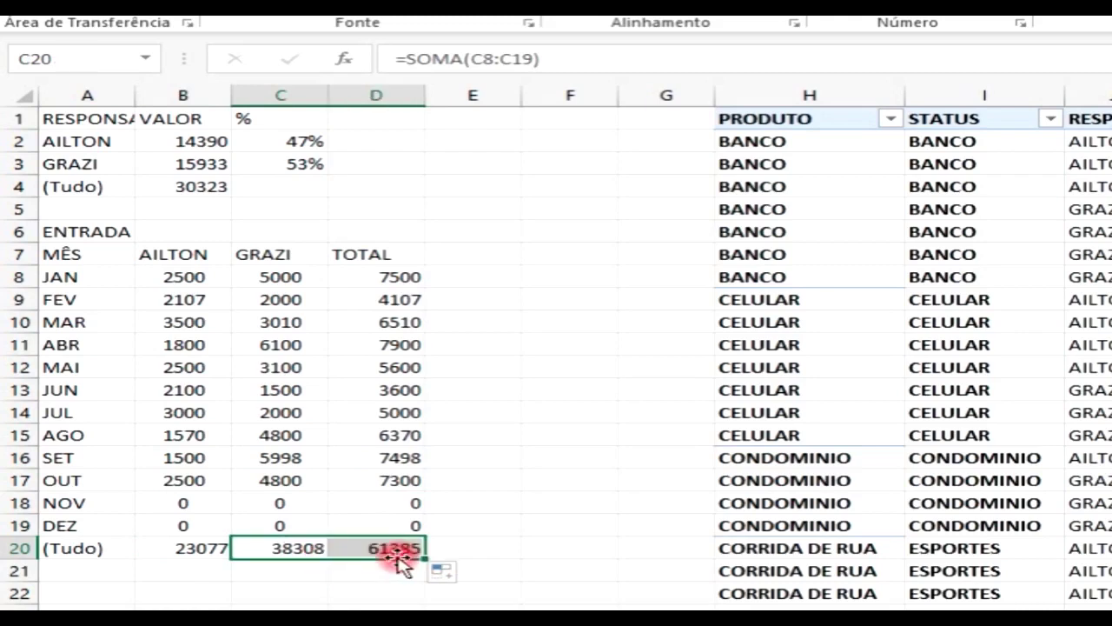
Look over the monthly ENTRADA table, its TOTAL column and (Tudo) row, and the empty rows beneath it
{"action": "left_click", "coordinate": [119, 574]}
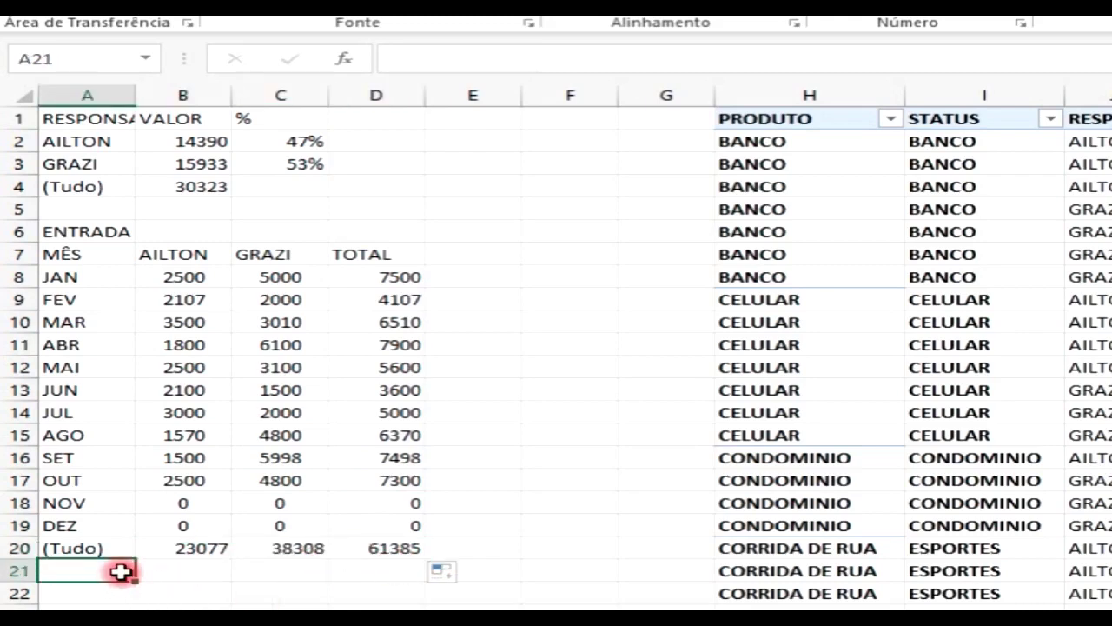
{"action": "left_click", "coordinate": [236, 530]}
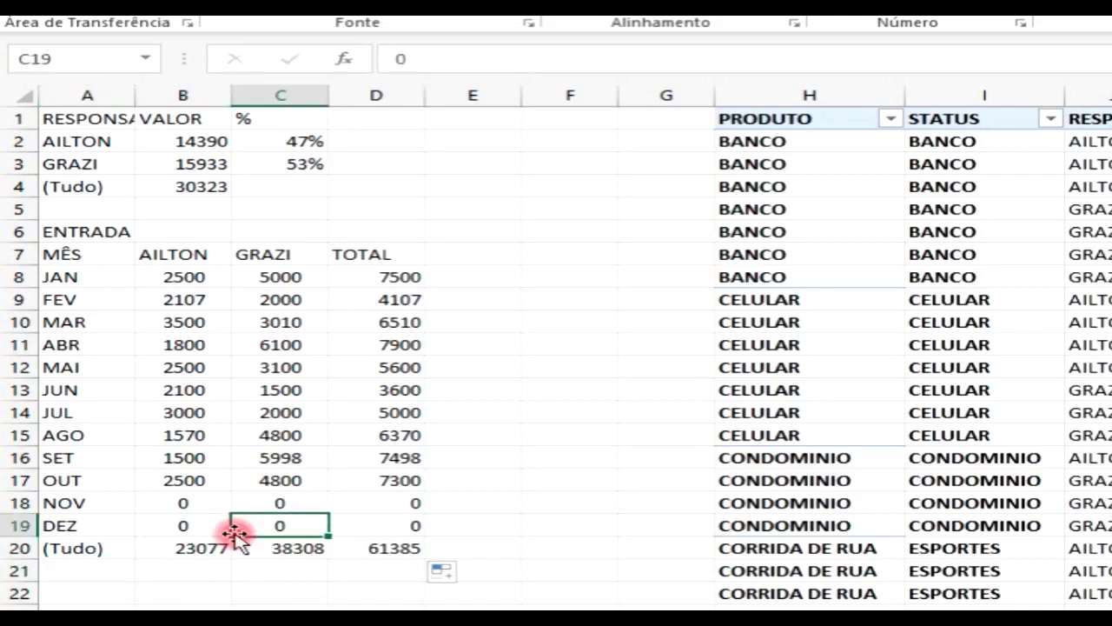
{"action": "key", "text": "Up"}
{"action": "key", "text": "Up"}
{"action": "key", "text": "Up"}
{"action": "key", "text": "Up"}
{"action": "key", "text": "Up"}
{"action": "key", "text": "Up"}
{"action": "key", "text": "Up"}
{"action": "key", "text": "Up"}
{"action": "key", "text": "Up"}
{"action": "key", "text": "Up"}
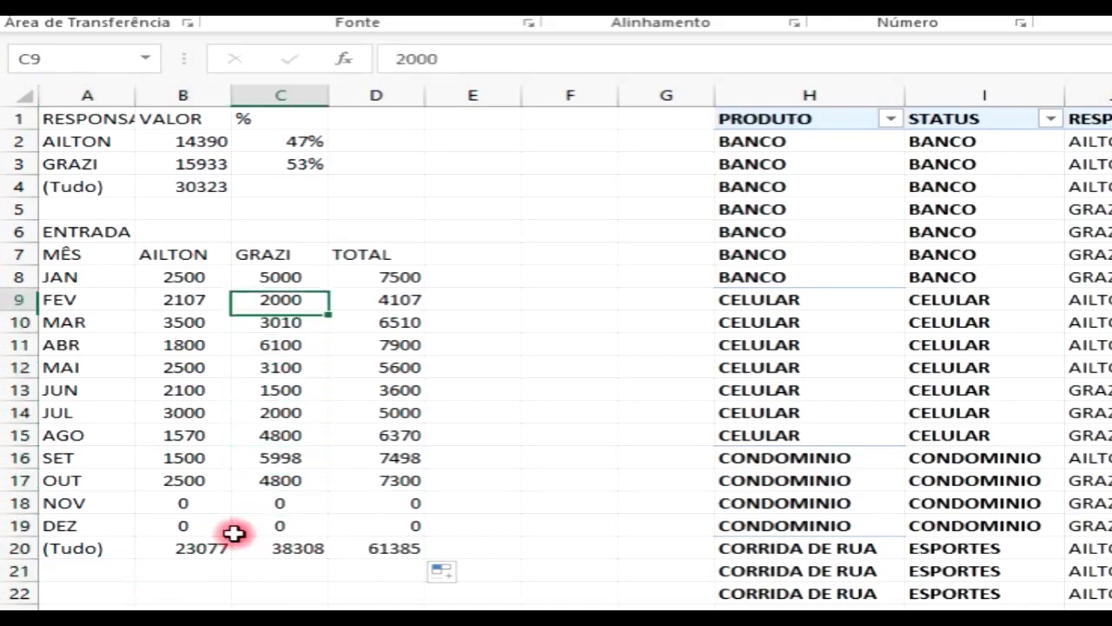
{"action": "key", "text": "Up"}
{"action": "key", "text": "Up"}
{"action": "key", "text": "Right"}
{"action": "key", "text": "Left"}
{"action": "key", "text": "Right"}
{"action": "key", "text": "Right"}
{"action": "key", "text": "Left"}
{"action": "key", "text": "Down"}
{"action": "key", "text": "Down"}
{"action": "key", "text": "Down"}
{"action": "key", "text": "Down"}
{"action": "key", "text": "Down"}
{"action": "key", "text": "Down"}
{"action": "key", "text": "Down"}
{"action": "key", "text": "Down"}
{"action": "key", "text": "Down"}
{"action": "key", "text": "Down"}
{"action": "key", "text": "Down"}
{"action": "key", "text": "Down"}
{"action": "key", "text": "Down"}
{"action": "key", "text": "Down"}
{"action": "key", "text": "Down"}
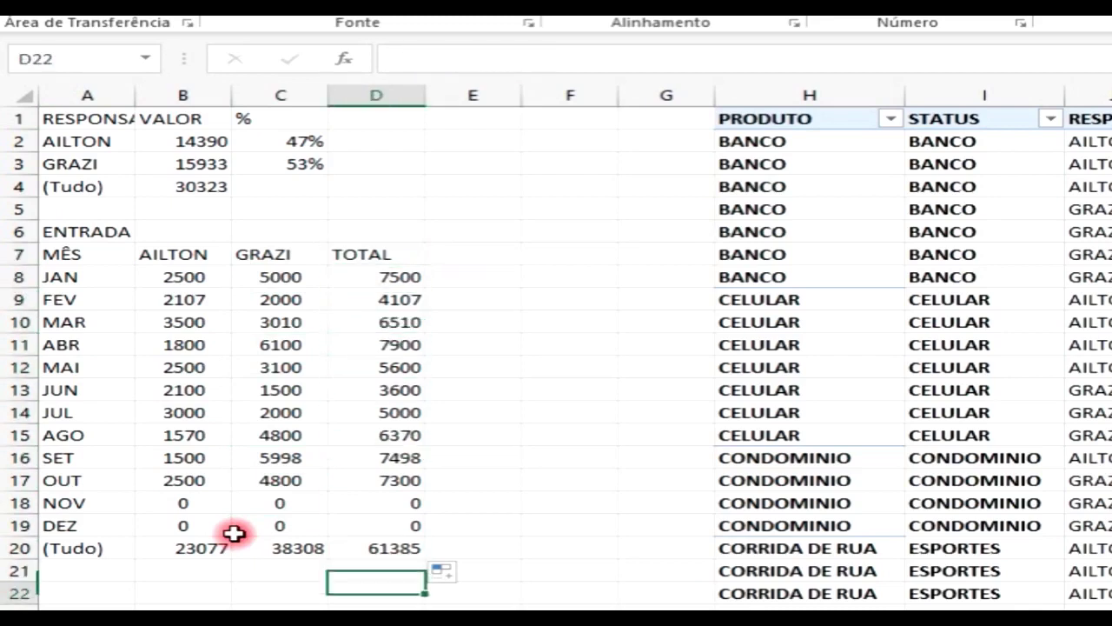
{"action": "key", "text": "Down"}
{"action": "key", "text": "Down"}
{"action": "key", "text": "Down"}
{"action": "key", "text": "Up"}
{"action": "key", "text": "Up"}
{"action": "key", "text": "Left"}
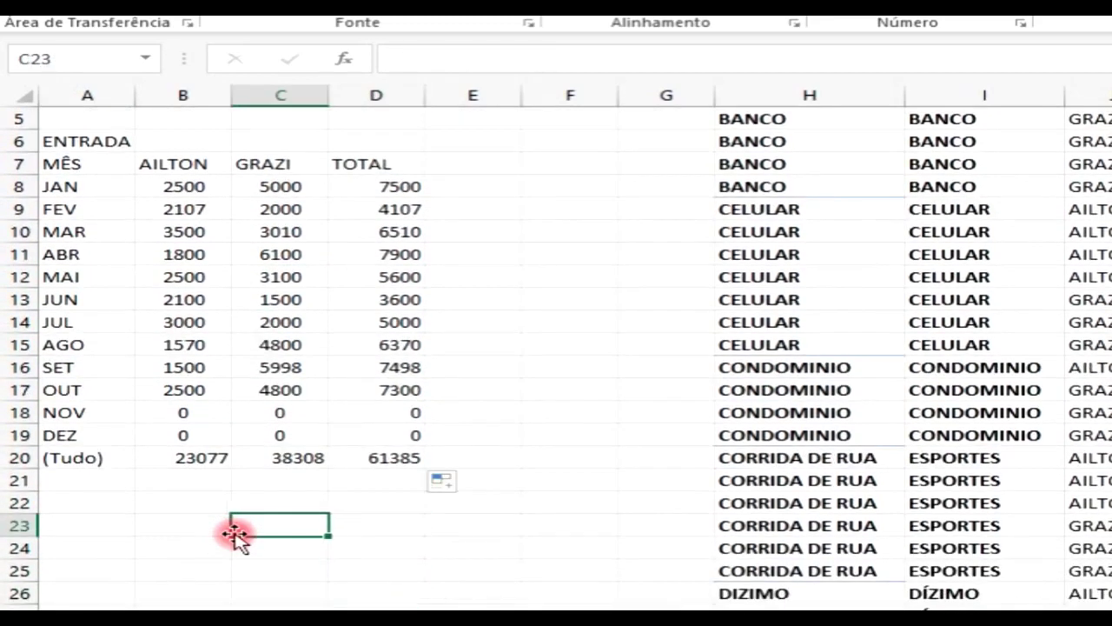
{"action": "key", "text": "Left"}
{"action": "key", "text": "Left"}
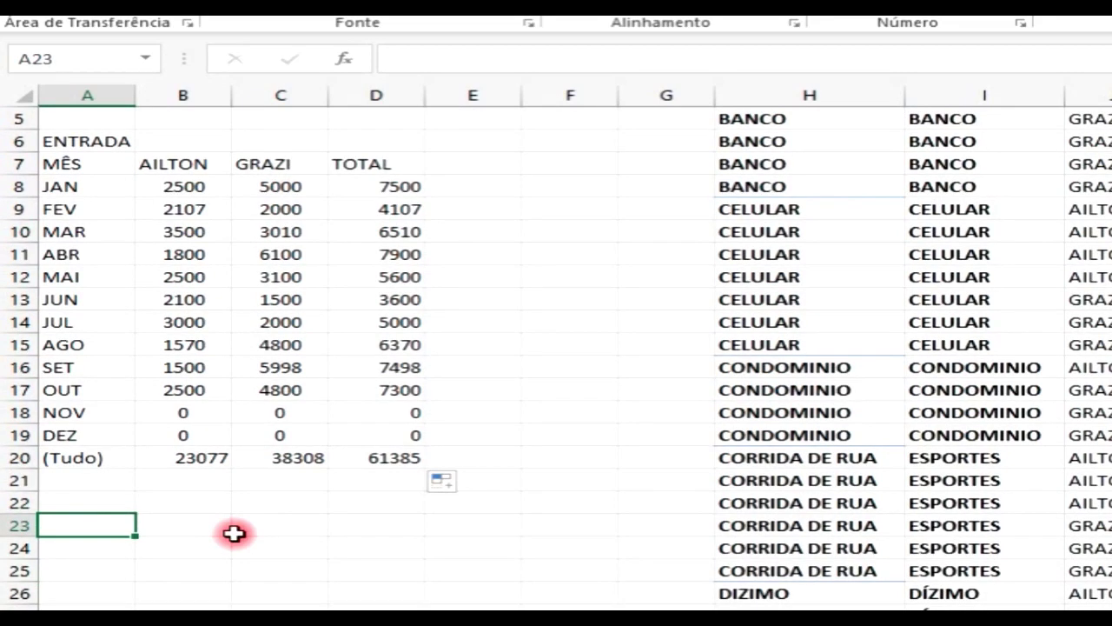
Copy the month list from MÊS to (Tudo) in A7:A20 and paste it starting at A24
{"action": "key", "text": "Up"}
{"action": "key", "text": "Up"}
{"action": "key", "text": "Up"}
{"action": "key", "text": "ctrl+Up"}
{"action": "key", "text": "Down"}
{"action": "key", "text": "Down"}
{"action": "key", "text": "Up"}
{"action": "key", "text": "Up"}
{"action": "key", "text": "Up"}
{"action": "key", "text": "Down"}
{"action": "key", "text": "Down"}
{"action": "key", "text": "Down"}
{"action": "key", "text": "Down"}
{"action": "key", "text": "Down"}
{"action": "key", "text": "Down"}
{"action": "key", "text": "Down"}
{"action": "key", "text": "Down"}
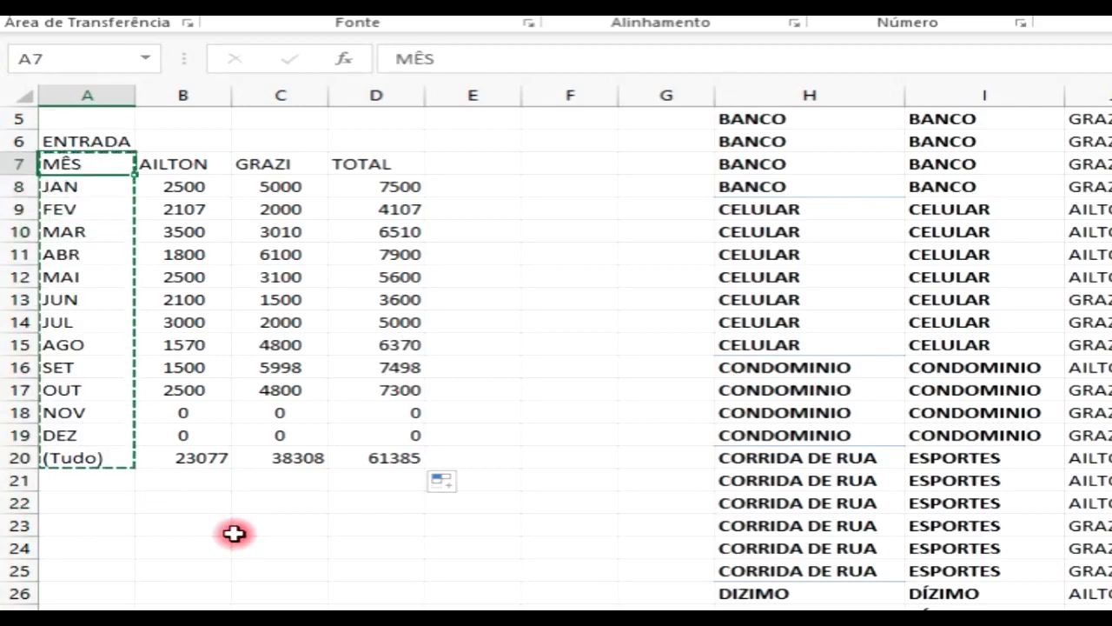
{"action": "key", "text": "Down"}
{"action": "key", "text": "Down"}
{"action": "key", "text": "Down"}
{"action": "key", "text": "Down"}
{"action": "key", "text": "Down"}
{"action": "key", "text": "Down"}
{"action": "key", "text": "Down"}
{"action": "key", "text": "Down"}
{"action": "key", "text": "Up"}
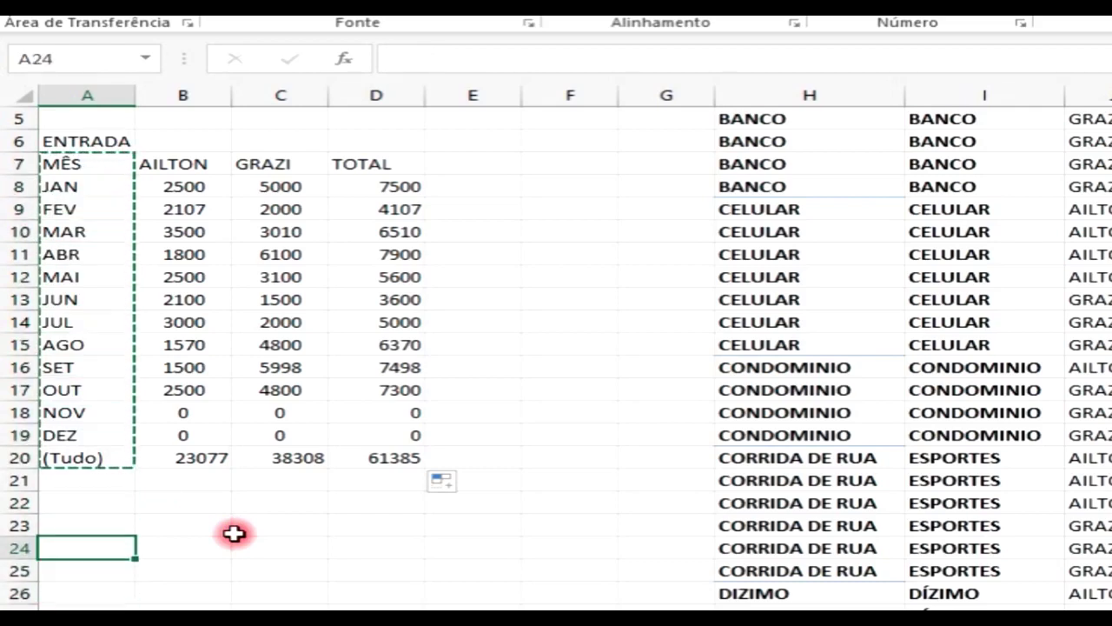
{"action": "key", "text": "Down"}
{"action": "key", "text": "Up"}
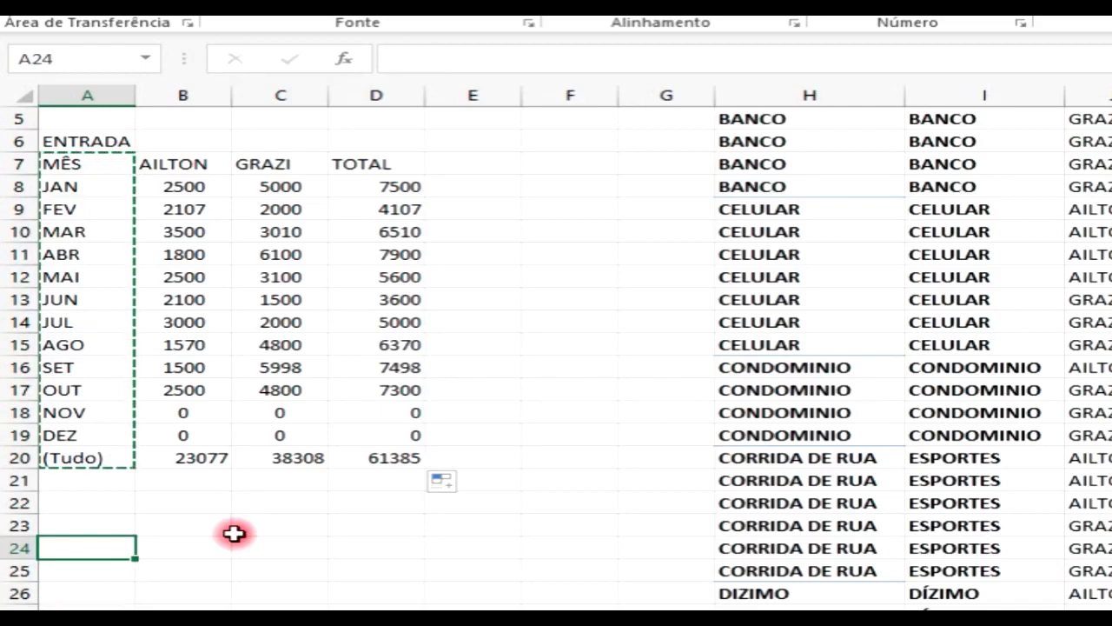
{"action": "type", "text": "MÊS JAN FEV MAR ABR MAI JUN JUL AGO SET OUT NOV DEZ (Tudo)"}
Check the pasted month list from MÊS in row 24 down to (Tudo) and the empty cells beside it
{"action": "key", "text": "Right"}
{"action": "key", "text": "Right"}
{"action": "key", "text": "Left"}
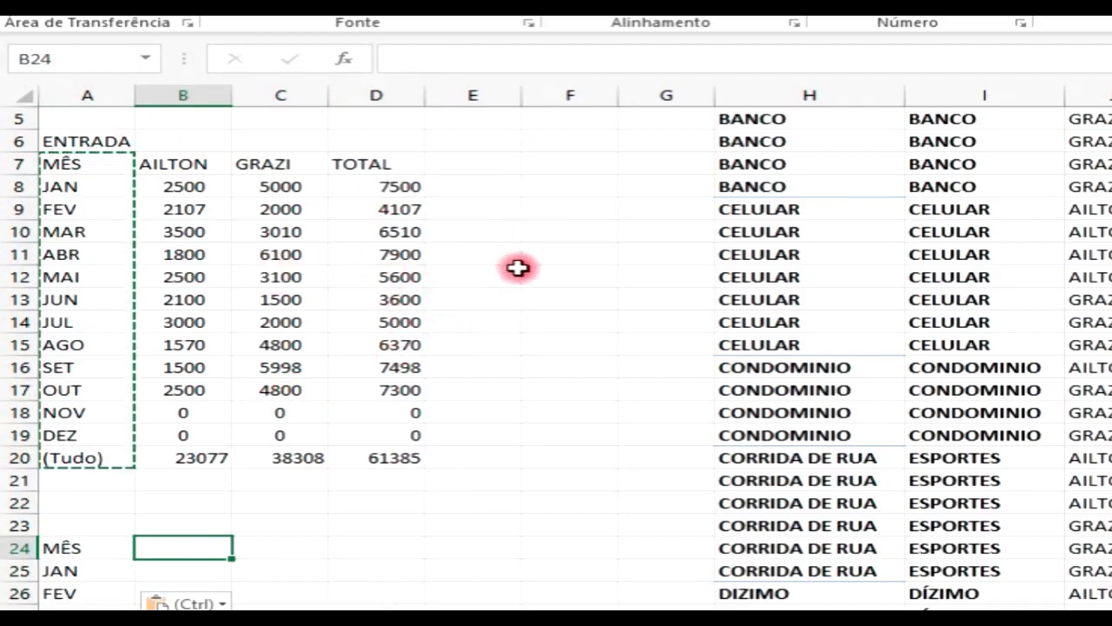
{"action": "key", "text": "Left"}
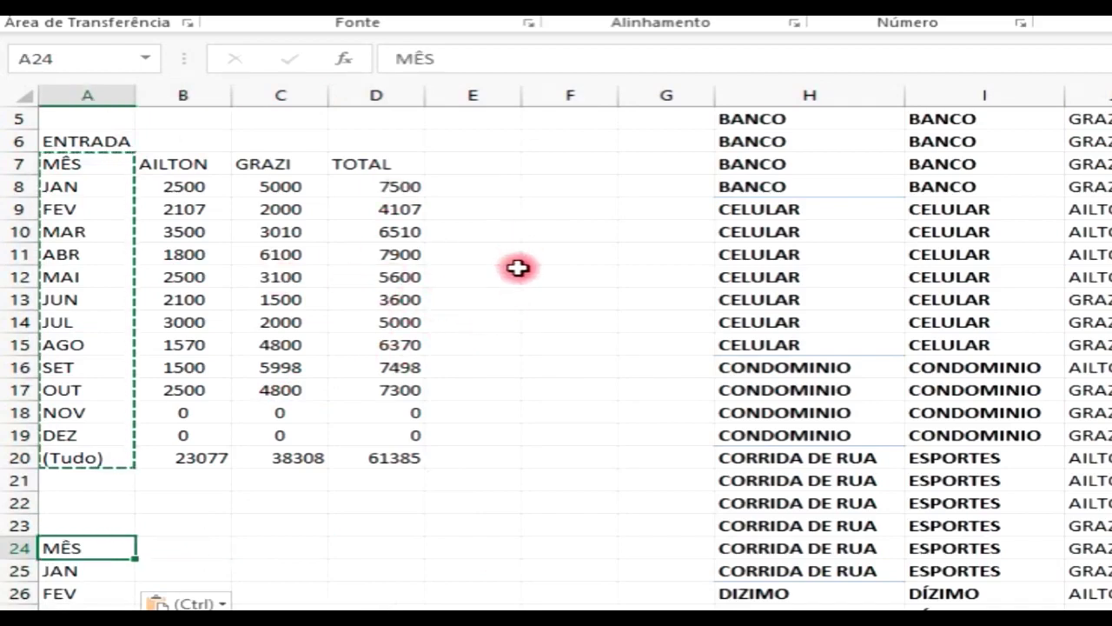
{"action": "key", "text": "Right"}
{"action": "key", "text": "Down"}
{"action": "key", "text": "Down"}
{"action": "key", "text": "Down"}
{"action": "key", "text": "Down"}
{"action": "key", "text": "Down"}
{"action": "key", "text": "Down"}
{"action": "key", "text": "Down"}
{"action": "key", "text": "Down"}
{"action": "key", "text": "Down"}
{"action": "key", "text": "Down"}
{"action": "key", "text": "Down"}
{"action": "key", "text": "Down"}
{"action": "key", "text": "Down"}
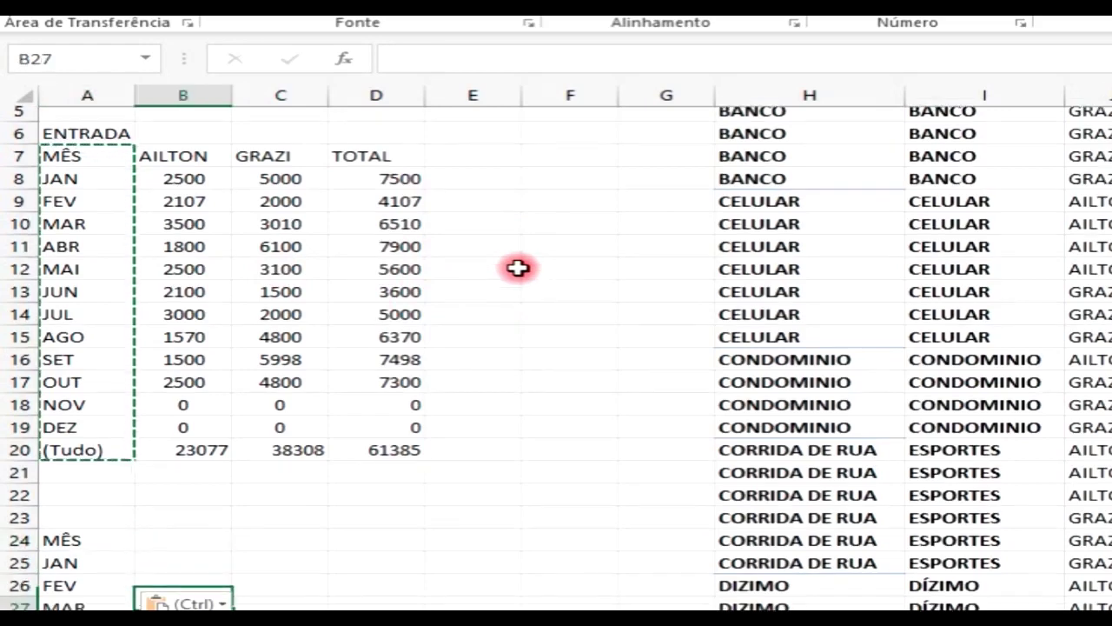
{"action": "key", "text": "Up"}
{"action": "key", "text": "Up"}
{"action": "key", "text": "Up"}
{"action": "key", "text": "Up"}
{"action": "key", "text": "Up"}
{"action": "key", "text": "Up"}
{"action": "key", "text": "Up"}
{"action": "key", "text": "Up"}
{"action": "key", "text": "Up"}
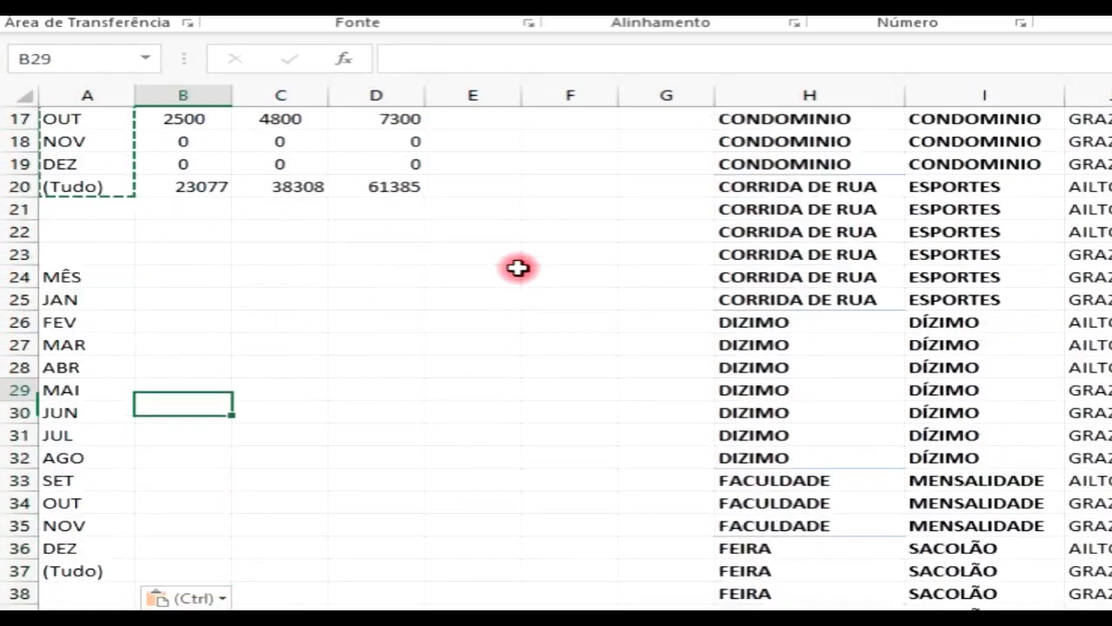
{"action": "key", "text": "Up"}
{"action": "key", "text": "Up"}
{"action": "key", "text": "Up"}
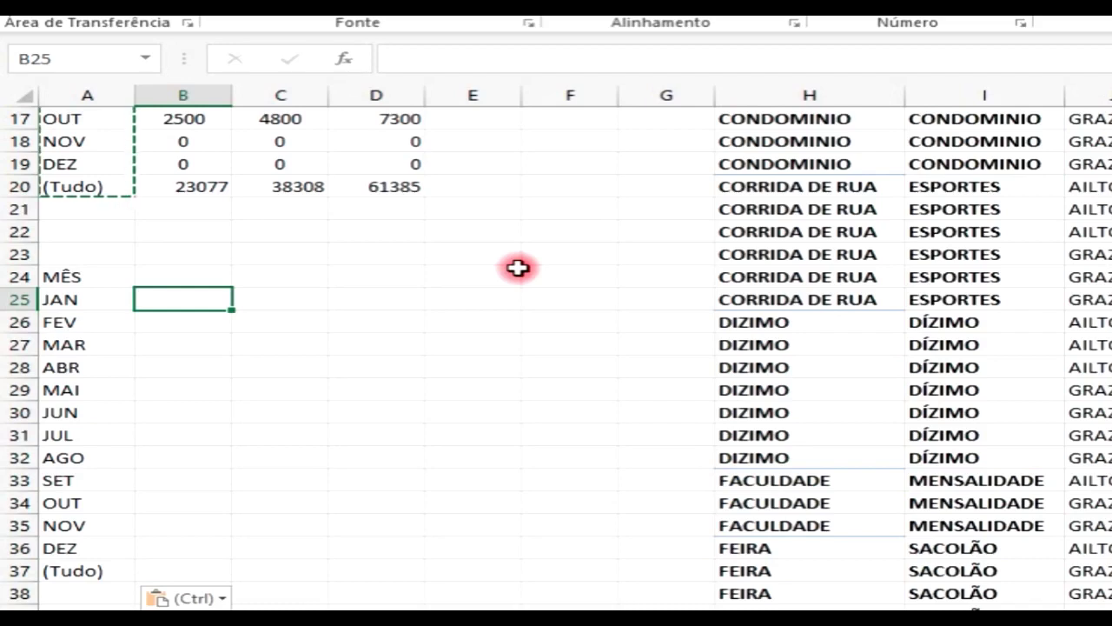
Enter the headers ENTRADA, SAIDA and ECONOMIA in B24, C24 and D24 beside MÊS
{"action": "key", "text": "Up"}
{"action": "key", "text": "Up"}
{"action": "key", "text": "Down"}
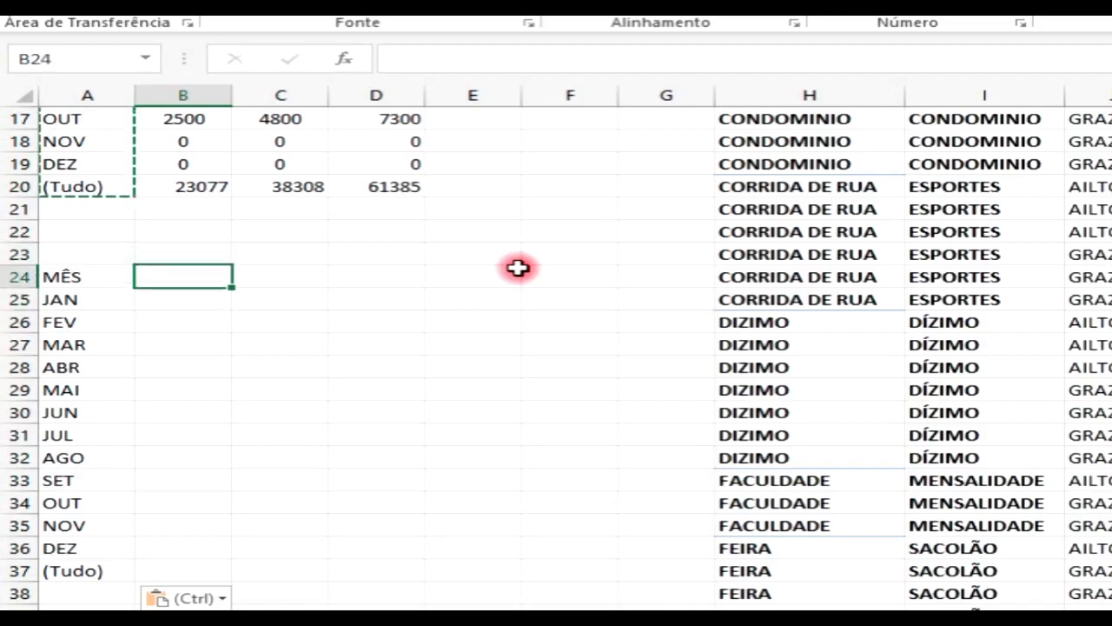
{"action": "key", "text": "Up"}
{"action": "key", "text": "Down"}
{"action": "key", "text": "Left"}
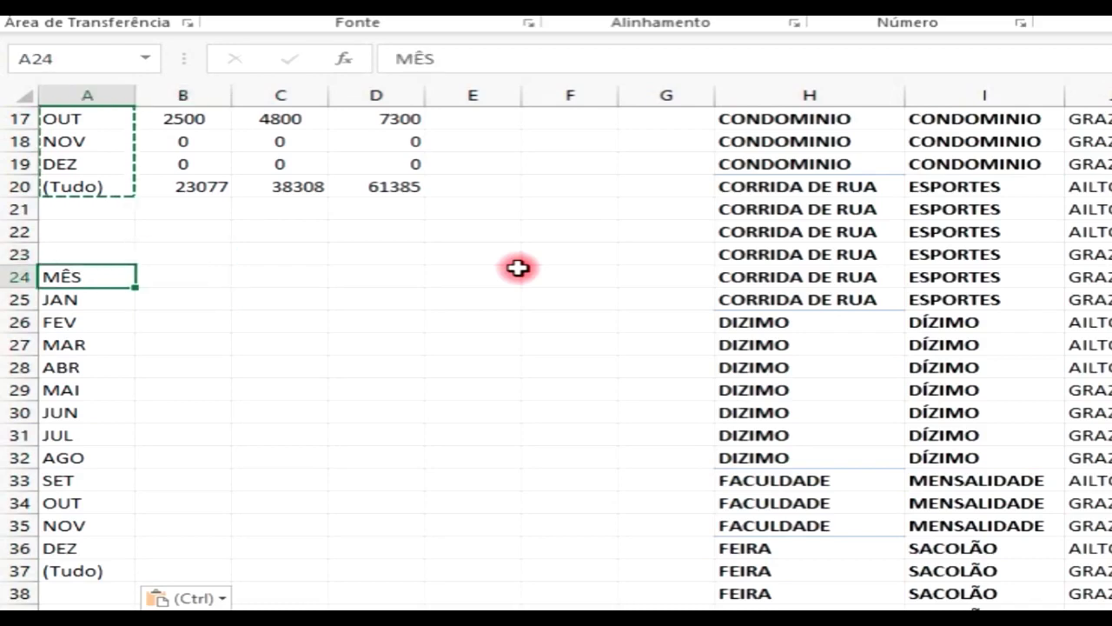
{"action": "key", "text": "Right"}
{"action": "key", "text": "Up"}
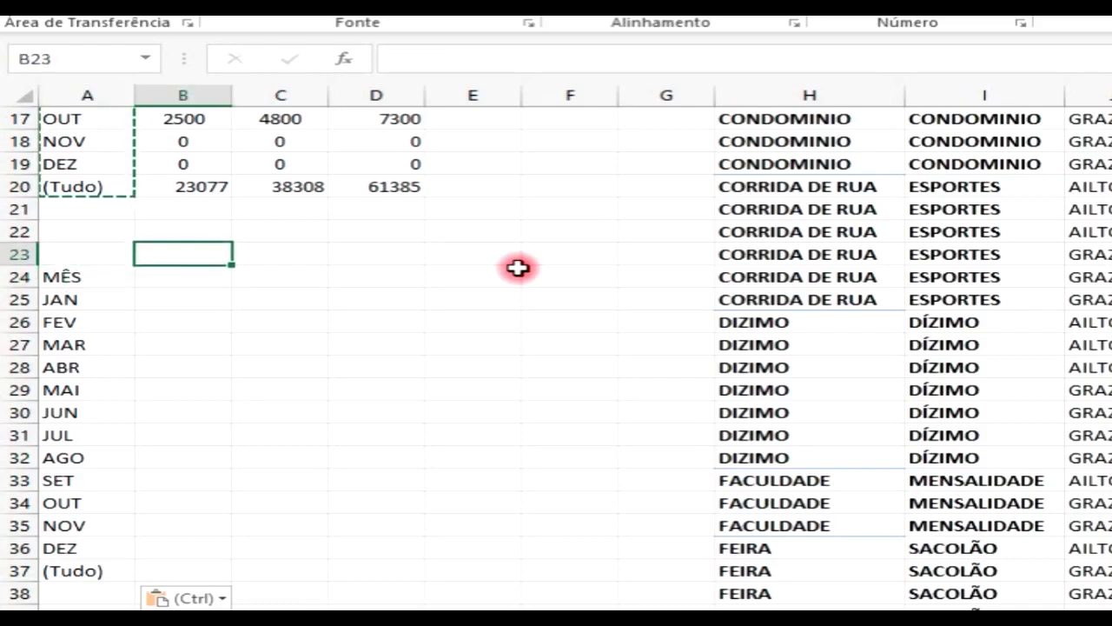
{"action": "key", "text": "Down"}
{"action": "type", "text": "E"}
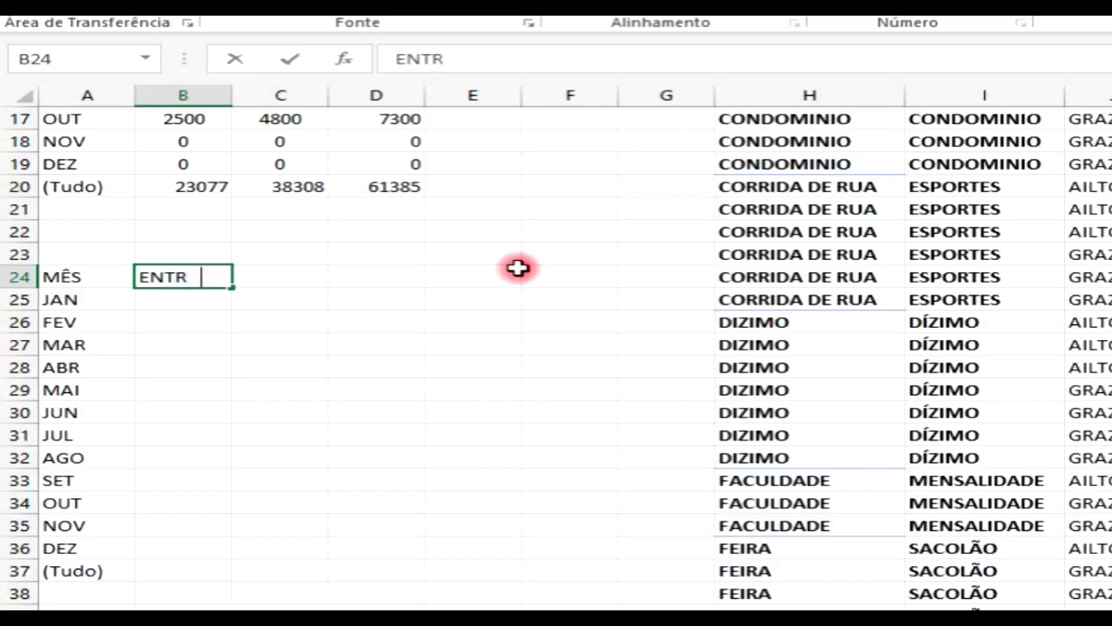
{"action": "key", "text": "Tab"}
{"action": "key", "text": "Left"}
{"action": "key", "text": "F2"}
{"action": "key", "text": "Tab"}
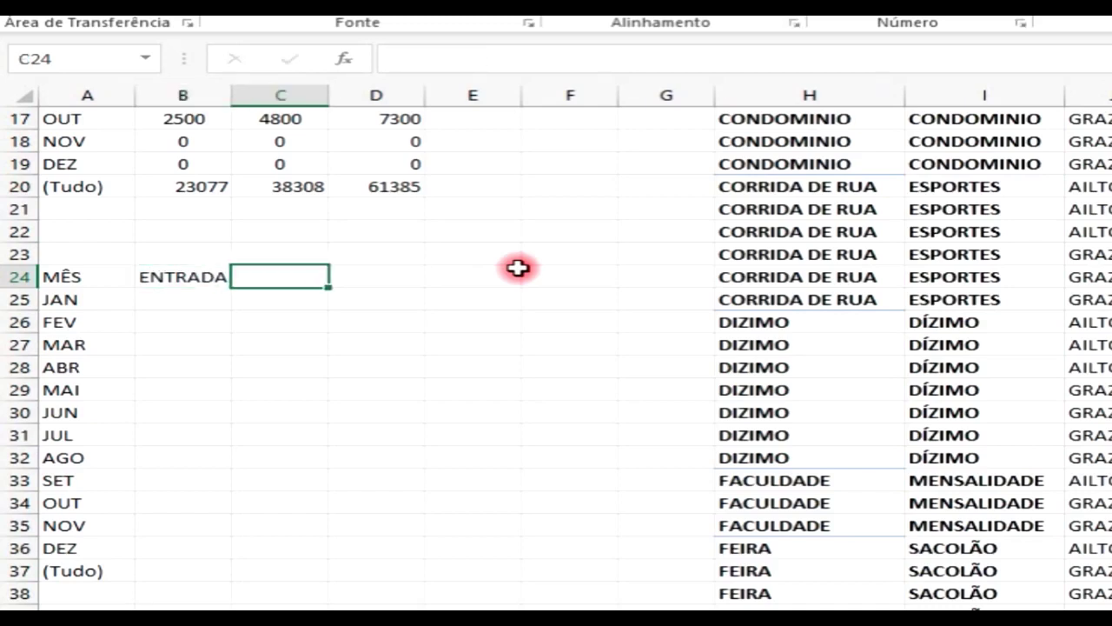
{"action": "key", "text": "Return"}
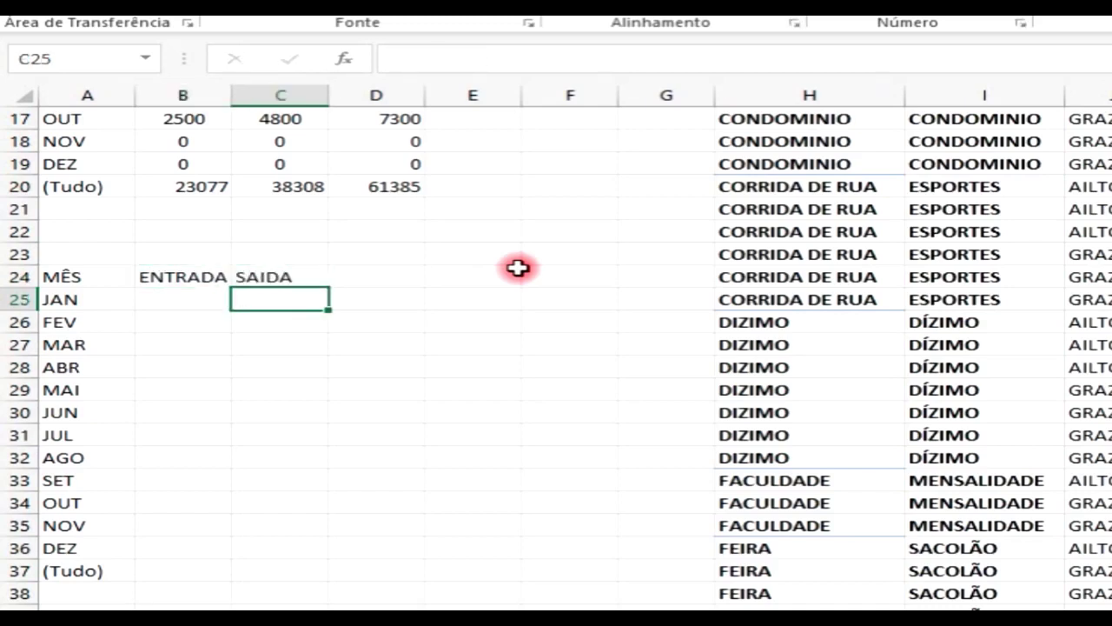
{"action": "key", "text": "Up"}
{"action": "key", "text": "Right"}
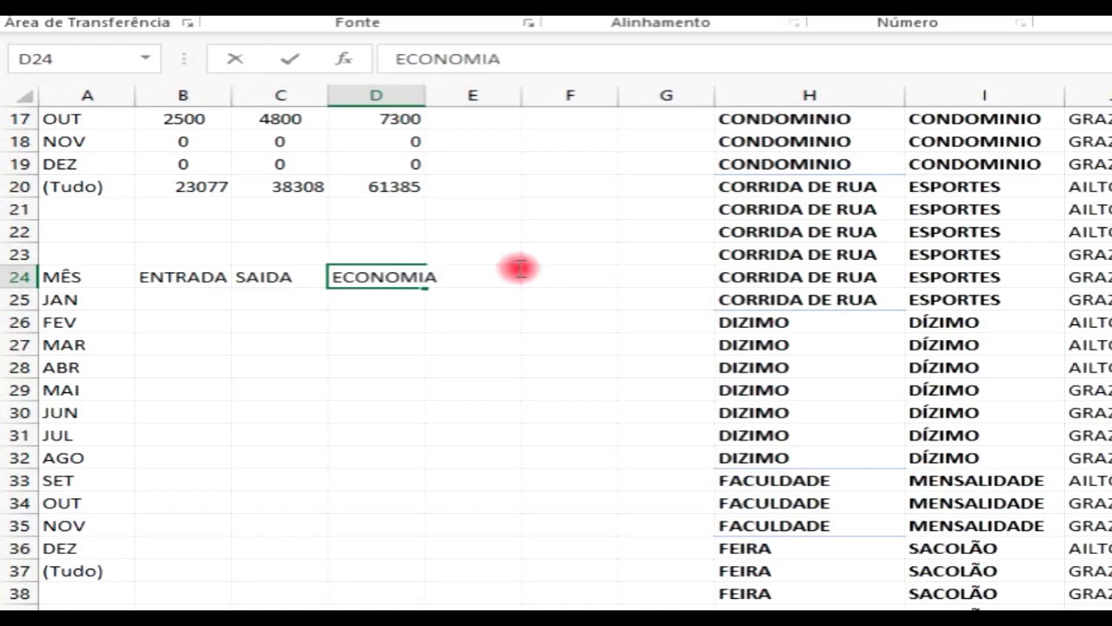
Autofit column D to the ECONOMIA header and go to the JAN cell under ENTRADA, B25
{"action": "left_click", "coordinate": [427, 96]}
{"action": "double_click", "coordinate": [426, 95]}
{"action": "left_click", "coordinate": [397, 276]}
{"action": "key", "text": "Left"}
{"action": "key", "text": "Left"}
{"action": "key", "text": "Down"}
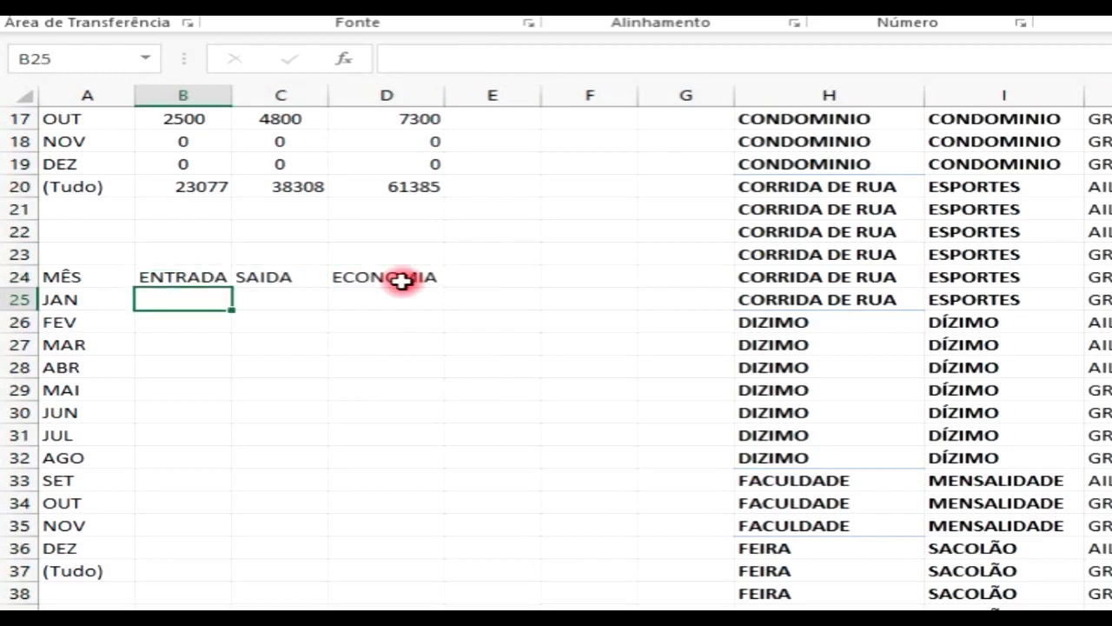
{"action": "key", "text": "Up"}
{"action": "key", "text": "Down"}
{"action": "key", "text": "Up"}
{"action": "key", "text": "Up"}
{"action": "key", "text": "Down"}
{"action": "key", "text": "Down"}
{"action": "key", "text": "Left"}
{"action": "key", "text": "Up"}
{"action": "key", "text": "Right"}
Copy the monthly TOTAL values from JAN to DEZ in D8:D19 of the upper ENTRADA table
{"action": "key", "text": "Up"}
{"action": "key", "text": "Up"}
{"action": "key", "text": "Up"}
{"action": "key", "text": "Up"}
{"action": "key", "text": "Up"}
{"action": "key", "text": "Up"}
{"action": "key", "text": "Up"}
{"action": "key", "text": "Up"}
{"action": "key", "text": "Up"}
{"action": "key", "text": "Up"}
{"action": "key", "text": "Up"}
{"action": "key", "text": "Up"}
{"action": "key", "text": "Up"}
{"action": "key", "text": "Up"}
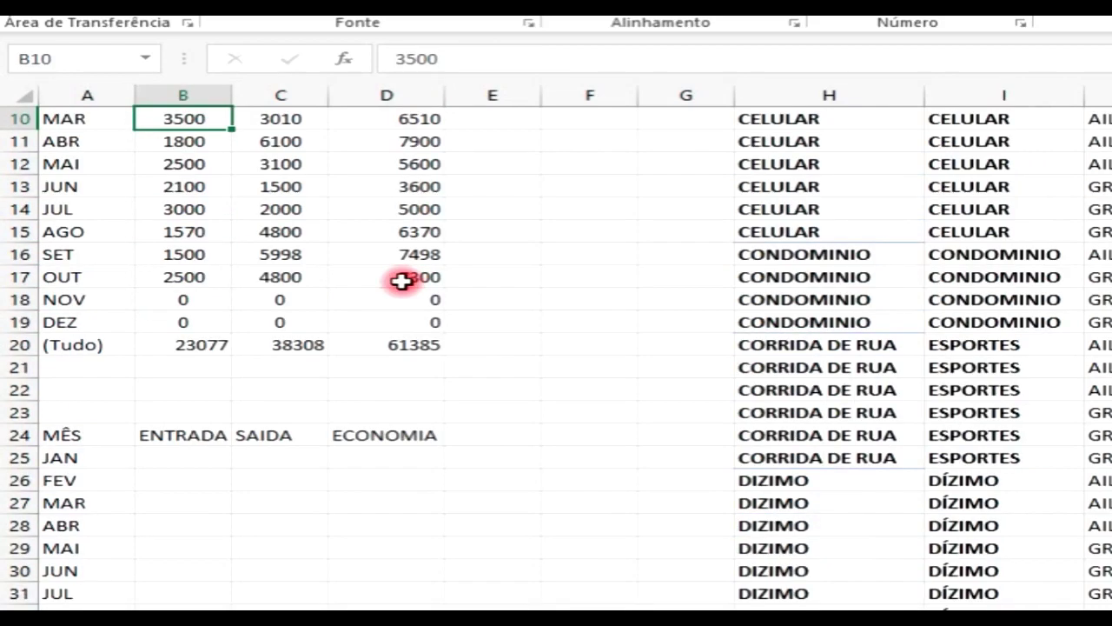
{"action": "key", "text": "Up"}
{"action": "key", "text": "Up"}
{"action": "key", "text": "Right"}
{"action": "key", "text": "Right"}
{"action": "key", "text": "Up"}
{"action": "key", "text": "Up"}
{"action": "key", "text": "Up"}
{"action": "key", "text": "Down"}
{"action": "key", "text": "Down"}
{"action": "key", "text": "Down"}
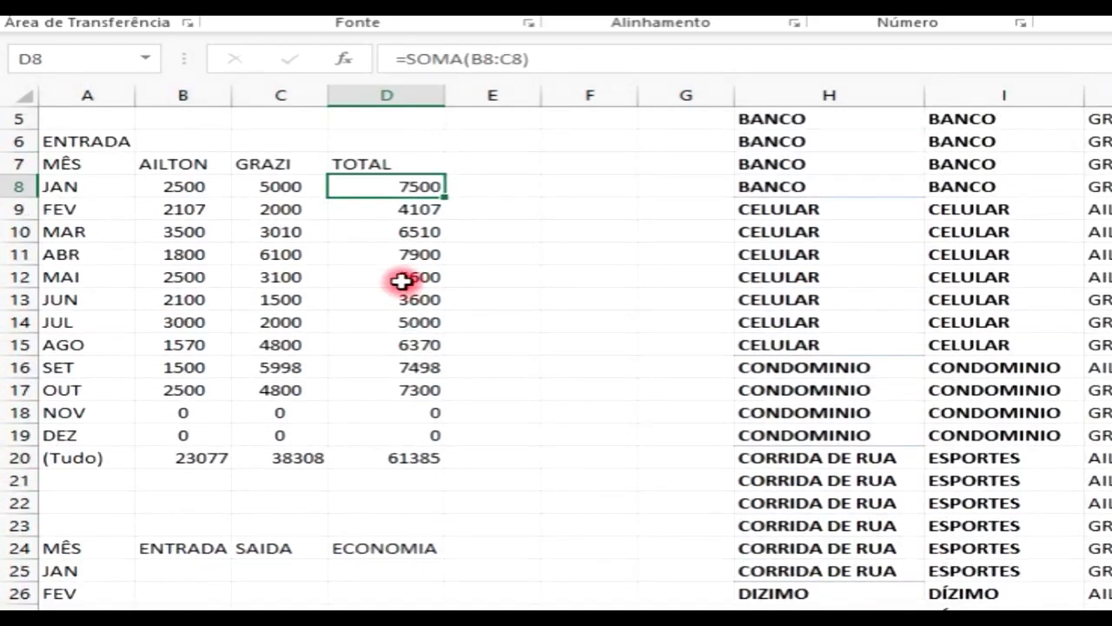
{"action": "key", "text": "ctrl+shift+Down"}
{"action": "key", "text": "shift+Up"}
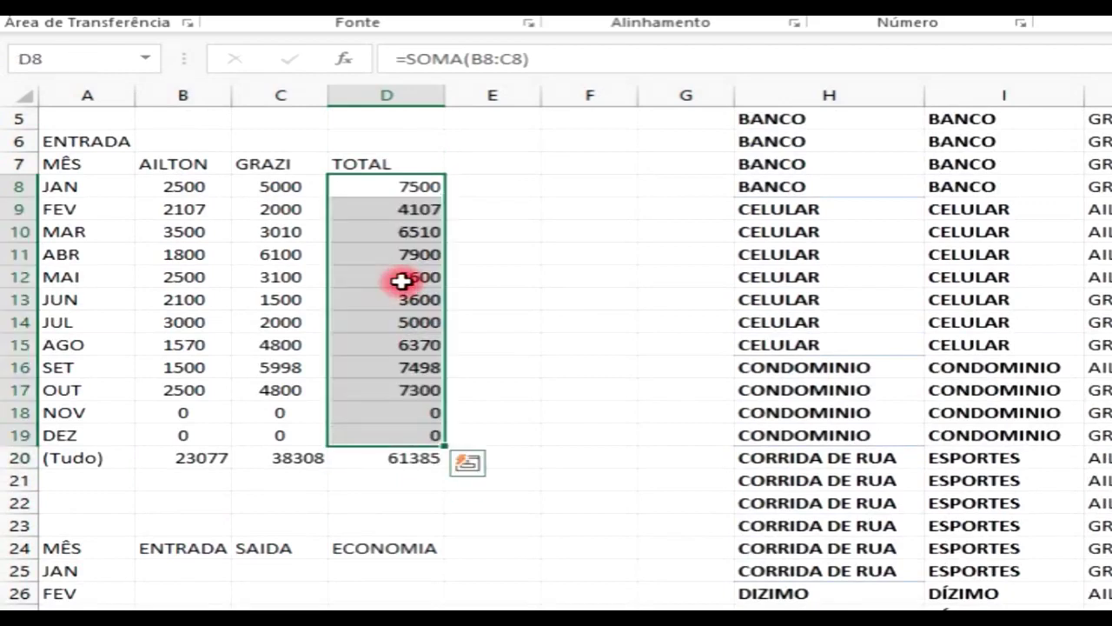
{"action": "key", "text": "ctrl+c"}
Paste the copied monthly totals as values only under ENTRADA in the lower table, starting at B25
{"action": "key", "text": "Left"}
{"action": "key", "text": "Left"}
{"action": "key", "text": "Left"}
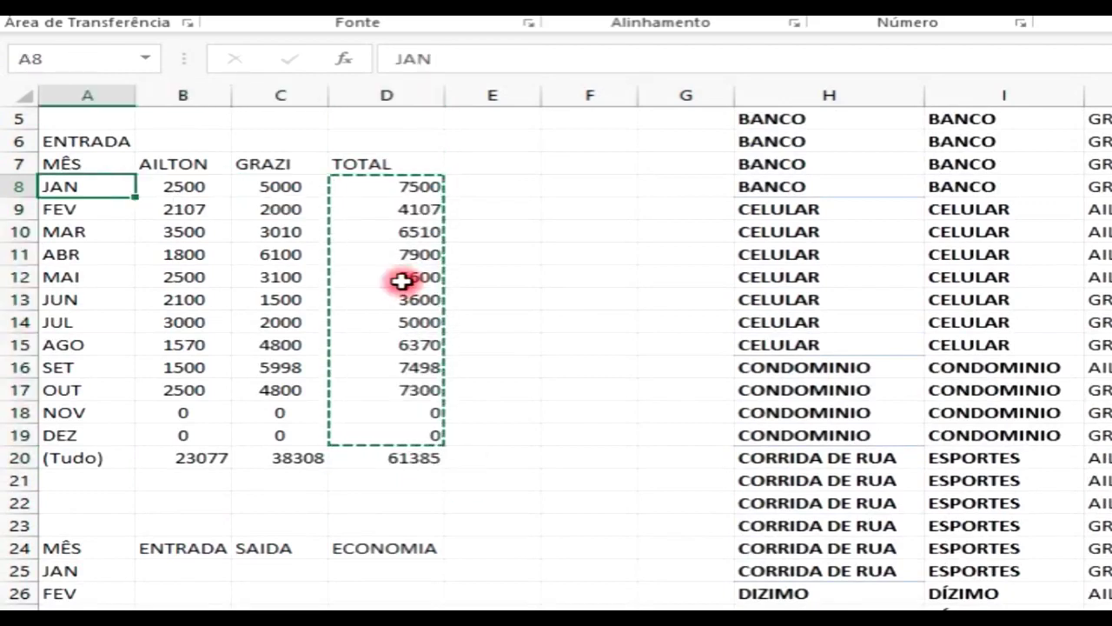
{"action": "key", "text": "ctrl+Down"}
{"action": "key", "text": "Down"}
{"action": "key", "text": "Down"}
{"action": "key", "text": "Down"}
{"action": "key", "text": "Down"}
{"action": "key", "text": "Down"}
{"action": "key", "text": "Right"}
{"action": "key", "text": "alt+c"}
{"action": "key", "text": "v"}
{"action": "key", "text": "v"}
Total the ENTRADA column in the (Tudo) row by entering =SOMA(B25:B36) in B37
{"action": "key", "text": "Down"}
{"action": "key", "text": "Down"}
{"action": "key", "text": "Down"}
{"action": "key", "text": "Down"}
{"action": "key", "text": "Down"}
{"action": "key", "text": "Down"}
{"action": "key", "text": "Down"}
{"action": "key", "text": "Down"}
{"action": "key", "text": "Down"}
{"action": "key", "text": "Down"}
{"action": "key", "text": "Down"}
{"action": "key", "text": "Down"}
{"action": "key", "text": "Down"}
{"action": "key", "text": "Down"}
{"action": "key", "text": "Down"}
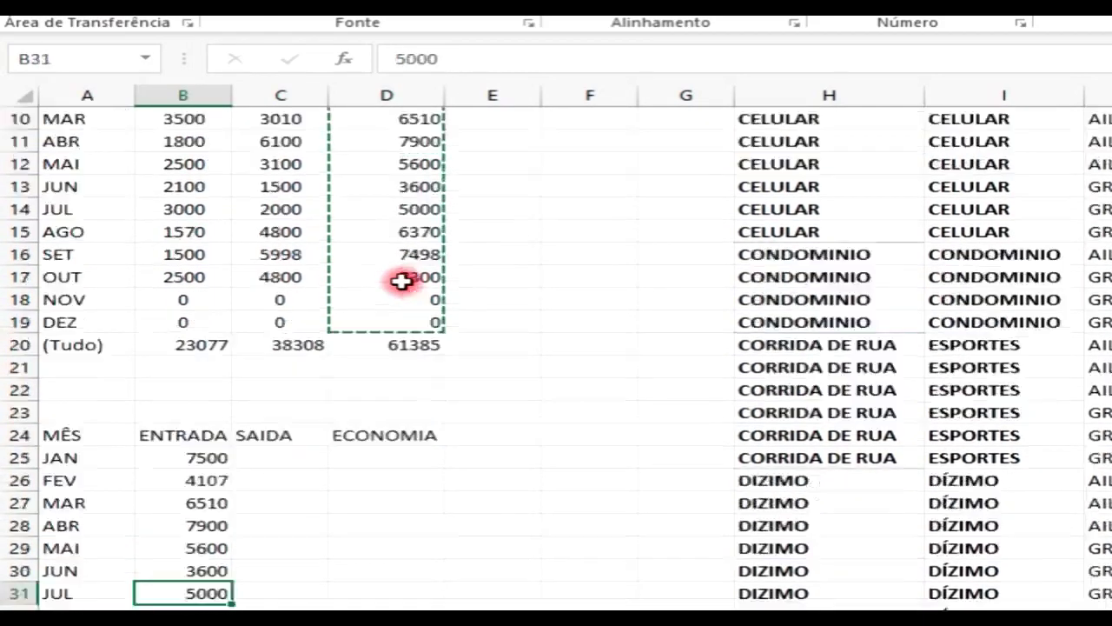
{"action": "key", "text": "Up"}
{"action": "key", "text": "Up"}
{"action": "key", "text": "Up"}
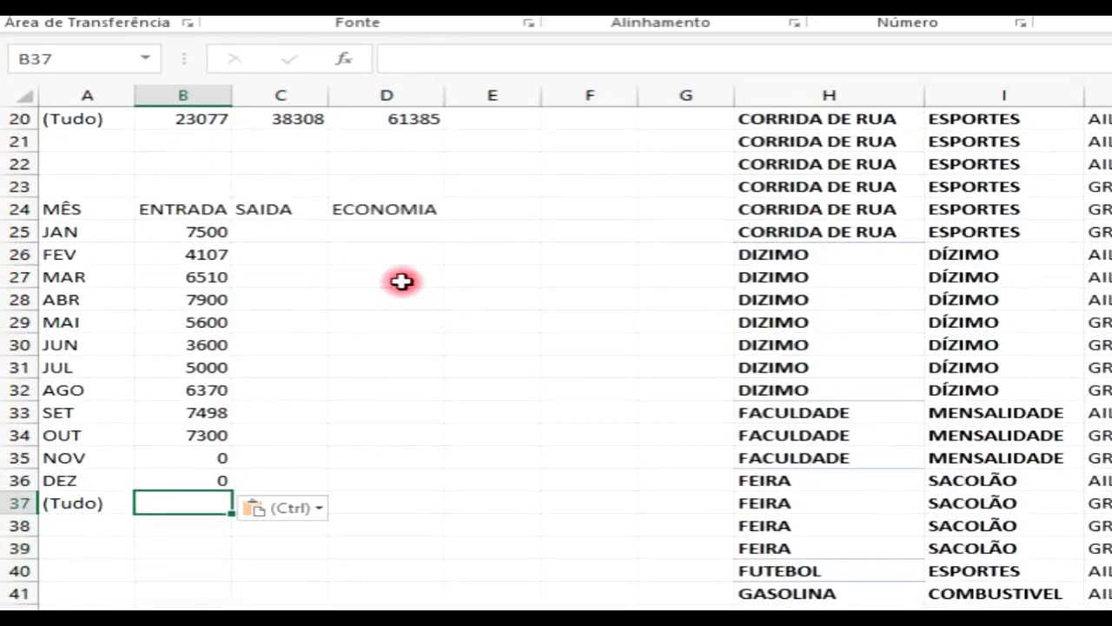
{"action": "type", "text": "=SOMA"}
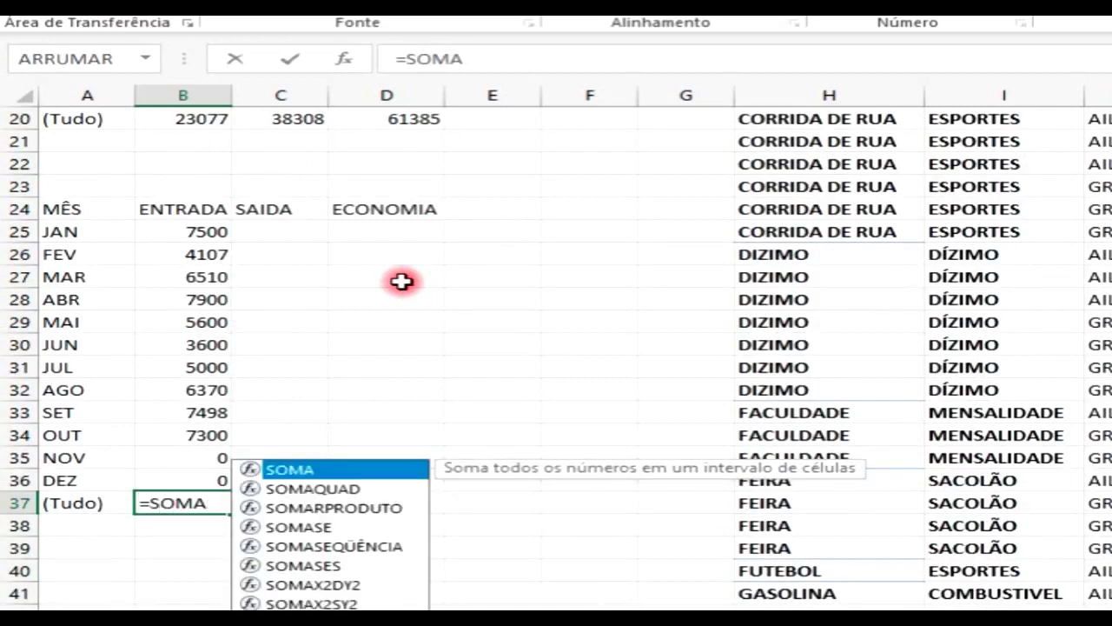
{"action": "type", "text": "("}
{"action": "key", "text": "Up"}
{"action": "key", "text": "shift+Up"}
{"action": "key", "text": "shift+Up"}
{"action": "key", "text": "shift+Up"}
{"action": "key", "text": "shift+Up"}
{"action": "key", "text": "shift+Up"}
{"action": "key", "text": "shift+Up"}
{"action": "key", "text": "shift+Up"}
{"action": "key", "text": "shift+Up"}
{"action": "key", "text": "shift+Up"}
{"action": "key", "text": "shift+Up"}
{"action": "key", "text": "shift+Up"}
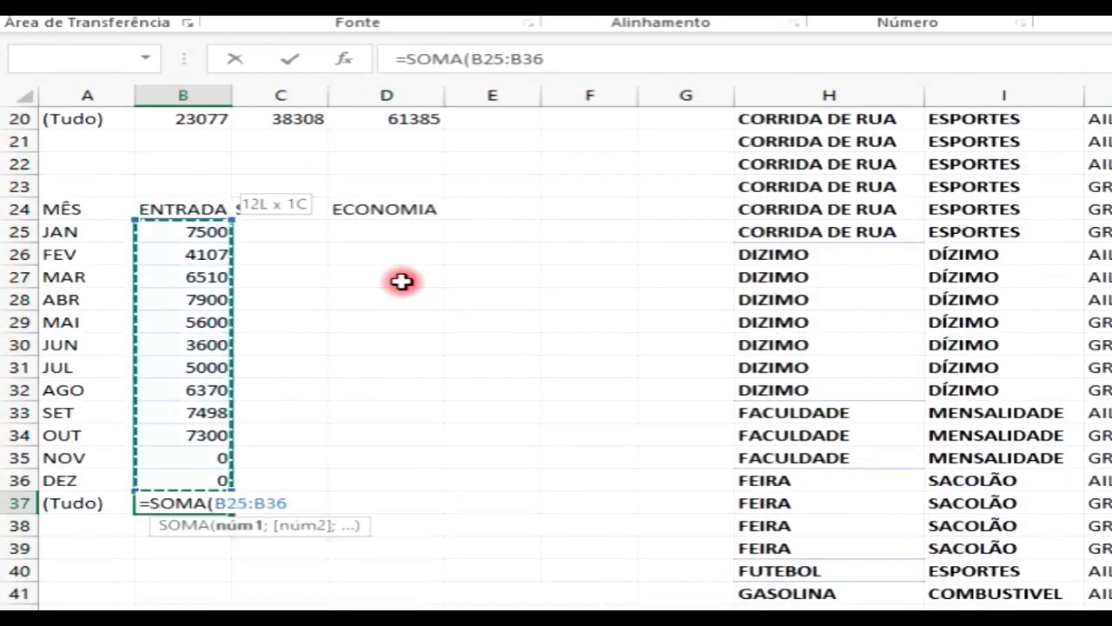
{"action": "type", "text": ")"}
{"action": "key", "text": "Return"}
Check the pasted ENTRADA values and their (Tudo) total against the TOTAL column of the upper table
{"action": "key", "text": "Up"}
{"action": "key", "text": "Right"}
{"action": "key", "text": "Left"}
{"action": "key", "text": "Up"}
{"action": "key", "text": "Up"}
{"action": "key", "text": "Up"}
{"action": "key", "text": "Up"}
{"action": "key", "text": "Up"}
{"action": "key", "text": "Up"}
{"action": "key", "text": "Up"}
{"action": "key", "text": "Up"}
{"action": "key", "text": "Up"}
{"action": "key", "text": "Up"}
{"action": "key", "text": "Up"}
{"action": "key", "text": "Up"}
{"action": "key", "text": "Up"}
{"action": "key", "text": "Up"}
{"action": "key", "text": "Up"}
{"action": "key", "text": "Up"}
{"action": "key", "text": "Up"}
{"action": "key", "text": "Up"}
{"action": "key", "text": "Up"}
{"action": "key", "text": "Up"}
{"action": "key", "text": "Up"}
{"action": "key", "text": "Up"}
{"action": "key", "text": "Up"}
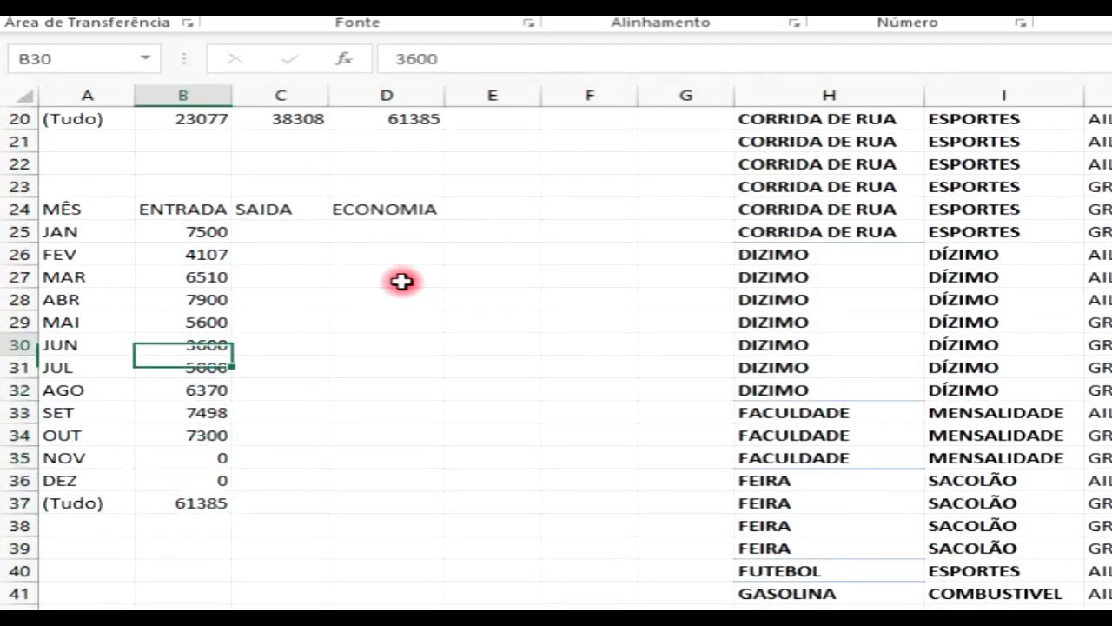
{"action": "key", "text": "Down"}
{"action": "key", "text": "Down"}
{"action": "key", "text": "Down"}
{"action": "key", "text": "Down"}
{"action": "key", "text": "Down"}
{"action": "key", "text": "Down"}
{"action": "key", "text": "Down"}
{"action": "key", "text": "Down"}
{"action": "key", "text": "Down"}
{"action": "key", "text": "Down"}
{"action": "key", "text": "Down"}
{"action": "key", "text": "Down"}
{"action": "key", "text": "Down"}
{"action": "key", "text": "Down"}
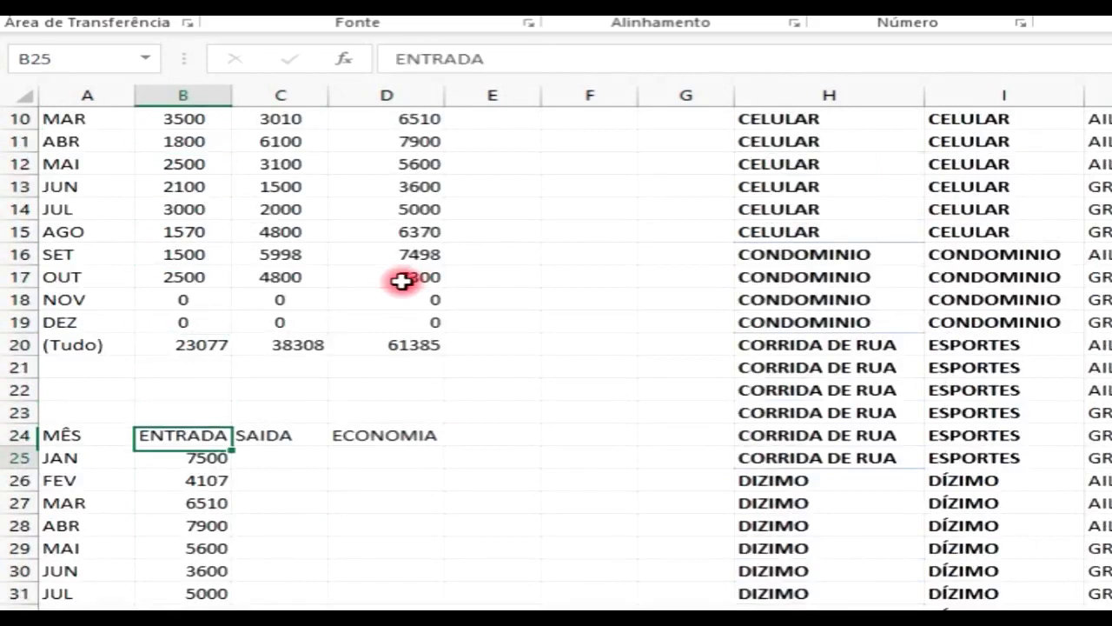
Start a SOMASE formula in the JAN cell under SAIDA, C25, with the whole MÊS column K:K as the range
{"action": "key", "text": "Right"}
{"action": "key", "text": "Left"}
{"action": "key", "text": "Left"}
{"action": "key", "text": "Right"}
{"action": "key", "text": "Right"}
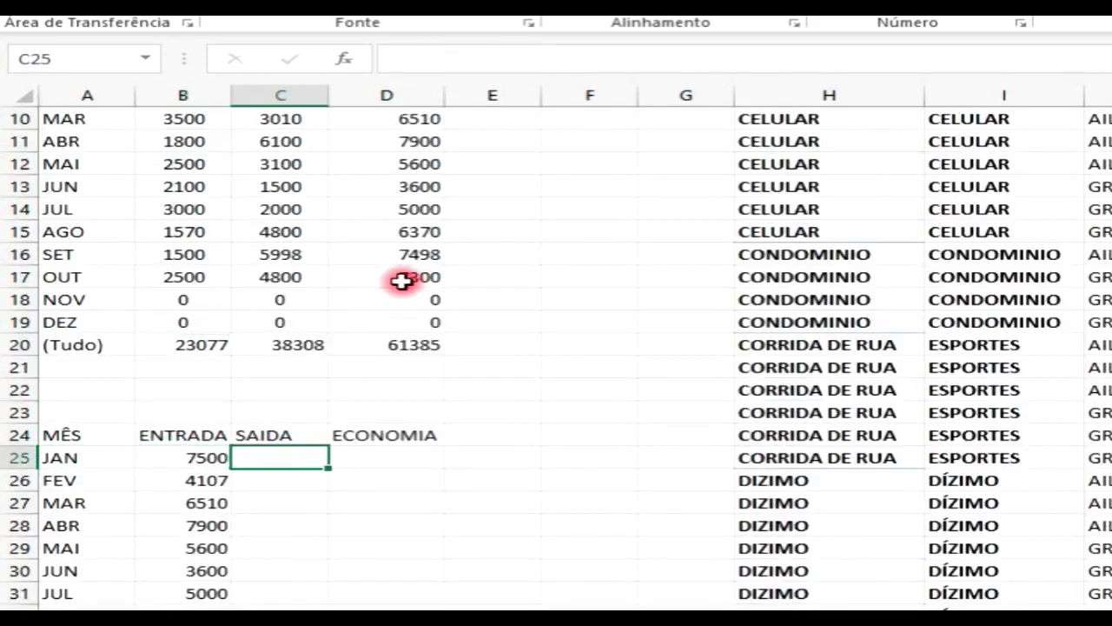
{"action": "type", "text": "=SOMA"}
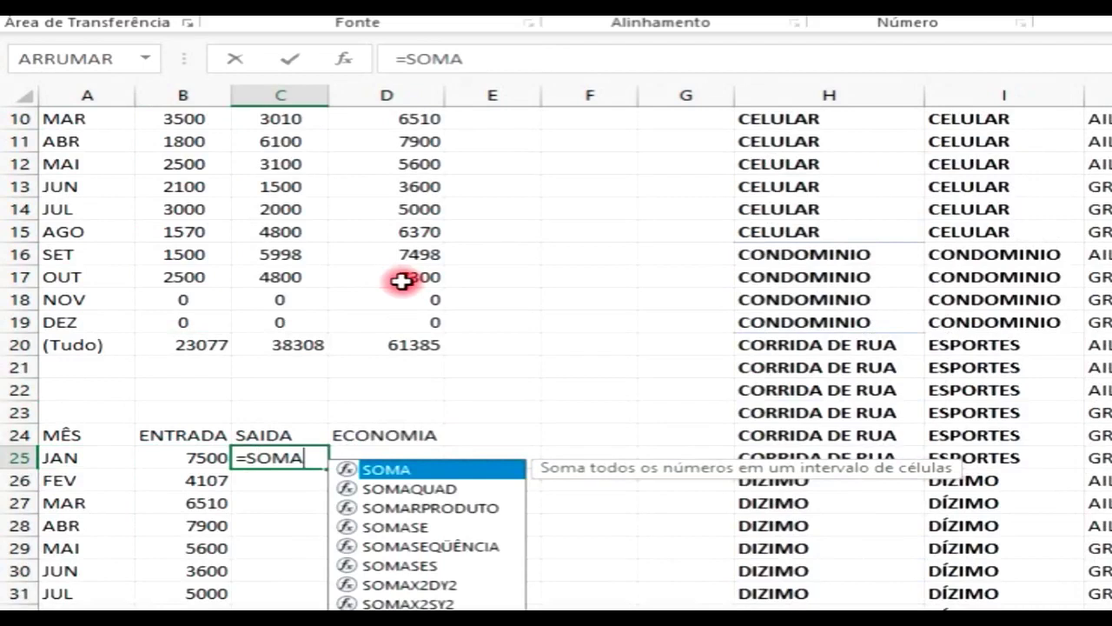
{"action": "type", "text": "SE"}
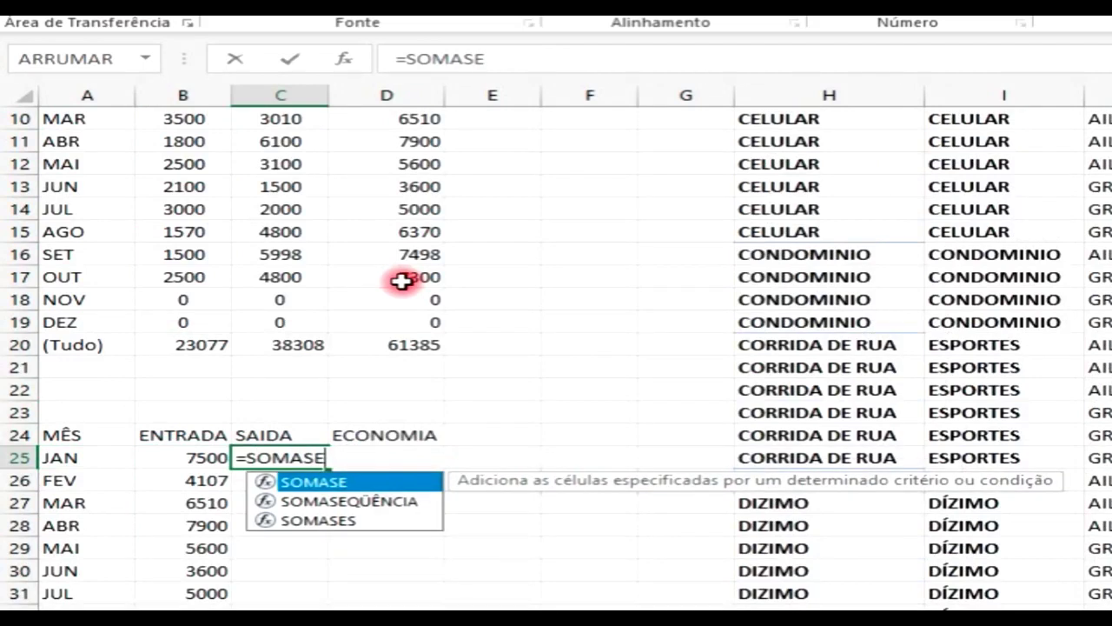
{"action": "type", "text": "("}
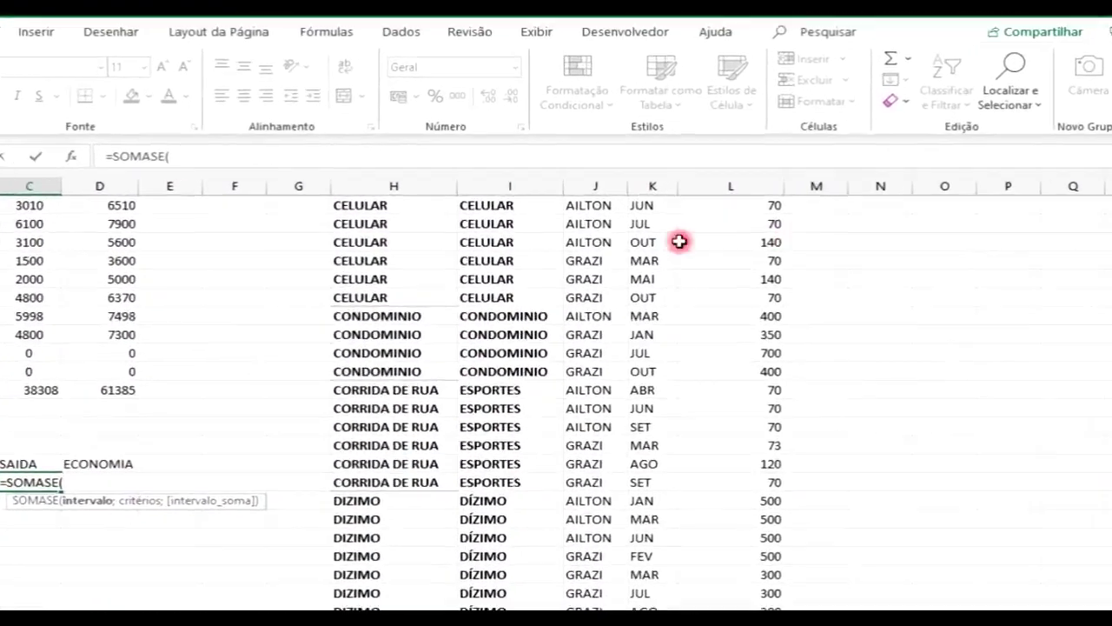
{"action": "scroll", "coordinate": [487, 391], "scroll_direction": "up", "scroll_amount": 3}
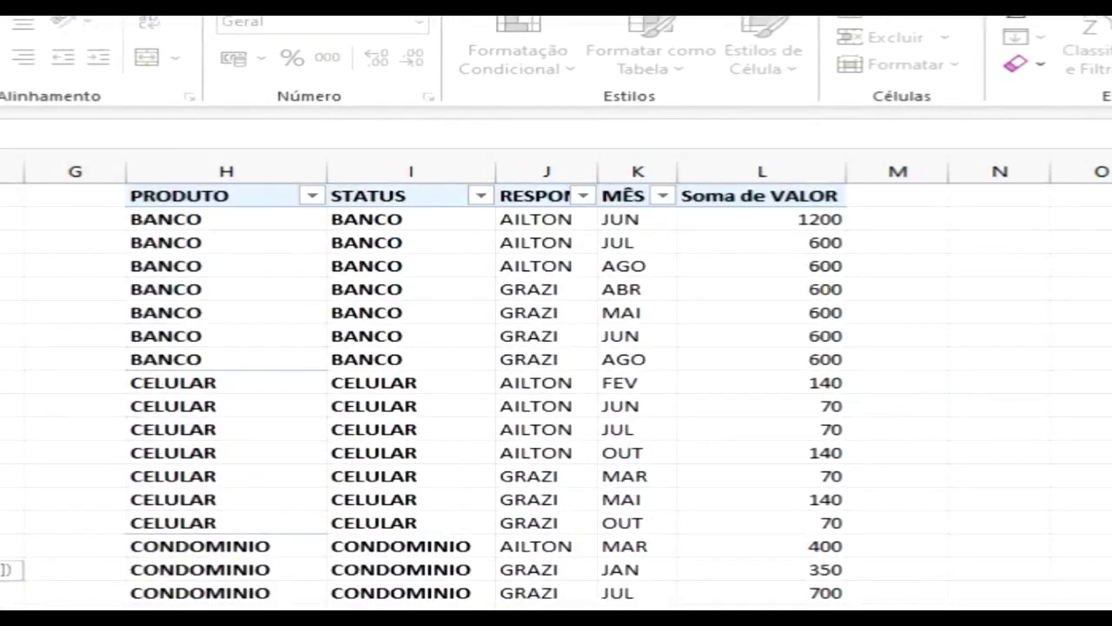
{"action": "left_click", "coordinate": [622, 172]}
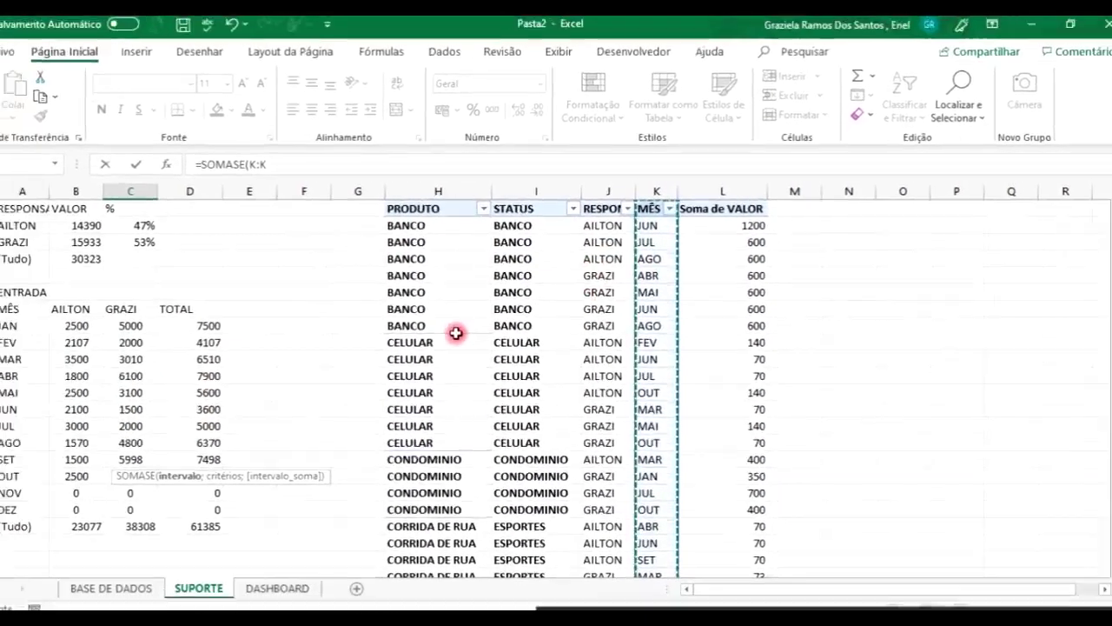
Complete the SOMASE formula with criterion A25 and sum range L:L, and fill it down the SAIDA column
{"action": "type", "text": ";"}
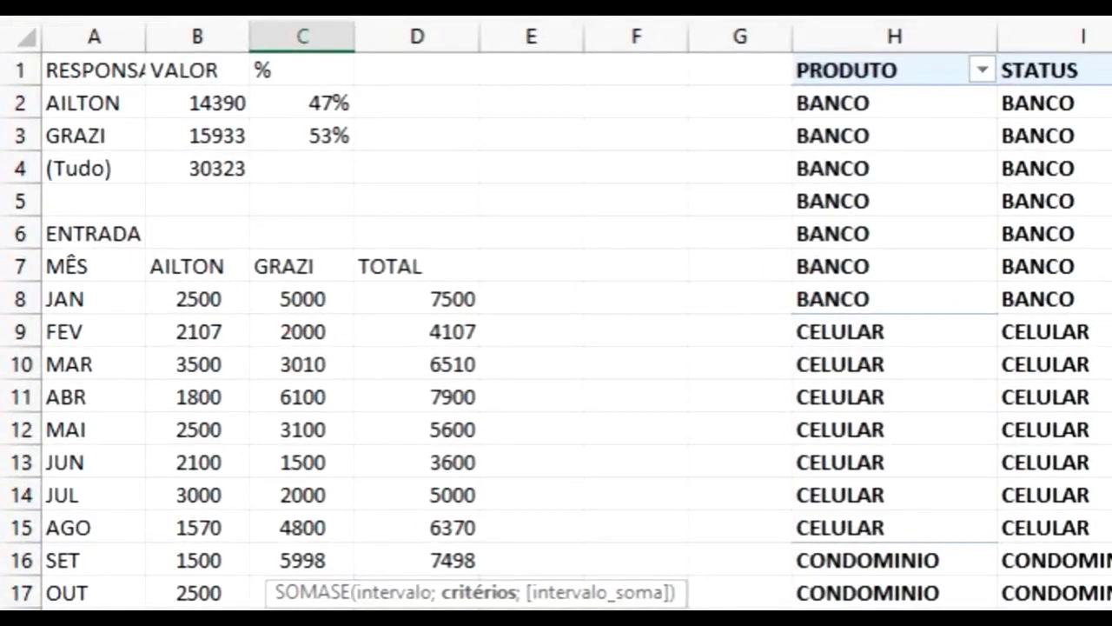
{"action": "scroll", "coordinate": [556, 330], "scroll_direction": "down", "scroll_amount": 11}
{"action": "scroll", "coordinate": [556, 330], "scroll_direction": "up", "scroll_amount": 4}
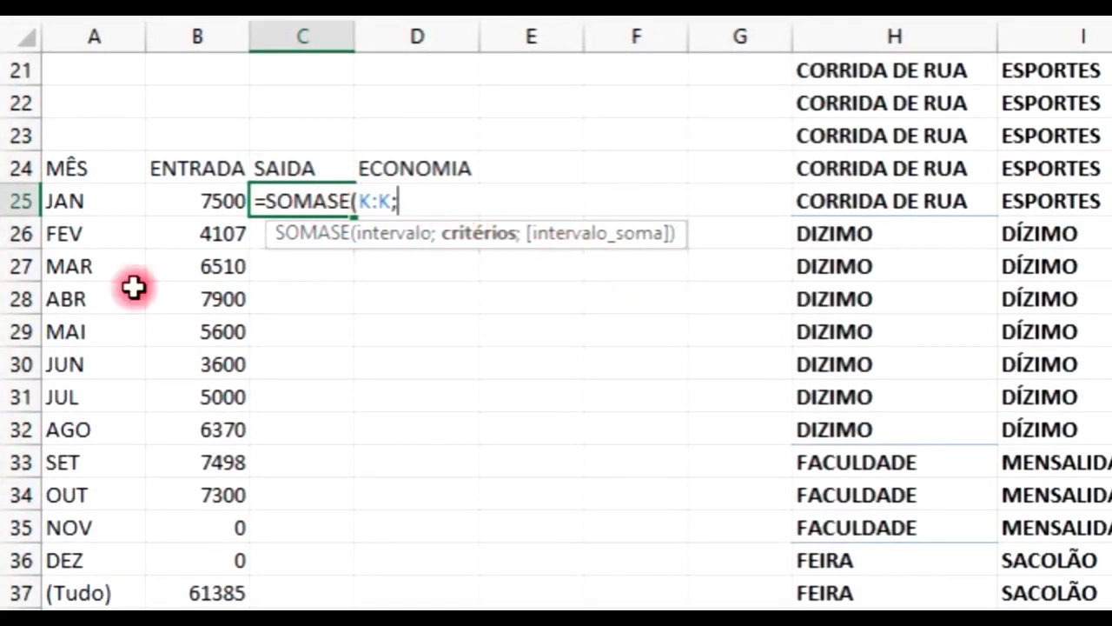
{"action": "left_click", "coordinate": [82, 213]}
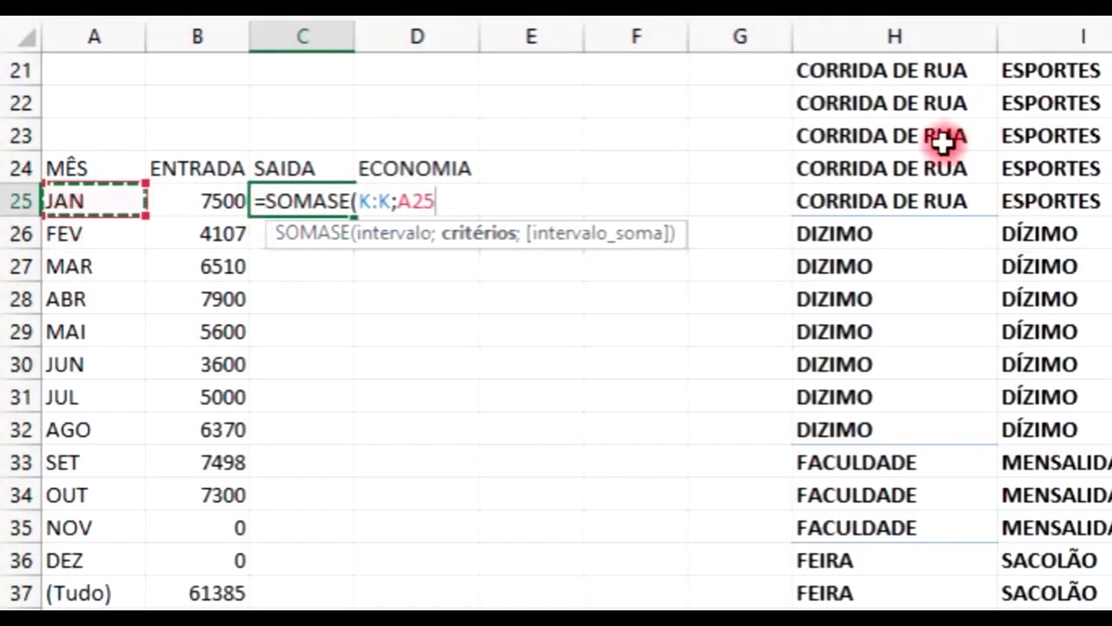
{"action": "type", "text": ";"}
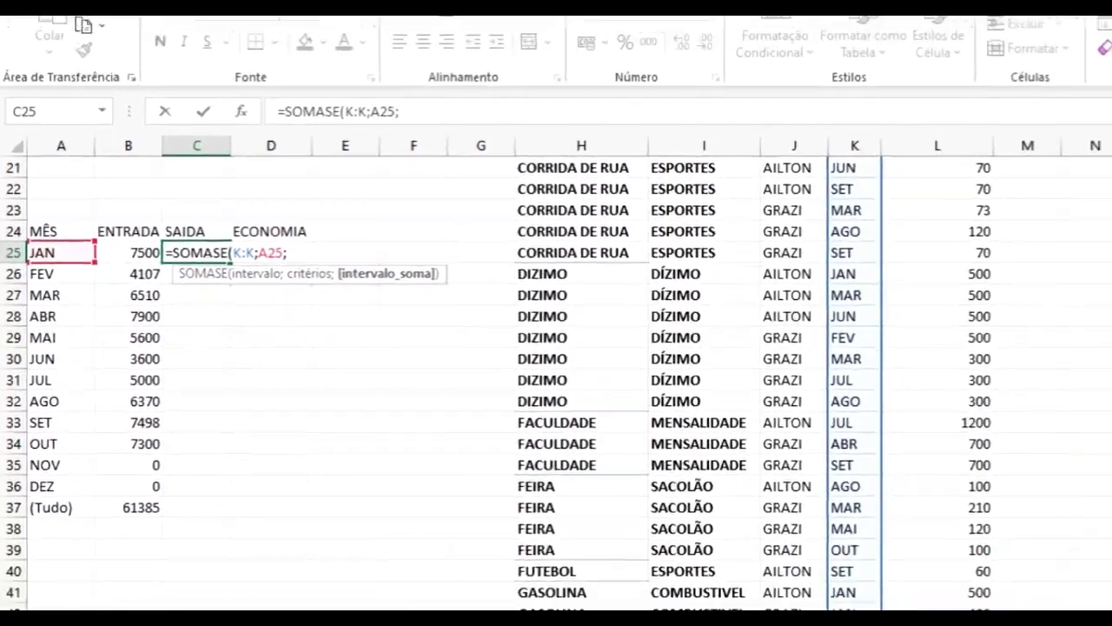
{"action": "scroll", "coordinate": [609, 391], "scroll_direction": "up", "scroll_amount": 7}
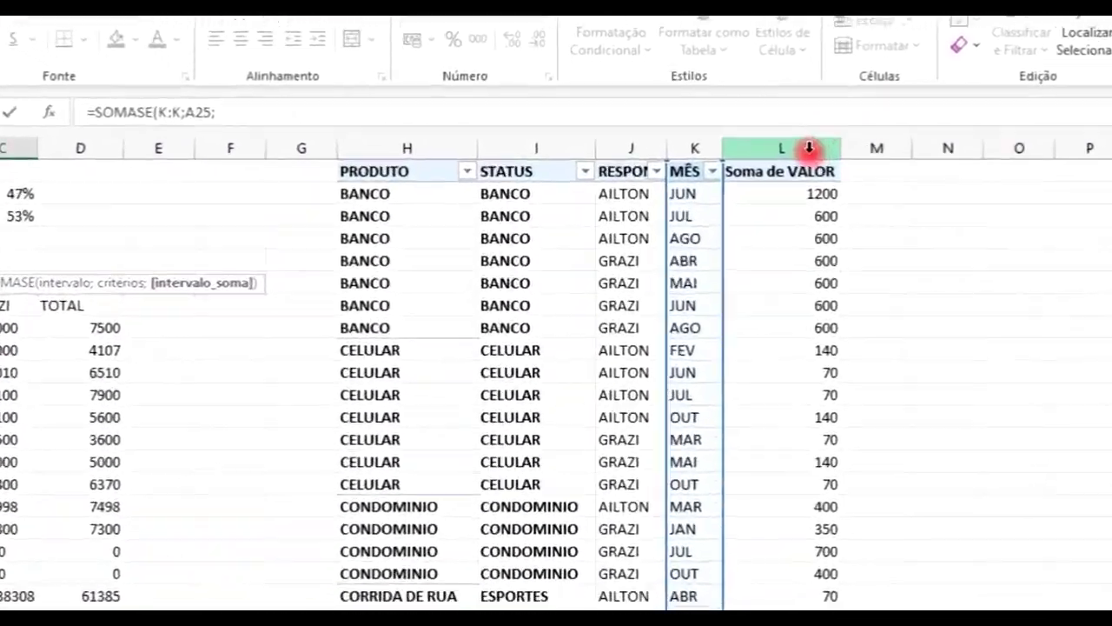
{"action": "left_click", "coordinate": [809, 148]}
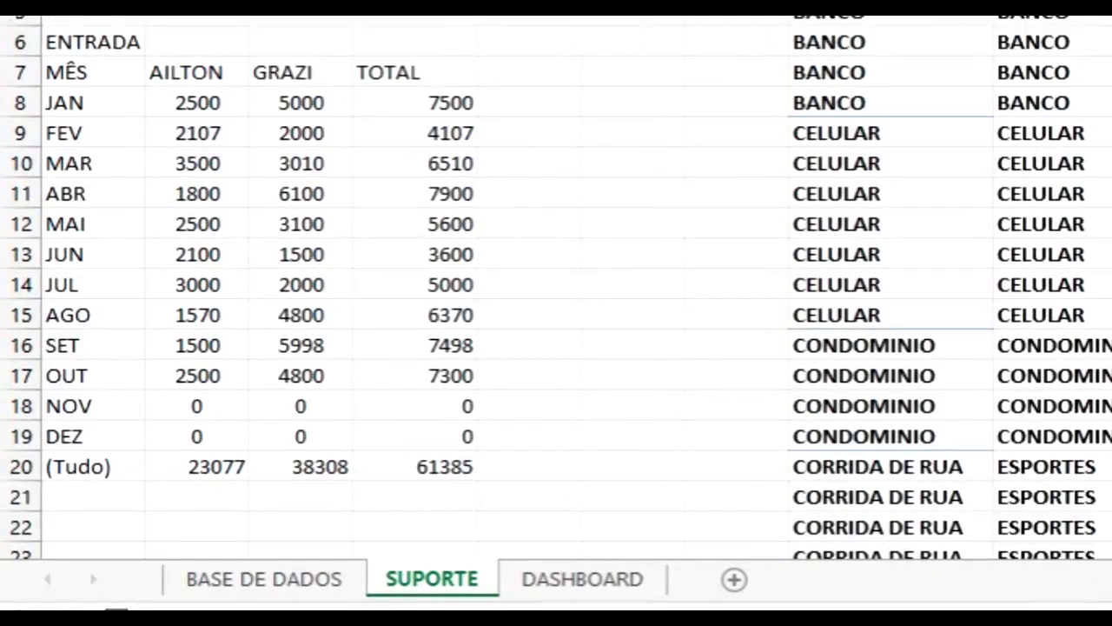
{"action": "scroll", "coordinate": [556, 287], "scroll_direction": "down", "scroll_amount": 2}
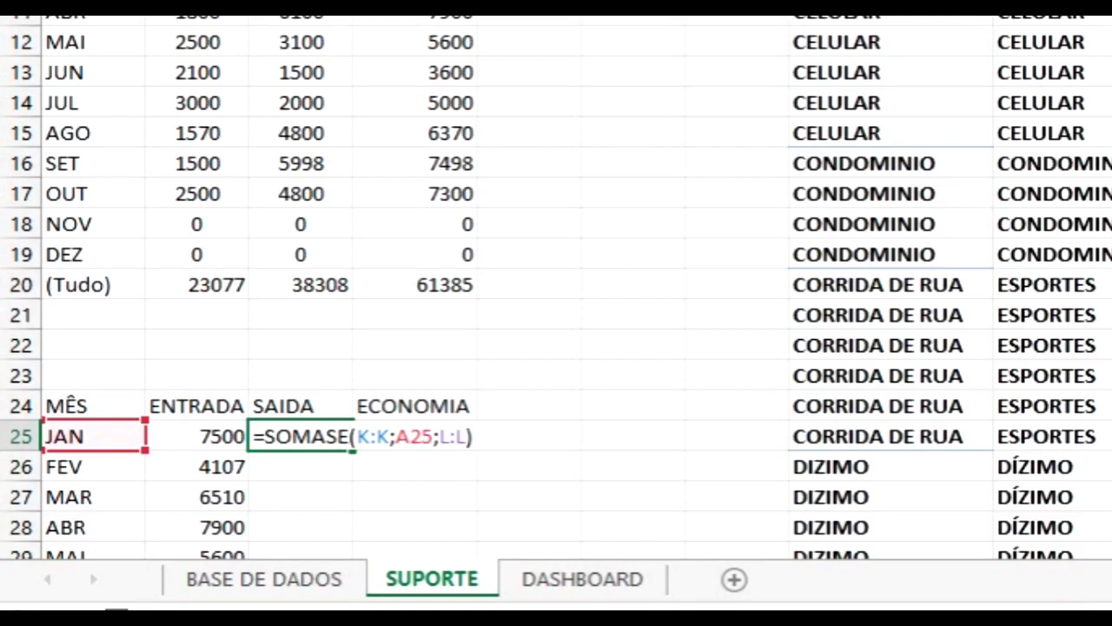
{"action": "key", "text": "Return"}
{"action": "key", "text": "Up"}
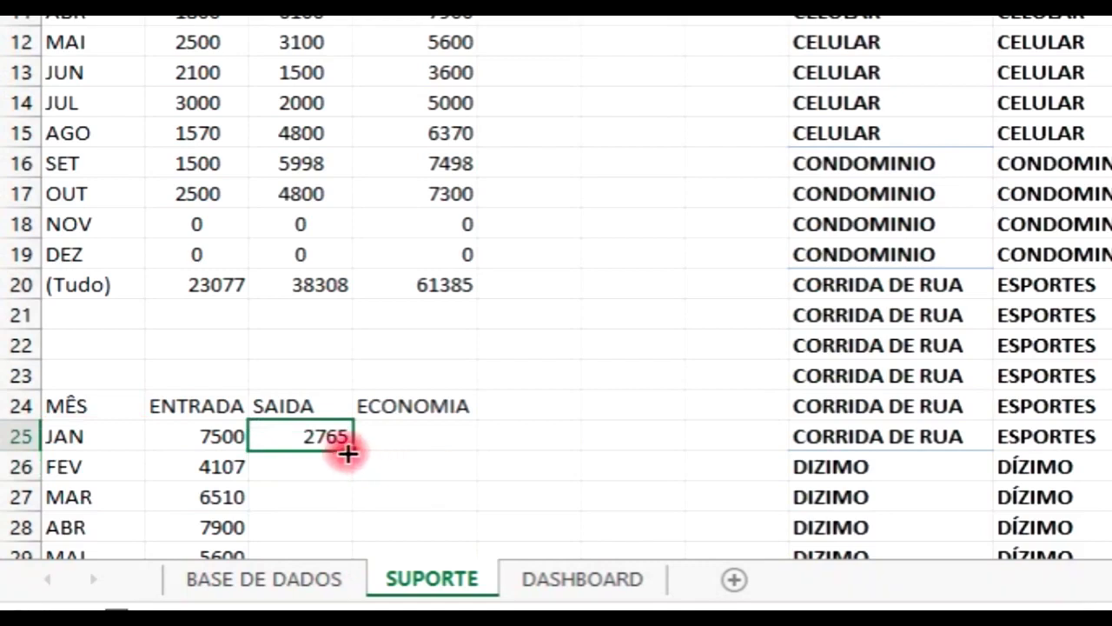
{"action": "double_click", "coordinate": [351, 451]}
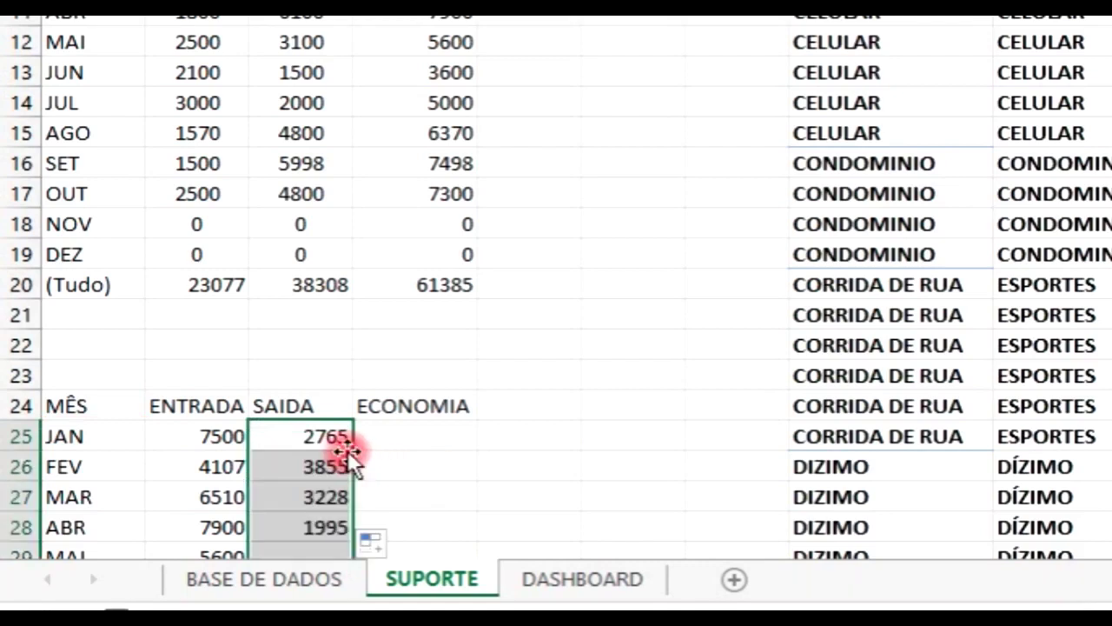
Extend the ENTRADA total formula from B37 across to the SAIDA cell of the (Tudo) row, C37
{"action": "left_click", "coordinate": [325, 461]}
{"action": "key", "text": "Down"}
{"action": "key", "text": "Down"}
{"action": "key", "text": "Down"}
{"action": "key", "text": "Down"}
{"action": "key", "text": "Down"}
{"action": "key", "text": "Down"}
{"action": "key", "text": "Down"}
{"action": "key", "text": "Down"}
{"action": "key", "text": "Down"}
{"action": "key", "text": "Down"}
{"action": "key", "text": "Down"}
{"action": "key", "text": "Down"}
{"action": "key", "text": "Down"}
{"action": "key", "text": "Down"}
{"action": "key", "text": "Down"}
{"action": "key", "text": "Down"}
{"action": "key", "text": "Down"}
{"action": "key", "text": "Down"}
{"action": "key", "text": "Down"}
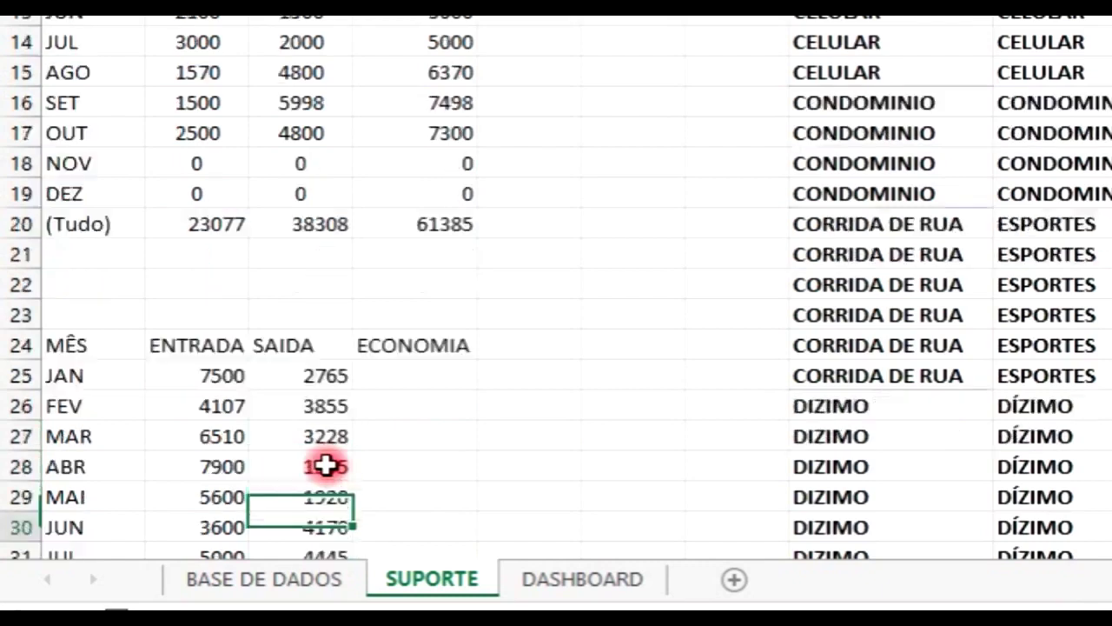
{"action": "key", "text": "Up"}
{"action": "key", "text": "Up"}
{"action": "key", "text": "Up"}
{"action": "key", "text": "Up"}
{"action": "key", "text": "Up"}
{"action": "key", "text": "Up"}
{"action": "key", "text": "Up"}
{"action": "key", "text": "Up"}
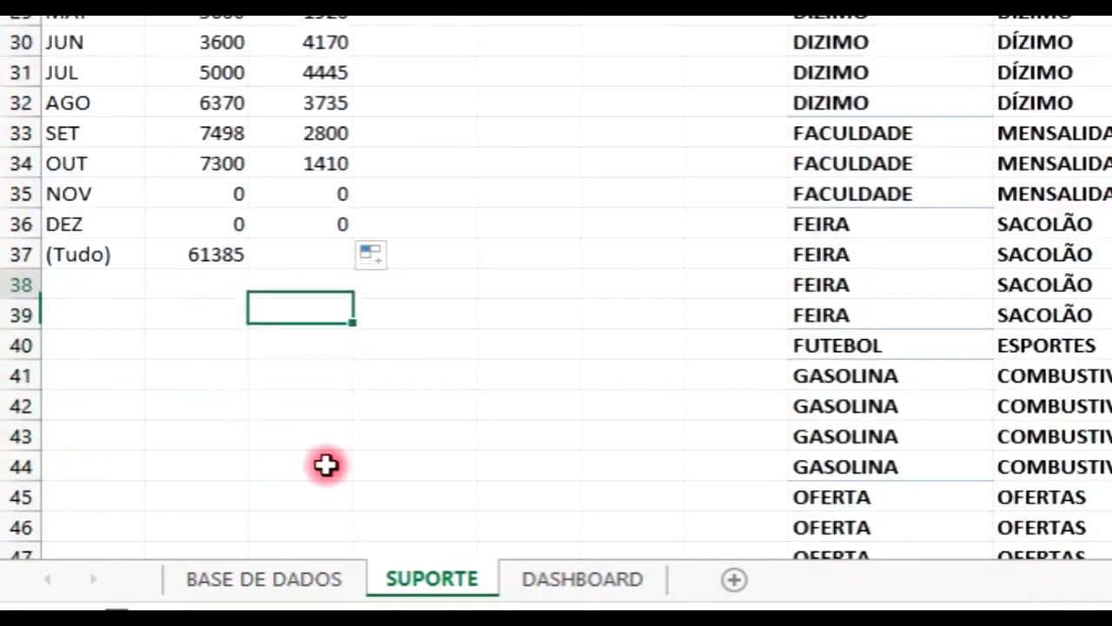
{"action": "key", "text": "Left"}
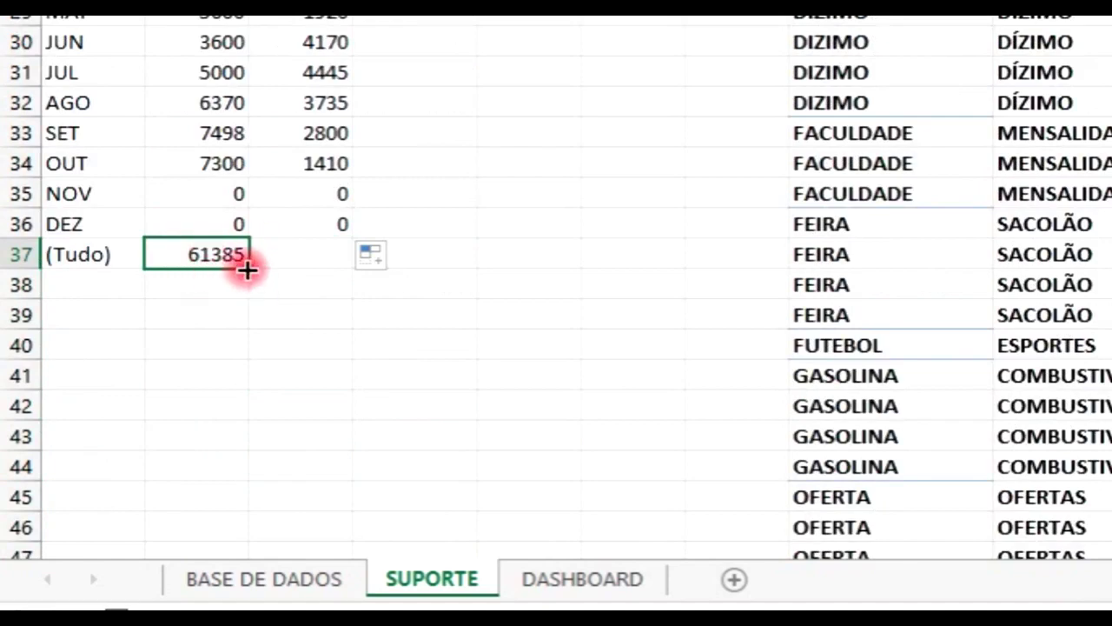
{"action": "left_click", "coordinate": [326, 267], "text": "shift"}
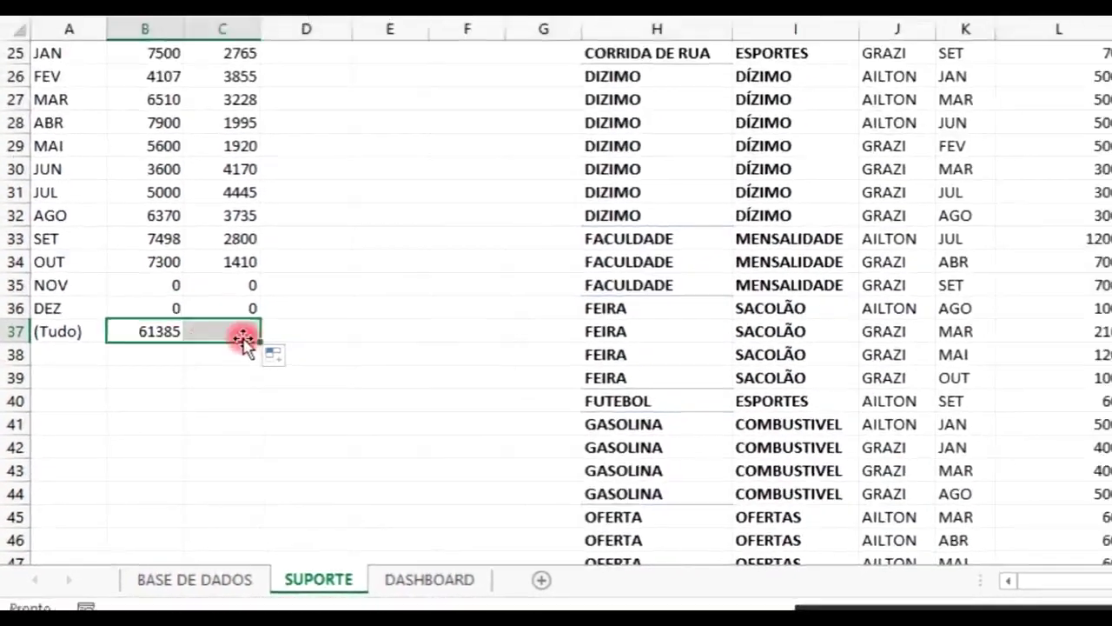
{"action": "left_click", "coordinate": [350, 287]}
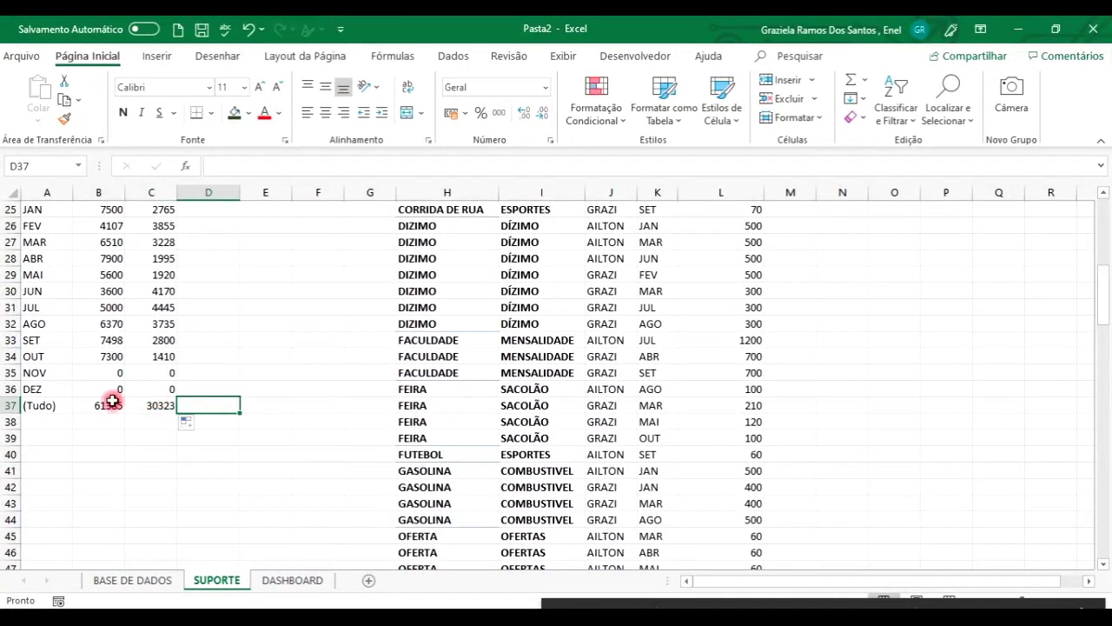
Calculate JAN's ECONOMIA in D25 by subtracting SAIDA from ENTRADA with =B25-C25
{"action": "left_click", "coordinate": [94, 264]}
{"action": "key", "text": "Up"}
{"action": "key", "text": "Up"}
{"action": "key", "text": "Up"}
{"action": "key", "text": "Up"}
{"action": "key", "text": "Up"}
{"action": "key", "text": "Up"}
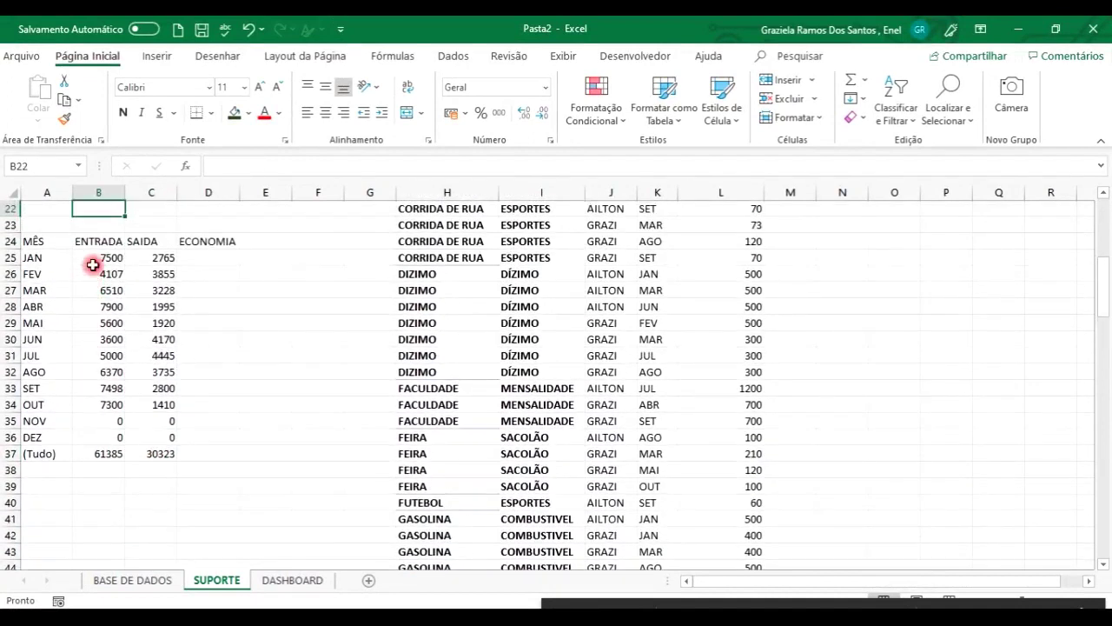
{"action": "key", "text": "Right"}
{"action": "key", "text": "Right"}
{"action": "key", "text": "Down"}
{"action": "key", "text": "Down"}
{"action": "key", "text": "Down"}
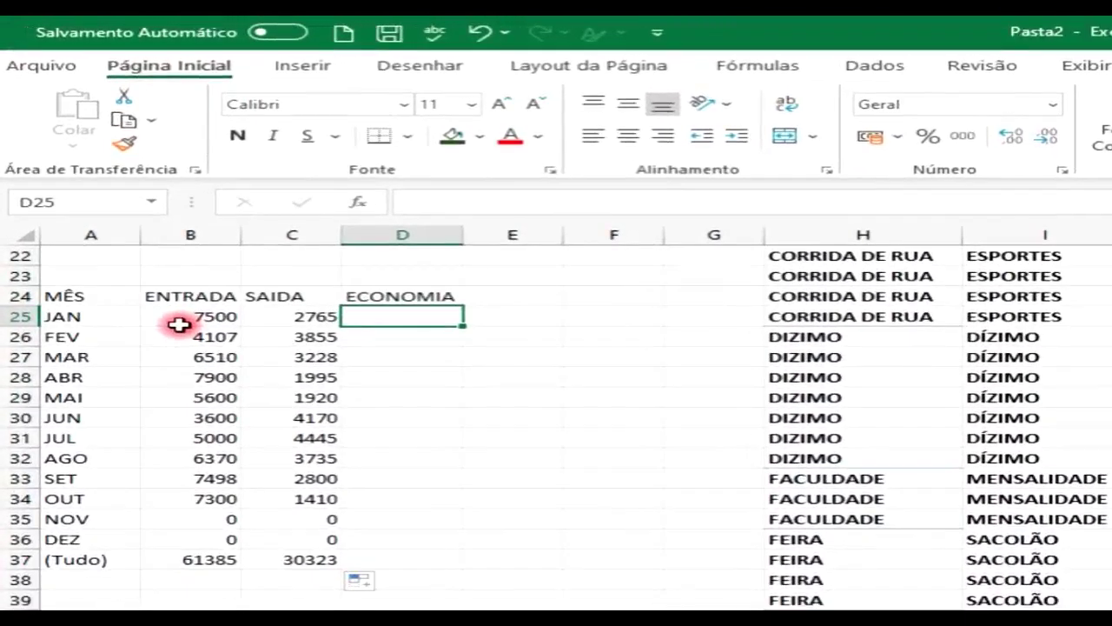
{"action": "type", "text": "="}
{"action": "left_click", "coordinate": [178, 322]}
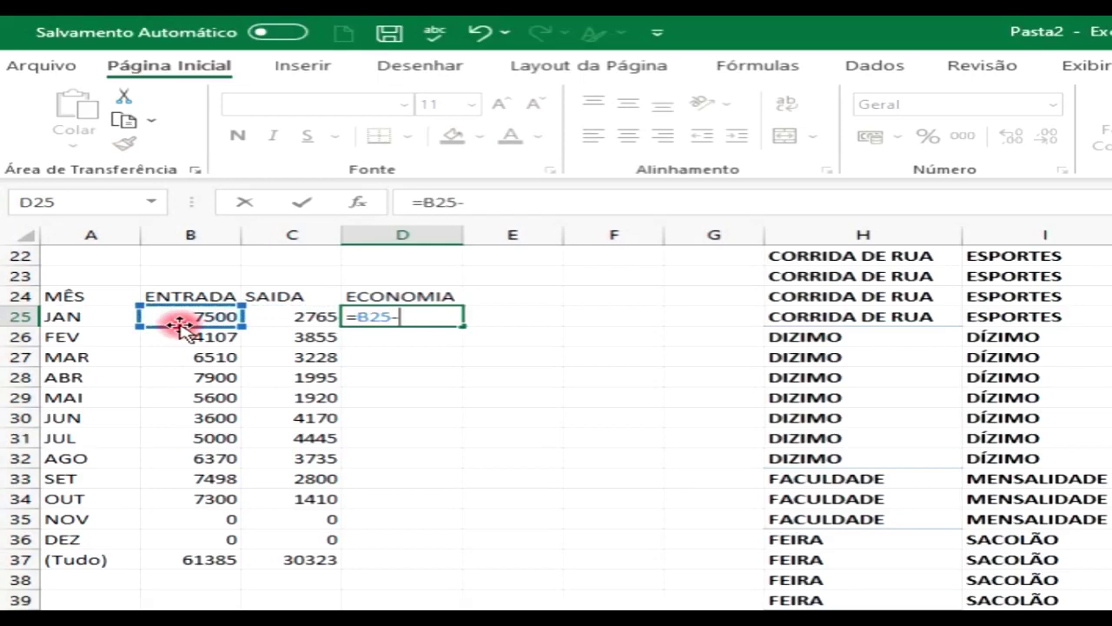
{"action": "type", "text": "-"}
{"action": "key", "text": "Left"}
{"action": "key", "text": "Return"}
{"action": "key", "text": "Up"}
{"action": "key", "text": "ctrl+c"}
{"action": "key", "text": "Down"}
{"action": "key", "text": "Left"}
{"action": "key", "text": "ctrl+Down"}
{"action": "key", "text": "Down"}
{"action": "key", "text": "Up"}
{"action": "key", "text": "Right"}
{"action": "key", "text": "Up"}
{"action": "key", "text": "Down"}
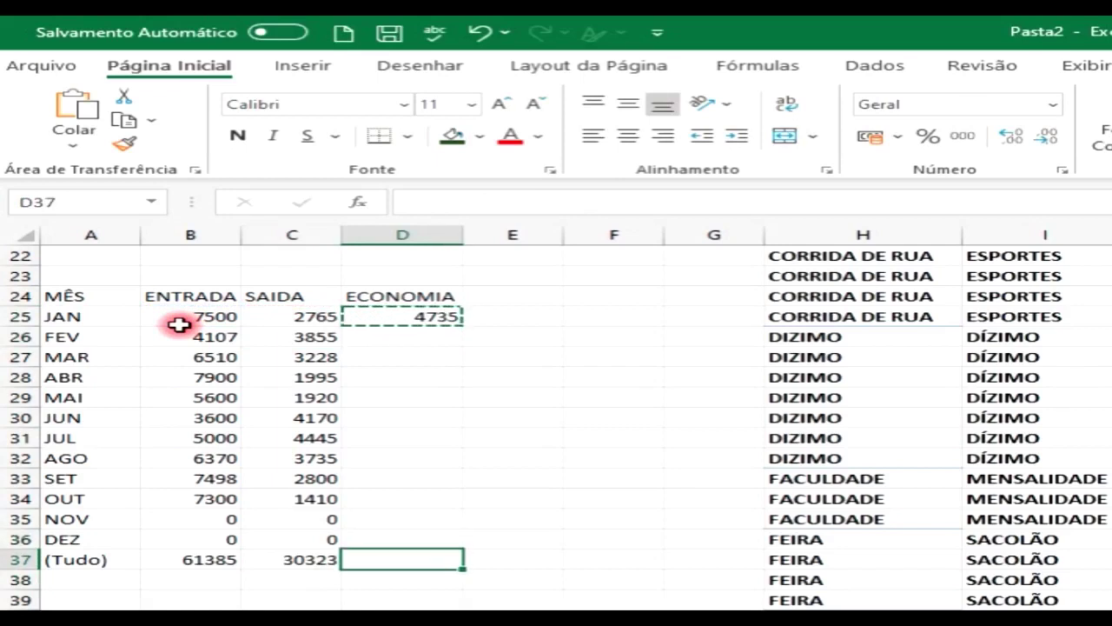
{"action": "key", "text": "ctrl+shift+Up"}
{"action": "key", "text": "shift+Down"}
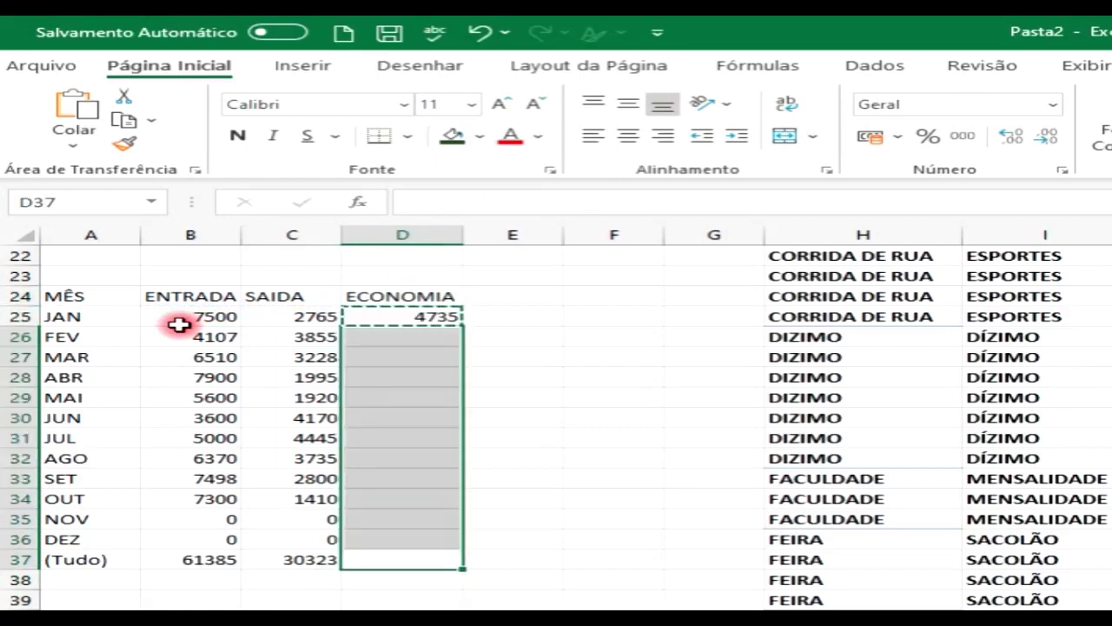
{"action": "type", "text": ")"}
{"action": "key", "text": "Escape"}
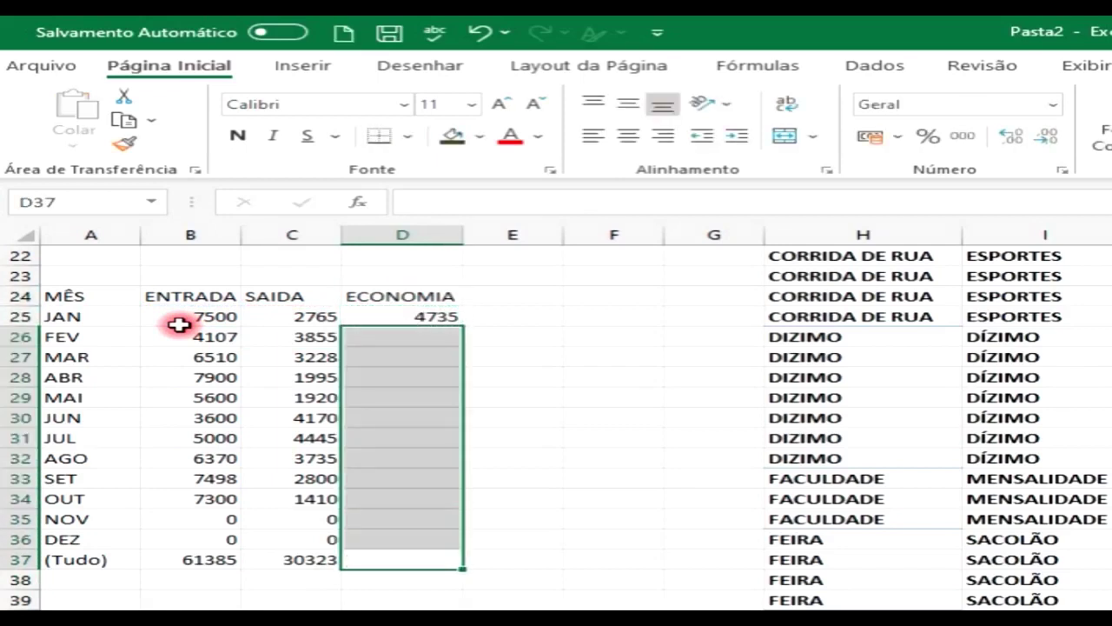
Fill the ECONOMIA formula from D25 down through DEZ and into the (Tudo) row, D37
{"action": "key", "text": "ctrl+Up"}
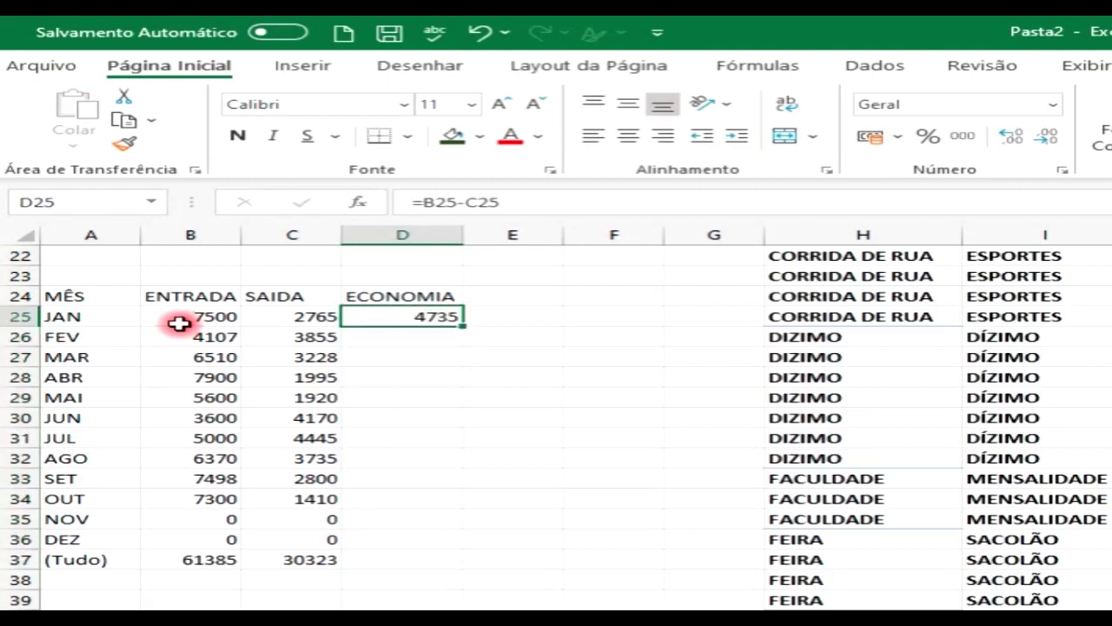
{"action": "double_click", "coordinate": [463, 324]}
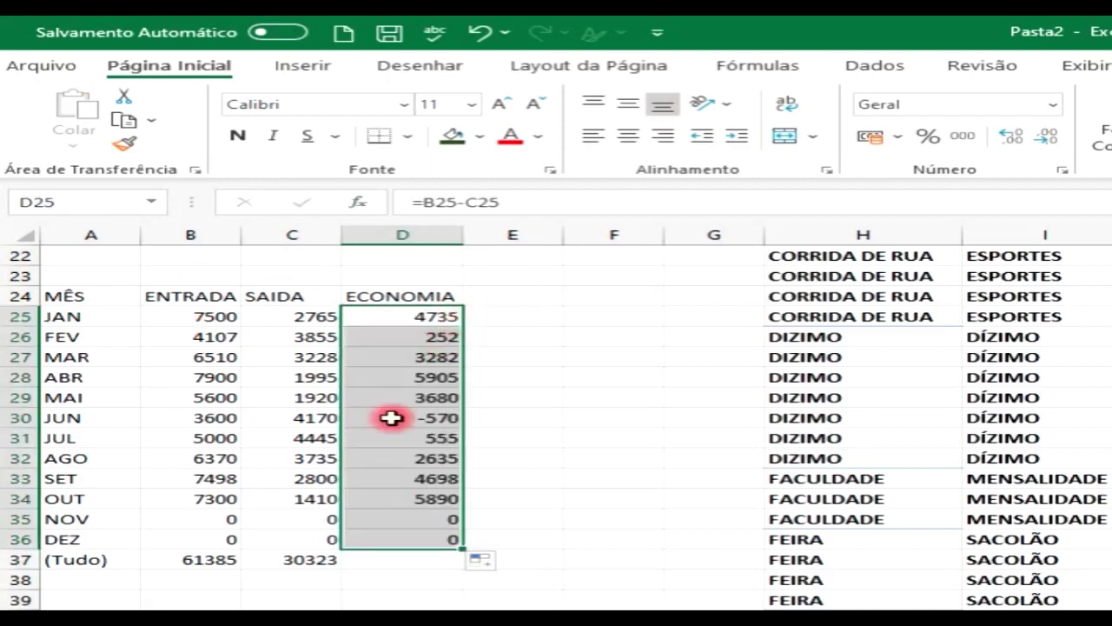
{"action": "left_click", "coordinate": [408, 539]}
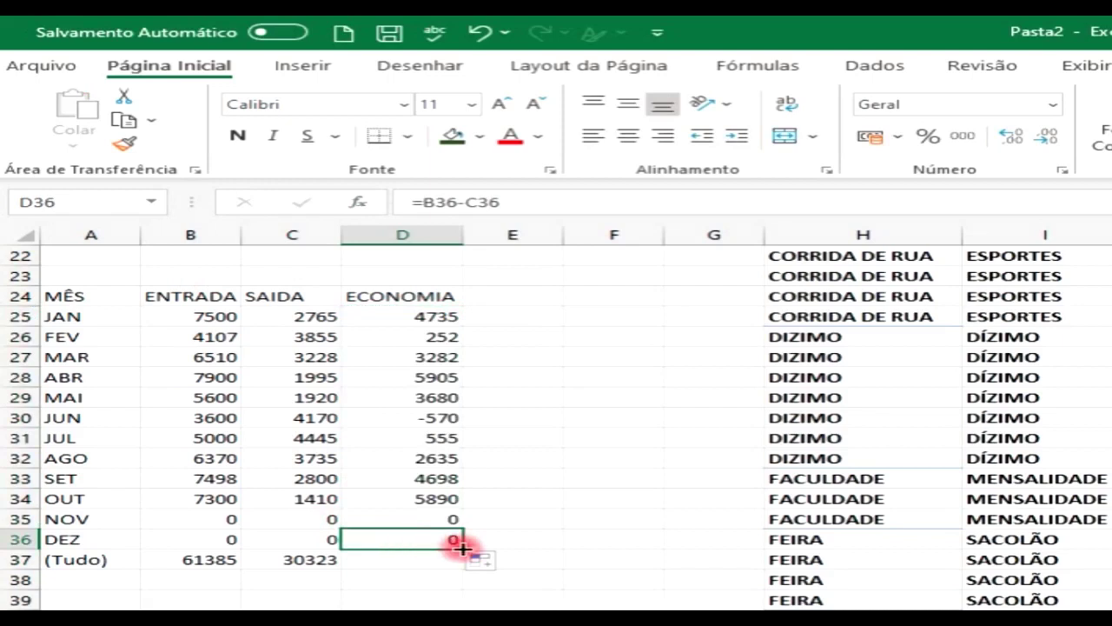
{"action": "left_click_drag", "start_coordinate": [465, 549], "coordinate": [452, 566]}
{"action": "left_click", "coordinate": [427, 566]}
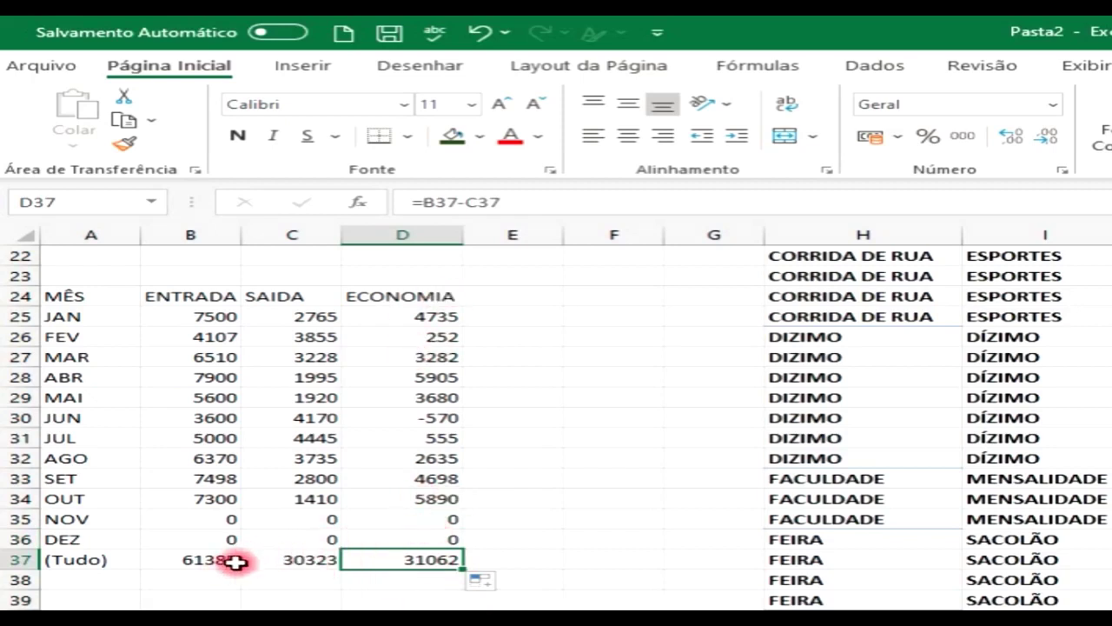
Review the formulas behind the ENTRADA, SAIDA and ECONOMIA totals in the (Tudo) row
{"action": "left_click", "coordinate": [412, 577]}
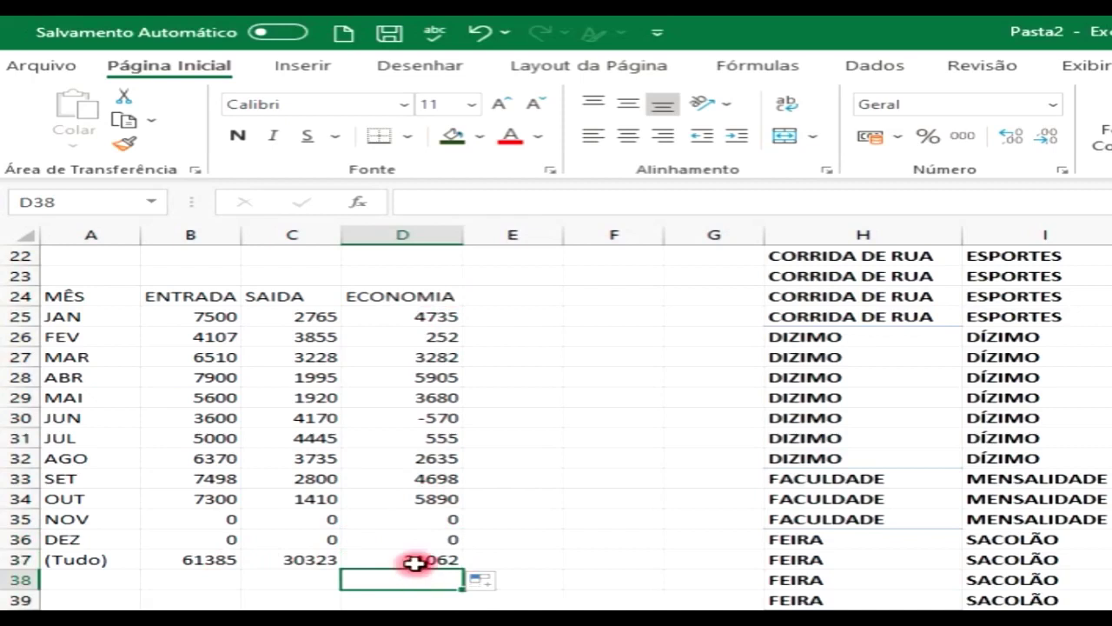
{"action": "double_click", "coordinate": [417, 561]}
{"action": "key", "text": "Return"}
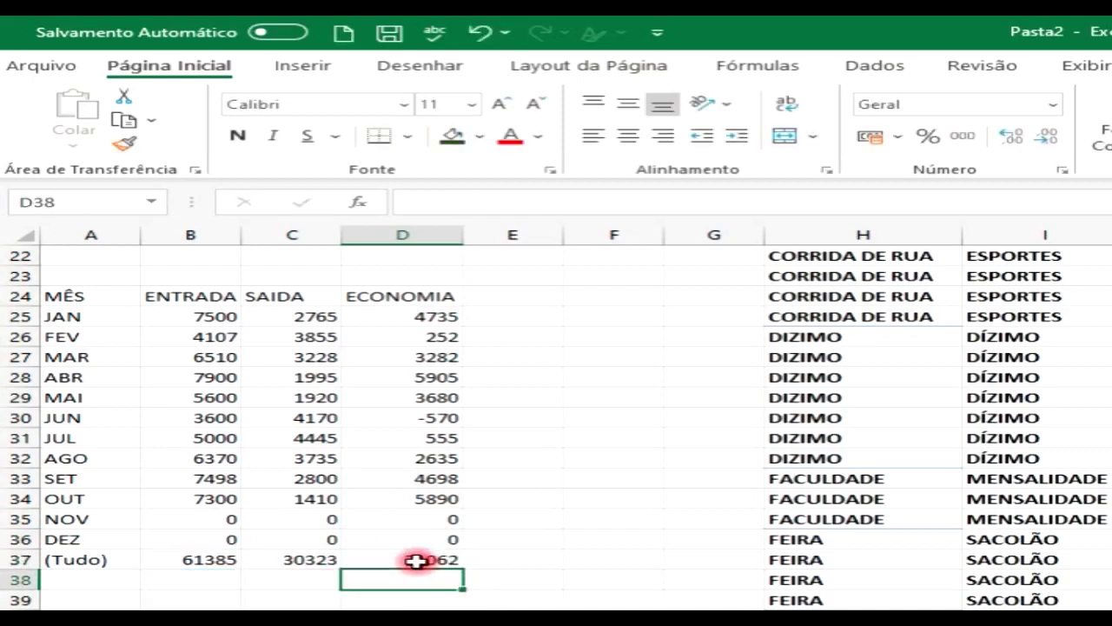
{"action": "key", "text": "Up"}
{"action": "key", "text": "Left"}
{"action": "key", "text": "Left"}
{"action": "key", "text": "Right"}
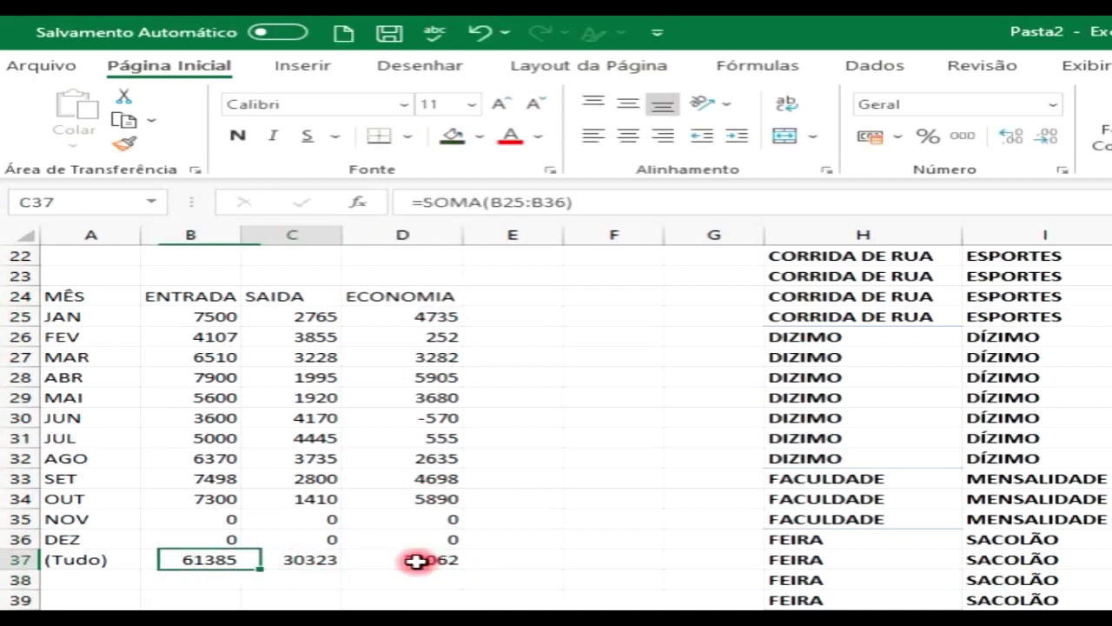
{"action": "key", "text": "Right"}
{"action": "key", "text": "Left"}
{"action": "left_click", "coordinate": [418, 561]}
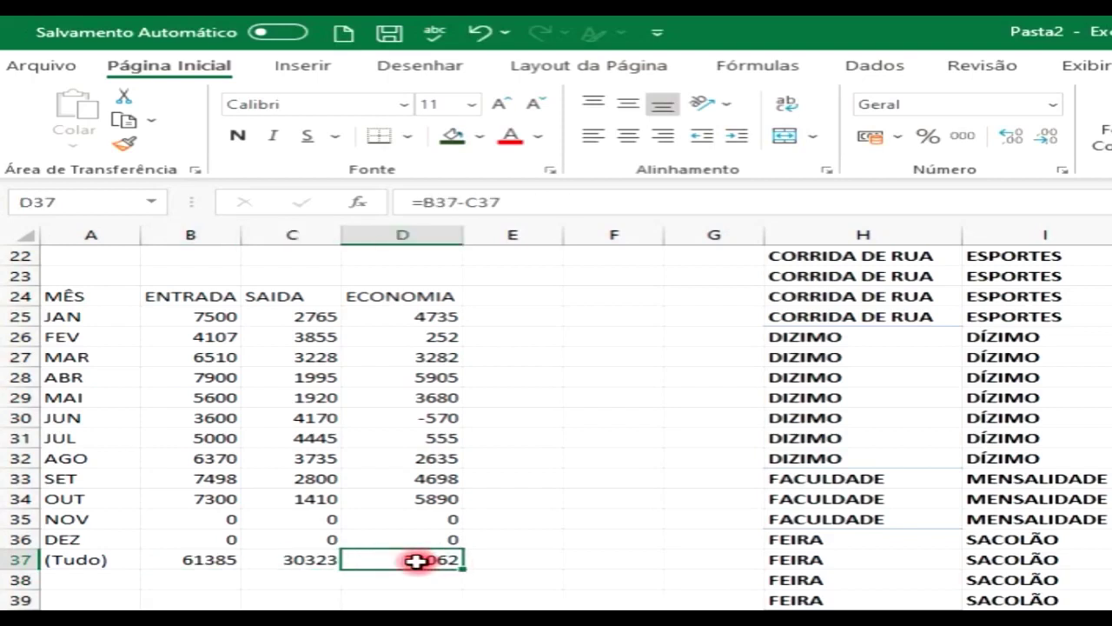
{"action": "left_click", "coordinate": [557, 556]}
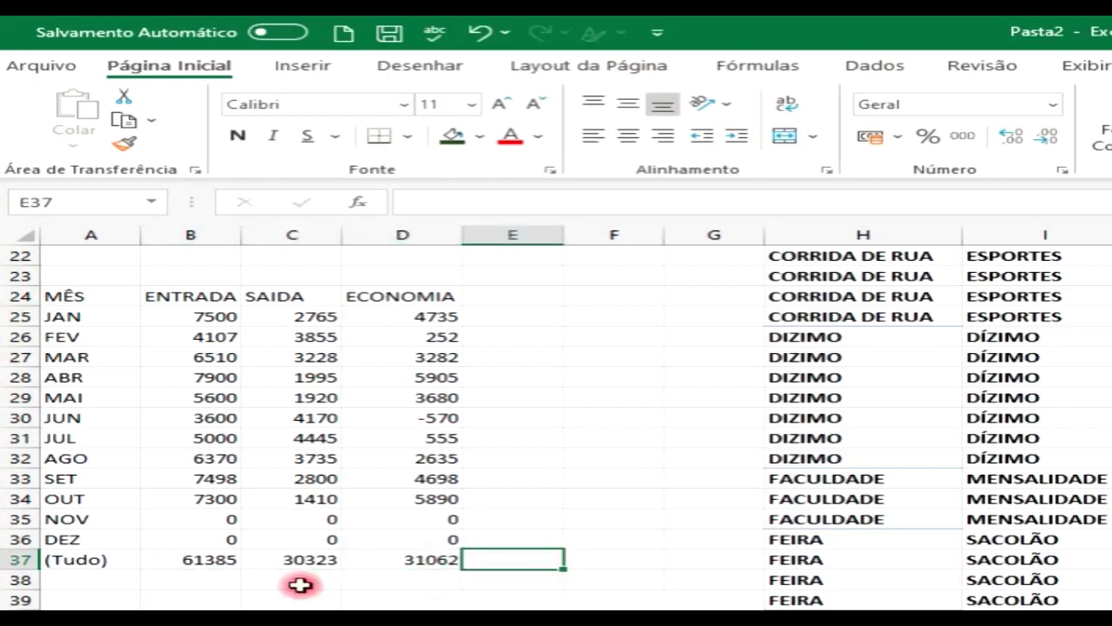
{"action": "left_click", "coordinate": [211, 571]}
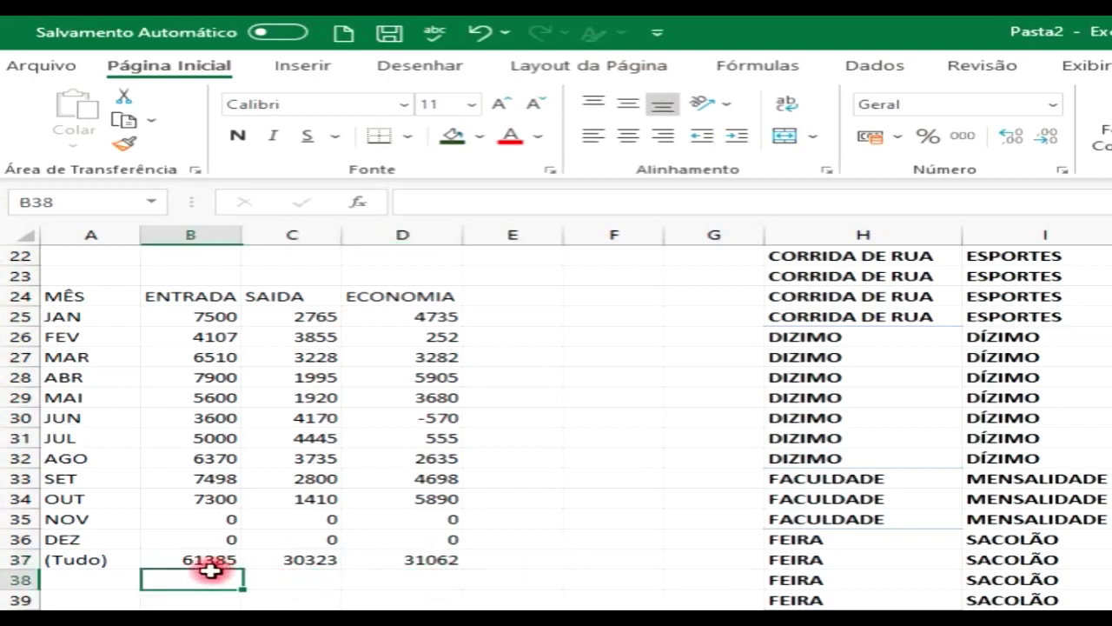
Calculate the saved share of total income in E37 with =D37/B37 and format it as a percentage
{"action": "left_click", "coordinate": [495, 559]}
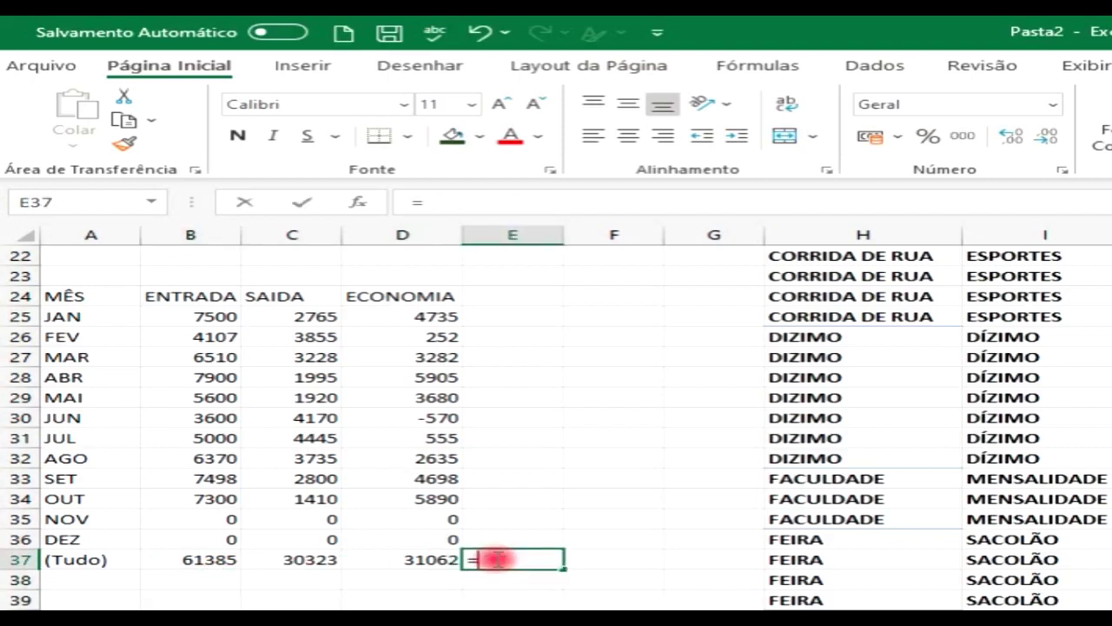
{"action": "type", "text": "="}
{"action": "key", "text": "Left"}
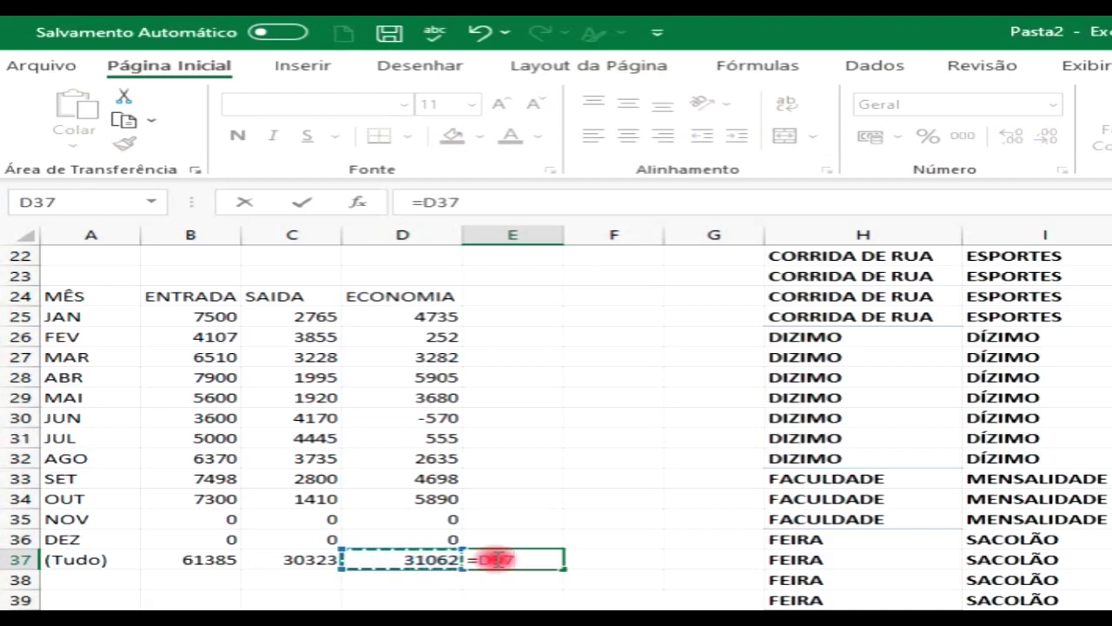
{"action": "type", "text": "/"}
{"action": "key", "text": "Left"}
{"action": "key", "text": "Left"}
{"action": "key", "text": "Left"}
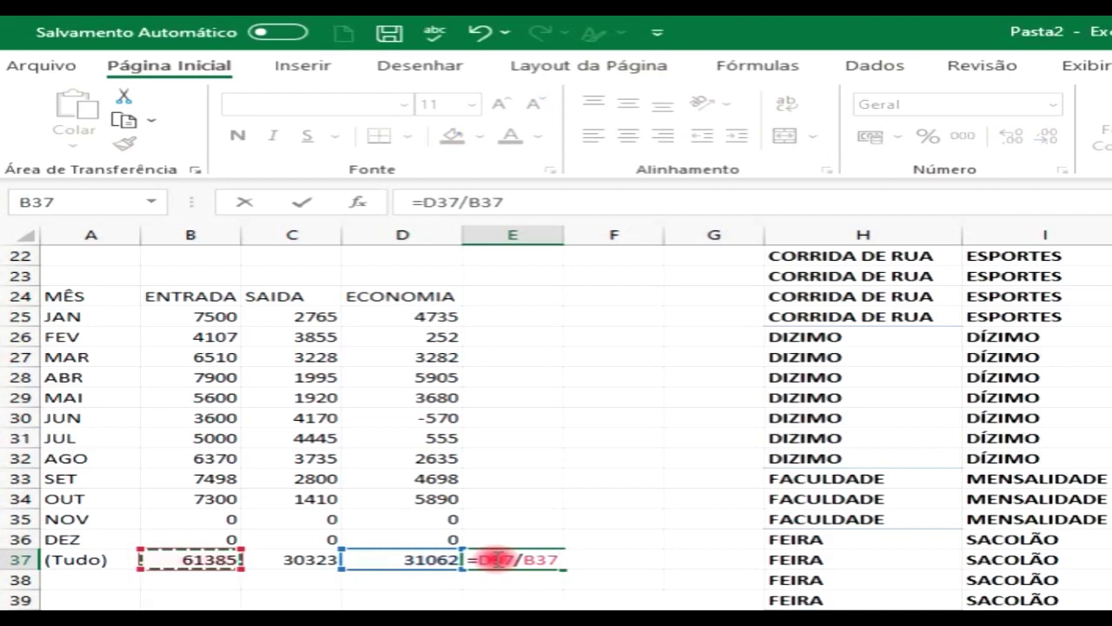
{"action": "key", "text": "Return"}
{"action": "left_click", "coordinate": [495, 559]}
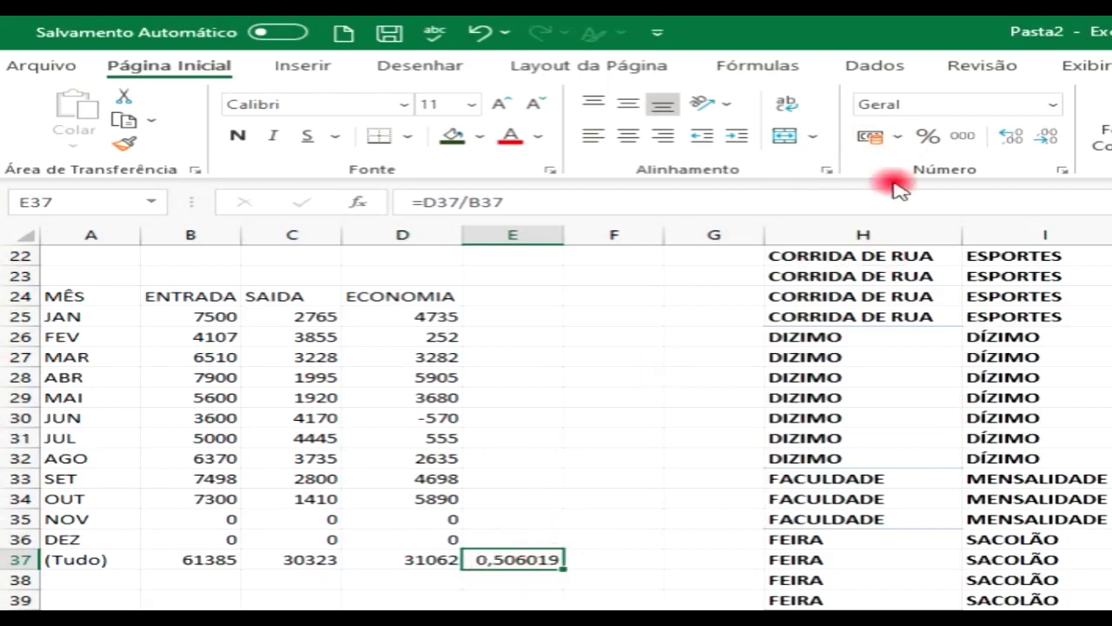
{"action": "left_click", "coordinate": [930, 137]}
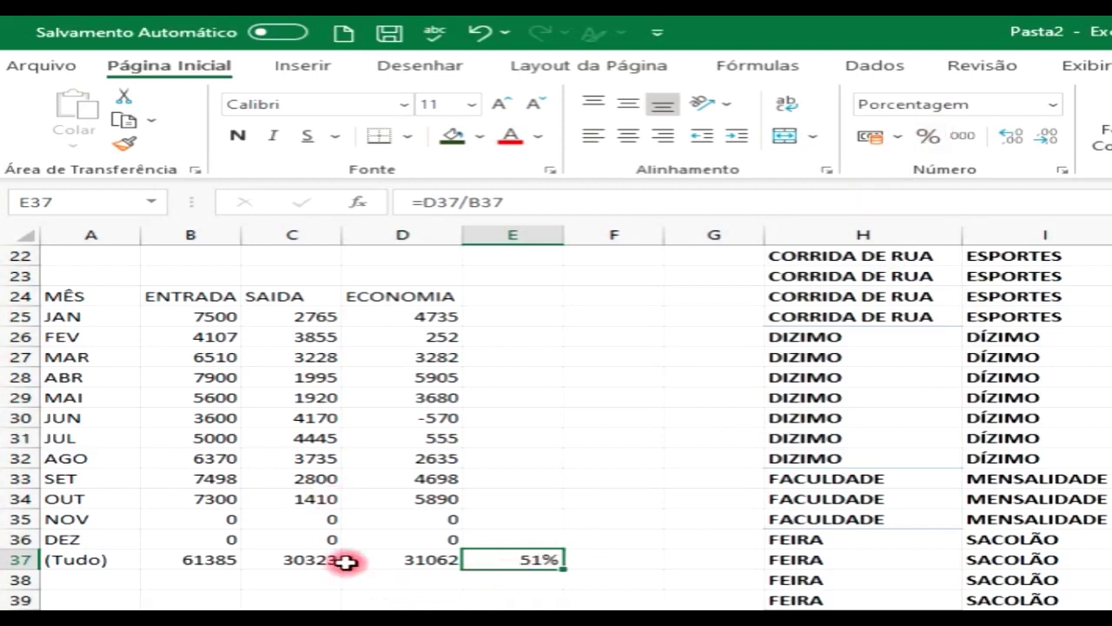
{"action": "left_click", "coordinate": [209, 321]}
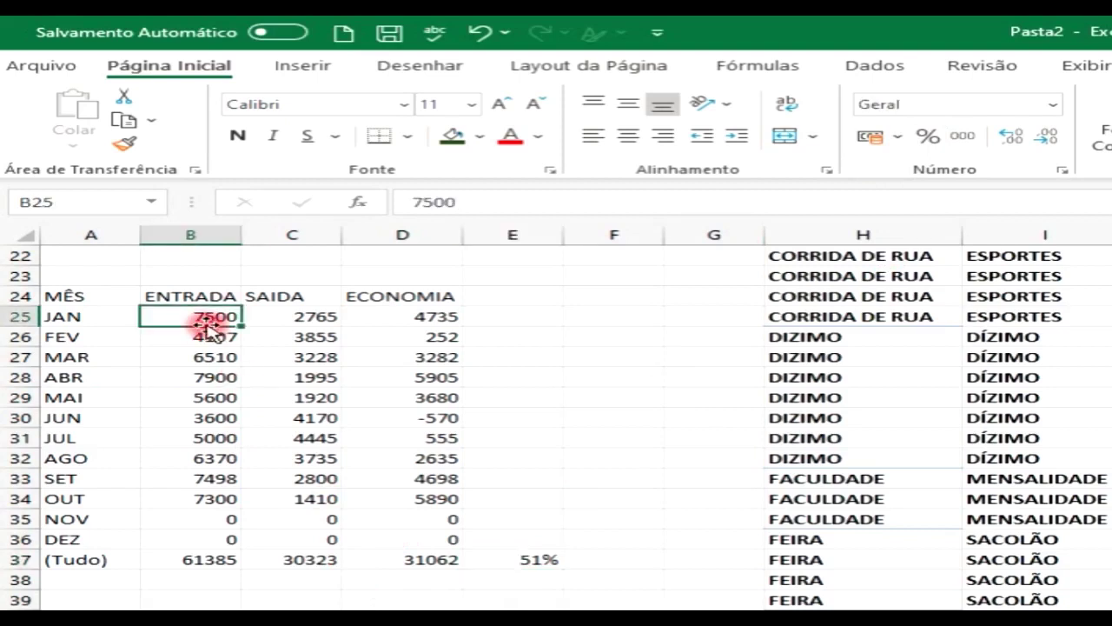
Review the monthly tables on the SUPORTE sheet against the current layout of the DASHBOARD sheet
{"action": "key", "text": "Up"}
{"action": "key", "text": "Up"}
{"action": "key", "text": "Up"}
{"action": "key", "text": "Up"}
{"action": "key", "text": "Up"}
{"action": "key", "text": "Up"}
{"action": "key", "text": "Up"}
{"action": "key", "text": "Up"}
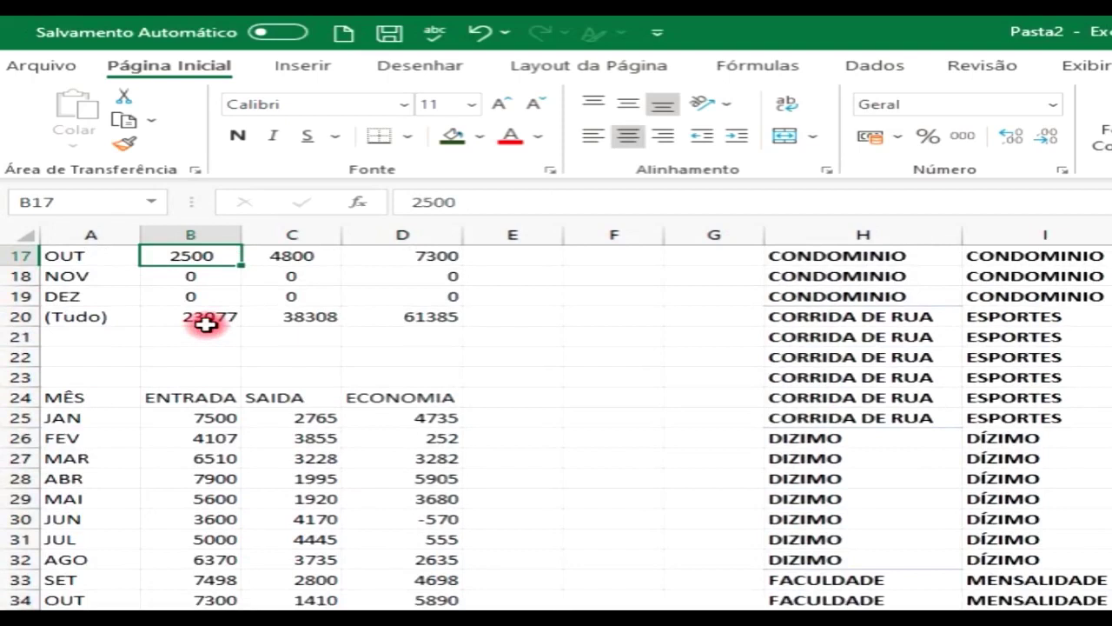
{"action": "key", "text": "ctrl+Page_Up"}
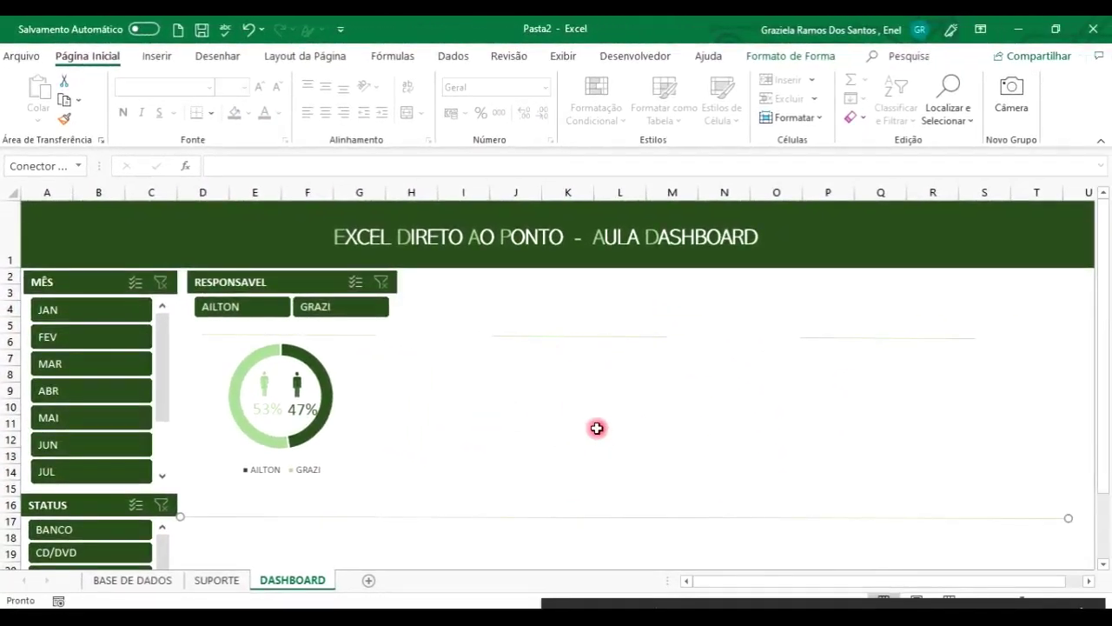
{"action": "left_click", "coordinate": [211, 581]}
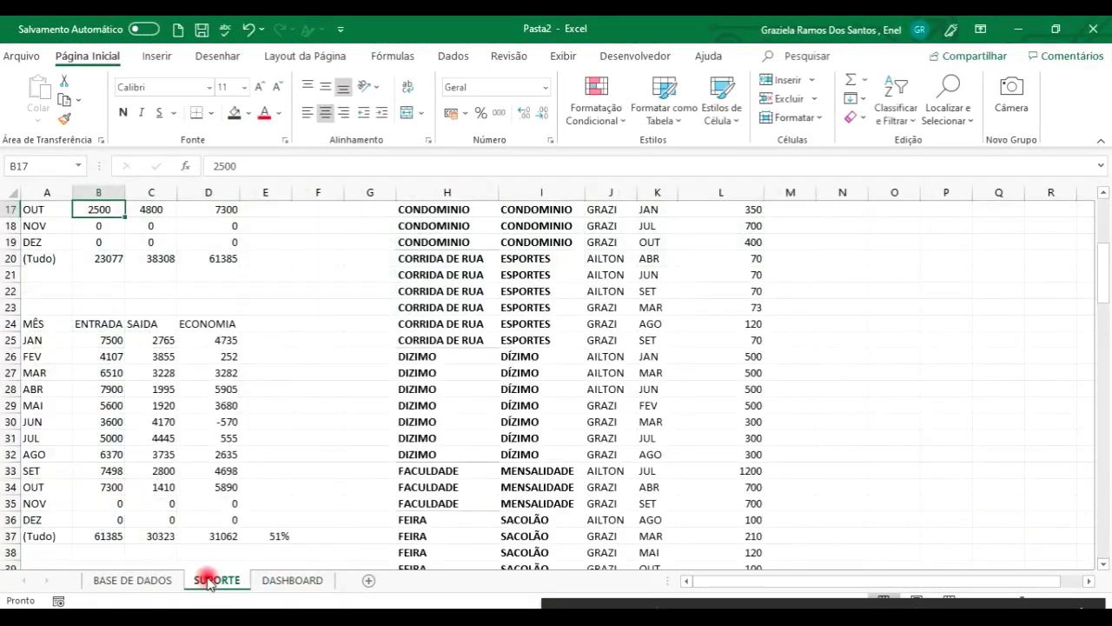
Examine the (Tudo) total formulas for ENTRADA and SAIDA in row 37 of the SUPORTE sheet
{"action": "left_click", "coordinate": [119, 536]}
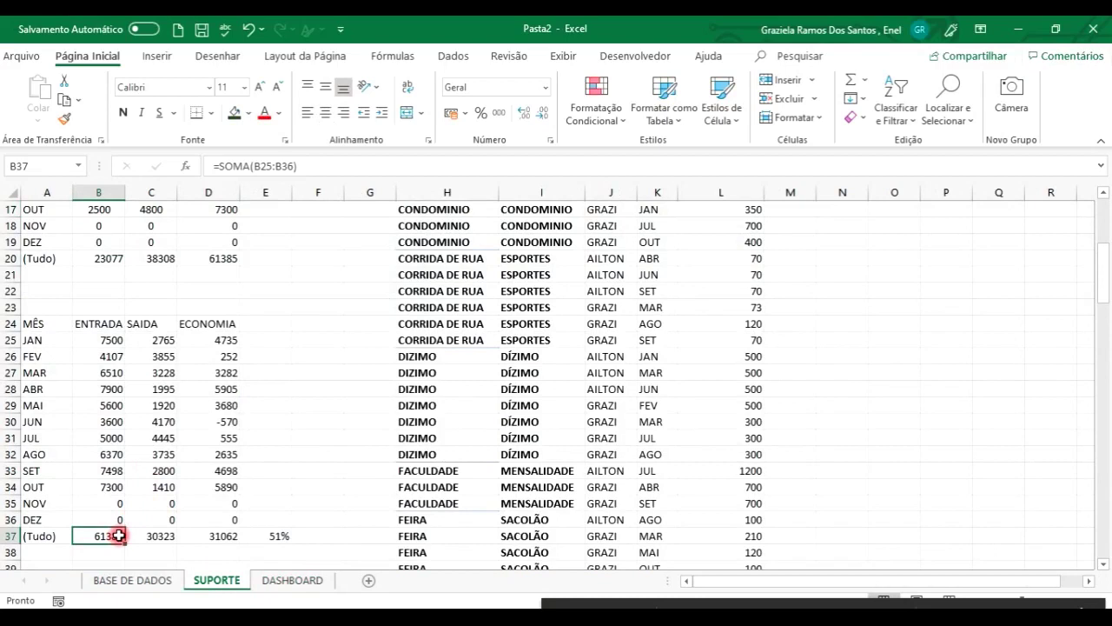
{"action": "key", "text": "Right"}
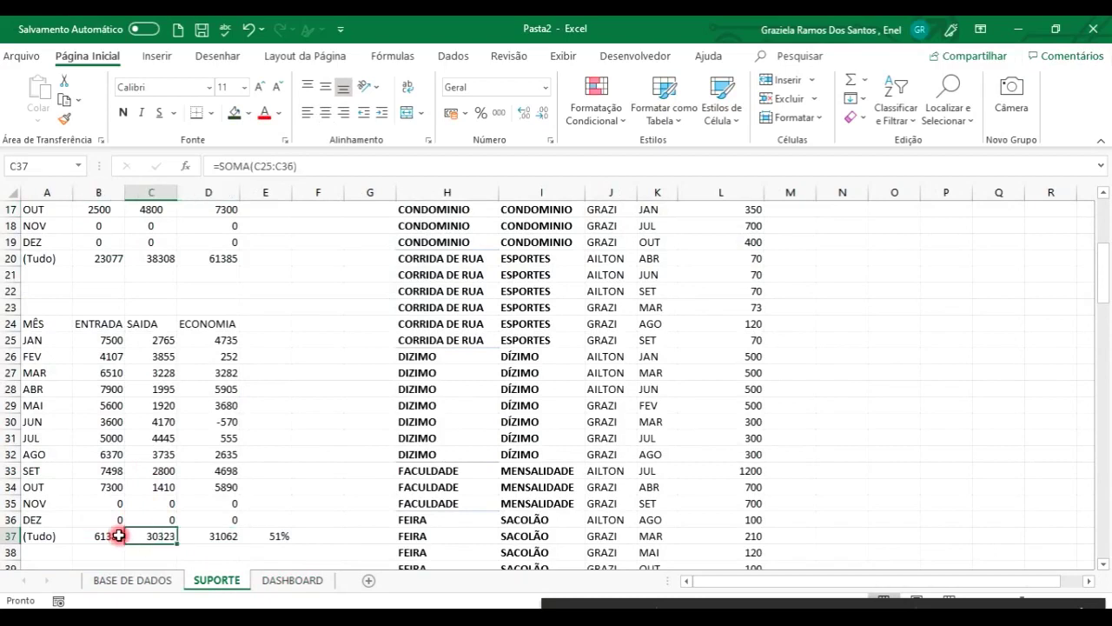
{"action": "key", "text": "shift+Right"}
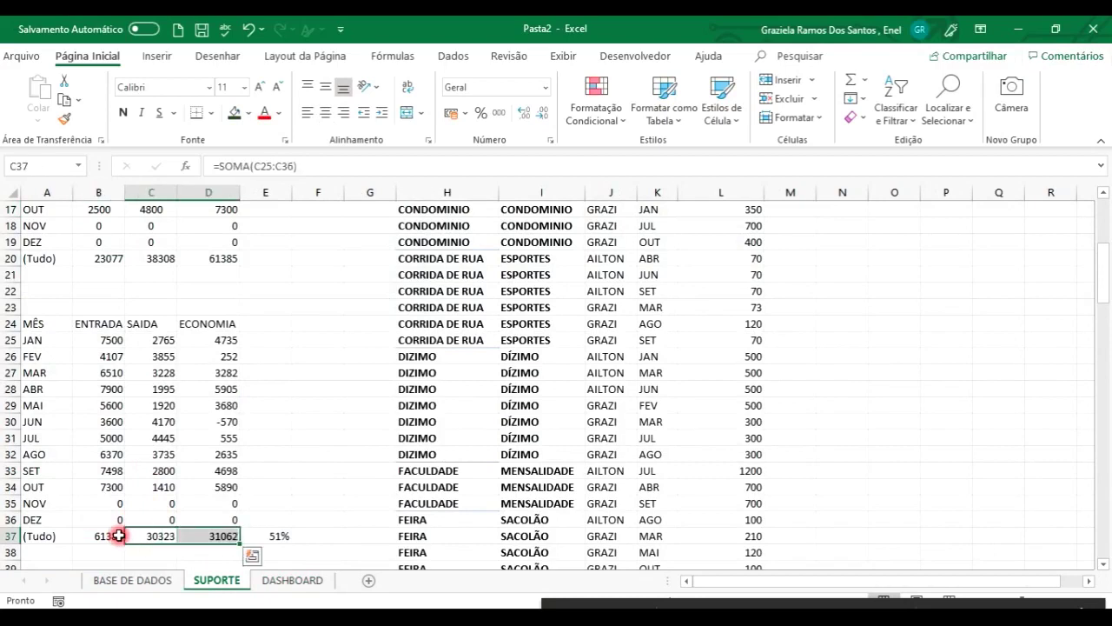
Rename the ECONOMIA heading in cell D24 to ENTRADA-SAIDA
{"action": "key", "text": "Up"}
{"action": "key", "text": "Up"}
{"action": "key", "text": "Up"}
{"action": "key", "text": "Up"}
{"action": "key", "text": "Up"}
{"action": "key", "text": "Up"}
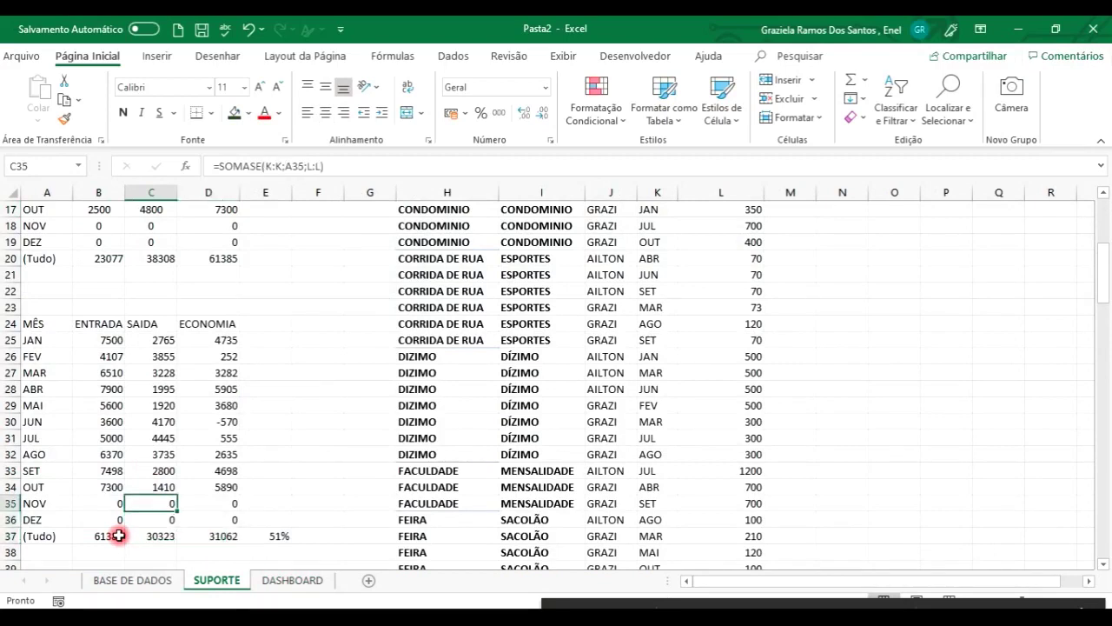
{"action": "key", "text": "Up"}
{"action": "key", "text": "Up"}
{"action": "key", "text": "Up"}
{"action": "key", "text": "Up"}
{"action": "key", "text": "Up"}
{"action": "key", "text": "Up"}
{"action": "key", "text": "Up"}
{"action": "key", "text": "Up"}
{"action": "key", "text": "Right"}
{"action": "key", "text": "Down"}
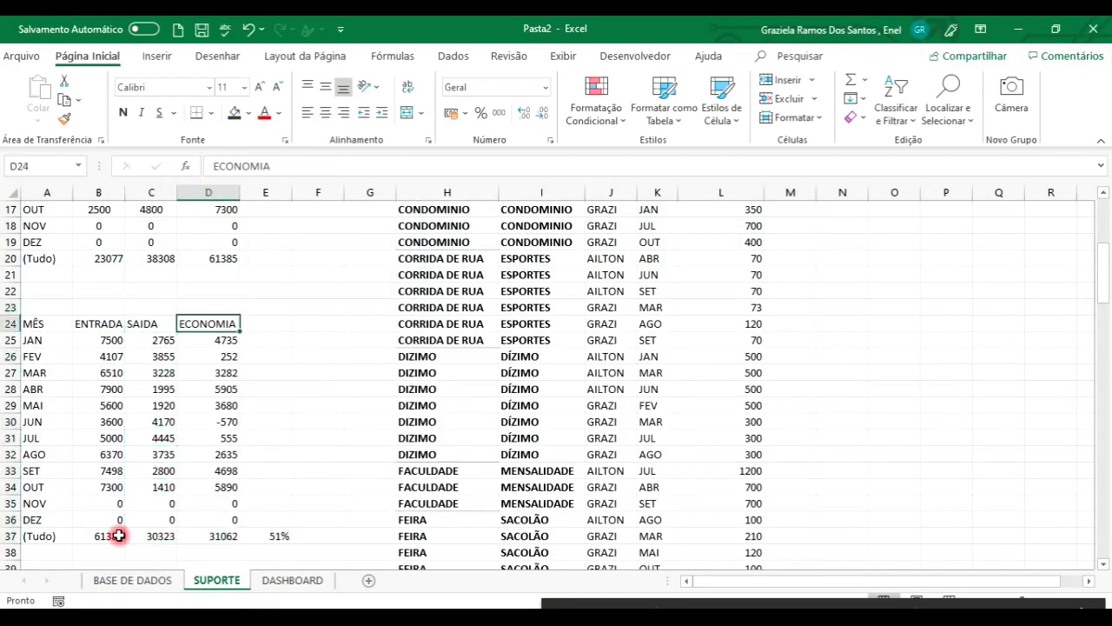
{"action": "type", "text": "ENTRADA-SAI"}
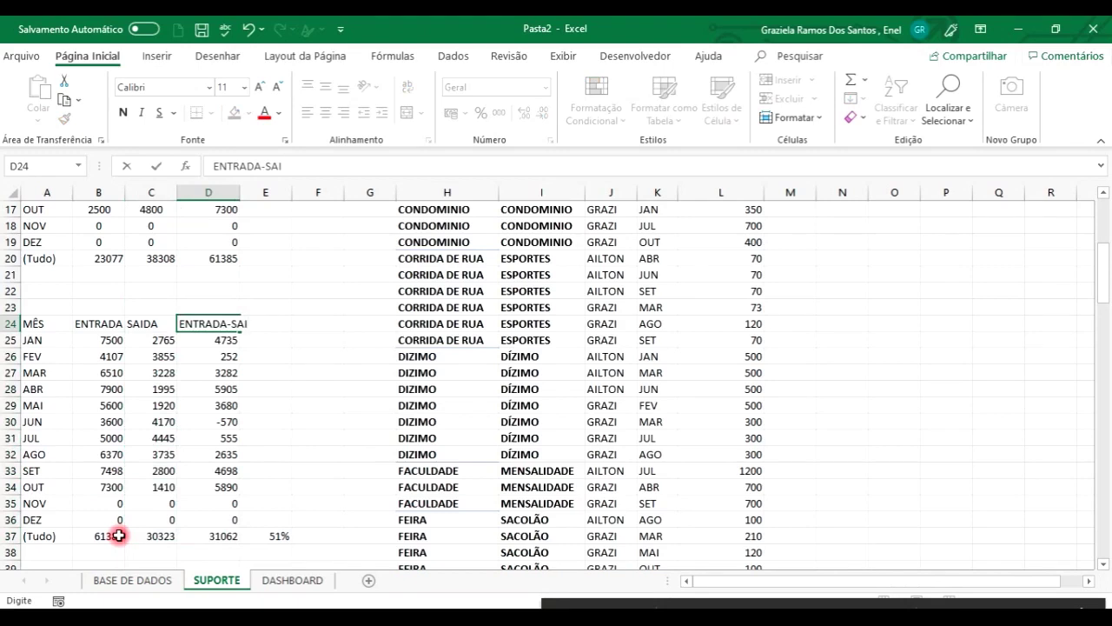
{"action": "type", "text": "DA"}
{"action": "key", "text": "Return"}
Widen column D so that the ENTRADA-SAIDA heading fits in its cell
{"action": "key", "text": "Down"}
{"action": "key", "text": "Down"}
{"action": "key", "text": "Up"}
{"action": "key", "text": "Up"}
{"action": "key", "text": "Up"}
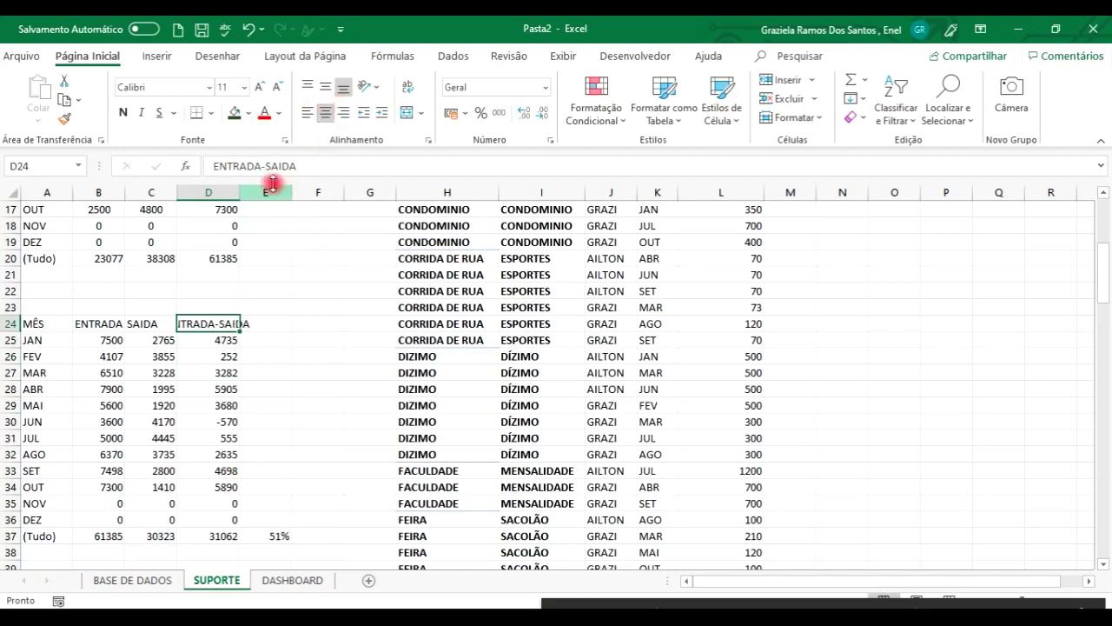
{"action": "left_click_drag", "start_coordinate": [240, 192], "coordinate": [267, 192]}
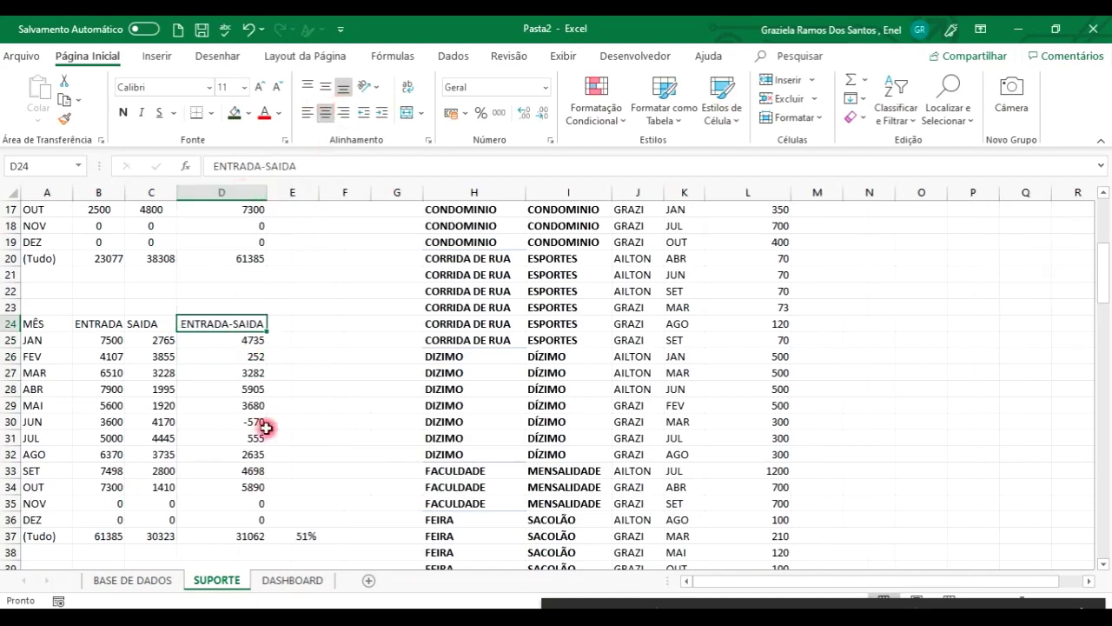
Examine the ENTRADA-SAIDA total formula in D37 and the neighbouring totals in the (Tudo) row
{"action": "left_click", "coordinate": [243, 551]}
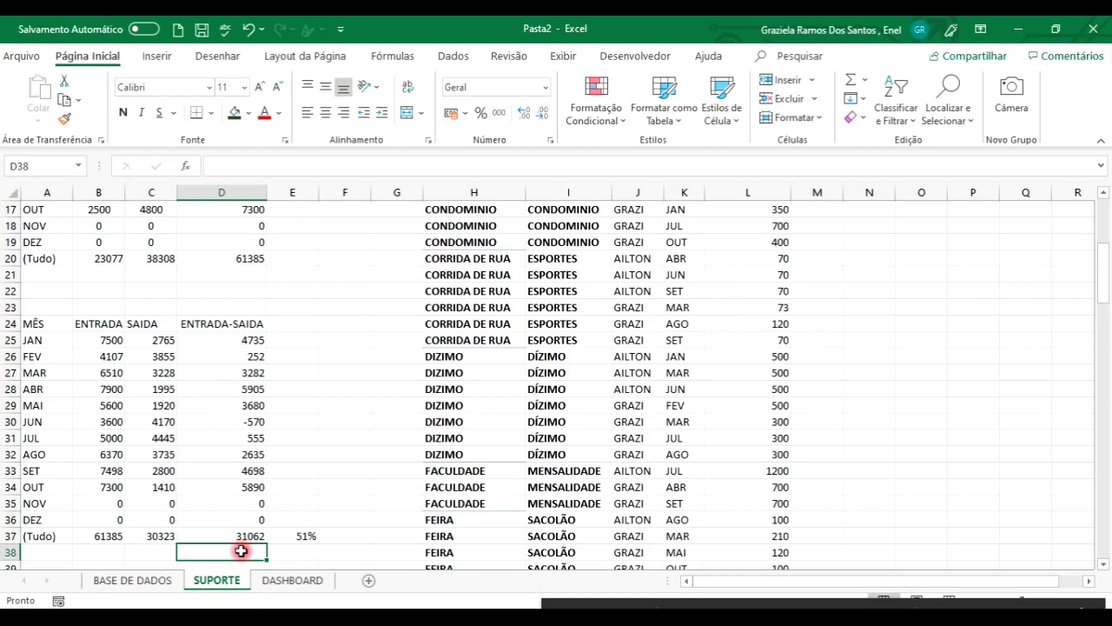
{"action": "key", "text": "Up"}
{"action": "key", "text": "Down"}
{"action": "key", "text": "Down"}
{"action": "key", "text": "Up"}
{"action": "key", "text": "Up"}
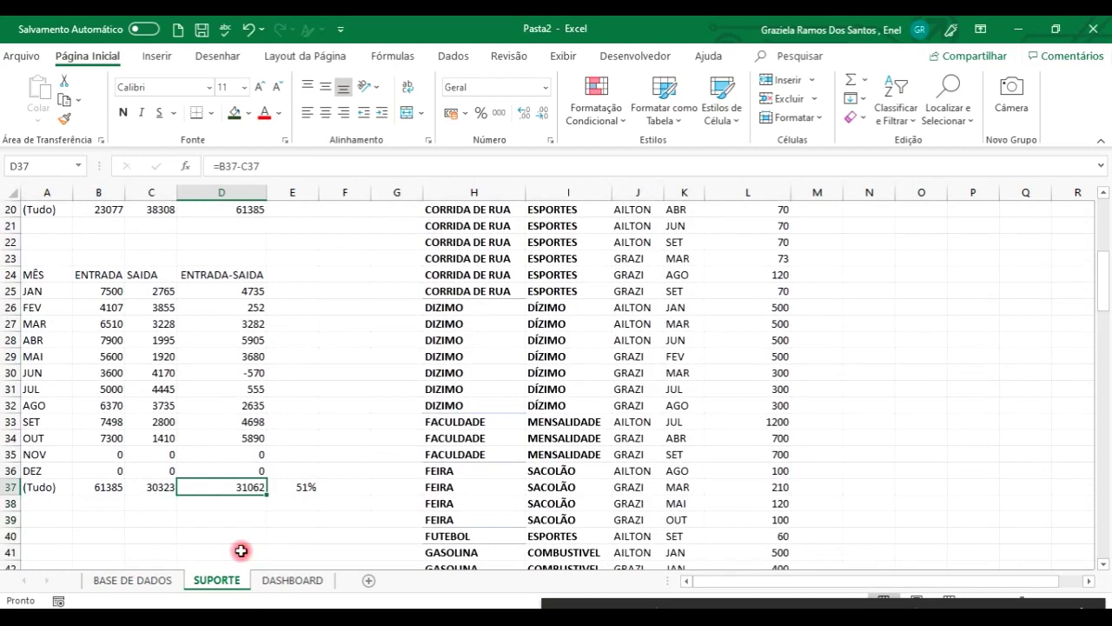
{"action": "key", "text": "Up"}
{"action": "key", "text": "Down"}
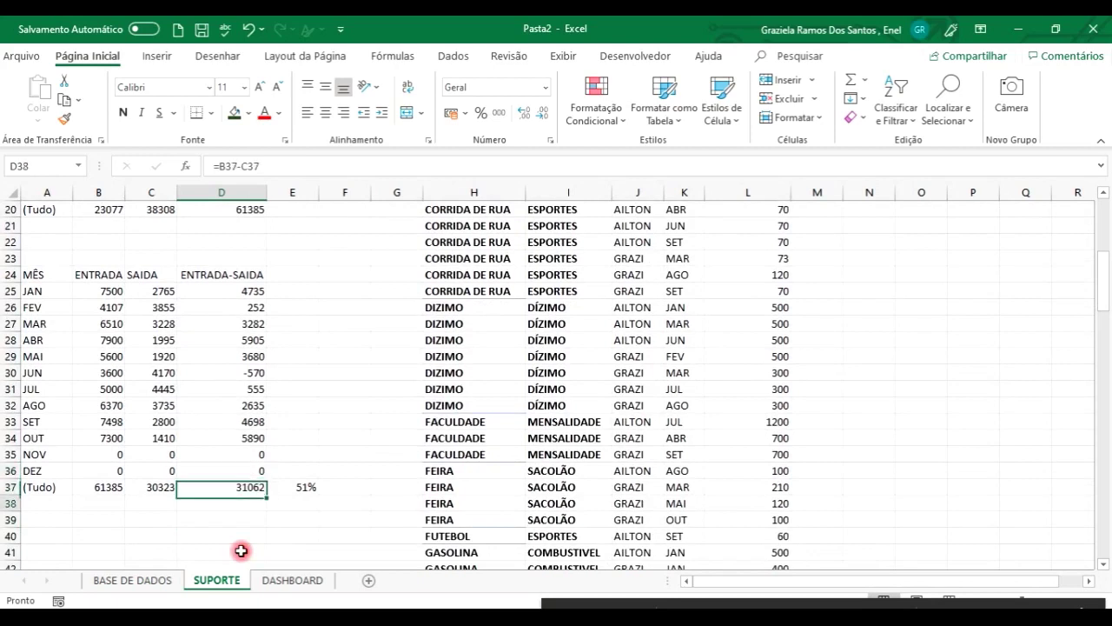
{"action": "key", "text": "Down"}
{"action": "key", "text": "Left"}
{"action": "key", "text": "Up"}
{"action": "key", "text": "Right"}
{"action": "key", "text": "Right"}
{"action": "key", "text": "Left"}
{"action": "key", "text": "Left"}
{"action": "key", "text": "Left"}
{"action": "key", "text": "Right"}
Insert a 2-D pie chart from the SAIDA and ENTRADA-SAIDA headings in C24:D24 and their totals in C37:D37
{"action": "key", "text": "Up"}
{"action": "key", "text": "Up"}
{"action": "key", "text": "Up"}
{"action": "key", "text": "Up"}
{"action": "key", "text": "Up"}
{"action": "key", "text": "Up"}
{"action": "key", "text": "Up"}
{"action": "key", "text": "Up"}
{"action": "key", "text": "Up"}
{"action": "key", "text": "Up"}
{"action": "key", "text": "Up"}
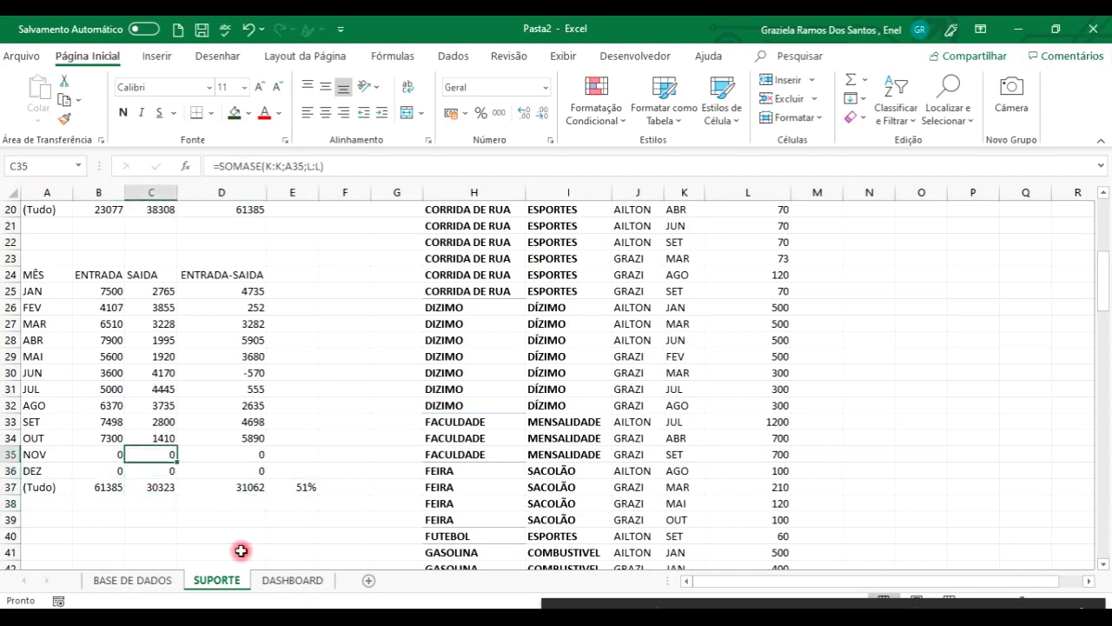
{"action": "key", "text": "Up"}
{"action": "key", "text": "Up"}
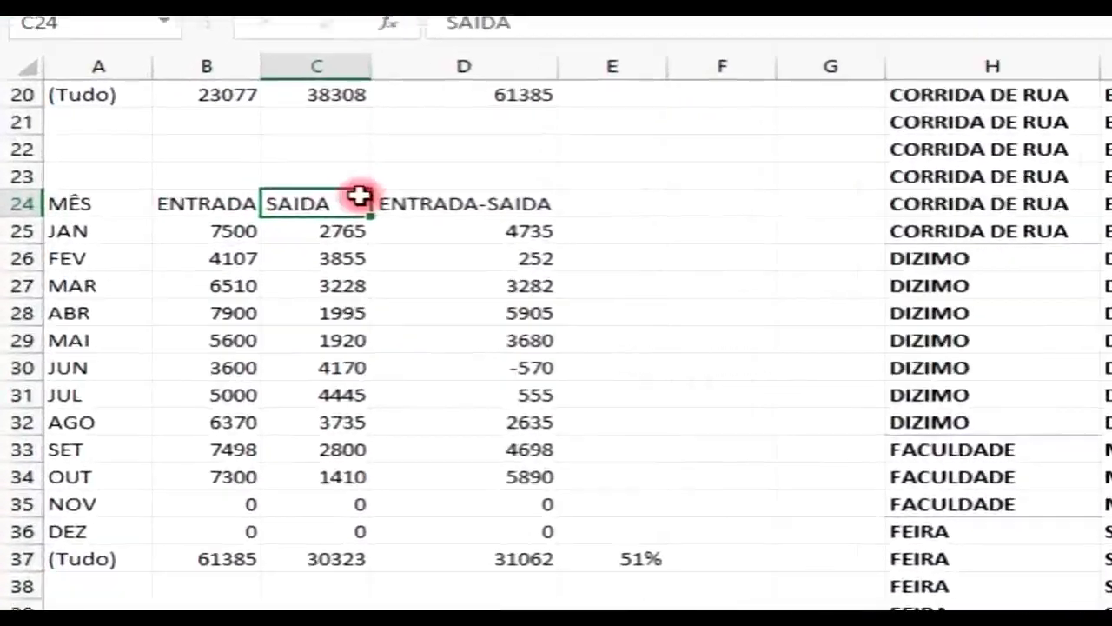
{"action": "left_click_drag", "start_coordinate": [359, 196], "coordinate": [375, 198]}
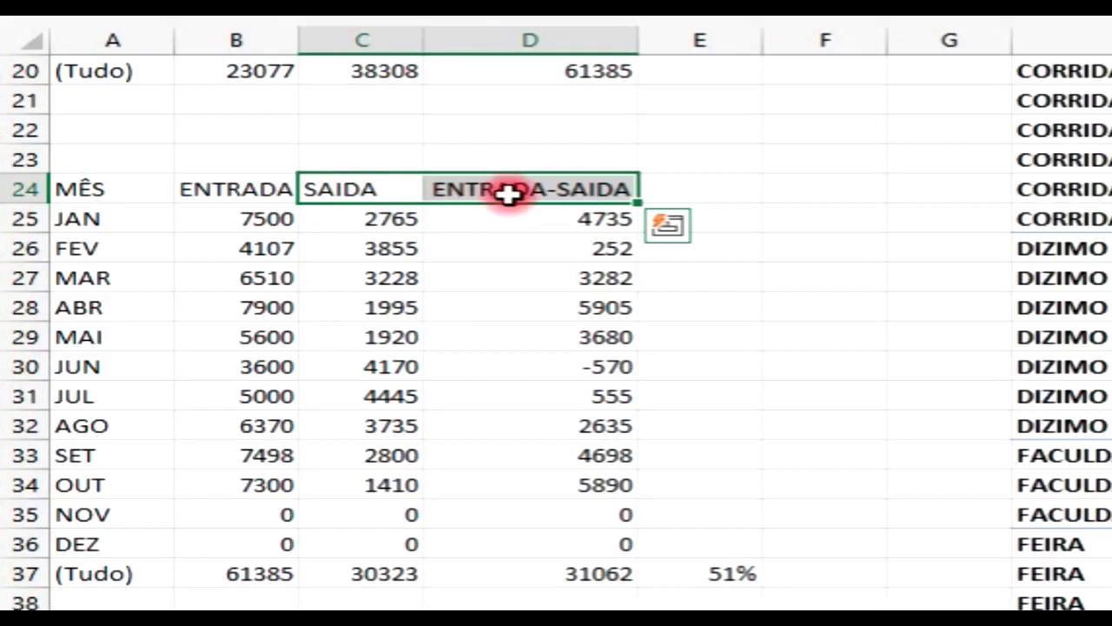
{"action": "left_click", "coordinate": [368, 573], "text": "ctrl"}
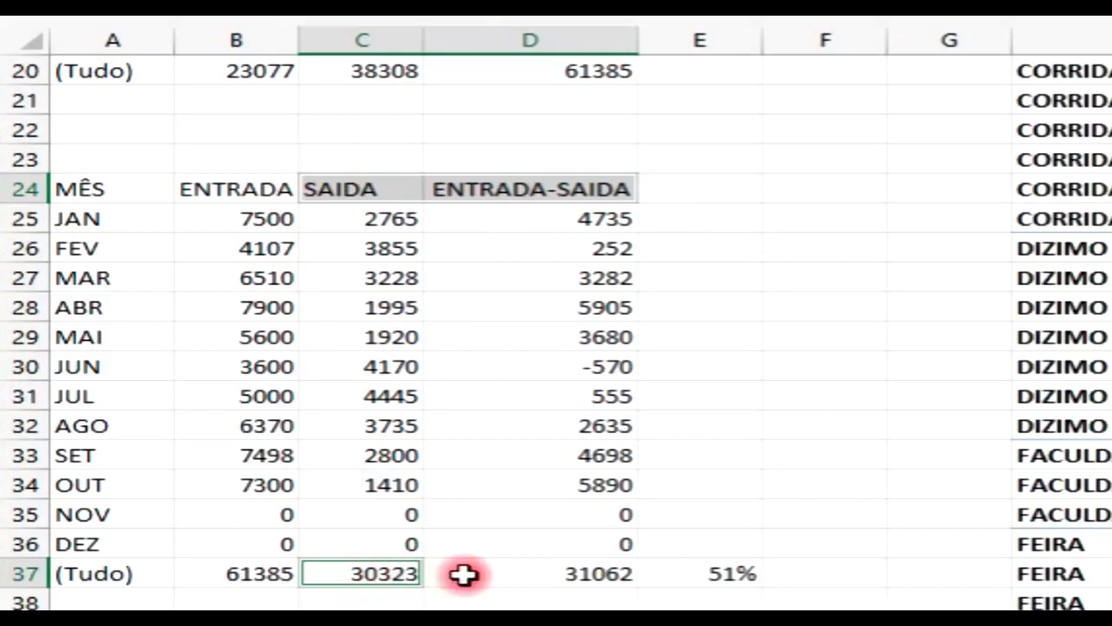
{"action": "left_click_drag", "start_coordinate": [464, 574], "coordinate": [465, 574]}
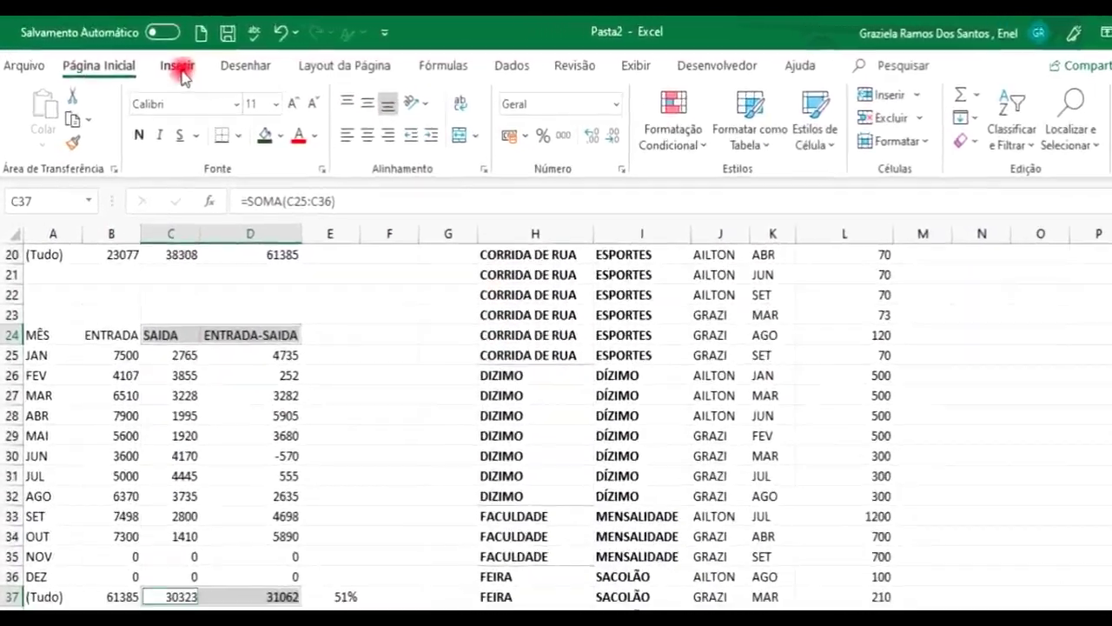
{"action": "left_click", "coordinate": [197, 0]}
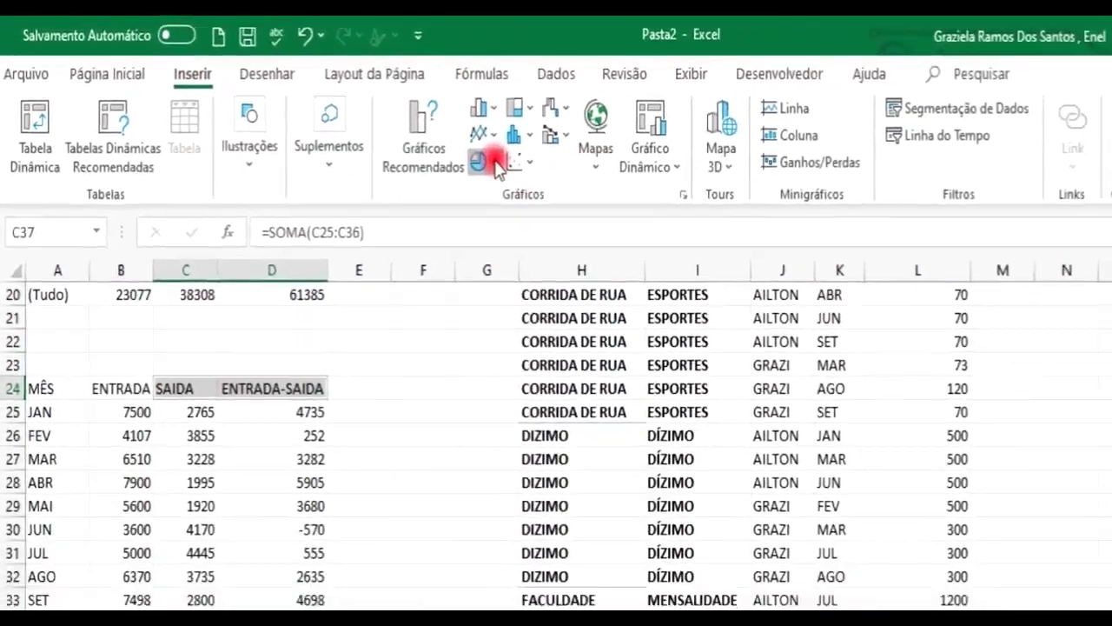
{"action": "left_click", "coordinate": [599, 249]}
{"action": "left_click", "coordinate": [413, 178]}
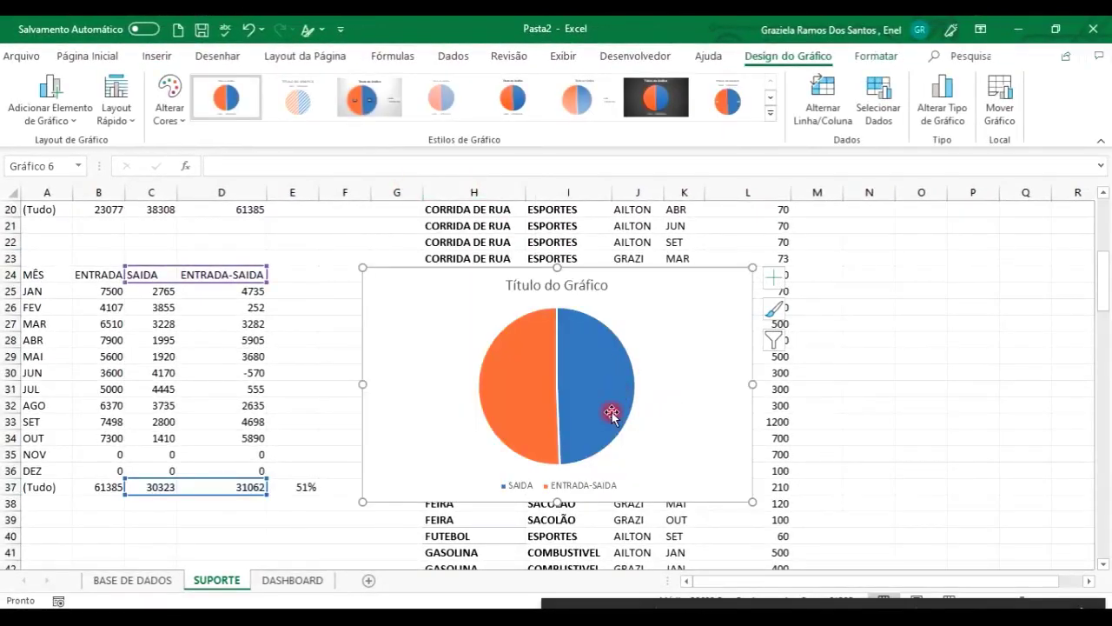
Fill the SAIDA slice of the pie chart with the darkest theme green
{"action": "mouse_move", "coordinate": [578, 374]}
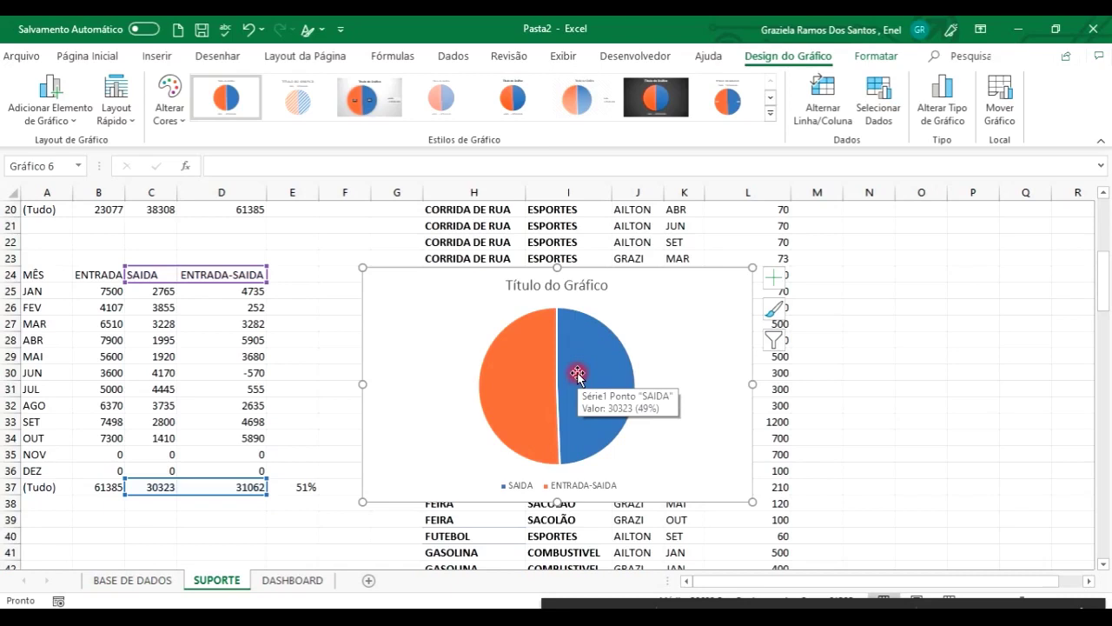
{"action": "left_click", "coordinate": [578, 374]}
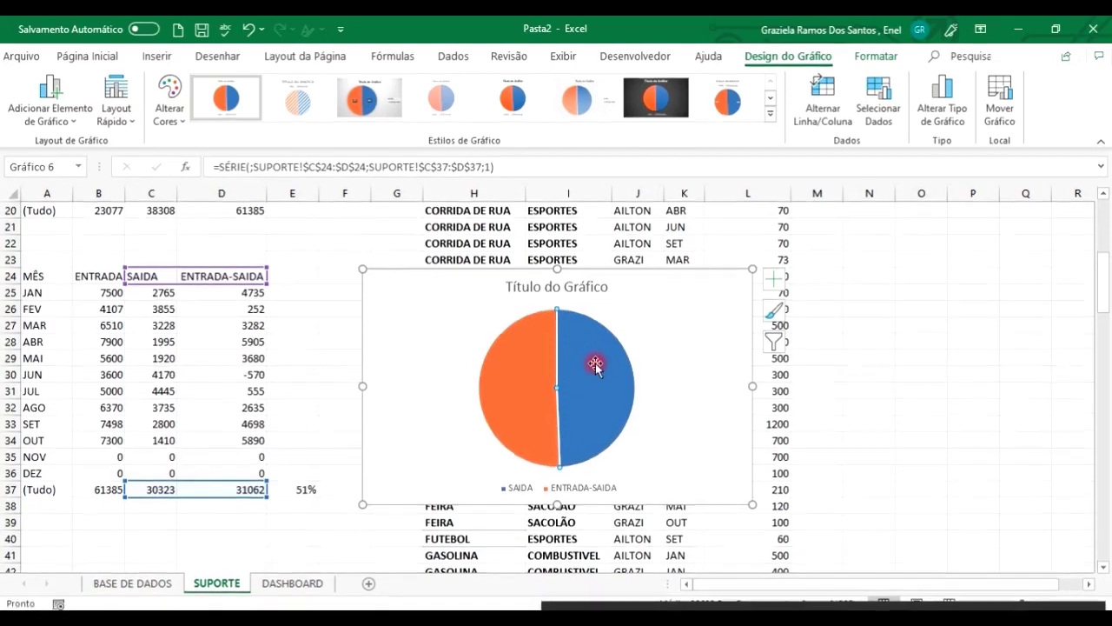
{"action": "left_click", "coordinate": [102, 57]}
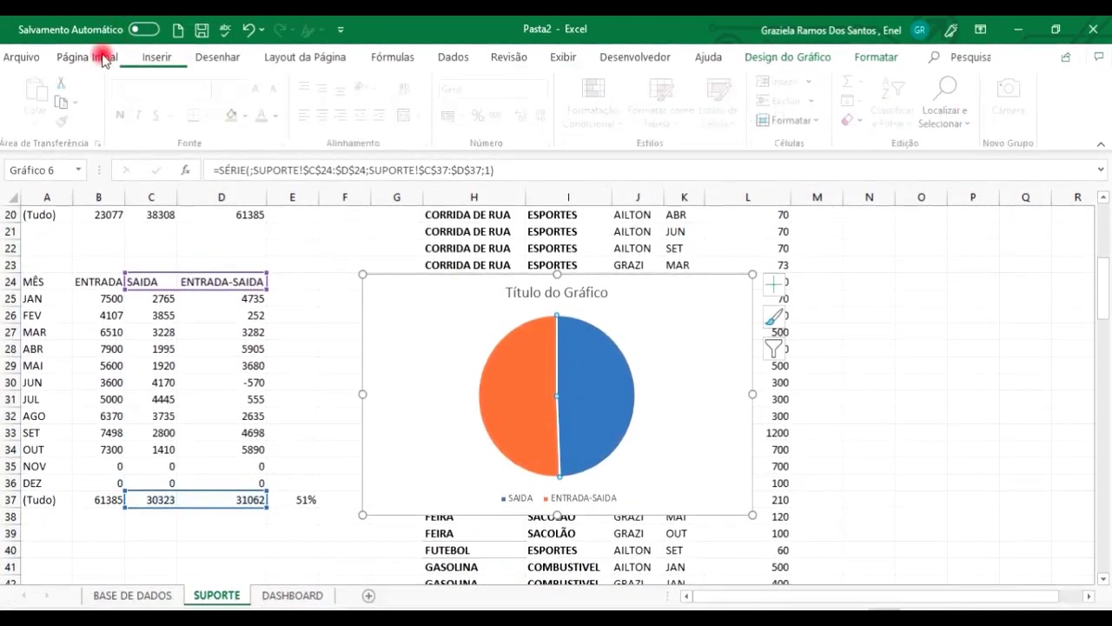
{"action": "left_click", "coordinate": [247, 117]}
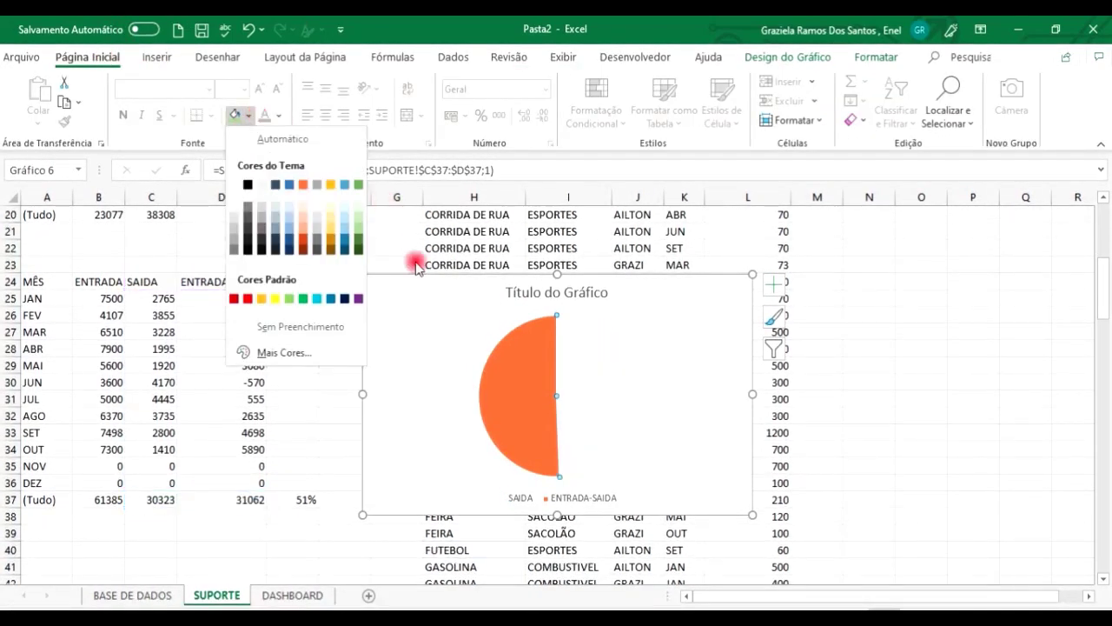
{"action": "left_click", "coordinate": [359, 249]}
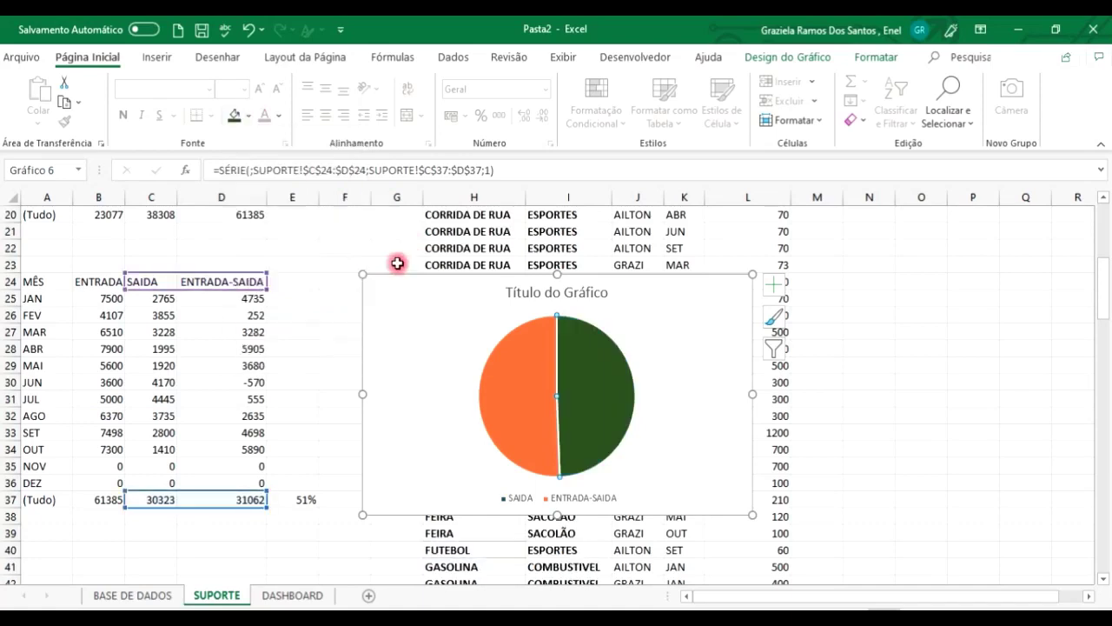
Fill the ENTRADA-SAIDA slice of the pie chart with standard red
{"action": "double_click", "coordinate": [513, 379]}
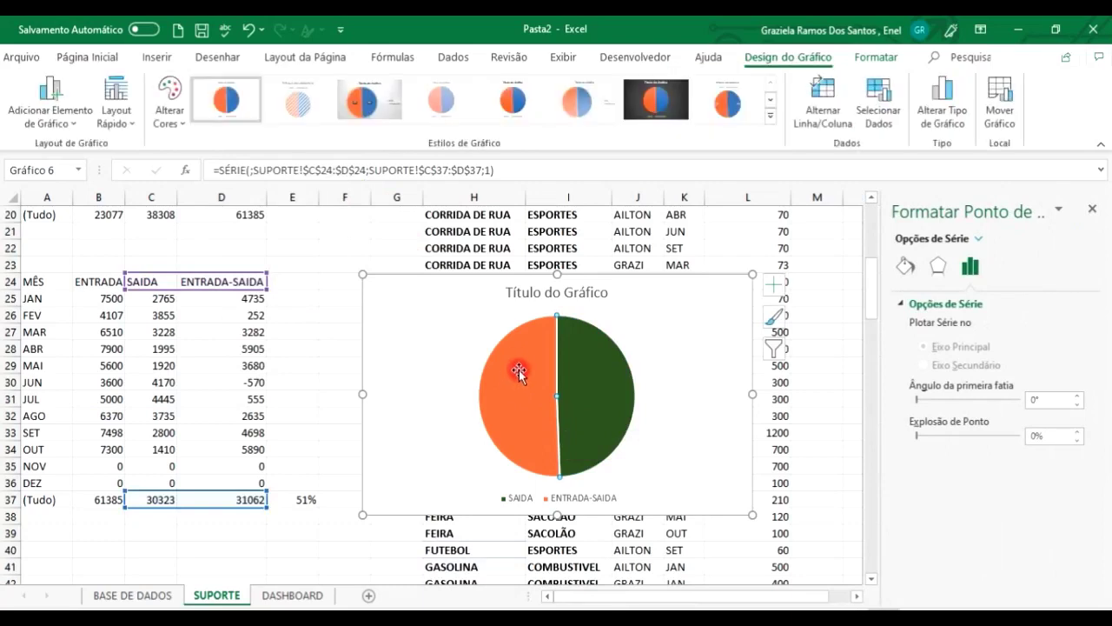
{"action": "left_click", "coordinate": [54, 87]}
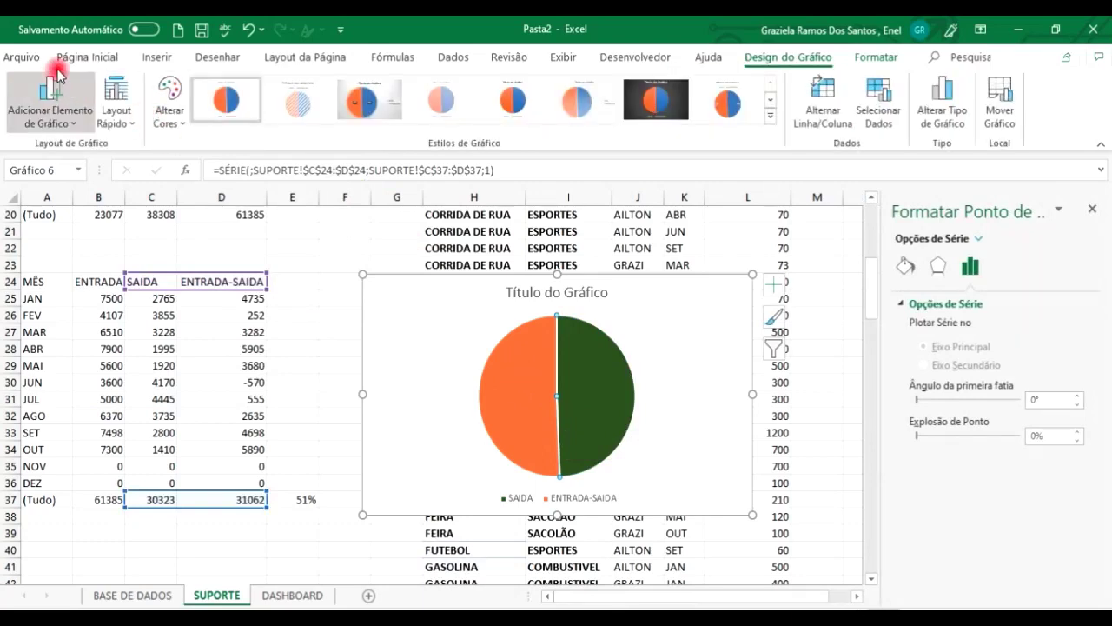
{"action": "left_click", "coordinate": [69, 59]}
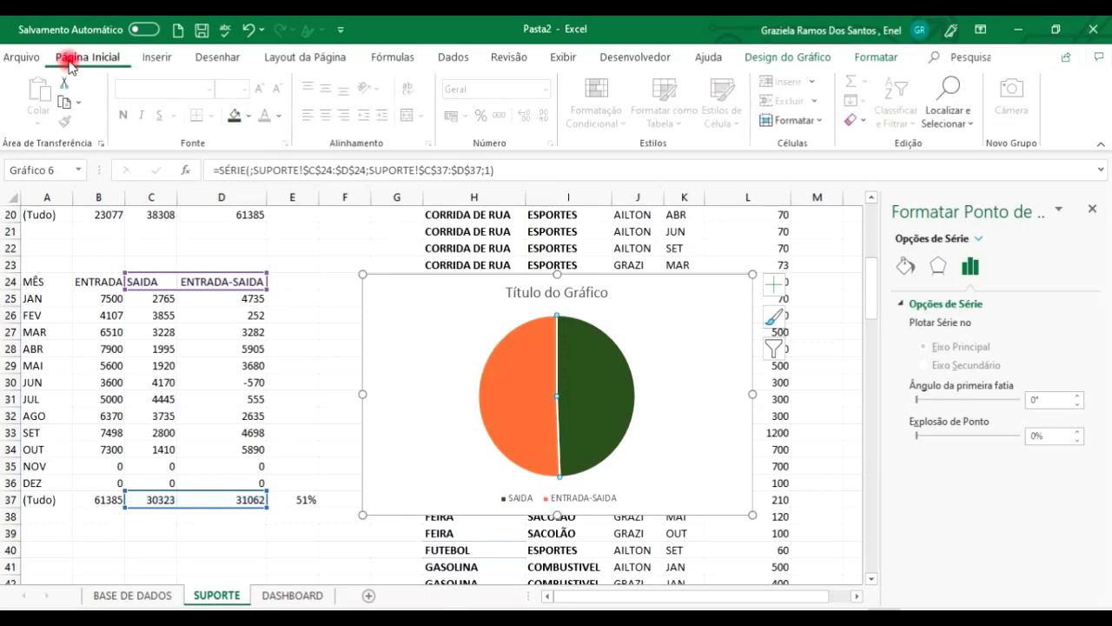
{"action": "left_click", "coordinate": [250, 124]}
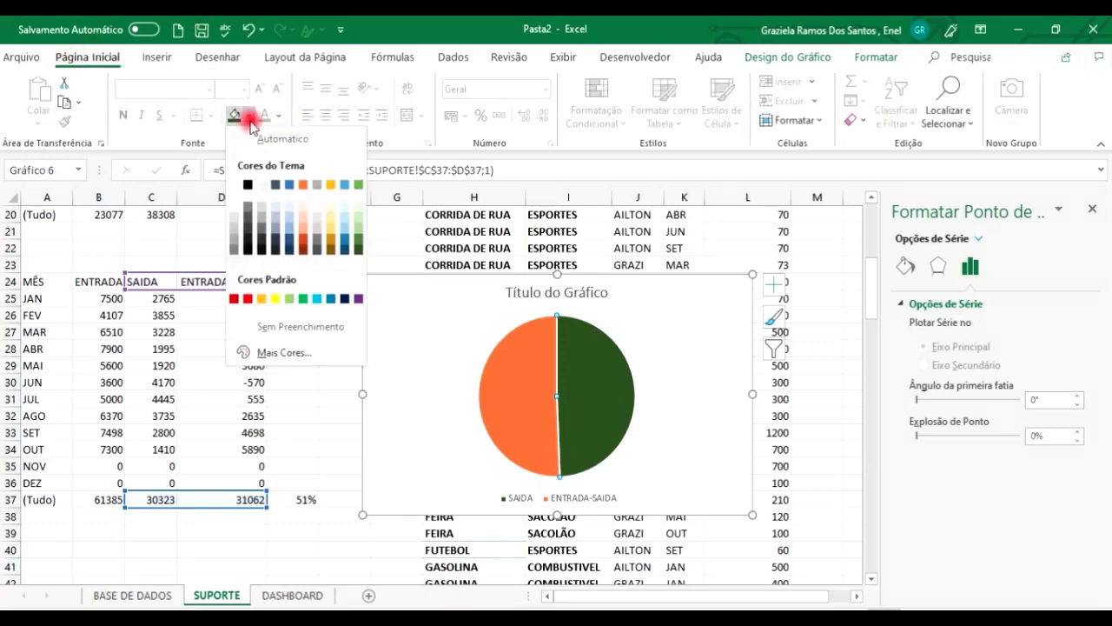
{"action": "left_click", "coordinate": [247, 299]}
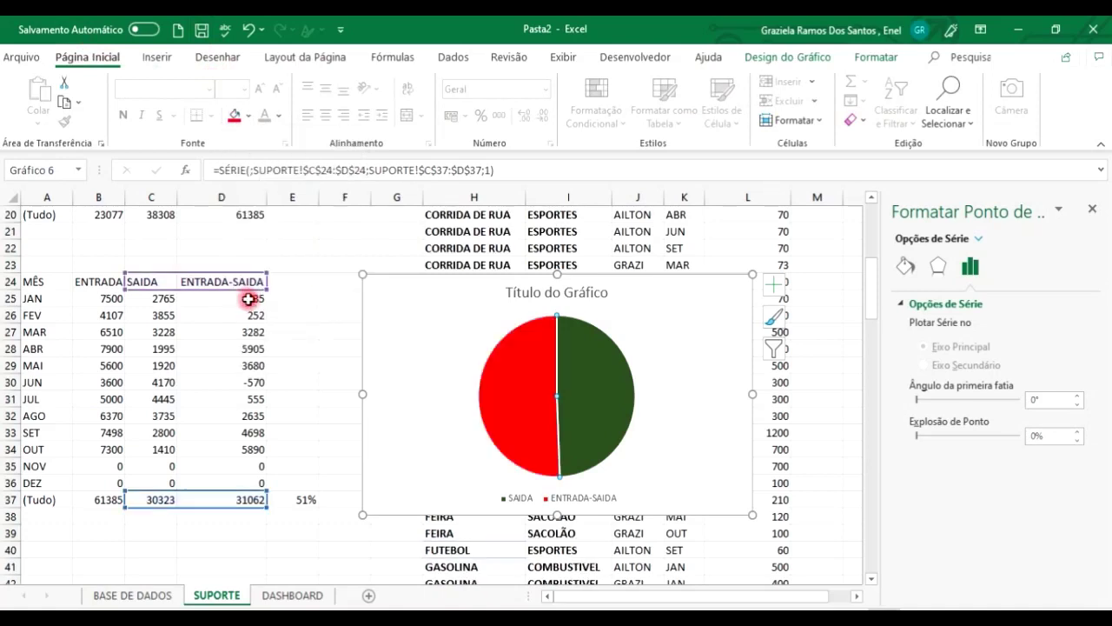
Lighten the ENTRADA-SAIDA slice's fill to the custom colour RGB 255, 67, 67
{"action": "left_click", "coordinate": [251, 119]}
{"action": "left_click", "coordinate": [290, 351]}
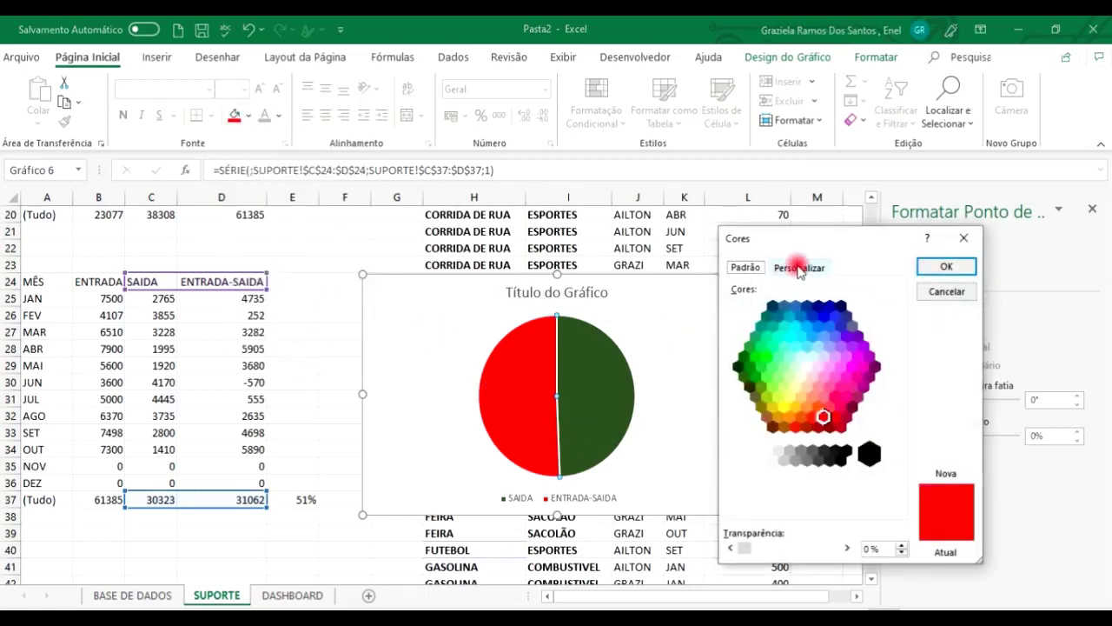
{"action": "left_click", "coordinate": [799, 269]}
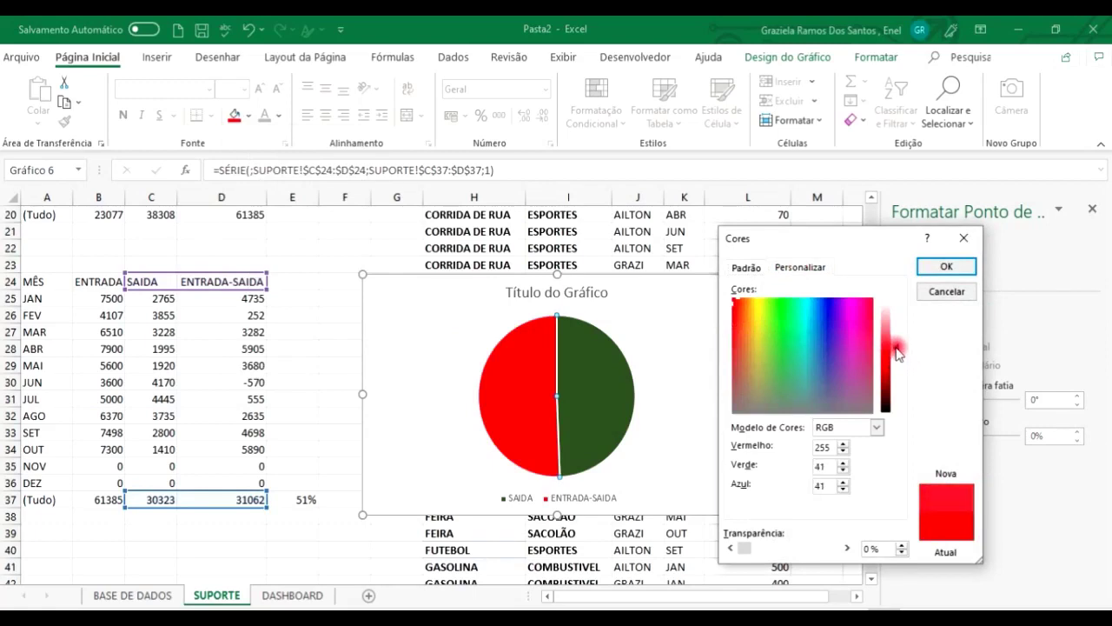
{"action": "mouse_move", "coordinate": [898, 350]}
{"action": "left_mouse_down"}
{"action": "mouse_move", "coordinate": [895, 325]}
{"action": "mouse_move", "coordinate": [897, 347]}
{"action": "left_mouse_up"}
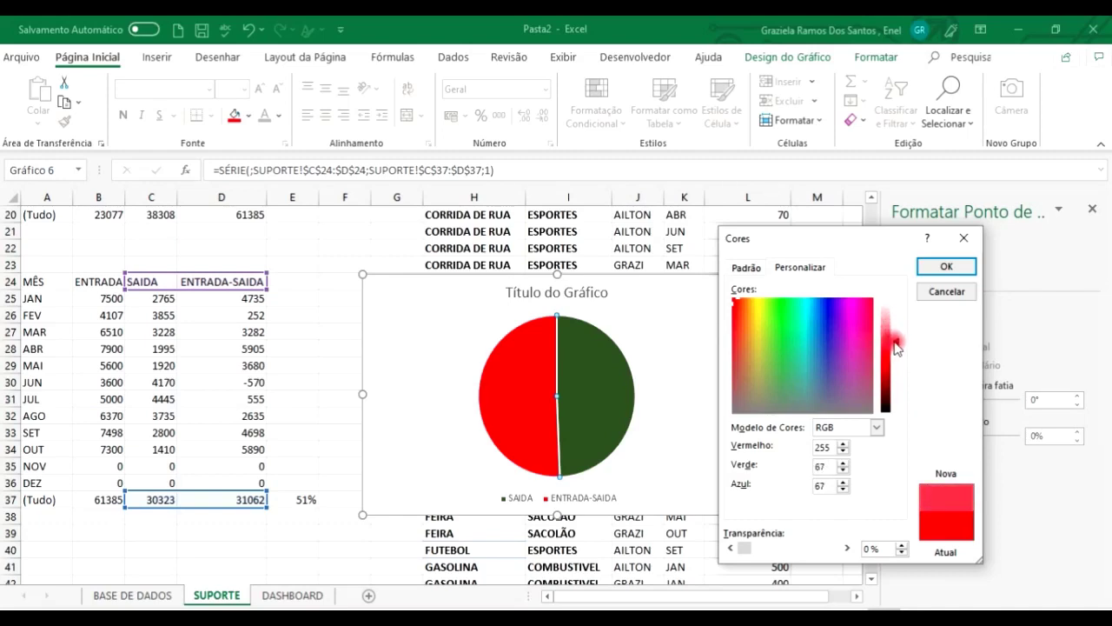
{"action": "left_click", "coordinate": [940, 266]}
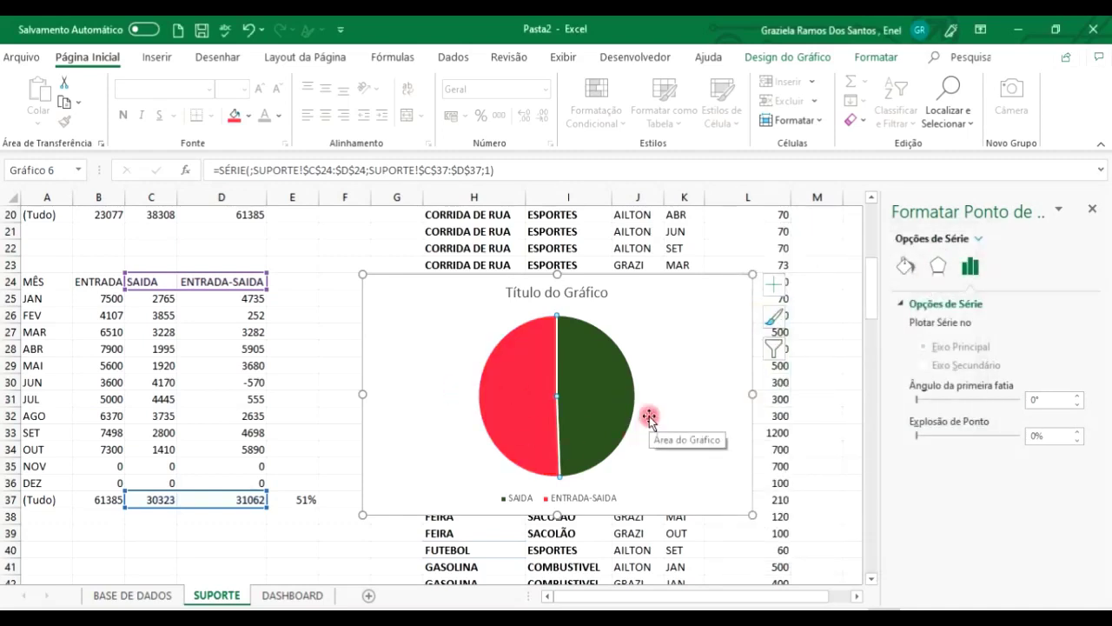
Delete the pie chart's title and give its chart area no fill and no border line
{"action": "left_click", "coordinate": [540, 293]}
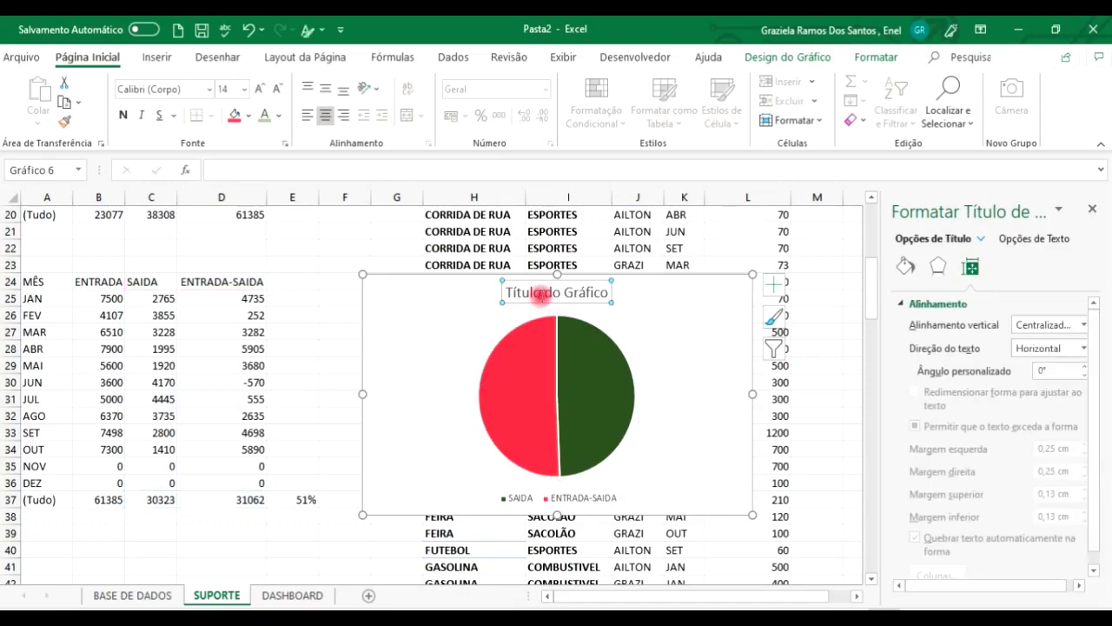
{"action": "key", "text": "Delete"}
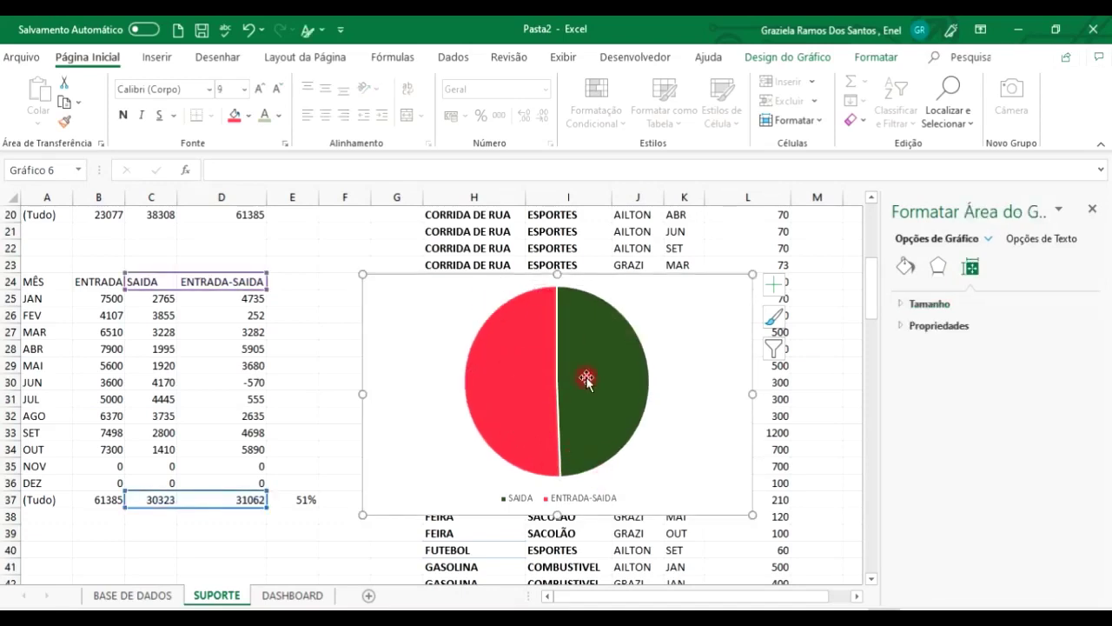
{"action": "right_click", "coordinate": [672, 276]}
{"action": "key", "text": "Escape"}
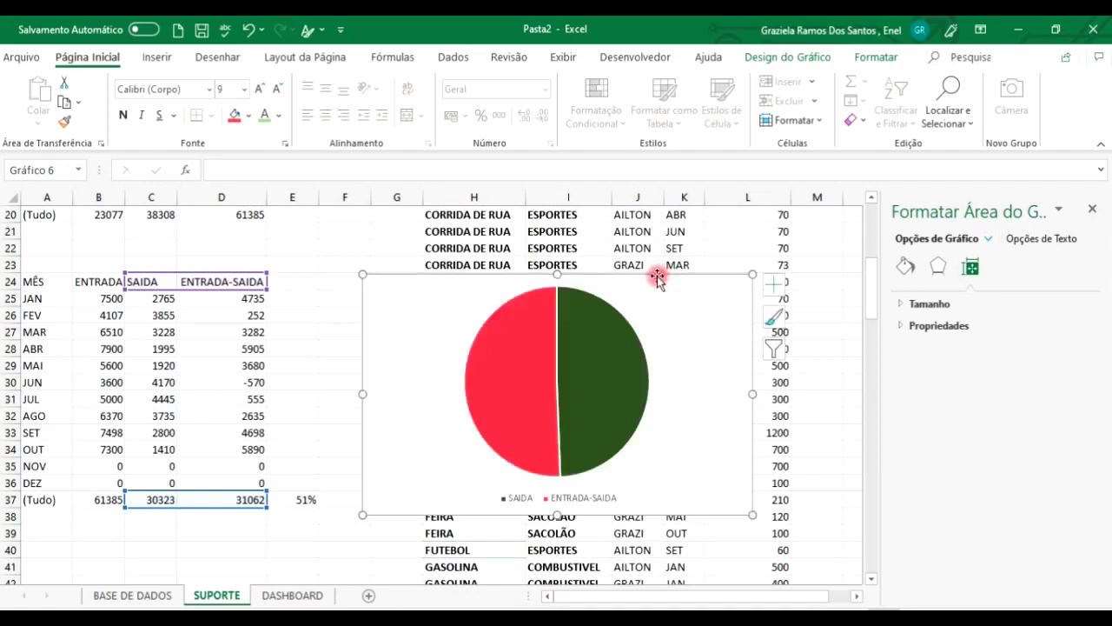
{"action": "right_click", "coordinate": [723, 275]}
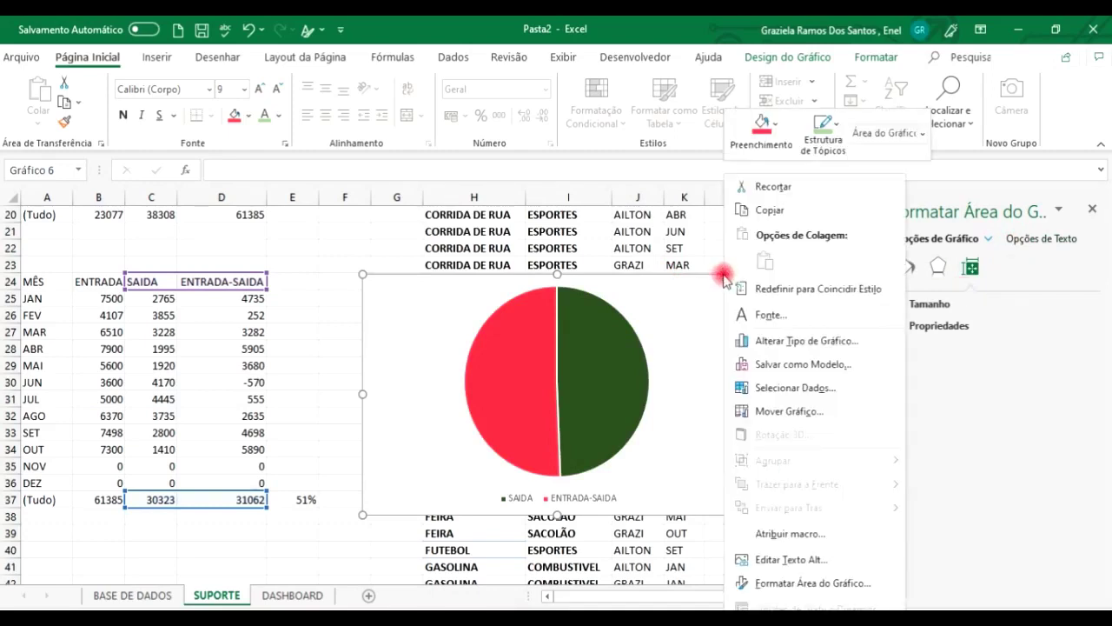
{"action": "left_click", "coordinate": [787, 584]}
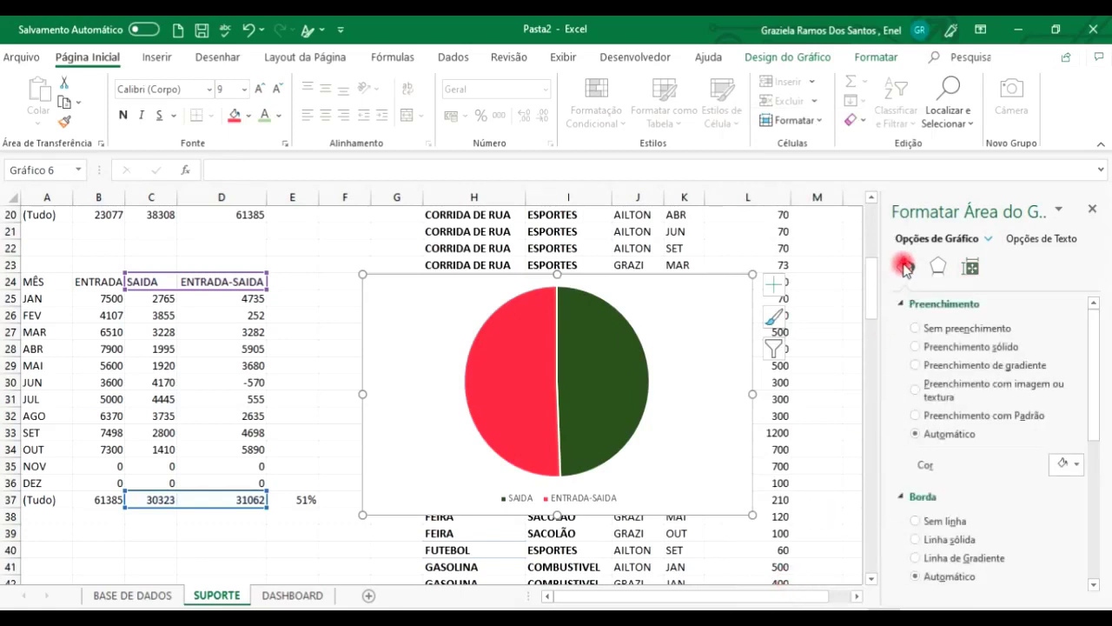
{"action": "left_click", "coordinate": [917, 329]}
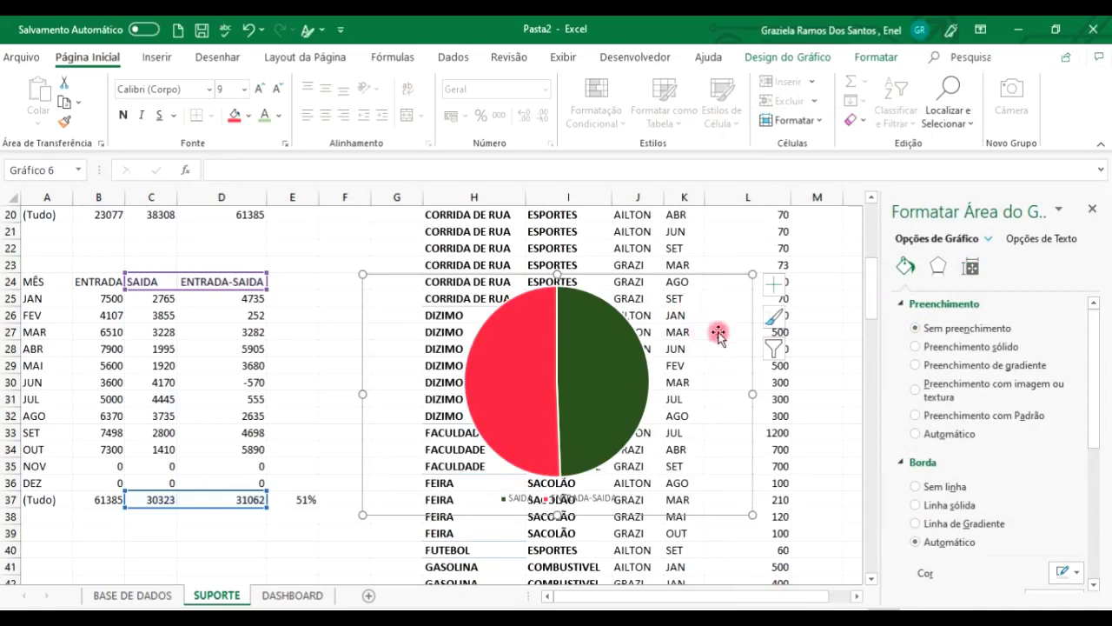
{"action": "left_click", "coordinate": [914, 487]}
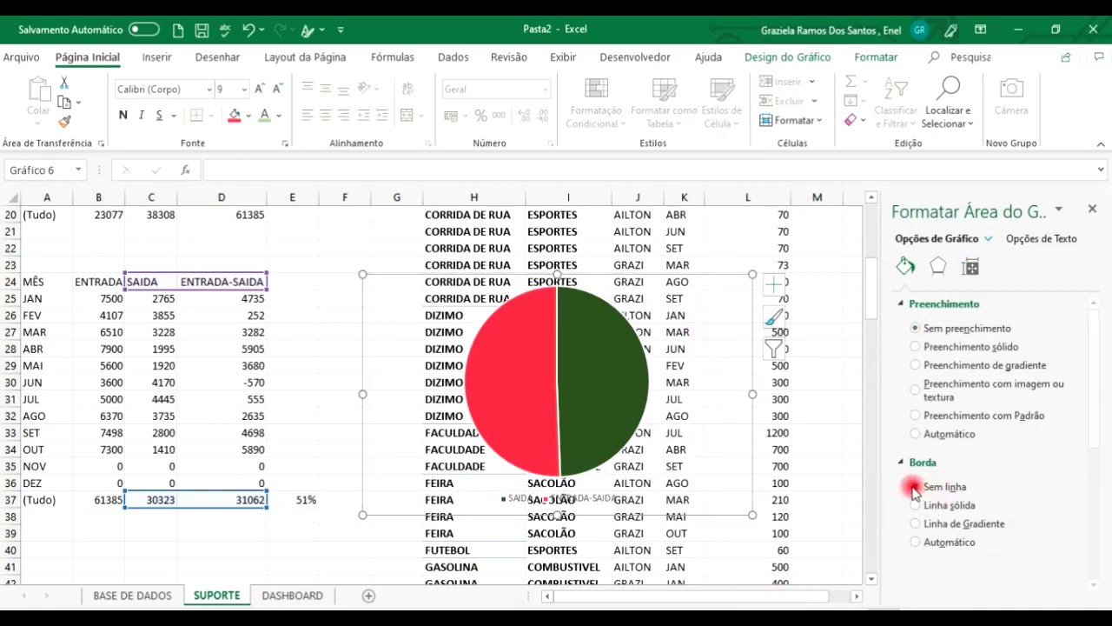
{"action": "left_click", "coordinate": [590, 375]}
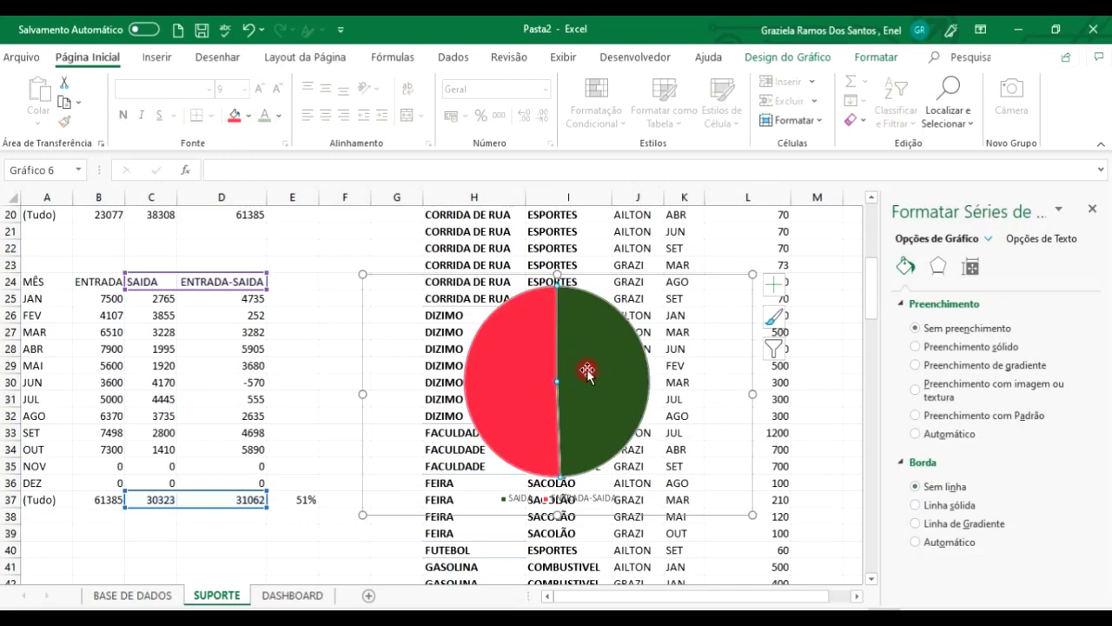
{"action": "left_click", "coordinate": [1094, 206]}
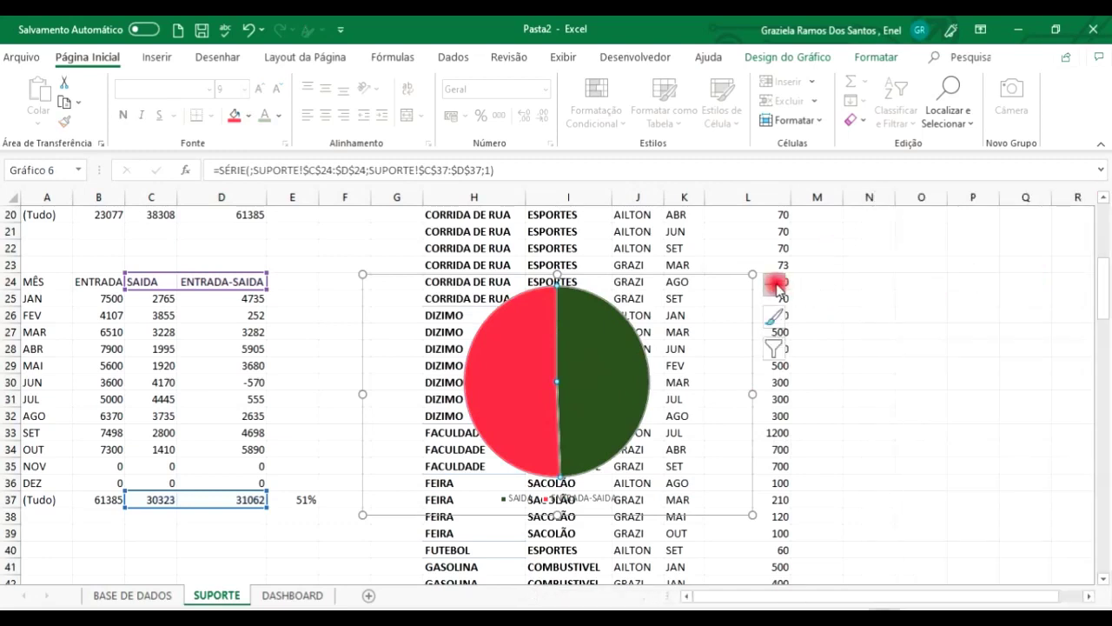
Add centred data labels to the pie chart showing both the value and the percentage
{"action": "left_click", "coordinate": [774, 285]}
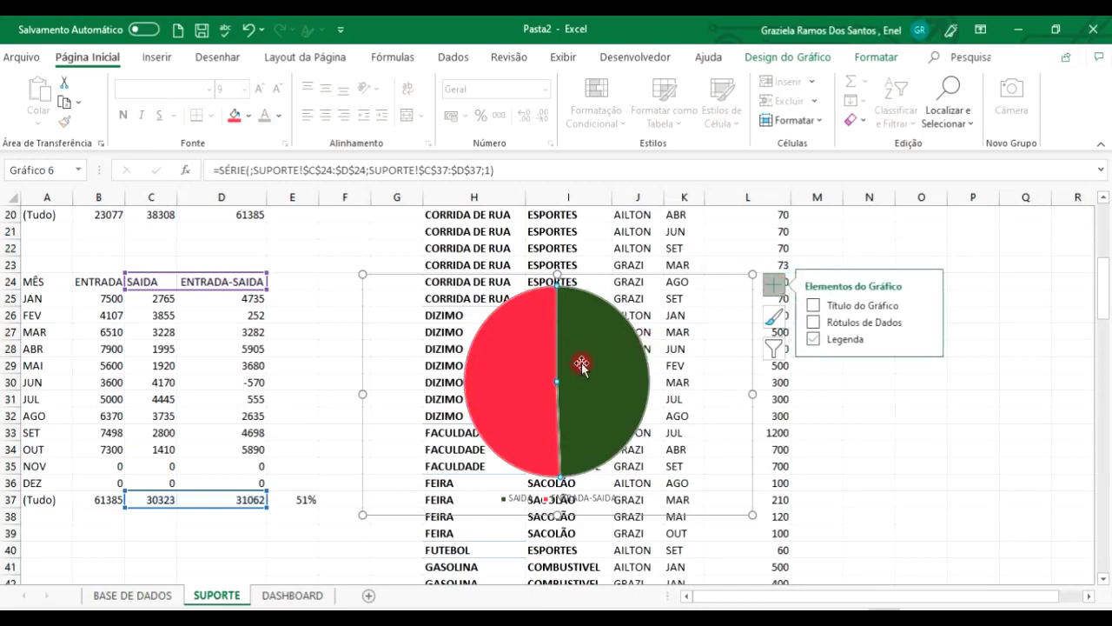
{"action": "left_click", "coordinate": [814, 306]}
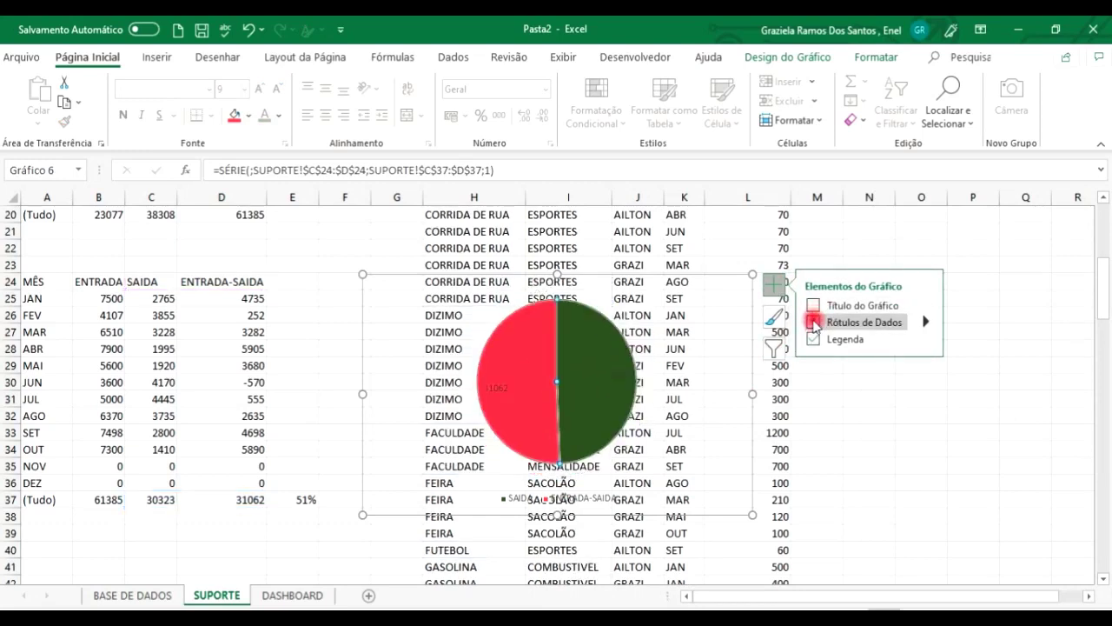
{"action": "left_click", "coordinate": [814, 322]}
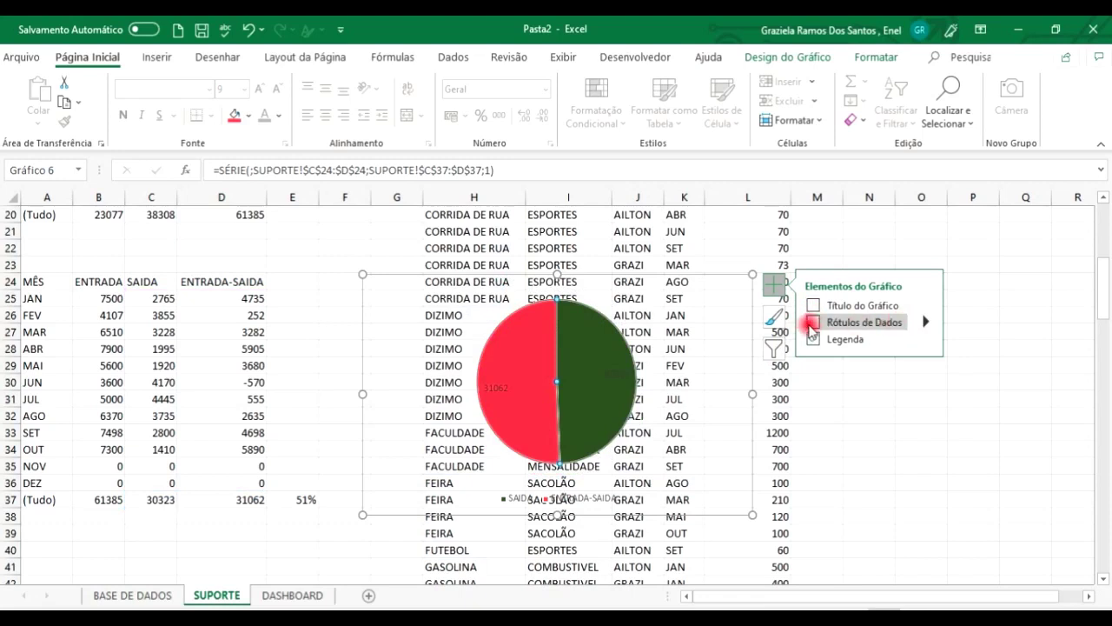
{"action": "left_click", "coordinate": [926, 323]}
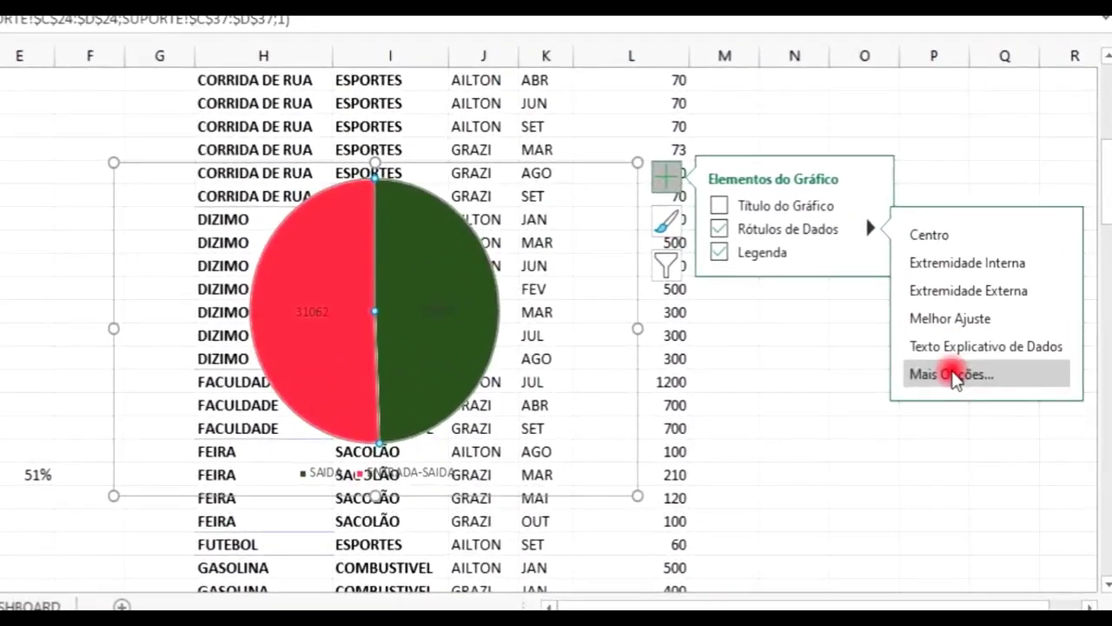
{"action": "left_click", "coordinate": [954, 375]}
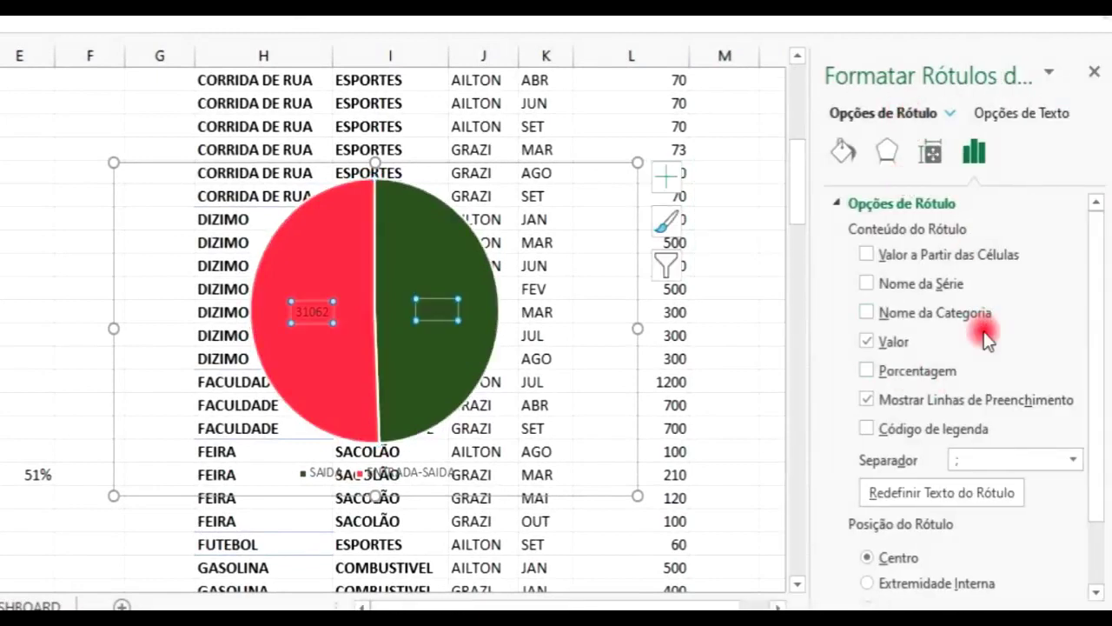
{"action": "left_click", "coordinate": [868, 371]}
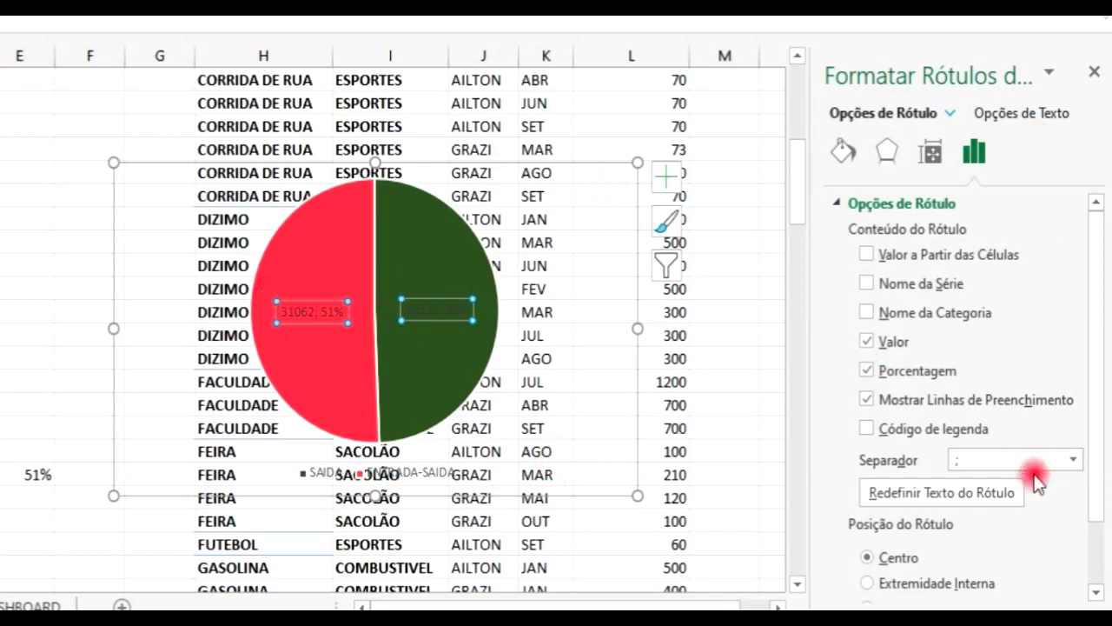
{"action": "scroll", "coordinate": [1098, 342], "scroll_direction": "down", "scroll_amount": 3}
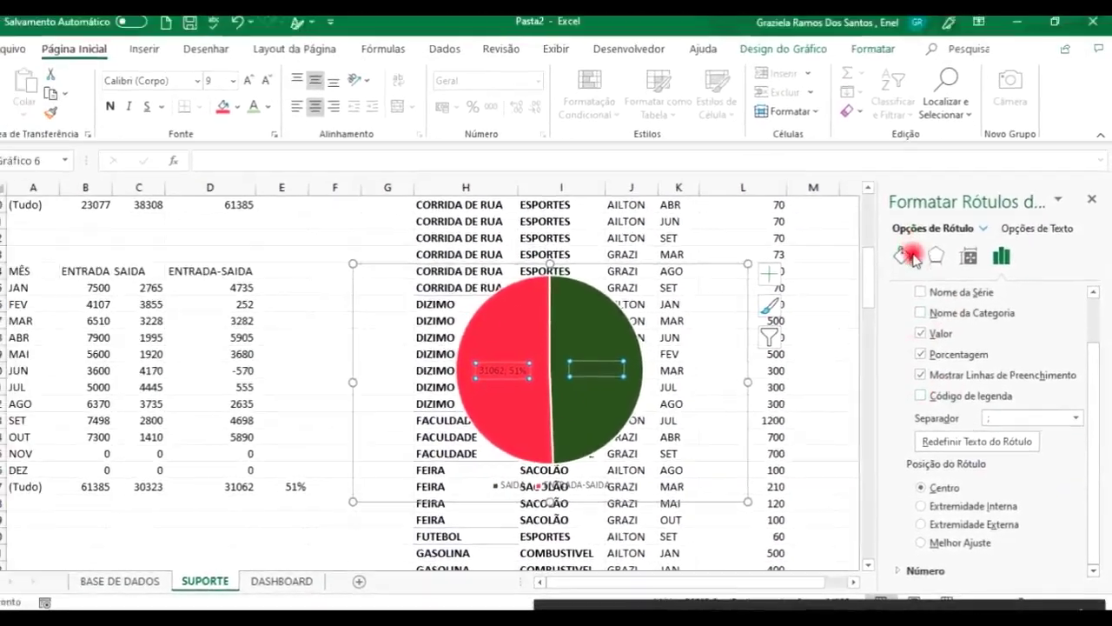
Format the pie chart's data labels with white, bold text
{"action": "left_click", "coordinate": [907, 256]}
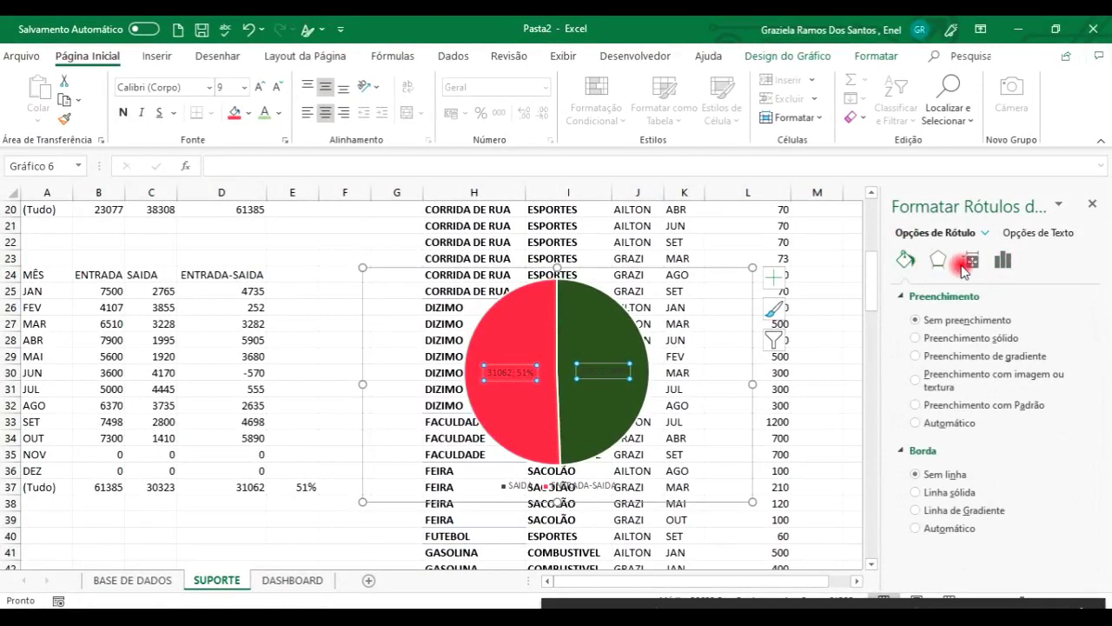
{"action": "left_click", "coordinate": [944, 263]}
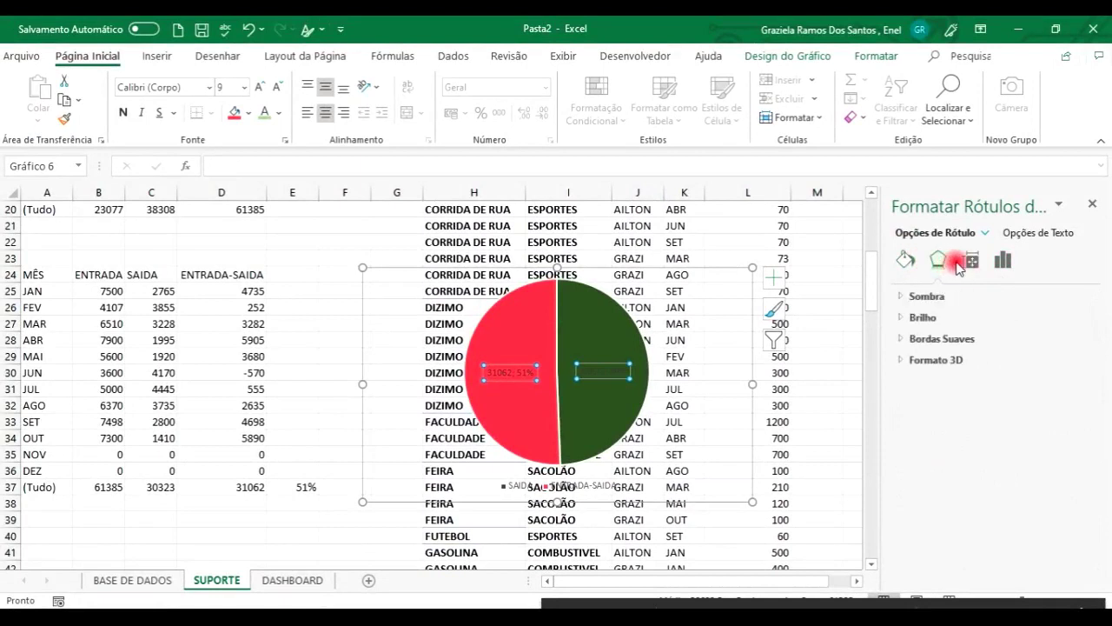
{"action": "left_click", "coordinate": [968, 262]}
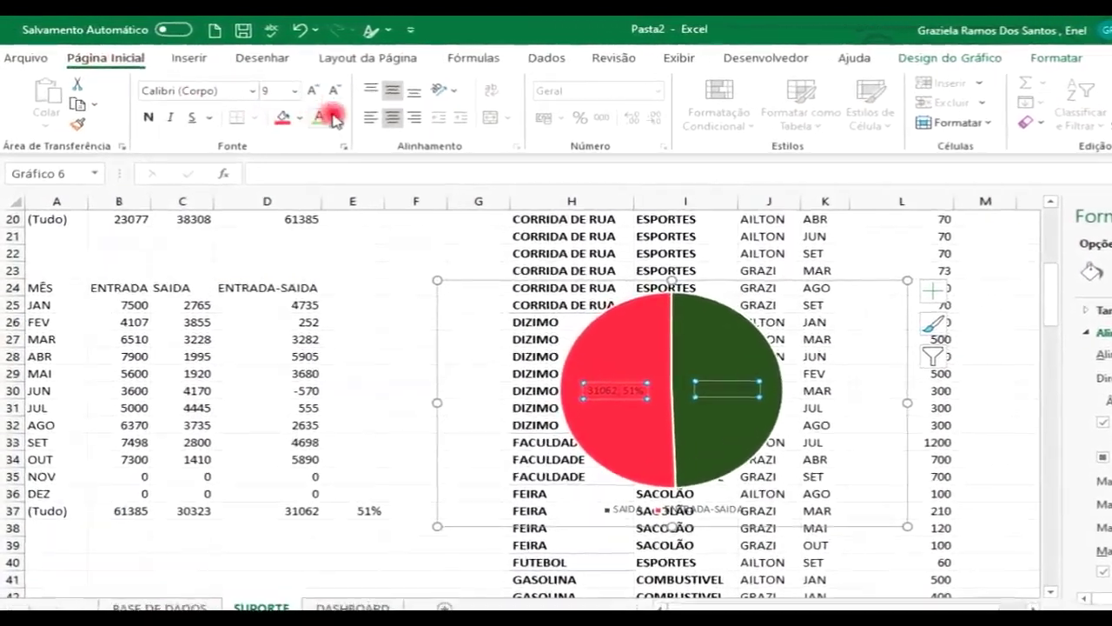
{"action": "left_click", "coordinate": [345, 121]}
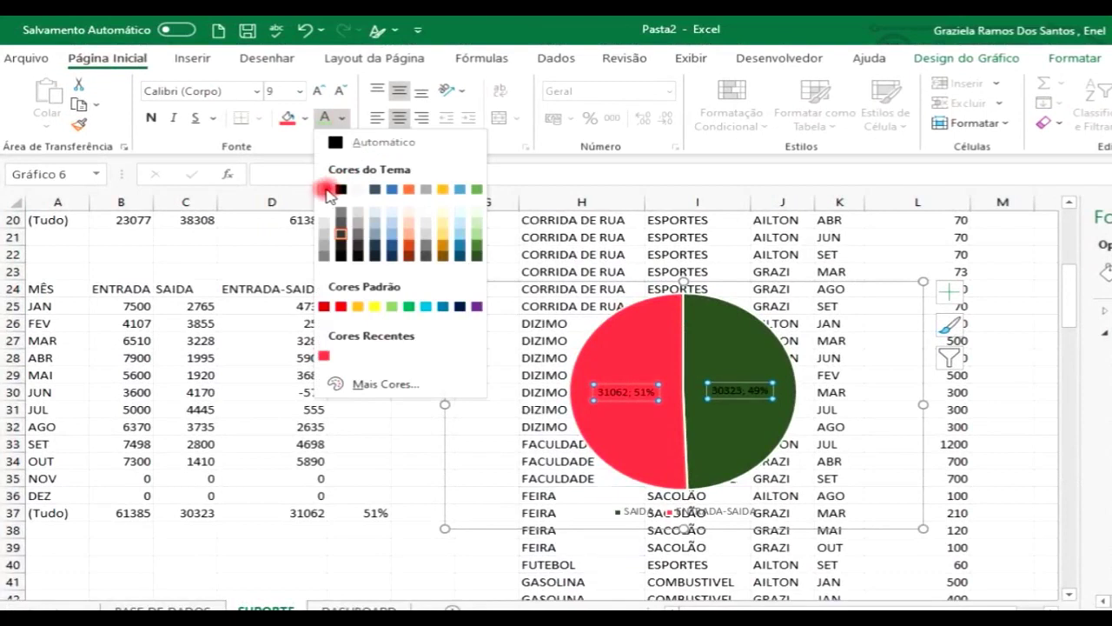
{"action": "left_click", "coordinate": [326, 188]}
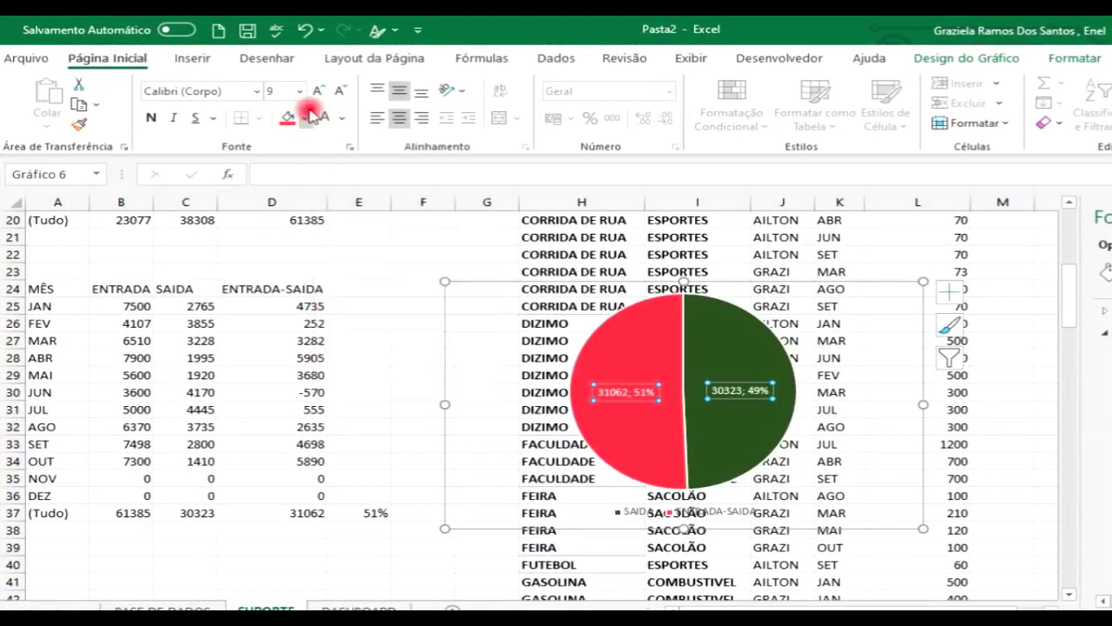
{"action": "left_click", "coordinate": [151, 120]}
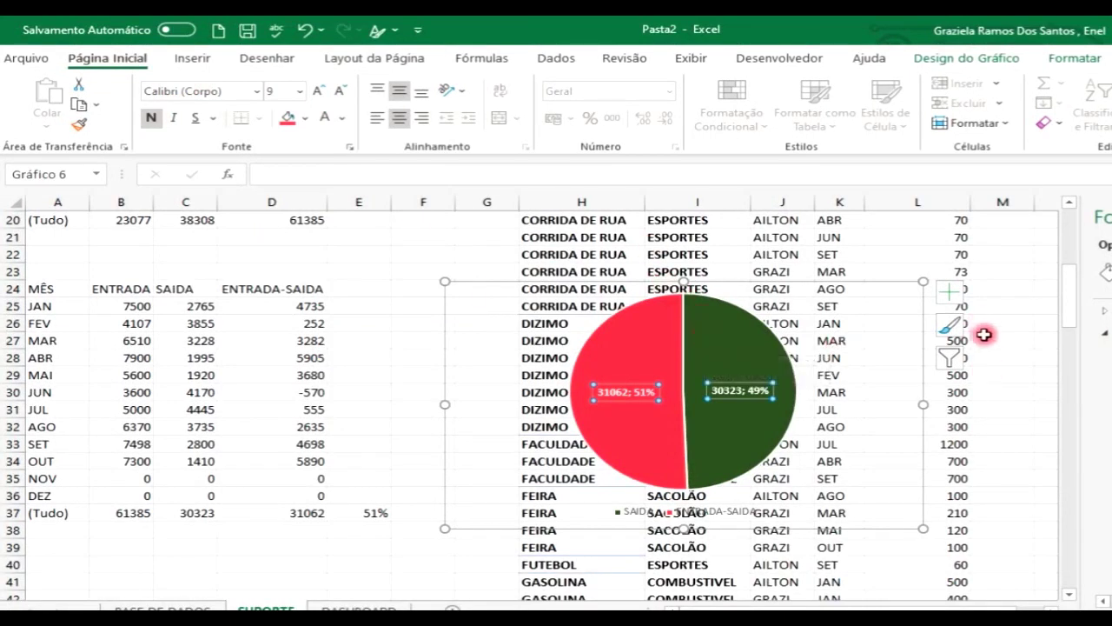
Move the pie chart from SUPORTE to cell J6 of the DASHBOARD sheet and shrink it to fit beneath the middle divider line
{"action": "left_click", "coordinate": [841, 285]}
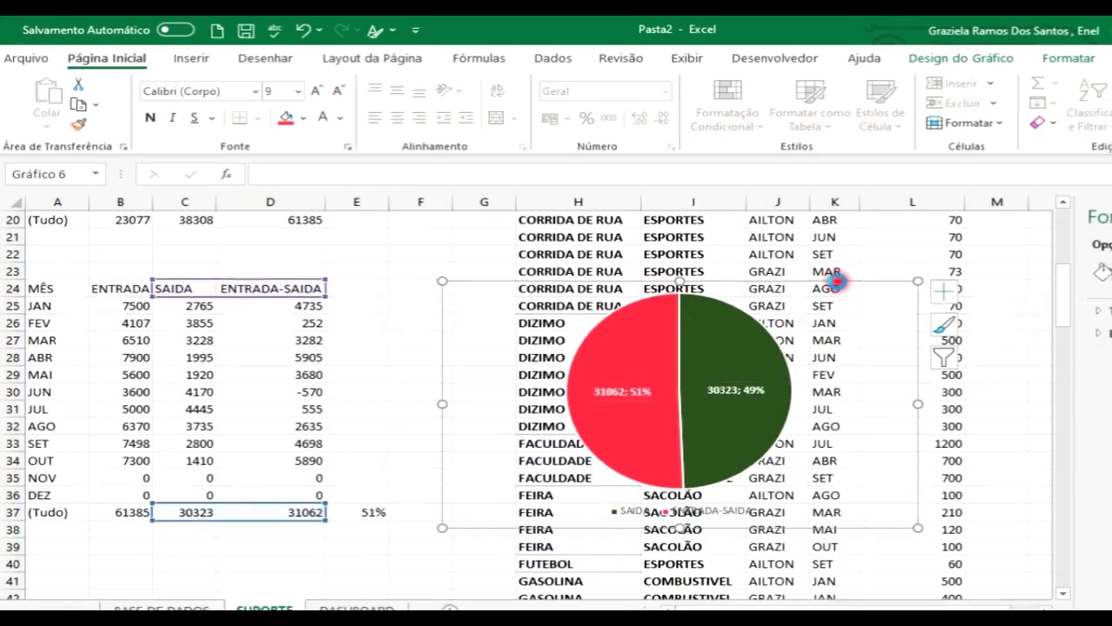
{"action": "key", "text": "Delete"}
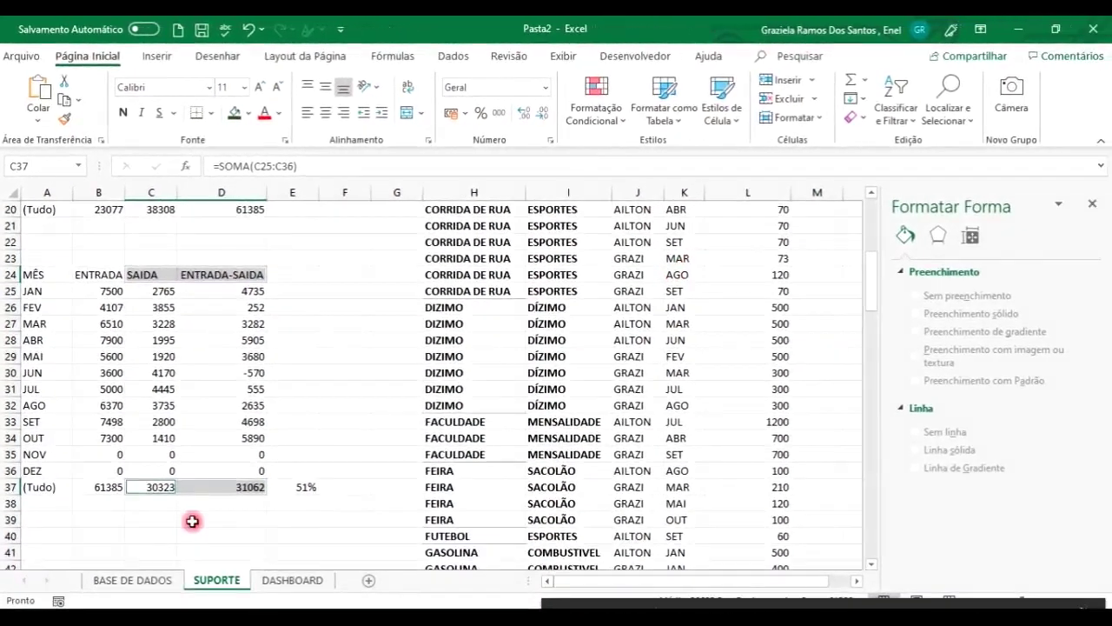
{"action": "left_click", "coordinate": [283, 585]}
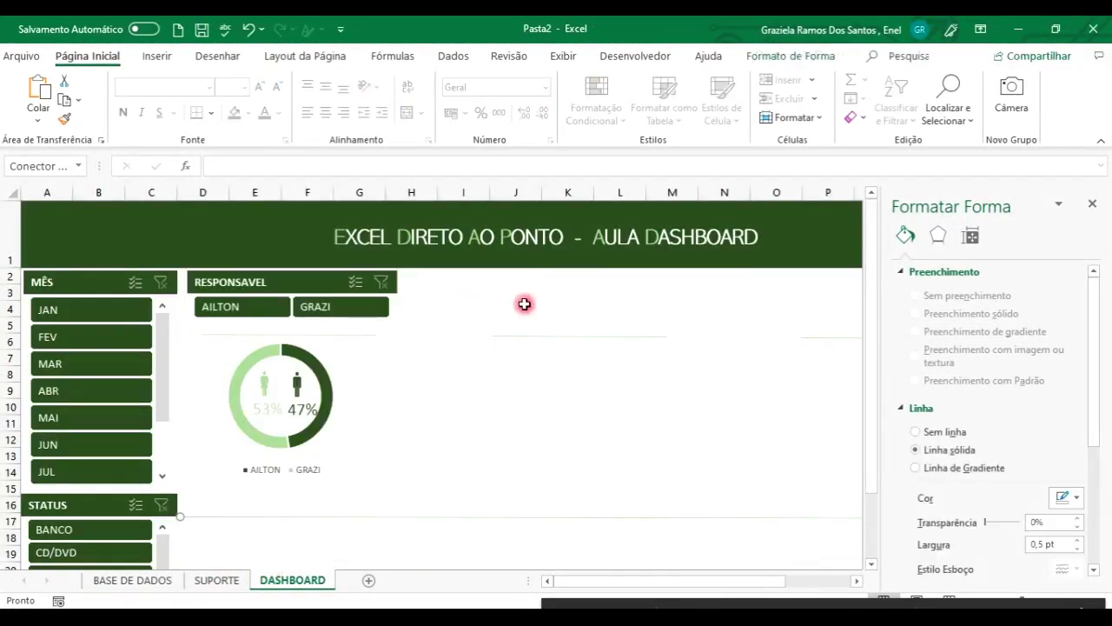
{"action": "left_click", "coordinate": [528, 344]}
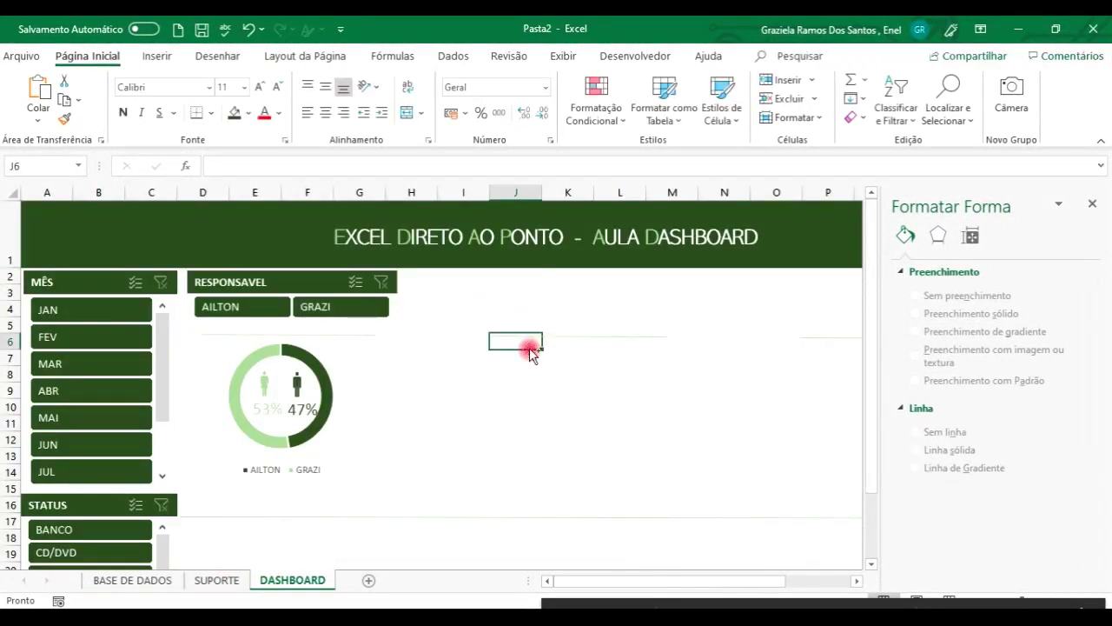
{"action": "key", "text": "ctrl+v"}
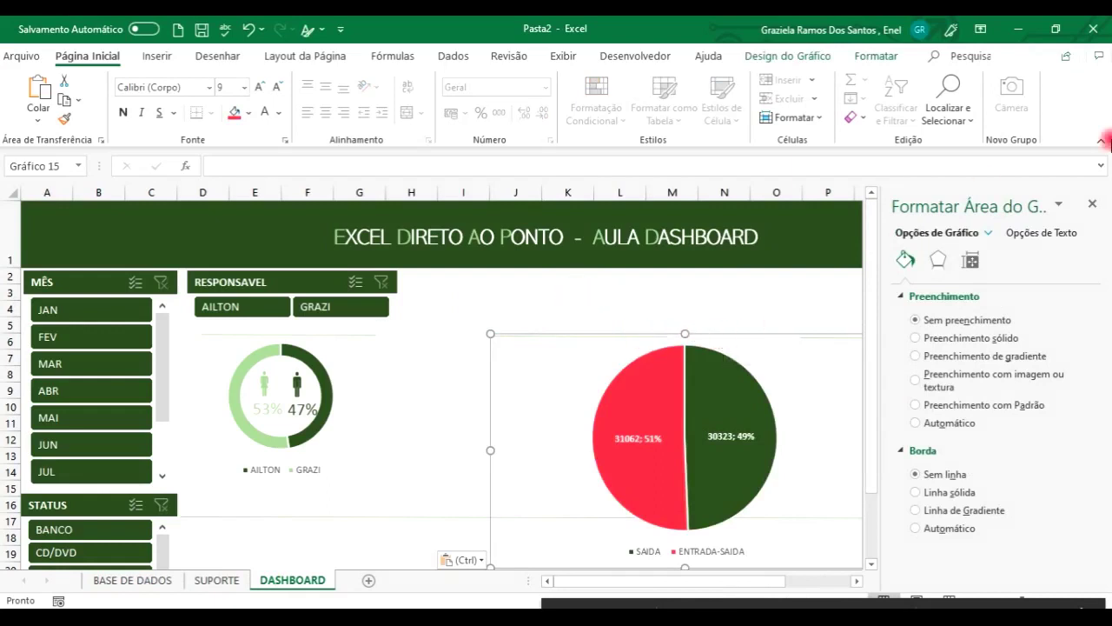
{"action": "left_click", "coordinate": [1097, 197]}
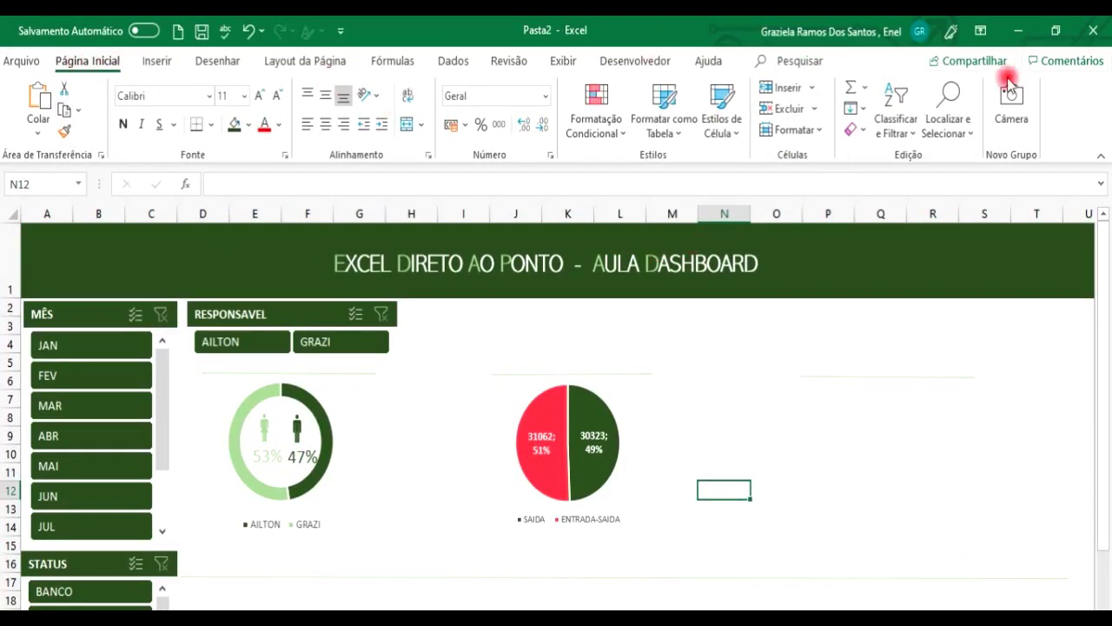
Insert a text box reading "SAÍDA" at the start of the divider line above the doughnut chart
{"action": "left_click", "coordinate": [160, 61]}
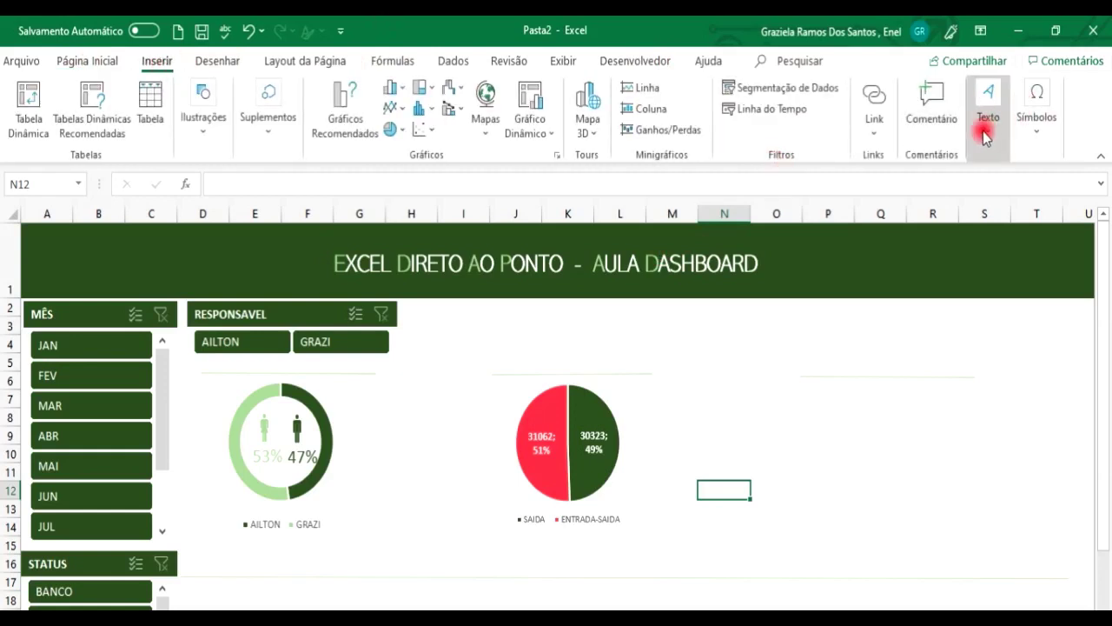
{"action": "left_click", "coordinate": [986, 123]}
{"action": "left_click", "coordinate": [895, 187]}
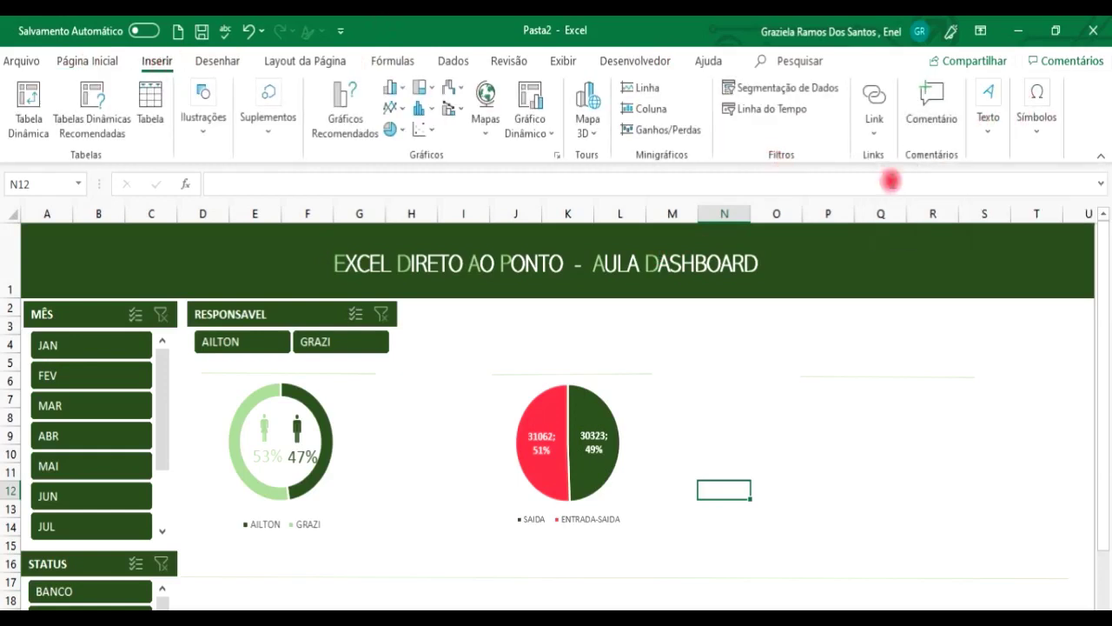
{"action": "left_click", "coordinate": [205, 365]}
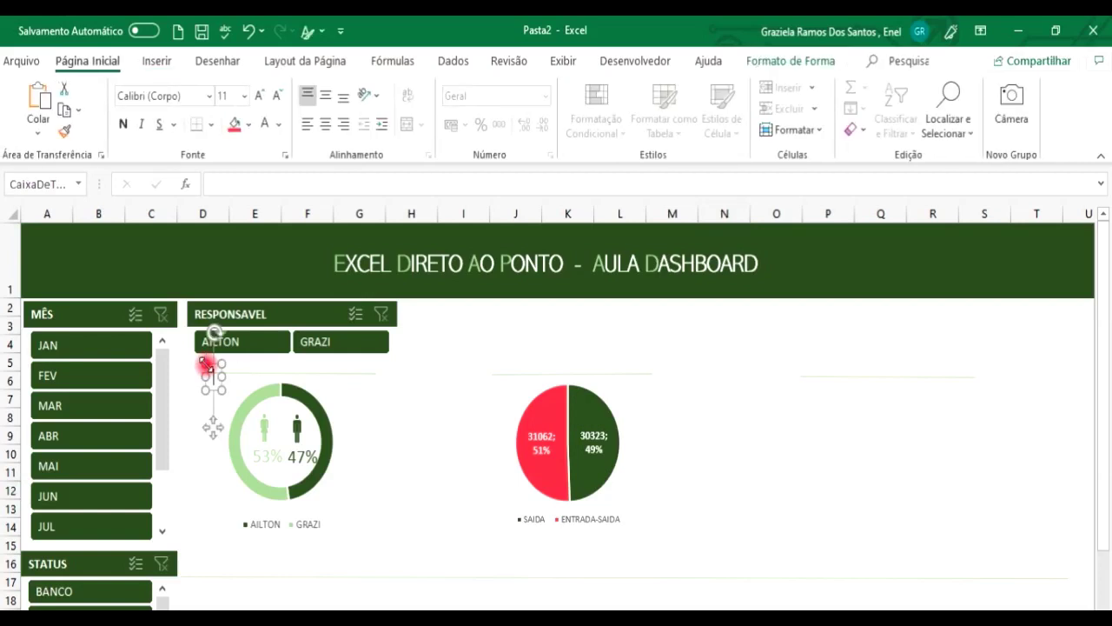
{"action": "type", "text": "SAÍDA"}
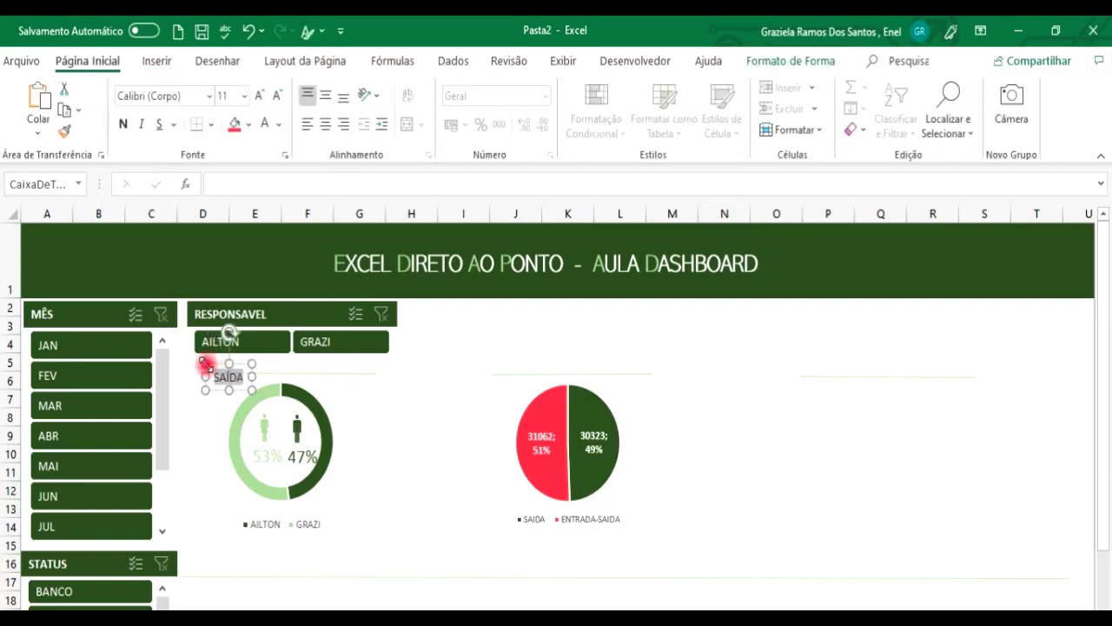
Format the "SAÍDA" caption in bold, size 8, light green, and seat it on the divider line above the doughnut chart
{"action": "left_click", "coordinate": [121, 126]}
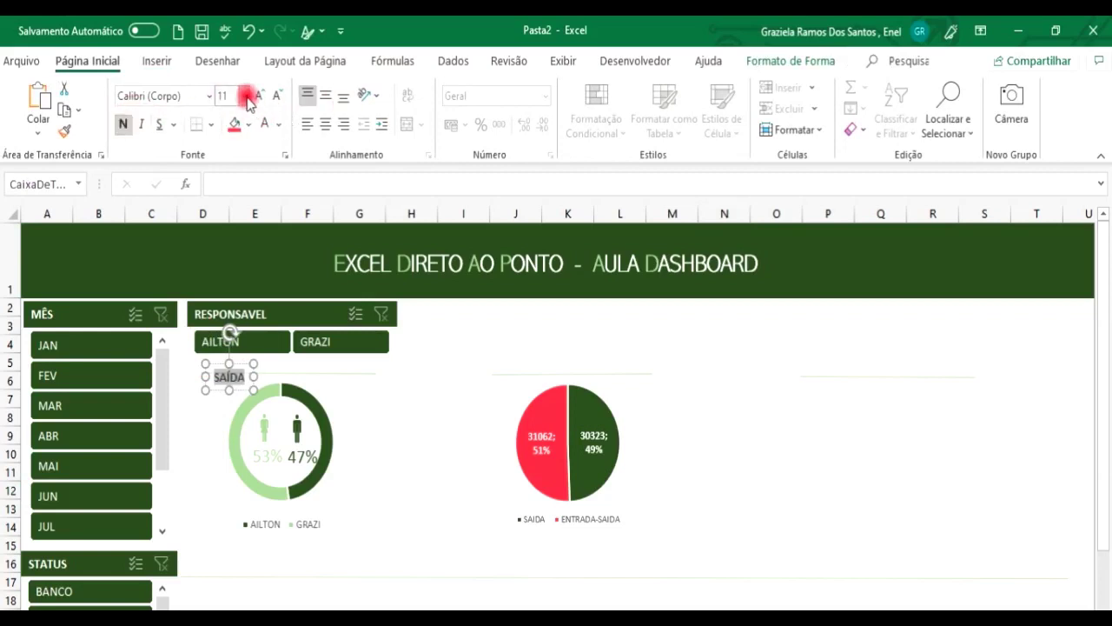
{"action": "left_click", "coordinate": [244, 96]}
{"action": "left_click", "coordinate": [231, 119]}
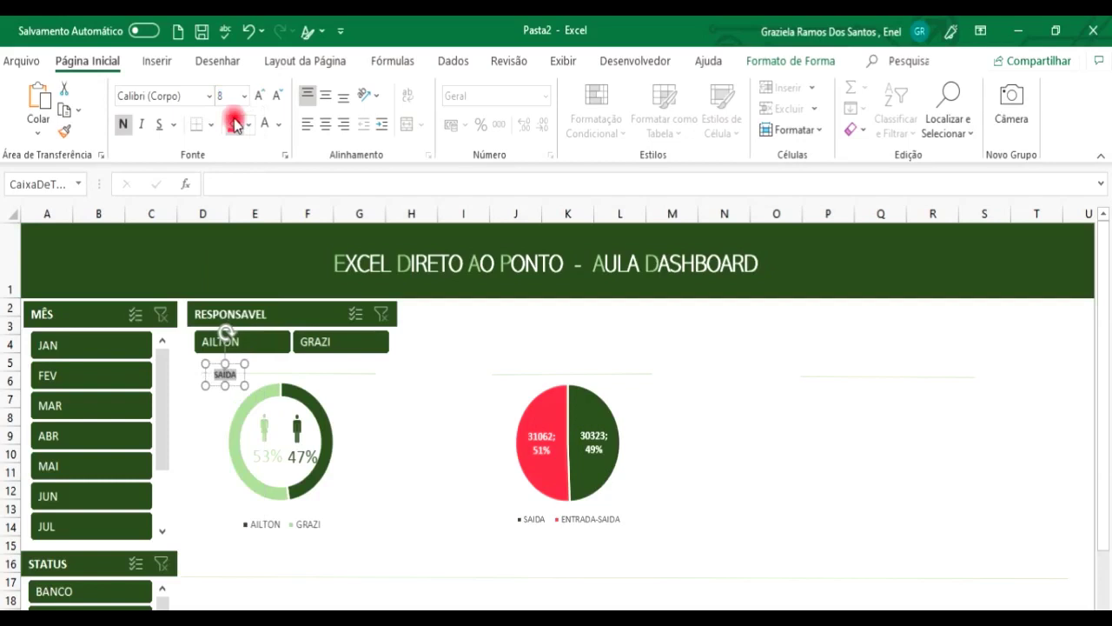
{"action": "left_click", "coordinate": [279, 124]}
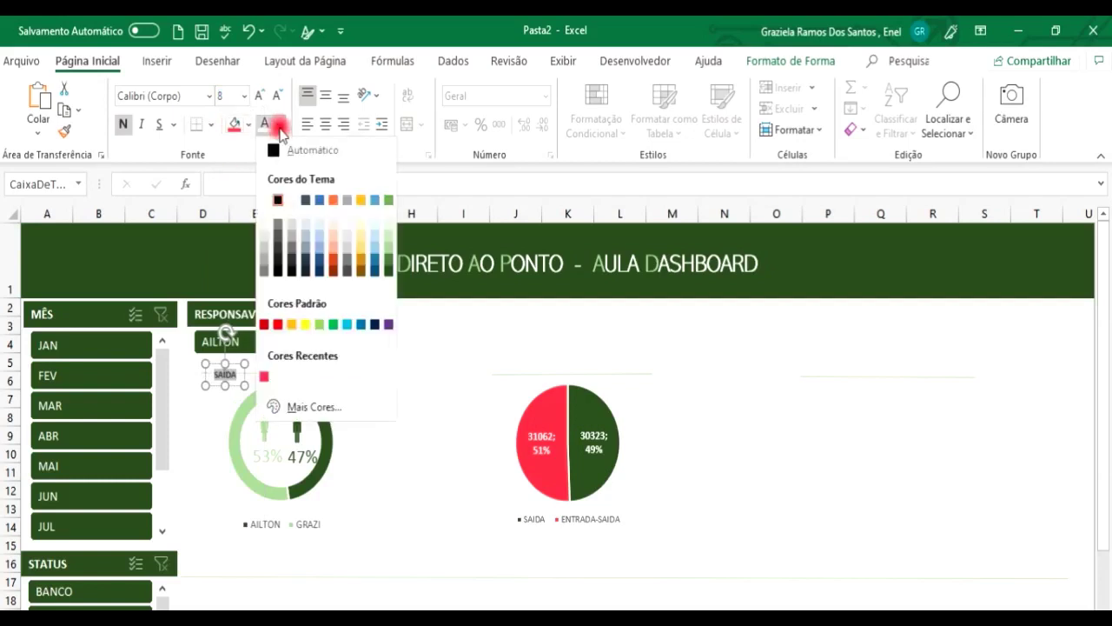
{"action": "left_click", "coordinate": [390, 251]}
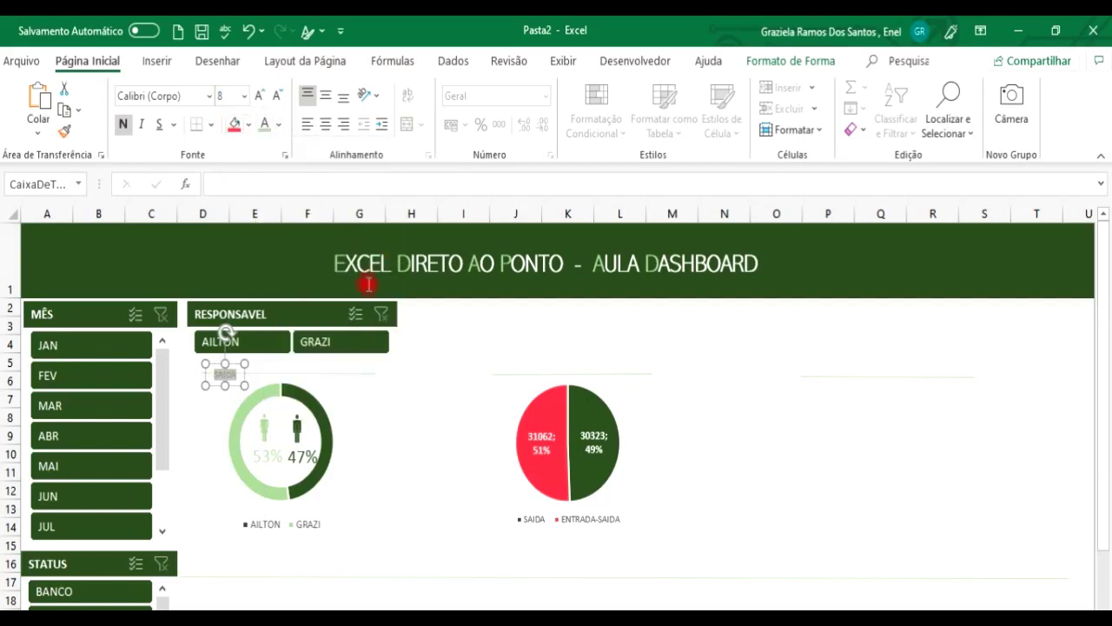
{"action": "left_click_drag", "start_coordinate": [235, 363], "coordinate": [226, 359]}
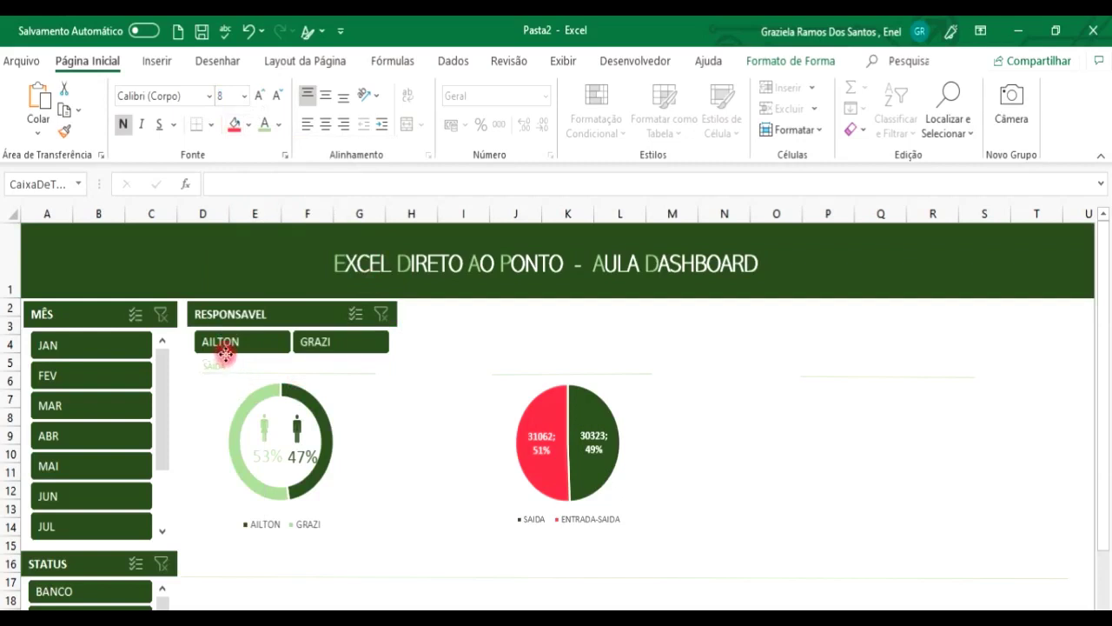
Insert a text box reading "ENTRADA Vs SAÍDA" at the divider line above the pie chart
{"action": "left_click", "coordinate": [512, 359]}
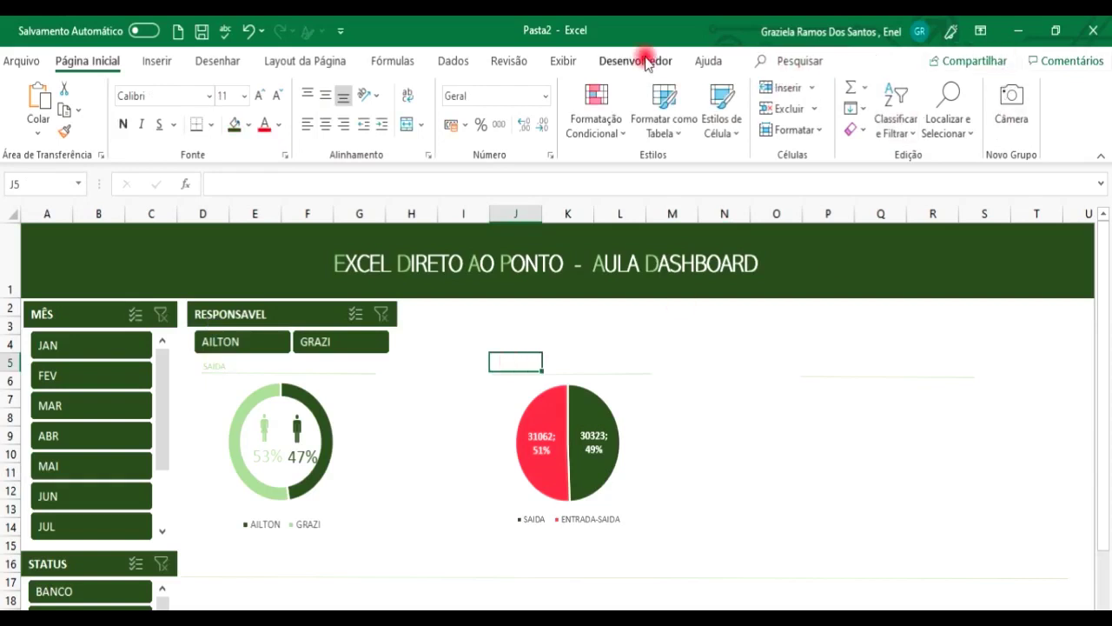
{"action": "left_click", "coordinate": [158, 59]}
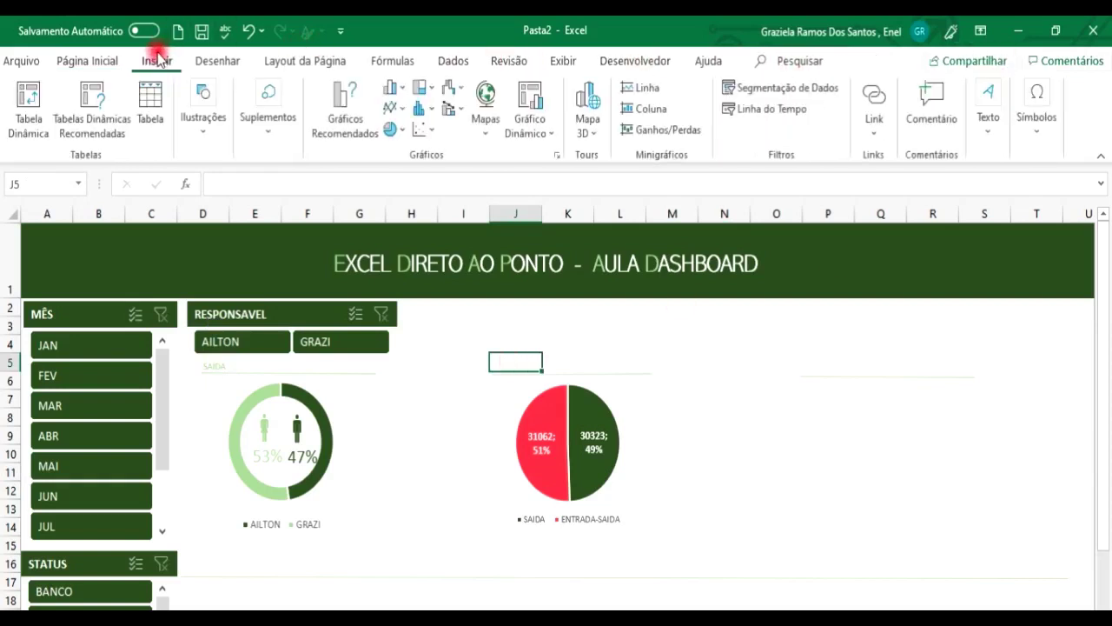
{"action": "left_click", "coordinate": [987, 104]}
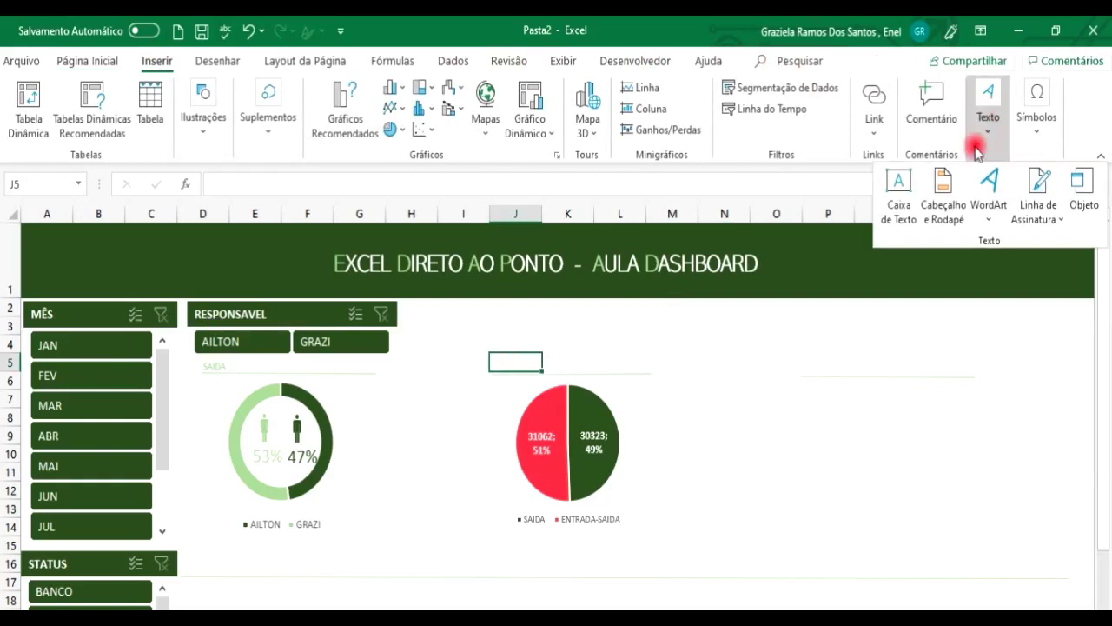
{"action": "left_click", "coordinate": [900, 198]}
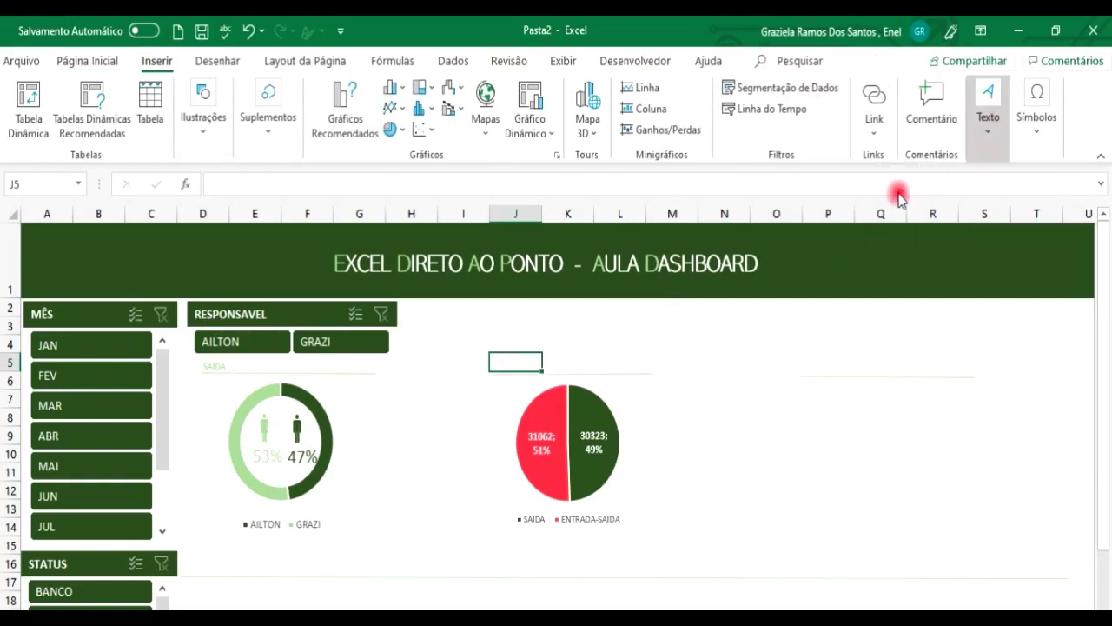
{"action": "left_click", "coordinate": [509, 362]}
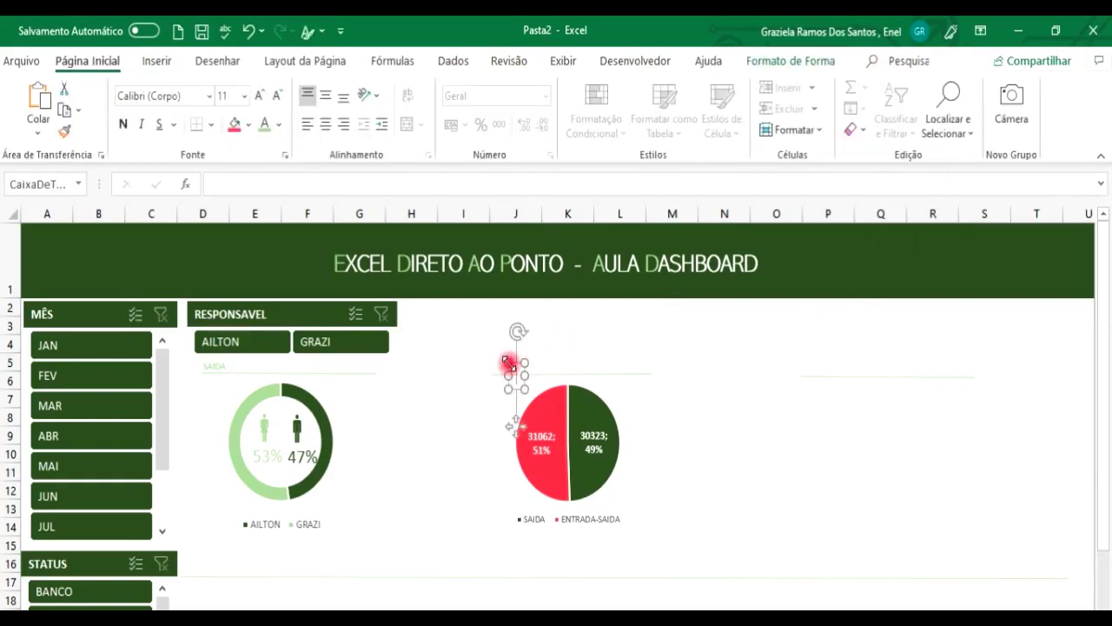
{"action": "type", "text": "ENT"}
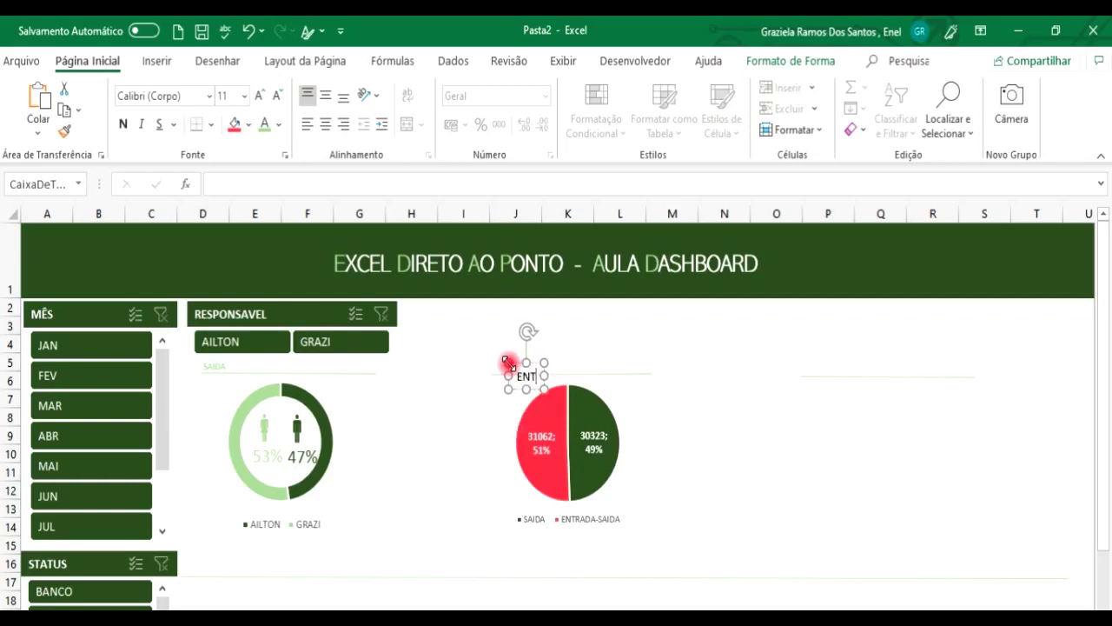
{"action": "type", "text": "RADA Vs"}
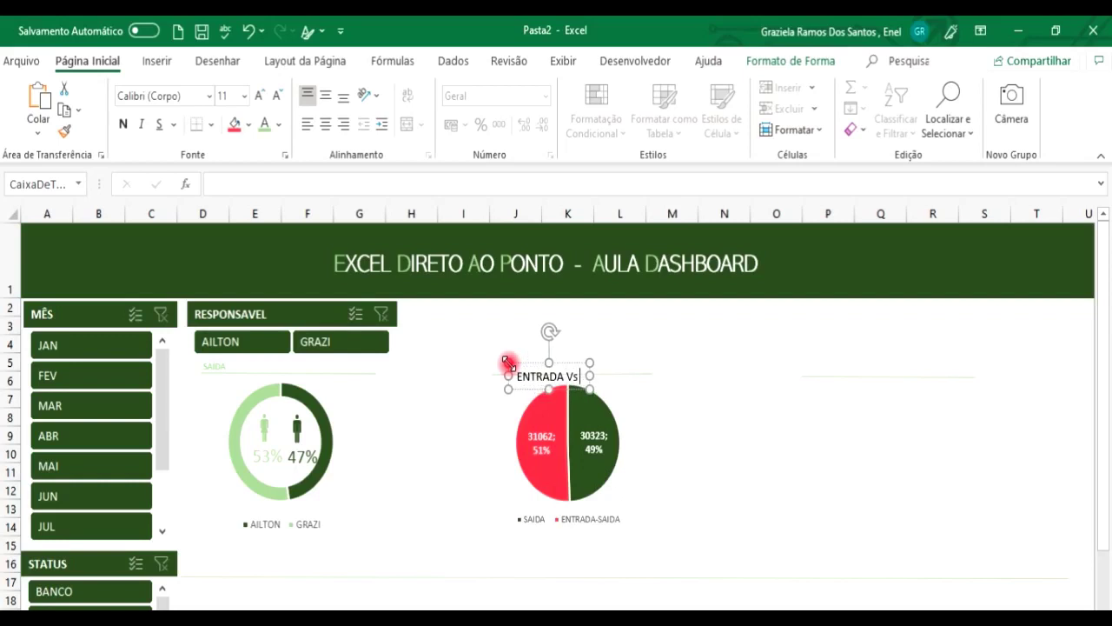
{"action": "type", "text": " SAÍDA"}
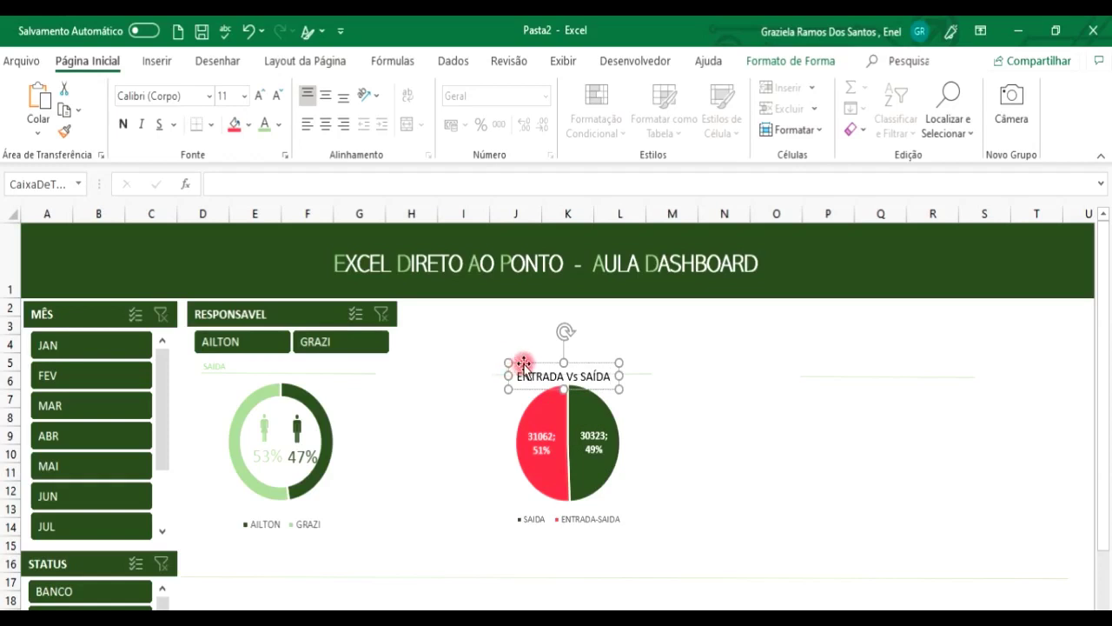
Format the "ENTRADA Vs SAÍDA" caption in bold, light green, size 8, and align it with the start of its divider line
{"action": "mouse_move", "coordinate": [527, 363]}
{"action": "left_mouse_down"}
{"action": "mouse_move", "coordinate": [108, 151]}
{"action": "mouse_move", "coordinate": [136, 109]}
{"action": "mouse_move", "coordinate": [117, 127]}
{"action": "mouse_move", "coordinate": [553, 393]}
{"action": "mouse_move", "coordinate": [511, 356]}
{"action": "left_mouse_up"}
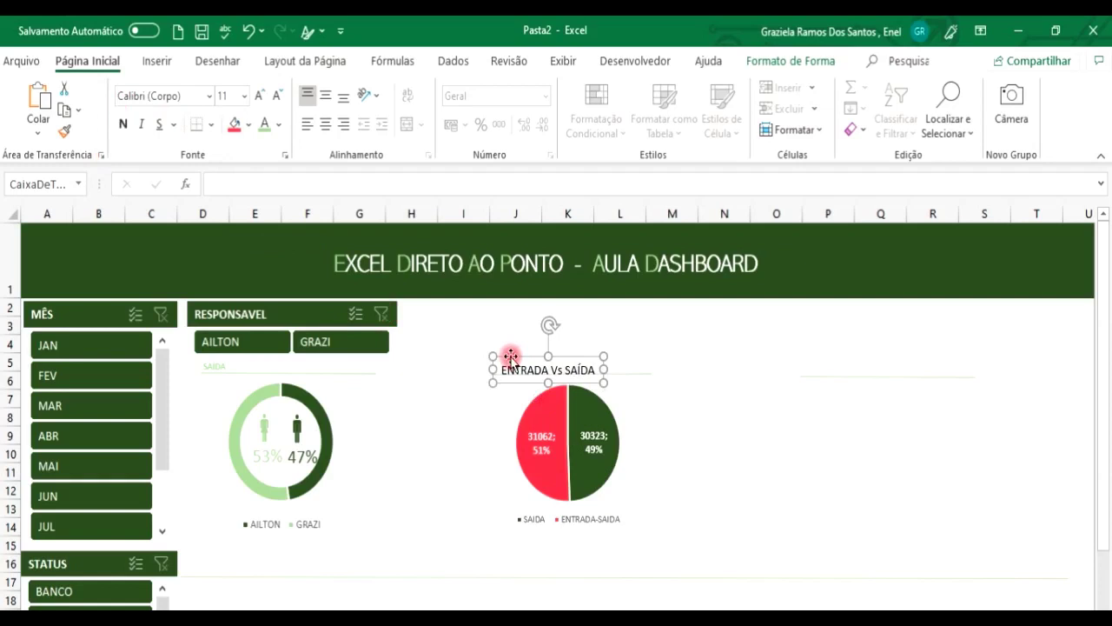
{"action": "left_click", "coordinate": [123, 123]}
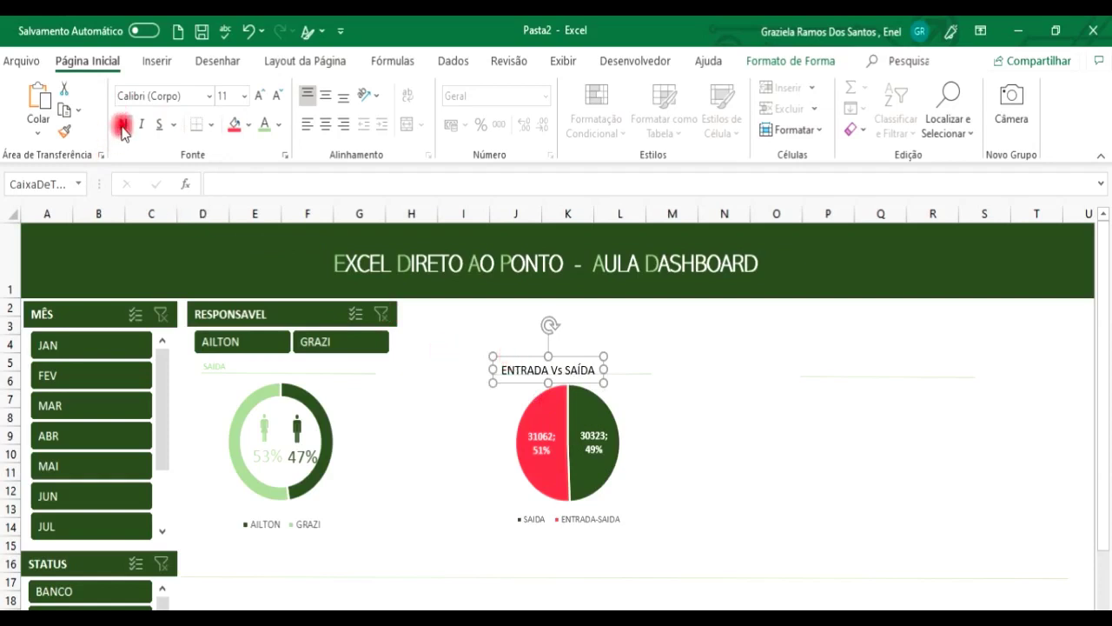
{"action": "left_click", "coordinate": [263, 128]}
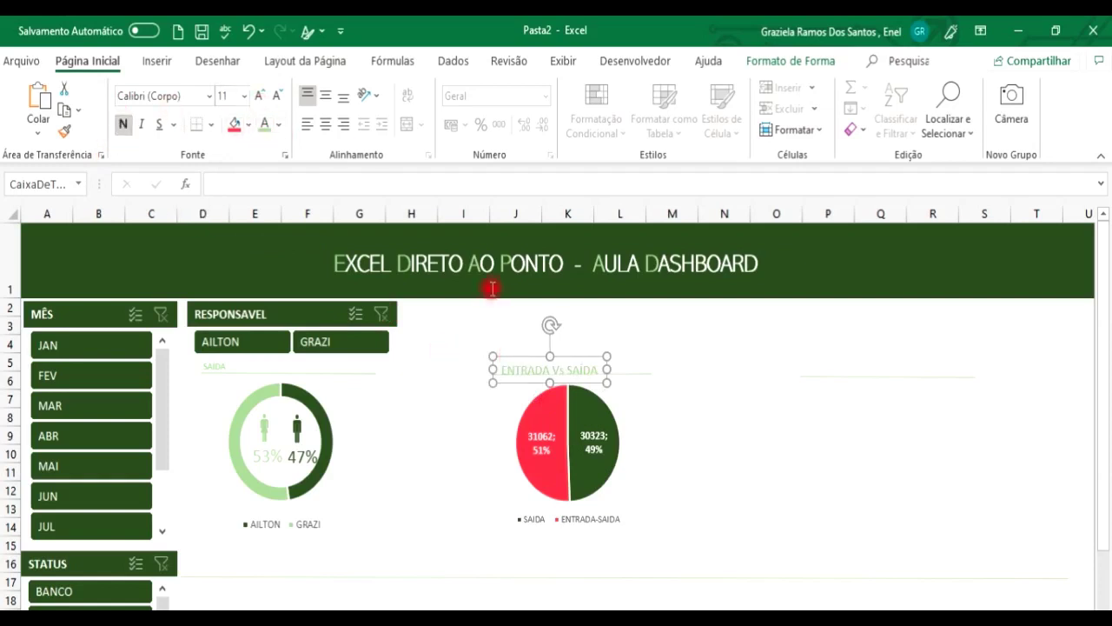
{"action": "left_click", "coordinate": [245, 96]}
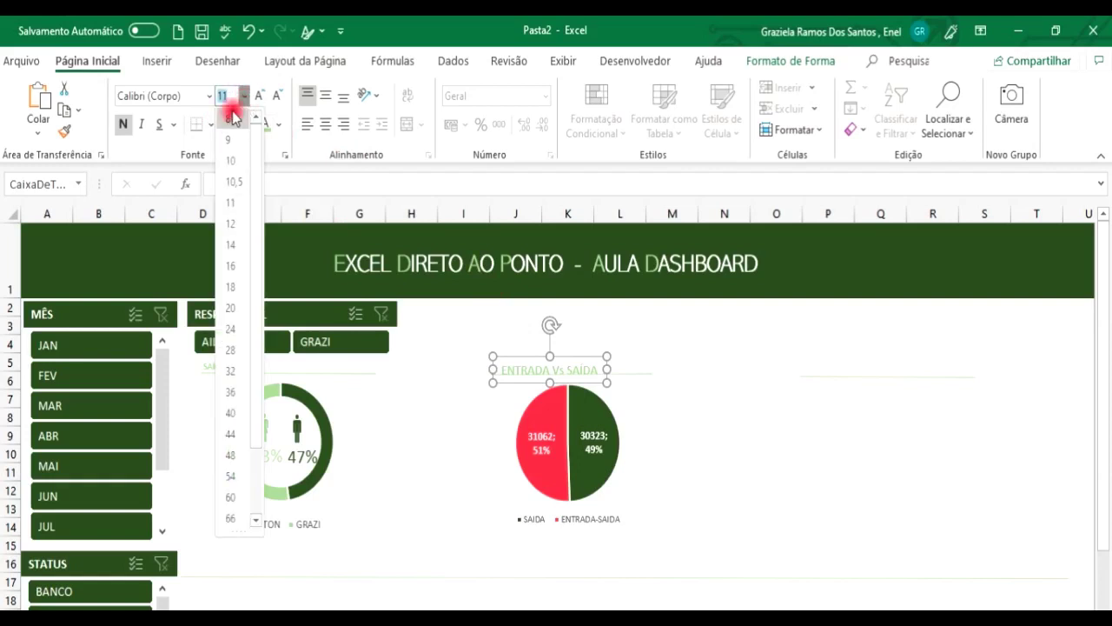
{"action": "left_click", "coordinate": [233, 124]}
{"action": "left_click_drag", "start_coordinate": [565, 354], "coordinate": [558, 354]}
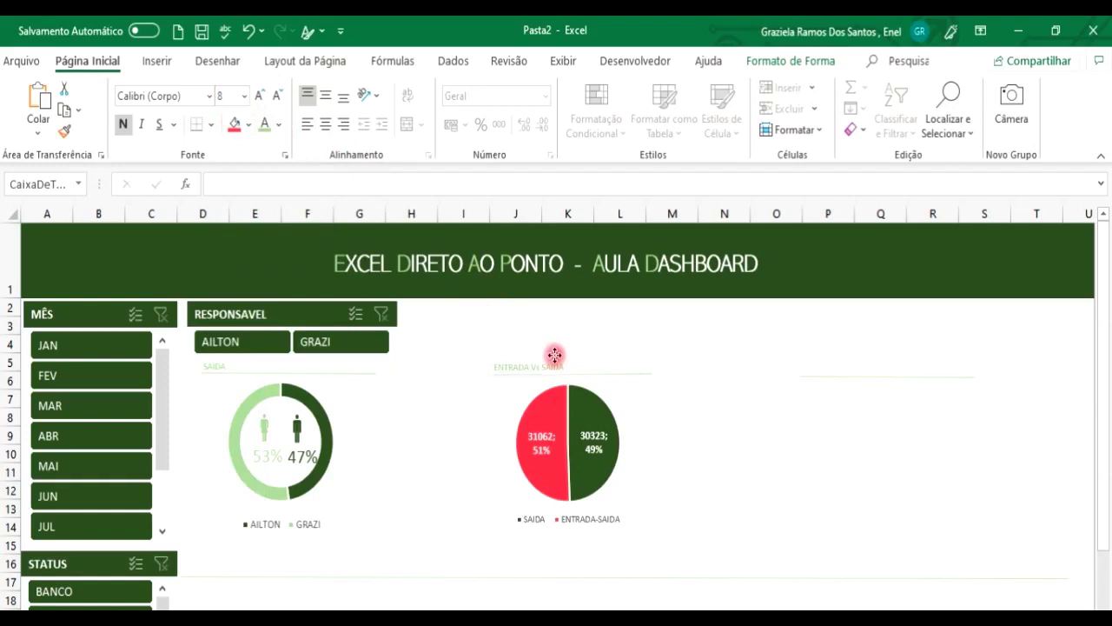
Review the monthly ENTRADA and SAIDA table on SUPORTE and the source table on BASE DE DADOS, and return to DASHBOARD
{"action": "left_click", "coordinate": [818, 366]}
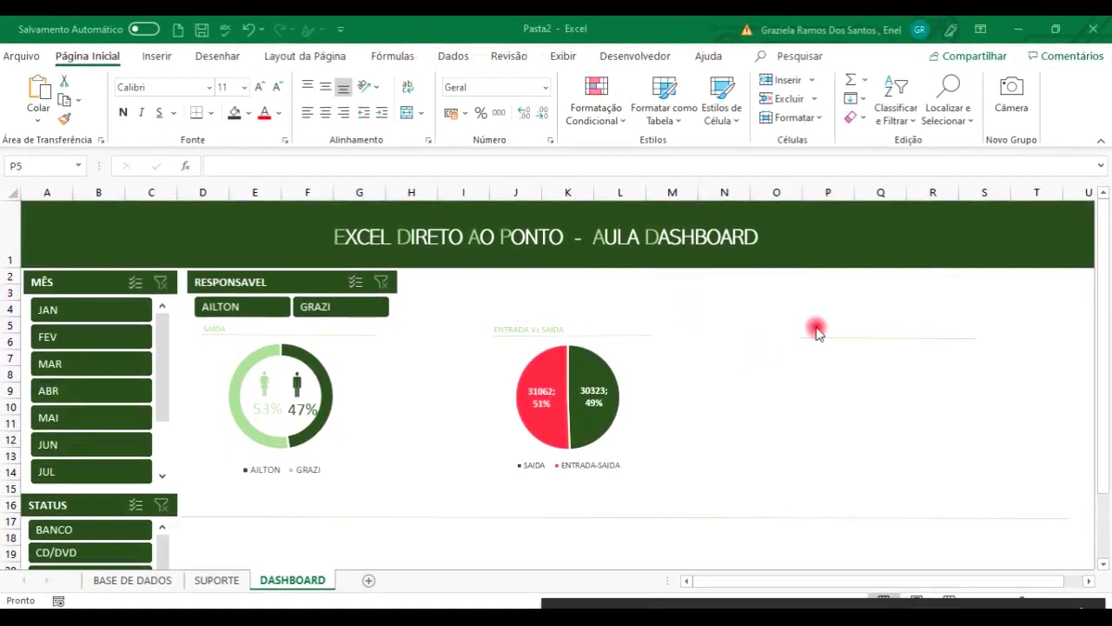
{"action": "left_click", "coordinate": [206, 580]}
{"action": "left_click", "coordinate": [207, 581]}
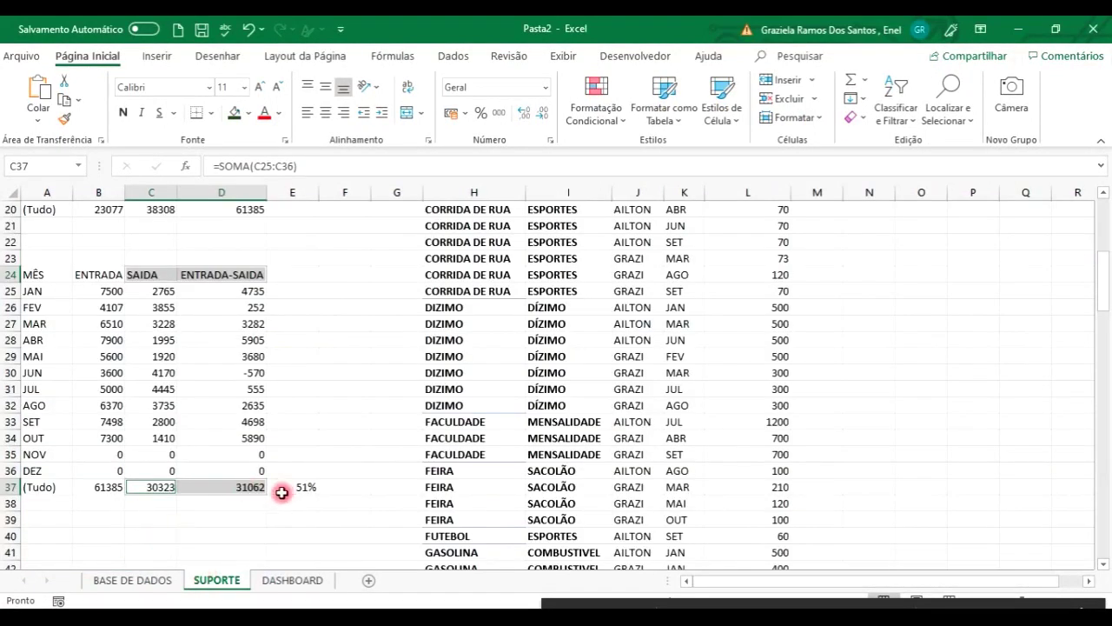
{"action": "left_click", "coordinate": [163, 582]}
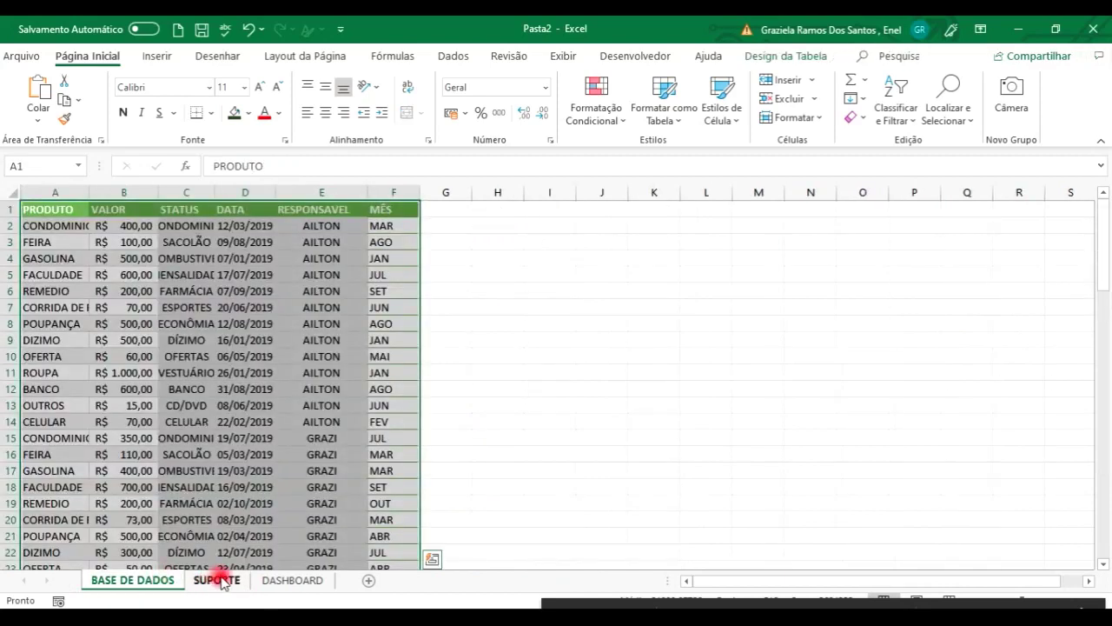
{"action": "left_click", "coordinate": [219, 580]}
{"action": "left_click", "coordinate": [278, 581]}
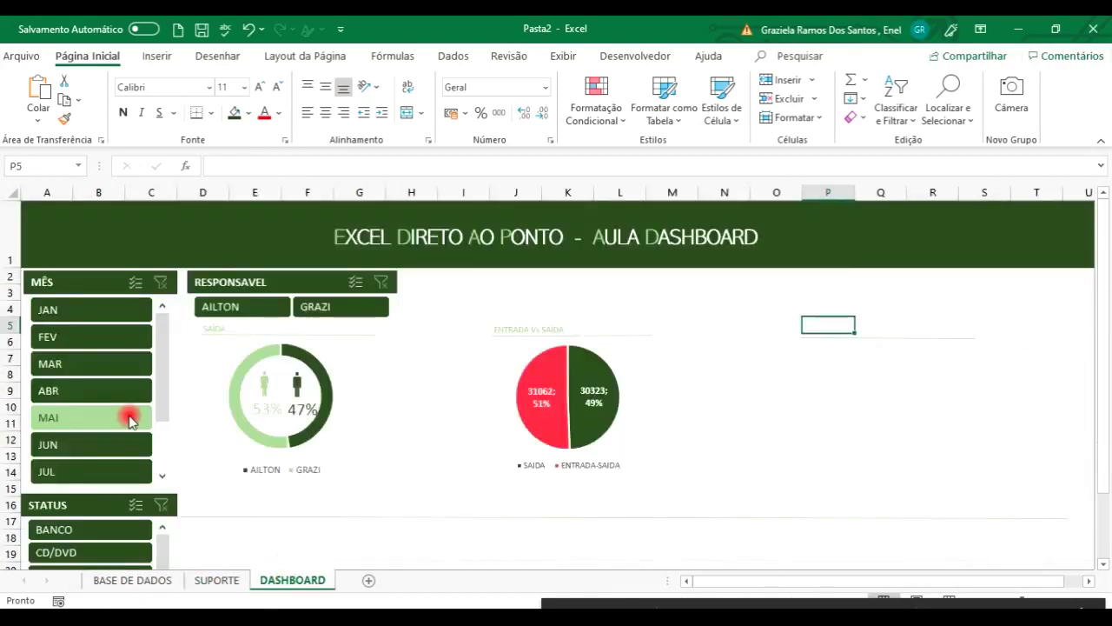
Check how the charts respond to the MÊS slicer with JUL, JUN, MAI, ABR and OUT, and clear the month filter
{"action": "left_click", "coordinate": [56, 469]}
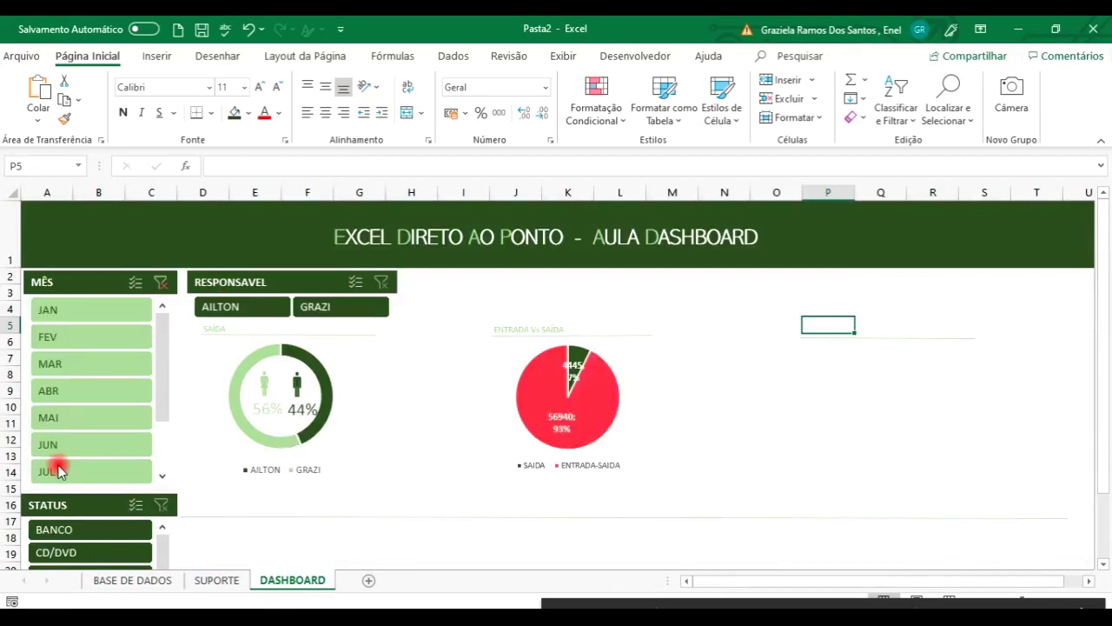
{"action": "left_click", "coordinate": [72, 440]}
{"action": "left_click", "coordinate": [75, 423]}
{"action": "left_click", "coordinate": [80, 390]}
{"action": "scroll", "coordinate": [113, 472], "scroll_direction": "down", "scroll_amount": 3}
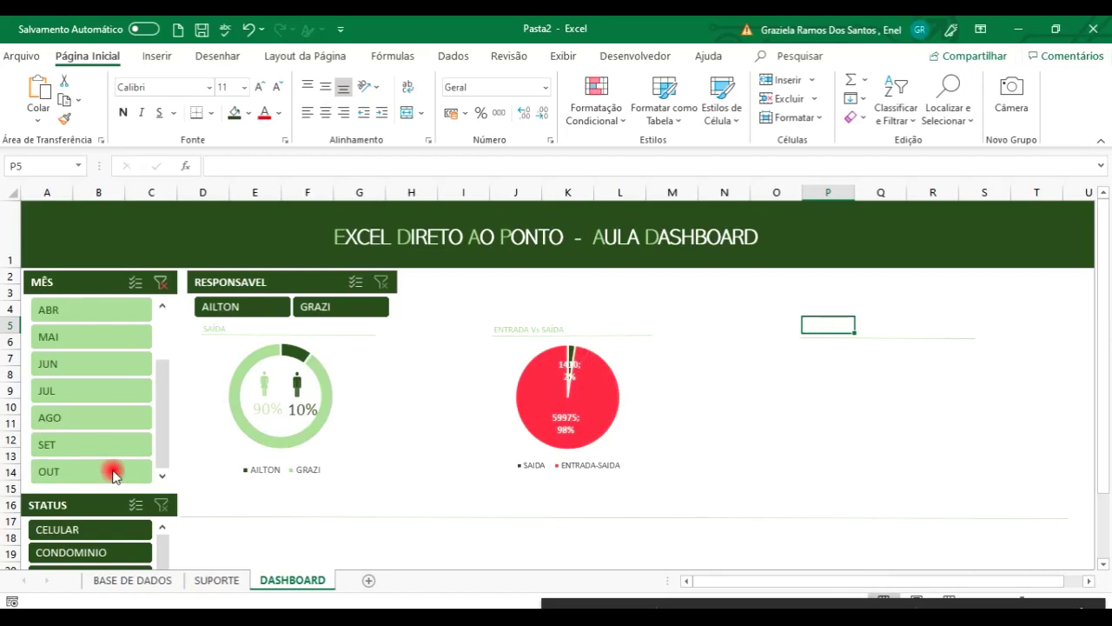
{"action": "left_click", "coordinate": [113, 472]}
{"action": "left_click", "coordinate": [162, 283]}
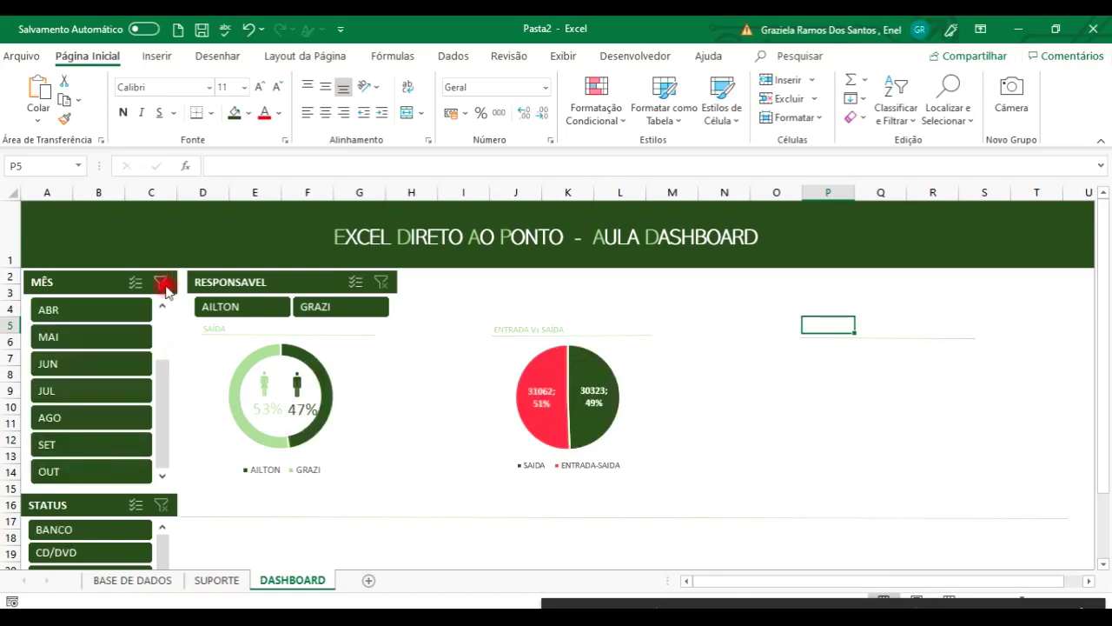
Filter the dashboard to OUT and inspect the SAIDA and ENTRADA-SAIDA total formulas in row 37 of SUPORTE
{"action": "left_click", "coordinate": [135, 473]}
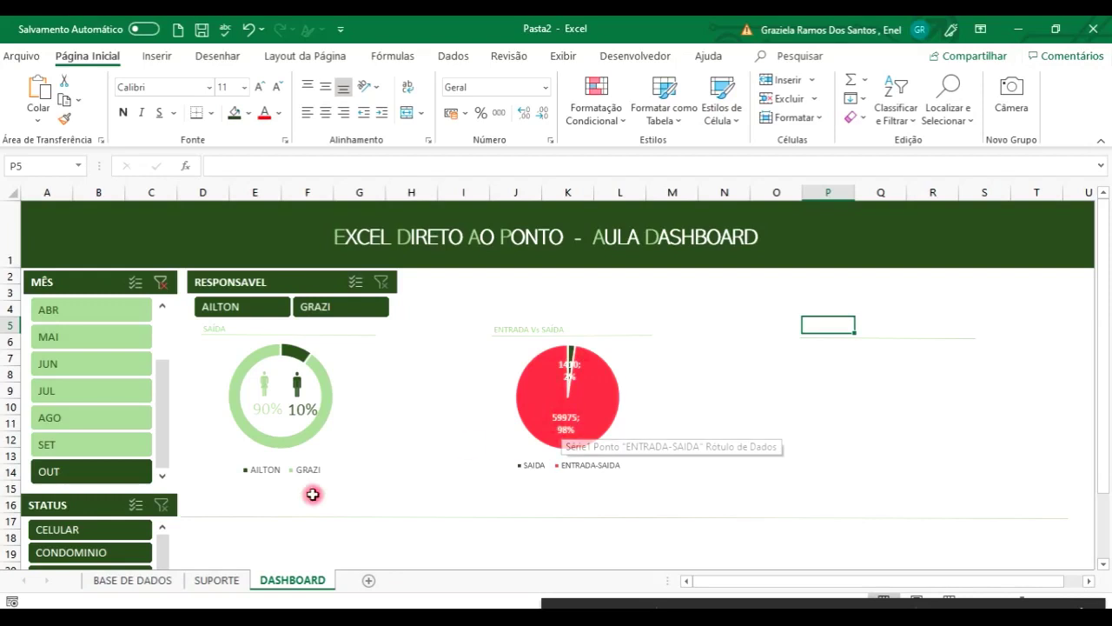
{"action": "left_click", "coordinate": [206, 584]}
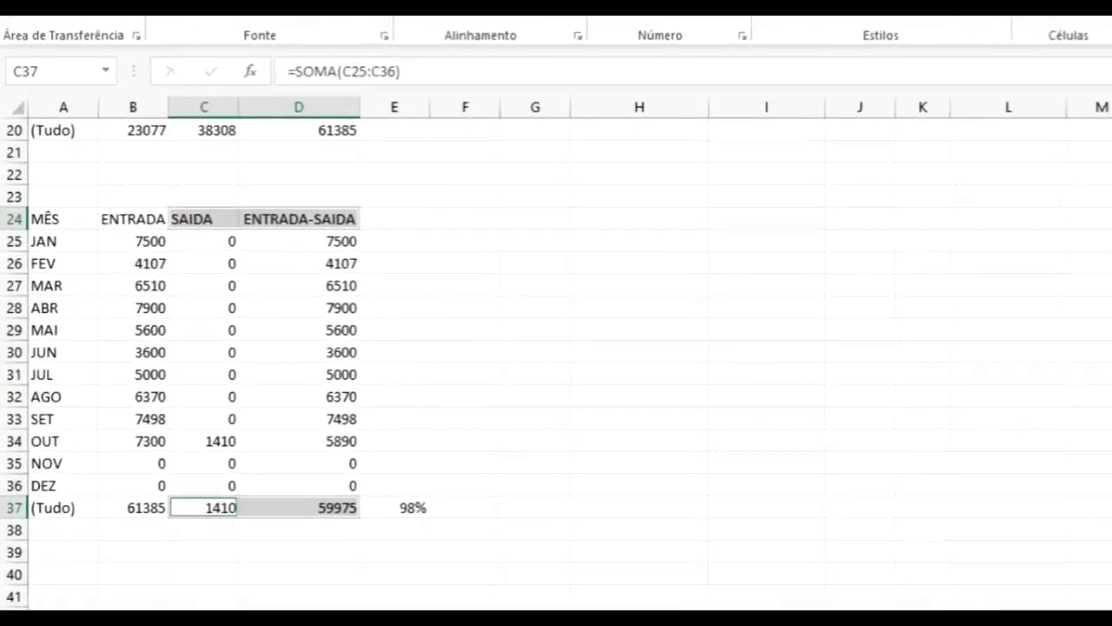
{"action": "left_click", "coordinate": [203, 528]}
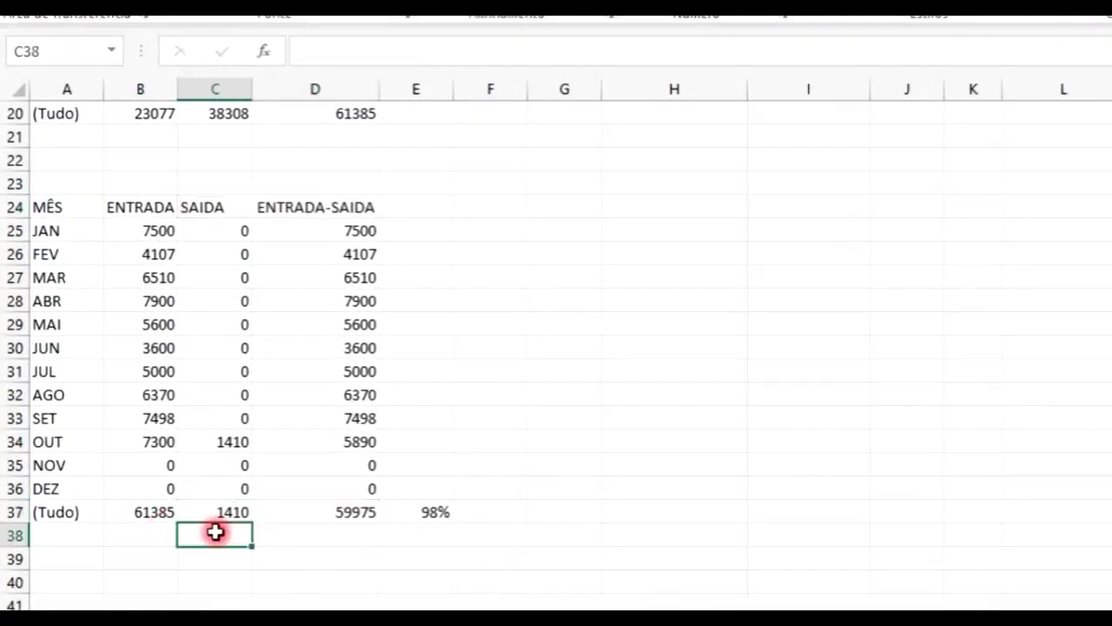
{"action": "left_click", "coordinate": [216, 511]}
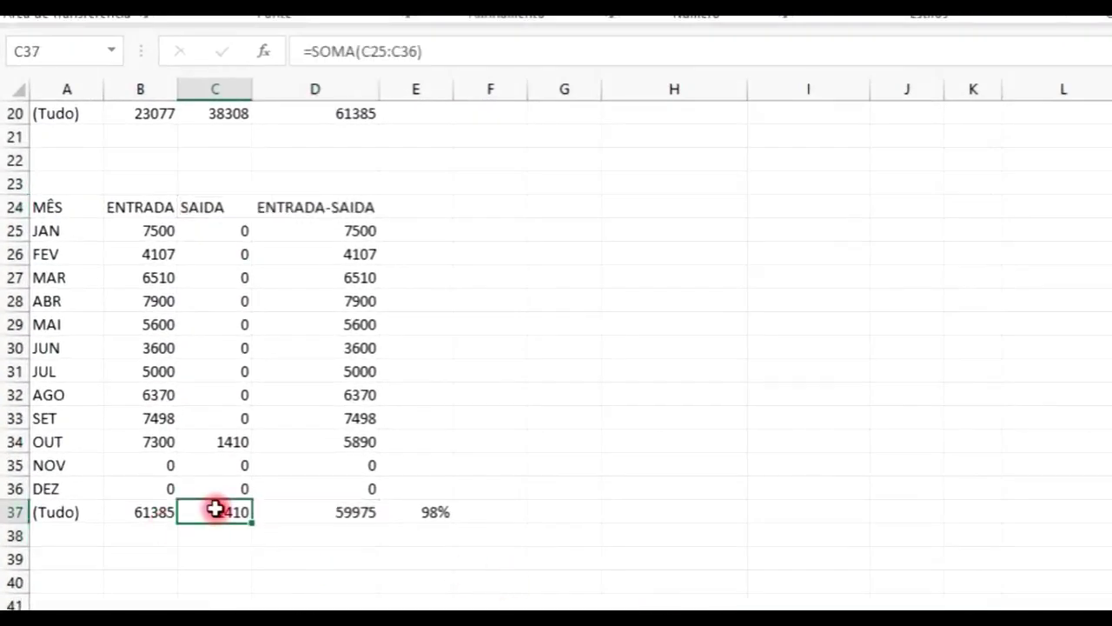
{"action": "left_click", "coordinate": [329, 516]}
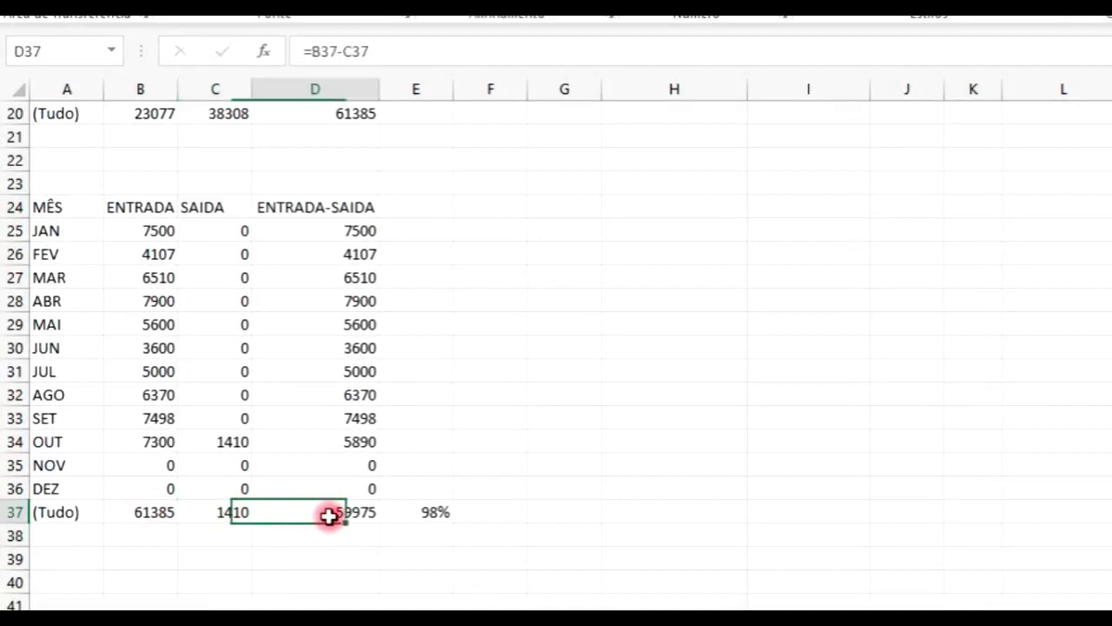
{"action": "double_click", "coordinate": [212, 512]}
{"action": "key", "text": "Escape"}
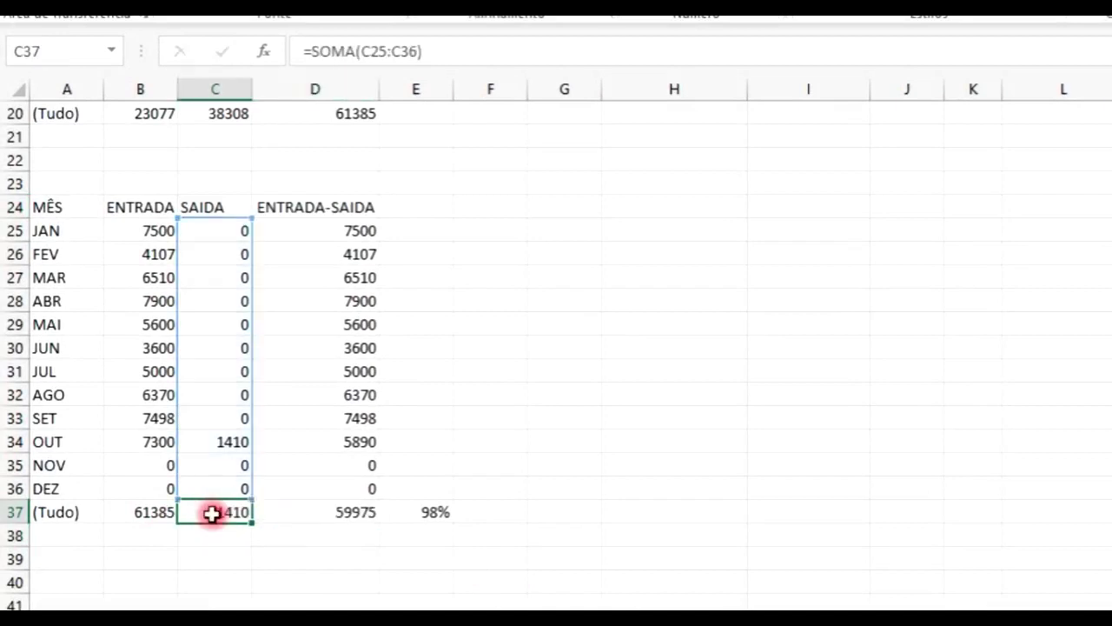
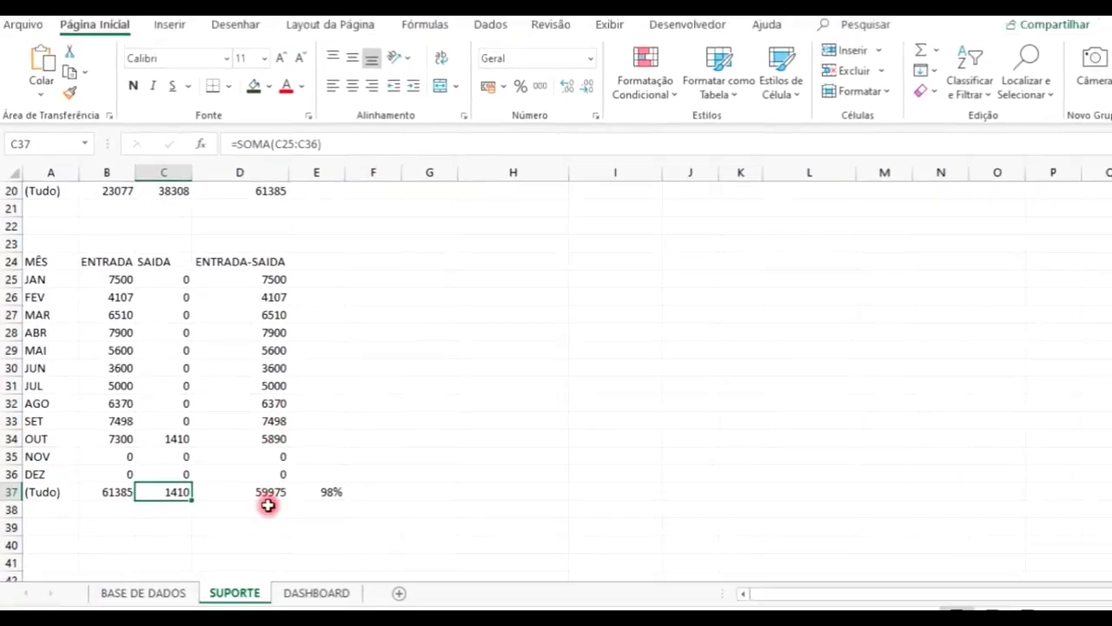
Compare the DASHBOARD pie chart with the row 37 totals on SUPORTE, and select the (Tudo) cell A37
{"action": "left_click", "coordinate": [316, 593]}
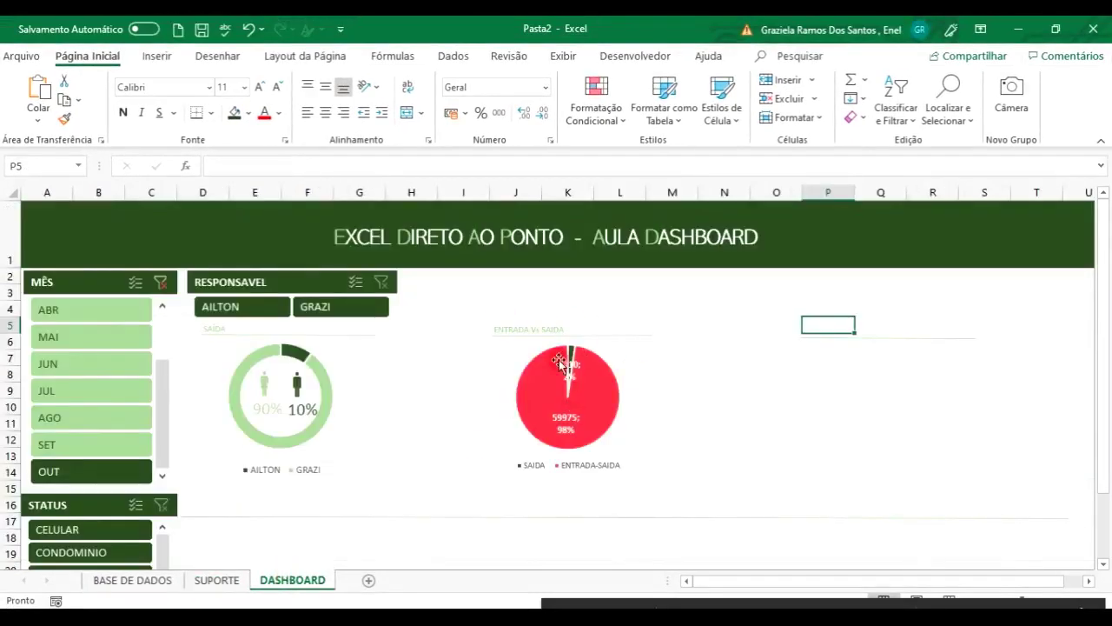
{"action": "left_click", "coordinate": [218, 580]}
{"action": "left_click", "coordinate": [270, 574]}
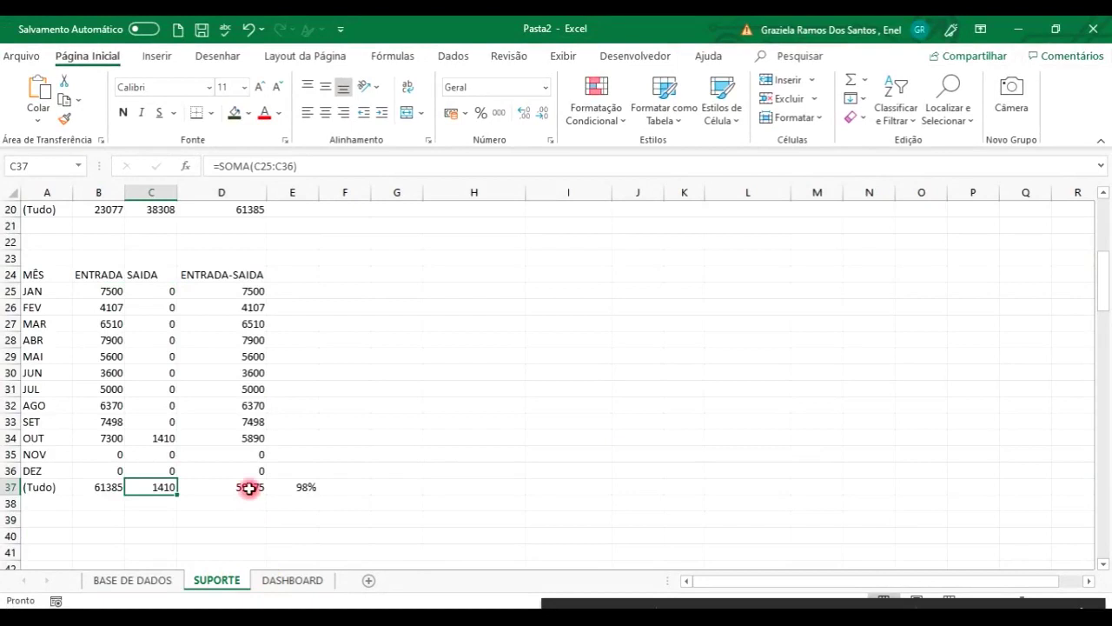
{"action": "left_click", "coordinate": [43, 489]}
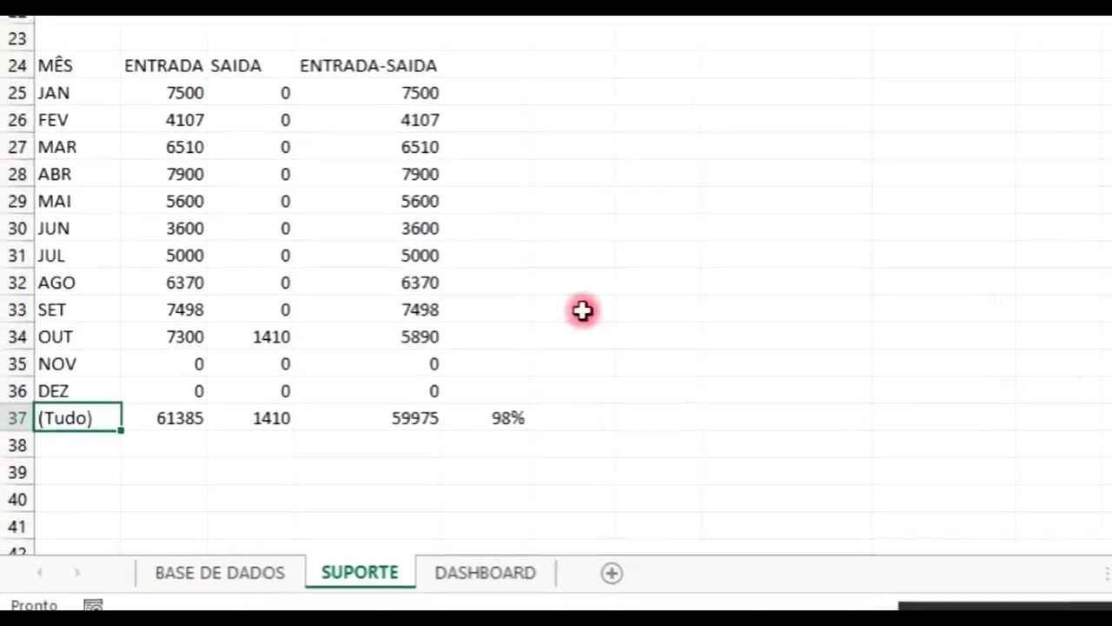
Copy the whole pivot table that starts at H1 on SUPORTE and paste the copy at N1
{"action": "key", "text": "ctrl+Up"}
{"action": "key", "text": "ctrl+Up"}
{"action": "key", "text": "ctrl+Up"}
{"action": "key", "text": "ctrl+Up"}
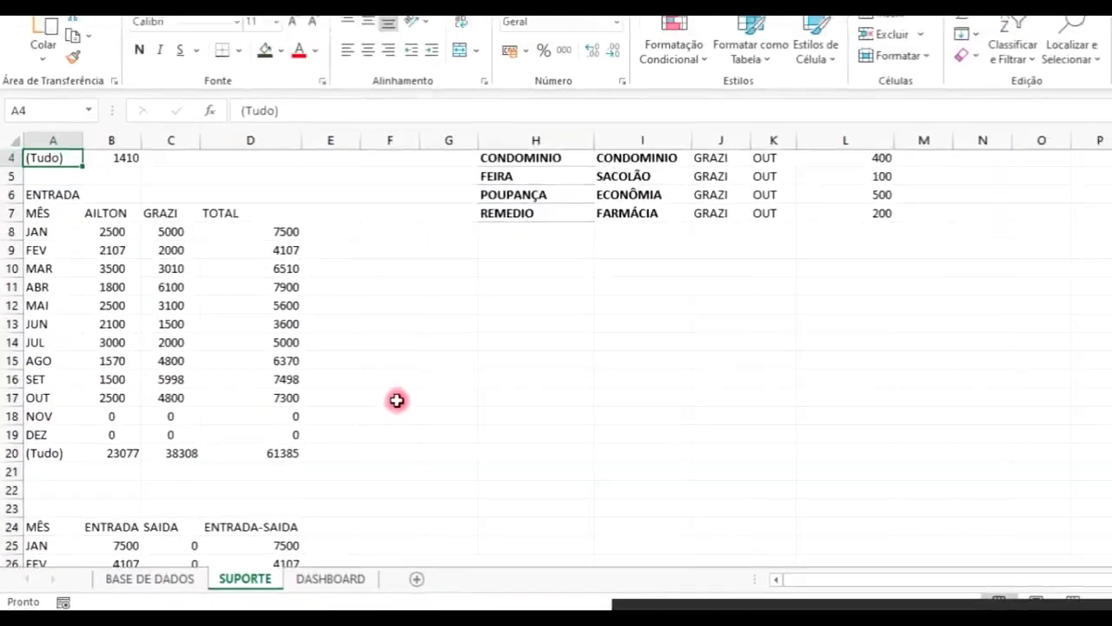
{"action": "key", "text": "ctrl+Up"}
{"action": "key", "text": "Right"}
{"action": "key", "text": "Right"}
{"action": "key", "text": "Right"}
{"action": "key", "text": "Right"}
{"action": "key", "text": "Right"}
{"action": "key", "text": "Right"}
{"action": "key", "text": "Right"}
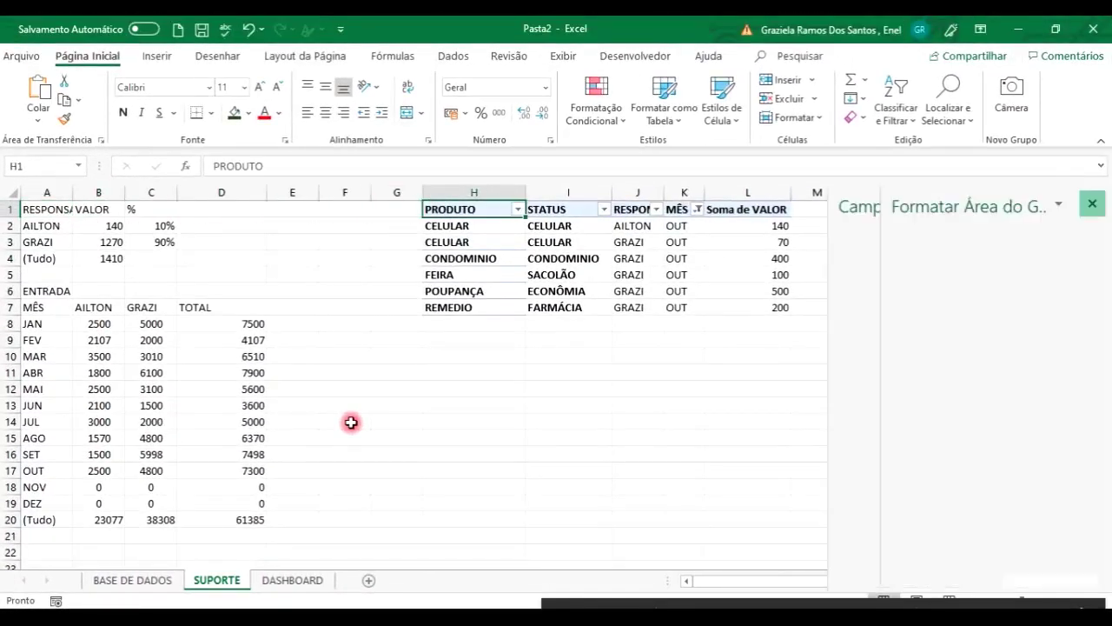
{"action": "key", "text": "ctrl+a"}
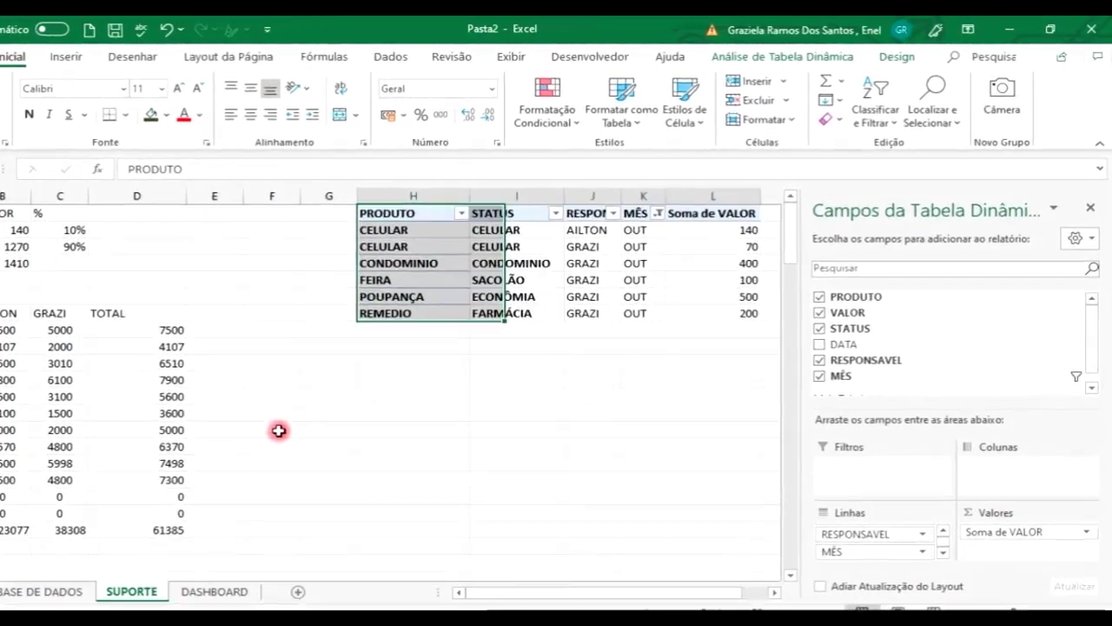
{"action": "key", "text": "ctrl+c"}
{"action": "key", "text": "Right"}
{"action": "key", "text": "Right"}
{"action": "key", "text": "Right"}
{"action": "key", "text": "Right"}
{"action": "key", "text": "Right"}
{"action": "key", "text": "Right"}
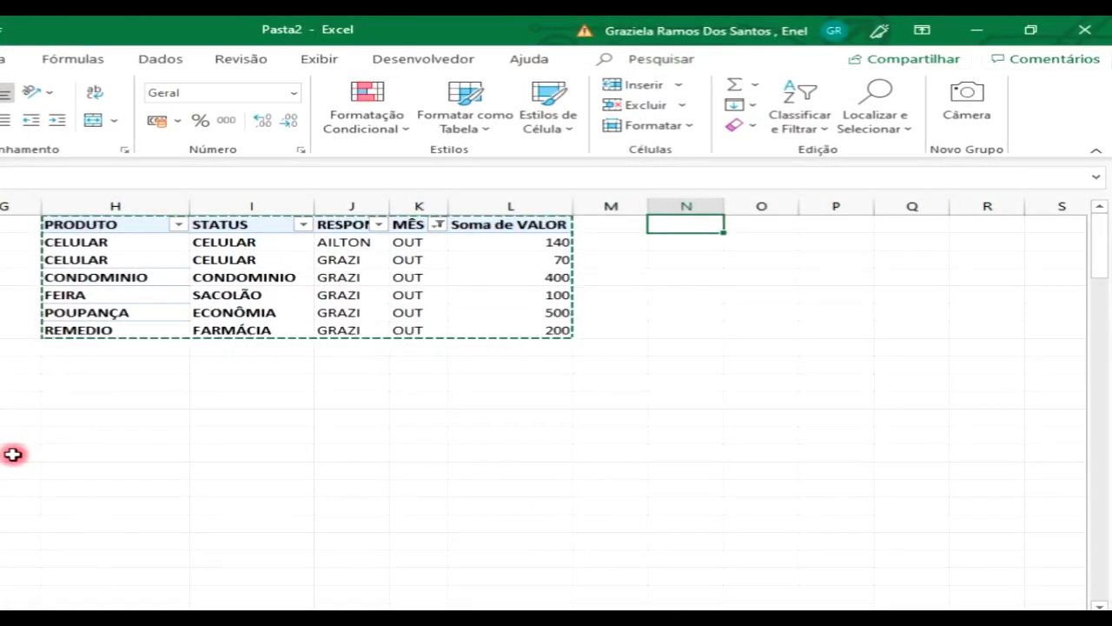
{"action": "key", "text": "ctrl+v"}
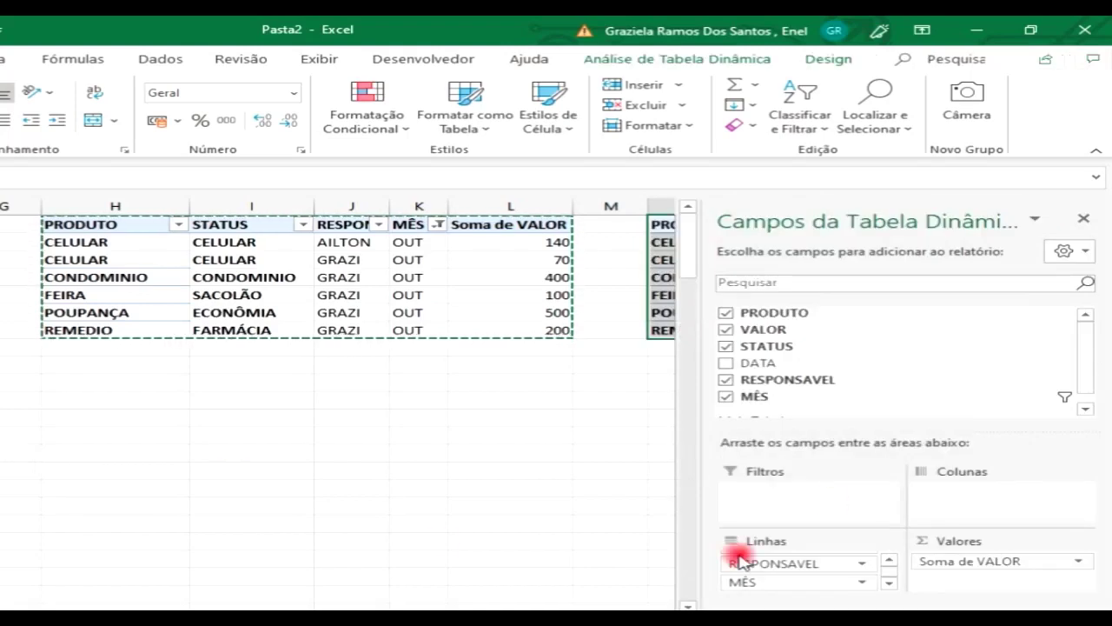
Remove PRODUTO, VALOR, STATUS, RESPONSAVEL and MÊS from the pivot table copy at N1, and add MÊS back as its report filter
{"action": "scroll", "coordinate": [339, 269], "scroll_direction": "right", "scroll_amount": 5}
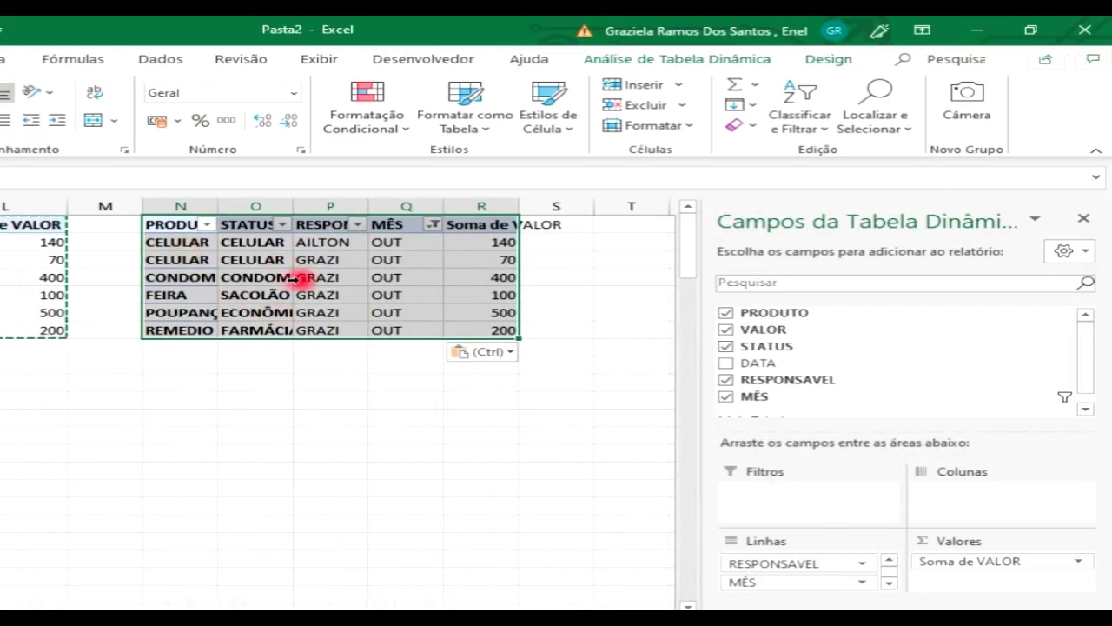
{"action": "left_click", "coordinate": [726, 312]}
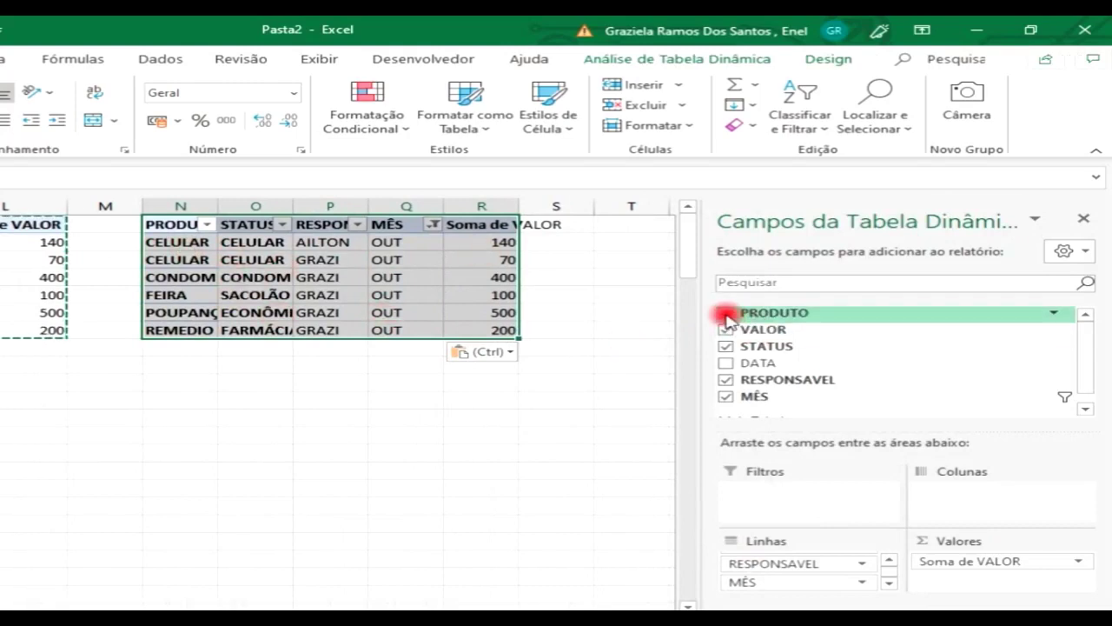
{"action": "left_click", "coordinate": [725, 330]}
{"action": "left_click", "coordinate": [725, 346]}
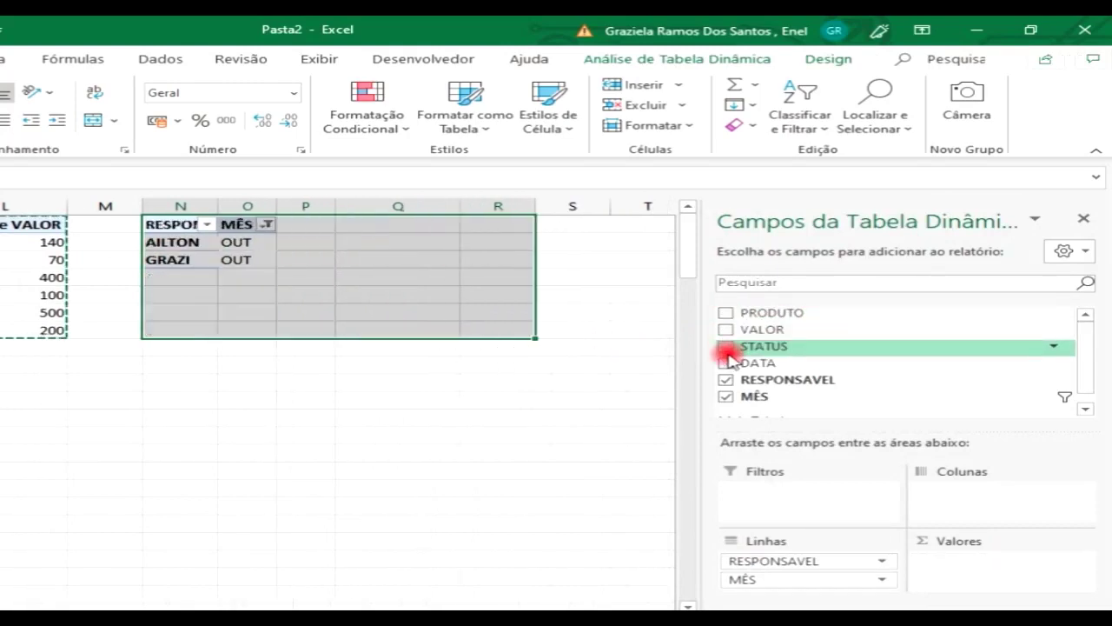
{"action": "left_click", "coordinate": [726, 380]}
{"action": "left_click", "coordinate": [727, 398]}
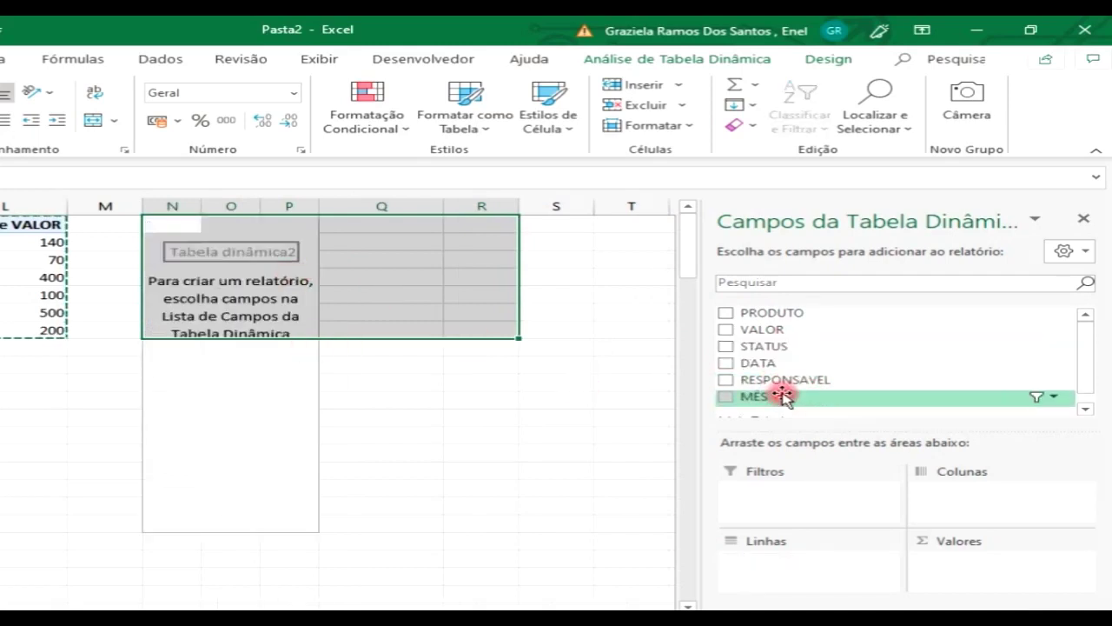
{"action": "left_click_drag", "start_coordinate": [779, 398], "coordinate": [258, 315]}
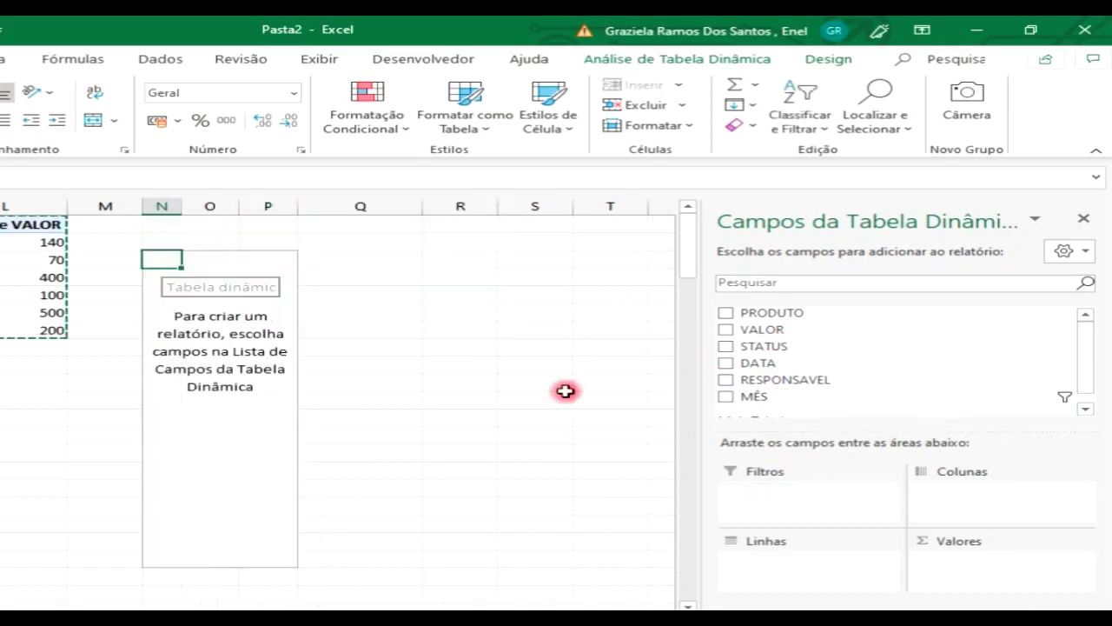
{"action": "left_click_drag", "start_coordinate": [779, 400], "coordinate": [773, 489]}
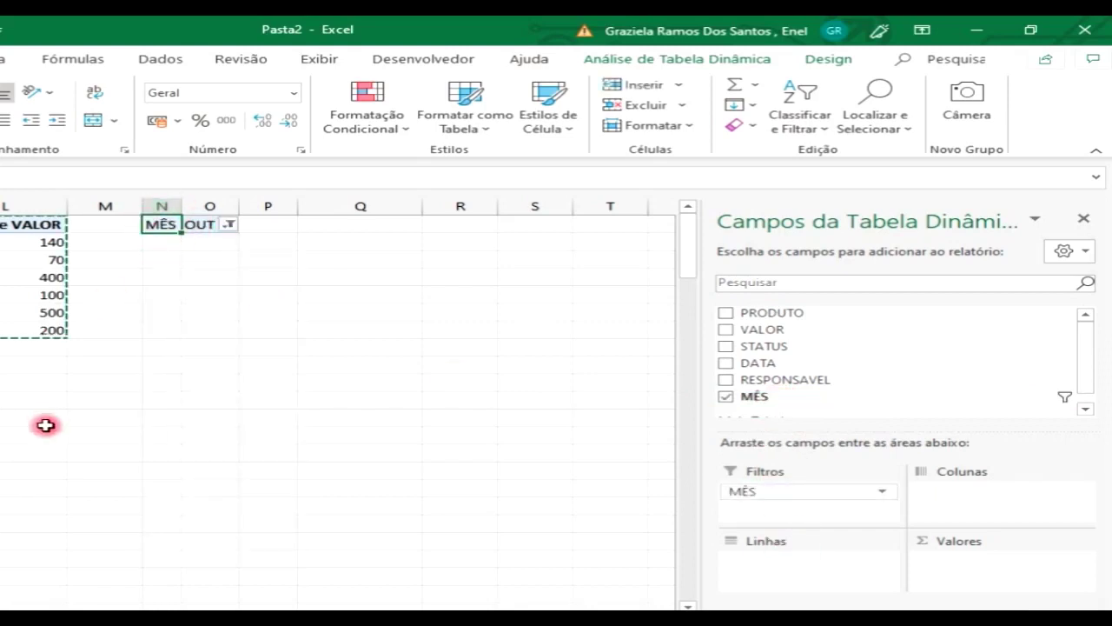
Reset the MÊS slicer on DASHBOARD to all months and cancel the pending copy on SUPORTE
{"action": "left_click", "coordinate": [148, 601]}
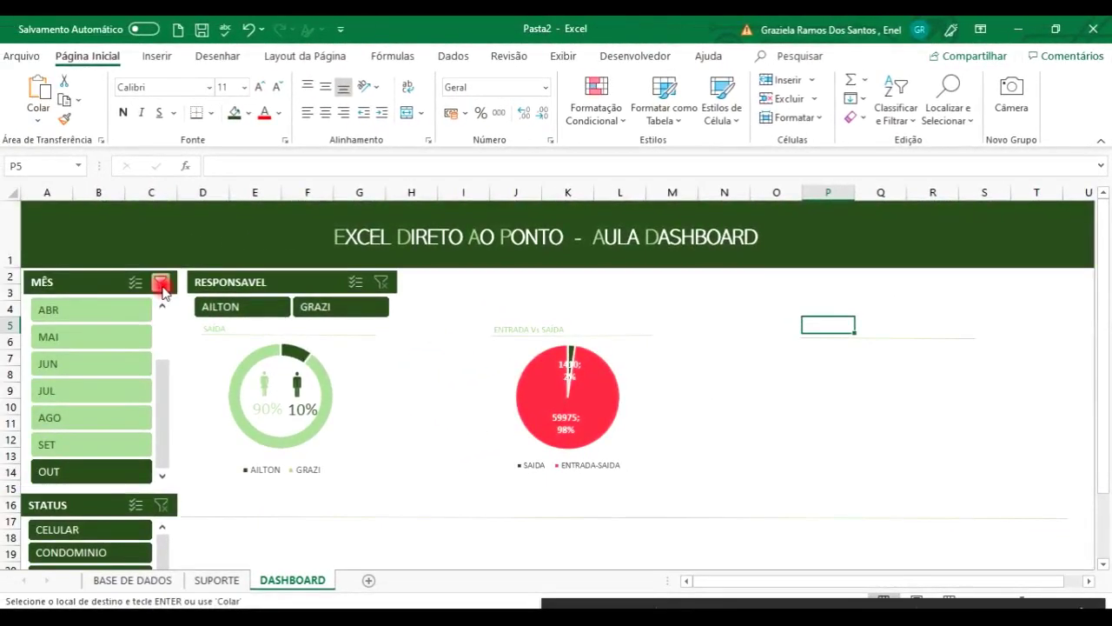
{"action": "left_click", "coordinate": [161, 284]}
{"action": "left_click", "coordinate": [126, 582]}
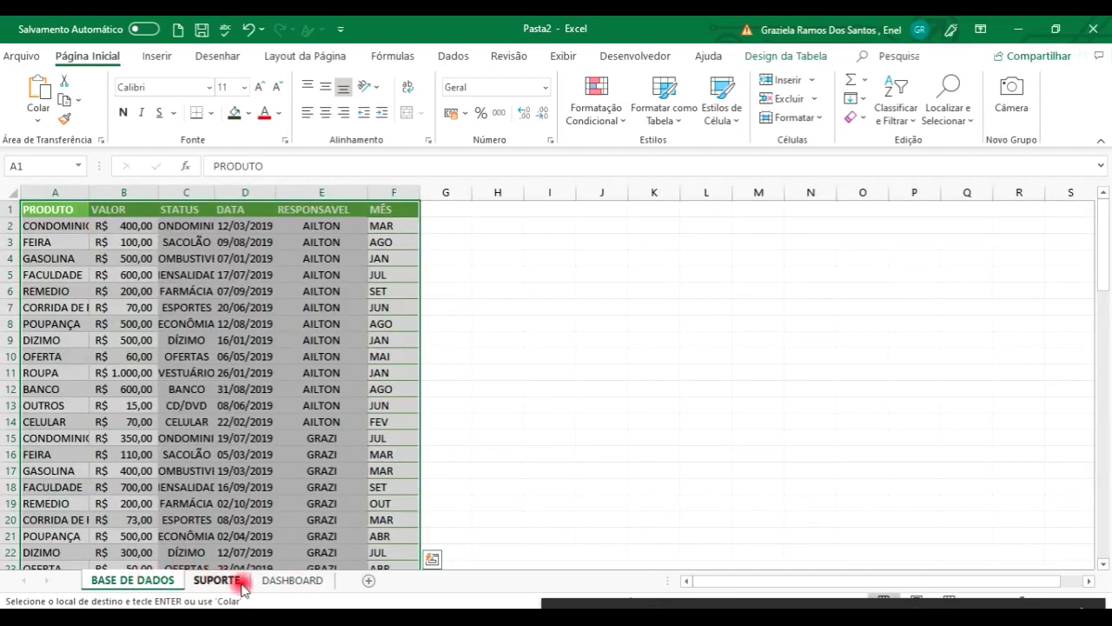
{"action": "left_click", "coordinate": [242, 582]}
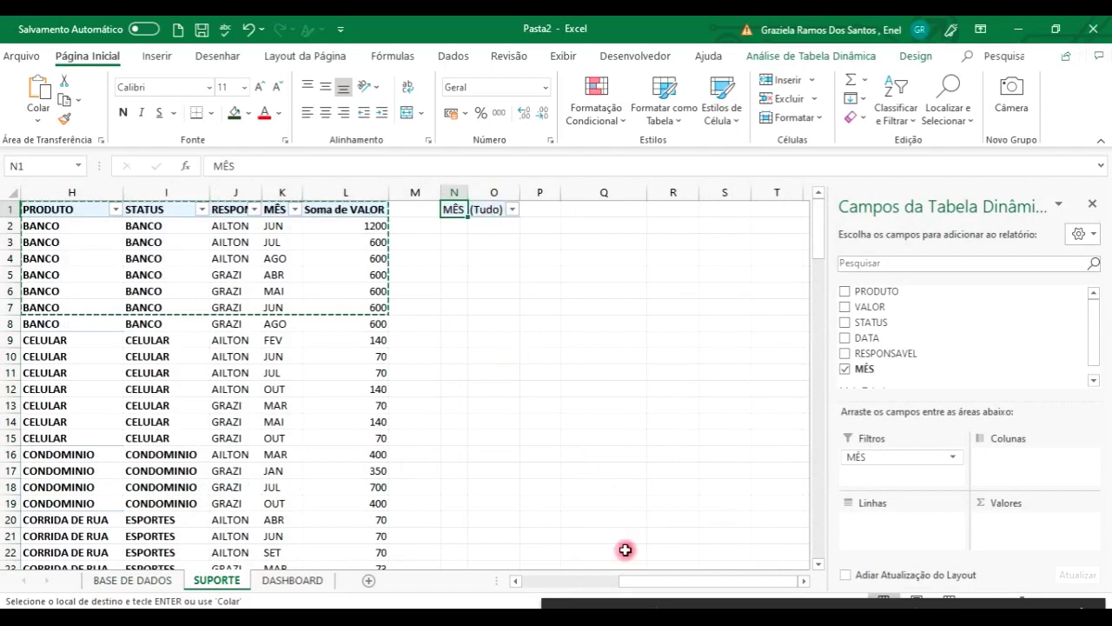
{"action": "left_click_drag", "start_coordinate": [635, 579], "coordinate": [510, 591]}
{"action": "left_click", "coordinate": [237, 520]}
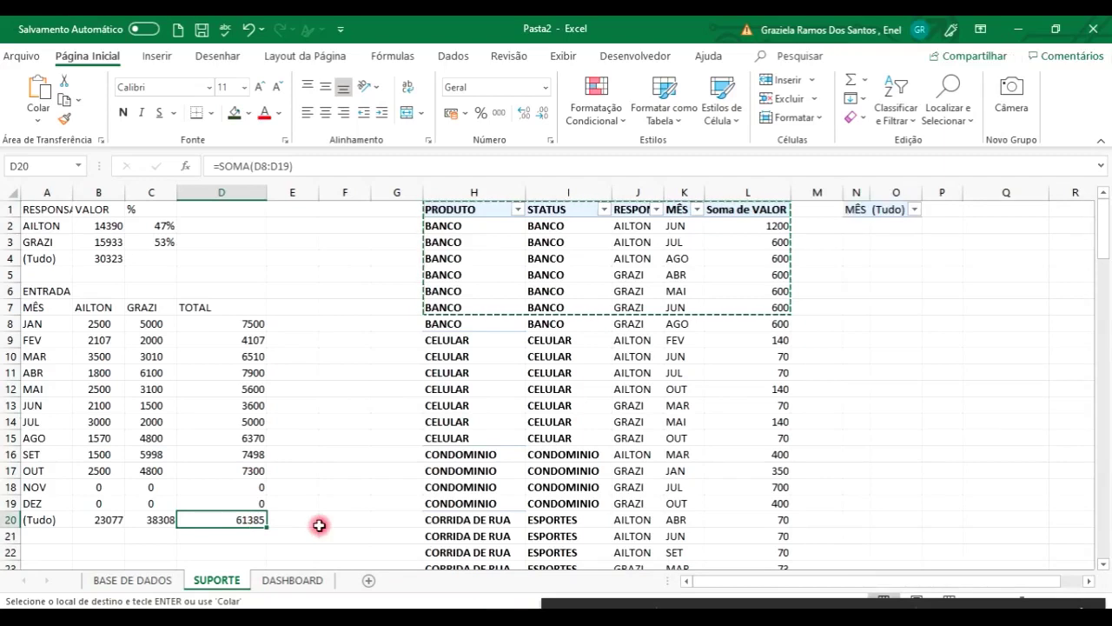
{"action": "key", "text": "Escape"}
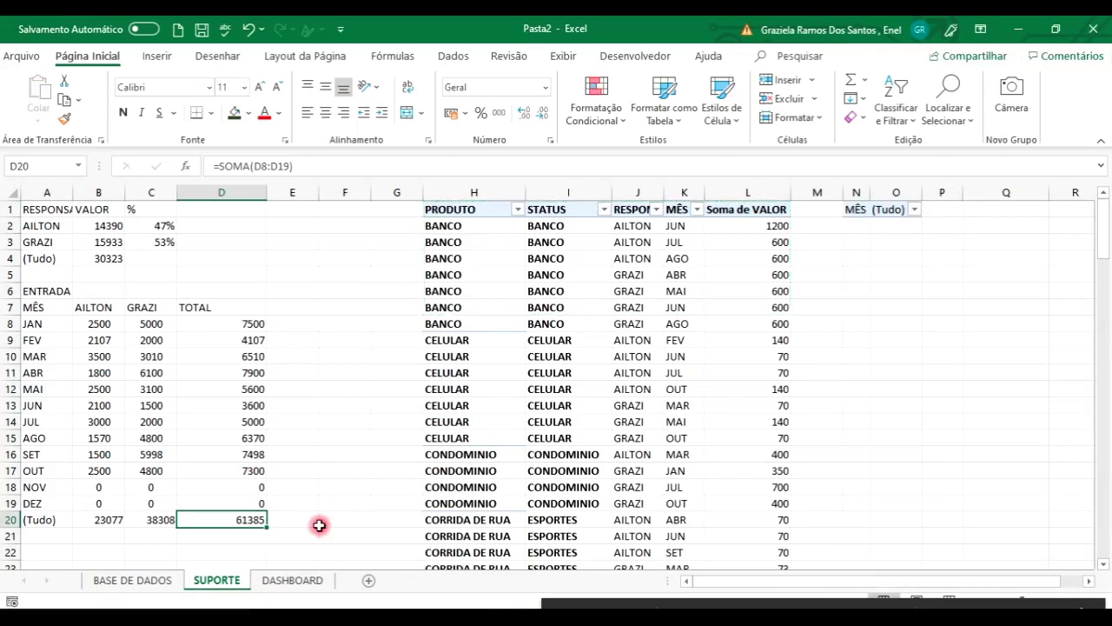
Clear the OUT filter from the MÊS slicer on DASHBOARD, and compare the row 37 totals with the MÊS filter cell O1 on SUPORTE
{"action": "scroll", "coordinate": [186, 543], "scroll_direction": "down", "scroll_amount": 6}
{"action": "left_click", "coordinate": [103, 502]}
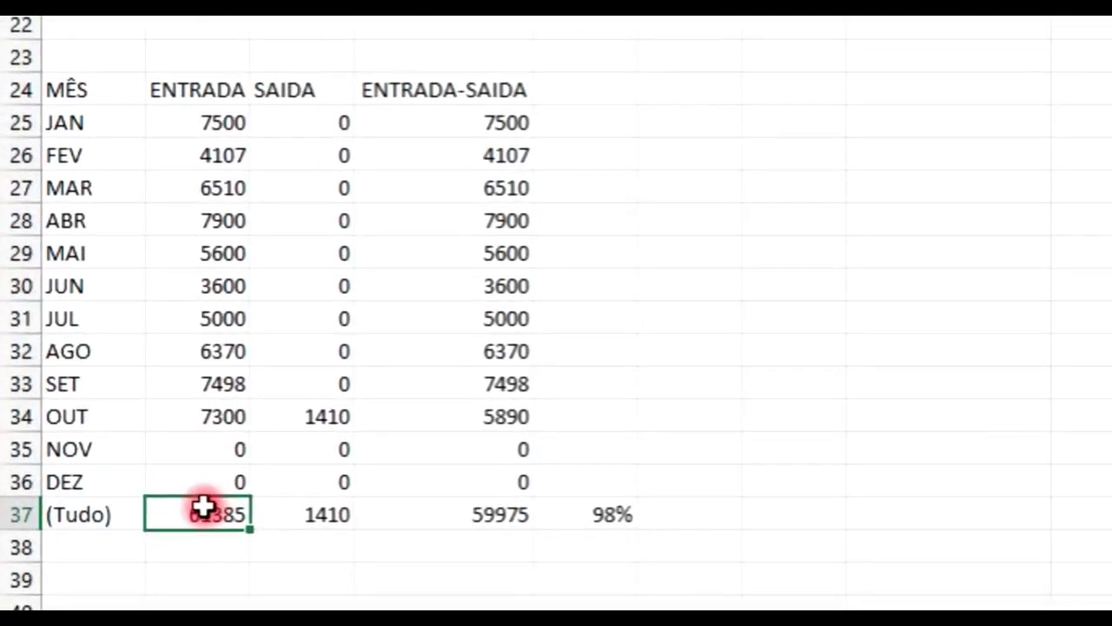
{"action": "left_click", "coordinate": [115, 517]}
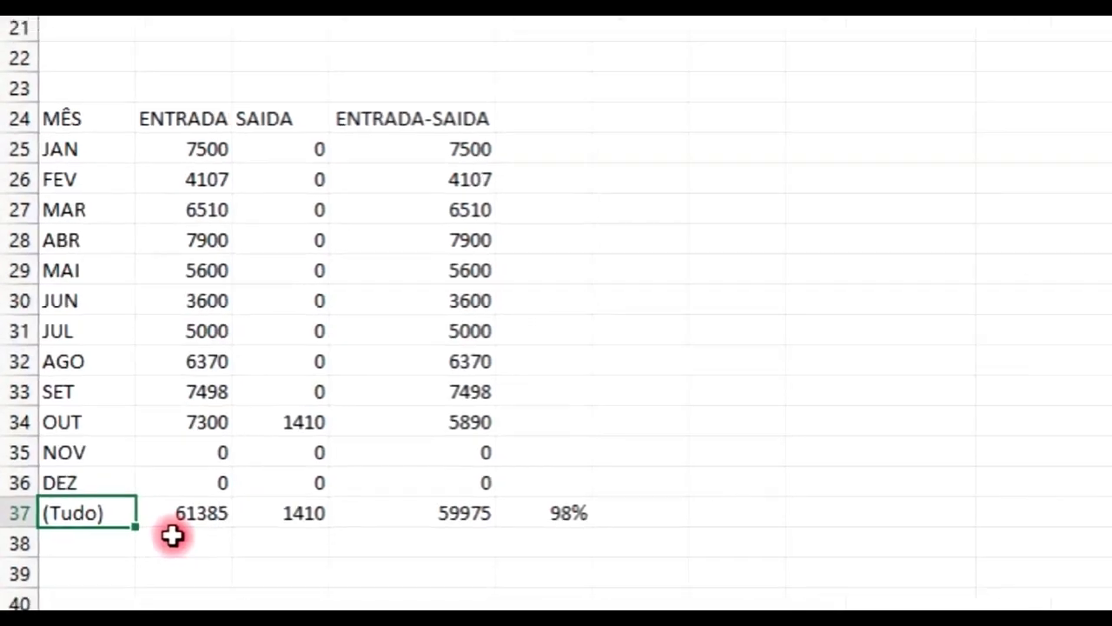
{"action": "left_click", "coordinate": [343, 602]}
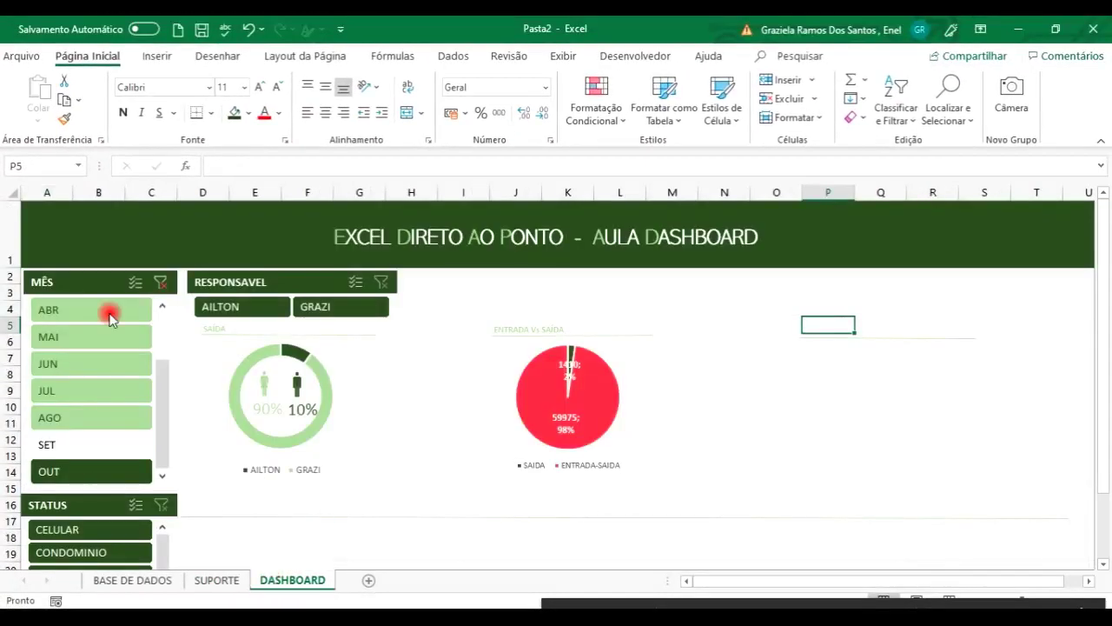
{"action": "left_click", "coordinate": [171, 289]}
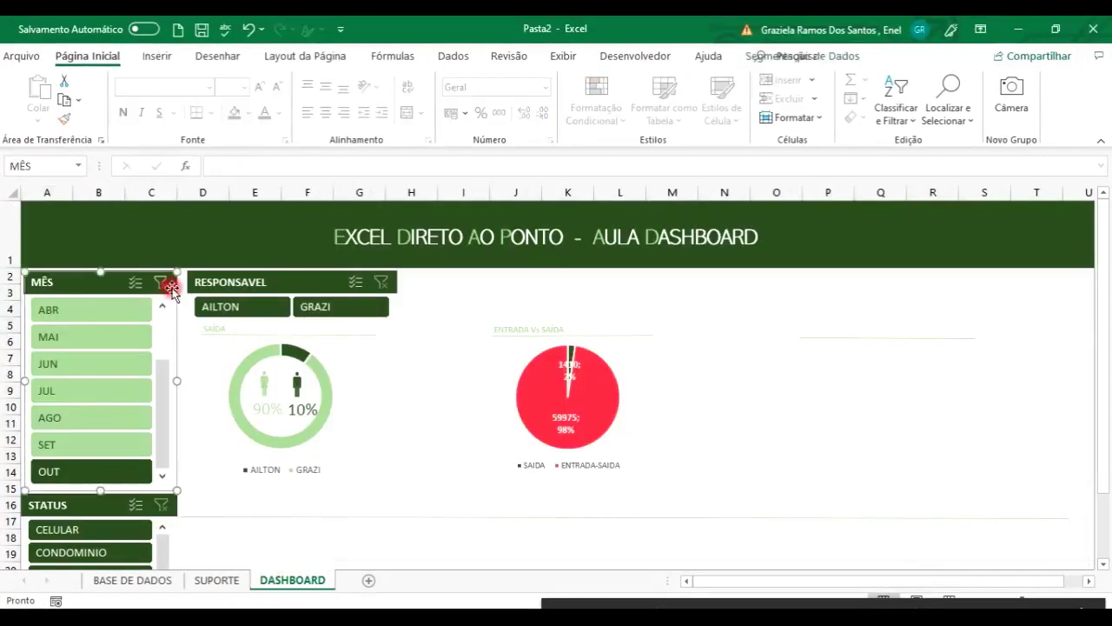
{"action": "left_click", "coordinate": [194, 581]}
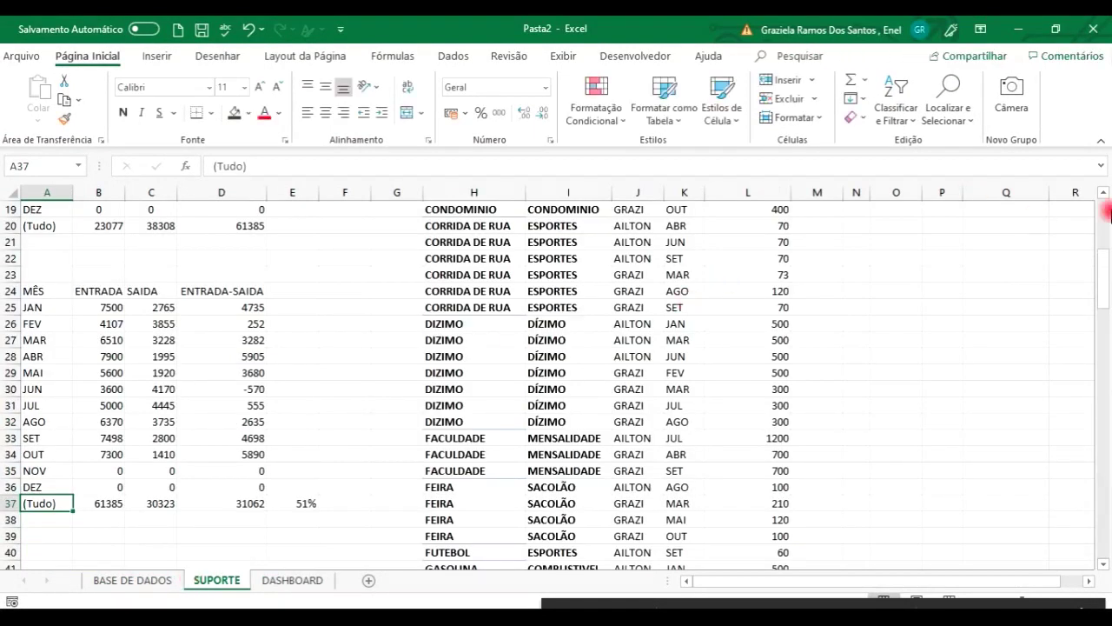
{"action": "left_click", "coordinate": [1105, 208]}
{"action": "scroll", "coordinate": [912, 221], "scroll_direction": "down", "scroll_amount": 1}
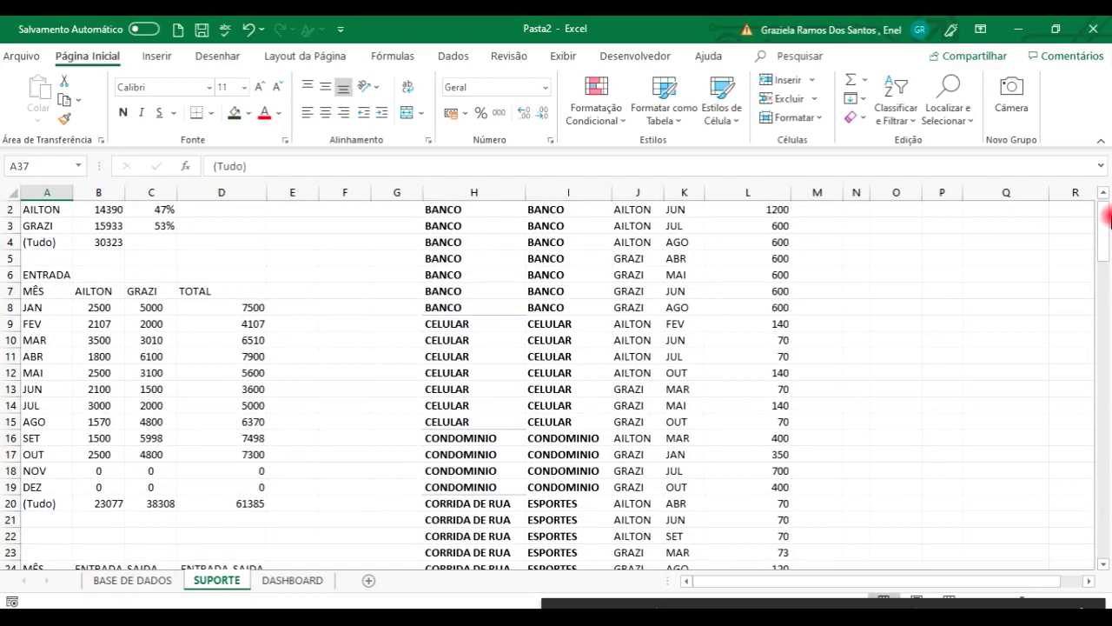
{"action": "left_click", "coordinate": [1106, 198]}
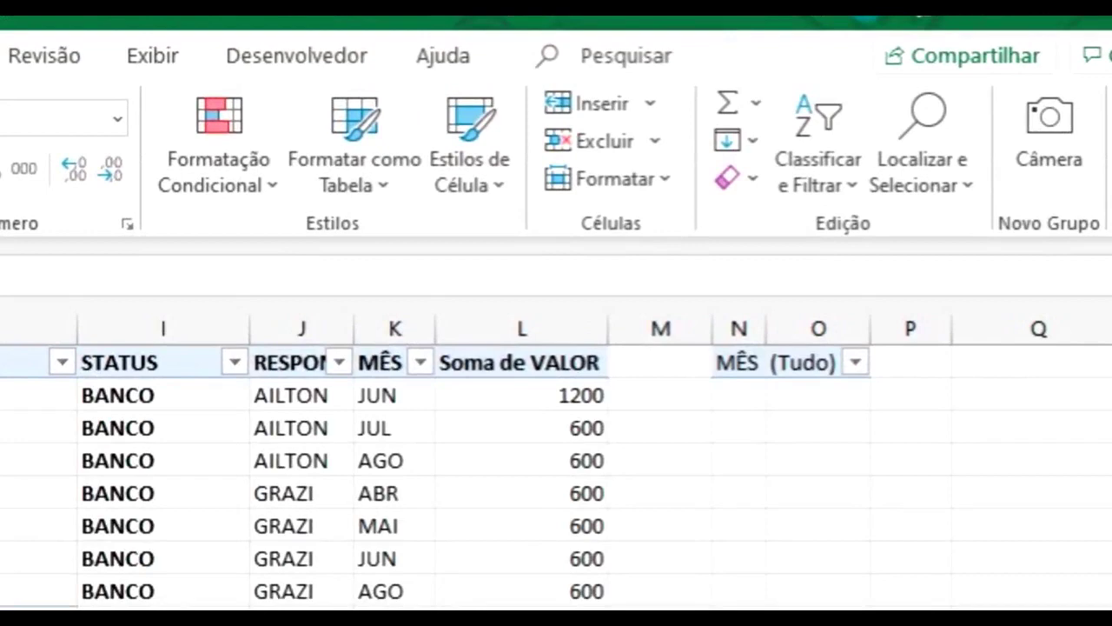
{"action": "scroll", "coordinate": [556, 478], "scroll_direction": "down", "scroll_amount": 5}
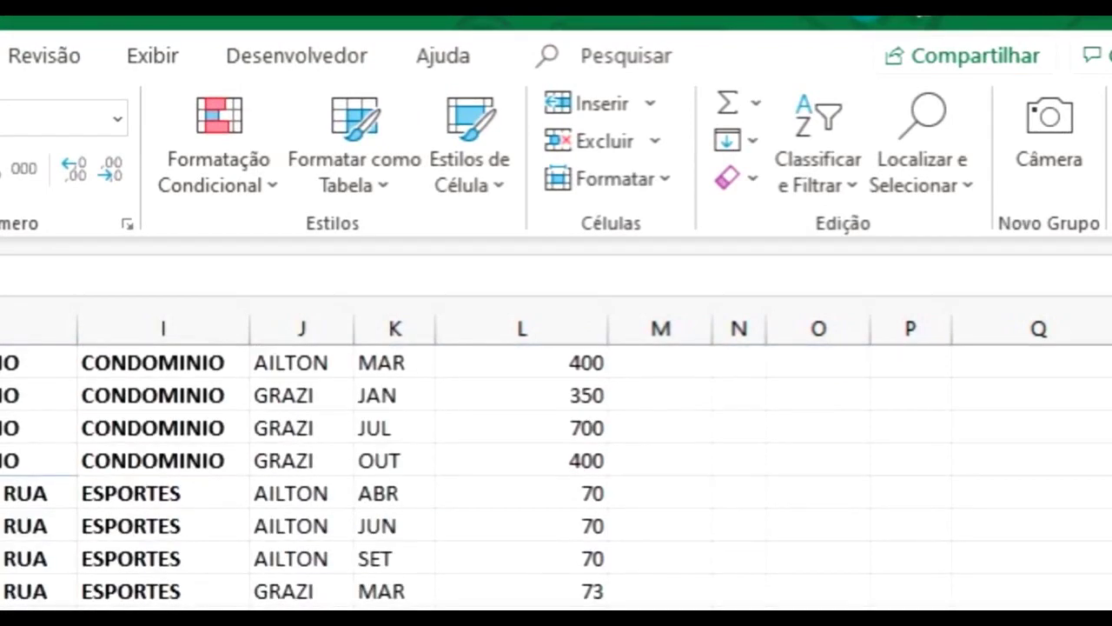
{"action": "scroll", "coordinate": [557, 478], "scroll_direction": "down", "scroll_amount": 1}
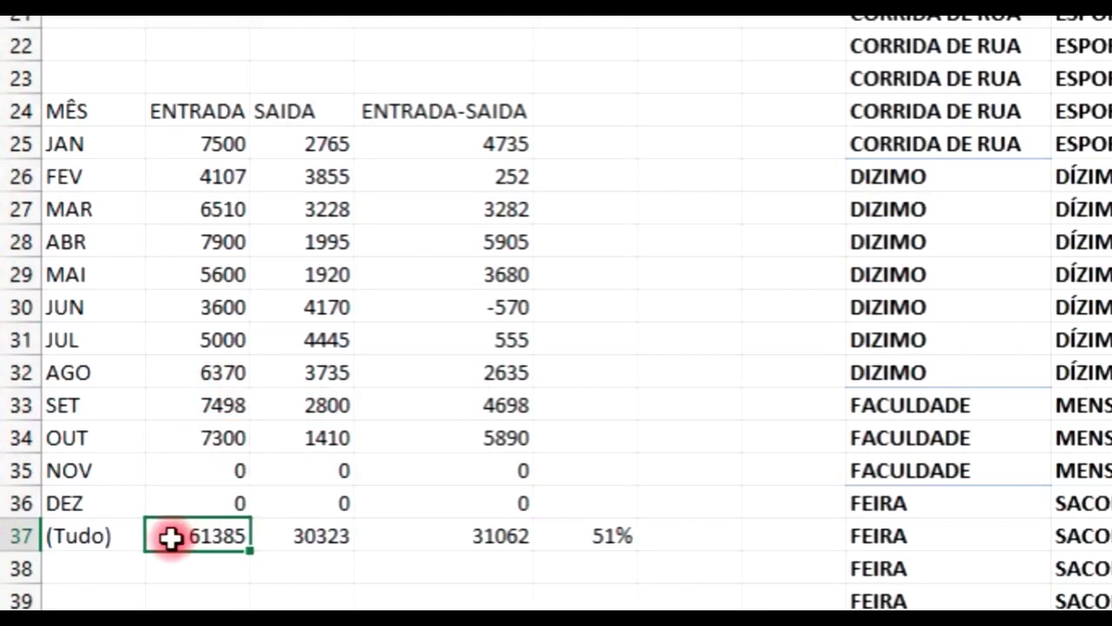
Begin an SE function in front of the SOMA in B37, using $A$37<>$O$1 as the logical test
{"action": "left_click", "coordinate": [286, 60]}
{"action": "type", "text": "SE"}
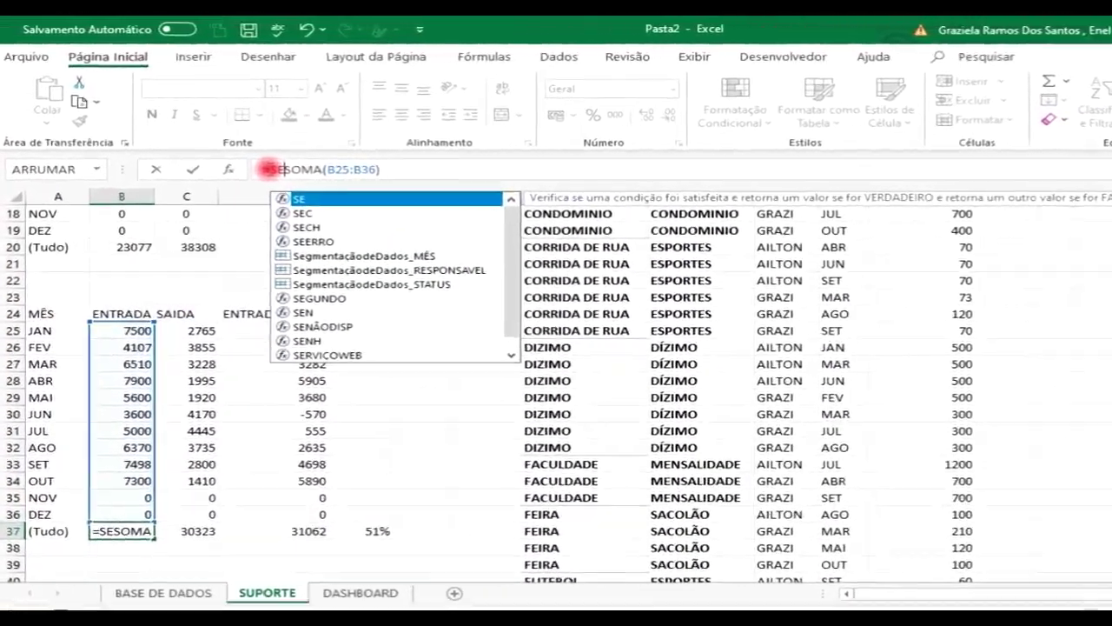
{"action": "type", "text": "("}
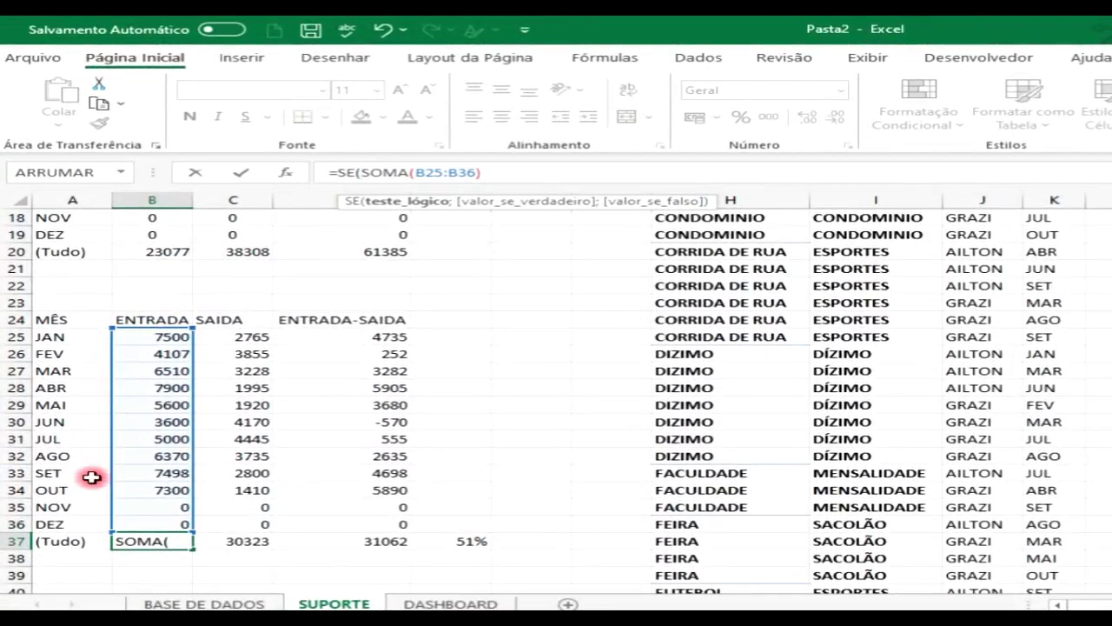
{"action": "left_click", "coordinate": [56, 545]}
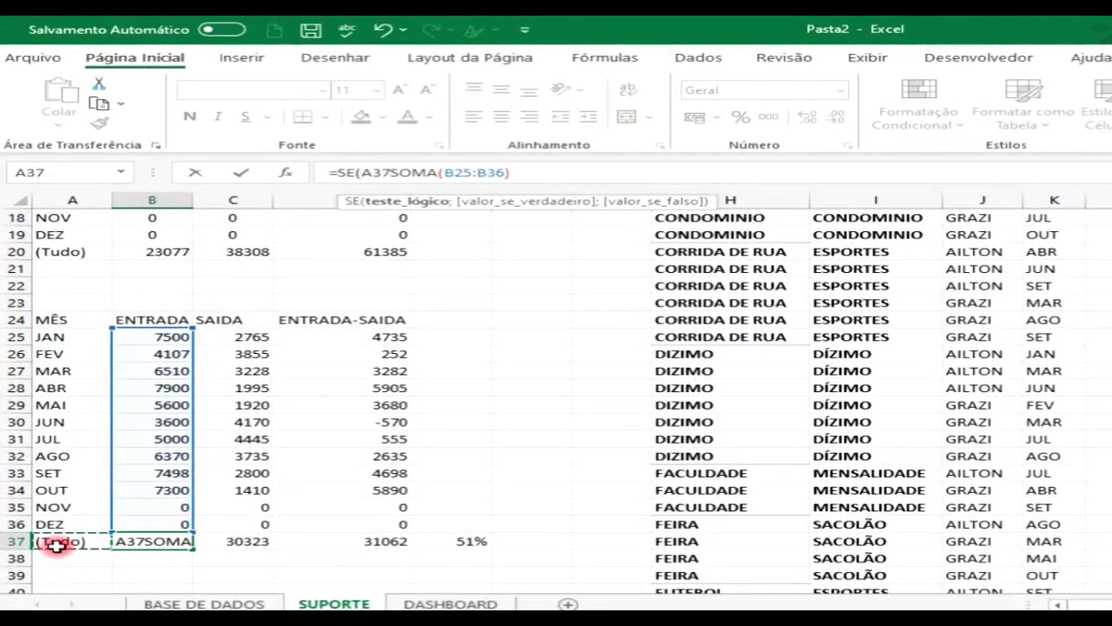
{"action": "key", "text": "F4"}
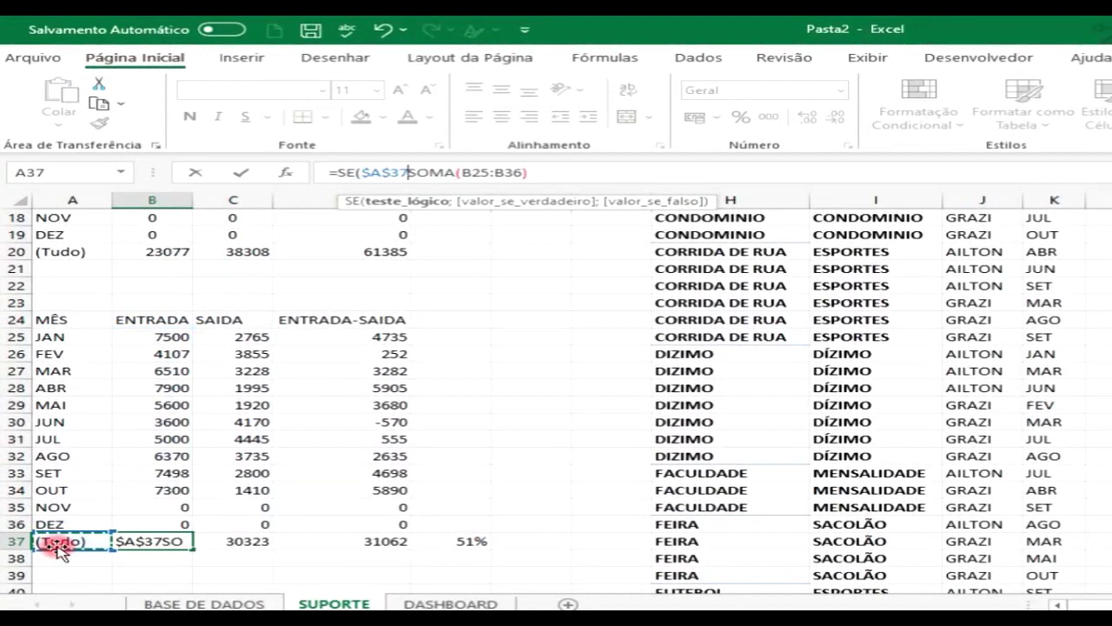
{"action": "type", "text": "<>"}
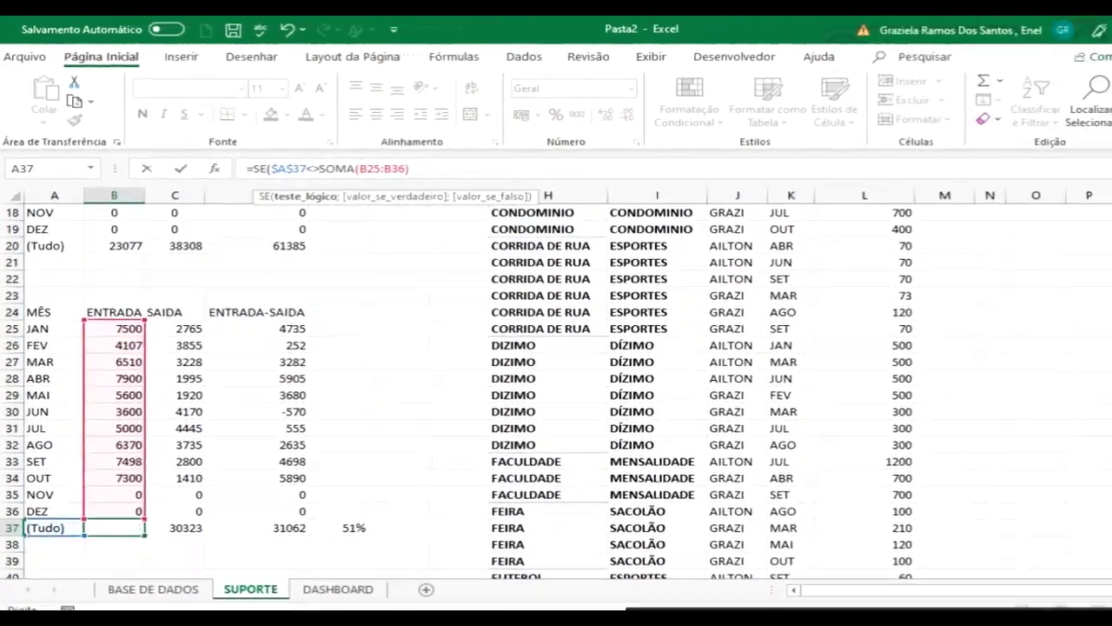
{"action": "scroll", "coordinate": [556, 365], "scroll_direction": "up", "scroll_amount": 6}
{"action": "left_click", "coordinate": [1028, 214]}
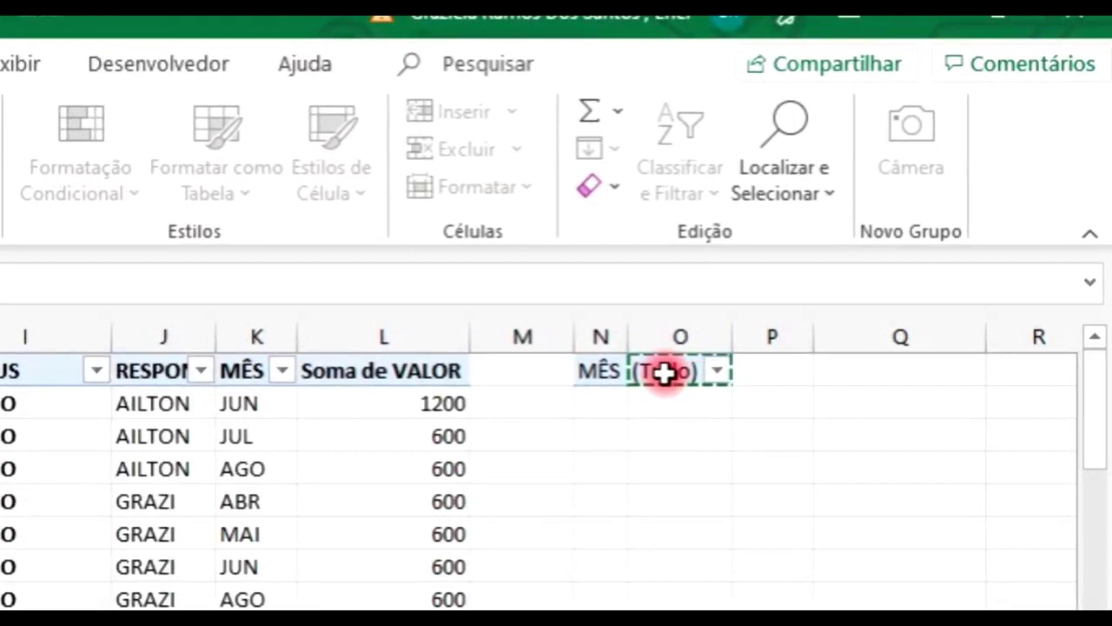
{"action": "scroll", "coordinate": [665, 373], "scroll_direction": "down", "scroll_amount": 5}
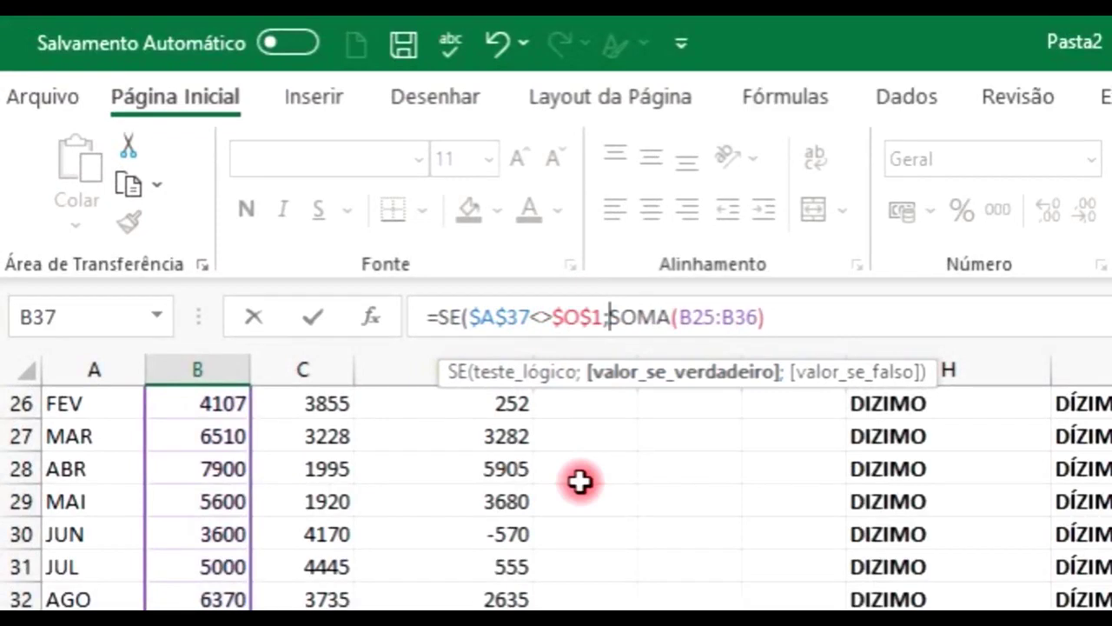
Insert a PROCV as the true result of the SE in B37, with $O$1 as its lookup value
{"action": "type", "text": "PRO"}
{"action": "type", "text": "CV"}
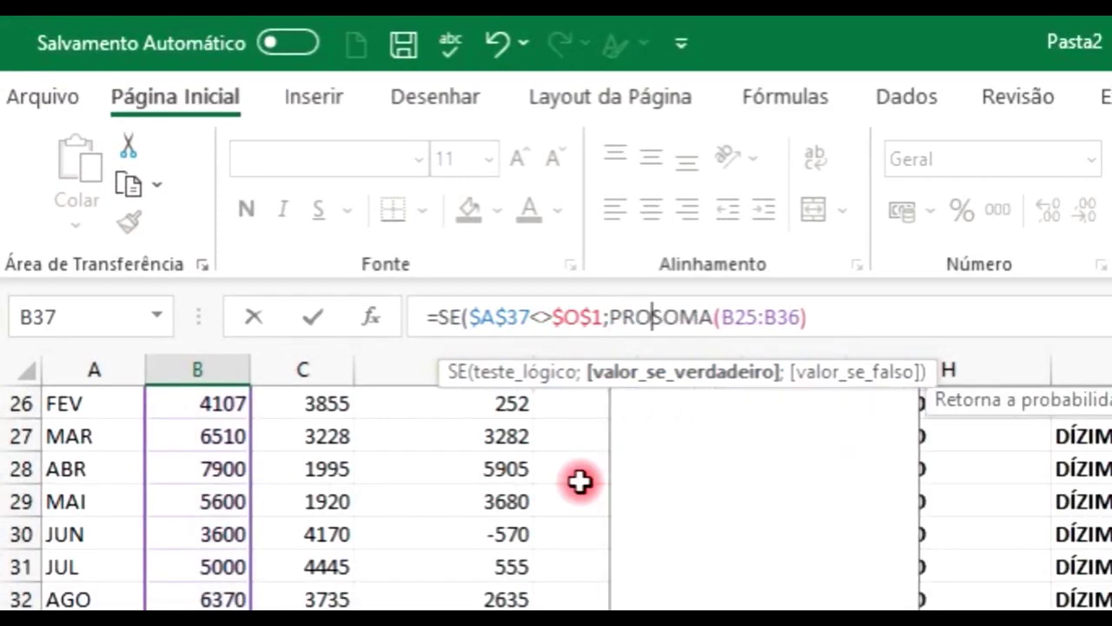
{"action": "type", "text": "("}
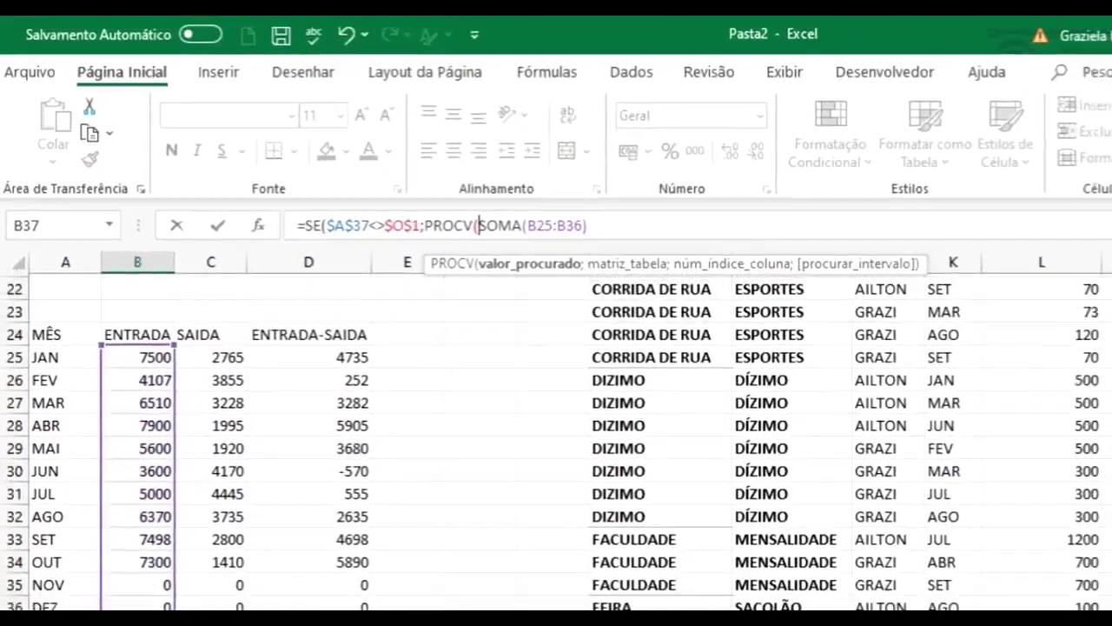
{"action": "scroll", "coordinate": [1104, 226], "scroll_direction": "up", "scroll_amount": 6}
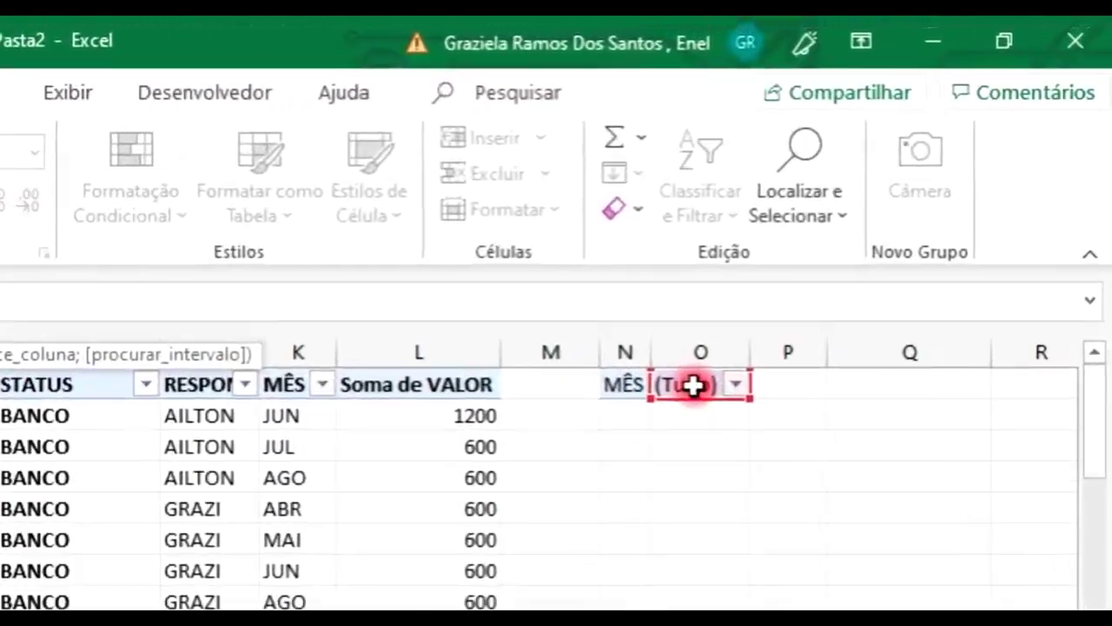
{"action": "key", "text": "ctrl+c"}
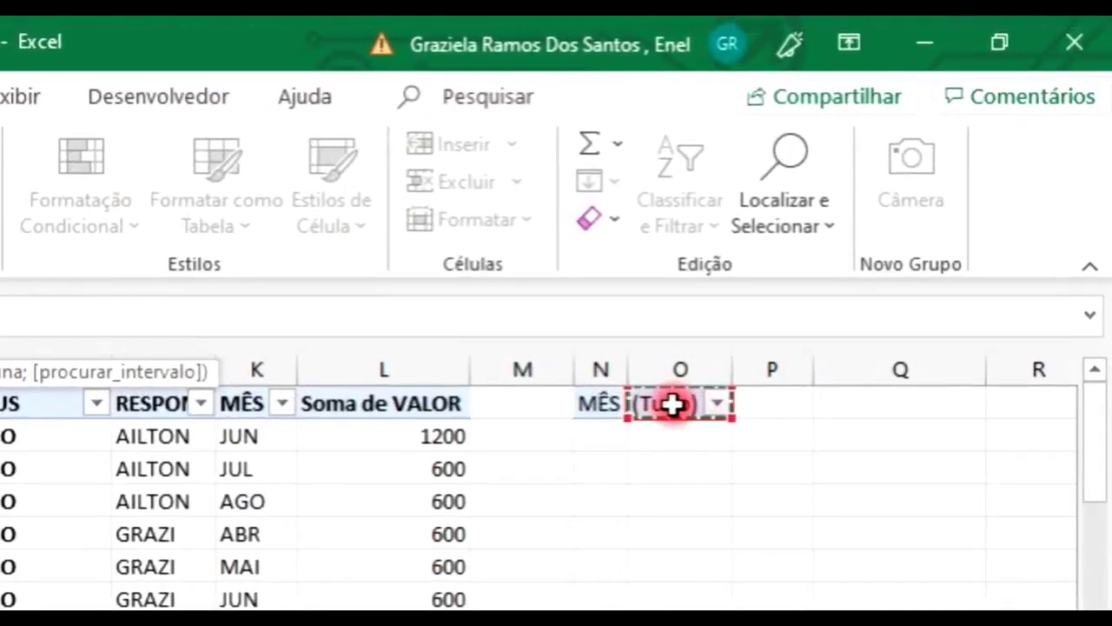
{"action": "scroll", "coordinate": [673, 404], "scroll_direction": "down", "scroll_amount": 6}
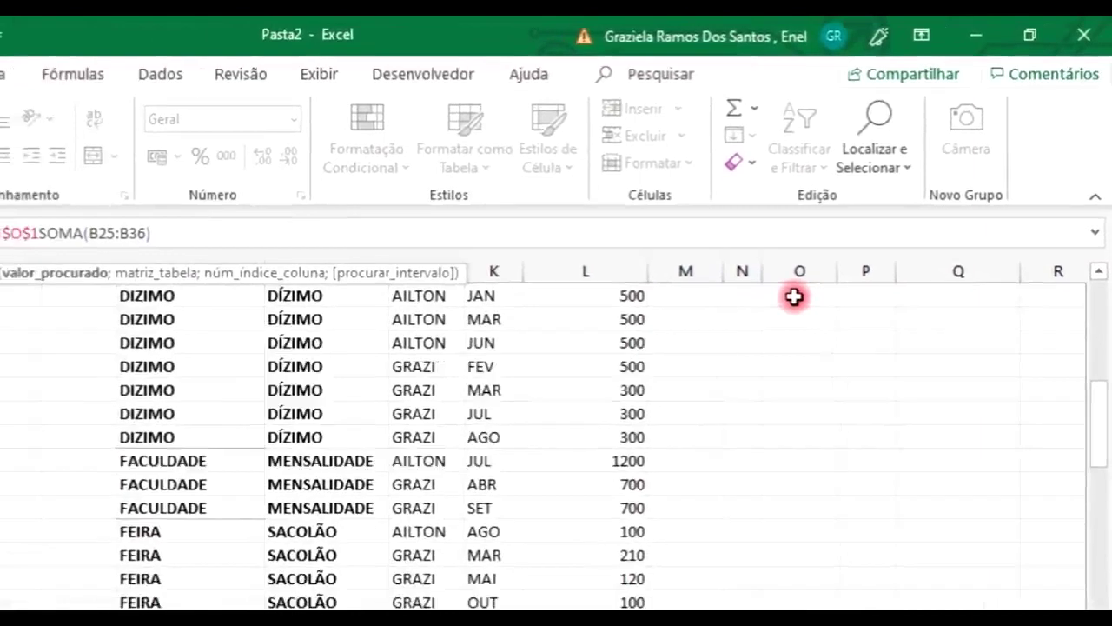
{"action": "type", "text": ";PROCV($O$1;"}
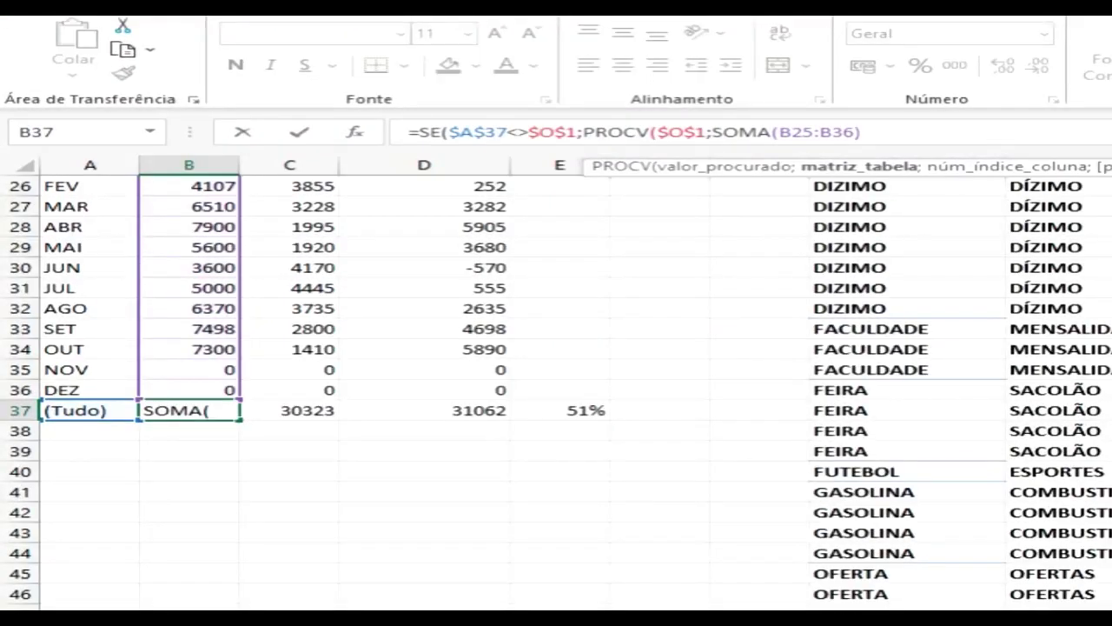
Complete the PROCV in B37 with table range $A$25:$B$36, column index 2 and exact match 0
{"action": "scroll", "coordinate": [556, 391], "scroll_direction": "up", "scroll_amount": 2}
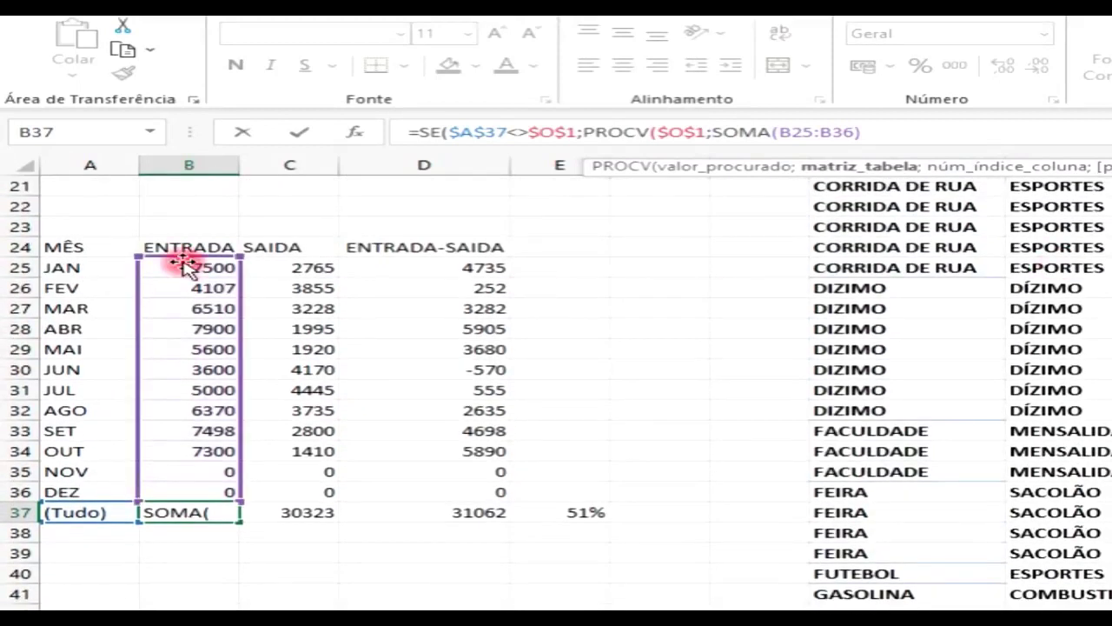
{"action": "left_click", "coordinate": [93, 247]}
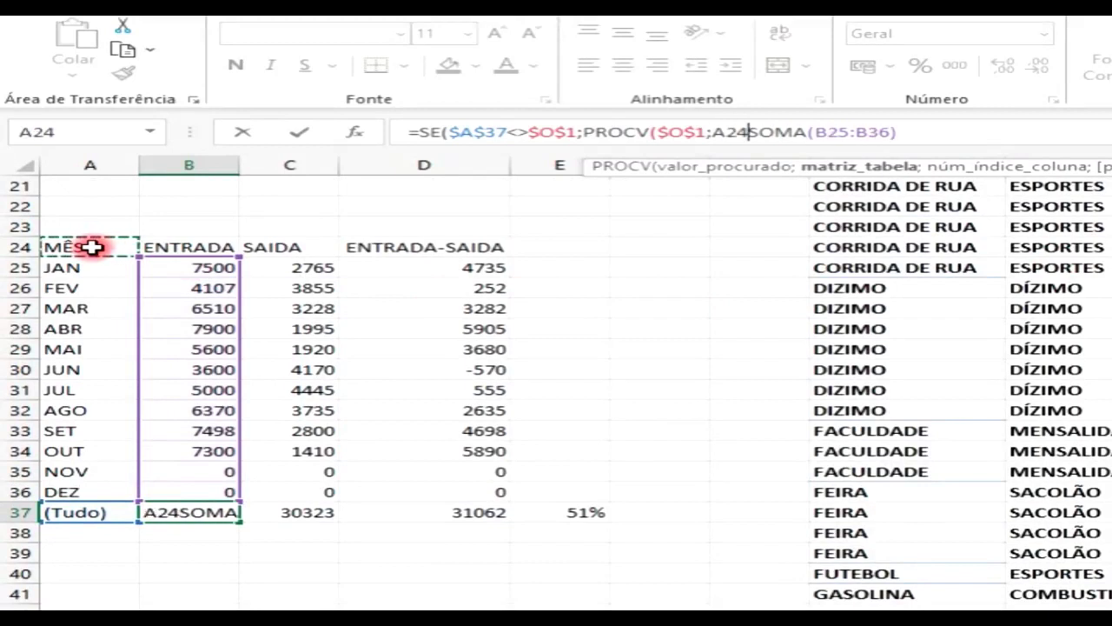
{"action": "left_click_drag", "start_coordinate": [92, 247], "coordinate": [188, 492]}
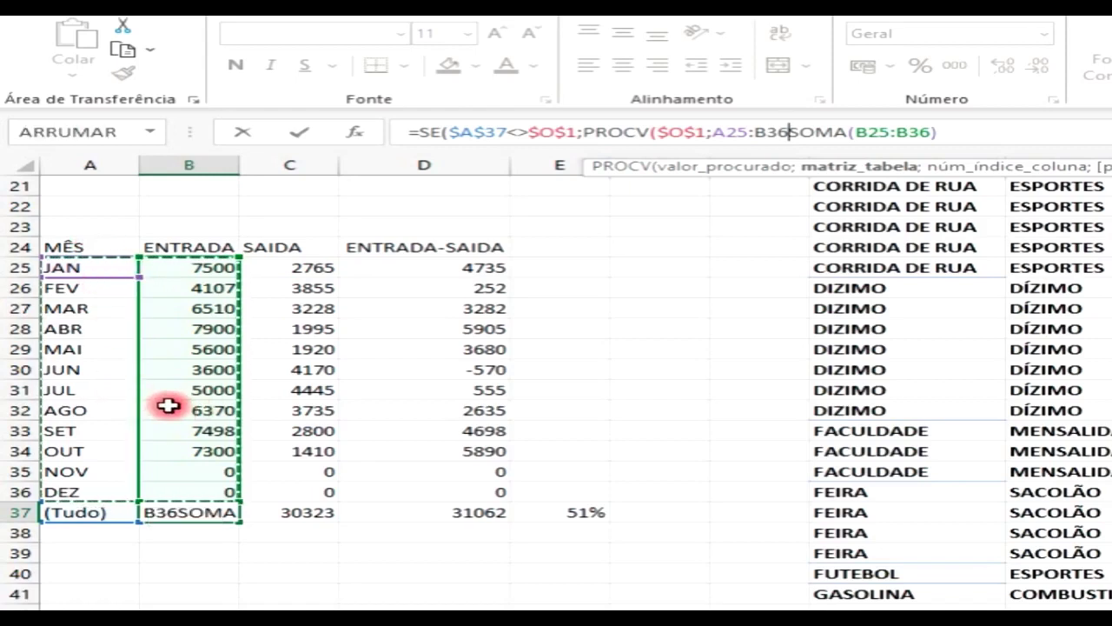
{"action": "key", "text": "F4"}
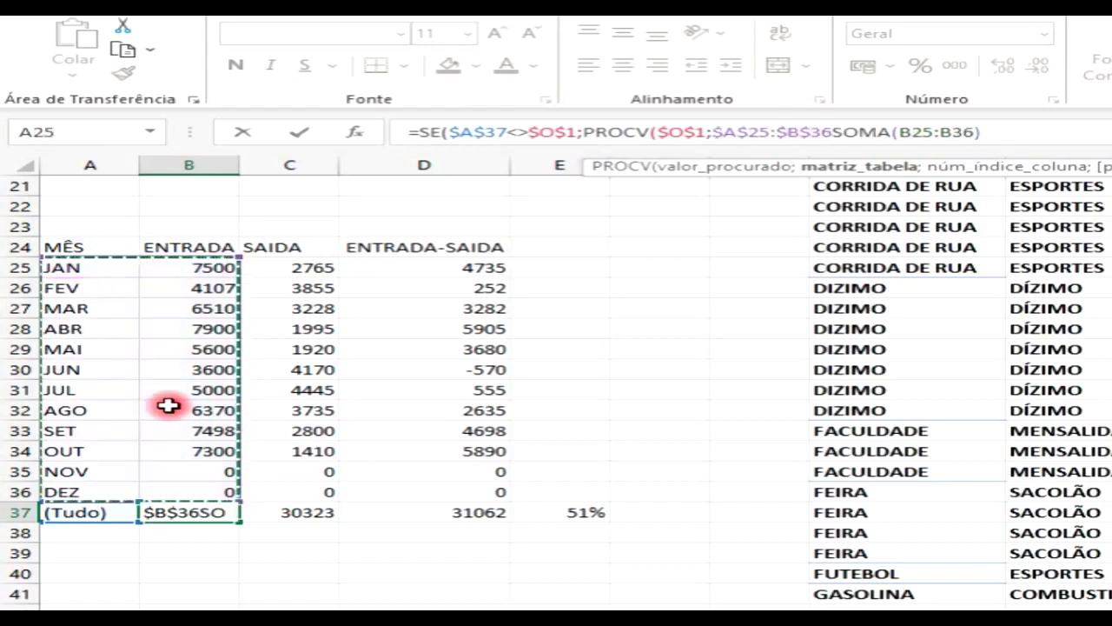
{"action": "type", "text": ";"}
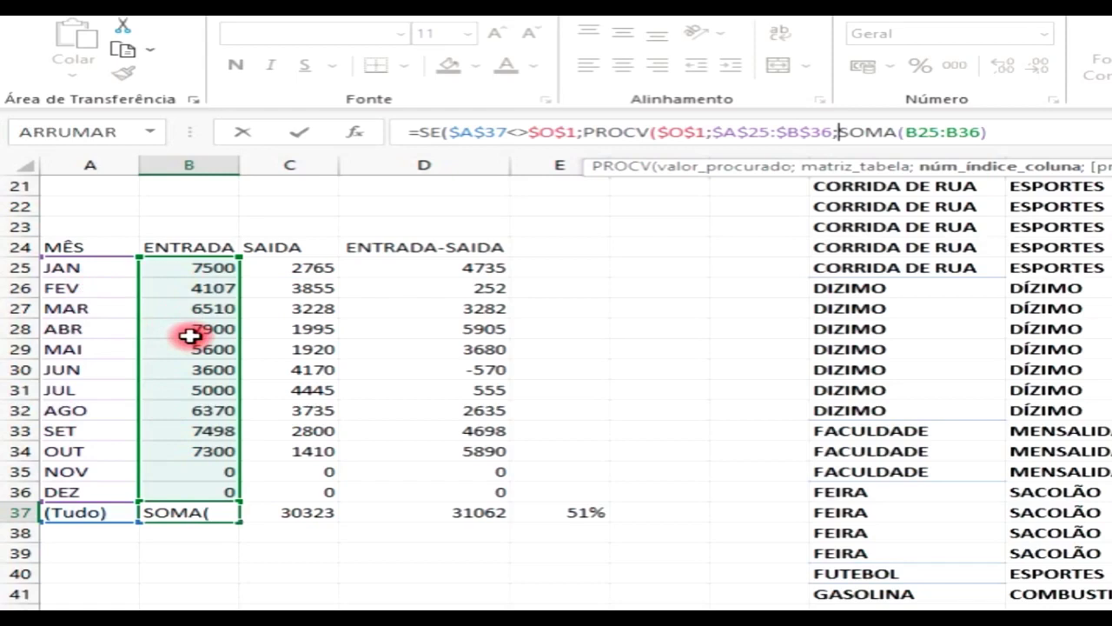
{"action": "type", "text": "2"}
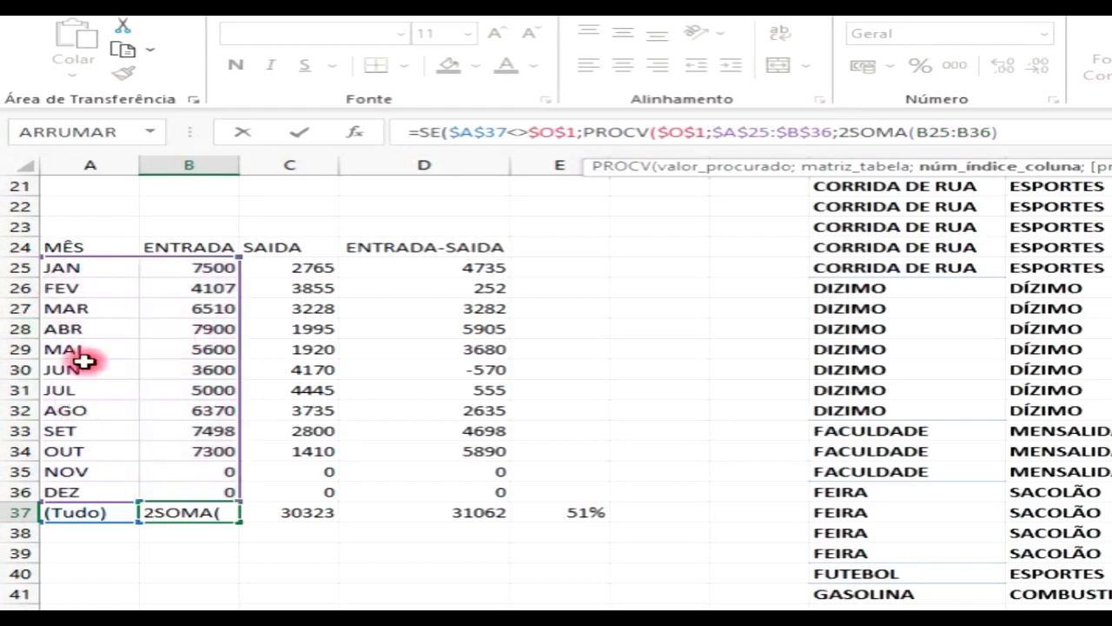
{"action": "type", "text": ";0"}
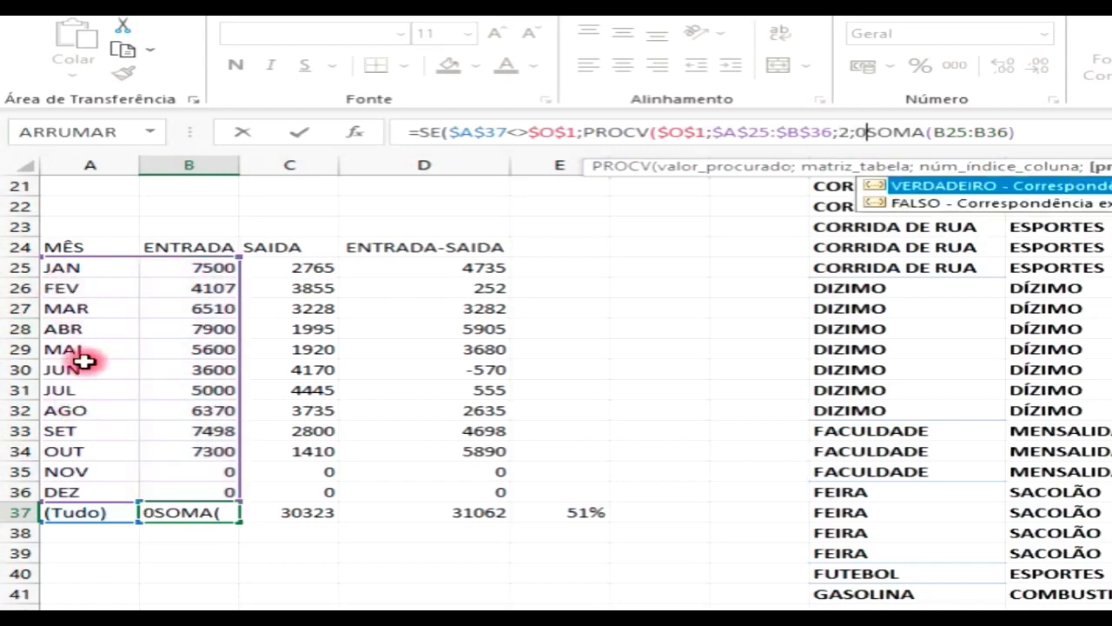
{"action": "type", "text": ")"}
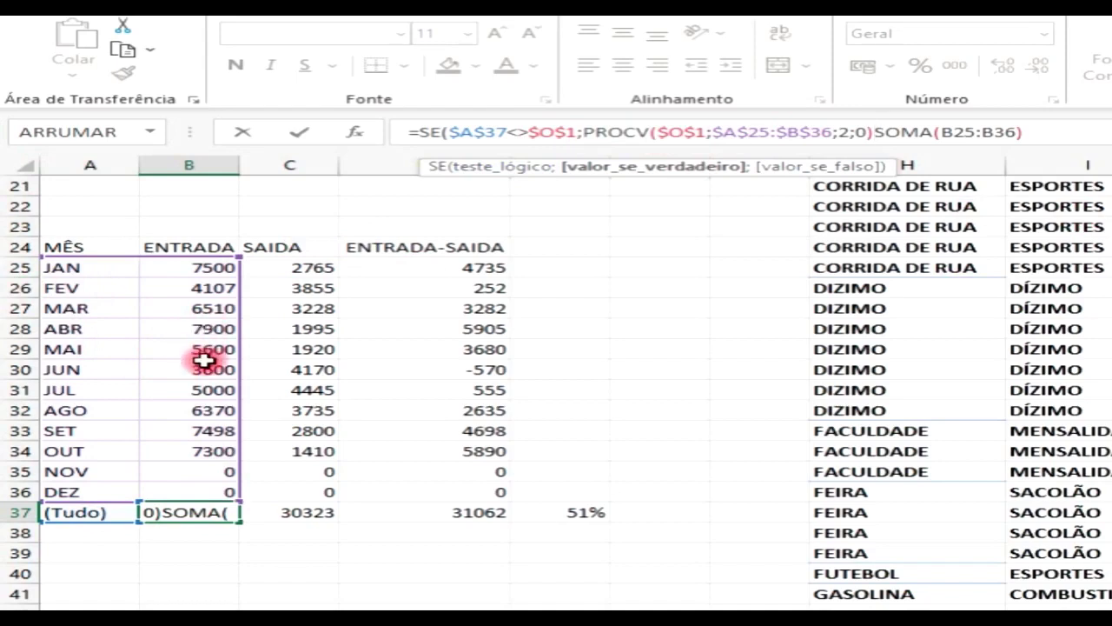
Make SOMA(B25:B36) the false result of the SE, close the function and commit the formula in B37
{"action": "type", "text": ";"}
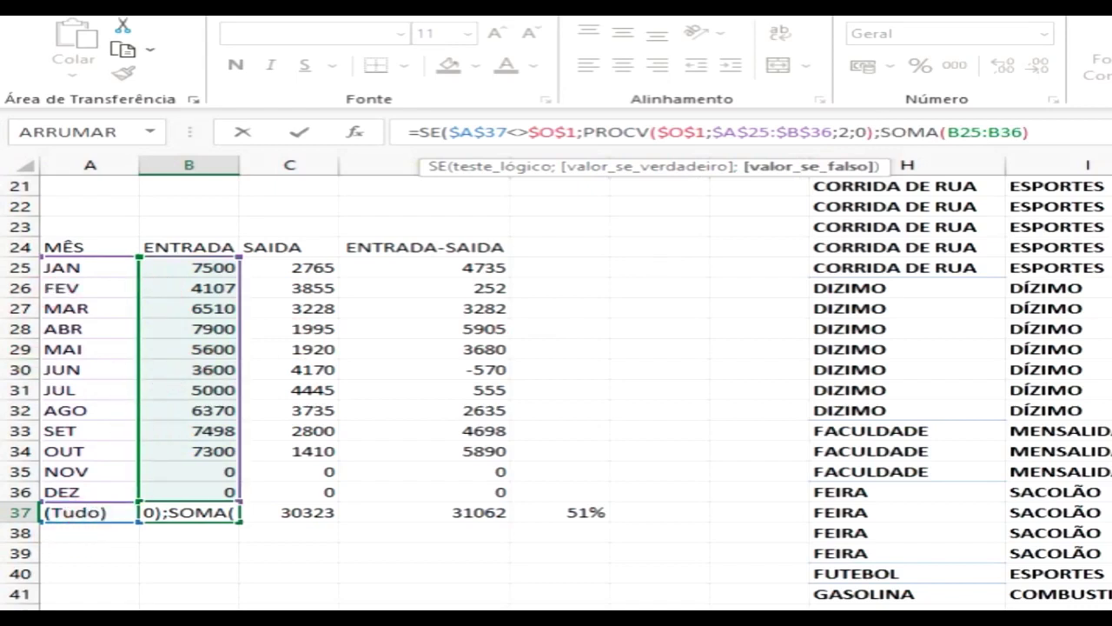
{"action": "scroll", "coordinate": [556, 391], "scroll_direction": "up", "scroll_amount": 7}
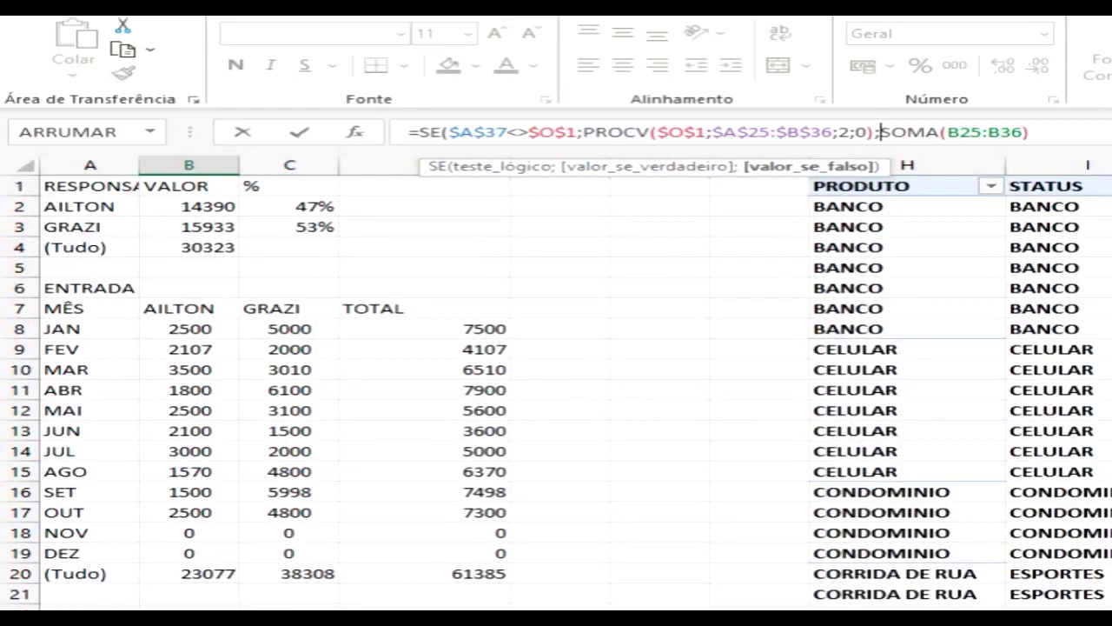
{"action": "scroll", "coordinate": [556, 392], "scroll_direction": "down", "scroll_amount": 13}
{"action": "scroll", "coordinate": [556, 391], "scroll_direction": "up", "scroll_amount": 6}
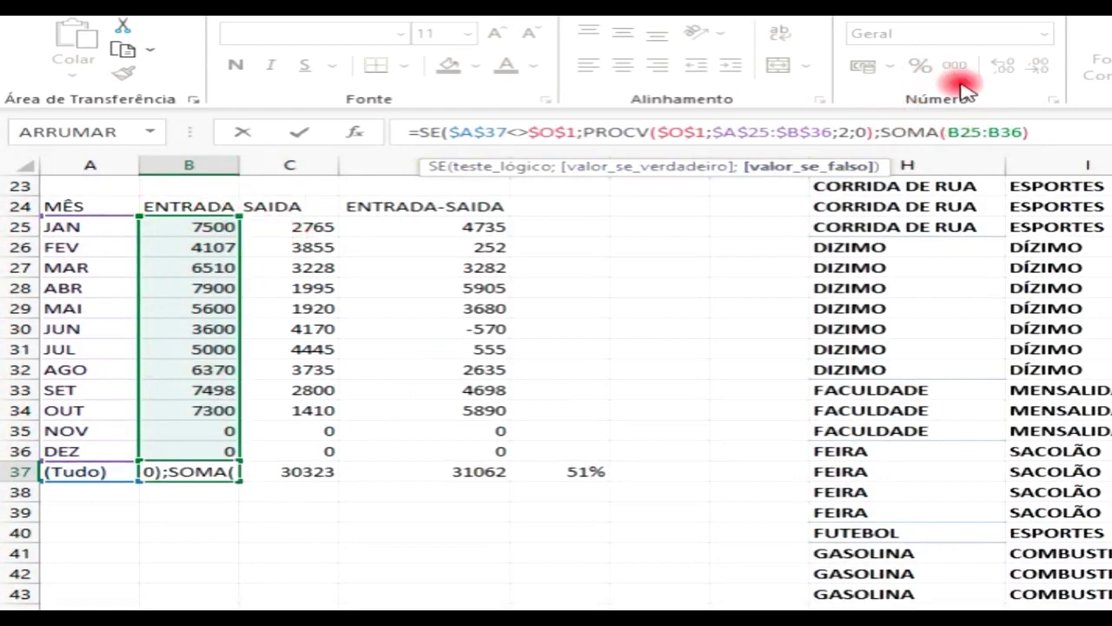
{"action": "left_click", "coordinate": [1042, 128]}
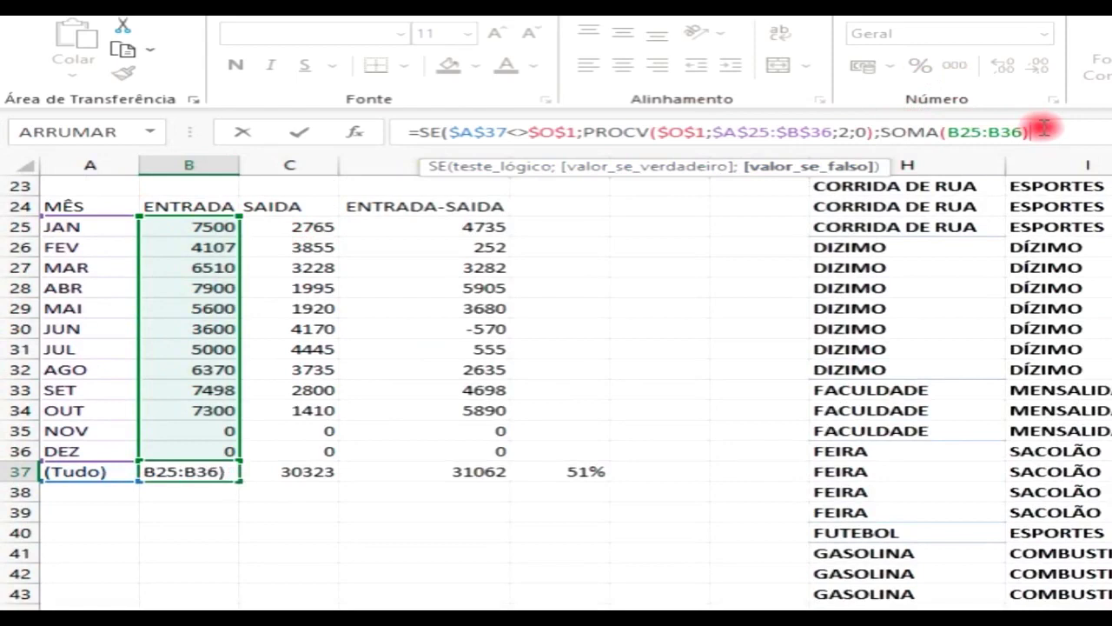
{"action": "type", "text": ")"}
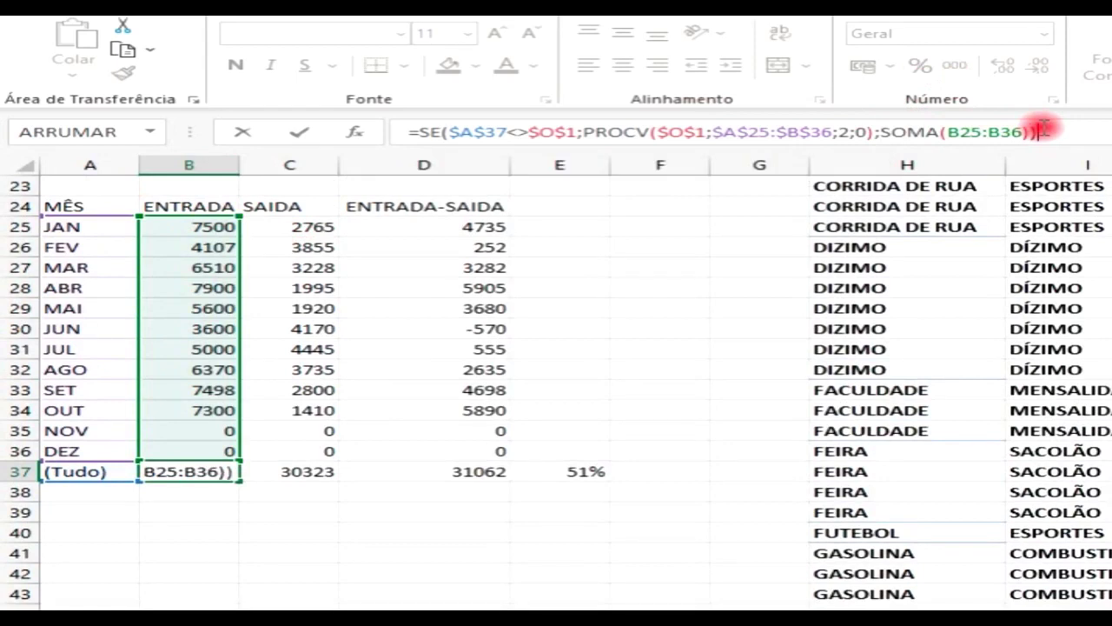
{"action": "key", "text": "Return"}
{"action": "key", "text": "Up"}
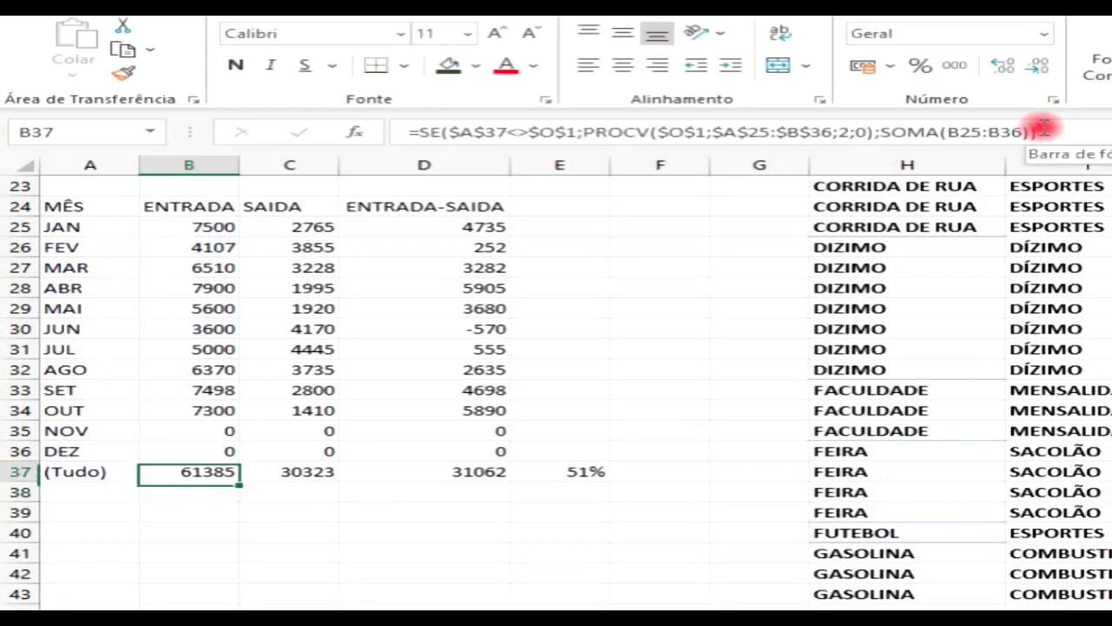
Examine the monthly ENTRADA values in B25:B36 that feed the formula in B37
{"action": "key", "text": "Right"}
{"action": "key", "text": "Left"}
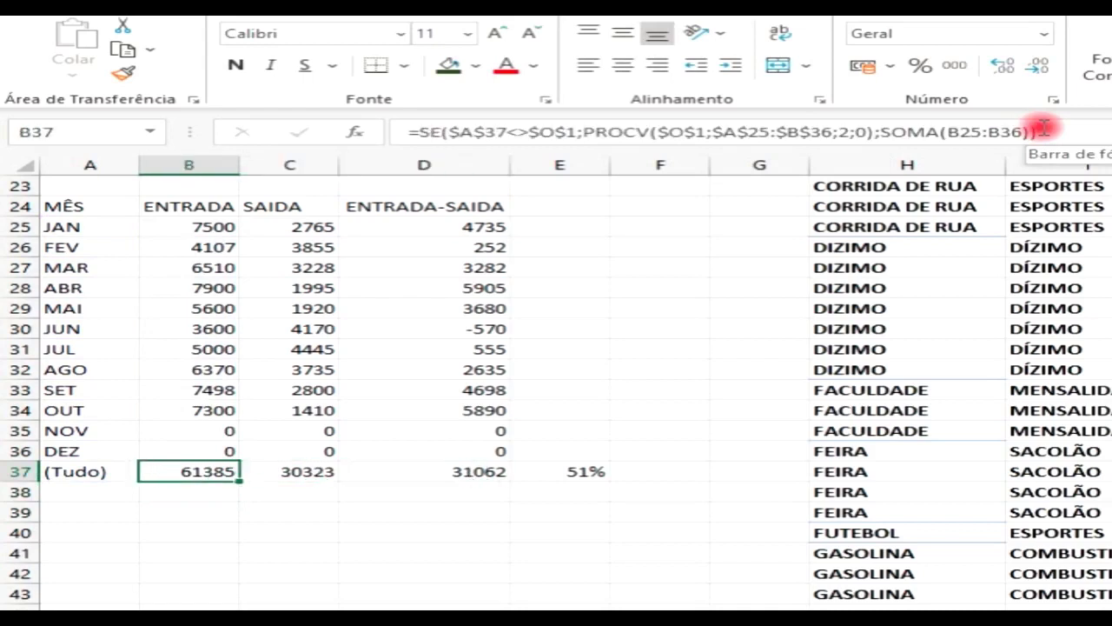
{"action": "key", "text": "Up"}
{"action": "key", "text": "Up"}
{"action": "key", "text": "Up"}
{"action": "key", "text": "Up"}
{"action": "key", "text": "Up"}
{"action": "key", "text": "Up"}
{"action": "key", "text": "Up"}
{"action": "key", "text": "Up"}
{"action": "key", "text": "Up"}
{"action": "key", "text": "Up"}
{"action": "key", "text": "Up"}
{"action": "key", "text": "Up"}
{"action": "key", "text": "Down"}
{"action": "key", "text": "Down"}
{"action": "key", "text": "Down"}
{"action": "key", "text": "Down"}
{"action": "key", "text": "Down"}
{"action": "key", "text": "Down"}
{"action": "key", "text": "Down"}
{"action": "key", "text": "Down"}
{"action": "key", "text": "Down"}
{"action": "key", "text": "Down"}
{"action": "key", "text": "Down"}
{"action": "key", "text": "Down"}
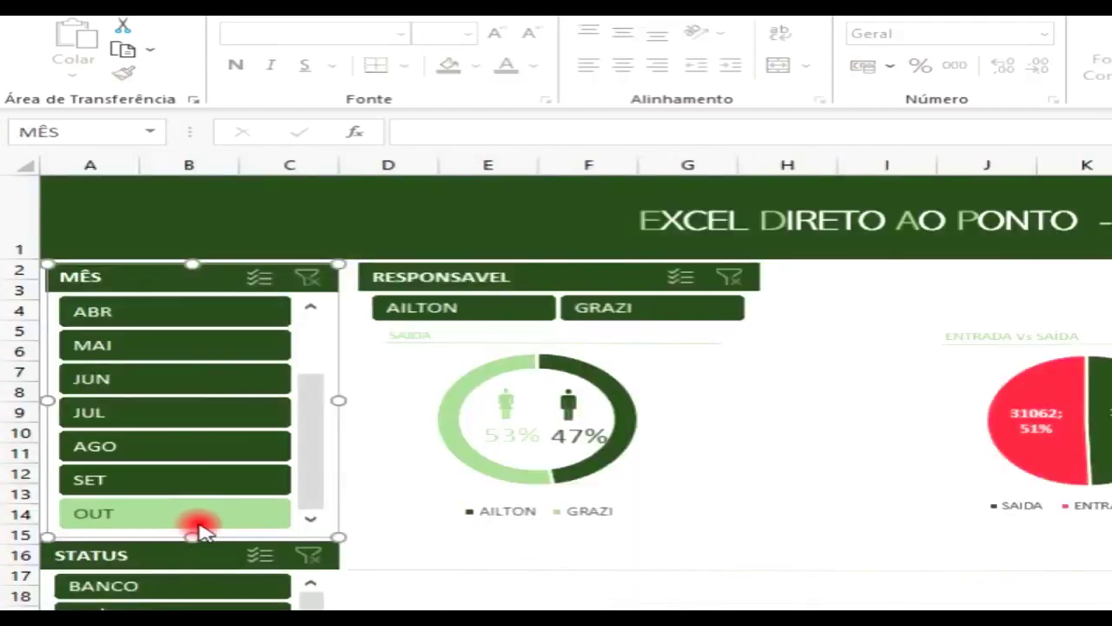
Filter the MÊS slicer on DASHBOARD to OUT and to ABR, checking the B37 total on SUPORTE for each month
{"action": "left_click", "coordinate": [205, 523]}
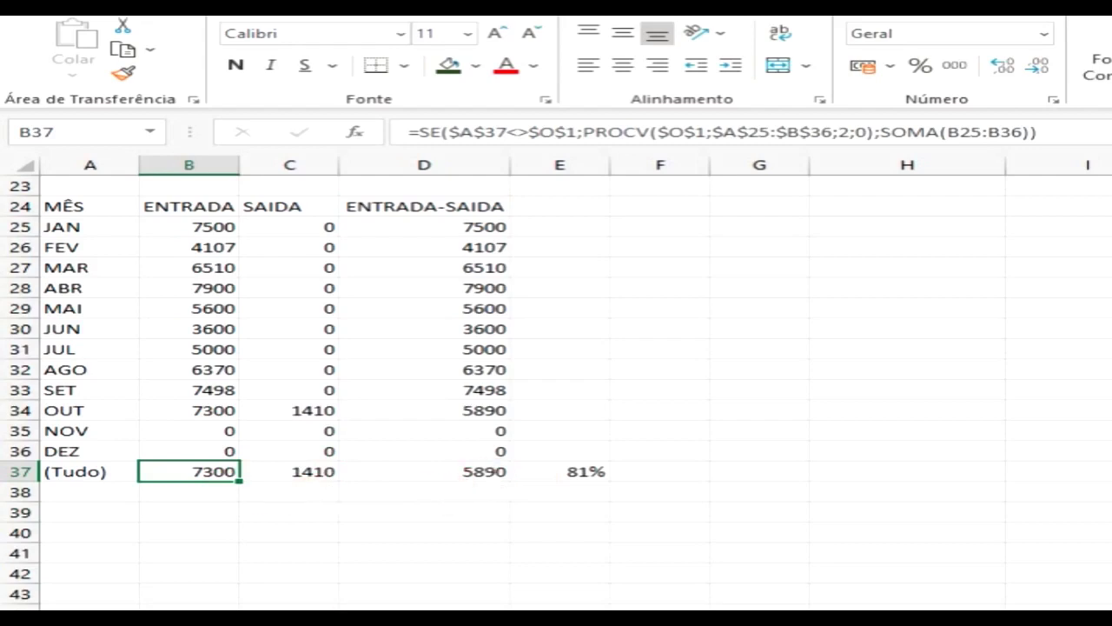
{"action": "key", "text": "ctrl+Page_Up"}
{"action": "left_click", "coordinate": [232, 318]}
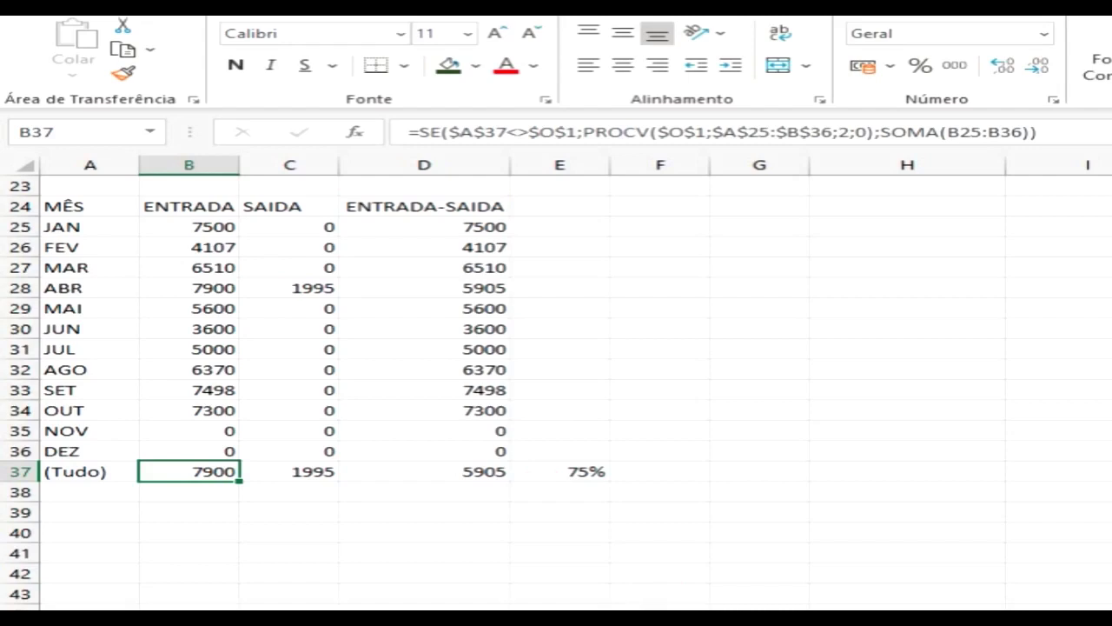
{"action": "key", "text": "ctrl+Page_Down"}
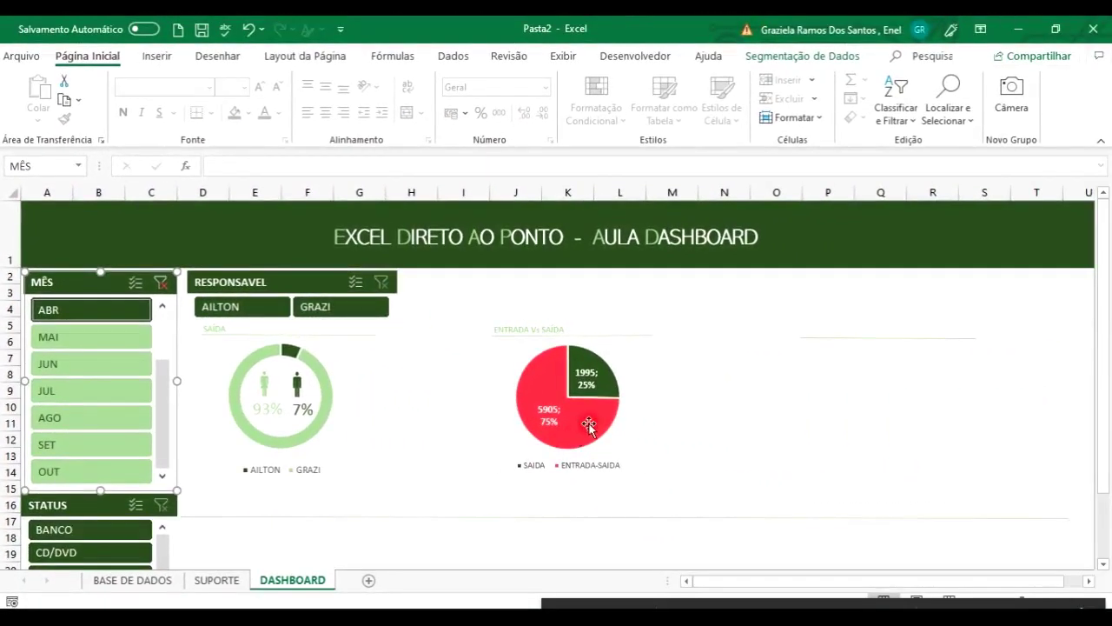
Fill the ENTRADA-SAIDA slice of the ENTRADA Vs SAÍDA pie chart with dark green
{"action": "left_click", "coordinate": [578, 425]}
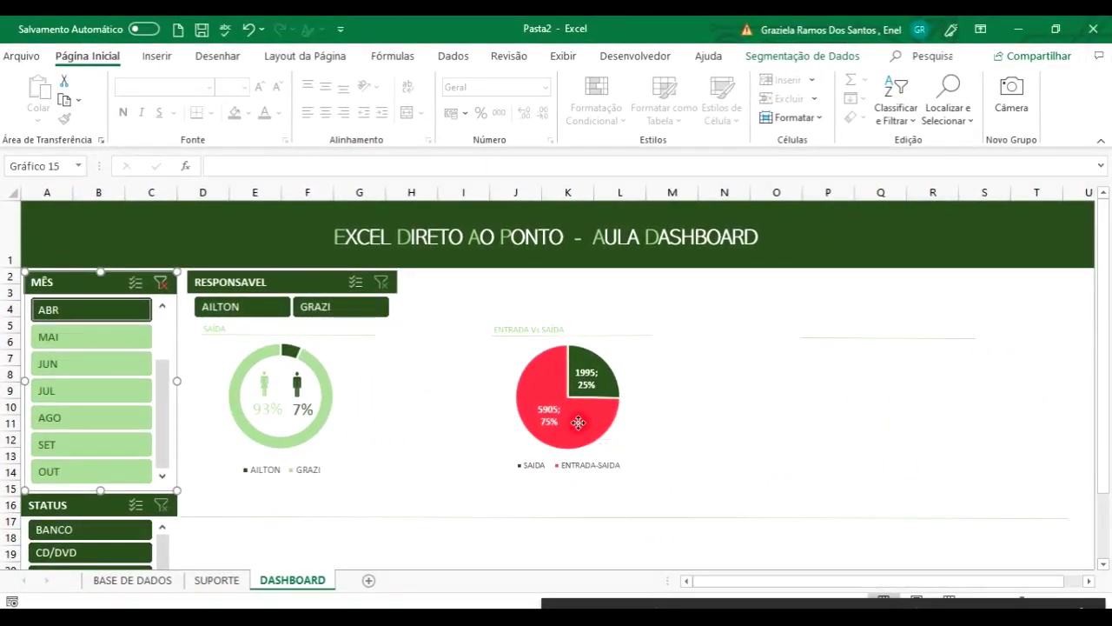
{"action": "left_click", "coordinate": [550, 380]}
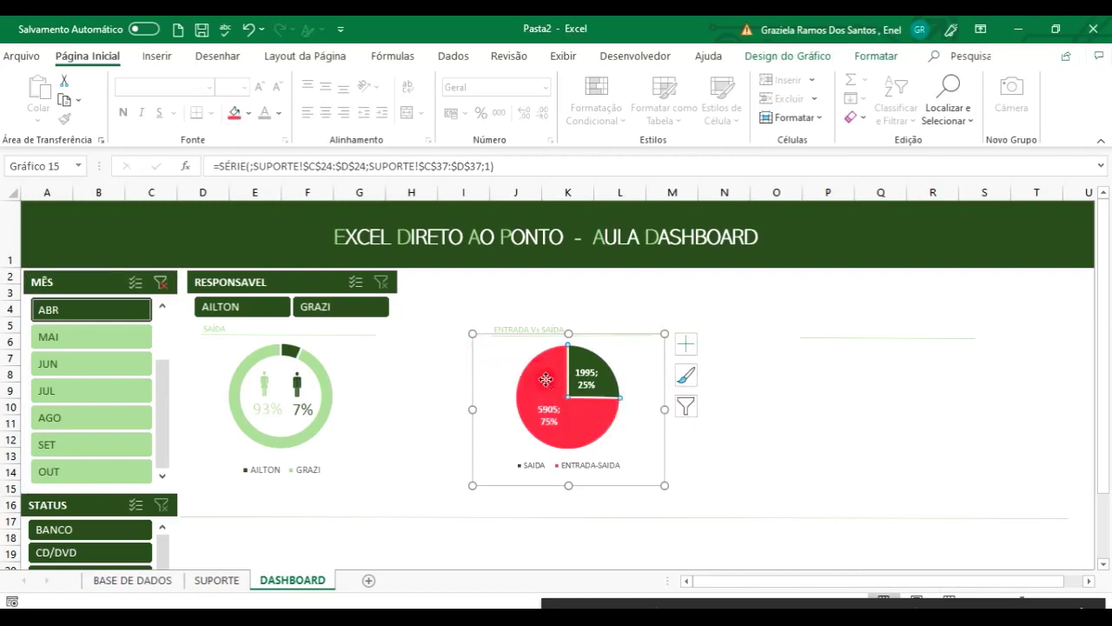
{"action": "left_click", "coordinate": [250, 114]}
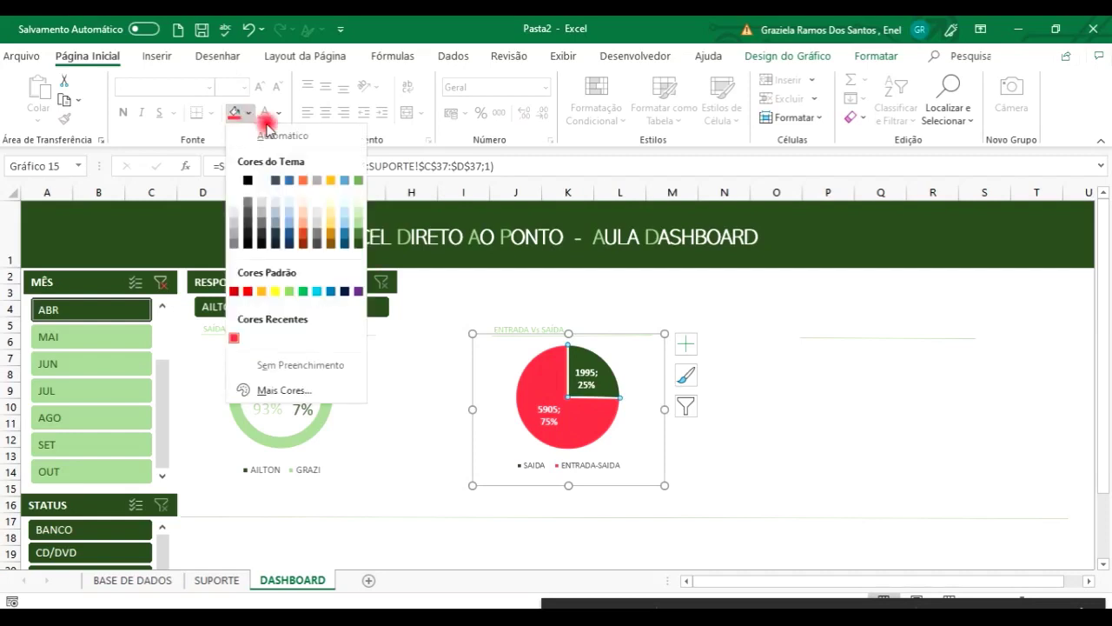
{"action": "left_click", "coordinate": [359, 239]}
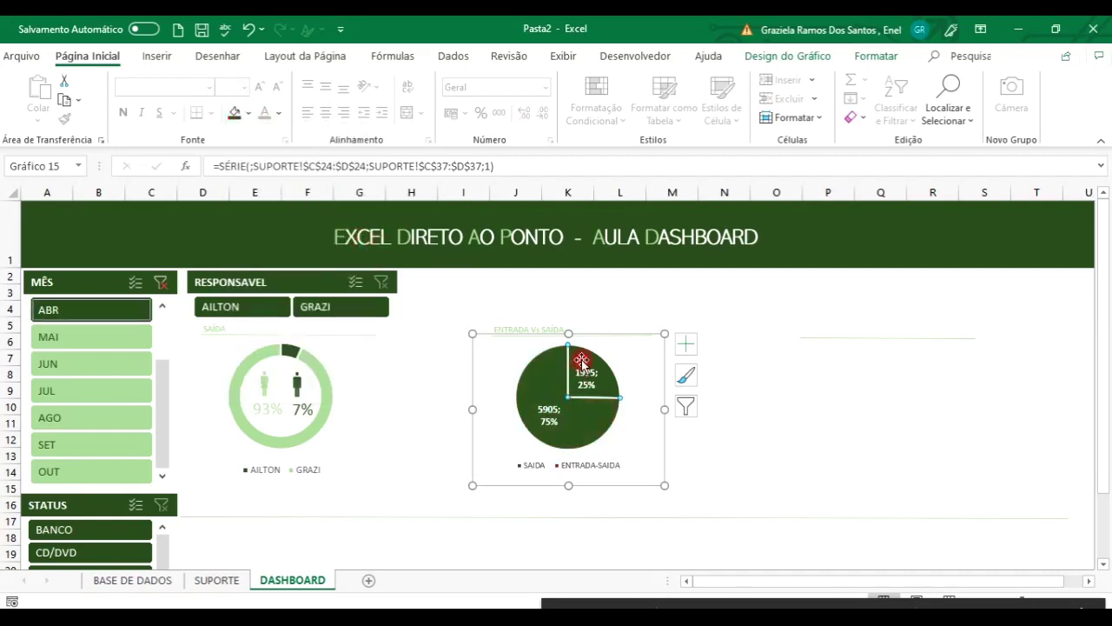
Fill the SAIDA slice of the ENTRADA Vs SAÍDA pie chart with the recently used red and deselect the chart
{"action": "left_click_drag", "start_coordinate": [582, 362], "coordinate": [529, 334]}
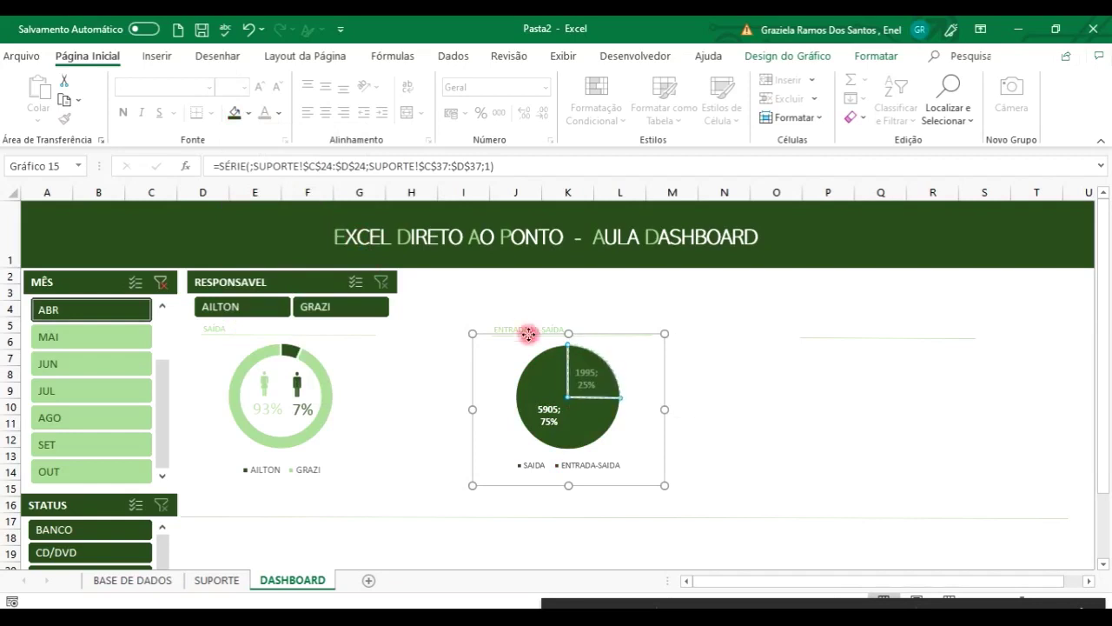
{"action": "left_click_drag", "start_coordinate": [578, 369], "coordinate": [585, 365]}
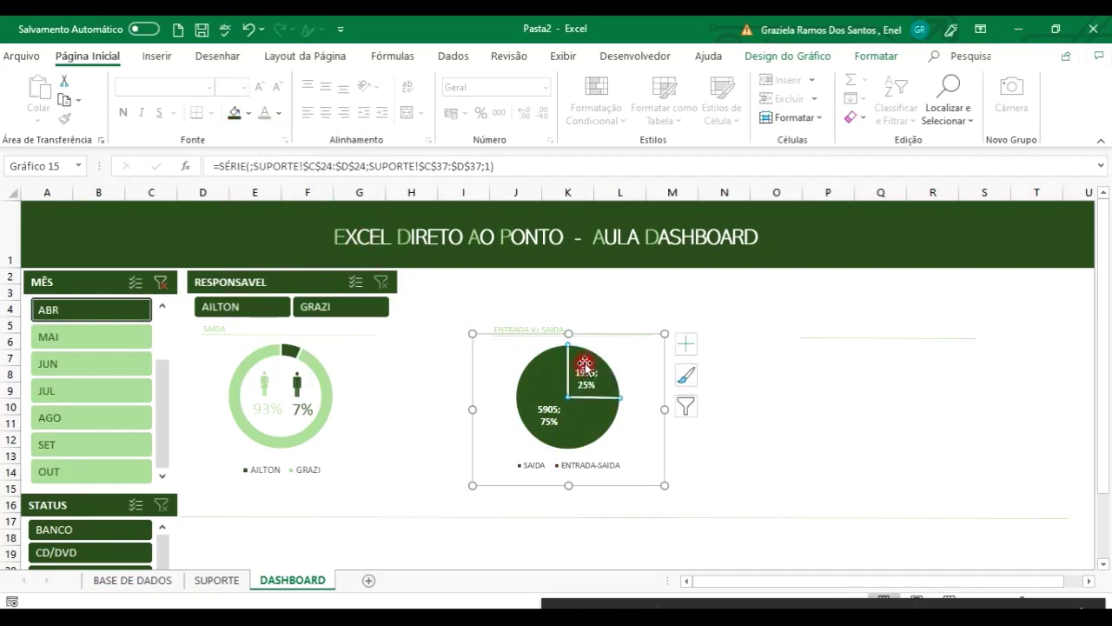
{"action": "left_click", "coordinate": [249, 113]}
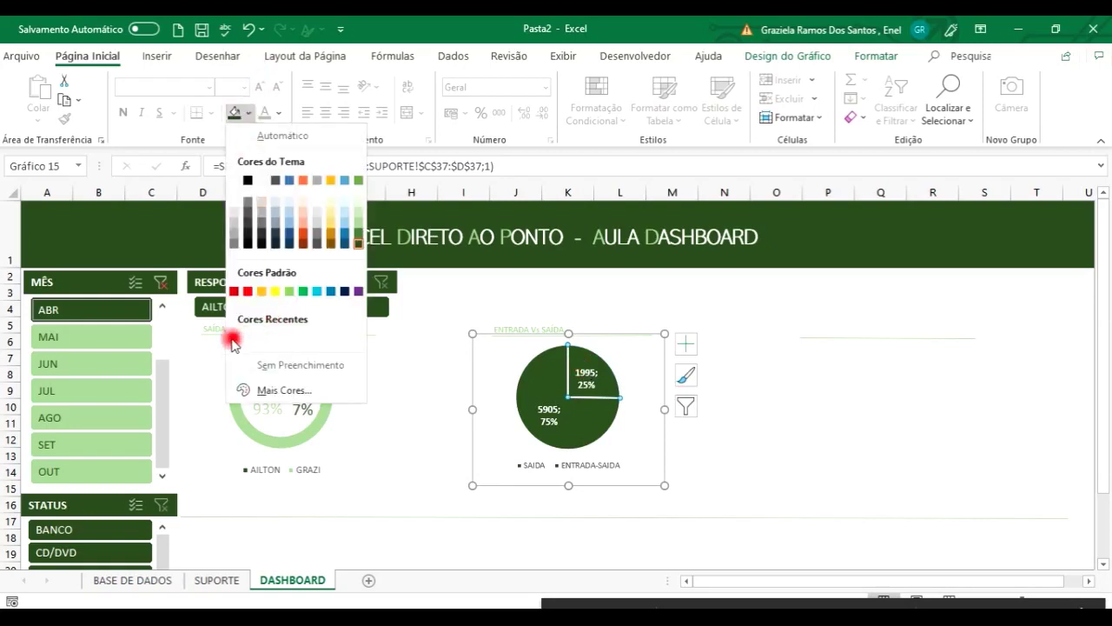
{"action": "left_click", "coordinate": [232, 339]}
{"action": "left_click", "coordinate": [837, 453]}
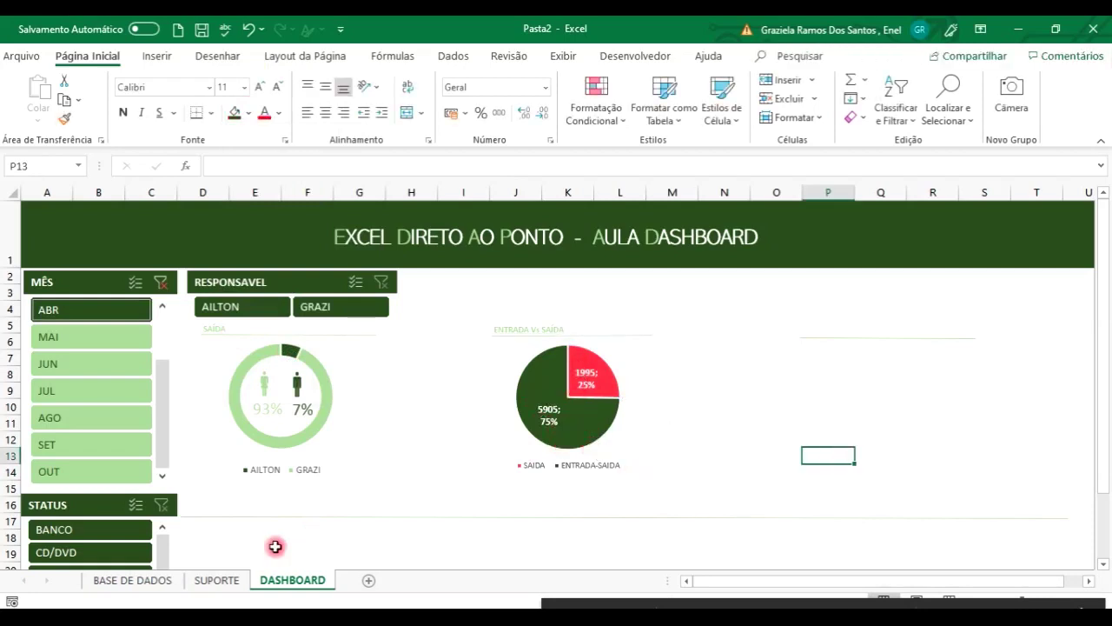
Filter the MÊS slicer to OUT and switch to the SUPORTE sheet
{"action": "left_click", "coordinate": [51, 470]}
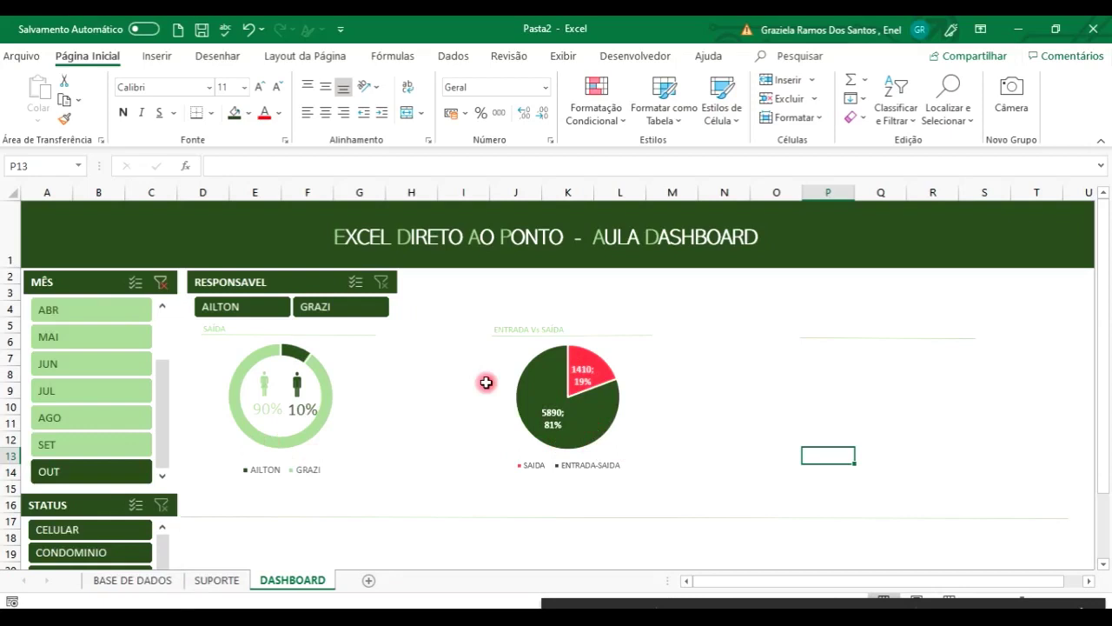
{"action": "left_click", "coordinate": [193, 582]}
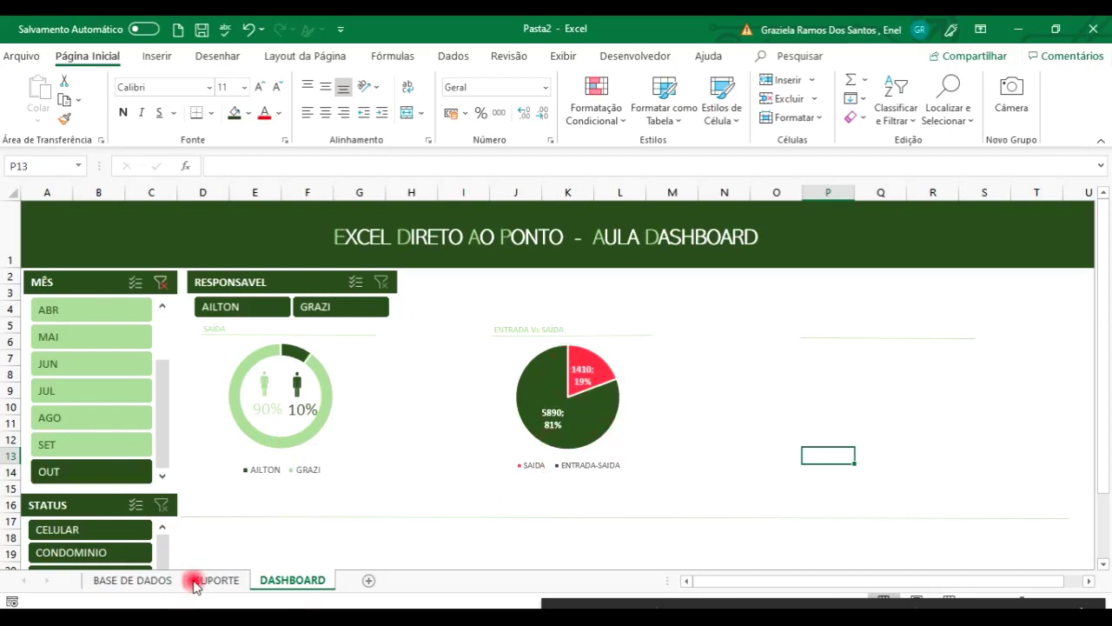
Review the BASE DE DADOS and SUPORTE sheets and return to the DASHBOARD sheet
{"action": "left_click", "coordinate": [149, 579]}
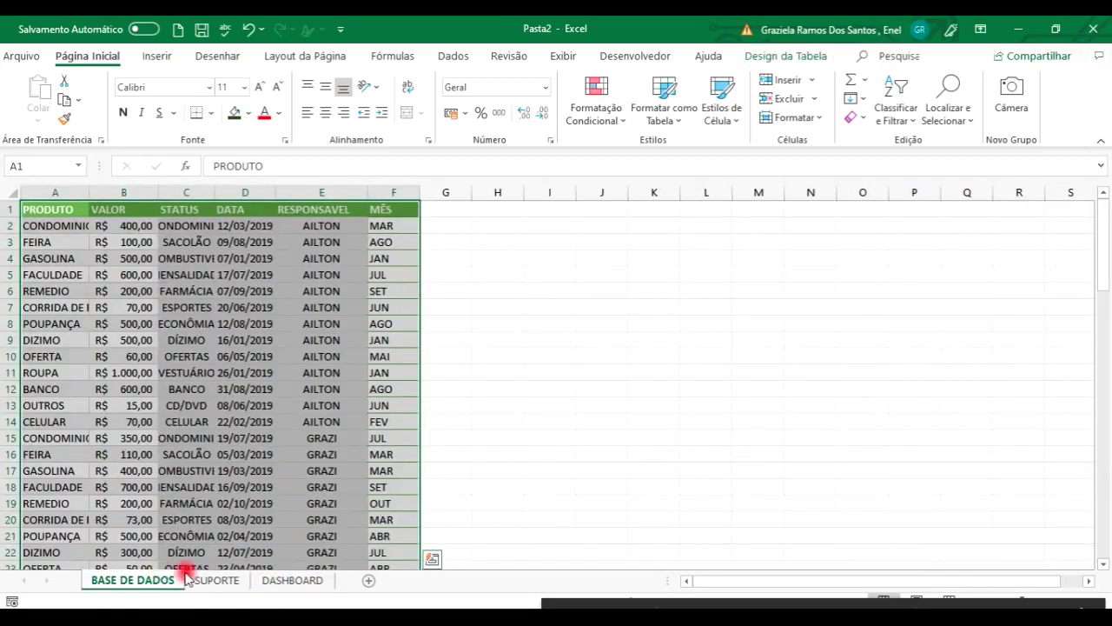
{"action": "left_click", "coordinate": [218, 581]}
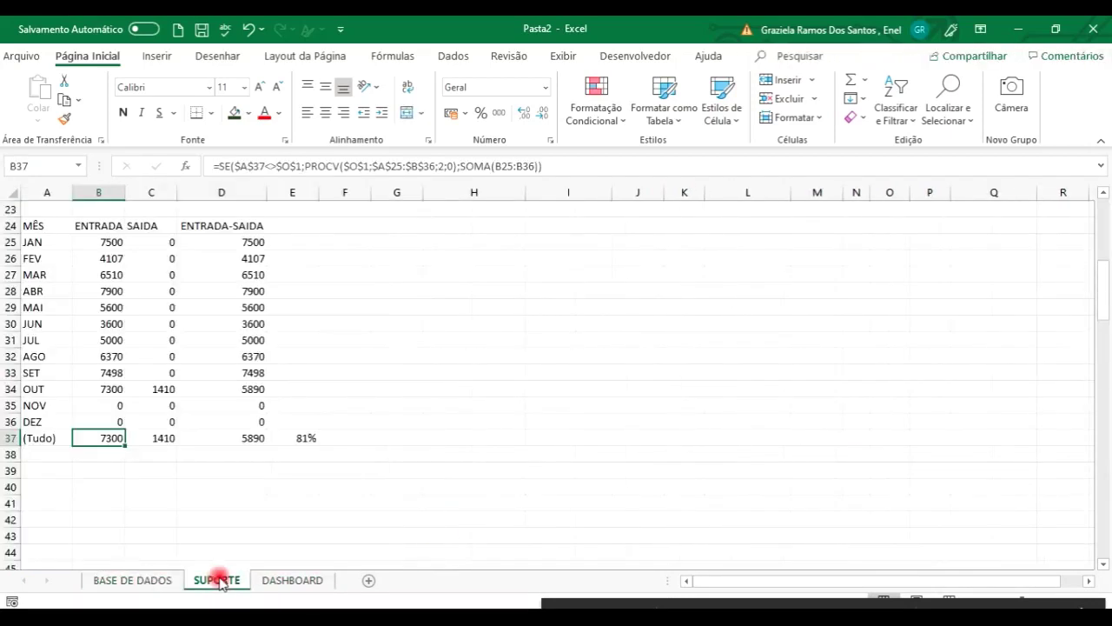
{"action": "left_click", "coordinate": [285, 580]}
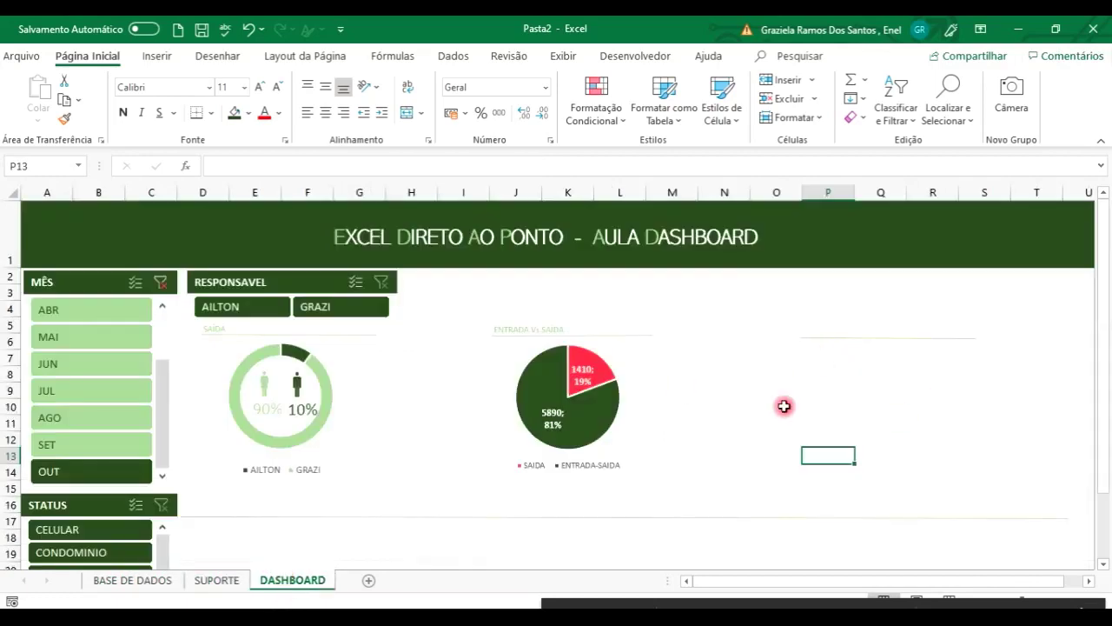
Examine the ECONOMIA card on the finished dashboard in the DASHBOARD PARTE 2 workbook and return to Pasta2
{"action": "key", "text": "alt+Tab"}
{"action": "key", "text": "alt+Tab"}
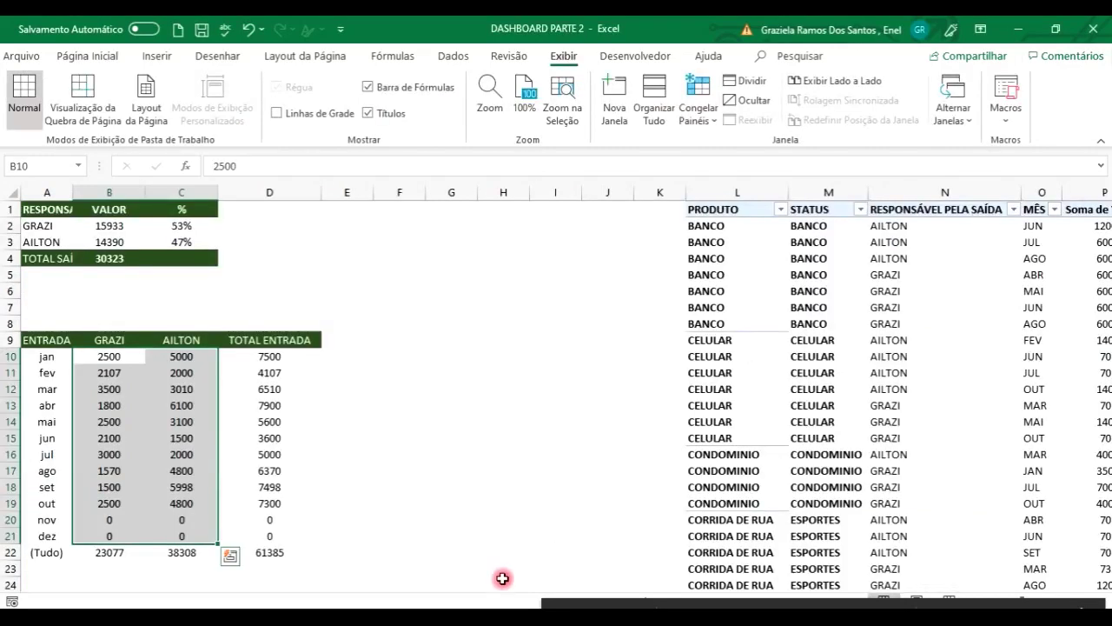
{"action": "key", "text": "ctrl+Page_Down"}
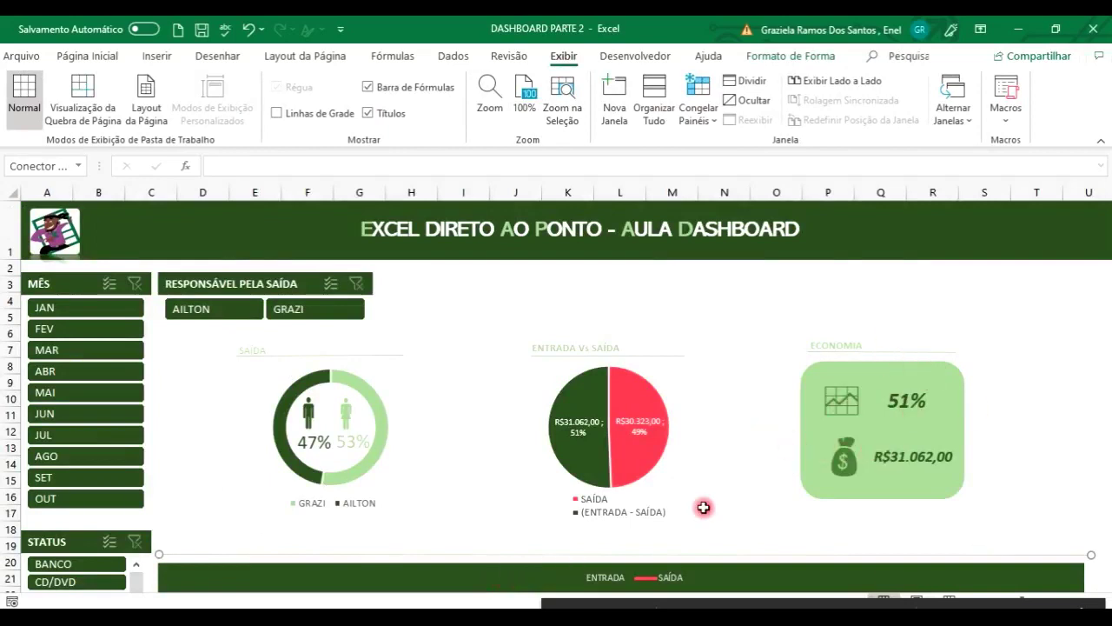
{"action": "key", "text": "alt+Tab"}
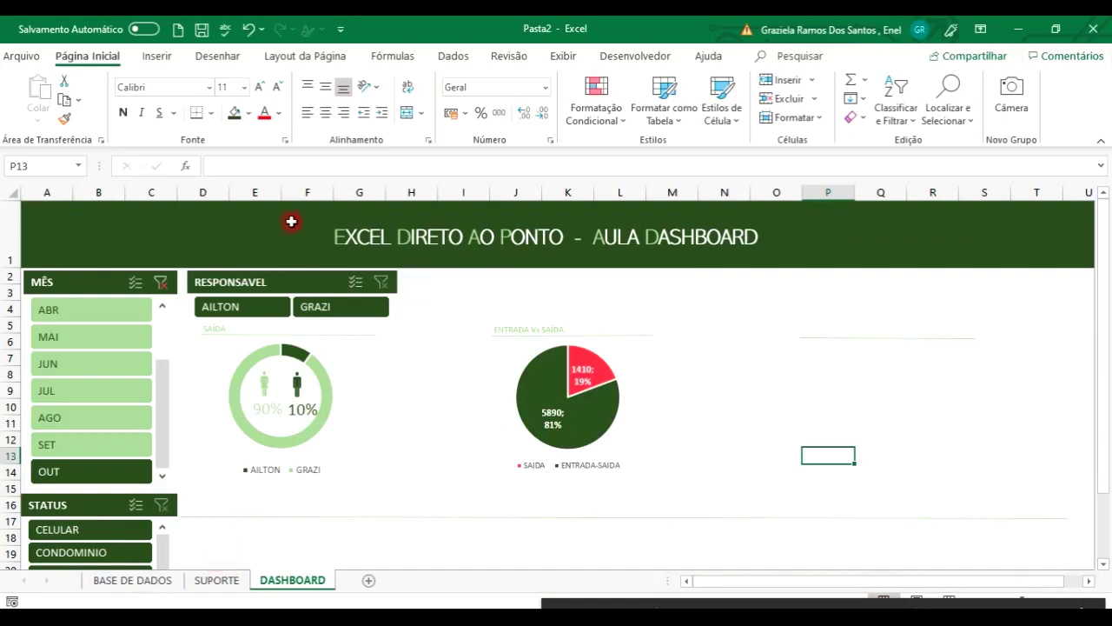
Draw a rounded rectangle below the uncaptioned line beside the pie chart, spanning about columns P to S and rows 6 to 14
{"action": "left_click", "coordinate": [158, 55]}
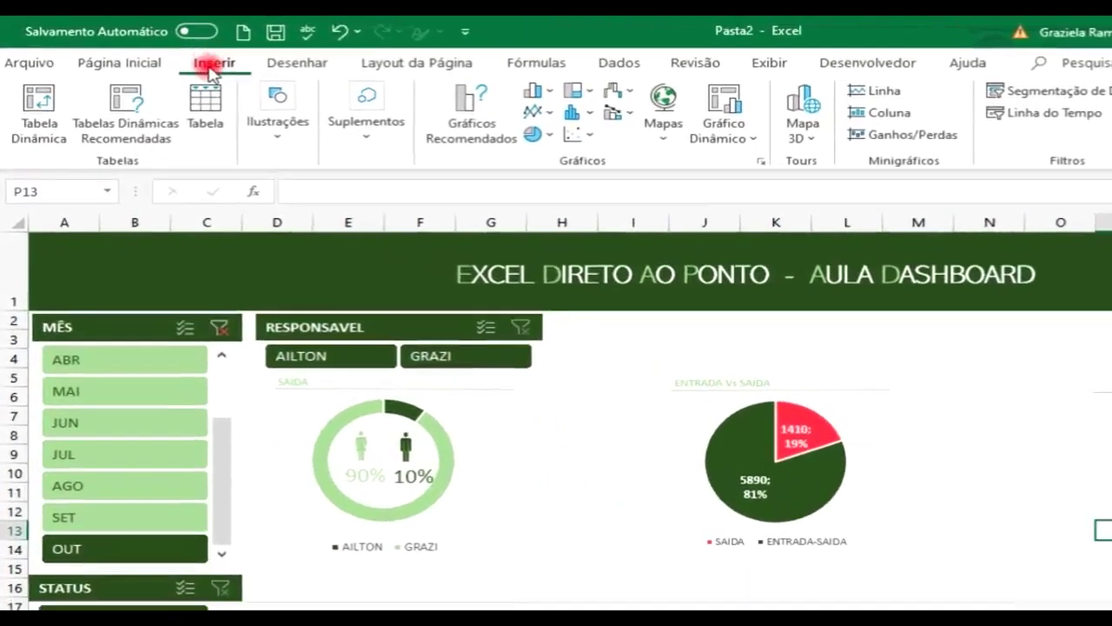
{"action": "left_click", "coordinate": [318, 139]}
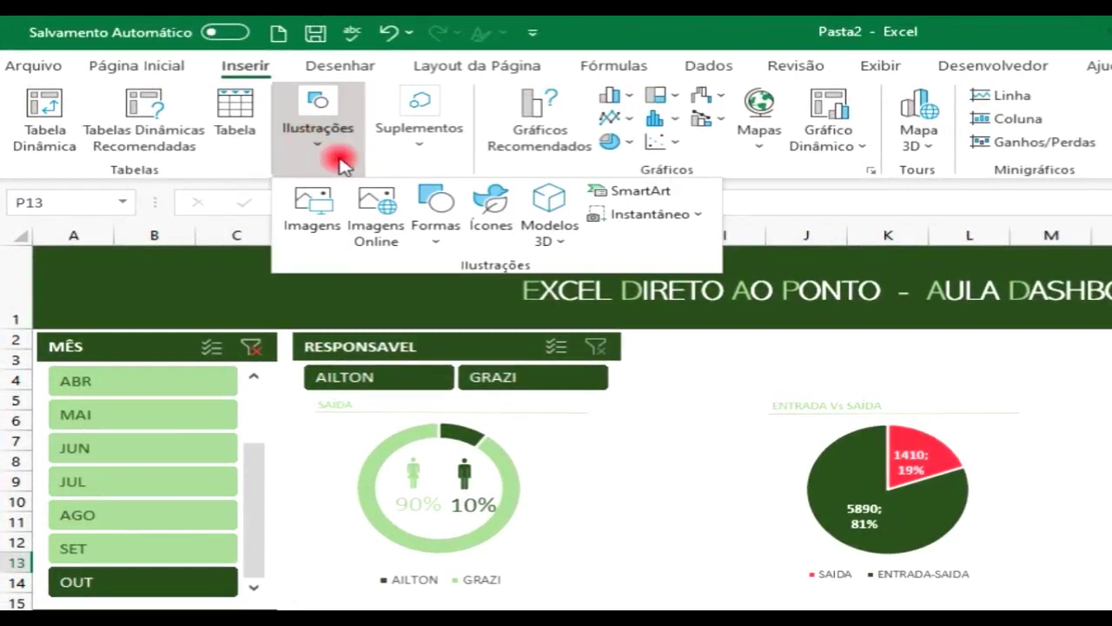
{"action": "left_click", "coordinate": [435, 230]}
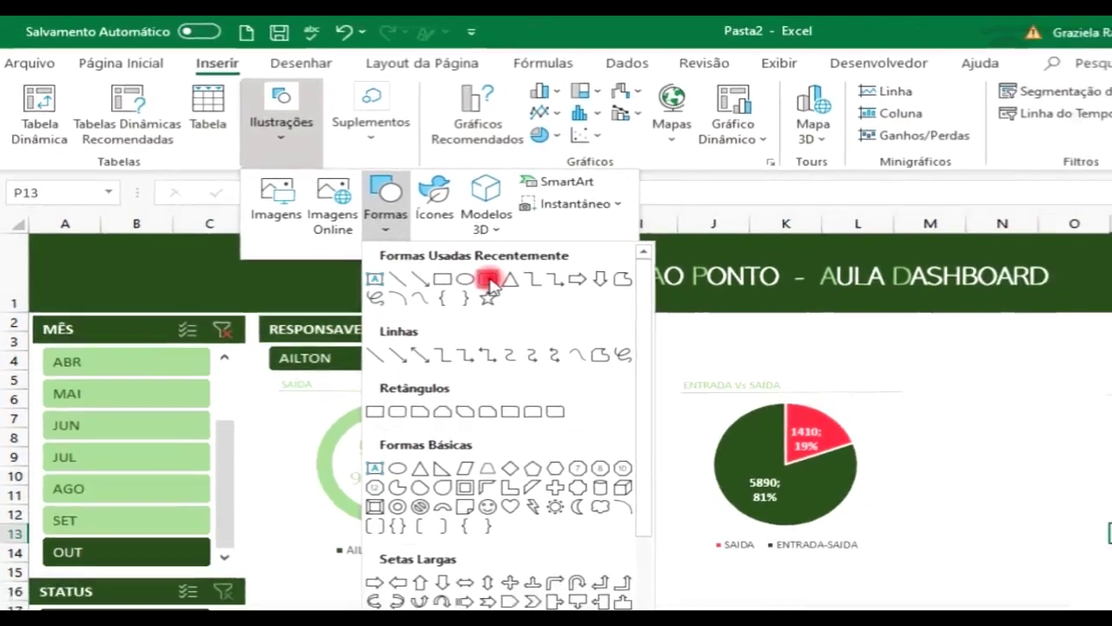
{"action": "left_click", "coordinate": [552, 296]}
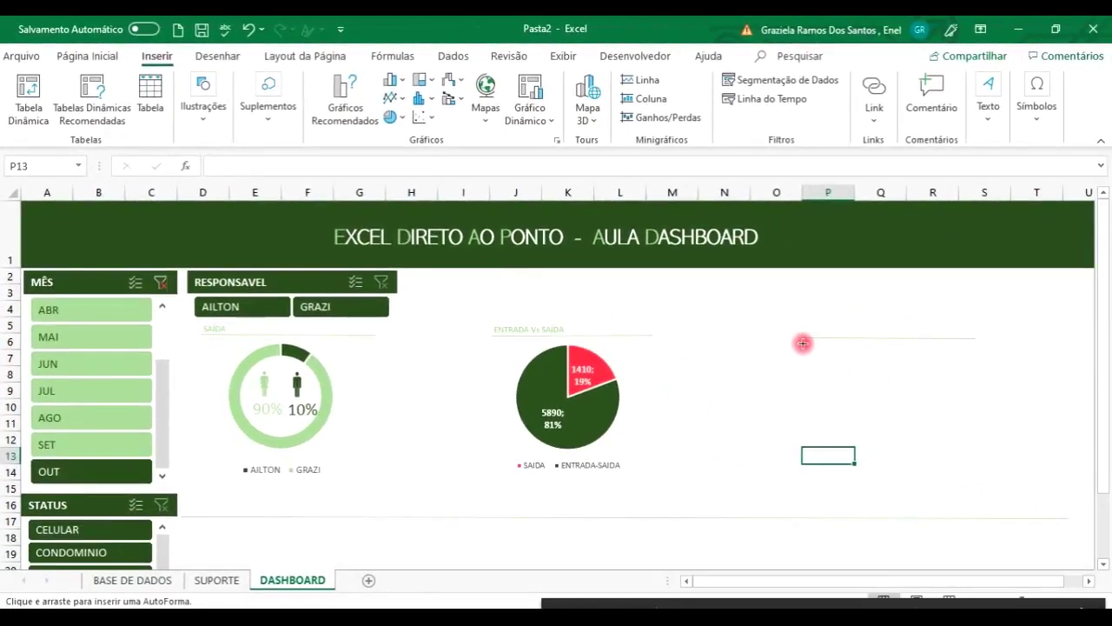
{"action": "left_click_drag", "start_coordinate": [807, 344], "coordinate": [978, 476]}
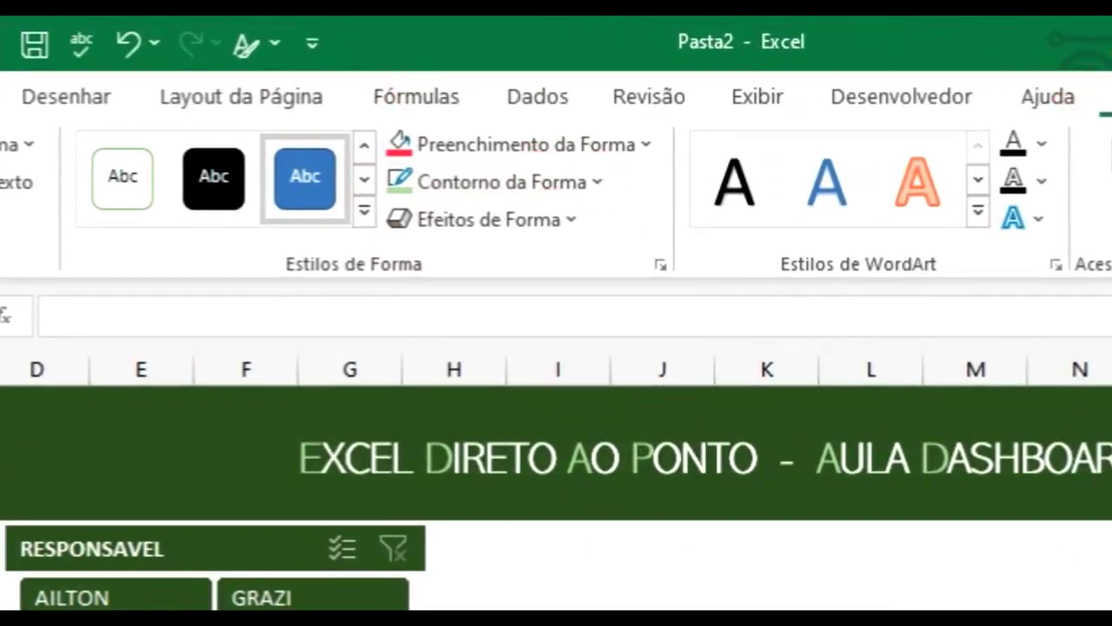
Remove the rounded rectangle's outline, fill it with the light green theme shade and deselect it
{"action": "left_click", "coordinate": [599, 180]}
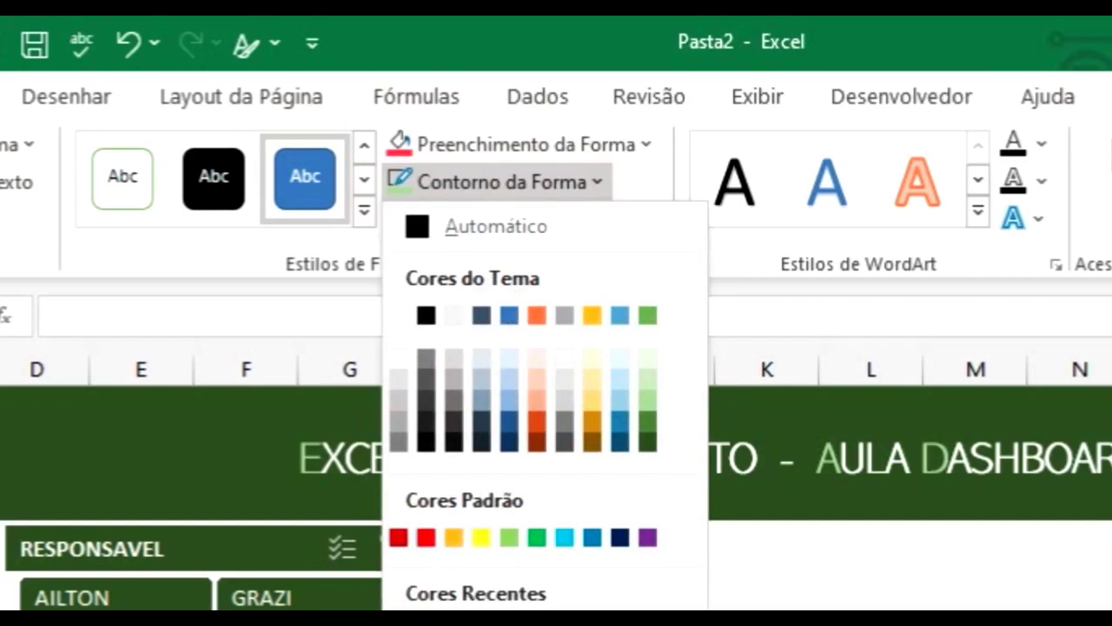
{"action": "key", "text": "Escape"}
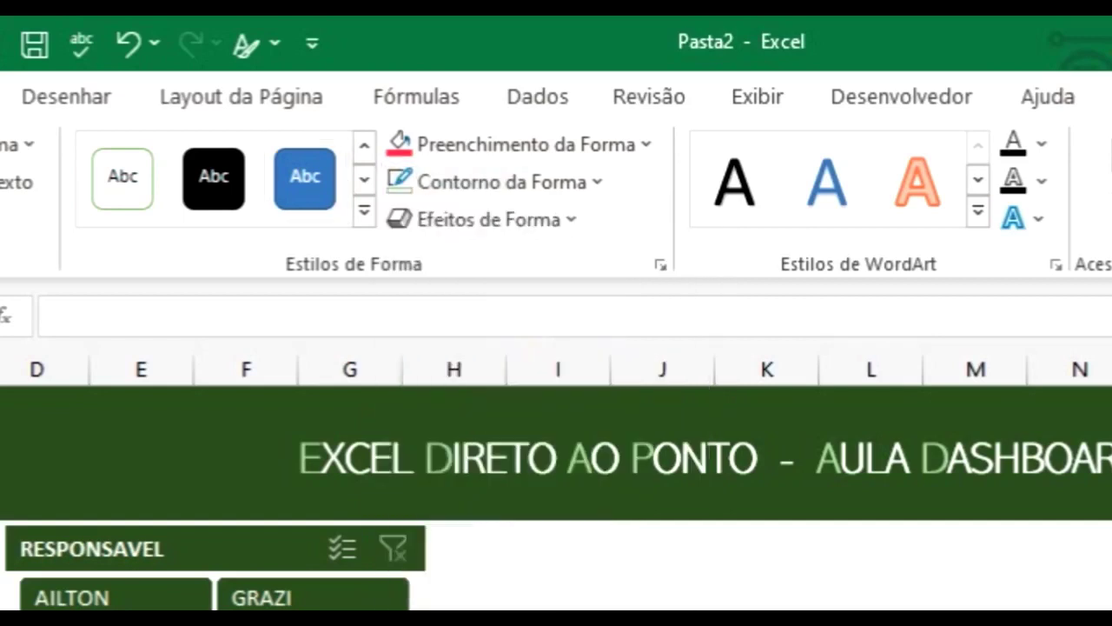
{"action": "left_click", "coordinate": [646, 144]}
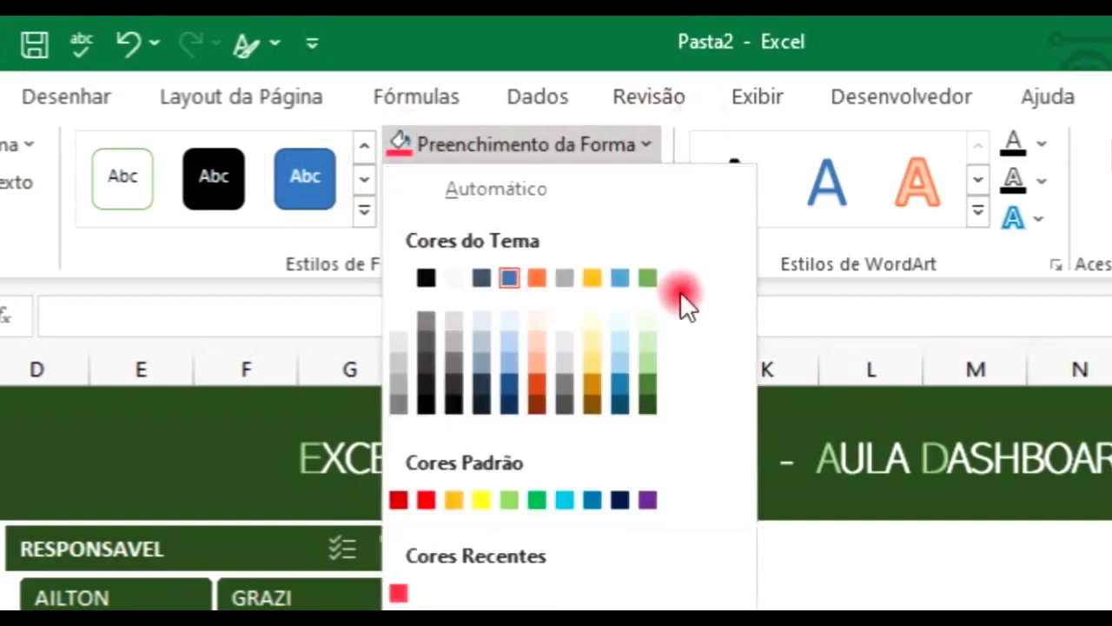
{"action": "left_click", "coordinate": [655, 362]}
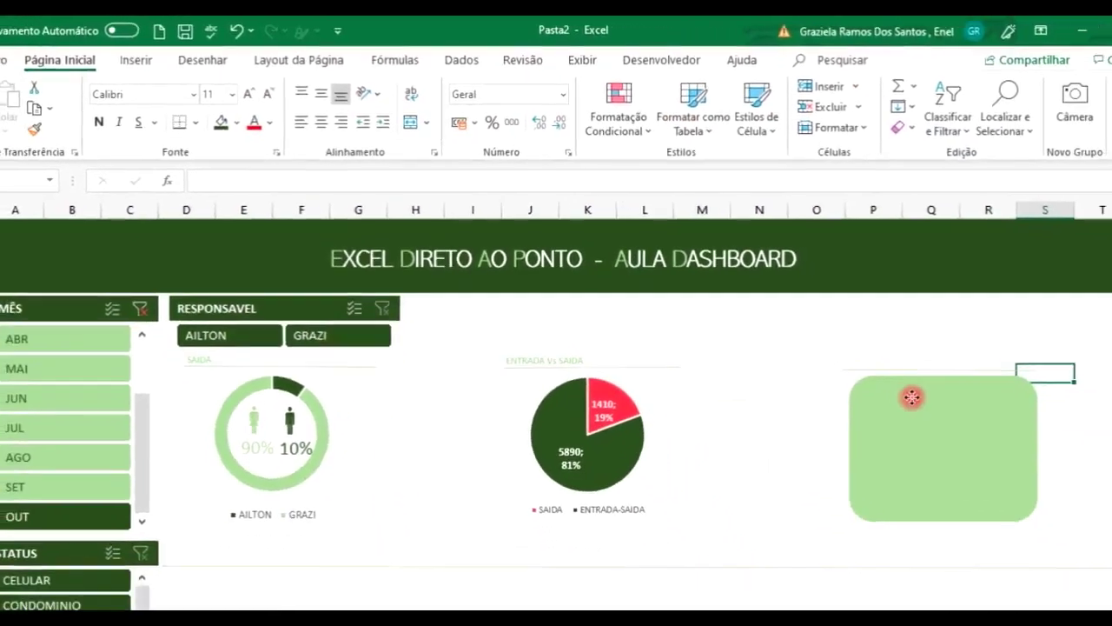
{"action": "left_click", "coordinate": [857, 371]}
{"action": "left_click", "coordinate": [693, 388]}
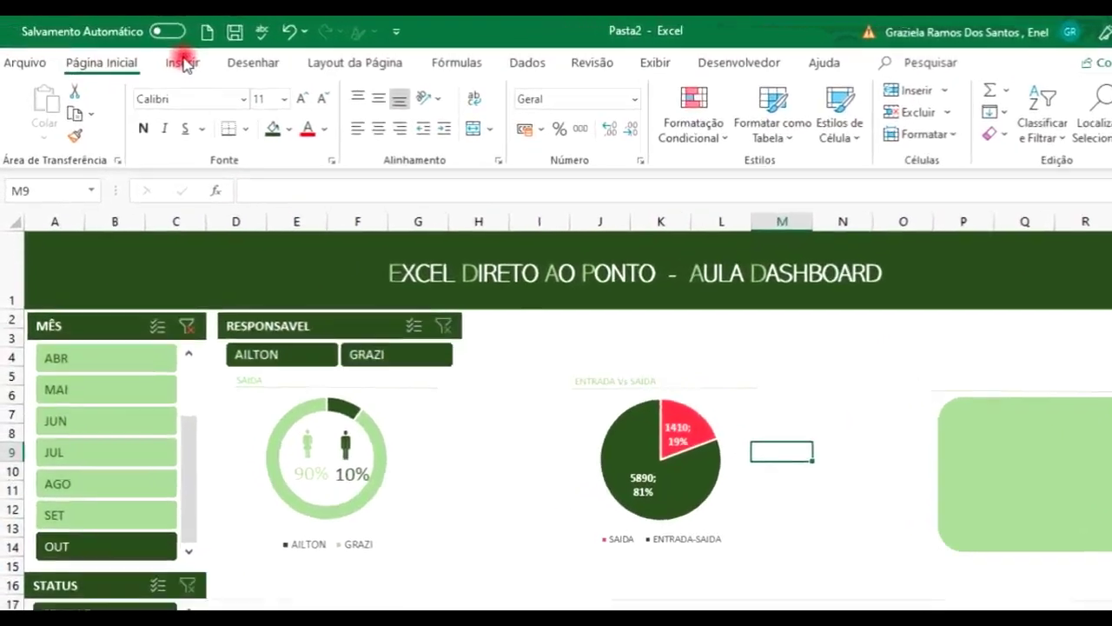
{"action": "left_click", "coordinate": [157, 56]}
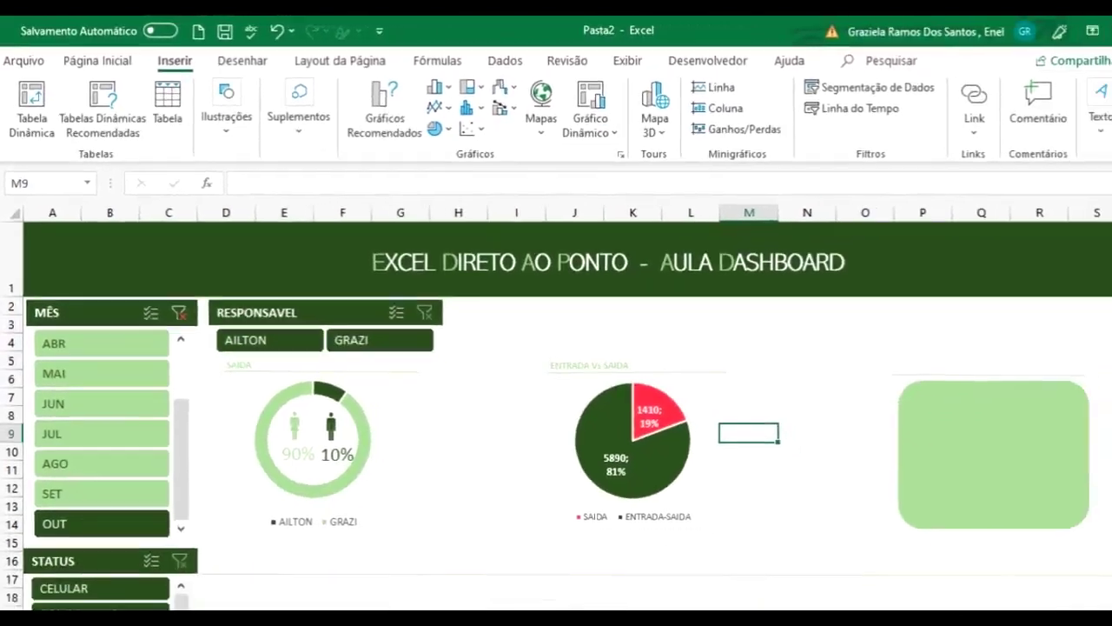
{"action": "left_click", "coordinate": [1036, 96]}
{"action": "left_click", "coordinate": [1075, 167]}
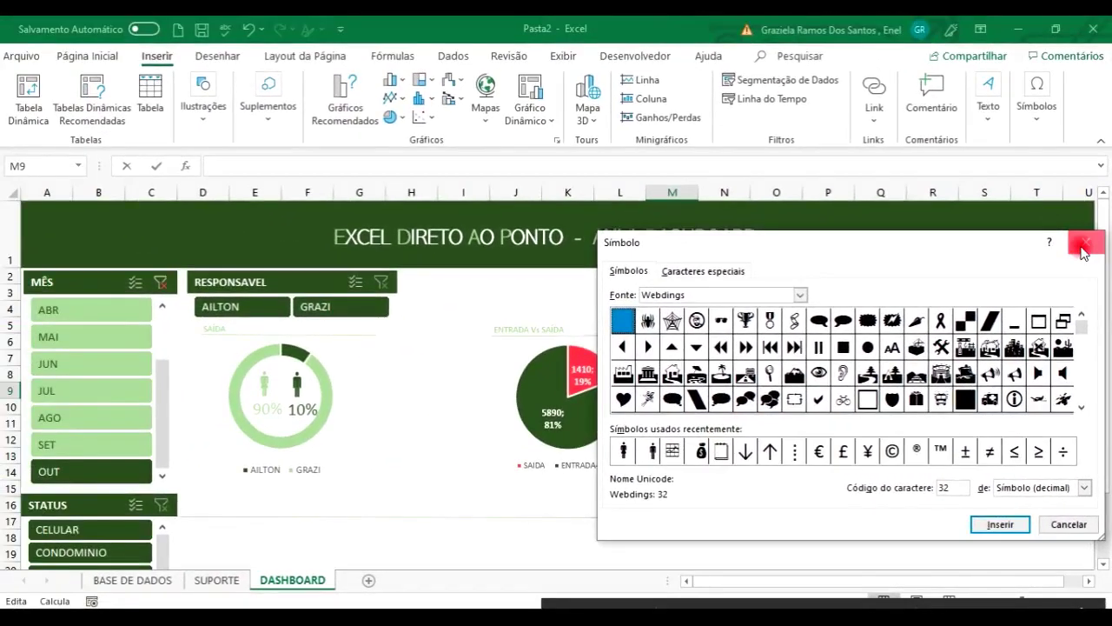
{"action": "left_click", "coordinate": [1079, 237]}
Insert a small text box in the empty space between the pie chart and the green rounded rectangle
{"action": "left_click", "coordinate": [989, 96]}
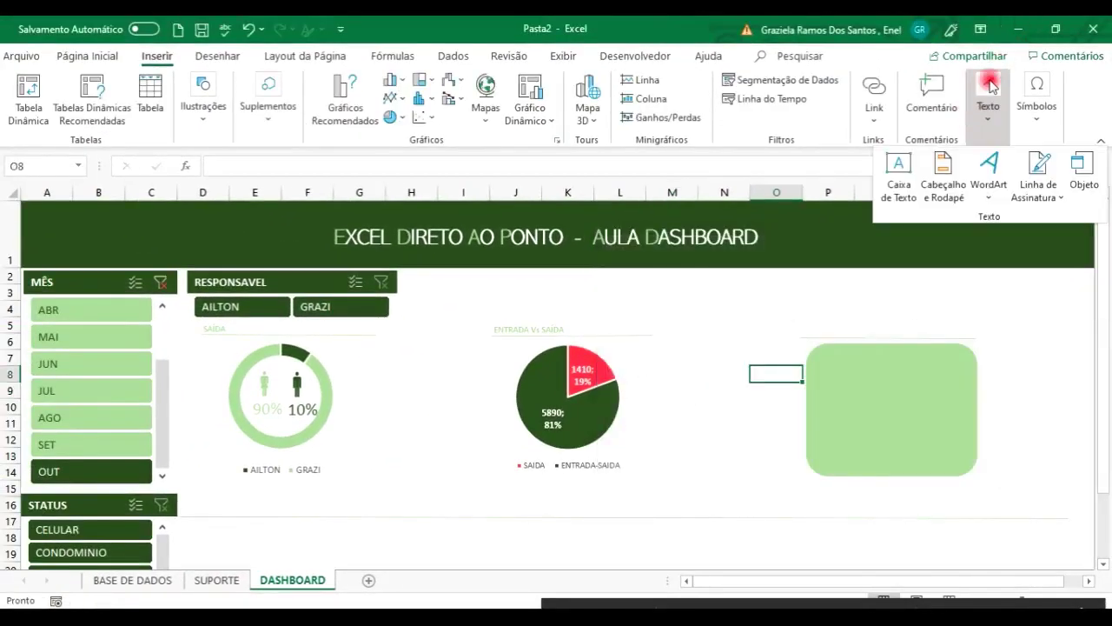
{"action": "left_click", "coordinate": [901, 173]}
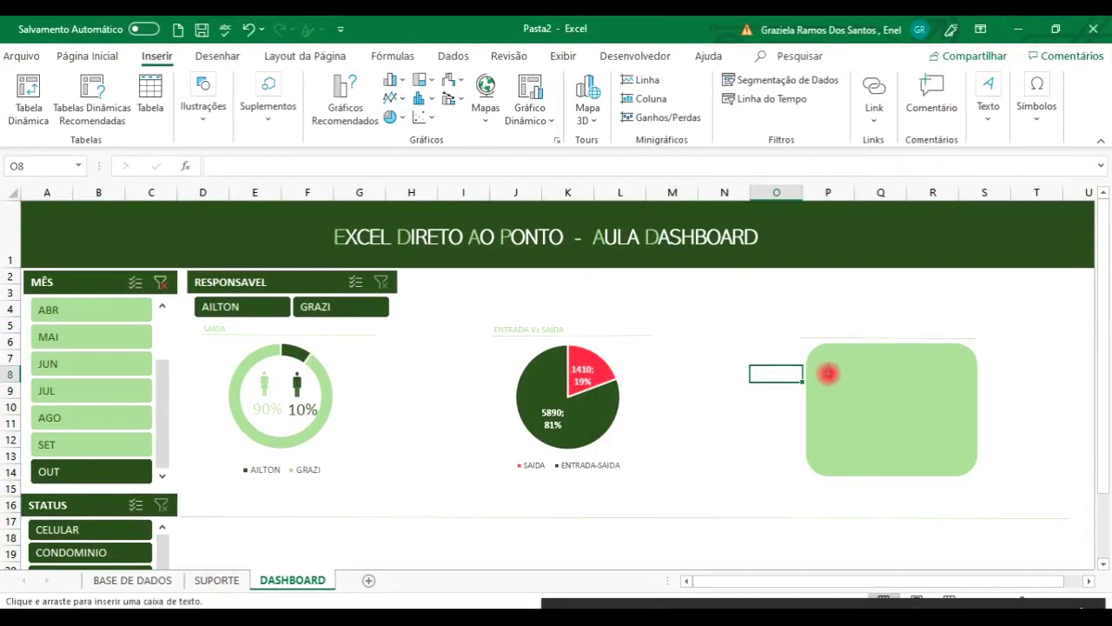
{"action": "left_click", "coordinate": [735, 366]}
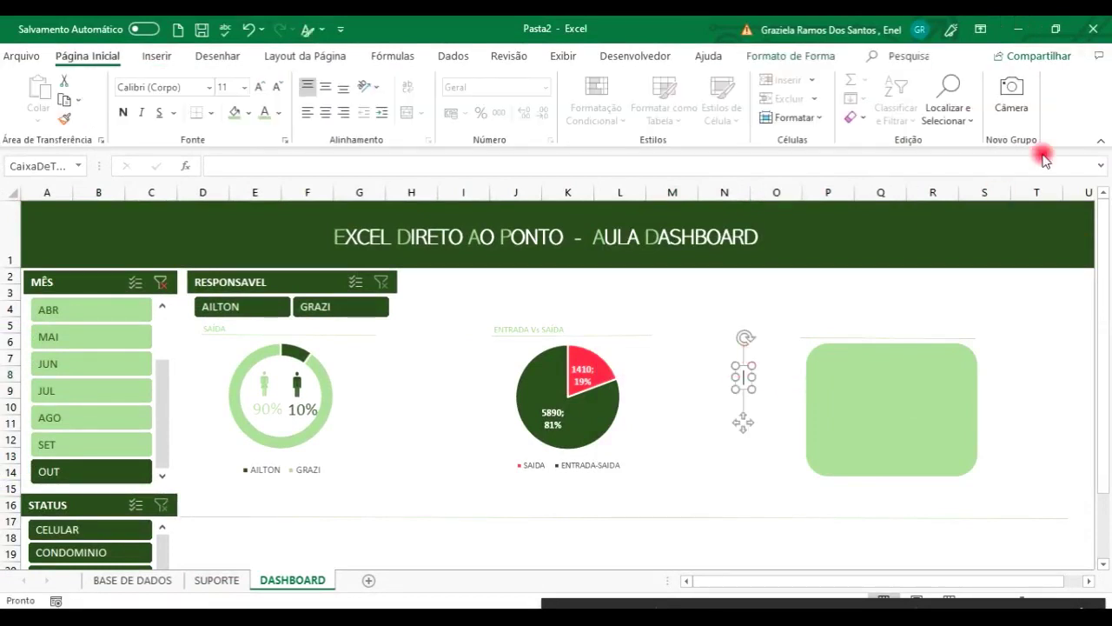
Insert the Webdings money bag symbol (code 145) and chart symbol (code 143) into the text box
{"action": "left_click", "coordinate": [157, 56]}
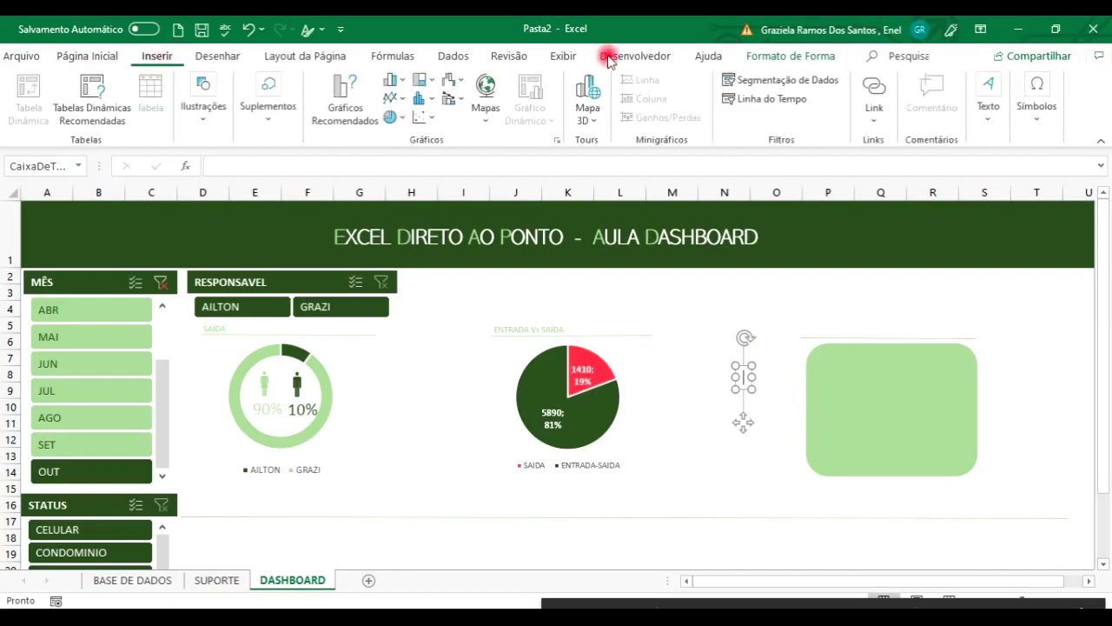
{"action": "left_click", "coordinate": [1037, 87]}
{"action": "left_click", "coordinate": [1076, 167]}
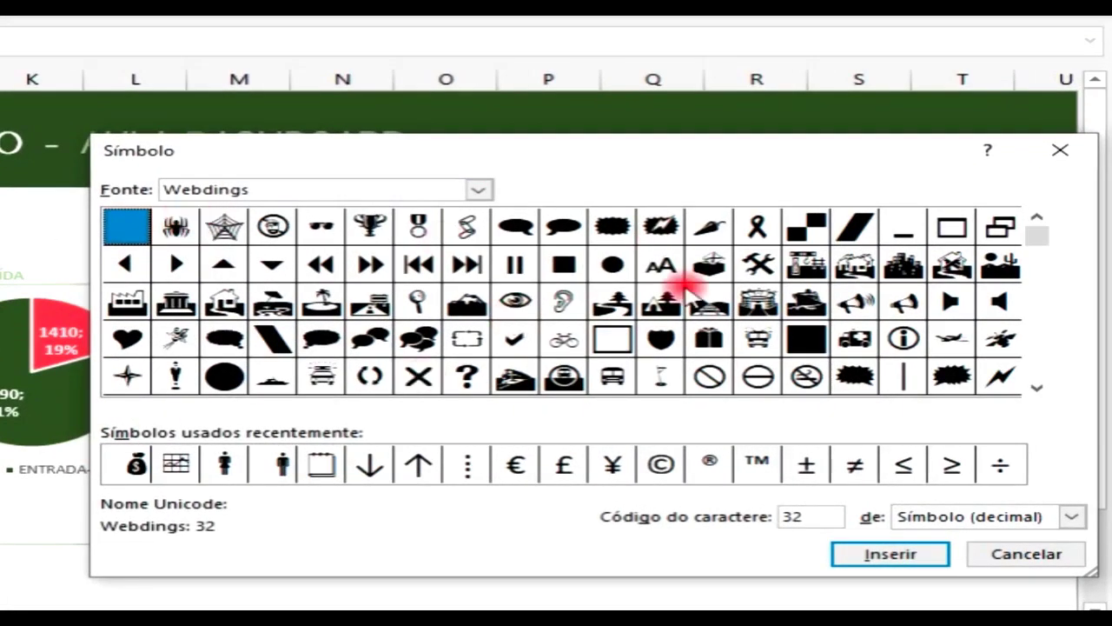
{"action": "left_click", "coordinate": [186, 465]}
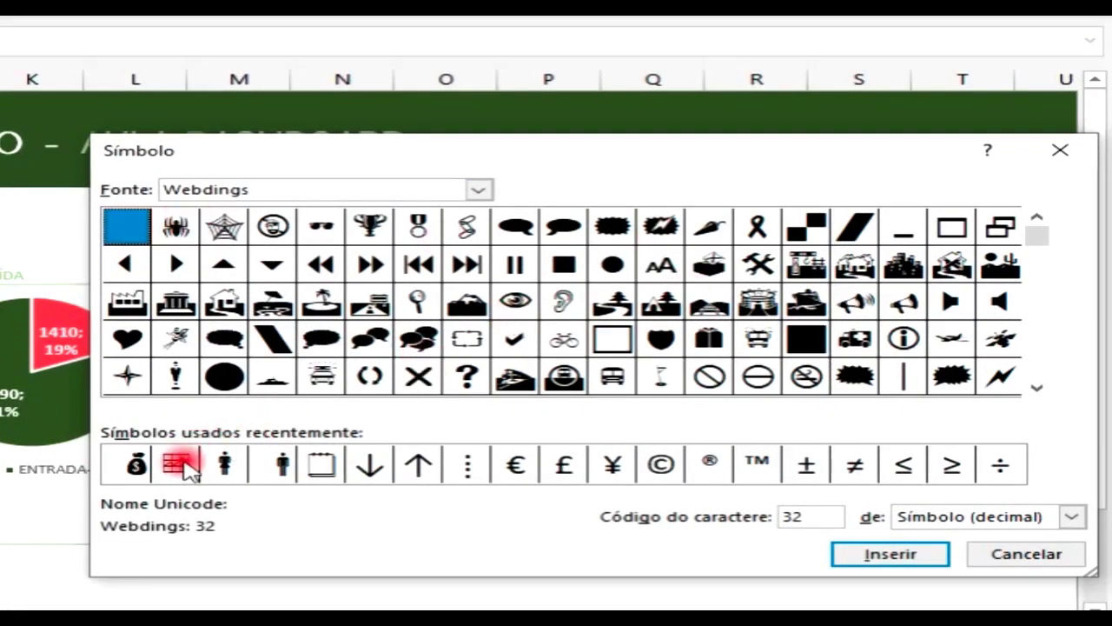
{"action": "left_click", "coordinate": [141, 472]}
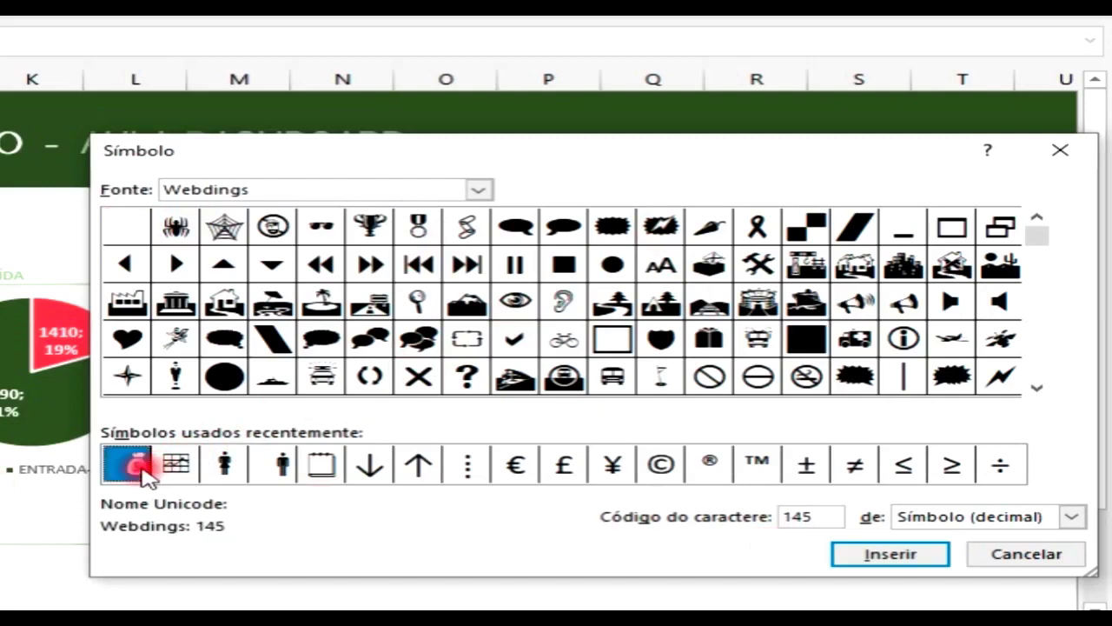
{"action": "left_click", "coordinate": [856, 561]}
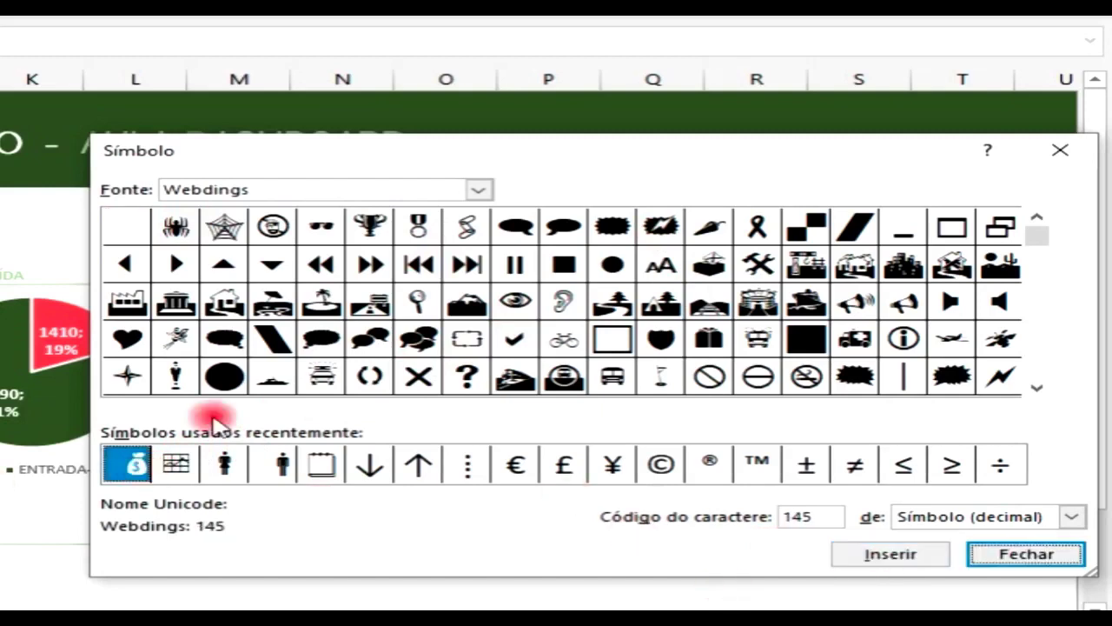
{"action": "left_click", "coordinate": [198, 461]}
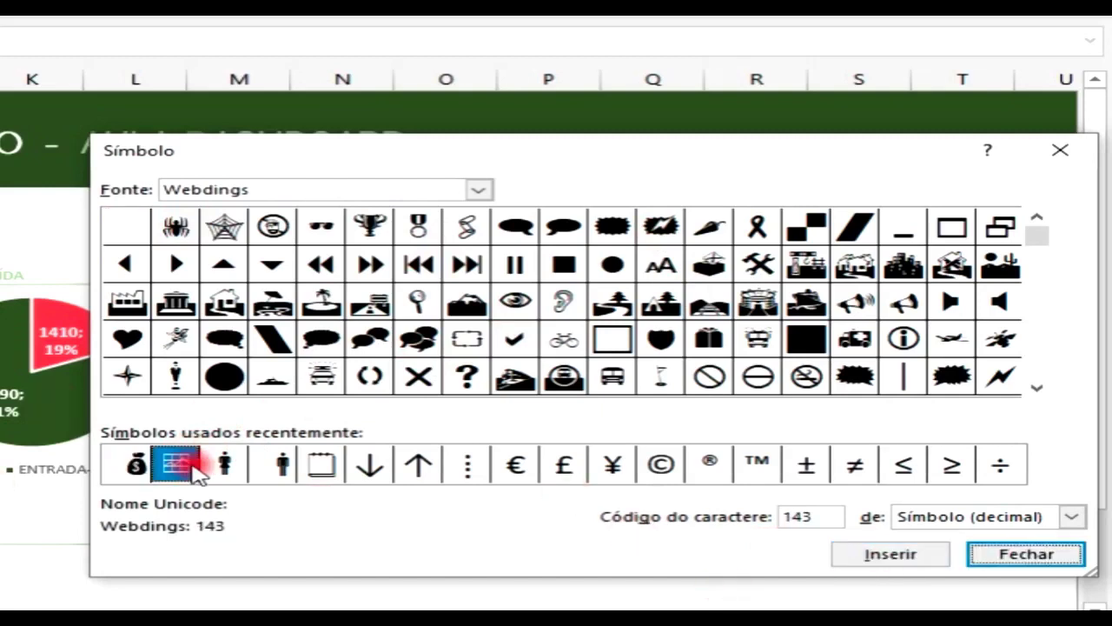
{"action": "left_click", "coordinate": [869, 554]}
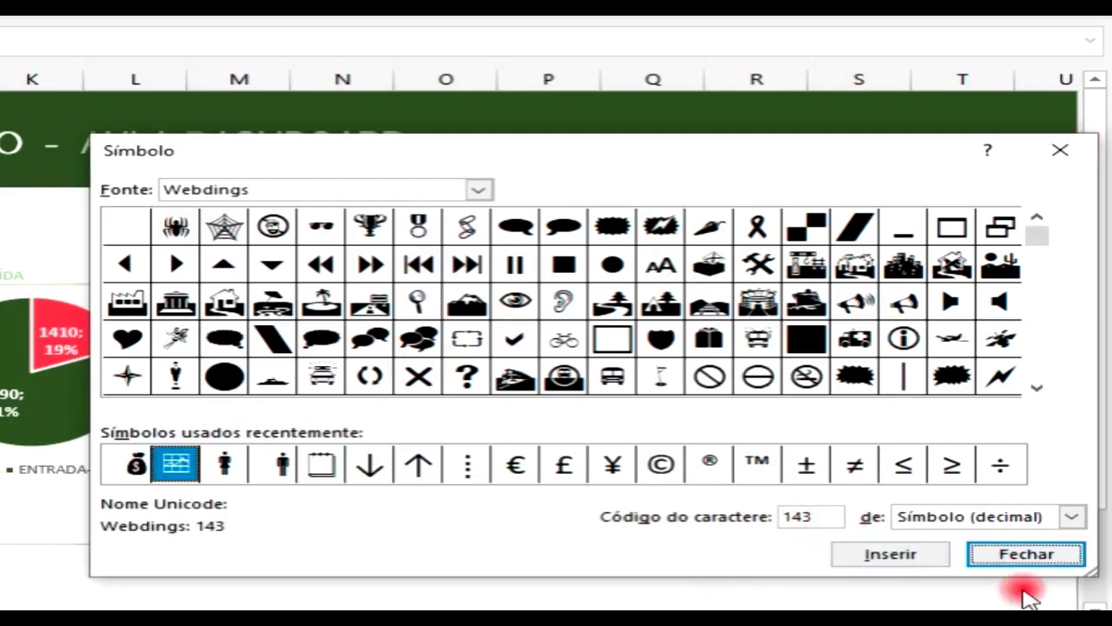
{"action": "left_click", "coordinate": [1038, 560]}
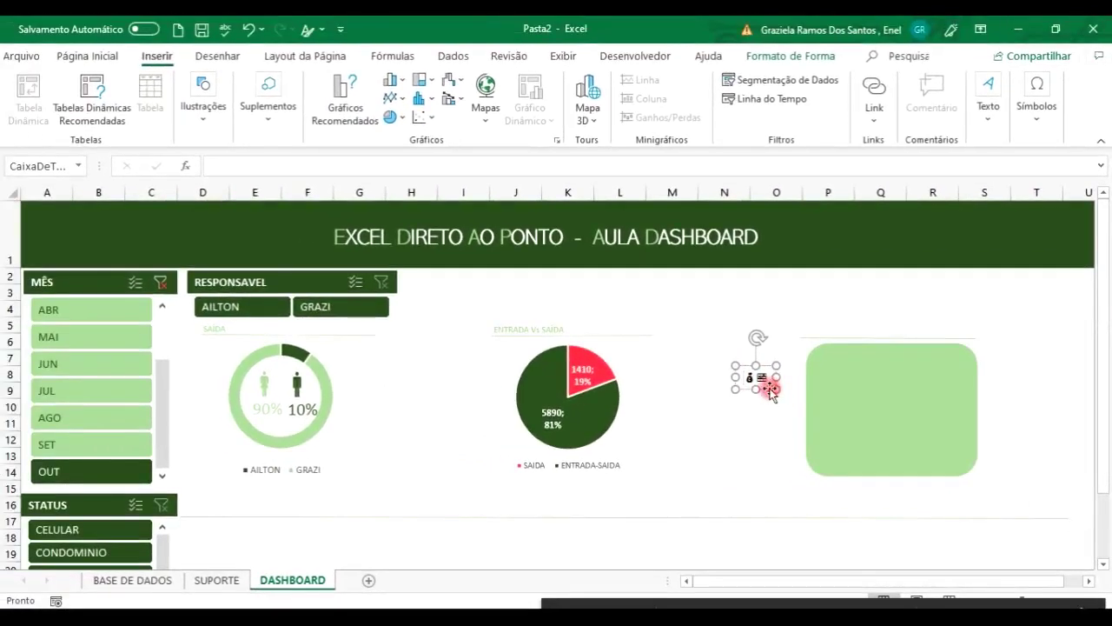
Duplicate the text box with the two symbols and place the copy directly below the original
{"action": "left_click", "coordinate": [749, 411]}
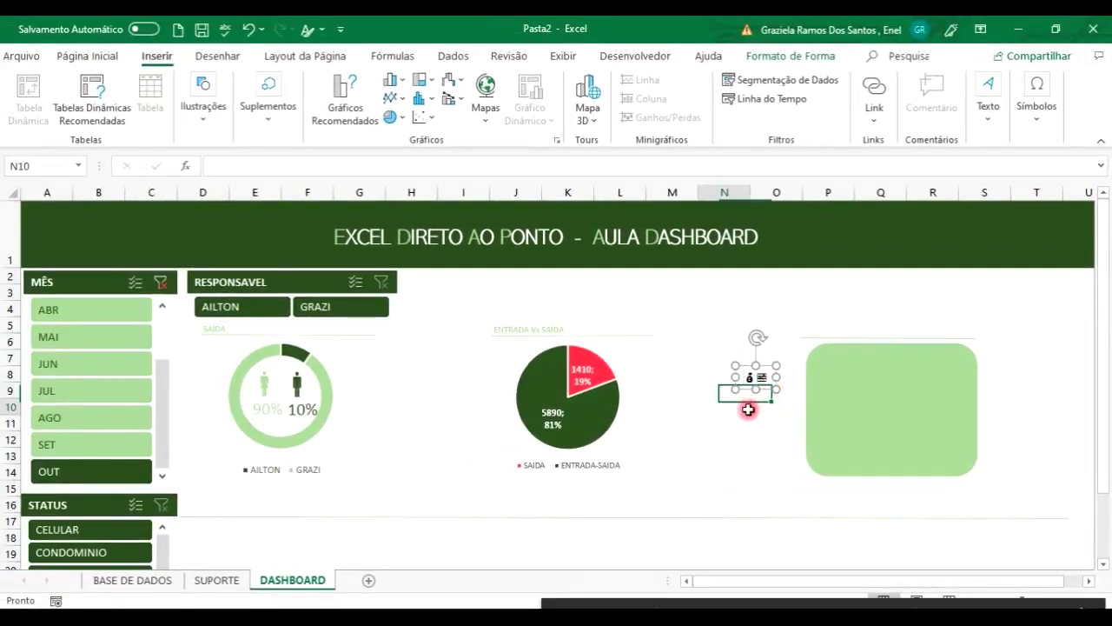
{"action": "key", "text": "ctrl+v"}
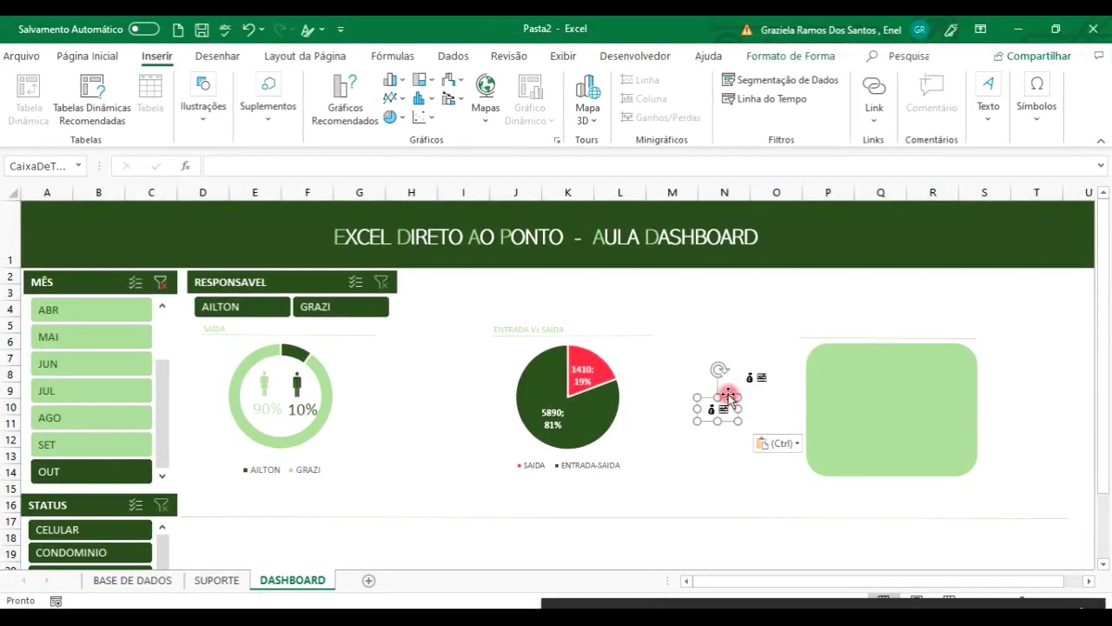
{"action": "left_click_drag", "start_coordinate": [726, 399], "coordinate": [759, 401]}
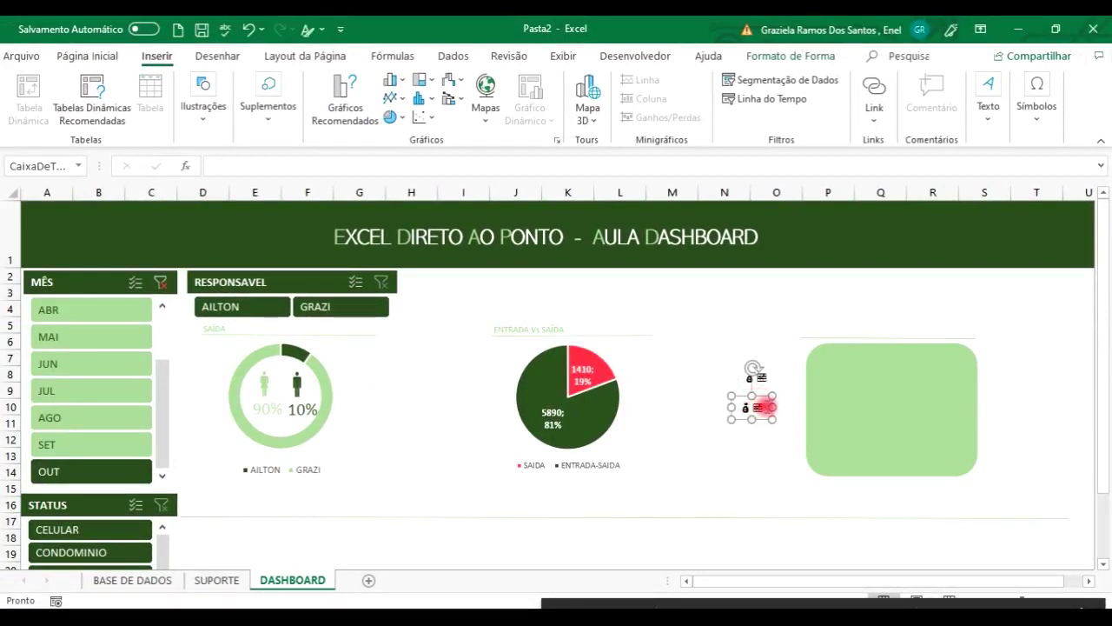
Keep only the money bag symbol in the lower text box and only the chart symbol in the upper one
{"action": "left_click_drag", "start_coordinate": [772, 407], "coordinate": [762, 407]}
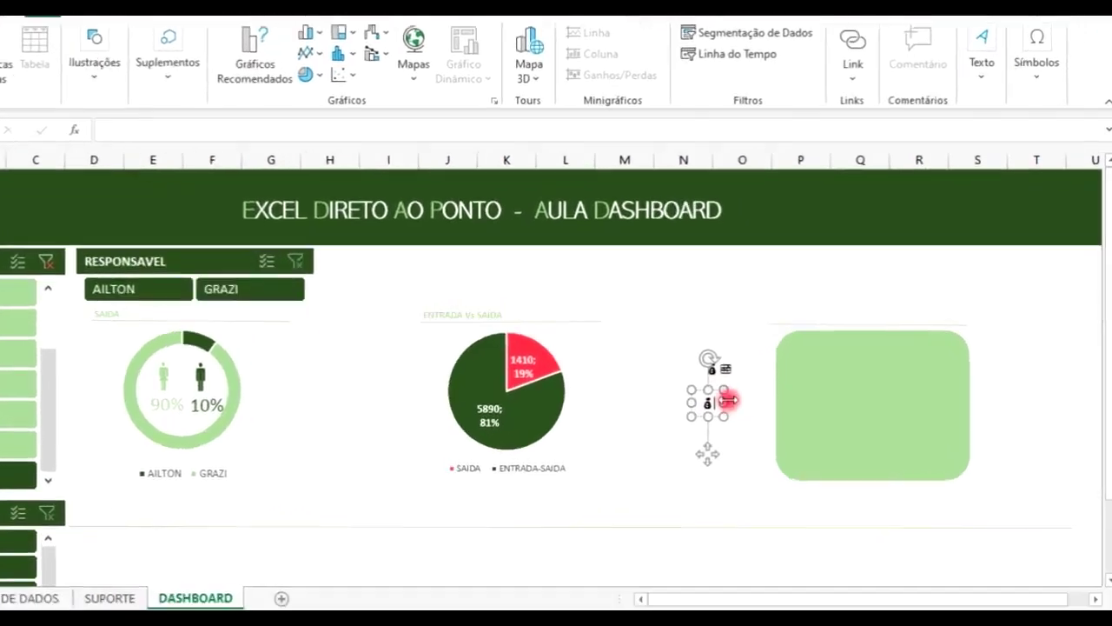
{"action": "left_click_drag", "start_coordinate": [474, 311], "coordinate": [472, 311]}
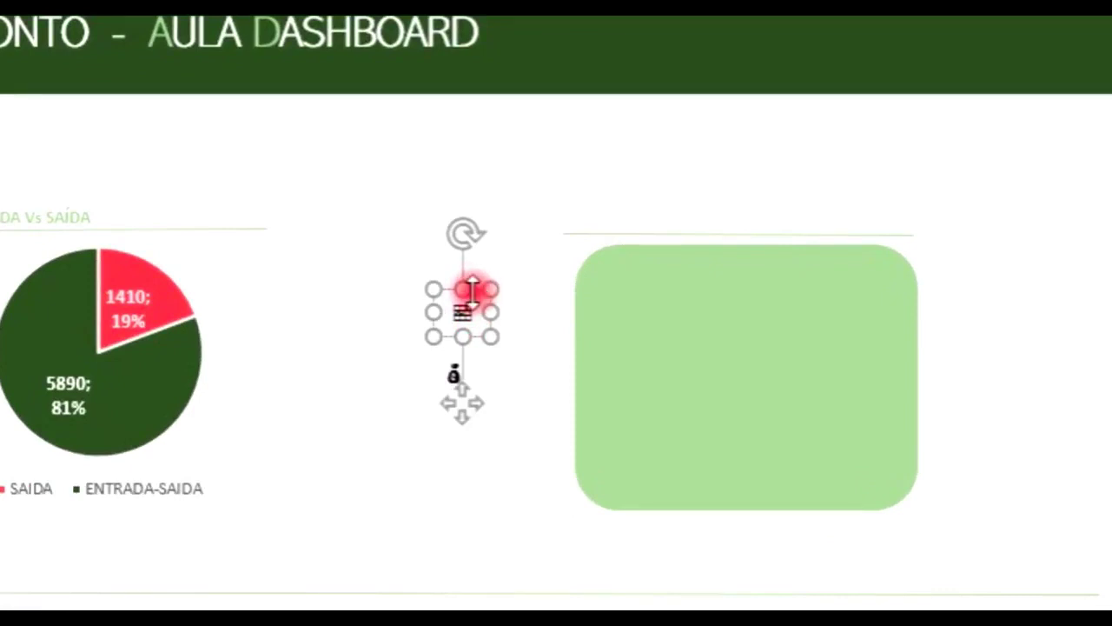
{"action": "left_click", "coordinate": [534, 290]}
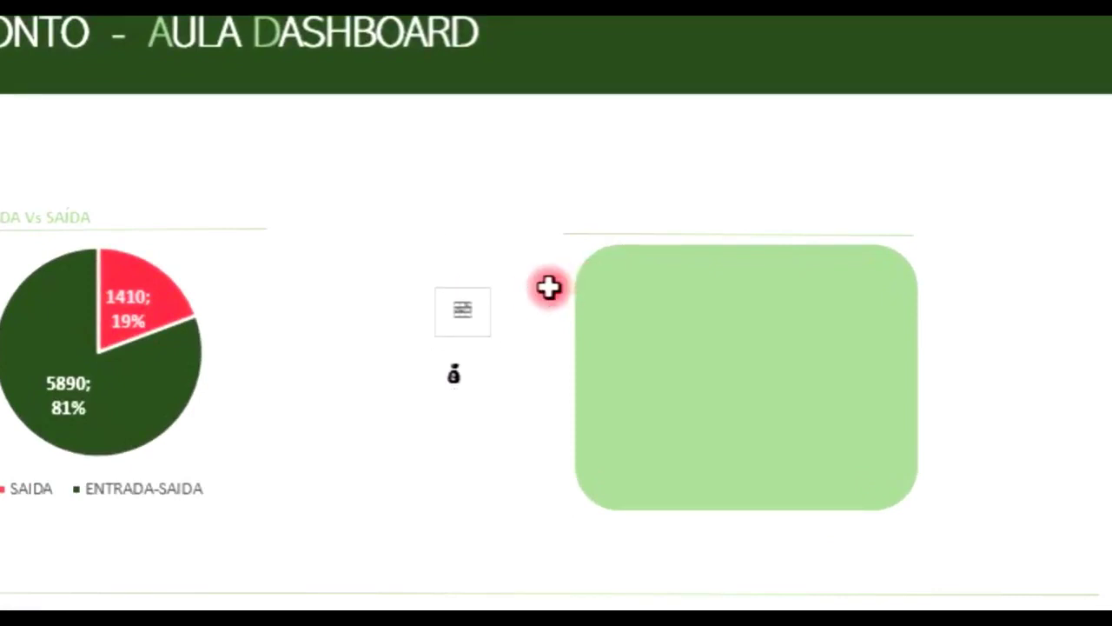
Move the chart symbol's text box onto the upper part of the green rounded rectangle and color the symbol the darkest theme green
{"action": "left_click", "coordinate": [489, 292]}
{"action": "left_click_drag", "start_coordinate": [484, 287], "coordinate": [633, 283]}
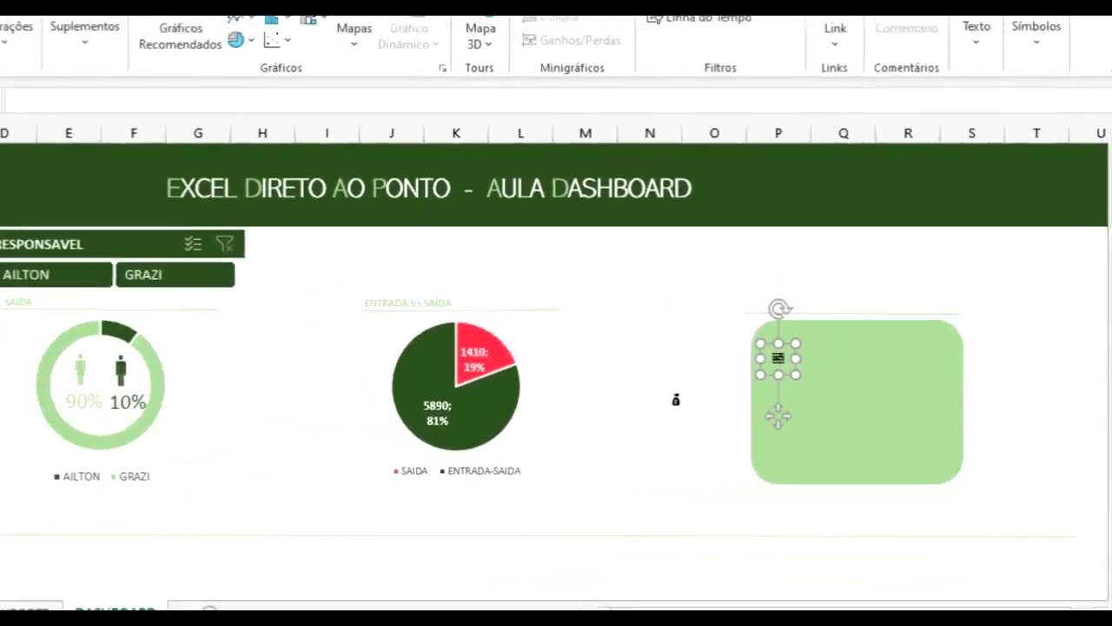
{"action": "left_click", "coordinate": [37, 33]}
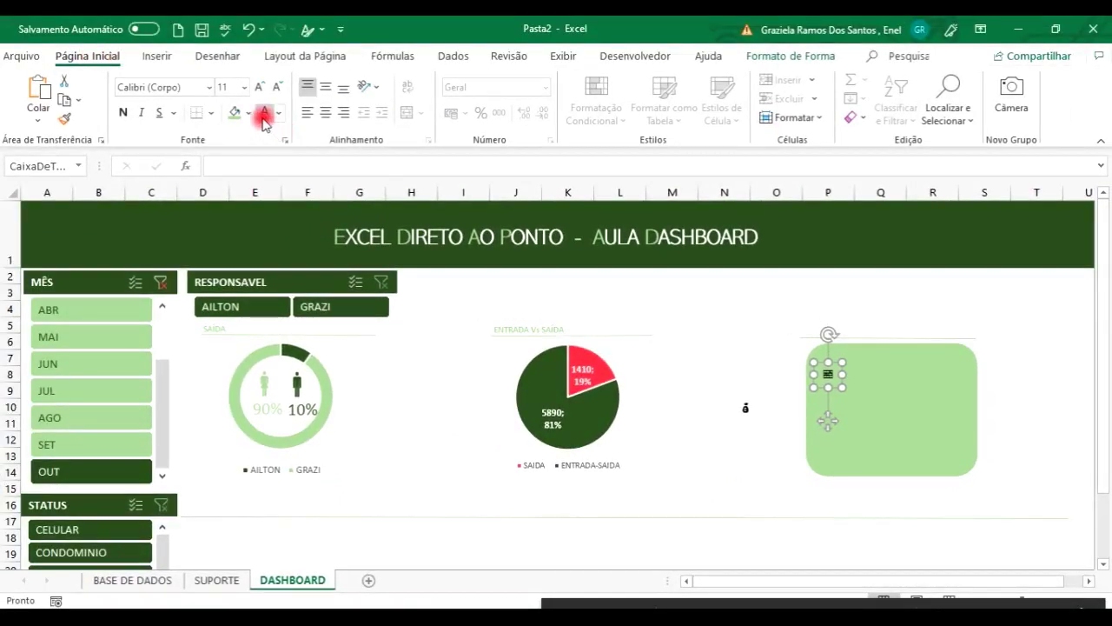
{"action": "left_click", "coordinate": [264, 115]}
{"action": "left_click", "coordinate": [280, 114]}
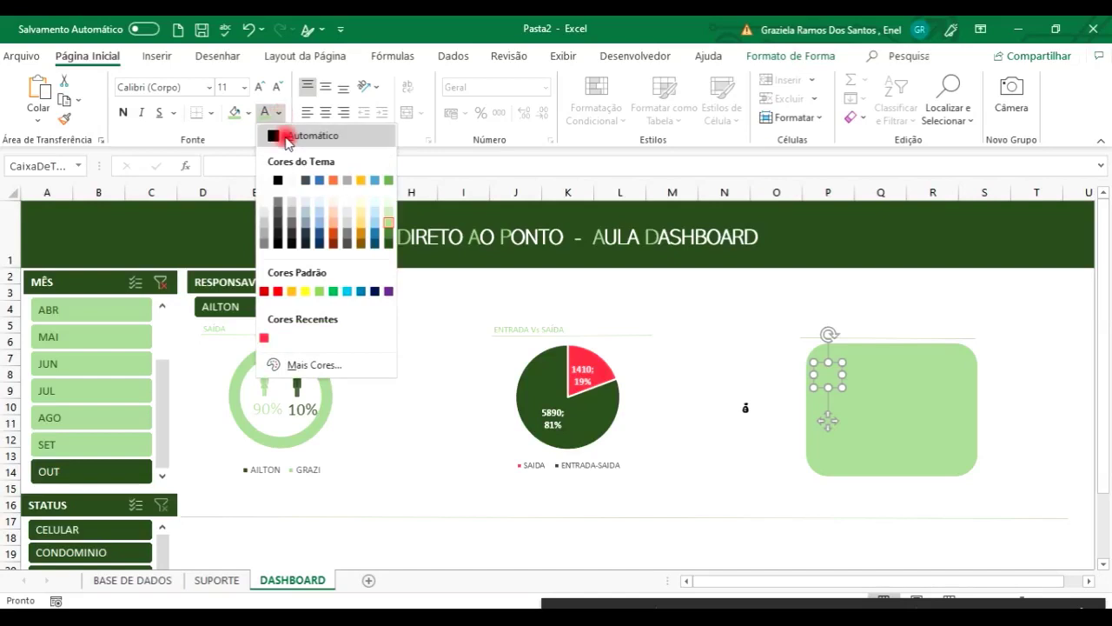
{"action": "left_click", "coordinate": [388, 243]}
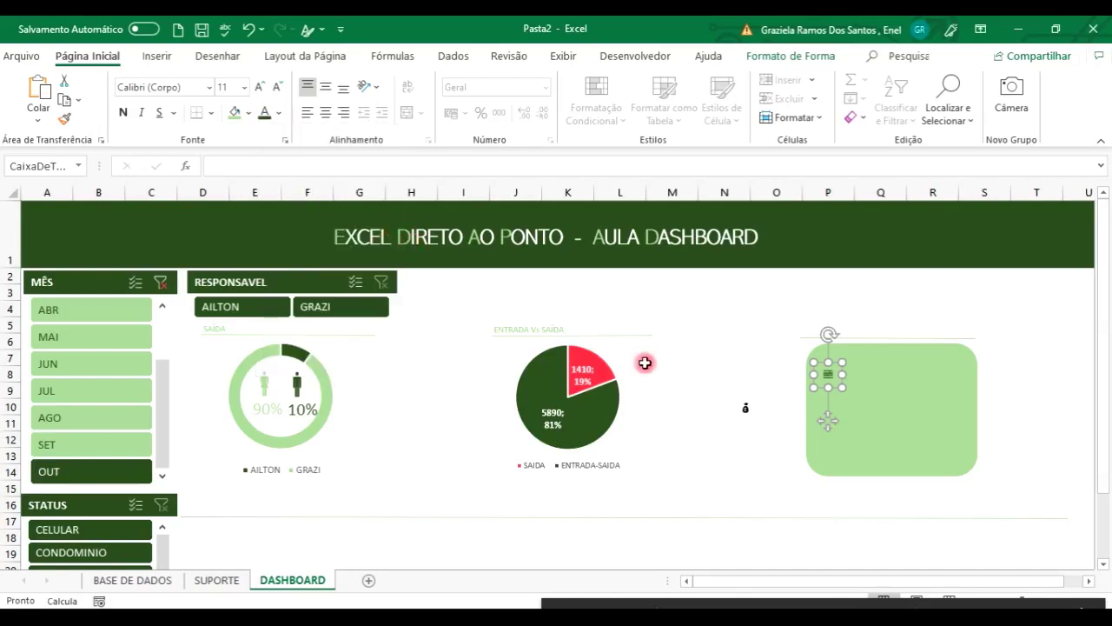
Set the chart symbol to size 28, center it both ways, slightly enlarge its text box and shift it inward on the card
{"action": "left_click", "coordinate": [245, 88]}
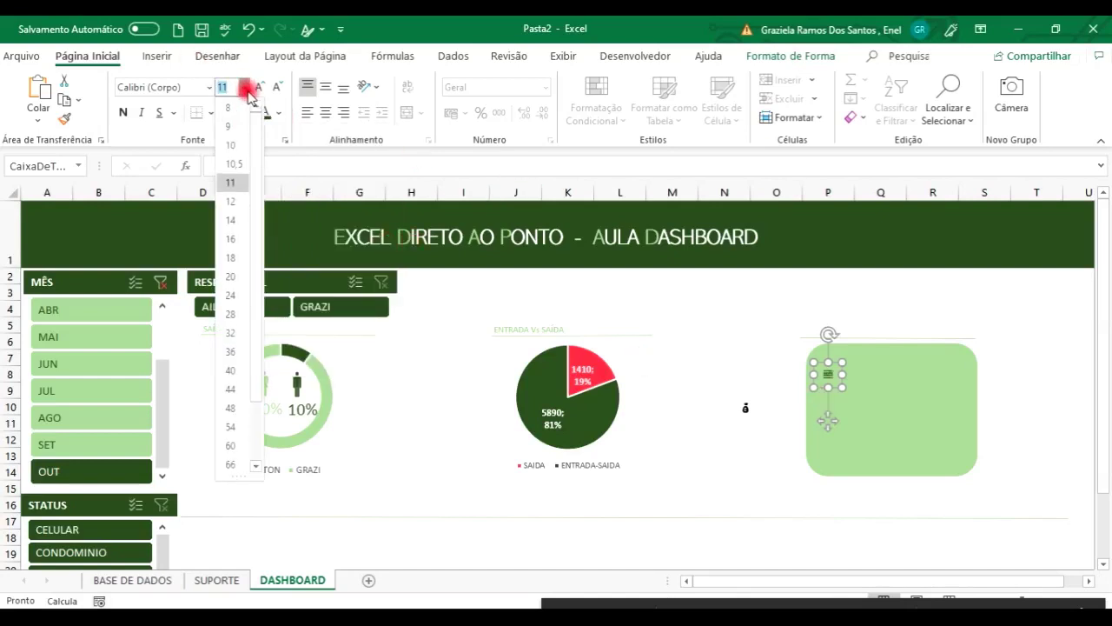
{"action": "left_click", "coordinate": [239, 317]}
{"action": "left_click", "coordinate": [321, 115]}
{"action": "left_click", "coordinate": [323, 90]}
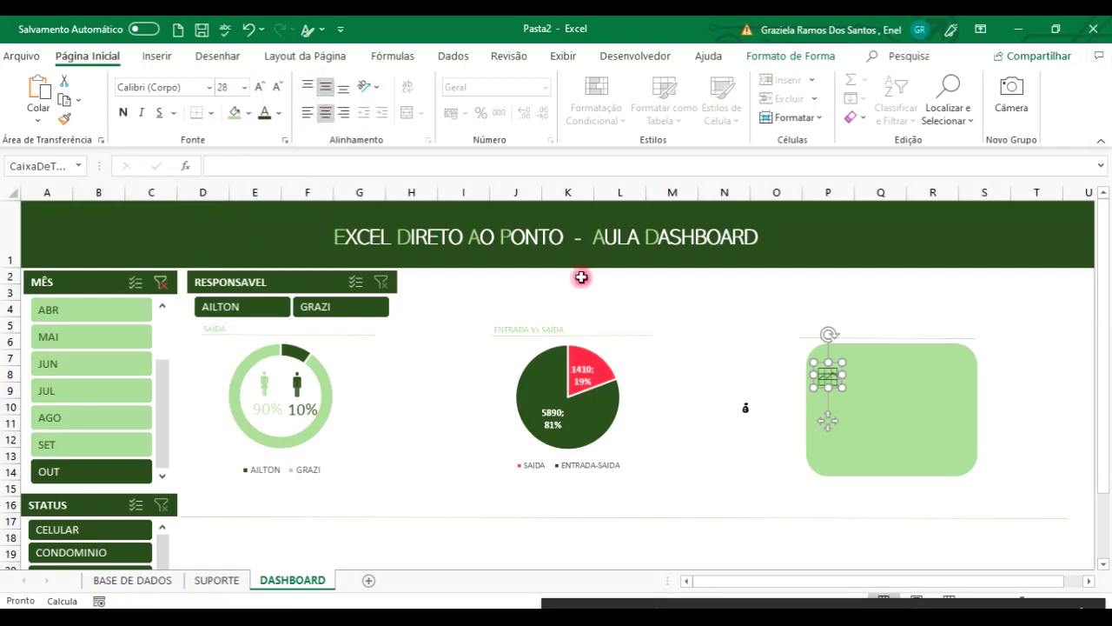
{"action": "left_click_drag", "start_coordinate": [843, 385], "coordinate": [848, 391]}
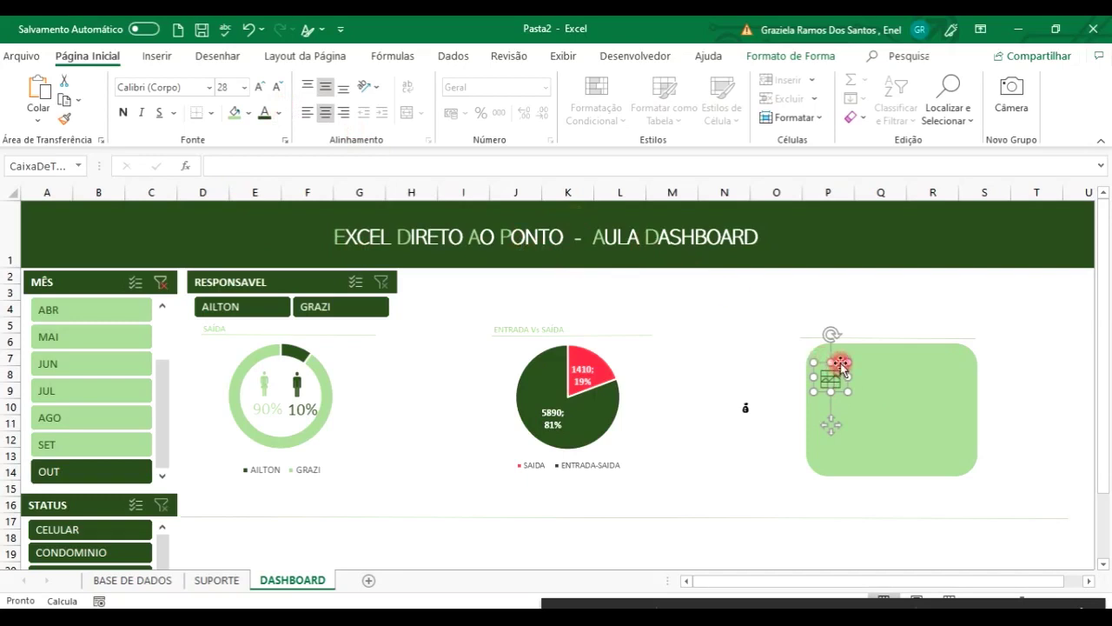
{"action": "left_click_drag", "start_coordinate": [842, 363], "coordinate": [850, 365]}
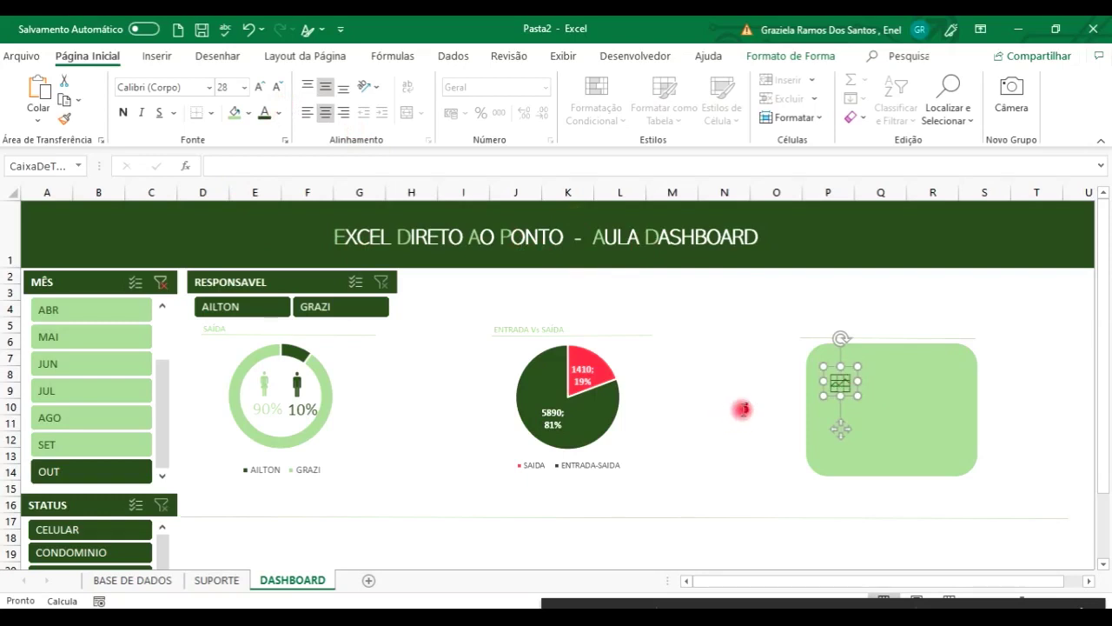
Place the money bag symbol on the green card below the chart symbol and set its font size to 28
{"action": "left_click", "coordinate": [743, 409]}
{"action": "left_click_drag", "start_coordinate": [737, 399], "coordinate": [835, 407]}
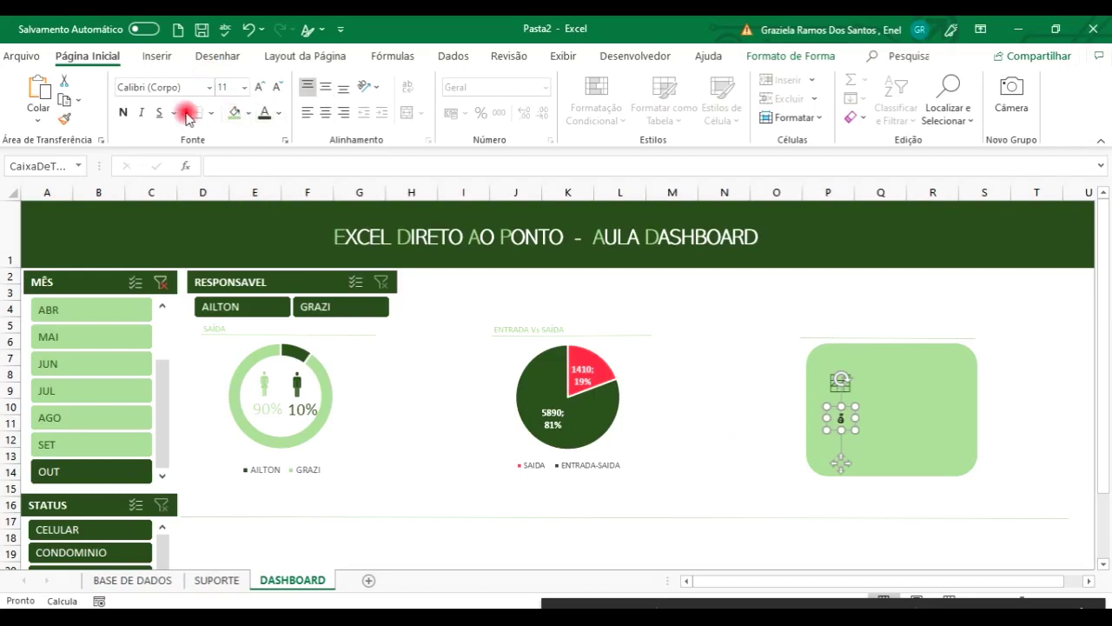
{"action": "left_click", "coordinate": [245, 88]}
{"action": "left_click", "coordinate": [245, 87]}
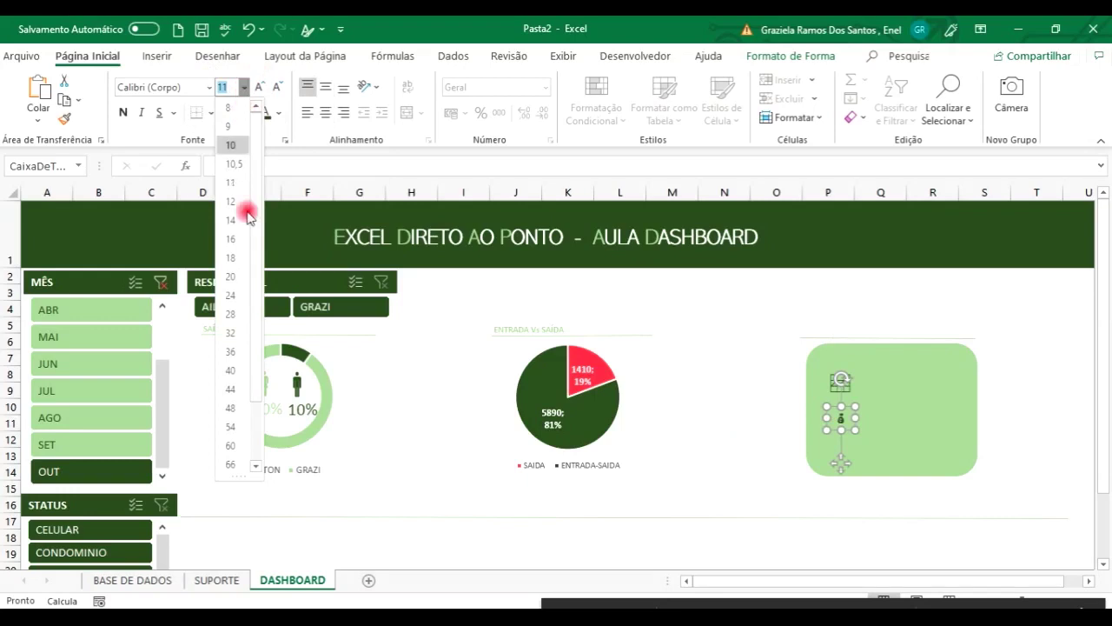
{"action": "left_click", "coordinate": [233, 315]}
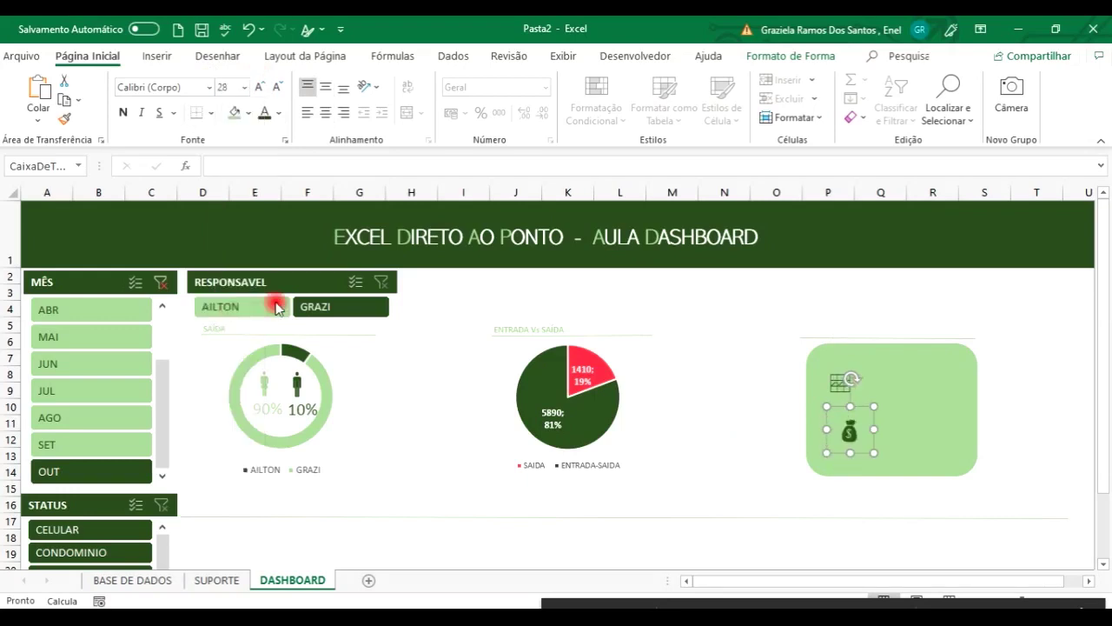
{"action": "left_click_drag", "start_coordinate": [863, 407], "coordinate": [860, 405]}
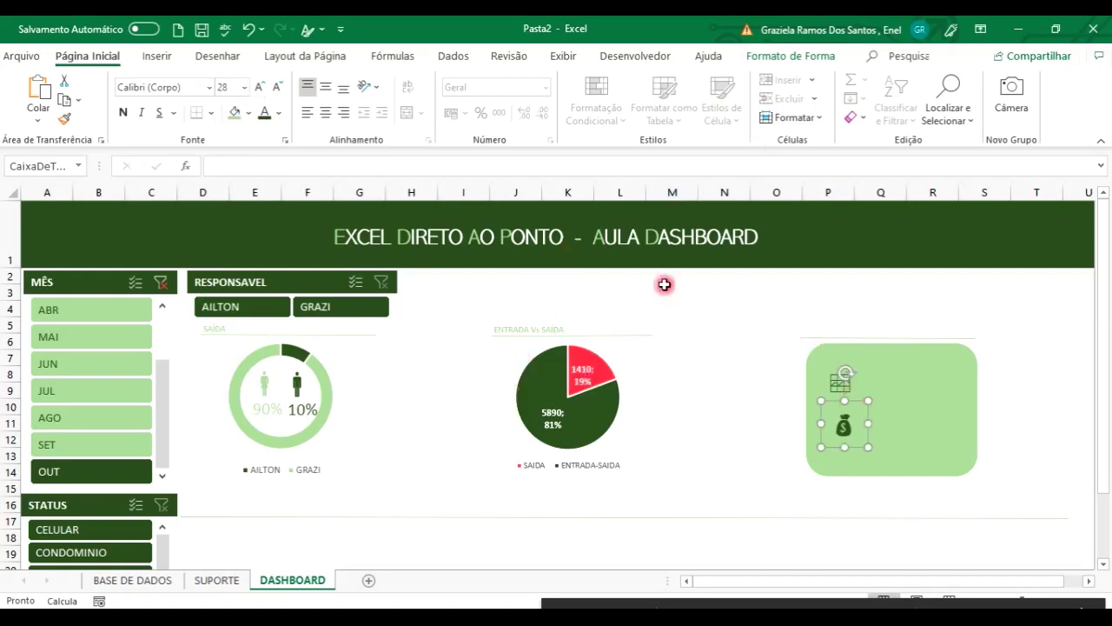
{"action": "left_click_drag", "start_coordinate": [753, 336], "coordinate": [899, 384]}
{"action": "left_click", "coordinate": [724, 359]}
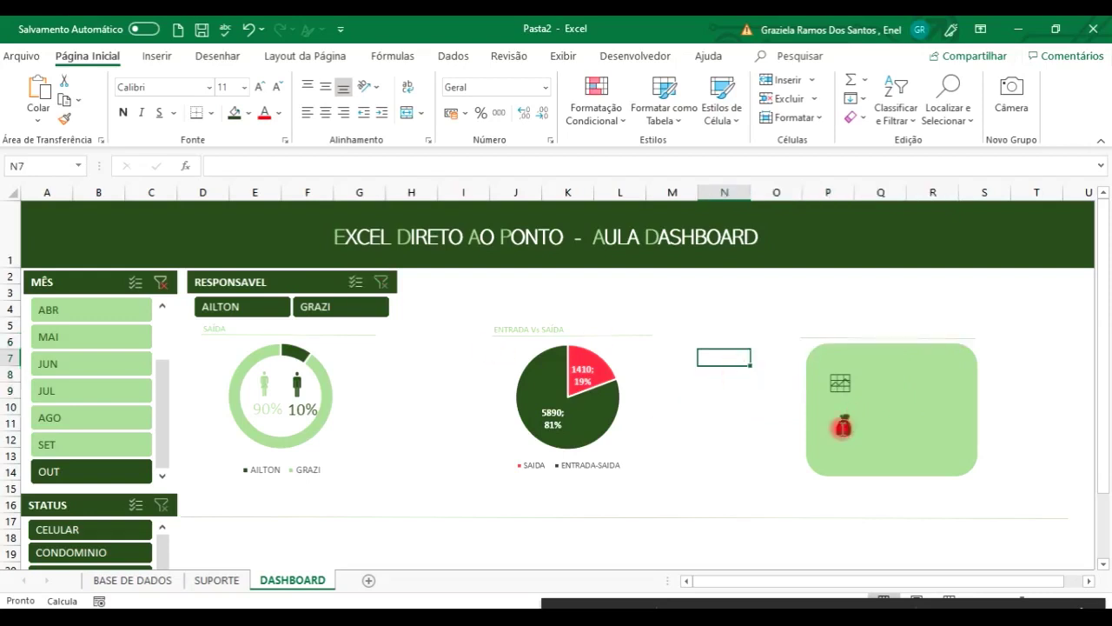
Increase the font size of both the money bag and chart symbols to 32
{"action": "left_click", "coordinate": [844, 426]}
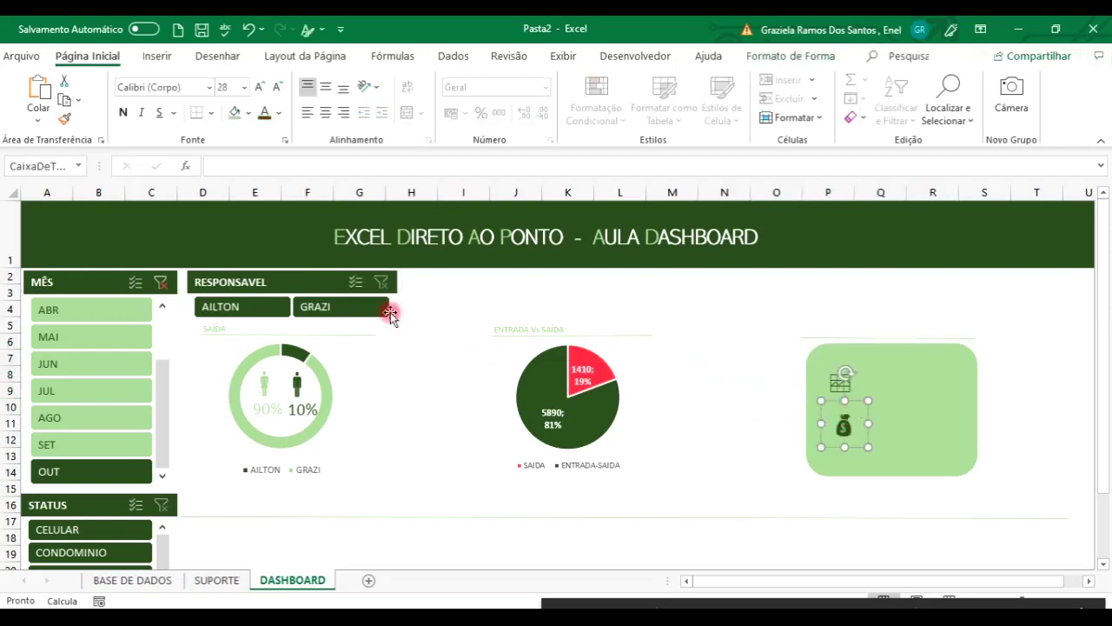
{"action": "left_click", "coordinate": [245, 88]}
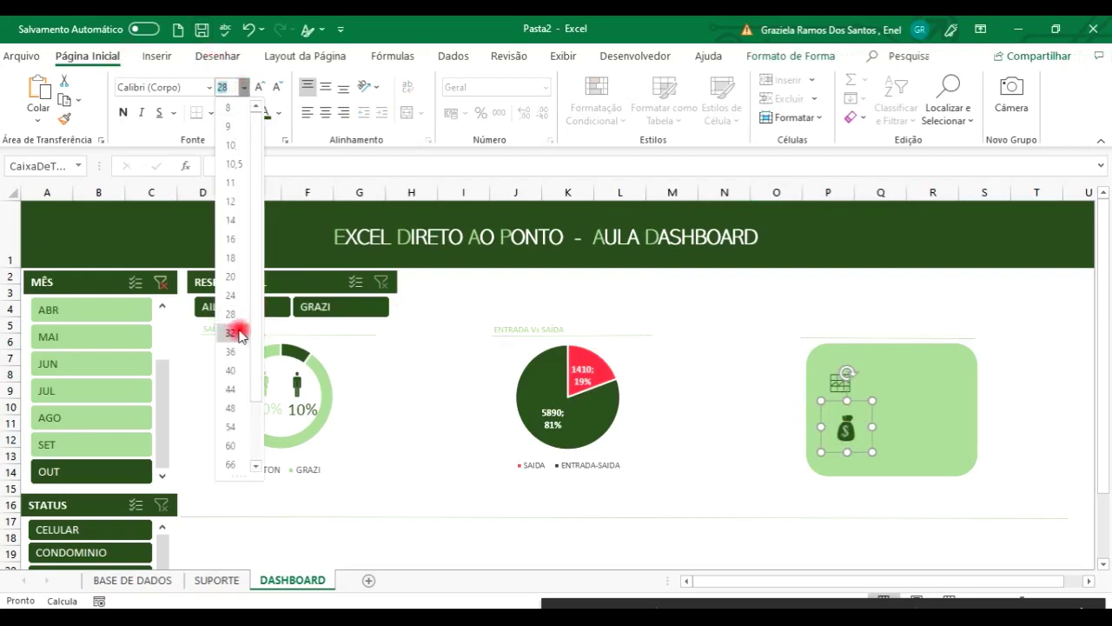
{"action": "left_click", "coordinate": [231, 333]}
{"action": "left_click", "coordinate": [837, 384]}
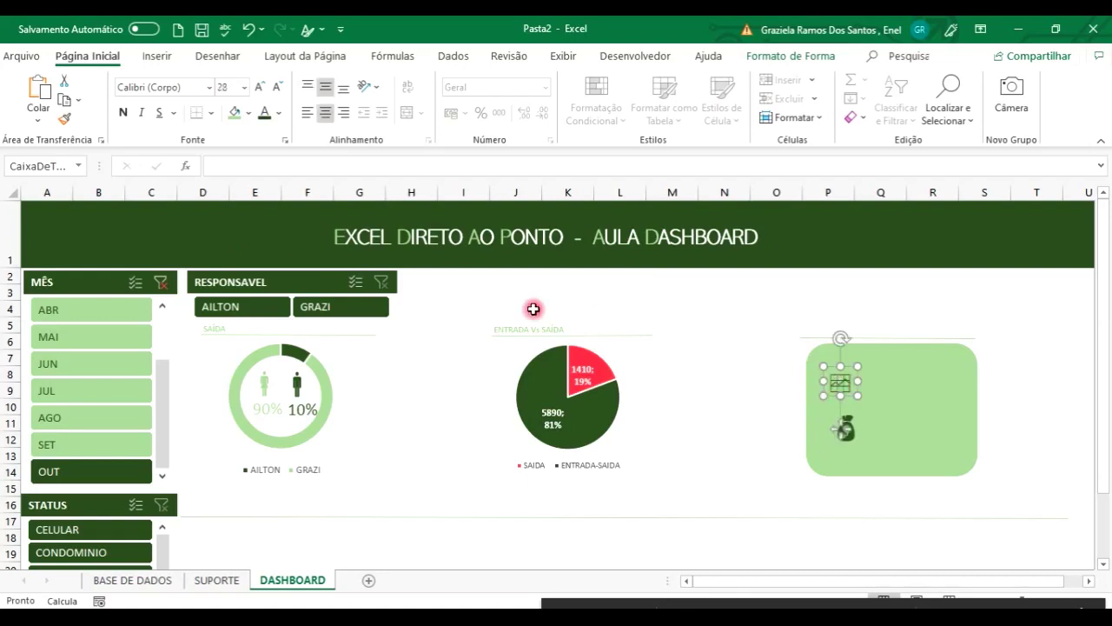
{"action": "left_click", "coordinate": [244, 86]}
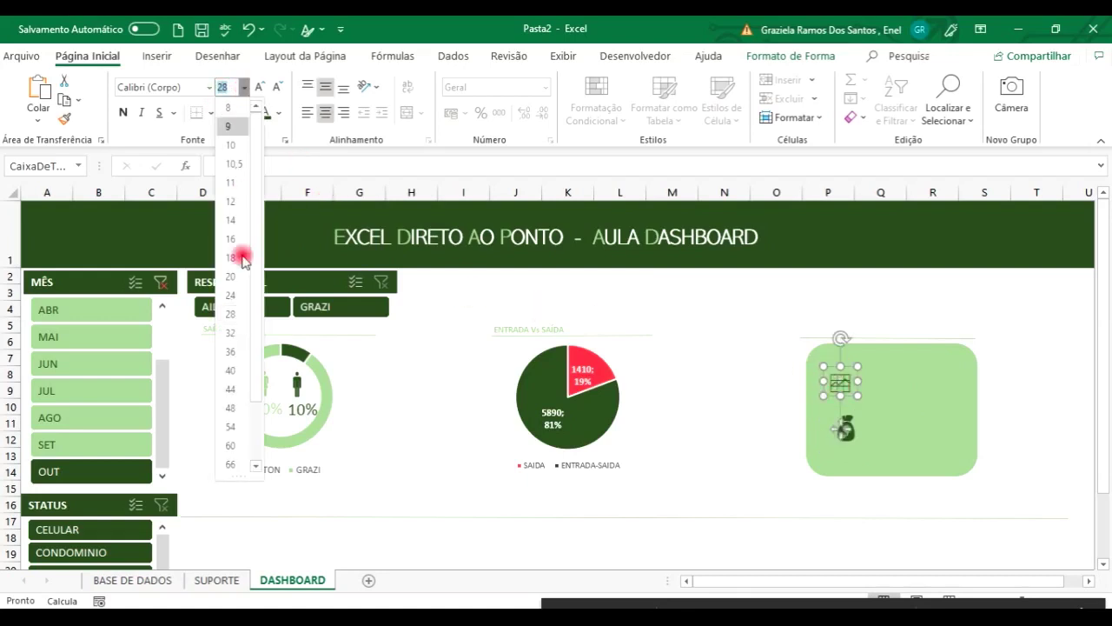
{"action": "left_click", "coordinate": [231, 333]}
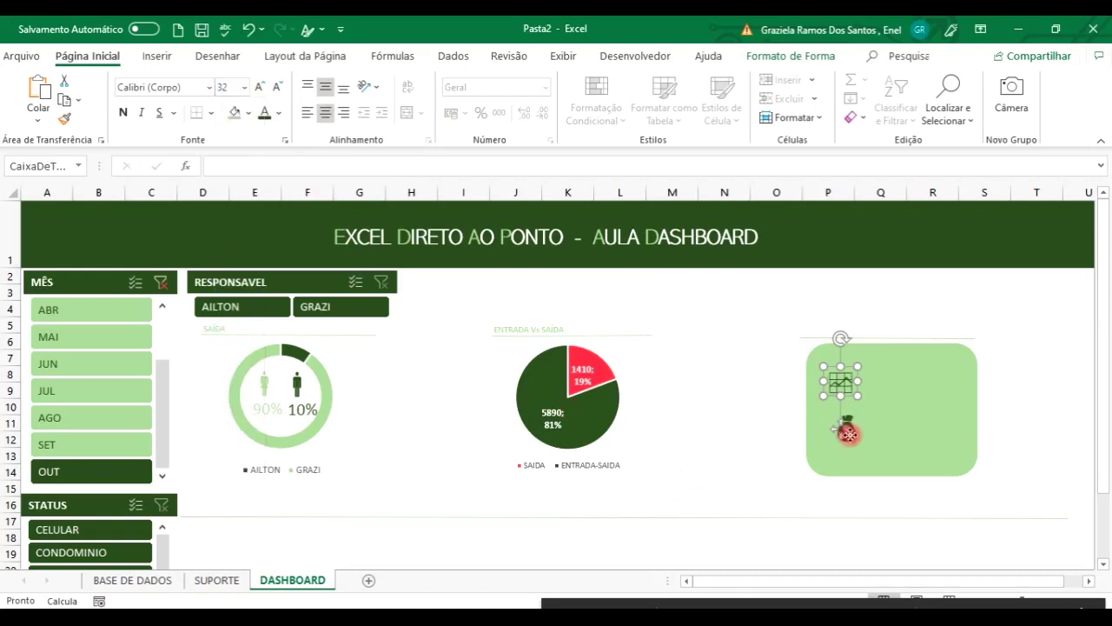
{"action": "left_click", "coordinate": [776, 405]}
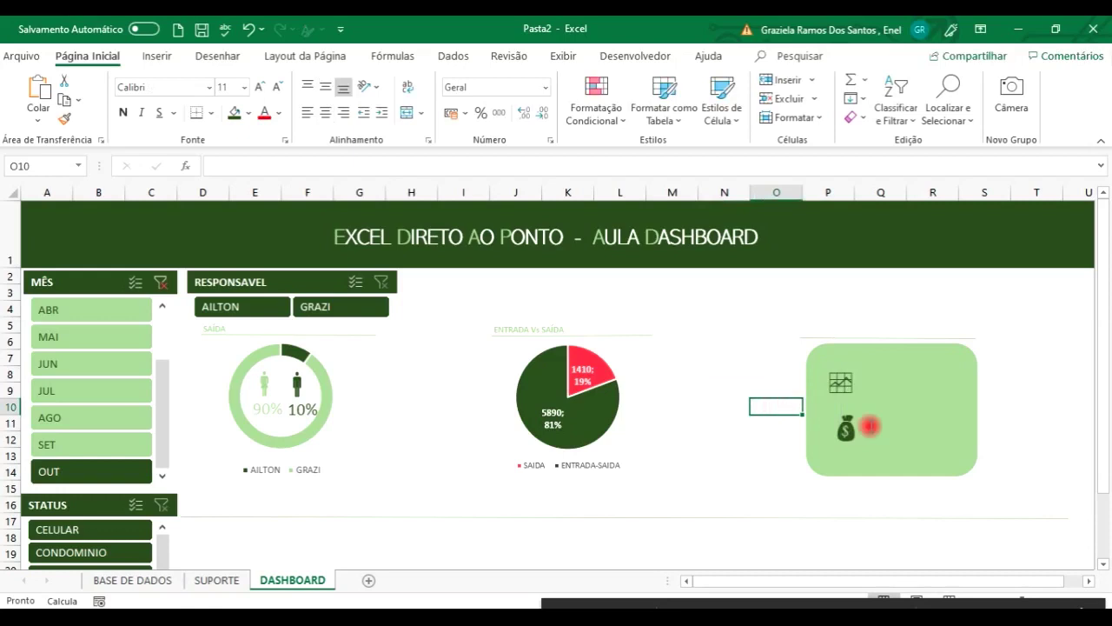
Nudge the money bag symbol so it lines up directly under the chart symbol
{"action": "left_click", "coordinate": [847, 430]}
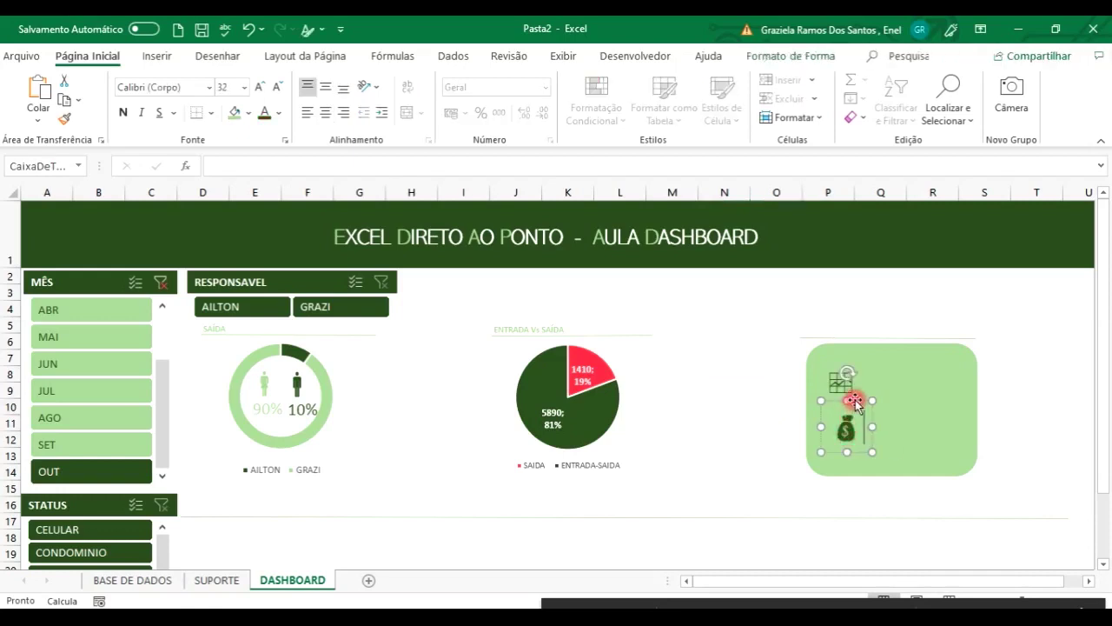
{"action": "left_click_drag", "start_coordinate": [851, 400], "coordinate": [850, 399]}
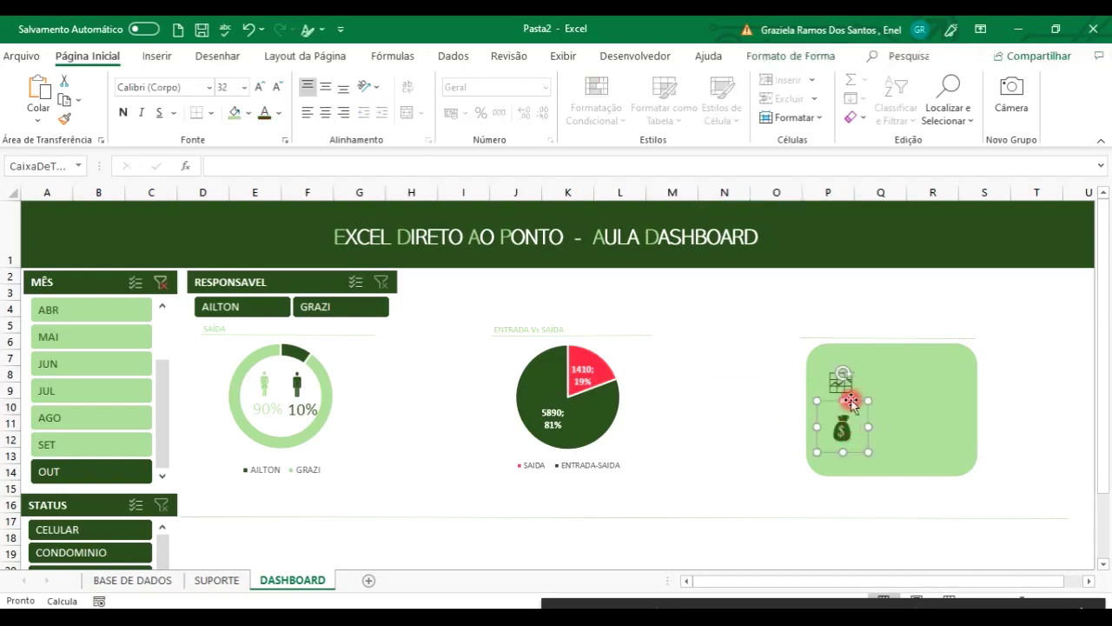
{"action": "left_click", "coordinate": [787, 405]}
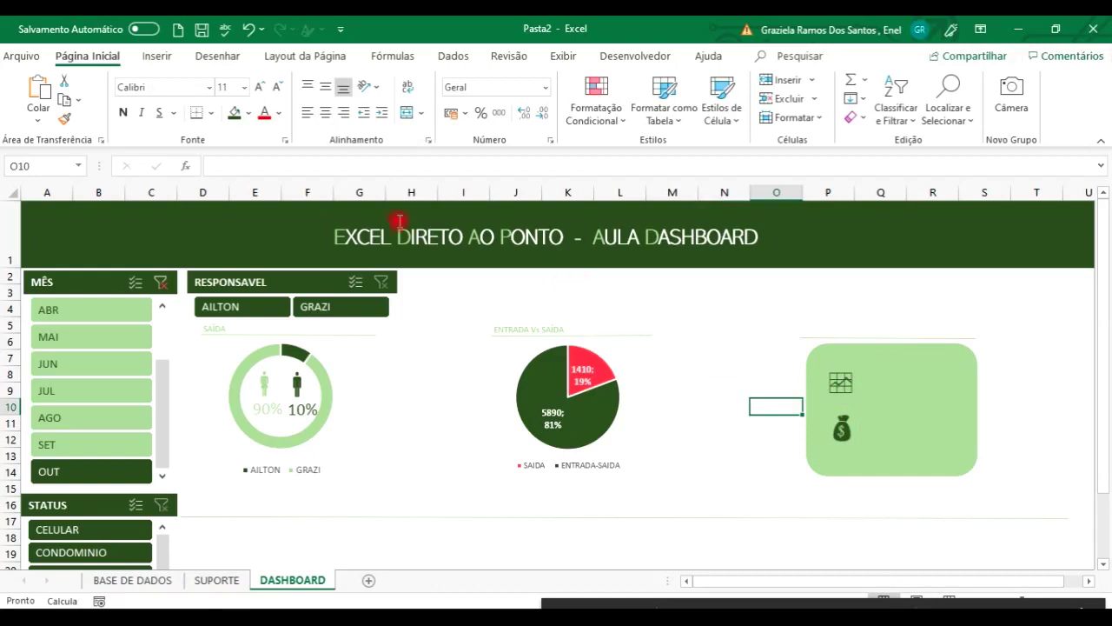
{"action": "left_click", "coordinate": [155, 57]}
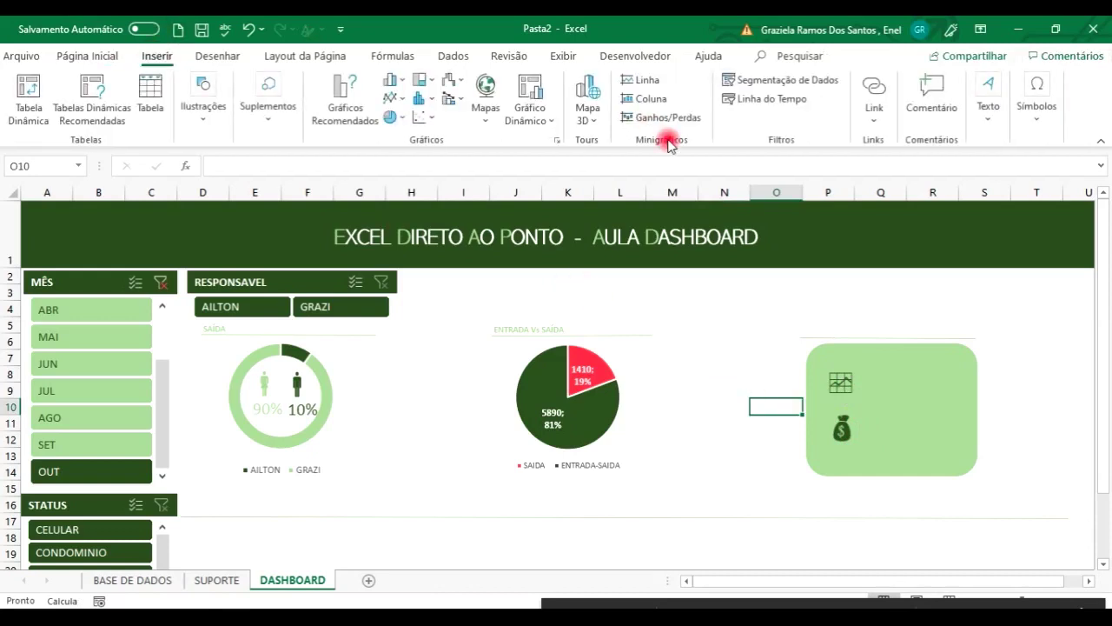
{"action": "left_click", "coordinate": [988, 100]}
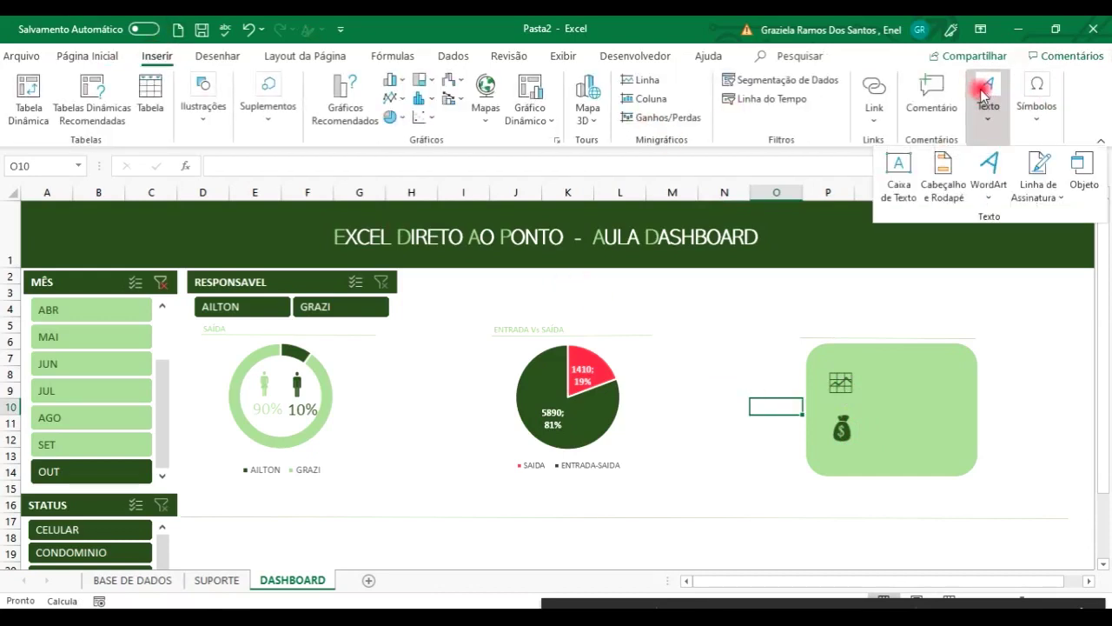
{"action": "left_click", "coordinate": [899, 184]}
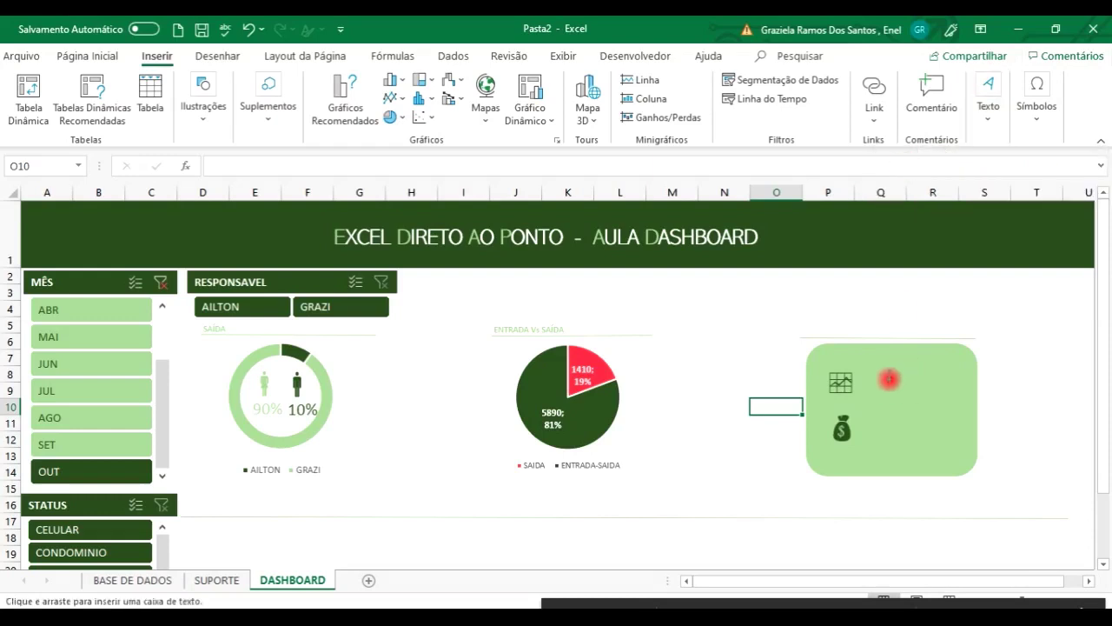
{"action": "left_click", "coordinate": [890, 380]}
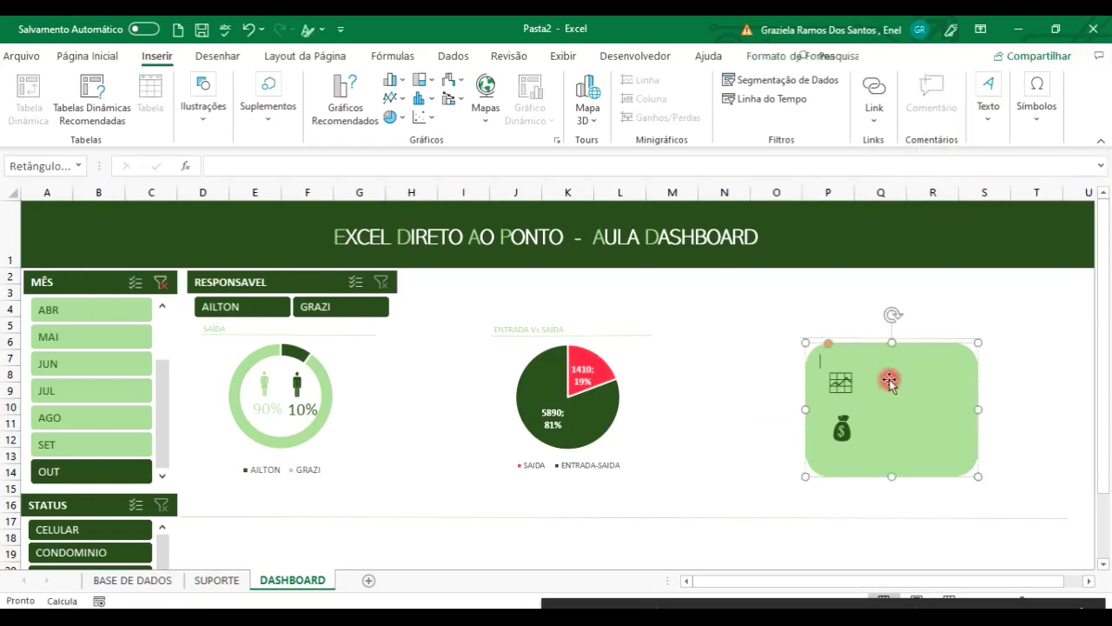
{"action": "left_click", "coordinate": [756, 376]}
Insert a text box in the empty space beside the green card and link it to cell E37 of the SUPORTE sheet
{"action": "left_click", "coordinate": [980, 89]}
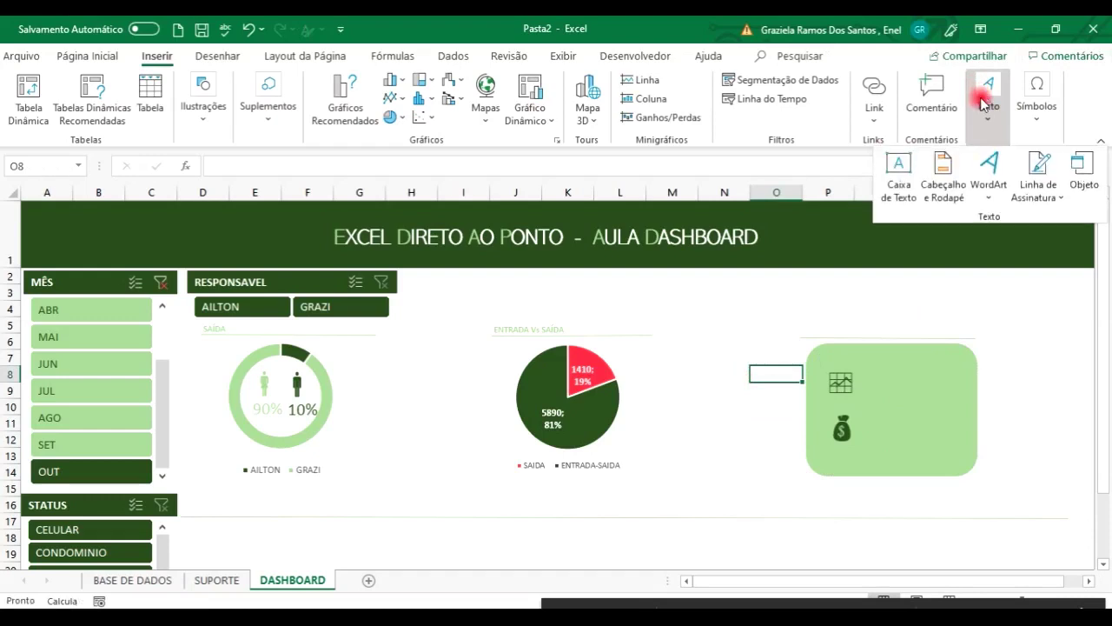
{"action": "left_click", "coordinate": [899, 187]}
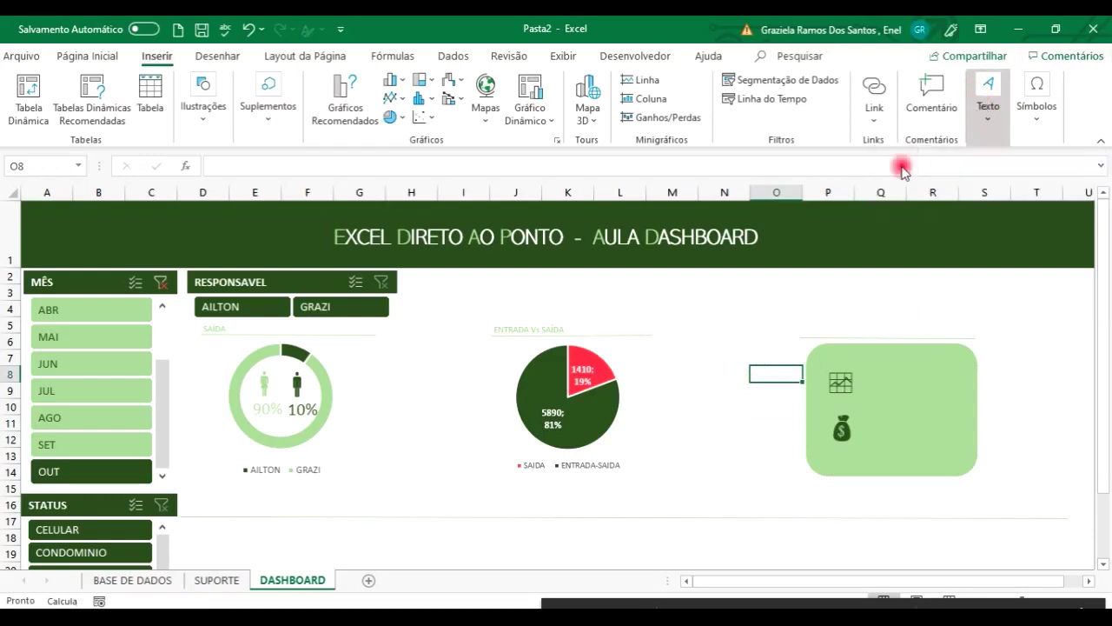
{"action": "left_click", "coordinate": [751, 348]}
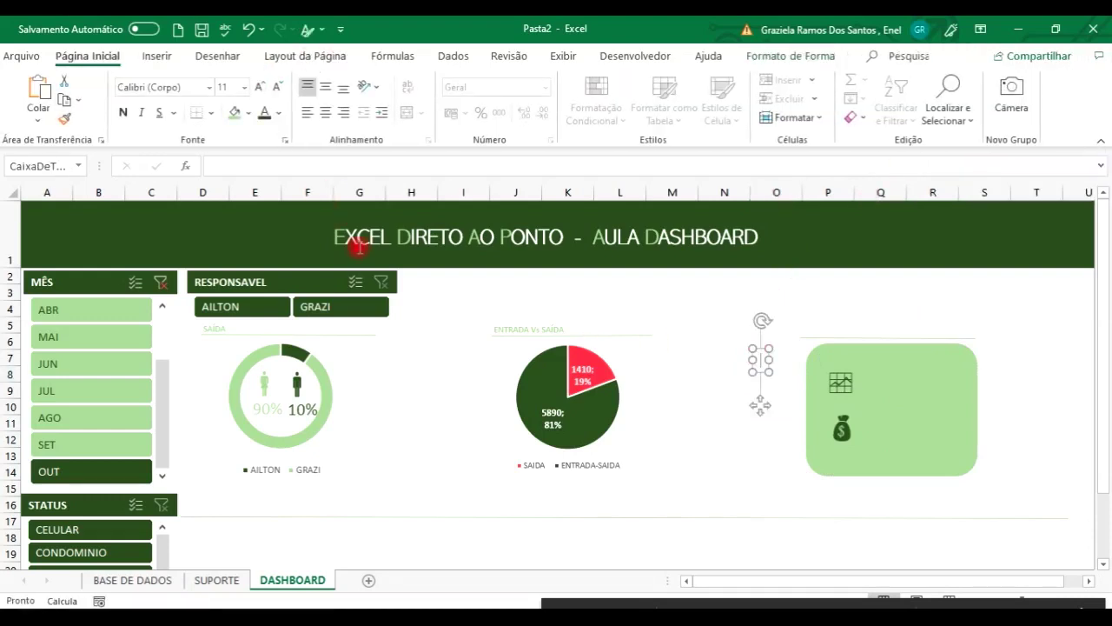
{"action": "left_click", "coordinate": [301, 166]}
{"action": "type", "text": "="}
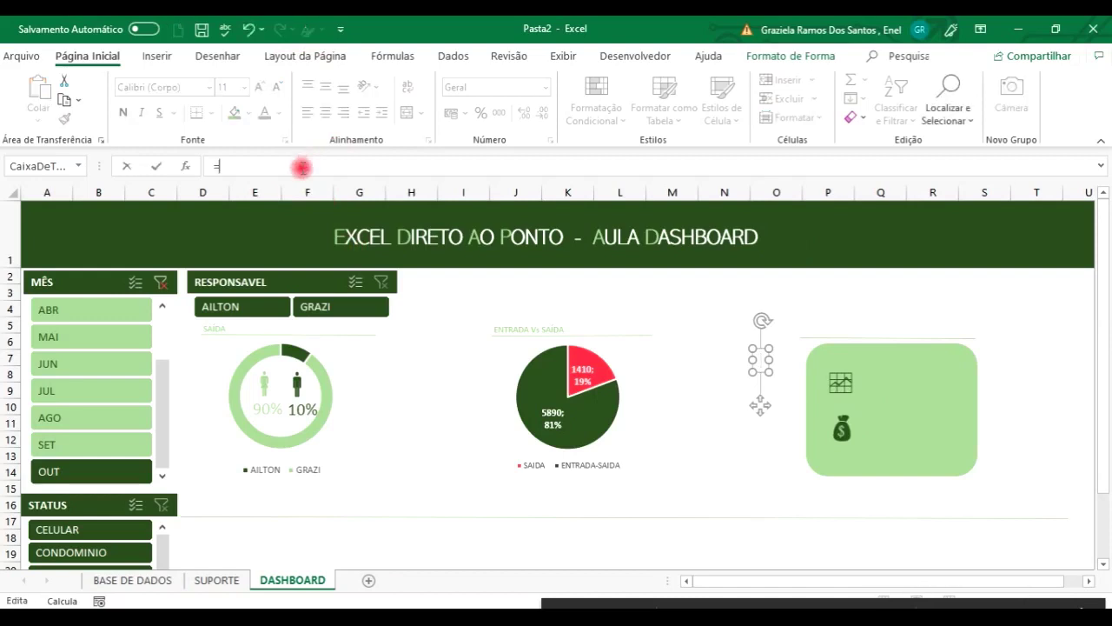
{"action": "left_click", "coordinate": [214, 579]}
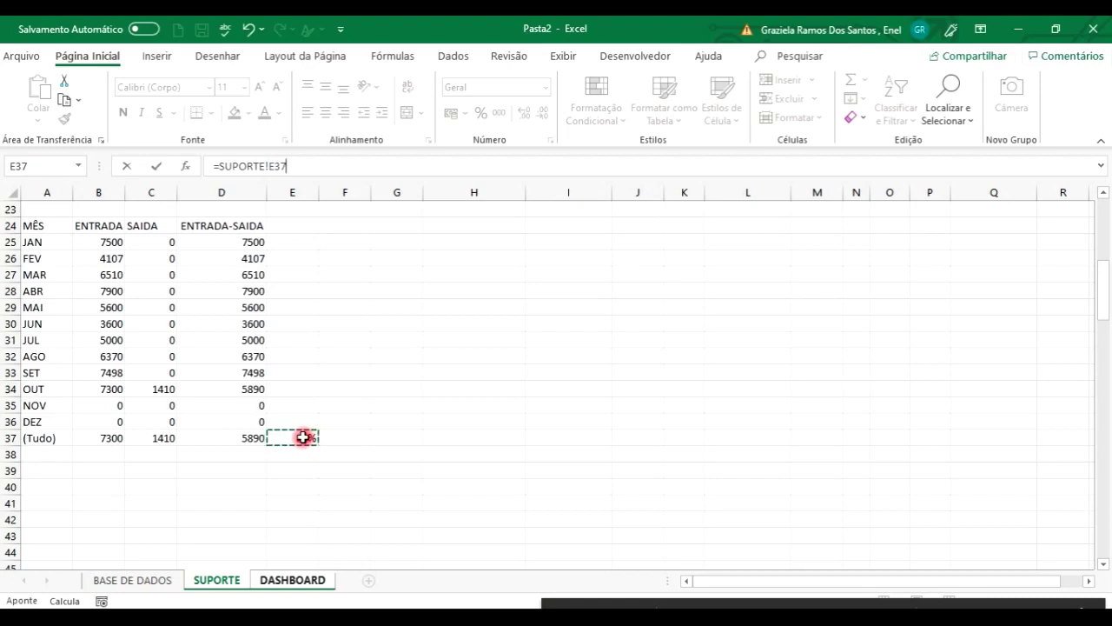
{"action": "key", "text": "Return"}
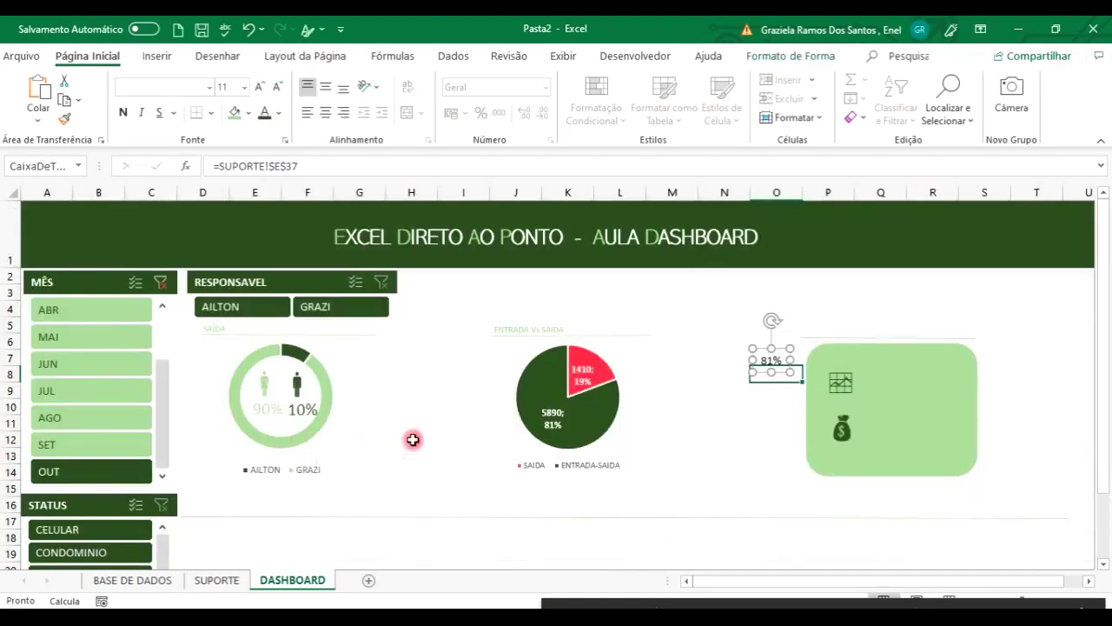
Move the linked percentage text box onto the green card, beside the chart symbol
{"action": "left_click_drag", "start_coordinate": [780, 348], "coordinate": [908, 368]}
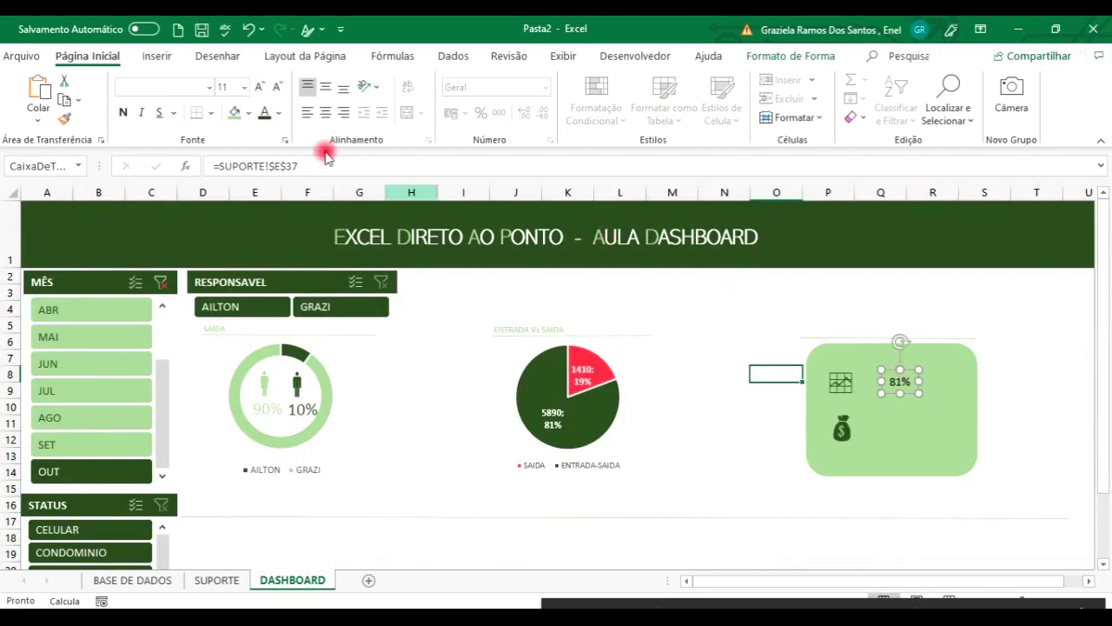
{"action": "left_click", "coordinate": [244, 87]}
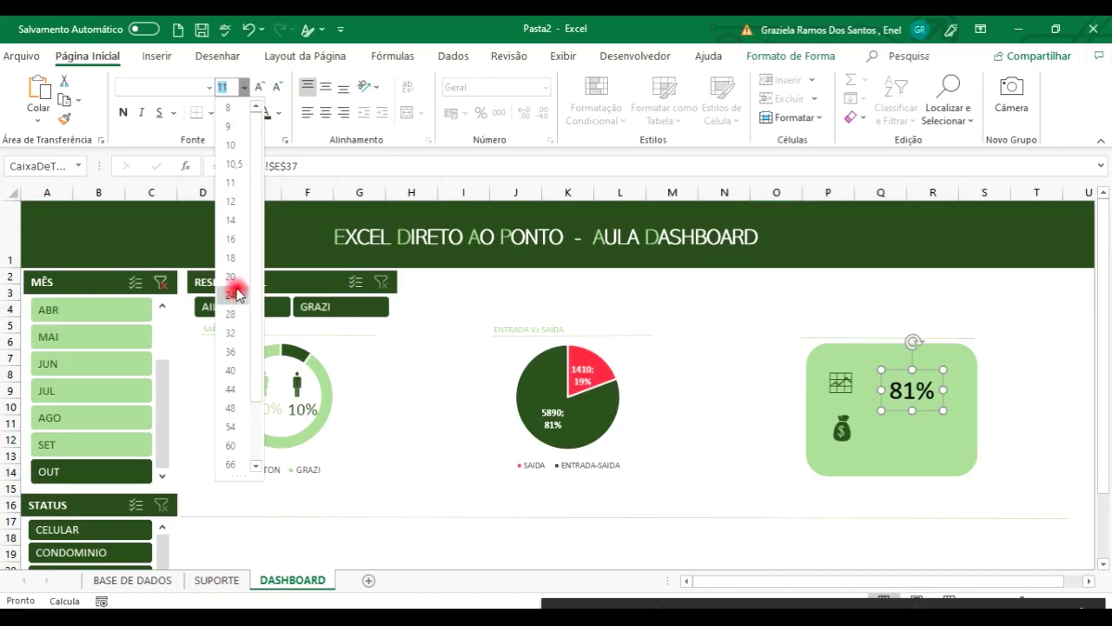
{"action": "key", "text": "Escape"}
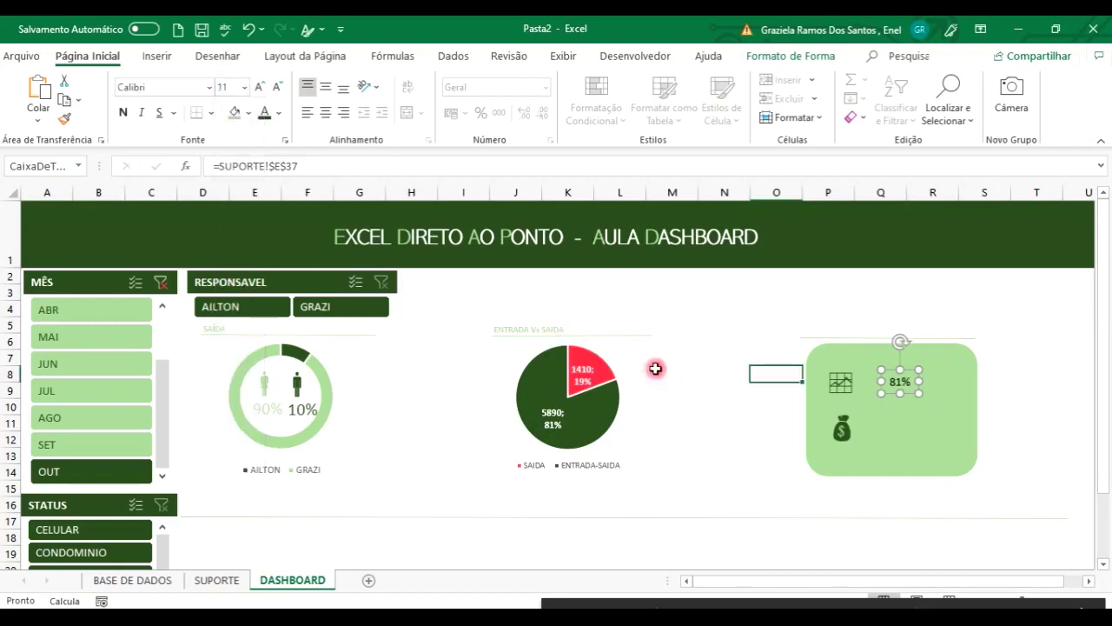
Format the linked percentage on the green card as size 20, bold, italic and dark green, and nudge it level with the chart symbol
{"action": "left_click", "coordinate": [244, 87]}
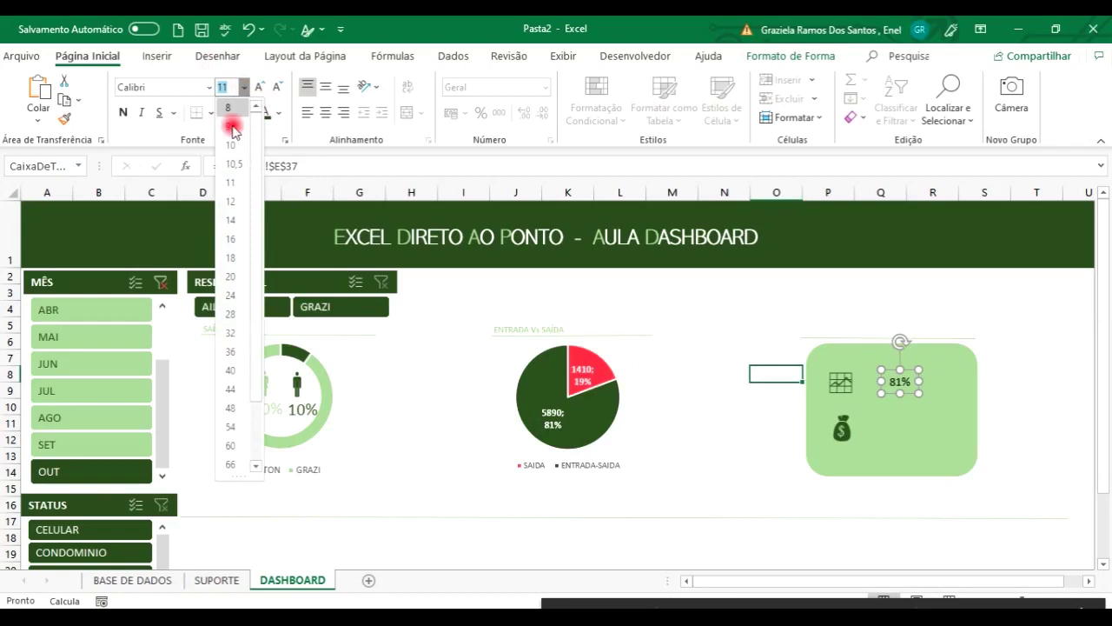
{"action": "left_click", "coordinate": [230, 279]}
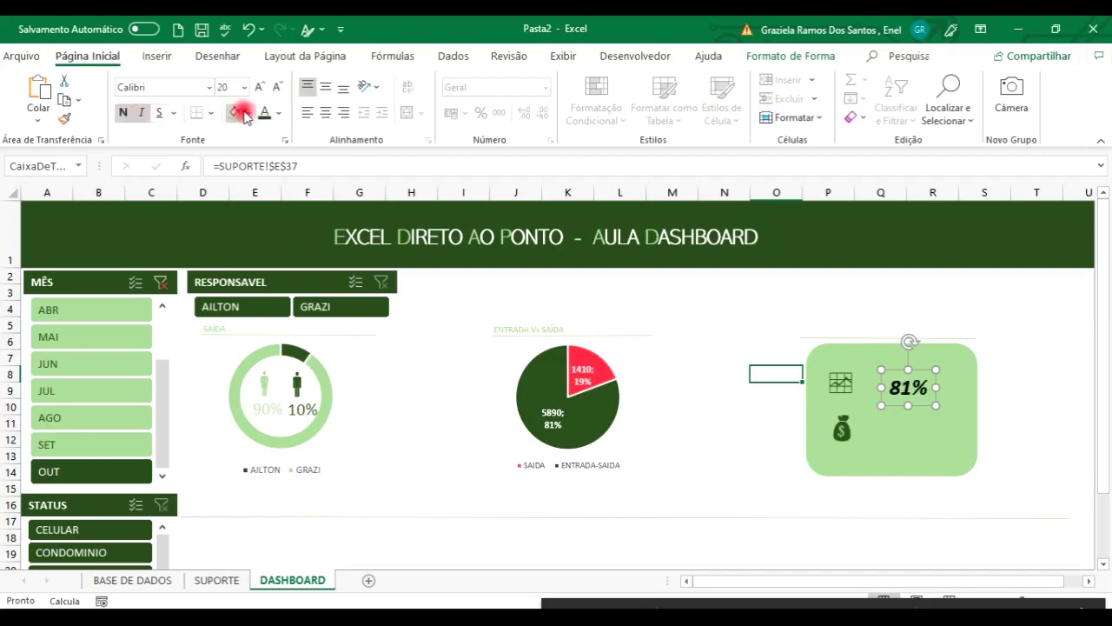
{"action": "left_click", "coordinate": [279, 115]}
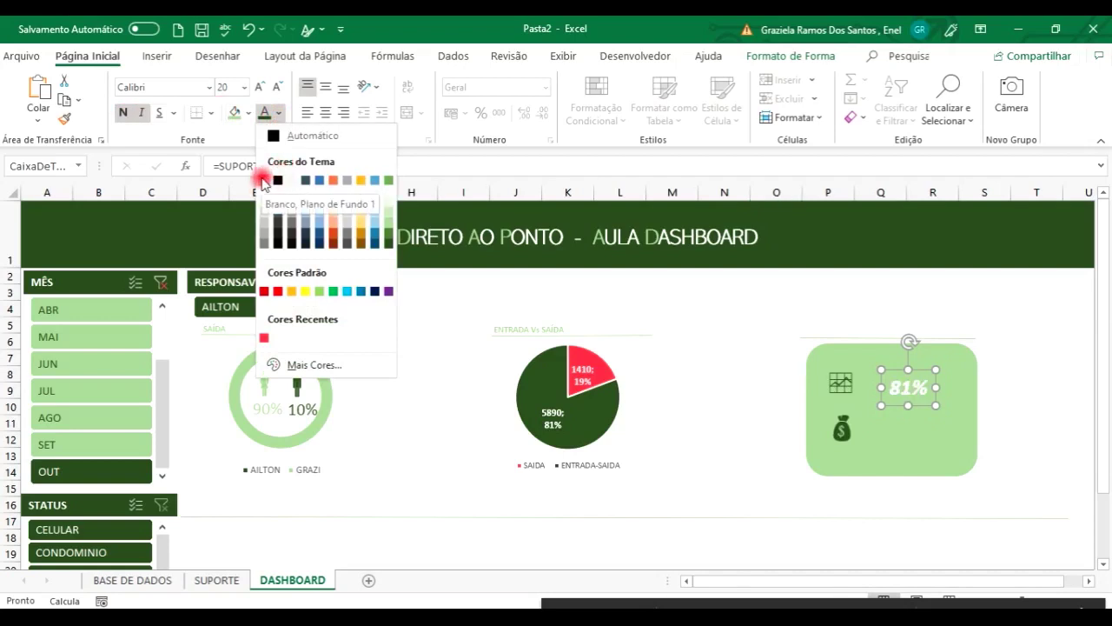
{"action": "left_click", "coordinate": [388, 246]}
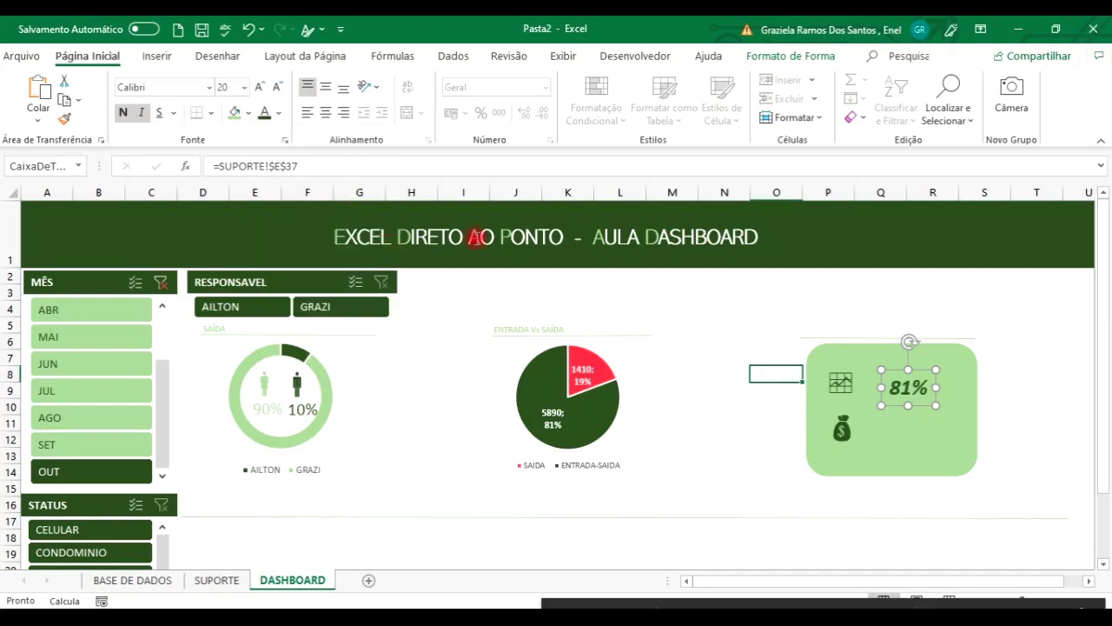
{"action": "left_click_drag", "start_coordinate": [893, 372], "coordinate": [888, 363]}
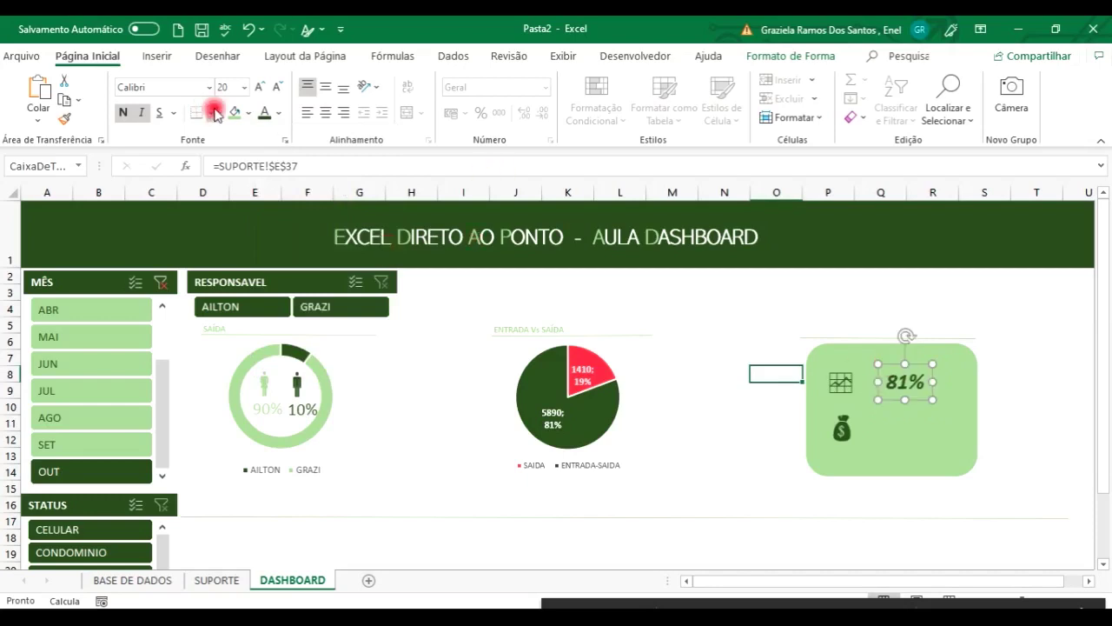
Center the linked percentage horizontally and vertically in its text box and set its font size to 18
{"action": "left_click", "coordinate": [243, 89]}
{"action": "left_click", "coordinate": [326, 87]}
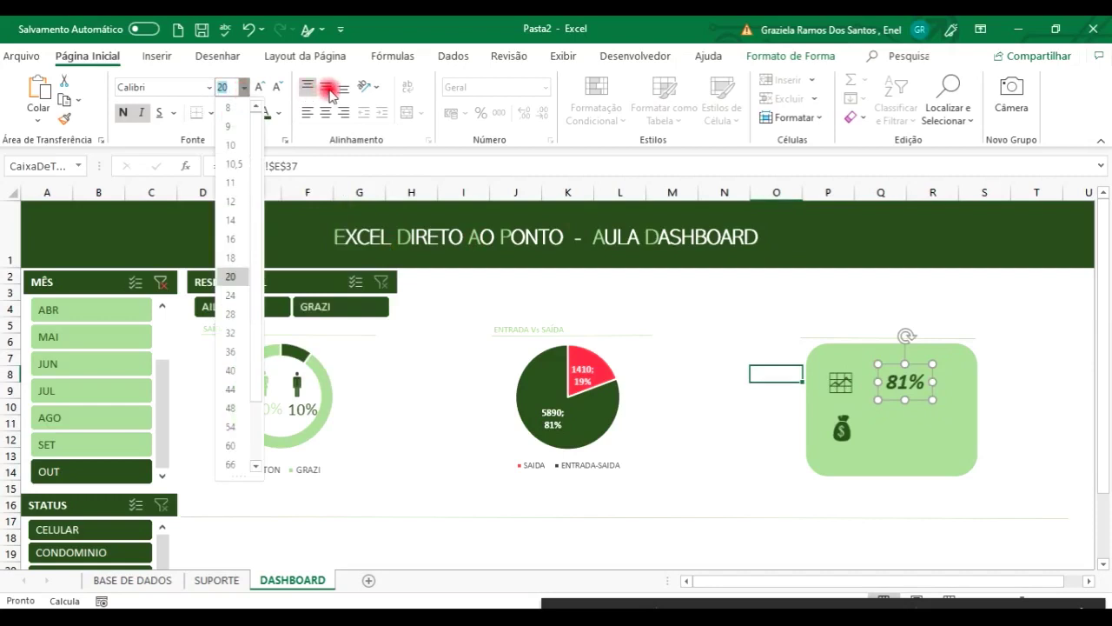
{"action": "left_click", "coordinate": [325, 112]}
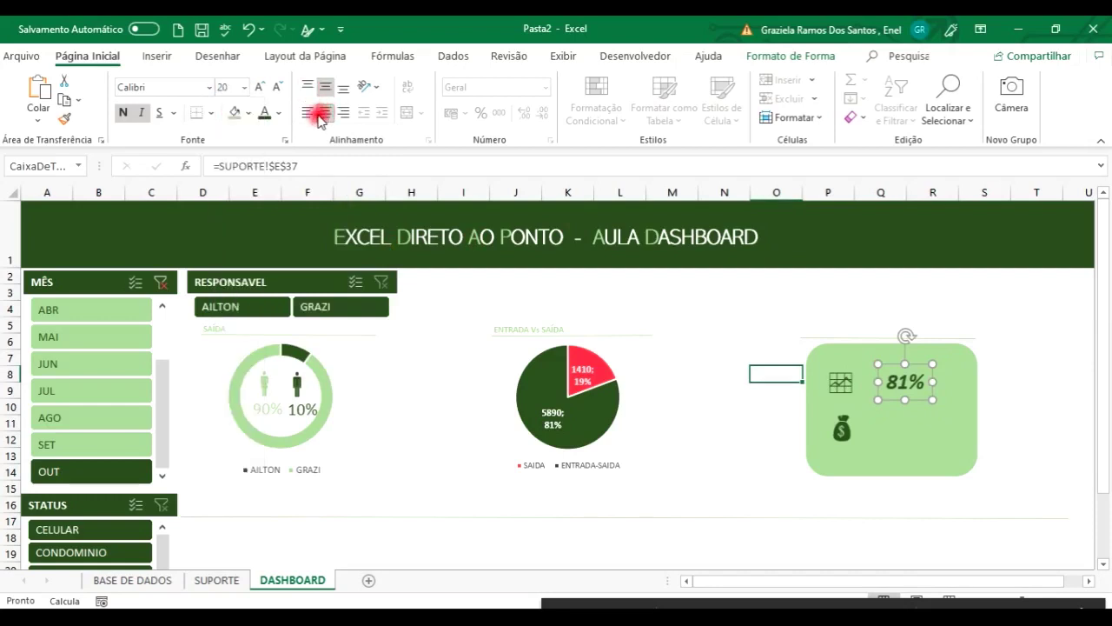
{"action": "left_click", "coordinate": [244, 87]}
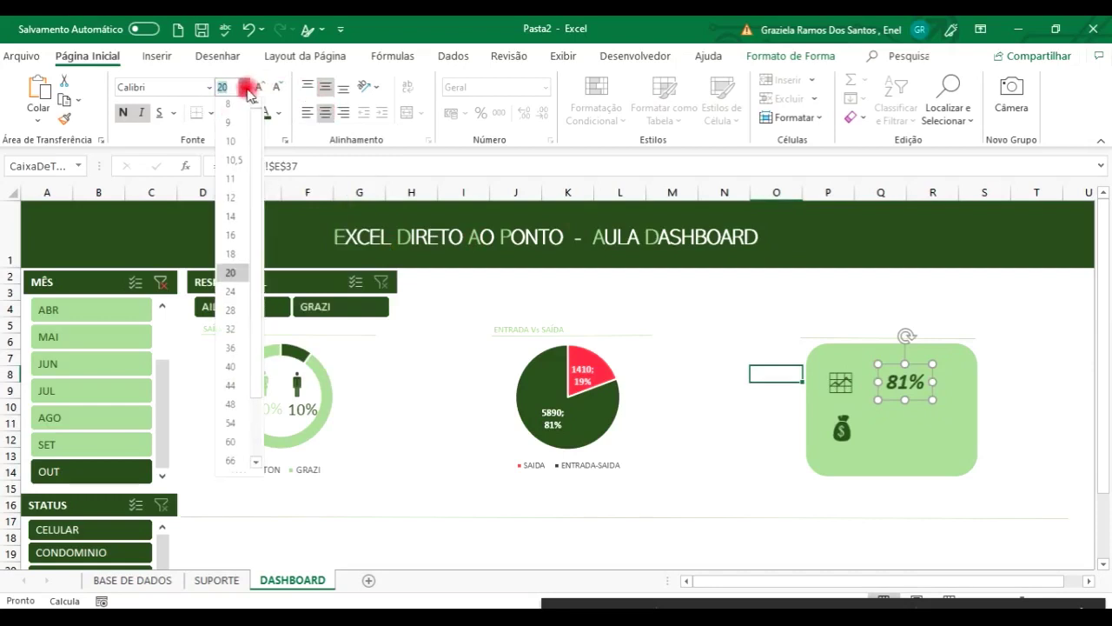
{"action": "left_click", "coordinate": [233, 258]}
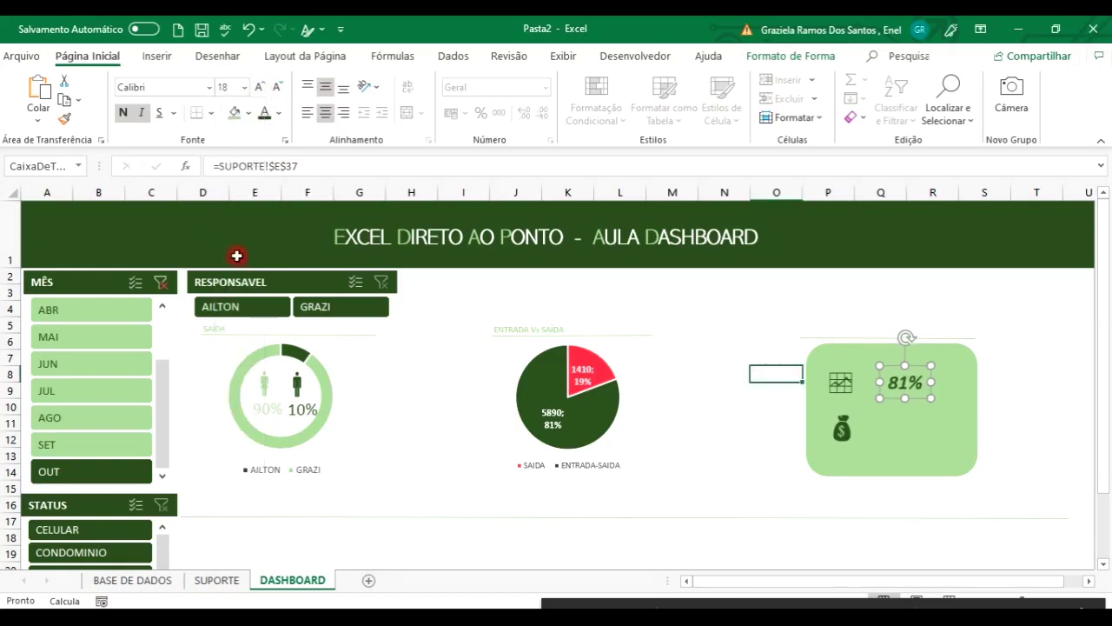
{"action": "left_click", "coordinate": [932, 425]}
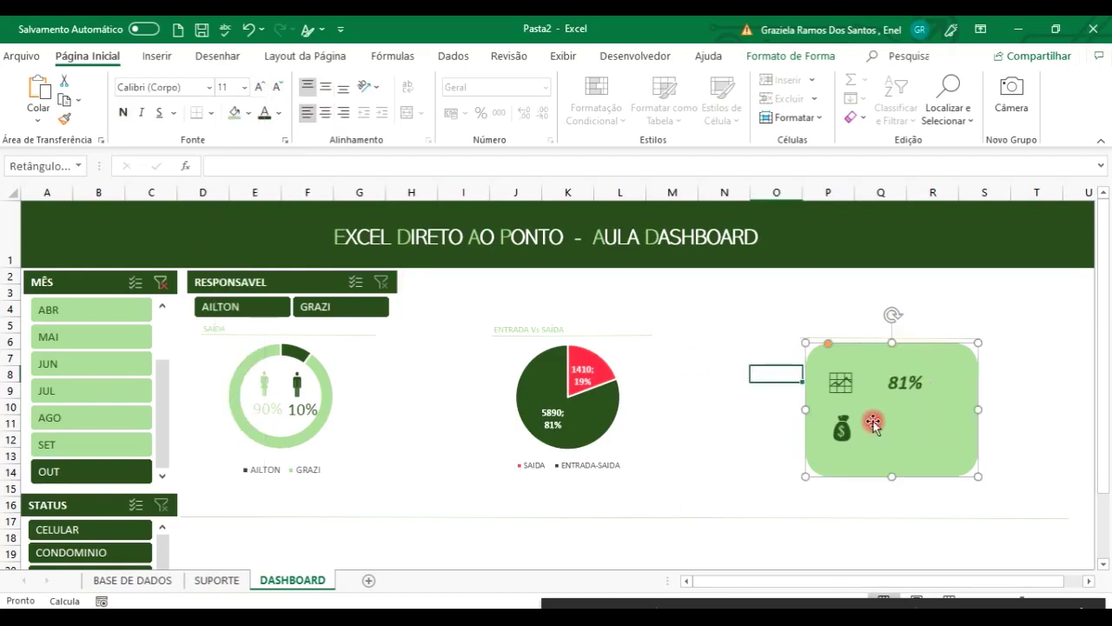
Insert a text box in the empty space beside the green card and link it to cell D37 of the SUPORTE sheet
{"action": "left_click", "coordinate": [728, 413]}
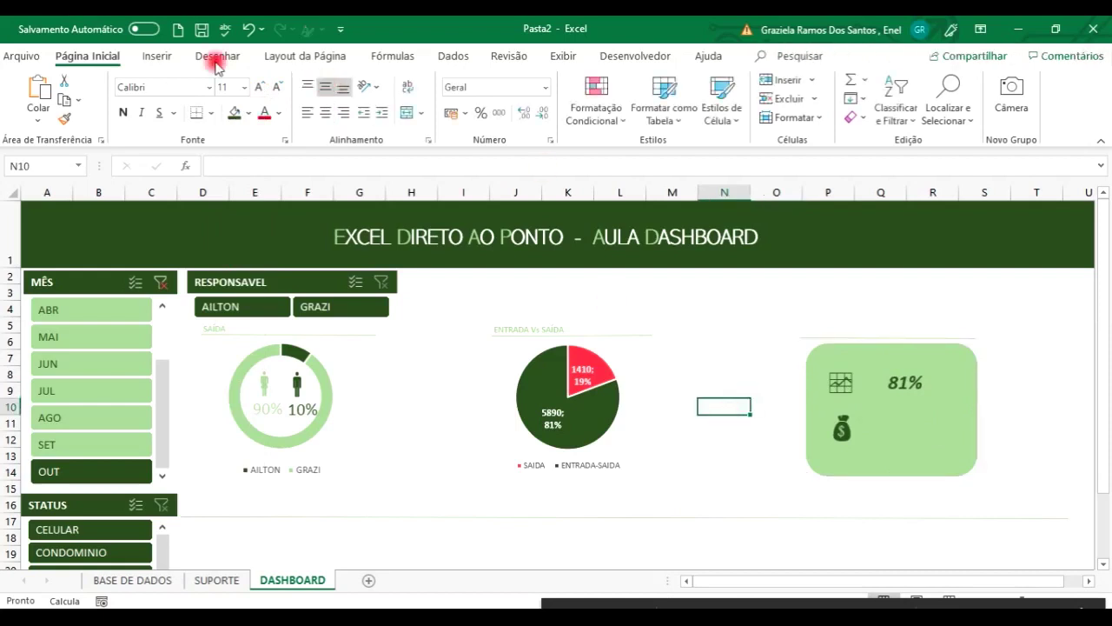
{"action": "left_click", "coordinate": [157, 56]}
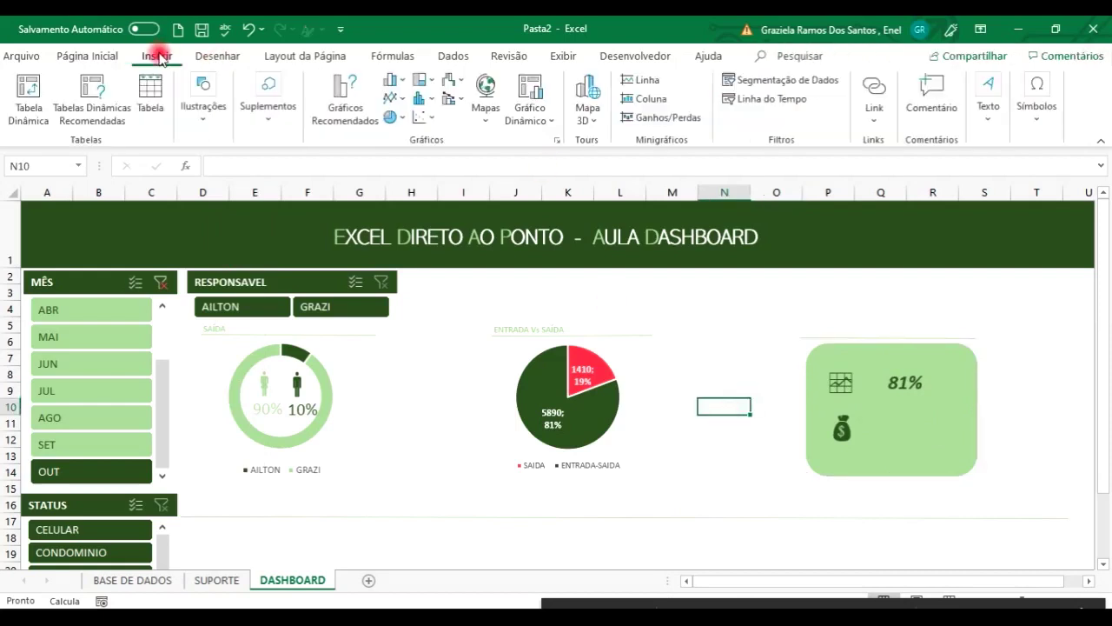
{"action": "left_click", "coordinate": [988, 95]}
{"action": "left_click", "coordinate": [890, 172]}
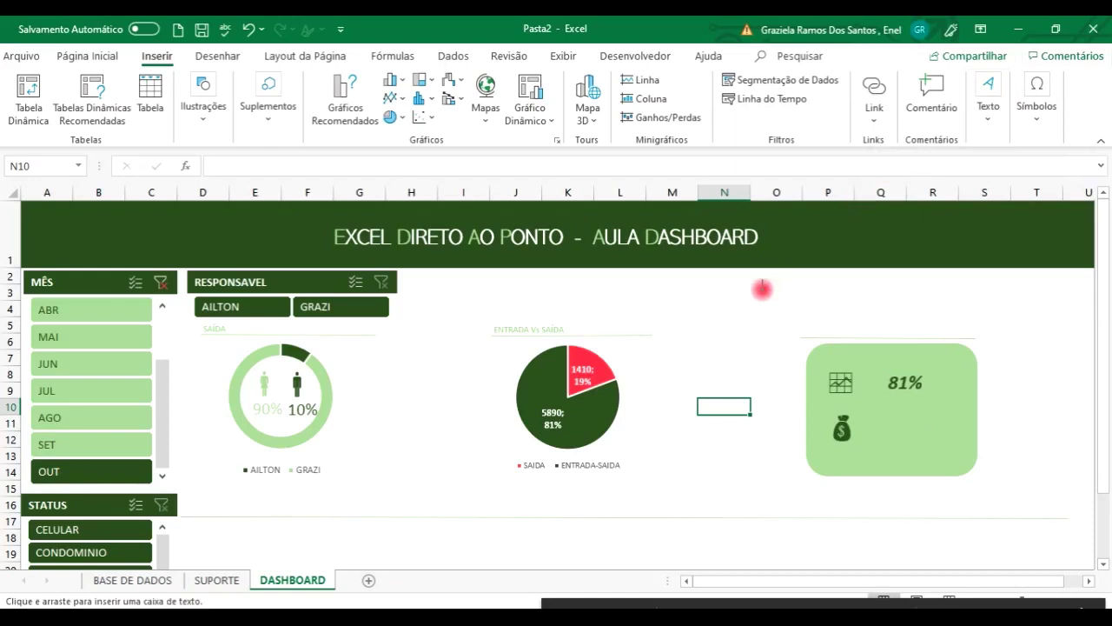
{"action": "left_click", "coordinate": [737, 355]}
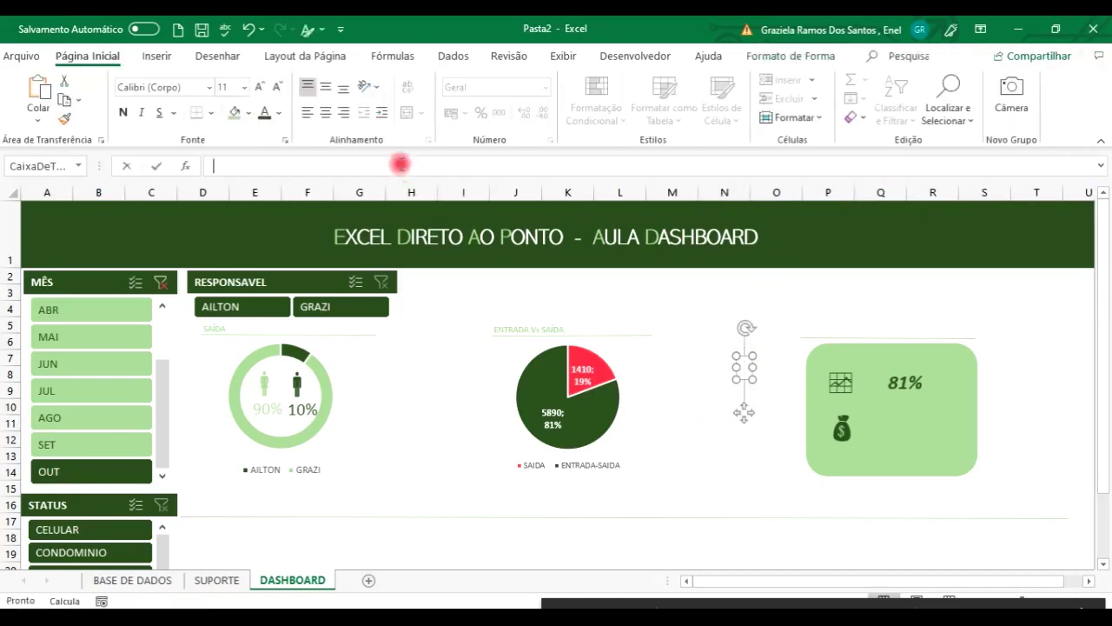
{"action": "type", "text": "="}
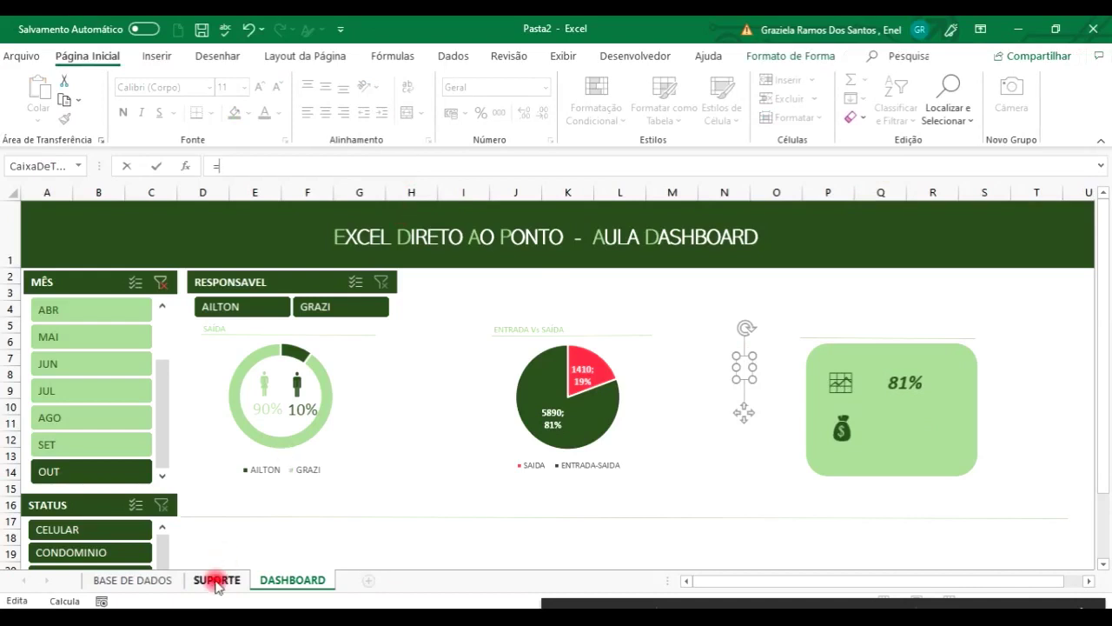
{"action": "left_click", "coordinate": [216, 579]}
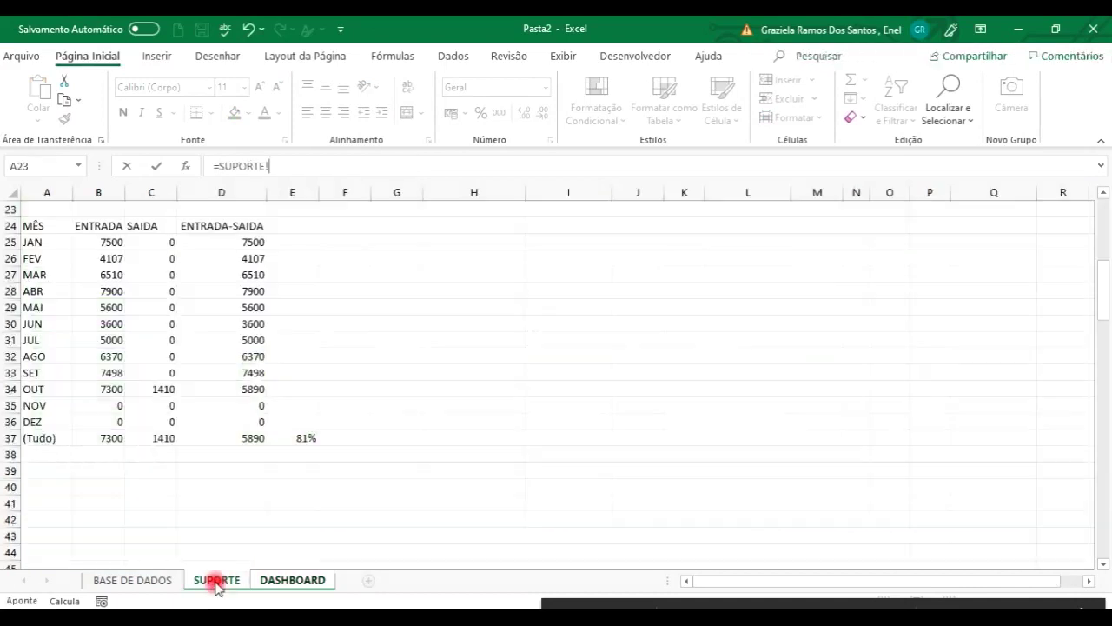
{"action": "left_click", "coordinate": [241, 435]}
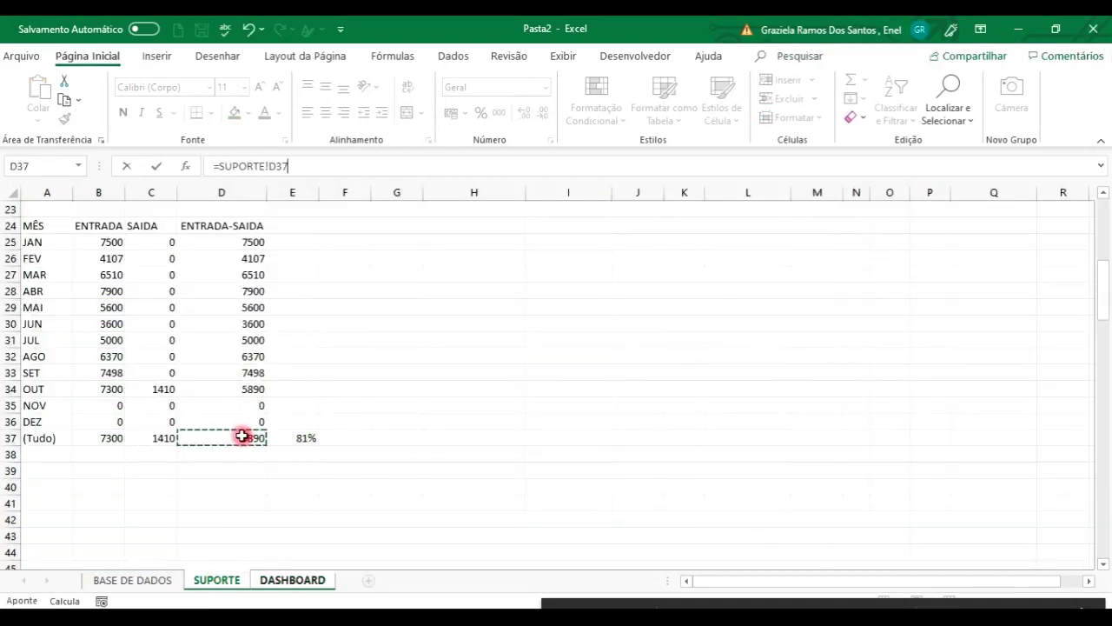
{"action": "key", "text": "Return"}
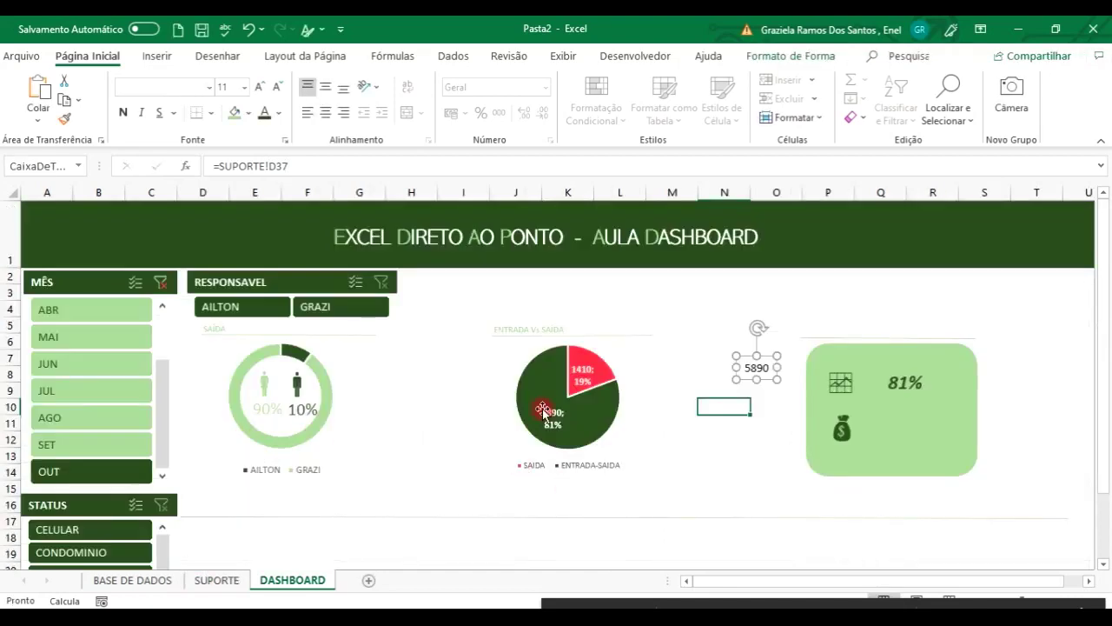
Apply the R$ accounting number format to cell D37 on the SUPORTE sheet and return to the DASHBOARD sheet
{"action": "left_click", "coordinate": [217, 580]}
{"action": "left_click", "coordinate": [242, 433]}
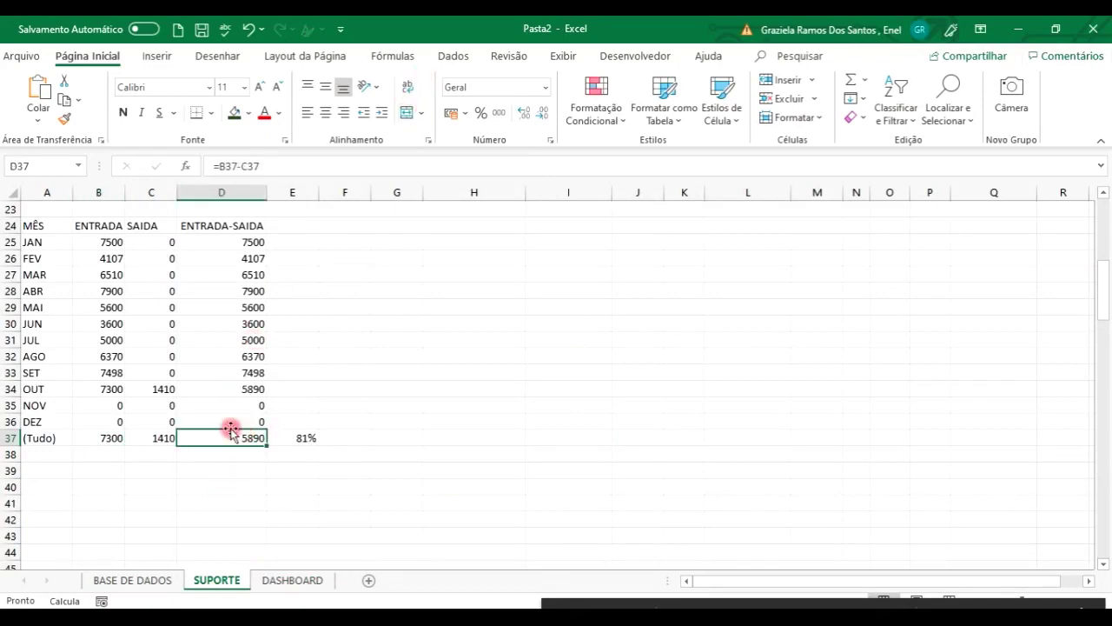
{"action": "left_click", "coordinate": [454, 114]}
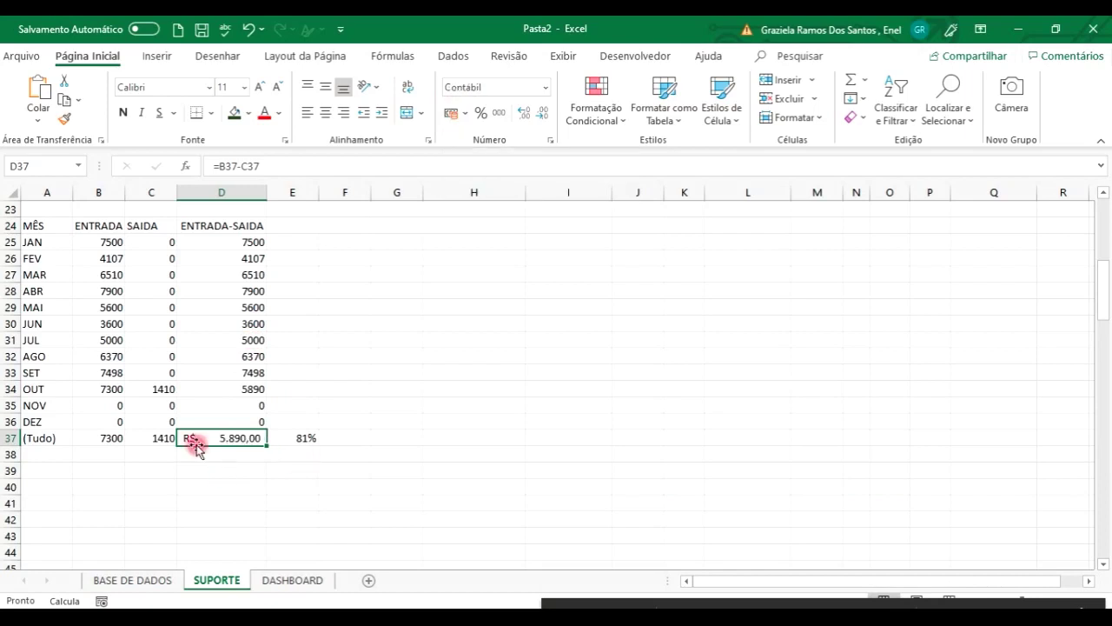
{"action": "left_click", "coordinate": [273, 580]}
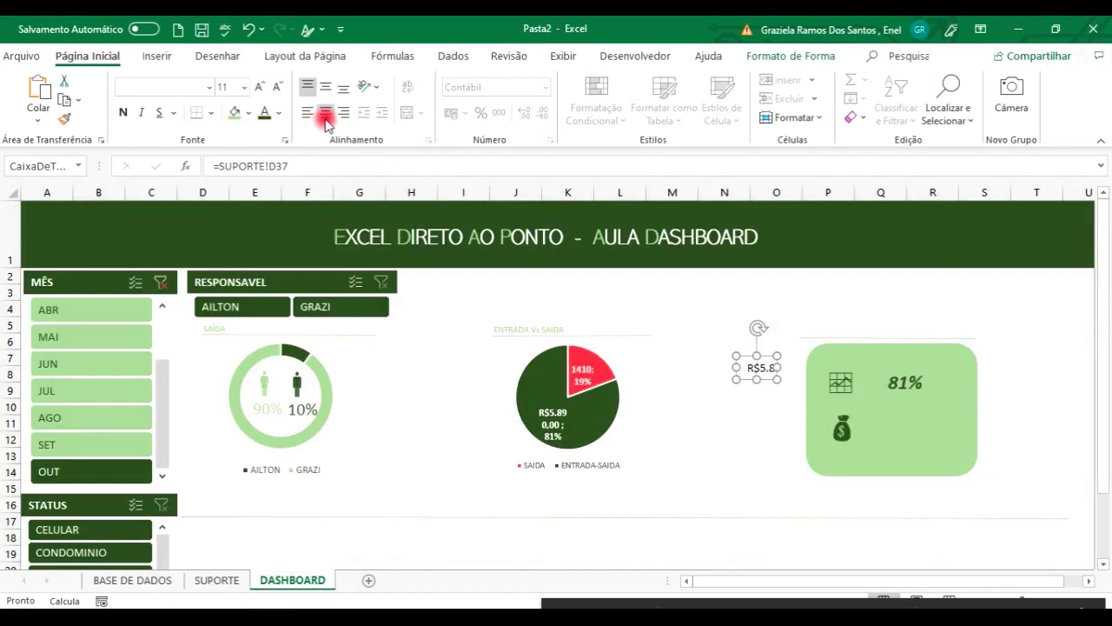
Middle-align the linked currency text box and move it onto the green card, beside the money bag symbol
{"action": "left_click", "coordinate": [327, 88]}
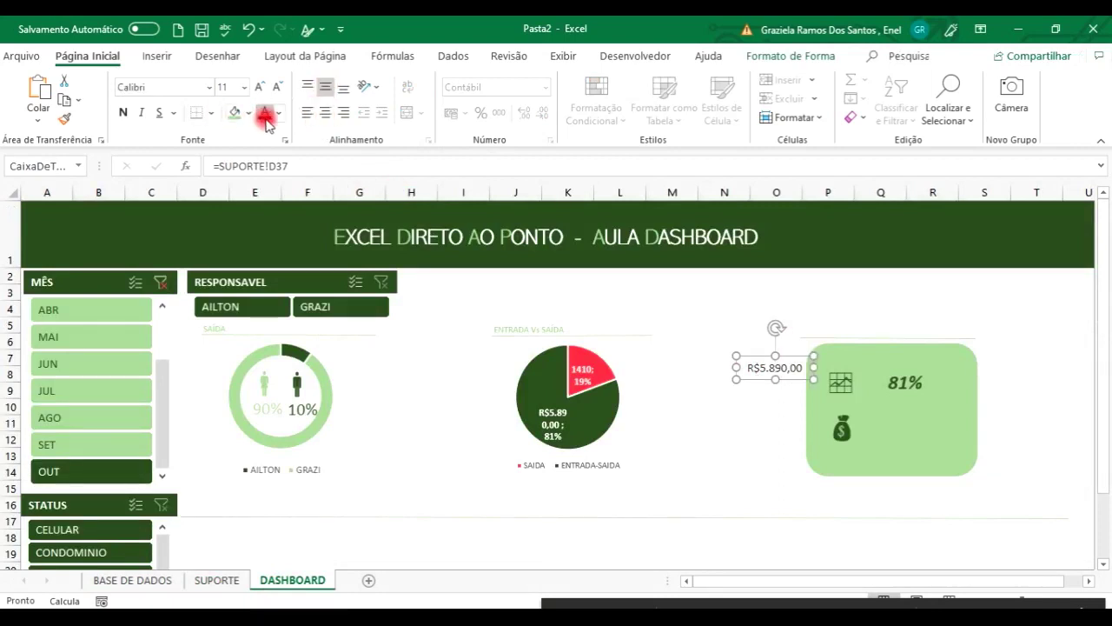
{"action": "left_click", "coordinate": [787, 379]}
{"action": "left_click_drag", "start_coordinate": [791, 355], "coordinate": [918, 417]}
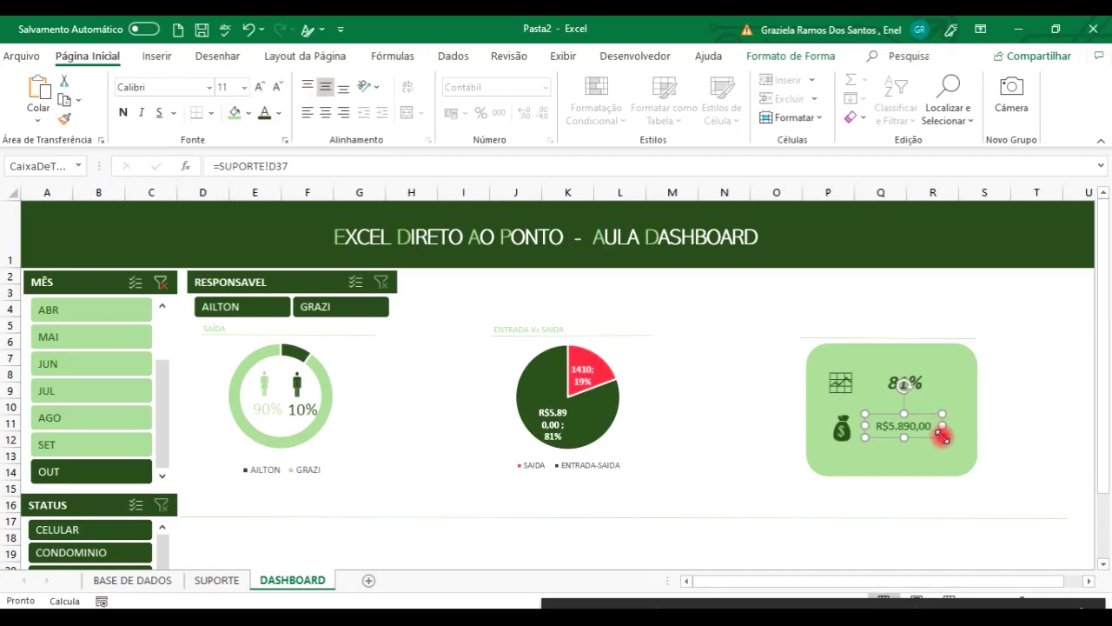
Set the currency value on the green card to font size 14 and italic
{"action": "left_click", "coordinate": [244, 87]}
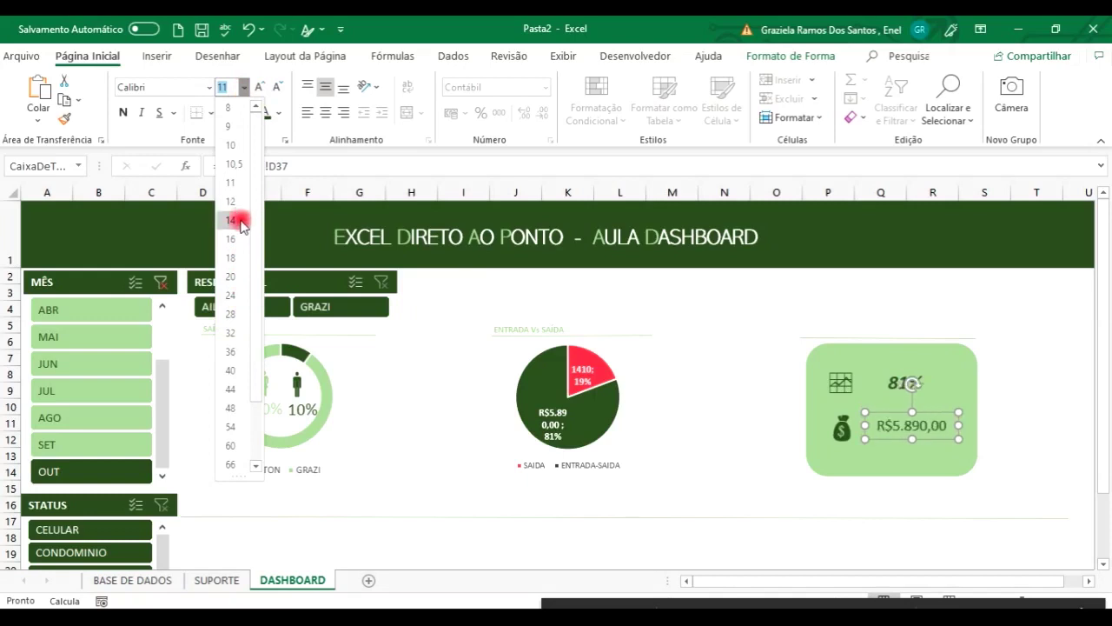
{"action": "left_click", "coordinate": [241, 223]}
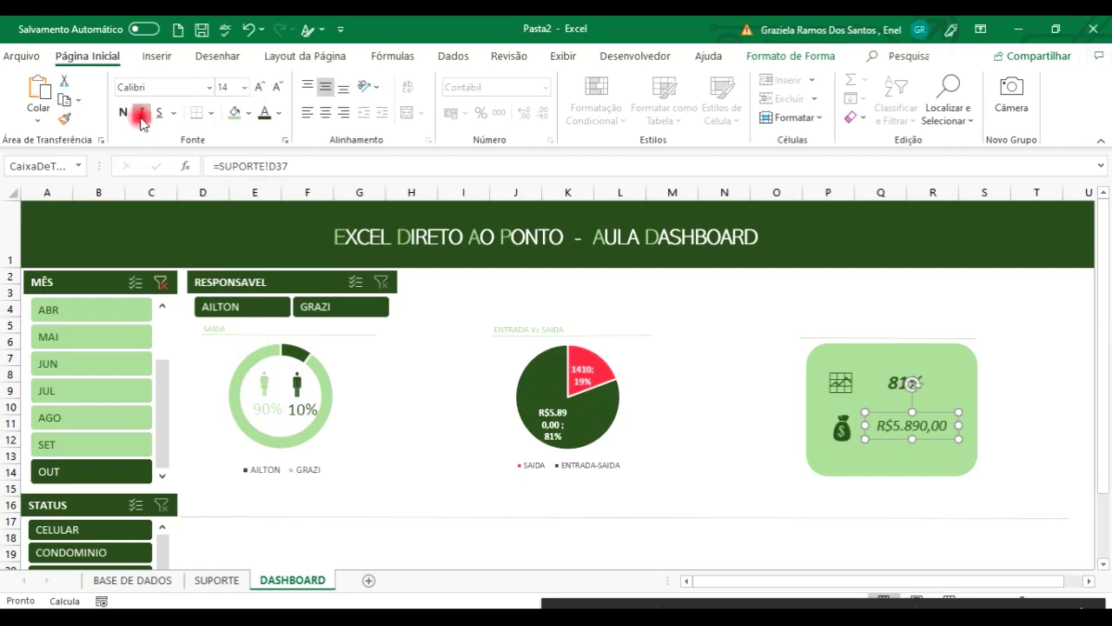
{"action": "left_click", "coordinate": [669, 402]}
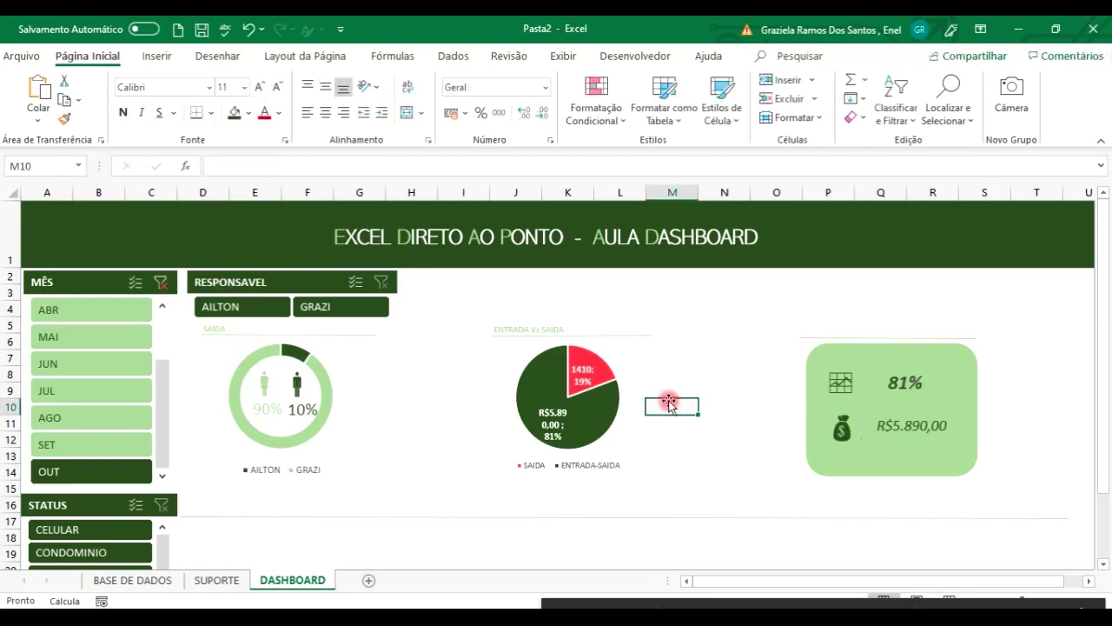
Group the percentage, currency value, both symbols and the green card into one object, and nudge the group slightly up and left
{"action": "left_click", "coordinate": [909, 383]}
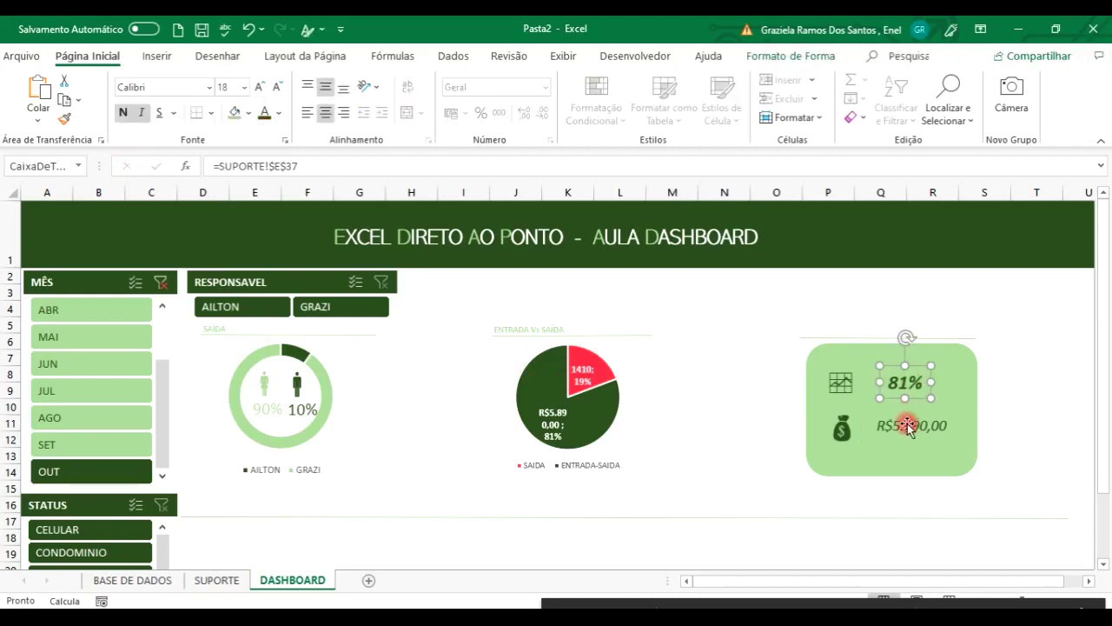
{"action": "left_click", "coordinate": [909, 426], "text": "ctrl"}
{"action": "left_click", "coordinate": [842, 428], "text": "ctrl"}
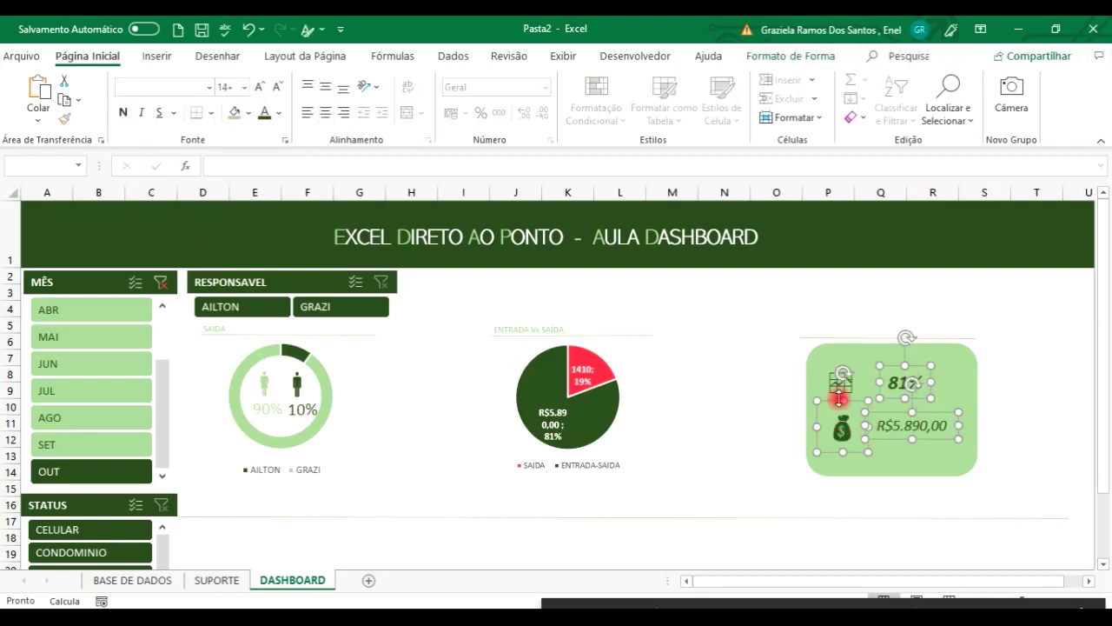
{"action": "left_click", "coordinate": [839, 391], "text": "ctrl"}
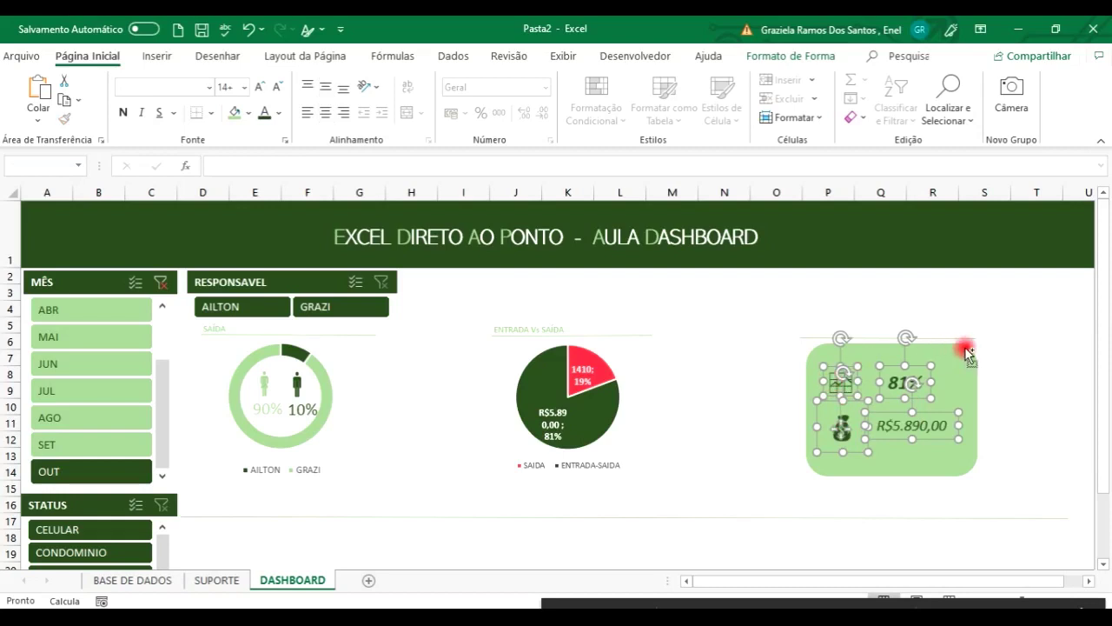
{"action": "left_click", "coordinate": [968, 353], "text": "ctrl"}
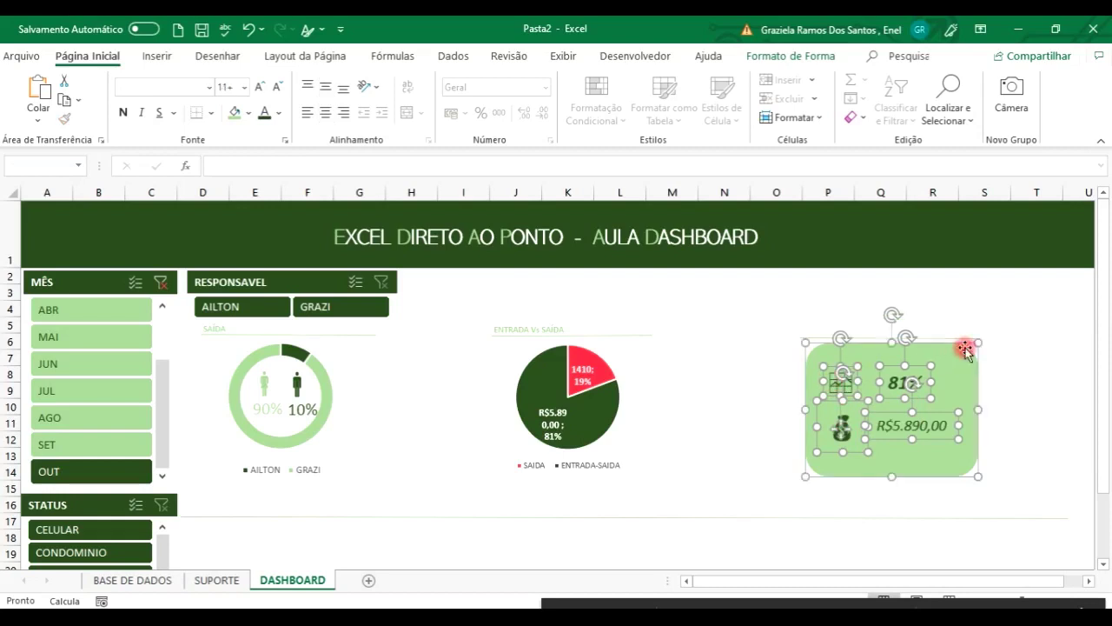
{"action": "right_click", "coordinate": [966, 349]}
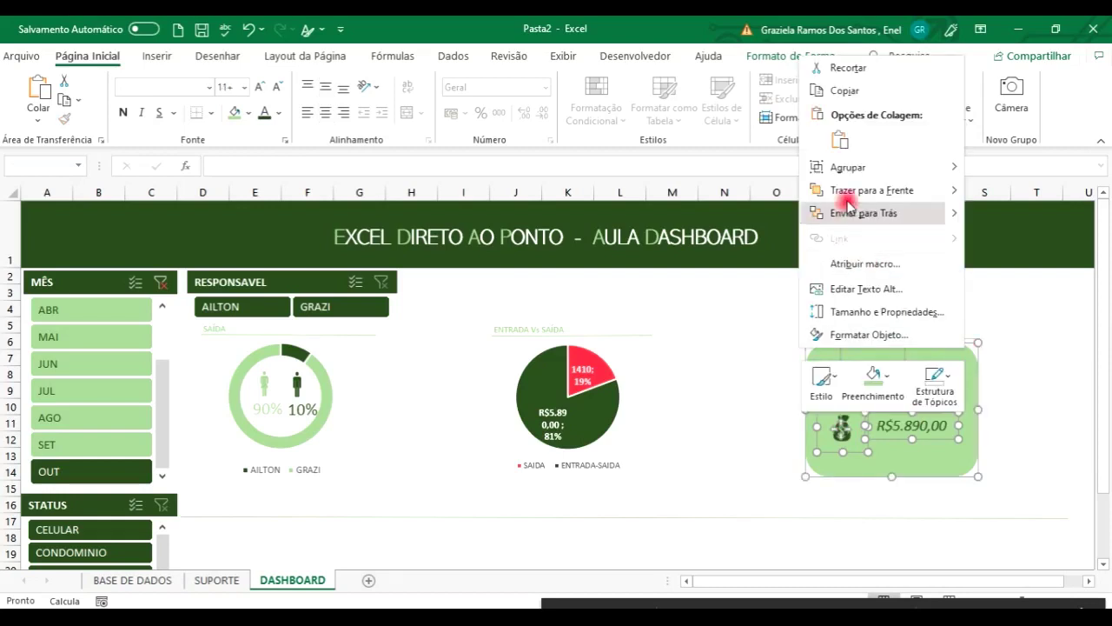
{"action": "mouse_move", "coordinate": [849, 166]}
{"action": "left_click", "coordinate": [1001, 168]}
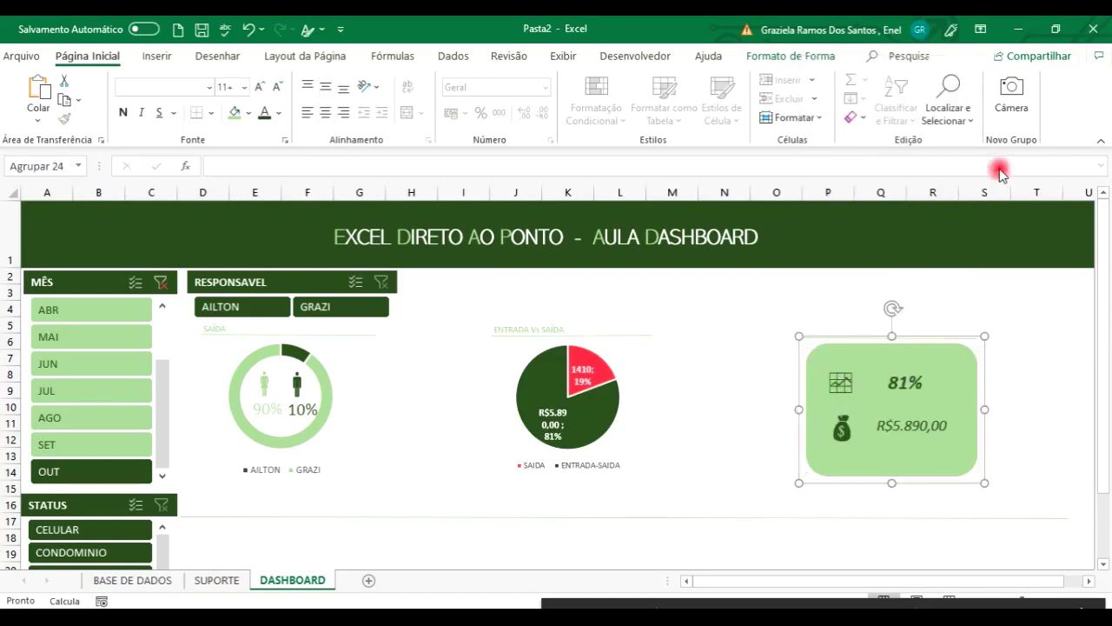
{"action": "mouse_move", "coordinate": [953, 356]}
{"action": "left_mouse_down"}
{"action": "mouse_move", "coordinate": [857, 356]}
{"action": "mouse_move", "coordinate": [912, 367]}
{"action": "mouse_move", "coordinate": [951, 353]}
{"action": "left_mouse_up"}
{"action": "left_click", "coordinate": [818, 314]}
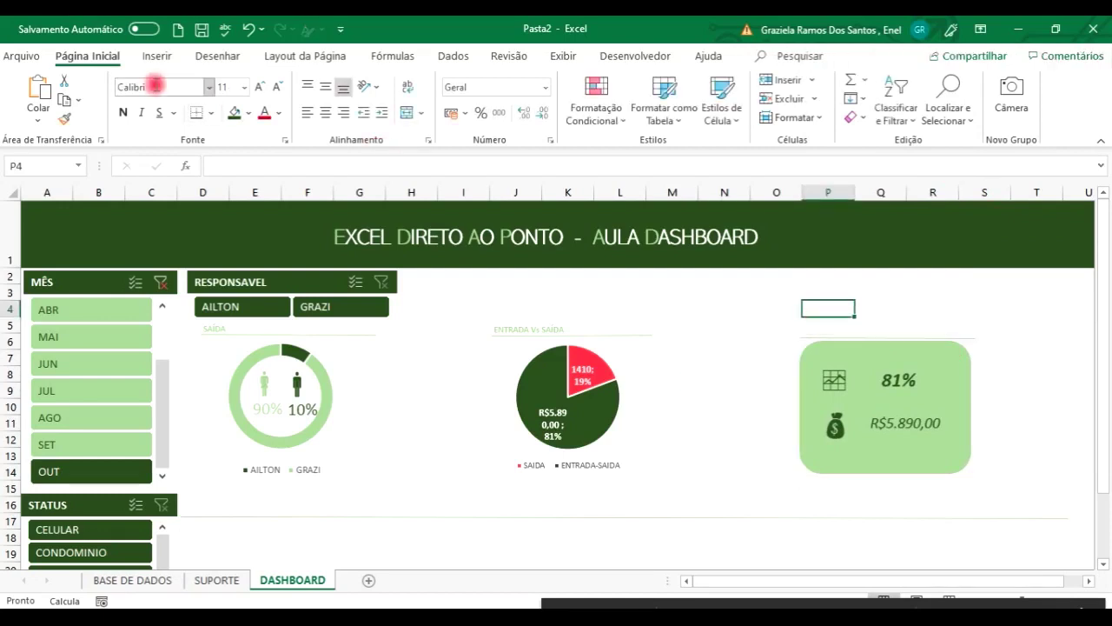
Insert a text box at the top edge of the green card with the title ECONOMIA
{"action": "left_click", "coordinate": [155, 56]}
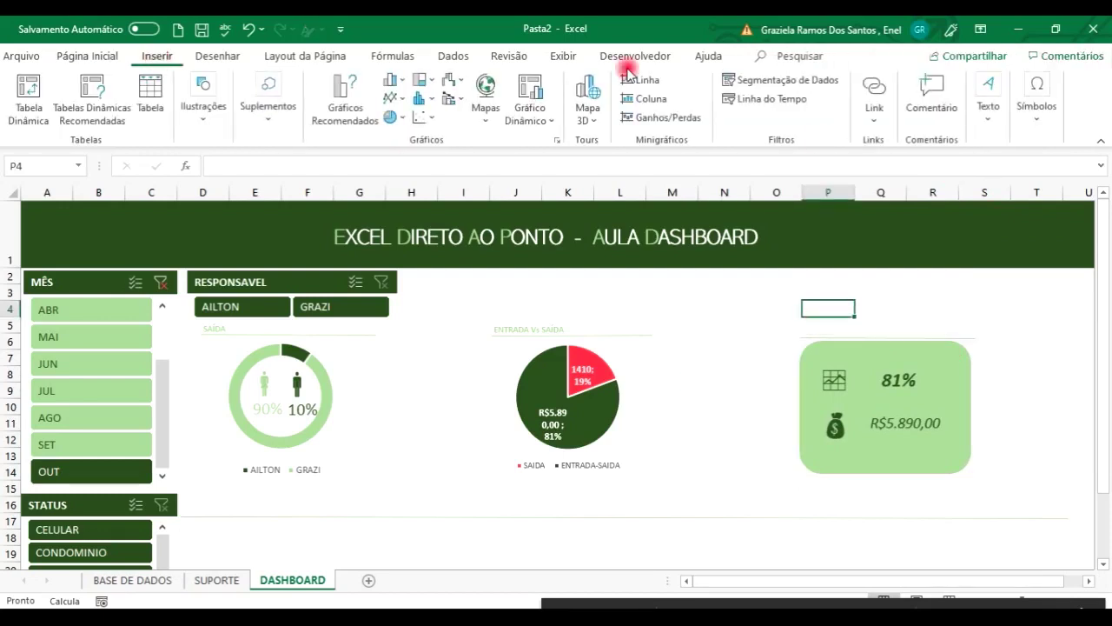
{"action": "left_click", "coordinate": [982, 92]}
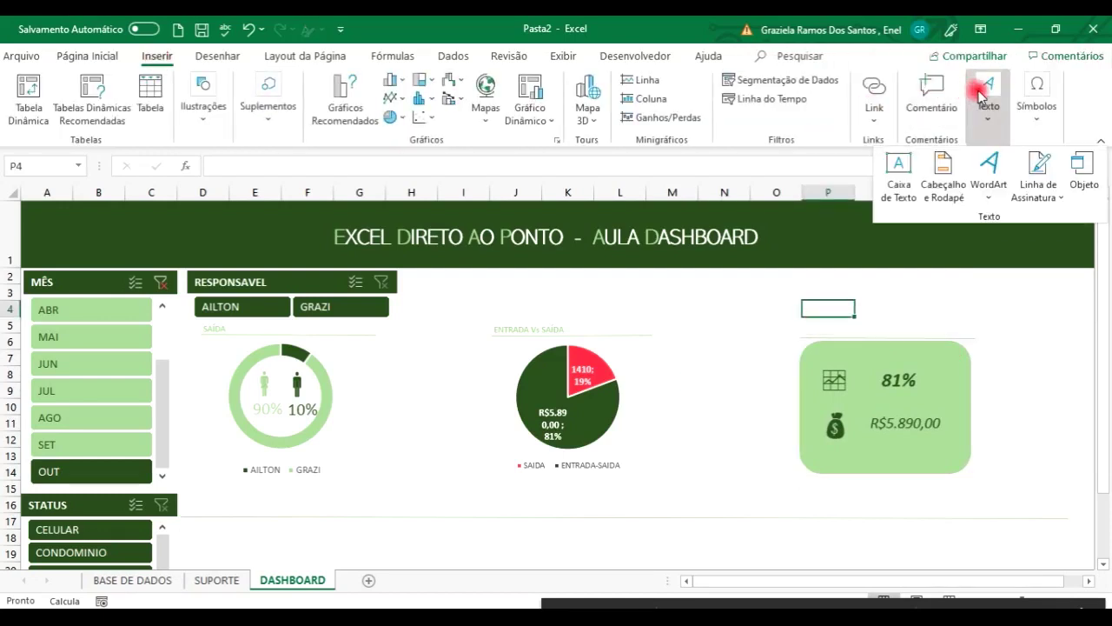
{"action": "left_click", "coordinate": [895, 170]}
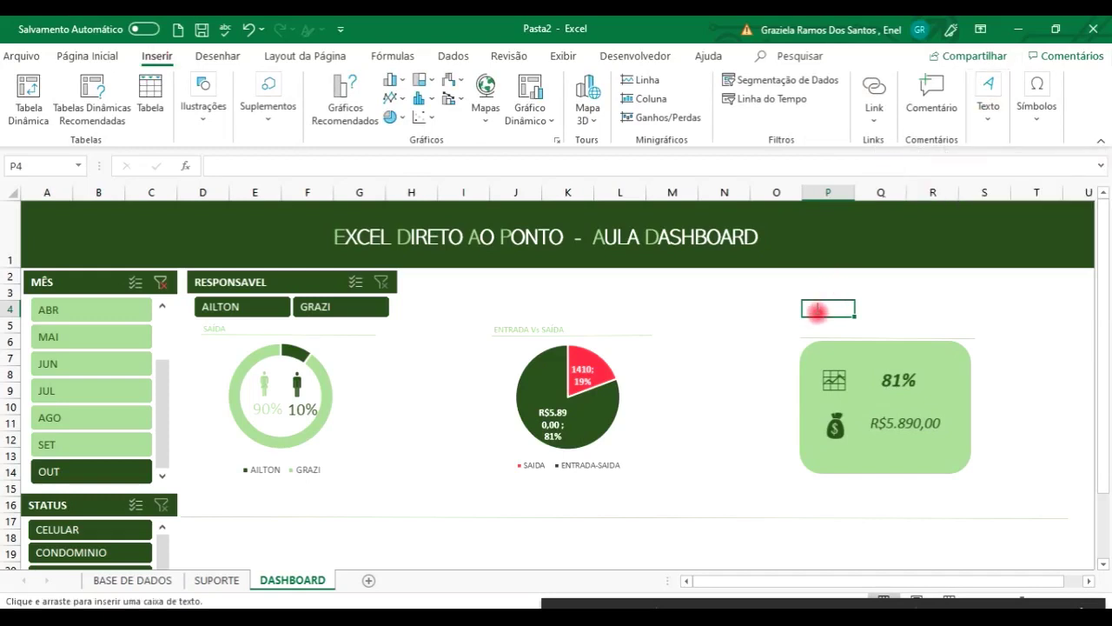
{"action": "left_click", "coordinate": [810, 332]}
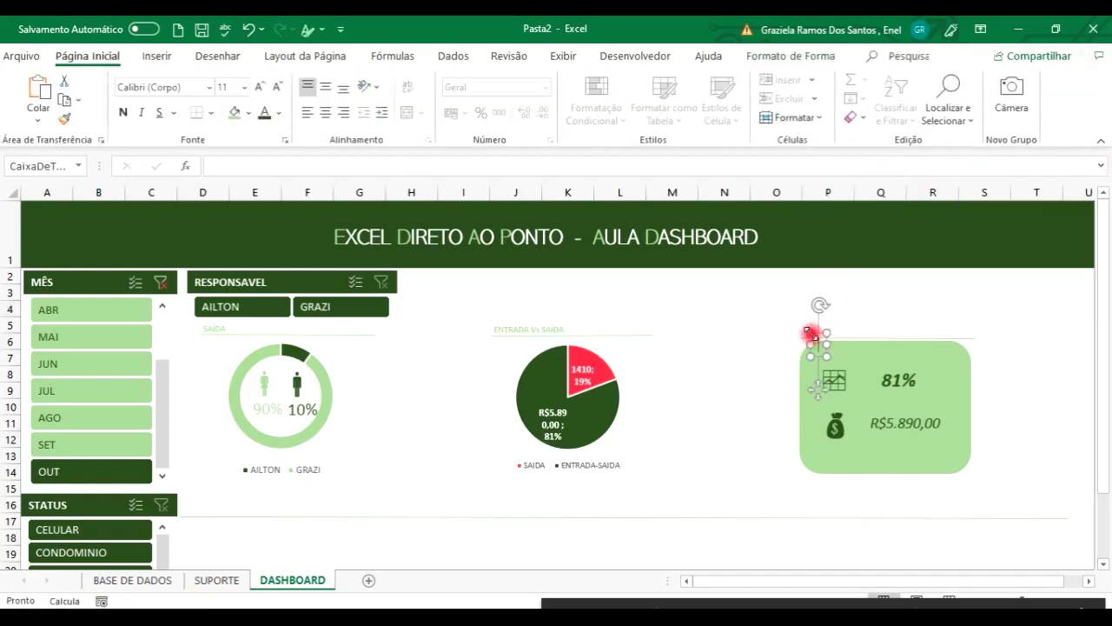
{"action": "type", "text": "ECONO"}
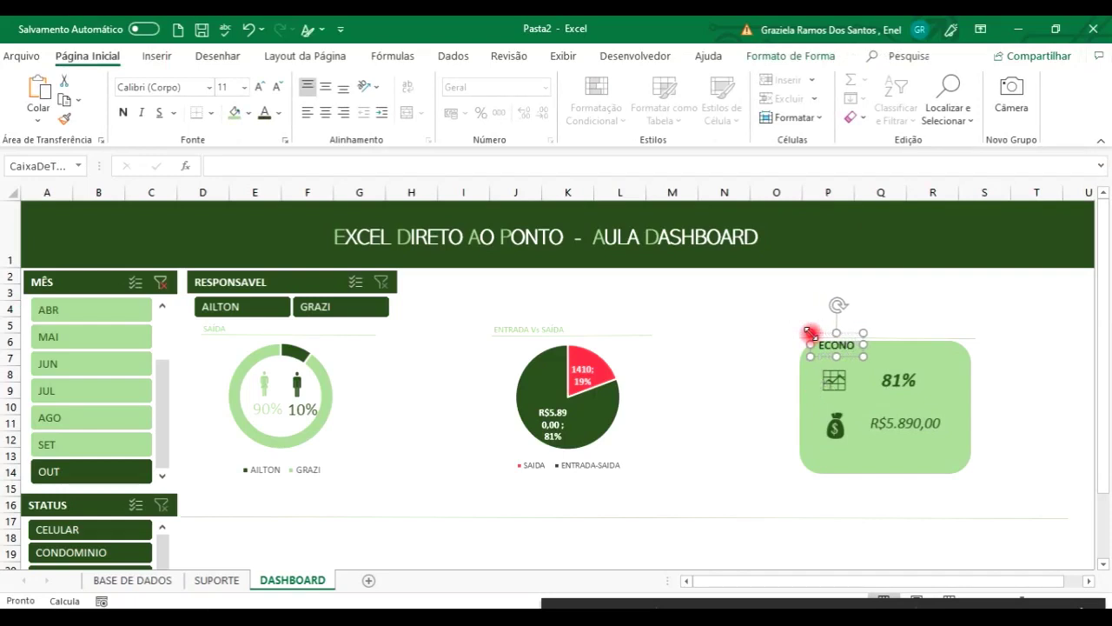
{"action": "type", "text": "MIA"}
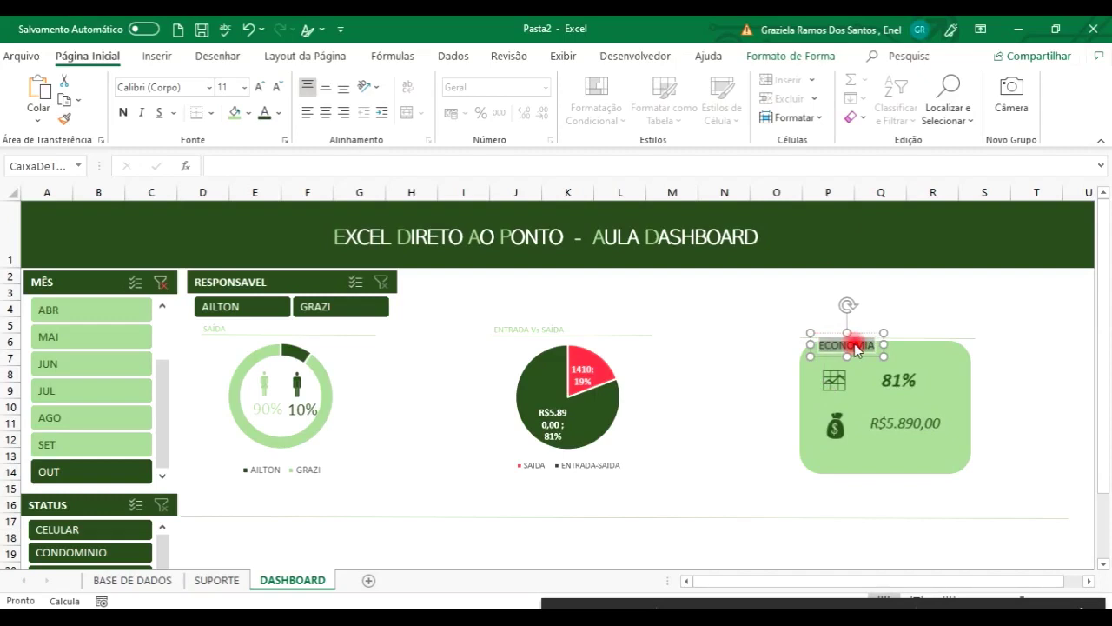
Set the ECONOMIA title's text to light green at font size 8
{"action": "left_click", "coordinate": [263, 114]}
{"action": "left_click", "coordinate": [279, 113]}
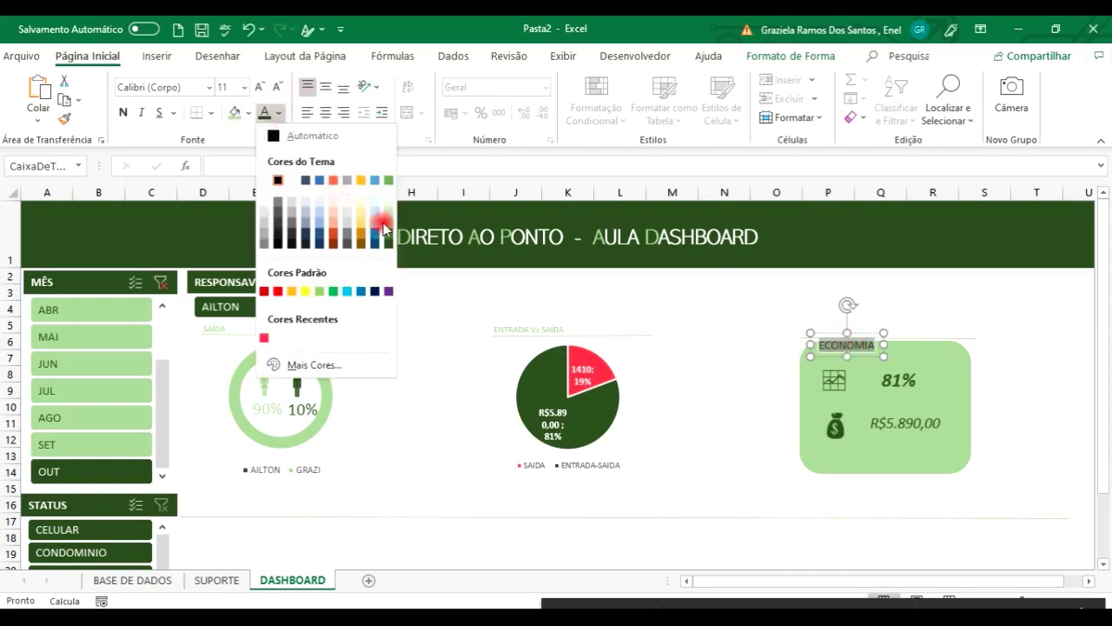
{"action": "left_click", "coordinate": [388, 225]}
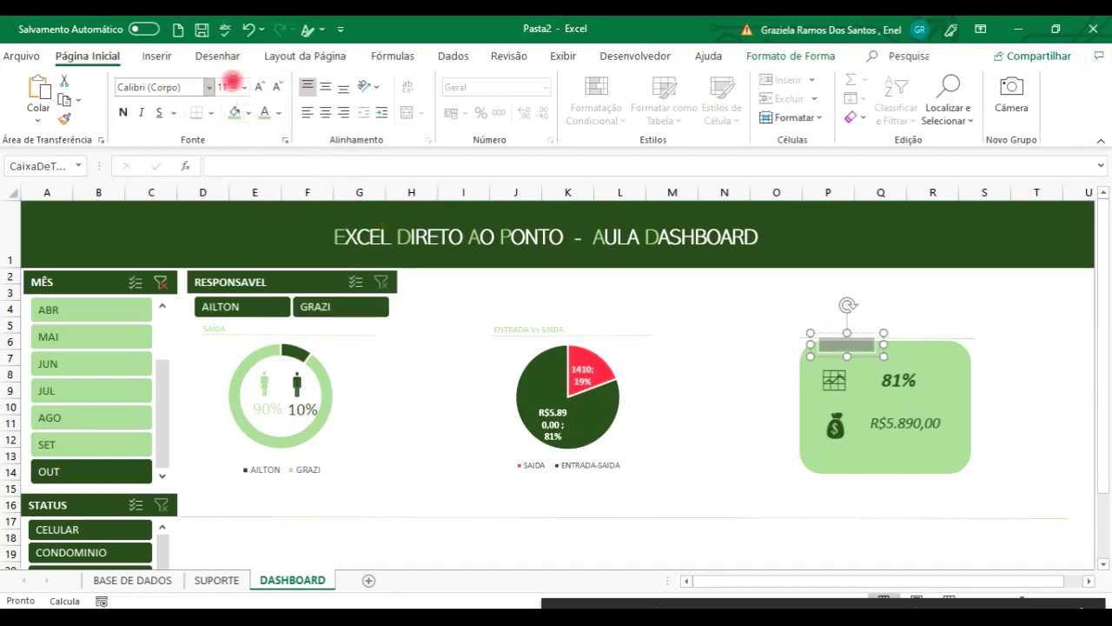
{"action": "left_click", "coordinate": [249, 87]}
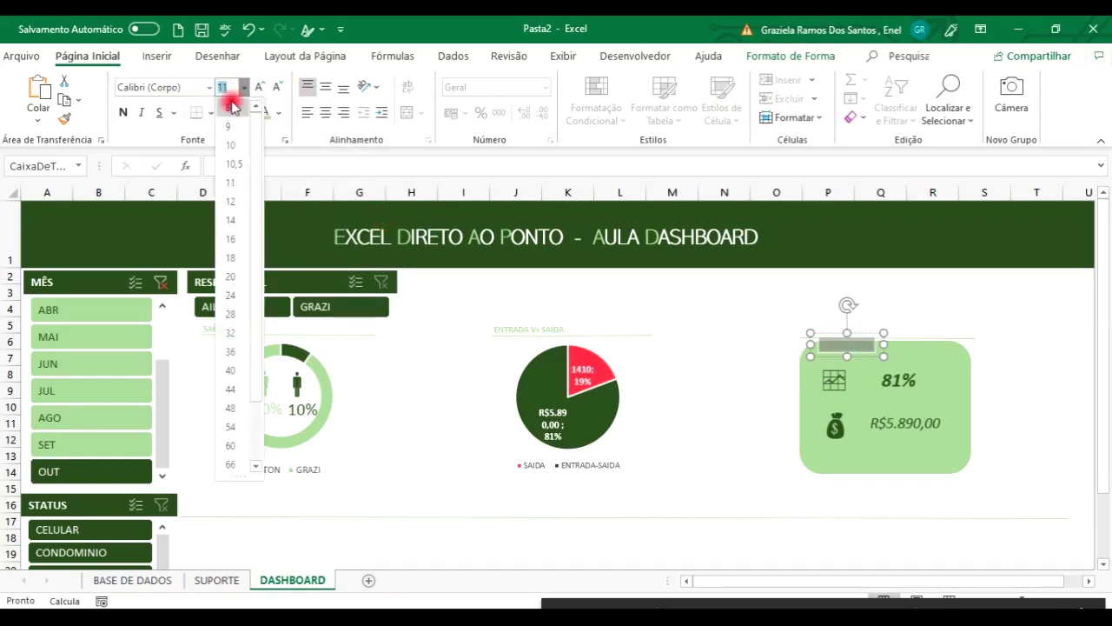
{"action": "left_click", "coordinate": [232, 106]}
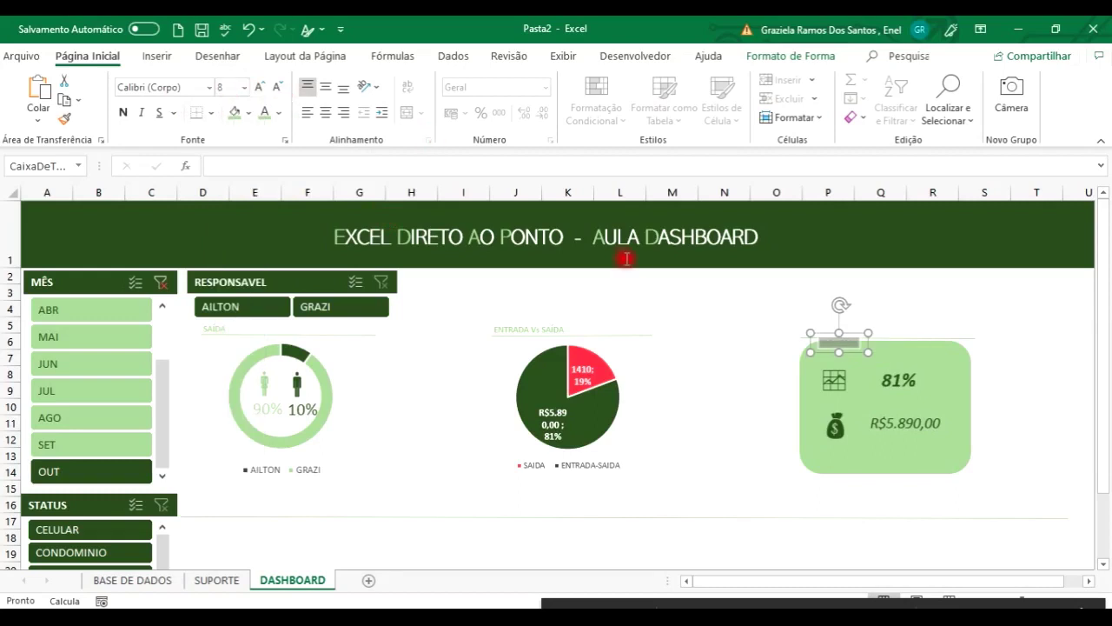
Move the ECONOMIA title onto the thin line above the green card and make it bold
{"action": "left_click", "coordinate": [848, 324]}
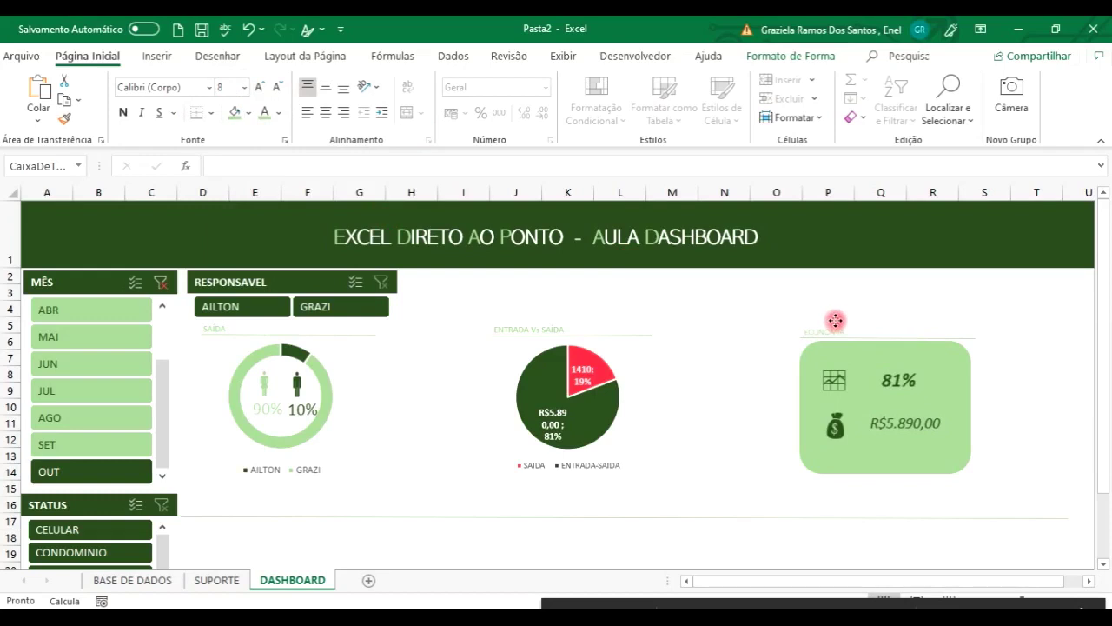
{"action": "left_click", "coordinate": [835, 321]}
{"action": "left_click", "coordinate": [124, 112]}
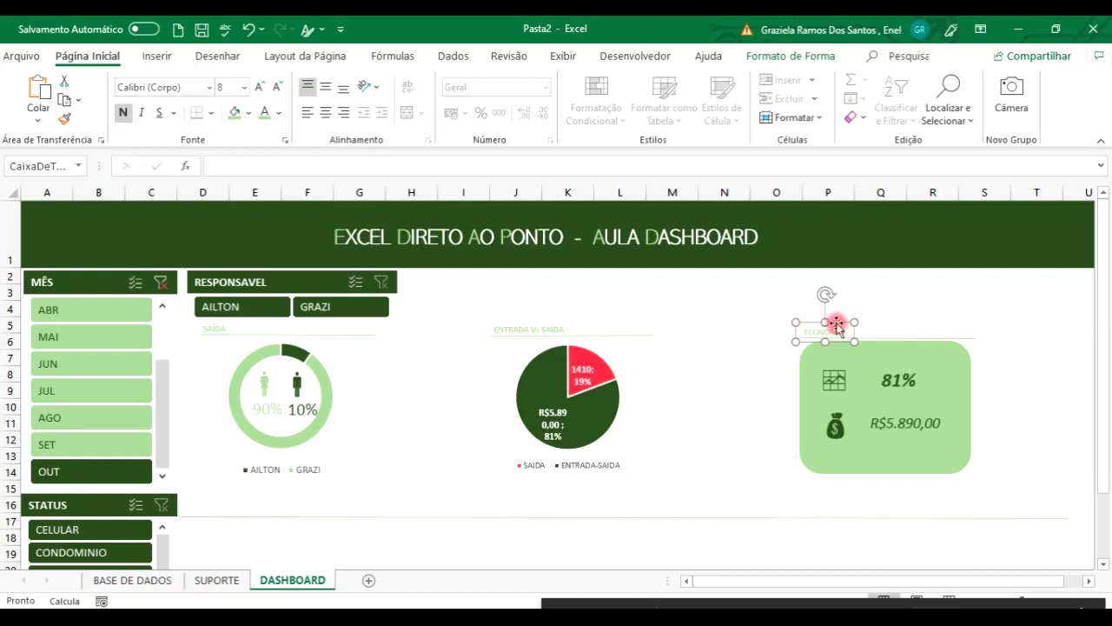
{"action": "left_click", "coordinate": [700, 500]}
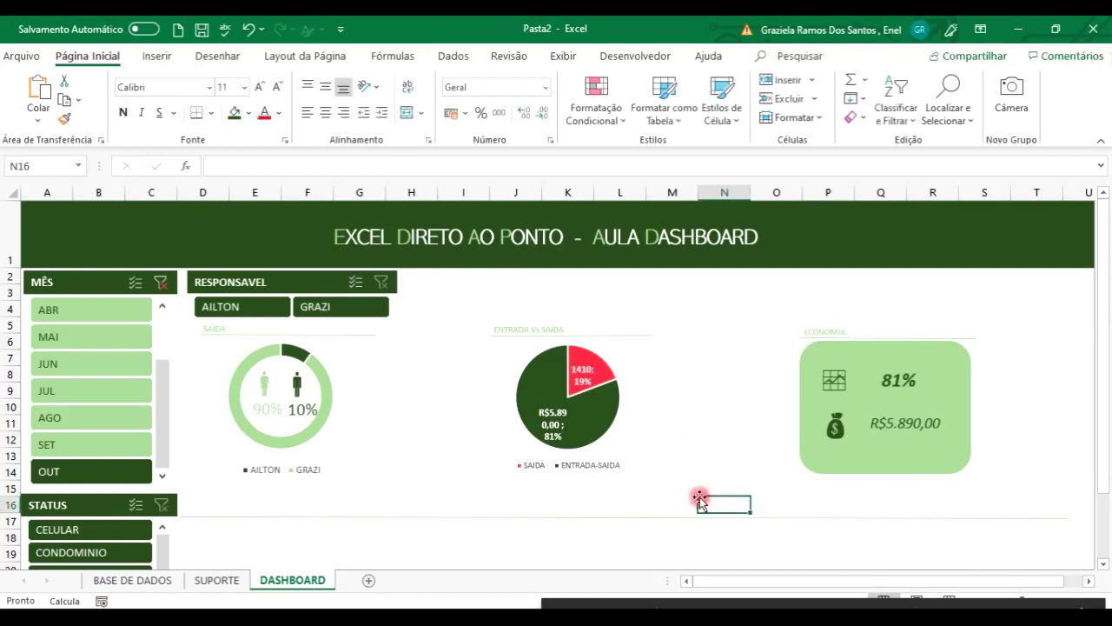
{"action": "left_click", "coordinate": [830, 323]}
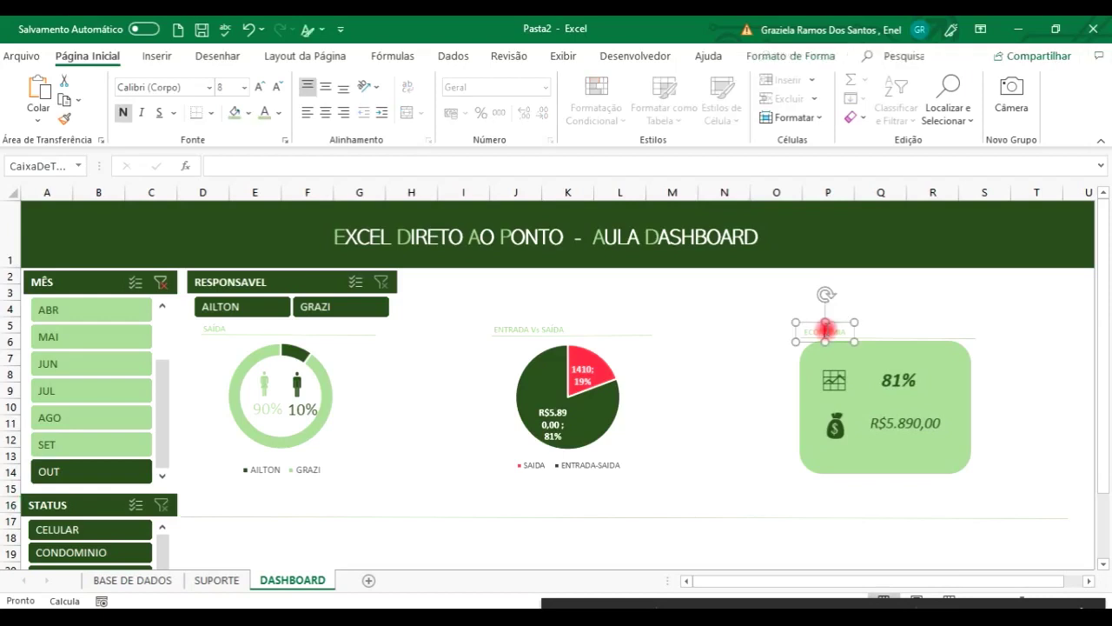
{"action": "left_click_drag", "start_coordinate": [835, 322], "coordinate": [837, 321]}
Examine the empty area below the divider line on the DASHBOARD sheet, beside the STATUS slicer
{"action": "left_click", "coordinate": [334, 529]}
{"action": "key", "text": "Left"}
{"action": "key", "text": "Left"}
{"action": "key", "text": "Left"}
{"action": "key", "text": "Down"}
{"action": "key", "text": "Down"}
{"action": "key", "text": "Down"}
{"action": "key", "text": "Down"}
{"action": "key", "text": "Down"}
{"action": "key", "text": "Down"}
{"action": "key", "text": "Down"}
{"action": "key", "text": "Down"}
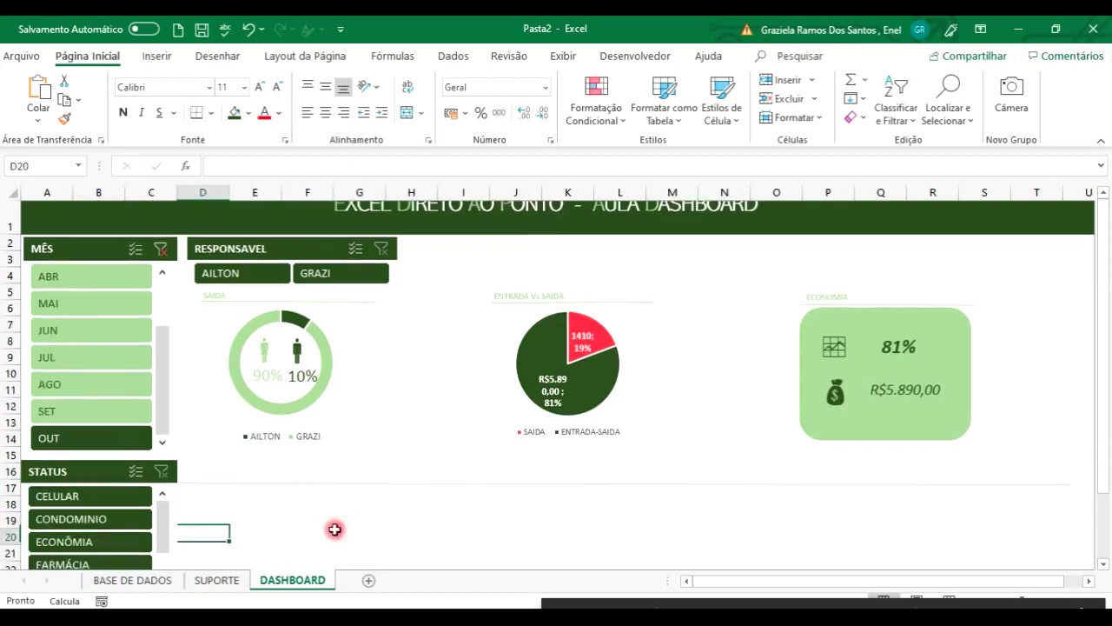
{"action": "key", "text": "Up"}
{"action": "key", "text": "Up"}
{"action": "key", "text": "Up"}
{"action": "key", "text": "Up"}
{"action": "key", "text": "Up"}
{"action": "key", "text": "Up"}
{"action": "key", "text": "Up"}
{"action": "key", "text": "Up"}
{"action": "key", "text": "Up"}
{"action": "key", "text": "Up"}
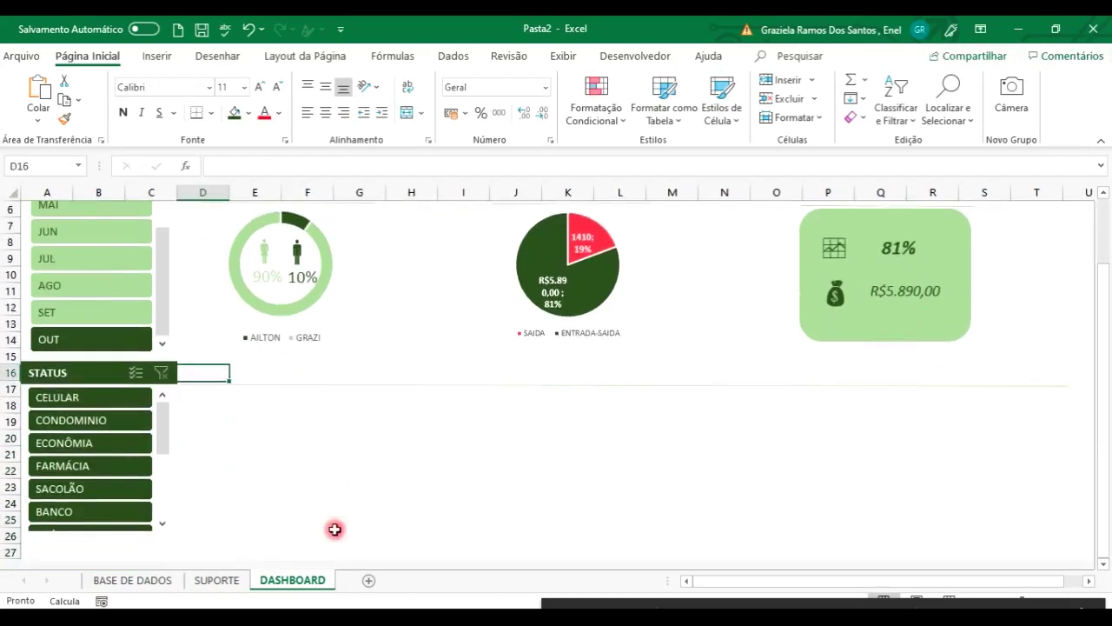
{"action": "key", "text": "Down"}
{"action": "key", "text": "Down"}
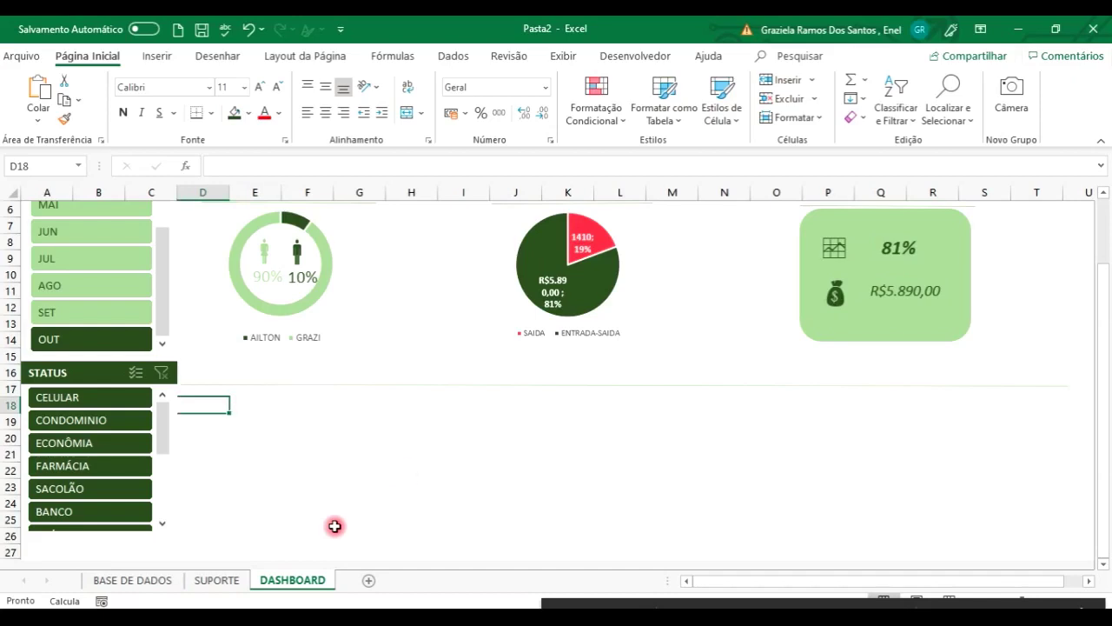
Look through the tables on the SUPORTE sheet for the monthly ENTRADA and SAIDA data
{"action": "left_click", "coordinate": [217, 579]}
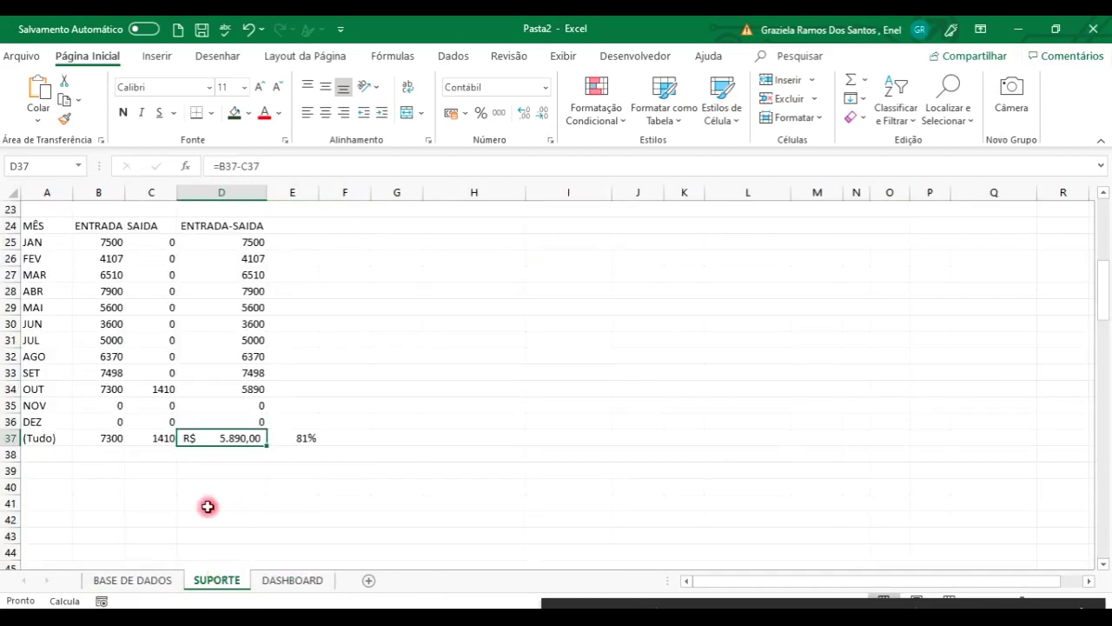
{"action": "key", "text": "Up"}
{"action": "key", "text": "Up"}
{"action": "key", "text": "Up"}
{"action": "key", "text": "Up"}
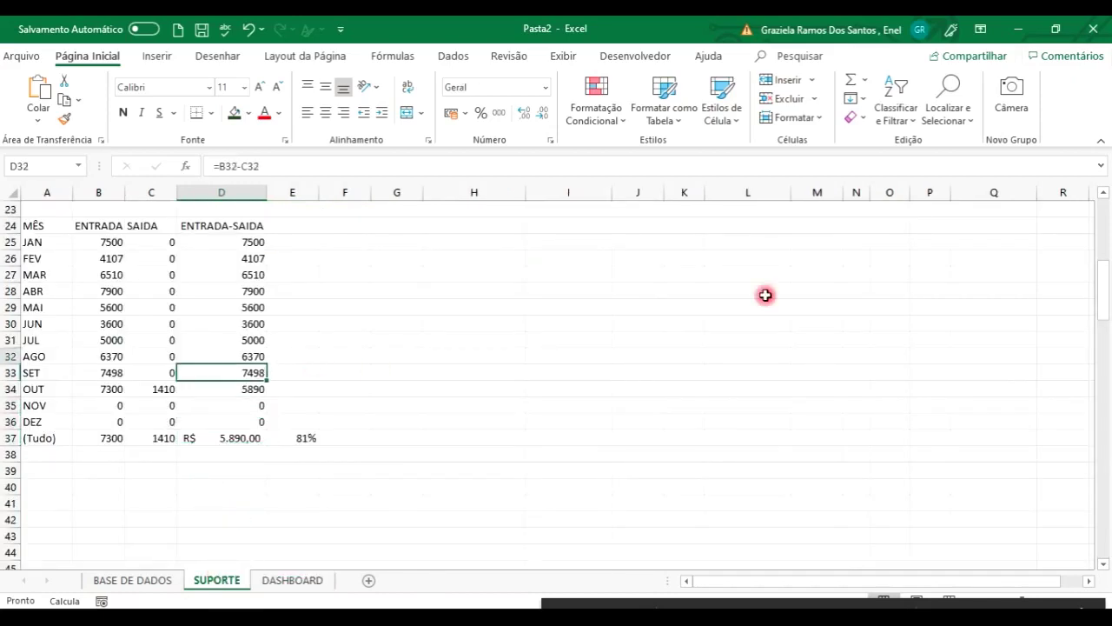
{"action": "key", "text": "Up"}
{"action": "key", "text": "Up"}
{"action": "key", "text": "Up"}
{"action": "key", "text": "Up"}
{"action": "key", "text": "Up"}
{"action": "key", "text": "Up"}
{"action": "key", "text": "Up"}
{"action": "key", "text": "Up"}
{"action": "key", "text": "Up"}
{"action": "key", "text": "Up"}
{"action": "key", "text": "Up"}
{"action": "key", "text": "Up"}
{"action": "key", "text": "Up"}
{"action": "key", "text": "Up"}
{"action": "key", "text": "Up"}
{"action": "key", "text": "Up"}
{"action": "key", "text": "Up"}
{"action": "key", "text": "Up"}
{"action": "key", "text": "Up"}
{"action": "key", "text": "Up"}
{"action": "key", "text": "Up"}
{"action": "key", "text": "Up"}
{"action": "key", "text": "Up"}
{"action": "key", "text": "Up"}
{"action": "key", "text": "Left"}
{"action": "key", "text": "Left"}
{"action": "key", "text": "Left"}
{"action": "key", "text": "Down"}
{"action": "key", "text": "Down"}
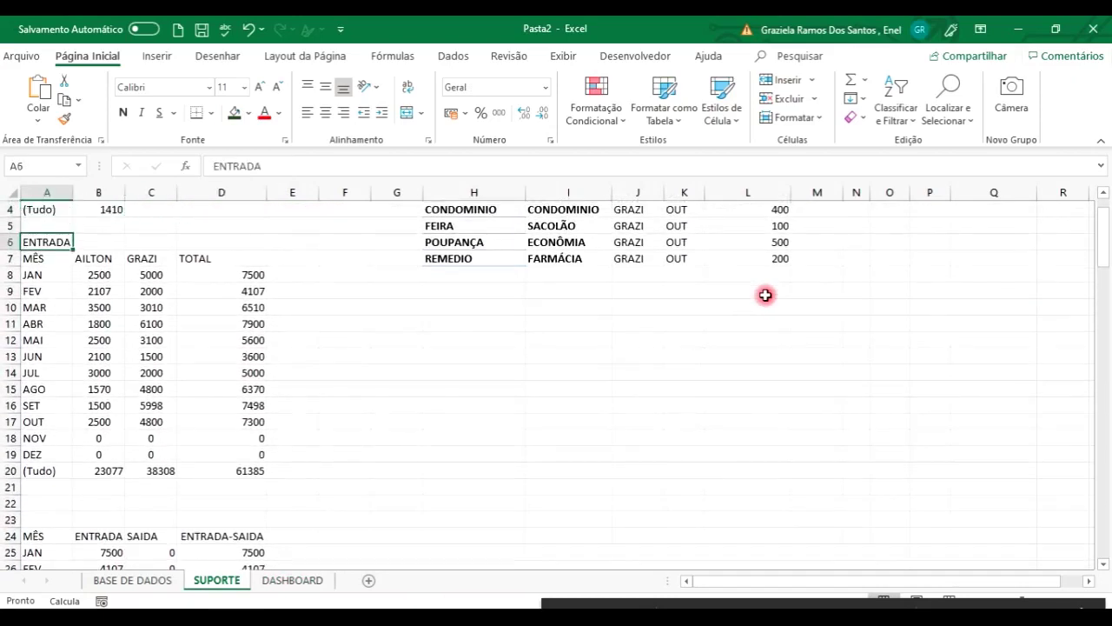
{"action": "key", "text": "Right"}
{"action": "key", "text": "Down"}
{"action": "key", "text": "Left"}
{"action": "key", "text": "Down"}
{"action": "key", "text": "Down"}
{"action": "key", "text": "Down"}
{"action": "key", "text": "Down"}
{"action": "key", "text": "Down"}
{"action": "key", "text": "Down"}
{"action": "key", "text": "Down"}
{"action": "key", "text": "Down"}
{"action": "key", "text": "Down"}
{"action": "key", "text": "Down"}
{"action": "key", "text": "Down"}
{"action": "key", "text": "Down"}
{"action": "key", "text": "Down"}
{"action": "key", "text": "Down"}
{"action": "key", "text": "Down"}
{"action": "key", "text": "Down"}
{"action": "key", "text": "Down"}
{"action": "key", "text": "Down"}
{"action": "key", "text": "Down"}
{"action": "key", "text": "Down"}
{"action": "key", "text": "Down"}
{"action": "key", "text": "Up"}
{"action": "key", "text": "Up"}
{"action": "key", "text": "Up"}
Insert a line chart from the MÊS, ENTRADA and SAIDA columns, range A24:C36, on the SUPORTE sheet
{"action": "key", "text": "shift+Right"}
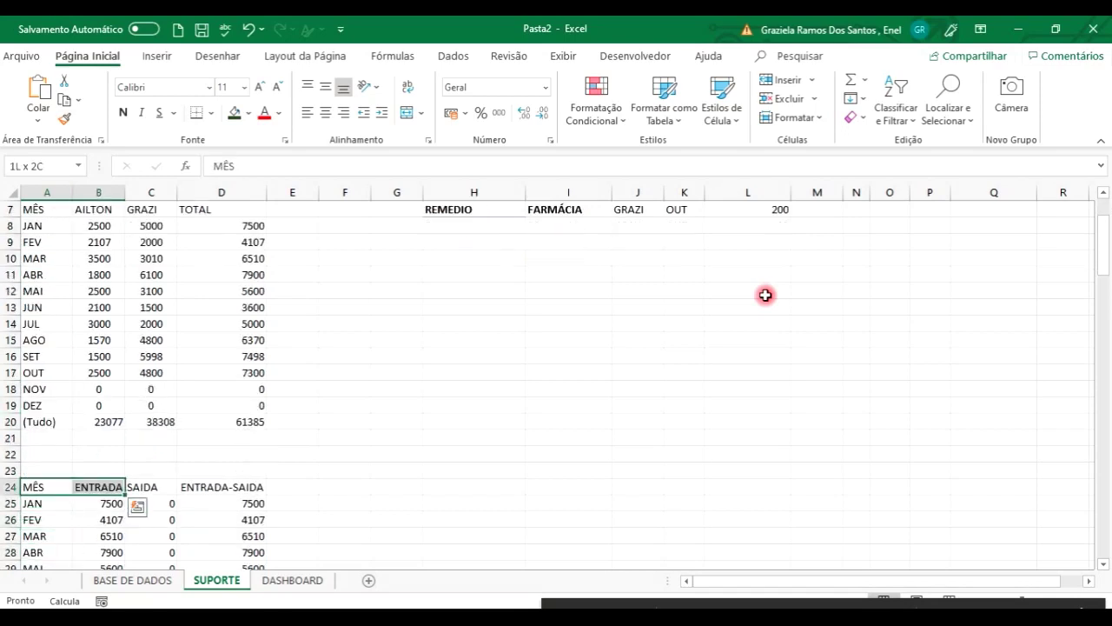
{"action": "key", "text": "shift+Right"}
{"action": "key", "text": "ctrl+shift+Down"}
{"action": "key", "text": "shift+Up"}
{"action": "key", "text": "shift+Up"}
{"action": "key", "text": "shift+Down"}
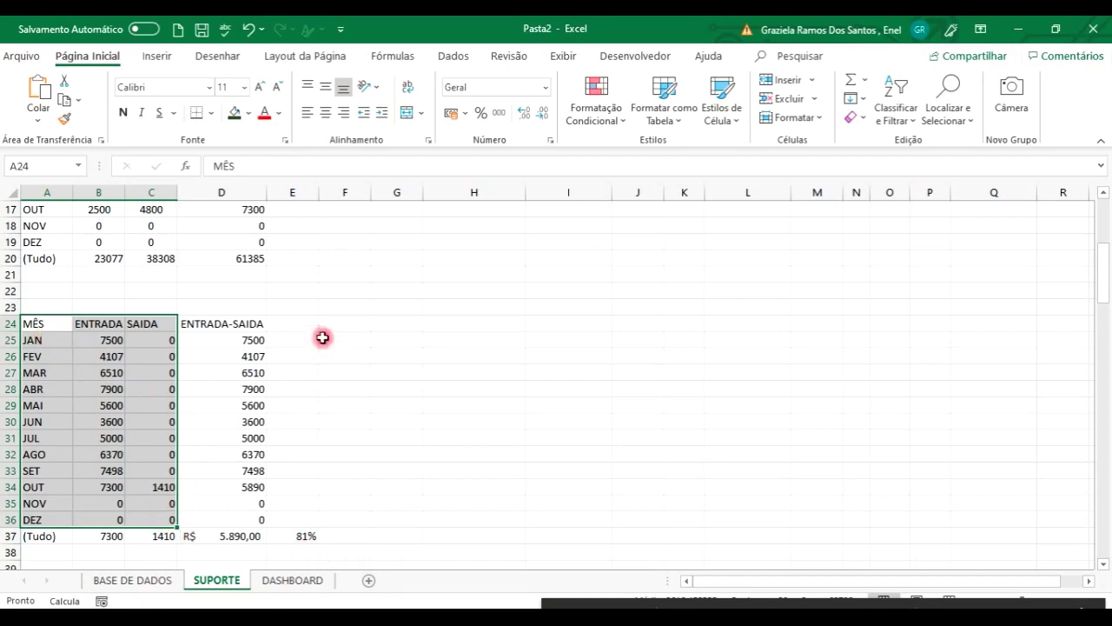
{"action": "left_click", "coordinate": [157, 57]}
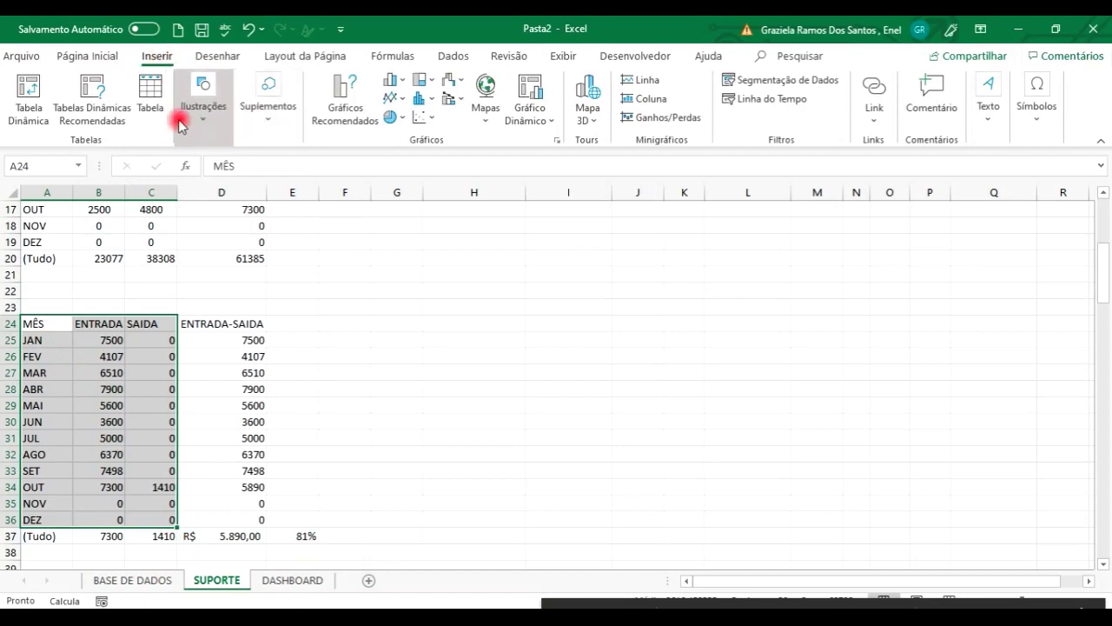
{"action": "left_click", "coordinate": [400, 98]}
{"action": "left_click", "coordinate": [403, 155]}
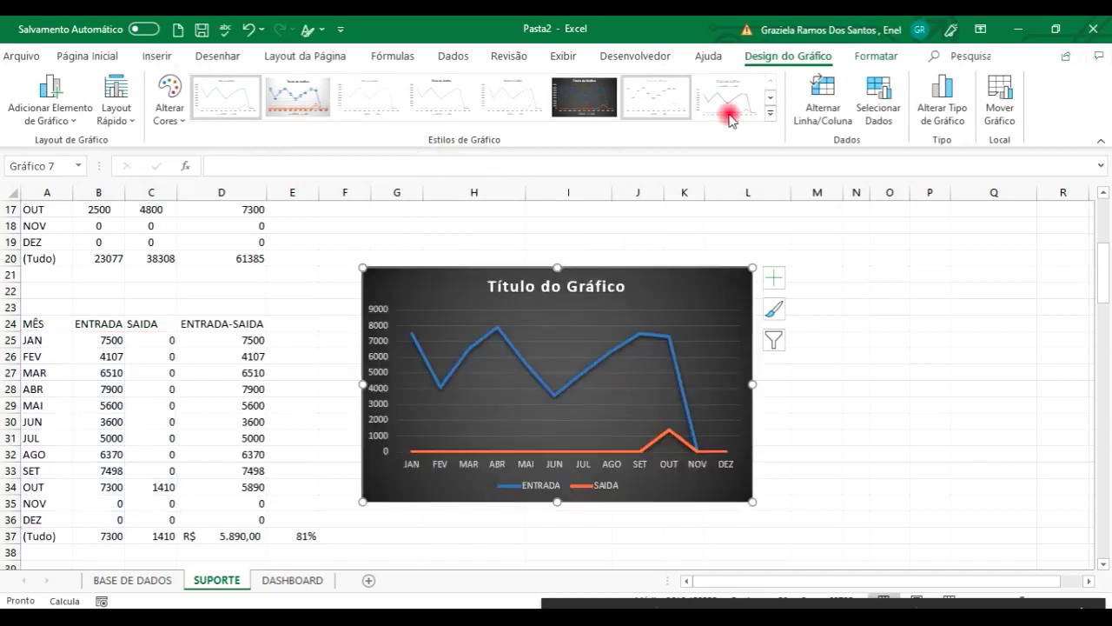
Apply the dark grey gradient chart style to the line chart and widen the chart to about column Q
{"action": "left_click", "coordinate": [772, 118]}
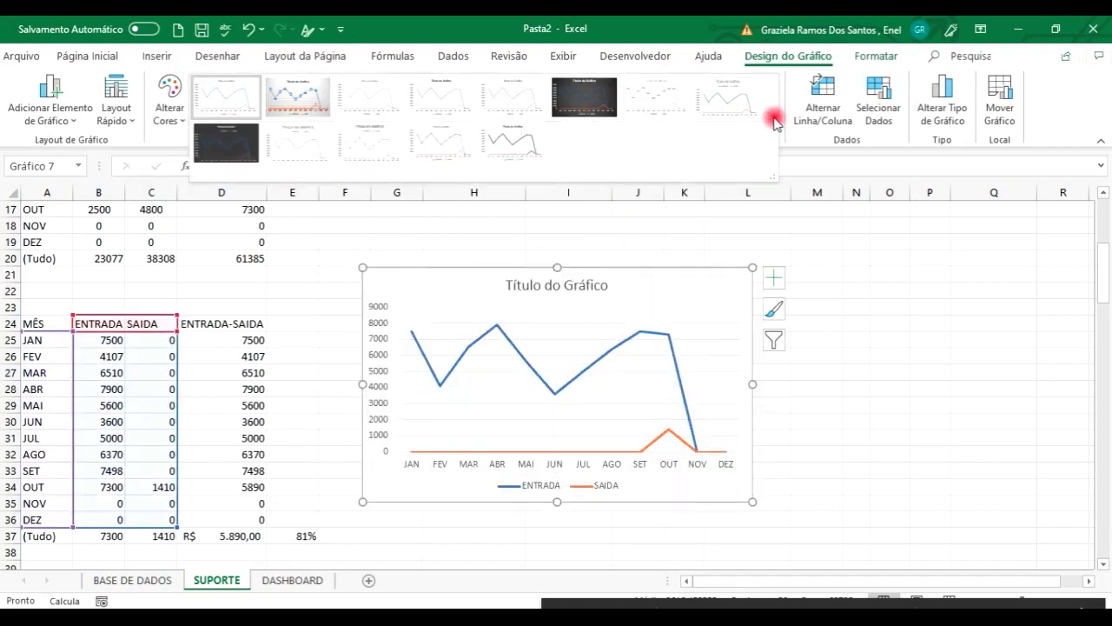
{"action": "left_click", "coordinate": [599, 94]}
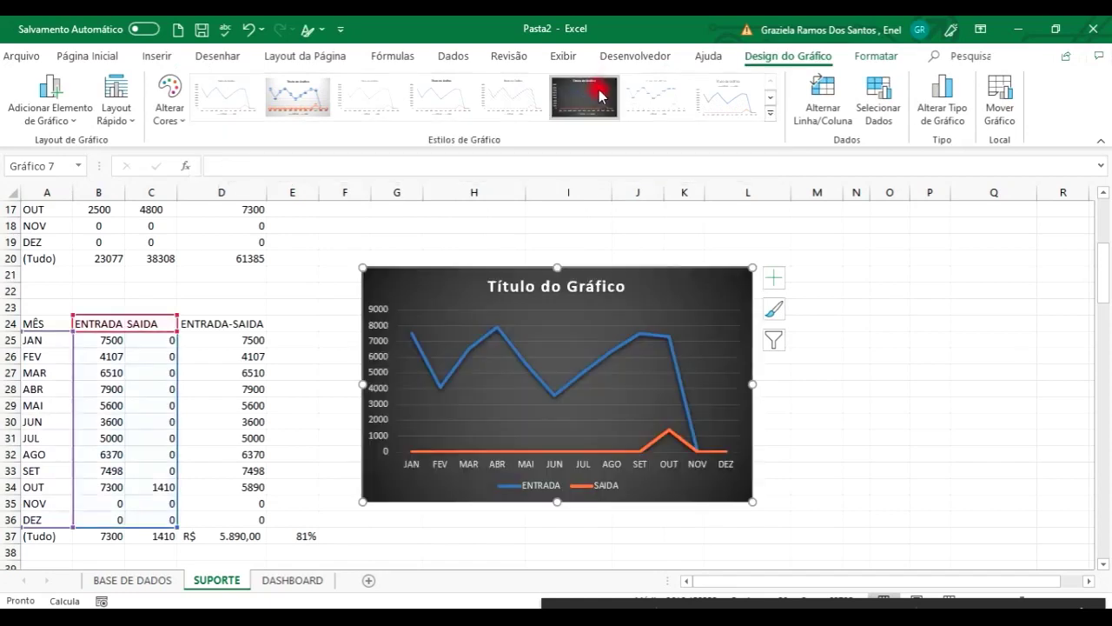
{"action": "left_click_drag", "start_coordinate": [753, 383], "coordinate": [1009, 370]}
Delete the line chart's title and its vertical axis labels
{"action": "left_click", "coordinate": [720, 297]}
{"action": "key", "text": "Delete"}
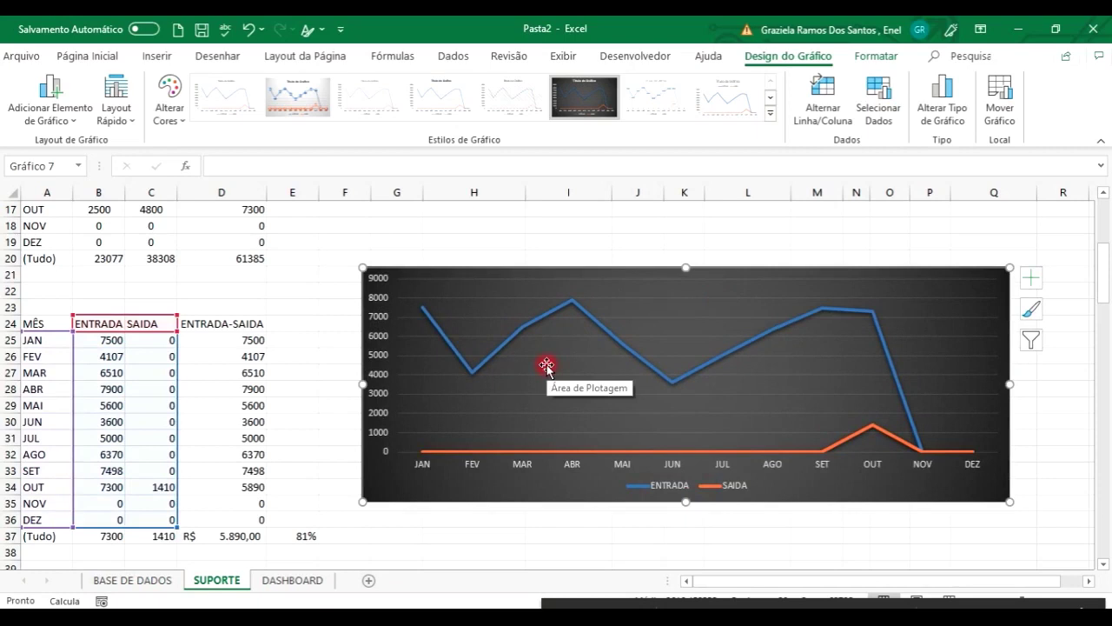
{"action": "left_click", "coordinate": [371, 304]}
{"action": "key", "text": "Delete"}
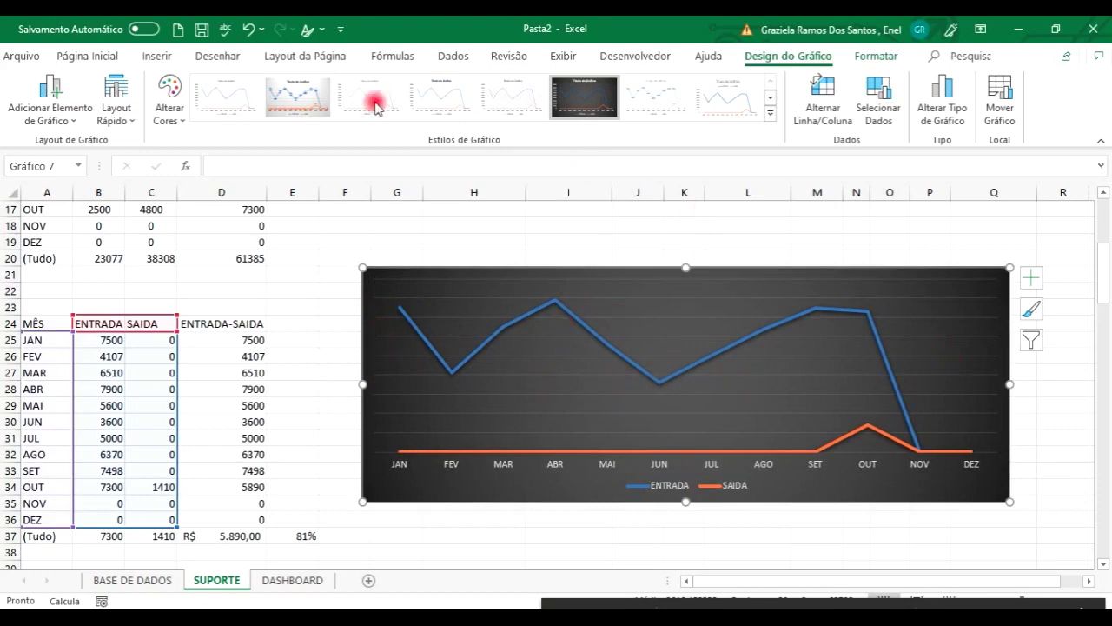
Fill the line chart's background with the darkest theme green
{"action": "left_click", "coordinate": [113, 57]}
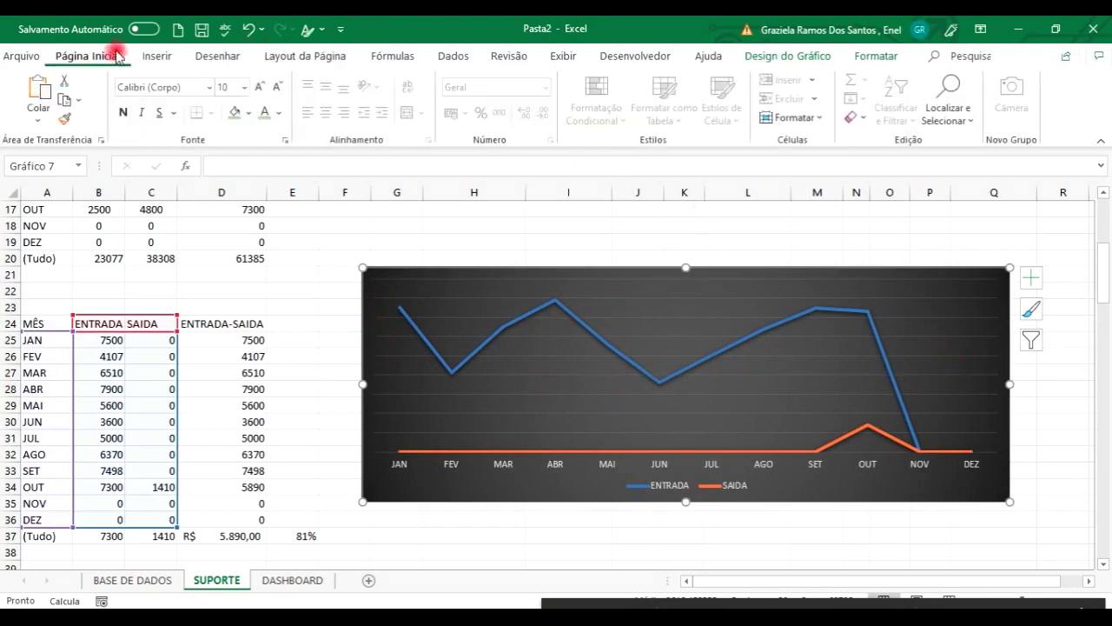
{"action": "left_click", "coordinate": [248, 113]}
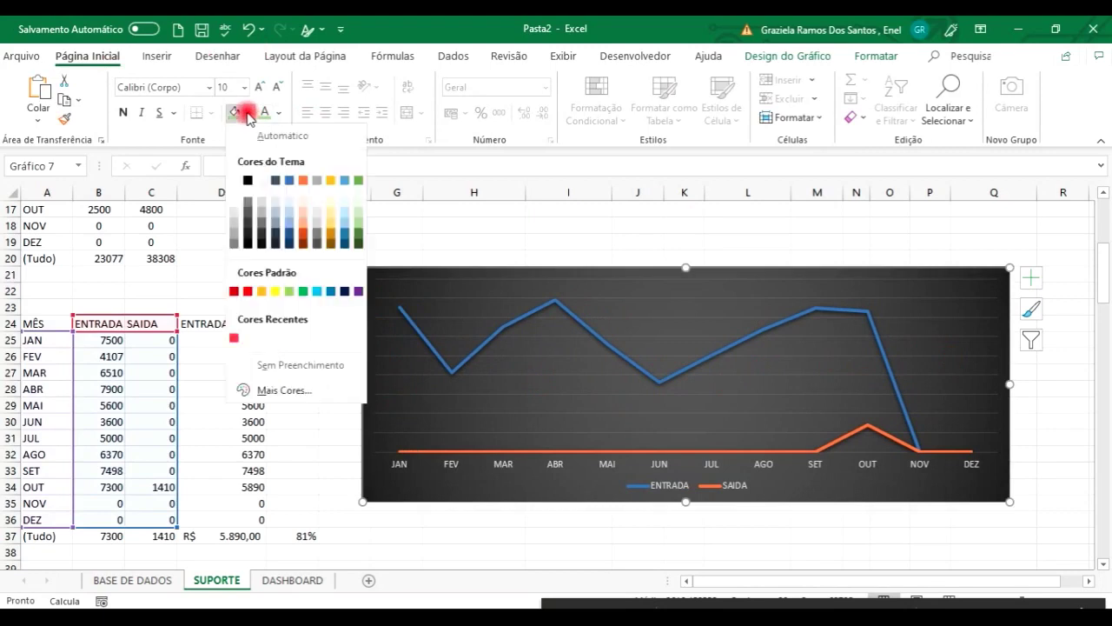
{"action": "left_click", "coordinate": [359, 244]}
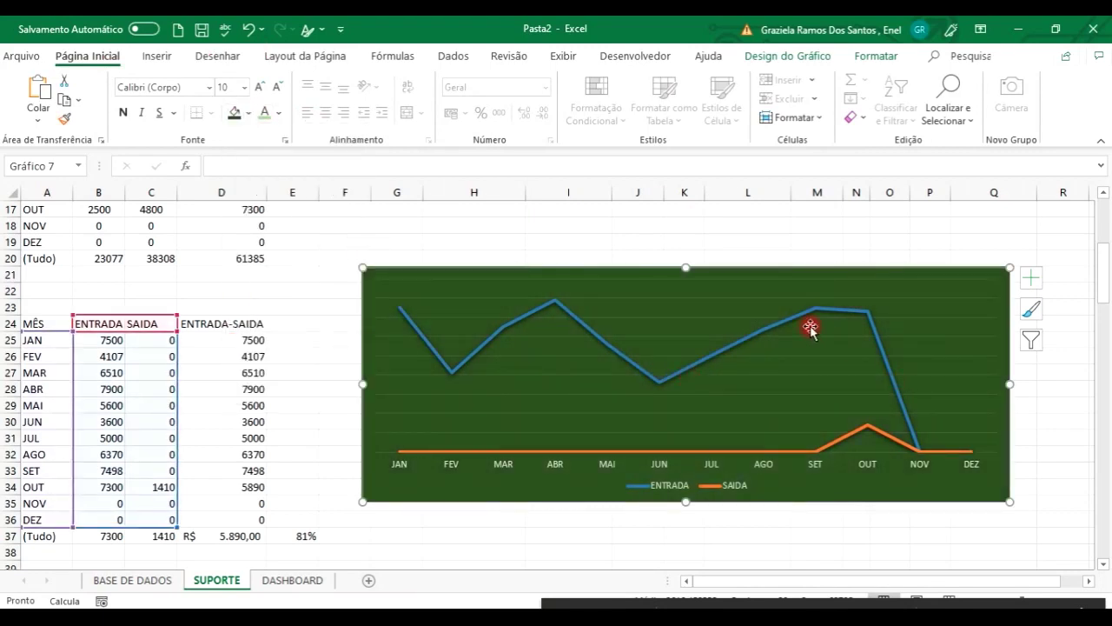
Recolor the line chart's ENTRADA series line with the darkest theme green
{"action": "left_click", "coordinate": [798, 322]}
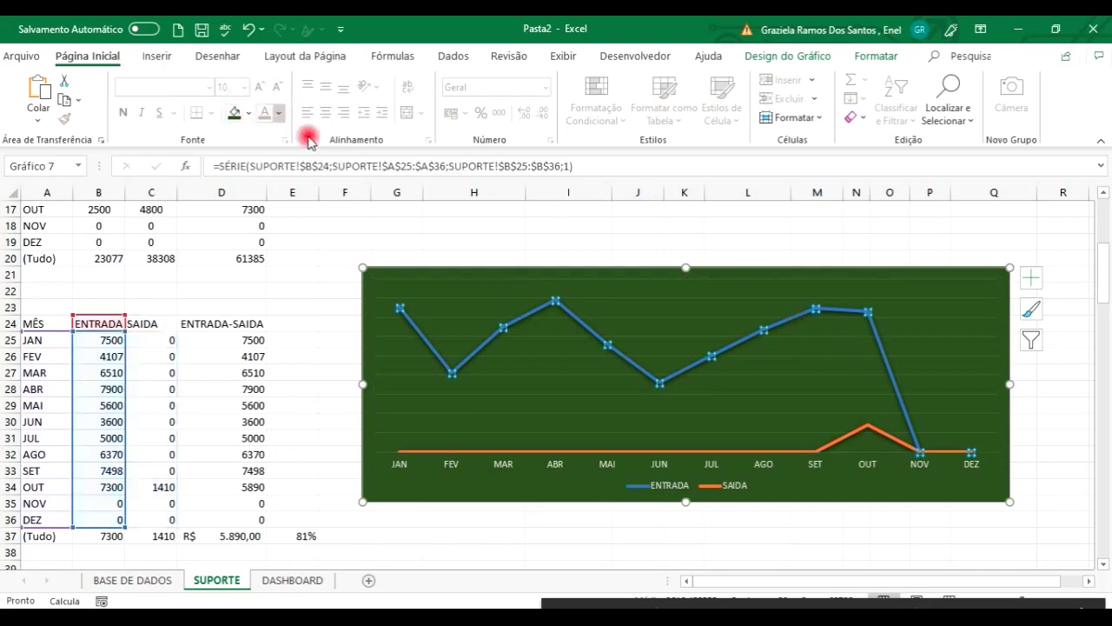
{"action": "right_click", "coordinate": [793, 321]}
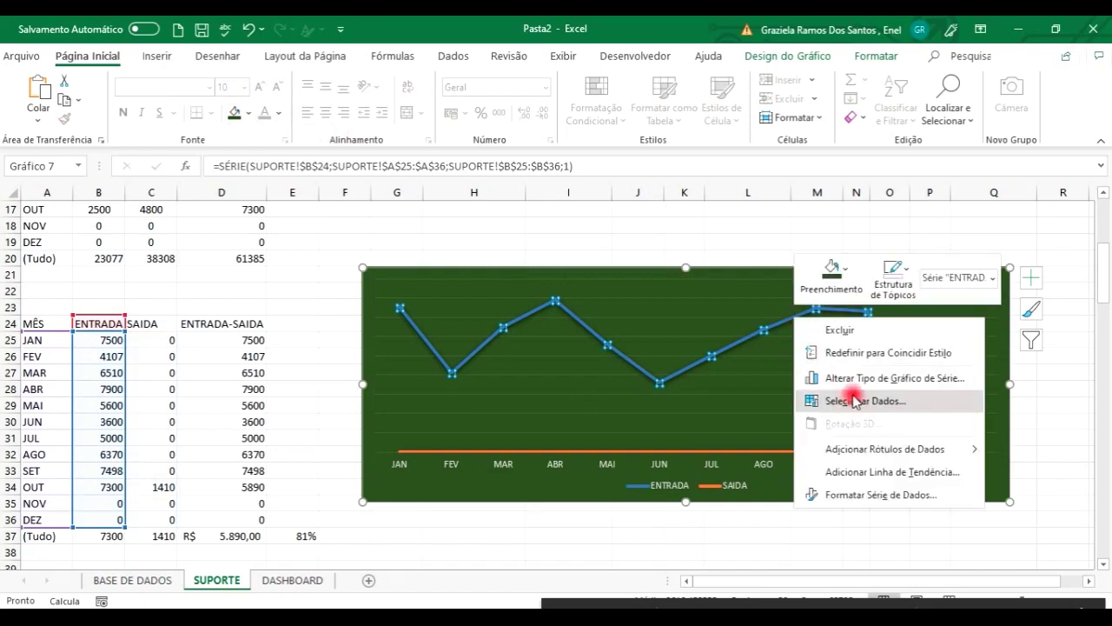
{"action": "left_click", "coordinate": [866, 495]}
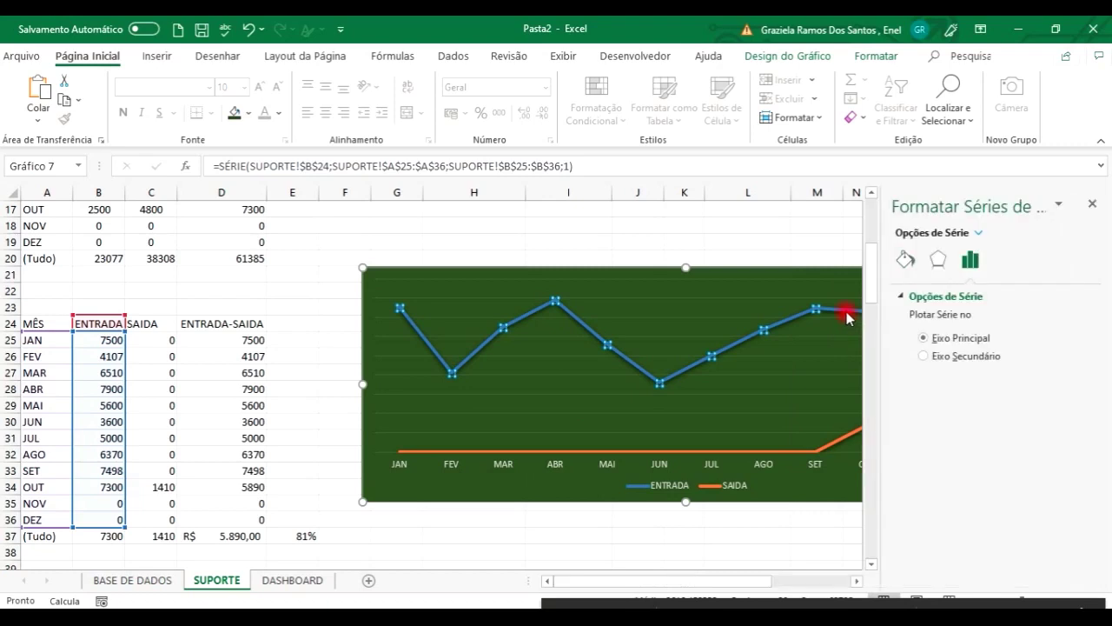
{"action": "left_click", "coordinate": [904, 260]}
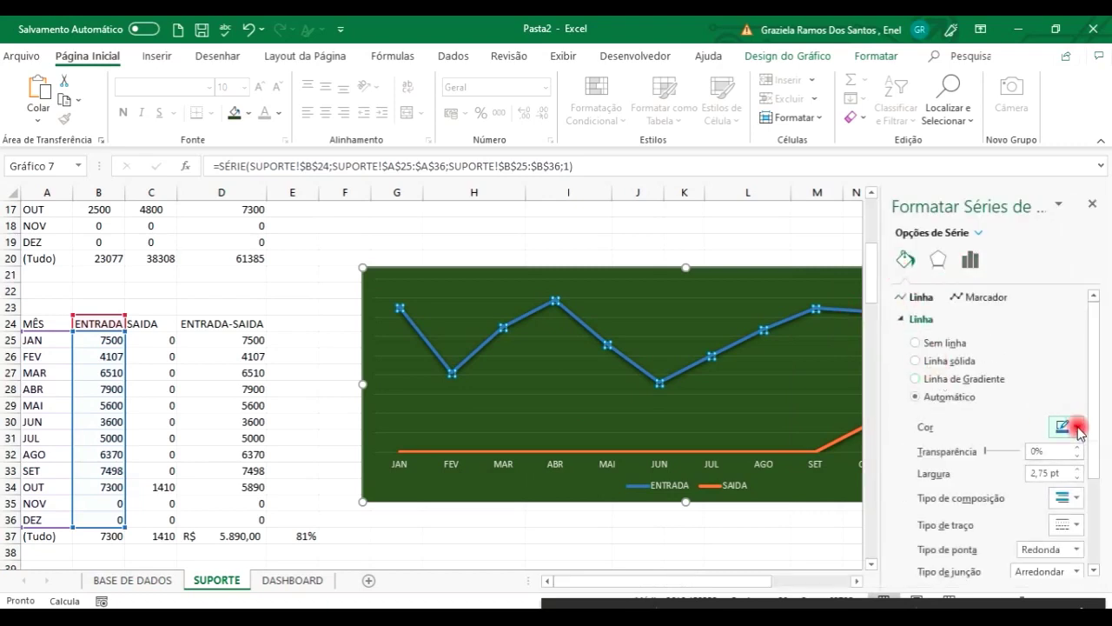
{"action": "left_click", "coordinate": [1077, 428]}
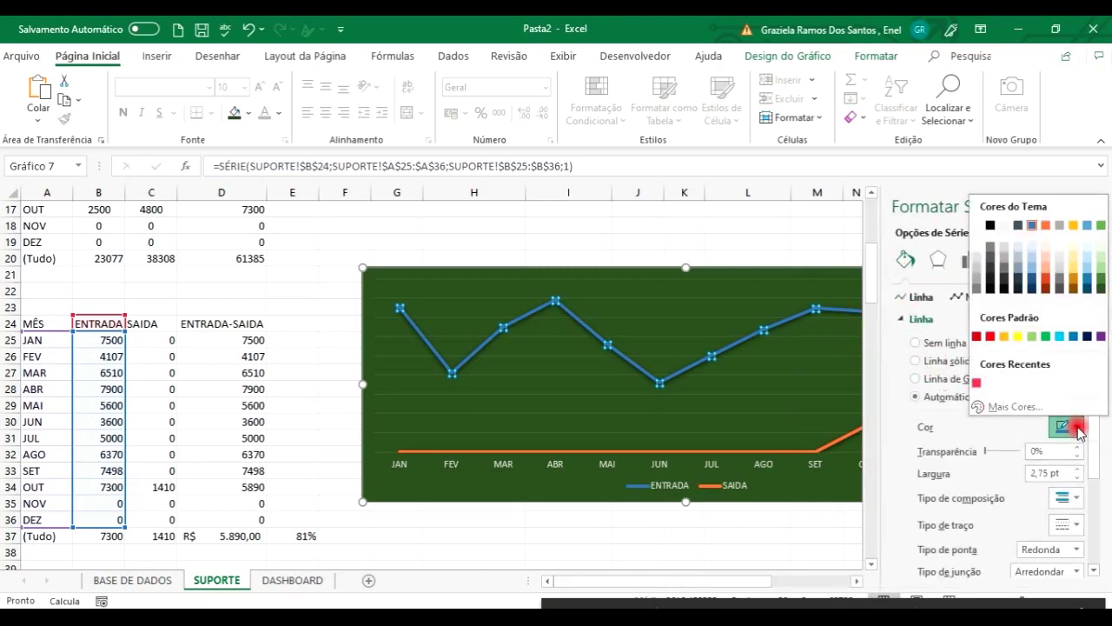
{"action": "left_click", "coordinate": [1101, 290]}
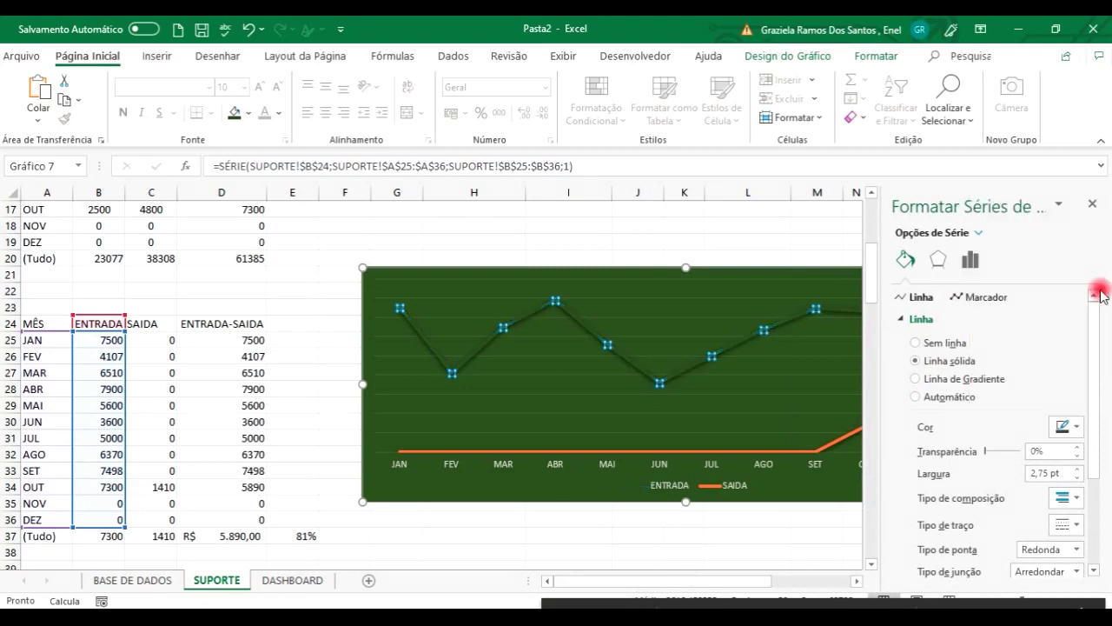
Recolor the SAIDA series line with the recently used pinkish red and close the series formatting
{"action": "left_click", "coordinate": [827, 445]}
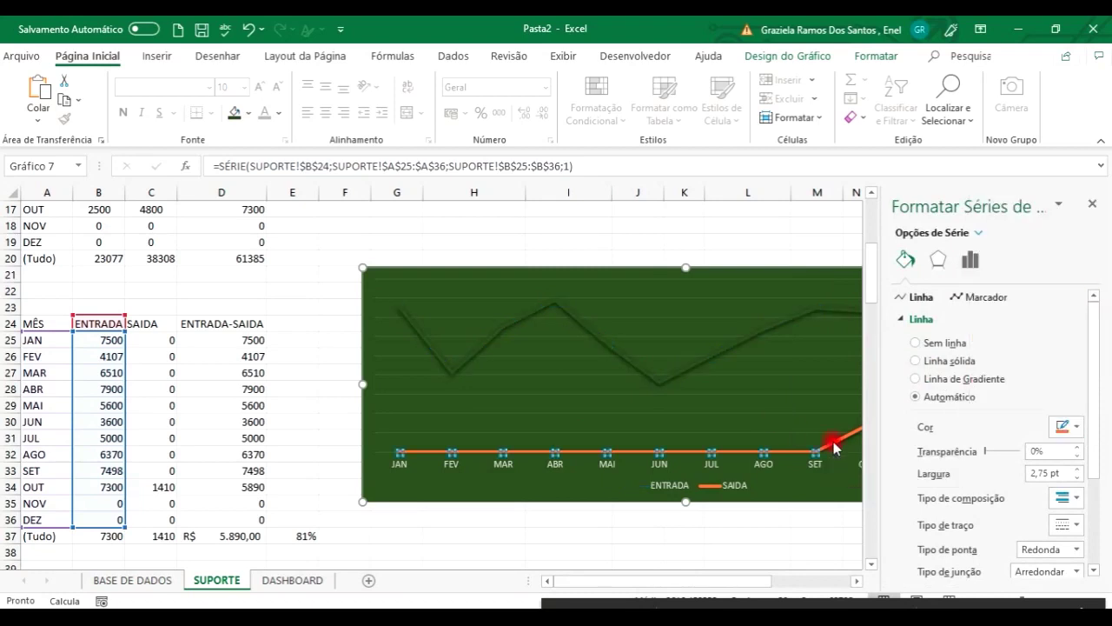
{"action": "left_click", "coordinate": [1077, 426]}
{"action": "left_click", "coordinate": [977, 381]}
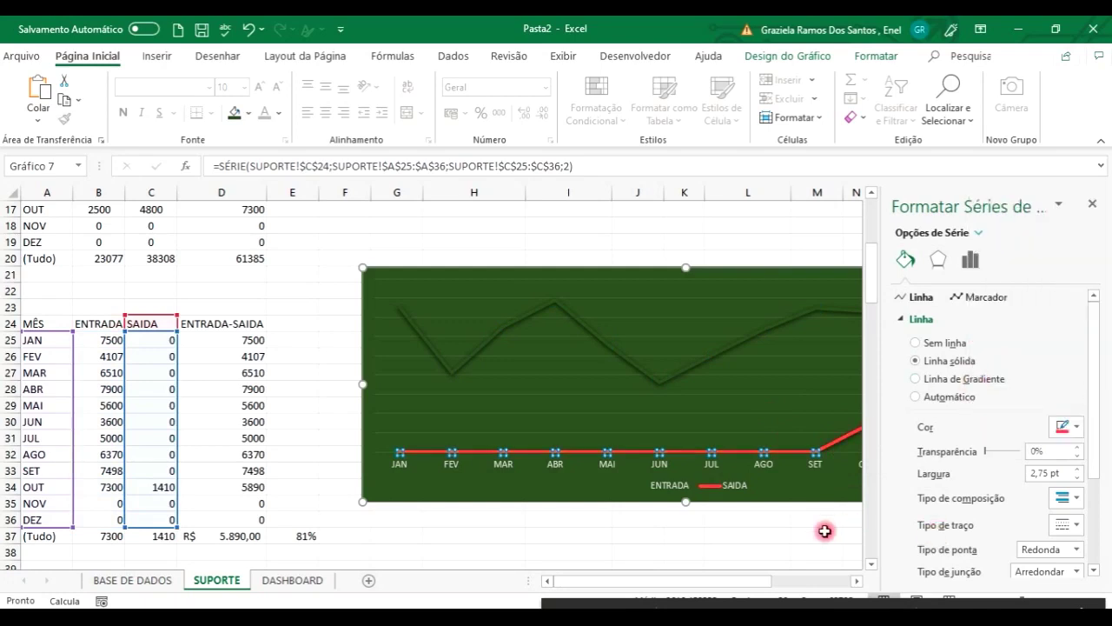
{"action": "left_click", "coordinate": [1092, 204]}
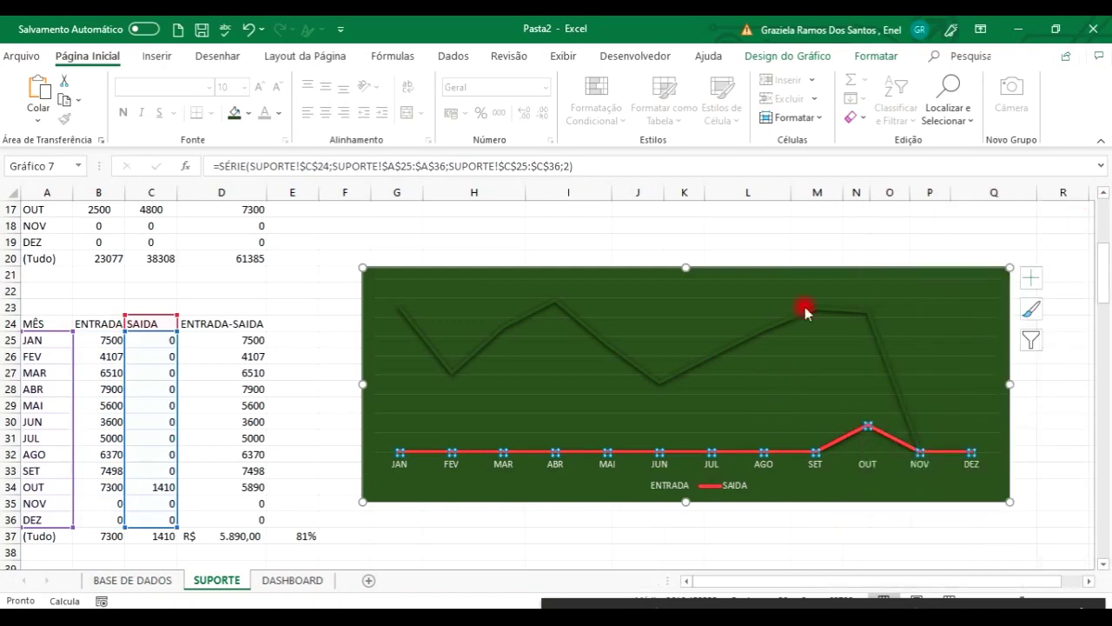
Add data labels to both the SAIDA and ENTRADA lines of the chart
{"action": "left_click", "coordinate": [1035, 282]}
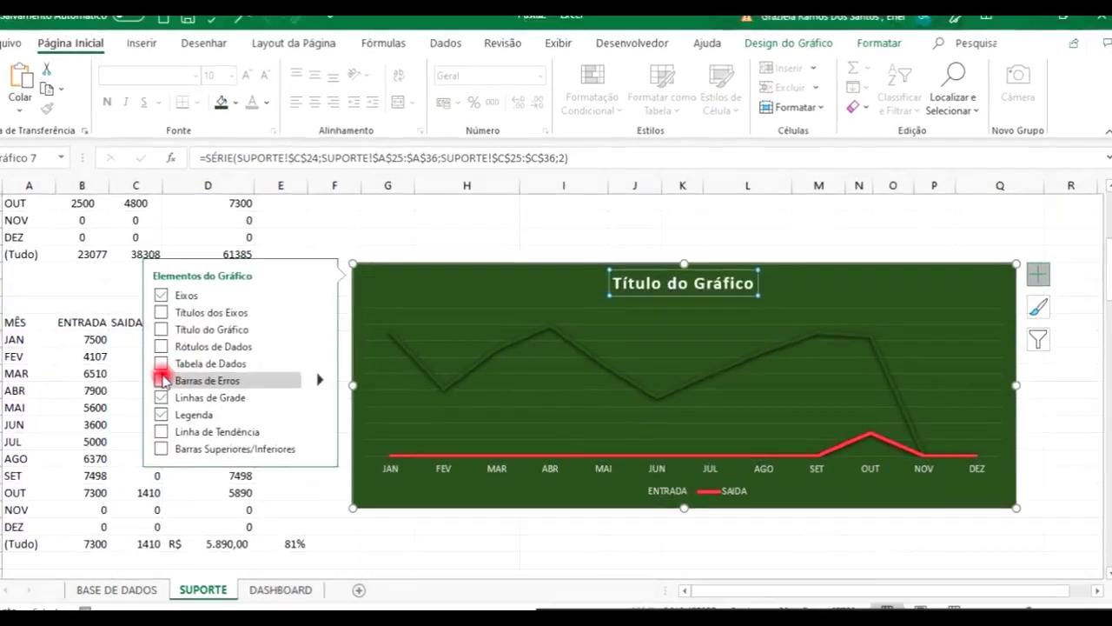
{"action": "left_click", "coordinate": [93, 344]}
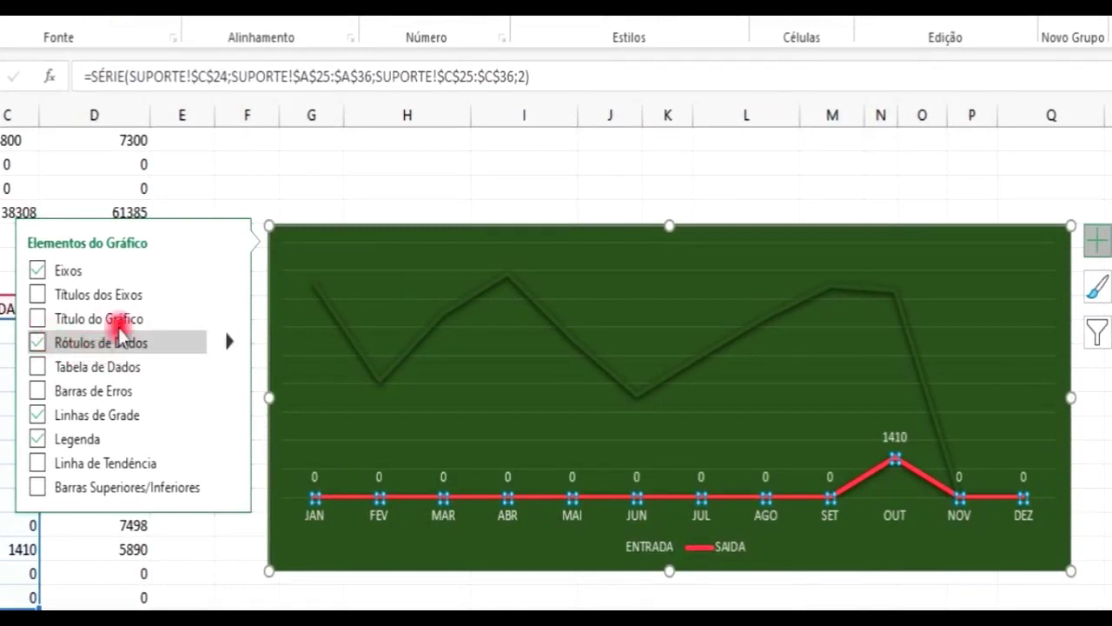
{"action": "left_click", "coordinate": [229, 345]}
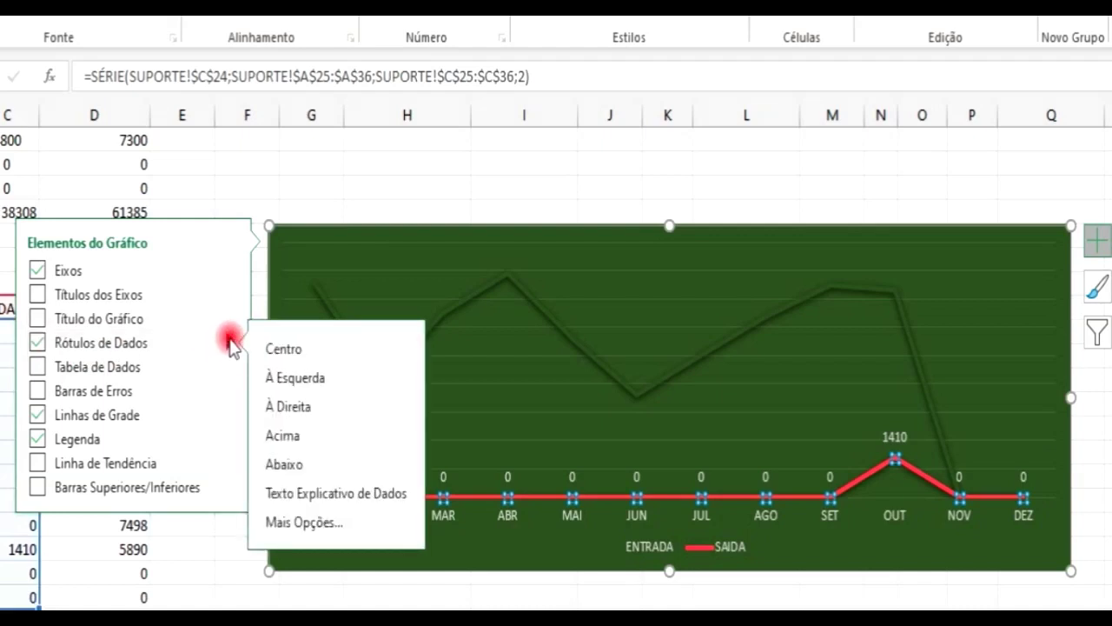
{"action": "left_click", "coordinate": [231, 344]}
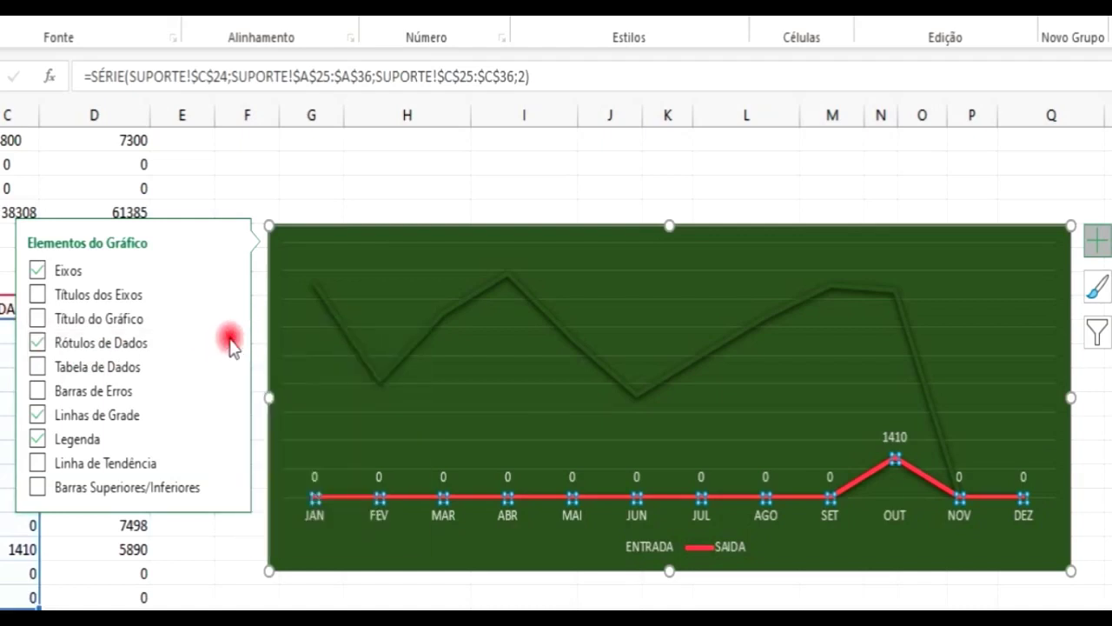
{"action": "left_click", "coordinate": [441, 313]}
{"action": "left_click", "coordinate": [37, 342]}
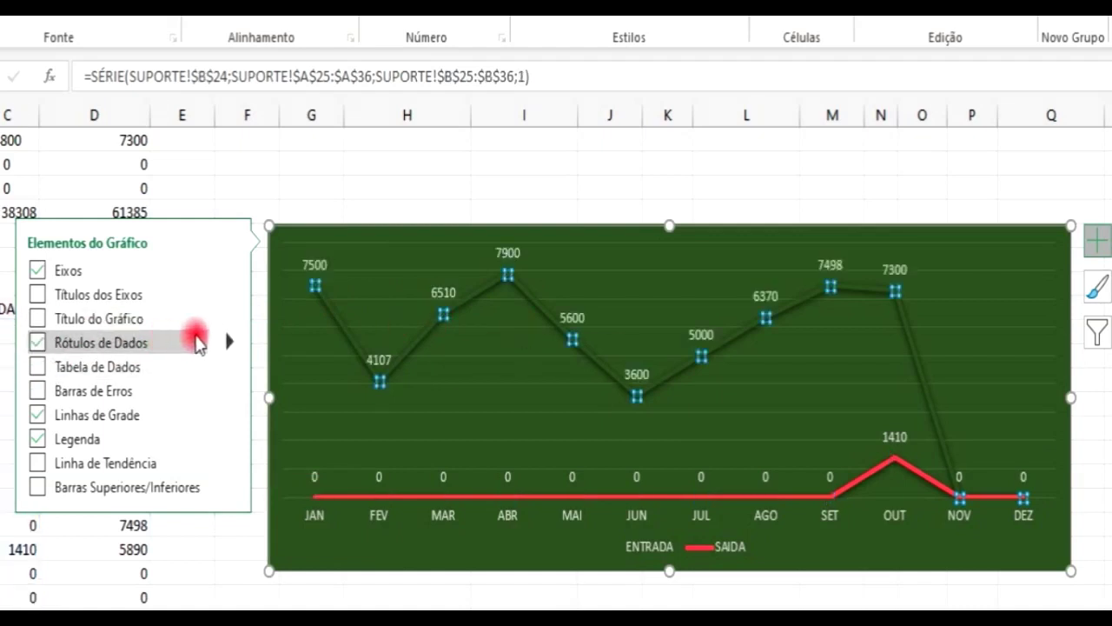
{"action": "left_click", "coordinate": [356, 193]}
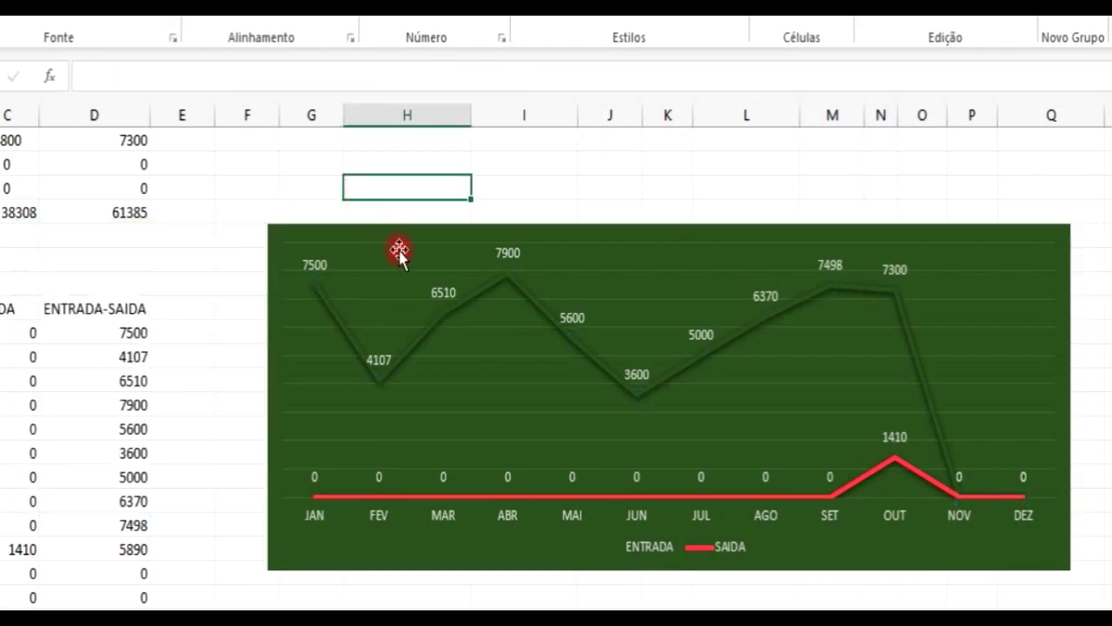
Reduce the font size of the line chart's ENTRADA and SAIDA data labels, month axis labels and legend
{"action": "left_click", "coordinate": [314, 269]}
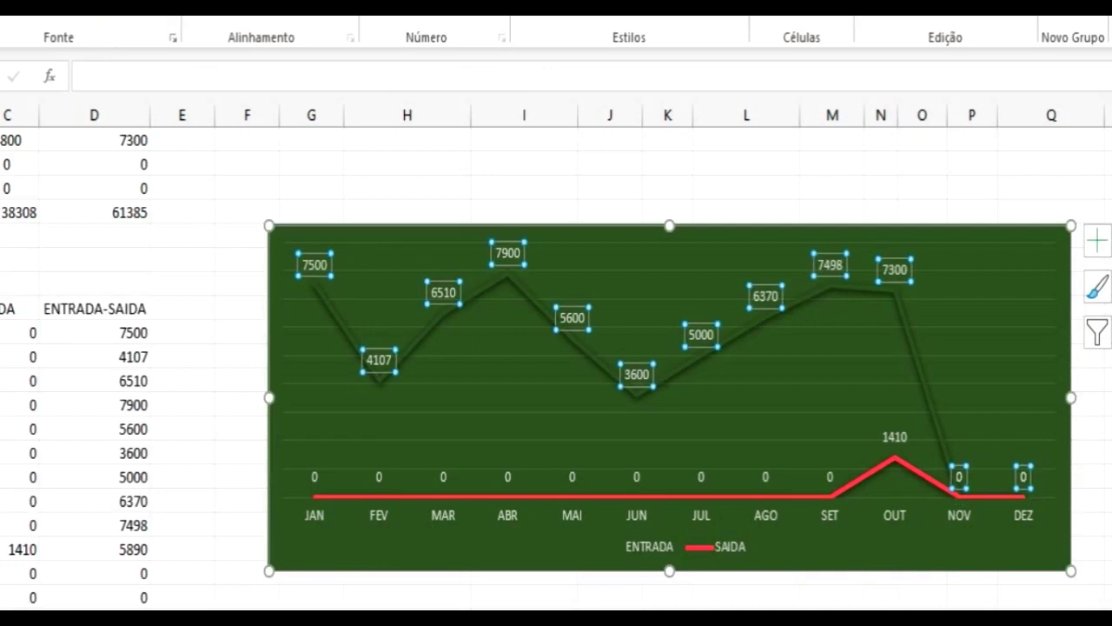
{"action": "left_click", "coordinate": [620, 462]}
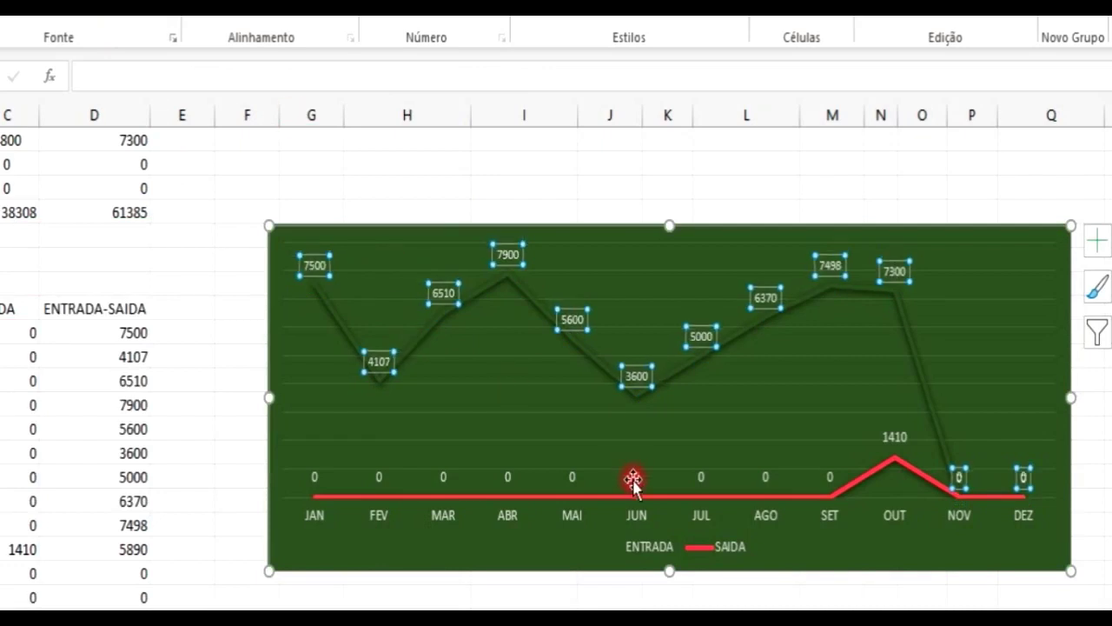
{"action": "left_click", "coordinate": [634, 480]}
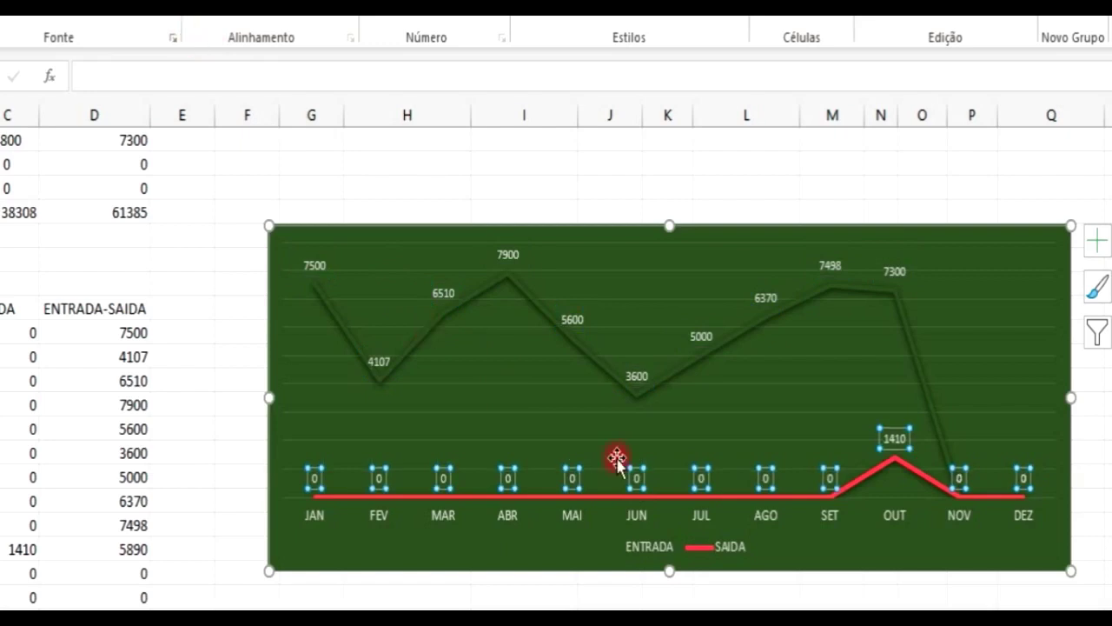
{"action": "left_click", "coordinate": [638, 515]}
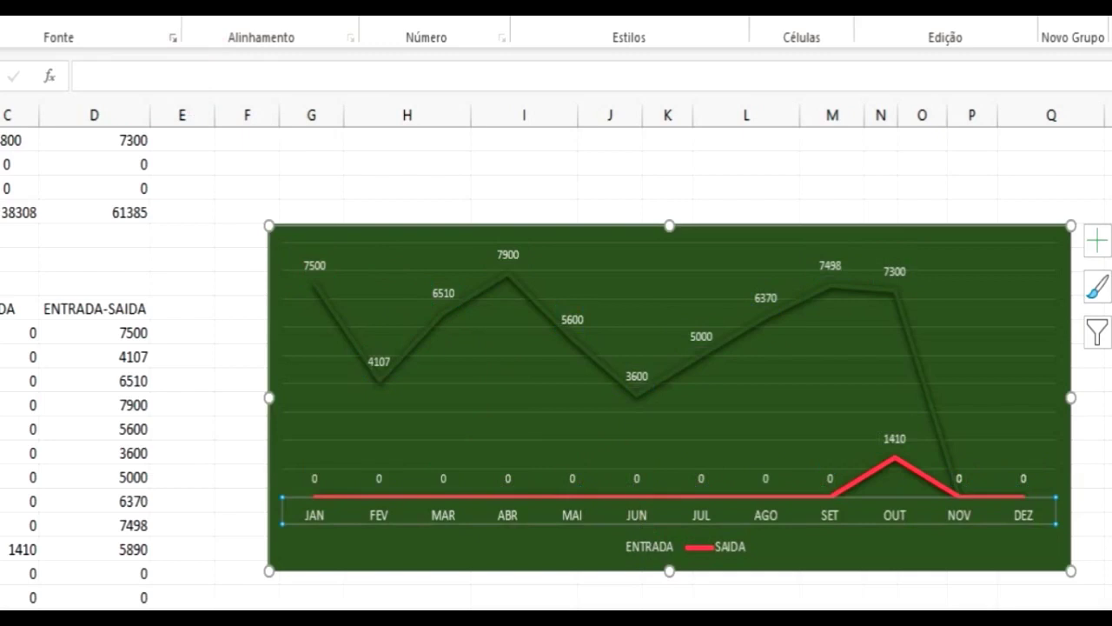
{"action": "left_click", "coordinate": [665, 552]}
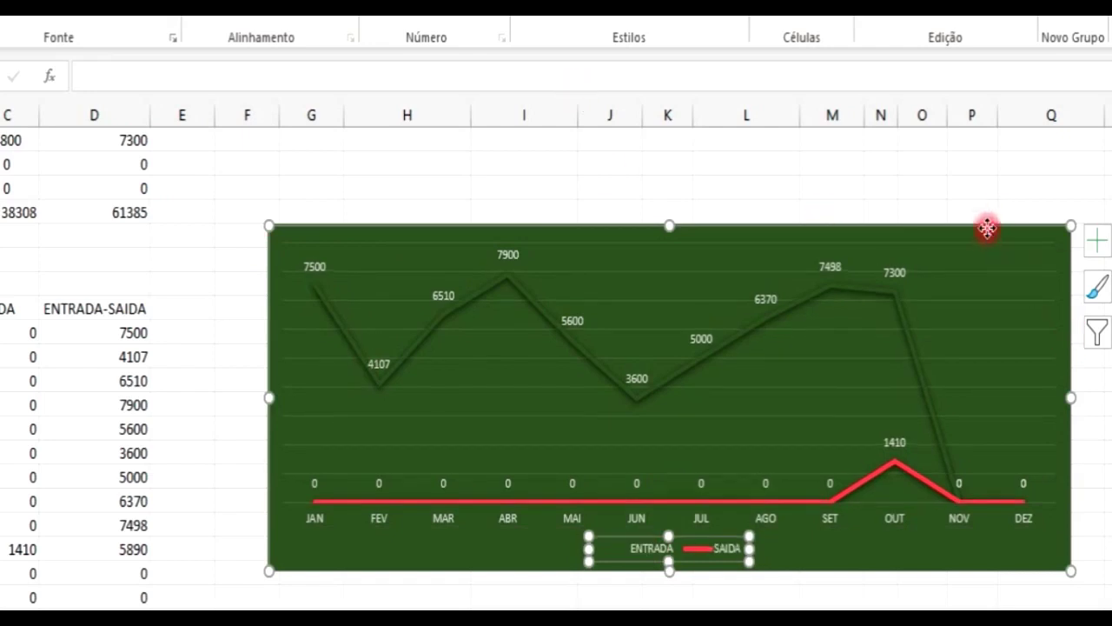
Move the line chart from the SUPORTE sheet to the DASHBOARD sheet, placing it at cell D18 below the other charts
{"action": "key", "text": "Delete"}
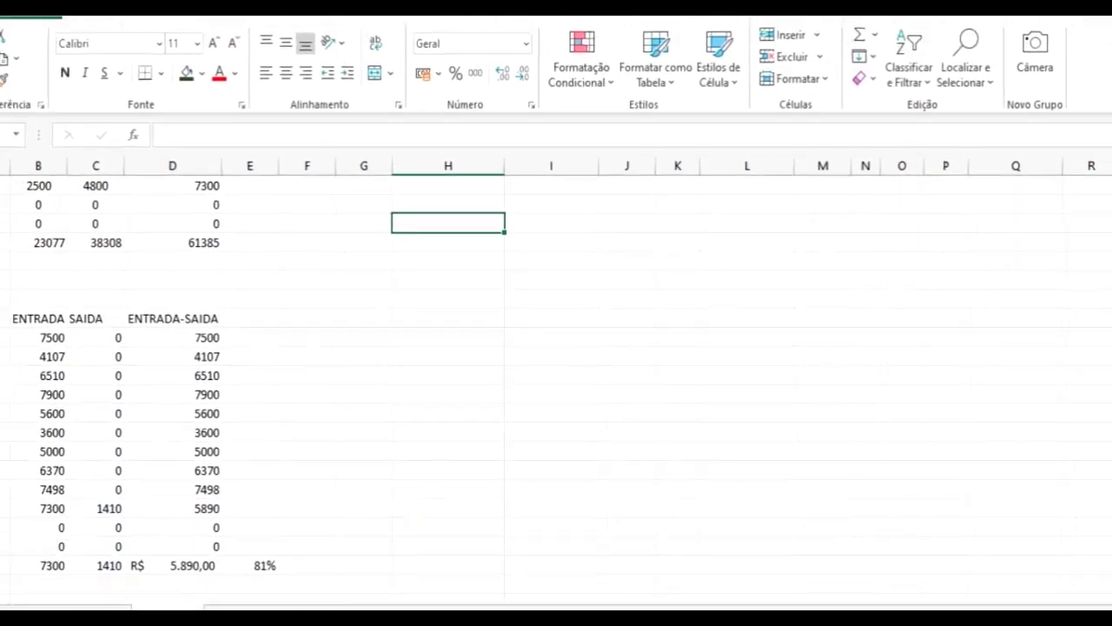
{"action": "left_click", "coordinate": [249, 585]}
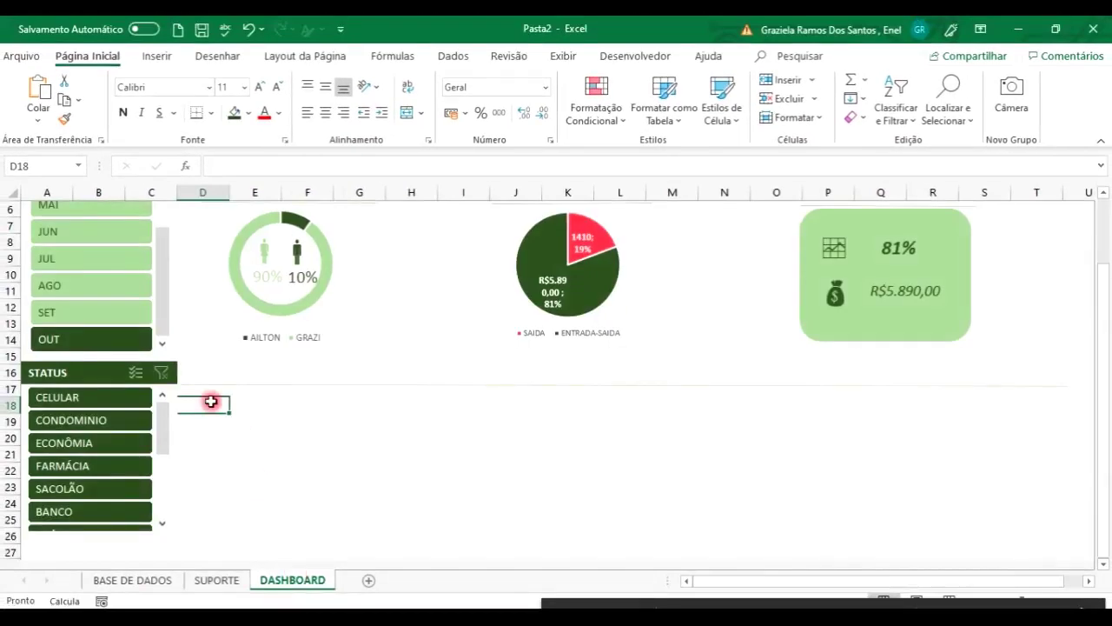
{"action": "key", "text": "ctrl+v"}
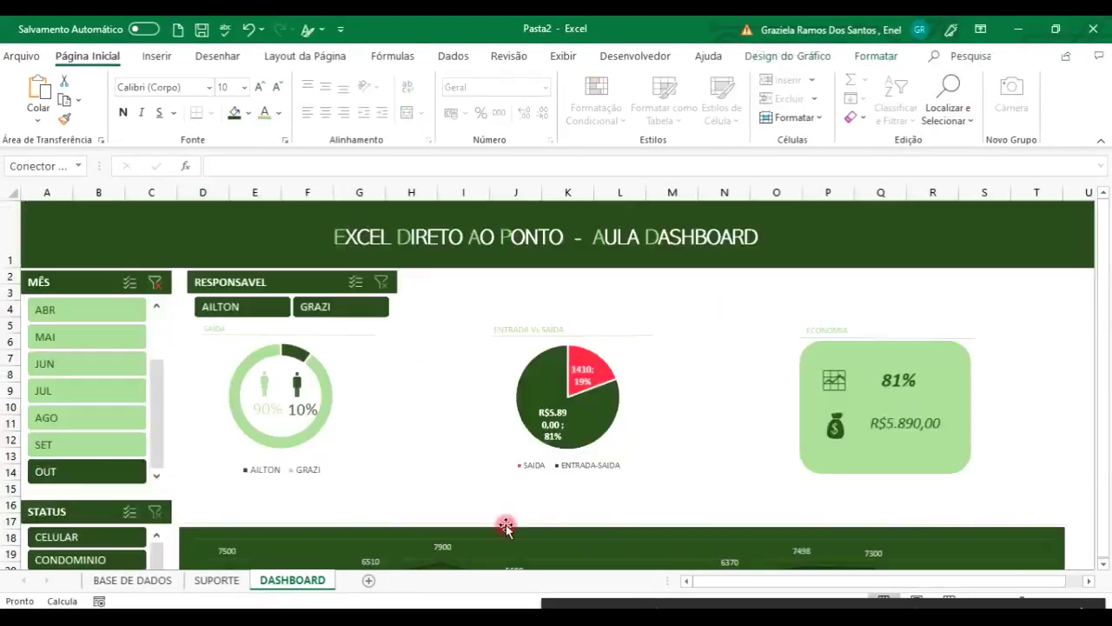
{"action": "scroll", "coordinate": [417, 343], "scroll_direction": "up", "scroll_amount": 2}
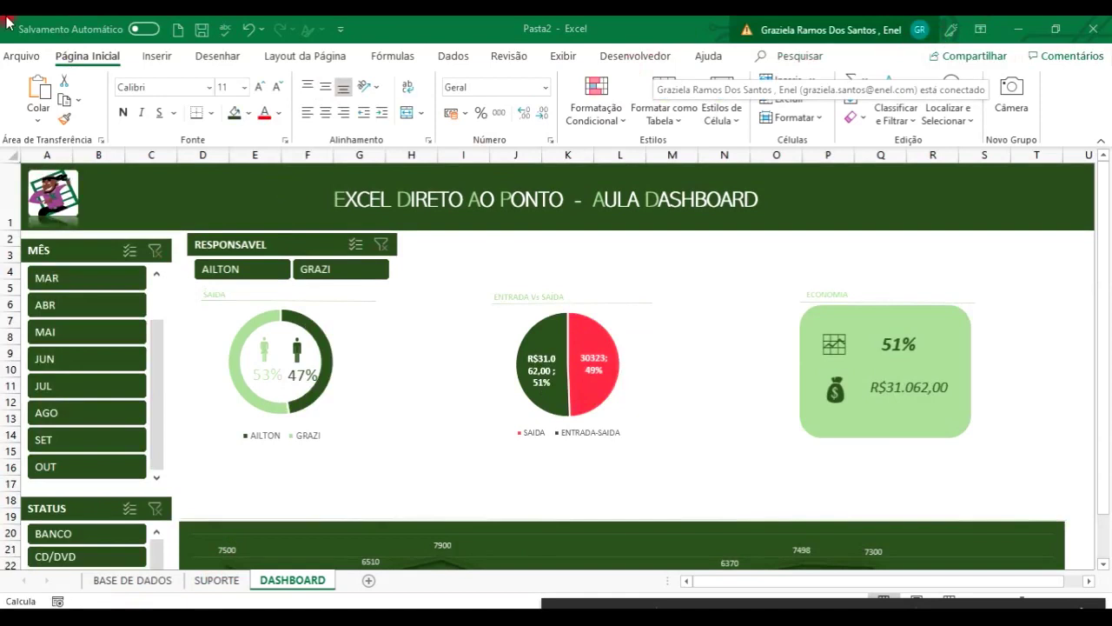
Hide the horizontal scroll bar, vertical scroll bar and sheet tabs for the Pasta2 workbook in the advanced Excel options
{"action": "left_click", "coordinate": [25, 58]}
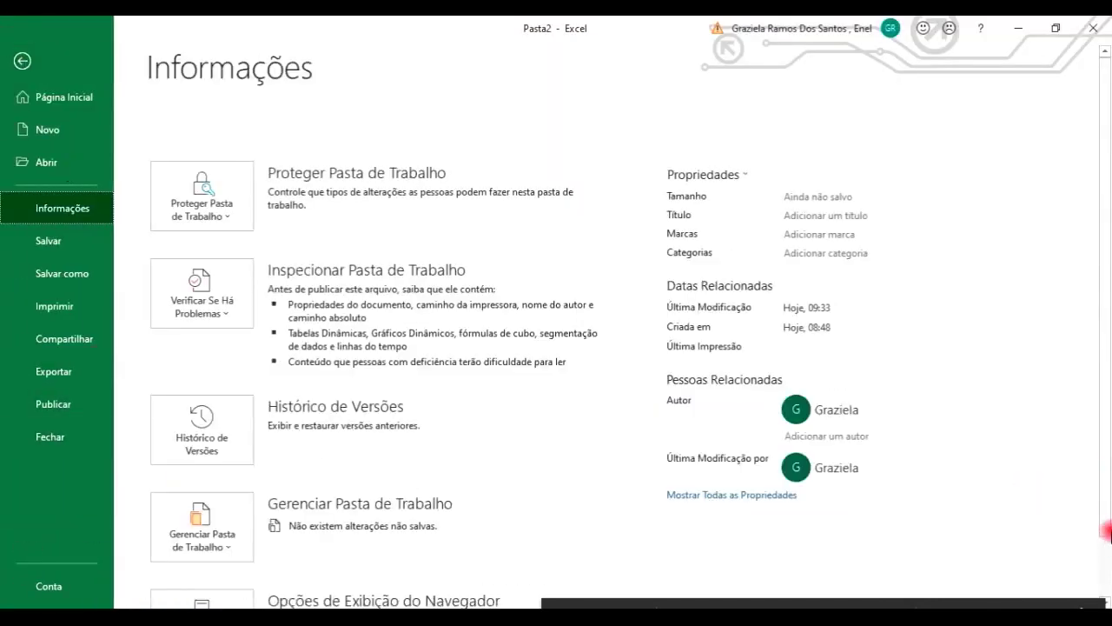
{"action": "scroll", "coordinate": [1108, 532], "scroll_direction": "down", "scroll_amount": 2}
{"action": "left_click", "coordinate": [58, 600]}
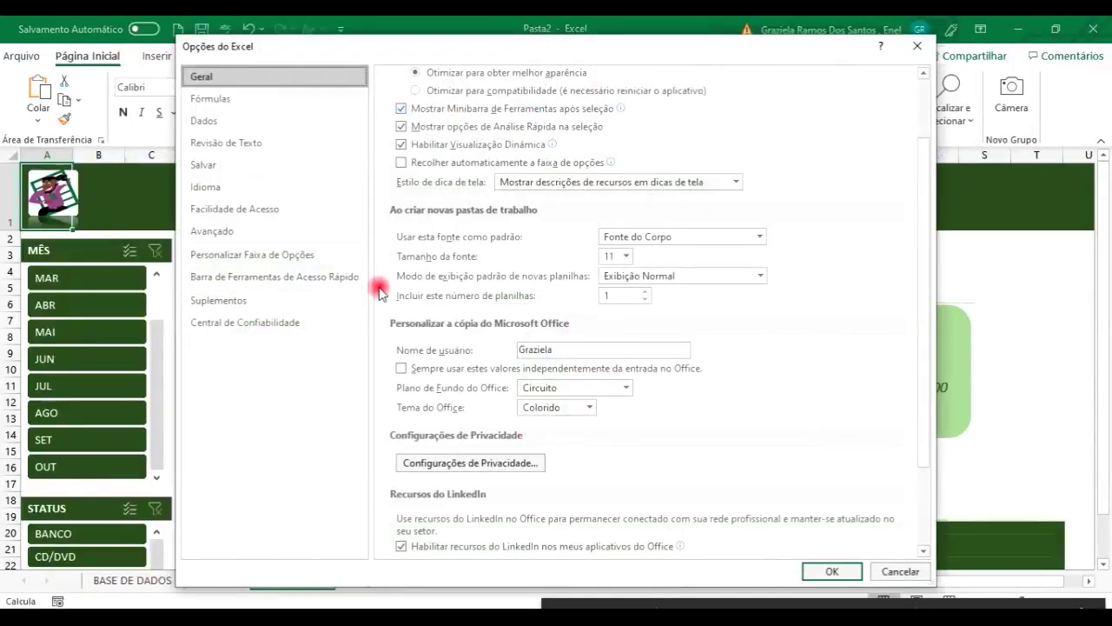
{"action": "left_click", "coordinate": [266, 233]}
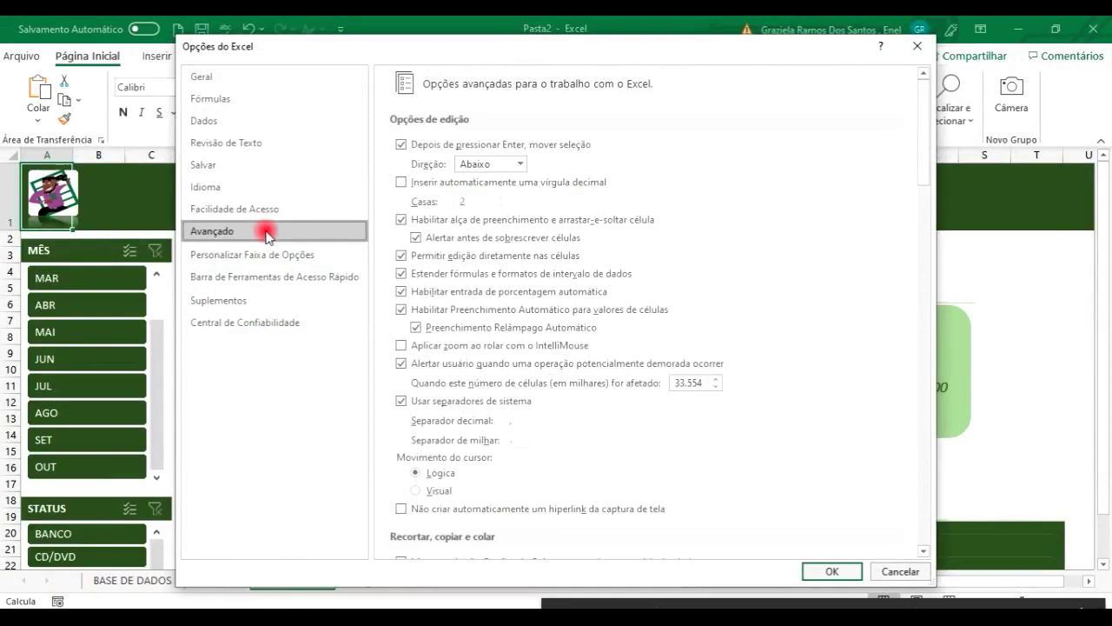
{"action": "left_click", "coordinate": [924, 398]}
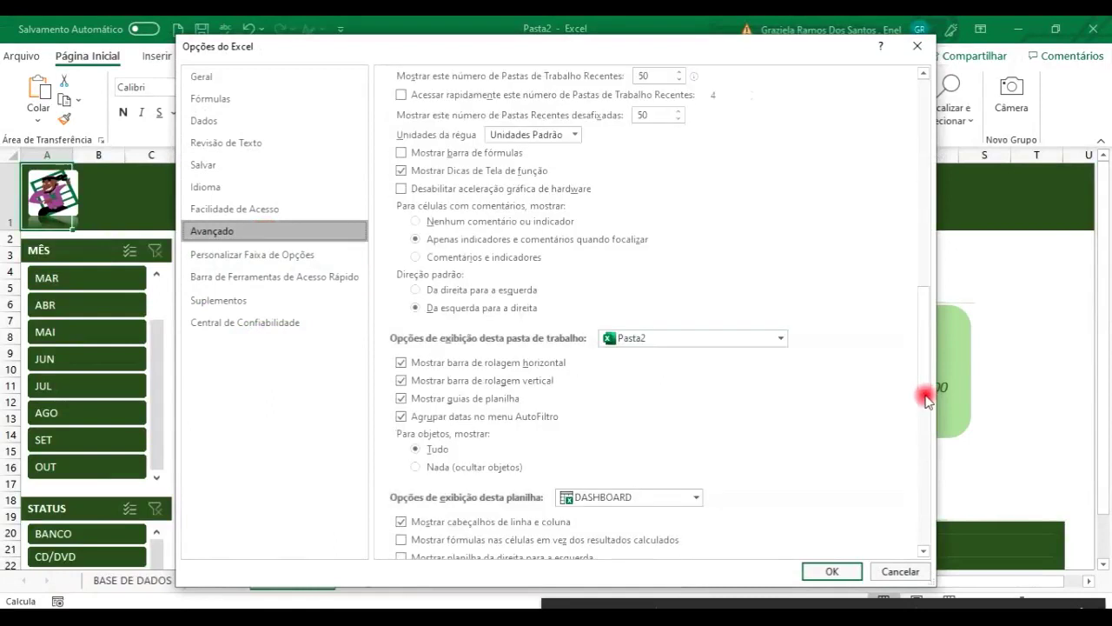
{"action": "left_click", "coordinate": [405, 365]}
{"action": "left_click", "coordinate": [403, 380]}
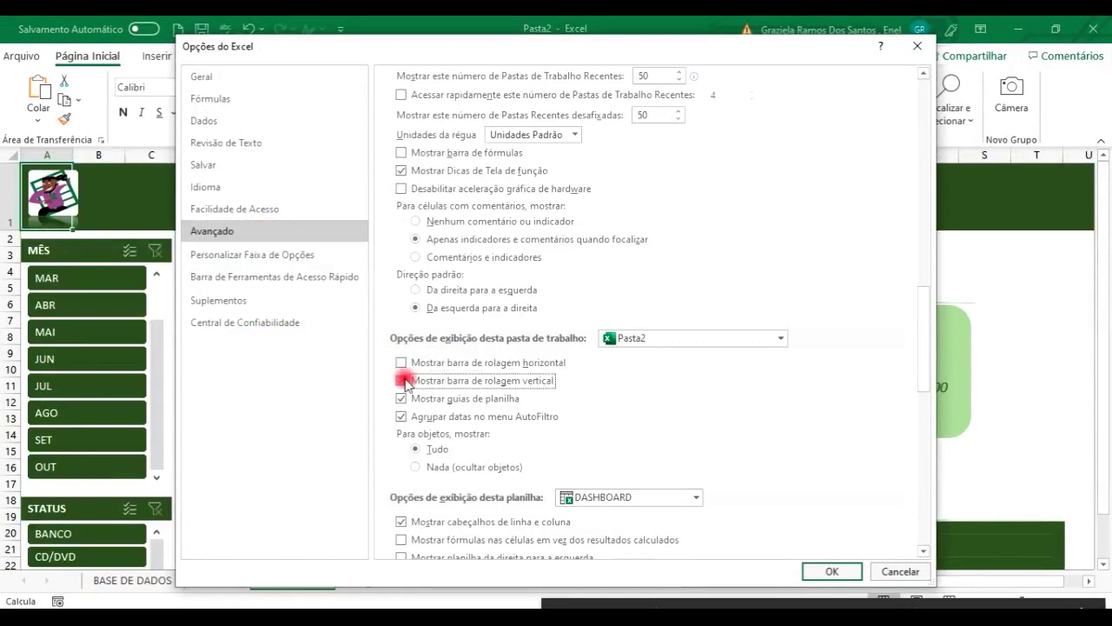
{"action": "left_click", "coordinate": [403, 399]}
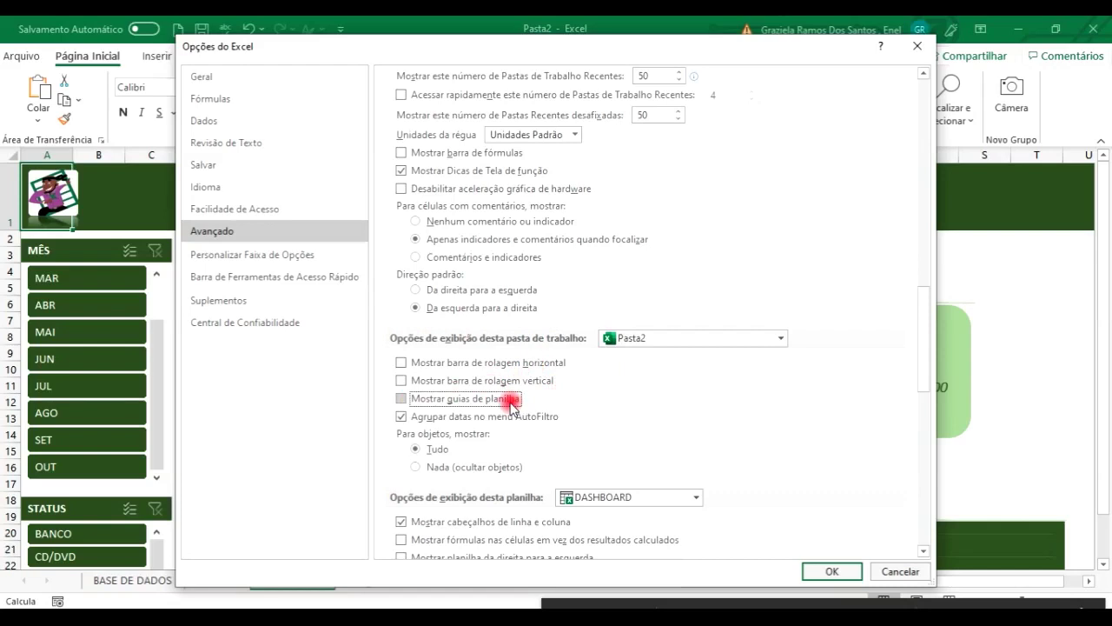
{"action": "left_click", "coordinate": [826, 572]}
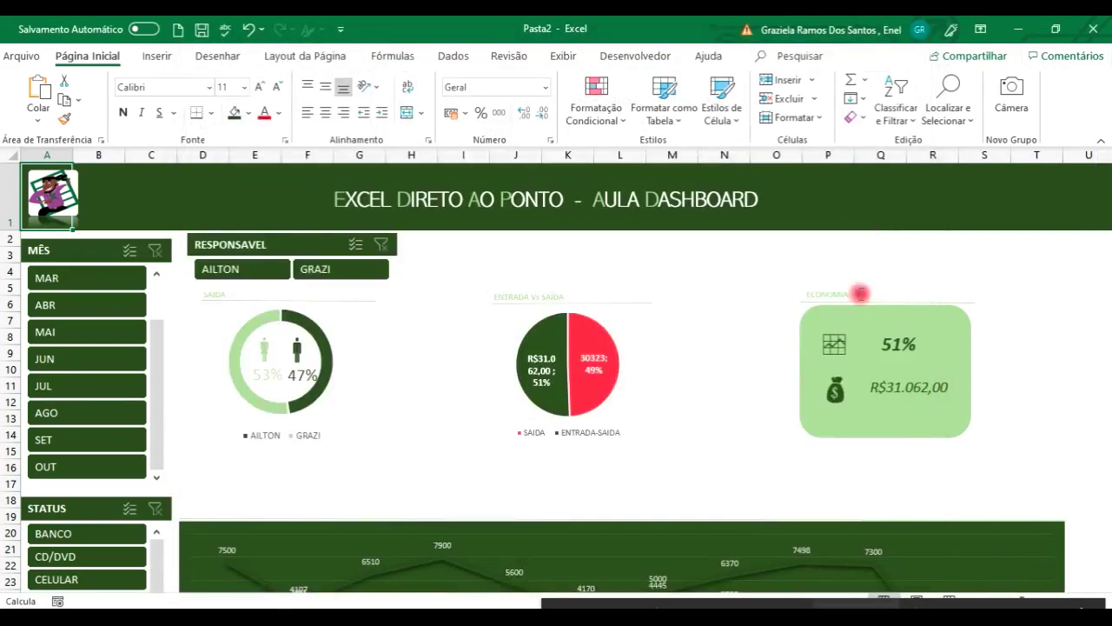
Hide the row and column headings on the DASHBOARD sheet and set the ribbon to auto-hide
{"action": "left_click", "coordinate": [564, 55]}
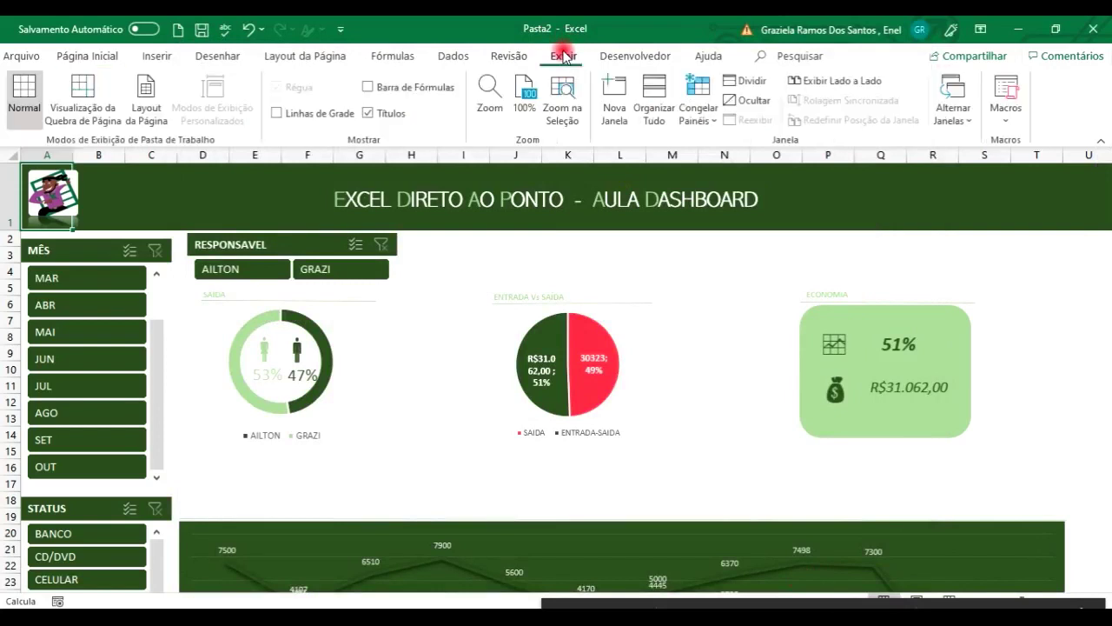
{"action": "left_click", "coordinate": [369, 114]}
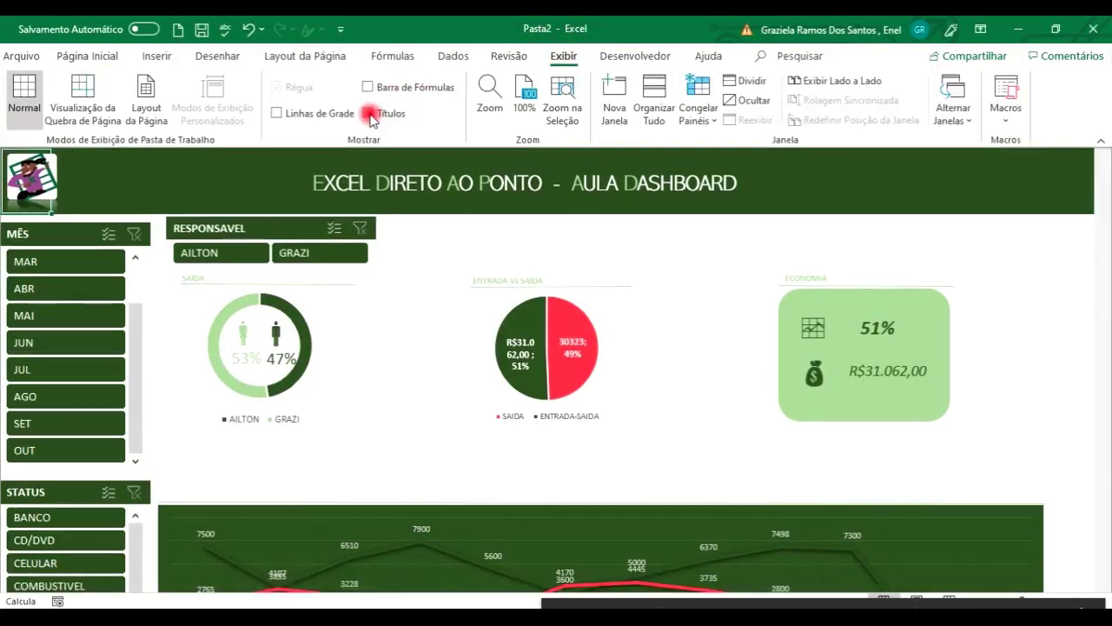
{"action": "left_click", "coordinate": [981, 30]}
{"action": "left_click", "coordinate": [953, 68]}
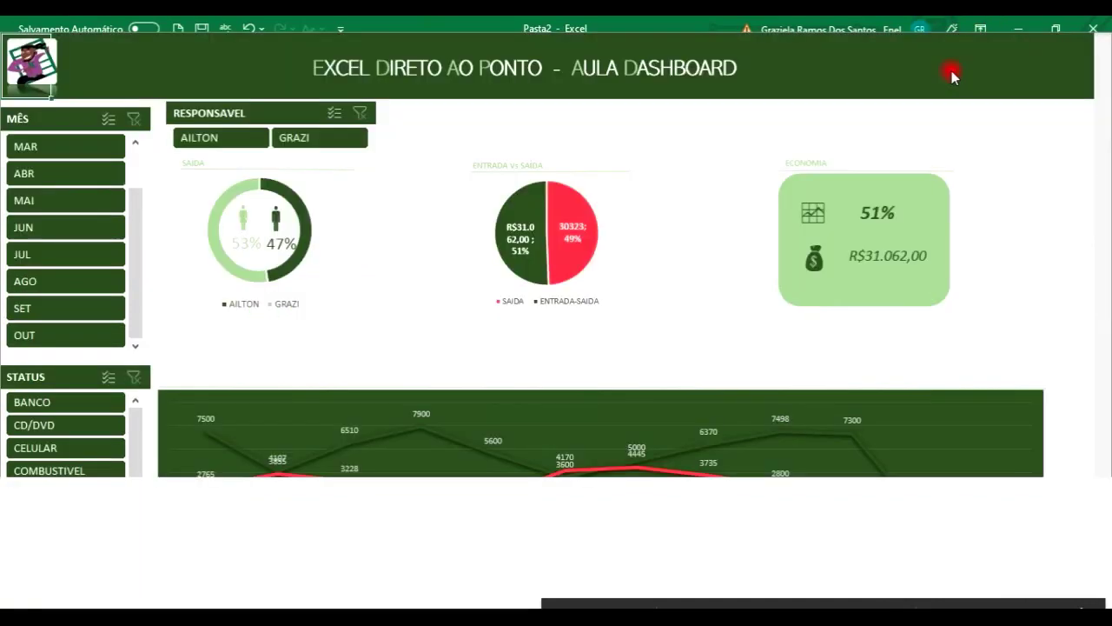